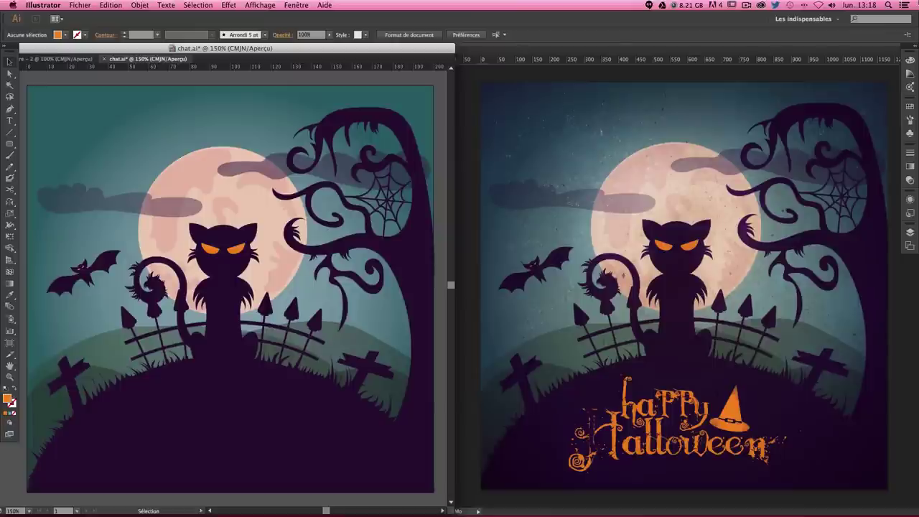
Toggle the black-cat artwork to Outline view and back to Preview to inspect it
{"action": "key", "text": "ctrl+y"}
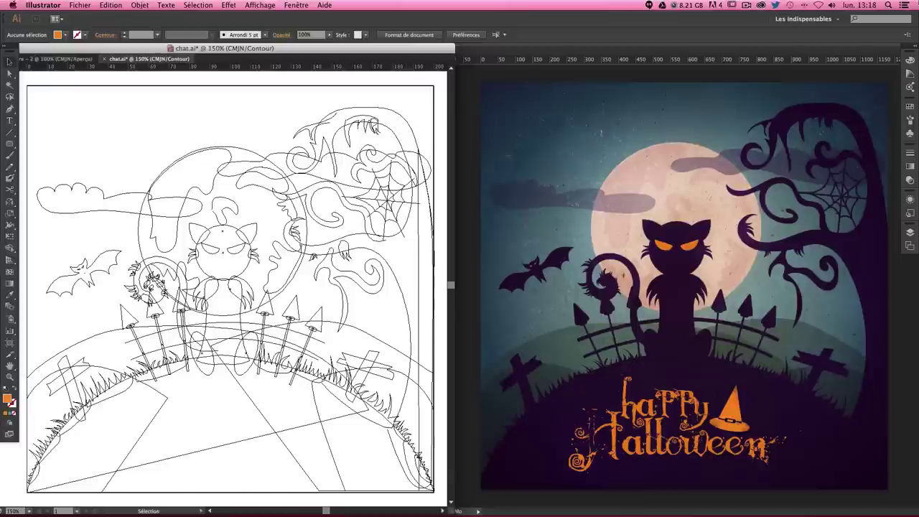
{"action": "key", "text": "ctrl+y"}
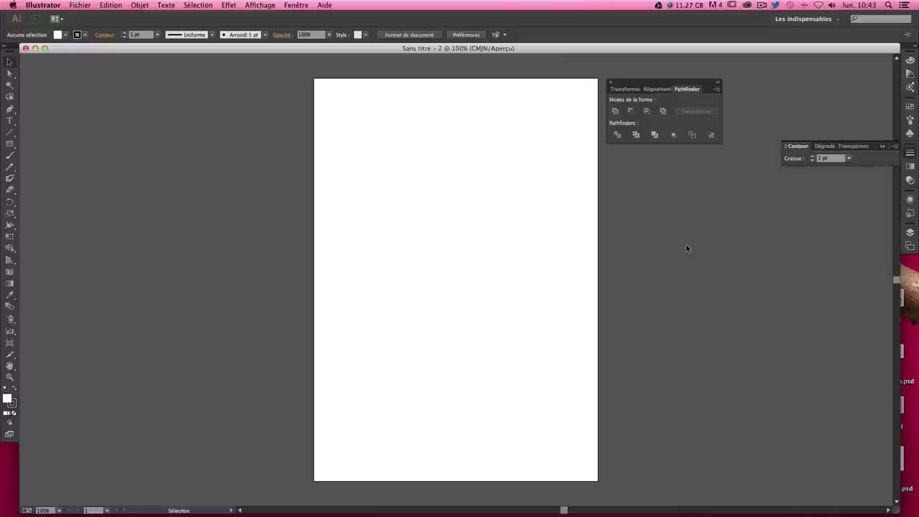
Start a new document with width 200 mm and height 200 mm
{"action": "key", "text": "a"}
{"action": "key", "text": "v"}
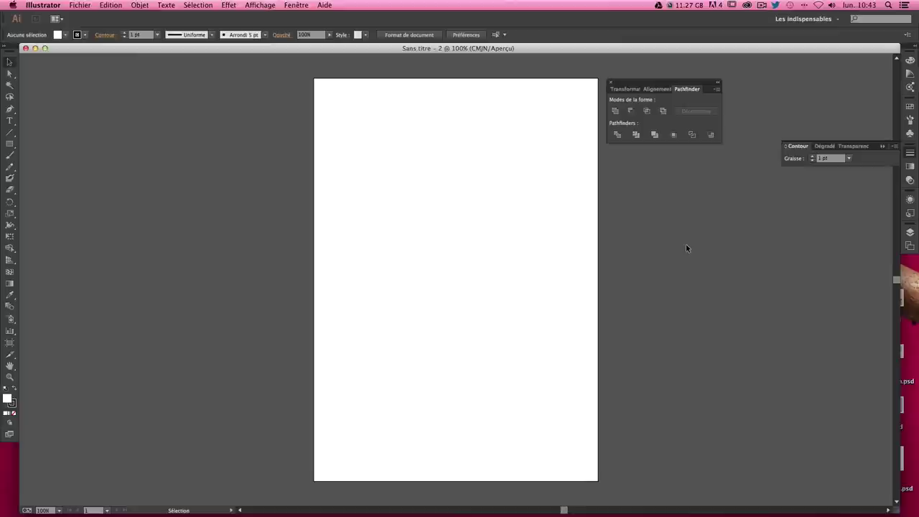
{"action": "key", "text": "super+n"}
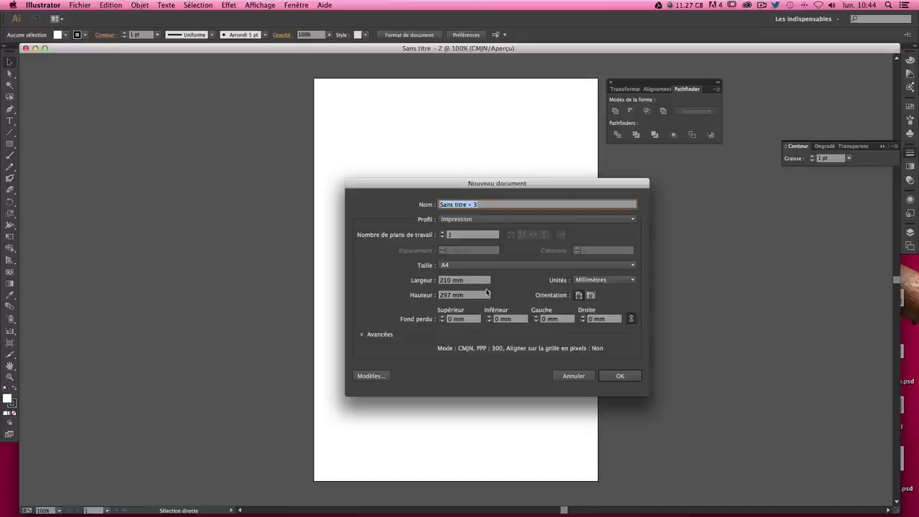
{"action": "left_click", "coordinate": [466, 283]}
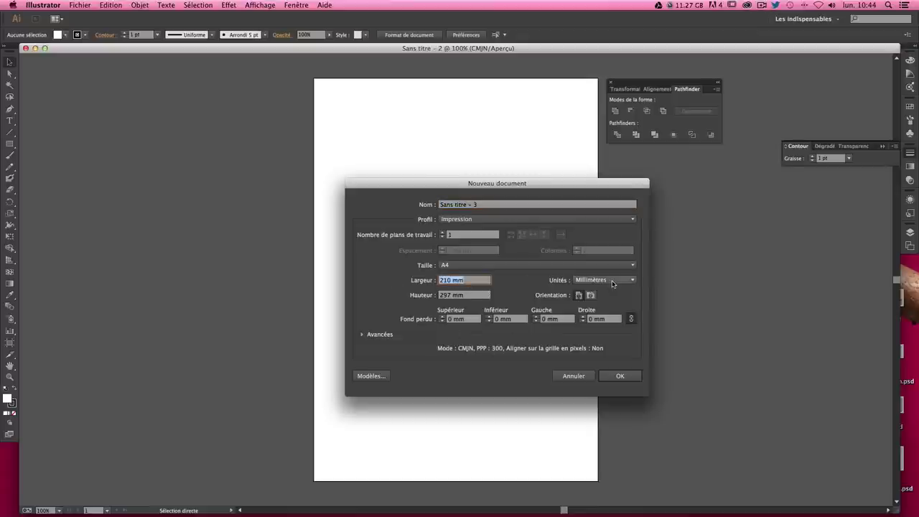
{"action": "type", "text": "20"}
{"action": "key", "text": "Tab"}
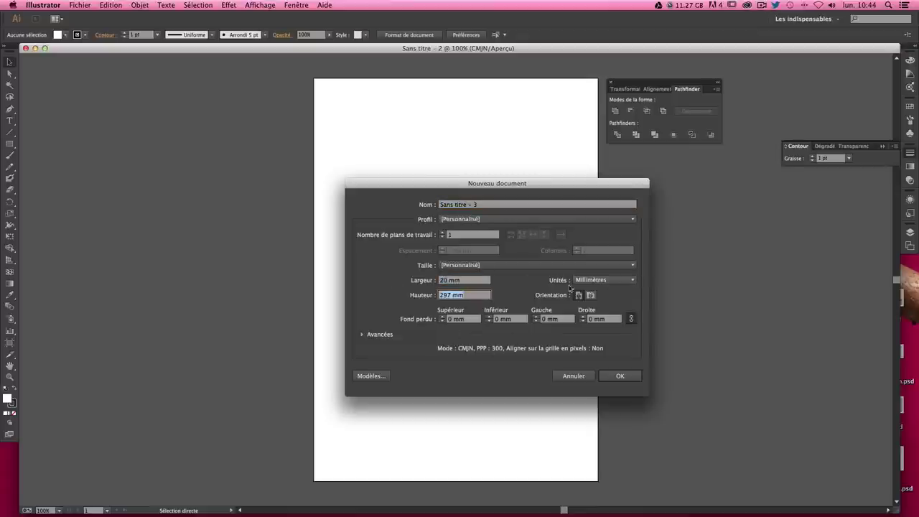
{"action": "left_click", "coordinate": [452, 281]}
{"action": "type", "text": "200"}
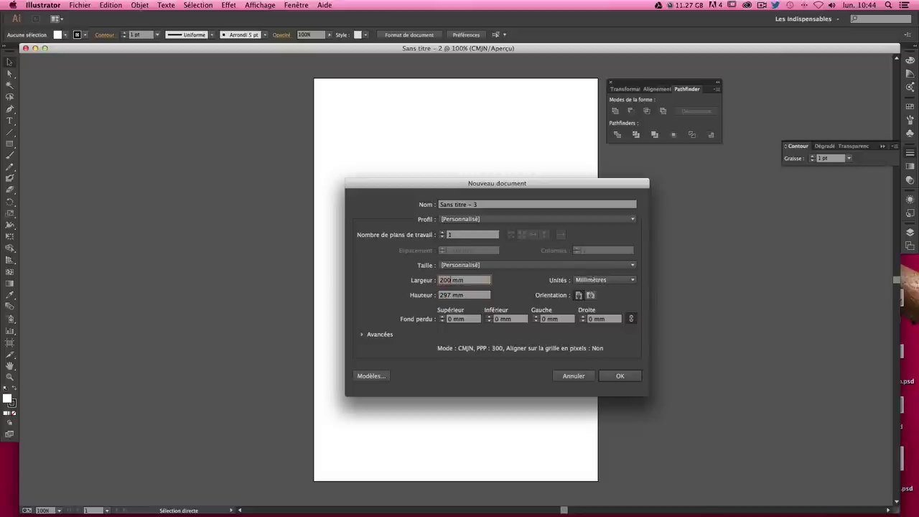
{"action": "key", "text": "Tab"}
{"action": "type", "text": "200"}
{"action": "key", "text": "Tab"}
Create the 200 × 200 mm document and bring the Pathfinder panel beside the page
{"action": "left_click", "coordinate": [619, 377]}
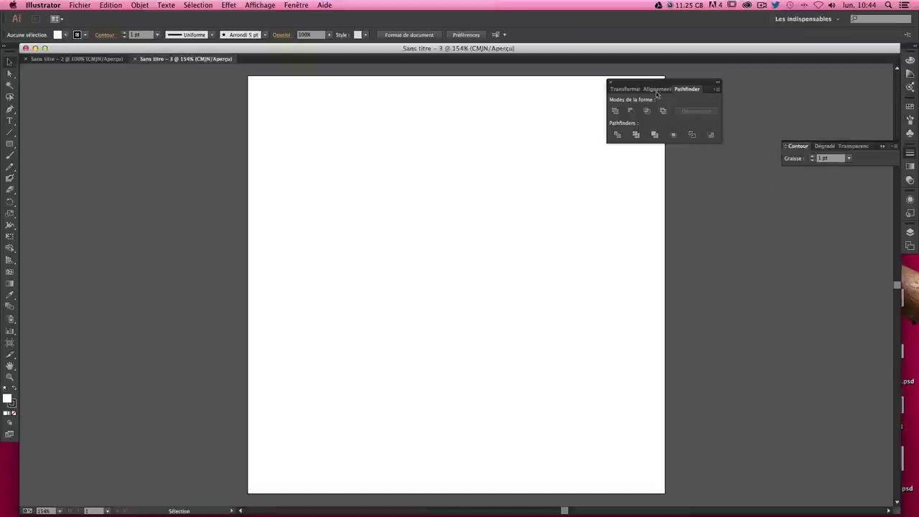
{"action": "left_click_drag", "start_coordinate": [660, 82], "coordinate": [748, 76]}
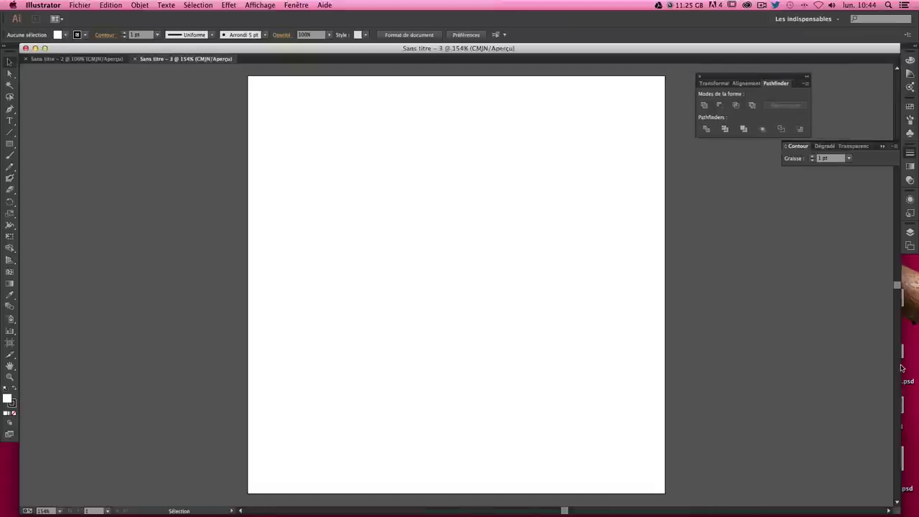
{"action": "left_click_drag", "start_coordinate": [902, 368], "coordinate": [918, 363]}
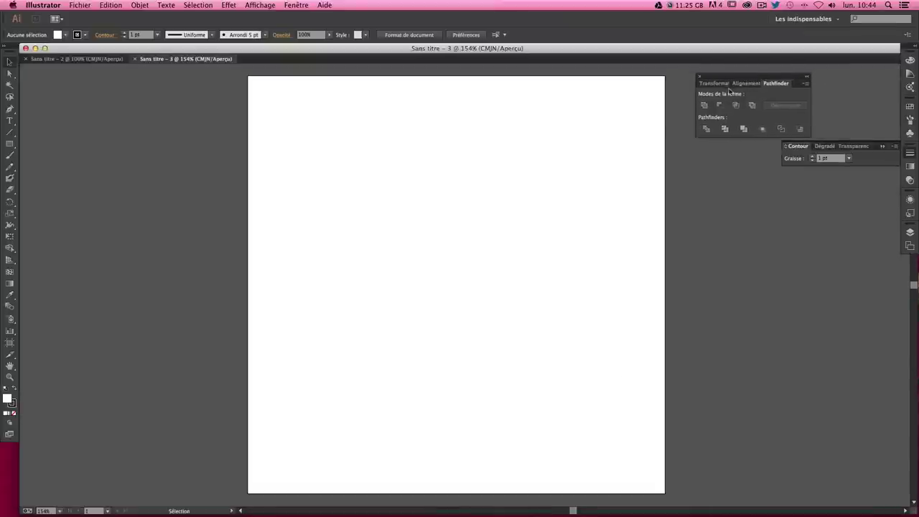
{"action": "left_click_drag", "start_coordinate": [729, 90], "coordinate": [704, 92]}
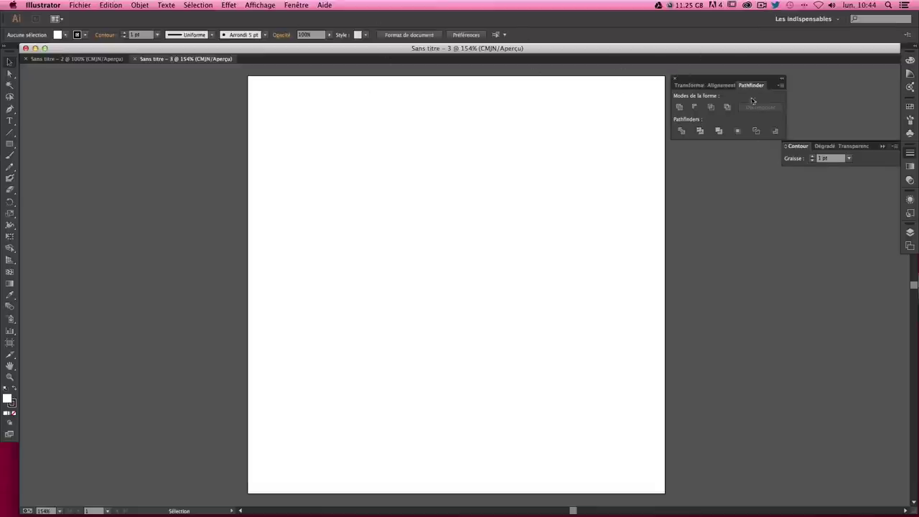
{"action": "left_click", "coordinate": [290, 7]}
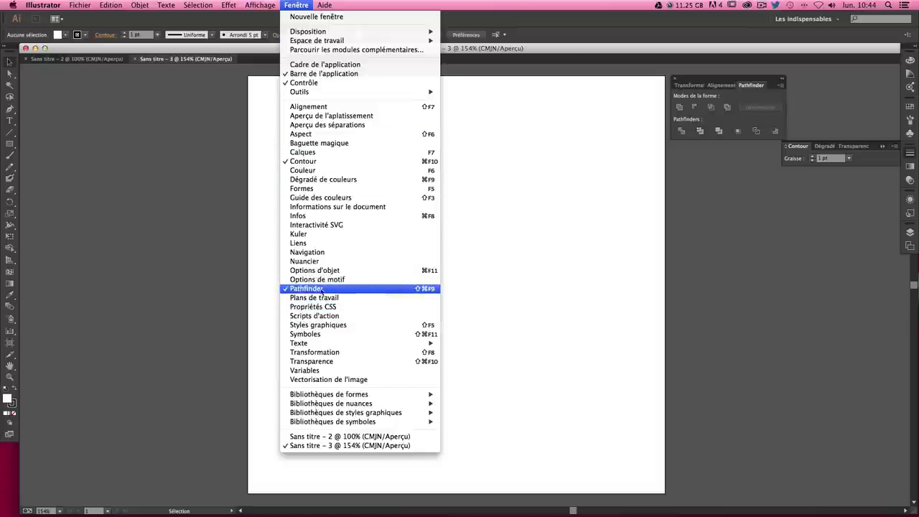
{"action": "left_click", "coordinate": [309, 289]}
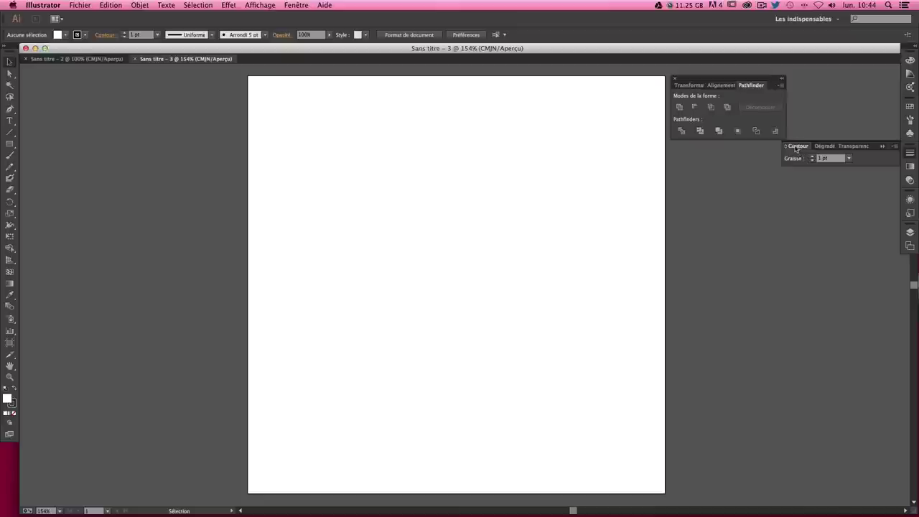
Close the stroke settings flyout and show the basic shape tools list
{"action": "left_click", "coordinate": [910, 155]}
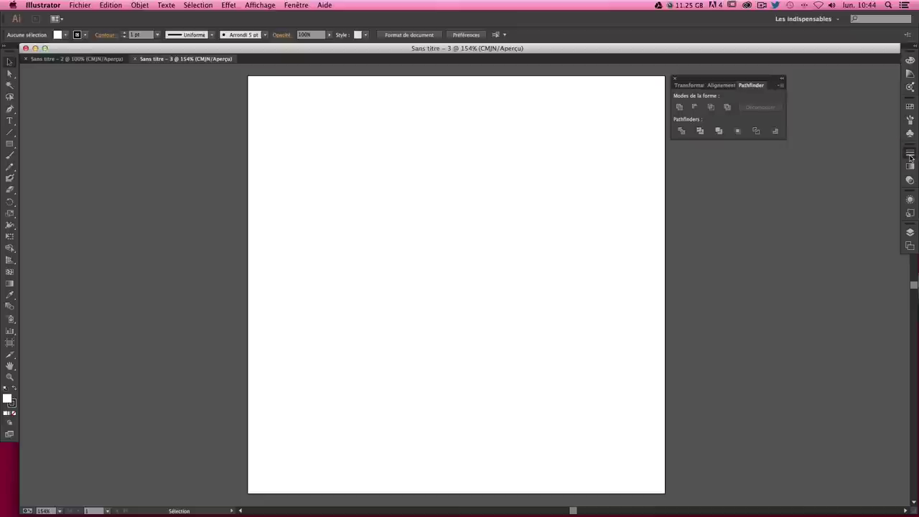
{"action": "left_click", "coordinate": [910, 156]}
{"action": "left_click", "coordinate": [911, 157]}
{"action": "left_click", "coordinate": [910, 156]}
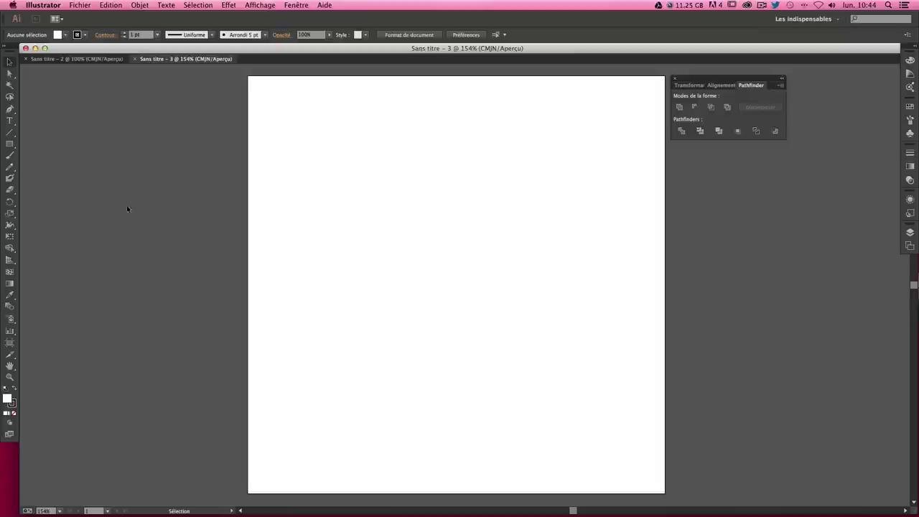
{"action": "left_click", "coordinate": [9, 146]}
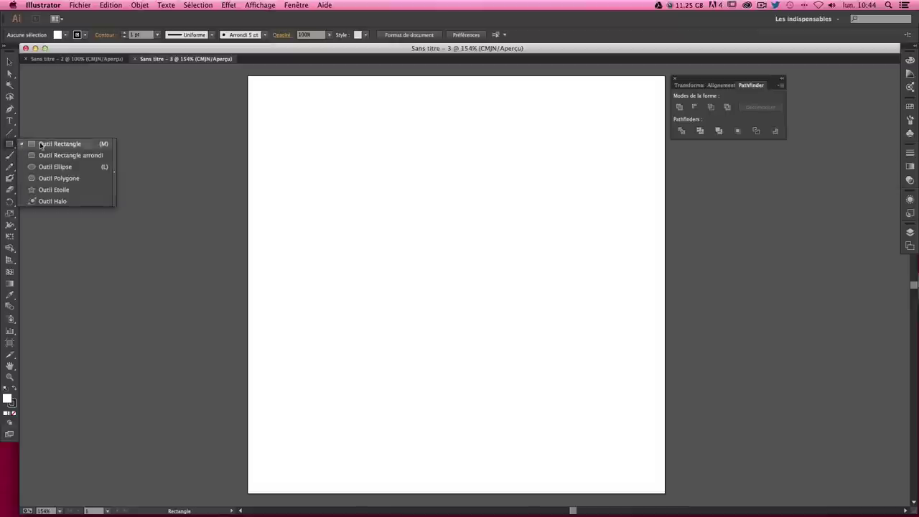
Draw a freehand circle with the Ellipse tool, then undo it
{"action": "left_click", "coordinate": [37, 144]}
{"action": "left_click", "coordinate": [10, 146]}
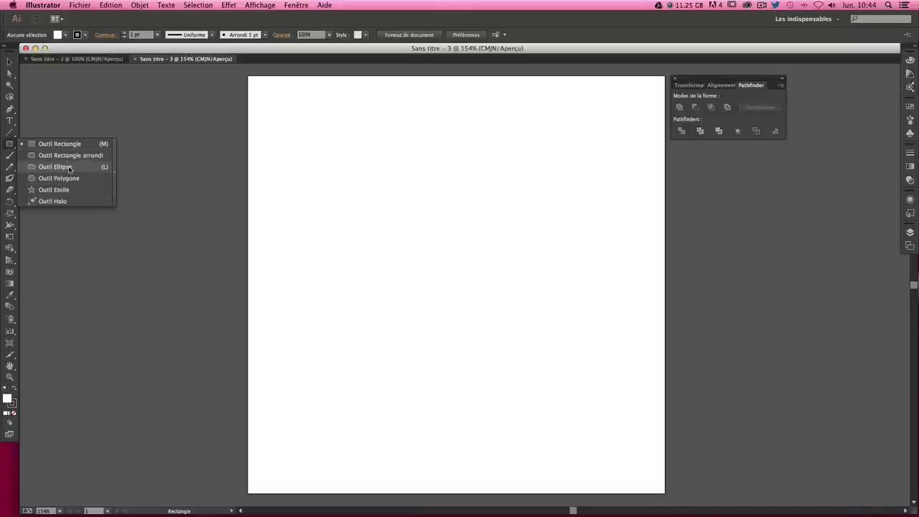
{"action": "left_click", "coordinate": [70, 168]}
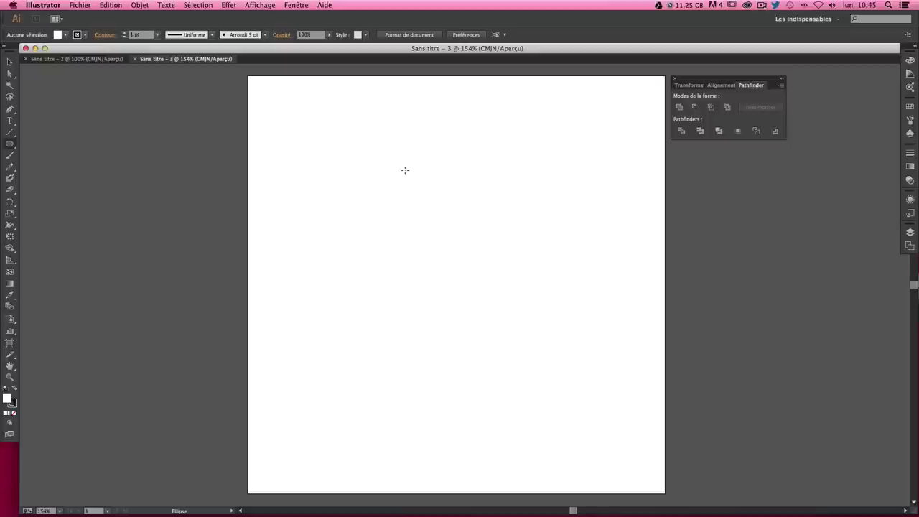
{"action": "mouse_move", "coordinate": [374, 146]}
{"action": "left_mouse_down"}
{"action": "mouse_move", "coordinate": [566, 316]}
{"action": "mouse_move", "coordinate": [438, 194]}
{"action": "left_mouse_up"}
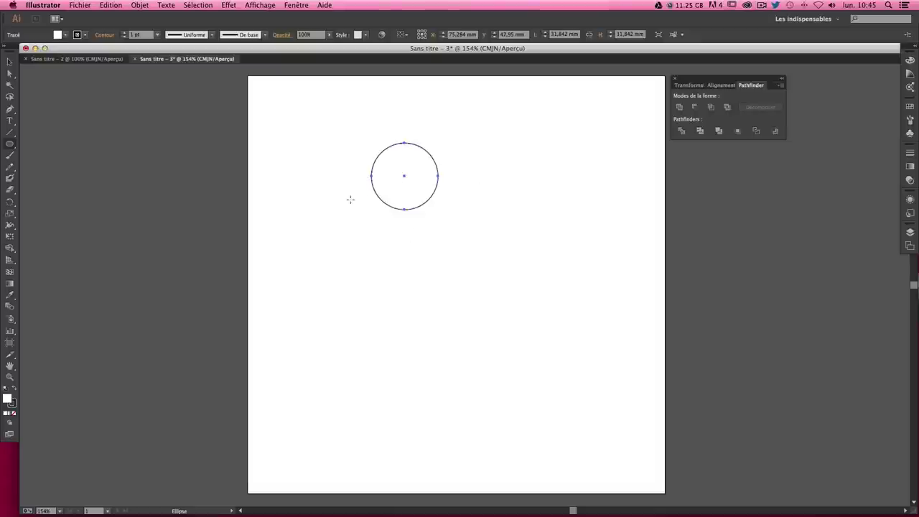
{"action": "key", "text": "ctrl+z"}
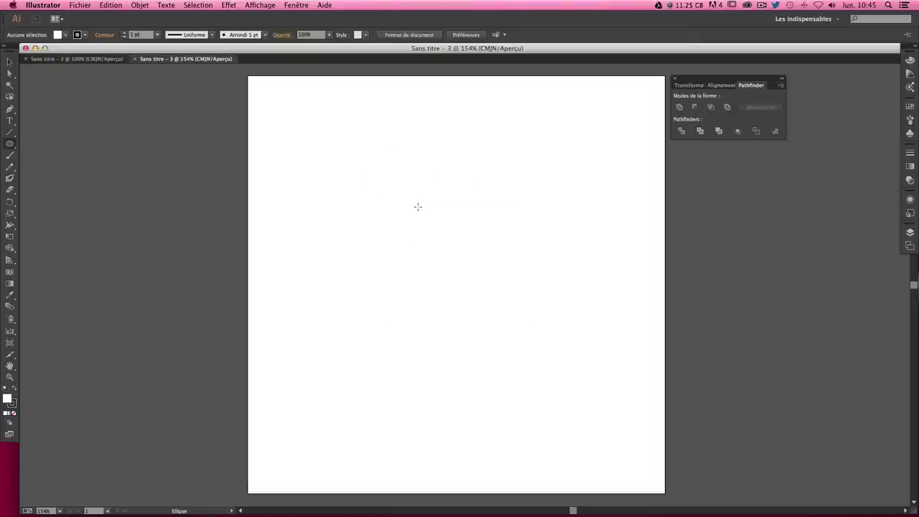
Create an exact 25 × 25 mm circle near the page centre
{"action": "left_click", "coordinate": [418, 207]}
{"action": "key", "text": "Escape"}
{"action": "left_click", "coordinate": [446, 202]}
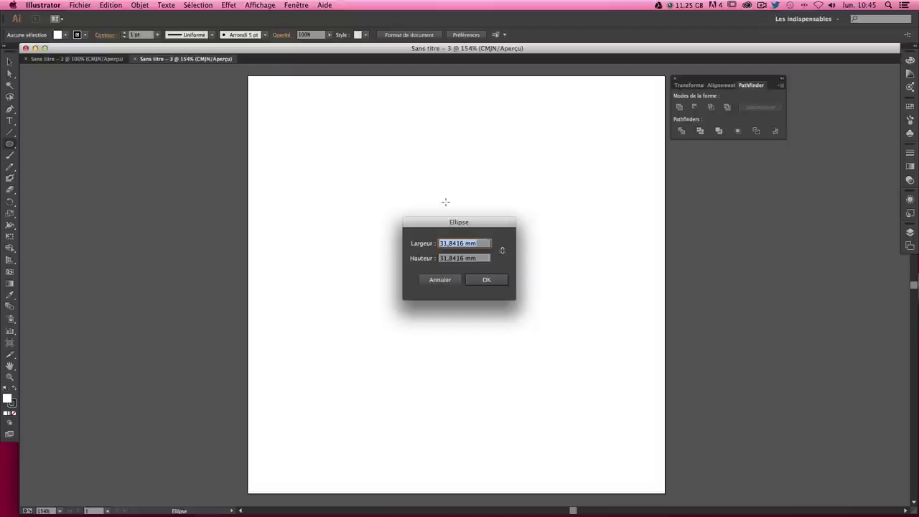
{"action": "type", "text": "25"}
{"action": "key", "text": "Tab"}
{"action": "type", "text": "25"}
{"action": "key", "text": "Tab"}
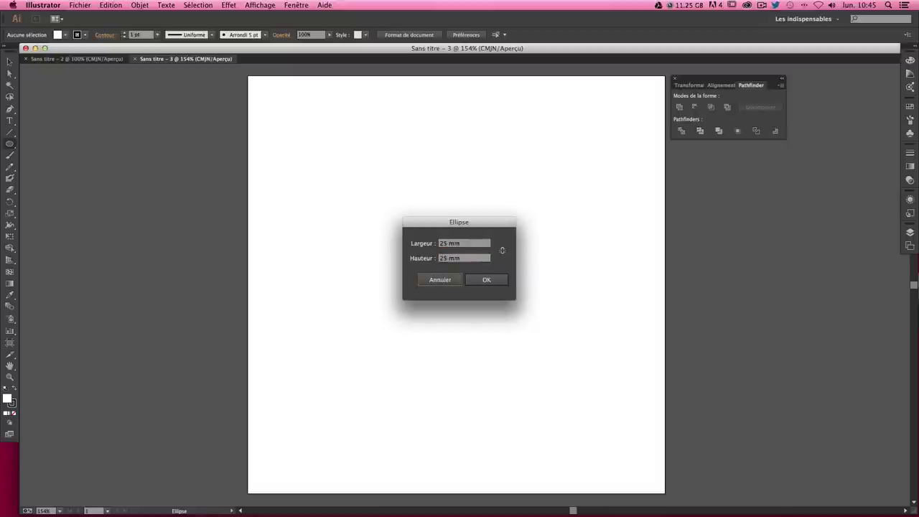
{"action": "key", "text": "Return"}
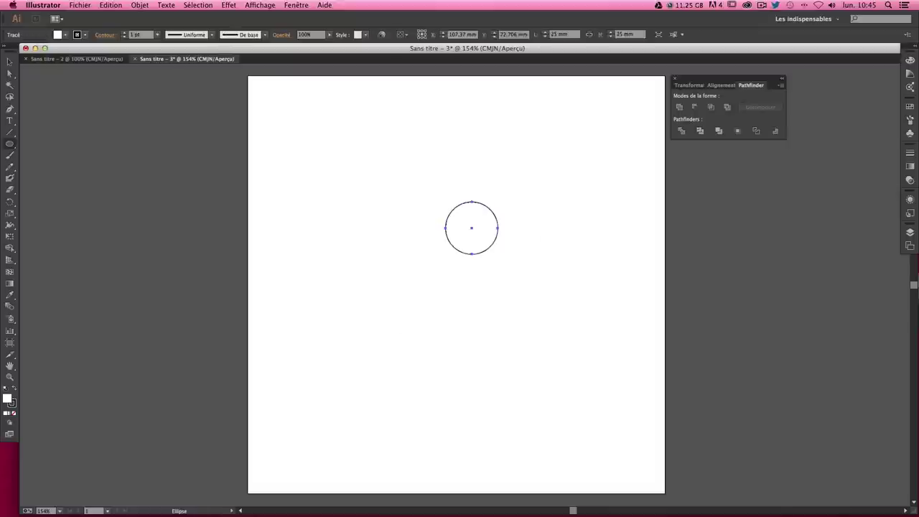
Zoom in and reposition the 25 mm circle on the page
{"action": "key", "text": "v"}
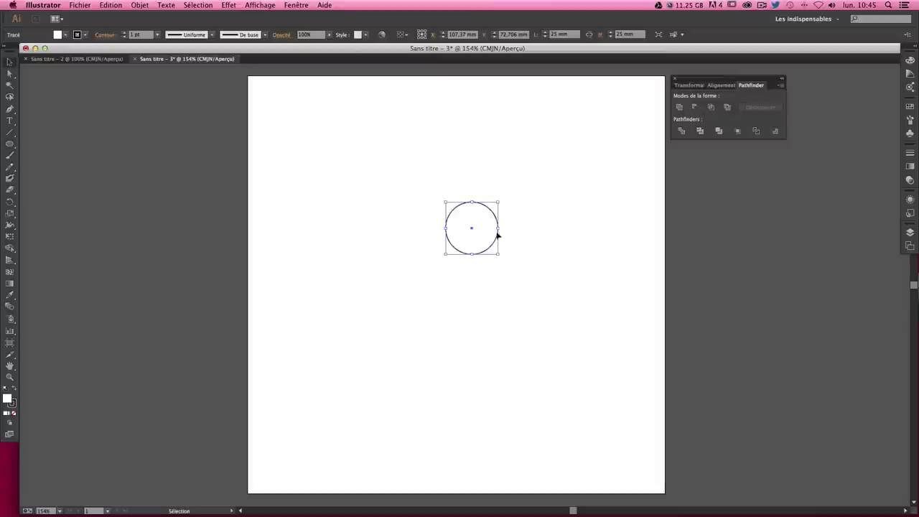
{"action": "left_click", "coordinate": [556, 237]}
{"action": "key", "text": "ctrl+plus"}
{"action": "scroll", "coordinate": [507, 195], "scroll_direction": "down", "scroll_amount": 3}
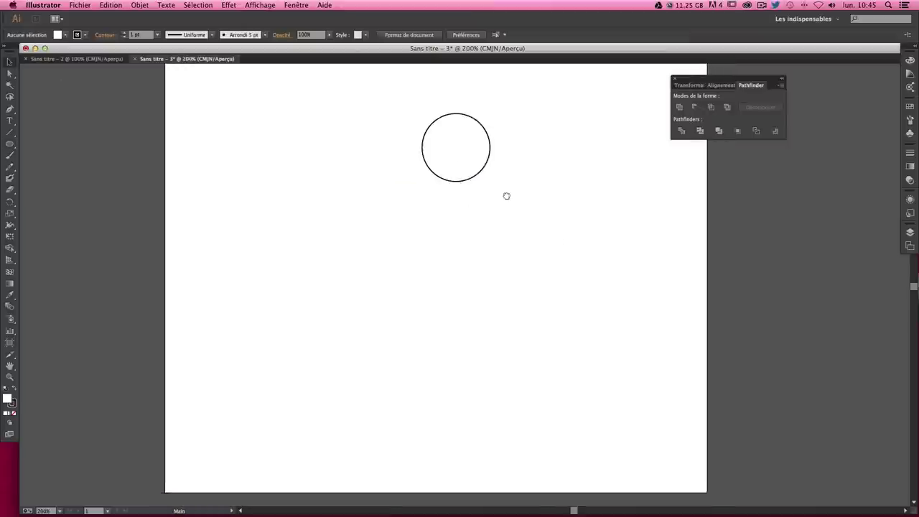
{"action": "left_click_drag", "start_coordinate": [460, 162], "coordinate": [426, 165]}
{"action": "left_click_drag", "start_coordinate": [497, 164], "coordinate": [520, 233]}
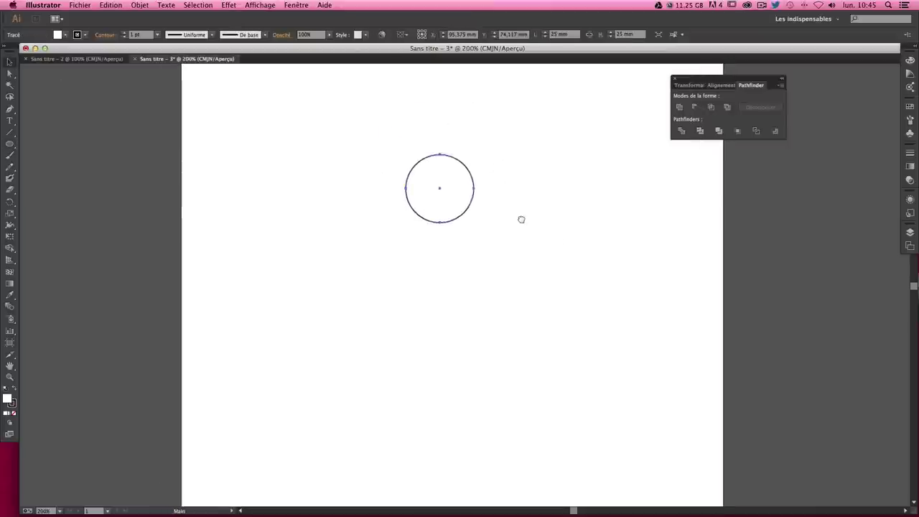
{"action": "left_click", "coordinate": [462, 206]}
{"action": "mouse_move", "coordinate": [466, 210]}
{"action": "left_mouse_down"}
{"action": "mouse_move", "coordinate": [475, 188]}
{"action": "mouse_move", "coordinate": [468, 183]}
{"action": "left_mouse_up"}
{"action": "left_click", "coordinate": [489, 195]}
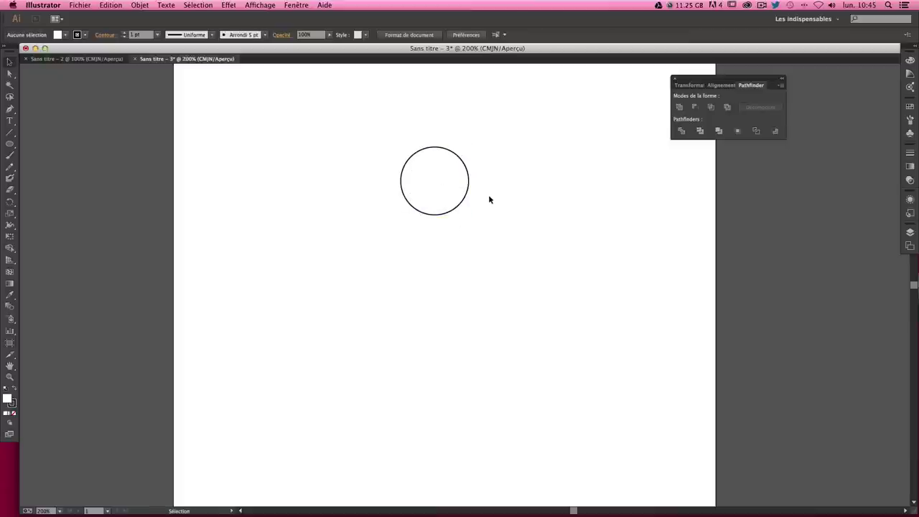
{"action": "left_click_drag", "start_coordinate": [533, 277], "coordinate": [308, 189]}
{"action": "left_click", "coordinate": [314, 208]}
Select the Paintbrush tool, zoom in on the circle, and view the stroke settings
{"action": "left_click", "coordinate": [9, 159]}
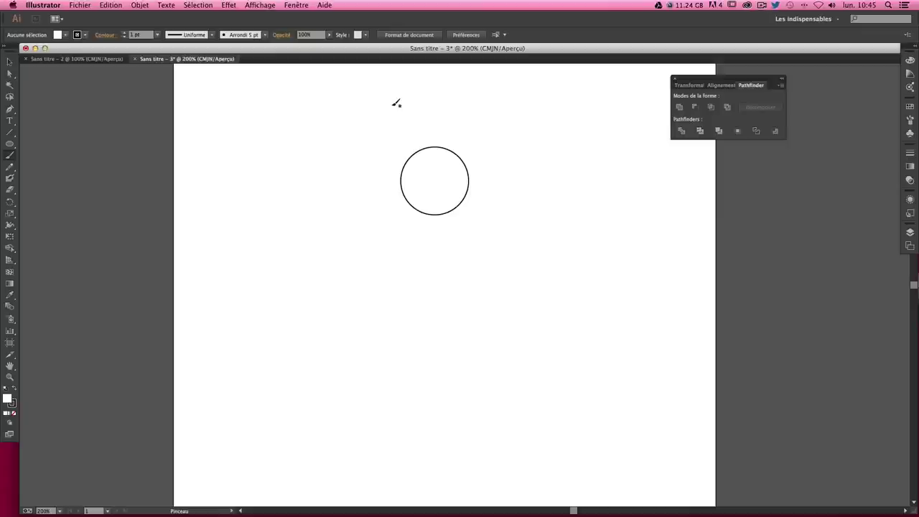
{"action": "key", "text": "super+plus"}
{"action": "mouse_move", "coordinate": [394, 101]}
{"action": "left_mouse_down"}
{"action": "mouse_move", "coordinate": [365, 268]}
{"action": "mouse_move", "coordinate": [418, 175]}
{"action": "mouse_move", "coordinate": [445, 287]}
{"action": "left_mouse_up"}
{"action": "key", "text": "super+plus"}
{"action": "key", "text": "super+plus"}
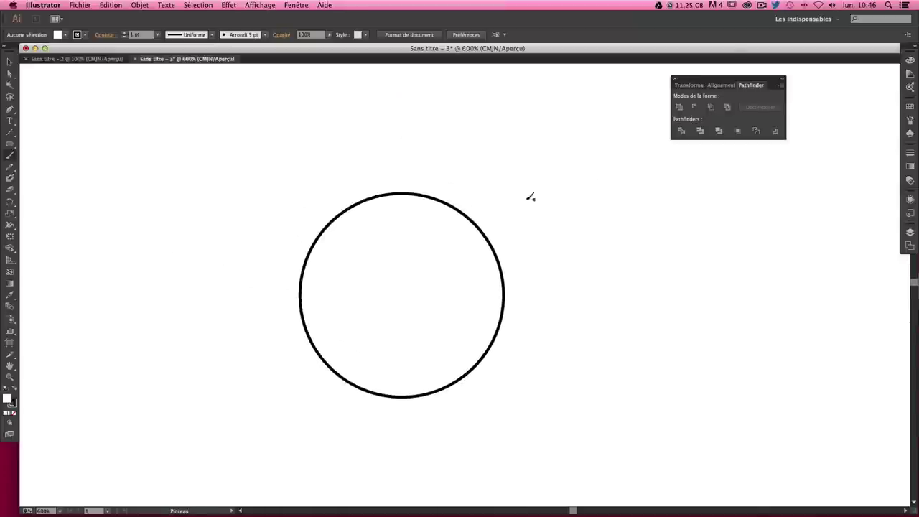
{"action": "left_click", "coordinate": [910, 153]}
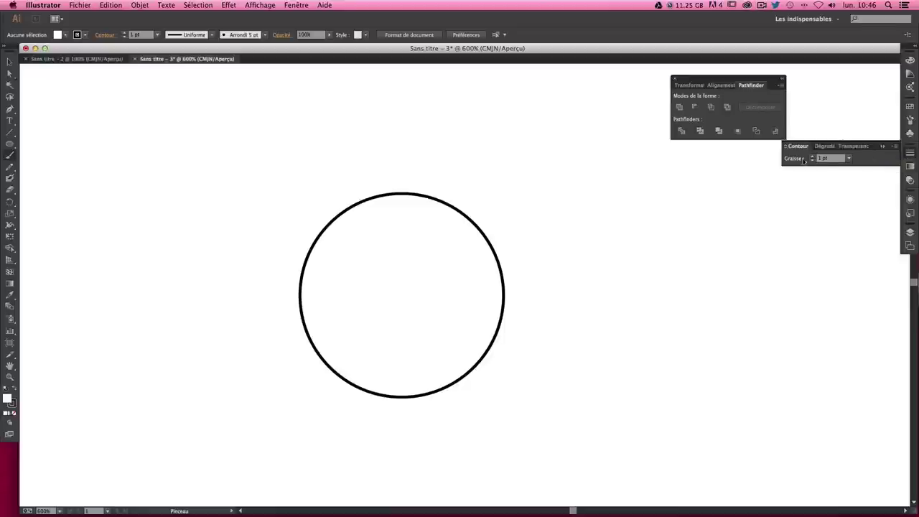
{"action": "scroll", "coordinate": [754, 194], "scroll_direction": "down", "scroll_amount": 2}
{"action": "scroll", "coordinate": [633, 219], "scroll_direction": "left", "scroll_amount": 1}
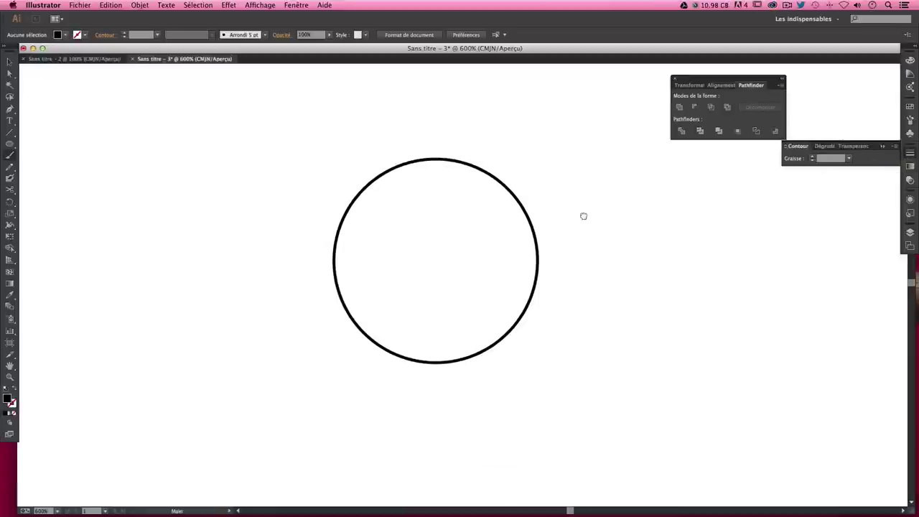
{"action": "scroll", "coordinate": [571, 216], "scroll_direction": "right", "scroll_amount": 1}
{"action": "scroll", "coordinate": [496, 172], "scroll_direction": "right", "scroll_amount": 1}
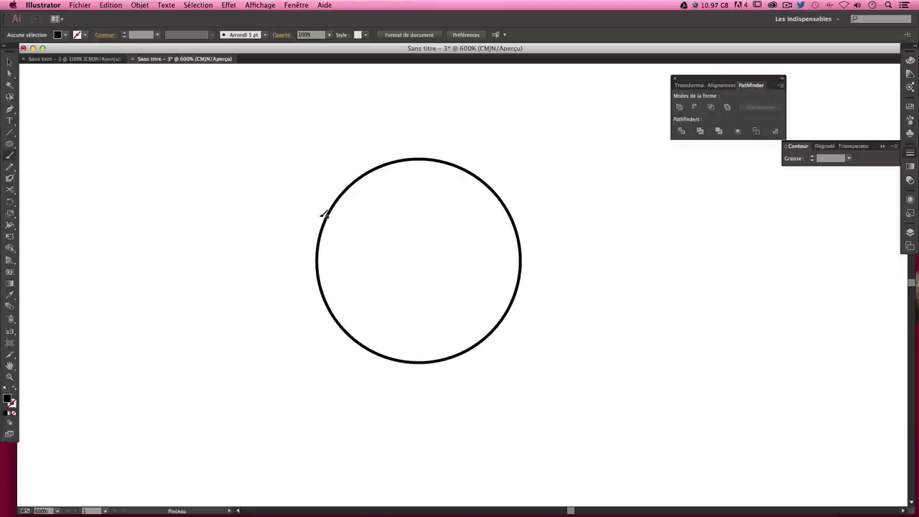
Show rulers and drag a horizontal guide across the circle's upper part
{"action": "key", "text": "v"}
{"action": "key", "text": "ctrl+r"}
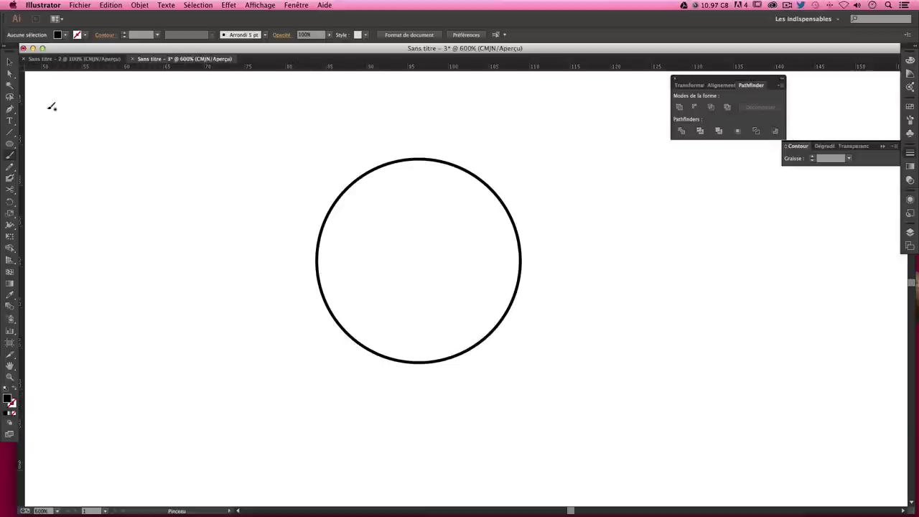
{"action": "left_click_drag", "start_coordinate": [363, 69], "coordinate": [366, 230]}
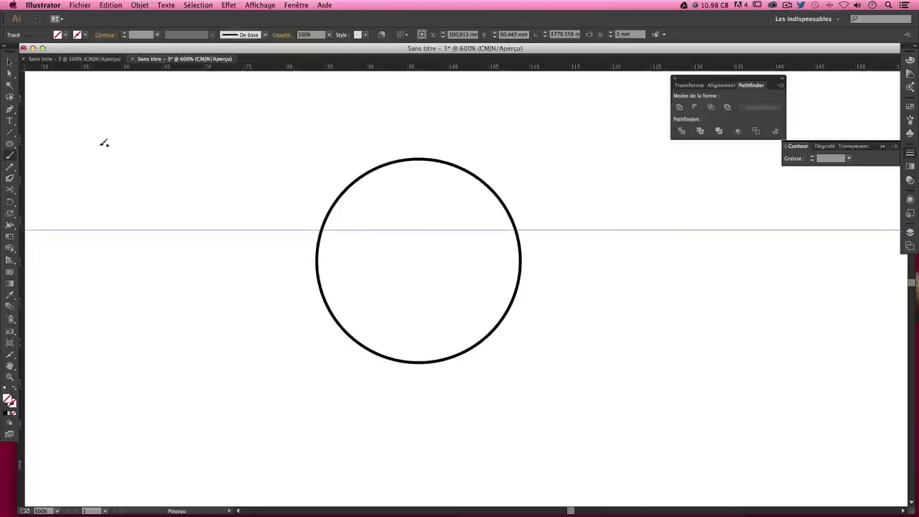
Draw a closed pointed ear path from the circle–guide intersection with the Pen tool
{"action": "left_click", "coordinate": [10, 108]}
{"action": "left_click", "coordinate": [320, 231]}
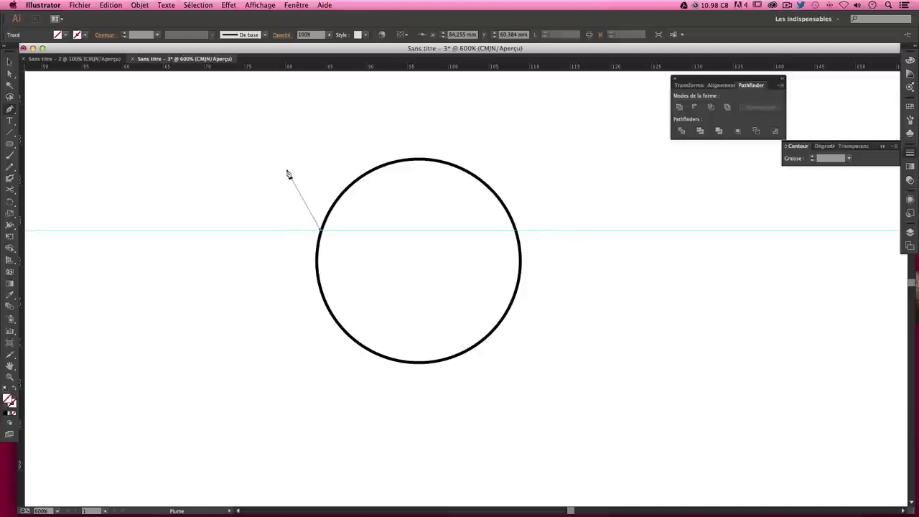
{"action": "left_click_drag", "start_coordinate": [287, 170], "coordinate": [281, 119]}
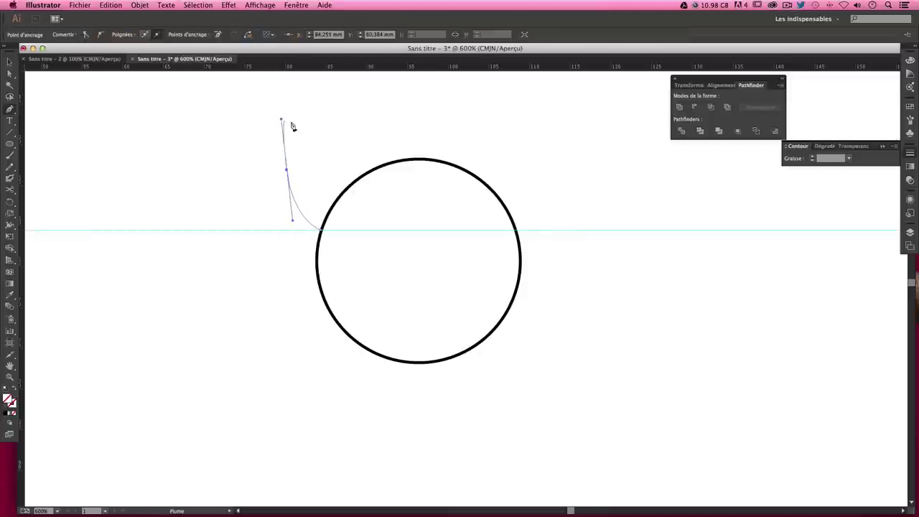
{"action": "left_click", "coordinate": [287, 170]}
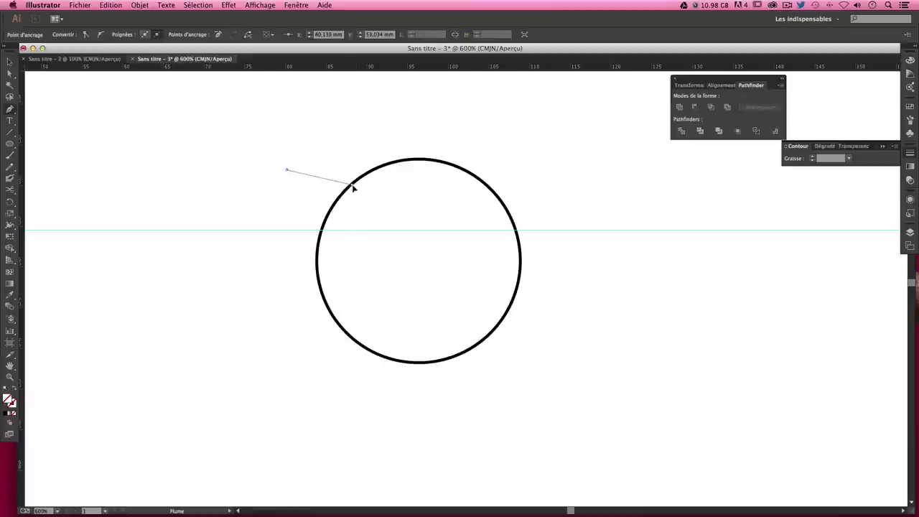
{"action": "left_click_drag", "start_coordinate": [352, 187], "coordinate": [379, 211]}
{"action": "left_click_drag", "start_coordinate": [353, 187], "coordinate": [338, 226]}
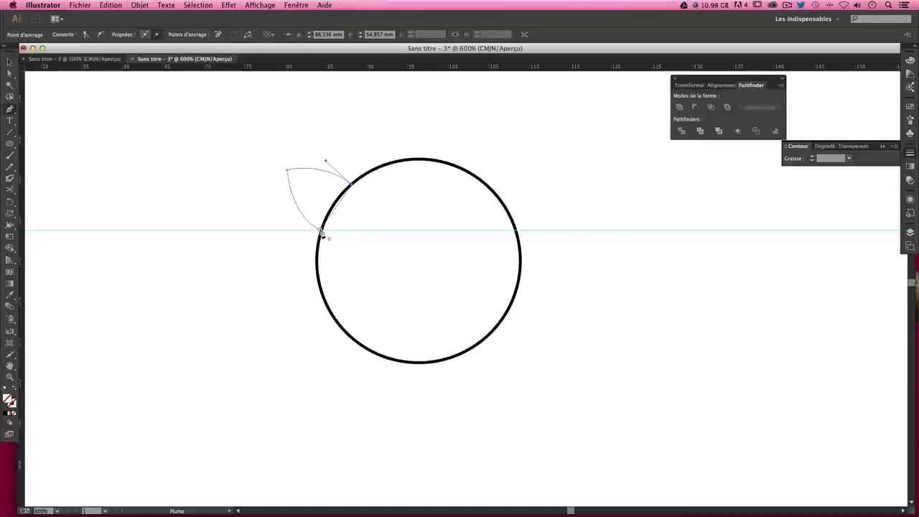
{"action": "left_click", "coordinate": [322, 232]}
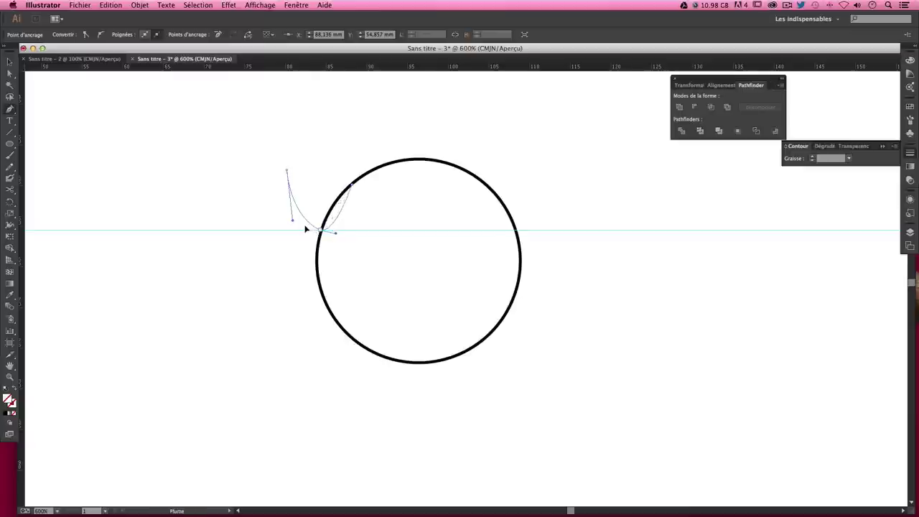
{"action": "left_click_drag", "start_coordinate": [314, 232], "coordinate": [302, 234]}
Fill the ear shape solid black with no stroke
{"action": "left_click", "coordinate": [5, 388]}
{"action": "left_click", "coordinate": [15, 402]}
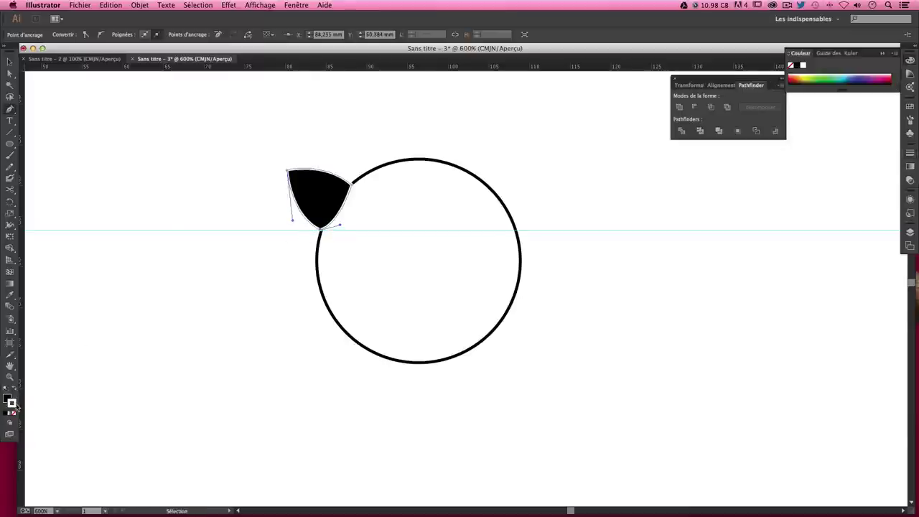
{"action": "left_click", "coordinate": [140, 301]}
{"action": "key", "text": "p"}
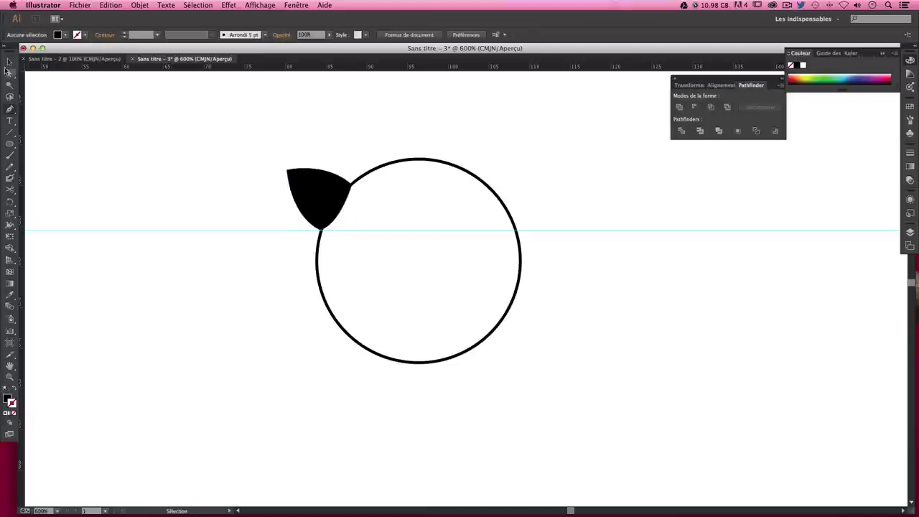
Lower the Paintbrush Fidélité slider toward Précis and confirm the settings
{"action": "left_click", "coordinate": [9, 62]}
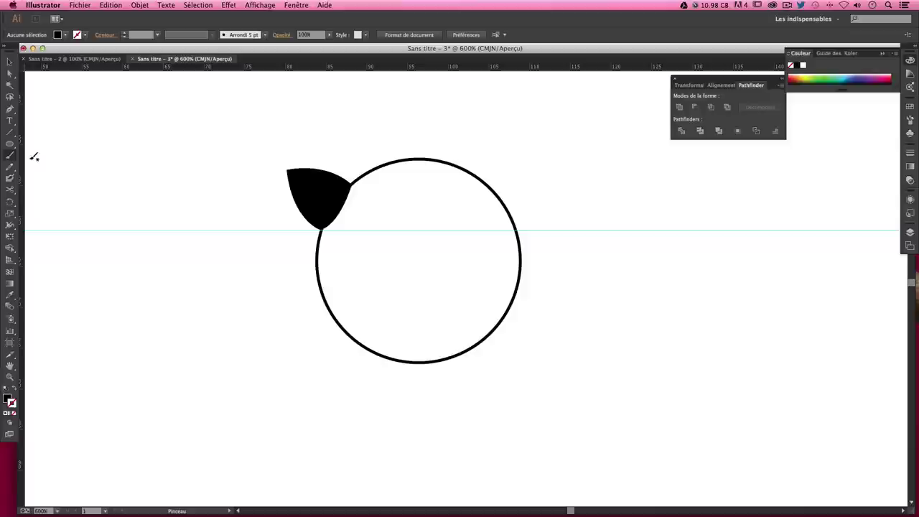
{"action": "double_click", "coordinate": [9, 159]}
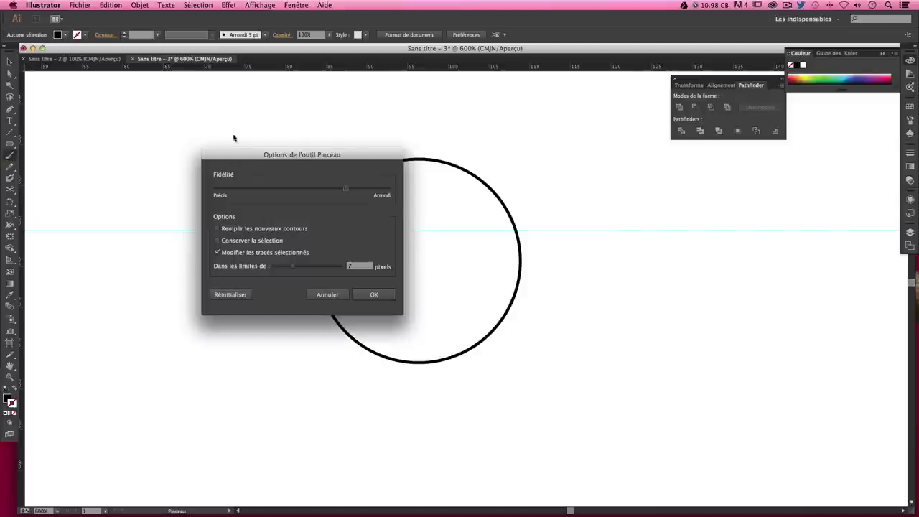
{"action": "left_click_drag", "start_coordinate": [328, 155], "coordinate": [279, 167]}
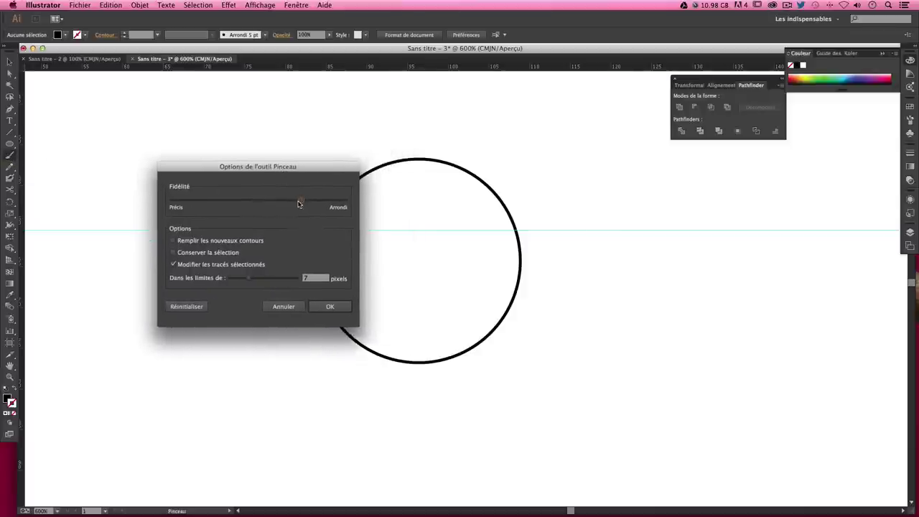
{"action": "mouse_move", "coordinate": [302, 200]}
{"action": "left_mouse_down"}
{"action": "mouse_move", "coordinate": [220, 207]}
{"action": "mouse_move", "coordinate": [292, 203]}
{"action": "left_mouse_up"}
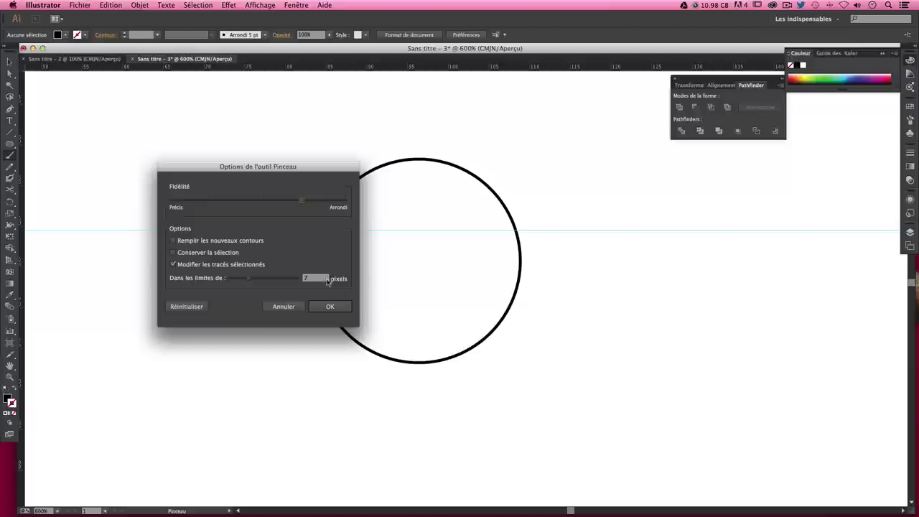
{"action": "left_click", "coordinate": [326, 306]}
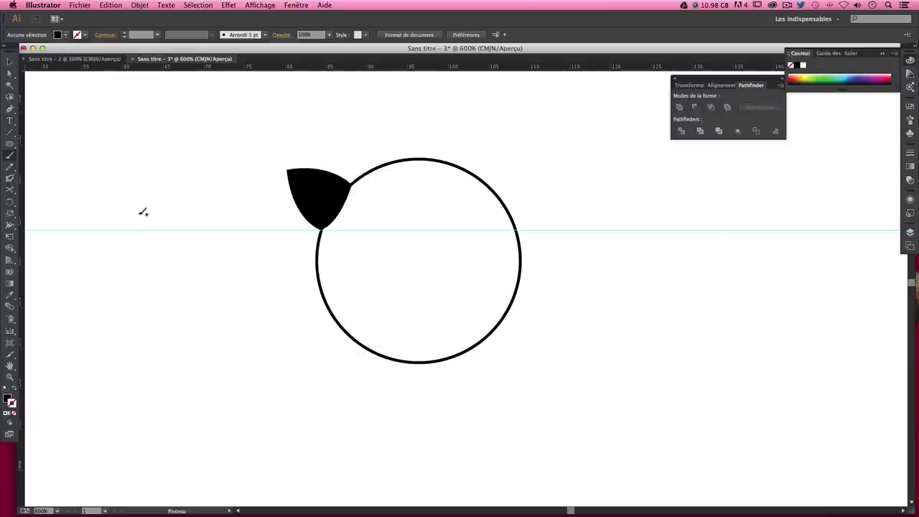
{"action": "left_click", "coordinate": [217, 311]}
{"action": "mouse_move", "coordinate": [218, 310]}
{"action": "left_mouse_down"}
{"action": "mouse_move", "coordinate": [201, 189]}
{"action": "mouse_move", "coordinate": [225, 310]}
{"action": "left_mouse_up"}
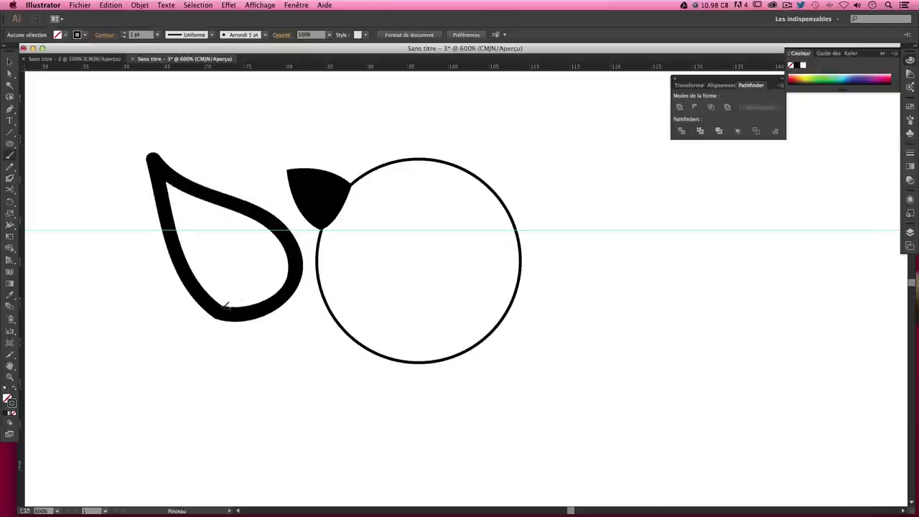
{"action": "left_click", "coordinate": [266, 316], "text": "ctrl"}
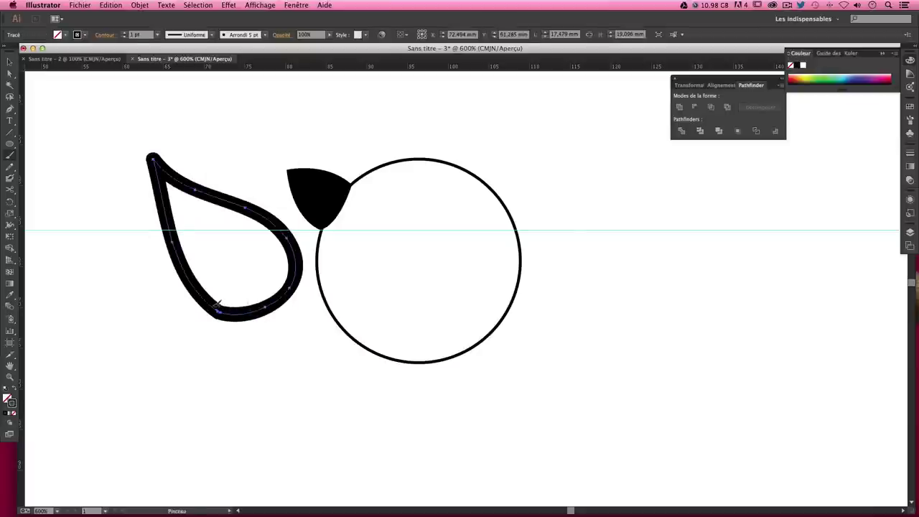
{"action": "key", "text": "ctrl+plus"}
{"action": "scroll", "coordinate": [240, 310], "scroll_direction": "left", "scroll_amount": 5}
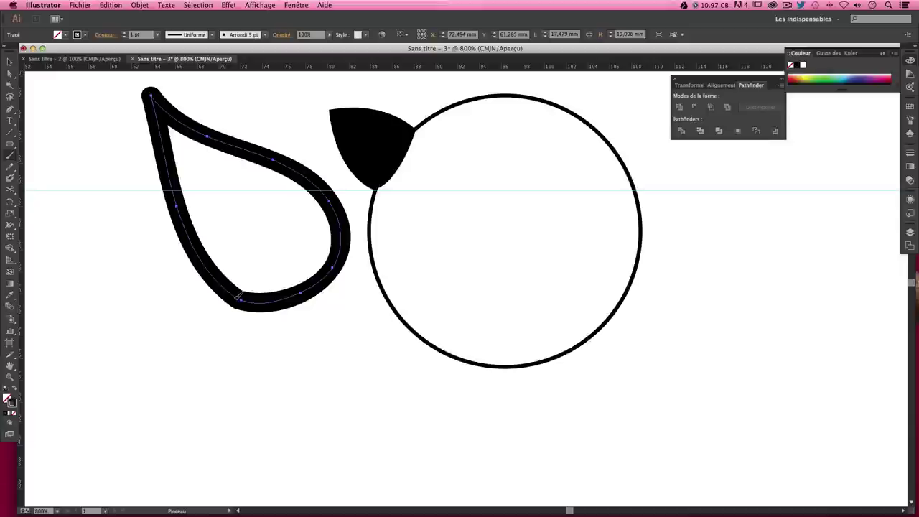
{"action": "left_click_drag", "start_coordinate": [237, 296], "coordinate": [299, 303]}
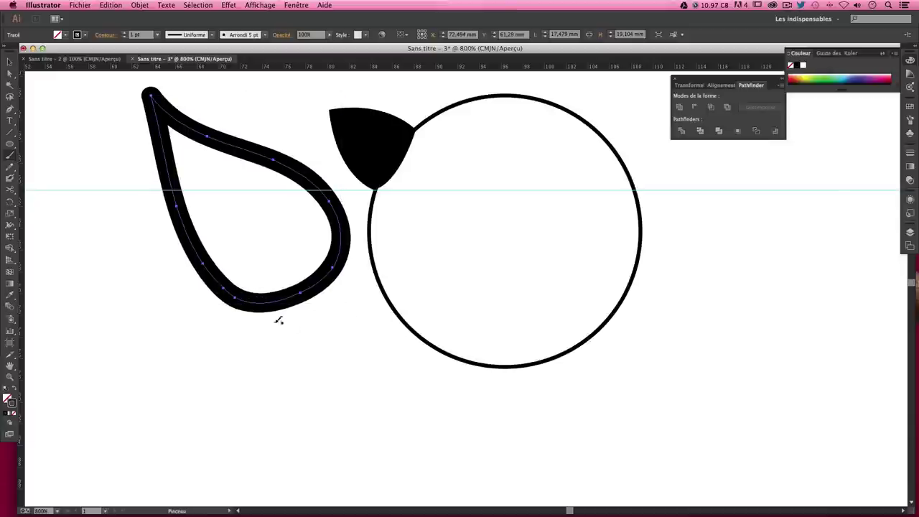
{"action": "key", "text": "v"}
{"action": "key", "text": "b"}
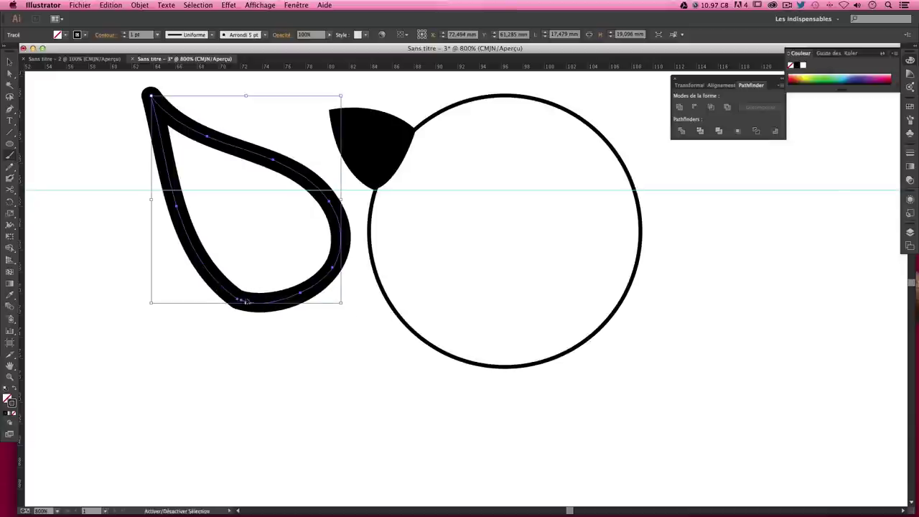
{"action": "scroll", "coordinate": [230, 189], "scroll_direction": "up", "scroll_amount": 3}
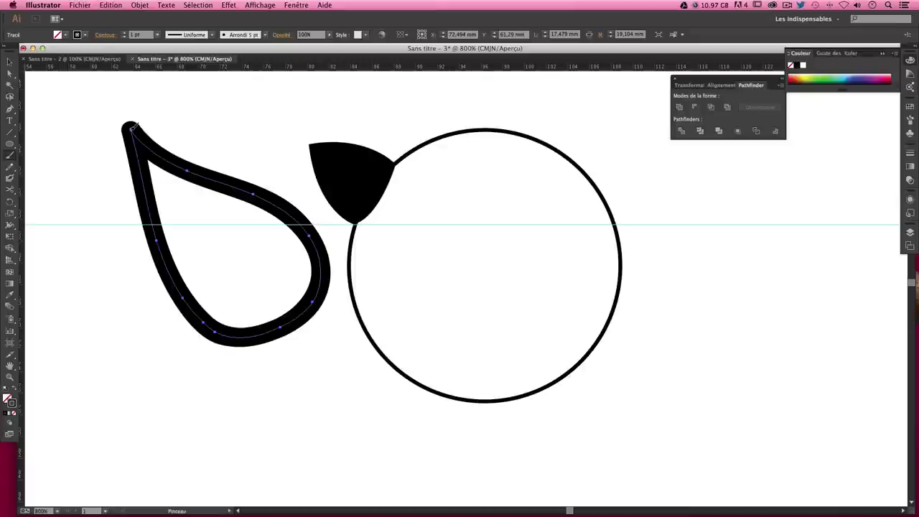
{"action": "left_click_drag", "start_coordinate": [133, 127], "coordinate": [176, 167]}
{"action": "left_click_drag", "start_coordinate": [224, 176], "coordinate": [314, 235]}
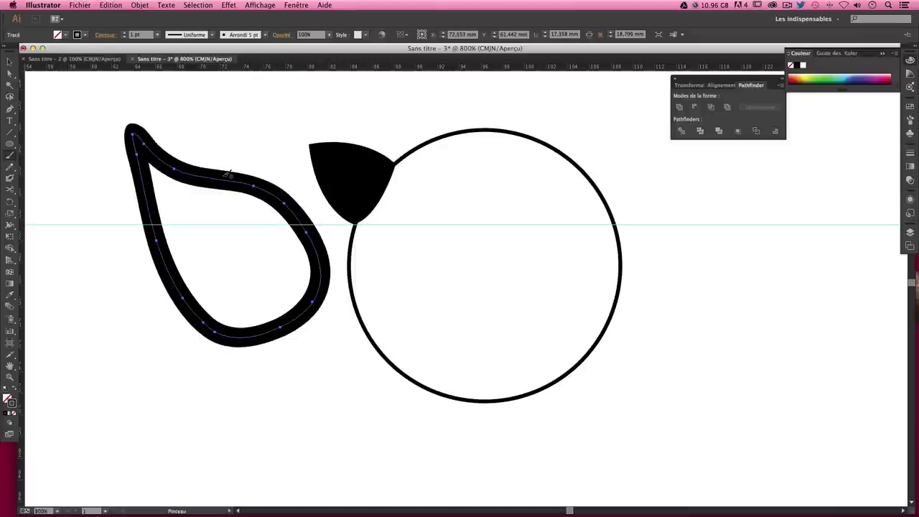
{"action": "mouse_move", "coordinate": [250, 183]}
{"action": "left_mouse_down"}
{"action": "mouse_move", "coordinate": [137, 111]}
{"action": "mouse_move", "coordinate": [153, 199]}
{"action": "left_mouse_up"}
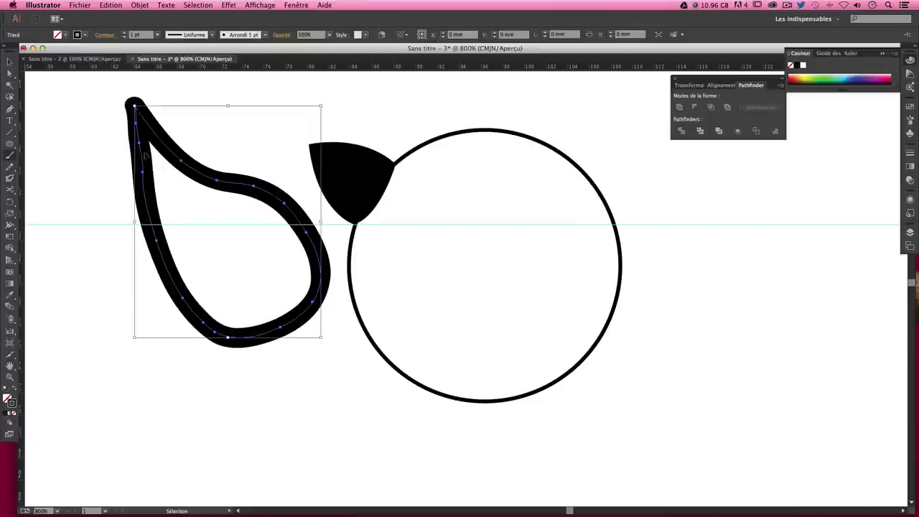
{"action": "left_click_drag", "start_coordinate": [135, 102], "coordinate": [146, 185]}
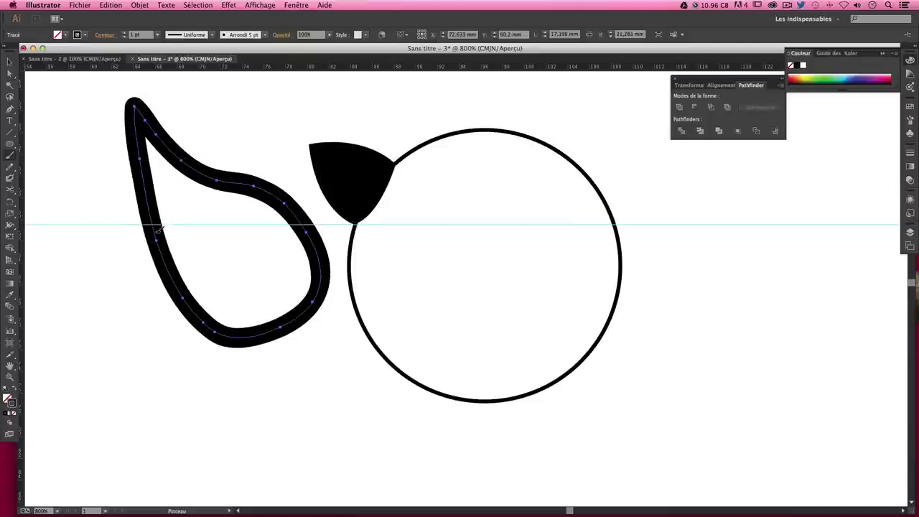
{"action": "left_click_drag", "start_coordinate": [134, 101], "coordinate": [262, 188]}
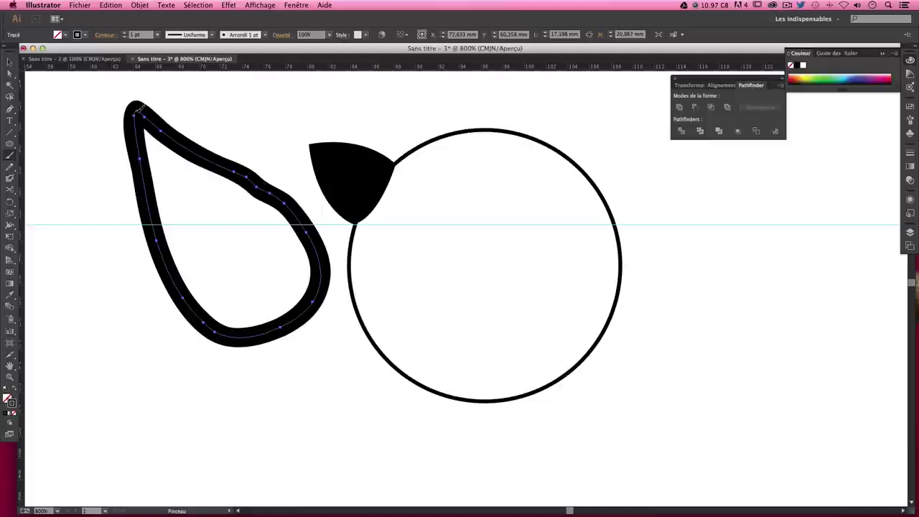
{"action": "left_click_drag", "start_coordinate": [137, 110], "coordinate": [306, 228]}
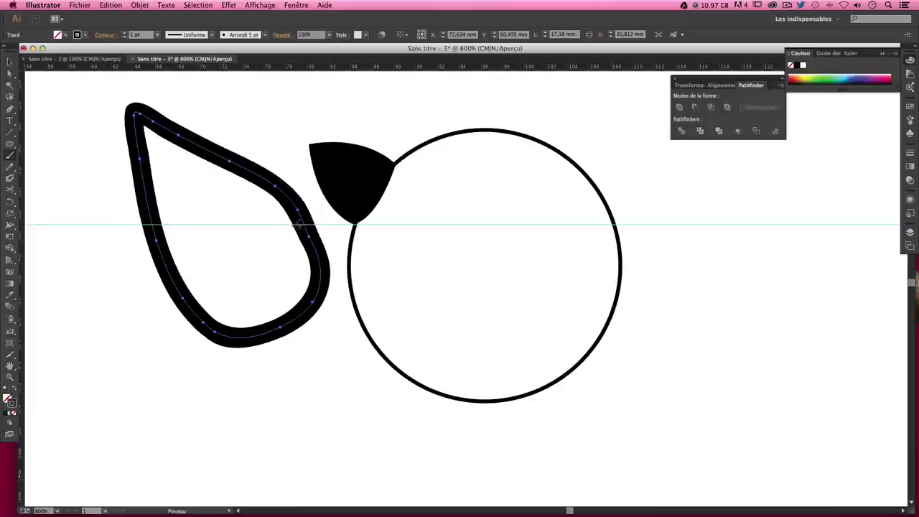
{"action": "left_click", "coordinate": [16, 394]}
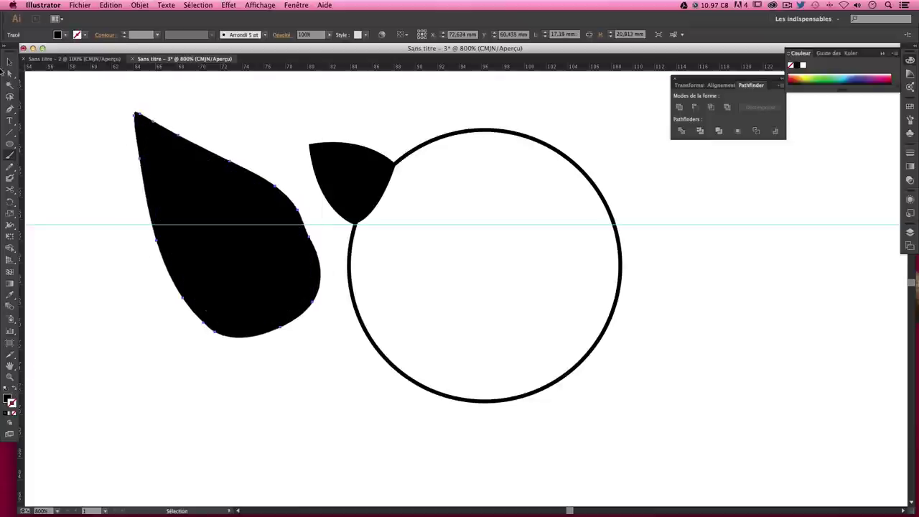
{"action": "left_click", "coordinate": [10, 63]}
{"action": "left_click", "coordinate": [108, 131]}
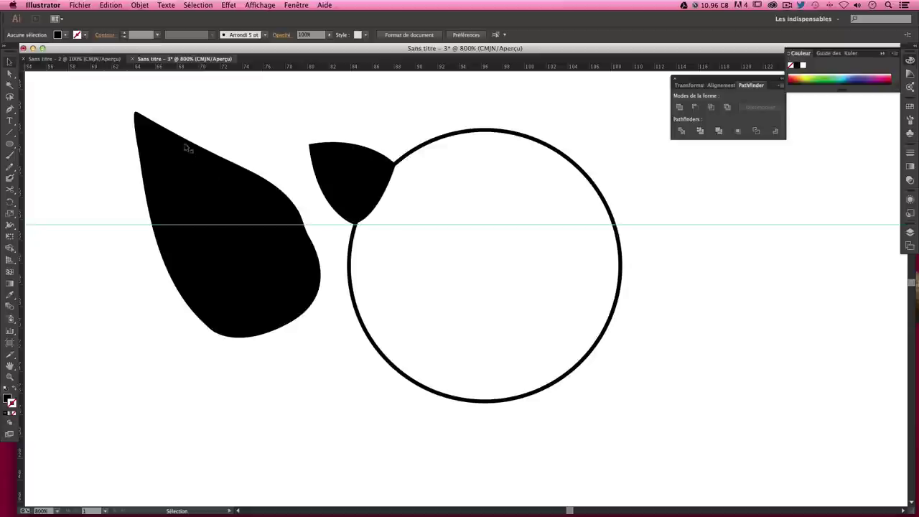
{"action": "left_click", "coordinate": [192, 160]}
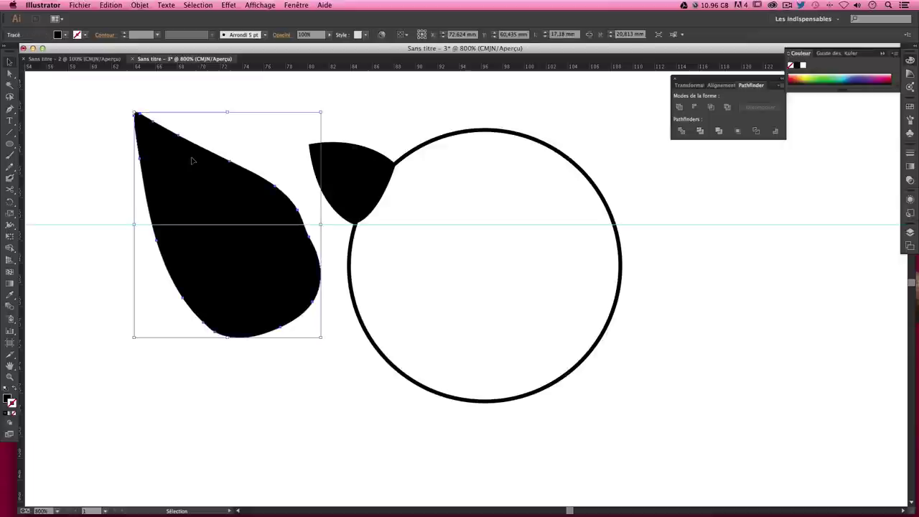
{"action": "key", "text": "Delete"}
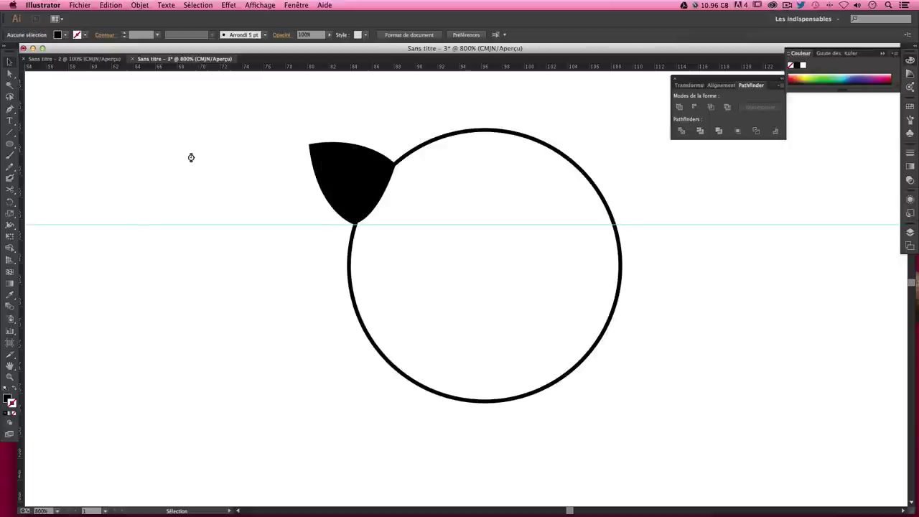
Enlarge the black ear up and left, then shift it slightly right
{"action": "key", "text": "super+minus"}
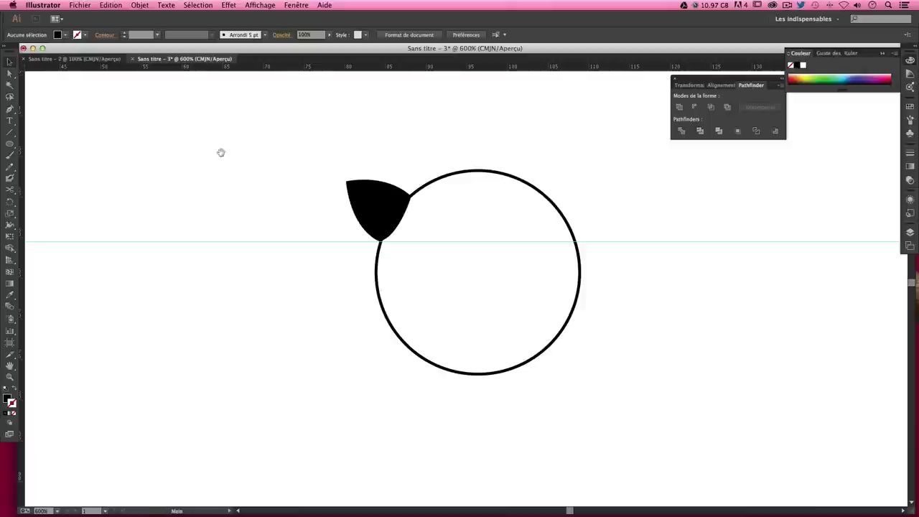
{"action": "mouse_move", "coordinate": [390, 162]}
{"action": "left_mouse_down"}
{"action": "mouse_move", "coordinate": [314, 178]}
{"action": "mouse_move", "coordinate": [285, 158]}
{"action": "left_mouse_up"}
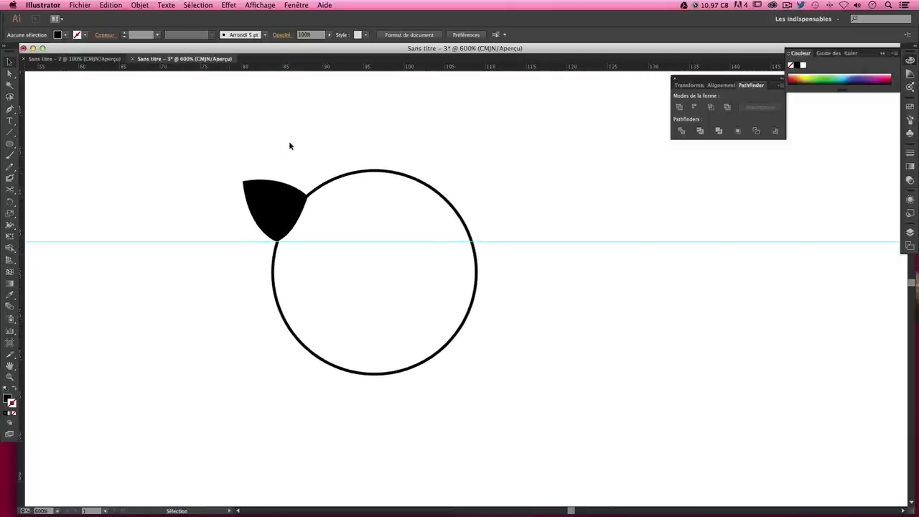
{"action": "left_click", "coordinate": [284, 200]}
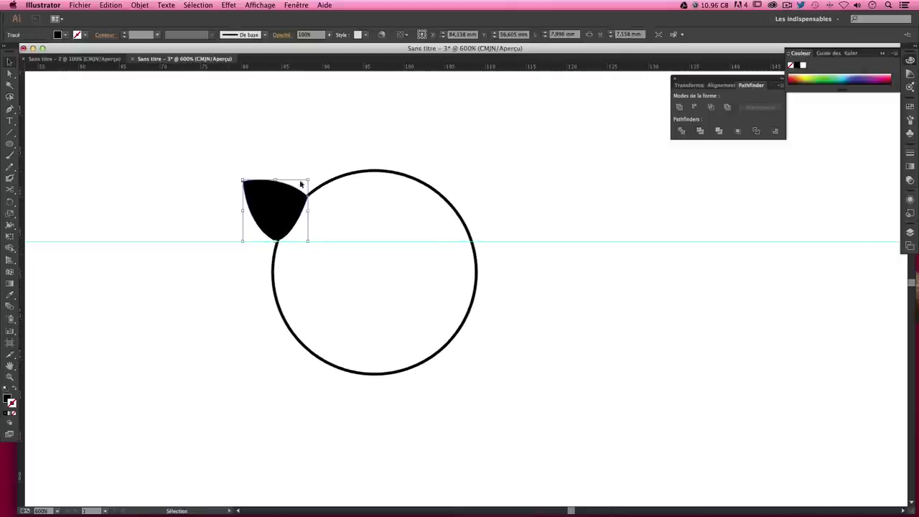
{"action": "mouse_move", "coordinate": [244, 183]}
{"action": "left_mouse_down"}
{"action": "mouse_move", "coordinate": [226, 142]}
{"action": "mouse_move", "coordinate": [232, 151]}
{"action": "left_mouse_up"}
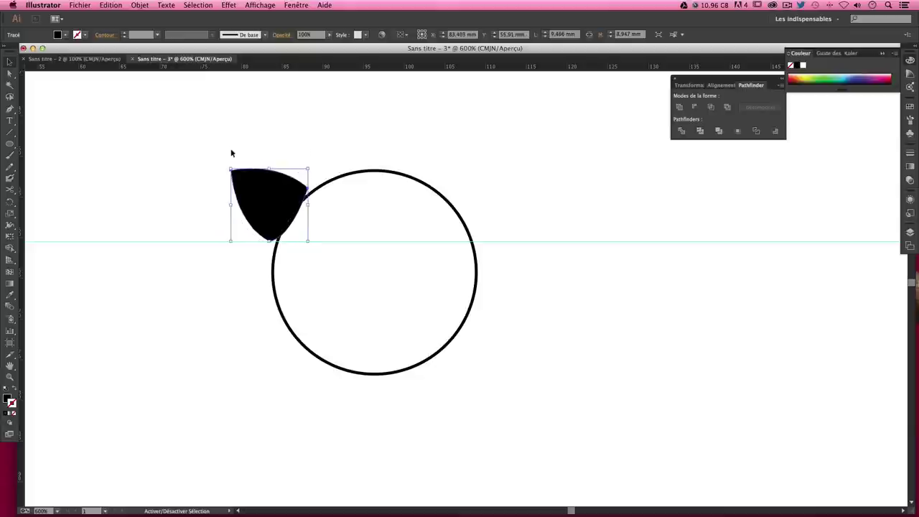
{"action": "left_click", "coordinate": [339, 163]}
{"action": "left_click_drag", "start_coordinate": [285, 225], "coordinate": [291, 226]}
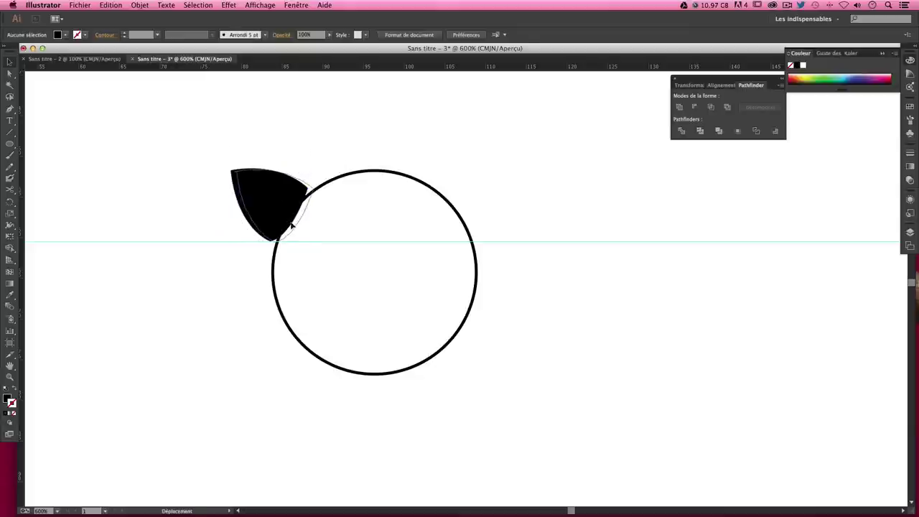
{"action": "left_click", "coordinate": [376, 192]}
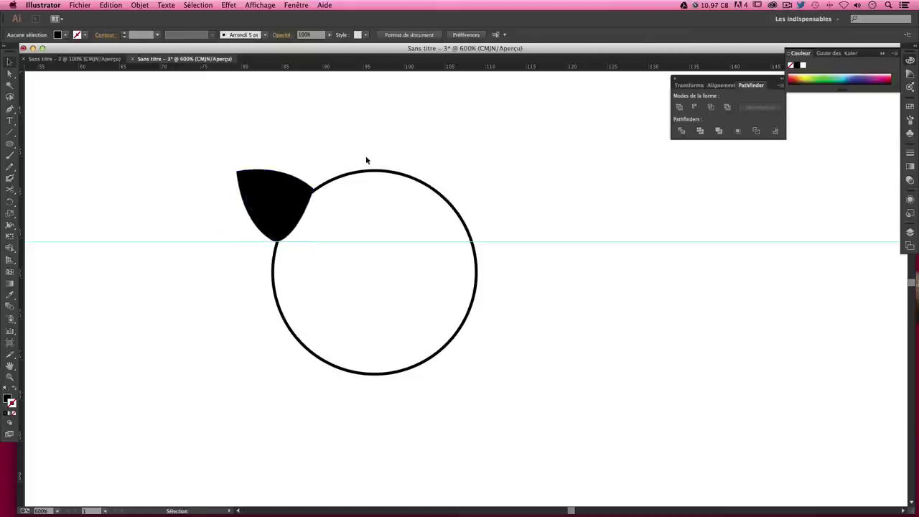
Make the circle head solid black with no outline
{"action": "left_click", "coordinate": [369, 195]}
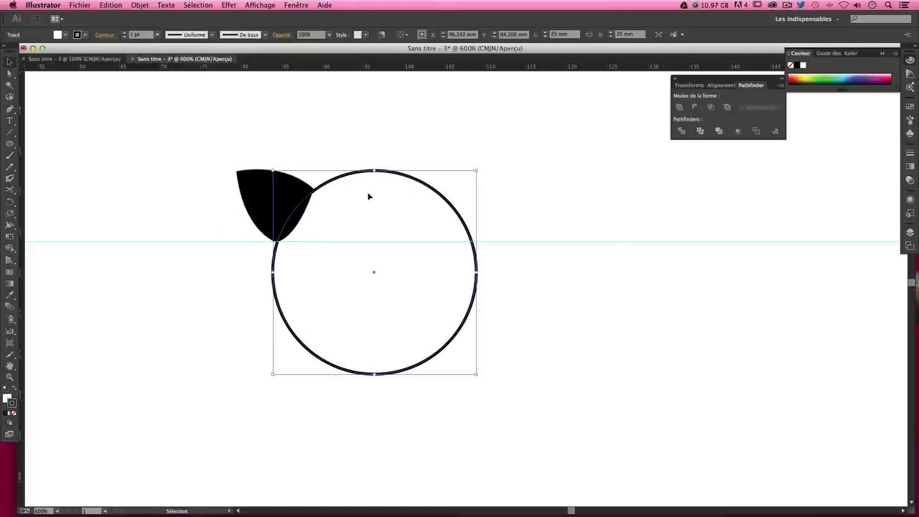
{"action": "left_click", "coordinate": [16, 388]}
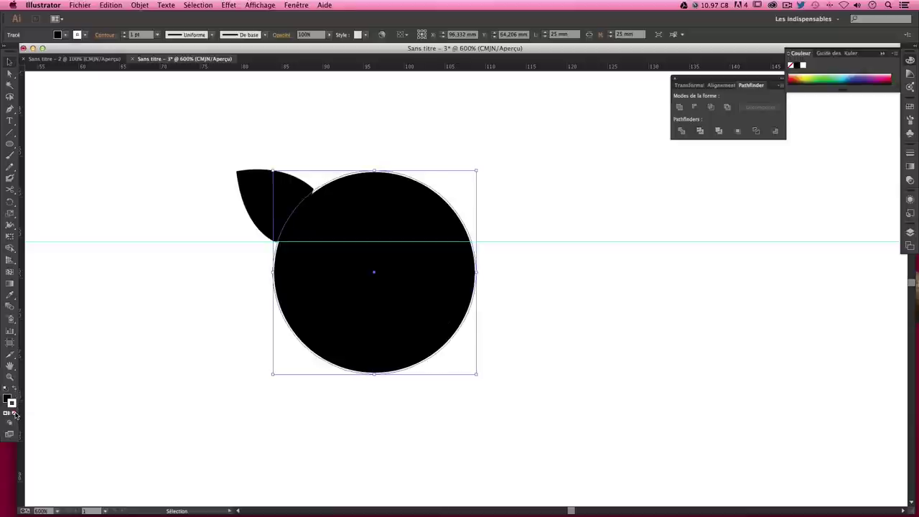
{"action": "left_click", "coordinate": [15, 414]}
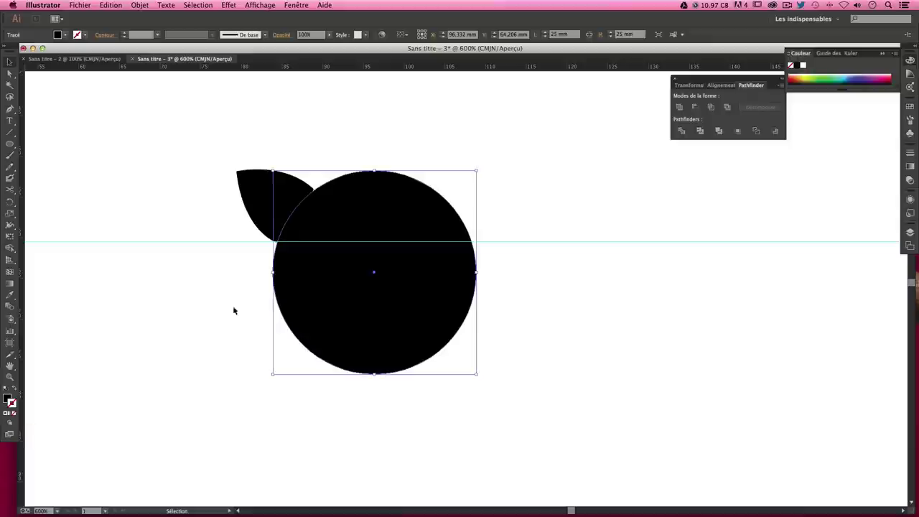
{"action": "left_click_drag", "start_coordinate": [448, 291], "coordinate": [456, 291]}
Undo the circle's move and nudge the ear slightly right
{"action": "key", "text": "ctrl+z"}
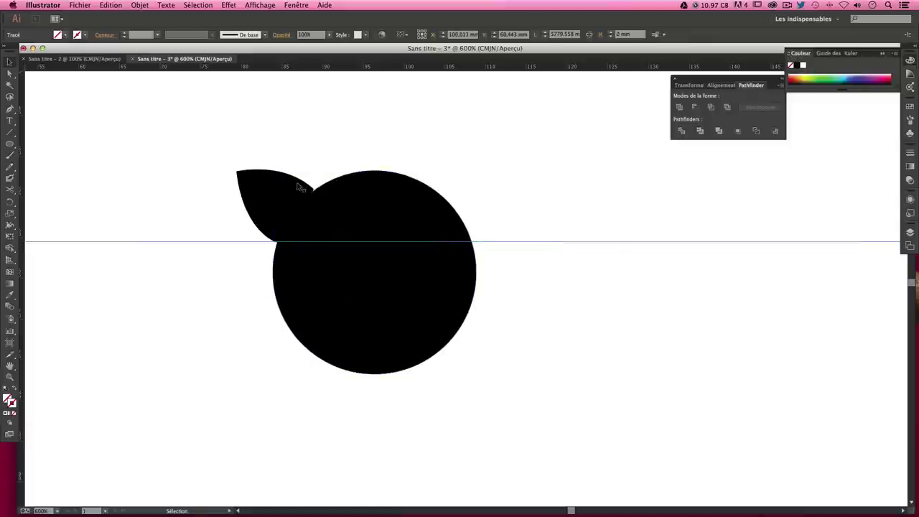
{"action": "left_click", "coordinate": [290, 198]}
{"action": "key", "text": "Right"}
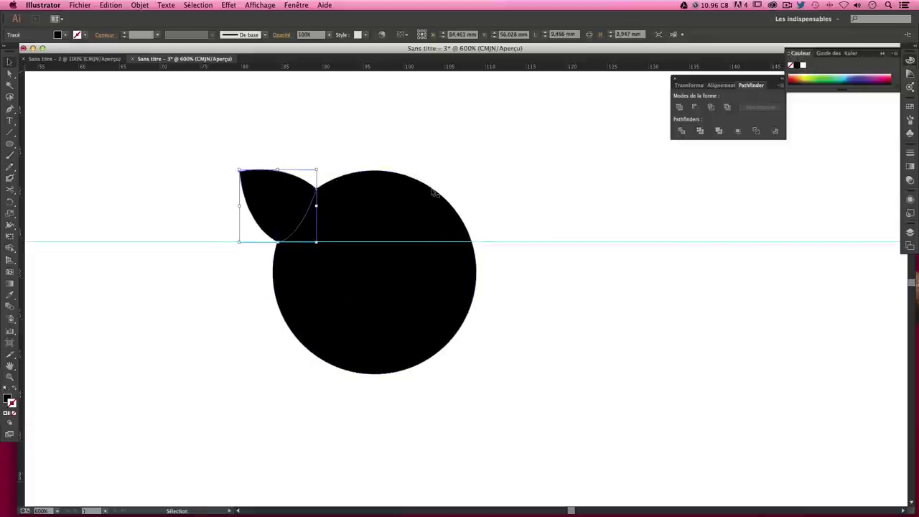
{"action": "left_click", "coordinate": [459, 187]}
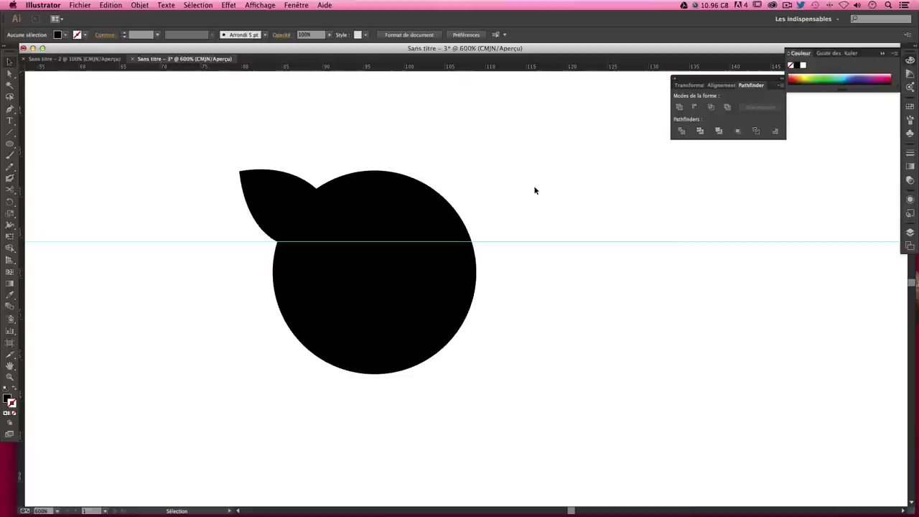
{"action": "left_click", "coordinate": [311, 208]}
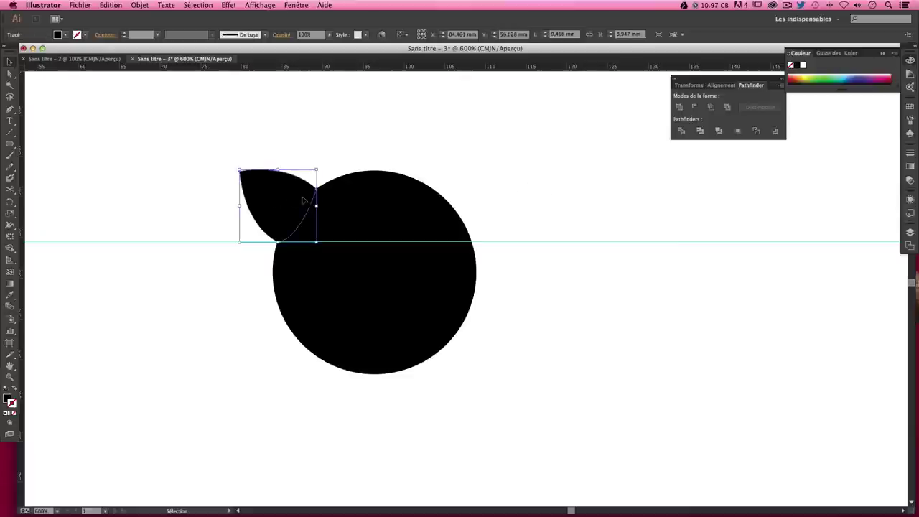
{"action": "key", "text": "ctrl+shift+a"}
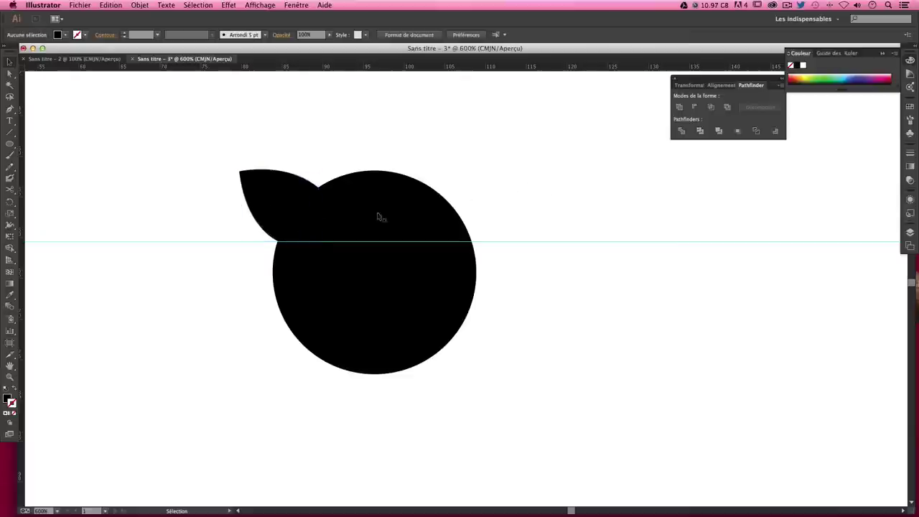
Rotate the ear to tilt it outward at the head's upper left
{"action": "left_click", "coordinate": [281, 189]}
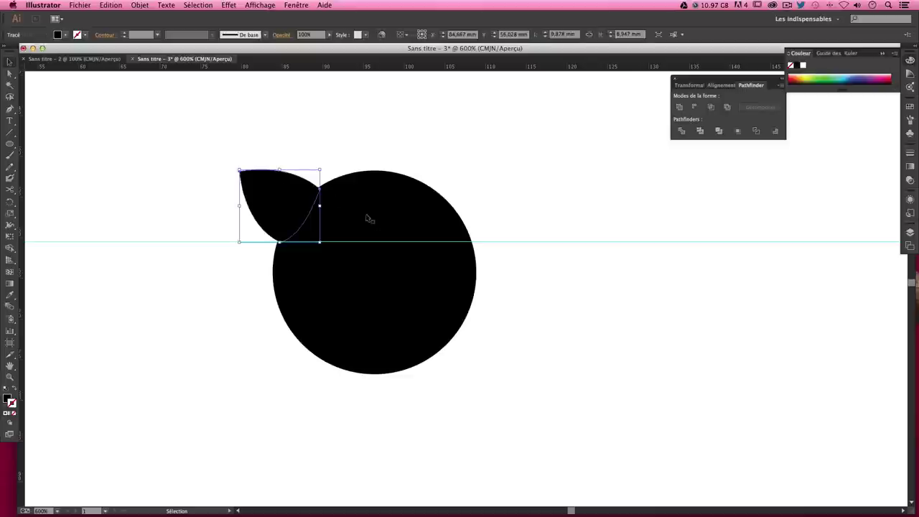
{"action": "left_click_drag", "start_coordinate": [323, 249], "coordinate": [315, 249]}
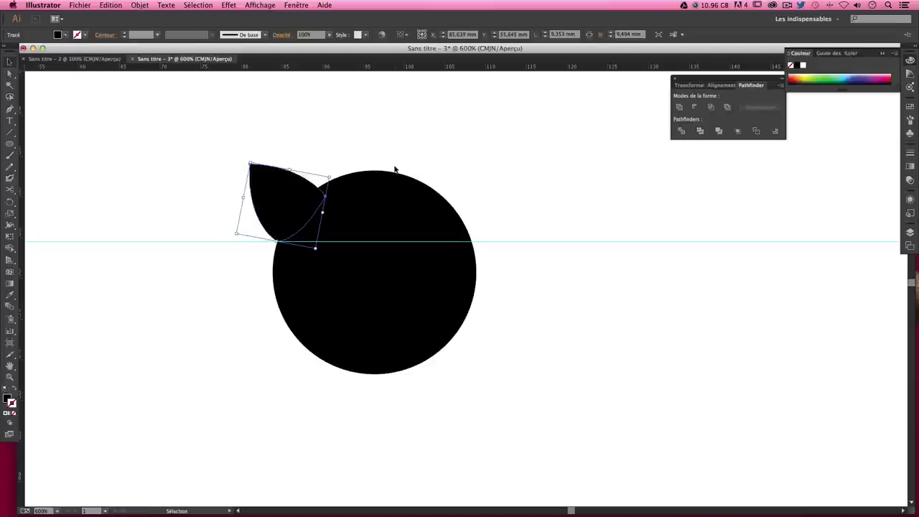
{"action": "left_click_drag", "start_coordinate": [324, 215], "coordinate": [326, 215]}
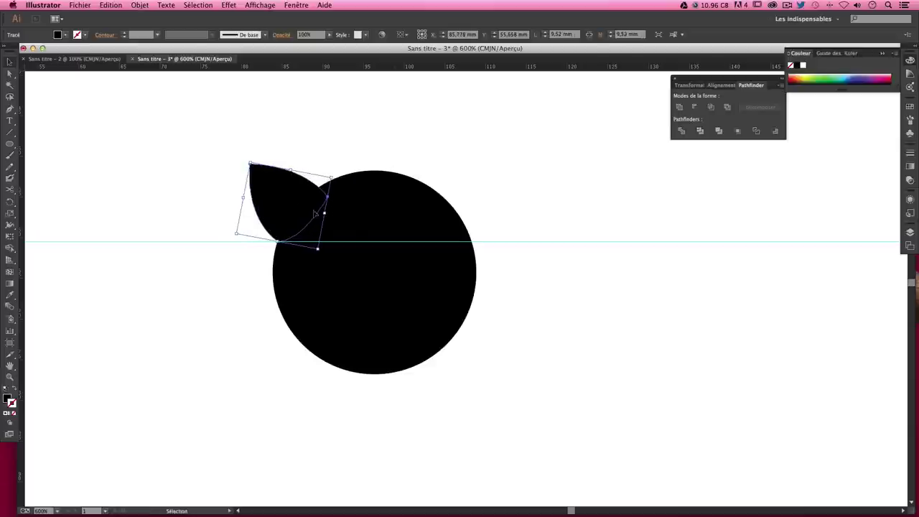
{"action": "left_click", "coordinate": [437, 188]}
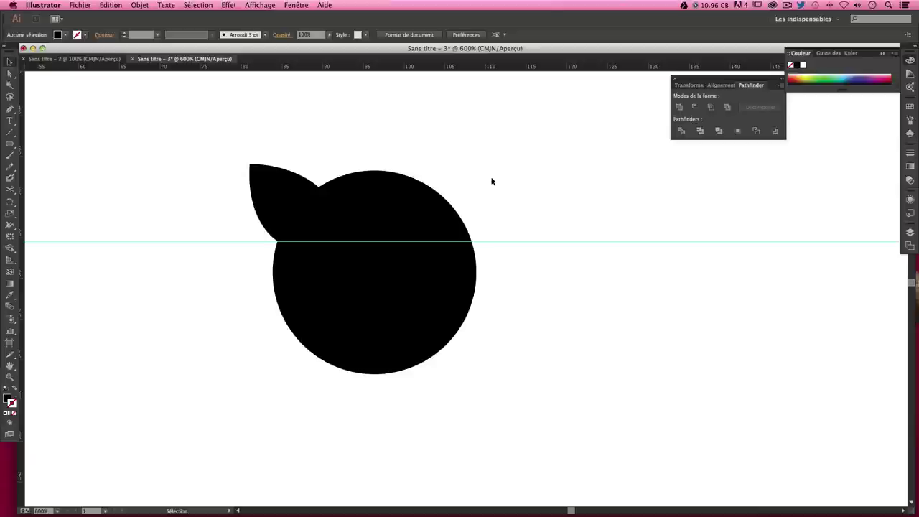
{"action": "left_click", "coordinate": [278, 197]}
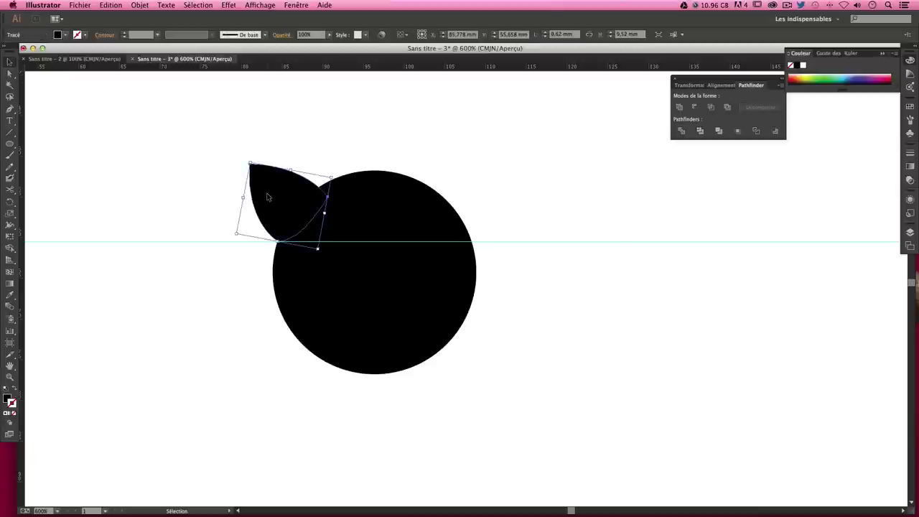
Duplicate the ear to the head's upper right and reflect it horizontally
{"action": "left_click_drag", "start_coordinate": [268, 198], "coordinate": [414, 212]}
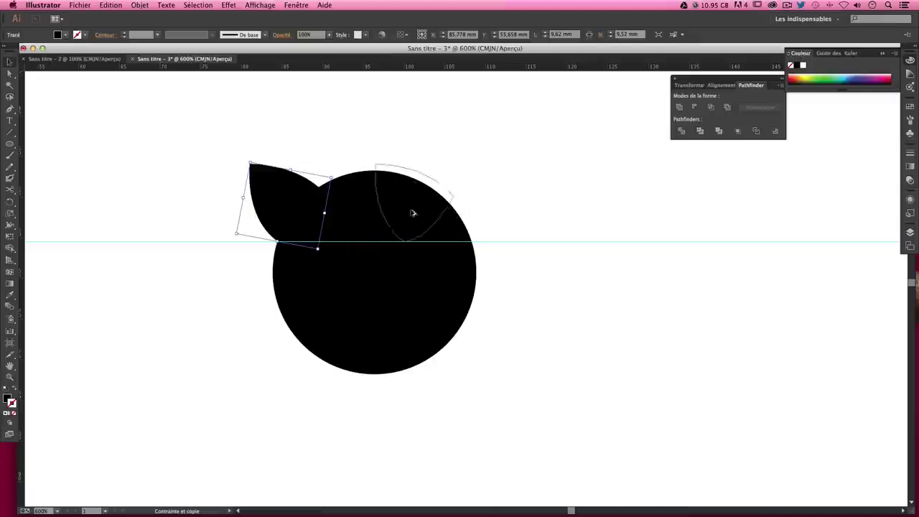
{"action": "mouse_move", "coordinate": [415, 212]}
{"action": "left_mouse_down"}
{"action": "mouse_move", "coordinate": [503, 221]}
{"action": "mouse_move", "coordinate": [447, 218]}
{"action": "left_mouse_up"}
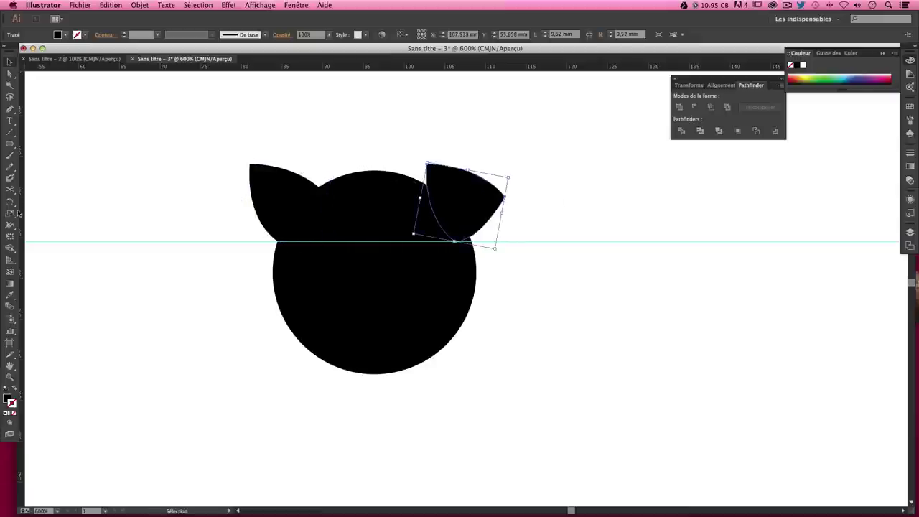
{"action": "left_click", "coordinate": [10, 202]}
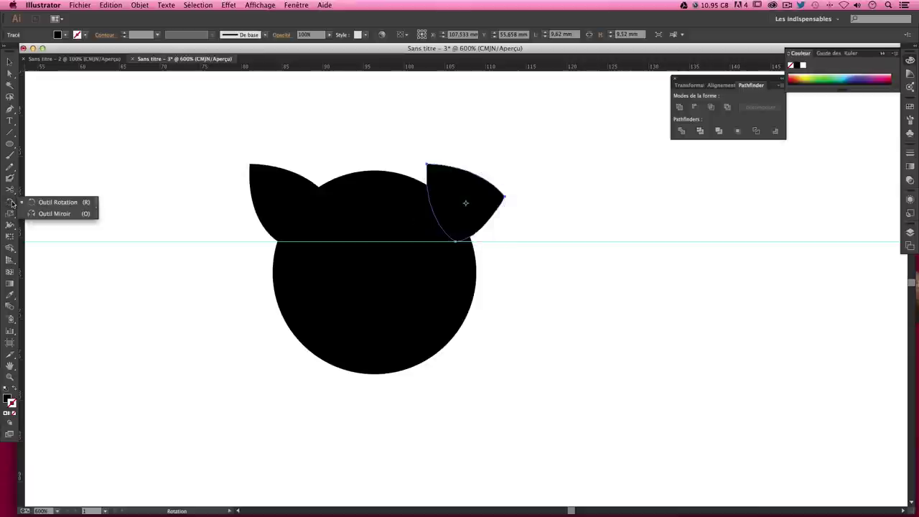
{"action": "left_click", "coordinate": [56, 214]}
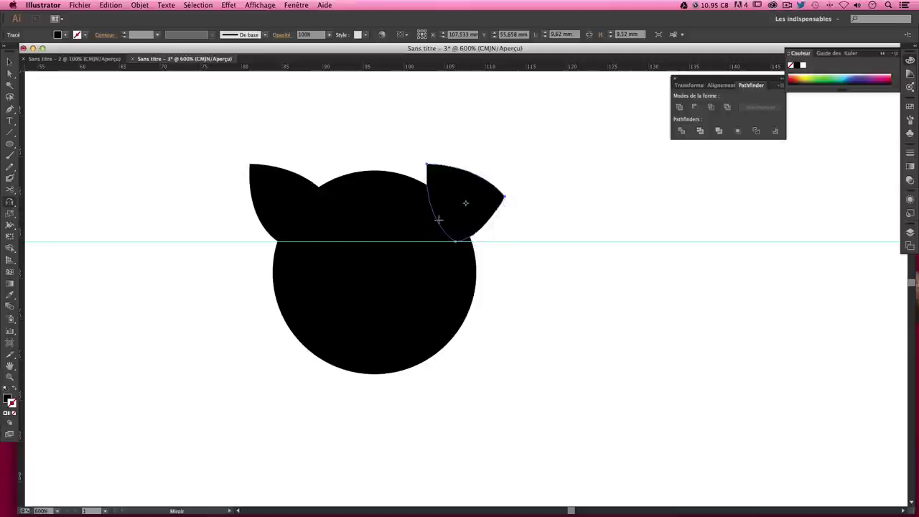
{"action": "mouse_move", "coordinate": [439, 220]}
{"action": "left_mouse_down"}
{"action": "mouse_move", "coordinate": [425, 219]}
{"action": "mouse_move", "coordinate": [414, 239]}
{"action": "mouse_move", "coordinate": [444, 249]}
{"action": "left_mouse_up"}
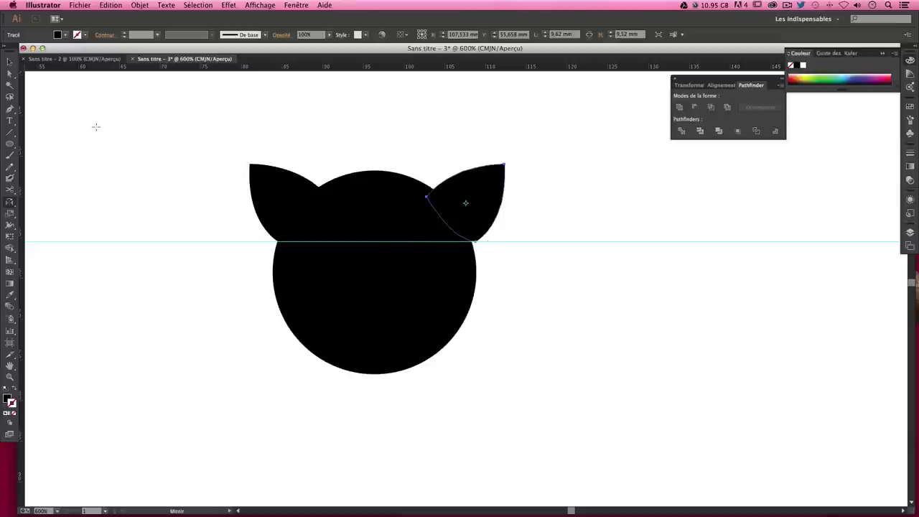
Nudge the mirrored right ear into place and pan the artwork higher in view
{"action": "key", "text": "v"}
{"action": "left_click", "coordinate": [553, 188]}
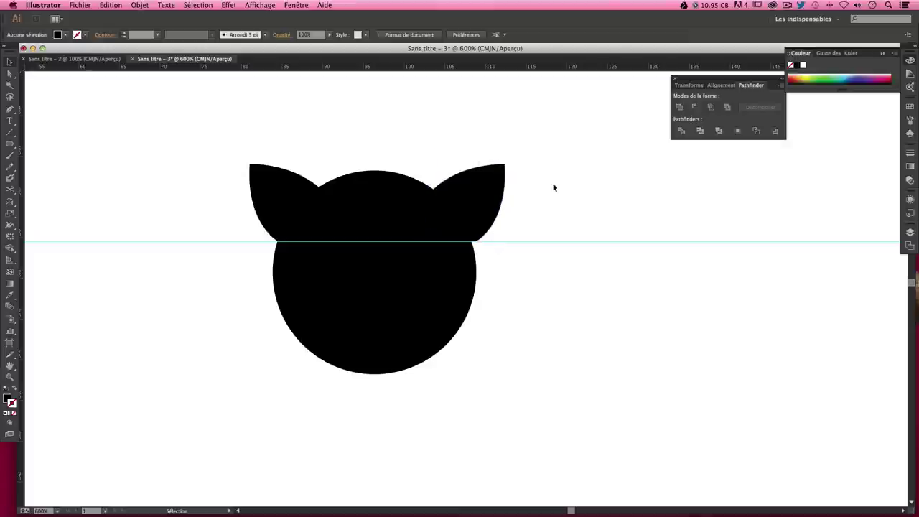
{"action": "left_click", "coordinate": [490, 213]}
{"action": "key", "text": "Left"}
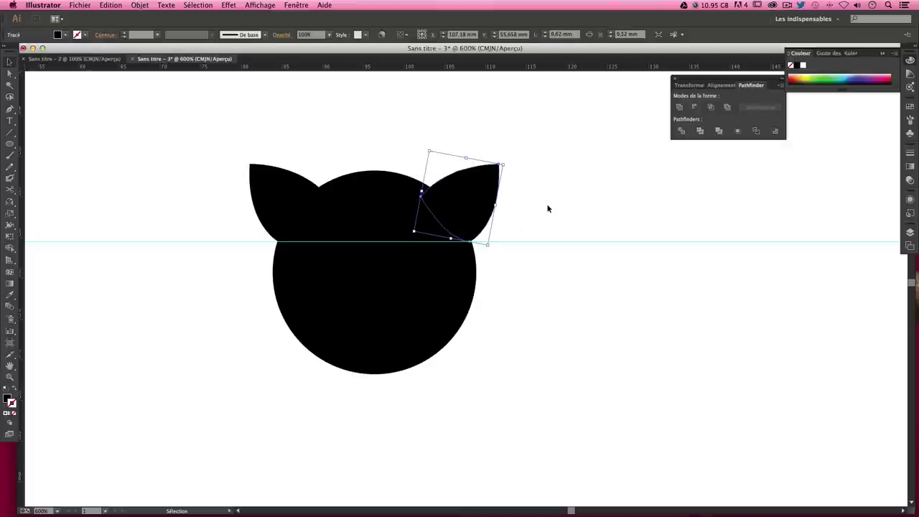
{"action": "key", "text": "Right"}
{"action": "left_click", "coordinate": [555, 204]}
{"action": "left_click", "coordinate": [488, 213]}
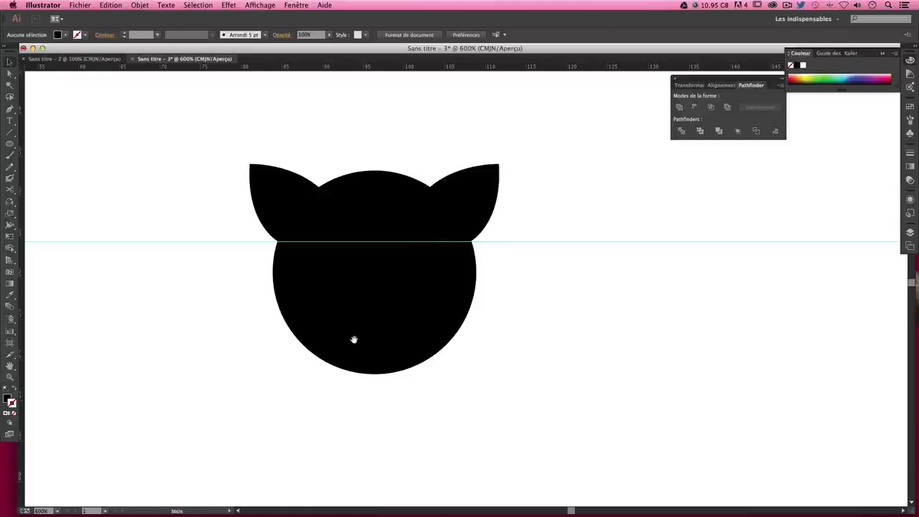
{"action": "left_click_drag", "start_coordinate": [353, 340], "coordinate": [362, 307]}
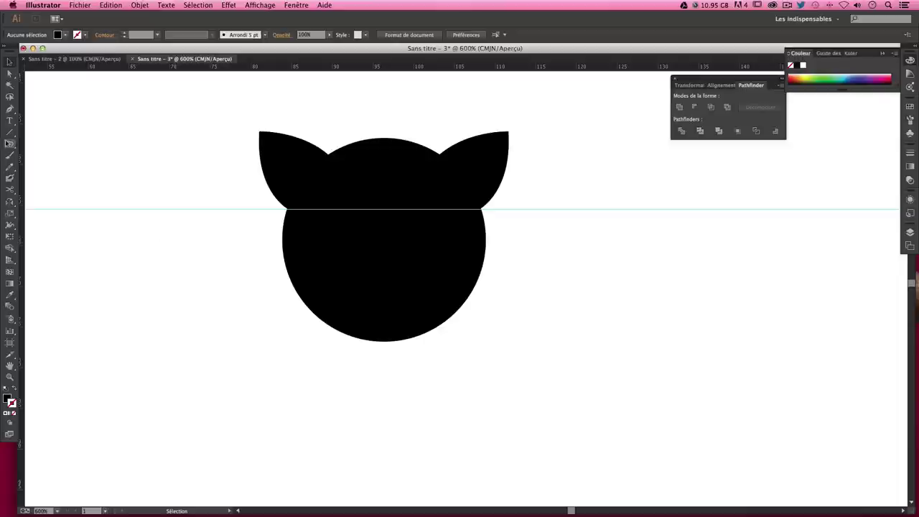
{"action": "left_click", "coordinate": [10, 109]}
Draw a small closed, curved half-moon shape to the left of the cat head
{"action": "left_click", "coordinate": [144, 296]}
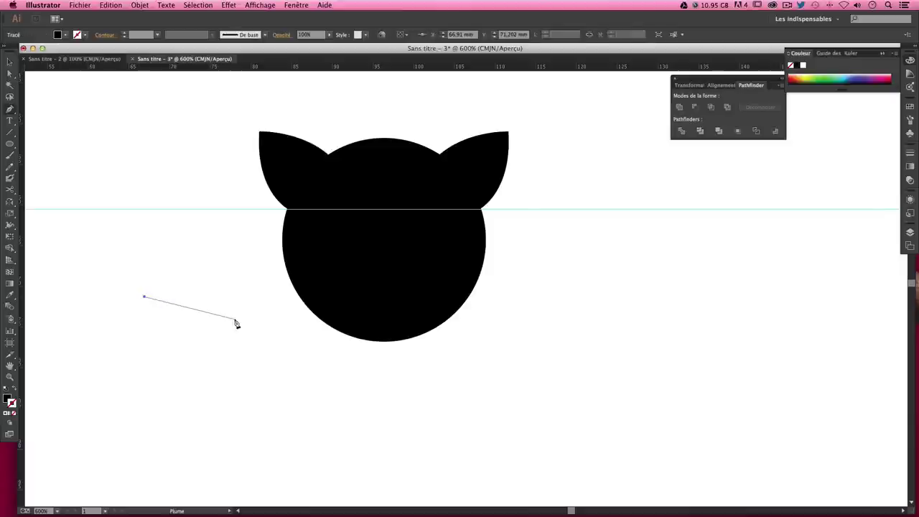
{"action": "left_click", "coordinate": [219, 317]}
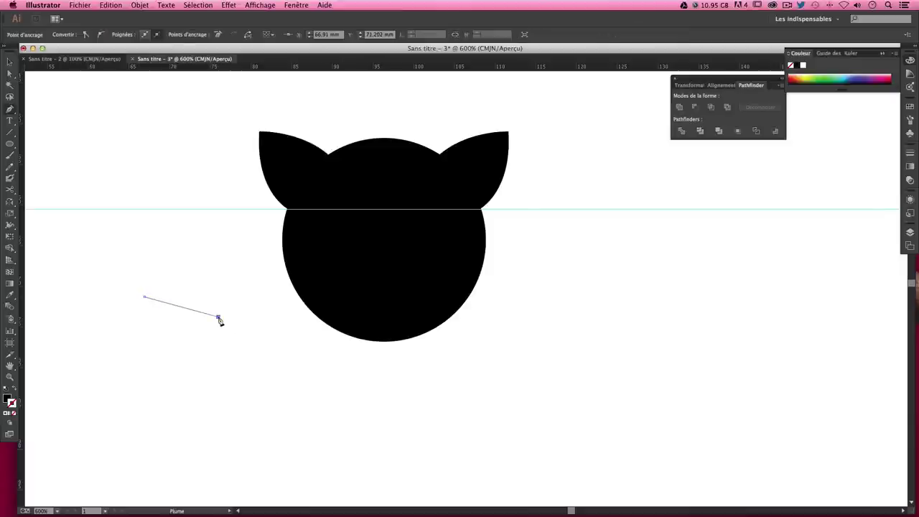
{"action": "left_click", "coordinate": [185, 335]}
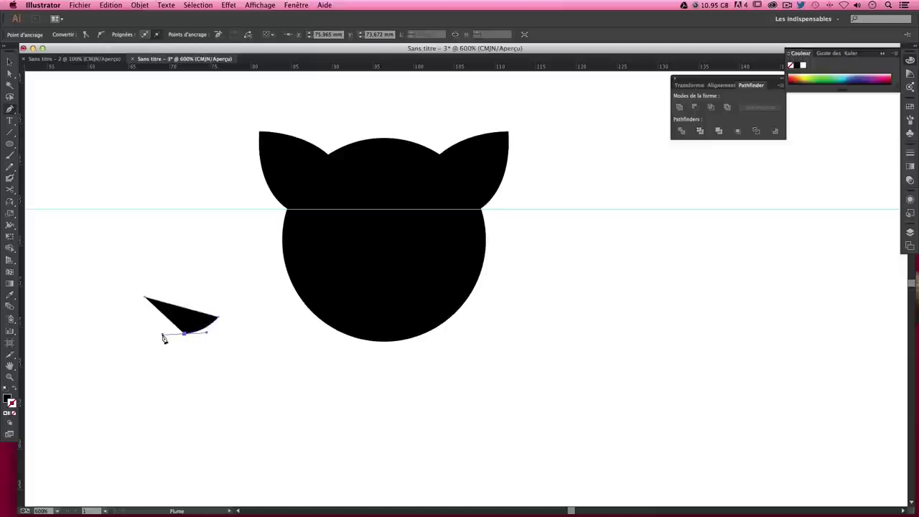
{"action": "key", "text": "ctrl+z"}
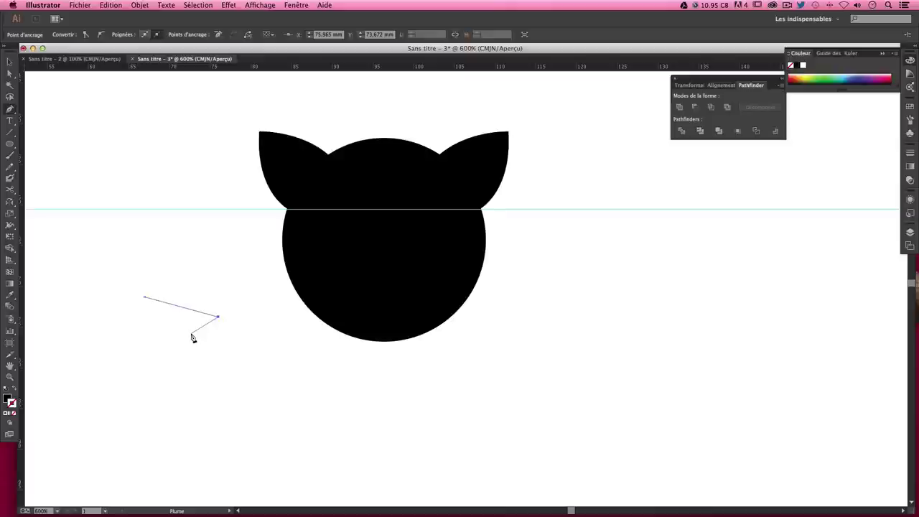
{"action": "mouse_move", "coordinate": [191, 334]}
{"action": "left_mouse_down"}
{"action": "mouse_move", "coordinate": [154, 339]}
{"action": "mouse_move", "coordinate": [167, 334]}
{"action": "left_mouse_up"}
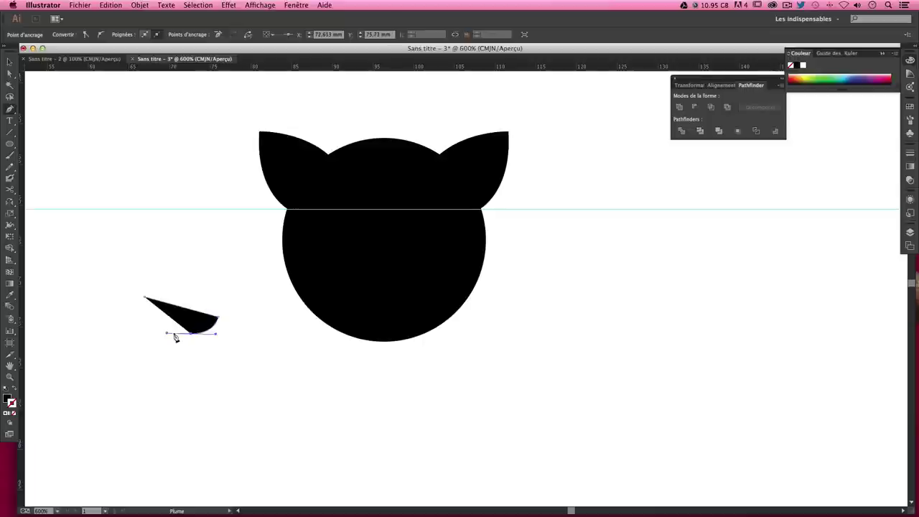
{"action": "left_click", "coordinate": [145, 300]}
{"action": "left_click_drag", "start_coordinate": [145, 301], "coordinate": [142, 276]}
{"action": "key", "text": "v"}
{"action": "left_click", "coordinate": [162, 266]}
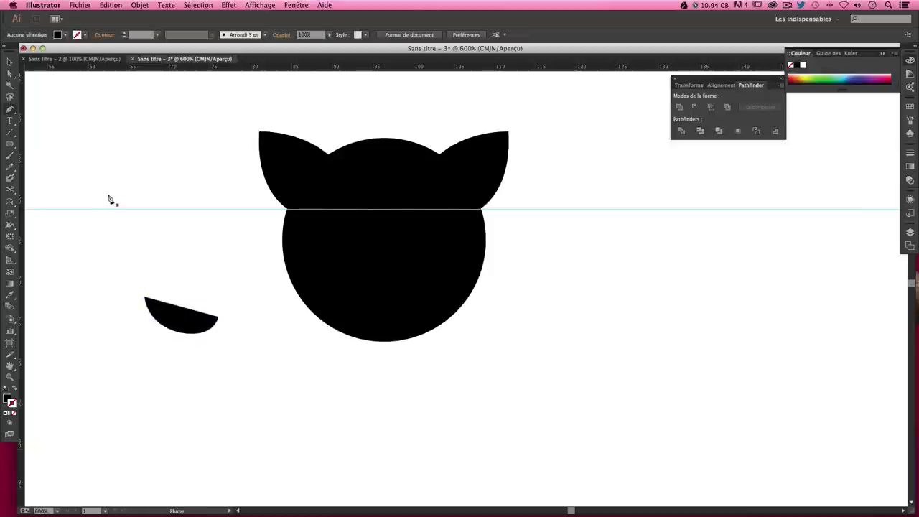
Stretch the half-moon taller and tilt it slightly
{"action": "left_click", "coordinate": [10, 63]}
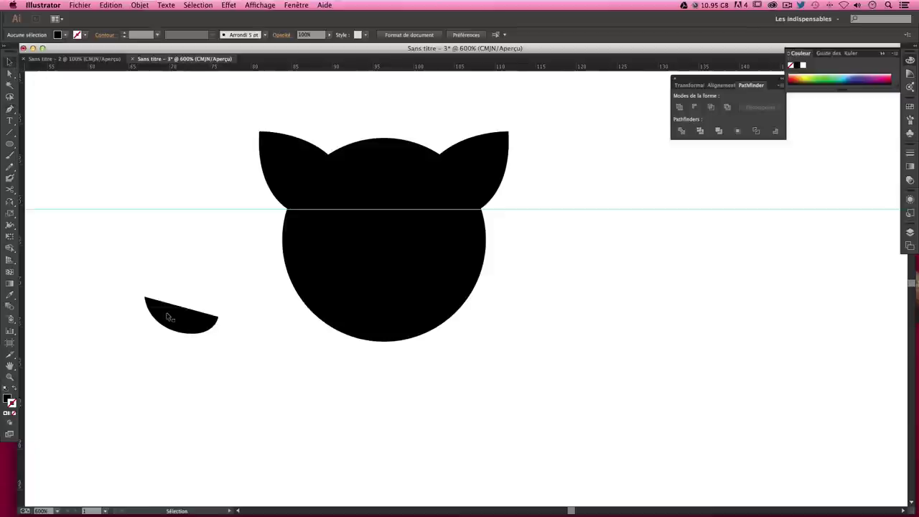
{"action": "left_click", "coordinate": [176, 324]}
{"action": "mouse_move", "coordinate": [181, 335]}
{"action": "left_mouse_down"}
{"action": "mouse_move", "coordinate": [191, 342]}
{"action": "mouse_move", "coordinate": [234, 320]}
{"action": "left_mouse_up"}
{"action": "left_click", "coordinate": [249, 327]}
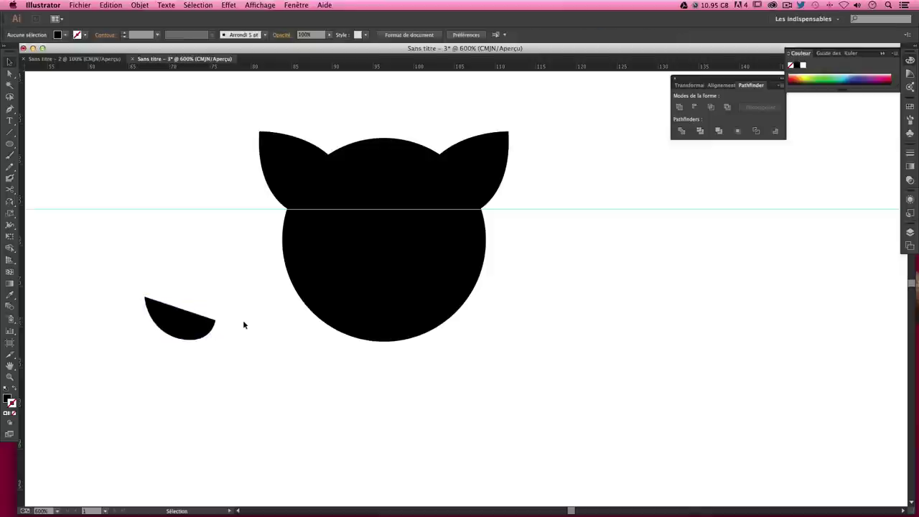
Fill the half-moon with white using the Color Picker
{"action": "left_click", "coordinate": [167, 316]}
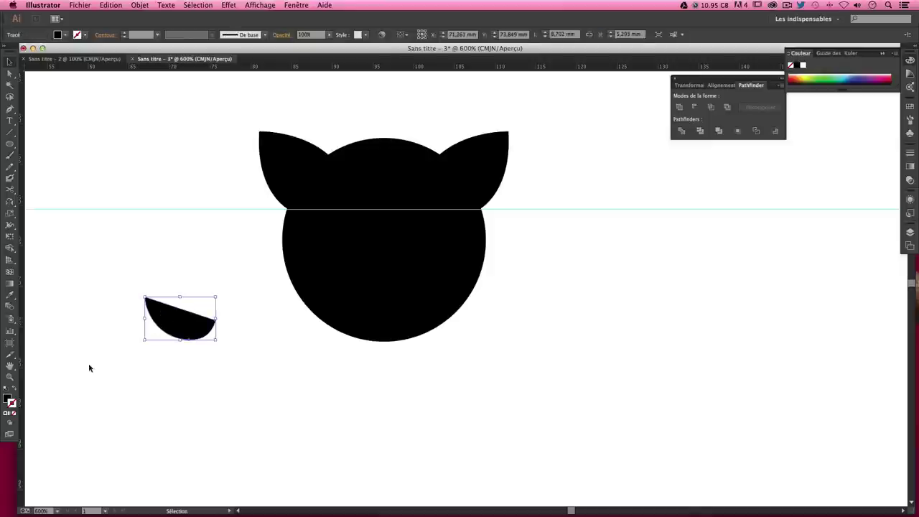
{"action": "double_click", "coordinate": [8, 398]}
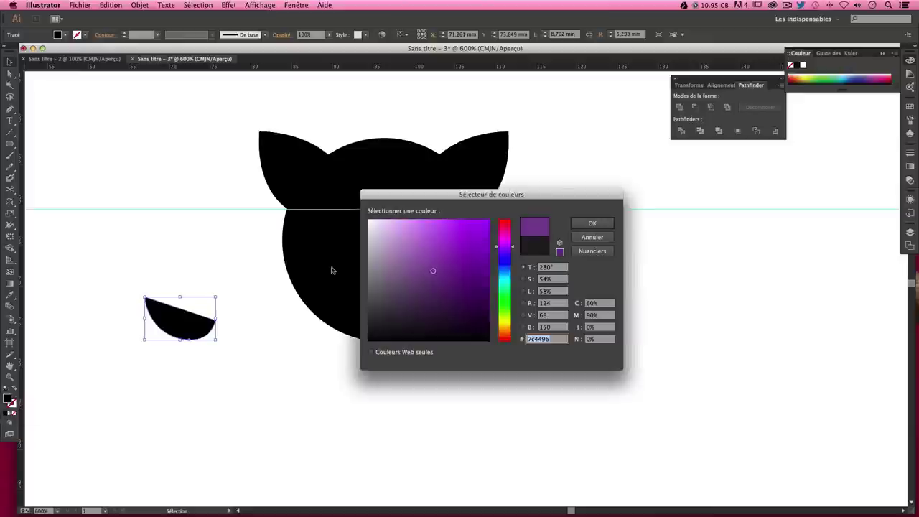
{"action": "left_click", "coordinate": [369, 223]}
{"action": "left_click", "coordinate": [593, 223]}
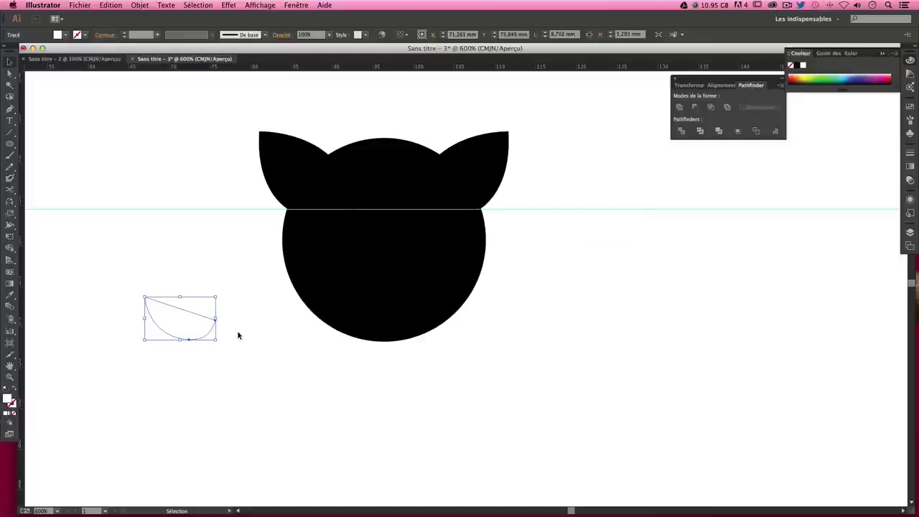
Move the white half-moon onto the head's upper left as the left eye
{"action": "left_click_drag", "start_coordinate": [170, 329], "coordinate": [325, 239]}
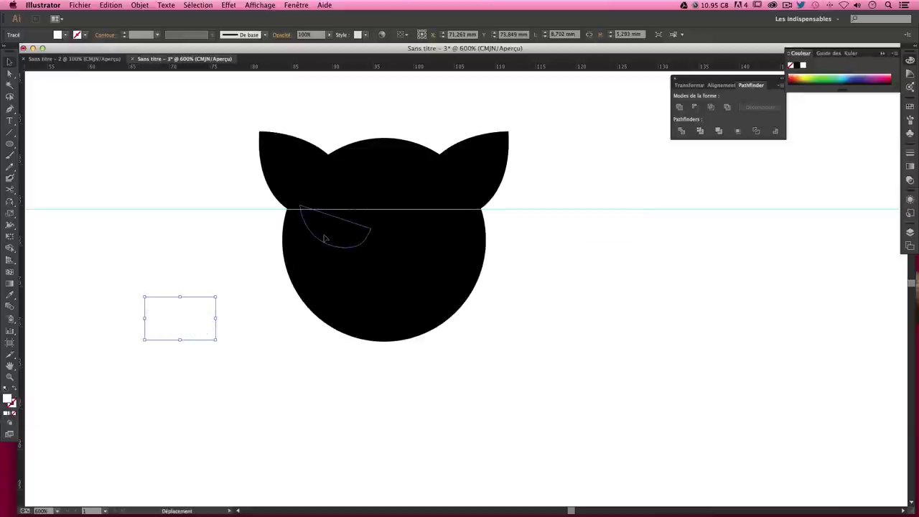
{"action": "left_click_drag", "start_coordinate": [325, 239], "coordinate": [323, 235]}
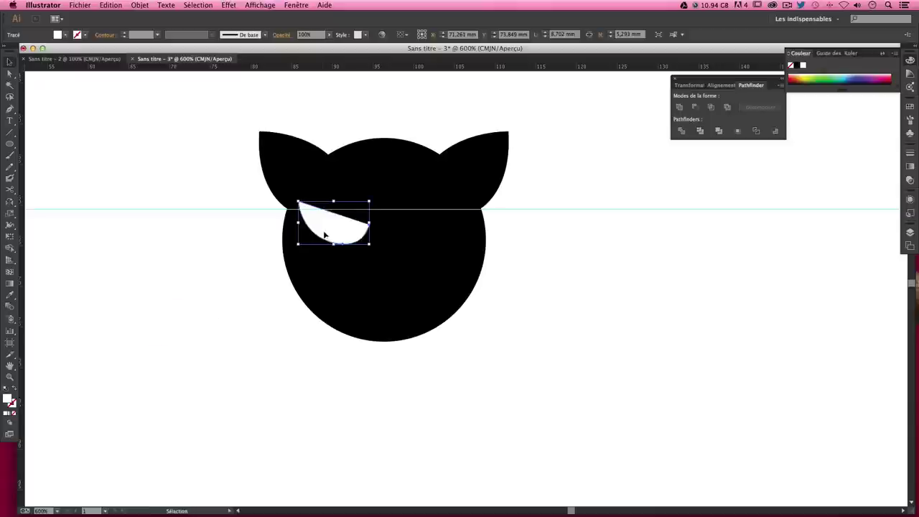
{"action": "left_click", "coordinate": [591, 236]}
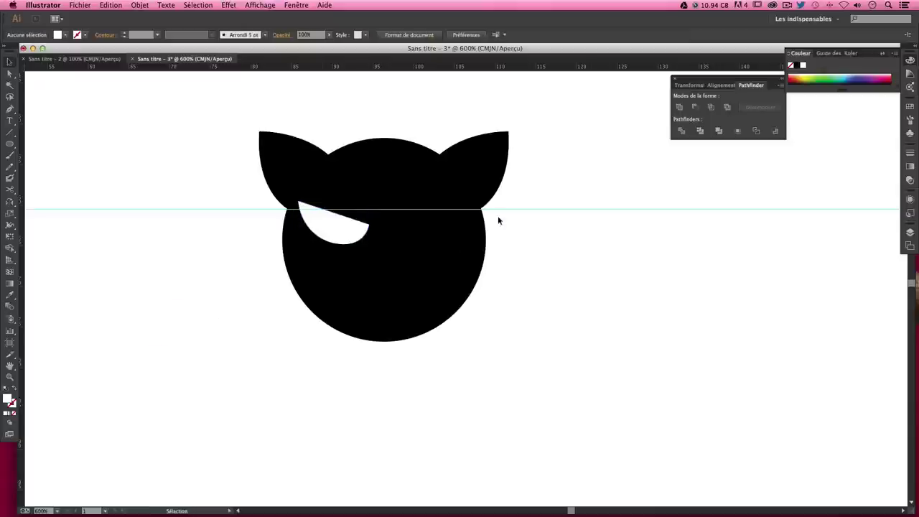
{"action": "left_click", "coordinate": [387, 317]}
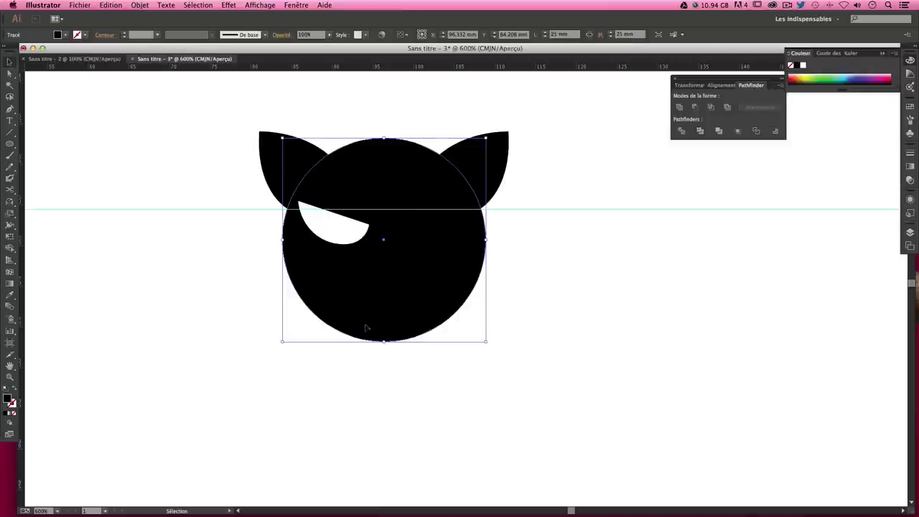
Place a vertical guide along the centre of the cat head
{"action": "left_click_drag", "start_coordinate": [24, 349], "coordinate": [395, 176]}
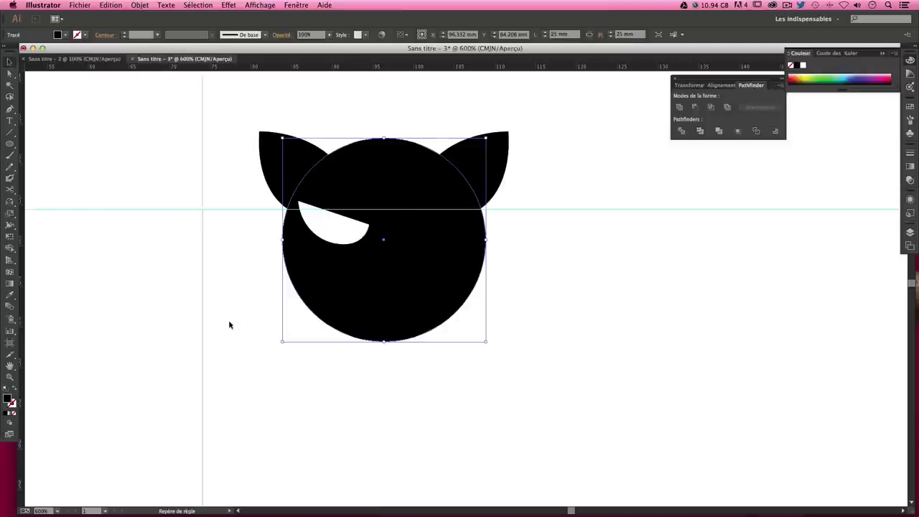
{"action": "left_click_drag", "start_coordinate": [386, 151], "coordinate": [384, 143]}
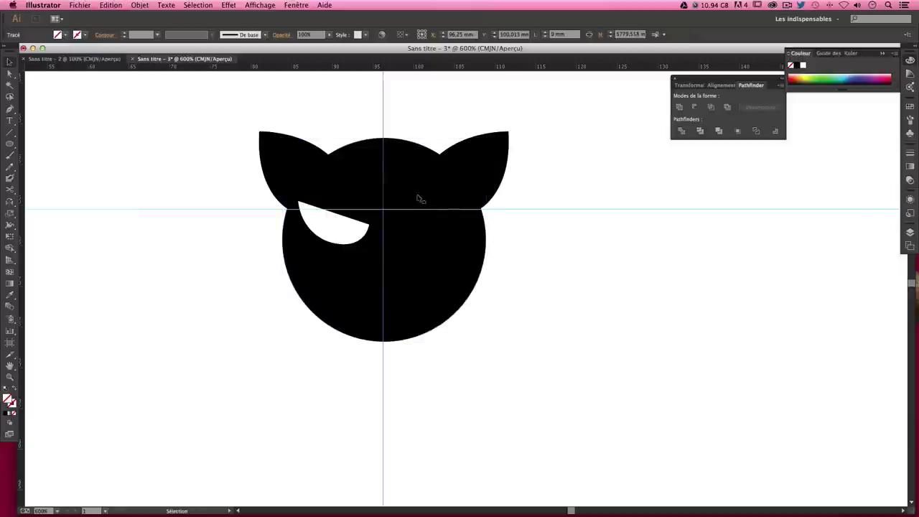
{"action": "left_click", "coordinate": [489, 255]}
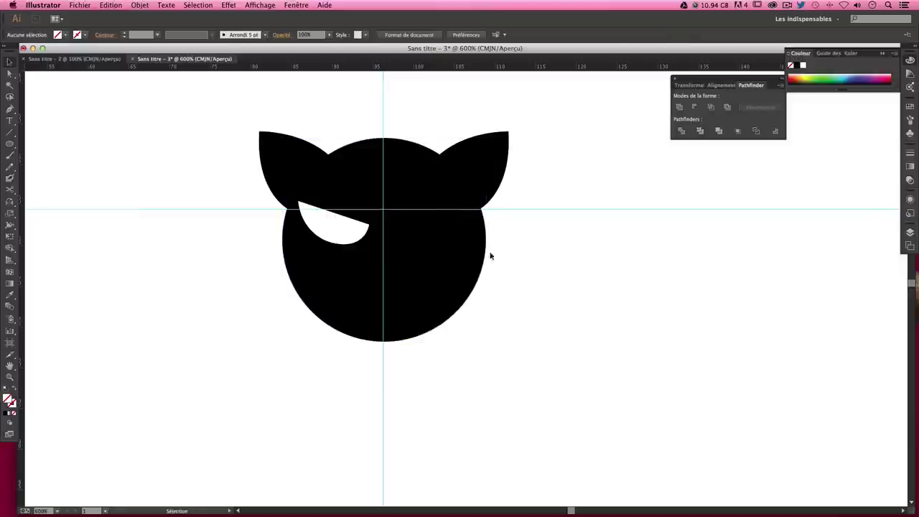
Shrink the left eye slightly, then copy it right and mirror it with Reflect
{"action": "left_click", "coordinate": [365, 245]}
{"action": "left_click_drag", "start_coordinate": [369, 245], "coordinate": [365, 242]}
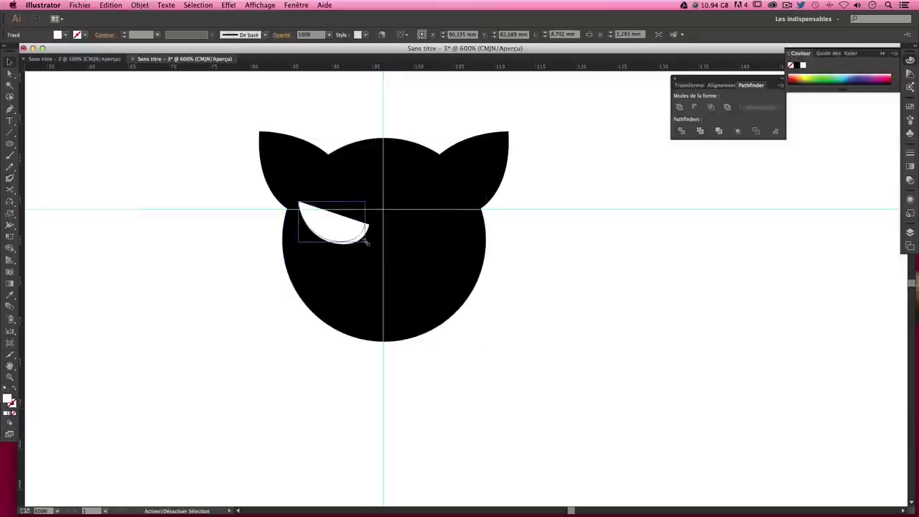
{"action": "left_click", "coordinate": [561, 269]}
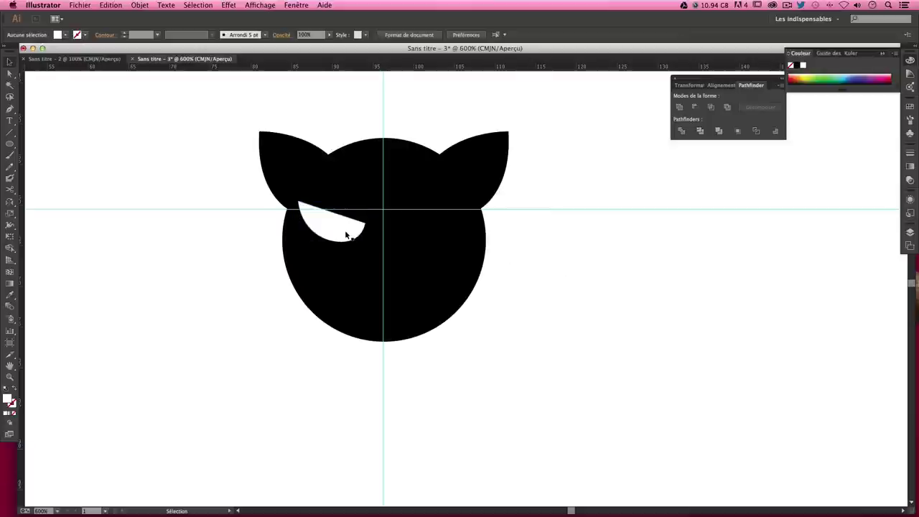
{"action": "left_click_drag", "start_coordinate": [346, 234], "coordinate": [439, 233]}
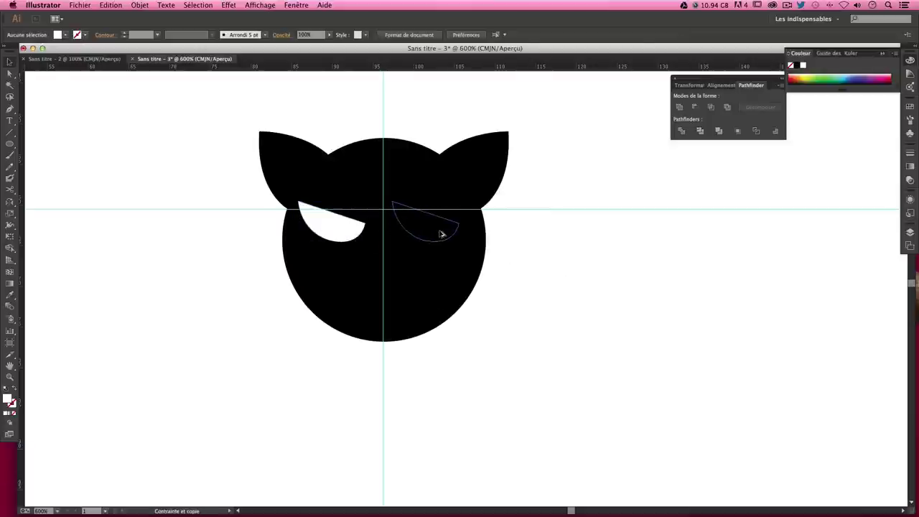
{"action": "left_click", "coordinate": [9, 203]}
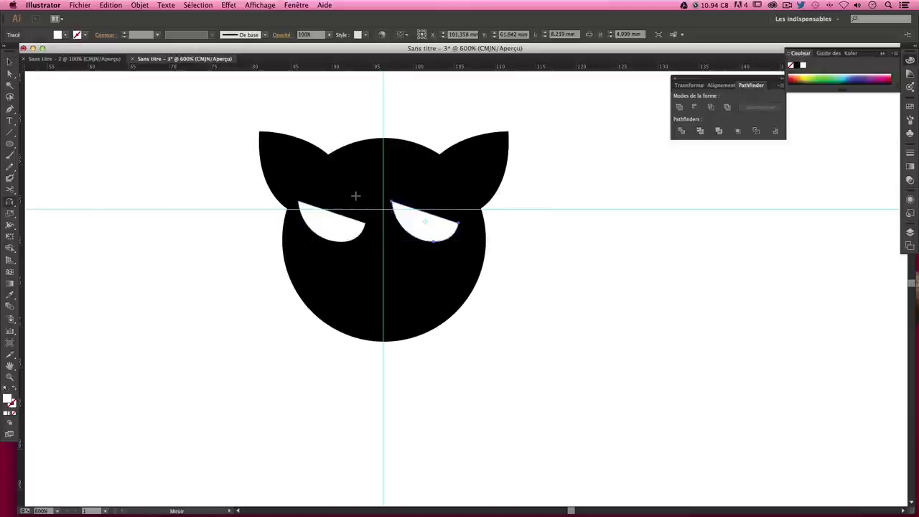
{"action": "left_click_drag", "start_coordinate": [441, 221], "coordinate": [401, 229]}
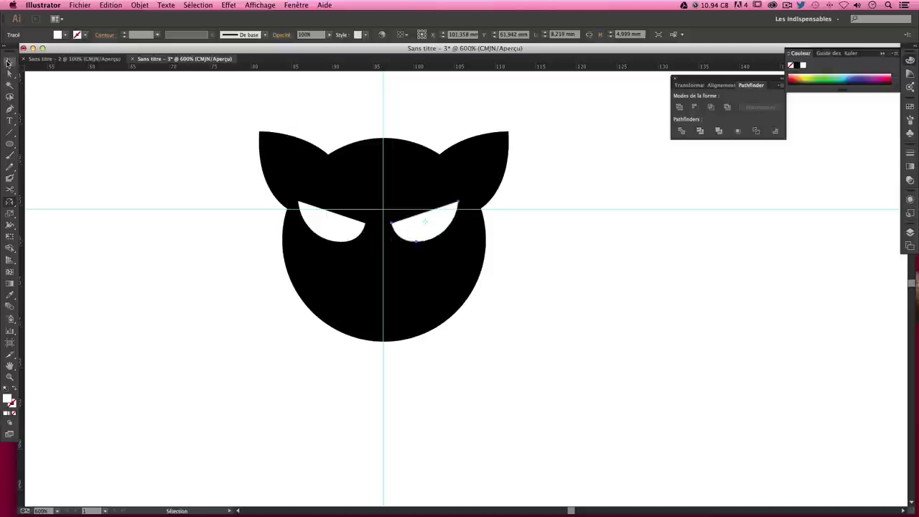
{"action": "left_click", "coordinate": [9, 64]}
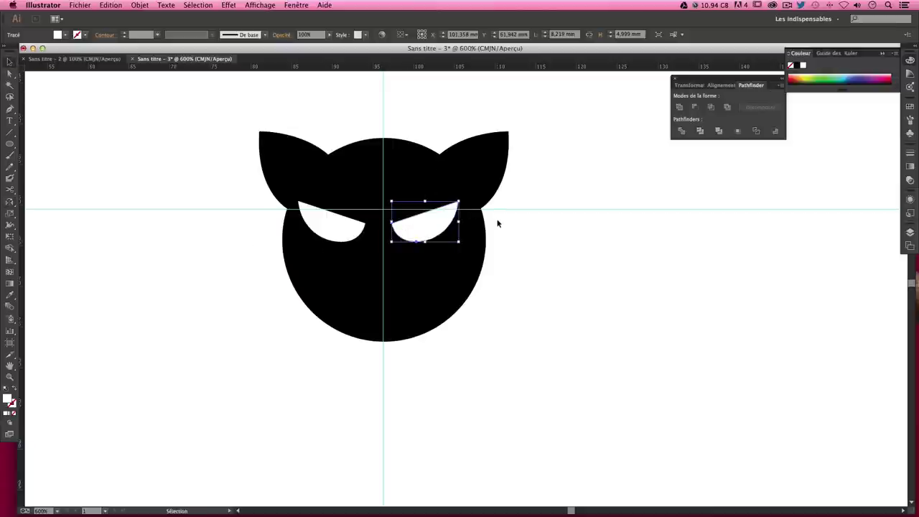
Nudge the mirrored right eye up and right, then check both eyes' placement
{"action": "left_click", "coordinate": [497, 246]}
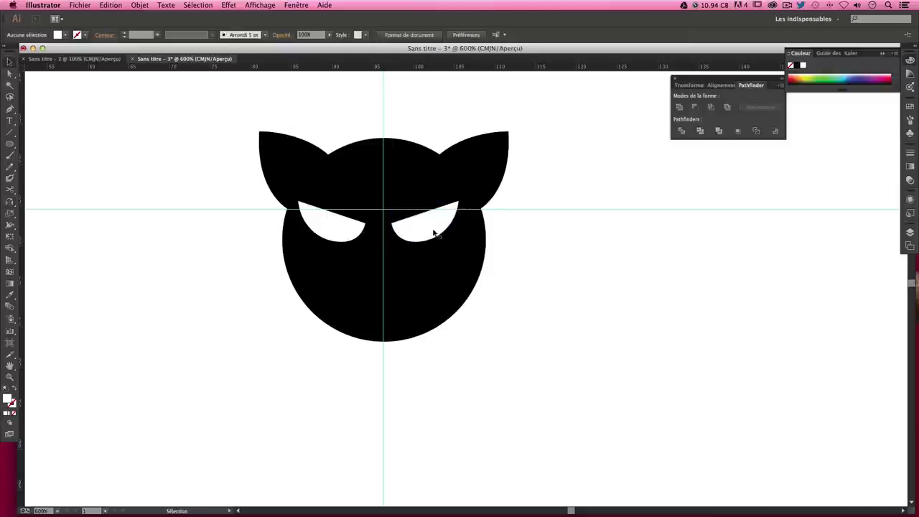
{"action": "left_click_drag", "start_coordinate": [413, 237], "coordinate": [430, 234]}
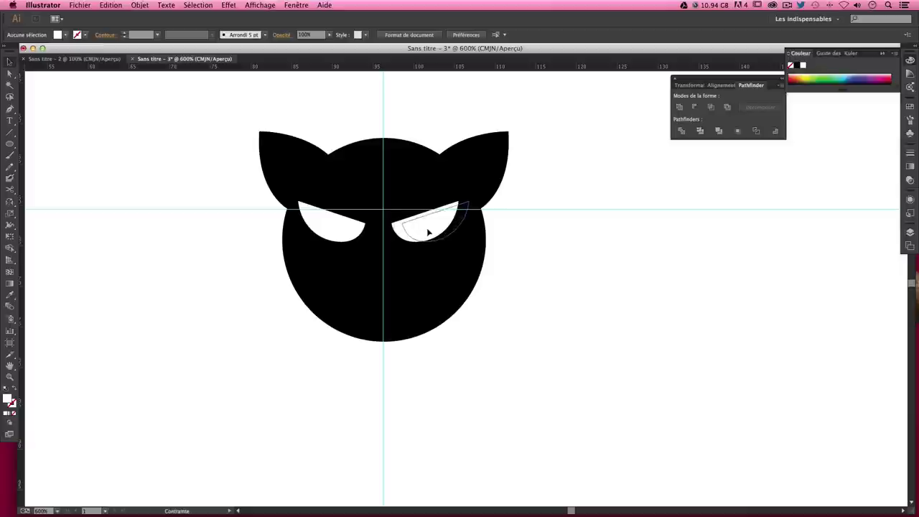
{"action": "left_click", "coordinate": [531, 238]}
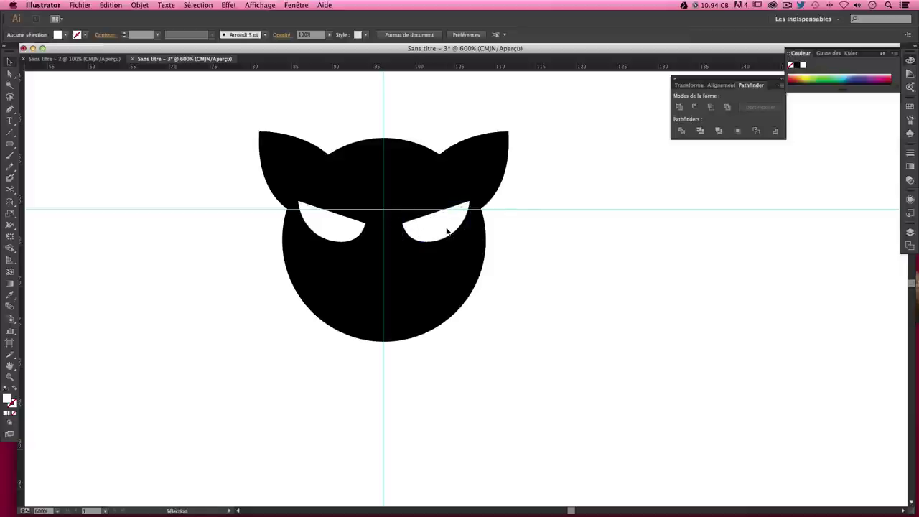
{"action": "left_click", "coordinate": [446, 231]}
{"action": "left_click", "coordinate": [499, 242]}
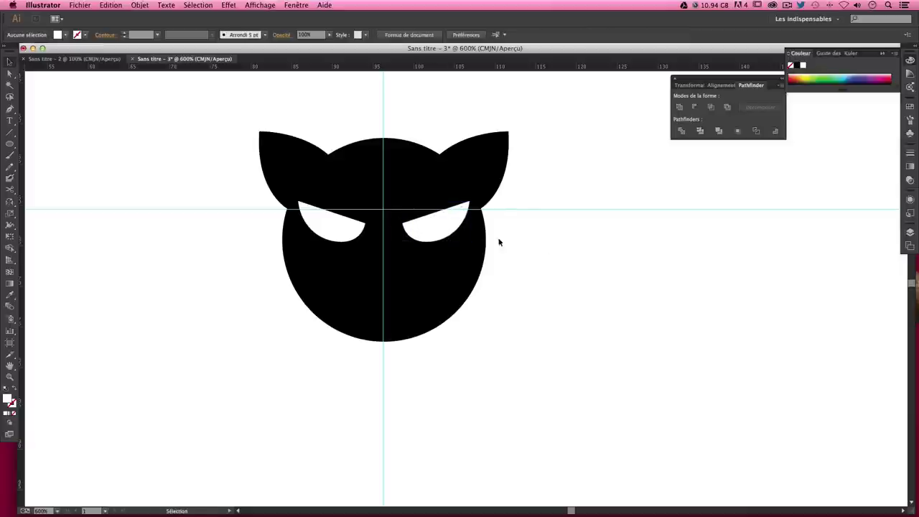
{"action": "left_click", "coordinate": [451, 237]}
{"action": "key", "text": "ctrl+shift+a"}
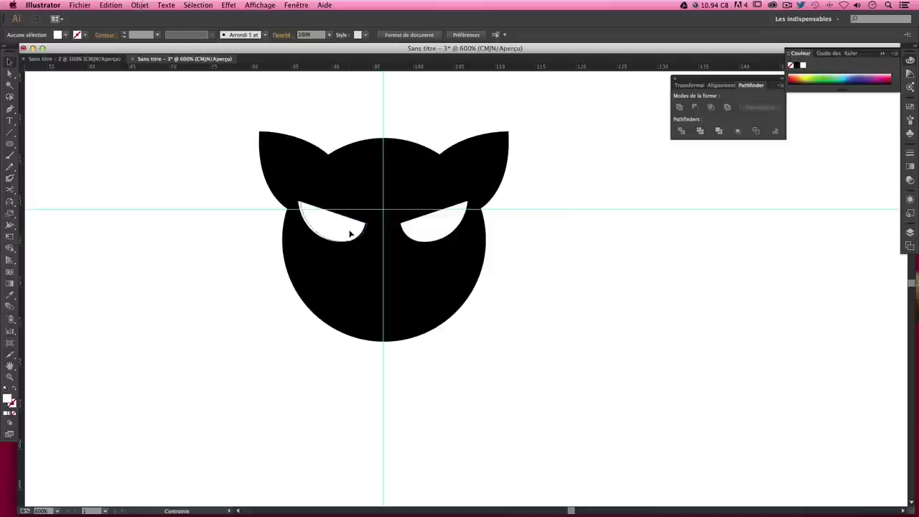
{"action": "left_click", "coordinate": [351, 233]}
{"action": "left_click", "coordinate": [552, 237]}
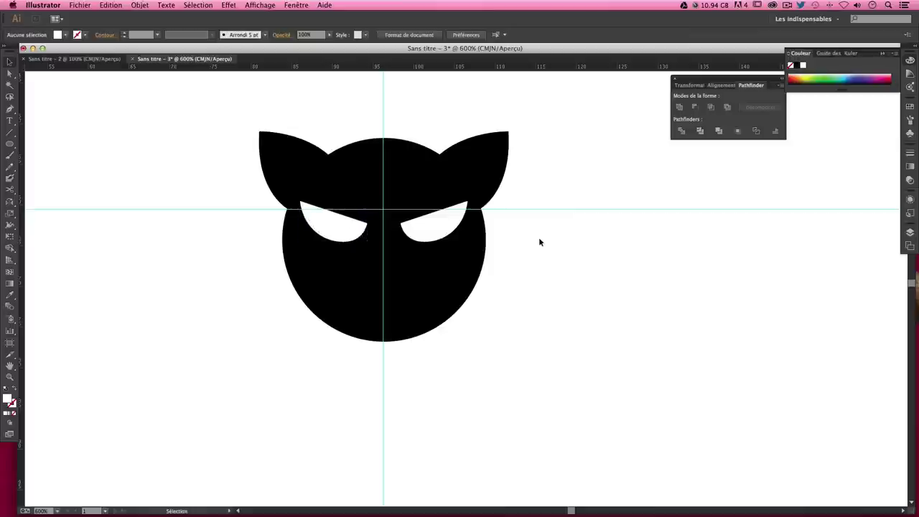
{"action": "left_click", "coordinate": [230, 5]}
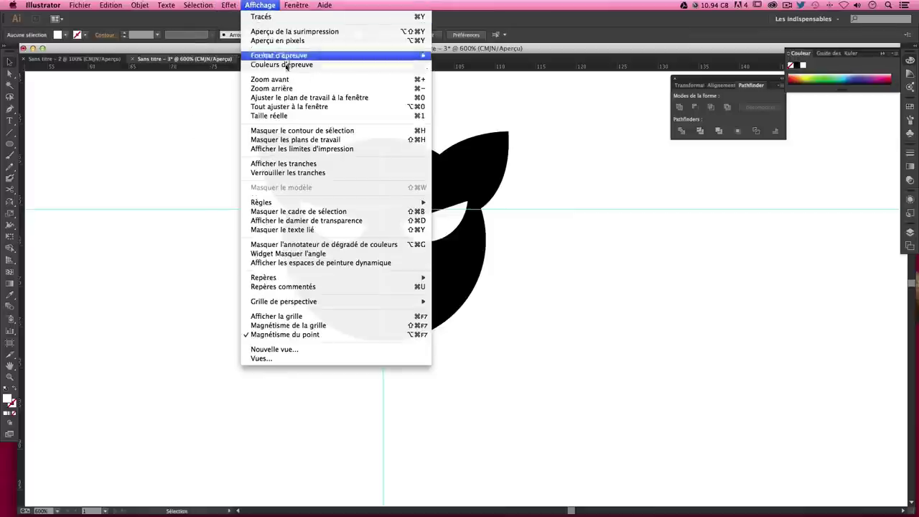
{"action": "mouse_move", "coordinate": [263, 277]}
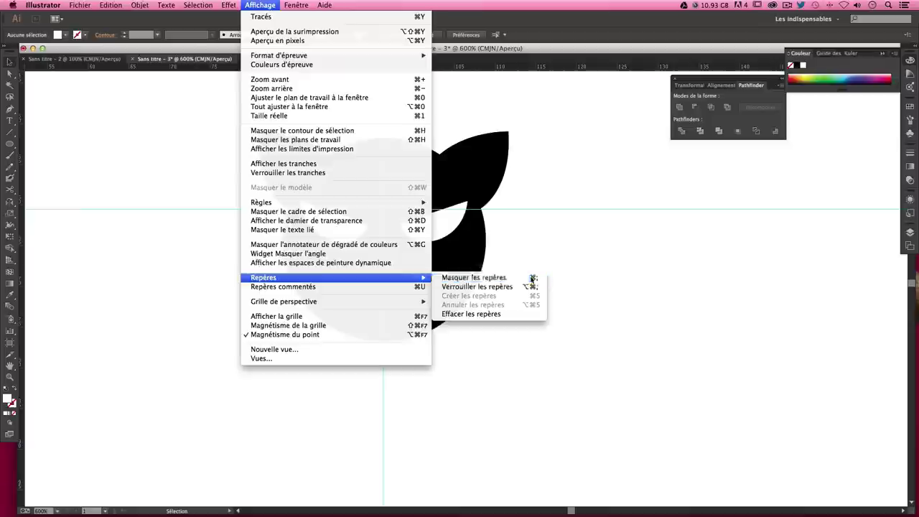
Hide the guides, toggling them with Ctrl+; to confirm
{"action": "left_click", "coordinate": [532, 279]}
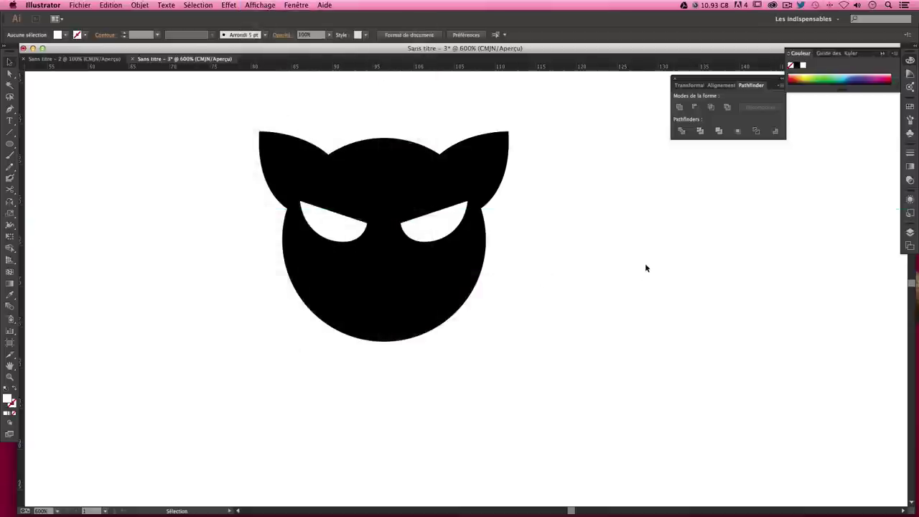
{"action": "key", "text": "ctrl+semicolon"}
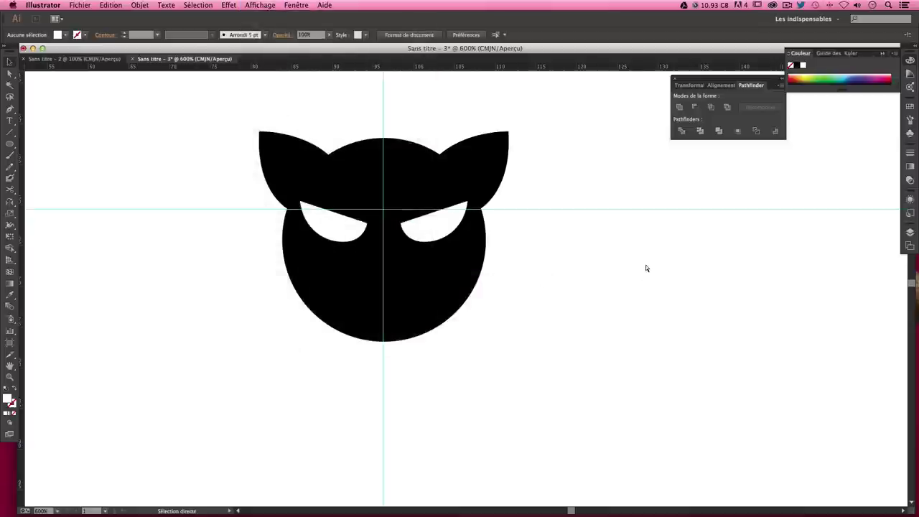
{"action": "key", "text": "ctrl+semicolon"}
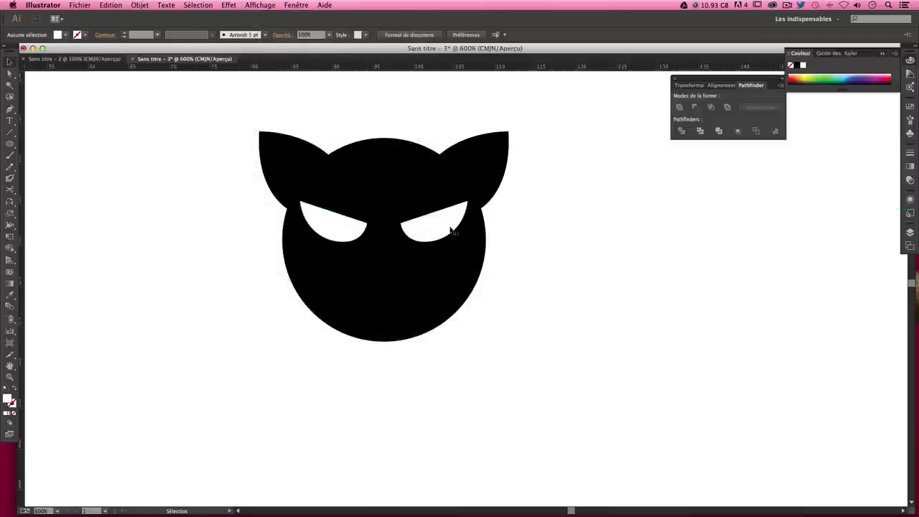
Compare the two eyes' placement and adjust the zoom to see the whole head
{"action": "left_click", "coordinate": [339, 233]}
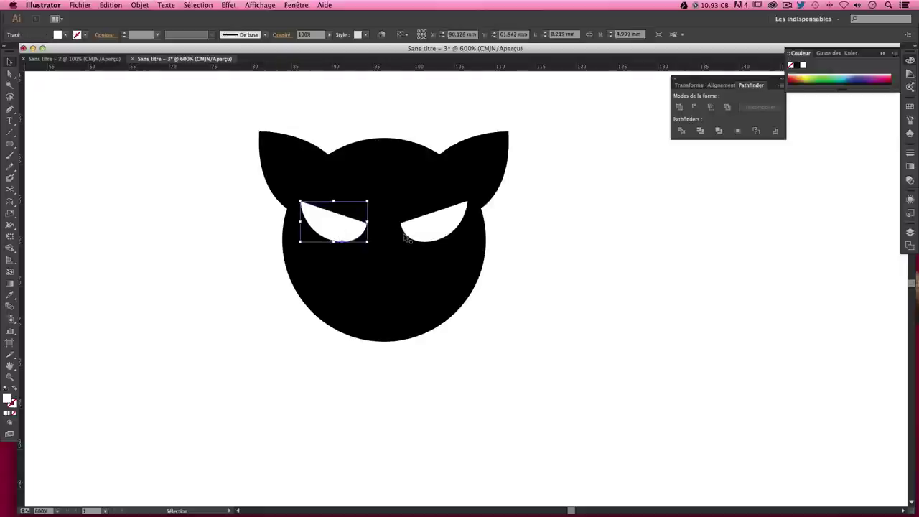
{"action": "left_click", "coordinate": [428, 232]}
{"action": "left_click", "coordinate": [597, 237]}
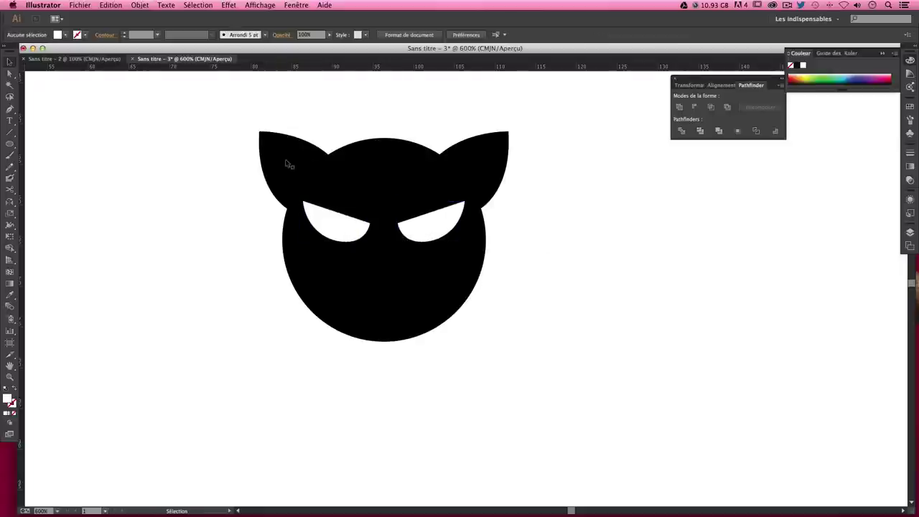
{"action": "left_click", "coordinate": [332, 223]}
{"action": "left_click", "coordinate": [410, 230]}
{"action": "left_click", "coordinate": [535, 229]}
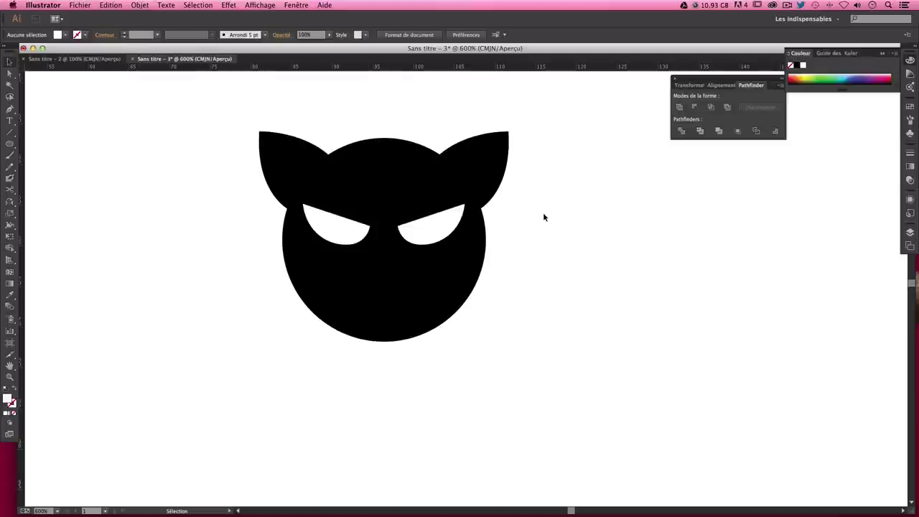
{"action": "key", "text": "ctrl+minus"}
{"action": "key", "text": "ctrl+minus"}
{"action": "key", "text": "ctrl+plus"}
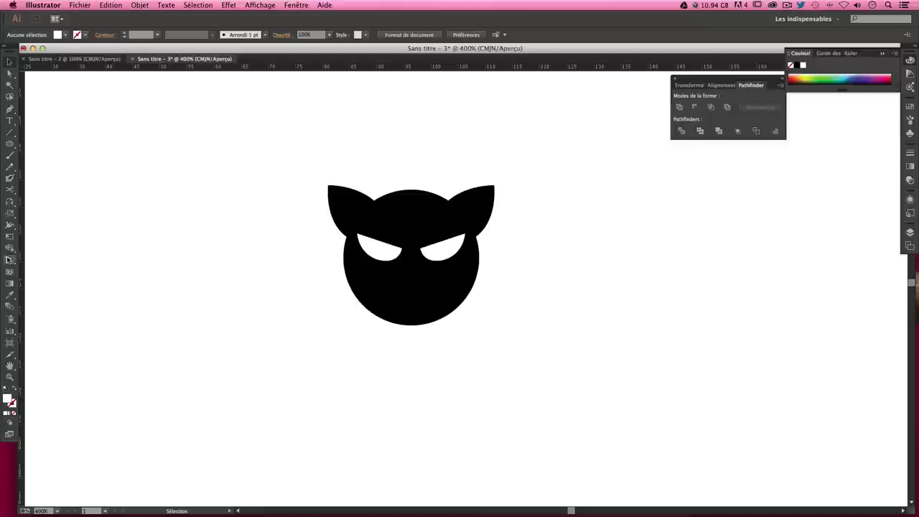
Set colours to a black stroke with no fill and pick the Paintbrush
{"action": "left_click", "coordinate": [7, 389]}
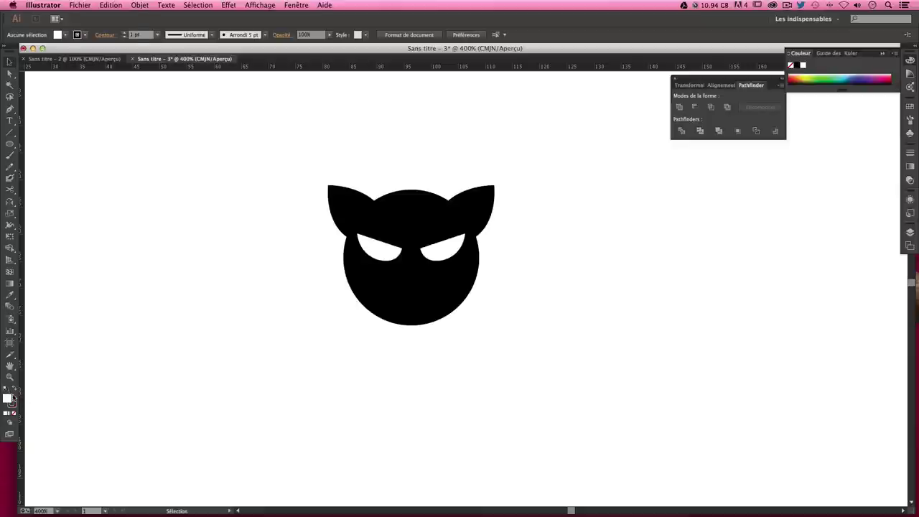
{"action": "left_click", "coordinate": [13, 390]}
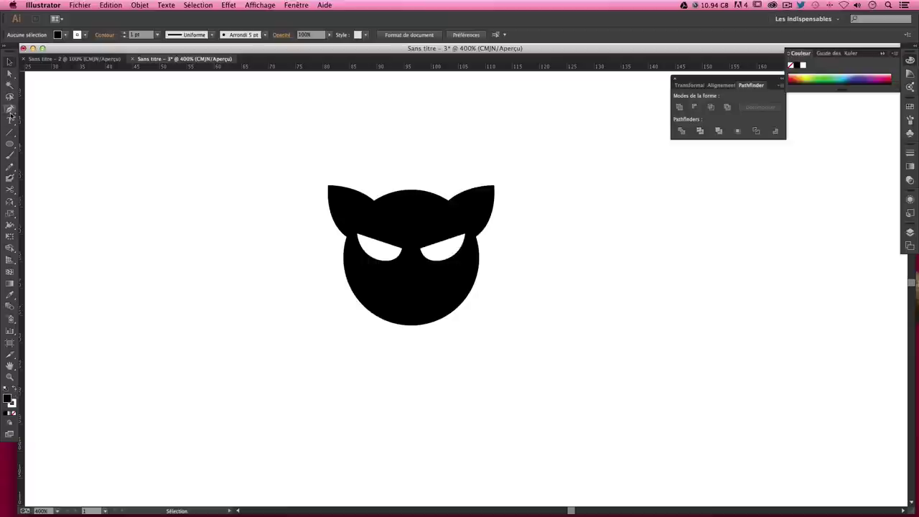
{"action": "key", "text": "super+plus"}
{"action": "key", "text": "super+plus"}
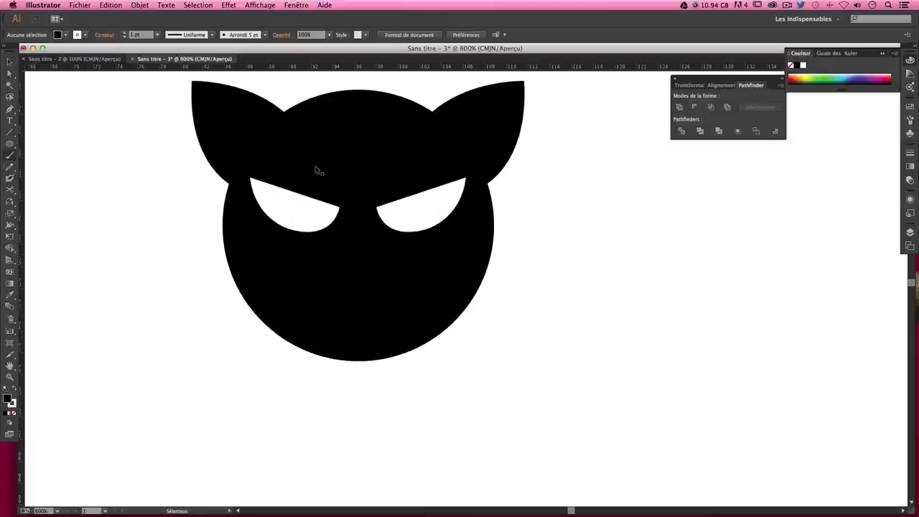
{"action": "mouse_move", "coordinate": [331, 188]}
{"action": "left_mouse_down"}
{"action": "mouse_move", "coordinate": [346, 226]}
{"action": "mouse_move", "coordinate": [340, 220]}
{"action": "left_mouse_up"}
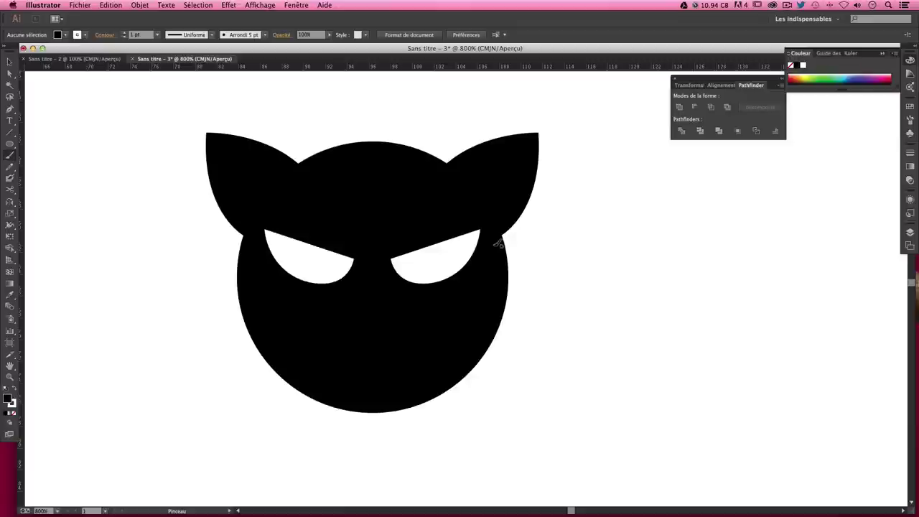
{"action": "left_click_drag", "start_coordinate": [496, 242], "coordinate": [493, 248]}
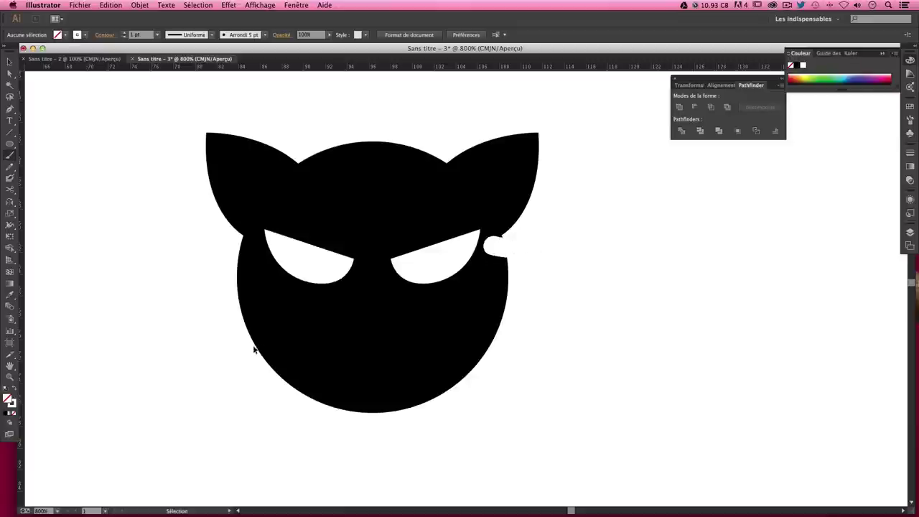
{"action": "key", "text": "super+z"}
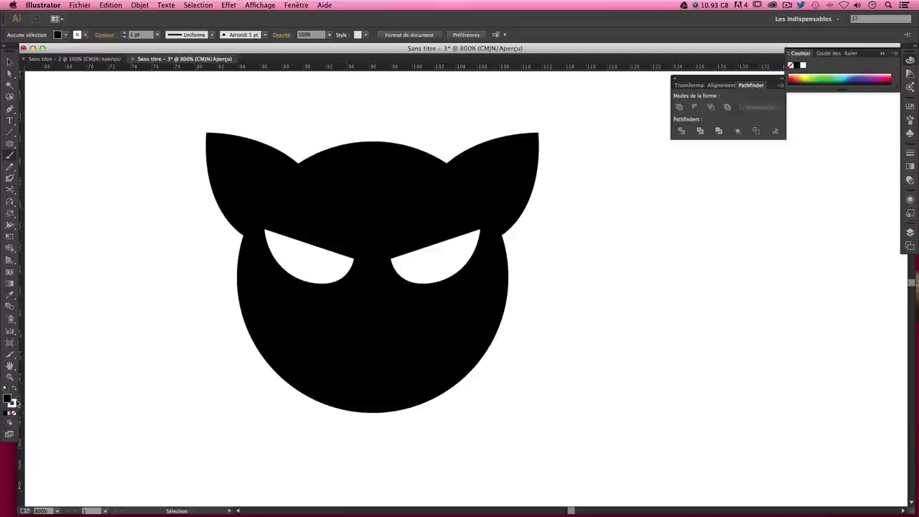
{"action": "left_click", "coordinate": [15, 403]}
{"action": "left_click", "coordinate": [14, 415]}
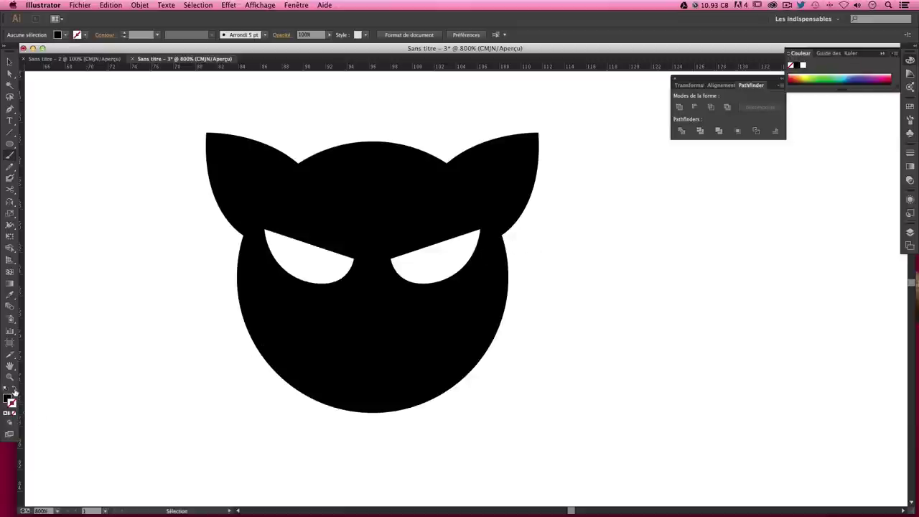
{"action": "left_click", "coordinate": [15, 388]}
{"action": "key", "text": "b"}
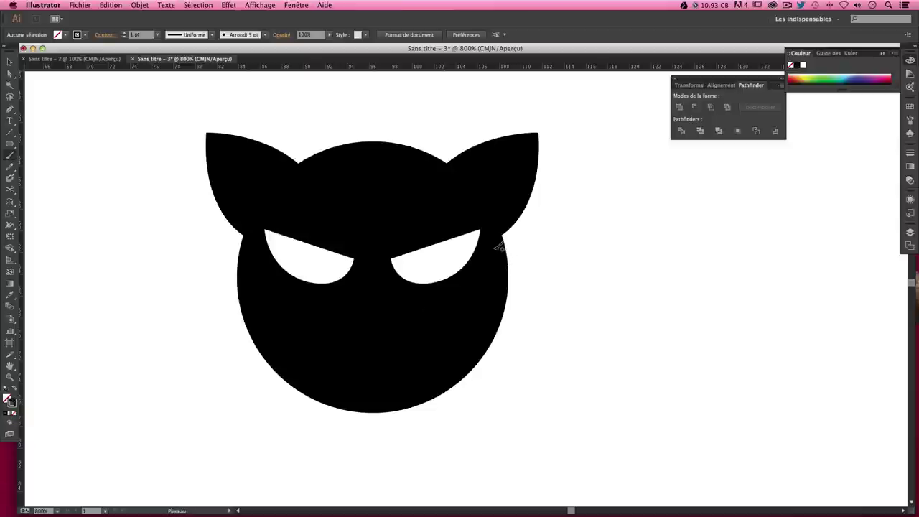
Set the brush stroke weight to 0,2 pt, undoing the thick trial whiskers
{"action": "mouse_move", "coordinate": [498, 246]}
{"action": "left_mouse_down"}
{"action": "mouse_move", "coordinate": [596, 239]}
{"action": "mouse_move", "coordinate": [498, 282]}
{"action": "mouse_move", "coordinate": [574, 290]}
{"action": "mouse_move", "coordinate": [507, 309]}
{"action": "mouse_move", "coordinate": [592, 340]}
{"action": "mouse_move", "coordinate": [474, 339]}
{"action": "mouse_move", "coordinate": [436, 353]}
{"action": "left_mouse_up"}
{"action": "key", "text": "v"}
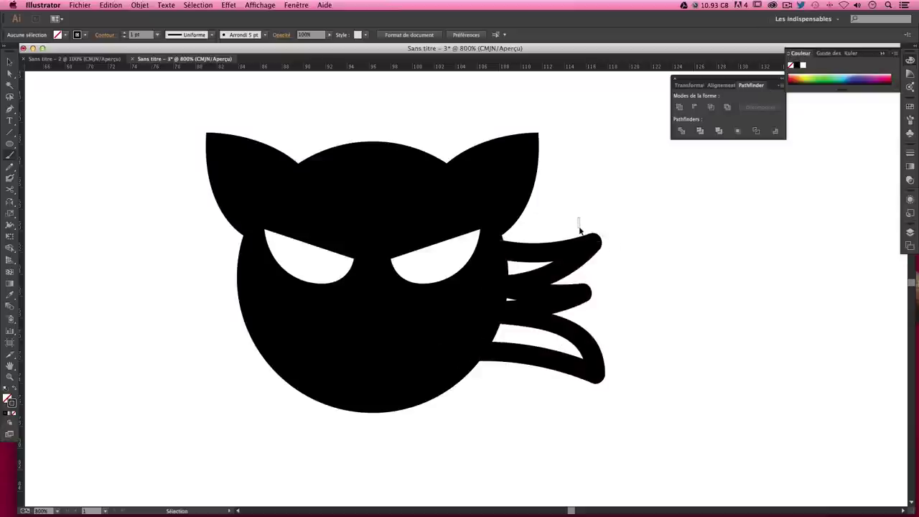
{"action": "key", "text": "b"}
{"action": "left_click", "coordinate": [910, 152]}
{"action": "type", "text": "0,2"}
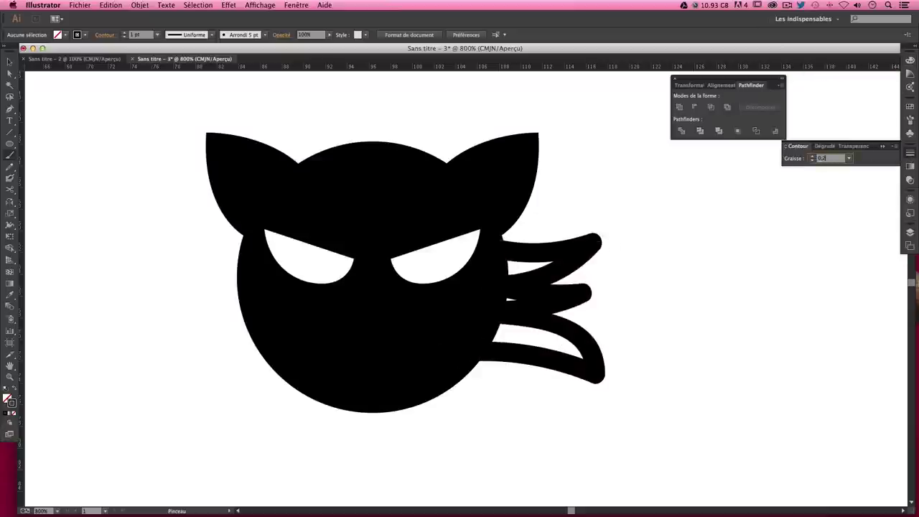
{"action": "key", "text": "Return"}
{"action": "left_click_drag", "start_coordinate": [684, 210], "coordinate": [699, 234]}
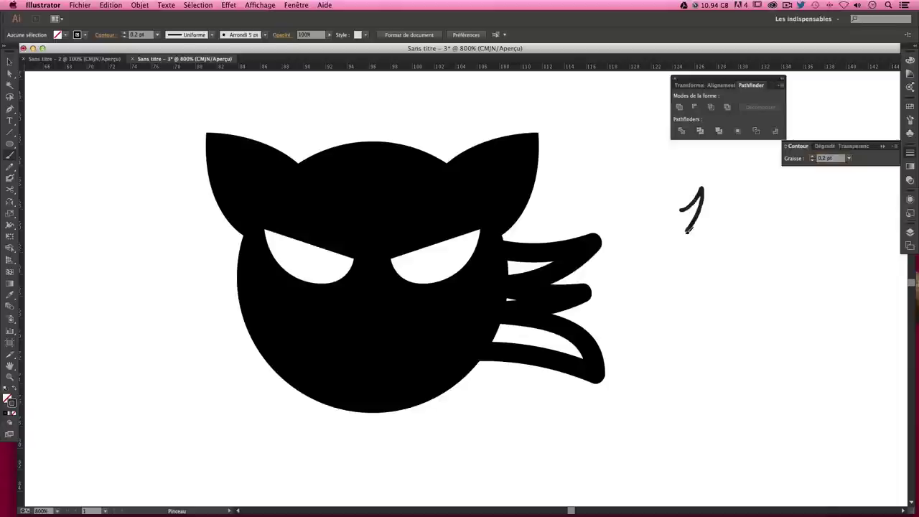
{"action": "key", "text": "ctrl+z"}
{"action": "key", "text": "ctrl+z"}
{"action": "key", "text": "ctrl+z"}
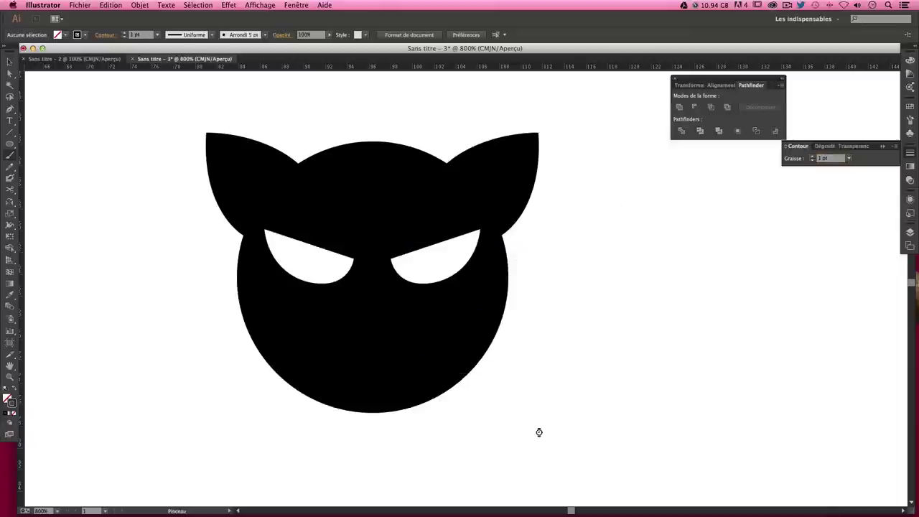
{"action": "type", "text": "0,2"}
{"action": "key", "text": "Return"}
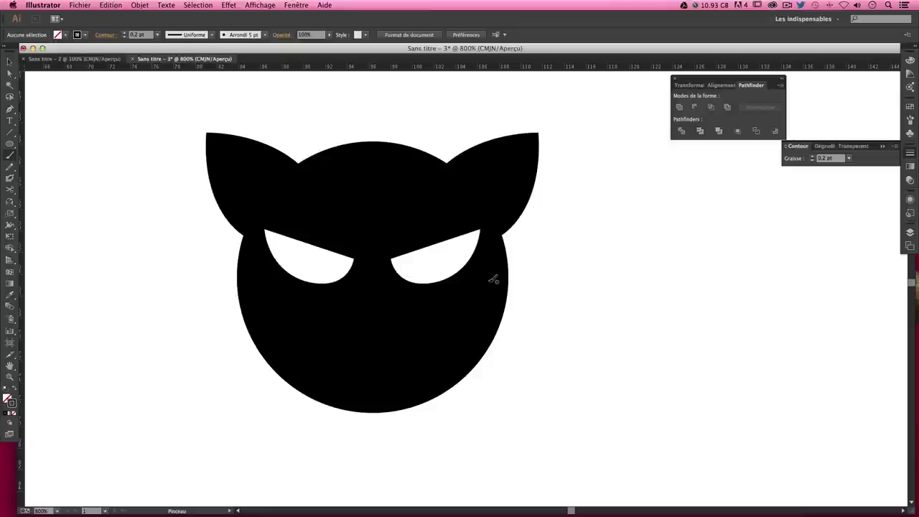
Paint thin whiskers from the right cheek and repaint the lower one into a longer curve
{"action": "mouse_move", "coordinate": [492, 267]}
{"action": "left_mouse_down"}
{"action": "mouse_move", "coordinate": [562, 263]}
{"action": "mouse_move", "coordinate": [501, 286]}
{"action": "mouse_move", "coordinate": [564, 316]}
{"action": "mouse_move", "coordinate": [575, 336]}
{"action": "mouse_move", "coordinate": [541, 321]}
{"action": "mouse_move", "coordinate": [491, 318]}
{"action": "mouse_move", "coordinate": [554, 337]}
{"action": "mouse_move", "coordinate": [574, 368]}
{"action": "mouse_move", "coordinate": [579, 410]}
{"action": "mouse_move", "coordinate": [530, 359]}
{"action": "mouse_move", "coordinate": [474, 349]}
{"action": "mouse_move", "coordinate": [470, 280]}
{"action": "mouse_move", "coordinate": [498, 263]}
{"action": "left_mouse_up"}
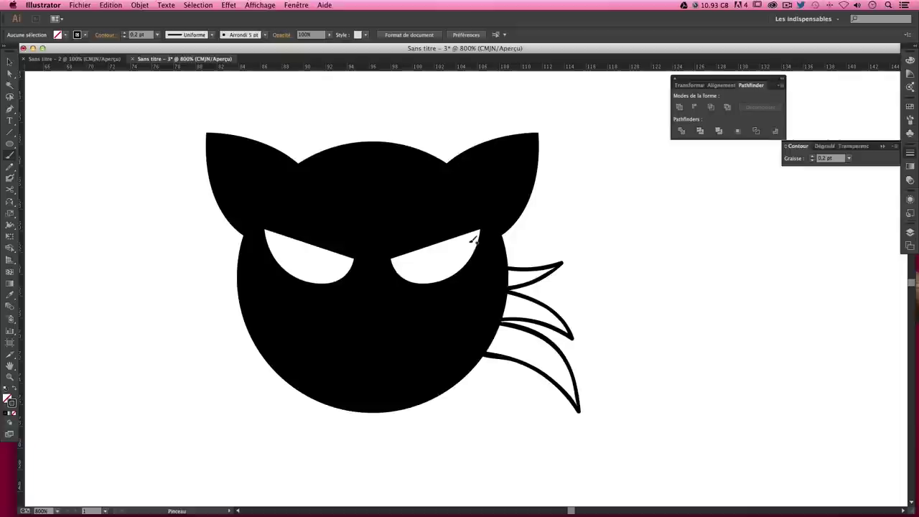
{"action": "left_click", "coordinate": [10, 63]}
{"action": "left_click", "coordinate": [551, 264]}
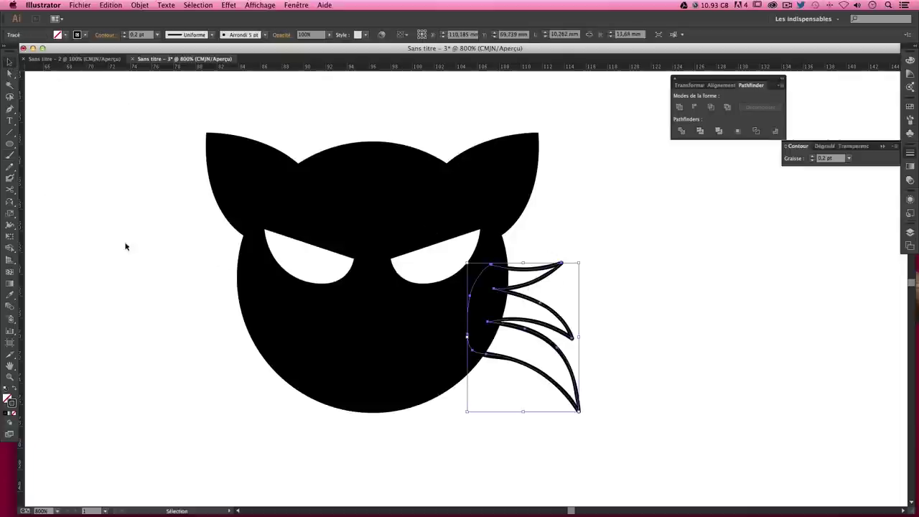
{"action": "left_click", "coordinate": [10, 155]}
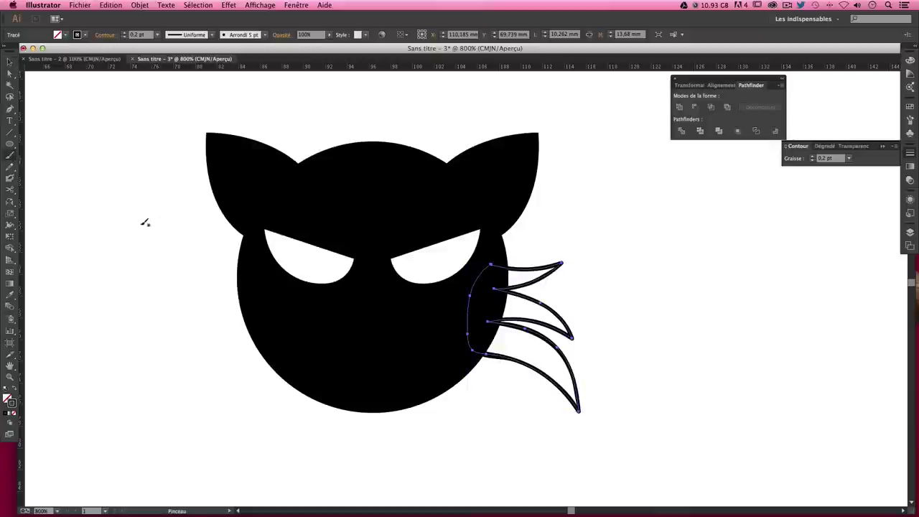
{"action": "left_click_drag", "start_coordinate": [580, 413], "coordinate": [480, 355]}
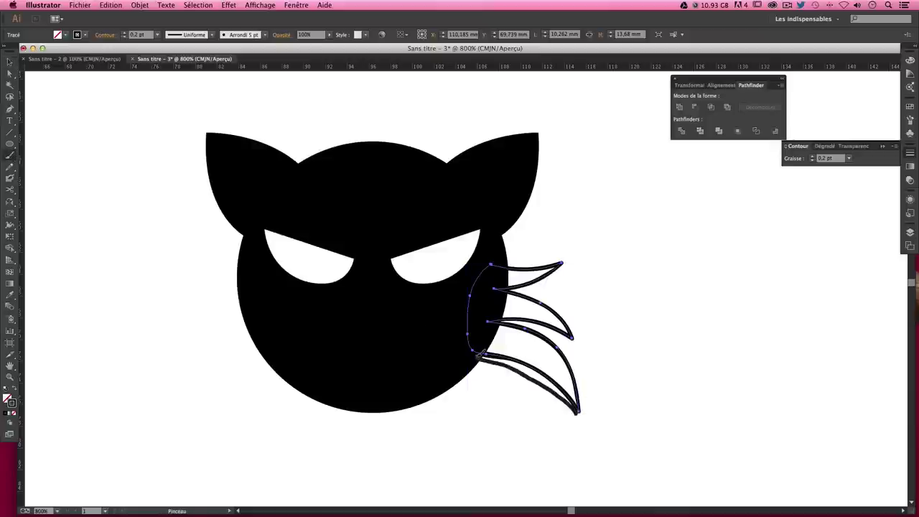
{"action": "mouse_move", "coordinate": [579, 411]}
{"action": "left_mouse_down"}
{"action": "mouse_move", "coordinate": [531, 367]}
{"action": "mouse_move", "coordinate": [473, 351]}
{"action": "left_mouse_up"}
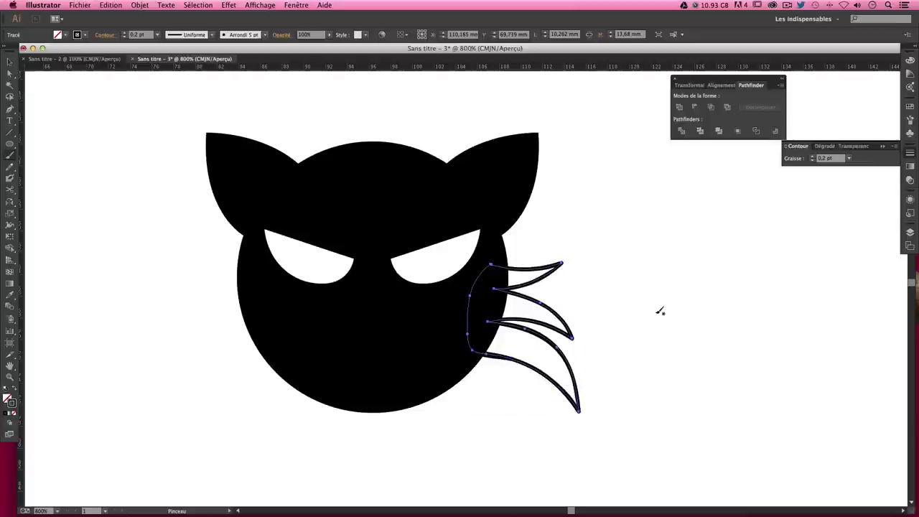
{"action": "left_click", "coordinate": [8, 62]}
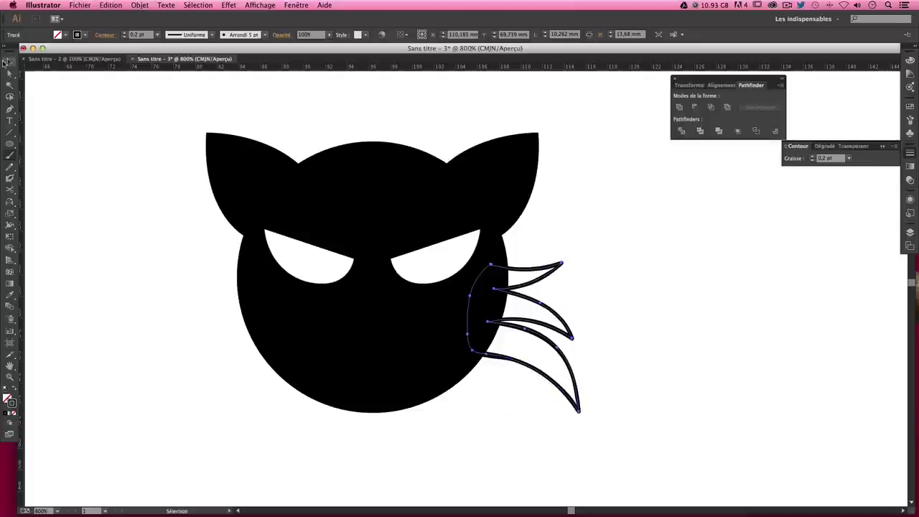
Make the whiskers solid black with no stroke and scale them down from a corner
{"action": "left_click", "coordinate": [15, 392]}
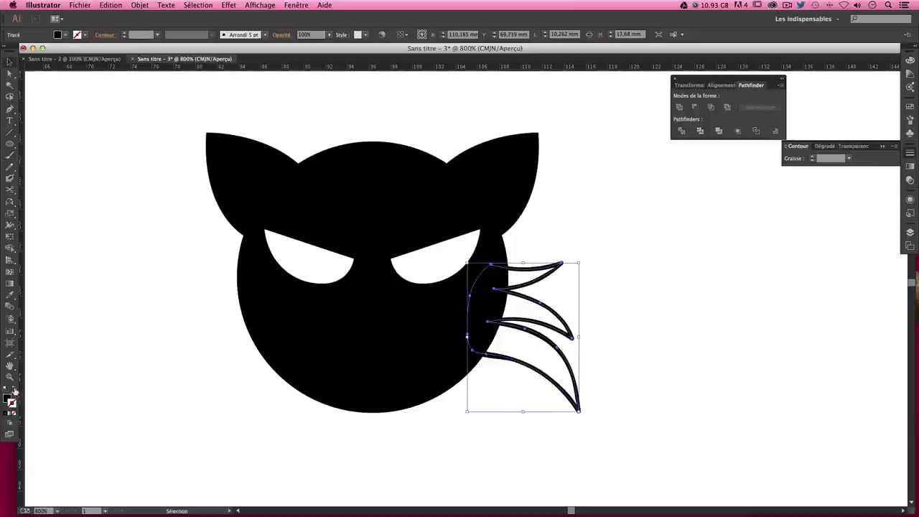
{"action": "left_click", "coordinate": [616, 236]}
{"action": "left_click", "coordinate": [561, 369]}
{"action": "left_click_drag", "start_coordinate": [580, 412], "coordinate": [579, 411]}
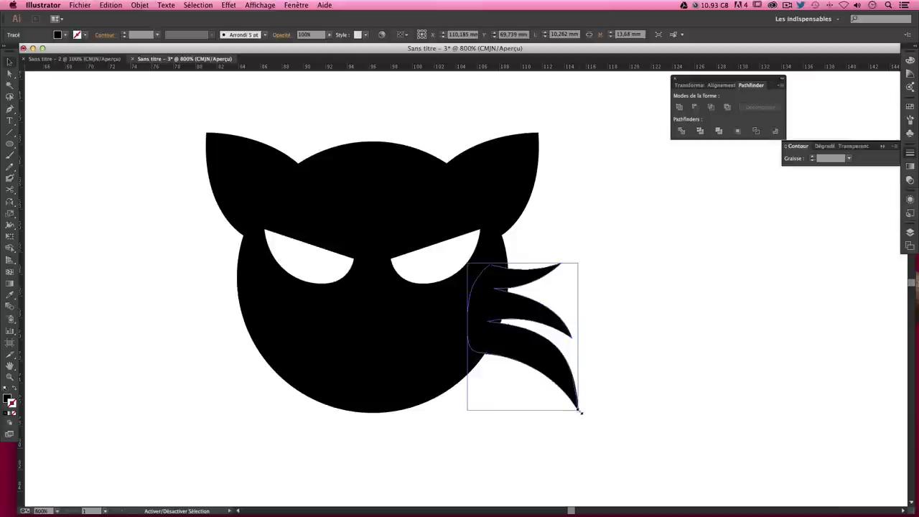
{"action": "key", "text": "super+shift+b"}
{"action": "key", "text": "super+shift+b"}
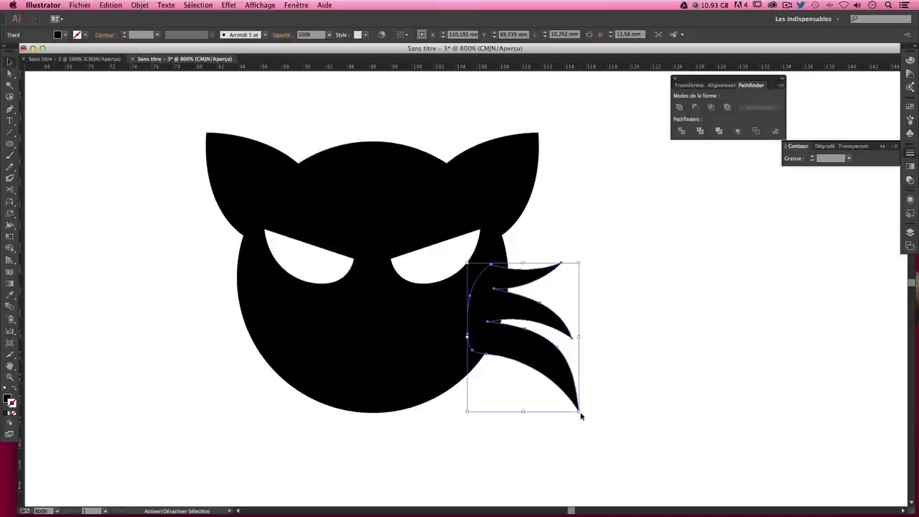
{"action": "mouse_move", "coordinate": [581, 410]}
{"action": "left_mouse_down"}
{"action": "mouse_move", "coordinate": [544, 340]}
{"action": "mouse_move", "coordinate": [521, 333]}
{"action": "mouse_move", "coordinate": [529, 303]}
{"action": "left_mouse_up"}
{"action": "left_click", "coordinate": [568, 313]}
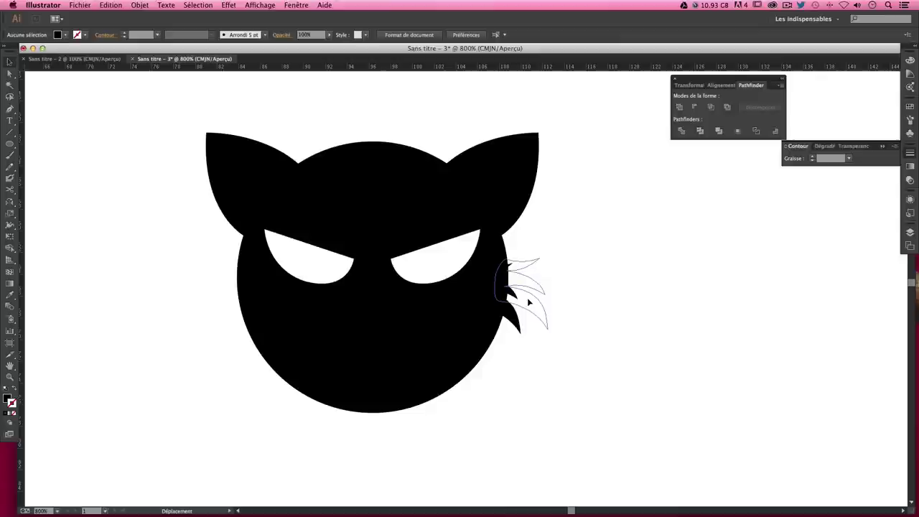
Move the whiskers snugly against the right cheek and zoom out
{"action": "left_click_drag", "start_coordinate": [528, 303], "coordinate": [525, 304]}
{"action": "left_click", "coordinate": [579, 307]}
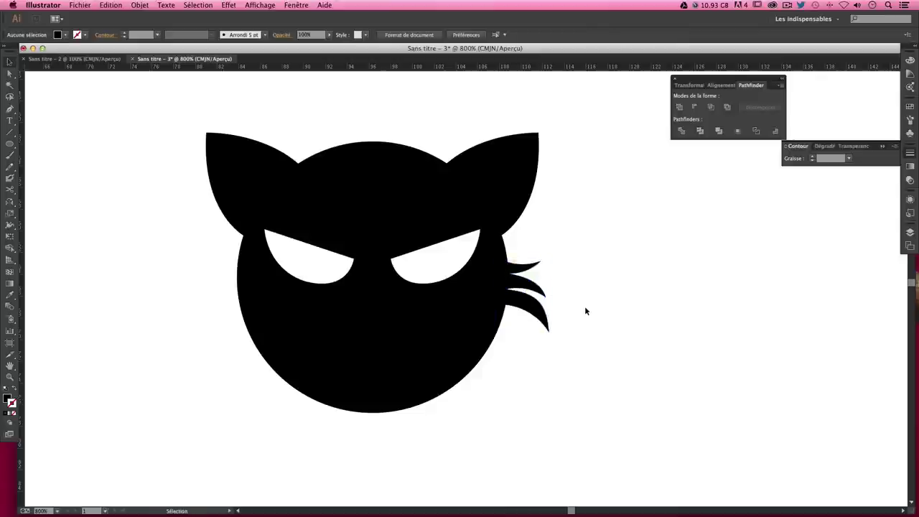
{"action": "left_click_drag", "start_coordinate": [535, 310], "coordinate": [520, 305]}
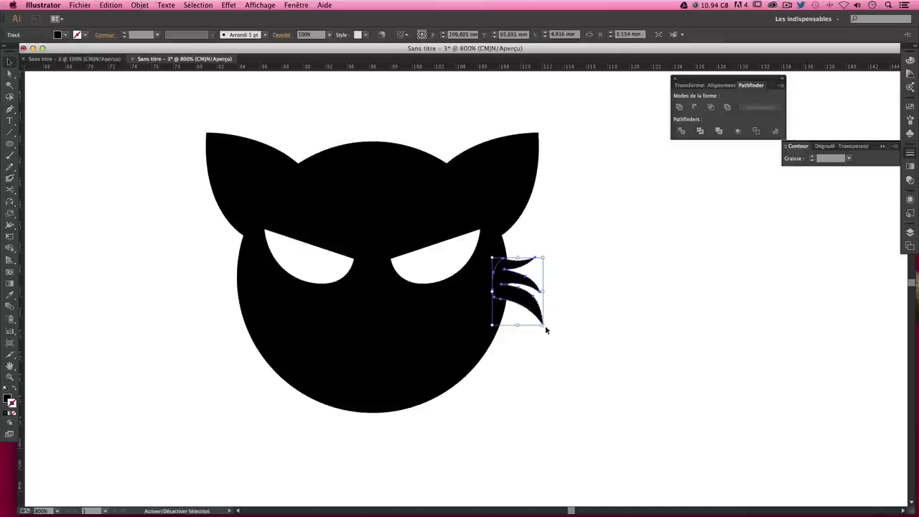
{"action": "left_click_drag", "start_coordinate": [524, 310], "coordinate": [526, 311]}
{"action": "left_click", "coordinate": [656, 294]}
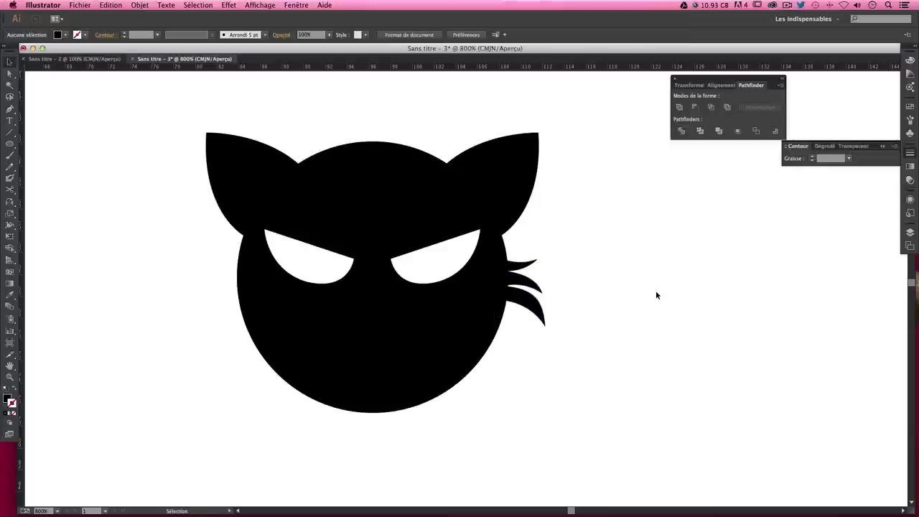
{"action": "key", "text": "ctrl+minus"}
{"action": "key", "text": "ctrl+minus"}
Zoom in on the whiskers and narrow them from their left side
{"action": "key", "text": "ctrl+plus"}
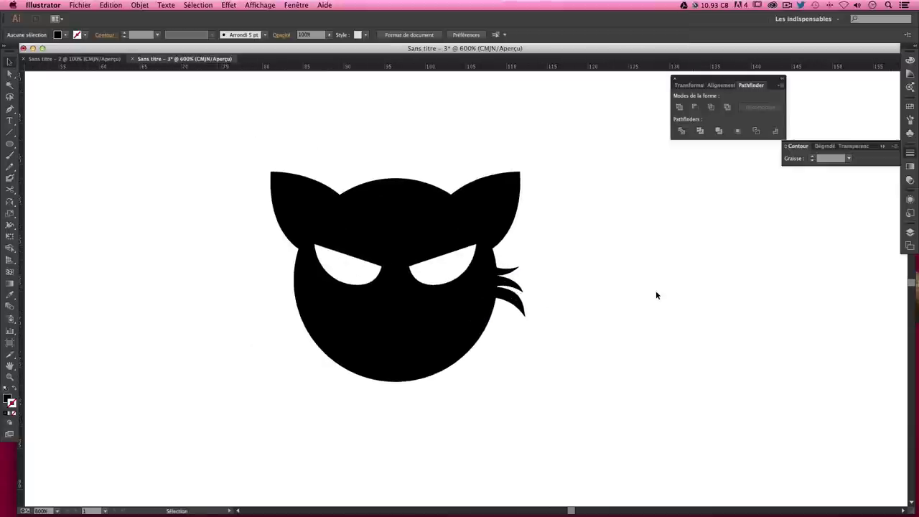
{"action": "left_click", "coordinate": [523, 307]}
{"action": "key", "text": "ctrl+plus"}
{"action": "key", "text": "b"}
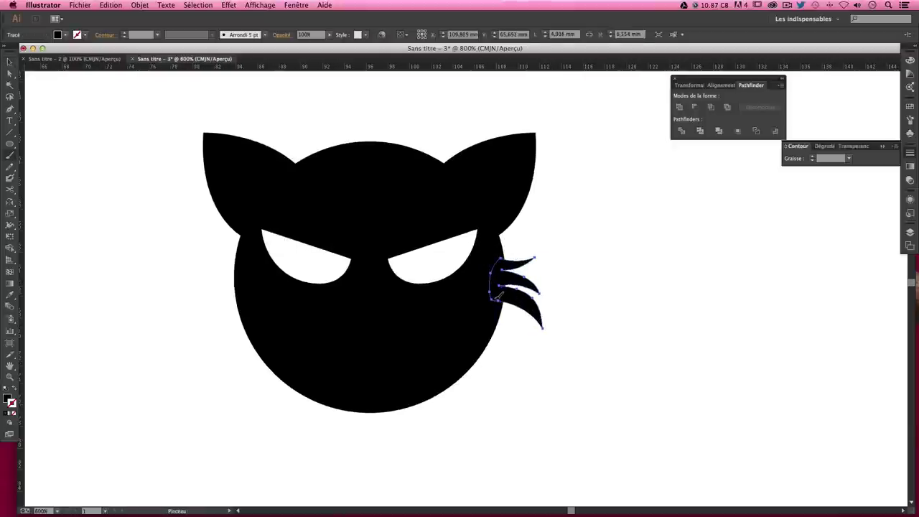
{"action": "key", "text": "v"}
{"action": "key", "text": "ctrl+plus"}
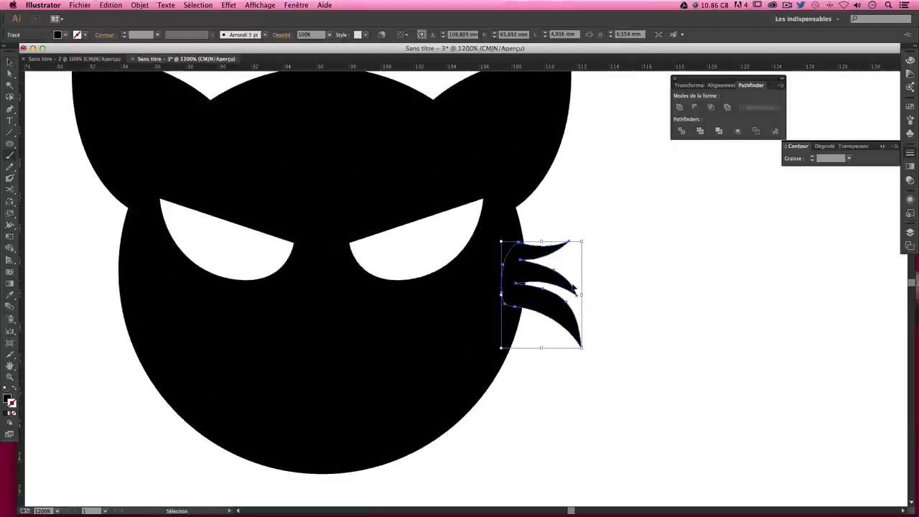
{"action": "left_click_drag", "start_coordinate": [501, 295], "coordinate": [519, 294]}
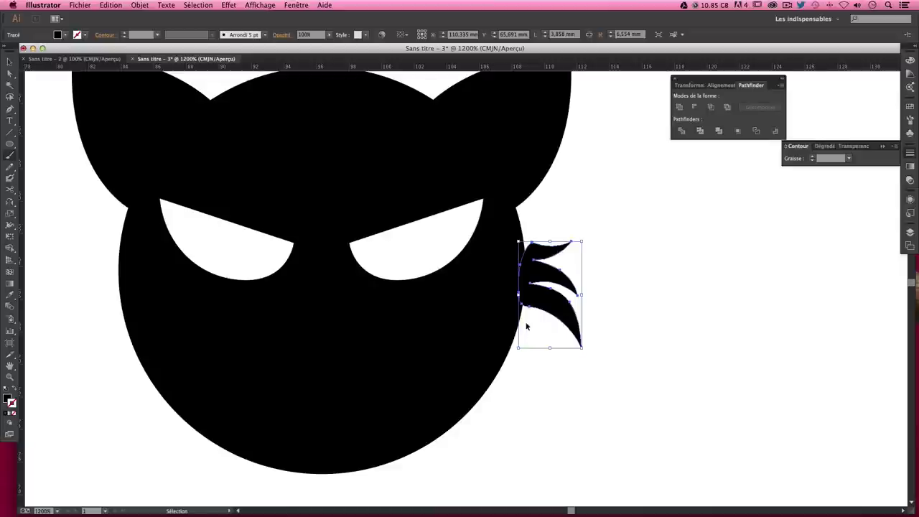
Repaint the whiskers' base so it tucks into the right cheek, then deselect
{"action": "key", "text": "b"}
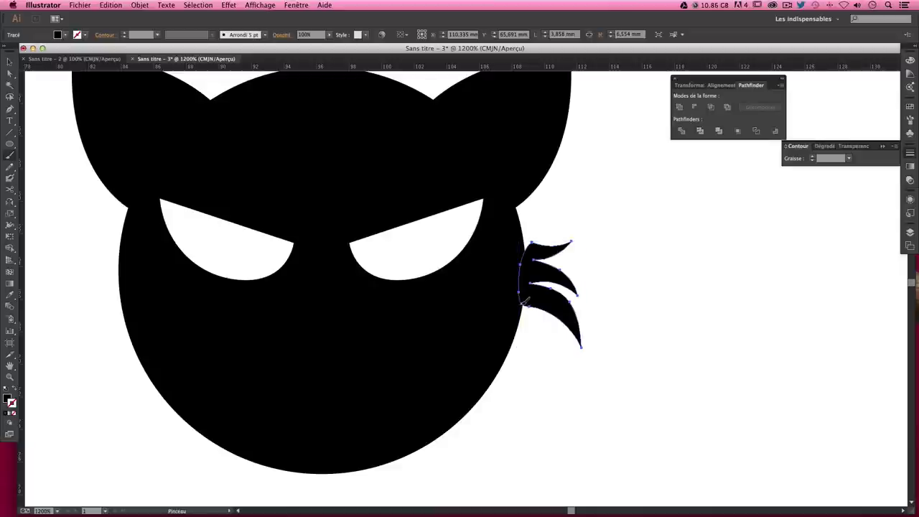
{"action": "left_click_drag", "start_coordinate": [523, 304], "coordinate": [543, 304]}
{"action": "key", "text": "ctrl+z"}
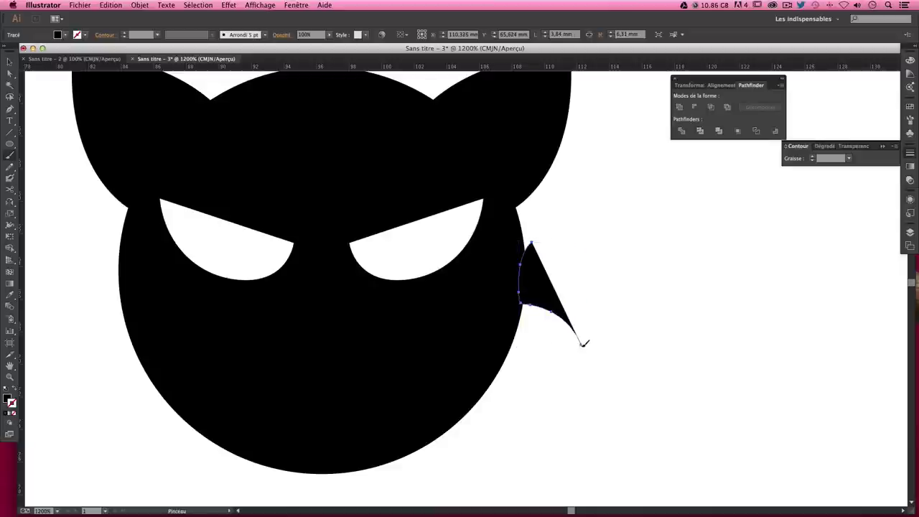
{"action": "key", "text": "ctrl+shift+z"}
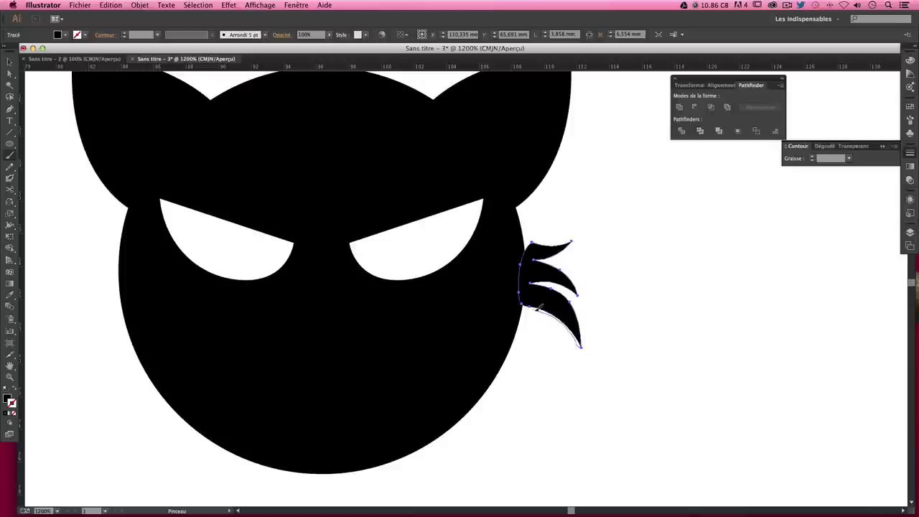
{"action": "left_click_drag", "start_coordinate": [526, 304], "coordinate": [524, 297]}
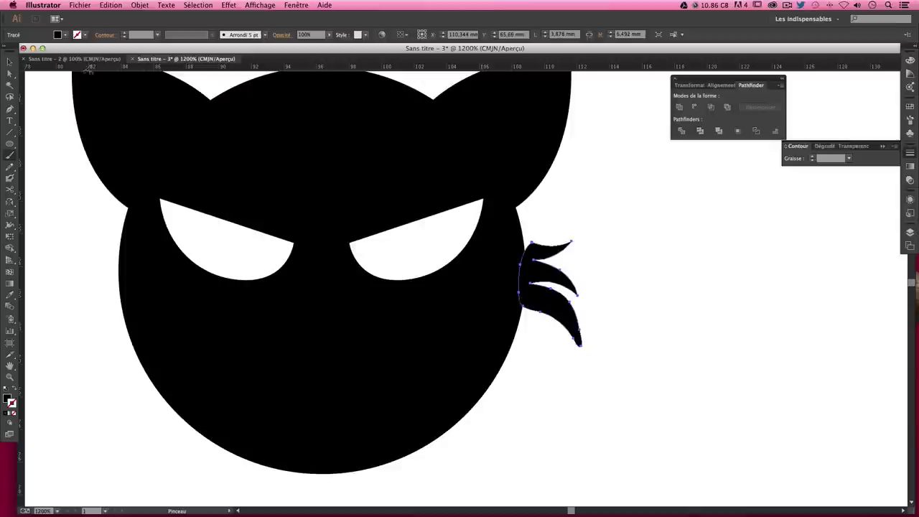
{"action": "left_click", "coordinate": [10, 62]}
{"action": "left_click", "coordinate": [634, 259]}
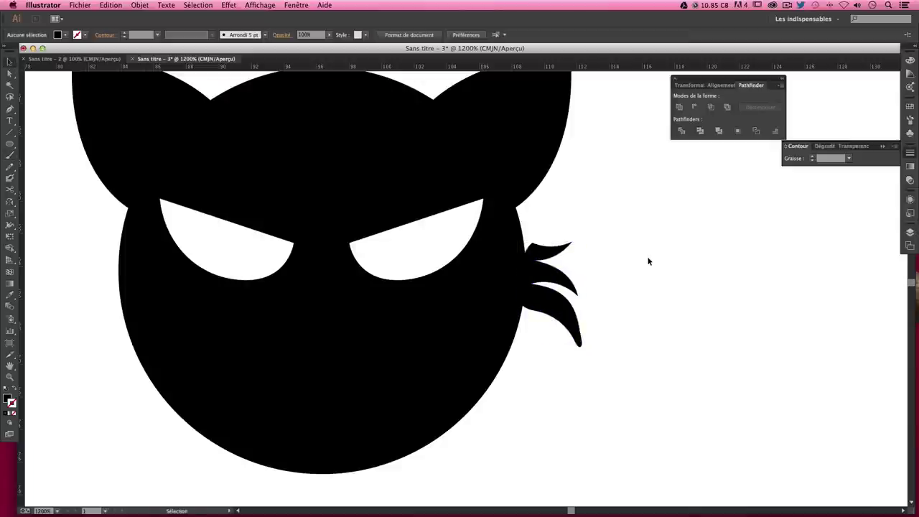
{"action": "key", "text": "ctrl+z"}
{"action": "key", "text": "ctrl+shift+z"}
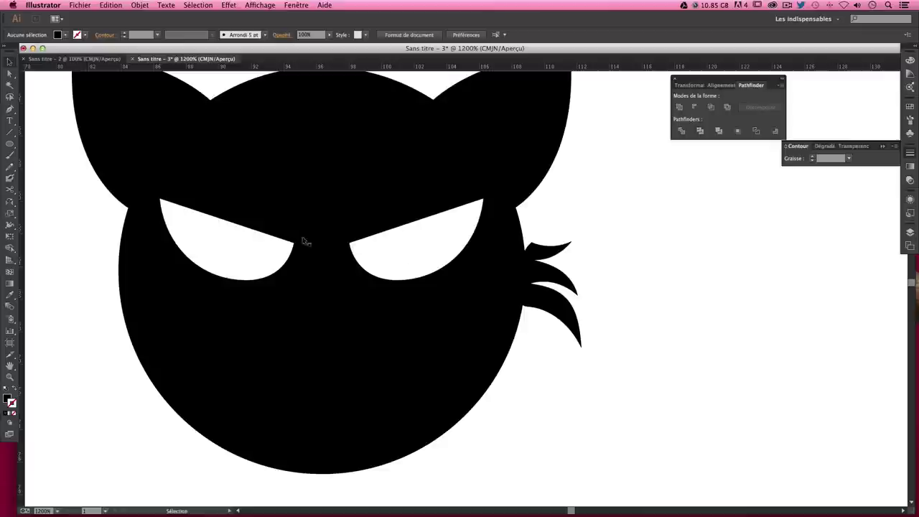
Zoom out on the head and settle the whiskers with undo/redo before returning to Selection
{"action": "key", "text": "a"}
{"action": "key", "text": "ctrl+z"}
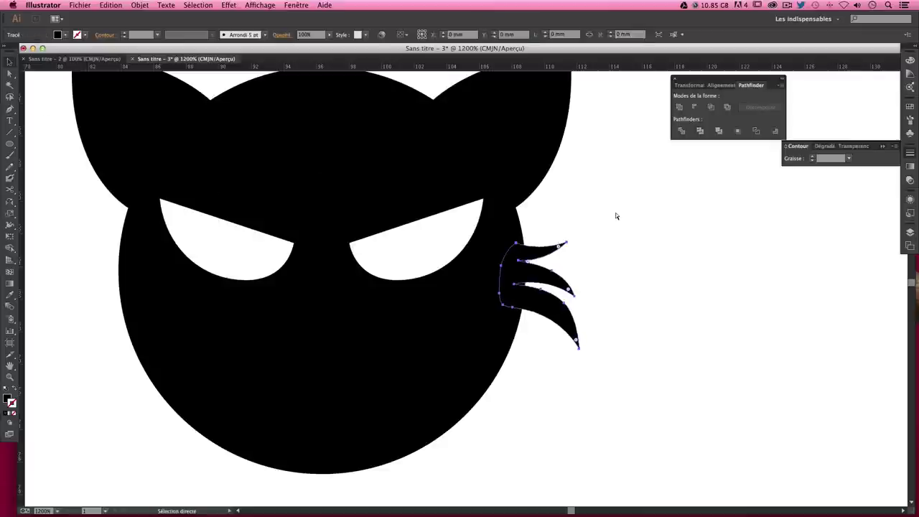
{"action": "key", "text": "ctrl+minus"}
{"action": "key", "text": "ctrl+minus"}
{"action": "left_click", "coordinate": [616, 216]}
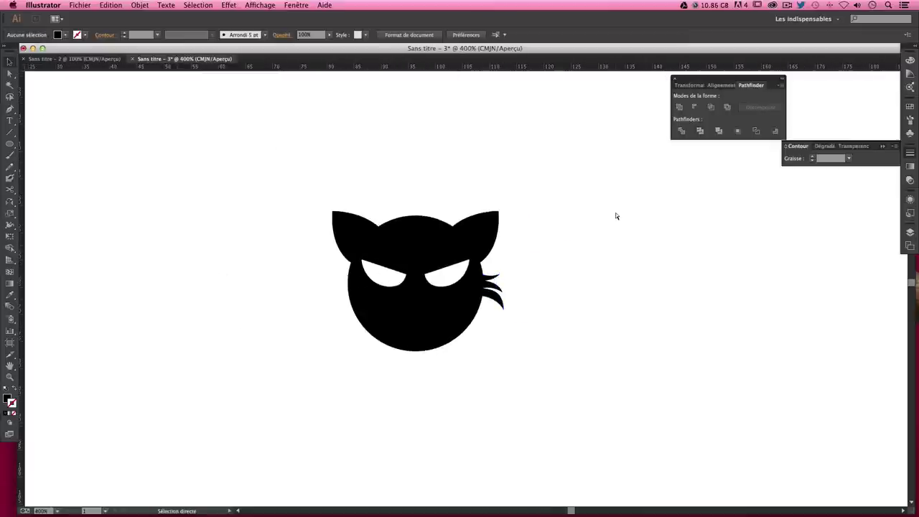
{"action": "key", "text": "ctrl+z"}
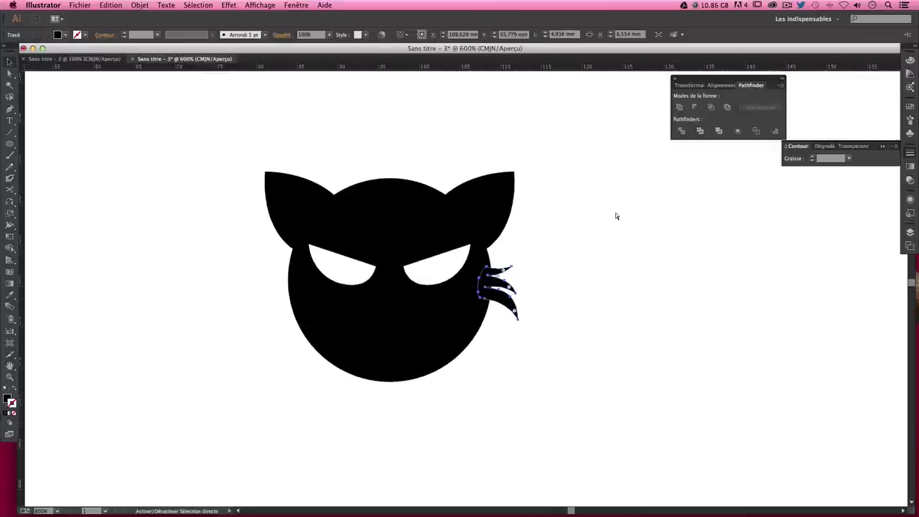
{"action": "left_click", "coordinate": [545, 312]}
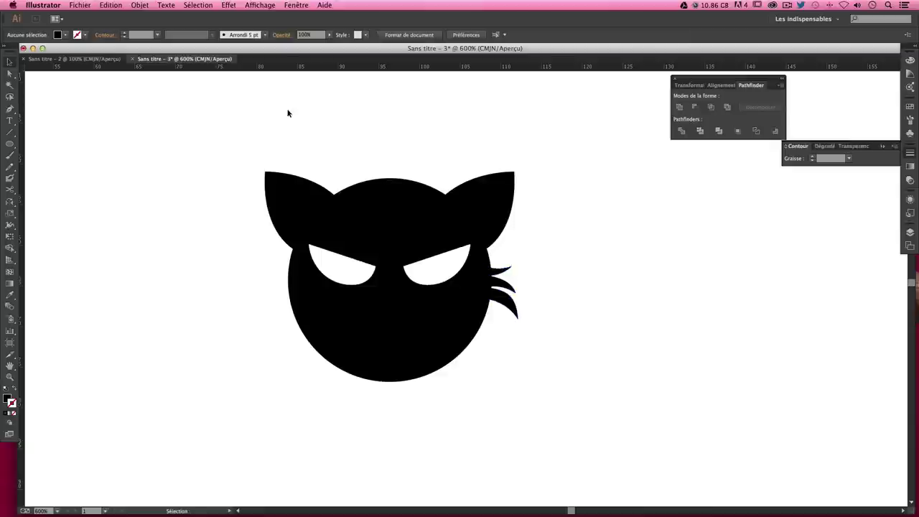
{"action": "key", "text": "ctrl+shift+z"}
{"action": "left_click", "coordinate": [567, 174]}
{"action": "key", "text": "v"}
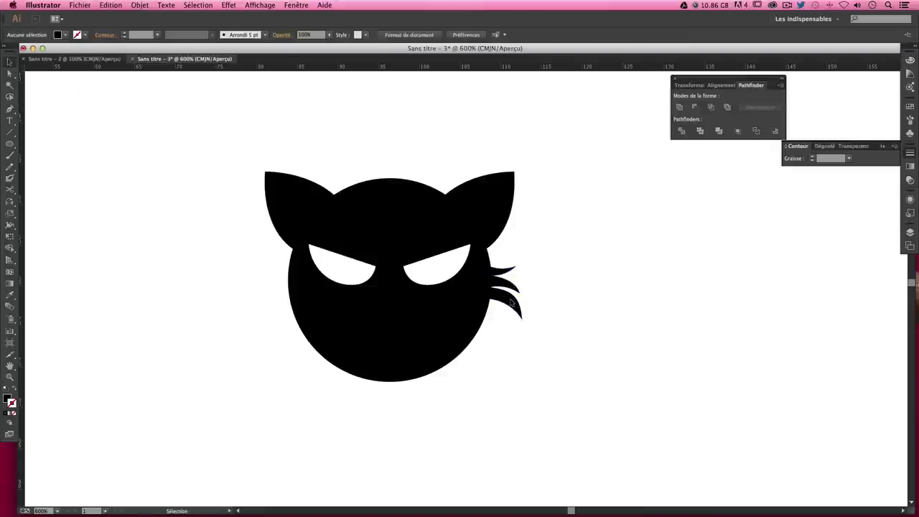
Duplicate the whiskers to the left of the face and flip the copy with Reflect
{"action": "left_click_drag", "start_coordinate": [511, 303], "coordinate": [274, 289], "text": "alt"}
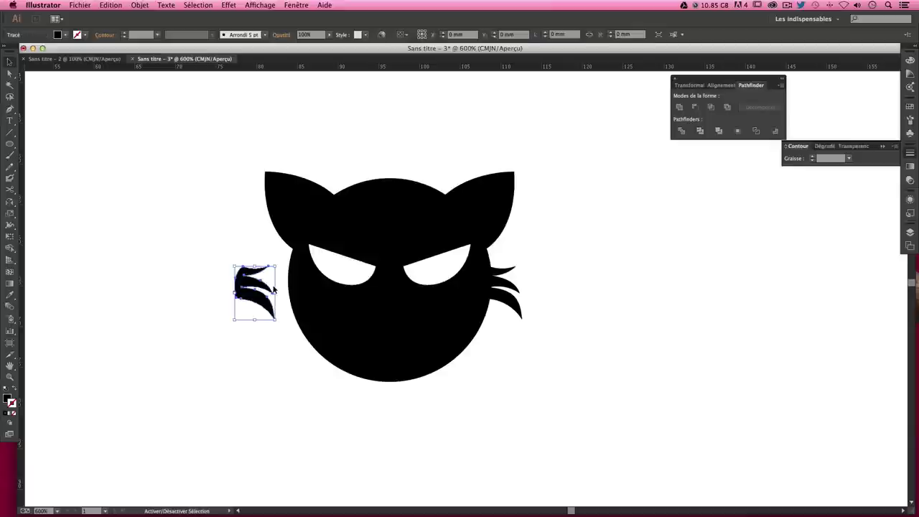
{"action": "left_click", "coordinate": [10, 201]}
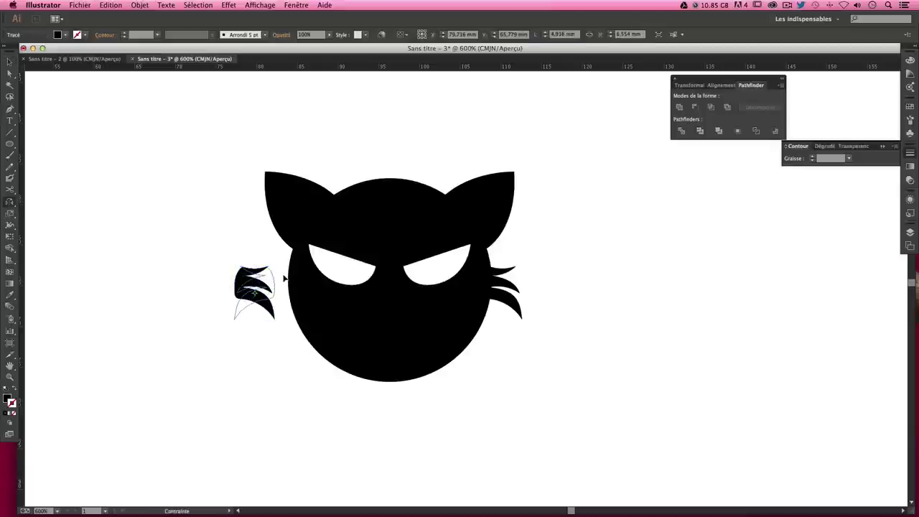
{"action": "left_click_drag", "start_coordinate": [192, 268], "coordinate": [250, 240]}
{"action": "left_click", "coordinate": [10, 62]}
{"action": "left_click", "coordinate": [280, 271]}
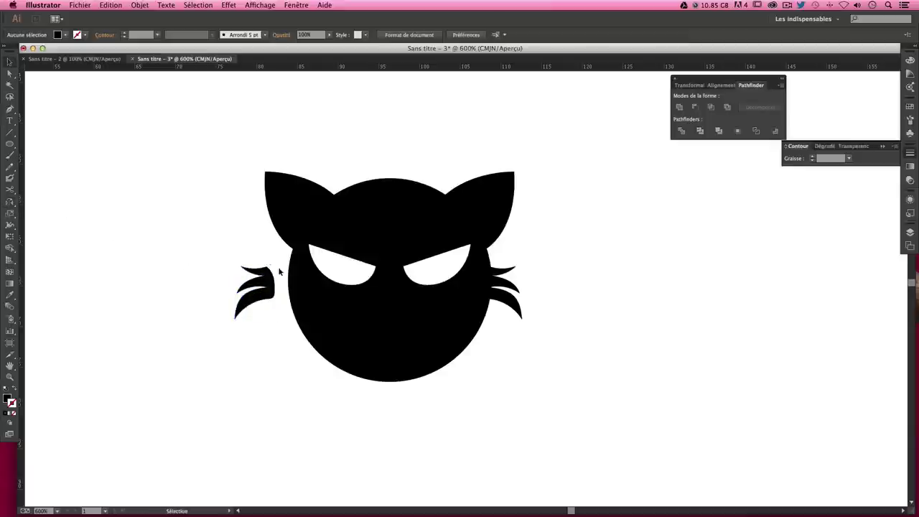
Place the mirrored whiskers against the left cheek, fine-tuning with arrow-key nudges
{"action": "left_click_drag", "start_coordinate": [270, 293], "coordinate": [282, 294]}
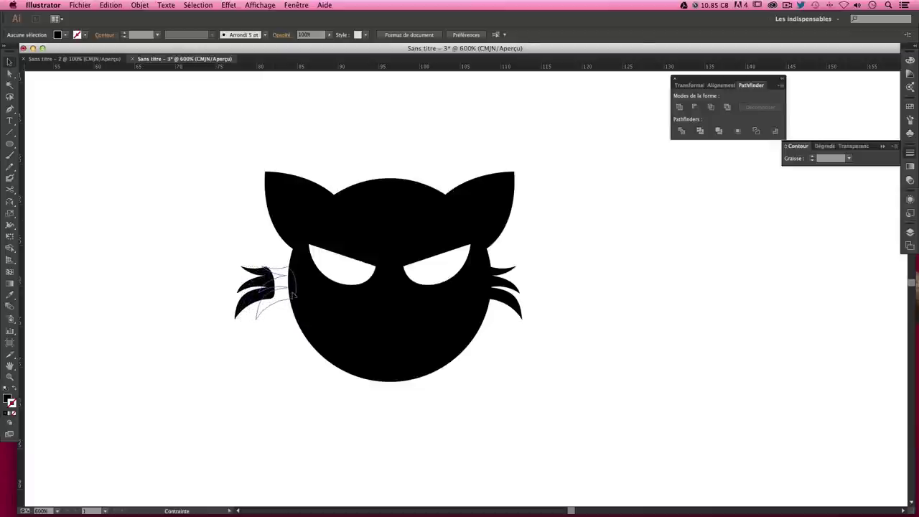
{"action": "left_click_drag", "start_coordinate": [282, 295], "coordinate": [291, 294]}
{"action": "left_click", "coordinate": [447, 261]}
{"action": "key", "text": "ctrl+z"}
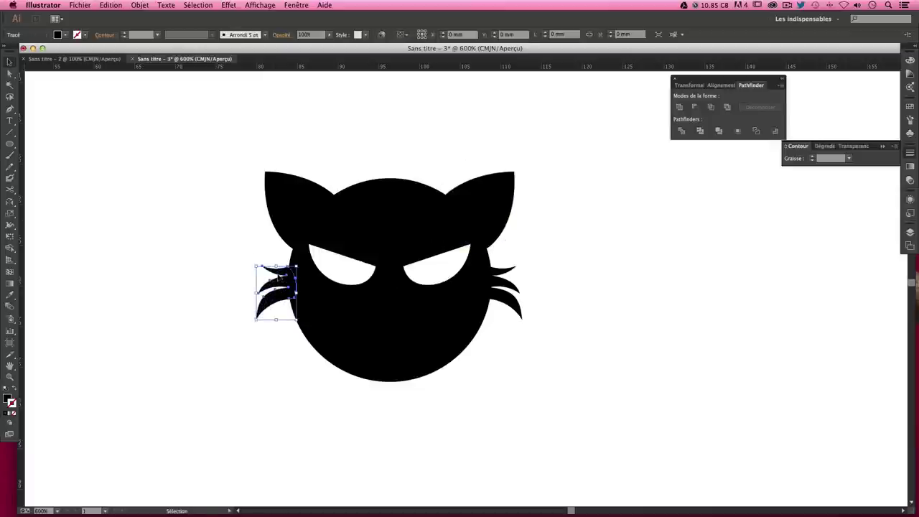
{"action": "key", "text": "Right"}
{"action": "key", "text": "Right"}
{"action": "left_click", "coordinate": [588, 242]}
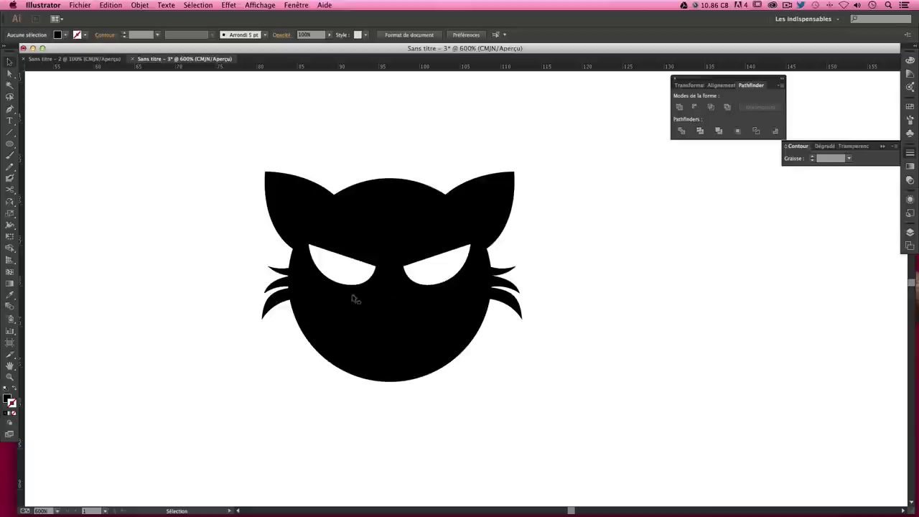
{"action": "left_click", "coordinate": [275, 305]}
{"action": "key", "text": "Left"}
{"action": "left_click", "coordinate": [538, 283]}
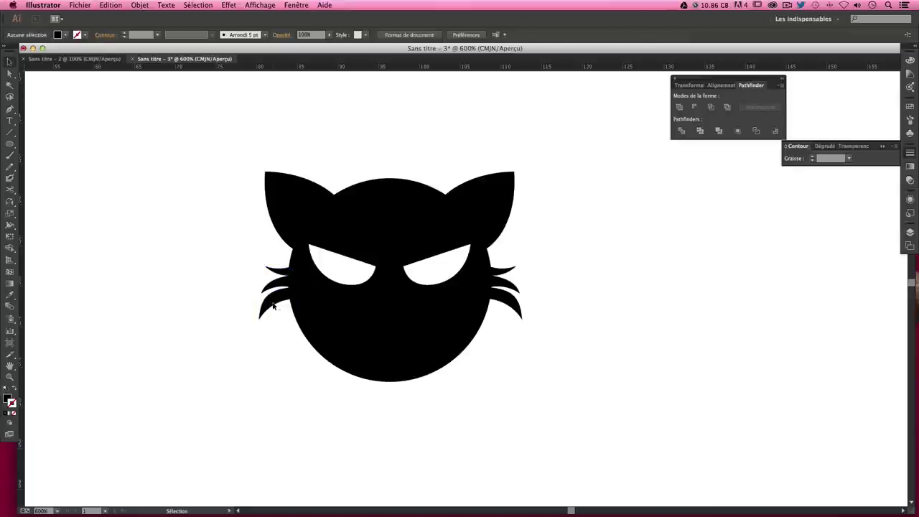
{"action": "left_click", "coordinate": [274, 306]}
{"action": "key", "text": "Right"}
{"action": "left_click", "coordinate": [600, 265]}
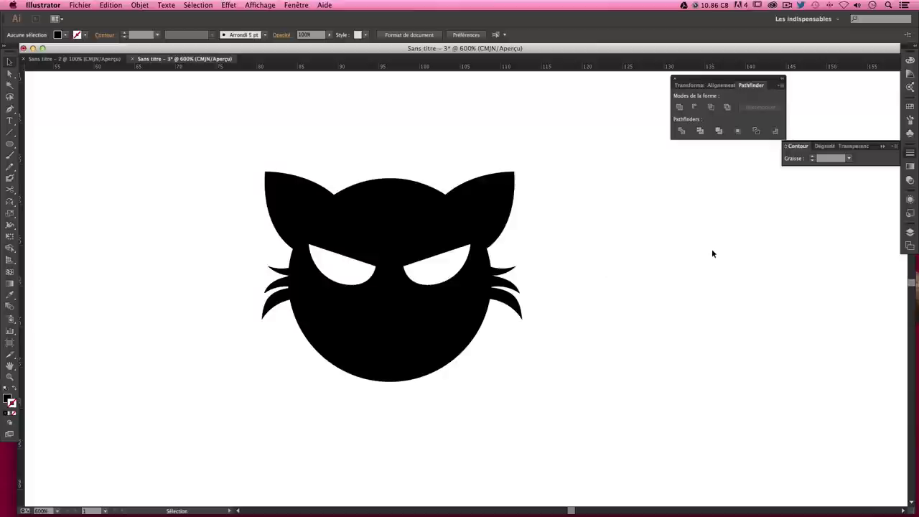
{"action": "left_click", "coordinate": [283, 299]}
Show the centre guides with Ctrl+;, zoom out, and pan the cat to the upper left
{"action": "left_click", "coordinate": [676, 270]}
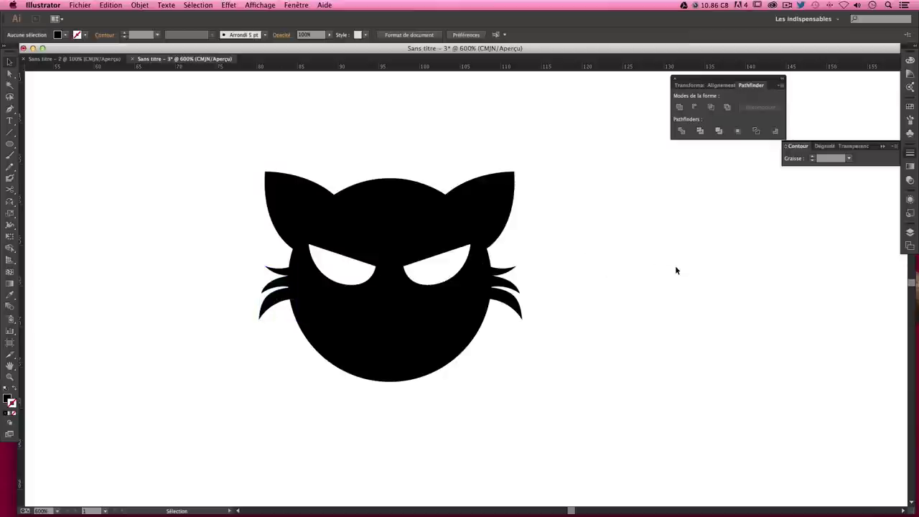
{"action": "key", "text": "a"}
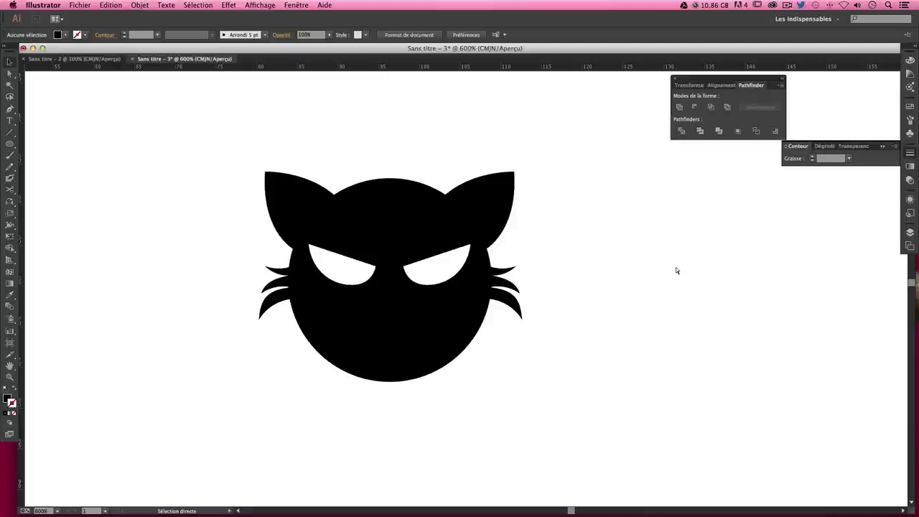
{"action": "key", "text": "ctrl+semicolon"}
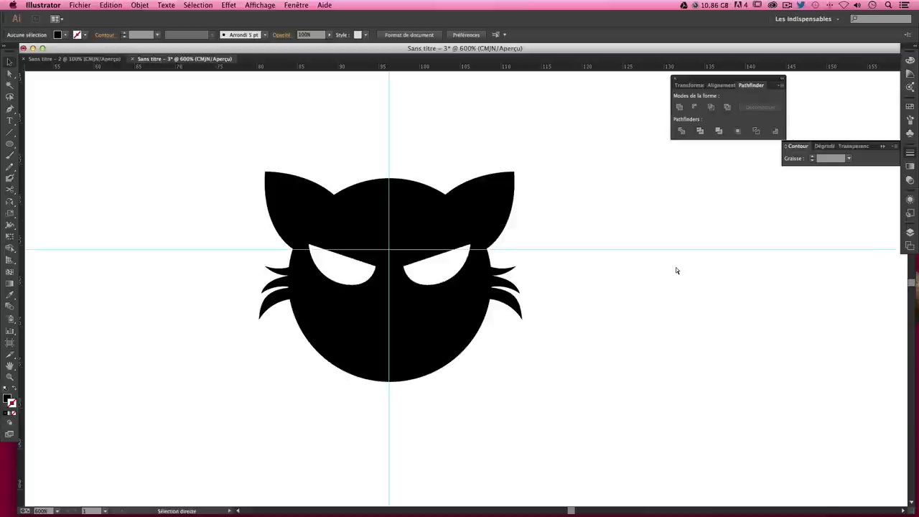
{"action": "key", "text": "h"}
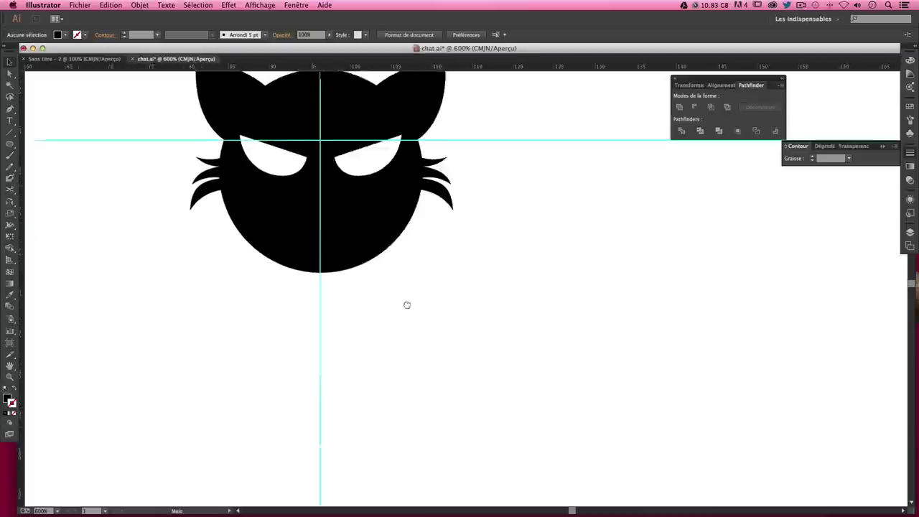
{"action": "key", "text": "ctrl+minus"}
{"action": "mouse_move", "coordinate": [411, 329]}
{"action": "left_mouse_down"}
{"action": "mouse_move", "coordinate": [319, 260]}
{"action": "mouse_move", "coordinate": [316, 246]}
{"action": "left_mouse_up"}
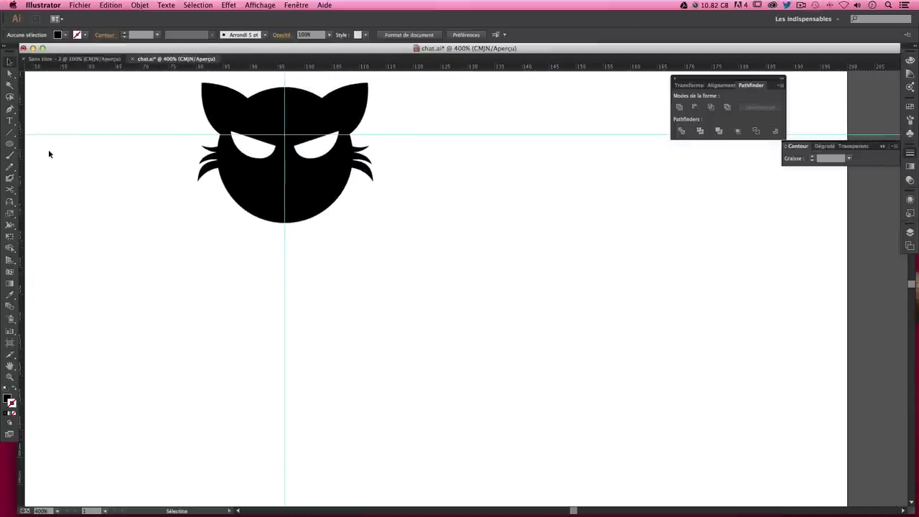
{"action": "left_click", "coordinate": [15, 145]}
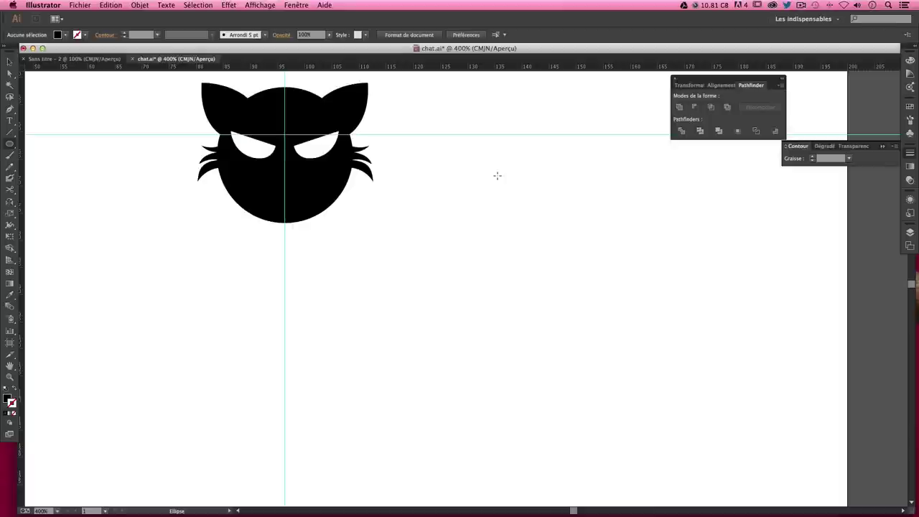
{"action": "left_click_drag", "start_coordinate": [527, 183], "coordinate": [612, 179]}
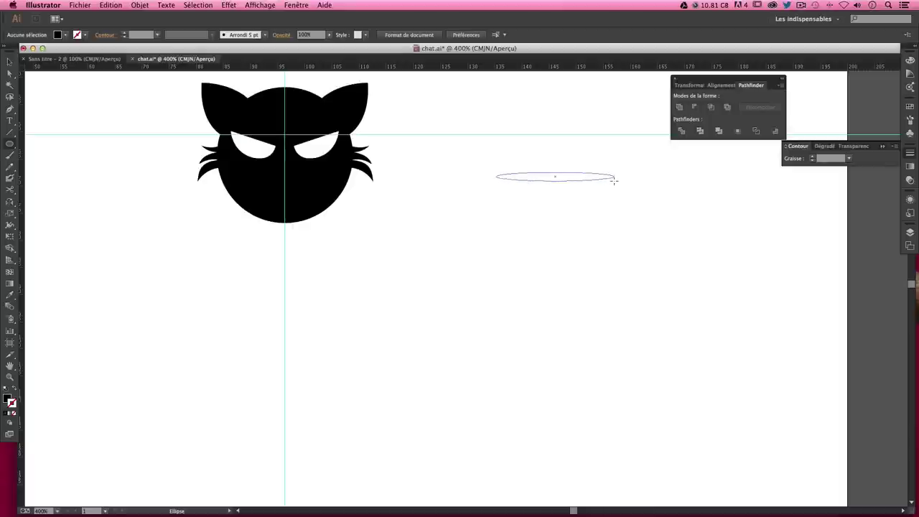
{"action": "left_click_drag", "start_coordinate": [612, 179], "coordinate": [597, 177]}
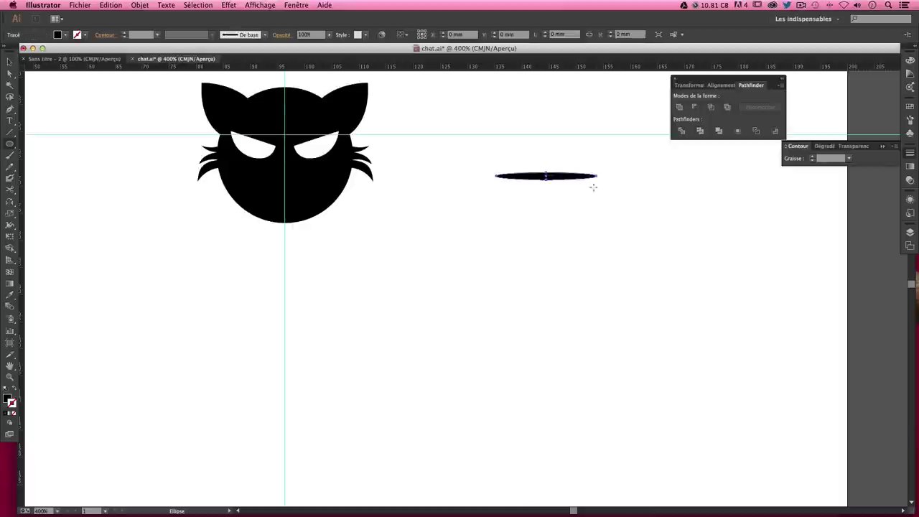
{"action": "key", "text": "shift+x"}
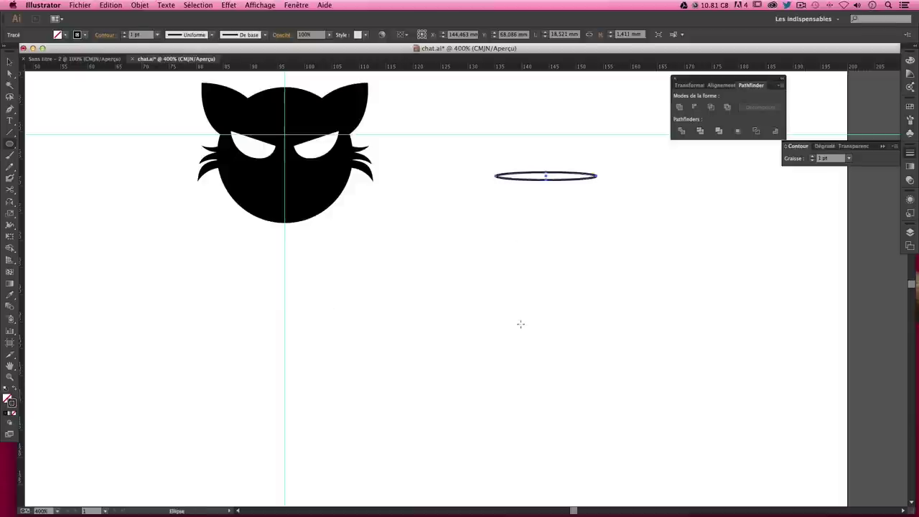
{"action": "left_click_drag", "start_coordinate": [515, 323], "coordinate": [591, 351]}
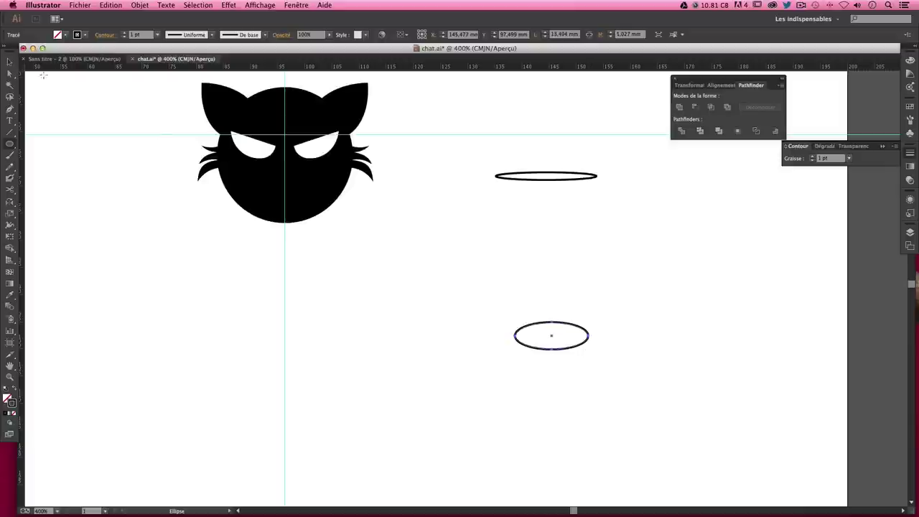
{"action": "key", "text": "v"}
{"action": "left_click_drag", "start_coordinate": [538, 323], "coordinate": [536, 319]}
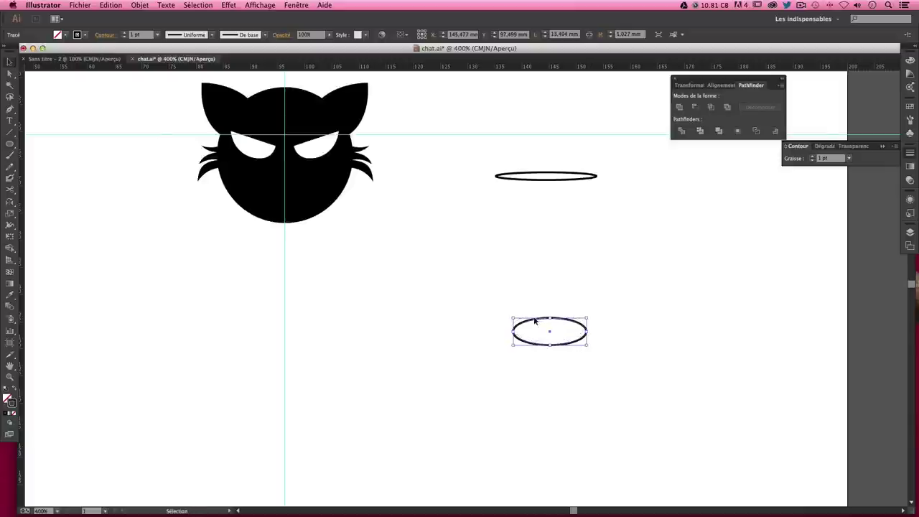
{"action": "left_click", "coordinate": [638, 306]}
{"action": "left_click", "coordinate": [11, 109]}
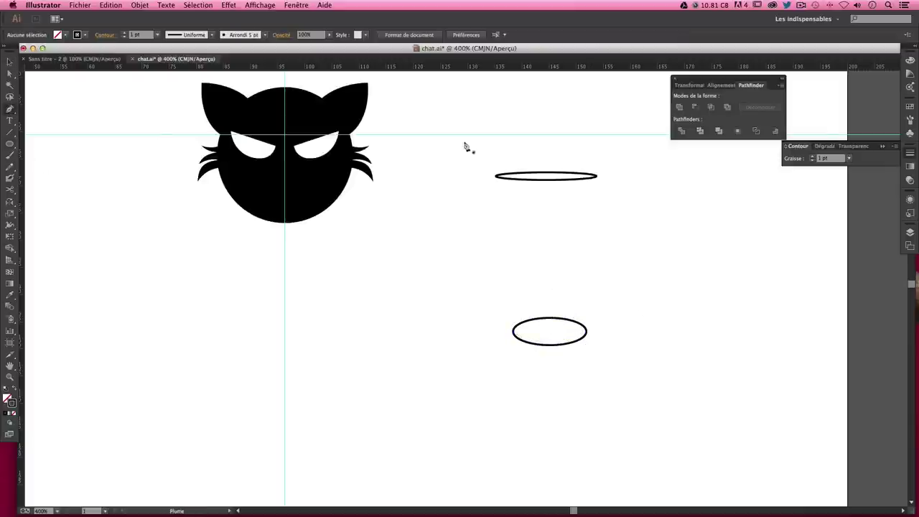
{"action": "left_click", "coordinate": [496, 177]}
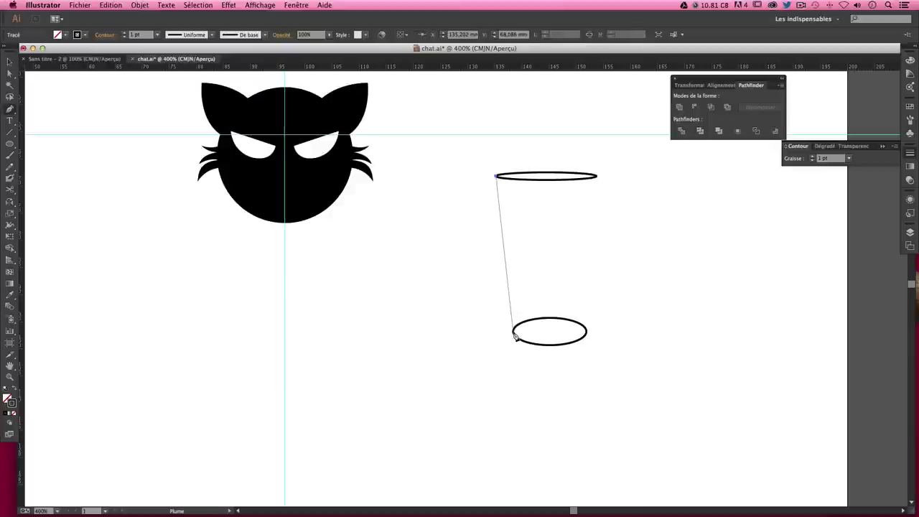
{"action": "left_click", "coordinate": [512, 331]}
{"action": "key", "text": "v"}
{"action": "left_click", "coordinate": [603, 223]}
{"action": "key", "text": "p"}
{"action": "left_click", "coordinate": [597, 177]}
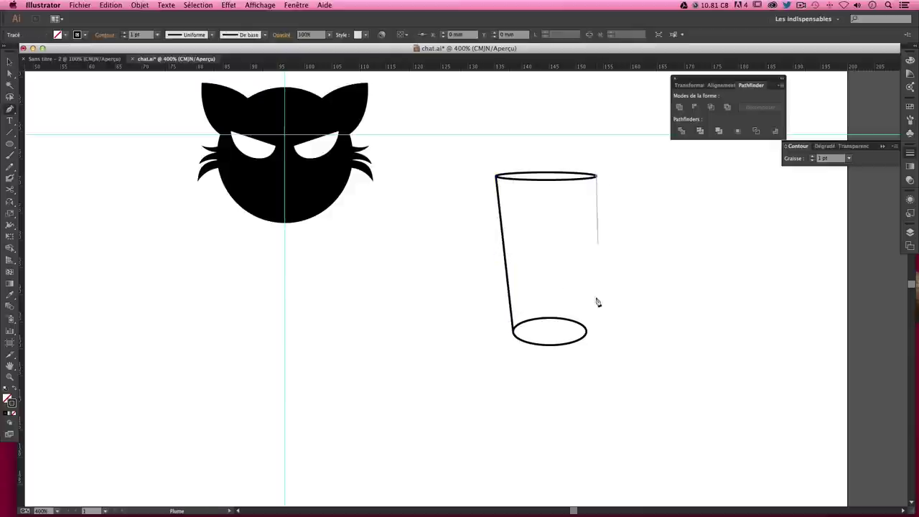
{"action": "left_click", "coordinate": [587, 339]}
{"action": "key", "text": "v"}
{"action": "left_click", "coordinate": [647, 316]}
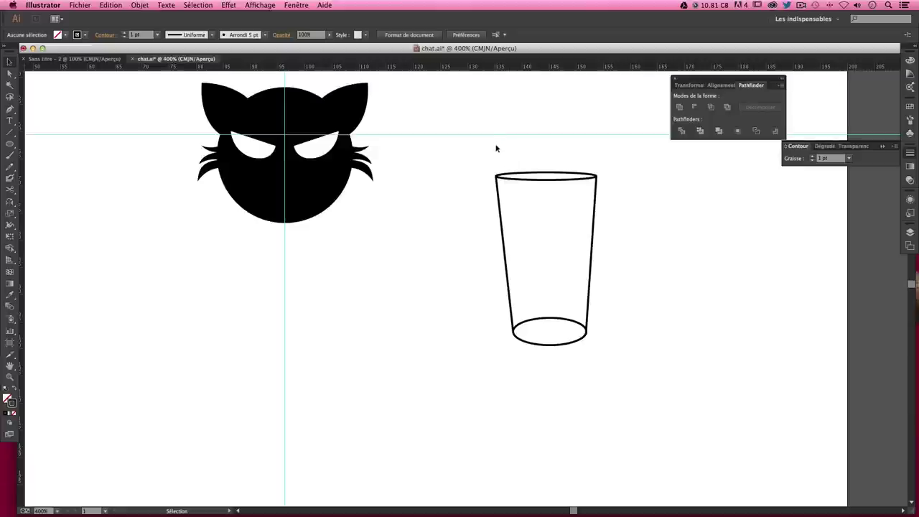
{"action": "left_click_drag", "start_coordinate": [495, 146], "coordinate": [645, 371]}
{"action": "key", "text": "Delete"}
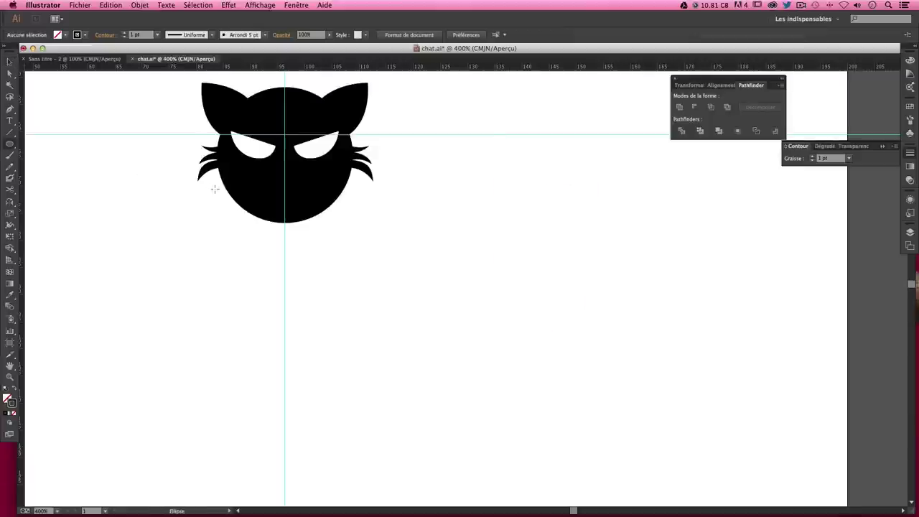
Pan the page and select only the small outlined ellipse under the cat's head
{"action": "mouse_move", "coordinate": [227, 196]}
{"action": "left_mouse_down"}
{"action": "mouse_move", "coordinate": [307, 201]}
{"action": "mouse_move", "coordinate": [286, 211]}
{"action": "mouse_move", "coordinate": [367, 247]}
{"action": "mouse_move", "coordinate": [371, 239]}
{"action": "left_mouse_up"}
{"action": "key", "text": "v"}
{"action": "left_click", "coordinate": [311, 249]}
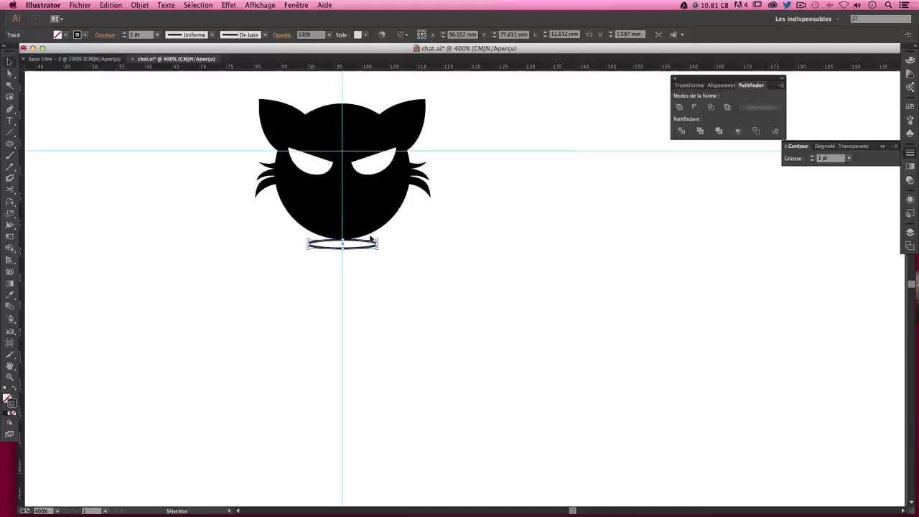
{"action": "left_click", "coordinate": [494, 258]}
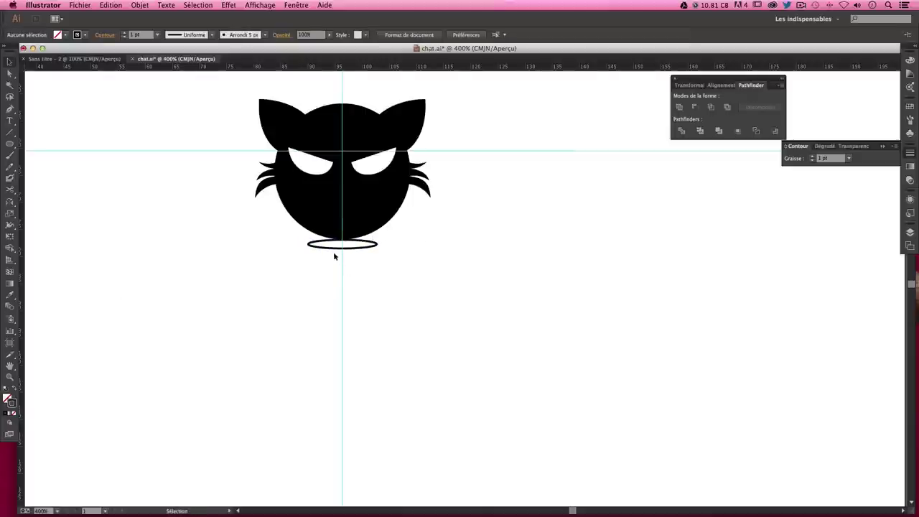
{"action": "mouse_move", "coordinate": [330, 251]}
{"action": "left_mouse_down"}
{"action": "mouse_move", "coordinate": [335, 469]}
{"action": "mouse_move", "coordinate": [340, 290]}
{"action": "left_mouse_up"}
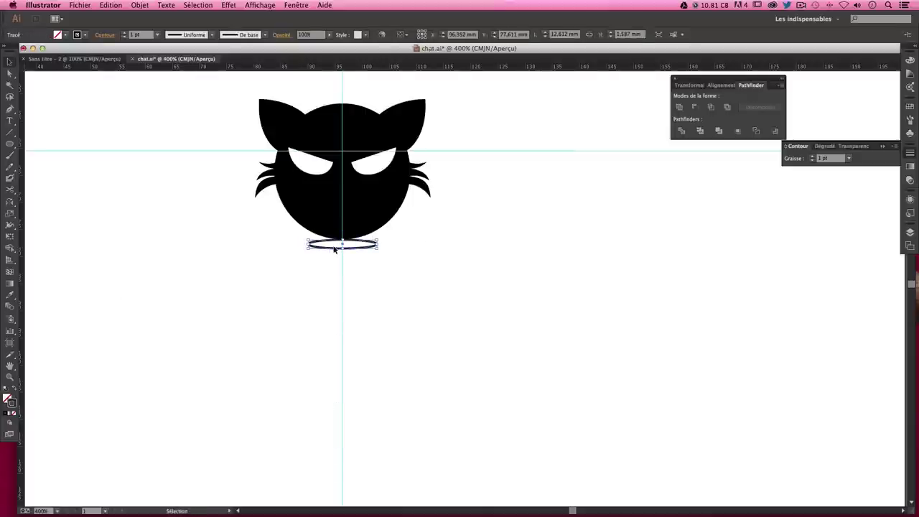
Place a wider copy of the ellipse far below, centred on the vertical guide, then zoom in
{"action": "mouse_move", "coordinate": [334, 249]}
{"action": "left_mouse_down"}
{"action": "mouse_move", "coordinate": [336, 447]}
{"action": "mouse_move", "coordinate": [420, 446]}
{"action": "left_mouse_up"}
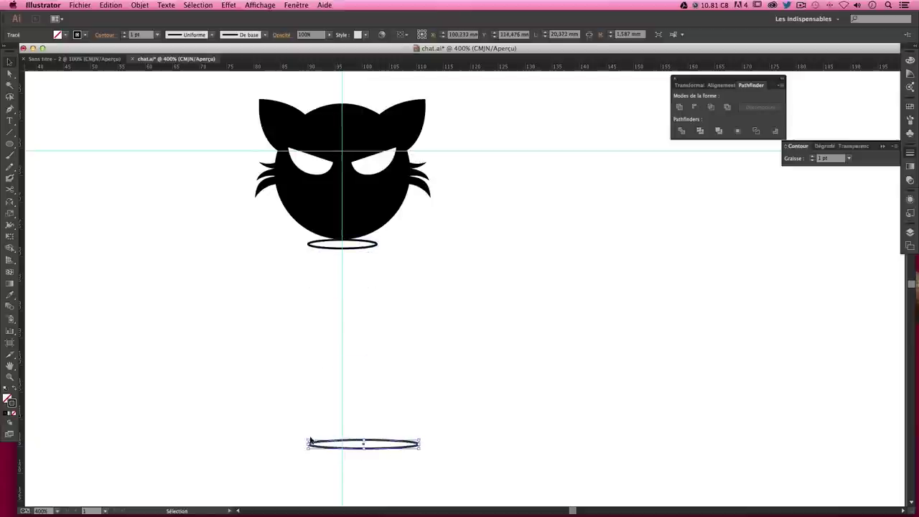
{"action": "mouse_move", "coordinate": [365, 441]}
{"action": "left_mouse_down"}
{"action": "mouse_move", "coordinate": [364, 432]}
{"action": "mouse_move", "coordinate": [342, 441]}
{"action": "left_mouse_up"}
{"action": "left_click", "coordinate": [457, 377]}
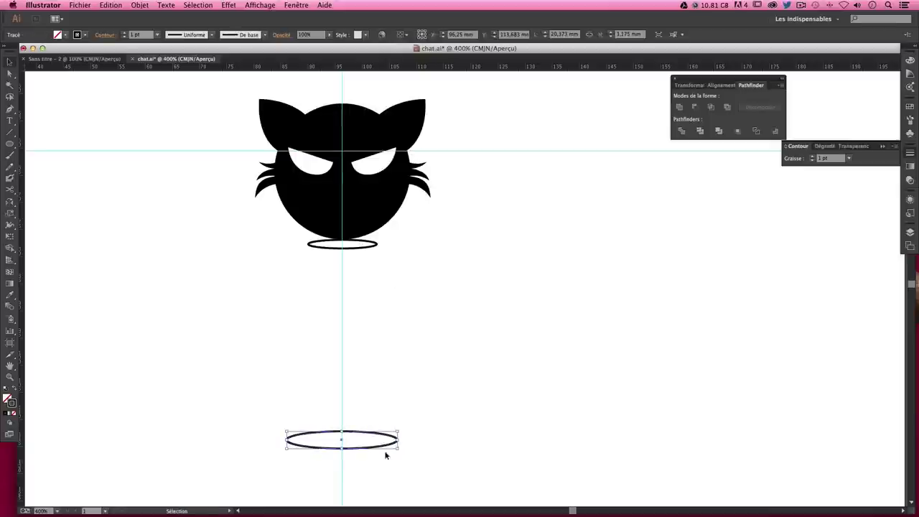
{"action": "left_click", "coordinate": [354, 248]}
{"action": "left_click", "coordinate": [62, 113]}
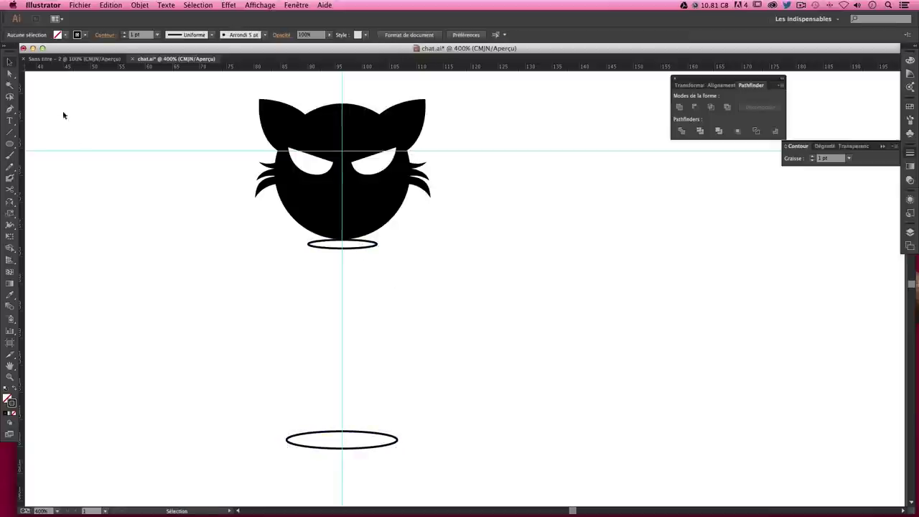
{"action": "left_click", "coordinate": [10, 111]}
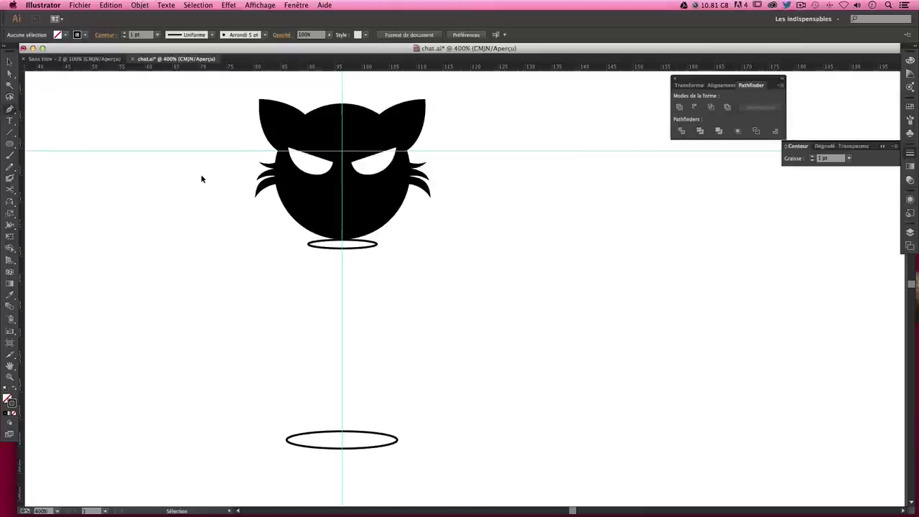
{"action": "key", "text": "ctrl+plus"}
{"action": "scroll", "coordinate": [287, 172], "scroll_direction": "down", "scroll_amount": 3}
{"action": "scroll", "coordinate": [288, 172], "scroll_direction": "left", "scroll_amount": 3}
Start a Pen path at the small ellipse and curve it down the body's left side
{"action": "key", "text": "p"}
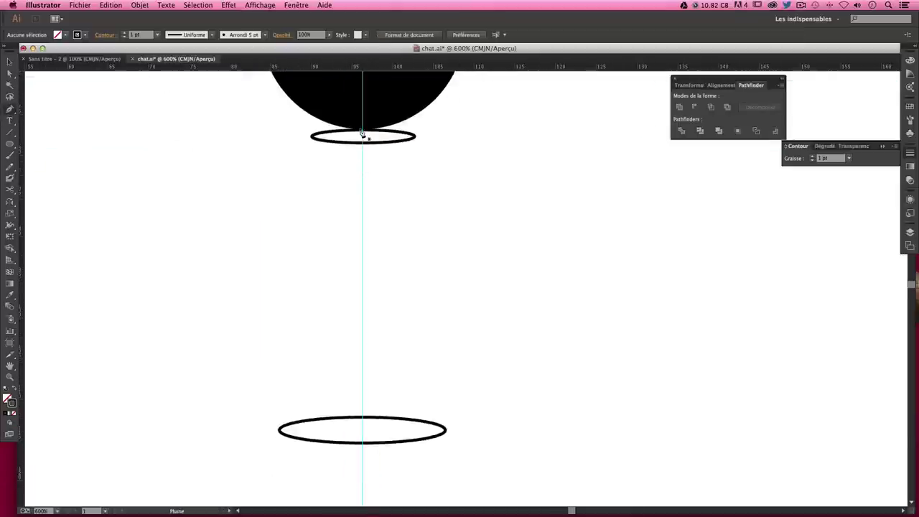
{"action": "left_click", "coordinate": [362, 131]}
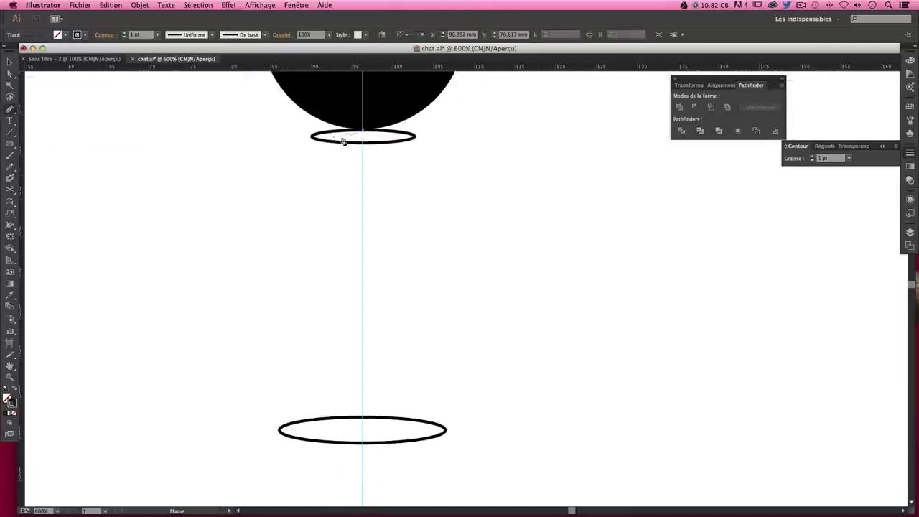
{"action": "left_click_drag", "start_coordinate": [312, 137], "coordinate": [308, 144]}
{"action": "key", "text": "v"}
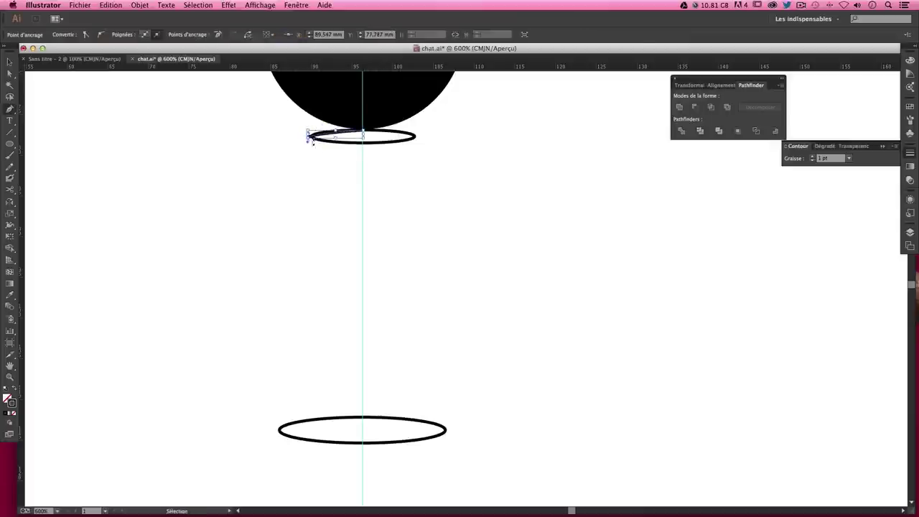
{"action": "key", "text": "p"}
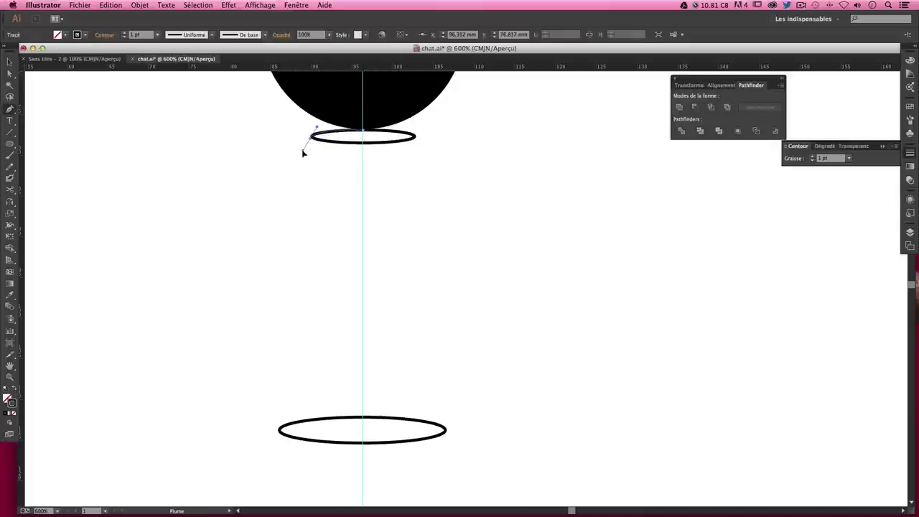
{"action": "left_click", "coordinate": [303, 151]}
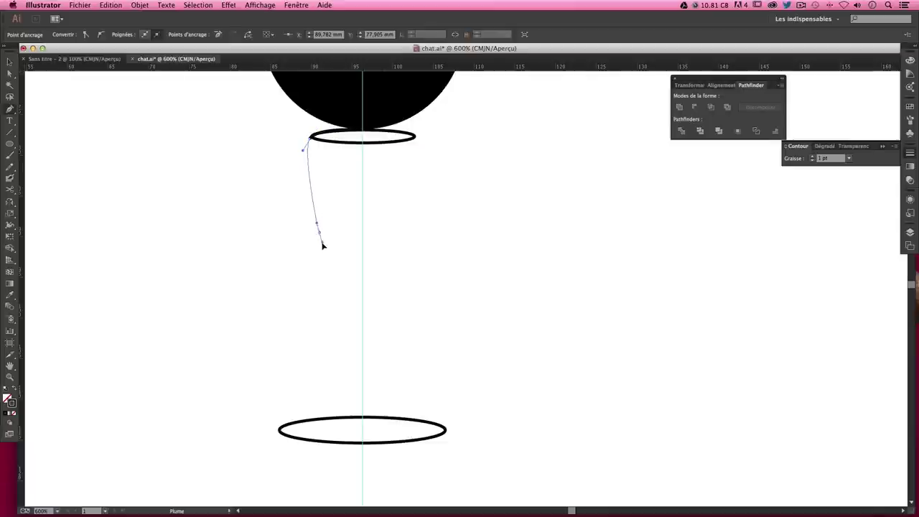
{"action": "left_click_drag", "start_coordinate": [318, 214], "coordinate": [324, 231]}
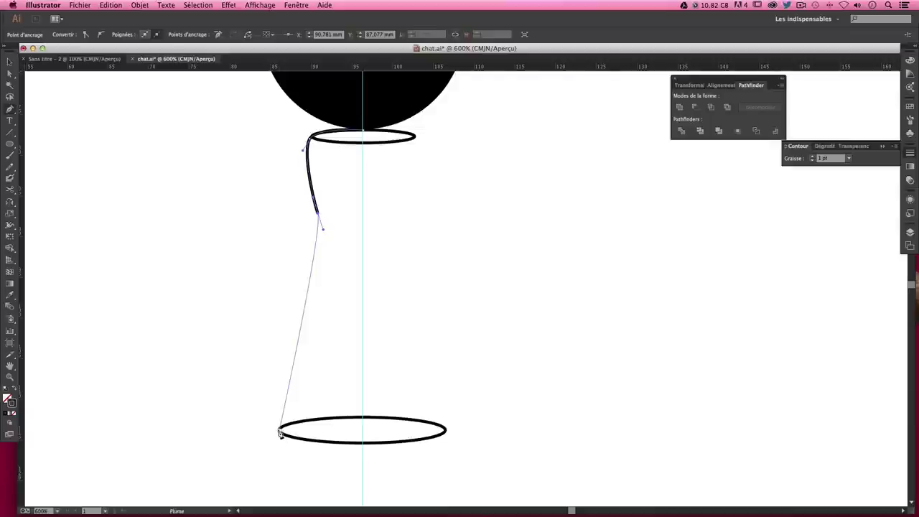
{"action": "left_click_drag", "start_coordinate": [279, 430], "coordinate": [291, 491]}
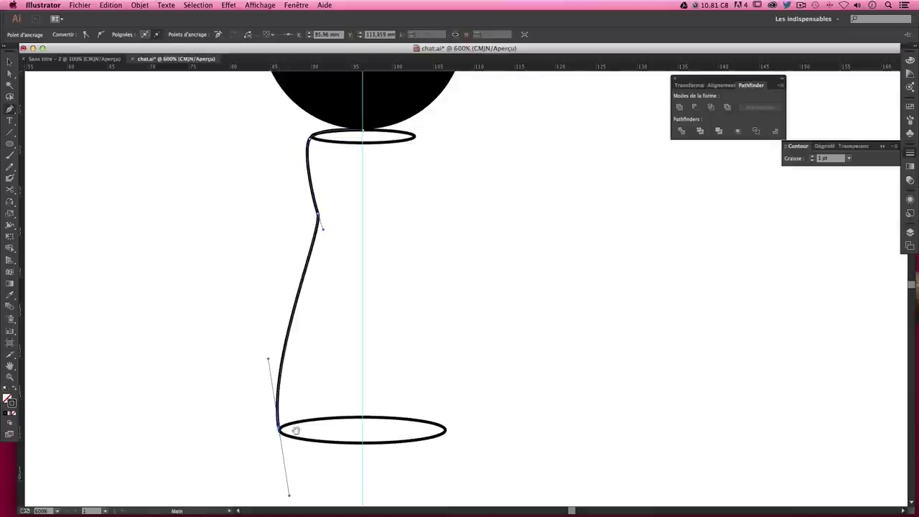
{"action": "left_click_drag", "start_coordinate": [301, 425], "coordinate": [301, 394]}
Redraw the lower side curve and end the outline at the lower ellipse's bottom centre
{"action": "key", "text": "ctrl+z"}
{"action": "key", "text": "ctrl+z"}
{"action": "key", "text": "ctrl+z"}
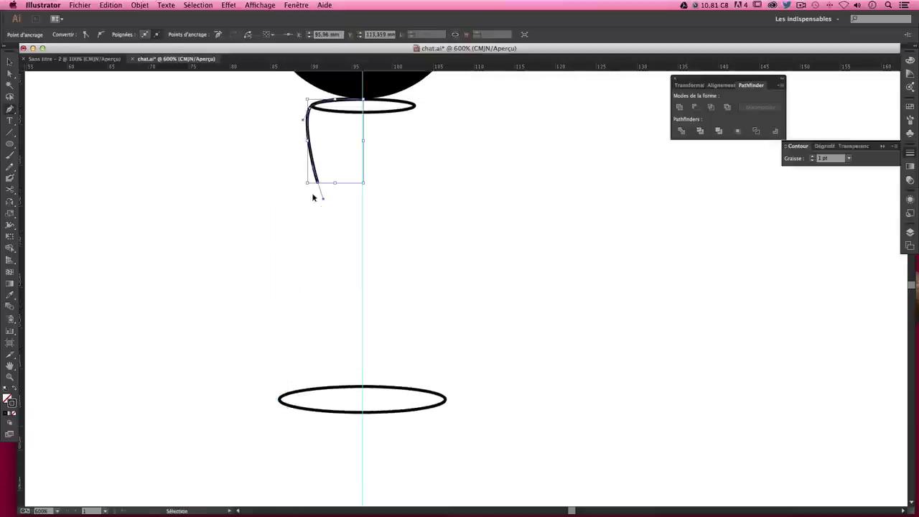
{"action": "key", "text": "ctrl+z"}
{"action": "left_click_drag", "start_coordinate": [316, 201], "coordinate": [313, 223]}
{"action": "key", "text": "ctrl+z"}
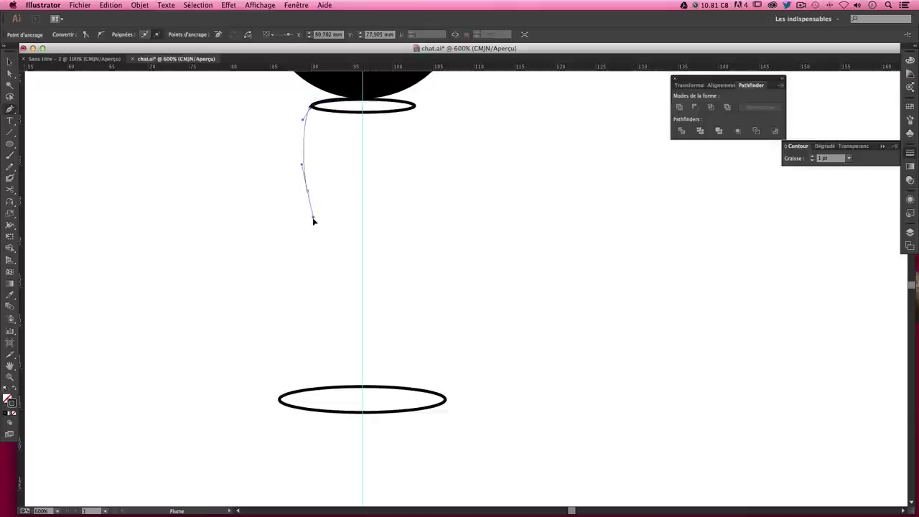
{"action": "left_click_drag", "start_coordinate": [278, 397], "coordinate": [267, 410]}
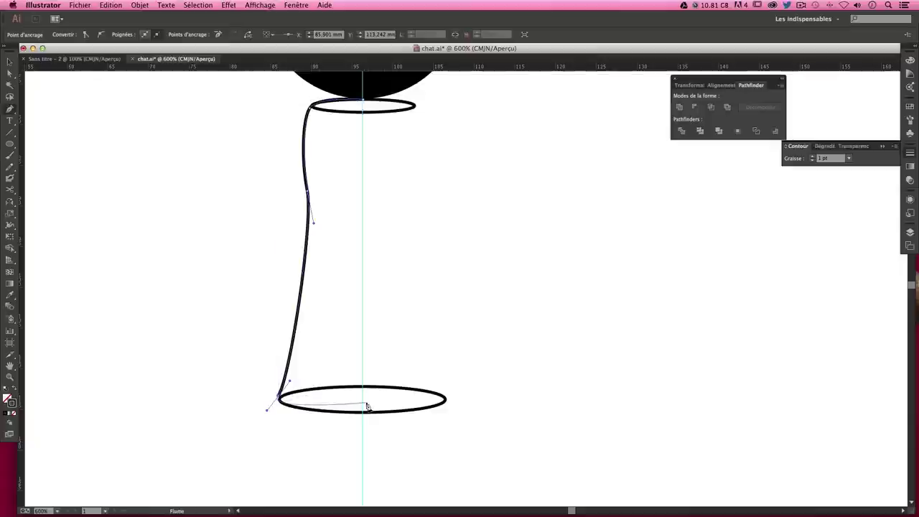
{"action": "key", "text": "super+z"}
{"action": "left_click_drag", "start_coordinate": [279, 398], "coordinate": [249, 465]}
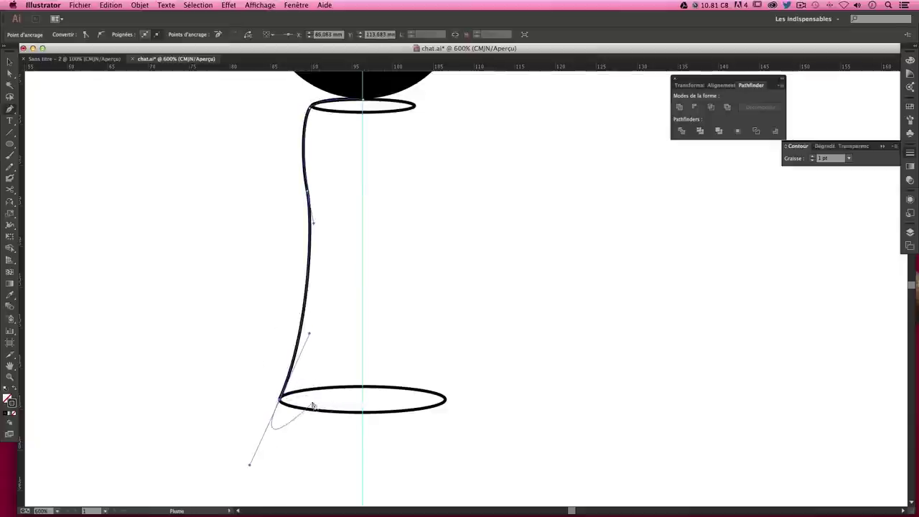
{"action": "key", "text": "v"}
{"action": "key", "text": "p"}
{"action": "left_click", "coordinate": [278, 398]}
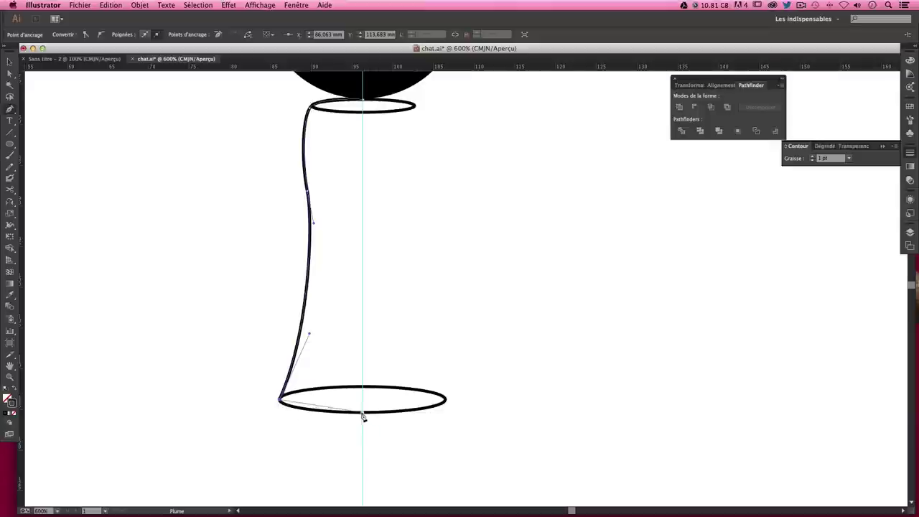
{"action": "mouse_move", "coordinate": [363, 413]}
{"action": "left_mouse_down"}
{"action": "mouse_move", "coordinate": [435, 408]}
{"action": "mouse_move", "coordinate": [421, 409]}
{"action": "left_mouse_up"}
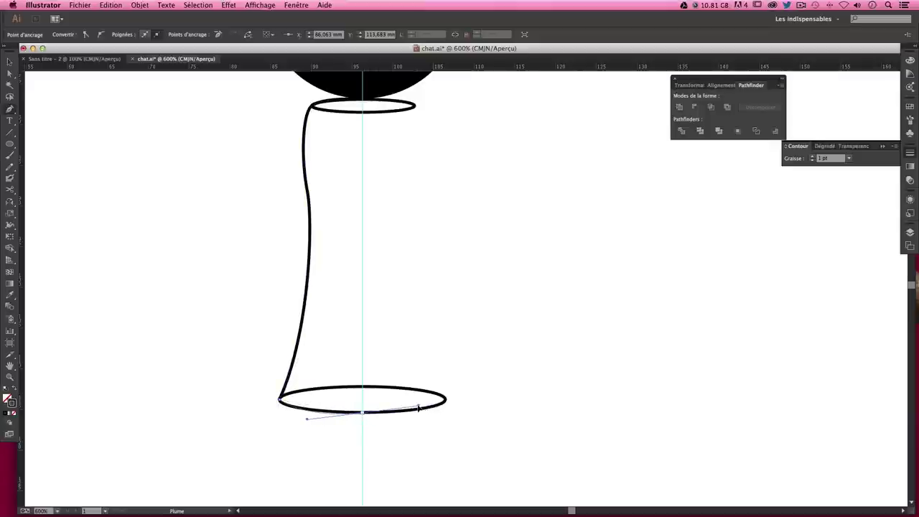
{"action": "left_click", "coordinate": [416, 368], "text": "ctrl"}
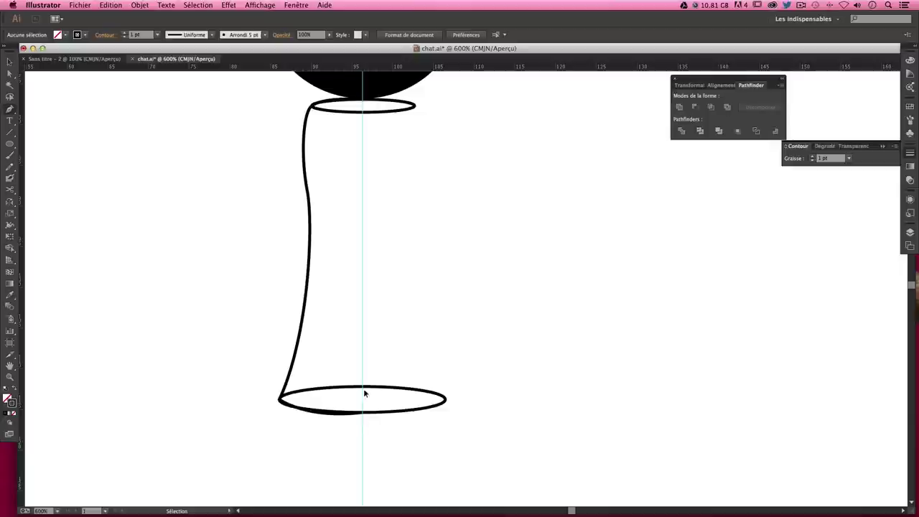
Delete the small ellipse and the lower ellipse, leaving only the body outline
{"action": "left_click", "coordinate": [10, 62]}
{"action": "left_click", "coordinate": [375, 112]}
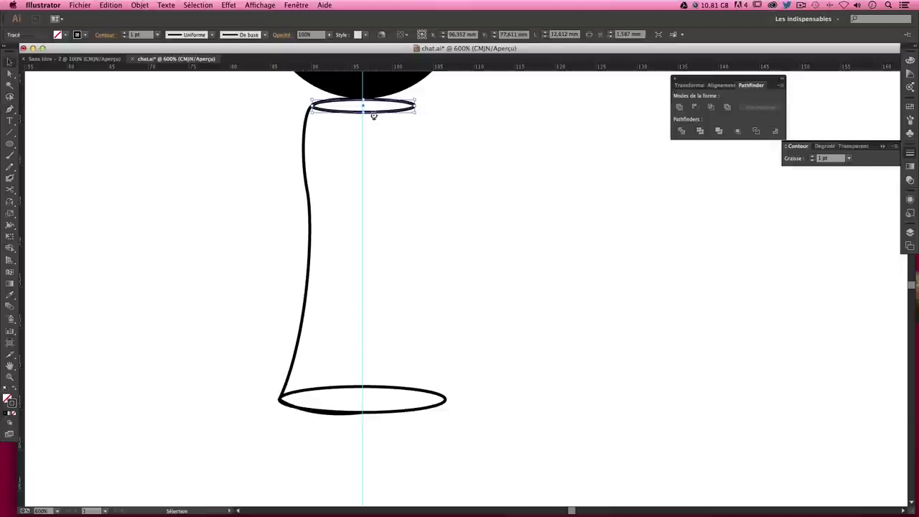
{"action": "key", "text": "Delete"}
{"action": "left_click", "coordinate": [411, 388]}
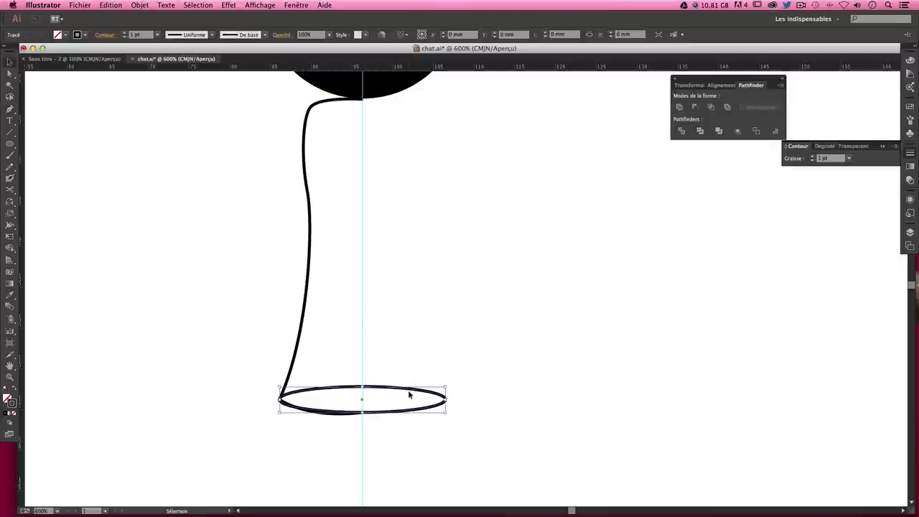
{"action": "key", "text": "Delete"}
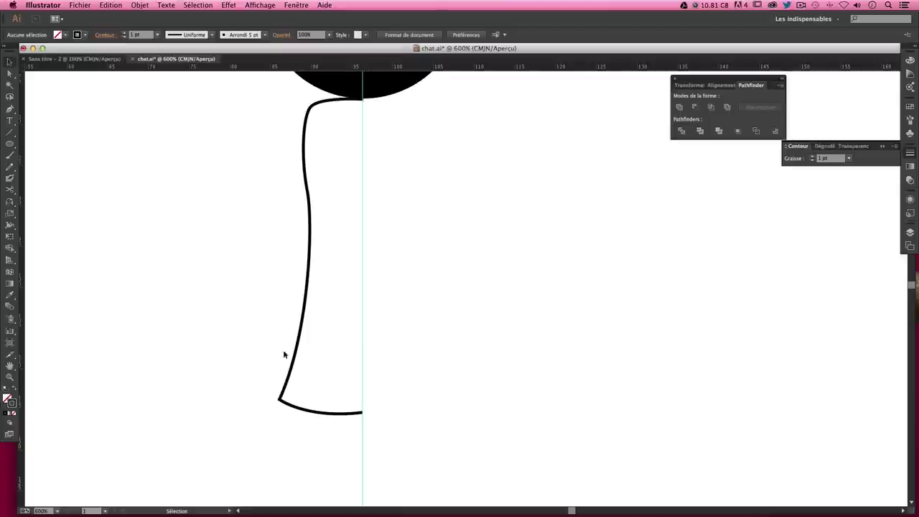
{"action": "scroll", "coordinate": [474, 244], "scroll_direction": "up", "scroll_amount": 3}
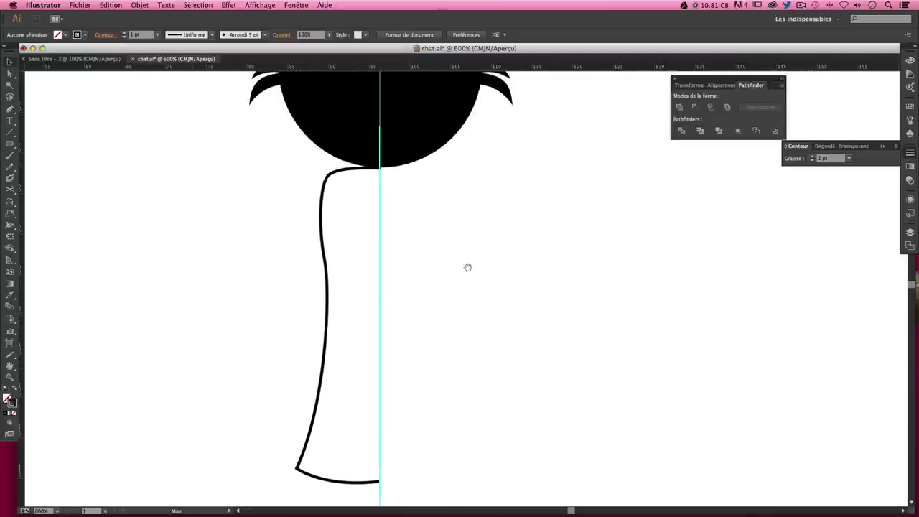
{"action": "scroll", "coordinate": [380, 191], "scroll_direction": "up", "scroll_amount": 3}
{"action": "scroll", "coordinate": [327, 236], "scroll_direction": "down", "scroll_amount": 2}
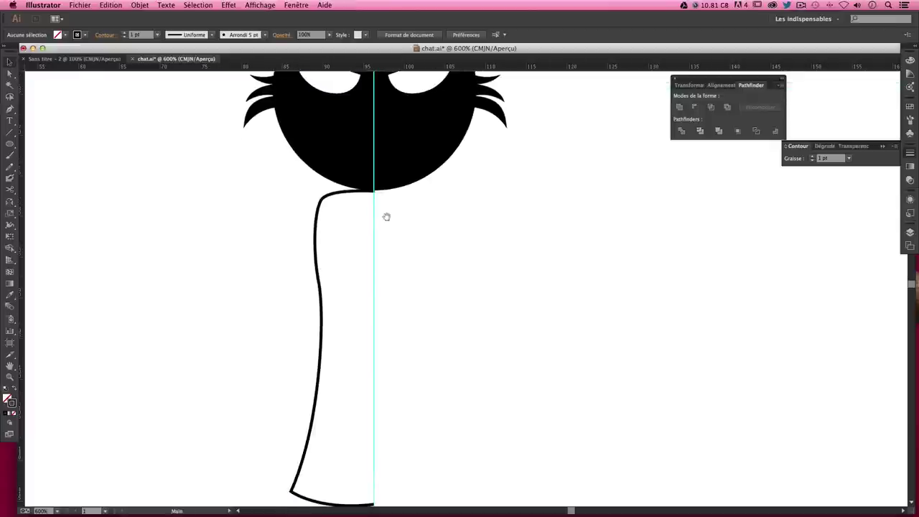
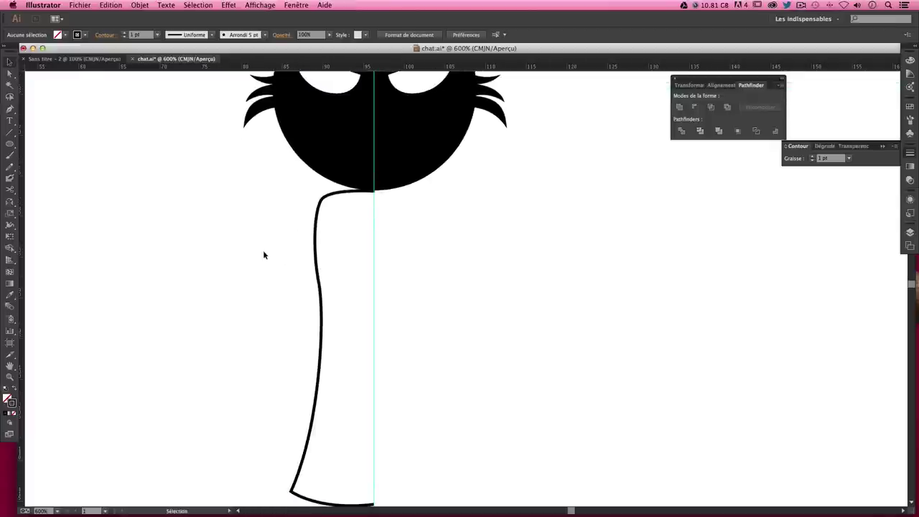
Move the body half beside the cat's head
{"action": "key", "text": "ctrl+minus"}
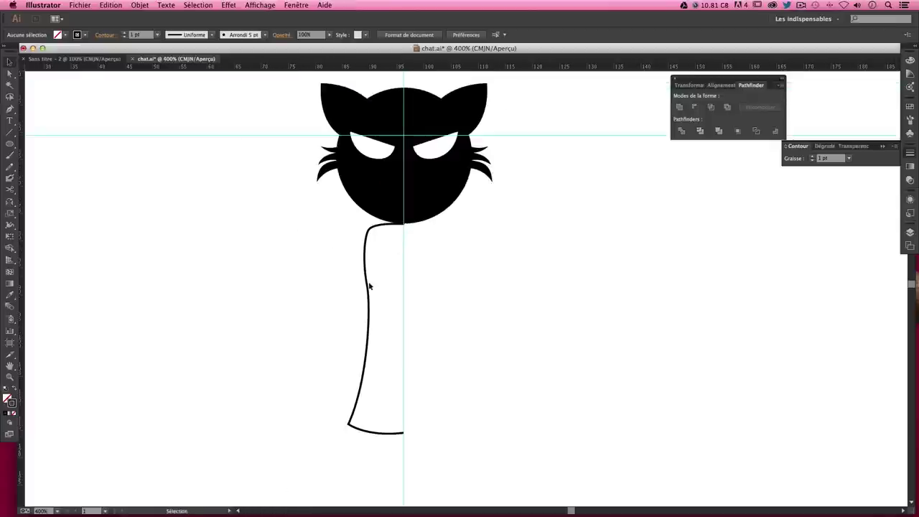
{"action": "left_click", "coordinate": [369, 297]}
{"action": "left_click", "coordinate": [504, 290]}
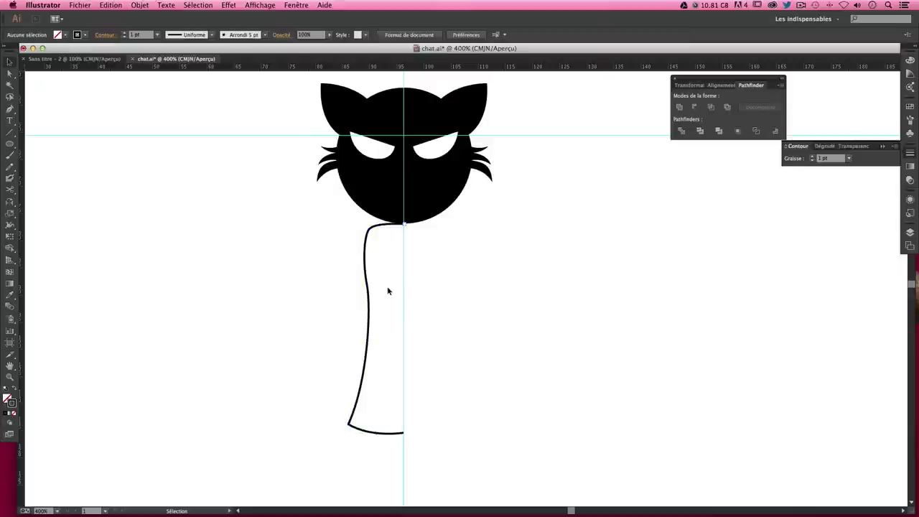
{"action": "left_click_drag", "start_coordinate": [368, 295], "coordinate": [493, 287]}
{"action": "scroll", "coordinate": [606, 261], "scroll_direction": "right", "scroll_amount": 3}
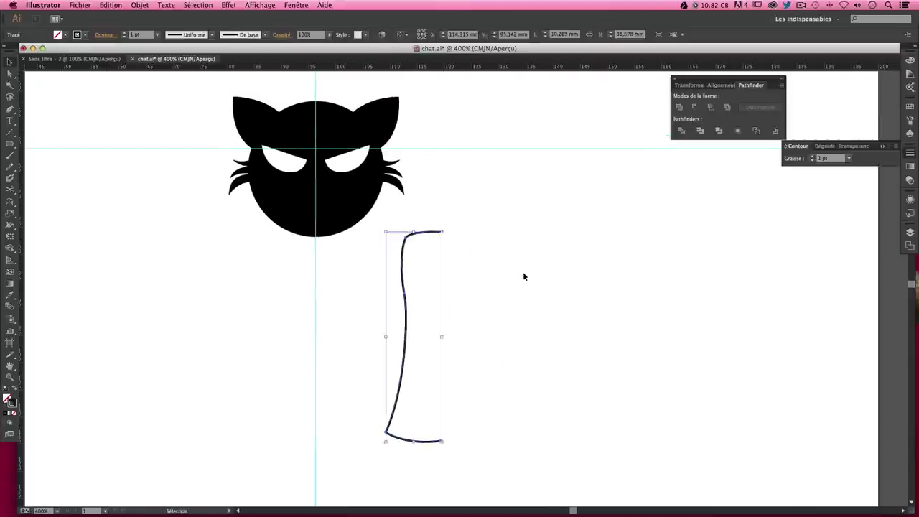
{"action": "left_click", "coordinate": [523, 273]}
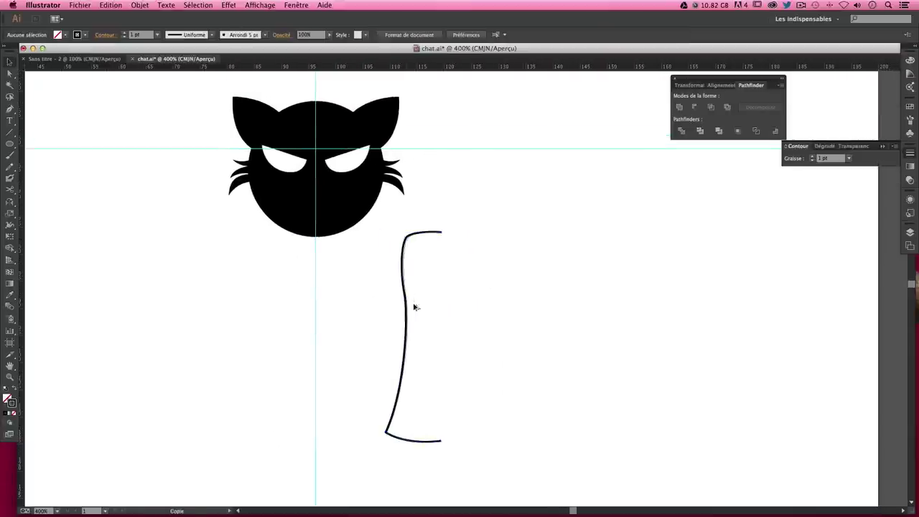
Duplicate the body half, reflect the copy horizontally, and nudge it flush against the original
{"action": "left_click_drag", "start_coordinate": [407, 305], "coordinate": [476, 306]}
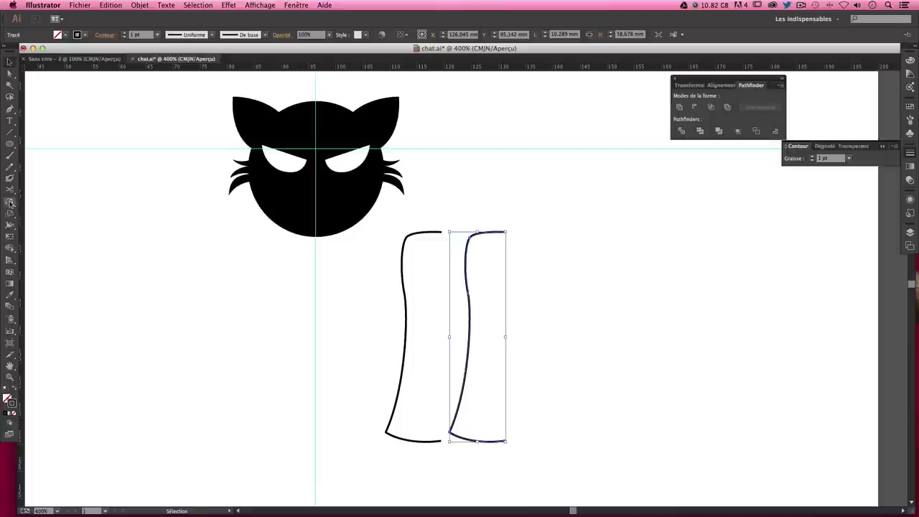
{"action": "left_click", "coordinate": [10, 202]}
{"action": "left_click_drag", "start_coordinate": [481, 276], "coordinate": [441, 277]}
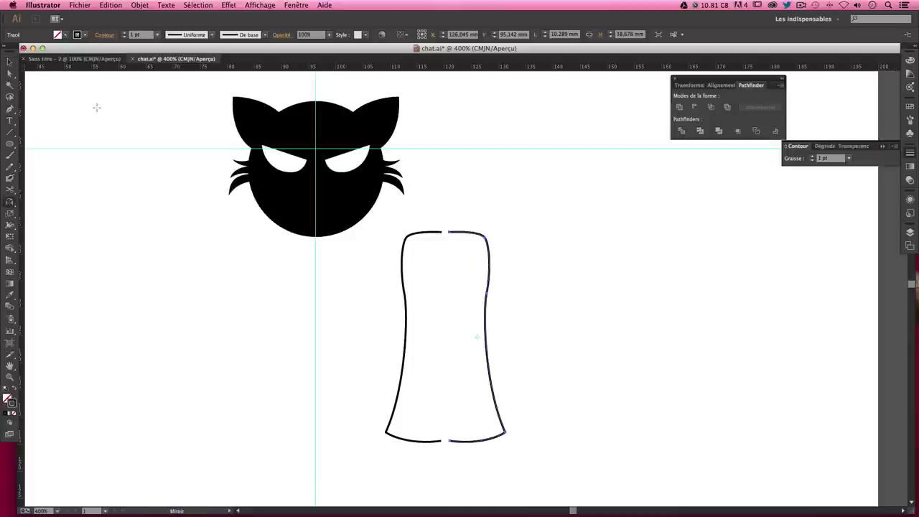
{"action": "key", "text": "v"}
{"action": "left_click", "coordinate": [575, 202]}
{"action": "left_click", "coordinate": [461, 261]}
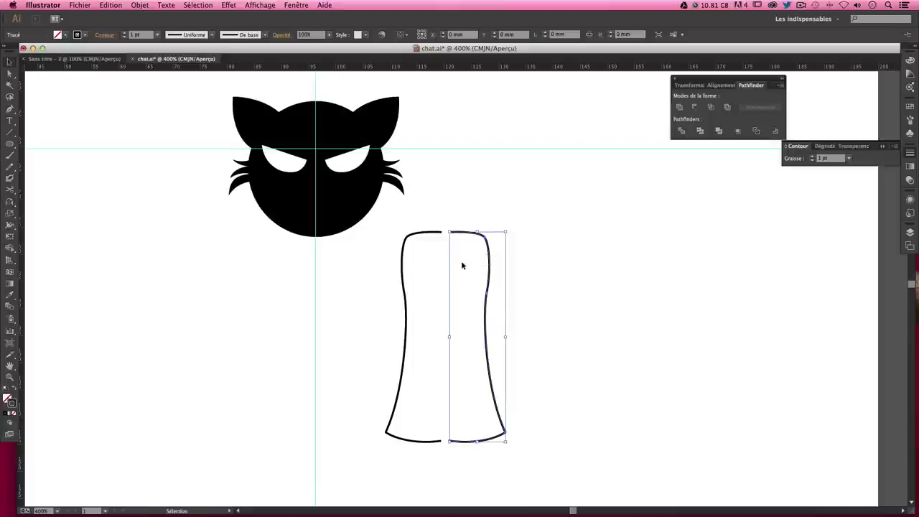
{"action": "key", "text": "Left"}
{"action": "key", "text": "Left"}
{"action": "key", "text": "Left"}
{"action": "key", "text": "Left"}
{"action": "key", "text": "Left"}
{"action": "left_click", "coordinate": [566, 283]}
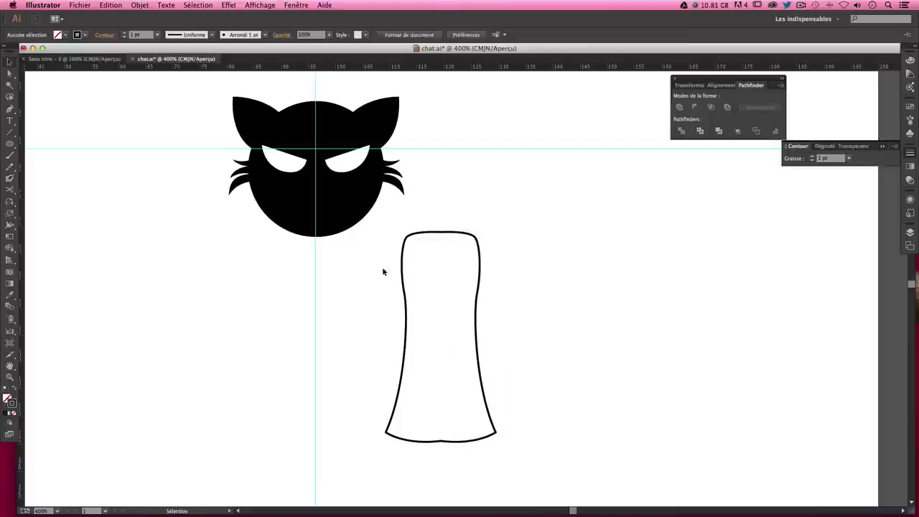
Unite both body halves in Pathfinder and swap to a solid black fill with no stroke
{"action": "left_click", "coordinate": [403, 308]}
{"action": "left_click", "coordinate": [568, 239]}
{"action": "left_click_drag", "start_coordinate": [595, 319], "coordinate": [384, 265]}
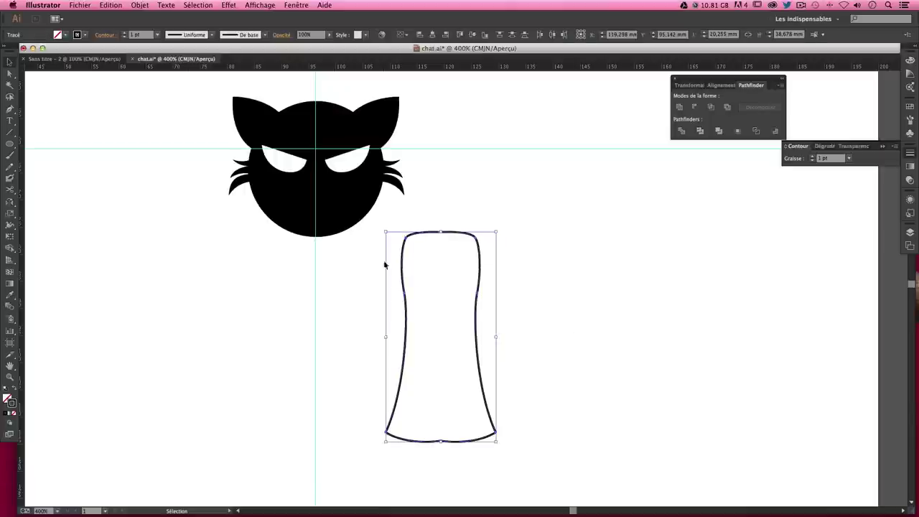
{"action": "left_click", "coordinate": [680, 108]}
{"action": "left_click", "coordinate": [604, 265]}
{"action": "left_click", "coordinate": [459, 335]}
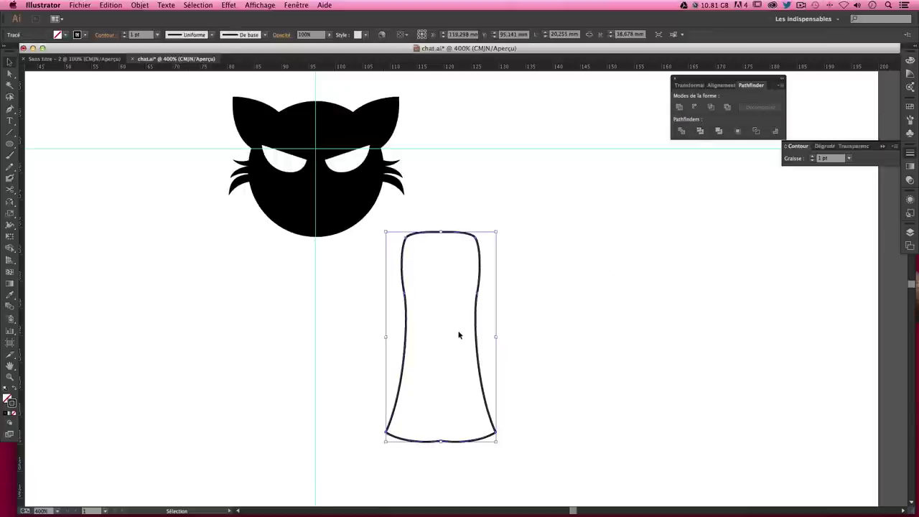
{"action": "left_click", "coordinate": [15, 388]}
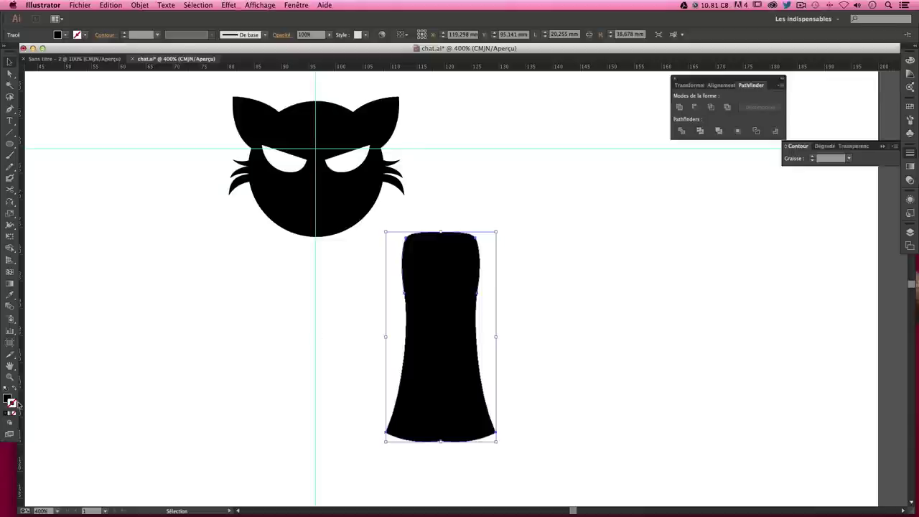
Move the black body under the cat's head and arrow-nudge it onto the guide at the neck
{"action": "left_click", "coordinate": [509, 291]}
{"action": "left_click_drag", "start_coordinate": [460, 263], "coordinate": [333, 263]}
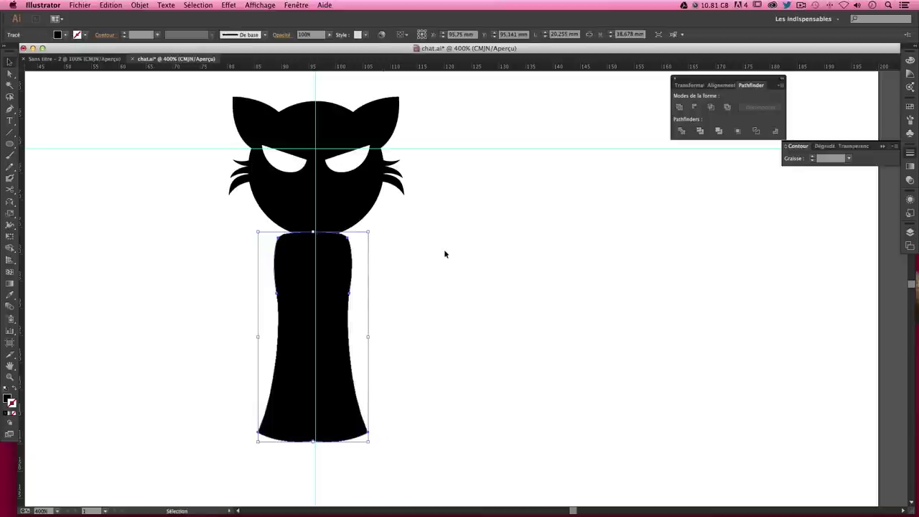
{"action": "key", "text": "Right"}
{"action": "key", "text": "Right"}
{"action": "key", "text": "Right"}
{"action": "key", "text": "Left"}
{"action": "key", "text": "Left"}
{"action": "key", "text": "Down"}
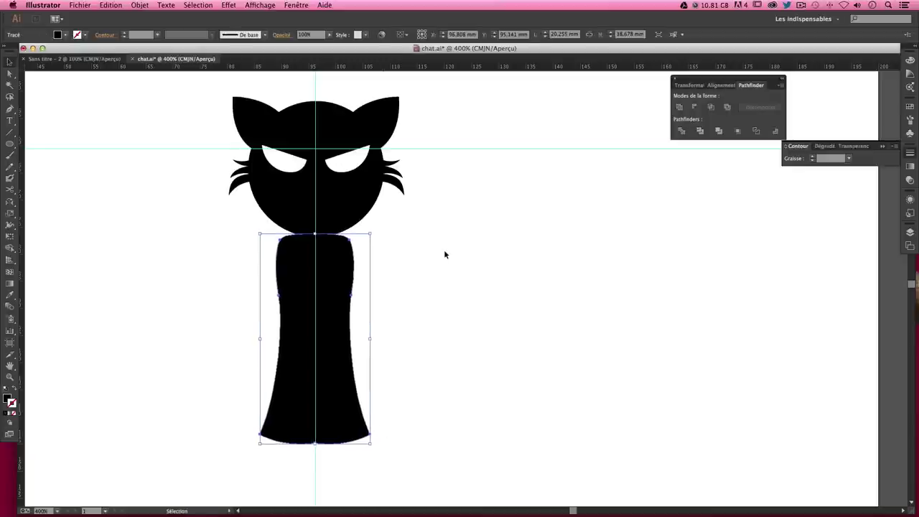
{"action": "key", "text": "Down"}
{"action": "key", "text": "Right"}
{"action": "key", "text": "Down"}
{"action": "key", "text": "Left"}
{"action": "left_click", "coordinate": [444, 255]}
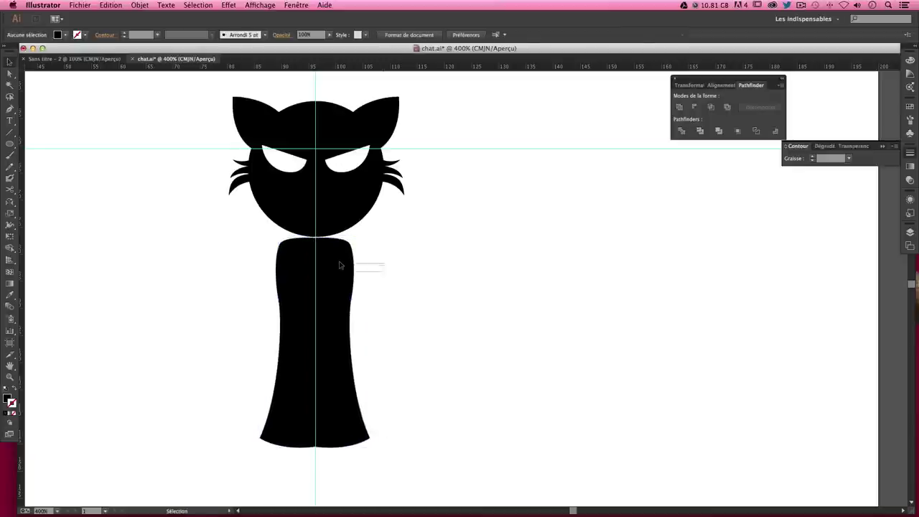
{"action": "left_click", "coordinate": [338, 263]}
{"action": "key", "text": "Up"}
{"action": "key", "text": "Up"}
{"action": "key", "text": "Right"}
{"action": "left_click", "coordinate": [426, 262]}
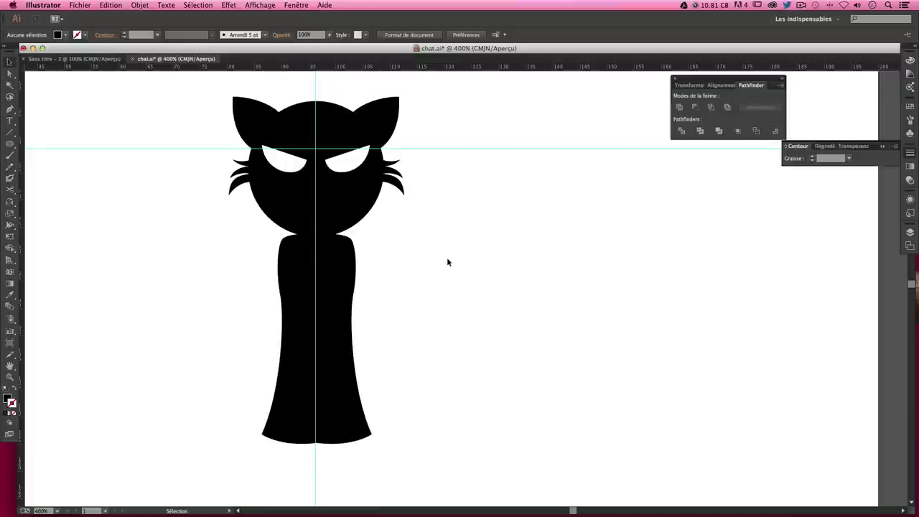
Widen the body from its left side handle and nudge it back to centre
{"action": "scroll", "coordinate": [453, 276], "scroll_direction": "left", "scroll_amount": 3}
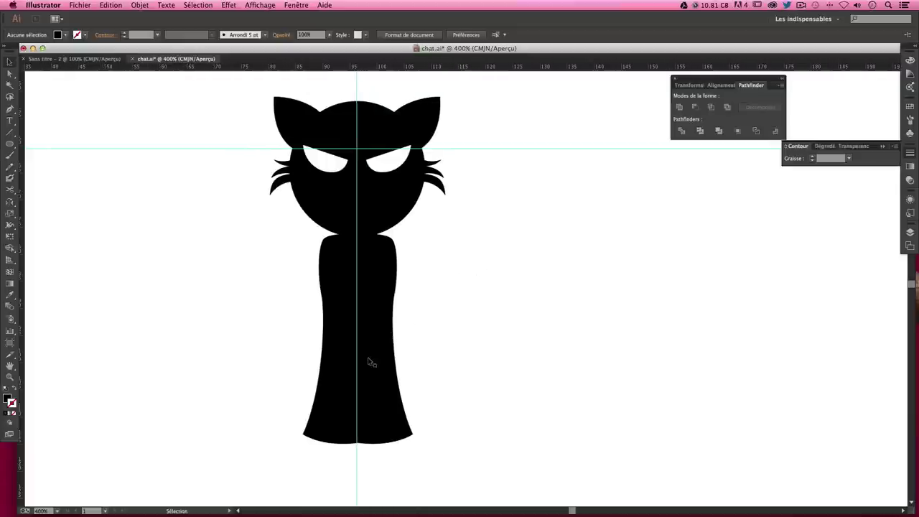
{"action": "left_click", "coordinate": [341, 369]}
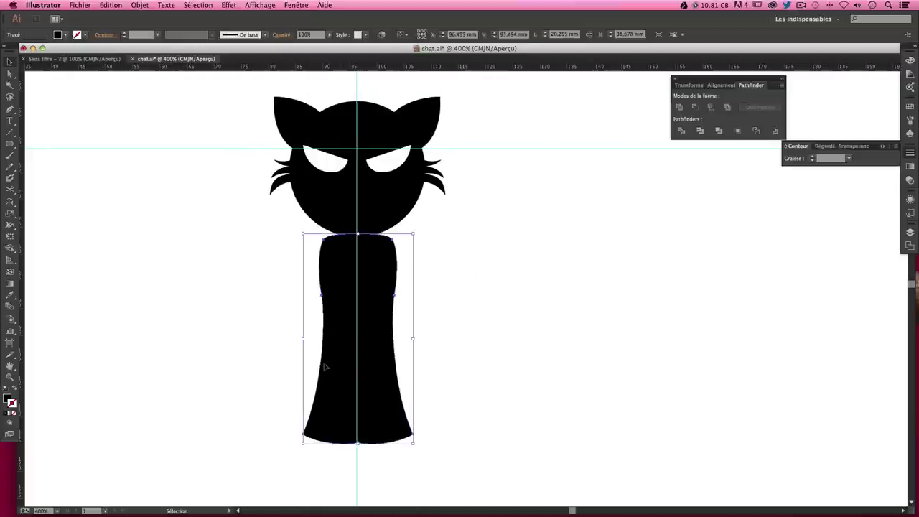
{"action": "left_click_drag", "start_coordinate": [305, 338], "coordinate": [281, 339]}
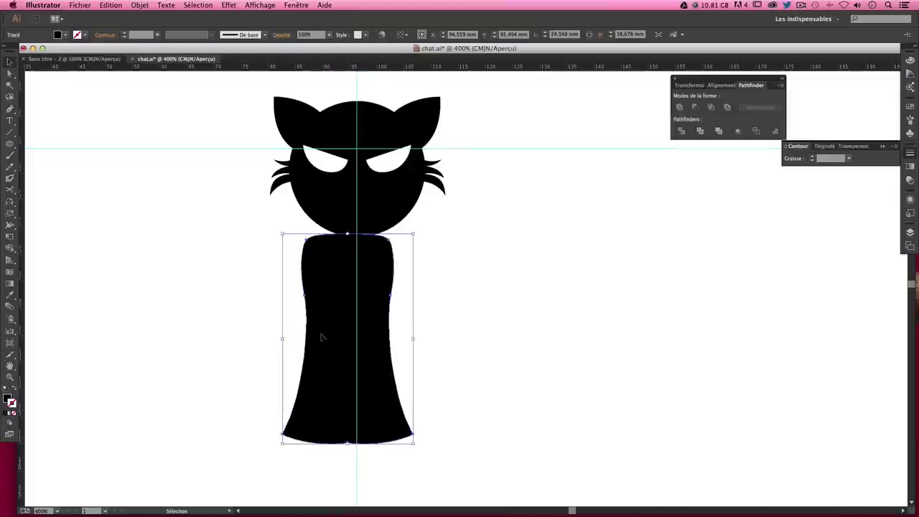
{"action": "key", "text": "Right"}
{"action": "key", "text": "Right"}
{"action": "key", "text": "Right"}
{"action": "key", "text": "Right"}
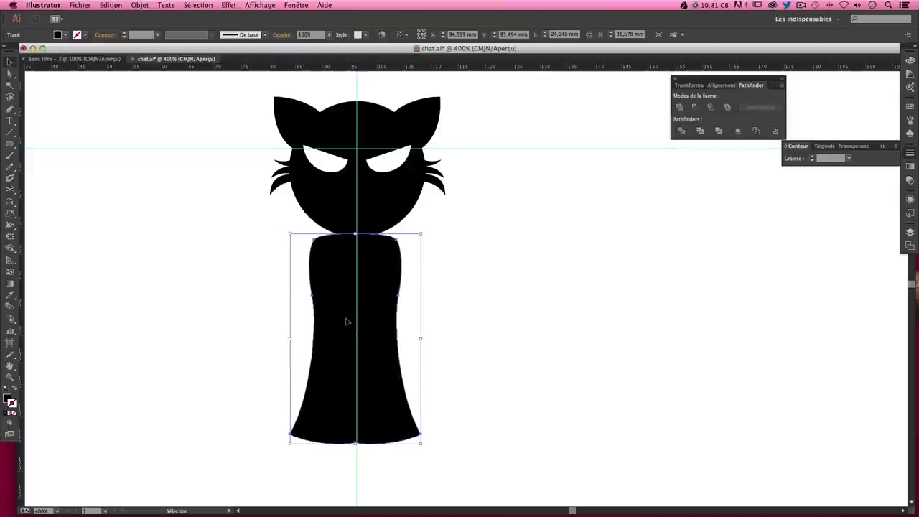
{"action": "key", "text": "Right"}
{"action": "key", "text": "Right"}
{"action": "key", "text": "Left"}
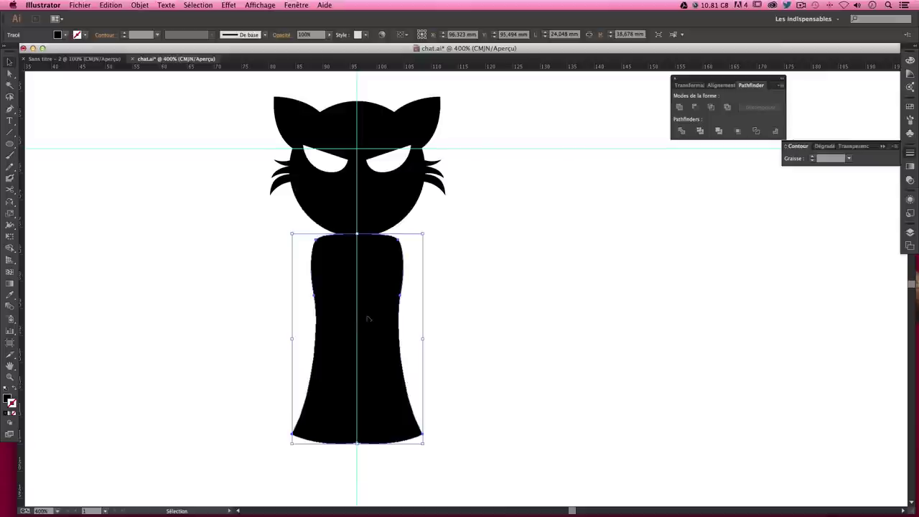
{"action": "left_click", "coordinate": [499, 303]}
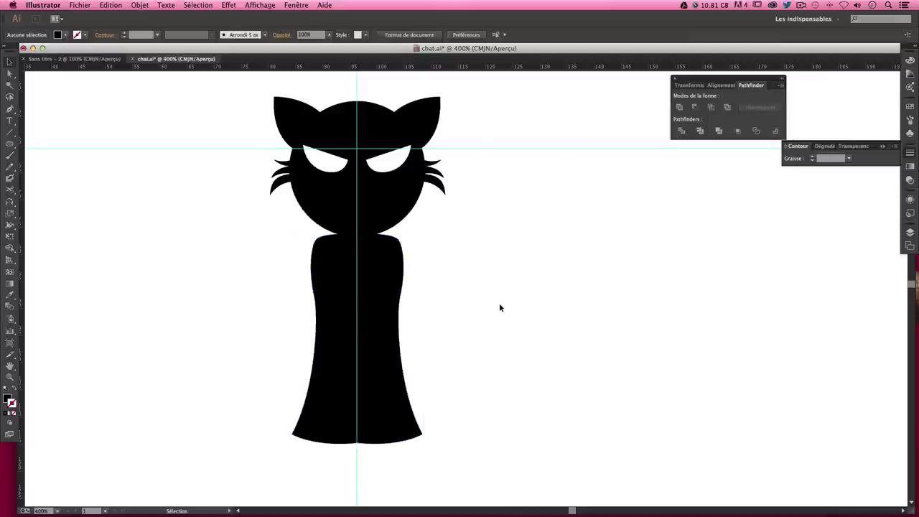
{"action": "left_click", "coordinate": [9, 156]}
Paint a trial stroke from the neck, lower the brush weight, then delete the stroke
{"action": "mouse_move", "coordinate": [346, 230]}
{"action": "left_mouse_down"}
{"action": "mouse_move", "coordinate": [282, 271]}
{"action": "mouse_move", "coordinate": [316, 259]}
{"action": "mouse_move", "coordinate": [289, 285]}
{"action": "mouse_move", "coordinate": [311, 289]}
{"action": "mouse_move", "coordinate": [308, 304]}
{"action": "mouse_move", "coordinate": [338, 279]}
{"action": "mouse_move", "coordinate": [350, 228]}
{"action": "left_mouse_up"}
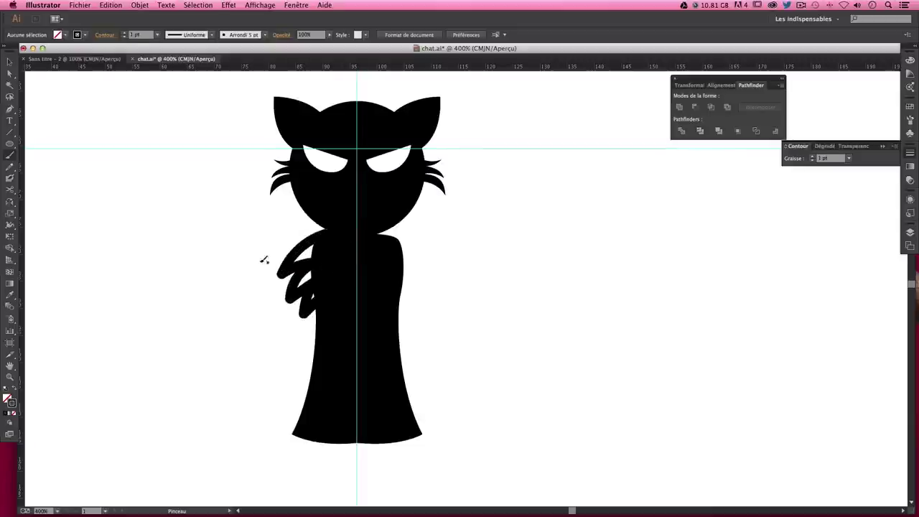
{"action": "key", "text": "v"}
{"action": "key", "text": "b"}
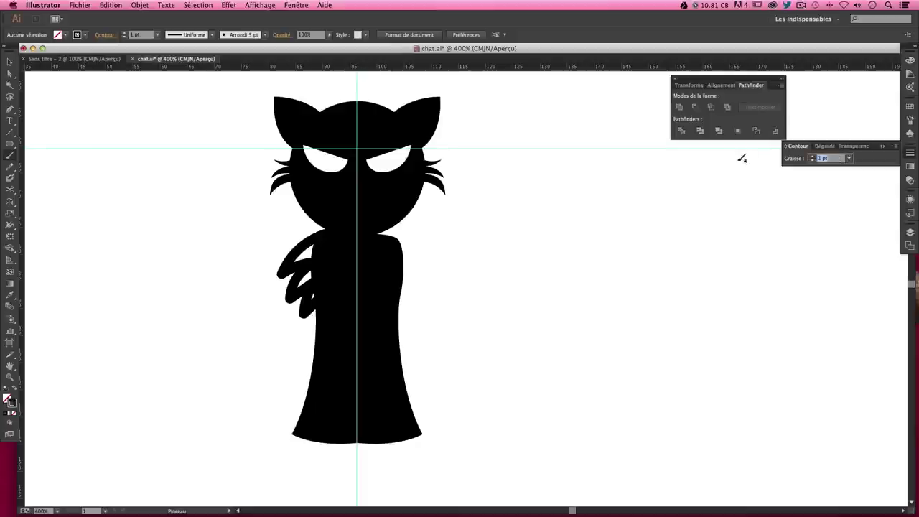
{"action": "type", "text": "0,1"}
{"action": "type", "text": "5"}
{"action": "key", "text": "Return"}
{"action": "left_click_drag", "start_coordinate": [177, 209], "coordinate": [281, 342]}
{"action": "key", "text": "super+shift+a"}
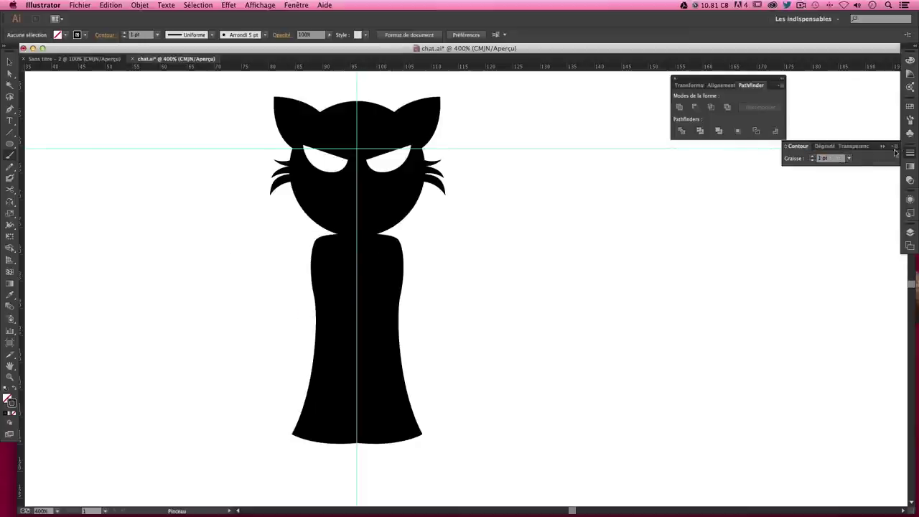
Set the Paintbrush stroke weight to 0,3 pt after undoing an oversized test stroke
{"action": "left_click", "coordinate": [849, 158]}
{"action": "type", "text": "0,"}
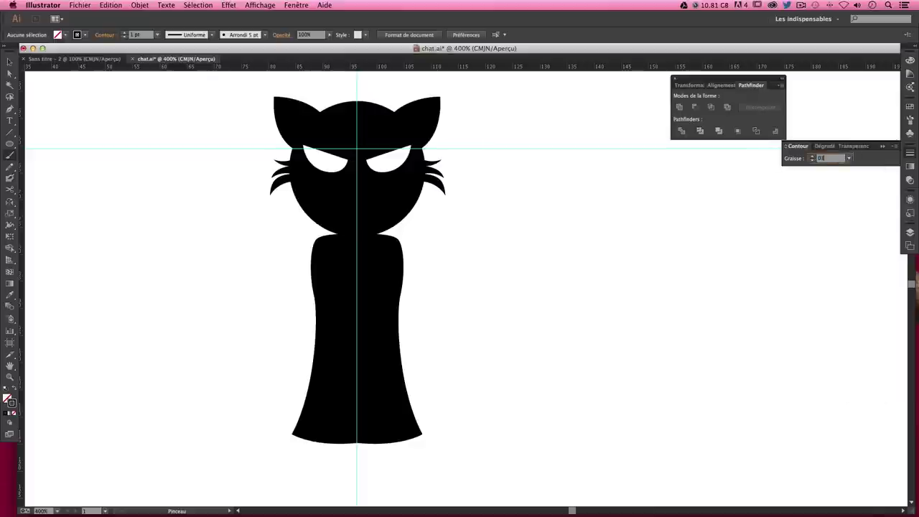
{"action": "key", "text": "Return"}
{"action": "left_click_drag", "start_coordinate": [348, 231], "coordinate": [311, 236]}
{"action": "key", "text": "super+z"}
{"action": "type", "text": "0,3"}
{"action": "key", "text": "Return"}
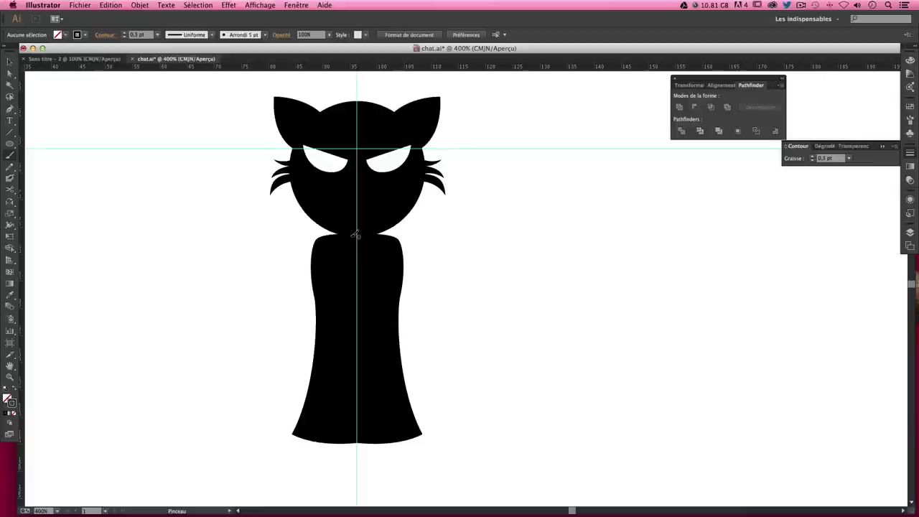
Paint two fur strokes curling from the neck and turn them solid black
{"action": "mouse_move", "coordinate": [352, 227]}
{"action": "left_mouse_down"}
{"action": "mouse_move", "coordinate": [287, 262]}
{"action": "mouse_move", "coordinate": [315, 256]}
{"action": "left_mouse_up"}
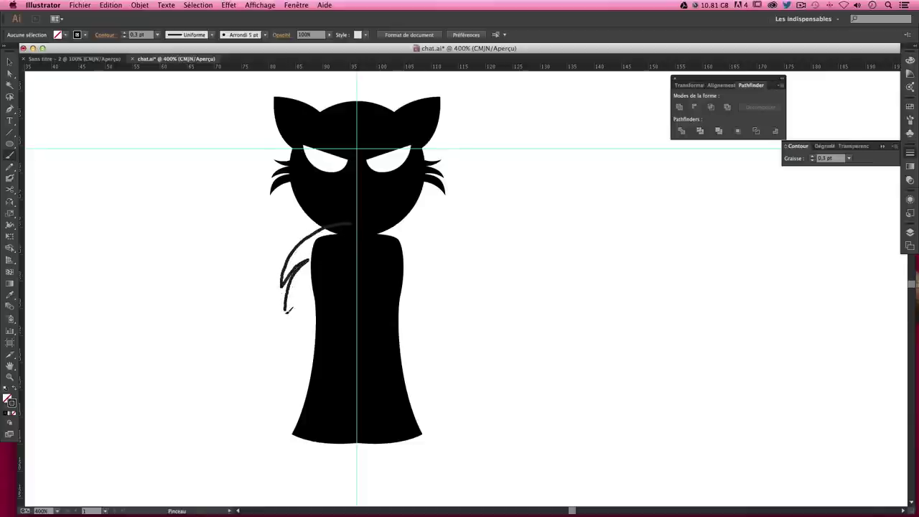
{"action": "mouse_move", "coordinate": [315, 256]}
{"action": "left_mouse_down"}
{"action": "mouse_move", "coordinate": [303, 313]}
{"action": "mouse_move", "coordinate": [320, 289]}
{"action": "mouse_move", "coordinate": [346, 277]}
{"action": "mouse_move", "coordinate": [369, 227]}
{"action": "mouse_move", "coordinate": [354, 224]}
{"action": "left_mouse_up"}
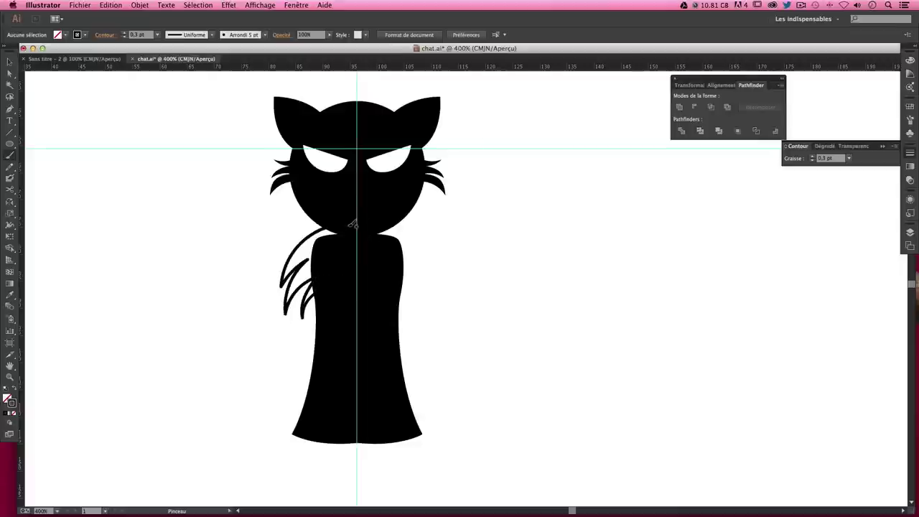
{"action": "left_click", "coordinate": [9, 62]}
{"action": "left_click", "coordinate": [291, 294]}
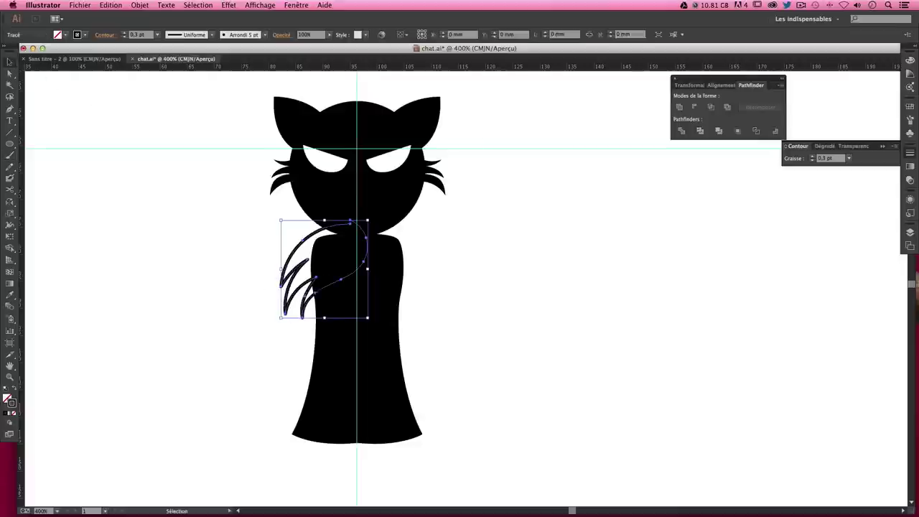
{"action": "left_click", "coordinate": [14, 390]}
{"action": "left_click", "coordinate": [130, 334]}
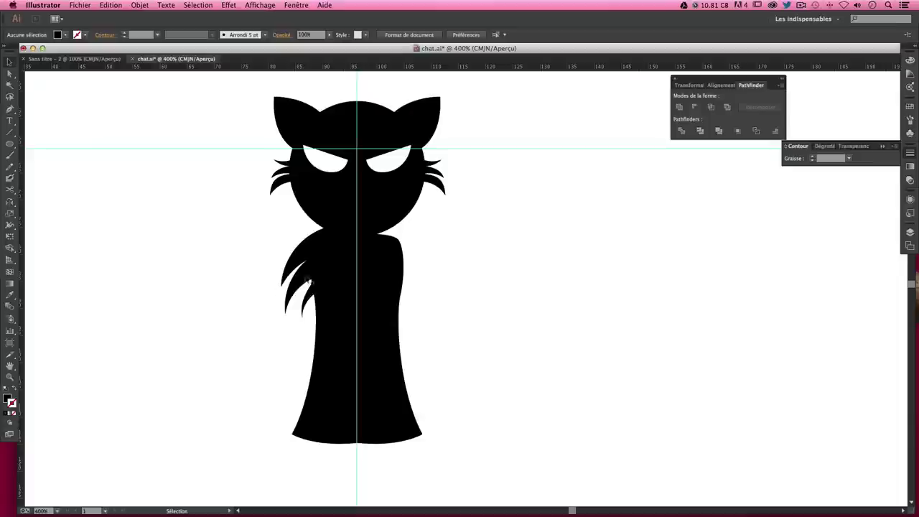
Shrink the left fur tuft proportionally and rotate it slightly
{"action": "left_click", "coordinate": [318, 267]}
{"action": "left_click_drag", "start_coordinate": [363, 324], "coordinate": [346, 304]}
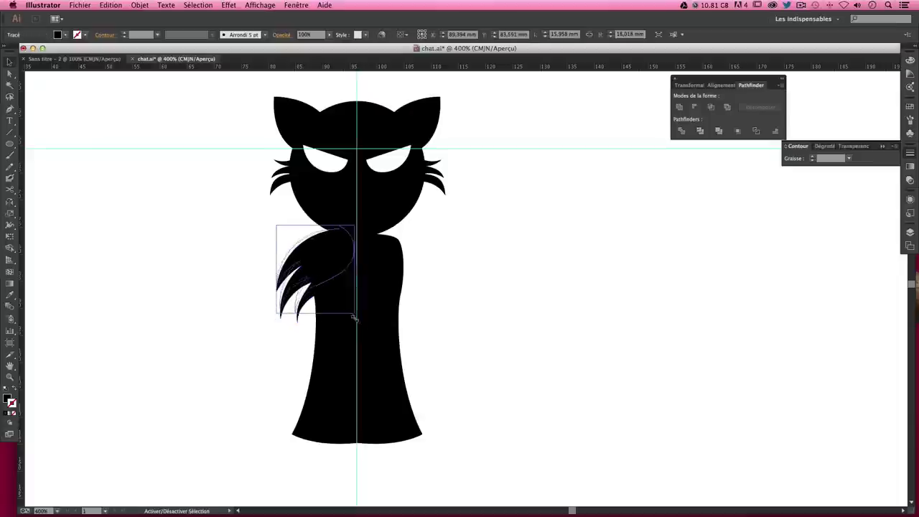
{"action": "left_click", "coordinate": [284, 316]}
{"action": "left_click_drag", "start_coordinate": [259, 274], "coordinate": [287, 322]}
{"action": "mouse_move", "coordinate": [315, 257]}
{"action": "left_mouse_down"}
{"action": "mouse_move", "coordinate": [329, 263]}
{"action": "mouse_move", "coordinate": [318, 264]}
{"action": "left_mouse_up"}
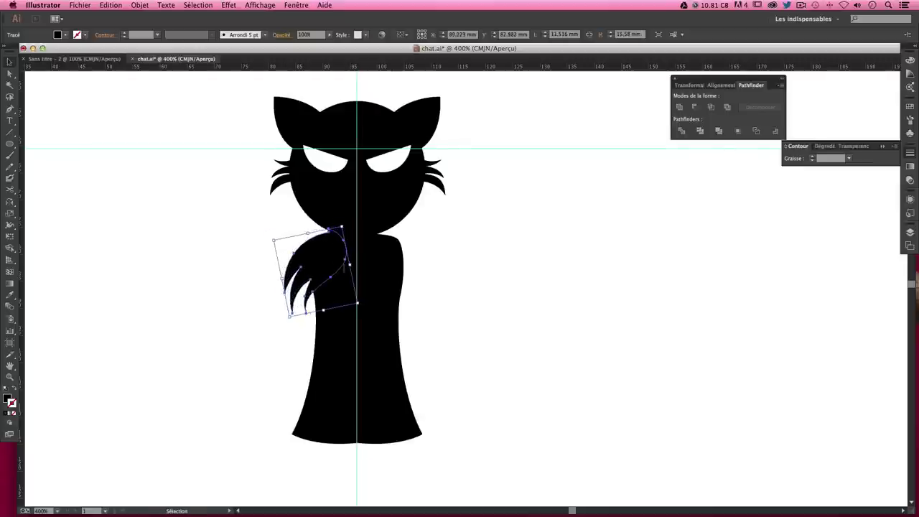
{"action": "left_click", "coordinate": [446, 269]}
{"action": "left_click", "coordinate": [333, 258]}
{"action": "left_click", "coordinate": [486, 252]}
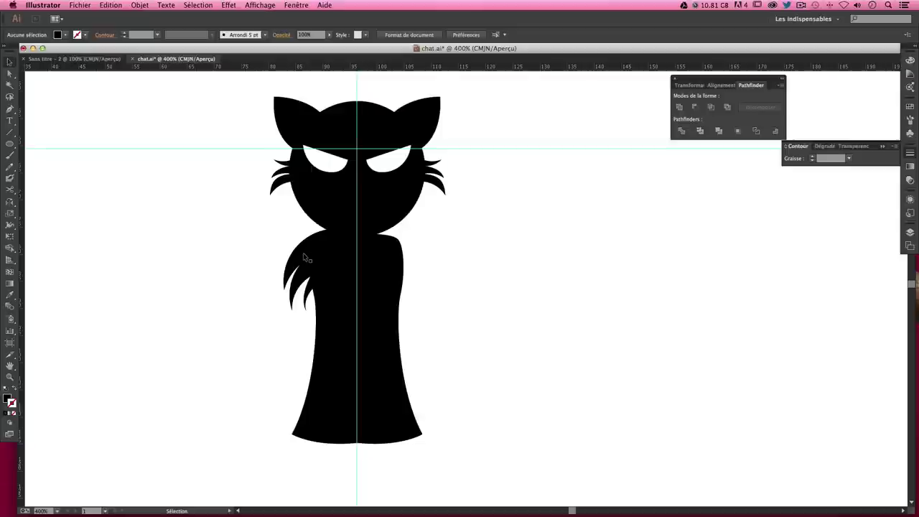
Copy the left fur tuft to the body's right and mirror it with Reflect
{"action": "left_click_drag", "start_coordinate": [303, 253], "coordinate": [436, 249]}
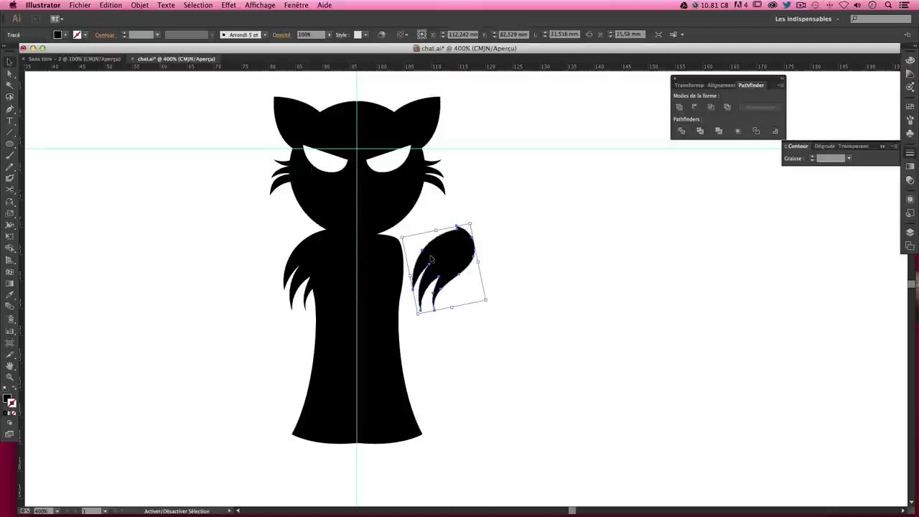
{"action": "left_click", "coordinate": [9, 202]}
{"action": "mouse_move", "coordinate": [437, 302]}
{"action": "left_mouse_down"}
{"action": "mouse_move", "coordinate": [425, 236]}
{"action": "mouse_move", "coordinate": [435, 233]}
{"action": "mouse_move", "coordinate": [404, 256]}
{"action": "mouse_move", "coordinate": [413, 258]}
{"action": "left_mouse_up"}
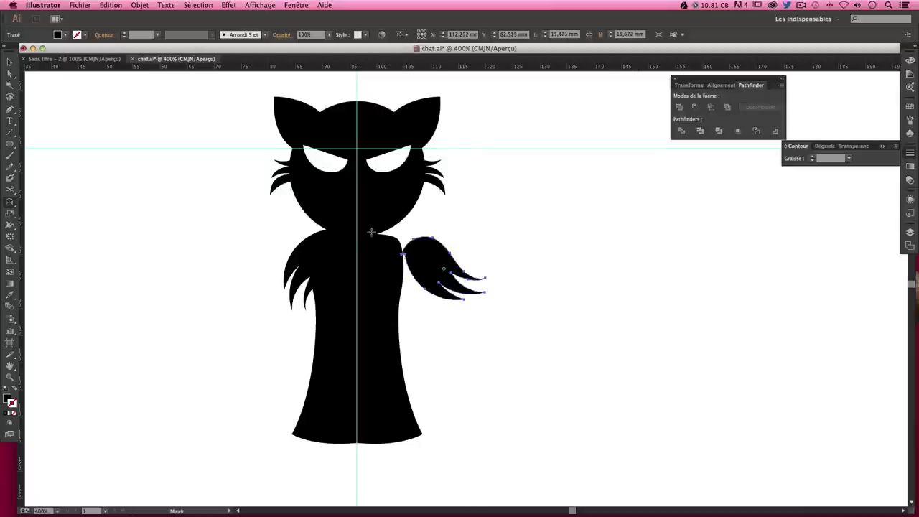
{"action": "left_click_drag", "start_coordinate": [406, 268], "coordinate": [422, 281]}
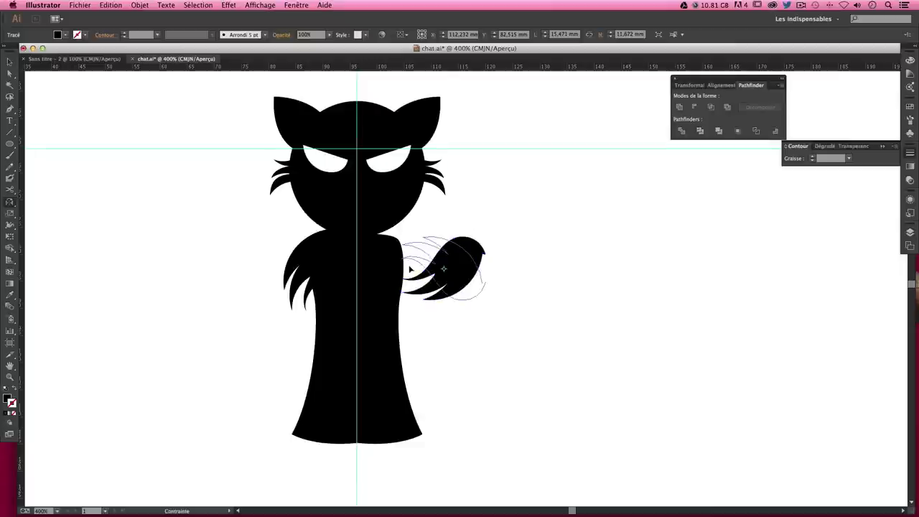
{"action": "key", "text": "ctrl+z"}
{"action": "key", "text": "ctrl+z"}
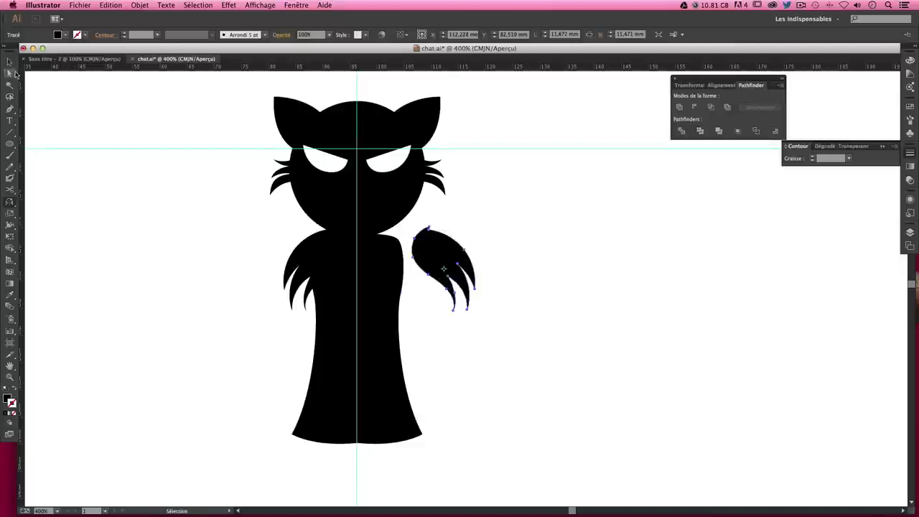
Place the mirrored tuft flush on the body's right edge, matching the left tuft
{"action": "left_click", "coordinate": [9, 63]}
{"action": "left_click", "coordinate": [547, 261]}
{"action": "mouse_move", "coordinate": [456, 263]}
{"action": "left_mouse_down"}
{"action": "mouse_move", "coordinate": [397, 261]}
{"action": "mouse_move", "coordinate": [408, 263]}
{"action": "left_mouse_up"}
{"action": "left_click", "coordinate": [469, 261]}
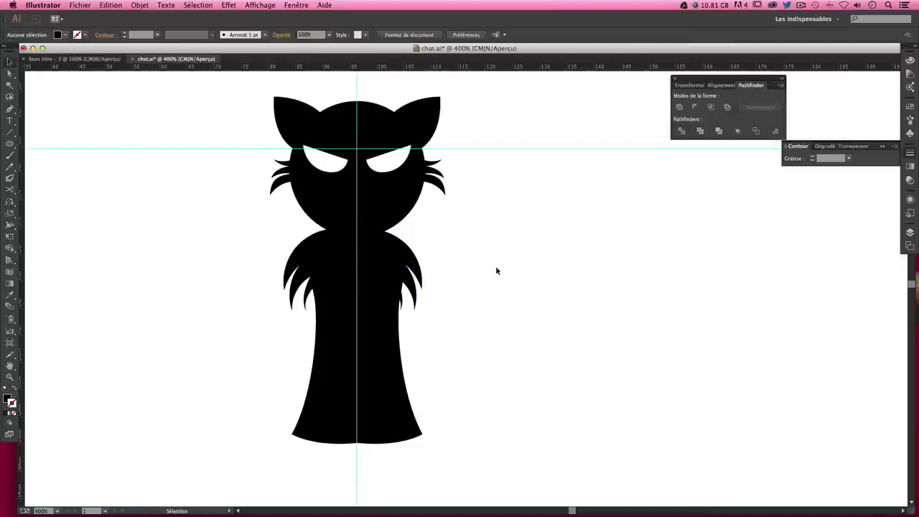
{"action": "left_click", "coordinate": [415, 273]}
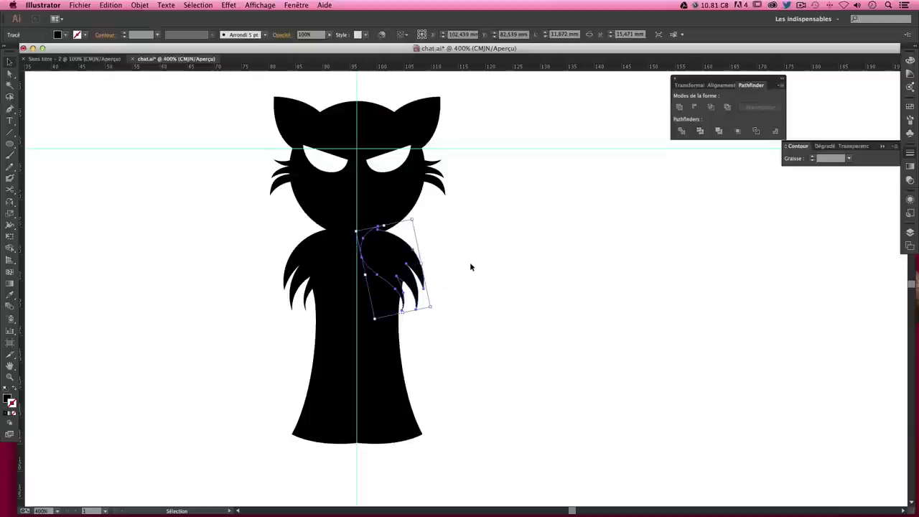
{"action": "key", "text": "Right"}
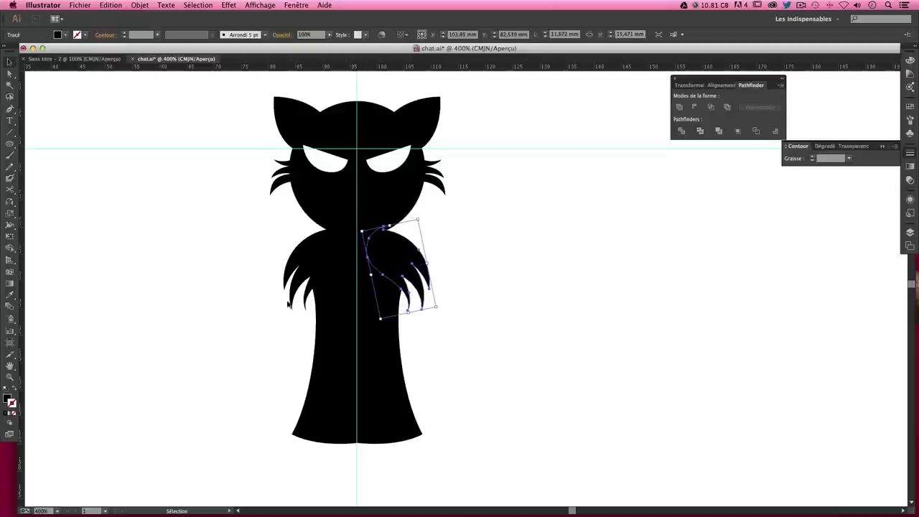
{"action": "left_click", "coordinate": [288, 304]}
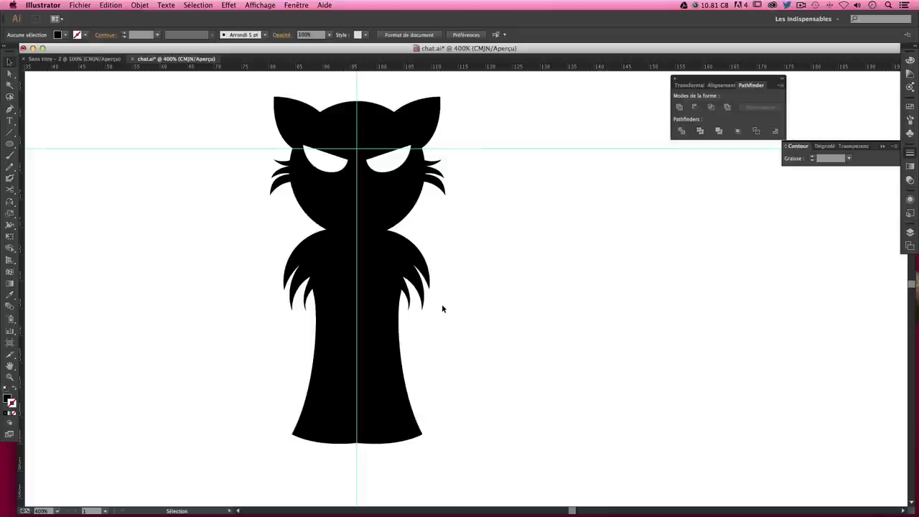
{"action": "scroll", "coordinate": [495, 370], "scroll_direction": "down", "scroll_amount": 1}
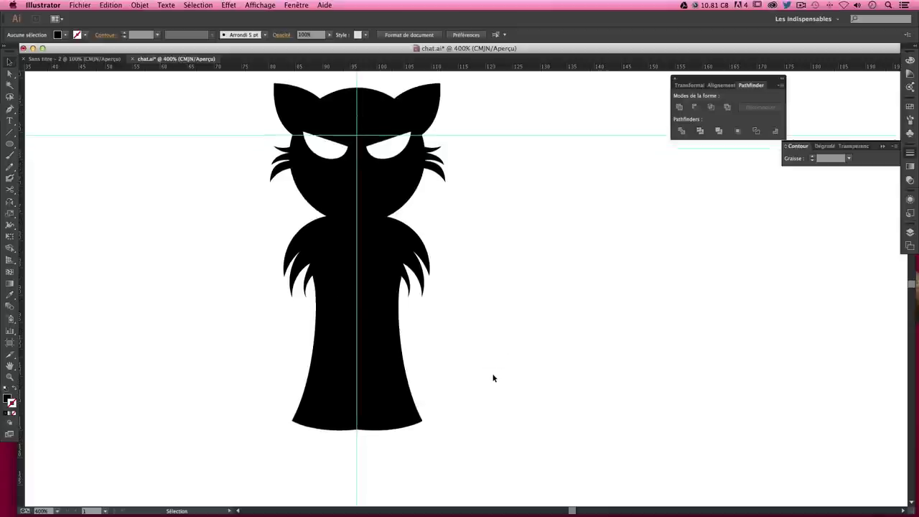
{"action": "scroll", "coordinate": [487, 365], "scroll_direction": "down", "scroll_amount": 2}
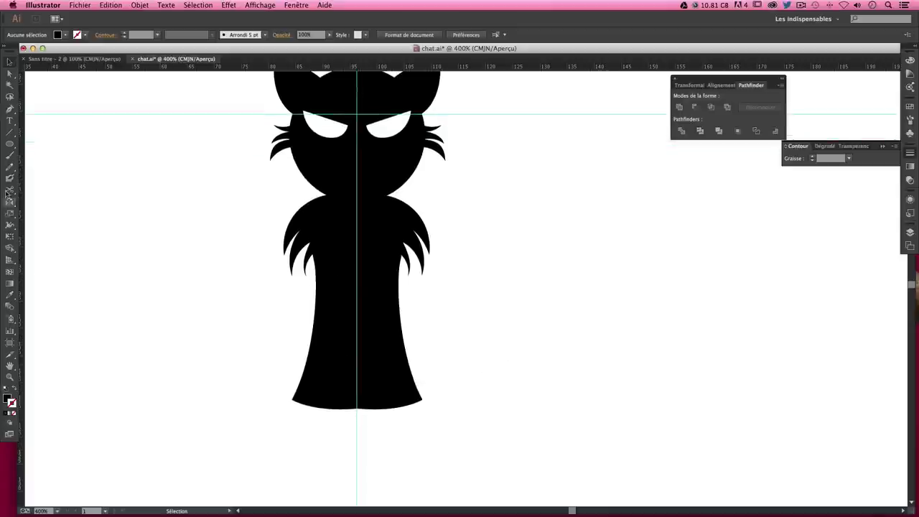
{"action": "left_click", "coordinate": [12, 147]}
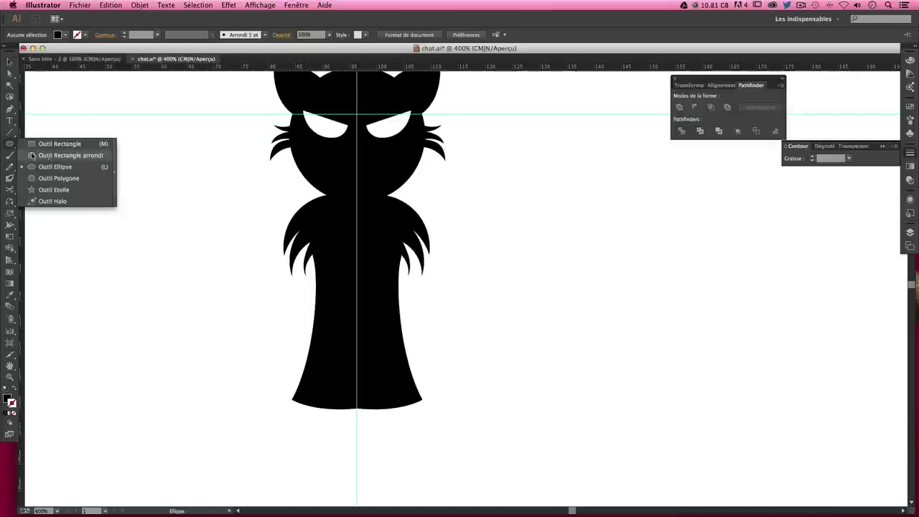
{"action": "left_click", "coordinate": [55, 167]}
Draw a tall black ellipse, tilt it and fit it at the body's lower left as a foot
{"action": "left_click_drag", "start_coordinate": [138, 227], "coordinate": [175, 343]}
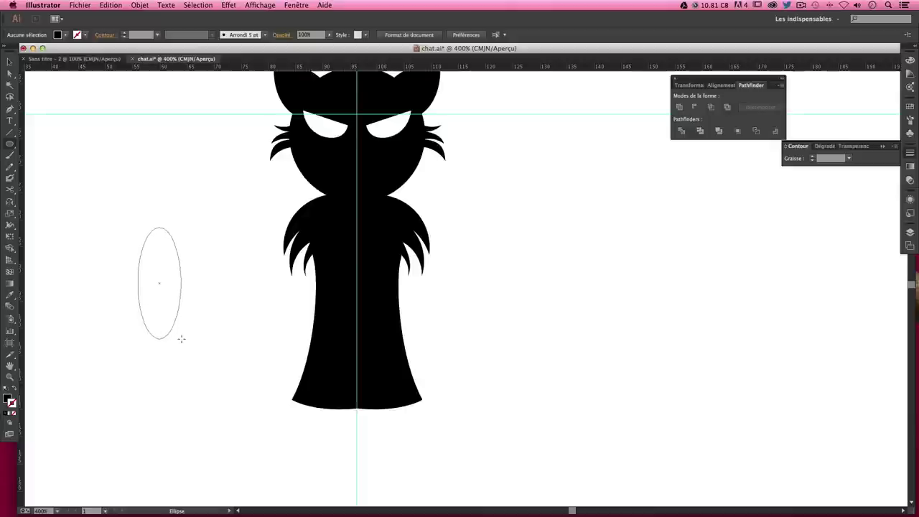
{"action": "left_click_drag", "start_coordinate": [175, 343], "coordinate": [179, 338]}
{"action": "key", "text": "v"}
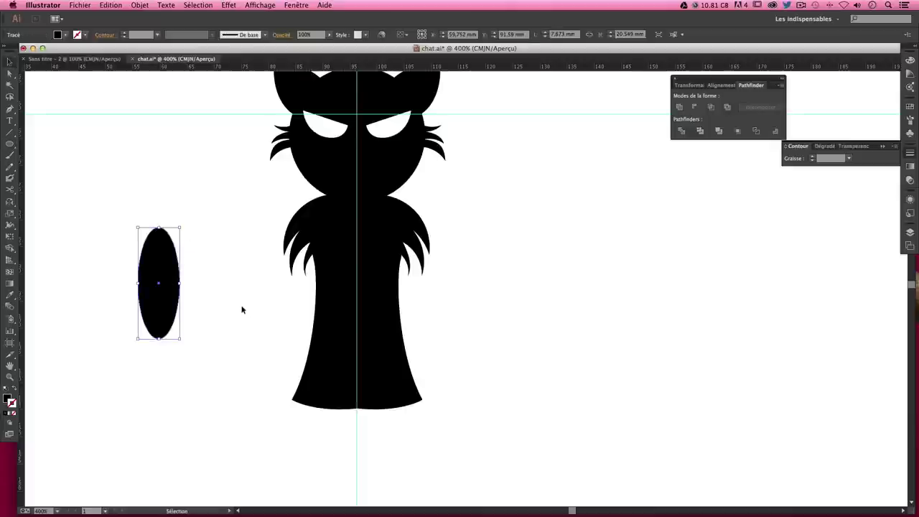
{"action": "mouse_move", "coordinate": [184, 342]}
{"action": "left_mouse_down"}
{"action": "mouse_move", "coordinate": [198, 325]}
{"action": "mouse_move", "coordinate": [300, 384]}
{"action": "mouse_move", "coordinate": [303, 367]}
{"action": "left_mouse_up"}
{"action": "left_click", "coordinate": [232, 350]}
{"action": "left_click", "coordinate": [247, 367]}
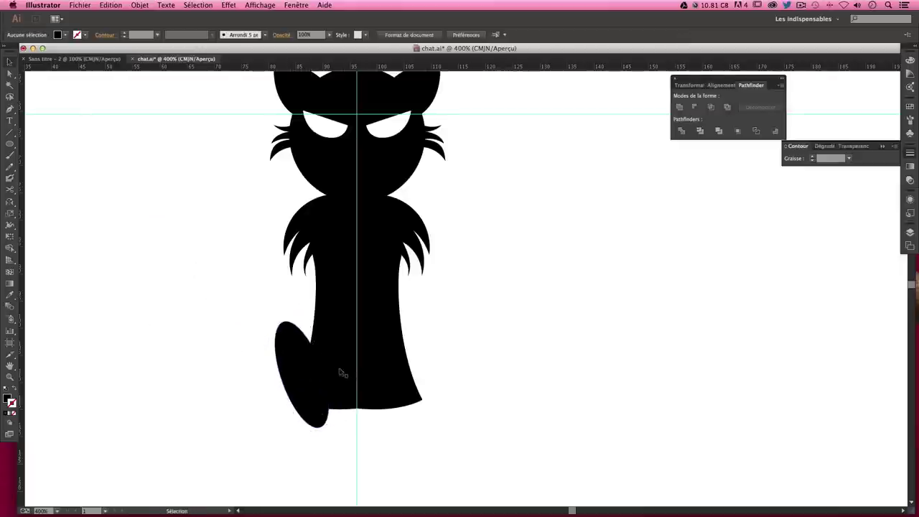
{"action": "left_click", "coordinate": [293, 379]}
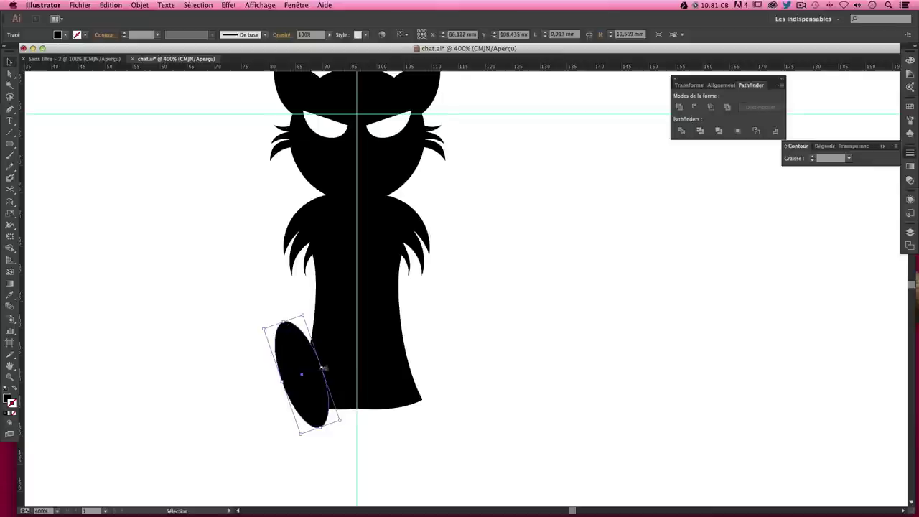
{"action": "left_click_drag", "start_coordinate": [324, 369], "coordinate": [296, 381]}
{"action": "left_click", "coordinate": [241, 374]}
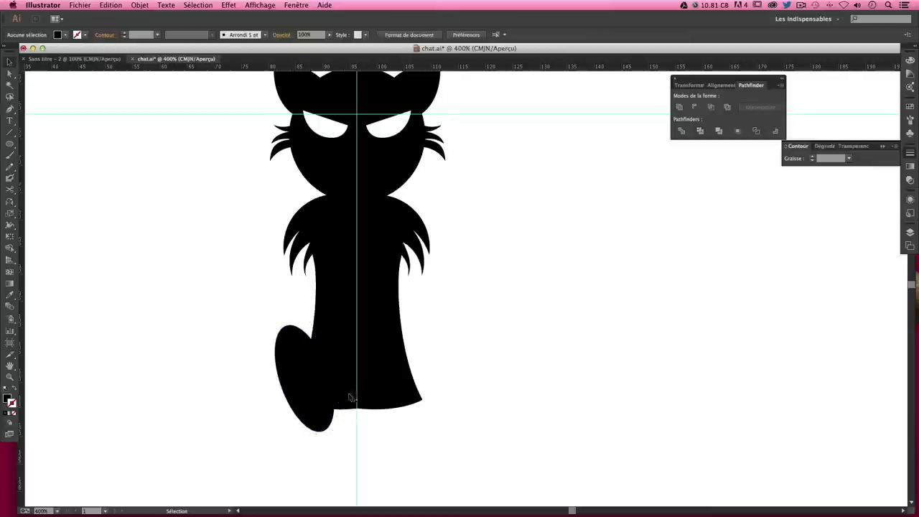
Adjust the left foot's position and reflect a copy for the right foot
{"action": "mouse_move", "coordinate": [469, 321]}
{"action": "left_mouse_down"}
{"action": "mouse_move", "coordinate": [454, 333]}
{"action": "mouse_move", "coordinate": [451, 319]}
{"action": "left_mouse_up"}
{"action": "scroll", "coordinate": [436, 353], "scroll_direction": "up", "scroll_amount": 1}
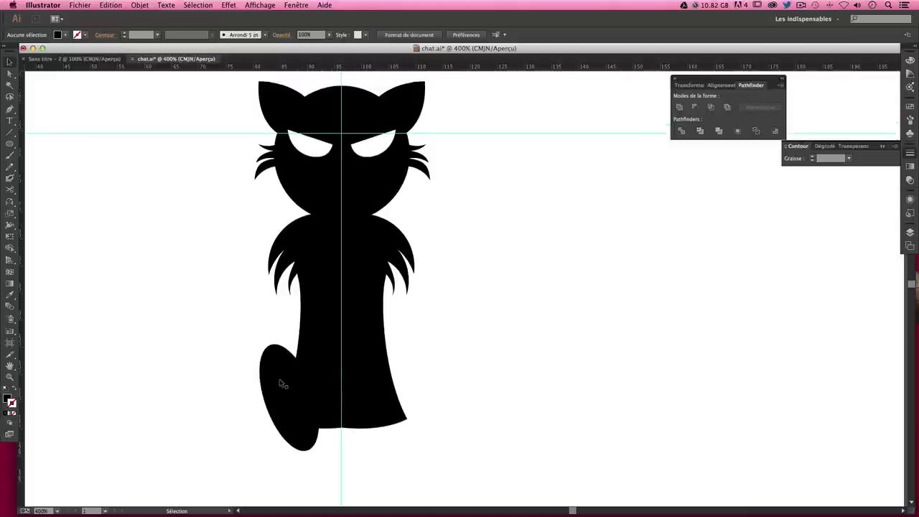
{"action": "mouse_move", "coordinate": [282, 384]}
{"action": "left_mouse_down"}
{"action": "mouse_move", "coordinate": [409, 393]}
{"action": "mouse_move", "coordinate": [397, 399]}
{"action": "left_mouse_up"}
{"action": "left_click", "coordinate": [10, 202]}
{"action": "key", "text": "v"}
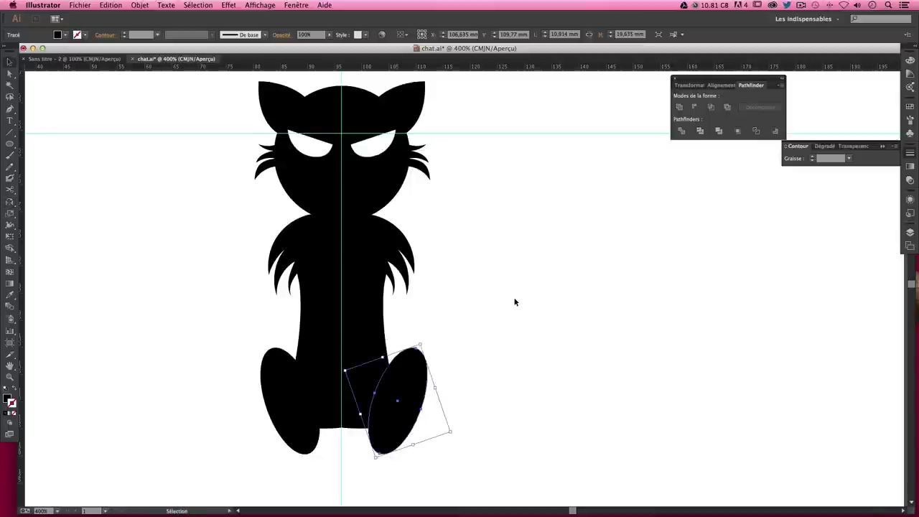
{"action": "left_click", "coordinate": [515, 302]}
Zoom out to the whole artboard and draw a large black circle
{"action": "key", "text": "a"}
{"action": "key", "text": "ctrl+minus"}
{"action": "key", "text": "v"}
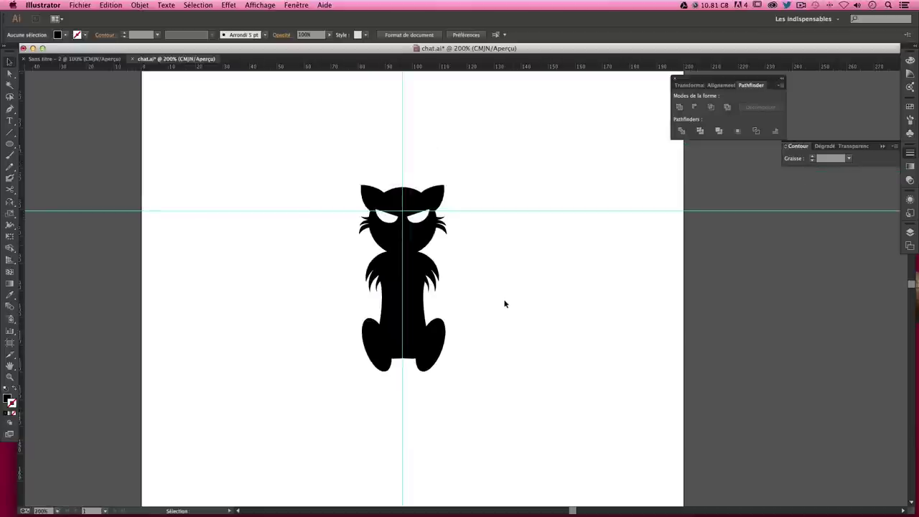
{"action": "scroll", "coordinate": [505, 302], "scroll_direction": "down", "scroll_amount": 2}
{"action": "scroll", "coordinate": [505, 301], "scroll_direction": "right", "scroll_amount": 1}
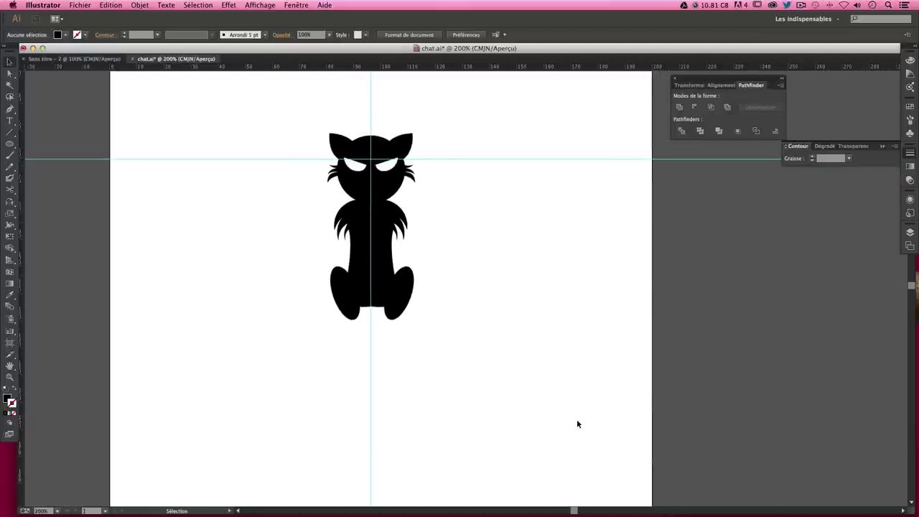
{"action": "key", "text": "ctrl+minus"}
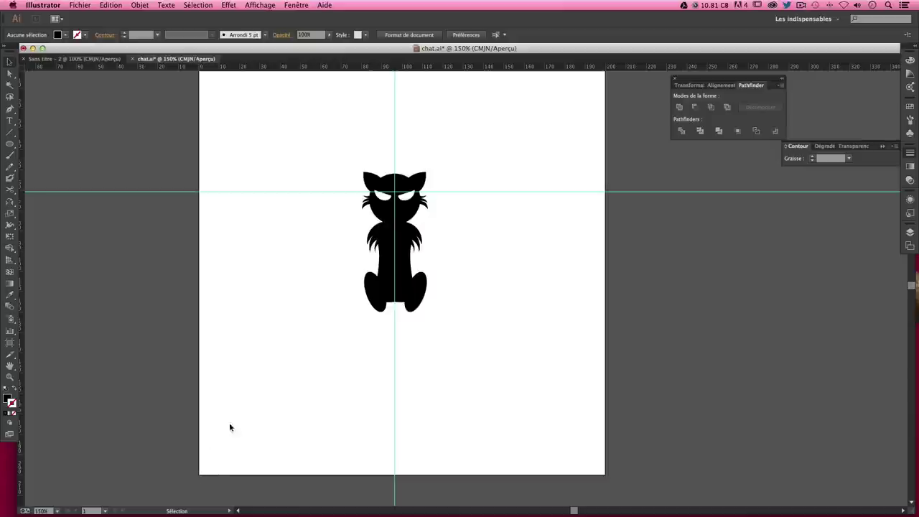
{"action": "left_click", "coordinate": [11, 145]}
{"action": "key", "text": "ctrl+minus"}
{"action": "left_click_drag", "start_coordinate": [345, 257], "coordinate": [320, 254]}
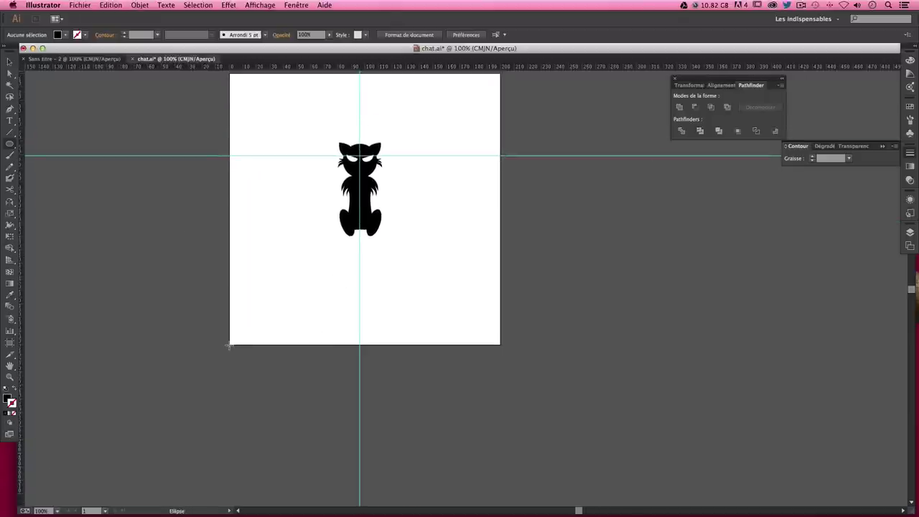
{"action": "left_click_drag", "start_coordinate": [230, 343], "coordinate": [500, 198]}
{"action": "key", "text": "v"}
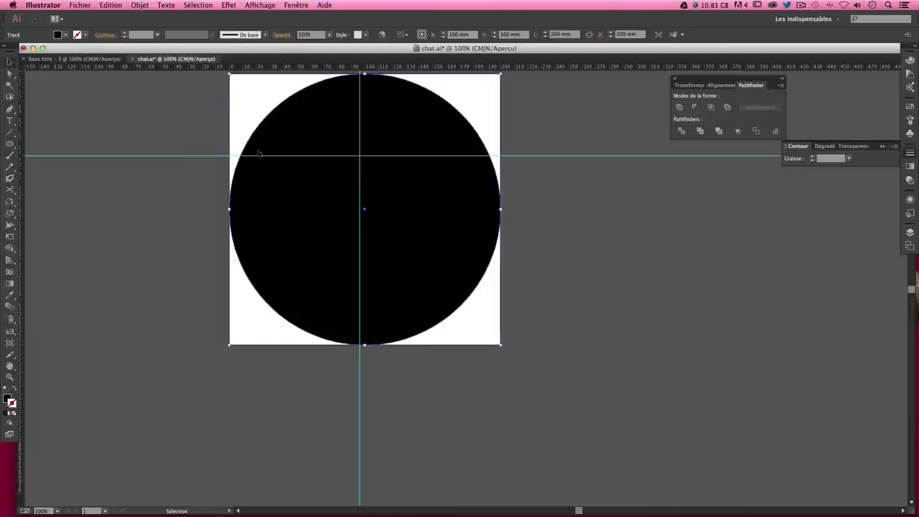
Move the circle below the cat and stretch it into a wider ellipse
{"action": "left_click_drag", "start_coordinate": [291, 198], "coordinate": [291, 352]}
{"action": "left_click", "coordinate": [517, 316]}
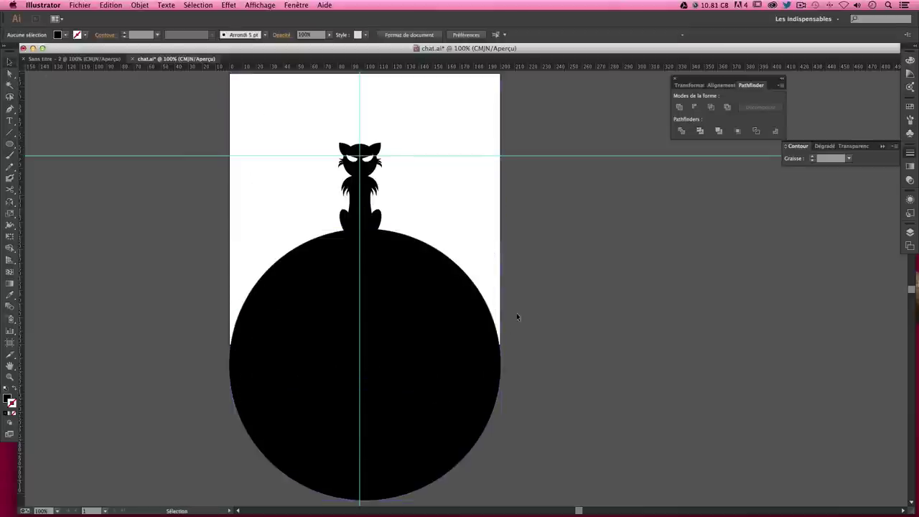
{"action": "left_click_drag", "start_coordinate": [379, 265], "coordinate": [373, 264]}
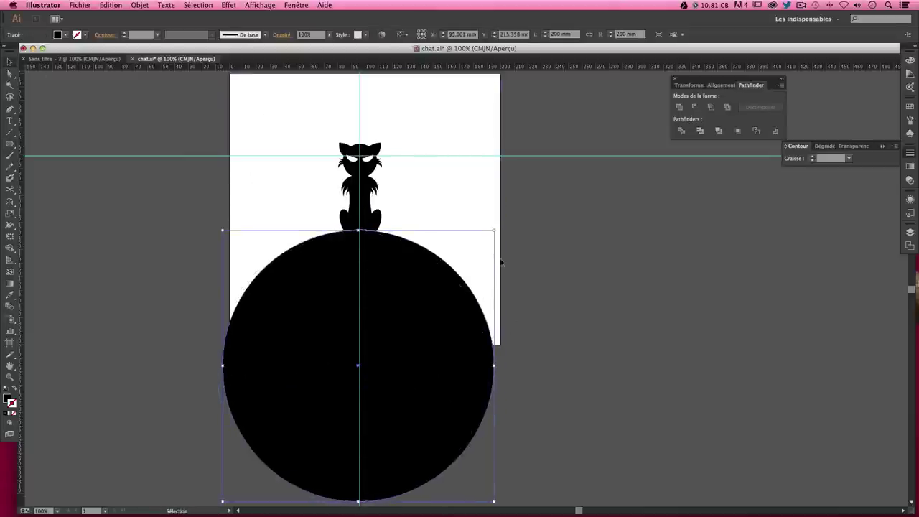
{"action": "key", "text": "Right"}
{"action": "key", "text": "Right"}
{"action": "key", "text": "Right"}
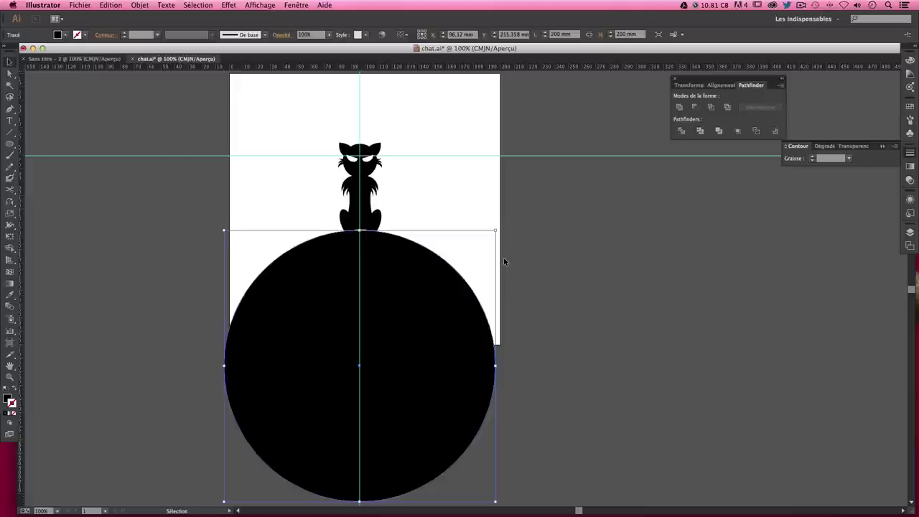
{"action": "key", "text": "Right"}
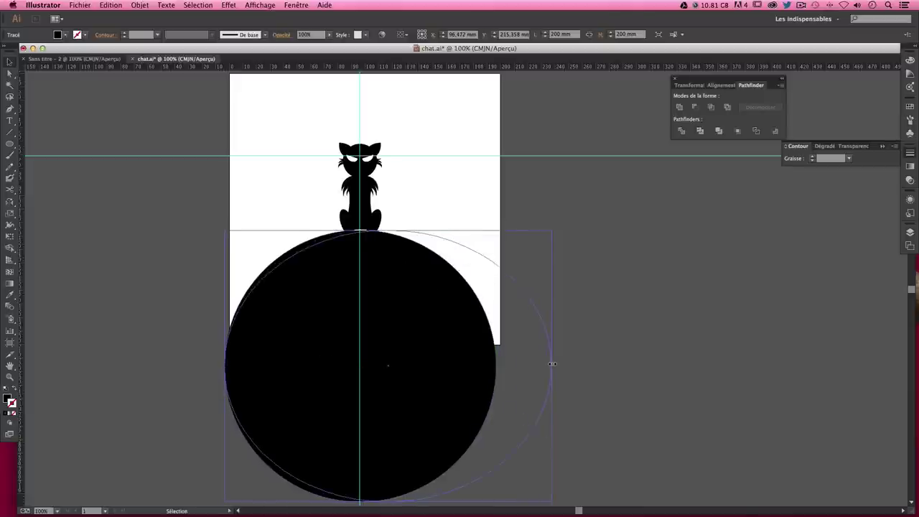
{"action": "left_click_drag", "start_coordinate": [497, 367], "coordinate": [540, 367]}
{"action": "left_click_drag", "start_coordinate": [434, 312], "coordinate": [411, 321]}
Raise the ellipse until its top touches the cat's feet
{"action": "left_click", "coordinate": [519, 313]}
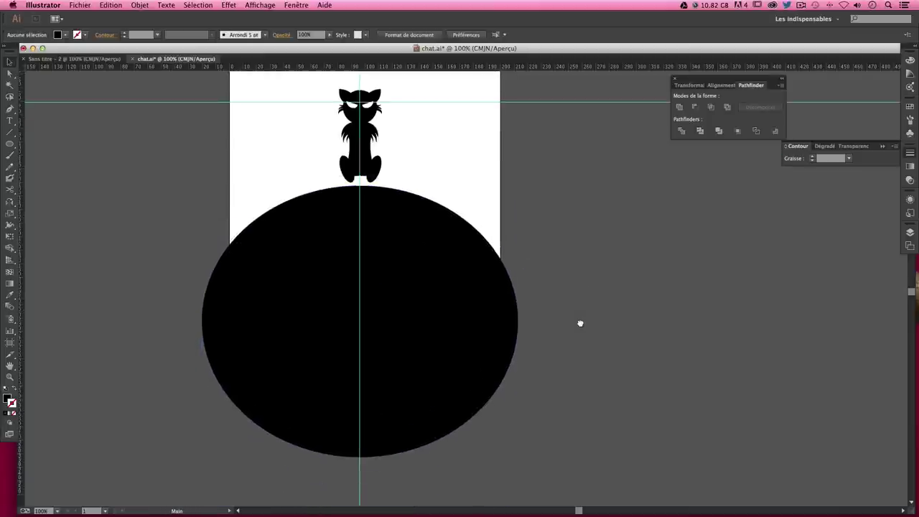
{"action": "scroll", "coordinate": [581, 323], "scroll_direction": "down", "scroll_amount": 3}
{"action": "left_click", "coordinate": [309, 268]}
{"action": "scroll", "coordinate": [402, 345], "scroll_direction": "up", "scroll_amount": 2}
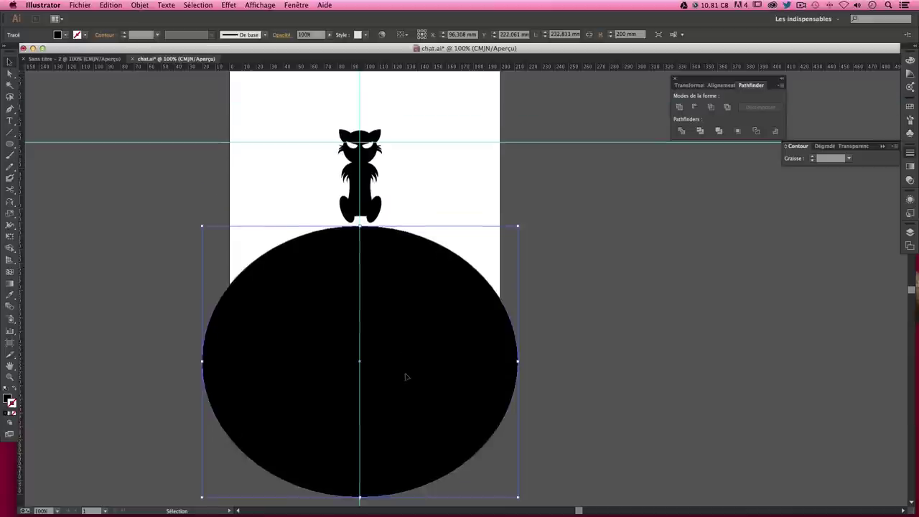
{"action": "key", "text": "super+shift+a"}
{"action": "left_click_drag", "start_coordinate": [397, 379], "coordinate": [397, 337]}
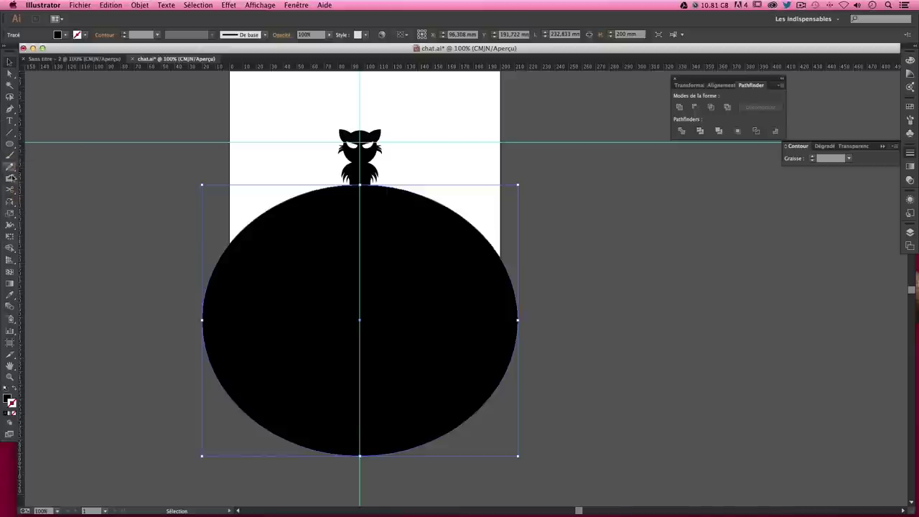
Cut the ellipse at its left and right anchors with Scissors and delete the lower half
{"action": "left_click", "coordinate": [10, 191]}
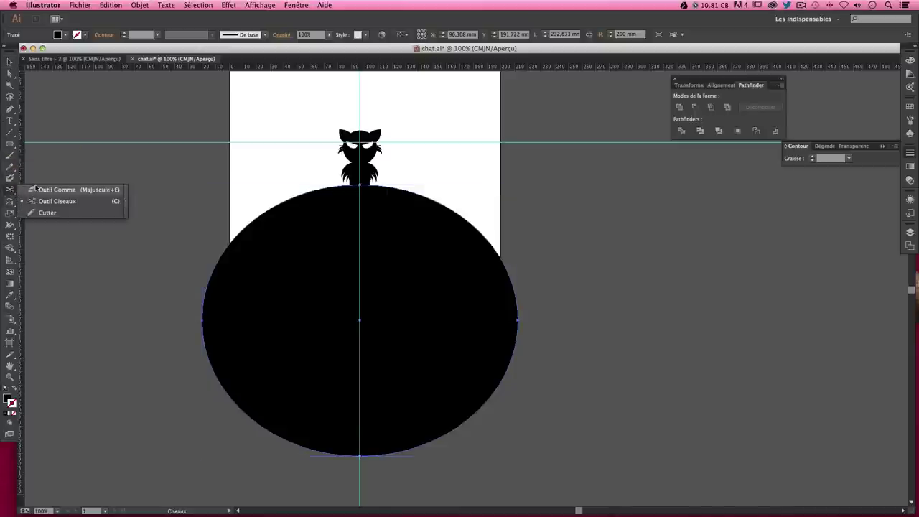
{"action": "mouse_move", "coordinate": [11, 191]}
{"action": "left_mouse_down"}
{"action": "mouse_move", "coordinate": [38, 190]}
{"action": "mouse_move", "coordinate": [43, 199]}
{"action": "left_mouse_up"}
{"action": "left_click", "coordinate": [203, 320]}
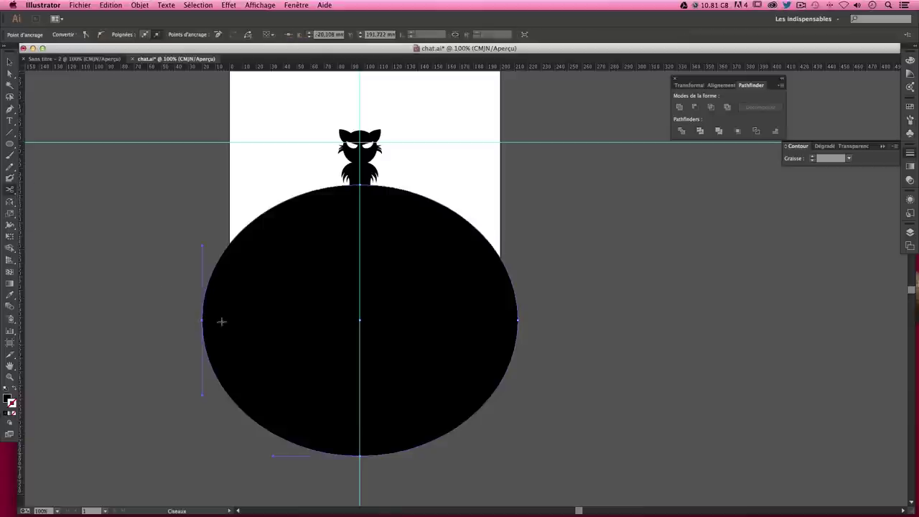
{"action": "left_click", "coordinate": [518, 320]}
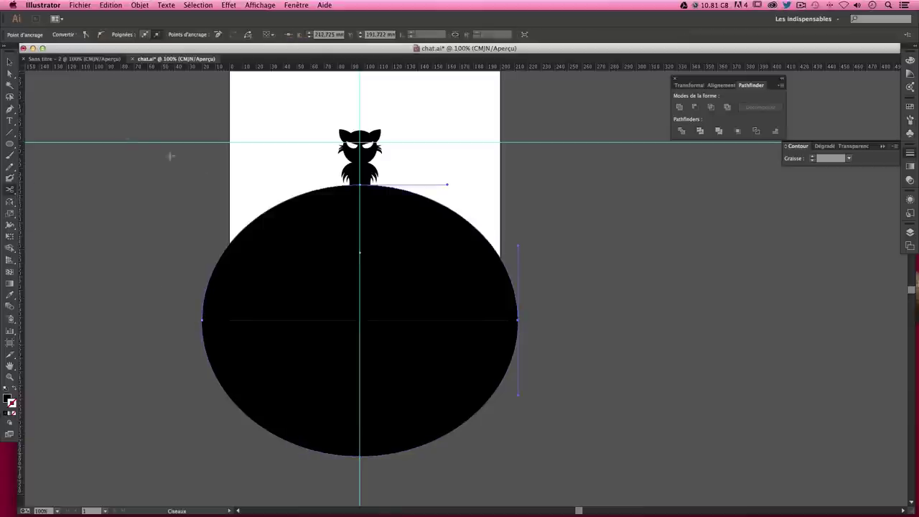
{"action": "left_click", "coordinate": [10, 73]}
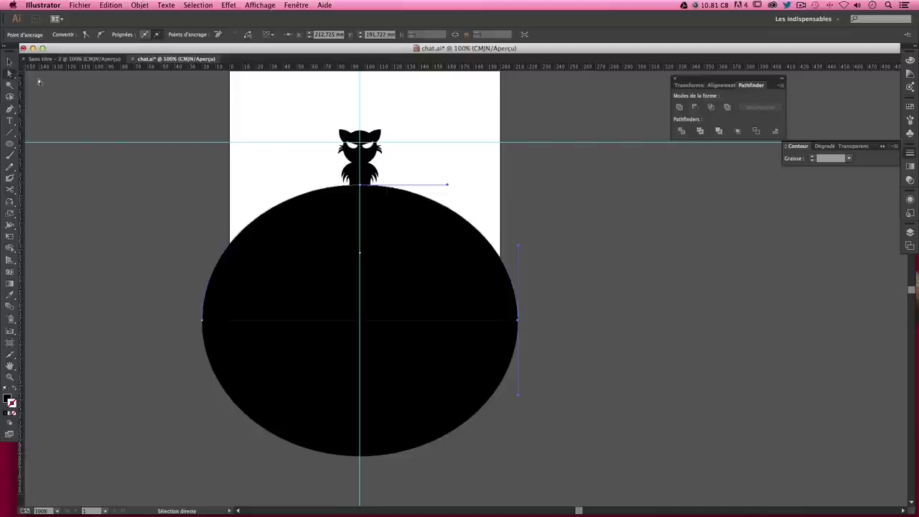
{"action": "left_click", "coordinate": [9, 61]}
{"action": "left_click", "coordinate": [227, 356]}
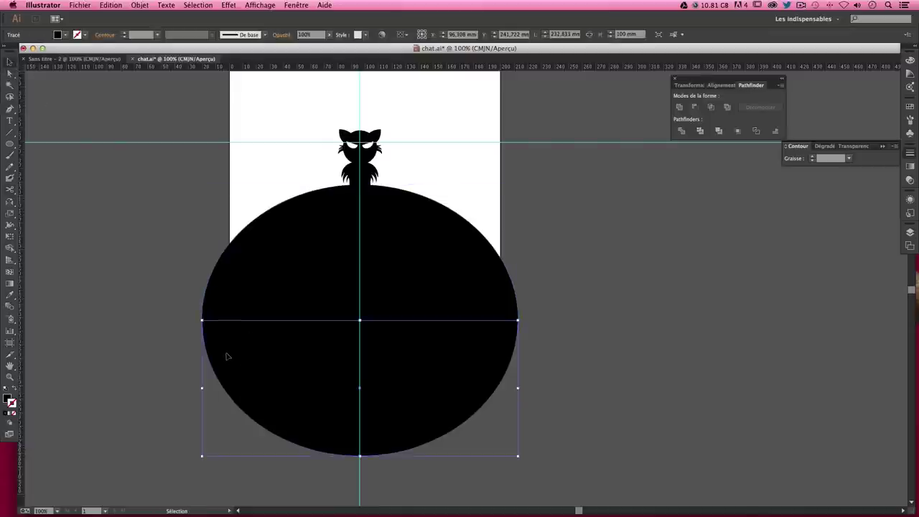
{"action": "key", "text": "Delete"}
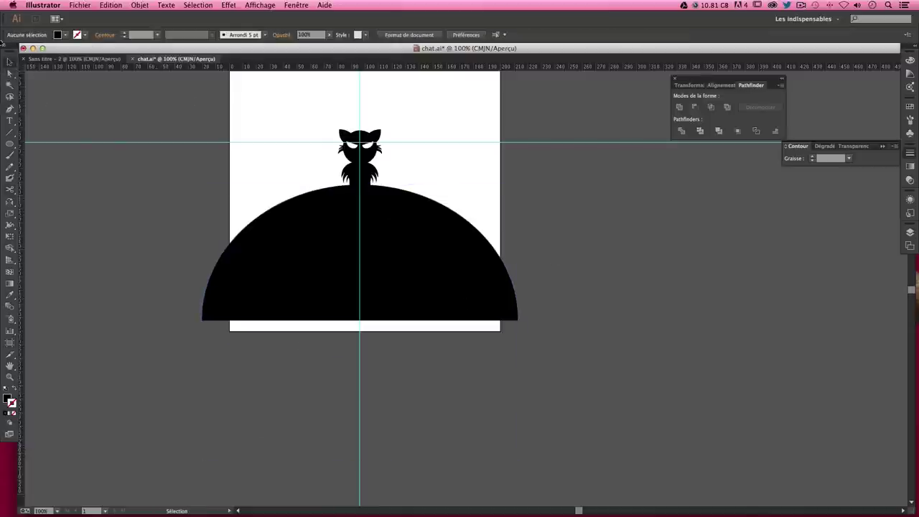
{"action": "left_click", "coordinate": [252, 265]}
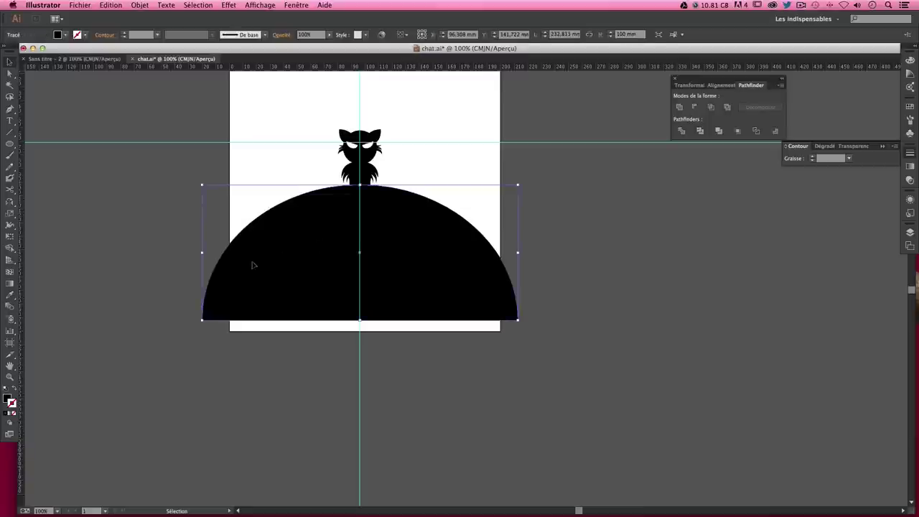
Narrow the dome from both sides, lower it on the page, and resize its corner
{"action": "left_click_drag", "start_coordinate": [202, 254], "coordinate": [230, 252]}
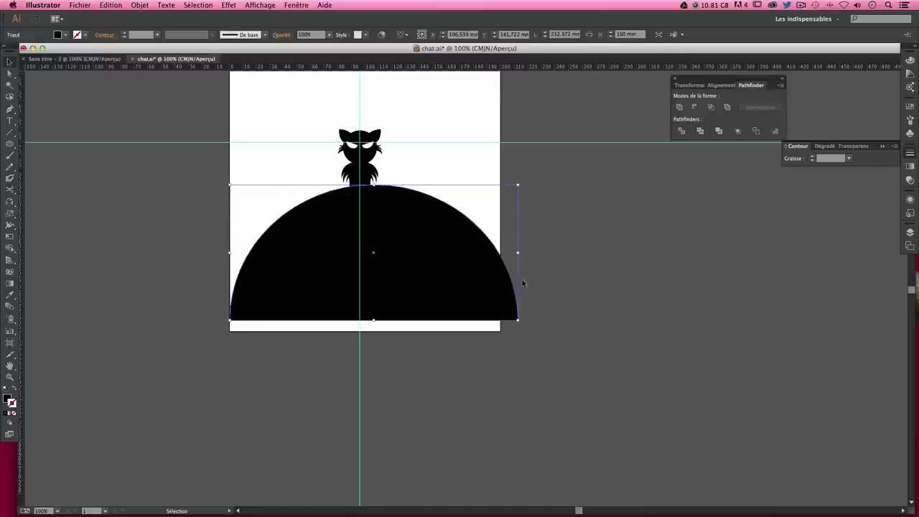
{"action": "left_click_drag", "start_coordinate": [518, 254], "coordinate": [501, 251]}
{"action": "left_click", "coordinate": [497, 251]}
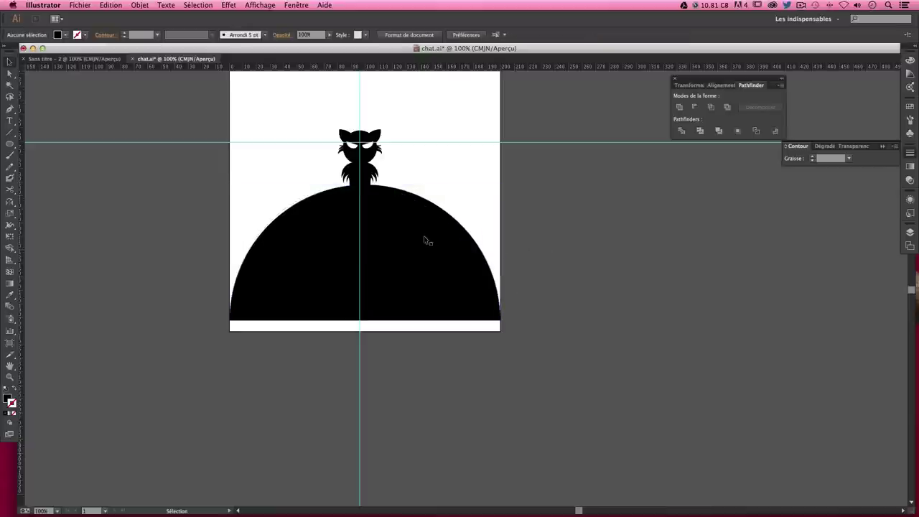
{"action": "left_click_drag", "start_coordinate": [398, 215], "coordinate": [394, 256]}
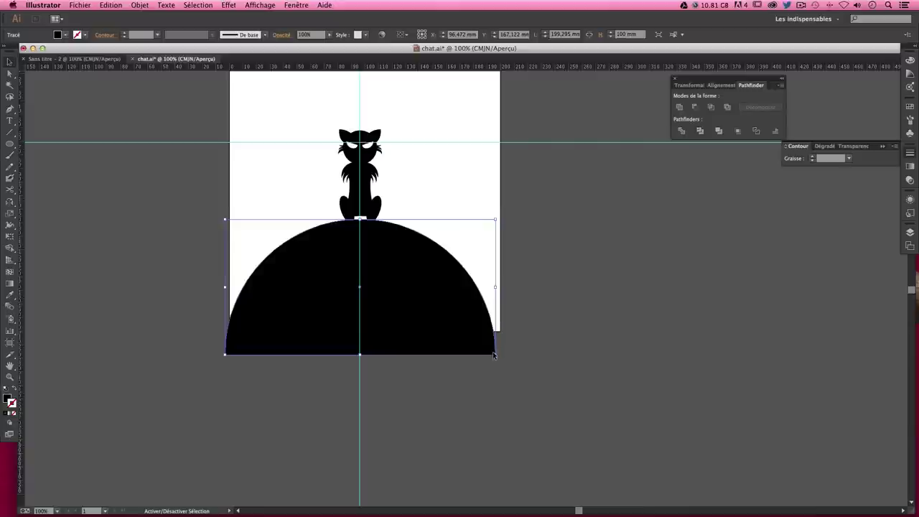
{"action": "left_click_drag", "start_coordinate": [496, 355], "coordinate": [504, 364]}
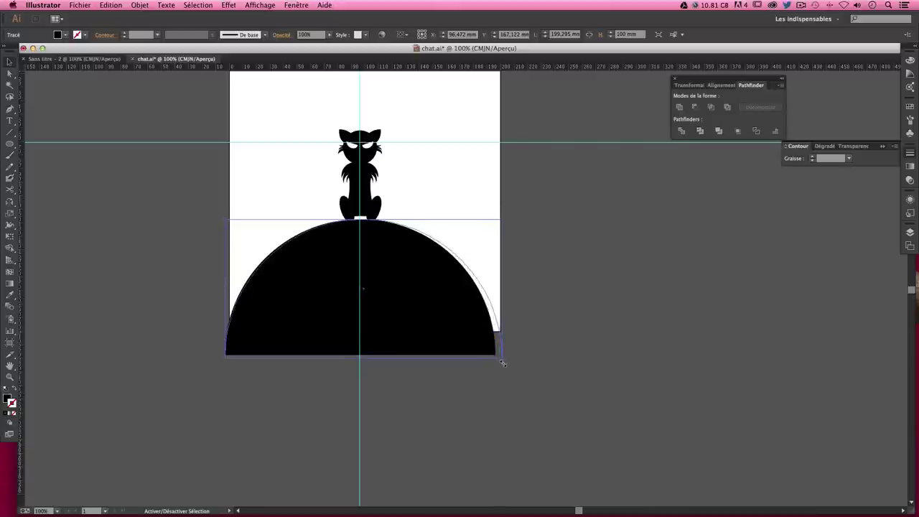
{"action": "left_click", "coordinate": [543, 325]}
Flatten the dome by lowering its top edge, then raise it slightly
{"action": "scroll", "coordinate": [510, 301], "scroll_direction": "up", "scroll_amount": 5}
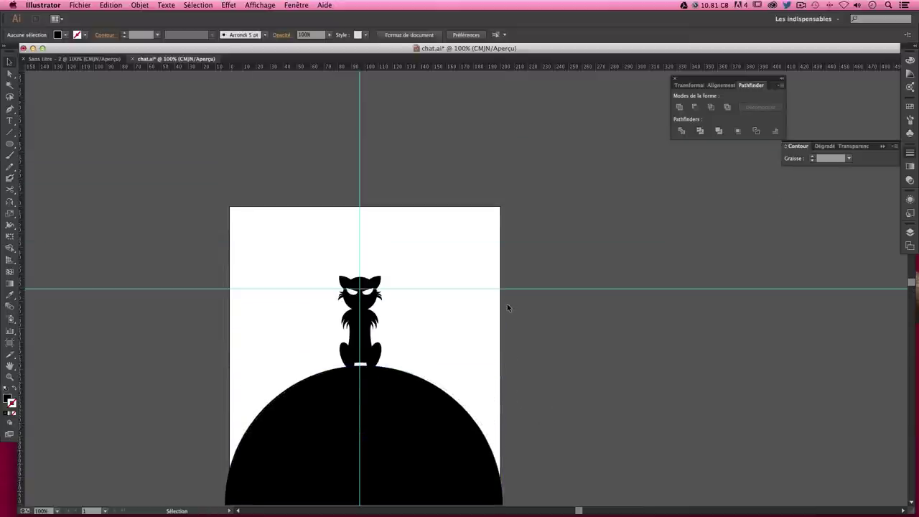
{"action": "scroll", "coordinate": [507, 304], "scroll_direction": "down", "scroll_amount": 2}
{"action": "scroll", "coordinate": [488, 264], "scroll_direction": "down", "scroll_amount": 5}
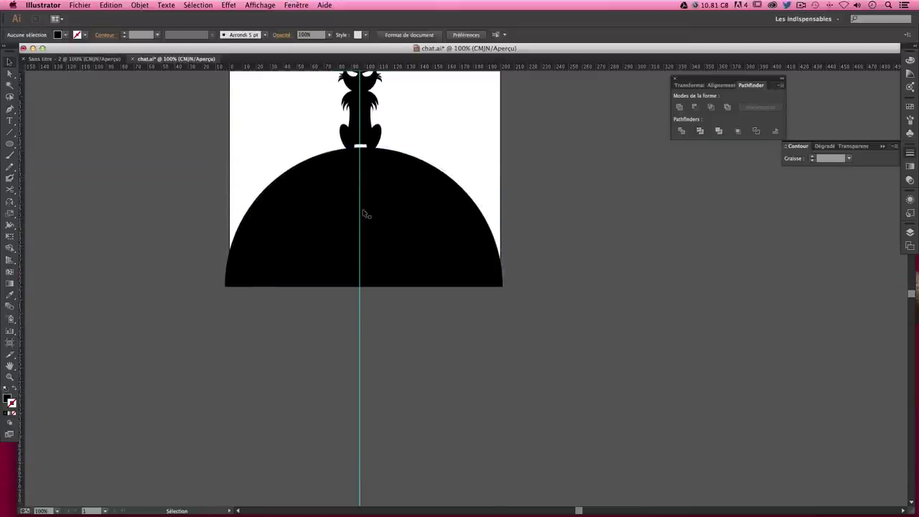
{"action": "left_click", "coordinate": [366, 157]}
{"action": "left_click_drag", "start_coordinate": [365, 147], "coordinate": [372, 185]}
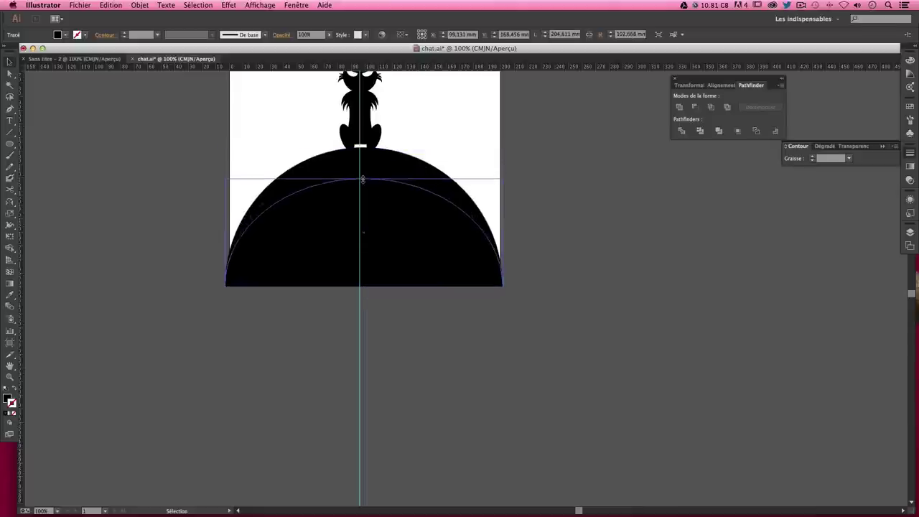
{"action": "left_click", "coordinate": [521, 215]}
{"action": "scroll", "coordinate": [544, 244], "scroll_direction": "up", "scroll_amount": 3}
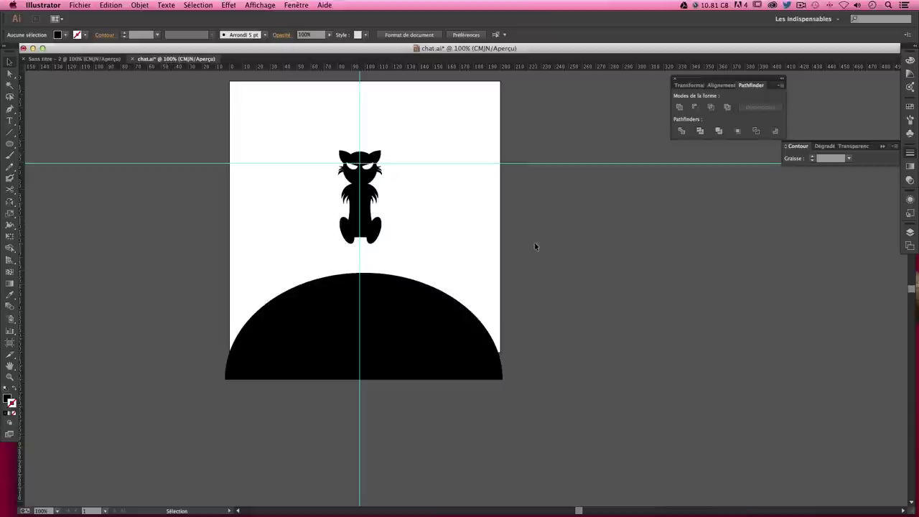
{"action": "left_click_drag", "start_coordinate": [443, 296], "coordinate": [443, 291]}
{"action": "left_click", "coordinate": [544, 269]}
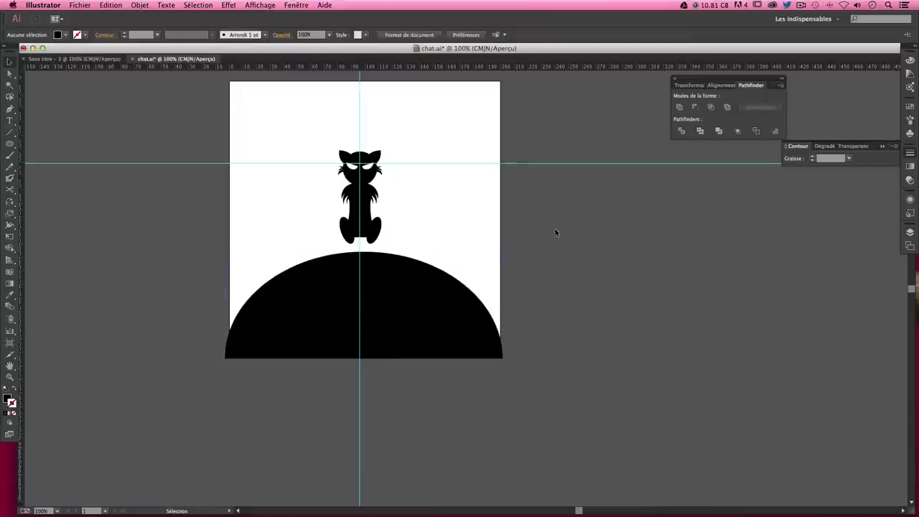
Zoom to 150% and widen the mound slightly on both sides
{"action": "scroll", "coordinate": [557, 259], "scroll_direction": "up", "scroll_amount": 2}
{"action": "key", "text": "ctrl+plus"}
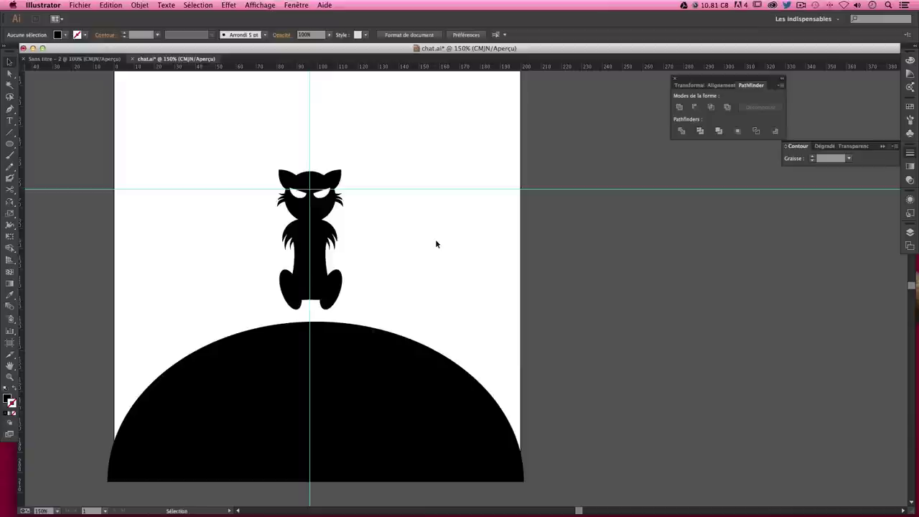
{"action": "key", "text": "ctrl+plus"}
{"action": "key", "text": "space"}
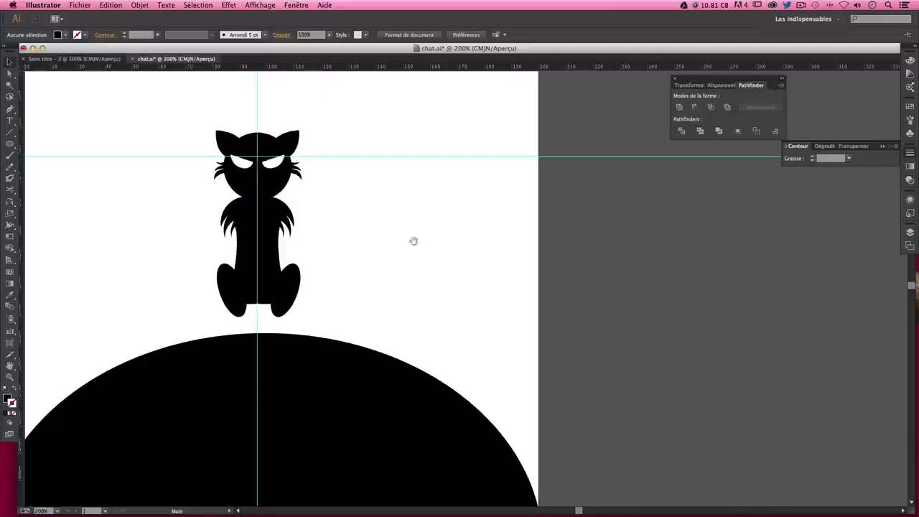
{"action": "scroll", "coordinate": [414, 241], "scroll_direction": "left", "scroll_amount": 3}
{"action": "key", "text": "ctrl+minus"}
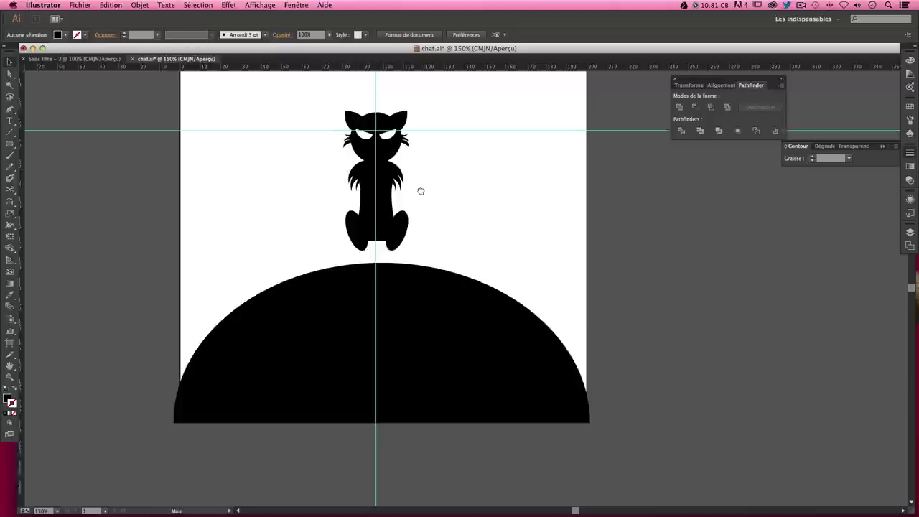
{"action": "scroll", "coordinate": [421, 191], "scroll_direction": "down", "scroll_amount": 1}
{"action": "left_click", "coordinate": [435, 299]}
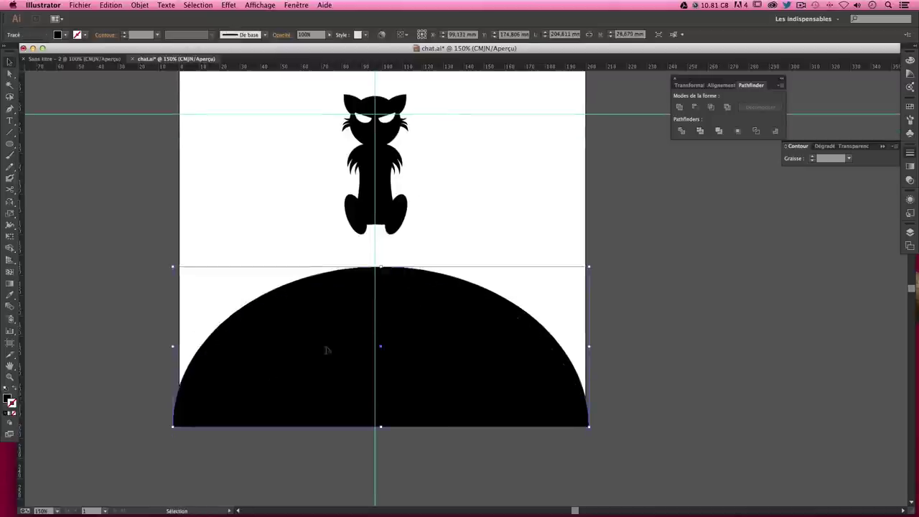
{"action": "left_click", "coordinate": [588, 312]}
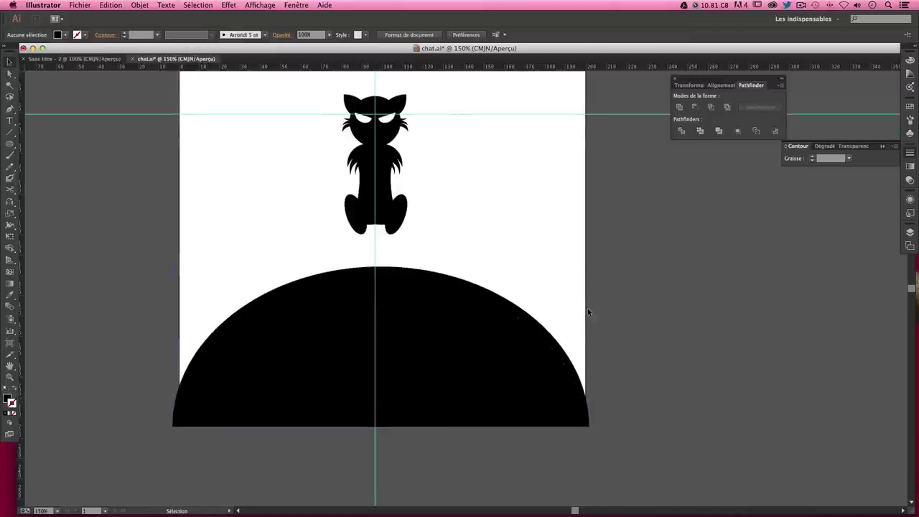
{"action": "left_click", "coordinate": [464, 300]}
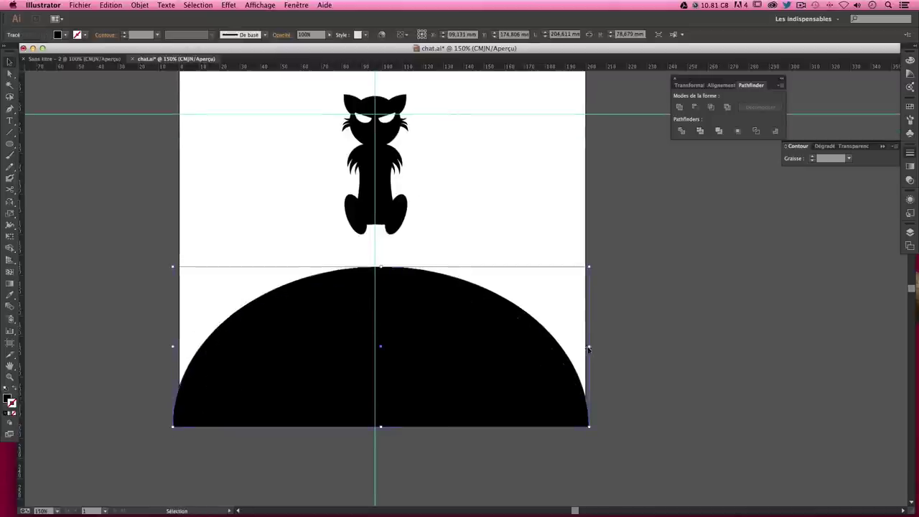
{"action": "left_click_drag", "start_coordinate": [587, 349], "coordinate": [591, 347]}
{"action": "left_click_drag", "start_coordinate": [173, 347], "coordinate": [171, 347]}
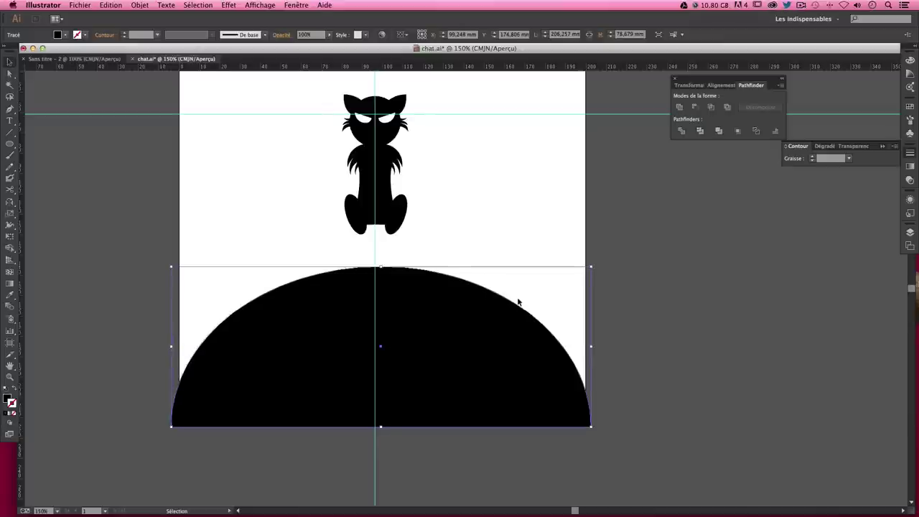
Nudge the mound left and enlarge it toward the bottom right past the artboard edges
{"action": "key", "text": "Left"}
{"action": "key", "text": "Left"}
{"action": "key", "text": "Left"}
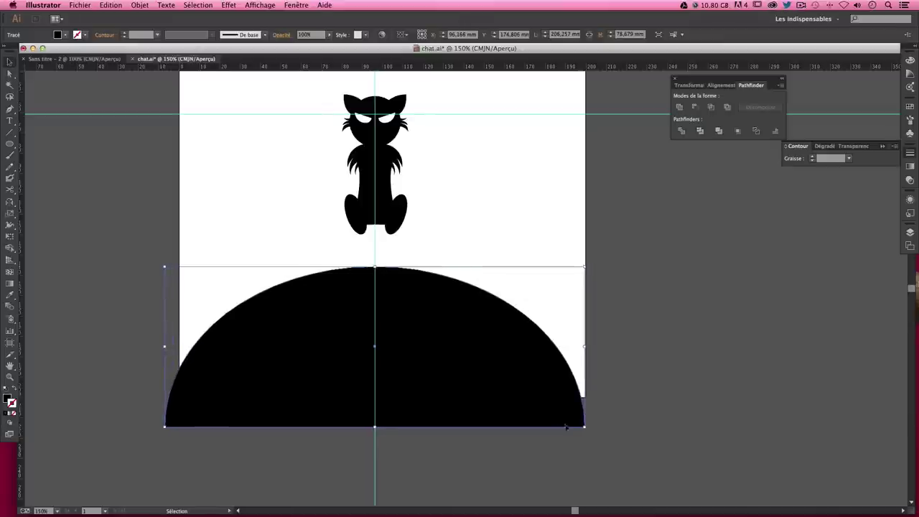
{"action": "left_click_drag", "start_coordinate": [585, 427], "coordinate": [592, 429]}
{"action": "key", "text": "Left"}
{"action": "key", "text": "Left"}
{"action": "key", "text": "Left"}
{"action": "key", "text": "Left"}
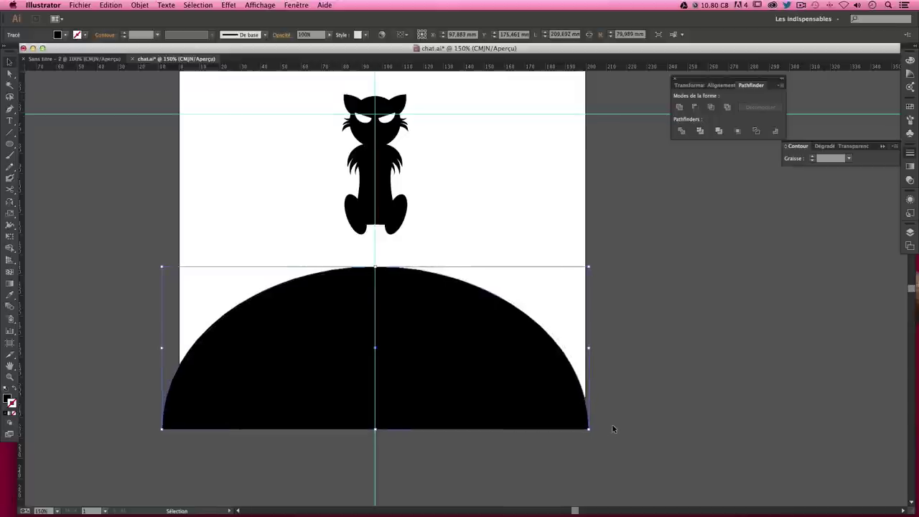
{"action": "left_click", "coordinate": [590, 431]}
{"action": "left_click", "coordinate": [589, 429]}
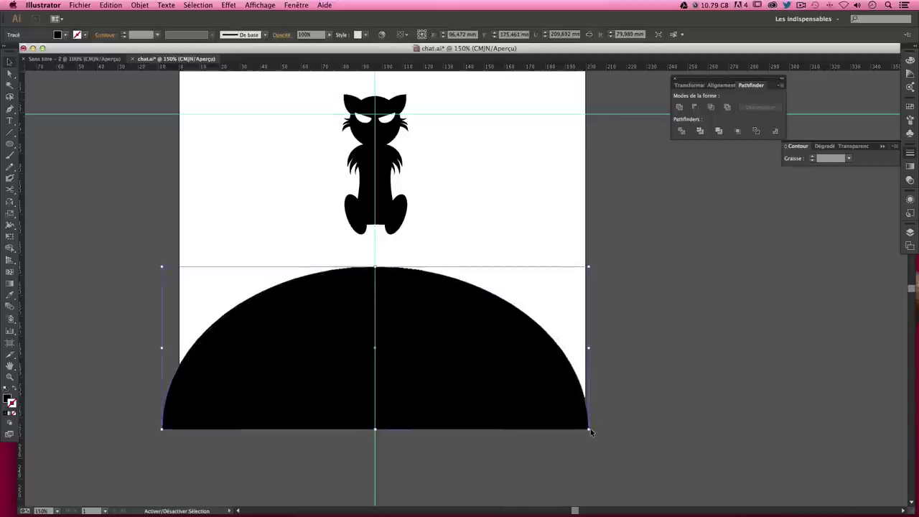
{"action": "left_click_drag", "start_coordinate": [589, 430], "coordinate": [600, 434]}
{"action": "key", "text": "Left"}
{"action": "key", "text": "Left"}
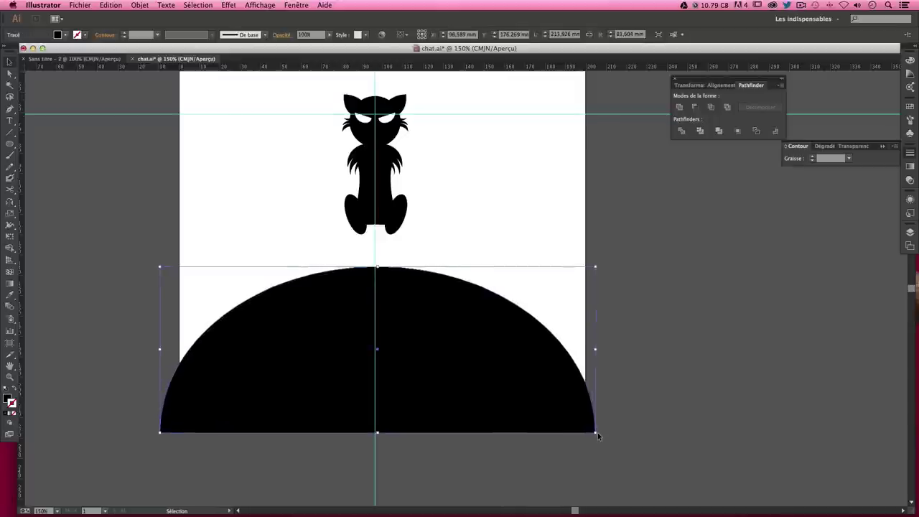
{"action": "key", "text": "Left"}
{"action": "key", "text": "Left"}
{"action": "key", "text": "Left"}
{"action": "key", "text": "Right"}
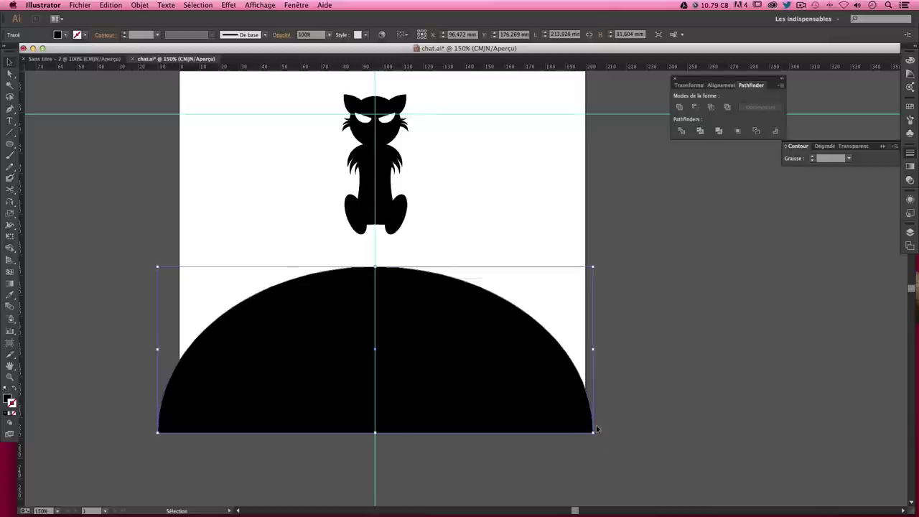
{"action": "left_click", "coordinate": [648, 328]}
Hide the cyan guides and zoom out to 100%
{"action": "scroll", "coordinate": [622, 337], "scroll_direction": "up", "scroll_amount": 2}
{"action": "scroll", "coordinate": [575, 315], "scroll_direction": "up", "scroll_amount": 1}
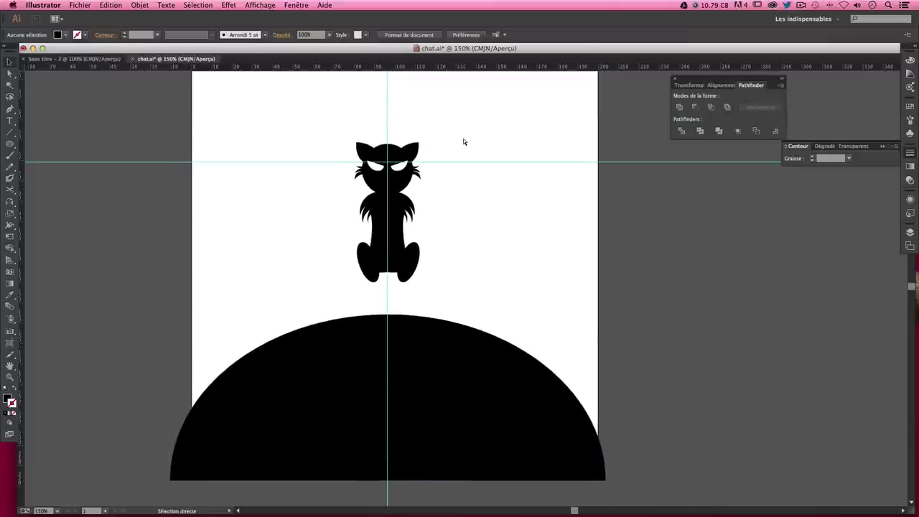
{"action": "key", "text": "super+semicolon"}
{"action": "key", "text": "super+minus"}
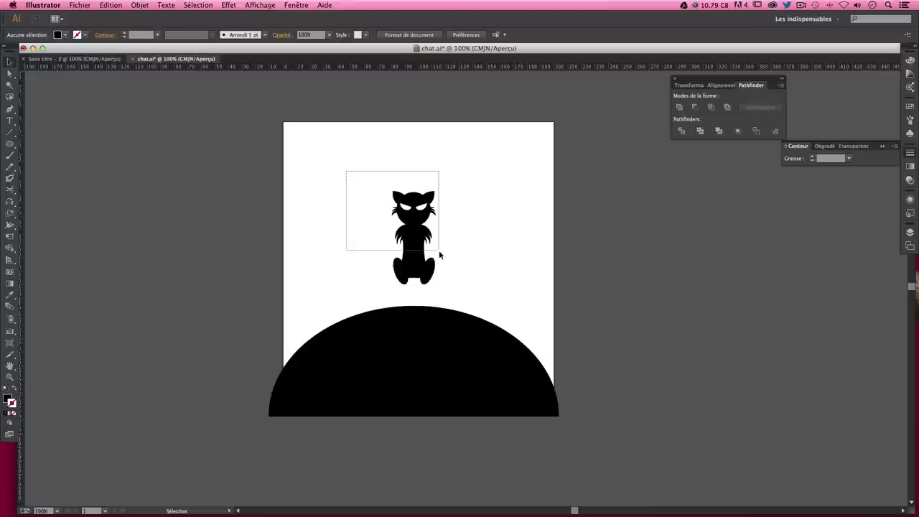
Select all the cat's shapes and undo an accidental enlargement
{"action": "mouse_move", "coordinate": [347, 174]}
{"action": "left_mouse_down"}
{"action": "mouse_move", "coordinate": [452, 277]}
{"action": "mouse_move", "coordinate": [437, 313]}
{"action": "left_mouse_up"}
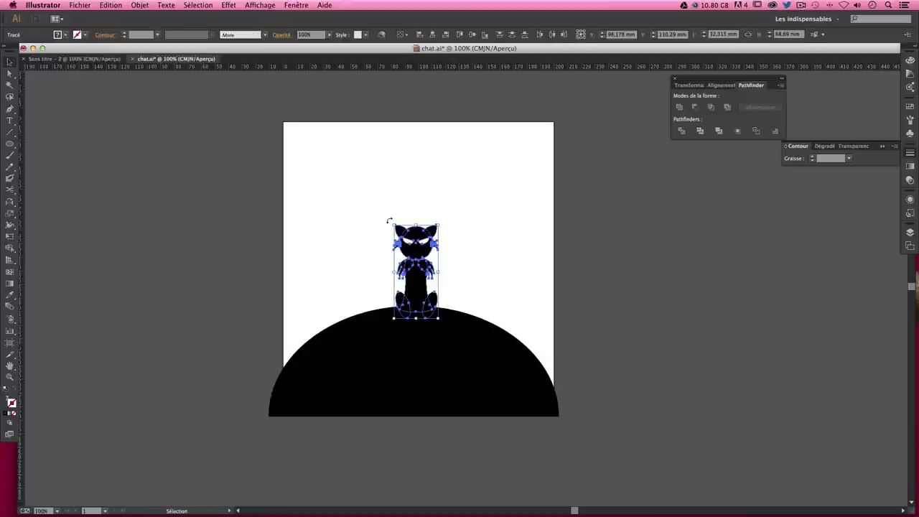
{"action": "left_click_drag", "start_coordinate": [393, 224], "coordinate": [362, 197]}
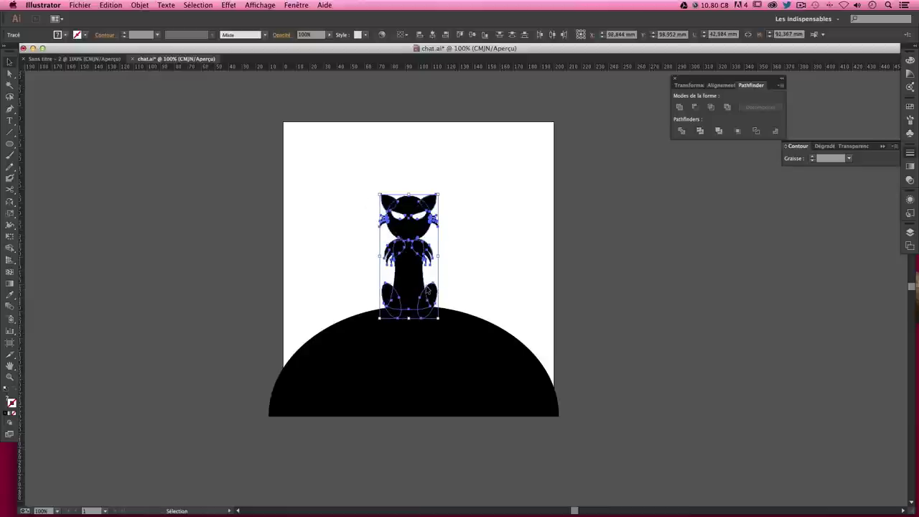
{"action": "left_click", "coordinate": [421, 181]}
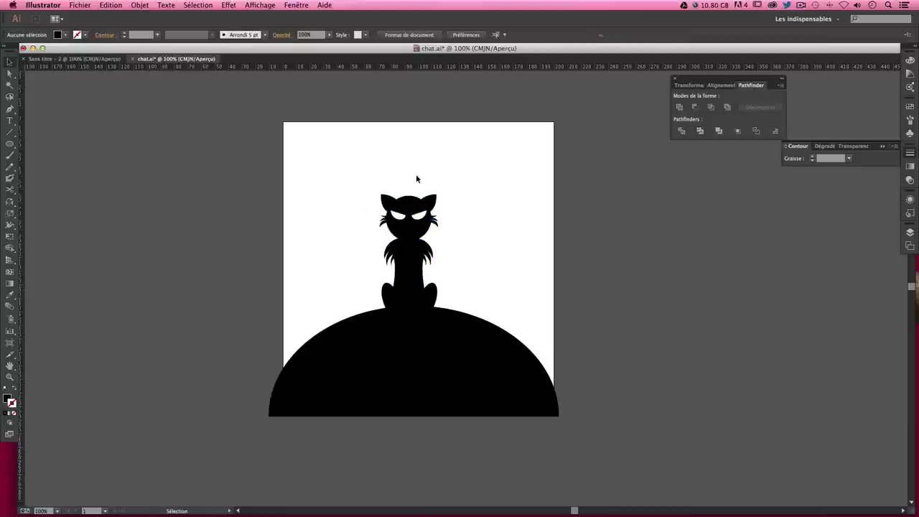
{"action": "left_click_drag", "start_coordinate": [338, 173], "coordinate": [491, 296]}
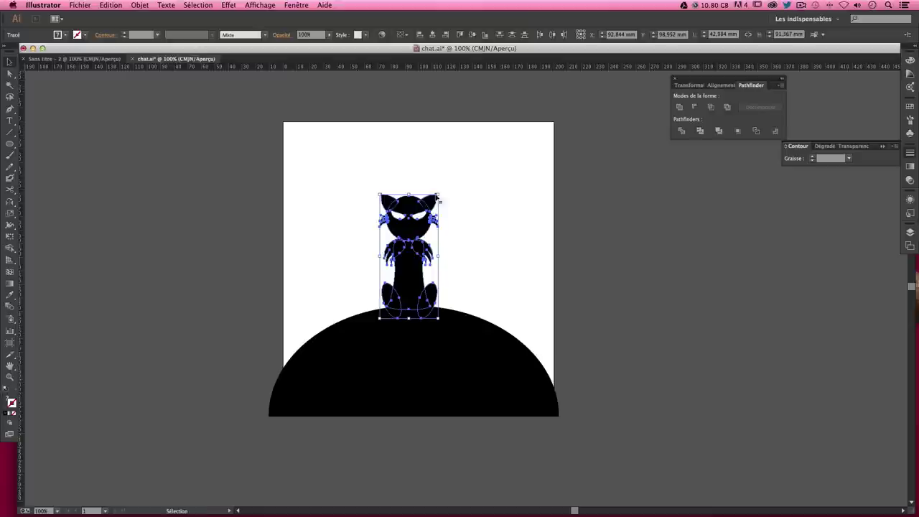
{"action": "left_click", "coordinate": [435, 197], "text": "shift"}
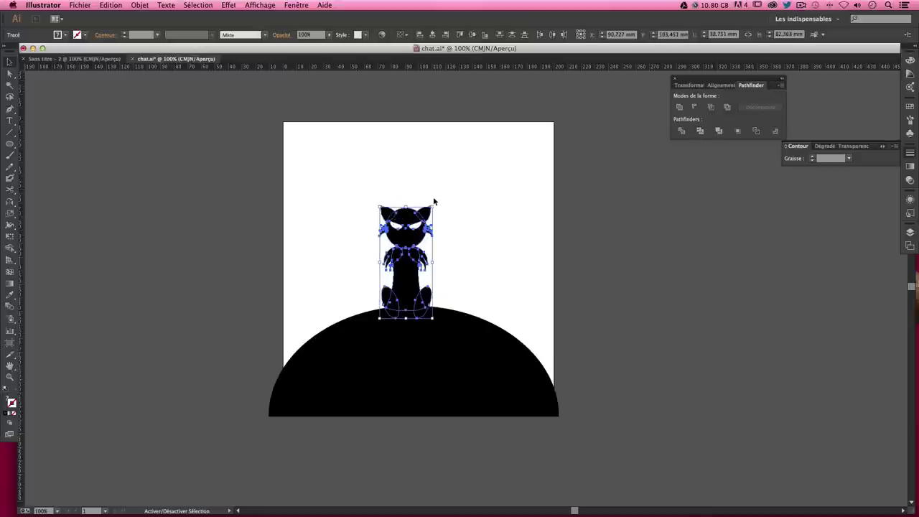
{"action": "key", "text": "super+z"}
Move the cat right and down onto the vertical centre guide, feet on the dome
{"action": "left_click_drag", "start_coordinate": [419, 275], "coordinate": [435, 272]}
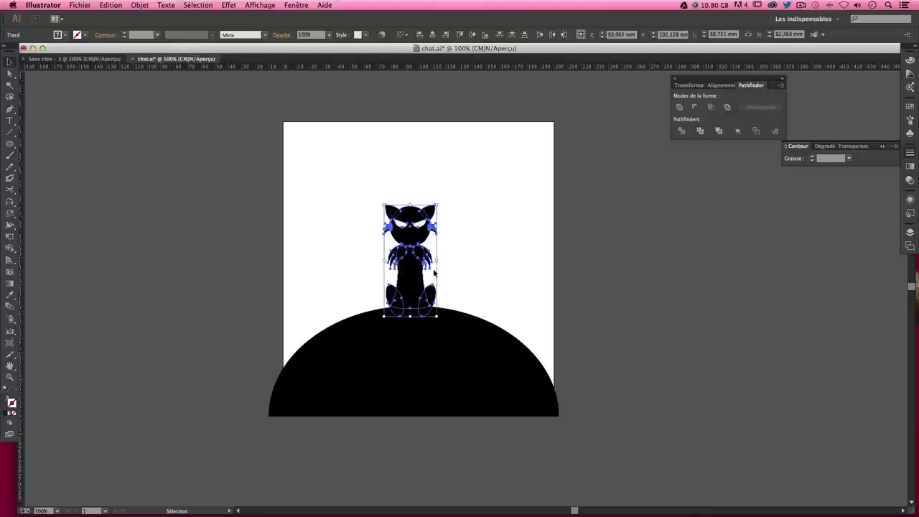
{"action": "key", "text": "a"}
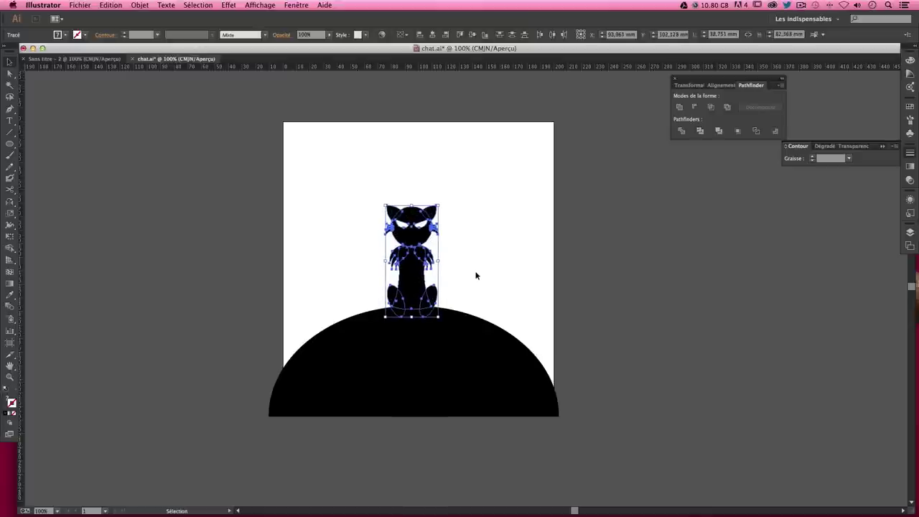
{"action": "key", "text": "Right"}
{"action": "key", "text": "Right"}
{"action": "key", "text": "Right"}
{"action": "key", "text": "Down"}
{"action": "key", "text": "v"}
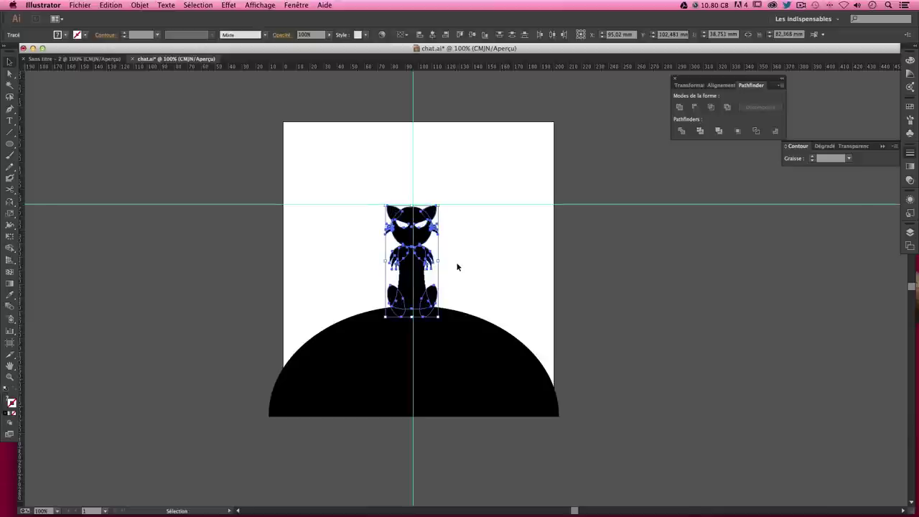
{"action": "key", "text": "Right"}
{"action": "key", "text": "Right"}
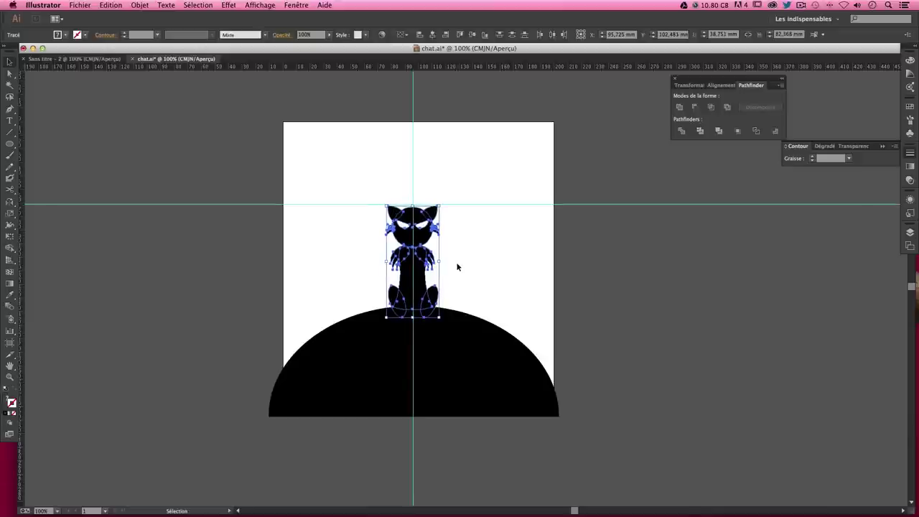
{"action": "key", "text": "Down"}
{"action": "key", "text": "Down"}
{"action": "key", "text": "Down"}
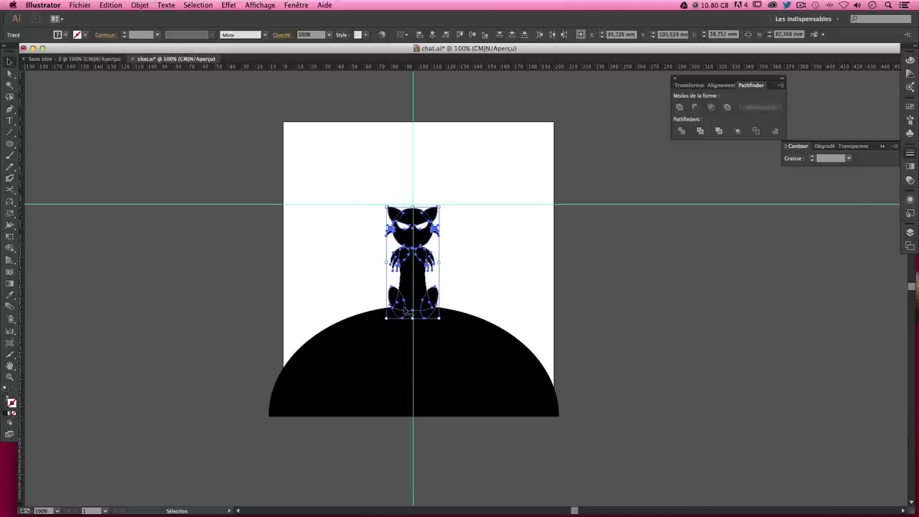
Hide the alignment guides and zoom in to 150%
{"action": "left_click", "coordinate": [614, 353]}
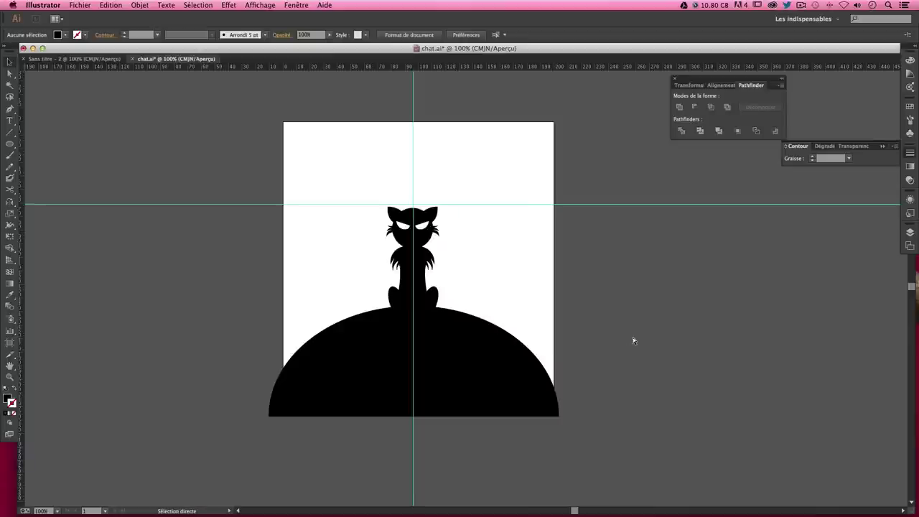
{"action": "key", "text": "ctrl+semicolon"}
{"action": "key", "text": "ctrl+plus"}
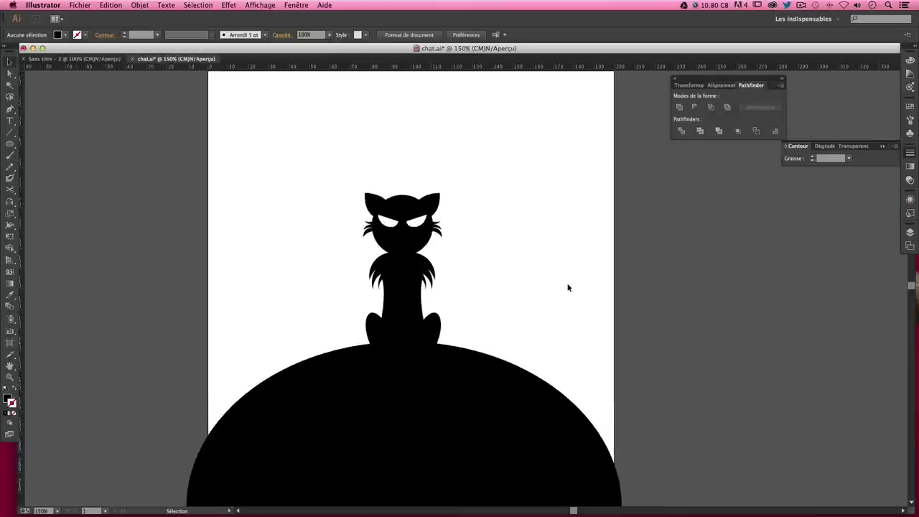
Zoom to 200% on the cat and try a Paintbrush tail stroke, then undo it
{"action": "key", "text": "ctrl+plus"}
{"action": "left_click_drag", "start_coordinate": [569, 288], "coordinate": [580, 289]}
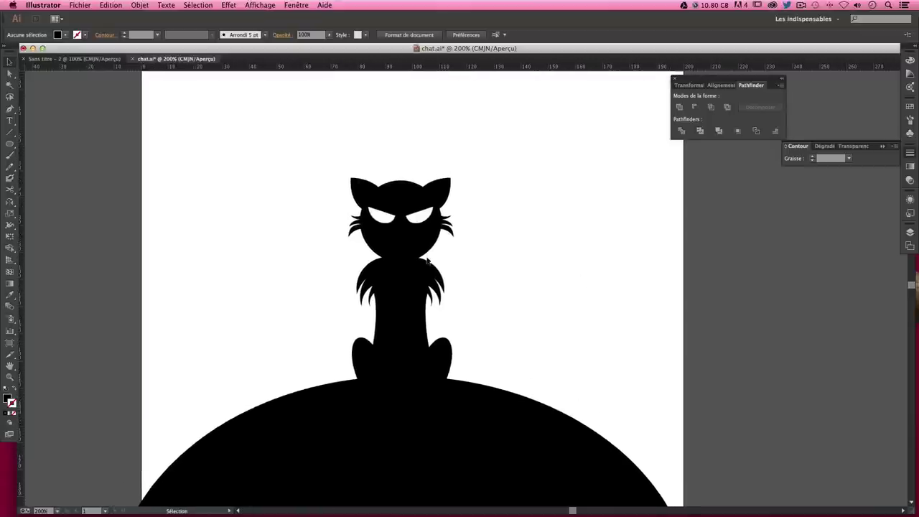
{"action": "left_click", "coordinate": [10, 155]}
{"action": "left_click_drag", "start_coordinate": [361, 342], "coordinate": [306, 300]}
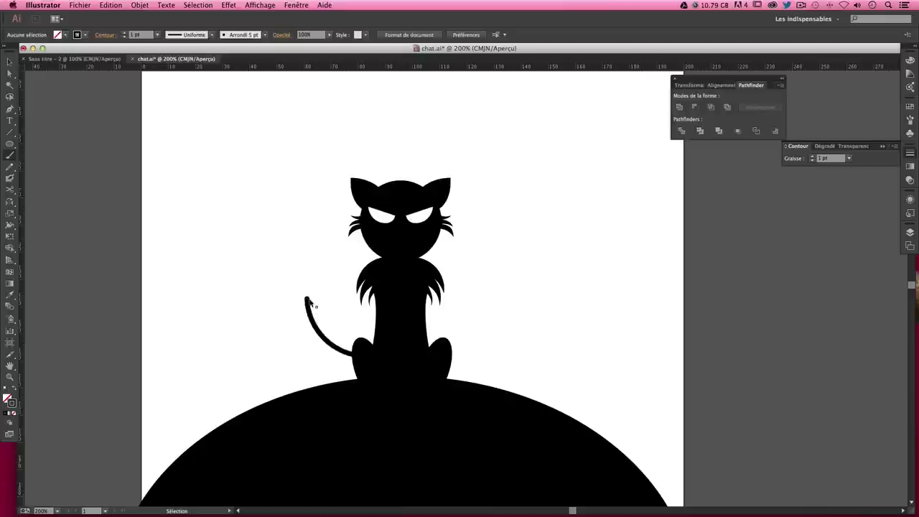
{"action": "key", "text": "ctrl+z"}
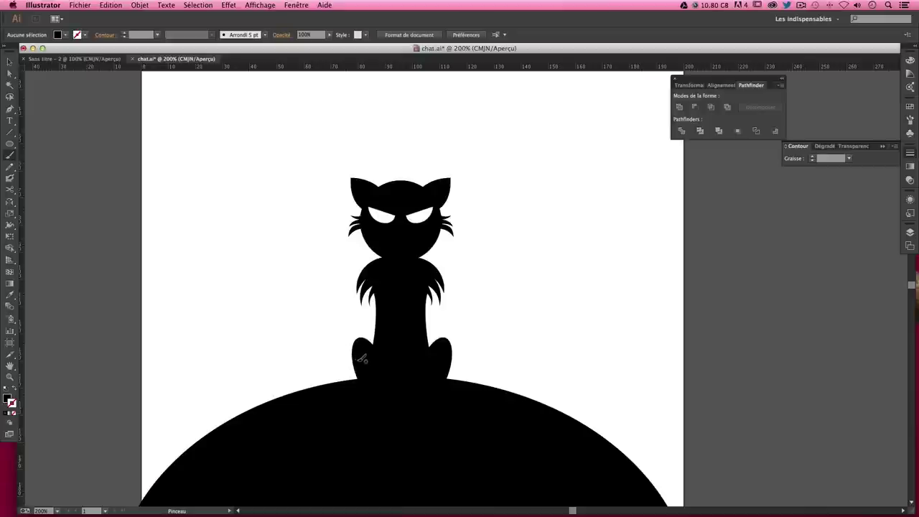
Paint a curled spiral tail rising up and left from the cat's hindquarters
{"action": "mouse_move", "coordinate": [351, 355]}
{"action": "left_mouse_down"}
{"action": "mouse_move", "coordinate": [349, 264]}
{"action": "mouse_move", "coordinate": [273, 191]}
{"action": "mouse_move", "coordinate": [256, 213]}
{"action": "mouse_move", "coordinate": [253, 254]}
{"action": "mouse_move", "coordinate": [302, 270]}
{"action": "mouse_move", "coordinate": [310, 243]}
{"action": "mouse_move", "coordinate": [300, 227]}
{"action": "mouse_move", "coordinate": [277, 228]}
{"action": "mouse_move", "coordinate": [271, 246]}
{"action": "mouse_move", "coordinate": [270, 217]}
{"action": "left_mouse_up"}
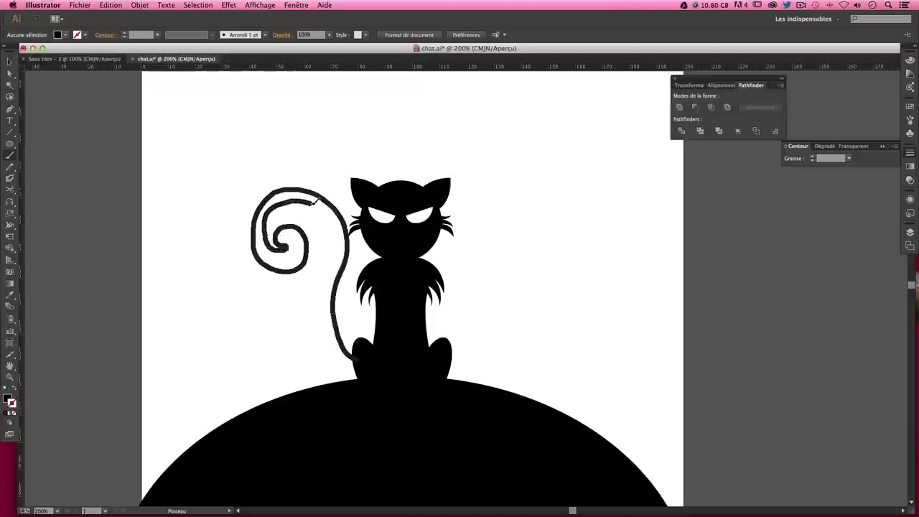
{"action": "mouse_move", "coordinate": [321, 204]}
{"action": "left_mouse_down"}
{"action": "mouse_move", "coordinate": [340, 246]}
{"action": "mouse_move", "coordinate": [325, 281]}
{"action": "mouse_move", "coordinate": [329, 338]}
{"action": "mouse_move", "coordinate": [354, 370]}
{"action": "mouse_move", "coordinate": [367, 358]}
{"action": "left_mouse_up"}
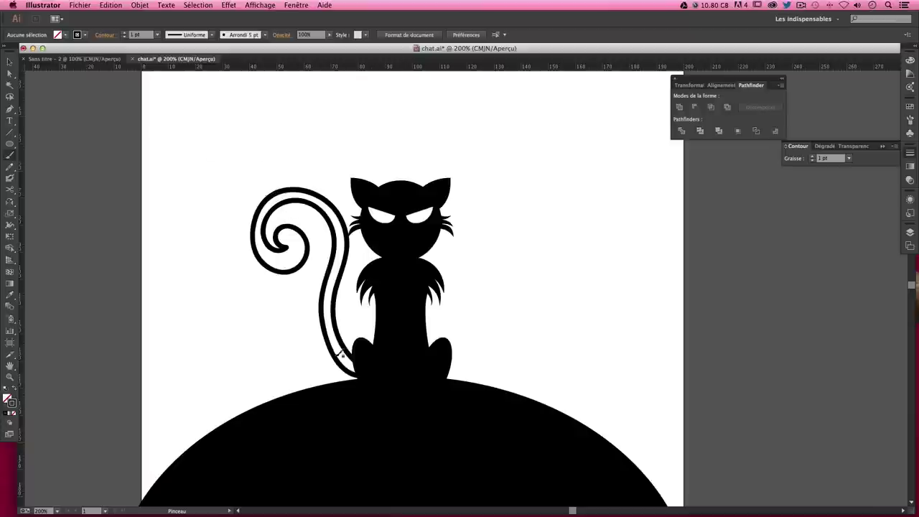
{"action": "left_click", "coordinate": [332, 333], "text": "ctrl"}
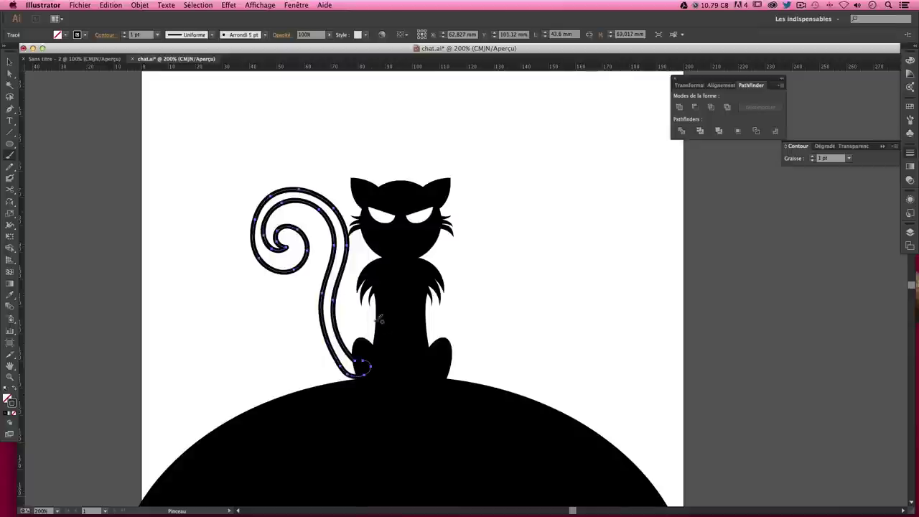
{"action": "key", "text": "v"}
{"action": "left_click", "coordinate": [531, 252]}
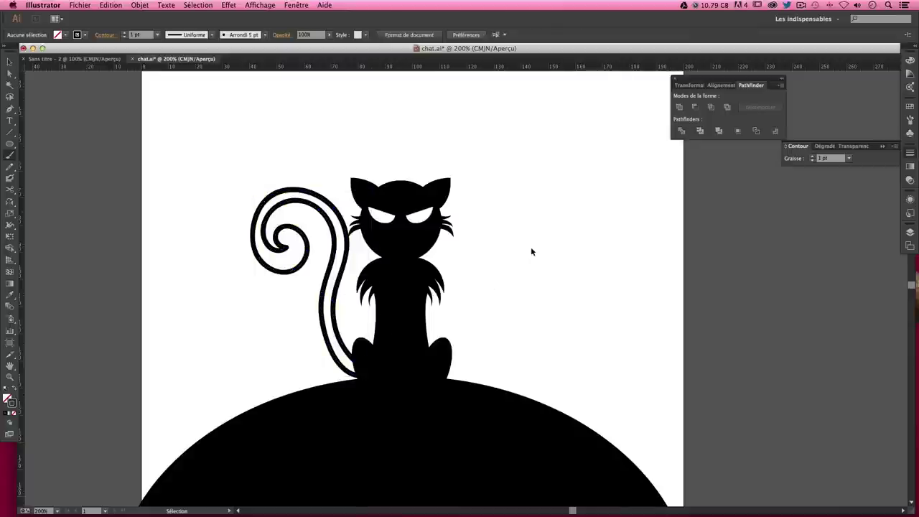
Make the tail solid black with no outline
{"action": "left_click", "coordinate": [9, 62]}
{"action": "left_click_drag", "start_coordinate": [205, 166], "coordinate": [272, 226]}
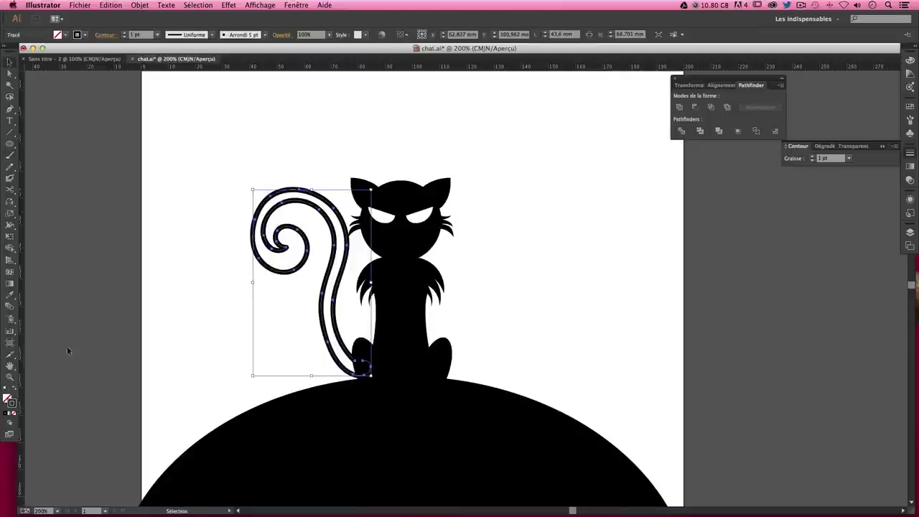
{"action": "left_click", "coordinate": [16, 388]}
{"action": "left_click", "coordinate": [118, 285]}
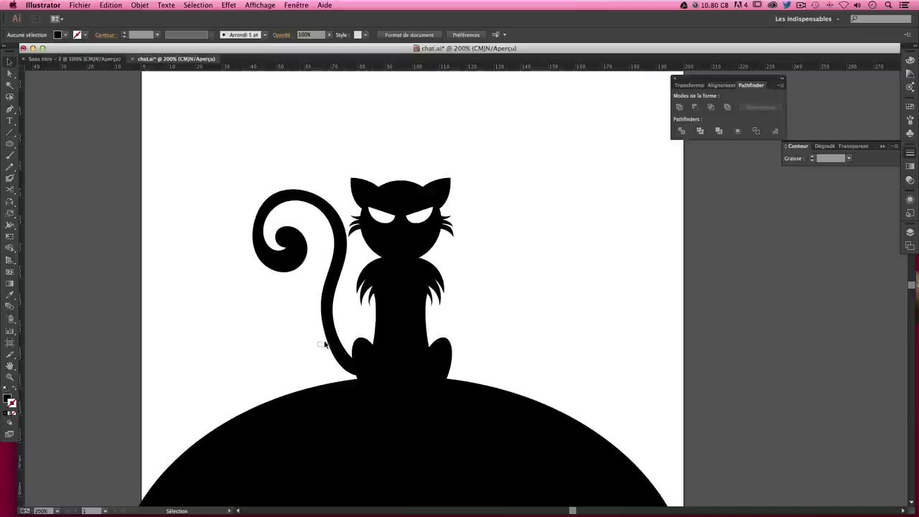
Shift the tail slightly, then scale it down toward the body and tilt it
{"action": "mouse_move", "coordinate": [334, 338]}
{"action": "left_mouse_down"}
{"action": "mouse_move", "coordinate": [388, 390]}
{"action": "mouse_move", "coordinate": [381, 372]}
{"action": "left_mouse_up"}
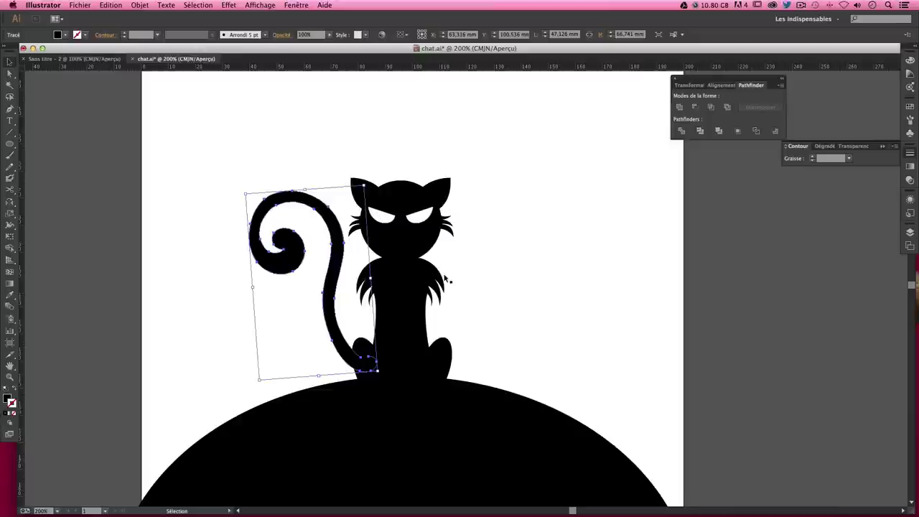
{"action": "left_click_drag", "start_coordinate": [344, 247], "coordinate": [350, 252]}
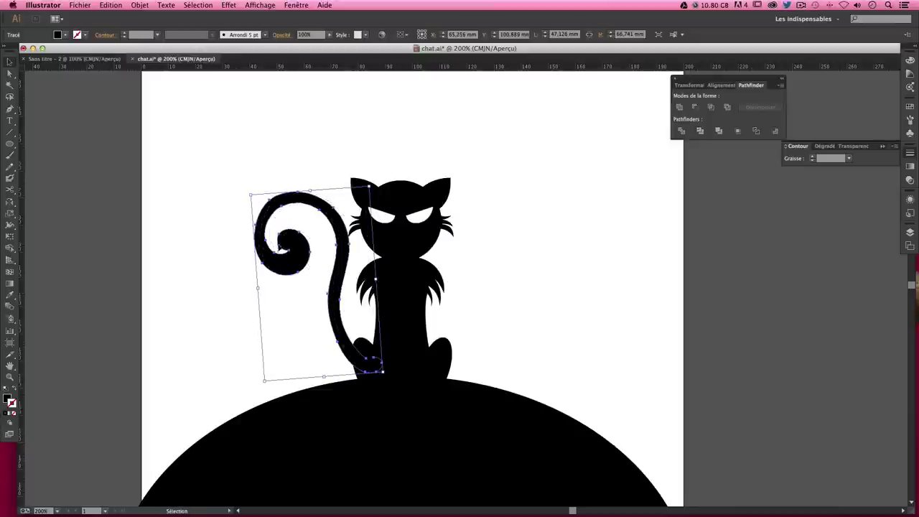
{"action": "left_click", "coordinate": [232, 252]}
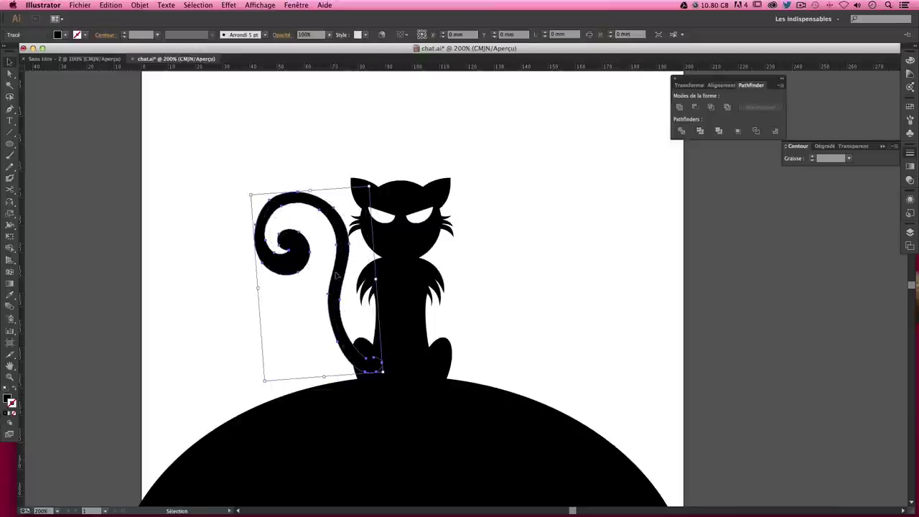
{"action": "left_click_drag", "start_coordinate": [334, 276], "coordinate": [331, 274]}
{"action": "left_click", "coordinate": [469, 244]}
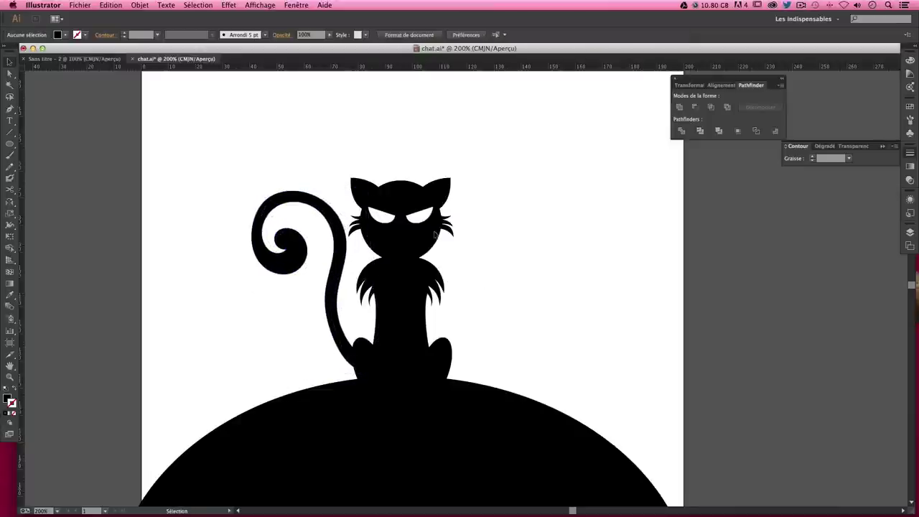
{"action": "left_click", "coordinate": [273, 213]}
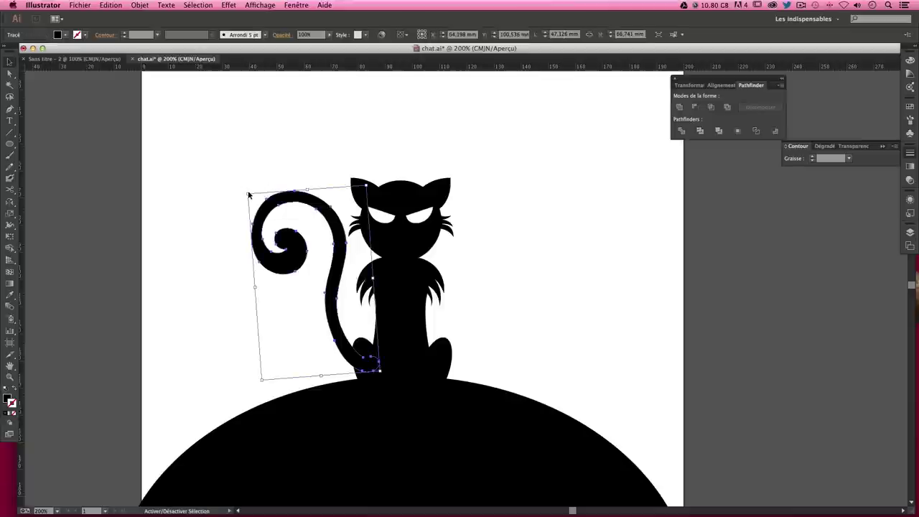
{"action": "left_click_drag", "start_coordinate": [248, 193], "coordinate": [264, 206]}
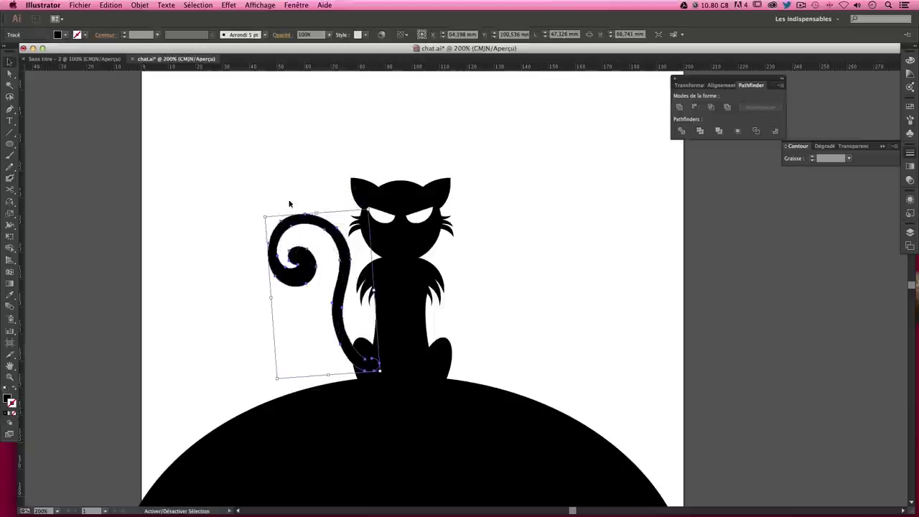
{"action": "left_click", "coordinate": [504, 194]}
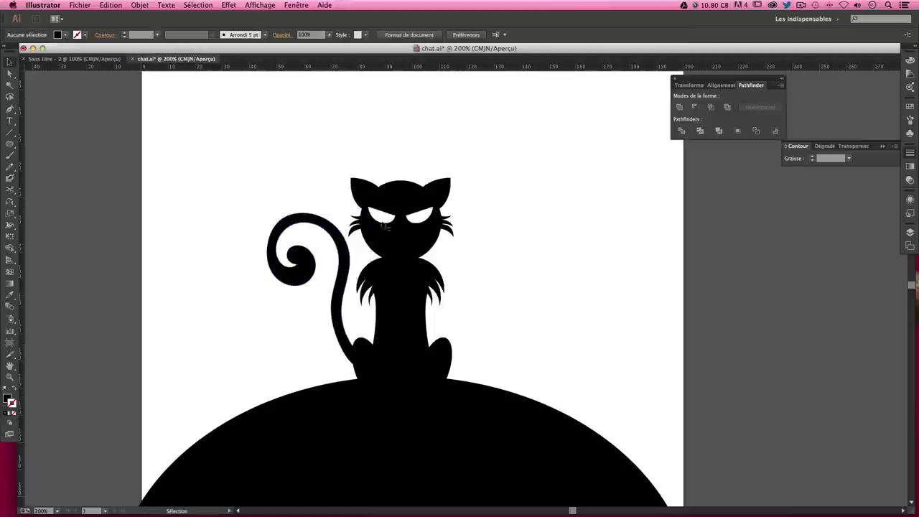
{"action": "left_click", "coordinate": [280, 237]}
{"action": "left_click_drag", "start_coordinate": [263, 215], "coordinate": [275, 224]}
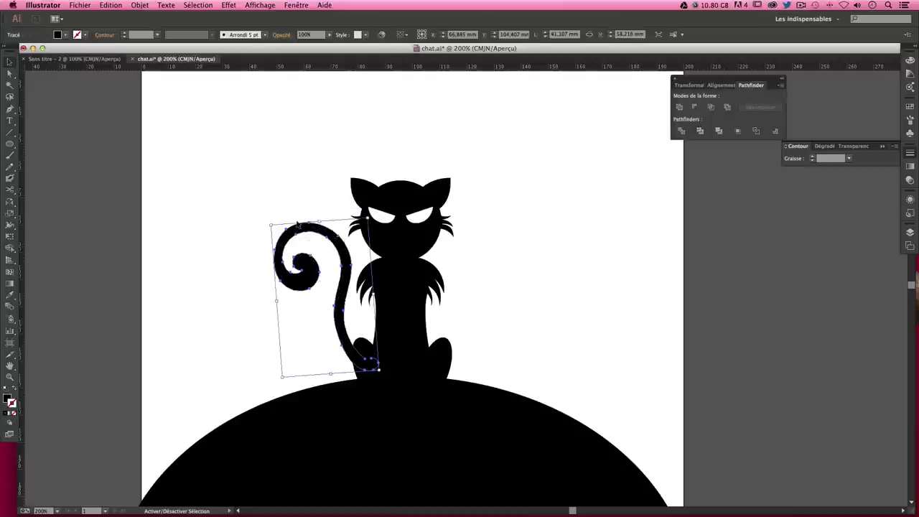
{"action": "left_click", "coordinate": [472, 244]}
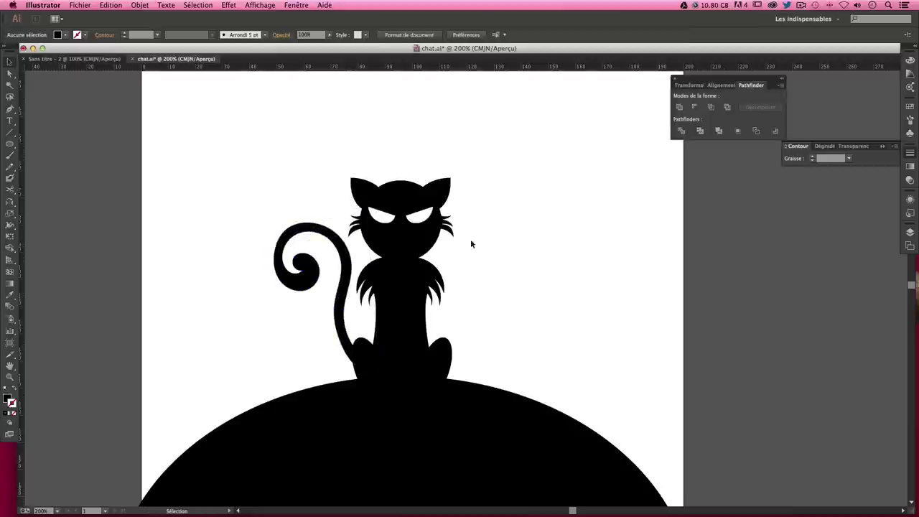
Rotate the tail slightly and shift it a little to the left
{"action": "left_click", "coordinate": [345, 314]}
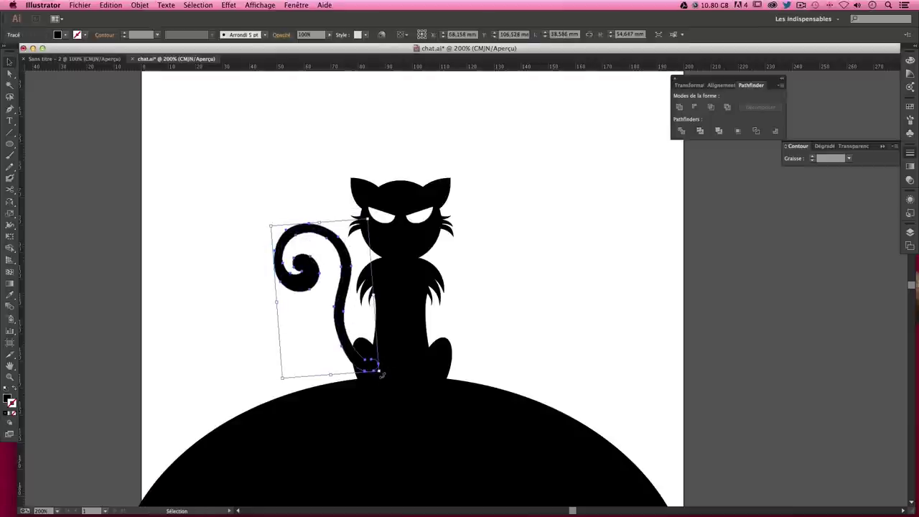
{"action": "mouse_move", "coordinate": [383, 375]}
{"action": "left_mouse_down"}
{"action": "mouse_move", "coordinate": [371, 365]}
{"action": "mouse_move", "coordinate": [380, 374]}
{"action": "left_mouse_up"}
{"action": "left_click", "coordinate": [497, 310]}
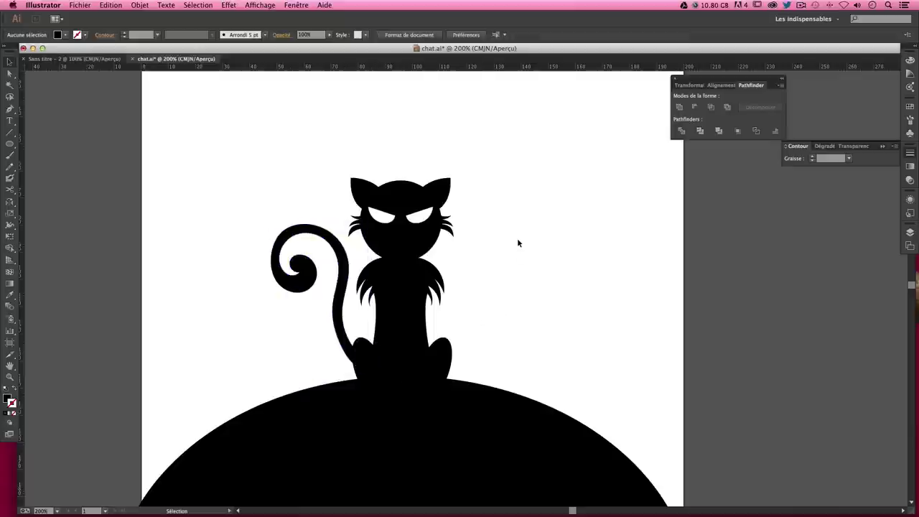
{"action": "left_click_drag", "start_coordinate": [222, 231], "coordinate": [267, 267]}
{"action": "left_click_drag", "start_coordinate": [381, 373], "coordinate": [370, 365]}
{"action": "left_click", "coordinate": [545, 297]}
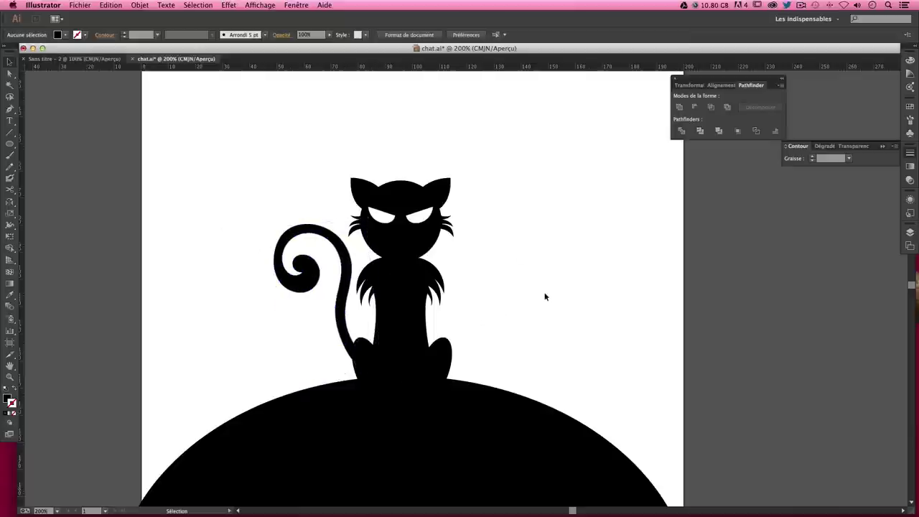
{"action": "left_click", "coordinate": [369, 365]}
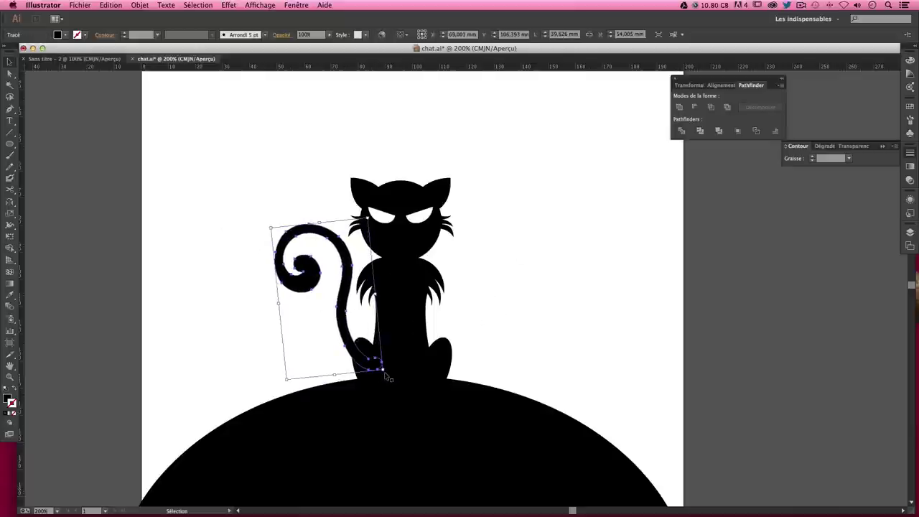
{"action": "left_click_drag", "start_coordinate": [387, 371], "coordinate": [393, 384]}
{"action": "left_click", "coordinate": [505, 334]}
{"action": "left_click", "coordinate": [361, 334]}
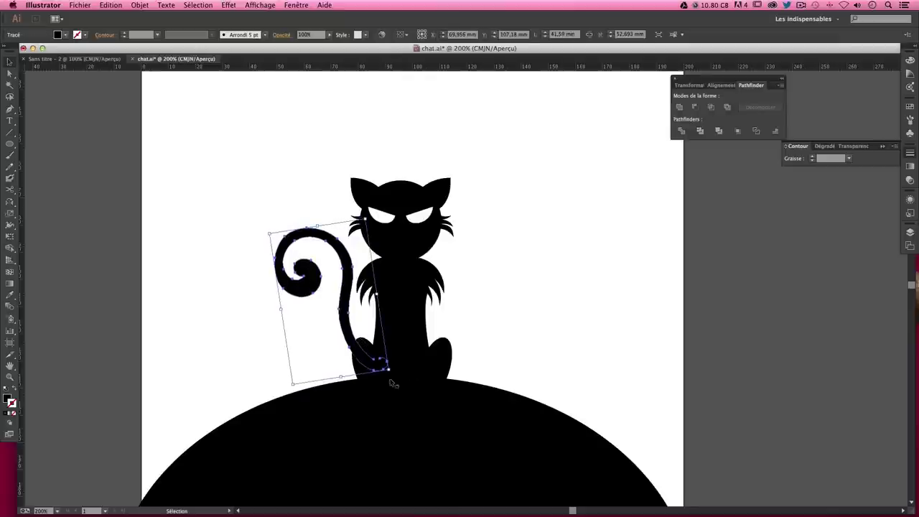
{"action": "left_click", "coordinate": [460, 294]}
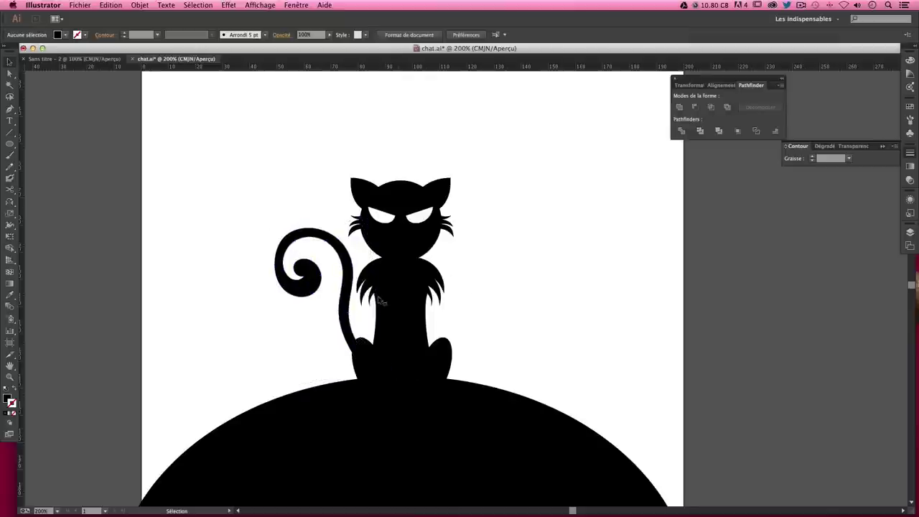
{"action": "left_click_drag", "start_coordinate": [346, 305], "coordinate": [335, 306]}
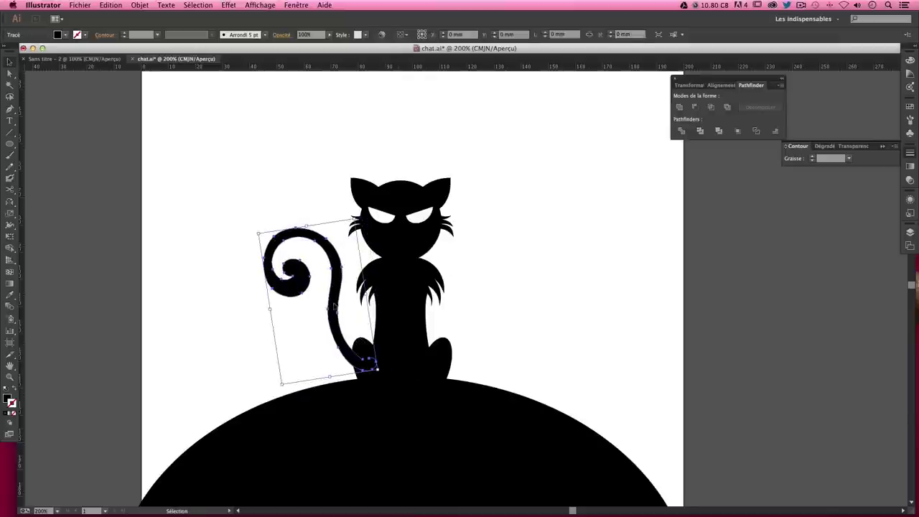
Paint over the tail's base with the Paintbrush to fill it in against the body
{"action": "left_click", "coordinate": [10, 155]}
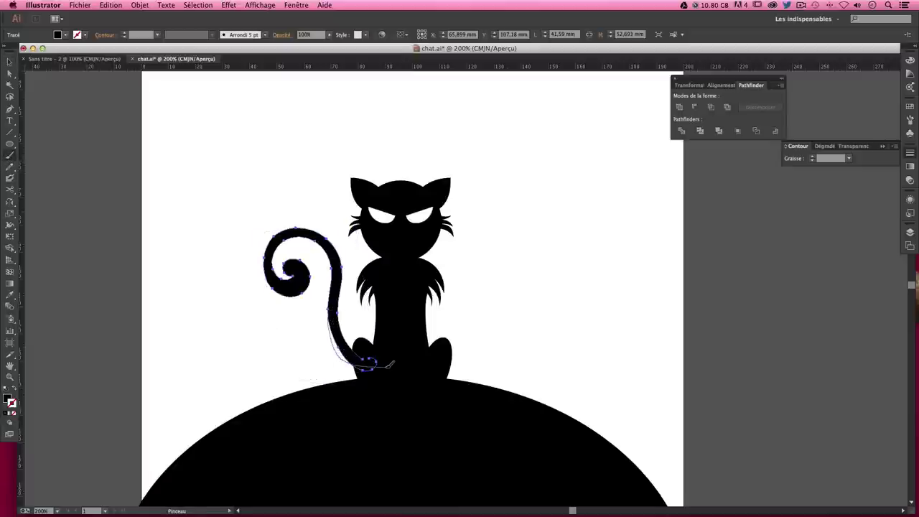
{"action": "left_click_drag", "start_coordinate": [389, 364], "coordinate": [392, 363]}
{"action": "key", "text": "v"}
{"action": "left_click", "coordinate": [213, 178]}
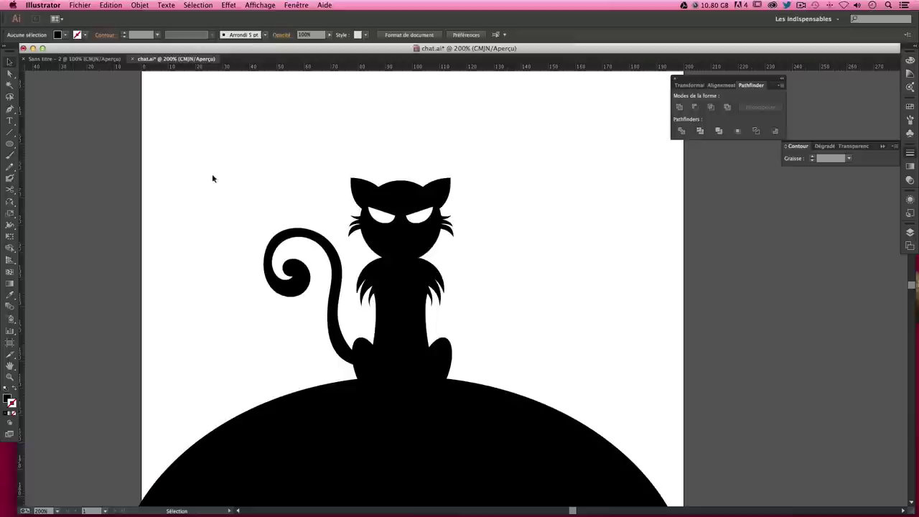
Nudge the tail slightly right and duplicate the cat's left whisker beside the tail
{"action": "left_click_drag", "start_coordinate": [334, 331], "coordinate": [339, 329]}
{"action": "left_click", "coordinate": [304, 312]}
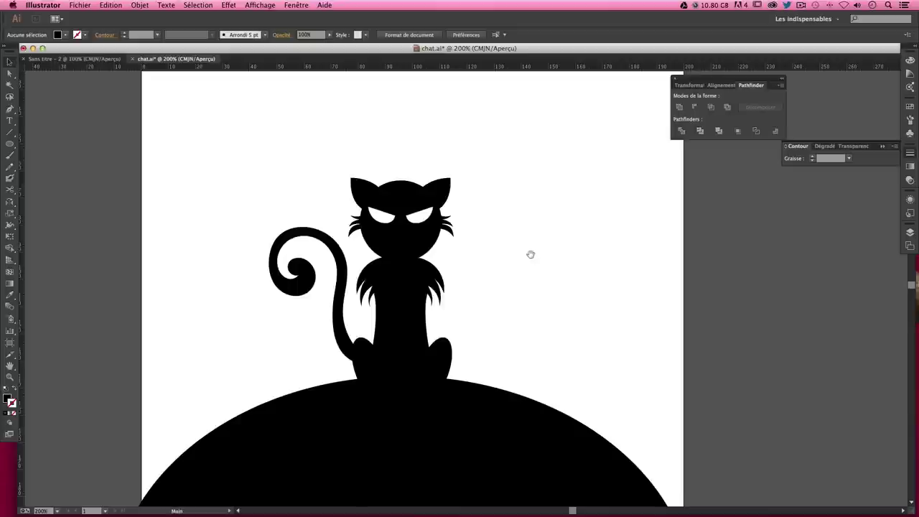
{"action": "left_click_drag", "start_coordinate": [531, 254], "coordinate": [510, 244]}
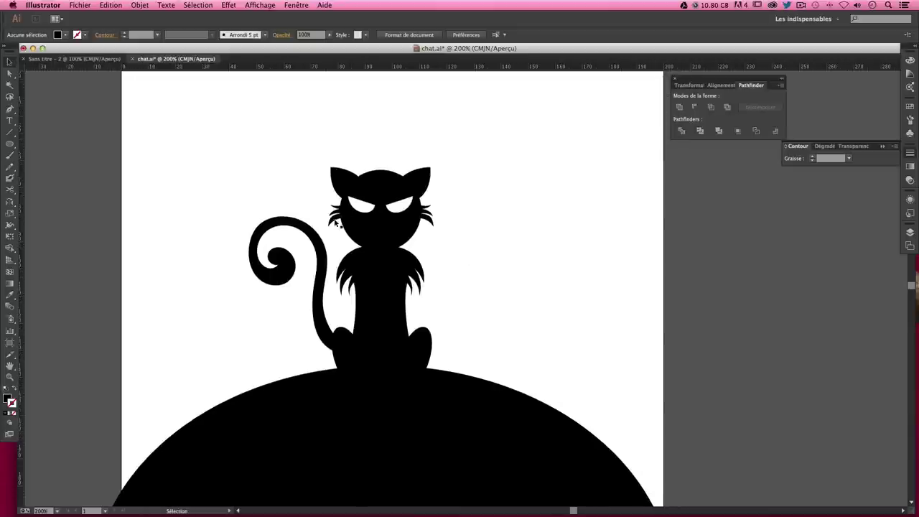
{"action": "left_click_drag", "start_coordinate": [335, 224], "coordinate": [221, 241]}
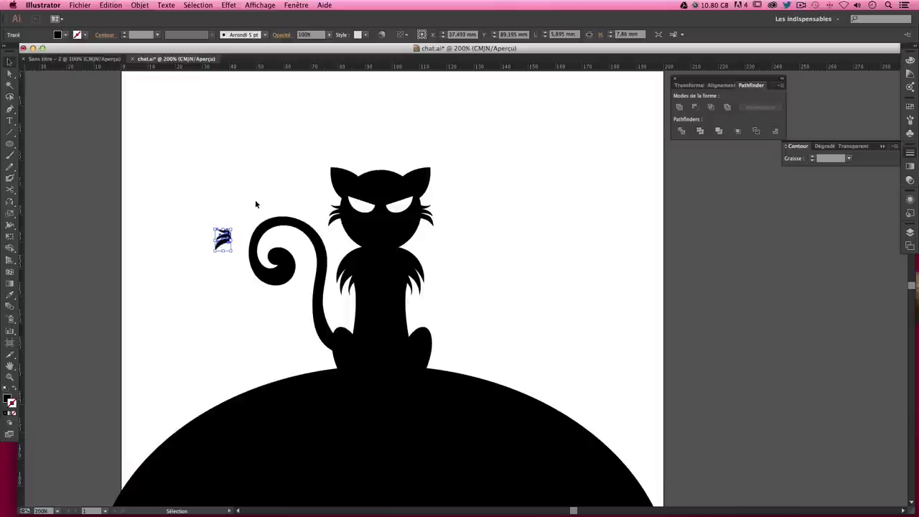
Place the whisker copy at the tail tip and nudge it slightly right
{"action": "left_click", "coordinate": [234, 223]}
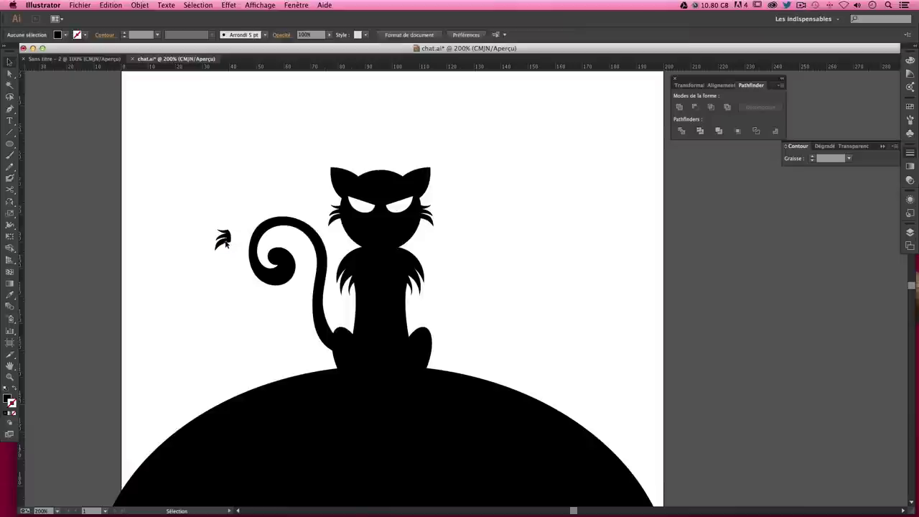
{"action": "mouse_move", "coordinate": [248, 230]}
{"action": "left_mouse_down"}
{"action": "mouse_move", "coordinate": [263, 231]}
{"action": "mouse_move", "coordinate": [256, 233]}
{"action": "left_mouse_up"}
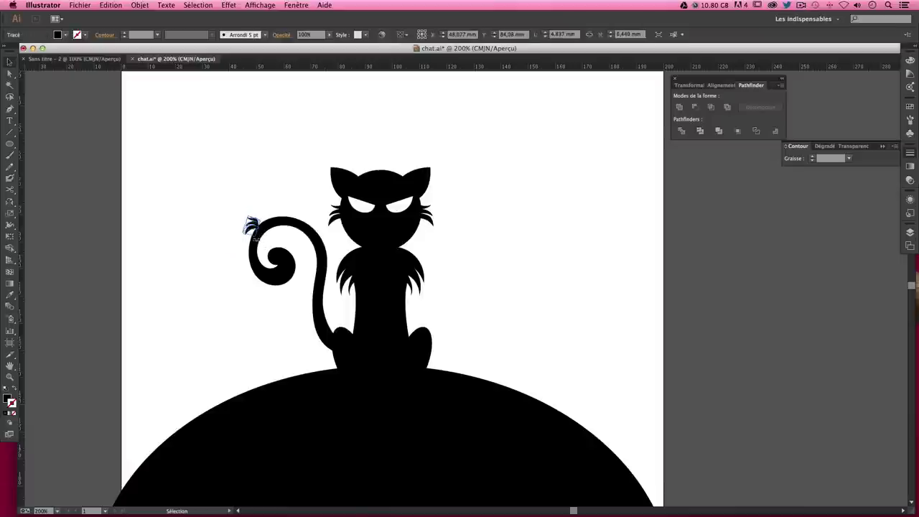
{"action": "left_click", "coordinate": [239, 216]}
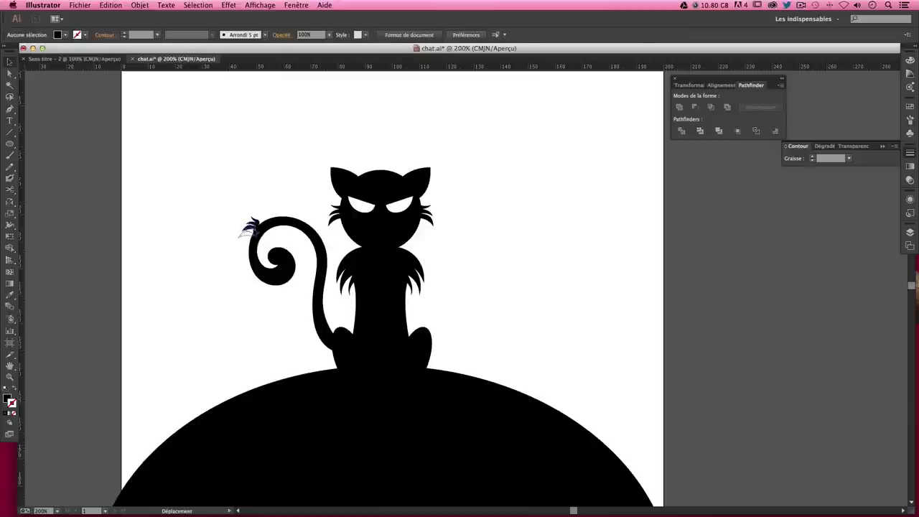
{"action": "left_click", "coordinate": [247, 230]}
{"action": "left_click", "coordinate": [259, 253]}
{"action": "left_click", "coordinate": [248, 234]}
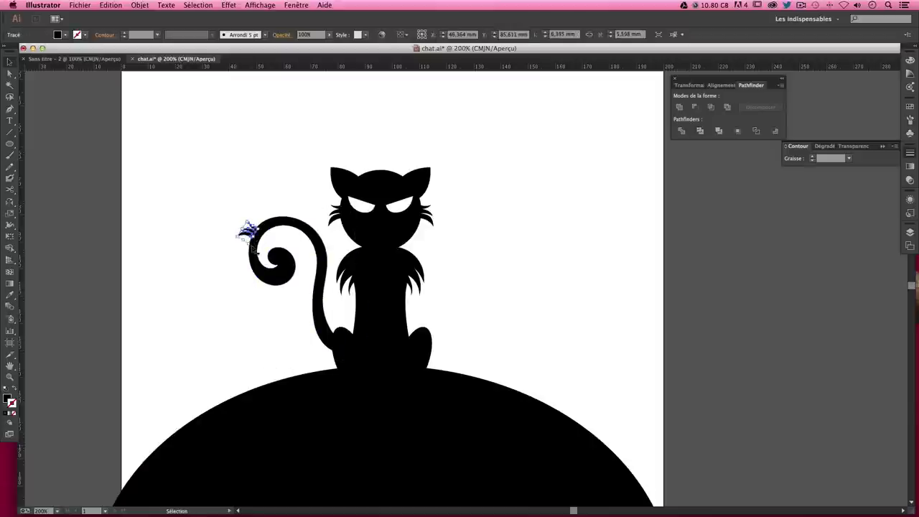
{"action": "left_click", "coordinate": [253, 243]}
{"action": "left_click_drag", "start_coordinate": [246, 233], "coordinate": [249, 234]}
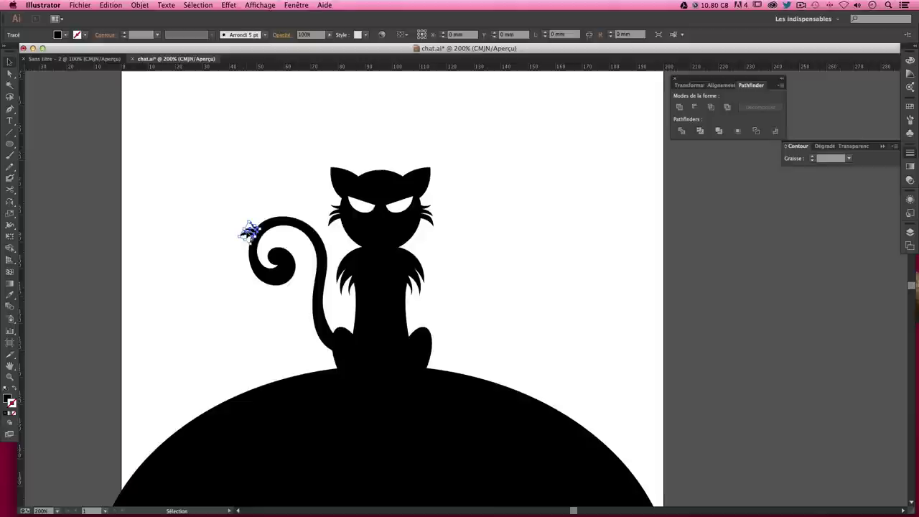
{"action": "left_click", "coordinate": [246, 213]}
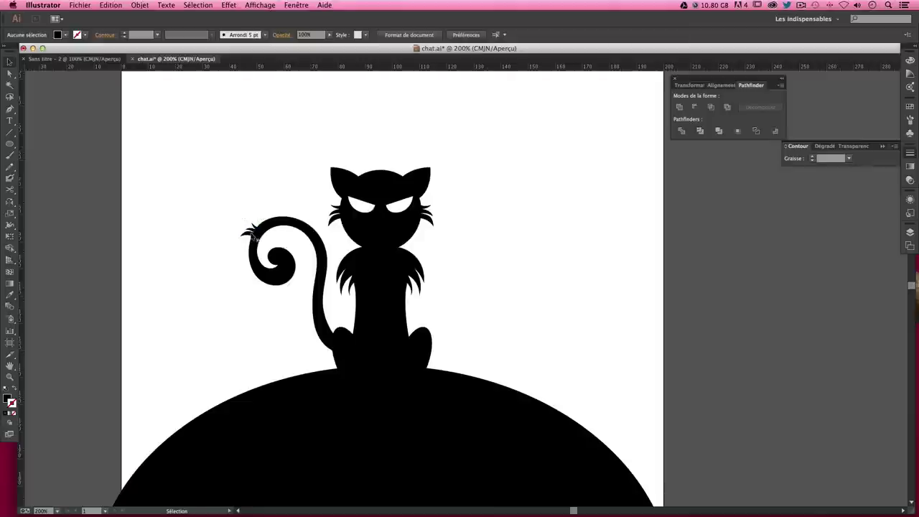
Duplicate another whisker below the tail tip and mirror it with the Reflect tool
{"action": "left_click_drag", "start_coordinate": [252, 235], "coordinate": [239, 269]}
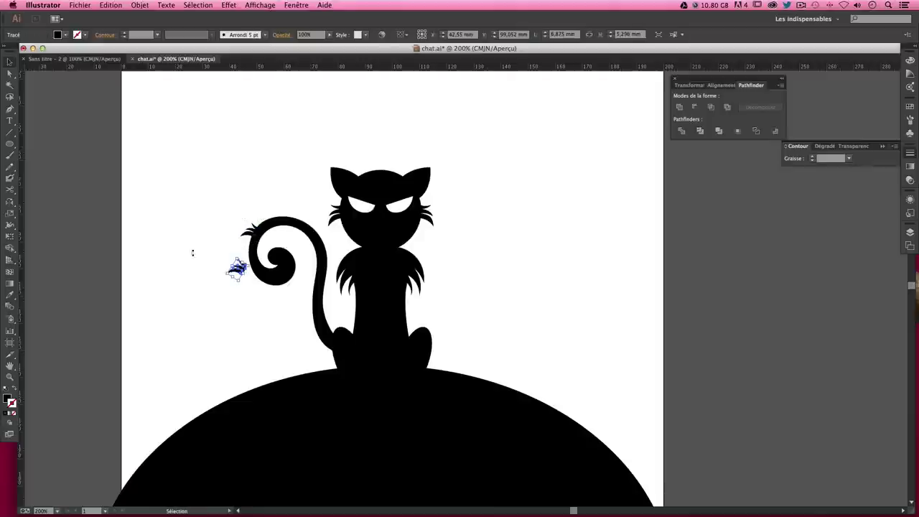
{"action": "left_click", "coordinate": [9, 202]}
{"action": "left_click_drag", "start_coordinate": [189, 266], "coordinate": [199, 232]}
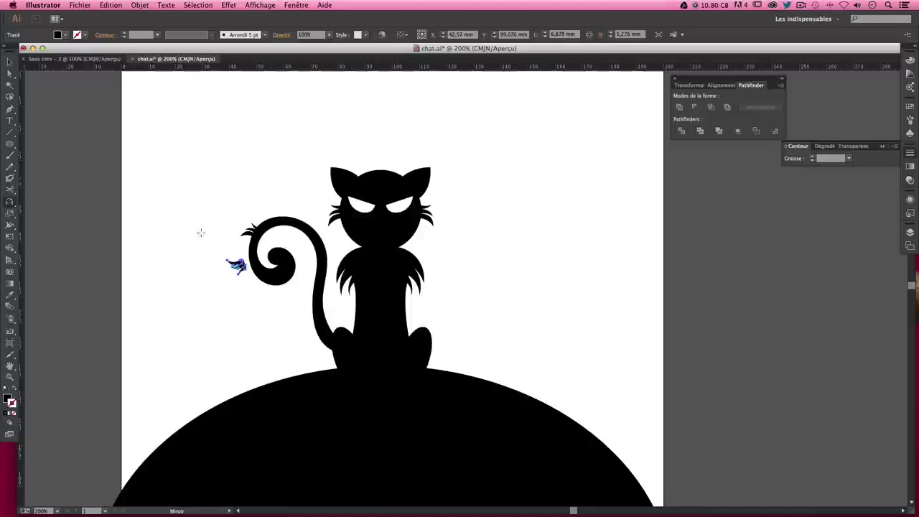
{"action": "key", "text": "v"}
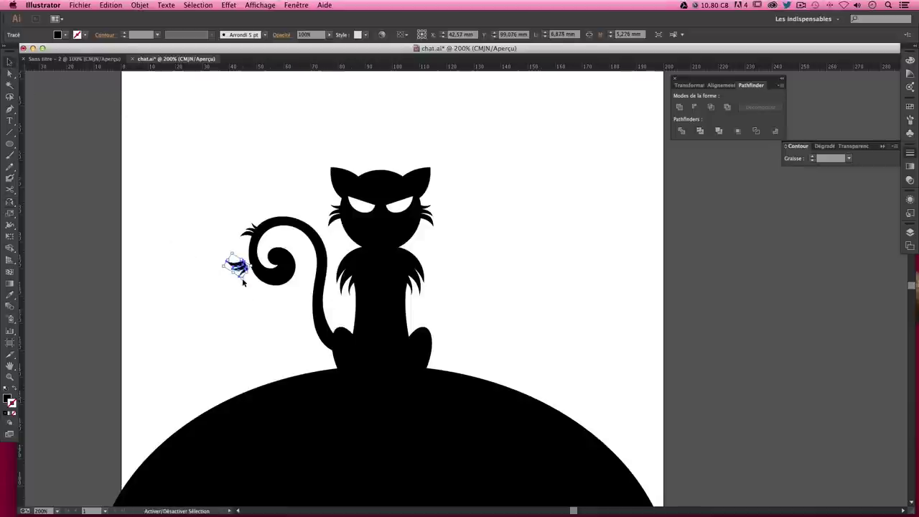
{"action": "left_click", "coordinate": [243, 274], "text": "shift"}
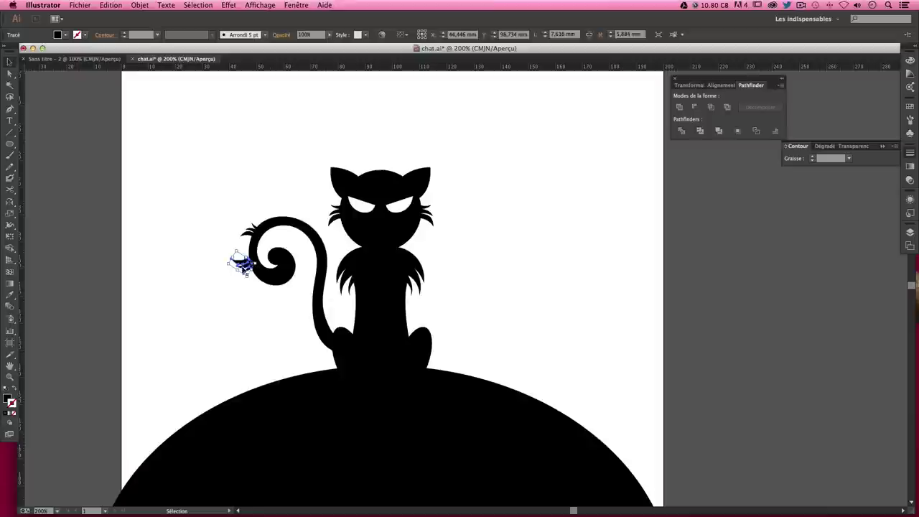
Position the whisker tufts along the tail's outer curve and zoom to 300%
{"action": "left_click_drag", "start_coordinate": [244, 268], "coordinate": [249, 264]}
{"action": "left_click", "coordinate": [254, 331]}
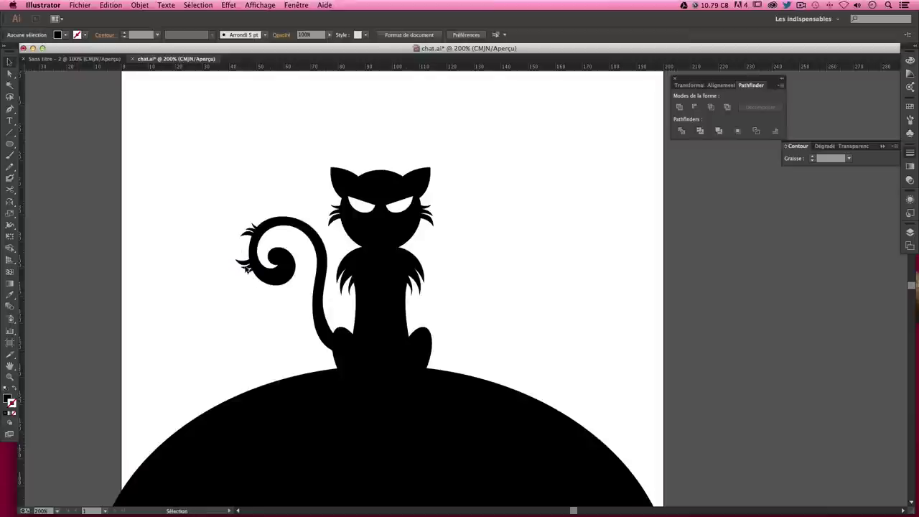
{"action": "left_click_drag", "start_coordinate": [247, 270], "coordinate": [255, 289]}
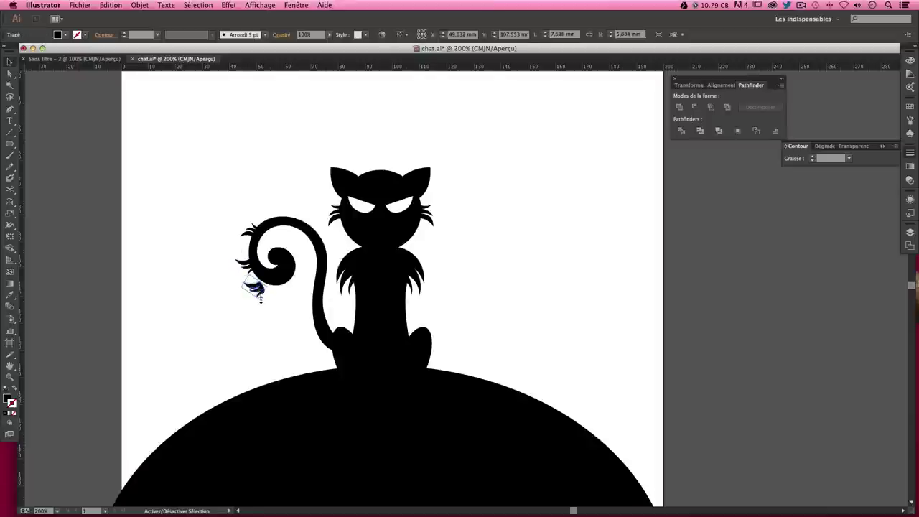
{"action": "left_click_drag", "start_coordinate": [262, 294], "coordinate": [257, 292]}
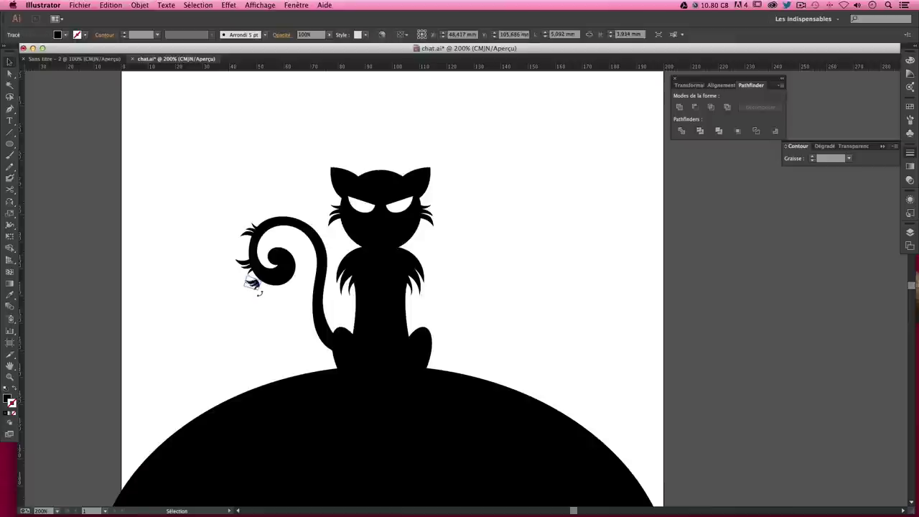
{"action": "key", "text": "ctrl+plus"}
Angle a whisker onto the tail edge, then move another into the curl and shrink it
{"action": "left_click_drag", "start_coordinate": [157, 289], "coordinate": [164, 302]}
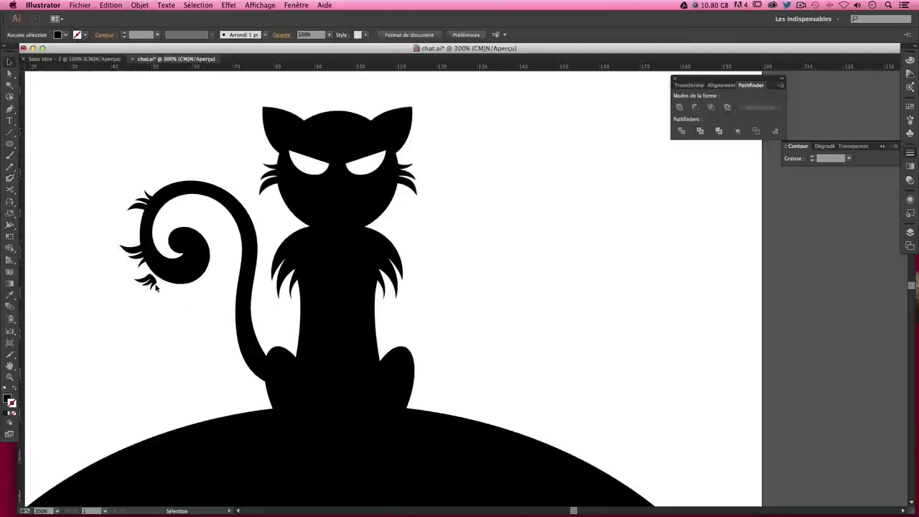
{"action": "left_click", "coordinate": [153, 325]}
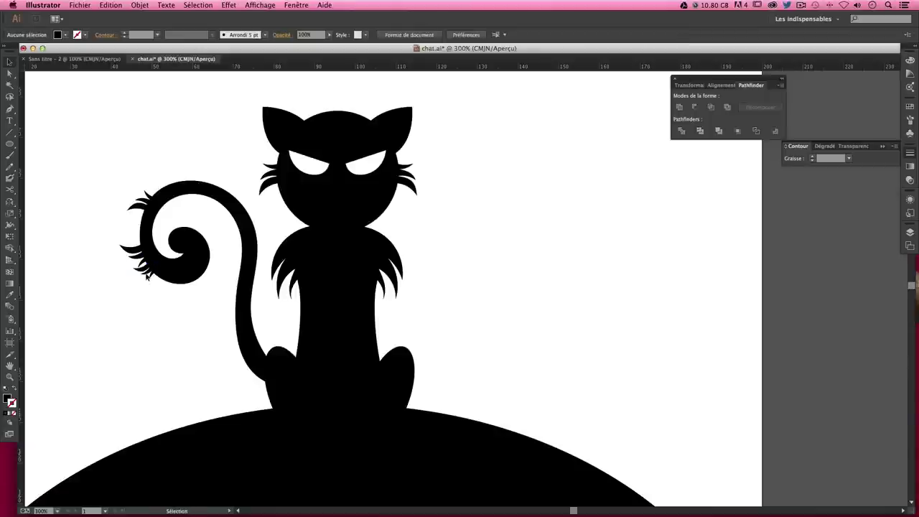
{"action": "mouse_move", "coordinate": [147, 277]}
{"action": "left_mouse_down"}
{"action": "mouse_move", "coordinate": [172, 214]}
{"action": "mouse_move", "coordinate": [185, 228]}
{"action": "left_mouse_up"}
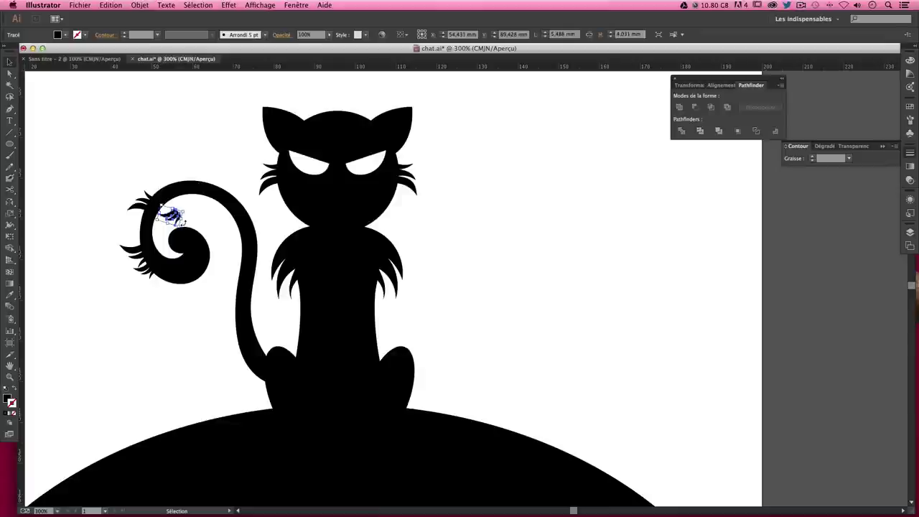
{"action": "left_click_drag", "start_coordinate": [183, 226], "coordinate": [179, 239]}
{"action": "left_click", "coordinate": [196, 213]}
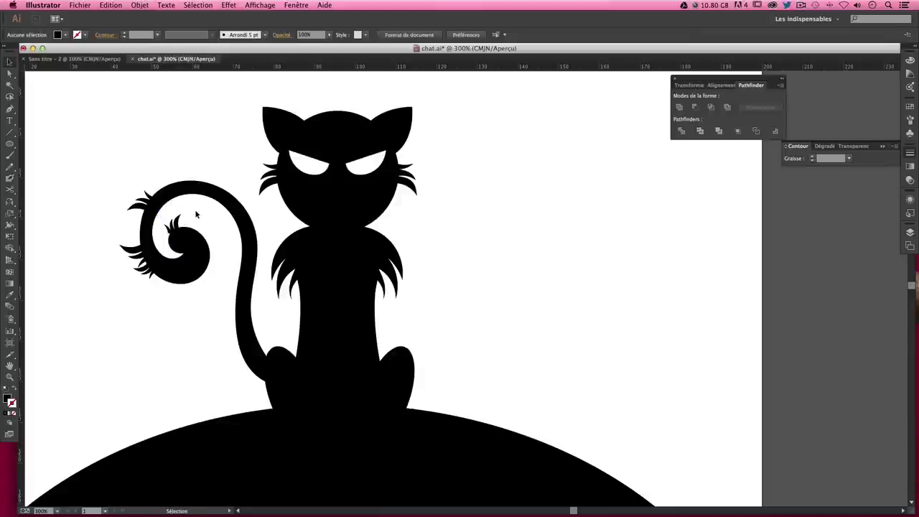
{"action": "left_click", "coordinate": [177, 228]}
{"action": "left_click", "coordinate": [196, 213]}
{"action": "left_click", "coordinate": [184, 226]}
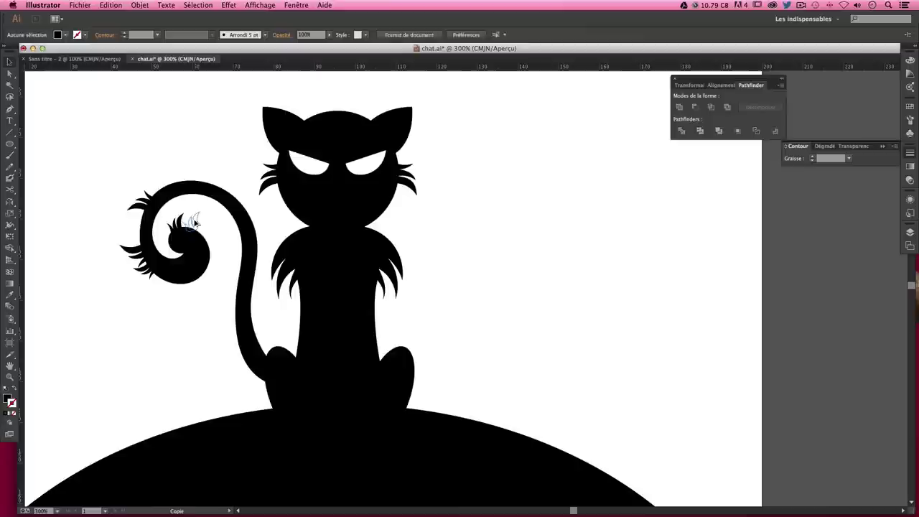
{"action": "left_click_drag", "start_coordinate": [207, 218], "coordinate": [163, 242]}
Try the Reflect tool on the small whisker, then reselect pieces in the tail curl
{"action": "left_click", "coordinate": [10, 202]}
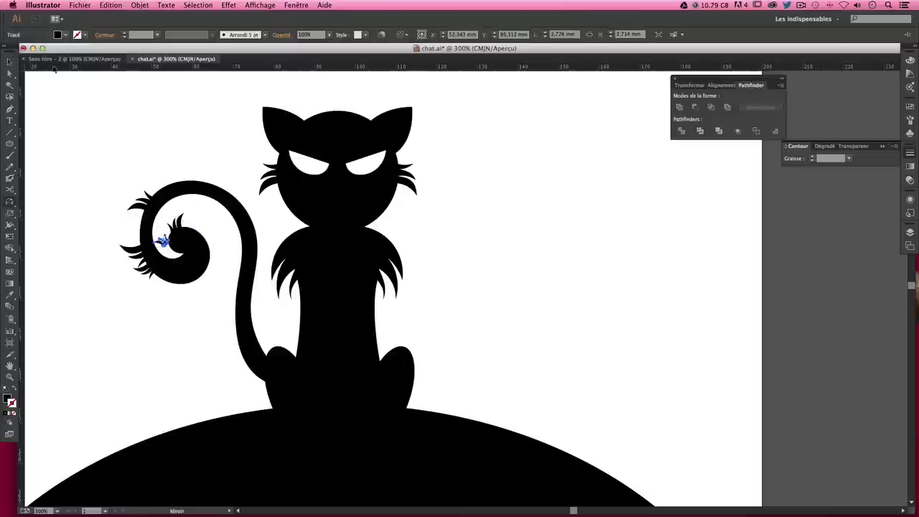
{"action": "left_click", "coordinate": [10, 62]}
{"action": "left_click", "coordinate": [62, 201]}
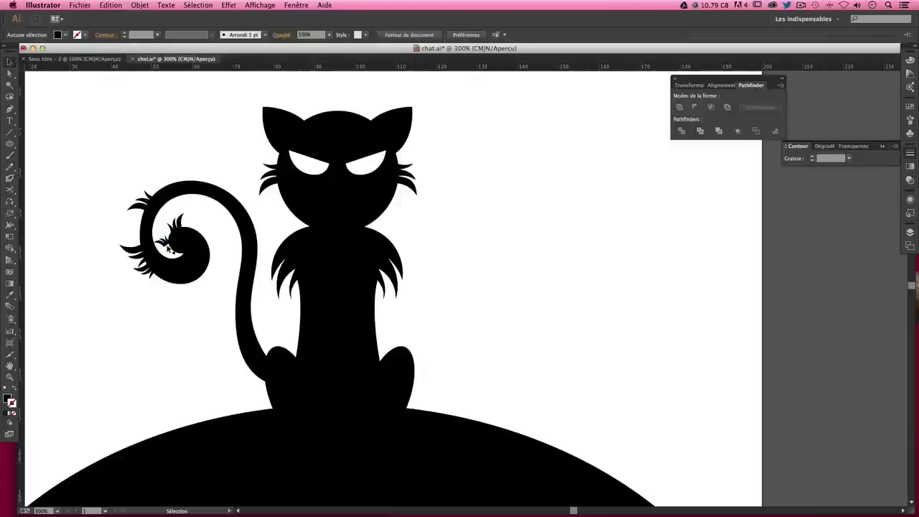
{"action": "left_click", "coordinate": [170, 248]}
{"action": "left_click", "coordinate": [172, 248]}
{"action": "left_click", "coordinate": [167, 239]}
{"action": "left_click", "coordinate": [108, 248]}
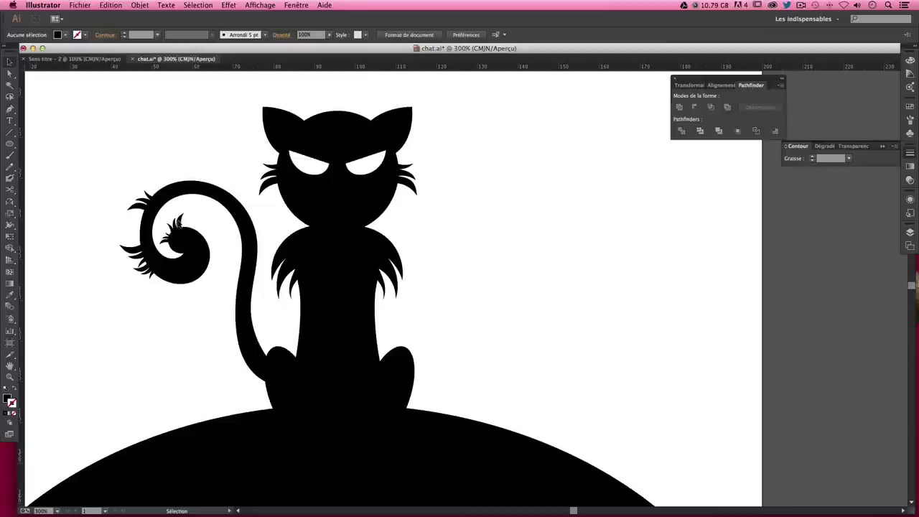
Reposition a whisker piece and add a shrunken copy of the chest fur into the curl
{"action": "mouse_move", "coordinate": [175, 230]}
{"action": "left_mouse_down"}
{"action": "mouse_move", "coordinate": [209, 285]}
{"action": "mouse_move", "coordinate": [209, 268]}
{"action": "left_mouse_up"}
{"action": "left_click", "coordinate": [454, 231]}
{"action": "left_click_drag", "start_coordinate": [306, 266], "coordinate": [167, 320]}
{"action": "mouse_move", "coordinate": [220, 346]}
{"action": "left_mouse_down"}
{"action": "mouse_move", "coordinate": [160, 302]}
{"action": "mouse_move", "coordinate": [174, 244]}
{"action": "left_mouse_up"}
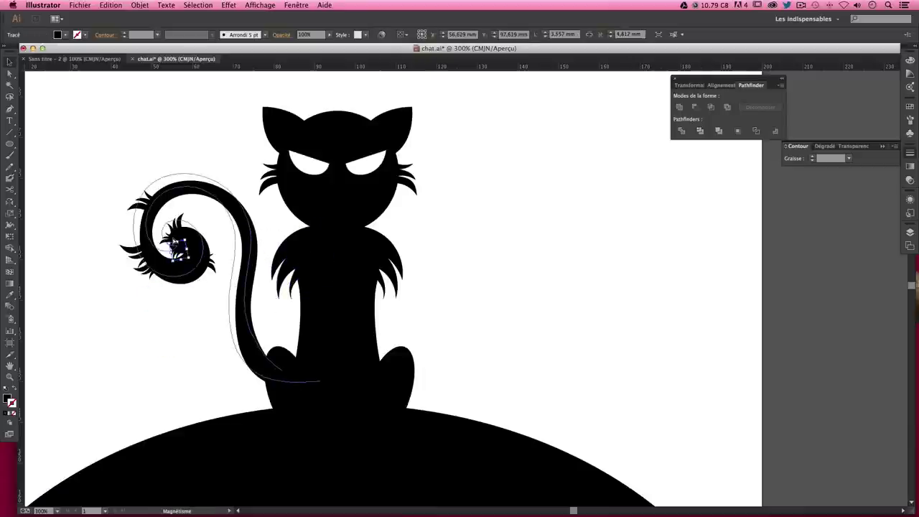
Inspect the tail path's anchors, then move a fur tuft out of the tail curl
{"action": "key", "text": "a"}
{"action": "left_click", "coordinate": [190, 309]}
{"action": "left_click", "coordinate": [193, 287]}
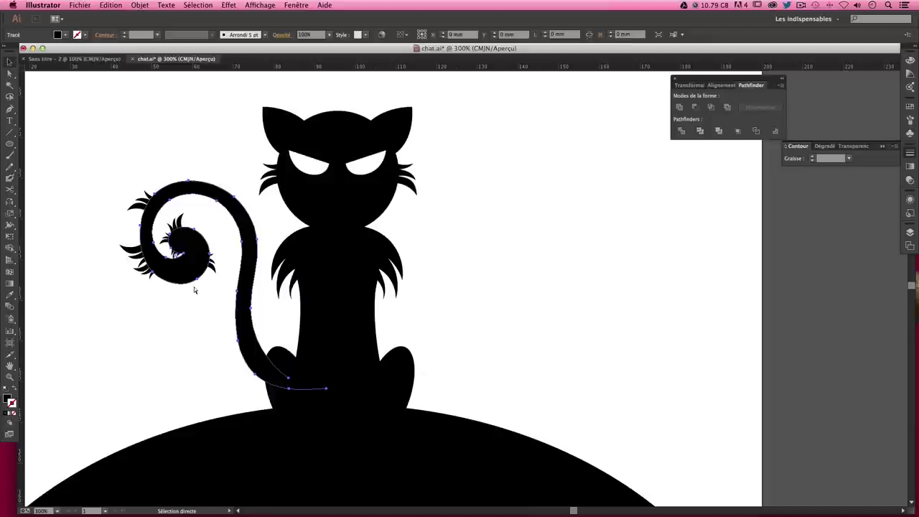
{"action": "key", "text": "v"}
{"action": "mouse_move", "coordinate": [180, 262]}
{"action": "left_mouse_down"}
{"action": "mouse_move", "coordinate": [213, 221]}
{"action": "mouse_move", "coordinate": [220, 246]}
{"action": "left_mouse_up"}
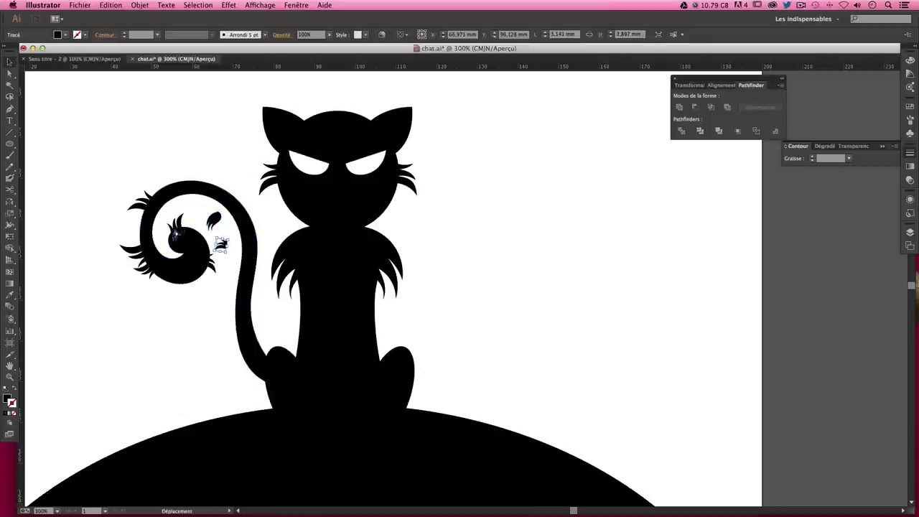
{"action": "left_click", "coordinate": [172, 241]}
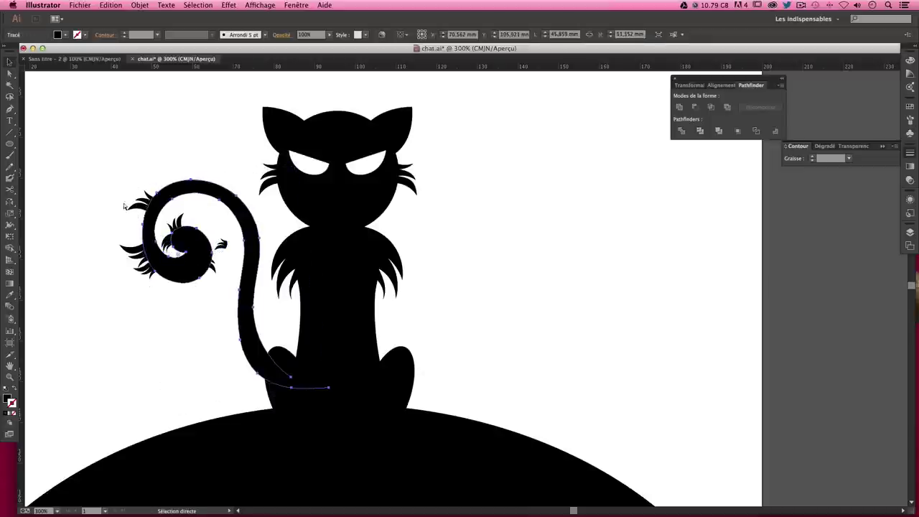
{"action": "key", "text": "super+shift+a"}
Place a fur tuft on the tail's outer left edge and another onto the tail tip
{"action": "left_click_drag", "start_coordinate": [224, 247], "coordinate": [133, 220]}
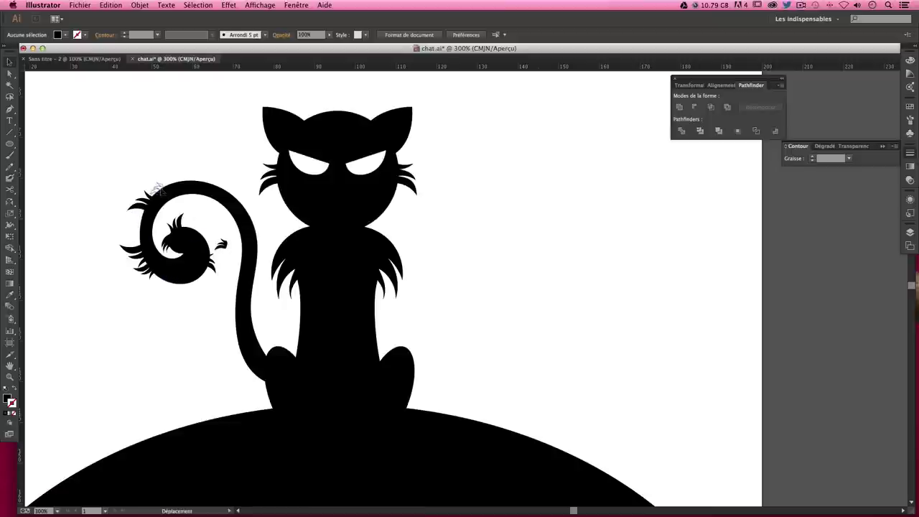
{"action": "left_click_drag", "start_coordinate": [133, 220], "coordinate": [136, 218]}
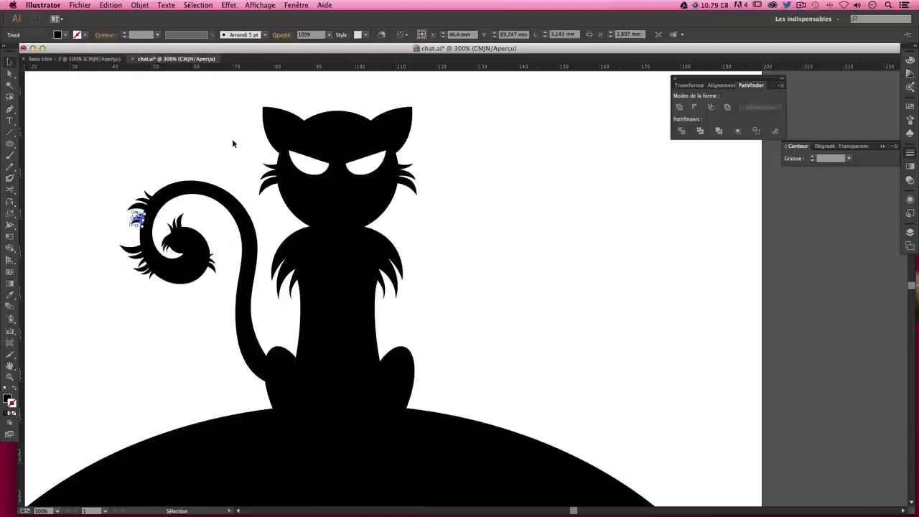
{"action": "left_click", "coordinate": [232, 141]}
{"action": "left_click", "coordinate": [201, 234]}
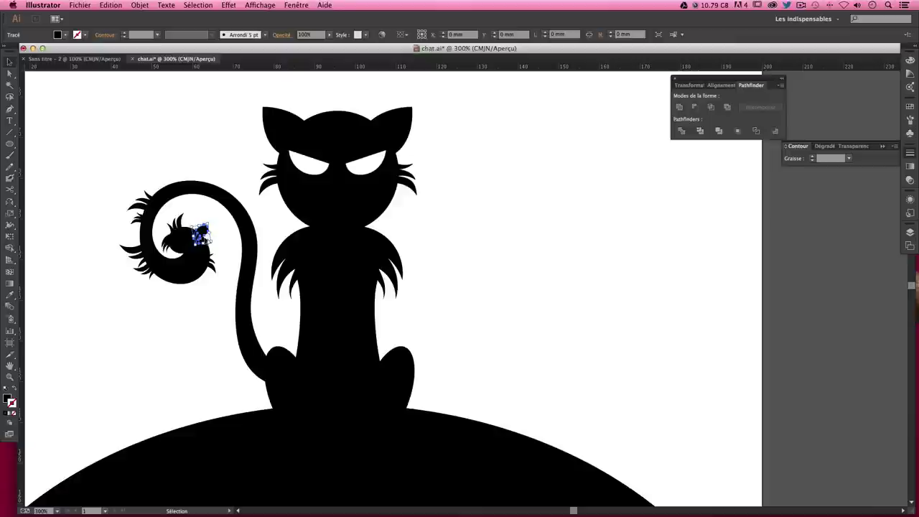
{"action": "left_click_drag", "start_coordinate": [203, 236], "coordinate": [204, 231]}
Select all to check the paths, then inspect the fur tuft at the tail tip
{"action": "key", "text": "super+a"}
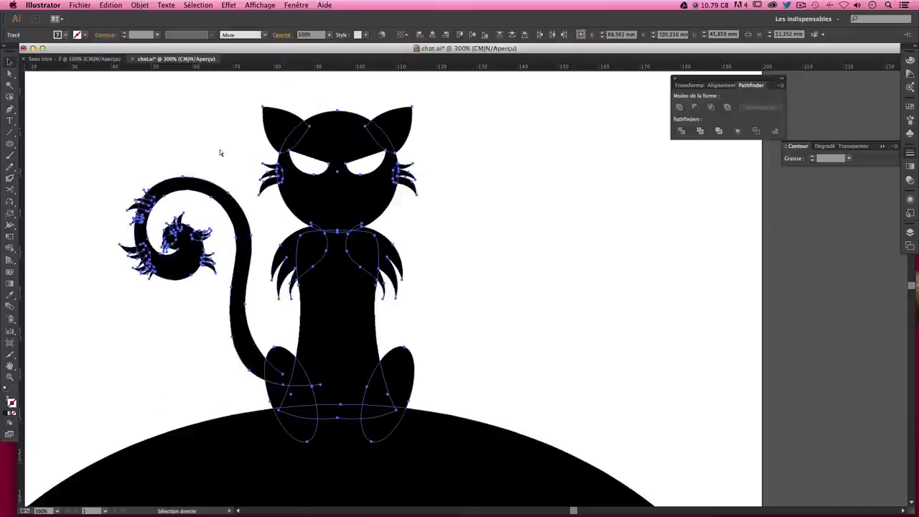
{"action": "left_click", "coordinate": [222, 158]}
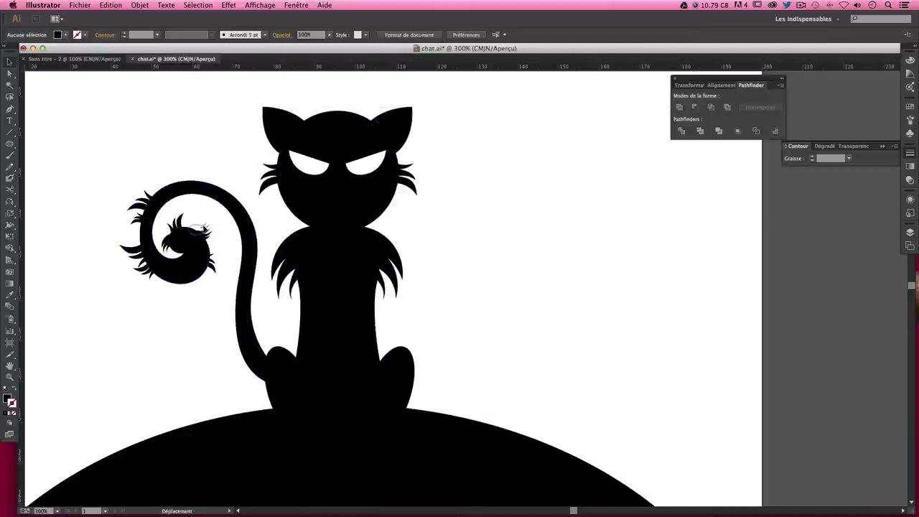
{"action": "left_click", "coordinate": [204, 230]}
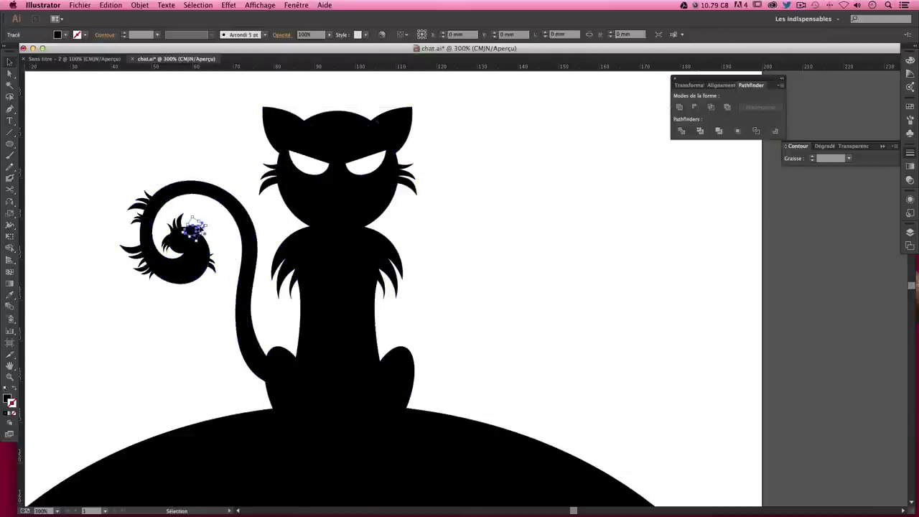
{"action": "left_click", "coordinate": [227, 158]}
{"action": "left_click", "coordinate": [201, 230]}
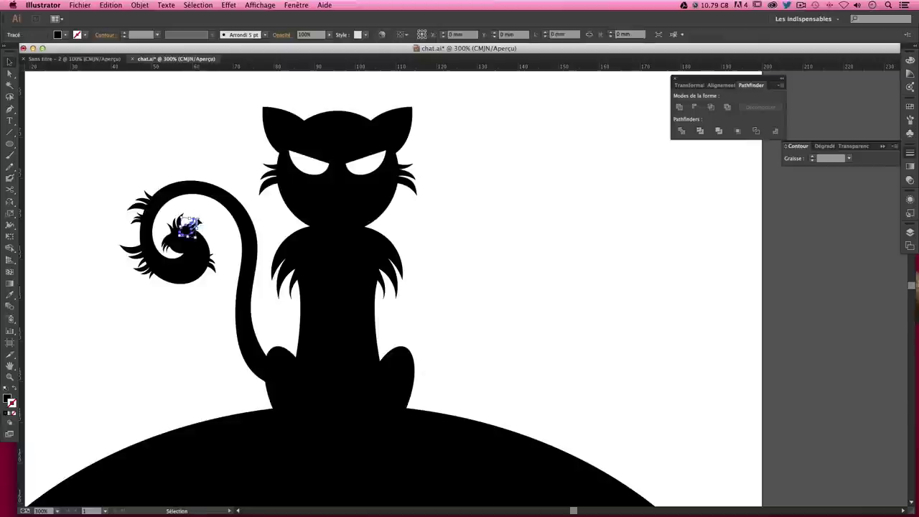
{"action": "left_click", "coordinate": [221, 217]}
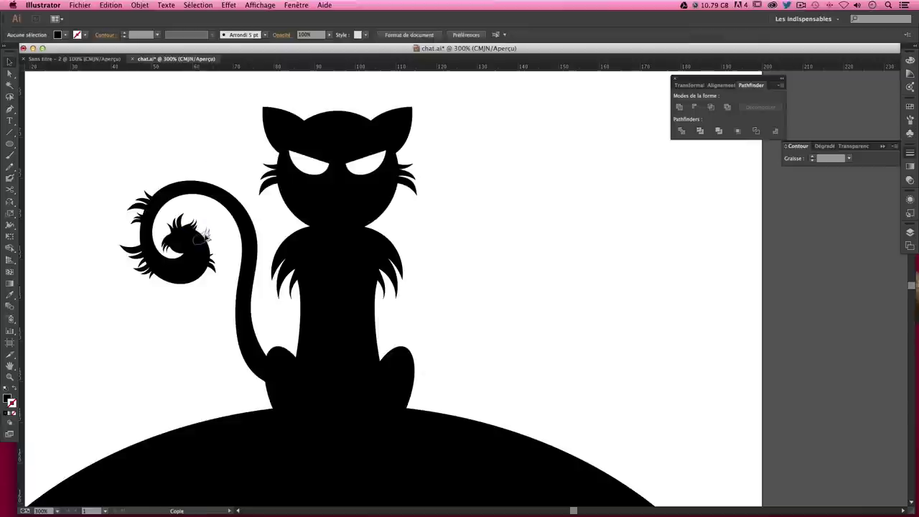
{"action": "left_click", "coordinate": [200, 237]}
{"action": "left_click", "coordinate": [234, 128]}
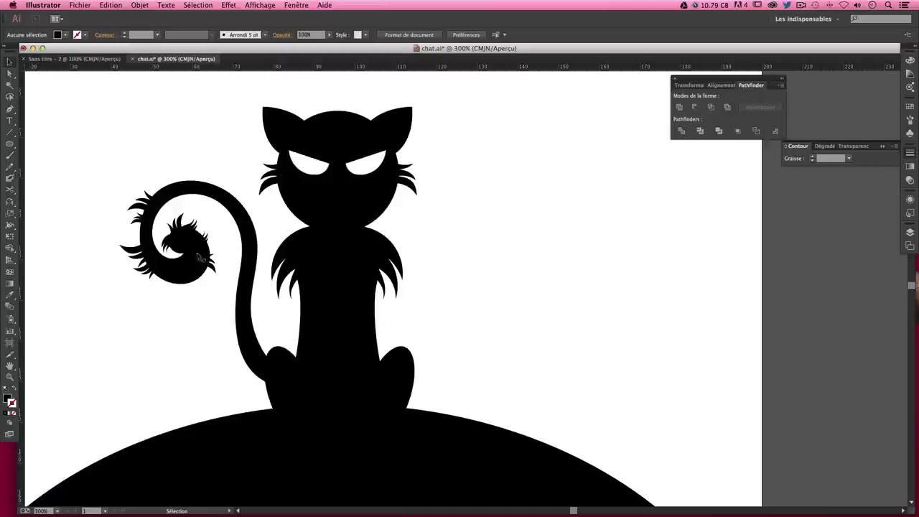
Move a small fur tuft below the tail tip, mirror it, then undo the mirroring
{"action": "left_click_drag", "start_coordinate": [170, 241], "coordinate": [184, 293]}
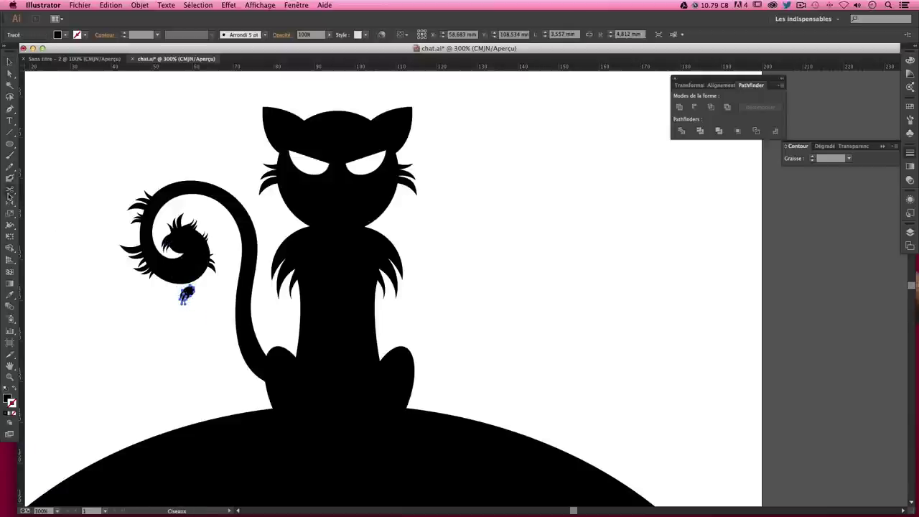
{"action": "left_click", "coordinate": [10, 201]}
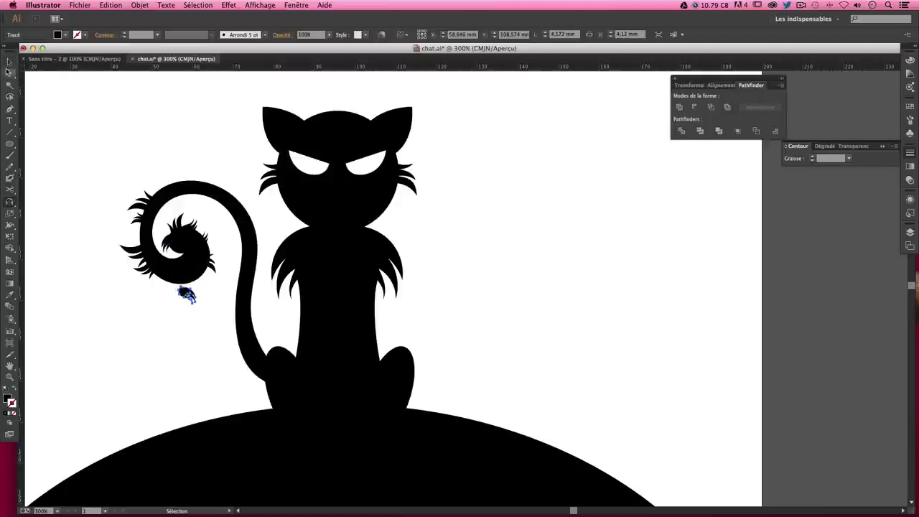
{"action": "left_click_drag", "start_coordinate": [187, 294], "coordinate": [186, 296]}
{"action": "key", "text": "v"}
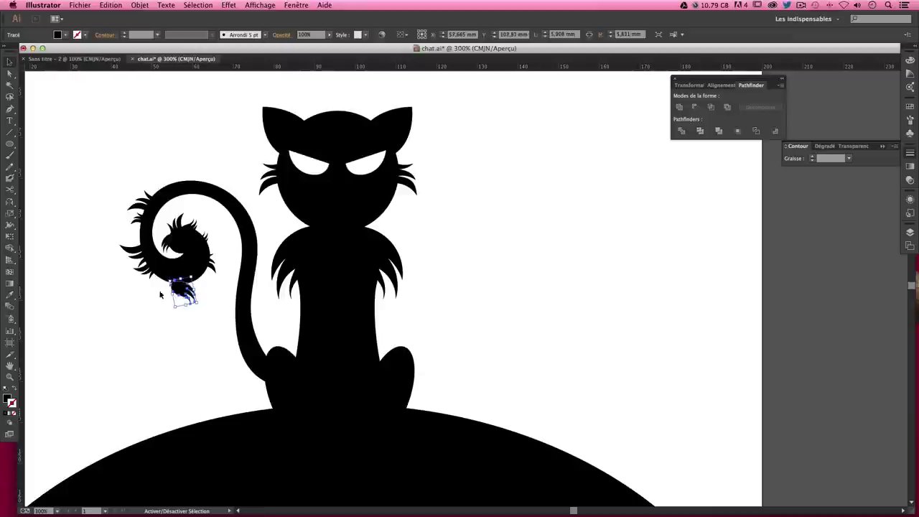
{"action": "left_click", "coordinate": [188, 308]}
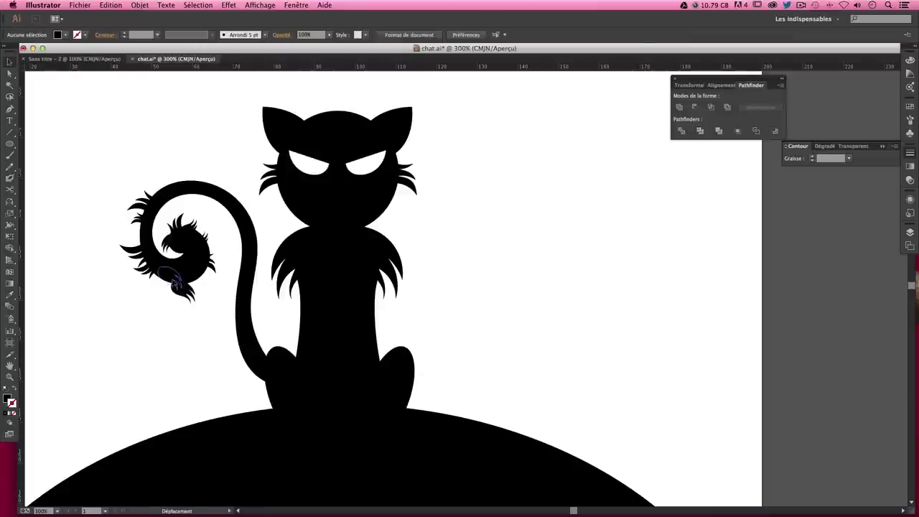
{"action": "key", "text": "ctrl+z"}
Tuck the small fur pieces against the tail end so the tip blends in
{"action": "left_click", "coordinate": [184, 289]}
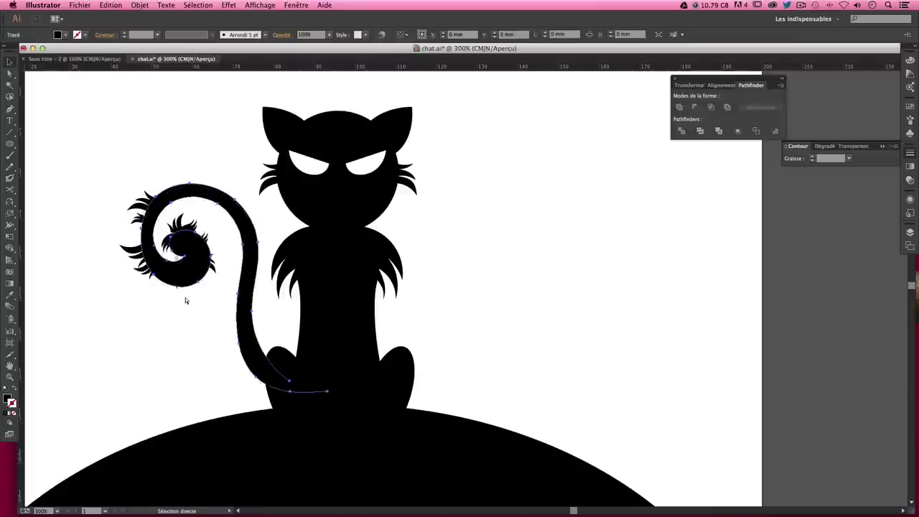
{"action": "left_click", "coordinate": [182, 306]}
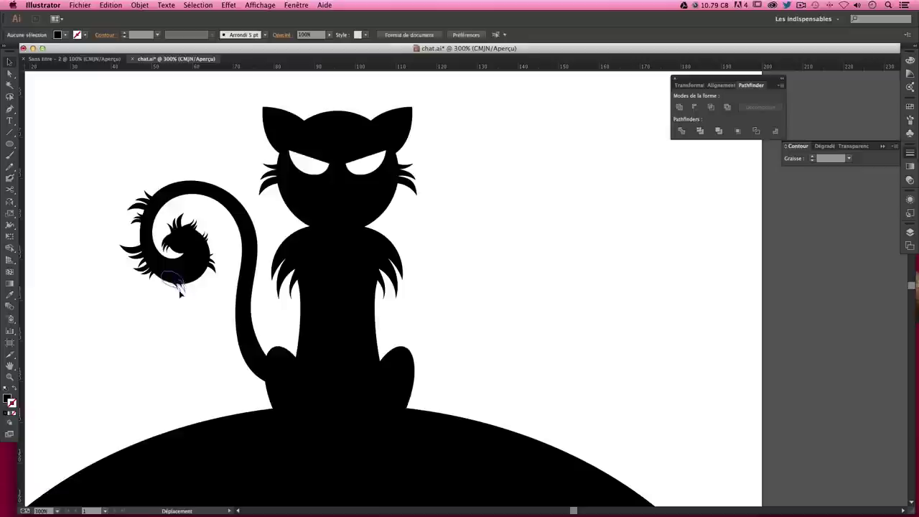
{"action": "left_click", "coordinate": [179, 291]}
{"action": "left_click", "coordinate": [204, 309]}
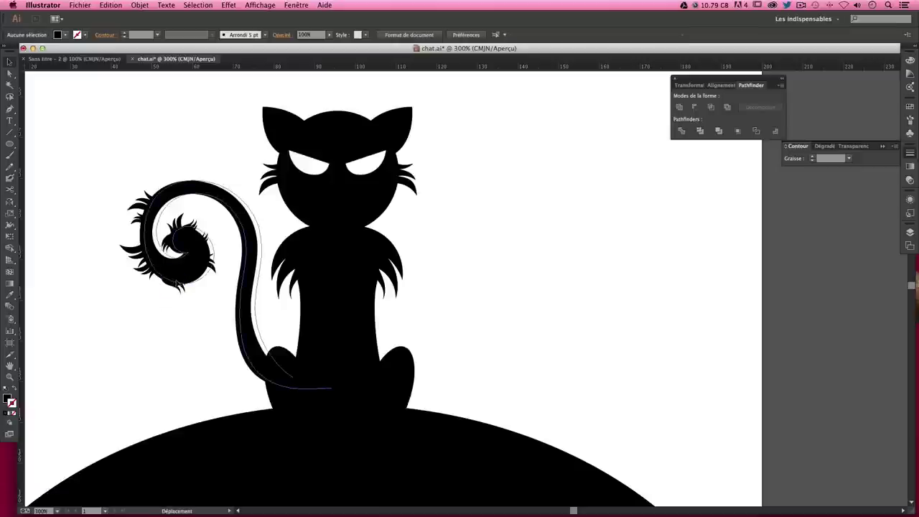
{"action": "left_click", "coordinate": [177, 291]}
{"action": "left_click", "coordinate": [180, 291]}
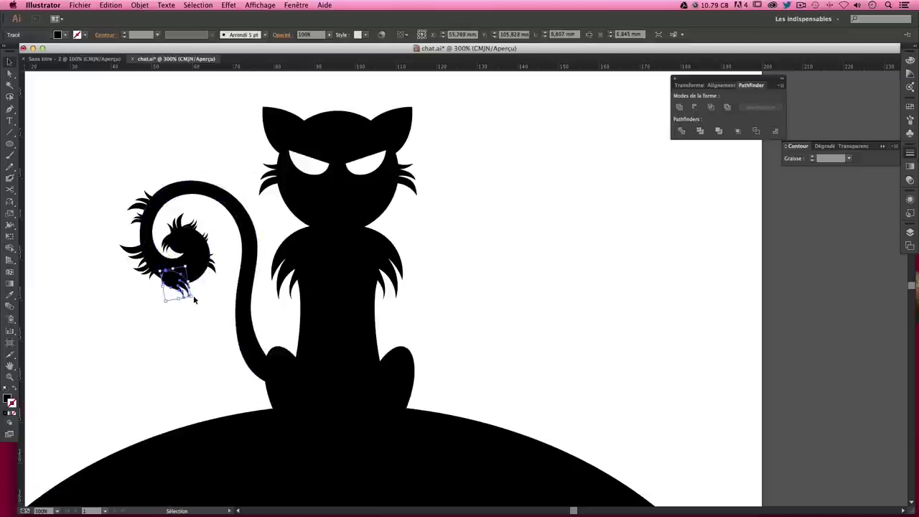
{"action": "left_click", "coordinate": [195, 302]}
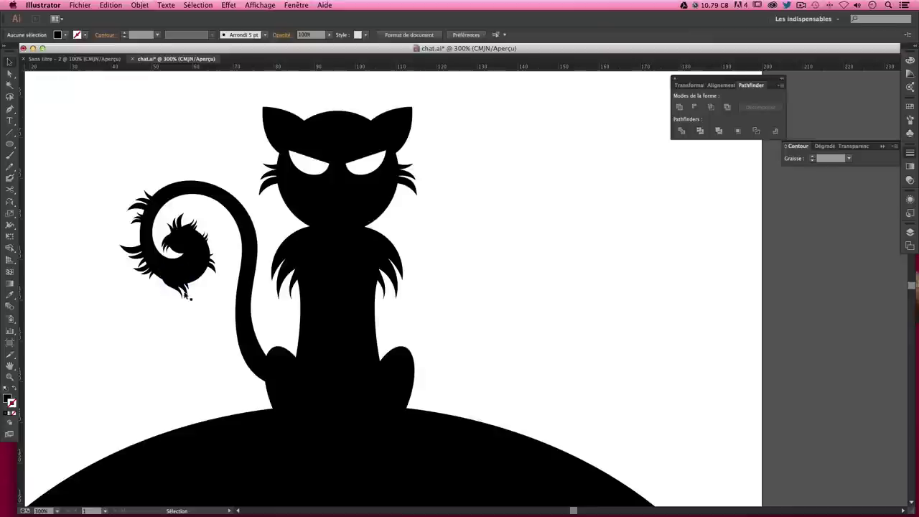
{"action": "left_click", "coordinate": [178, 291]}
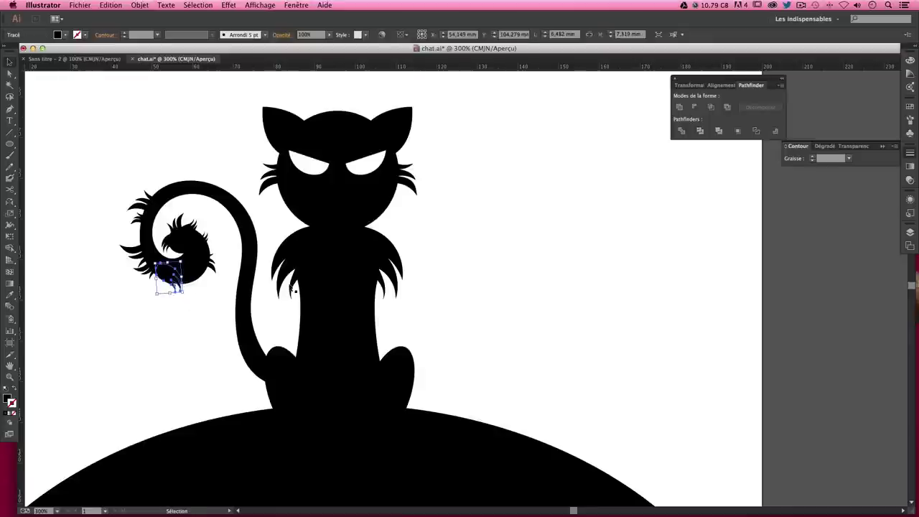
{"action": "left_click", "coordinate": [214, 314]}
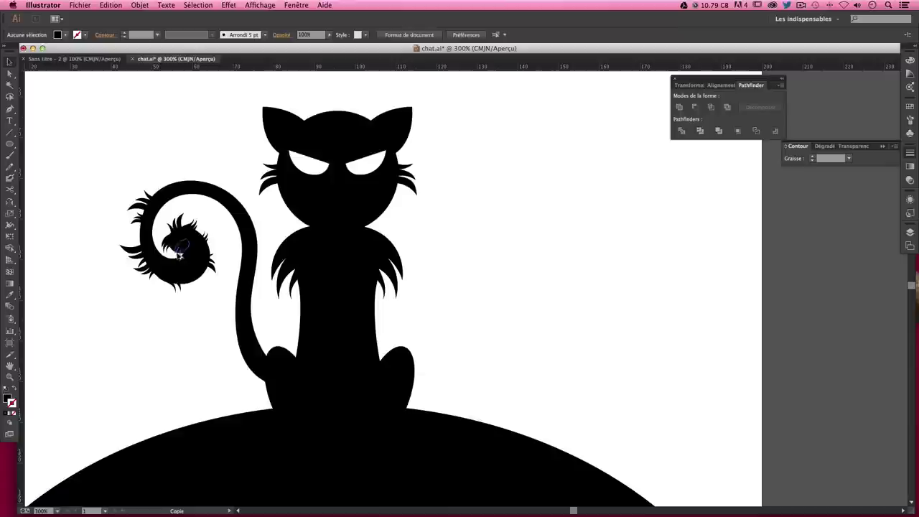
{"action": "left_click", "coordinate": [176, 249]}
{"action": "left_click", "coordinate": [178, 250]}
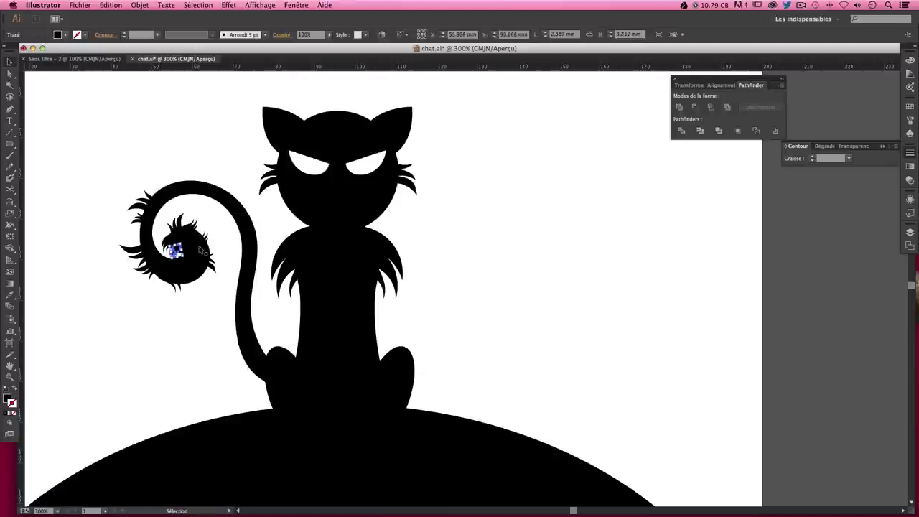
{"action": "left_click", "coordinate": [198, 179]}
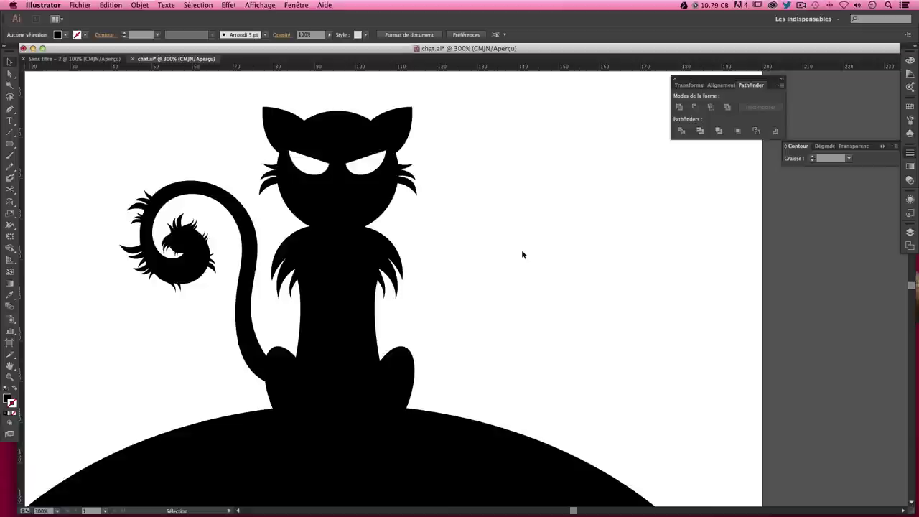
Zoom out and recenter so the whole cat and hill are visible, ready to draw paths
{"action": "key", "text": "super+equal"}
{"action": "key", "text": "super+equal"}
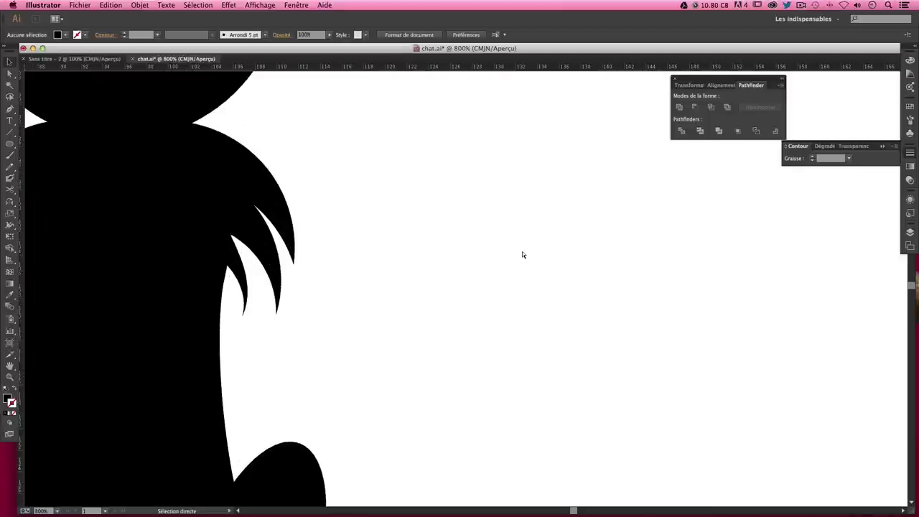
{"action": "key", "text": "super+minus"}
{"action": "key", "text": "super+minus"}
{"action": "key", "text": "super+minus"}
{"action": "key", "text": "super+minus"}
{"action": "key", "text": "super+minus"}
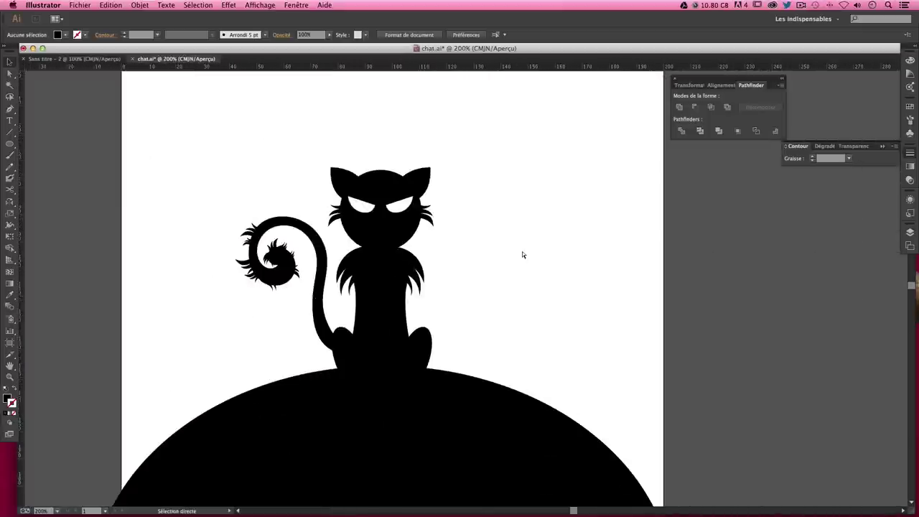
{"action": "key", "text": "super+minus"}
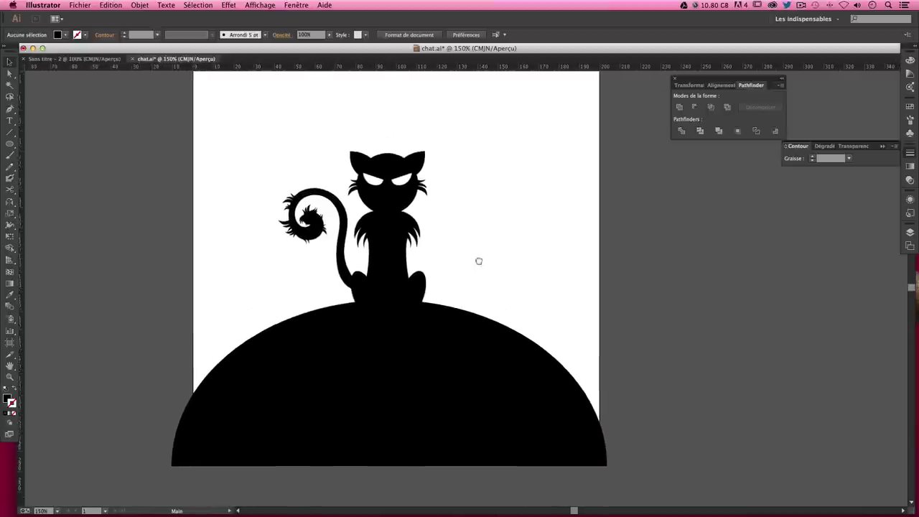
{"action": "left_click_drag", "start_coordinate": [524, 264], "coordinate": [472, 308]}
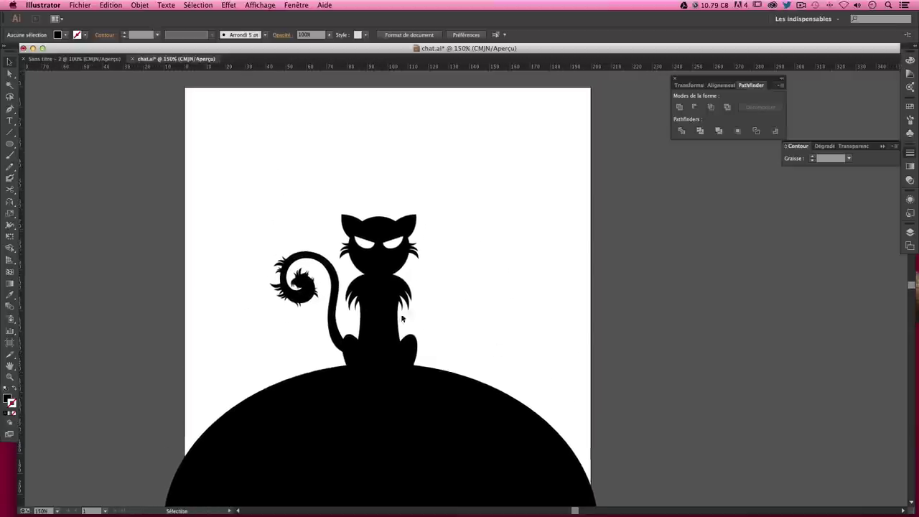
{"action": "scroll", "coordinate": [288, 295], "scroll_direction": "down", "scroll_amount": 1}
{"action": "scroll", "coordinate": [287, 294], "scroll_direction": "down", "scroll_amount": 2}
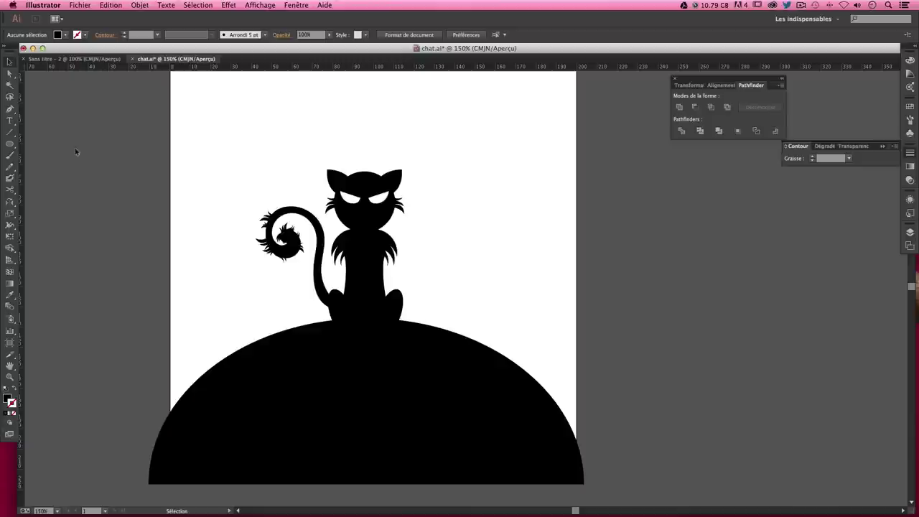
{"action": "left_click", "coordinate": [9, 108]}
Draw a shallow arch in the sky above the cat, with no fill
{"action": "left_click", "coordinate": [231, 141]}
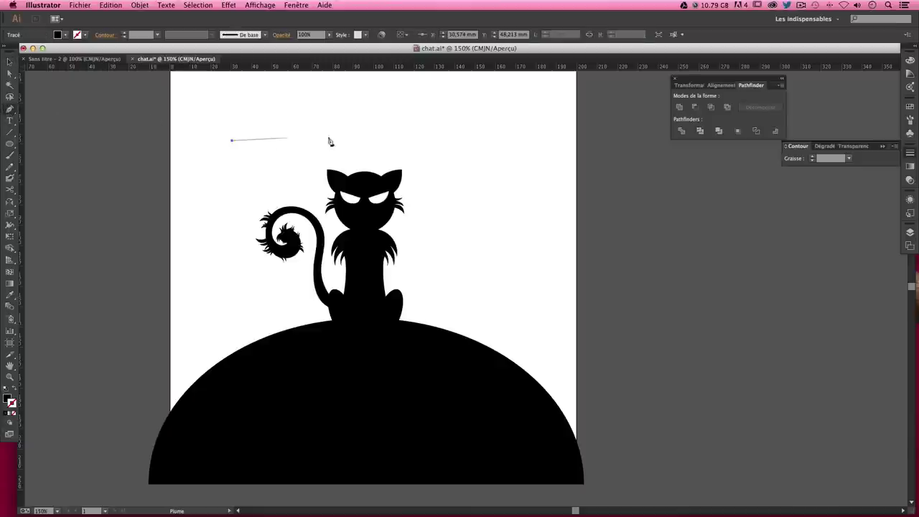
{"action": "left_click", "coordinate": [426, 143], "text": "shift"}
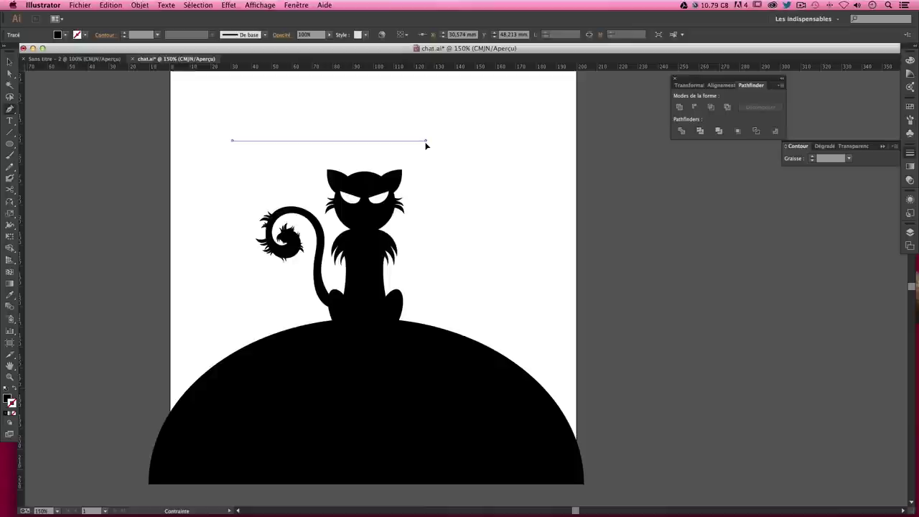
{"action": "mouse_move", "coordinate": [426, 142]}
{"action": "left_mouse_down"}
{"action": "mouse_move", "coordinate": [520, 179]}
{"action": "mouse_move", "coordinate": [491, 173]}
{"action": "mouse_move", "coordinate": [493, 160]}
{"action": "mouse_move", "coordinate": [479, 157]}
{"action": "mouse_move", "coordinate": [536, 164]}
{"action": "mouse_move", "coordinate": [536, 189]}
{"action": "mouse_move", "coordinate": [517, 186]}
{"action": "left_mouse_up"}
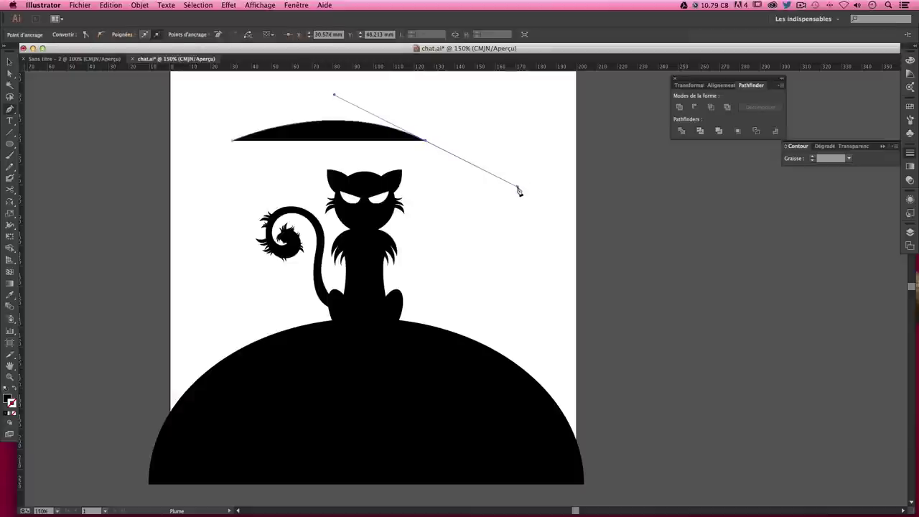
{"action": "left_click", "coordinate": [14, 390]}
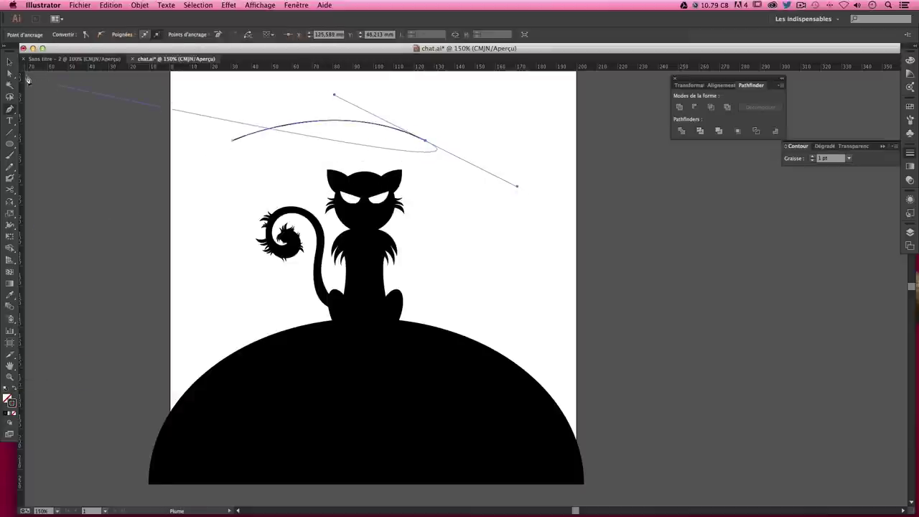
Set the arc's stroke weight to 4 pt
{"action": "key", "text": "v"}
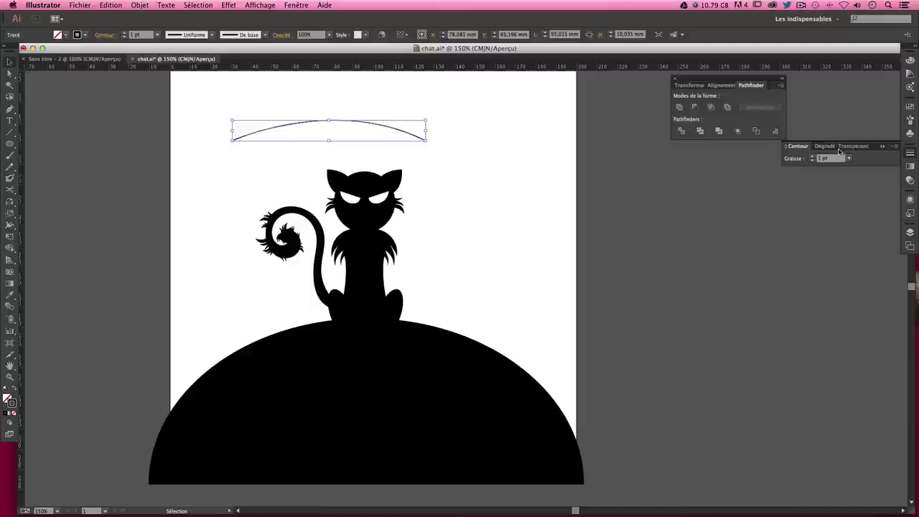
{"action": "left_click", "coordinate": [798, 159]}
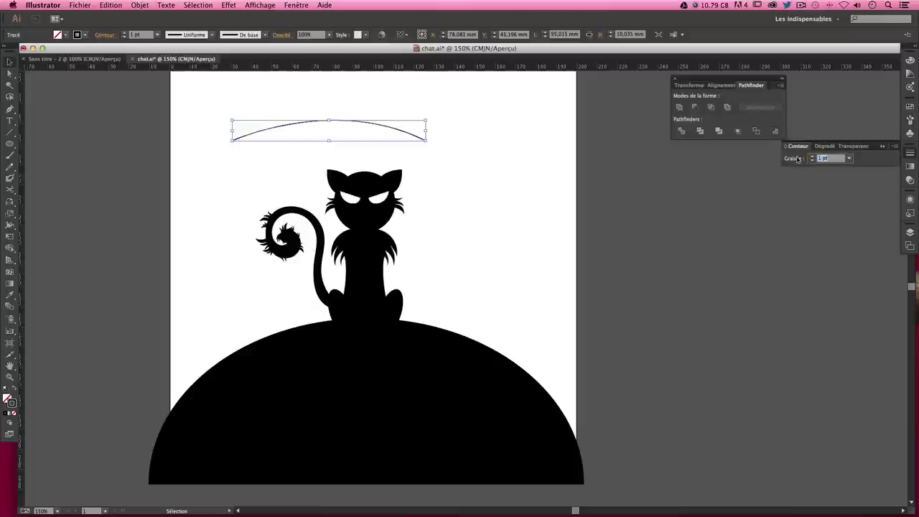
{"action": "type", "text": "3"}
{"action": "key", "text": "Return"}
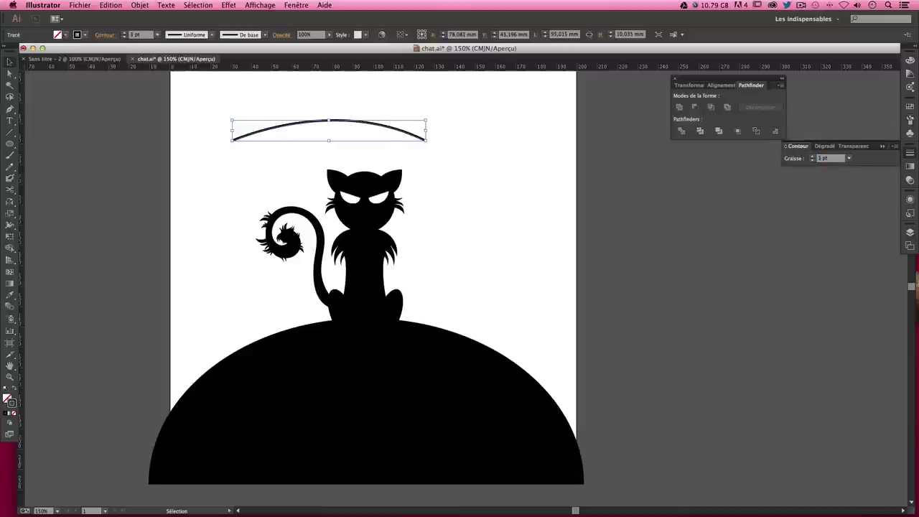
{"action": "type", "text": "4"}
{"action": "key", "text": "Return"}
{"action": "left_click", "coordinate": [388, 110]}
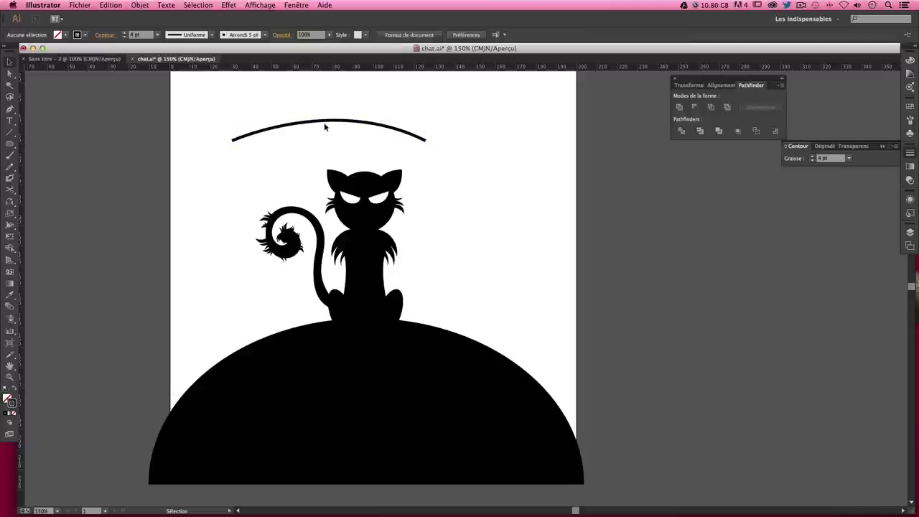
Lower the arc across the cat's body above the hill, extend its left end, and centre it
{"action": "left_click_drag", "start_coordinate": [324, 127], "coordinate": [362, 279]}
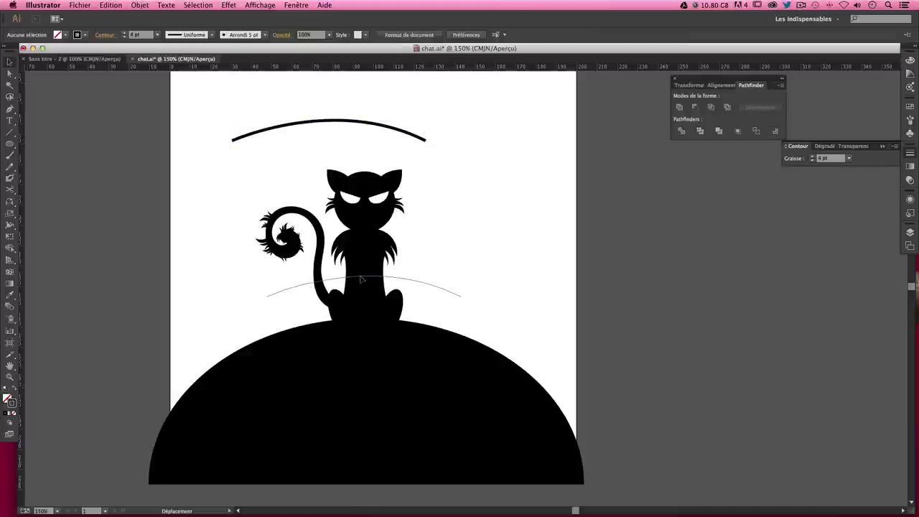
{"action": "left_click_drag", "start_coordinate": [362, 279], "coordinate": [361, 278]}
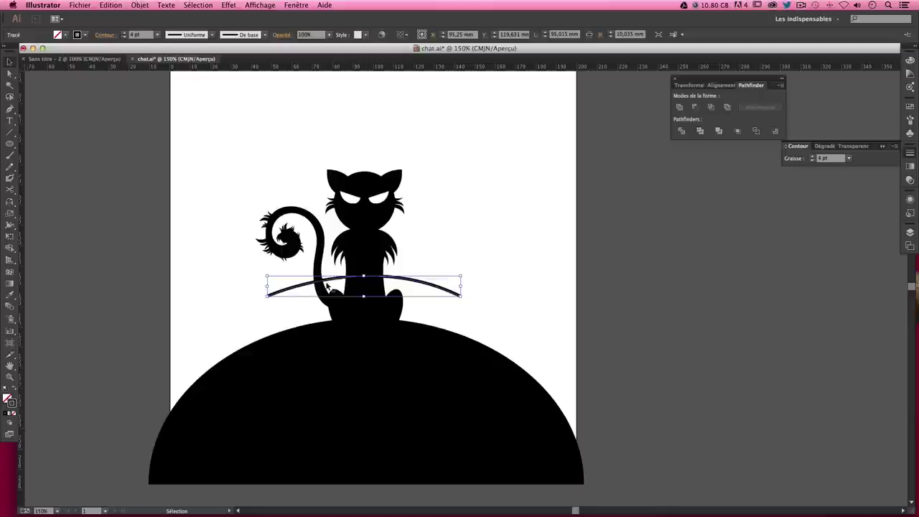
{"action": "key", "text": "ctrl+semicolon"}
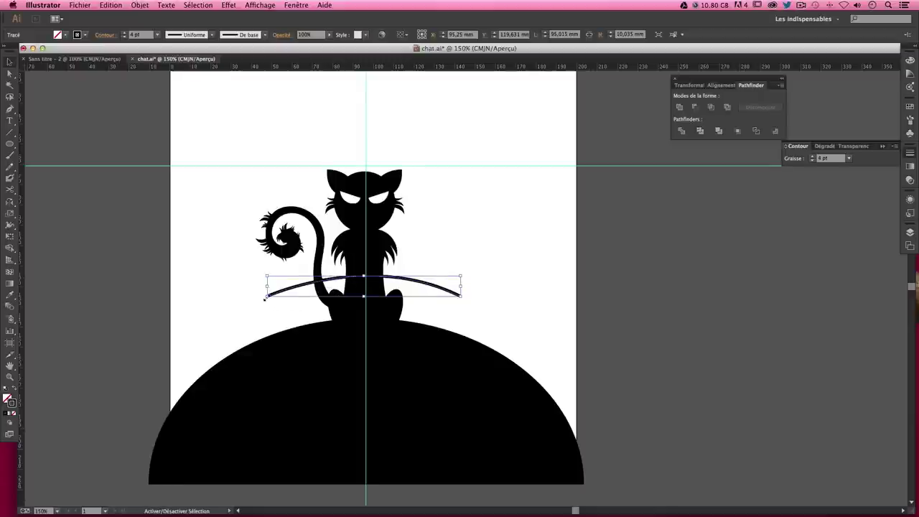
{"action": "left_click_drag", "start_coordinate": [267, 295], "coordinate": [241, 299]}
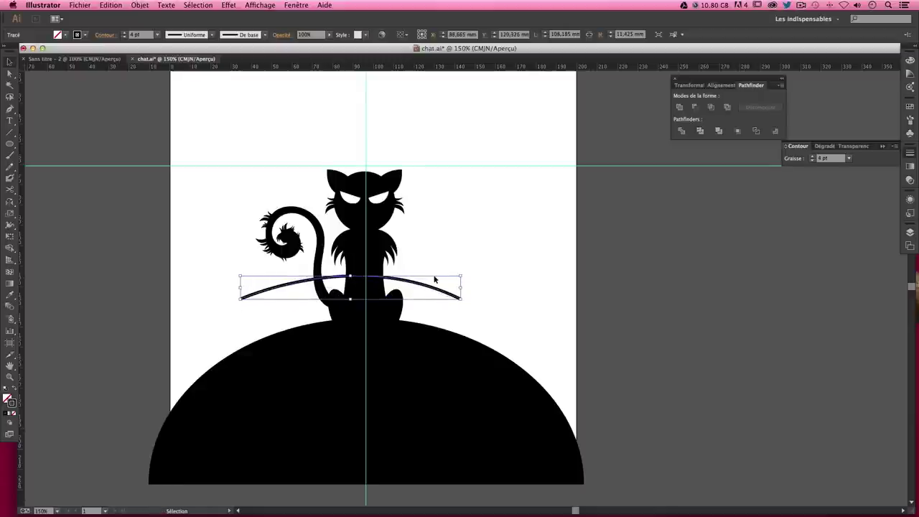
{"action": "key", "text": "Right"}
{"action": "key", "text": "Right"}
{"action": "key", "text": "Right"}
{"action": "key", "text": "Right"}
{"action": "key", "text": "Right"}
{"action": "key", "text": "Right"}
{"action": "key", "text": "Right"}
{"action": "key", "text": "Right"}
{"action": "key", "text": "Right"}
{"action": "key", "text": "Right"}
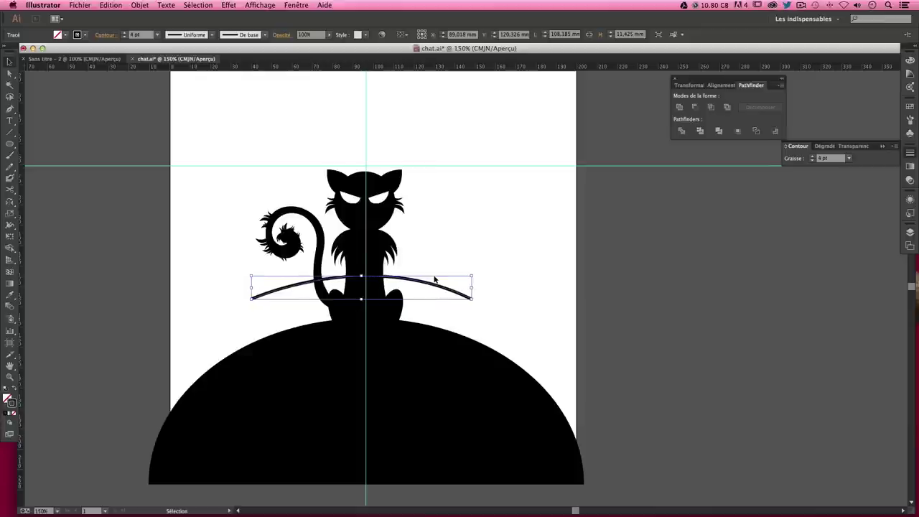
{"action": "key", "text": "Right"}
{"action": "key", "text": "Right"}
{"action": "key", "text": "Right"}
{"action": "key", "text": "Right"}
{"action": "key", "text": "Right"}
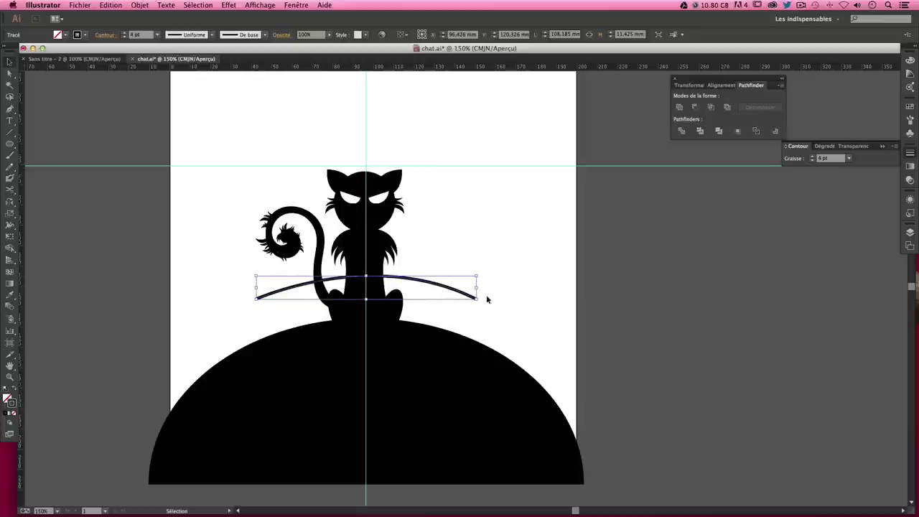
{"action": "left_click", "coordinate": [504, 263]}
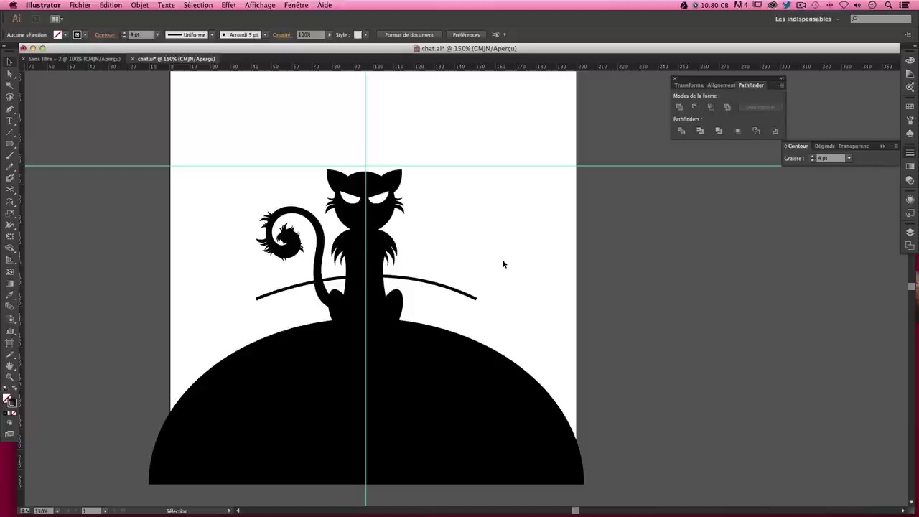
{"action": "left_click", "coordinate": [413, 281]}
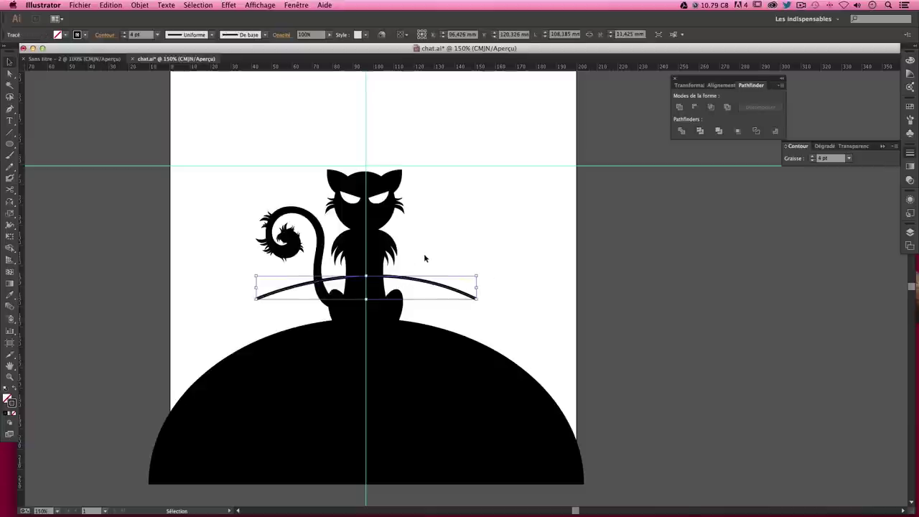
{"action": "left_click", "coordinate": [431, 296]}
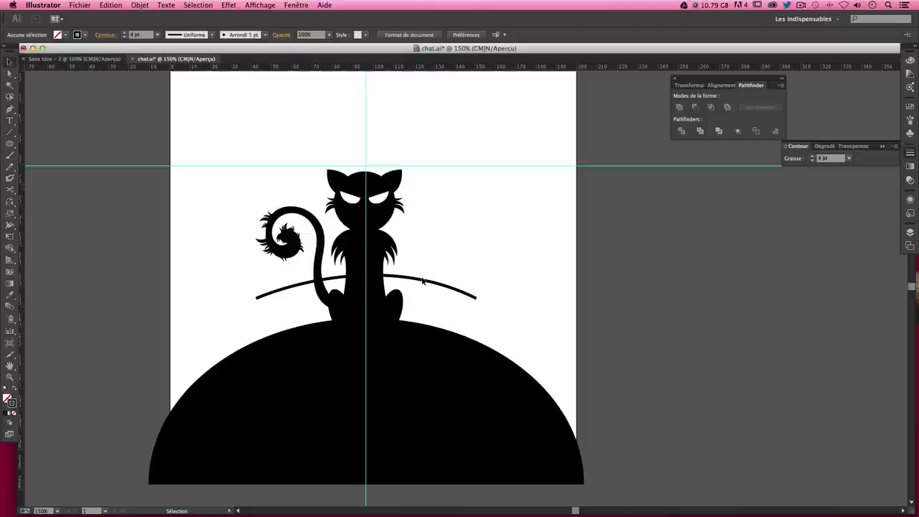
Copy the arc just below as a shorter second rail, then nudge both rails down
{"action": "left_click_drag", "start_coordinate": [426, 284], "coordinate": [434, 303]}
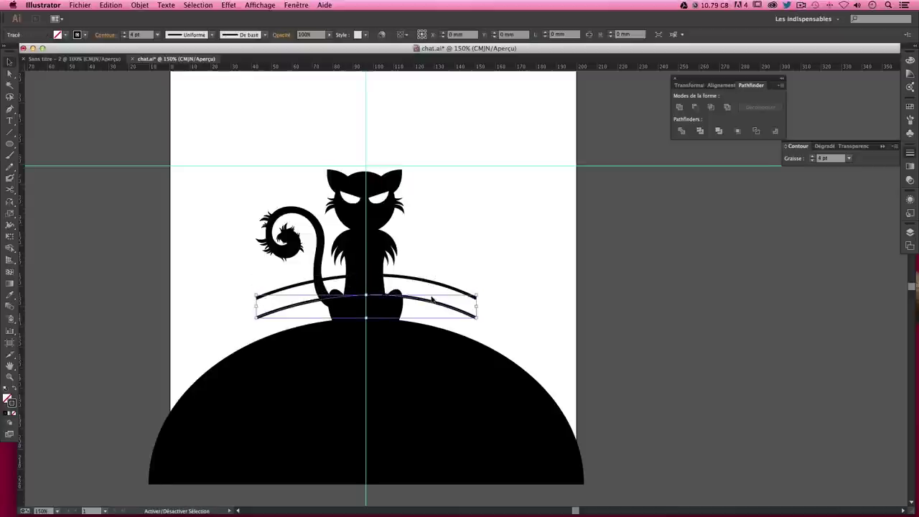
{"action": "left_click_drag", "start_coordinate": [255, 306], "coordinate": [270, 306]}
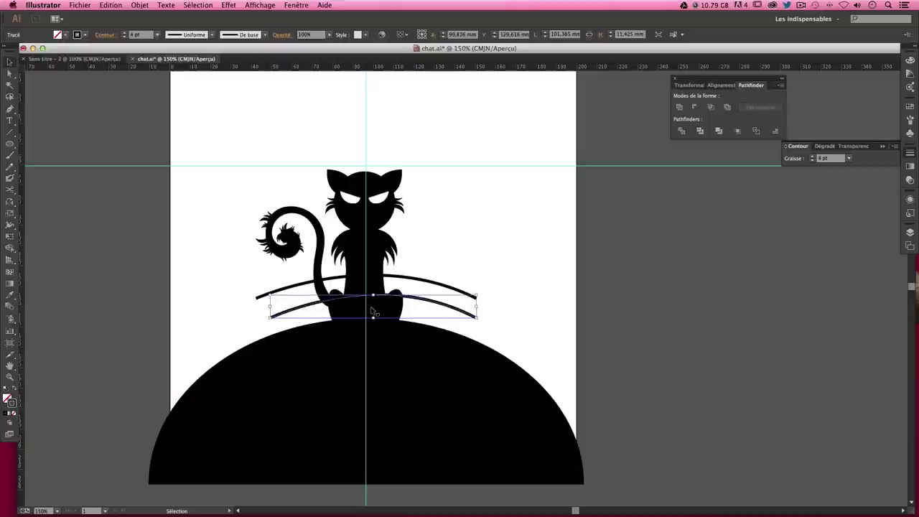
{"action": "key", "text": "Left"}
{"action": "key", "text": "Left"}
{"action": "key", "text": "Left"}
{"action": "key", "text": "Left"}
{"action": "key", "text": "Left"}
{"action": "key", "text": "Left"}
{"action": "key", "text": "Left"}
{"action": "key", "text": "Left"}
{"action": "key", "text": "Left"}
{"action": "key", "text": "Left"}
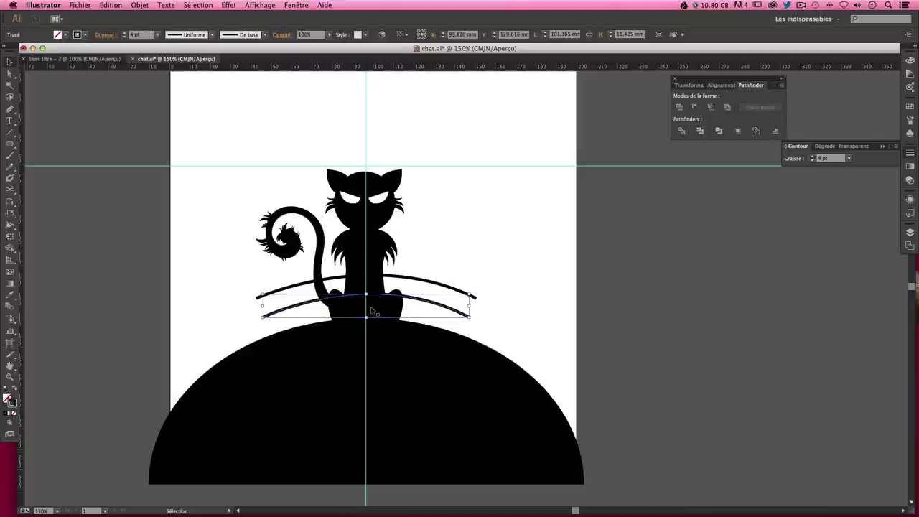
{"action": "key", "text": "Left"}
{"action": "key", "text": "Left"}
{"action": "key", "text": "Left"}
{"action": "key", "text": "Up"}
{"action": "key", "text": "Up"}
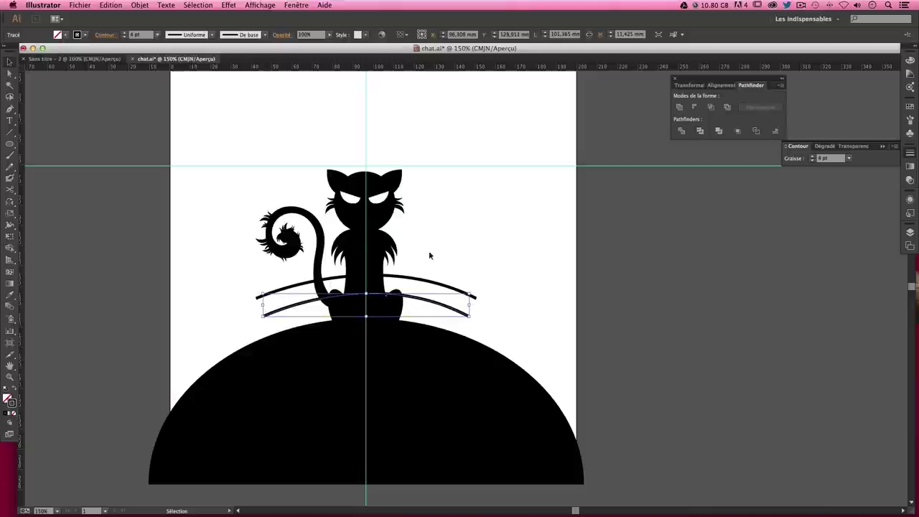
{"action": "left_click", "coordinate": [453, 289], "text": "shift"}
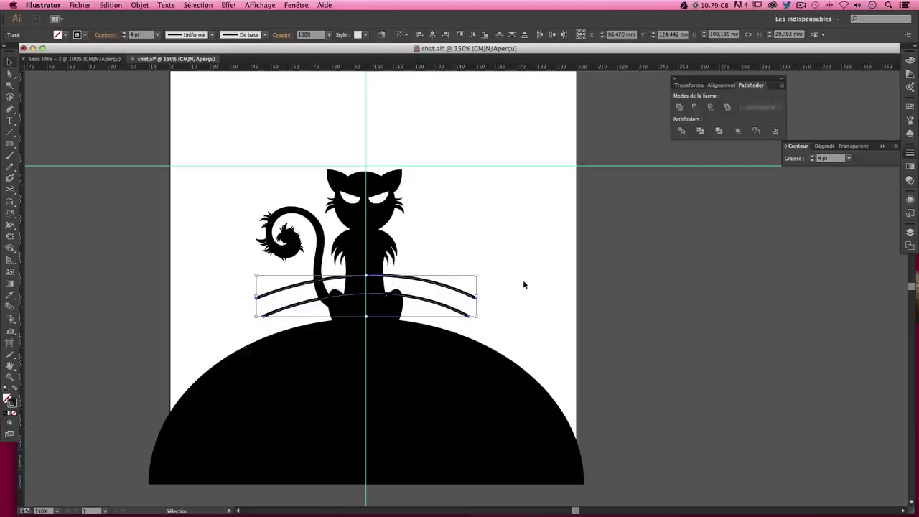
{"action": "key", "text": "Down"}
{"action": "key", "text": "Down"}
{"action": "key", "text": "Down"}
{"action": "key", "text": "Down"}
{"action": "key", "text": "Down"}
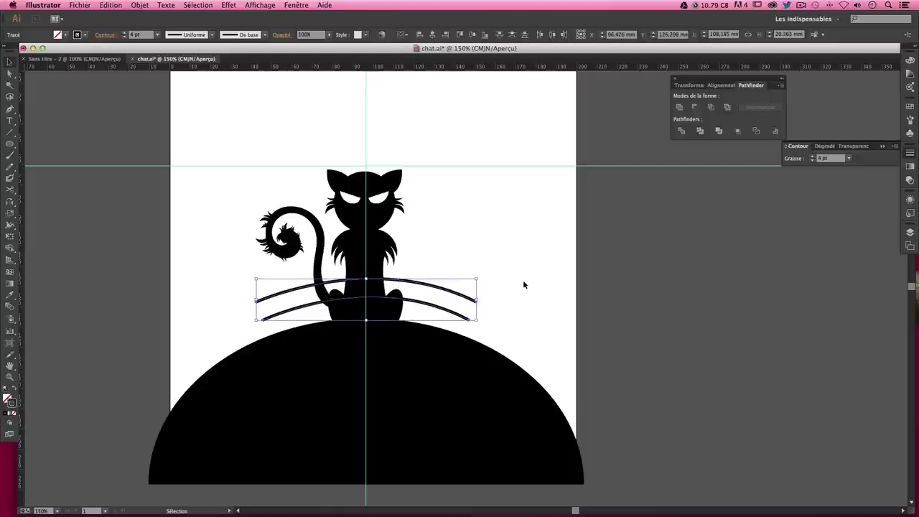
{"action": "left_click", "coordinate": [524, 271]}
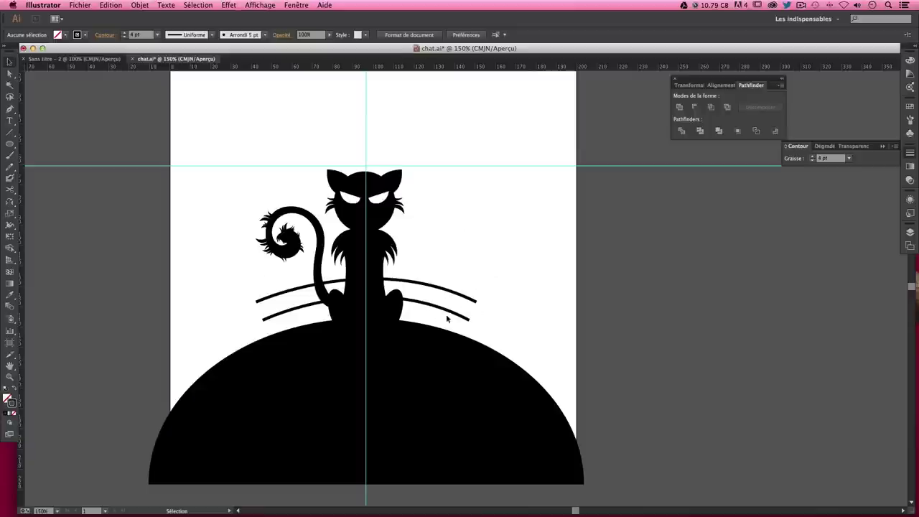
Draw a thin tall rectangle right of the cat's head as the pole
{"action": "left_click_drag", "start_coordinate": [340, 166], "coordinate": [319, 183]}
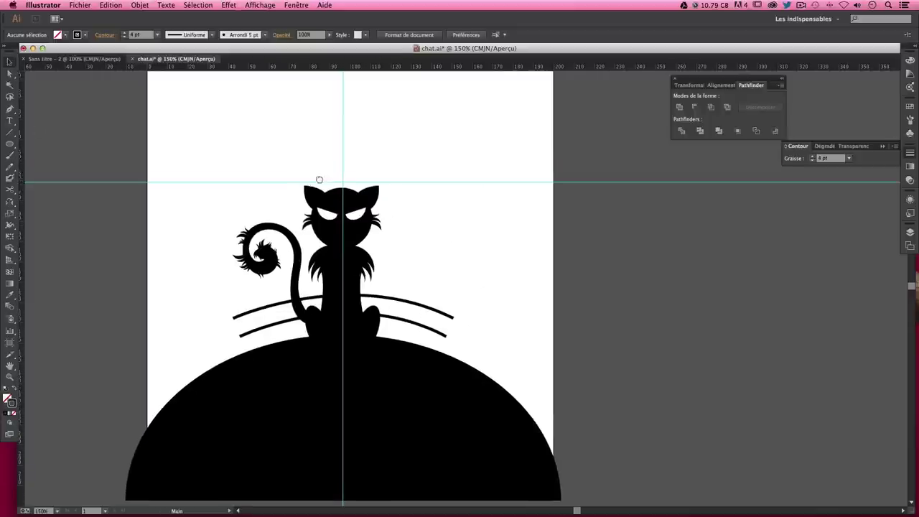
{"action": "left_click", "coordinate": [10, 145]}
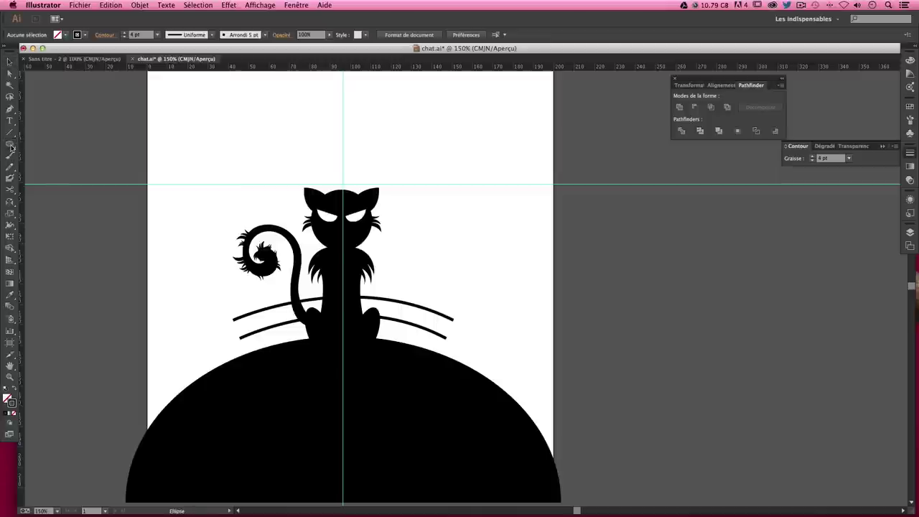
{"action": "left_click_drag", "start_coordinate": [458, 141], "coordinate": [461, 210]}
{"action": "left_click_drag", "start_coordinate": [461, 210], "coordinate": [460, 211]}
Give the pole a solid black fill with no stroke, then zoom in on the artwork
{"action": "key", "text": "v"}
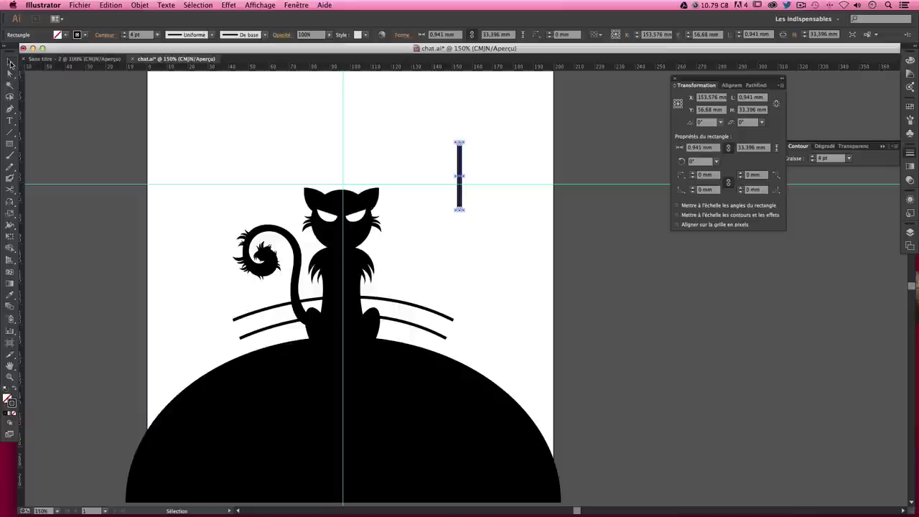
{"action": "left_click", "coordinate": [492, 212]}
{"action": "left_click", "coordinate": [459, 205]}
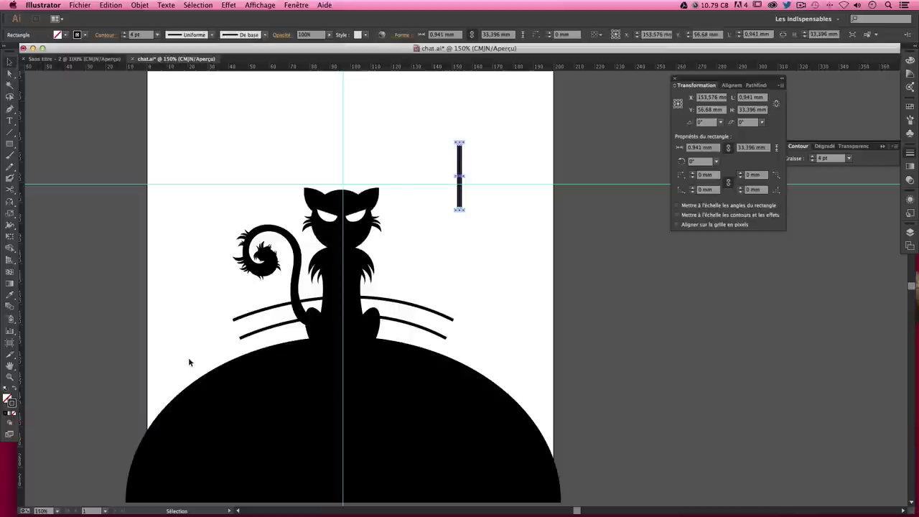
{"action": "left_click", "coordinate": [9, 388]}
{"action": "left_click", "coordinate": [13, 390]}
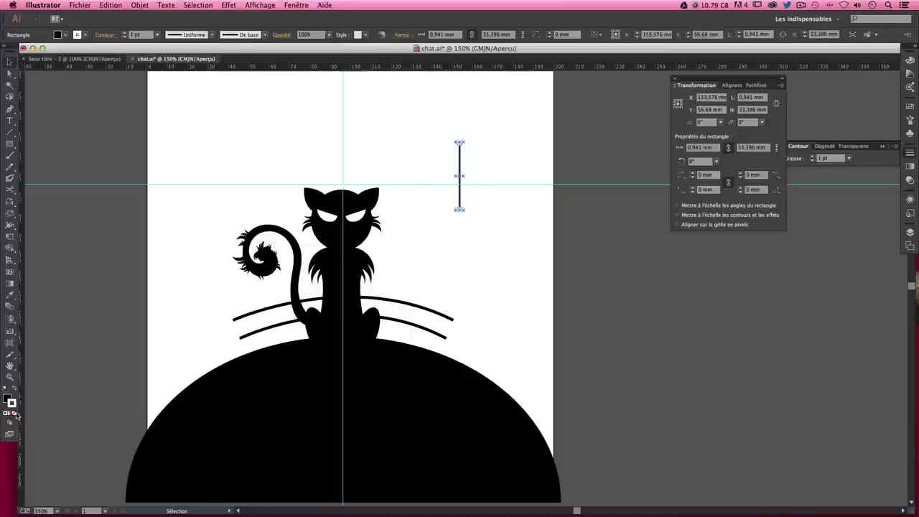
{"action": "left_click", "coordinate": [14, 414]}
{"action": "left_click", "coordinate": [453, 281]}
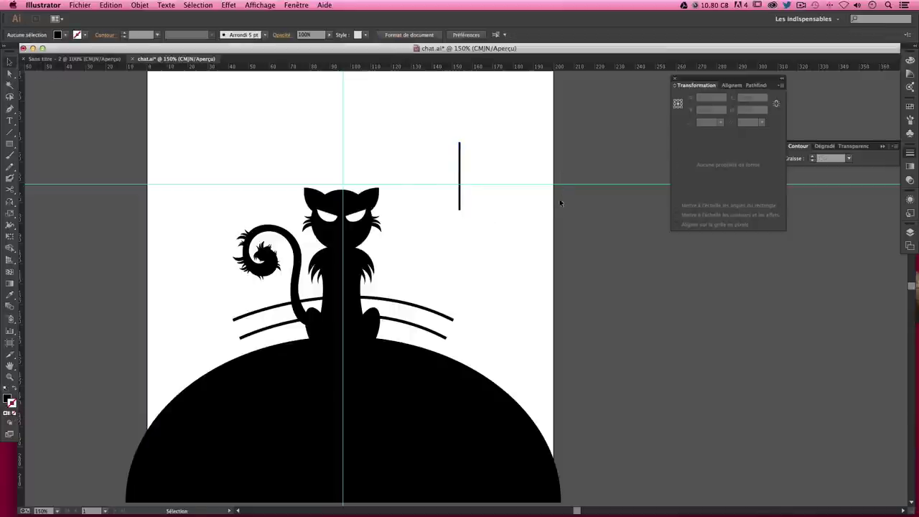
{"action": "key", "text": "ctrl+plus"}
{"action": "left_click_drag", "start_coordinate": [561, 222], "coordinate": [556, 350]}
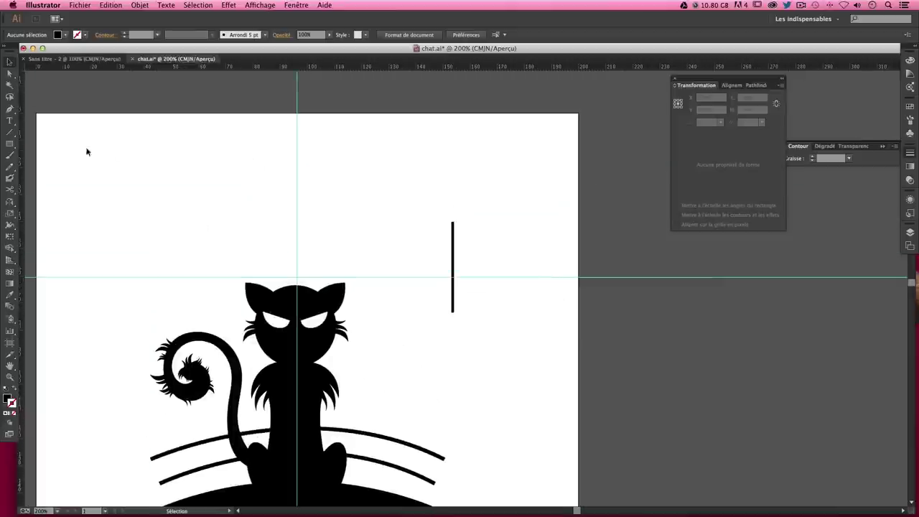
Open the Star dialog, showing radii 8.8194 mm and 17.6389 mm with 5 points
{"action": "mouse_move", "coordinate": [10, 145]}
{"action": "left_mouse_down"}
{"action": "mouse_move", "coordinate": [57, 170]}
{"action": "mouse_move", "coordinate": [55, 188]}
{"action": "left_mouse_up"}
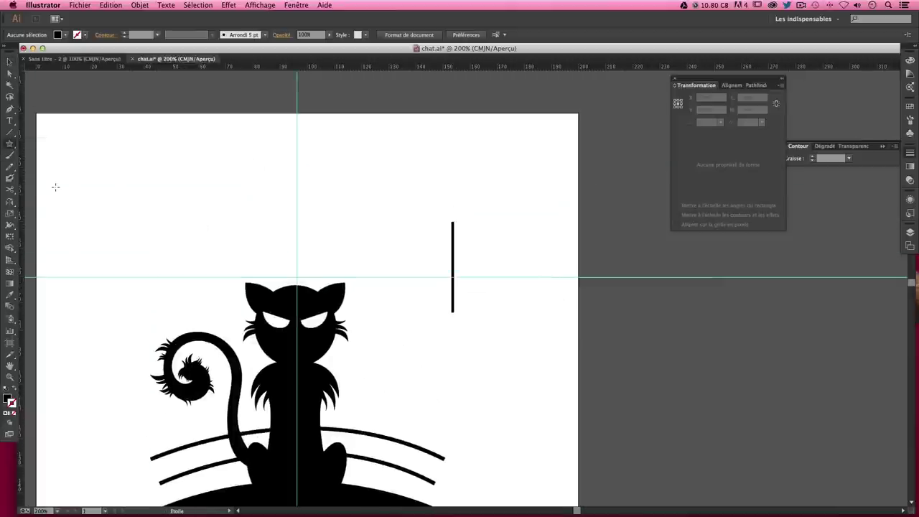
{"action": "left_click", "coordinate": [394, 170]}
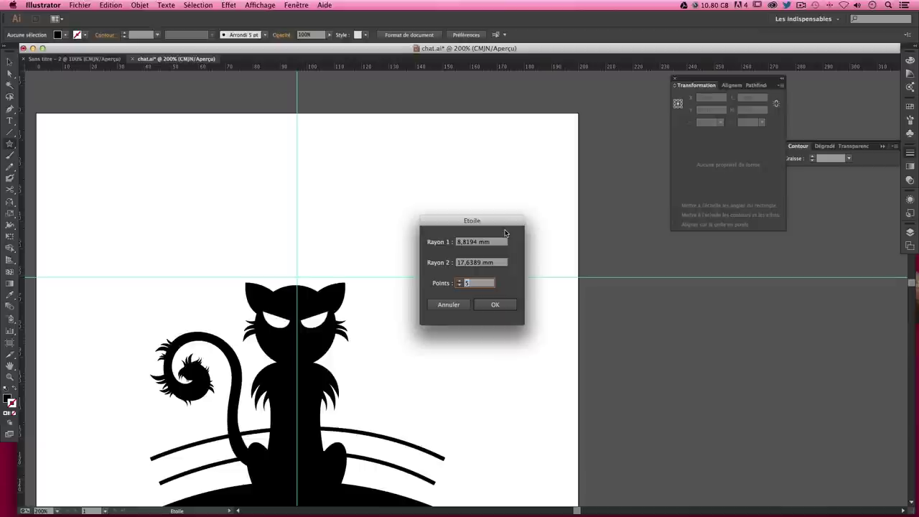
Create a 3-point star triangle, flip it point-up, and place it atop the vertical line
{"action": "type", "text": "3"}
{"action": "key", "text": "Return"}
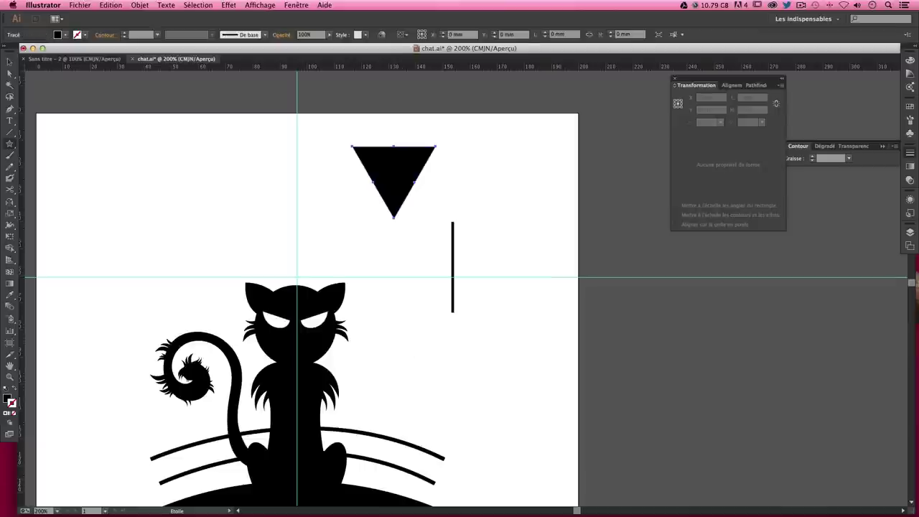
{"action": "key", "text": "v"}
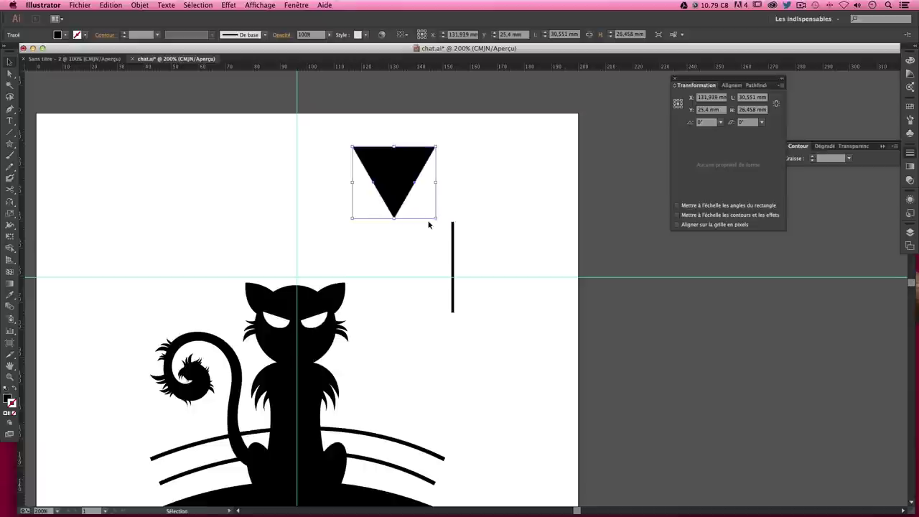
{"action": "left_click_drag", "start_coordinate": [436, 217], "coordinate": [319, 118]}
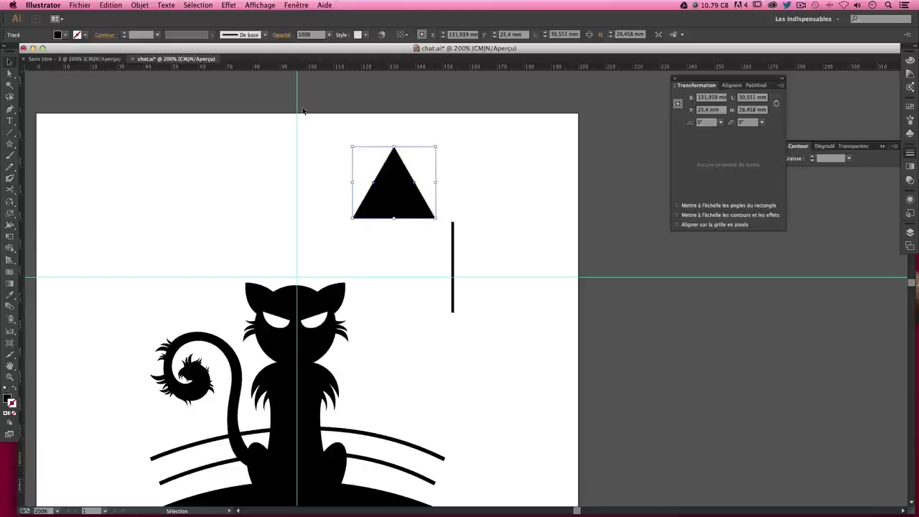
{"action": "left_click_drag", "start_coordinate": [395, 188], "coordinate": [467, 200]}
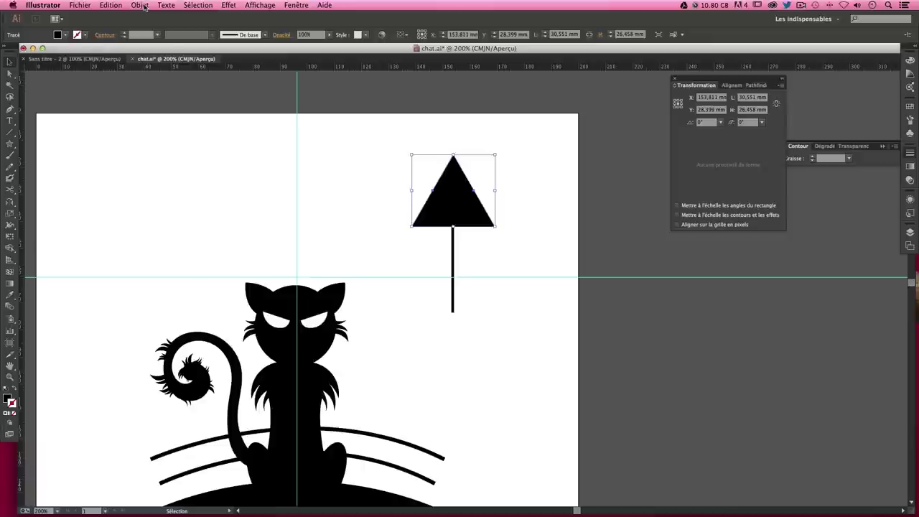
Round the triangle's corners with a 2 mm Arrondis effect and scale it down to arrowhead size
{"action": "left_click", "coordinate": [199, 6]}
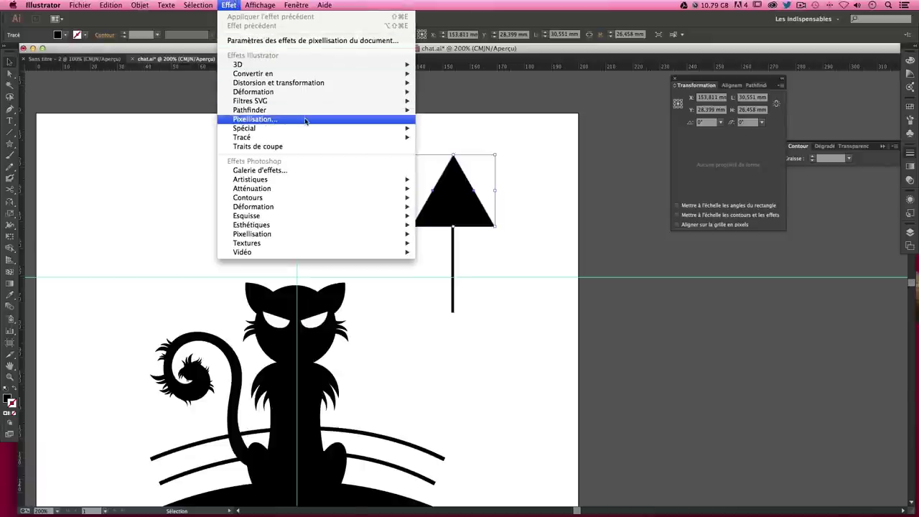
{"action": "mouse_move", "coordinate": [244, 127]}
{"action": "left_click", "coordinate": [439, 137]}
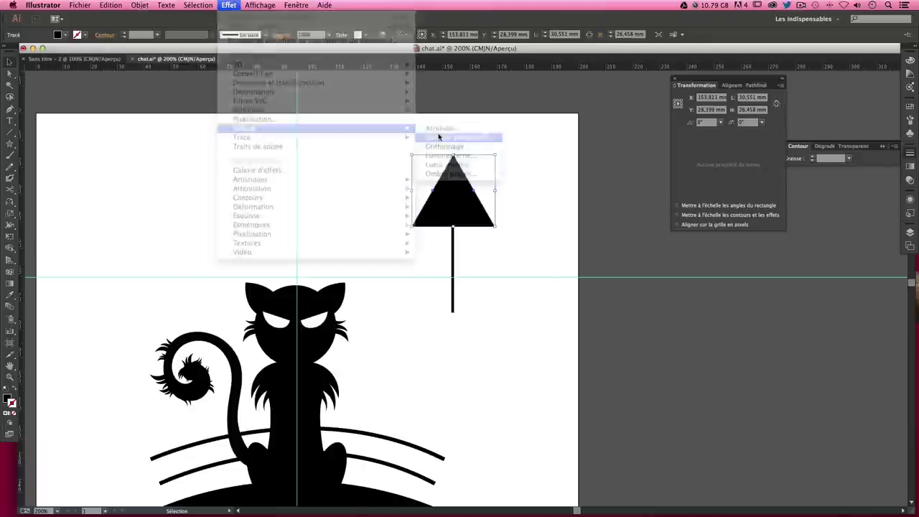
{"action": "left_click", "coordinate": [453, 272]}
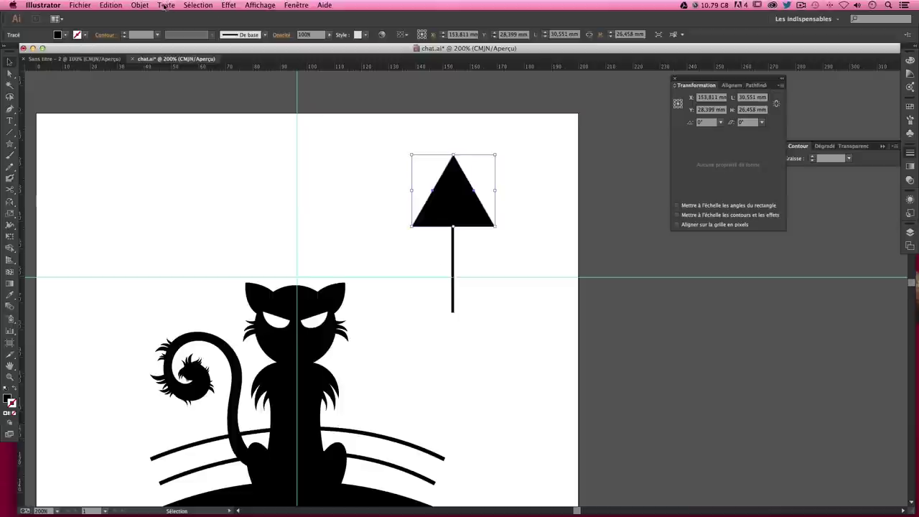
{"action": "left_click", "coordinate": [139, 5]}
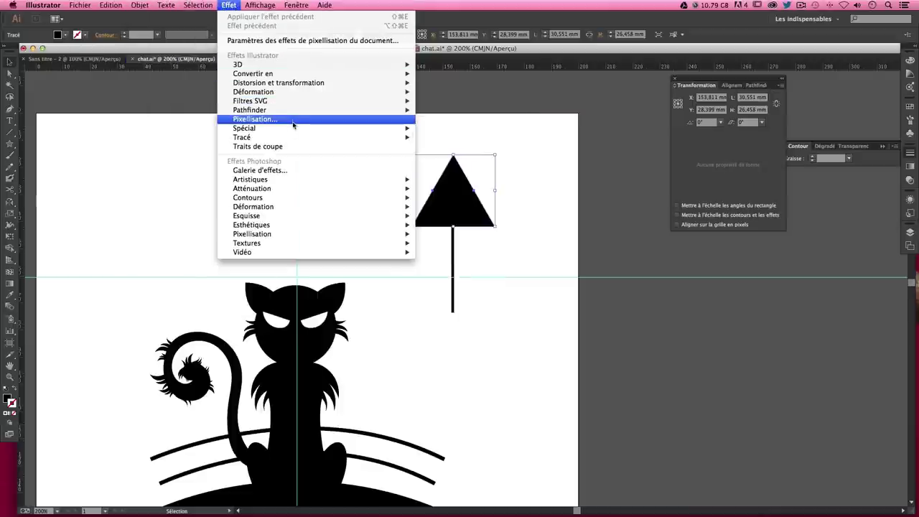
{"action": "mouse_move", "coordinate": [316, 128]}
{"action": "left_click", "coordinate": [460, 126]}
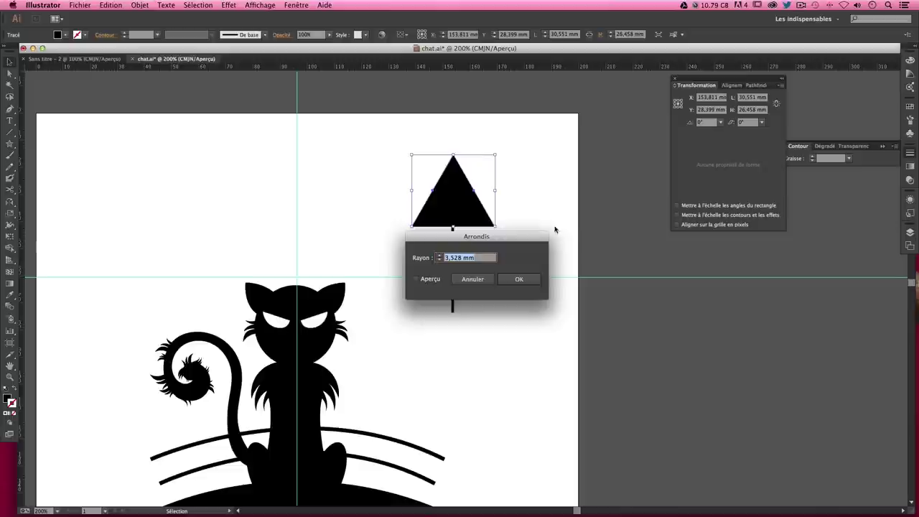
{"action": "left_click", "coordinate": [421, 281]}
{"action": "left_click_drag", "start_coordinate": [479, 244], "coordinate": [654, 288]}
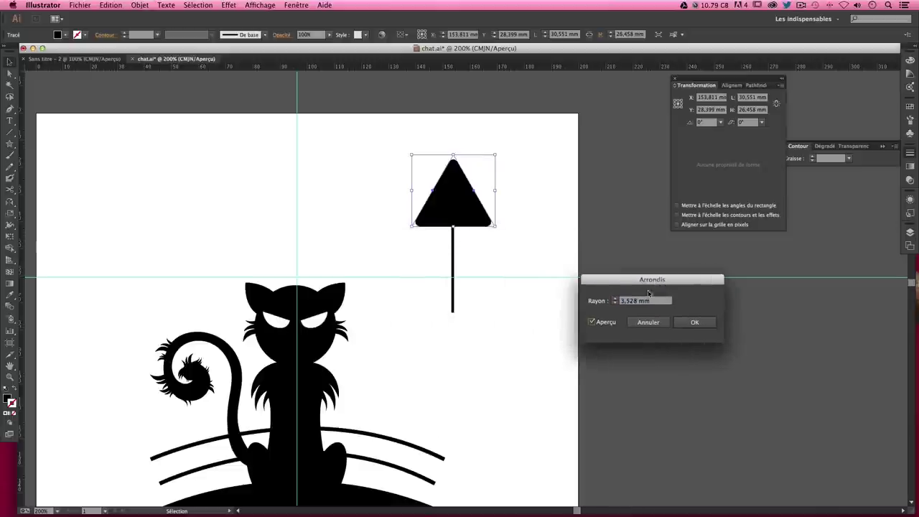
{"action": "type", "text": "2"}
{"action": "key", "text": "Escape"}
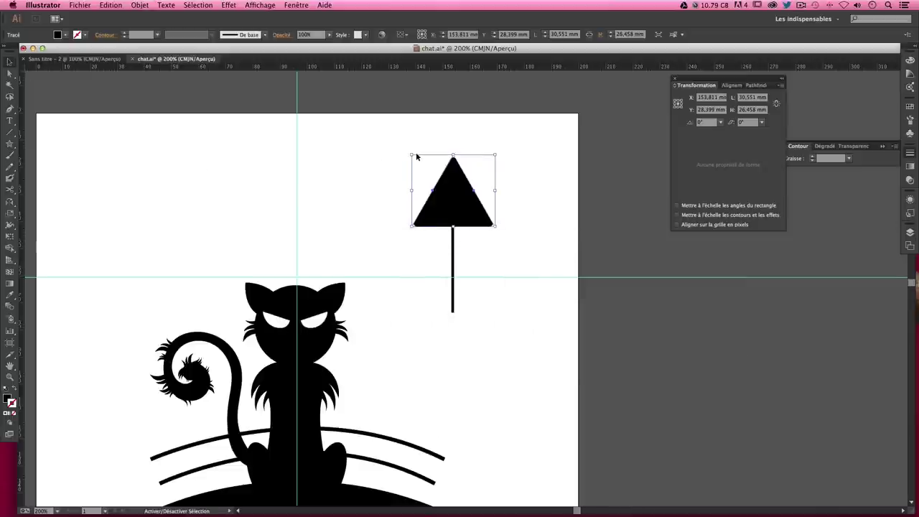
{"action": "left_click_drag", "start_coordinate": [413, 154], "coordinate": [450, 183]}
Move the small triangle onto the top of the vertical line
{"action": "left_click", "coordinate": [472, 198]}
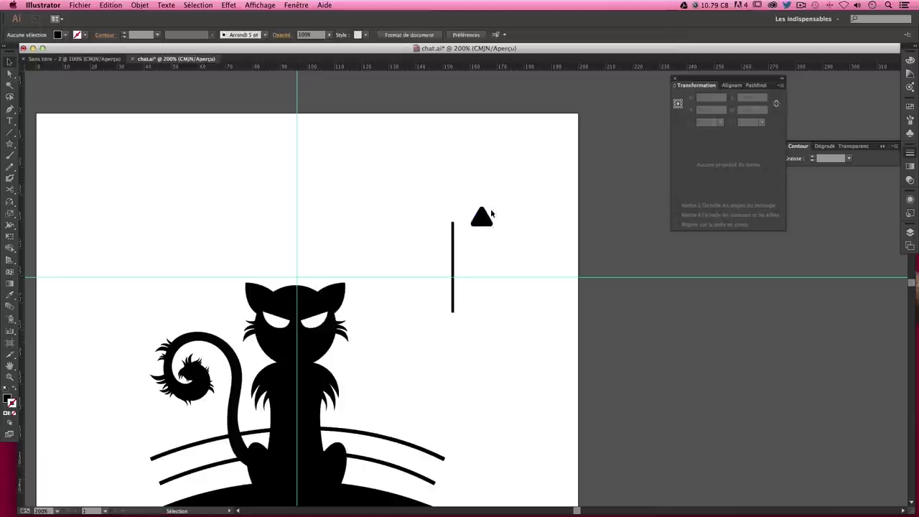
{"action": "left_click_drag", "start_coordinate": [481, 215], "coordinate": [455, 217]}
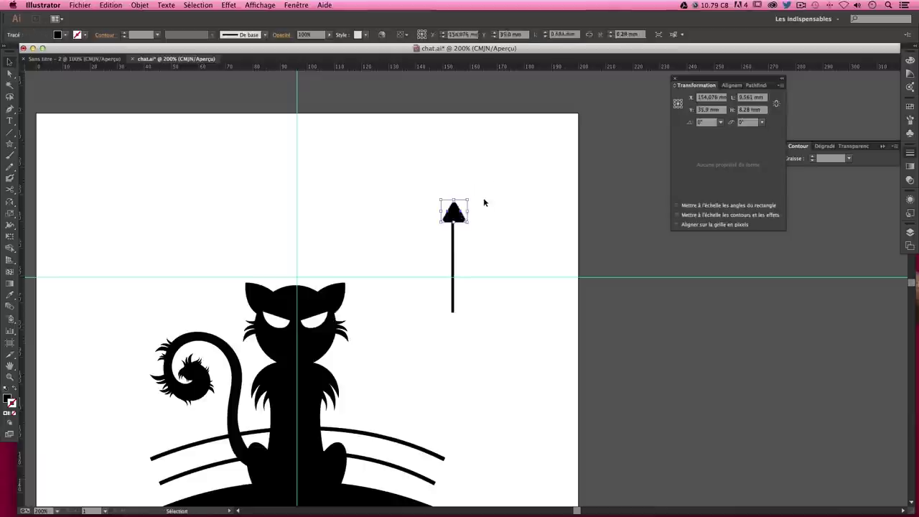
{"action": "left_click", "coordinate": [512, 200]}
Stretch the arrowhead taller to about 12.876 mm and zoom in to 300%
{"action": "left_click", "coordinate": [460, 213]}
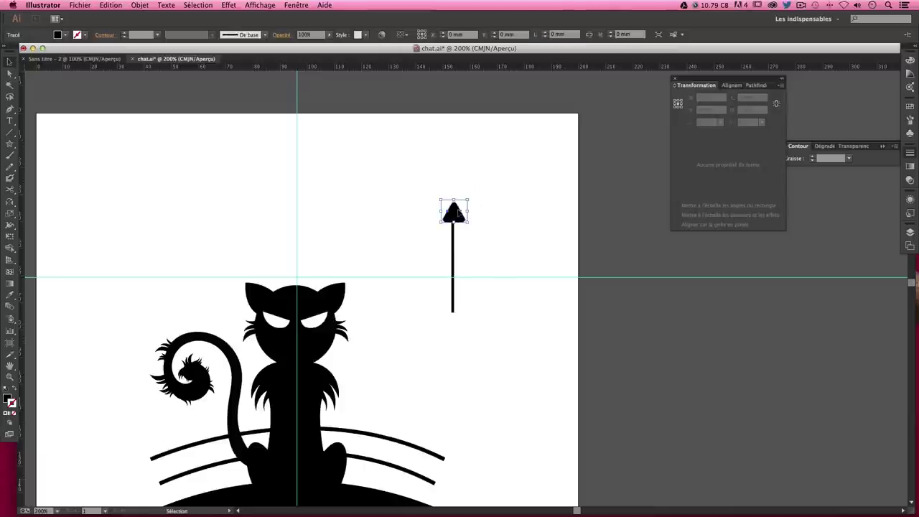
{"action": "left_click", "coordinate": [466, 195]}
{"action": "left_click", "coordinate": [453, 211]}
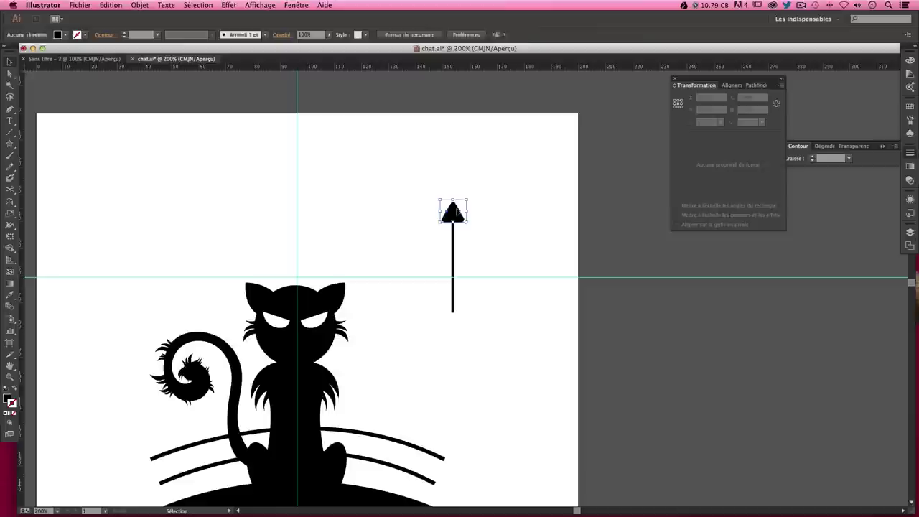
{"action": "left_click_drag", "start_coordinate": [453, 199], "coordinate": [453, 190]}
{"action": "left_click", "coordinate": [461, 189]}
{"action": "left_click", "coordinate": [453, 215]}
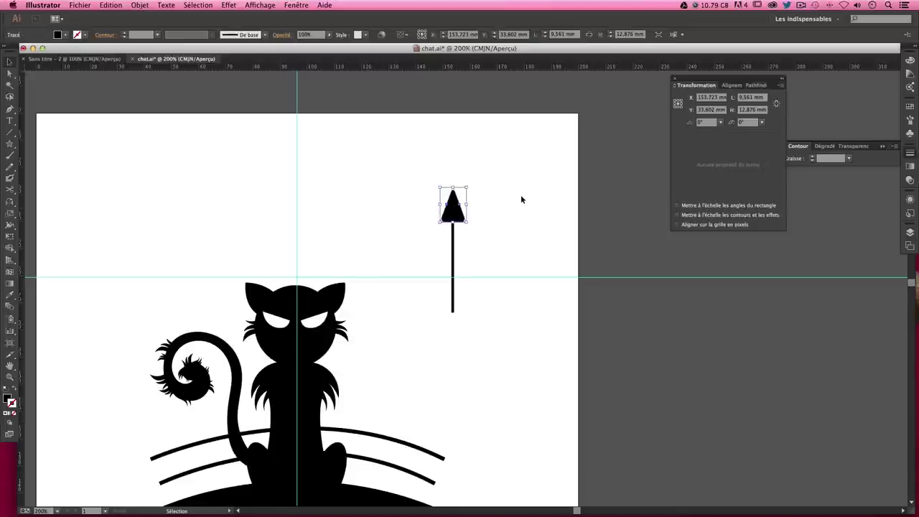
{"action": "left_click", "coordinate": [515, 195]}
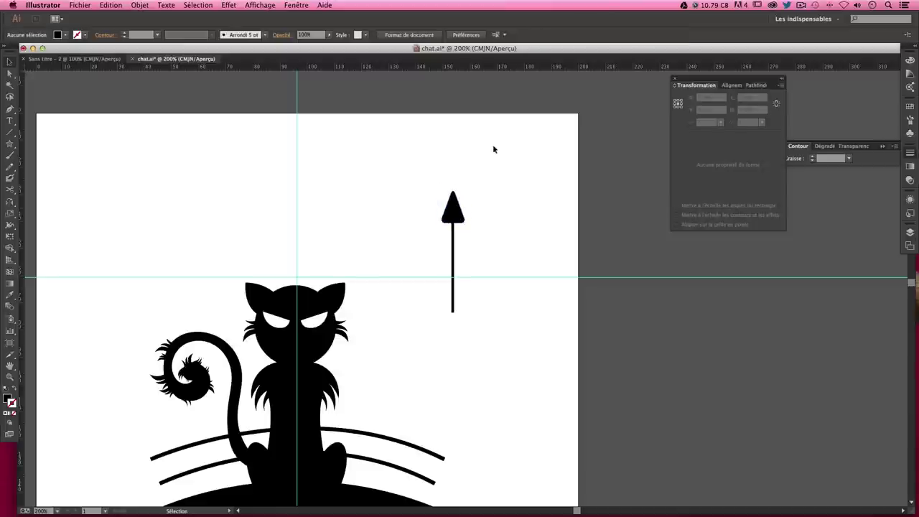
{"action": "key", "text": "super+plus"}
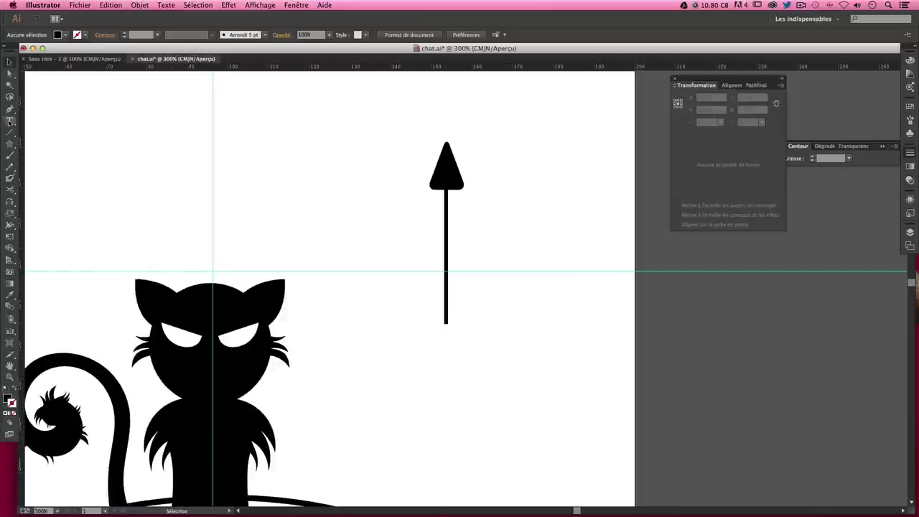
Draw a small rounded rectangle at the arrowhead's base
{"action": "left_click", "coordinate": [10, 144]}
{"action": "left_click_drag", "start_coordinate": [9, 144], "coordinate": [45, 157]}
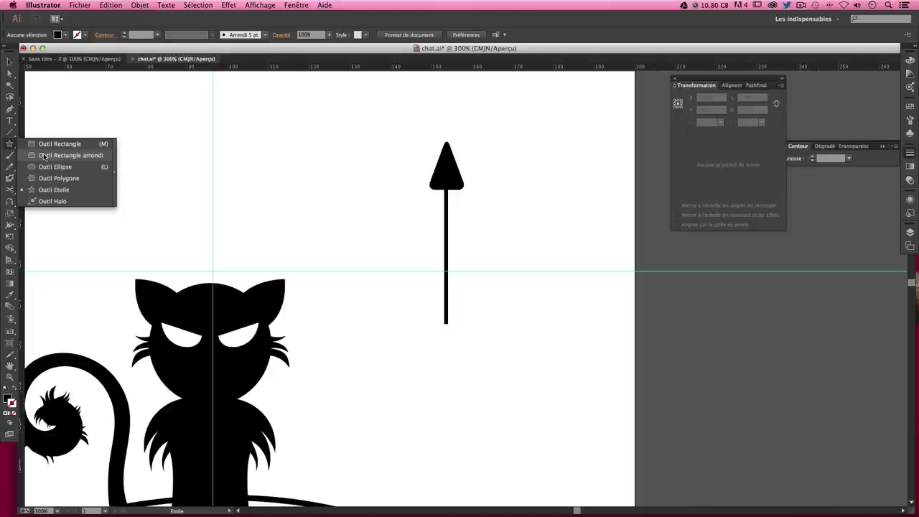
{"action": "left_click", "coordinate": [43, 156]}
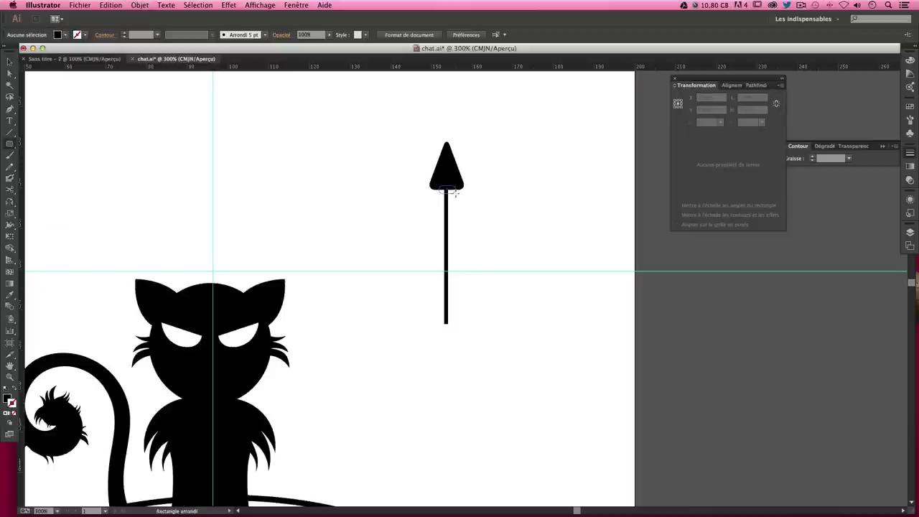
{"action": "left_click_drag", "start_coordinate": [456, 193], "coordinate": [458, 193]}
{"action": "key", "text": "v"}
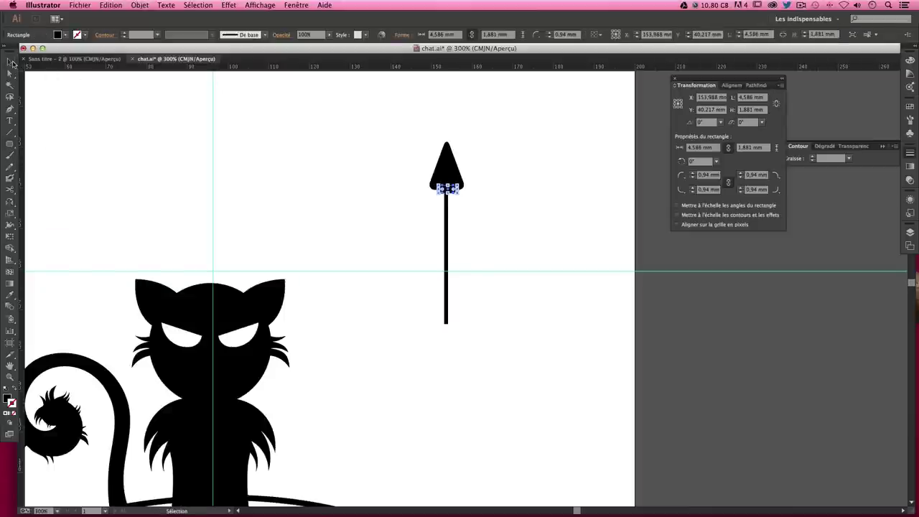
{"action": "left_click", "coordinate": [550, 210]}
{"action": "left_click", "coordinate": [456, 194]}
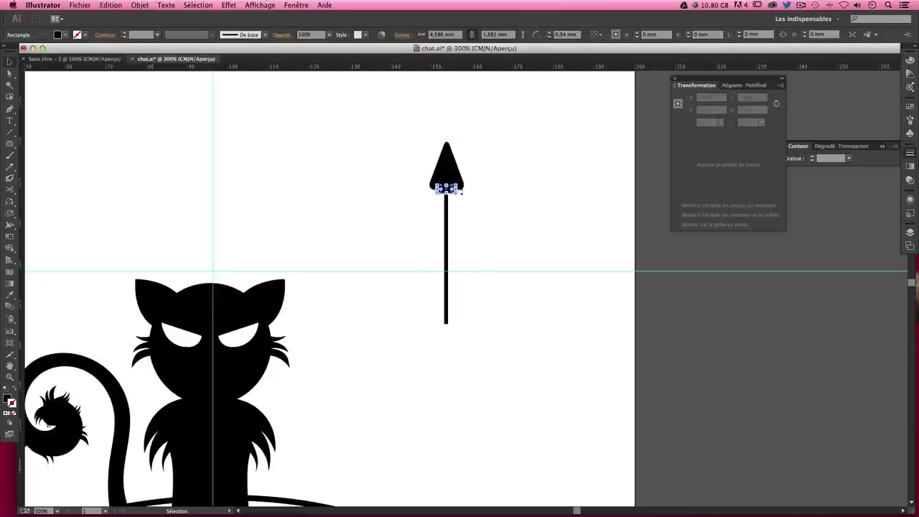
{"action": "left_click", "coordinate": [517, 195]}
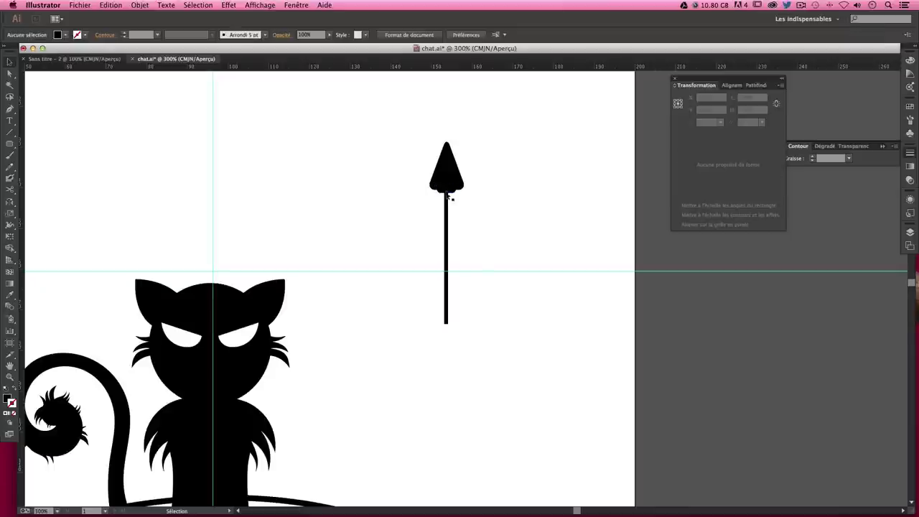
{"action": "left_click", "coordinate": [450, 196]}
{"action": "left_click", "coordinate": [492, 178]}
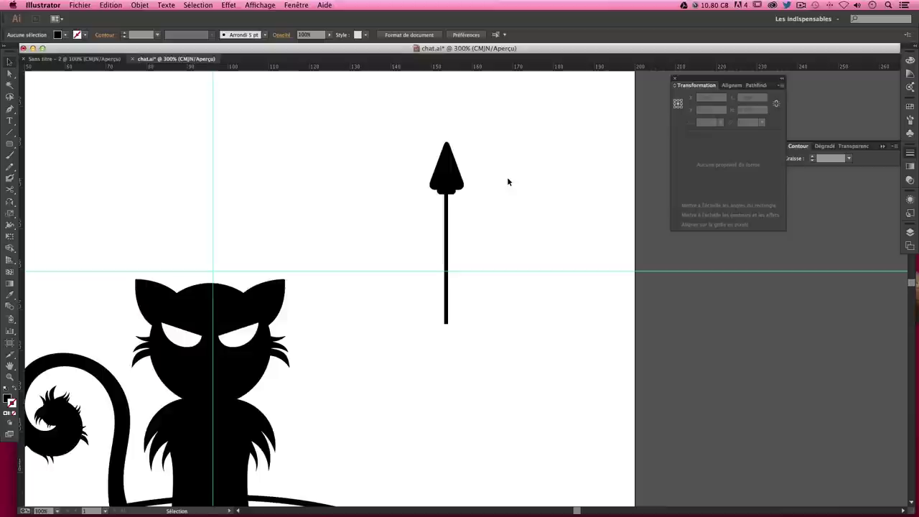
Marquee-select the arrowhead, rectangle and line and group them into one arrow
{"action": "left_click_drag", "start_coordinate": [436, 200], "coordinate": [398, 169]}
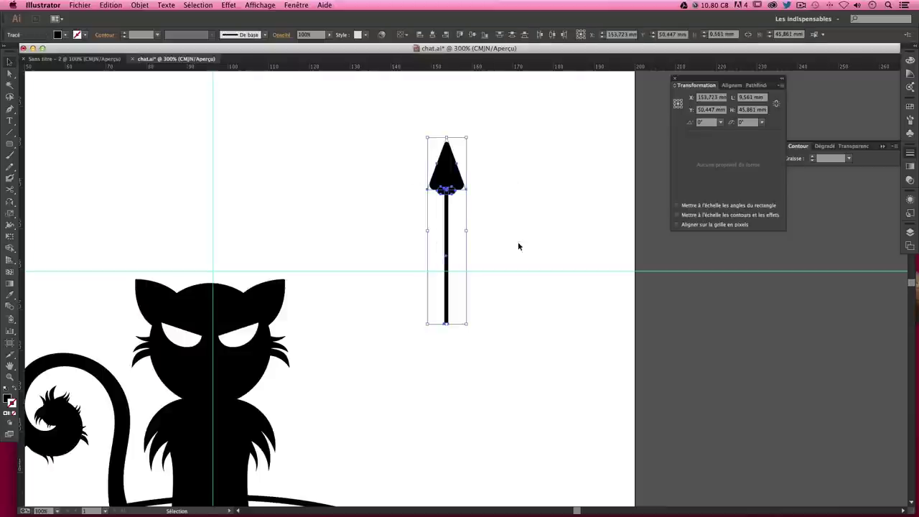
{"action": "left_click", "coordinate": [505, 192]}
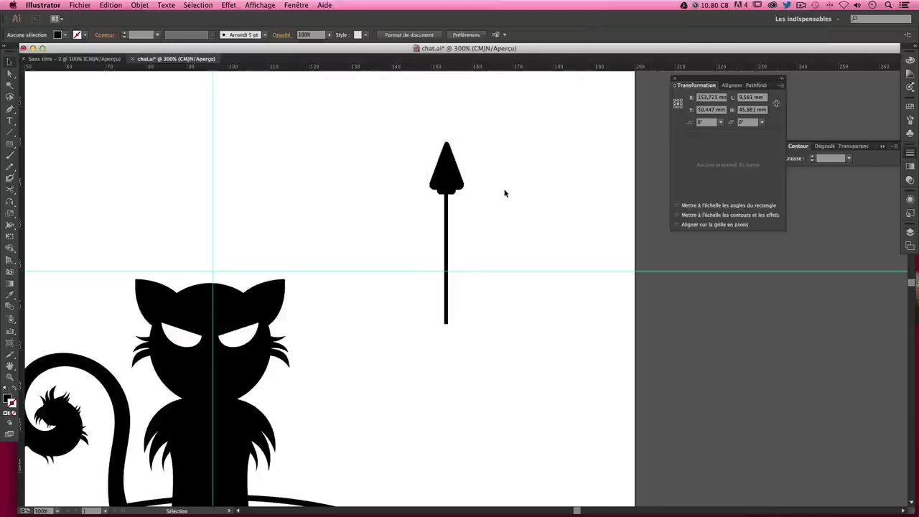
{"action": "left_click", "coordinate": [441, 181]}
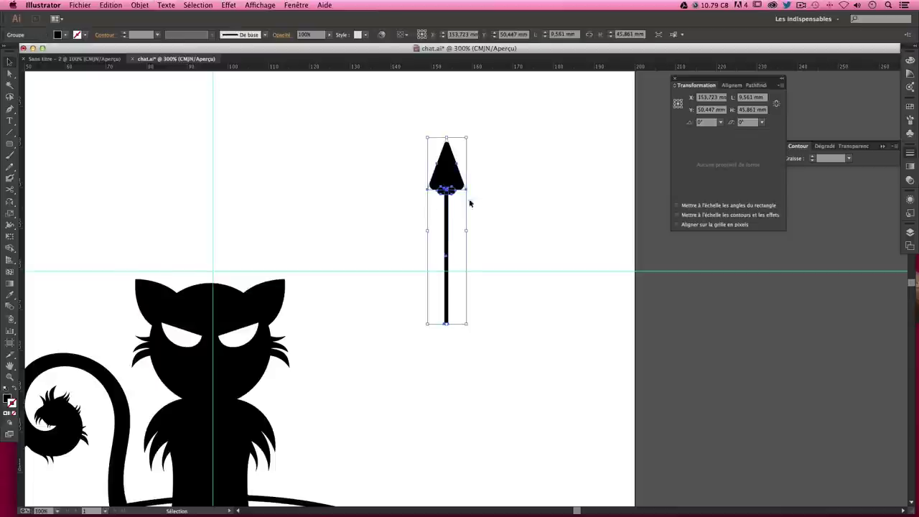
{"action": "left_click", "coordinate": [512, 189]}
Move the arrow group down beside the cat's tail
{"action": "left_click_drag", "start_coordinate": [441, 172], "coordinate": [312, 242]}
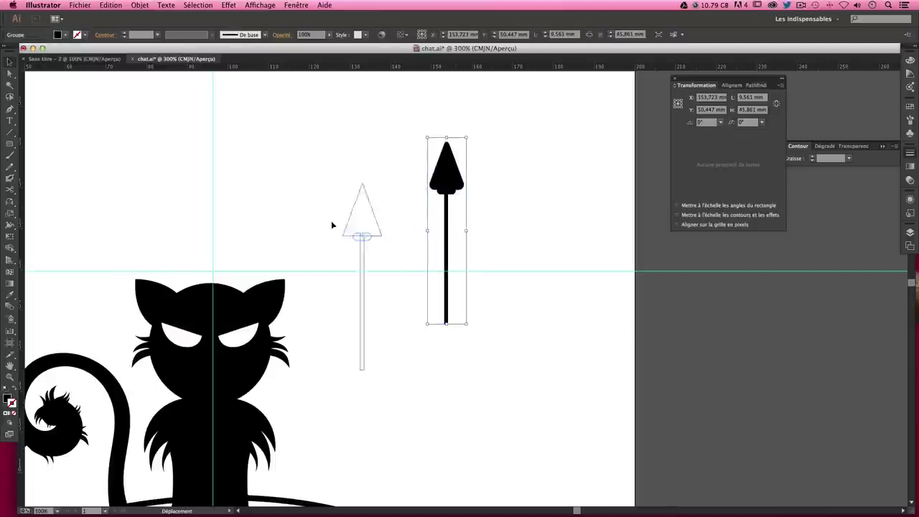
{"action": "scroll", "coordinate": [312, 242], "scroll_direction": "down", "scroll_amount": 5}
{"action": "scroll", "coordinate": [312, 242], "scroll_direction": "left", "scroll_amount": 5}
{"action": "left_click_drag", "start_coordinate": [447, 165], "coordinate": [144, 401]}
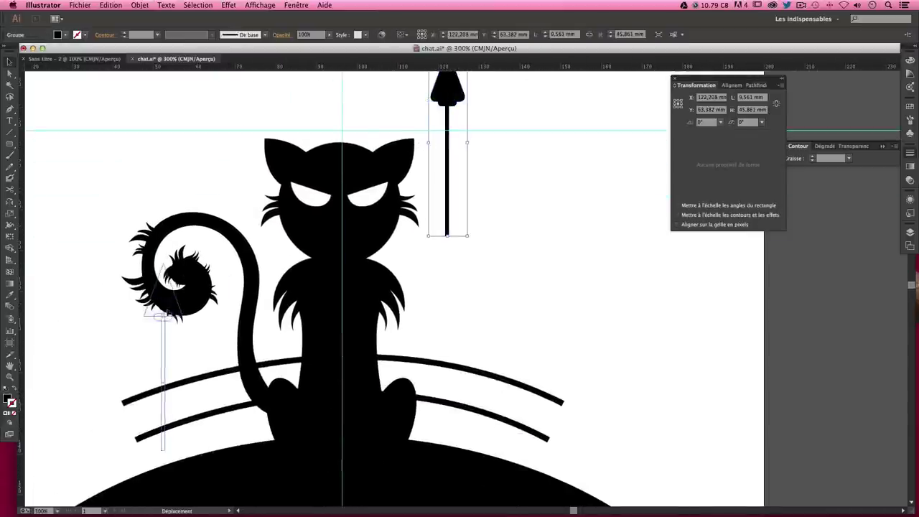
{"action": "left_click_drag", "start_coordinate": [235, 342], "coordinate": [294, 242]}
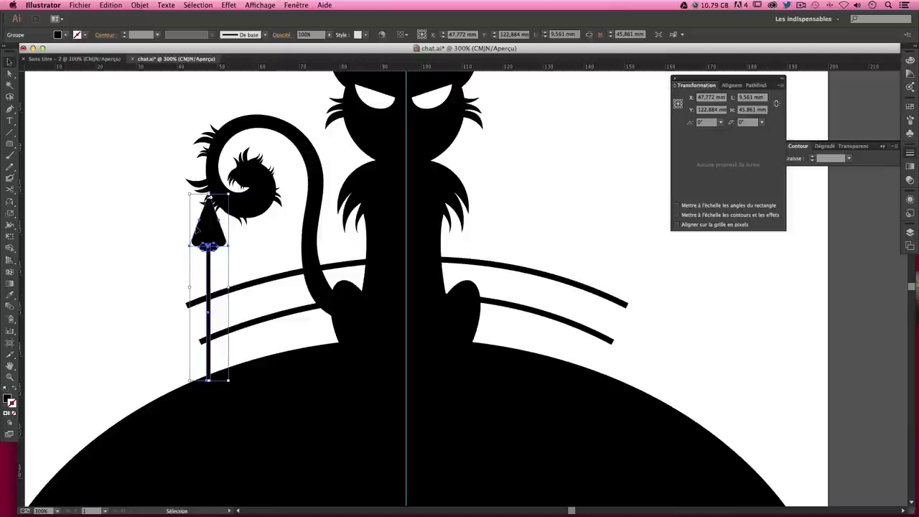
{"action": "left_click_drag", "start_coordinate": [209, 324], "coordinate": [205, 354]}
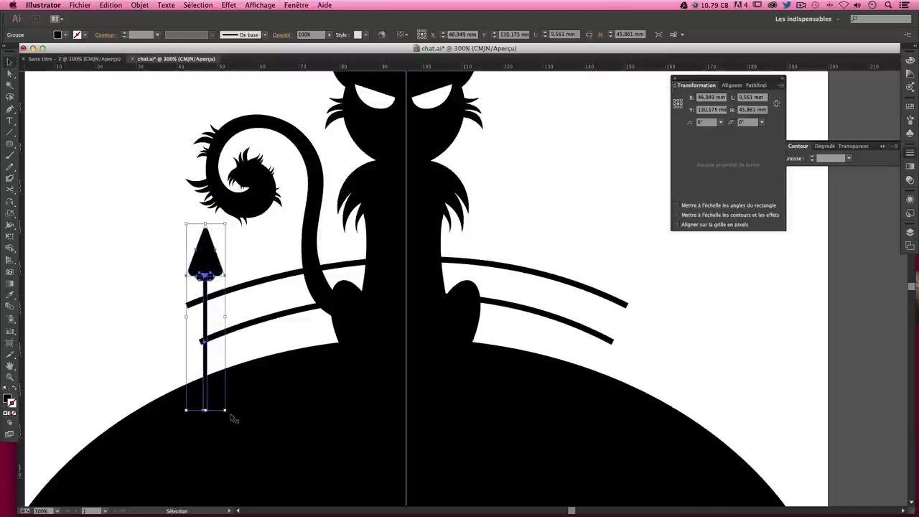
Tilt the arrow post clockwise and reposition it on the fence
{"action": "left_click_drag", "start_coordinate": [230, 414], "coordinate": [253, 391]}
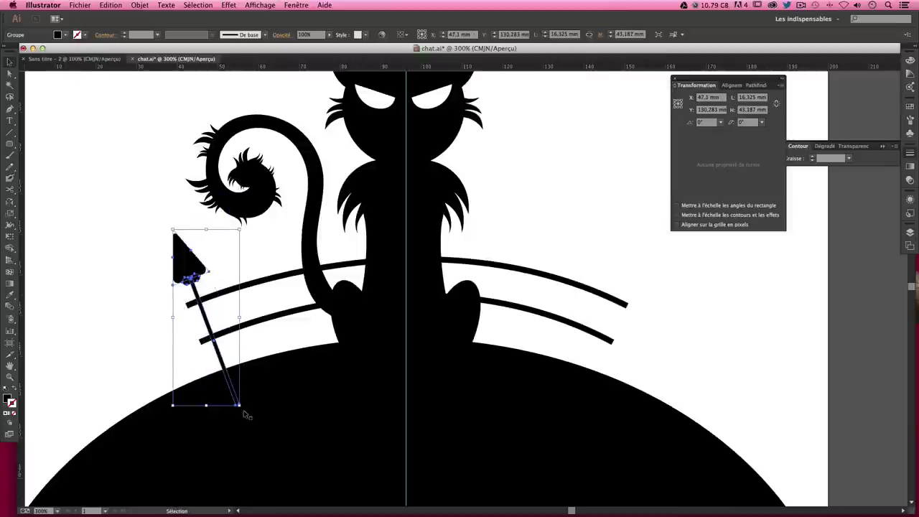
{"action": "left_click_drag", "start_coordinate": [243, 409], "coordinate": [248, 404]}
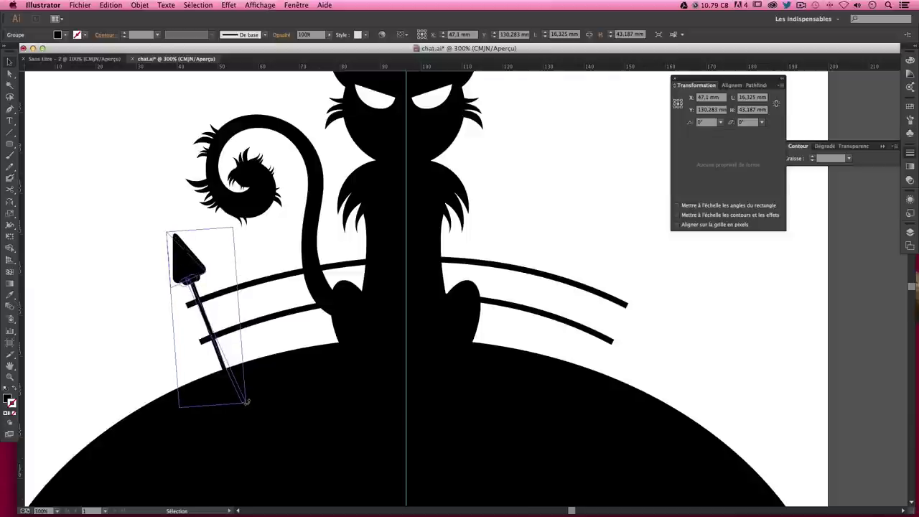
{"action": "left_click", "coordinate": [169, 319]}
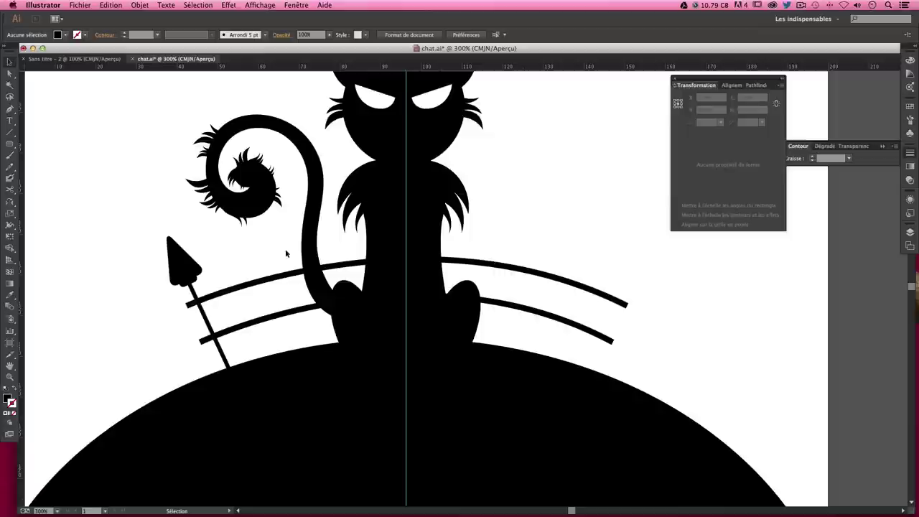
{"action": "left_click_drag", "start_coordinate": [186, 267], "coordinate": [191, 254]}
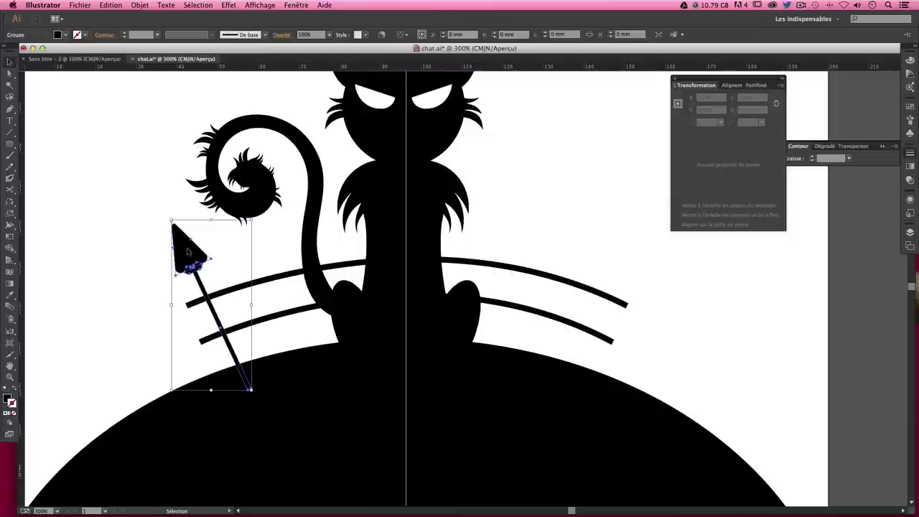
Duplicate the arrow post to the right and stand the copy more upright
{"action": "left_click", "coordinate": [136, 240]}
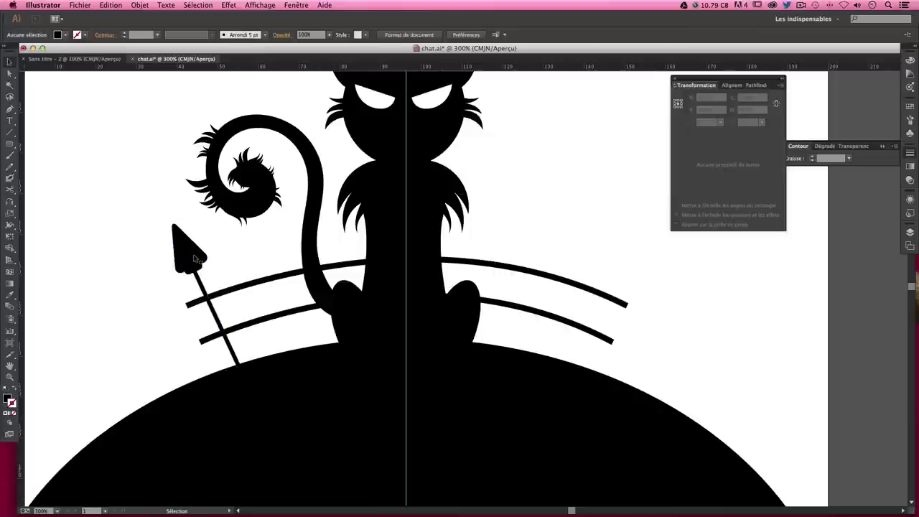
{"action": "left_click_drag", "start_coordinate": [204, 252], "coordinate": [252, 238]}
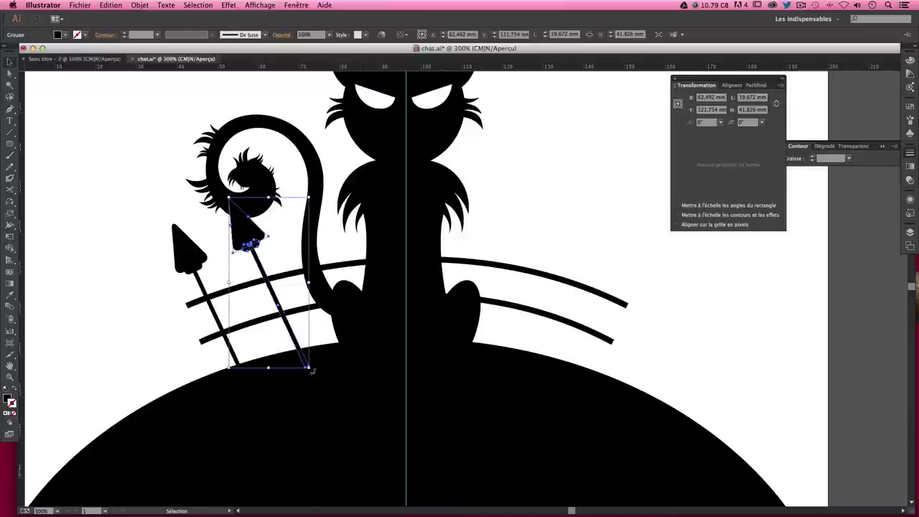
{"action": "left_click_drag", "start_coordinate": [313, 371], "coordinate": [291, 376]}
{"action": "left_click_drag", "start_coordinate": [252, 228], "coordinate": [251, 228]}
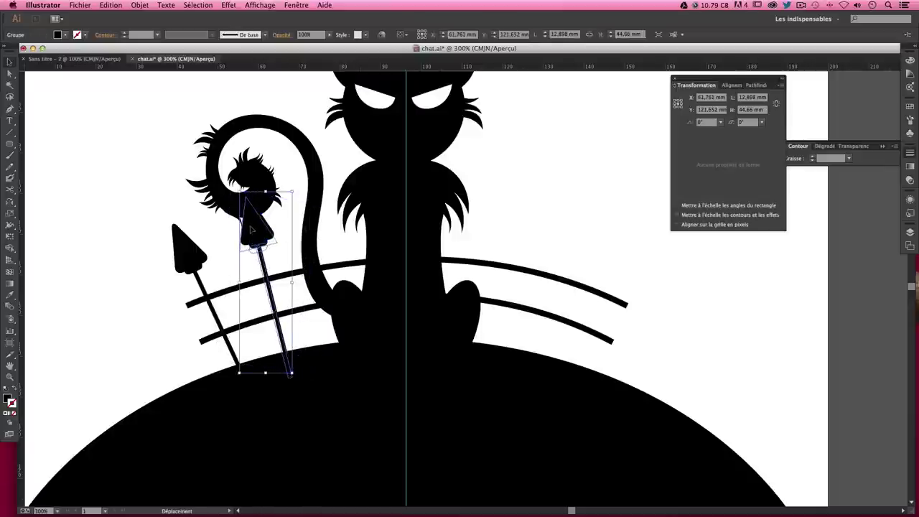
{"action": "left_click", "coordinate": [481, 199]}
{"action": "left_click_drag", "start_coordinate": [262, 235], "coordinate": [252, 235]}
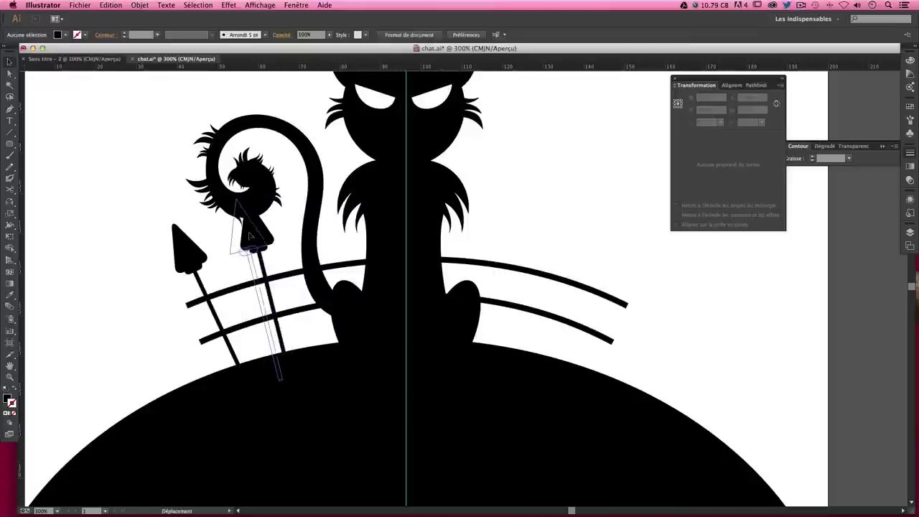
{"action": "left_click", "coordinate": [431, 208]}
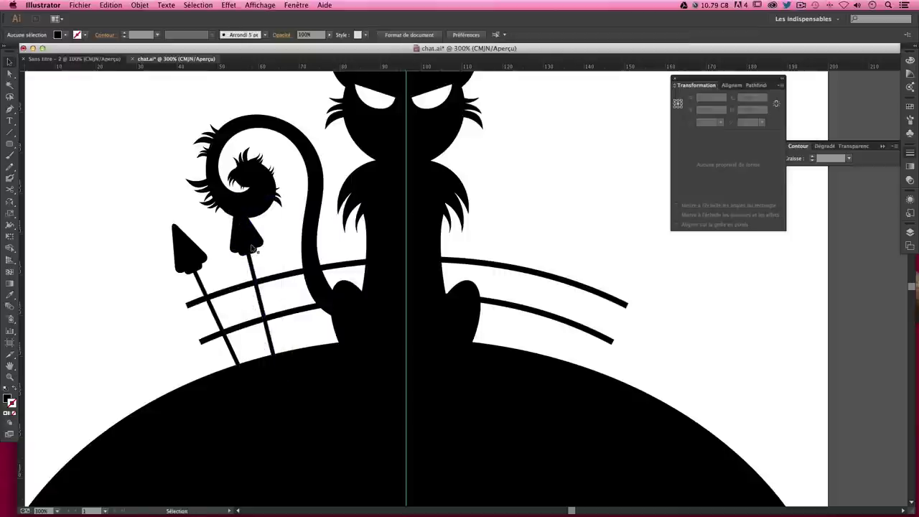
Add a third tilted post beside the tail and duplicate the upper rail higher up
{"action": "left_click_drag", "start_coordinate": [247, 250], "coordinate": [306, 229]}
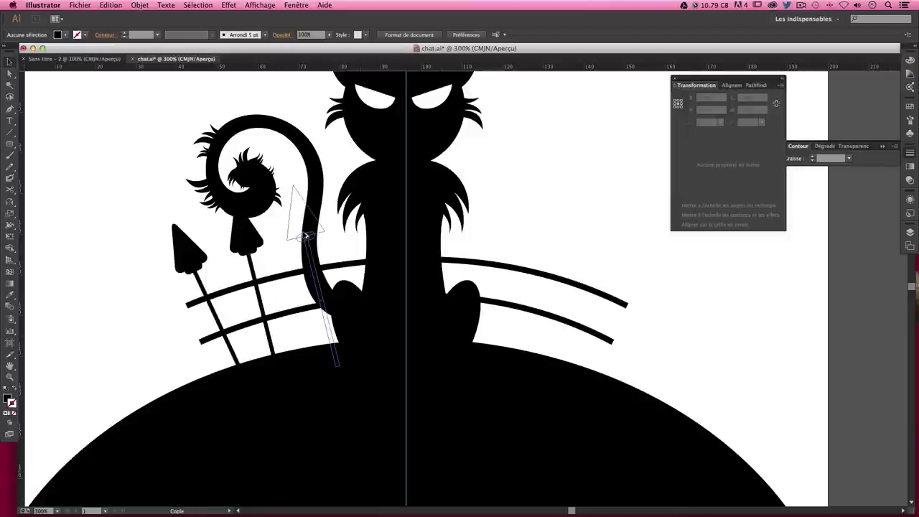
{"action": "left_click_drag", "start_coordinate": [343, 370], "coordinate": [329, 372]}
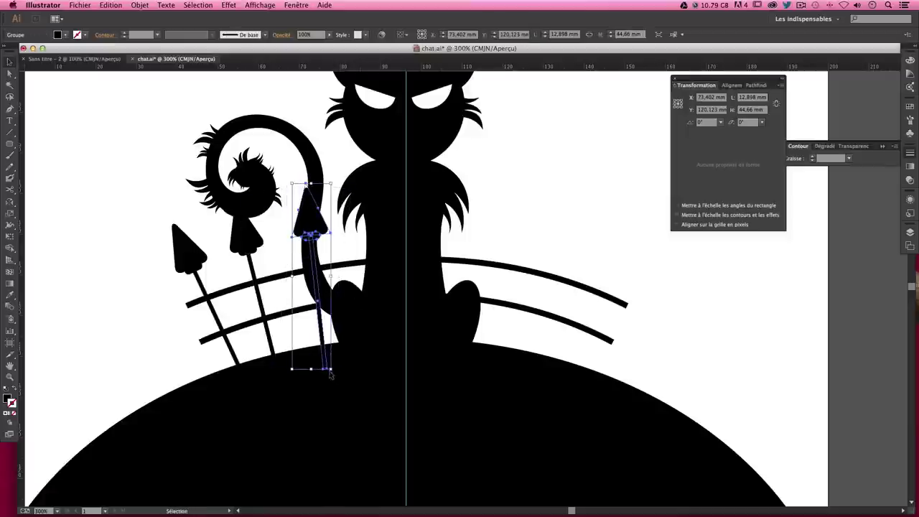
{"action": "left_click_drag", "start_coordinate": [310, 227], "coordinate": [304, 231]}
{"action": "left_click", "coordinate": [439, 201]}
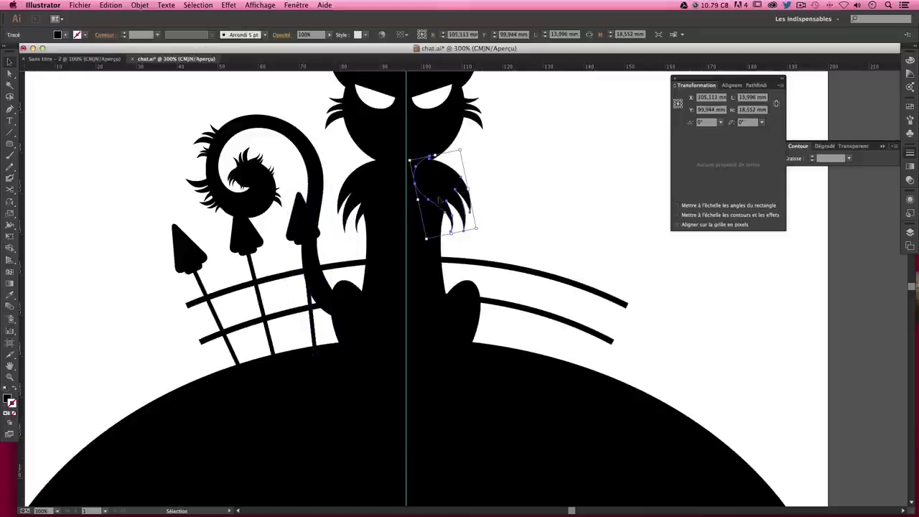
{"action": "left_click", "coordinate": [251, 247]}
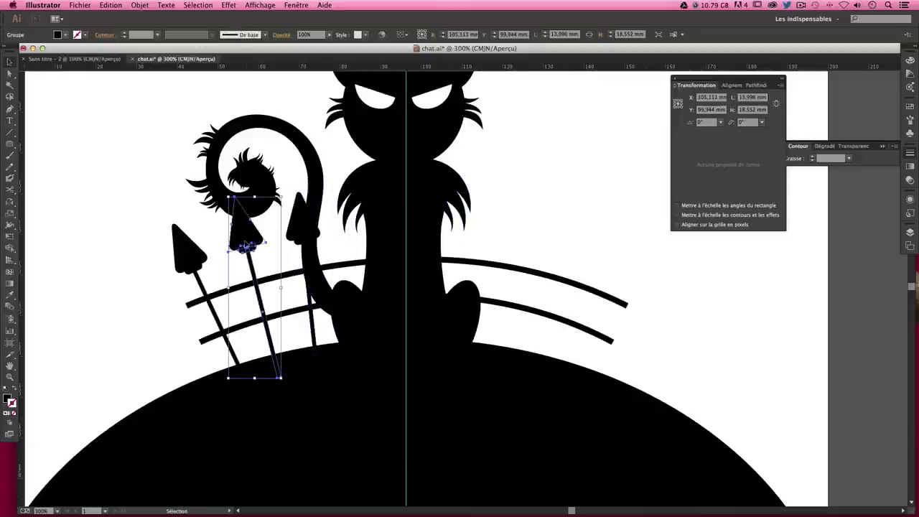
{"action": "left_click", "coordinate": [144, 279]}
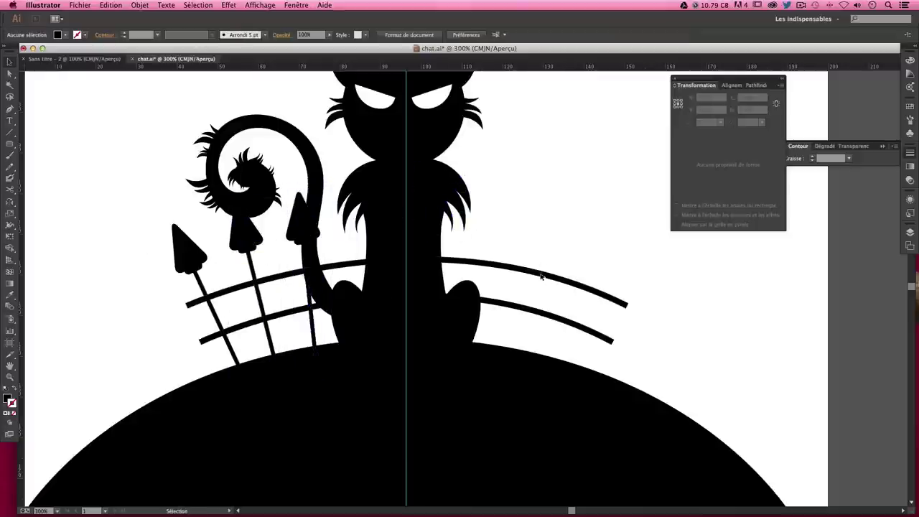
{"action": "left_click_drag", "start_coordinate": [542, 277], "coordinate": [523, 201]}
{"action": "left_click", "coordinate": [573, 168]}
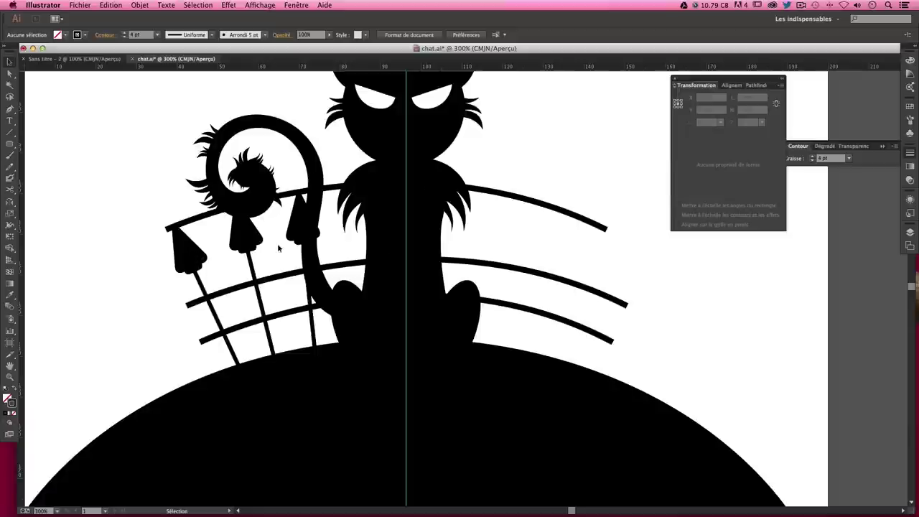
Copy two posts to the cat's right side, mirrored to lean right onto the hill
{"action": "left_click_drag", "start_coordinate": [291, 232], "coordinate": [469, 220]}
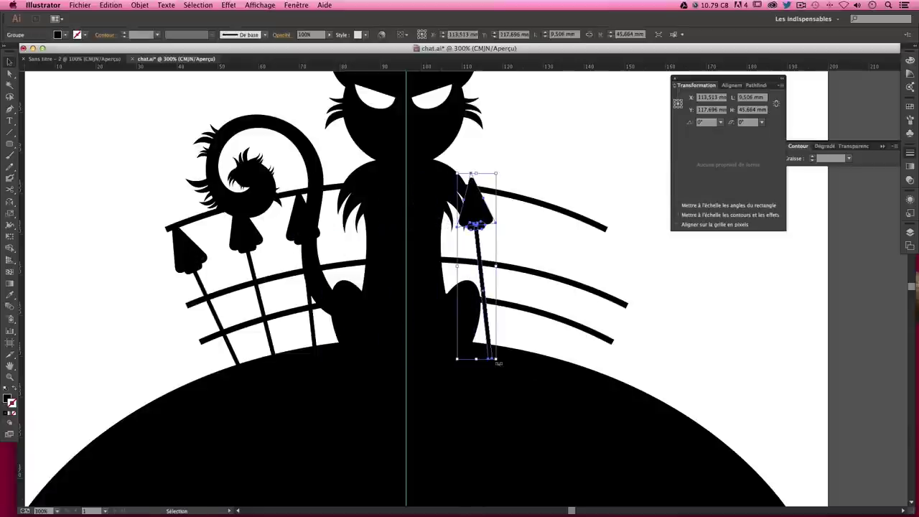
{"action": "left_click_drag", "start_coordinate": [498, 364], "coordinate": [482, 369]}
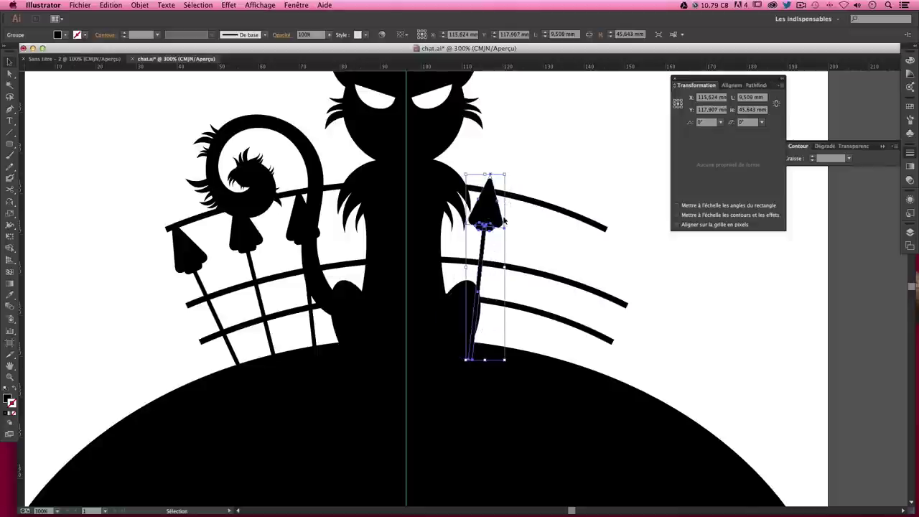
{"action": "left_click_drag", "start_coordinate": [487, 223], "coordinate": [485, 231]}
{"action": "left_click", "coordinate": [564, 168]}
{"action": "left_click_drag", "start_coordinate": [260, 244], "coordinate": [535, 246]}
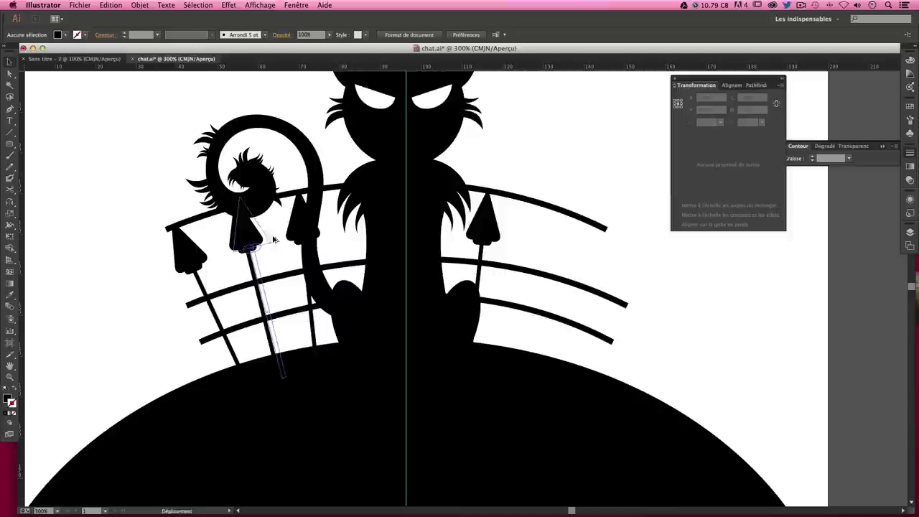
{"action": "left_click_drag", "start_coordinate": [561, 379], "coordinate": [520, 388]}
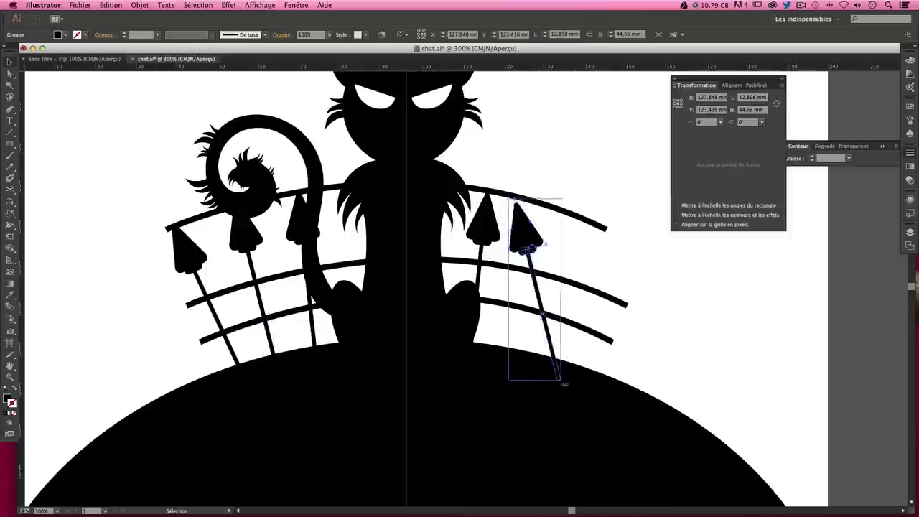
{"action": "left_click_drag", "start_coordinate": [554, 248], "coordinate": [536, 256]}
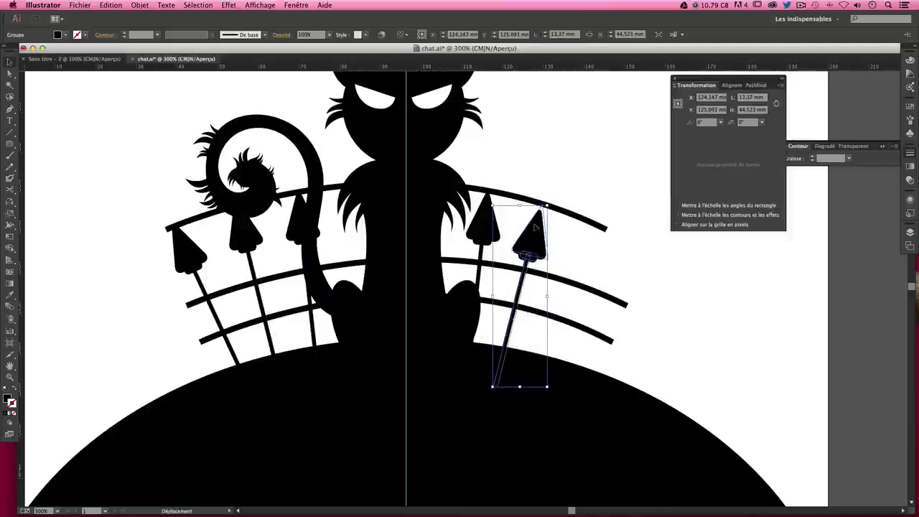
{"action": "left_click_drag", "start_coordinate": [535, 225], "coordinate": [538, 222]}
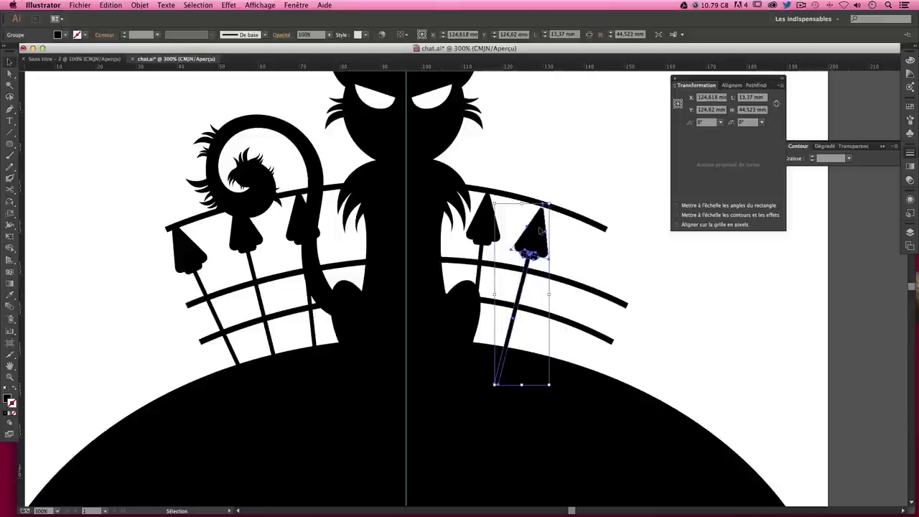
{"action": "left_click", "coordinate": [571, 148]}
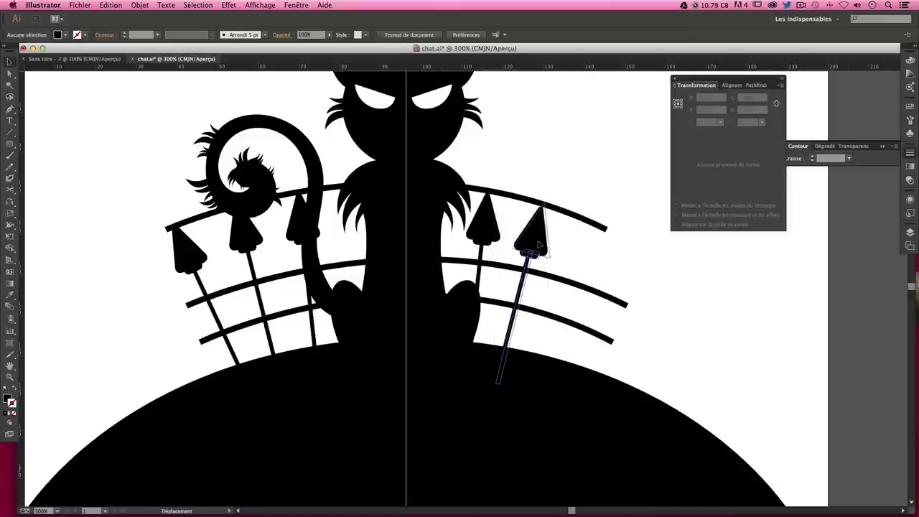
{"action": "left_click_drag", "start_coordinate": [539, 246], "coordinate": [539, 250]}
{"action": "left_click", "coordinate": [340, 272]}
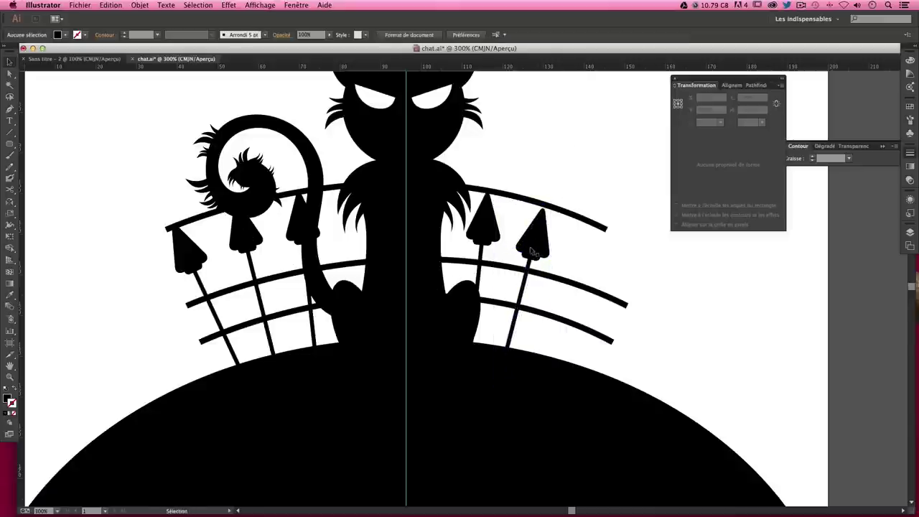
Add a third right-side post further right, rotated into position
{"action": "left_click_drag", "start_coordinate": [532, 252], "coordinate": [580, 273]}
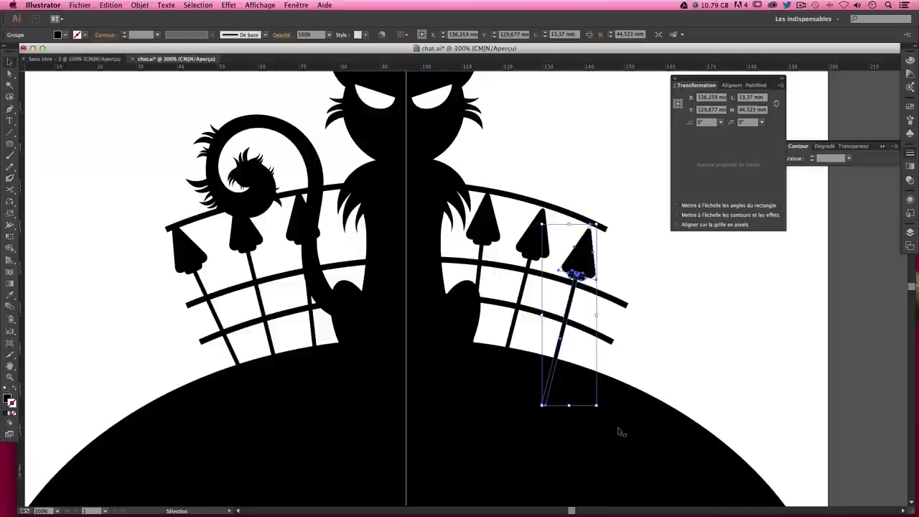
{"action": "left_click_drag", "start_coordinate": [599, 409], "coordinate": [589, 418]}
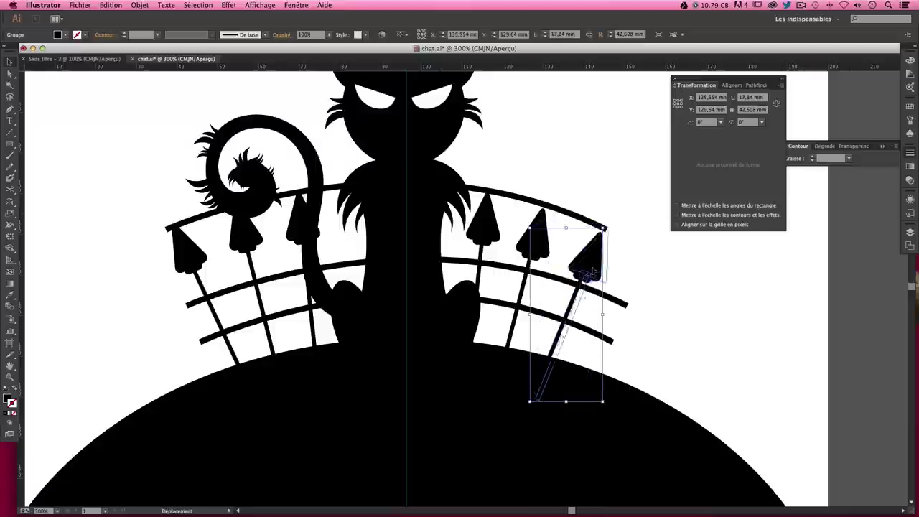
{"action": "left_click_drag", "start_coordinate": [588, 277], "coordinate": [604, 277]}
{"action": "left_click", "coordinate": [630, 201]}
{"action": "left_click", "coordinate": [585, 230]}
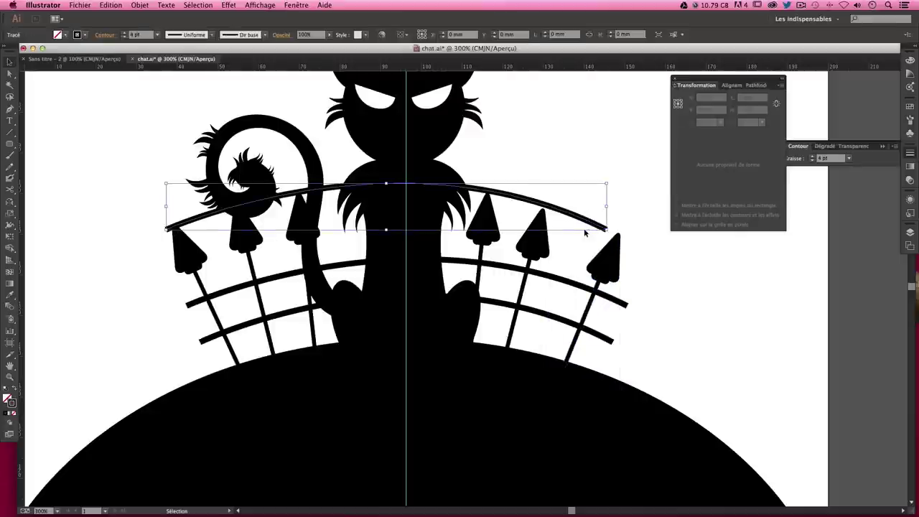
Delete the extra top rail and nudge the post beside the tail slightly right
{"action": "key", "text": "Delete"}
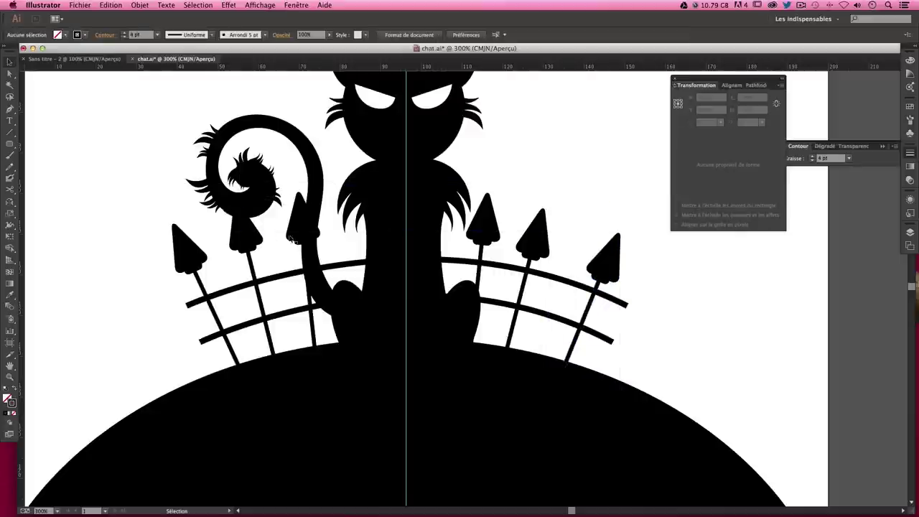
{"action": "left_click", "coordinate": [305, 229]}
{"action": "left_click_drag", "start_coordinate": [307, 231], "coordinate": [314, 231]}
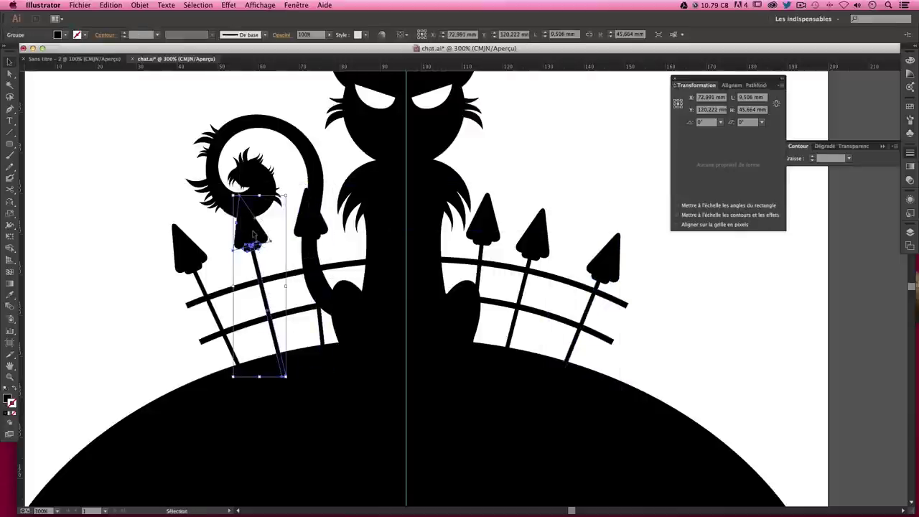
{"action": "left_click", "coordinate": [357, 185]}
{"action": "left_click", "coordinate": [319, 222]}
{"action": "left_click", "coordinate": [324, 231]}
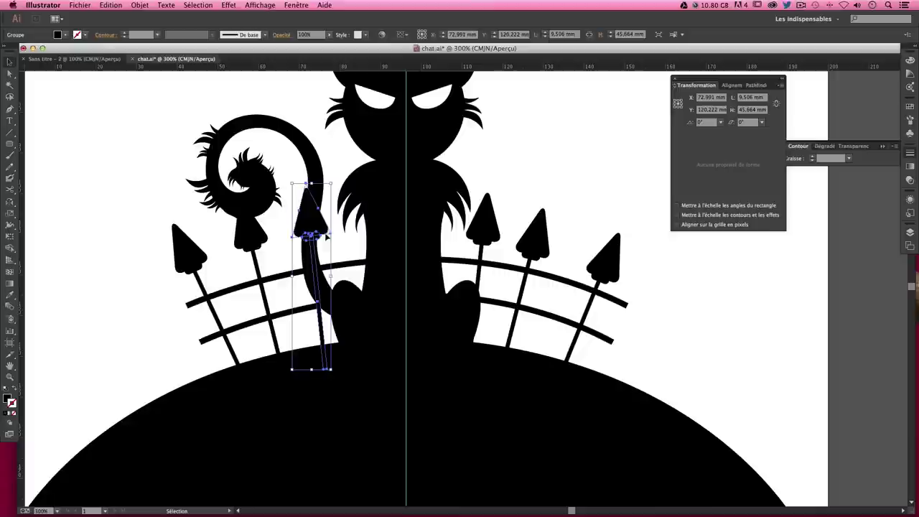
{"action": "left_click", "coordinate": [505, 250]}
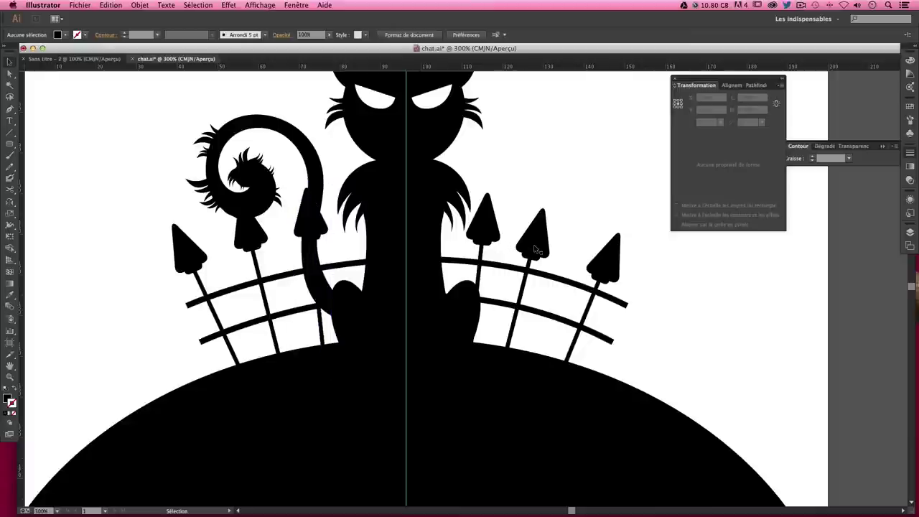
Space the right fence posts more evenly, then fit the artboard and hide guides
{"action": "left_click_drag", "start_coordinate": [535, 249], "coordinate": [544, 250]}
{"action": "left_click", "coordinate": [580, 216]}
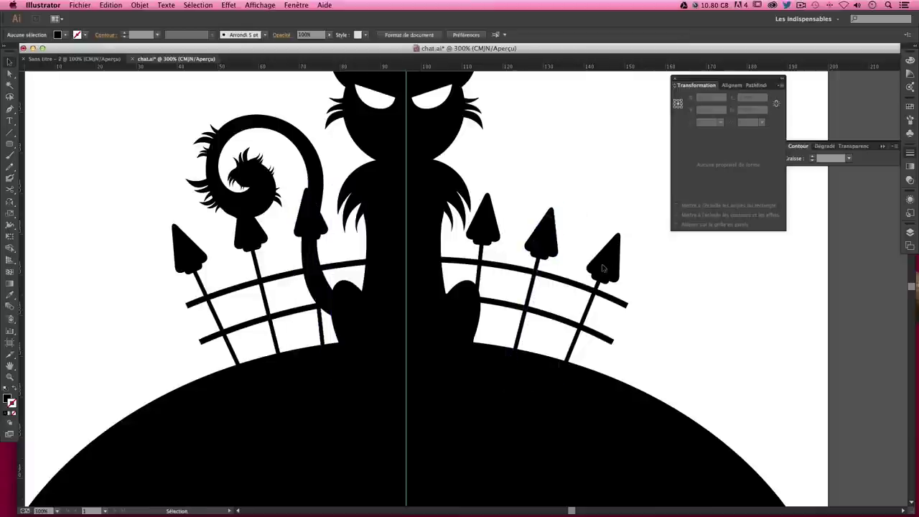
{"action": "left_click_drag", "start_coordinate": [603, 268], "coordinate": [648, 258]}
{"action": "left_click", "coordinate": [632, 307]}
{"action": "left_click", "coordinate": [607, 269]}
{"action": "left_click", "coordinate": [633, 215]}
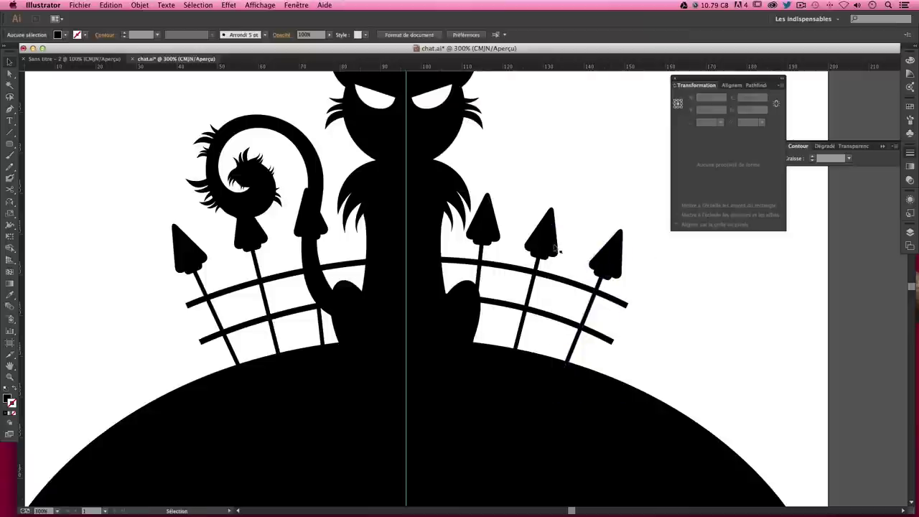
{"action": "left_click_drag", "start_coordinate": [557, 250], "coordinate": [553, 245]}
{"action": "left_click", "coordinate": [637, 185]}
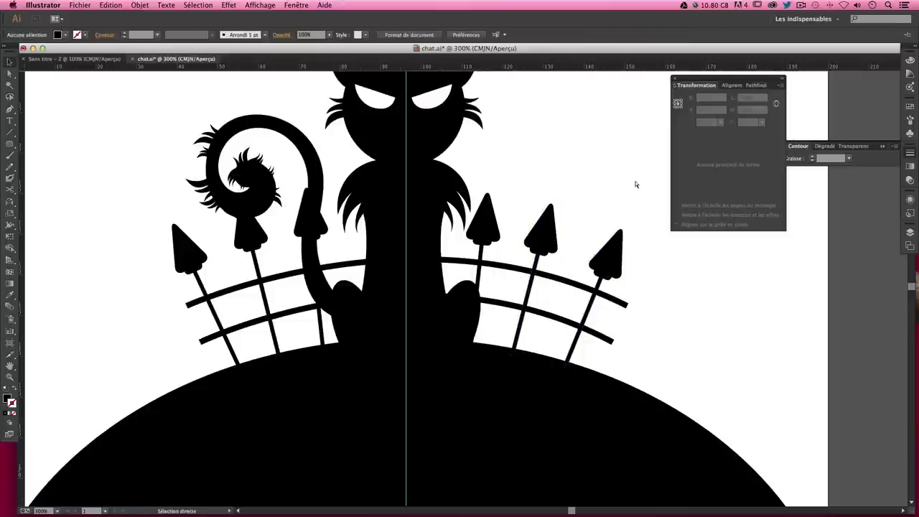
{"action": "key", "text": "super+minus"}
{"action": "key", "text": "super+minus"}
{"action": "key", "text": "super+semicolon"}
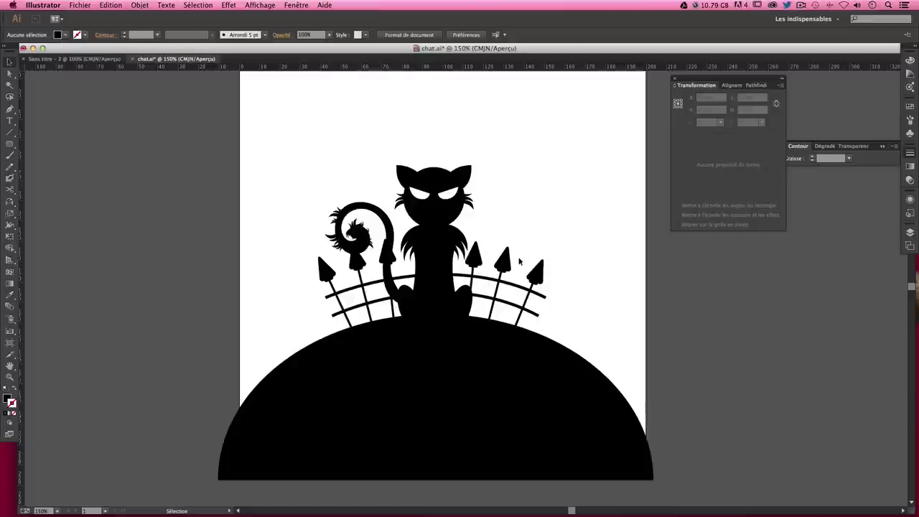
Nudge the pickets right of the cat and the leftmost picket to even their spacing
{"action": "mouse_move", "coordinate": [482, 264]}
{"action": "left_mouse_down"}
{"action": "mouse_move", "coordinate": [515, 256]}
{"action": "mouse_move", "coordinate": [531, 272]}
{"action": "left_mouse_up"}
{"action": "left_click", "coordinate": [519, 228]}
{"action": "left_click", "coordinate": [521, 247]}
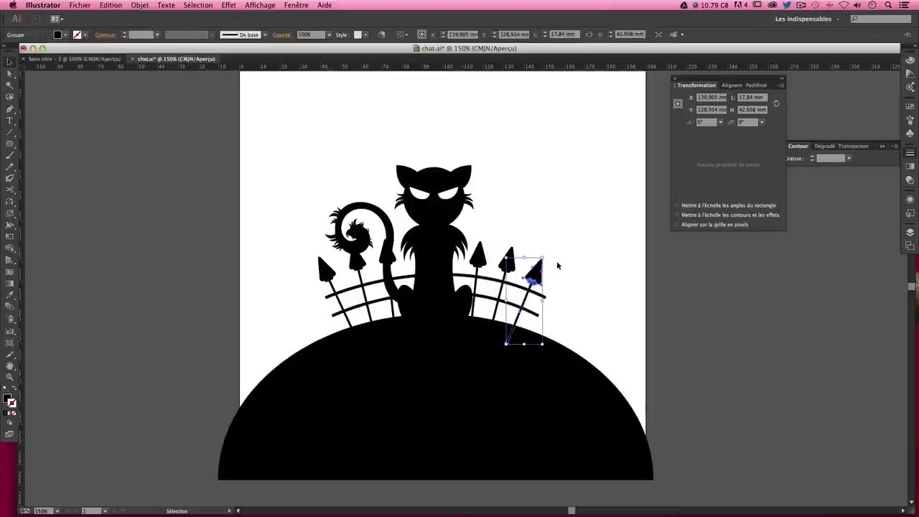
{"action": "left_click", "coordinate": [546, 230]}
{"action": "left_click", "coordinate": [327, 274]}
{"action": "left_click_drag", "start_coordinate": [328, 274], "coordinate": [333, 274]}
Inspect the pickets near the cat's paw and on the right by selecting each in turn
{"action": "left_click", "coordinate": [373, 230]}
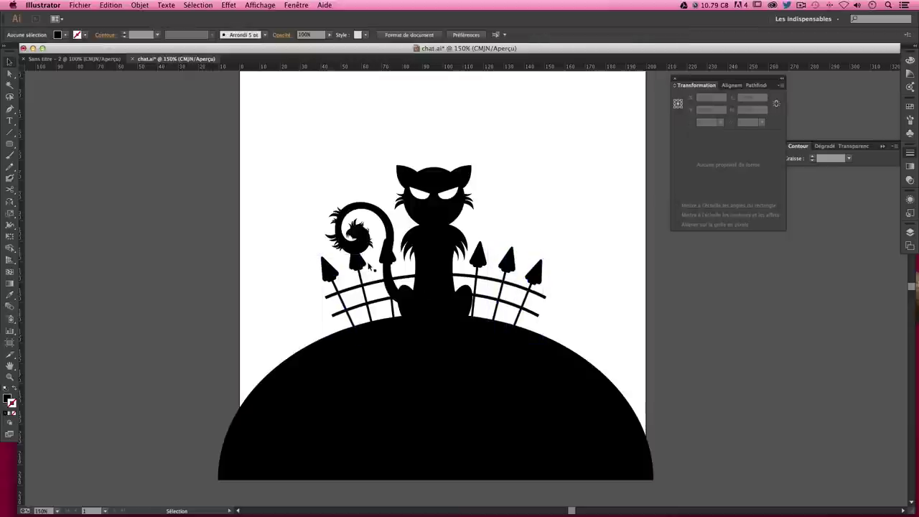
{"action": "left_click", "coordinate": [357, 255]}
{"action": "left_click", "coordinate": [470, 208]}
{"action": "left_click", "coordinate": [390, 257]}
{"action": "left_click", "coordinate": [529, 206]}
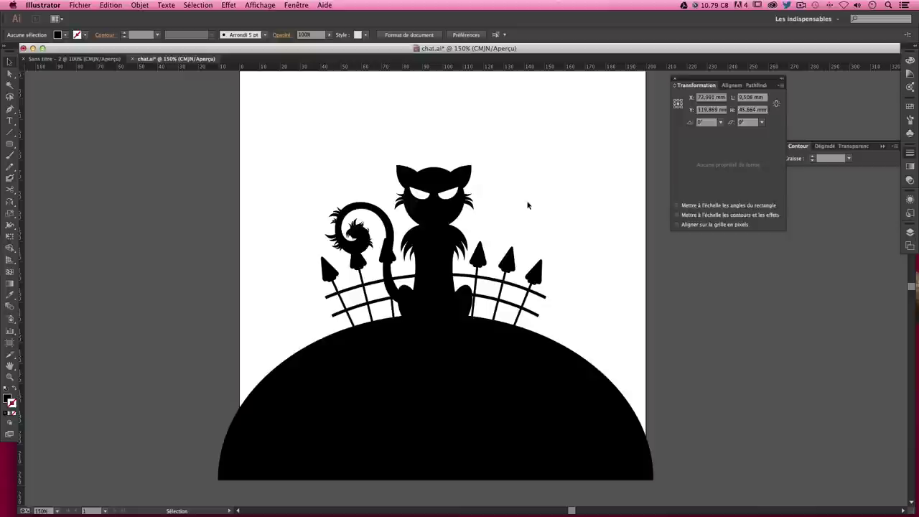
{"action": "left_click", "coordinate": [478, 253]}
{"action": "left_click", "coordinate": [527, 239]}
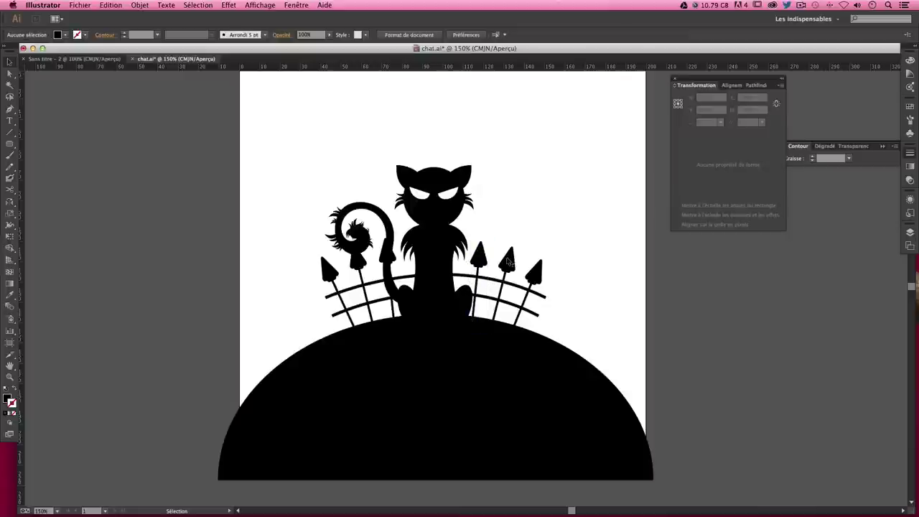
{"action": "left_click", "coordinate": [508, 264]}
{"action": "left_click", "coordinate": [561, 245]}
{"action": "left_click", "coordinate": [537, 276]}
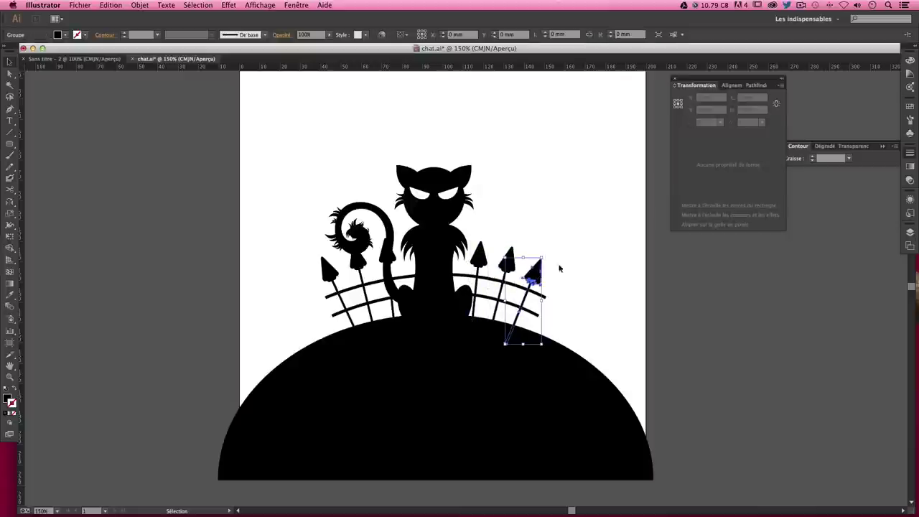
{"action": "left_click", "coordinate": [571, 263]}
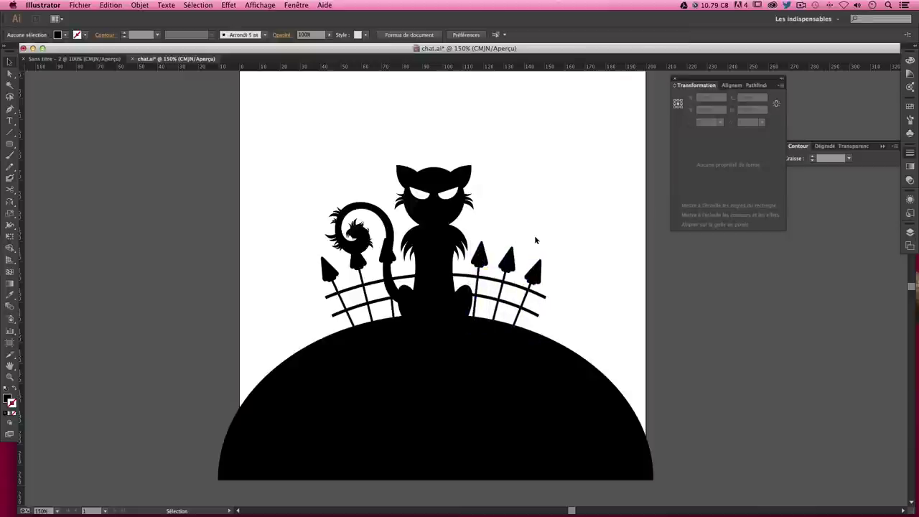
{"action": "left_click", "coordinate": [507, 265]}
{"action": "left_click", "coordinate": [564, 252]}
{"action": "left_click", "coordinate": [540, 273]}
{"action": "left_click", "coordinate": [557, 258]}
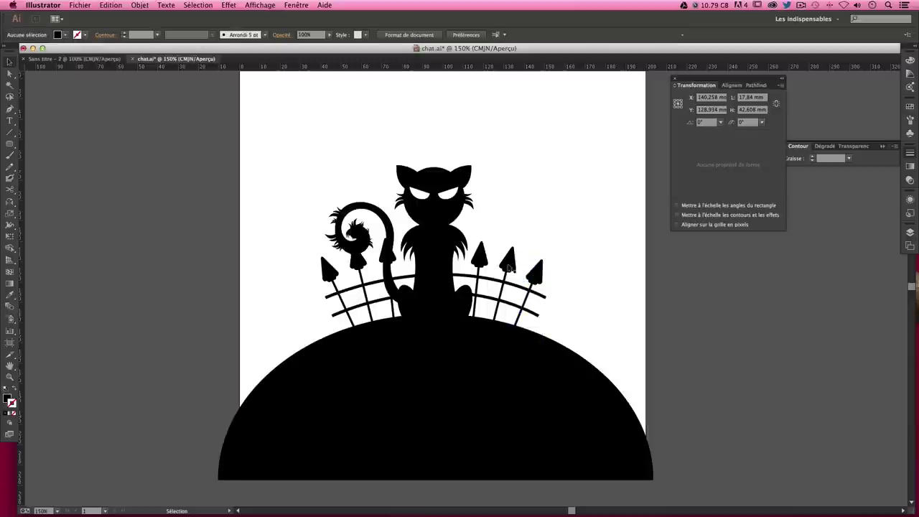
{"action": "left_click", "coordinate": [507, 264]}
{"action": "left_click", "coordinate": [496, 248]}
{"action": "left_click", "coordinate": [522, 222]}
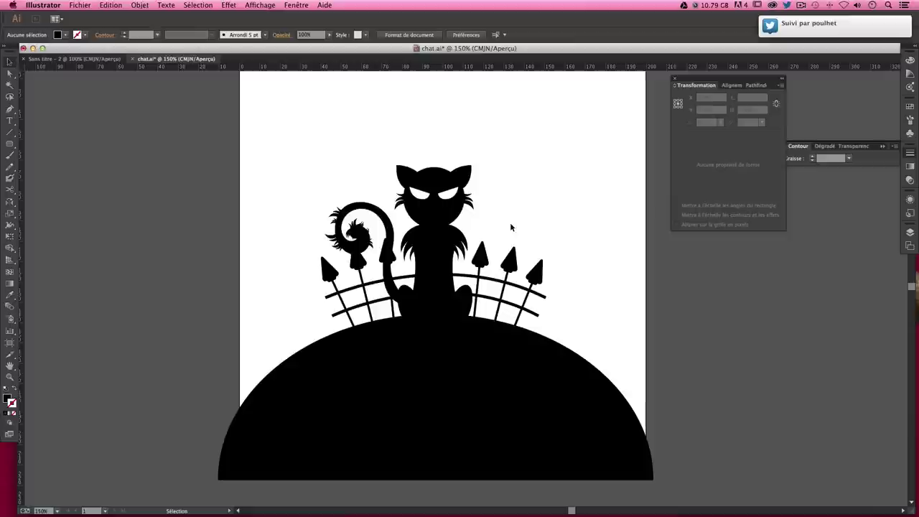
Give the upper fence rail a 5 pt stroke weight
{"action": "left_click", "coordinate": [351, 293]}
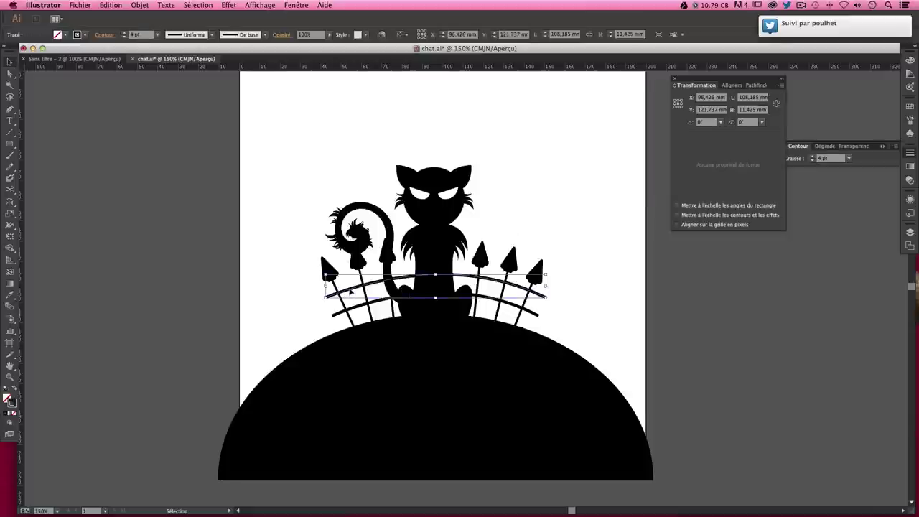
{"action": "left_click", "coordinate": [833, 160]}
{"action": "type", "text": "5"}
{"action": "key", "text": "Return"}
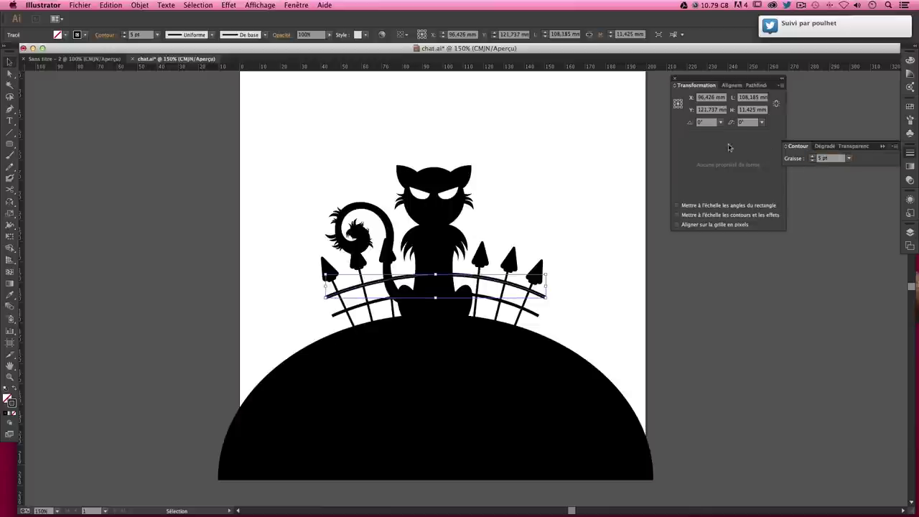
{"action": "left_click", "coordinate": [623, 161]}
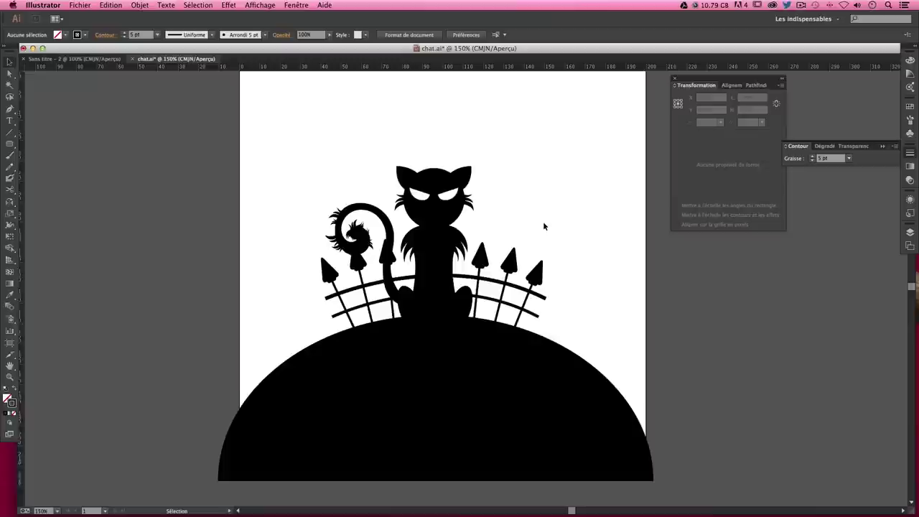
{"action": "scroll", "coordinate": [546, 223], "scroll_direction": "up", "scroll_amount": 2}
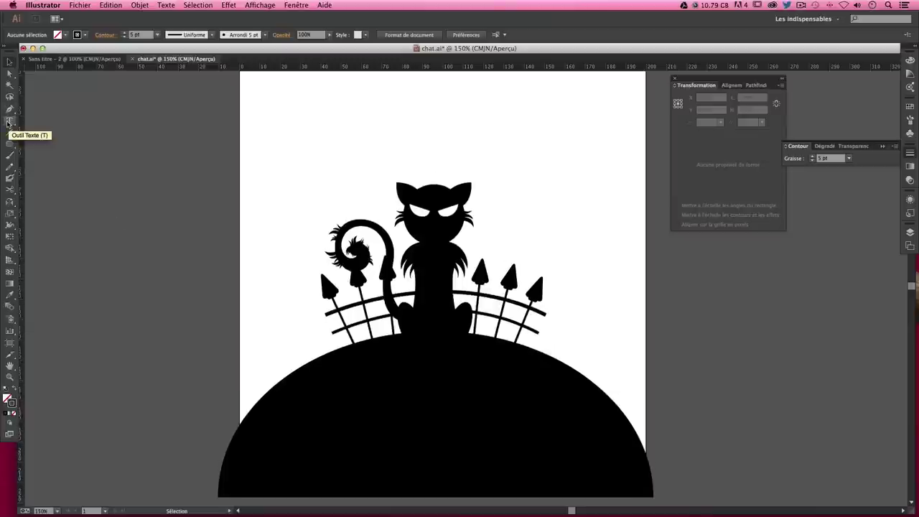
Pan the view and draw the cross's closed upright post with sharp top corners and a curved bottom
{"action": "key", "text": "h"}
{"action": "left_click_drag", "start_coordinate": [283, 266], "coordinate": [273, 285]}
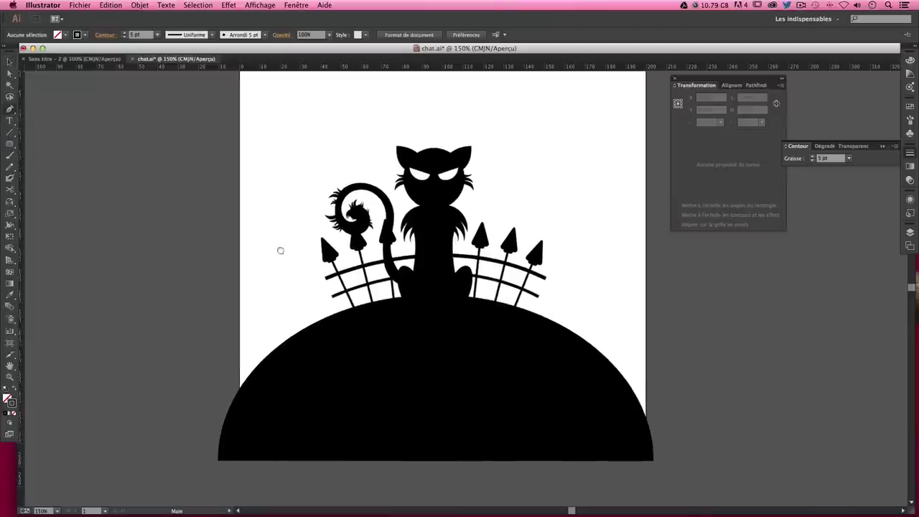
{"action": "key", "text": "p"}
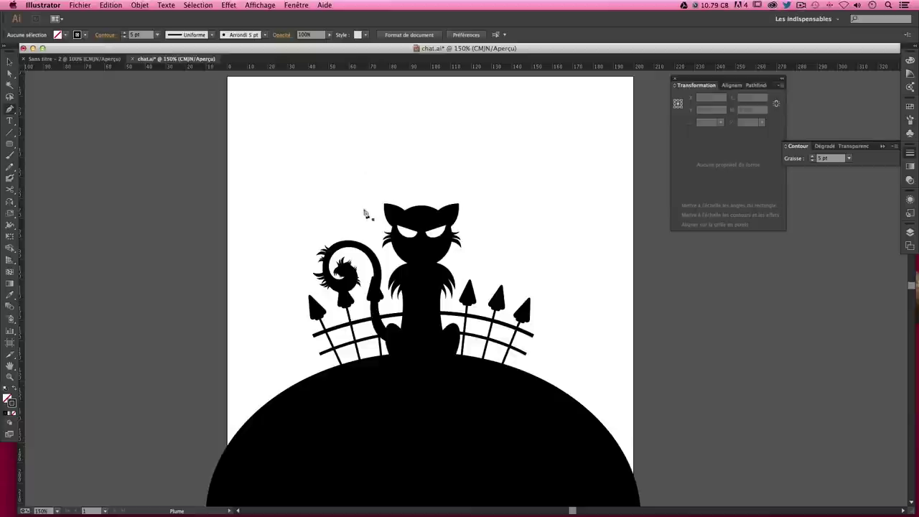
{"action": "left_click", "coordinate": [339, 198]}
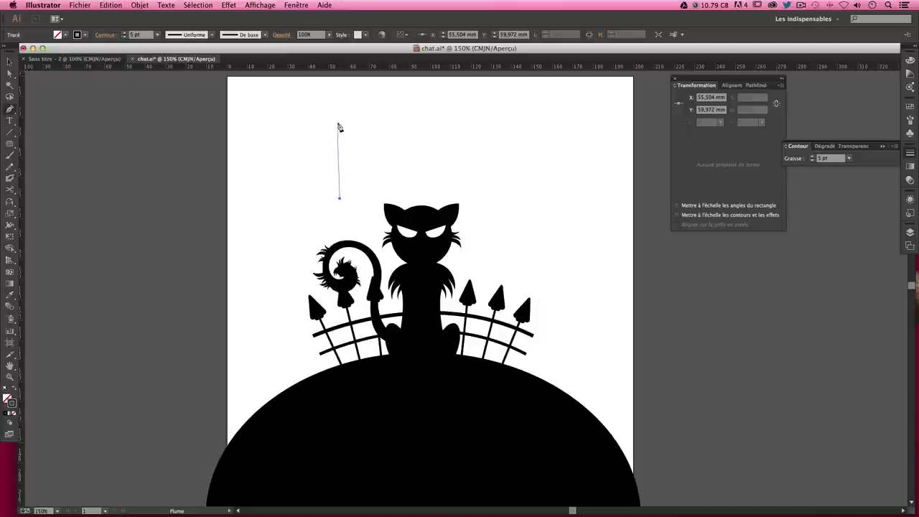
{"action": "mouse_move", "coordinate": [340, 119]}
{"action": "left_mouse_down"}
{"action": "mouse_move", "coordinate": [326, 105]}
{"action": "mouse_move", "coordinate": [332, 91]}
{"action": "left_mouse_up"}
{"action": "left_click", "coordinate": [340, 120]}
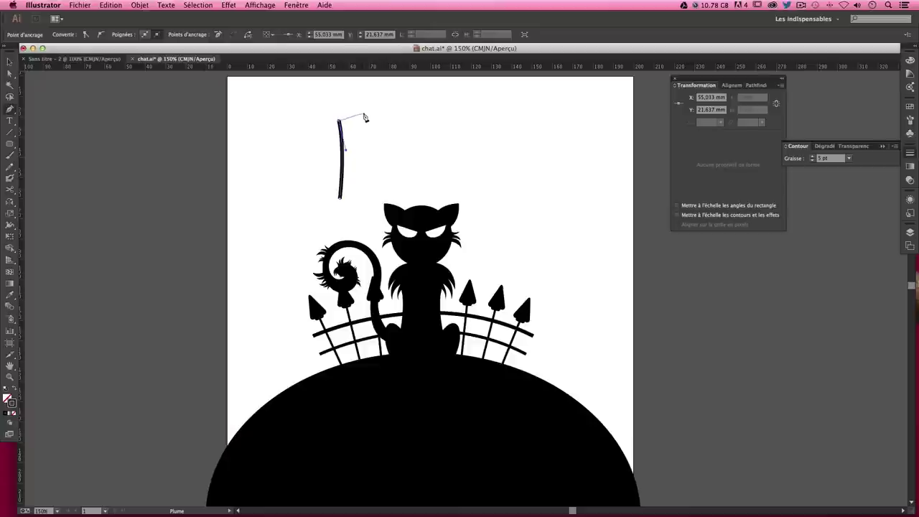
{"action": "left_click_drag", "start_coordinate": [363, 112], "coordinate": [377, 112]}
{"action": "left_click", "coordinate": [364, 114]}
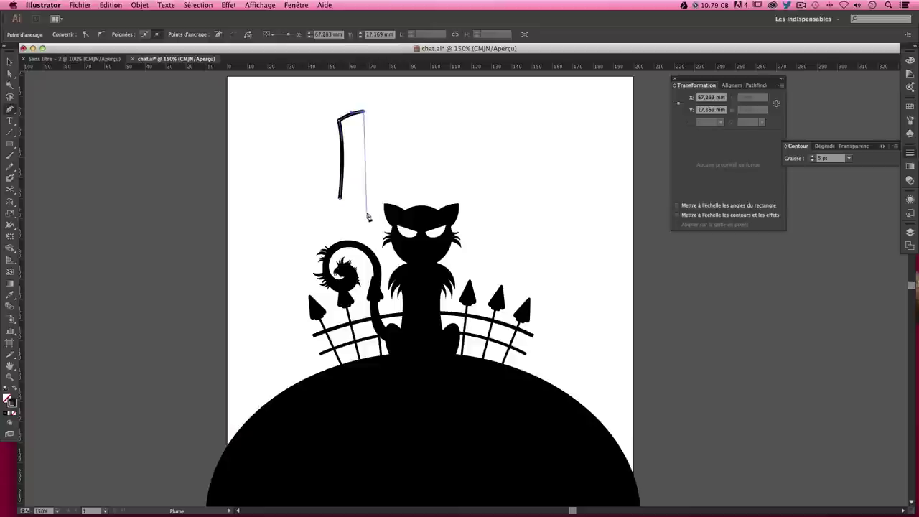
{"action": "left_click_drag", "start_coordinate": [364, 205], "coordinate": [360, 237]}
{"action": "left_click_drag", "start_coordinate": [340, 197], "coordinate": [346, 175]}
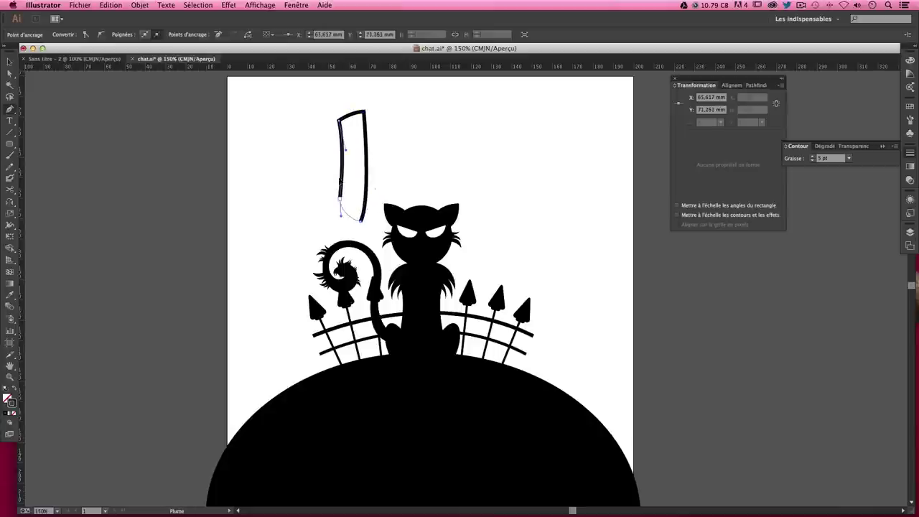
{"action": "left_click", "coordinate": [360, 170], "text": "ctrl"}
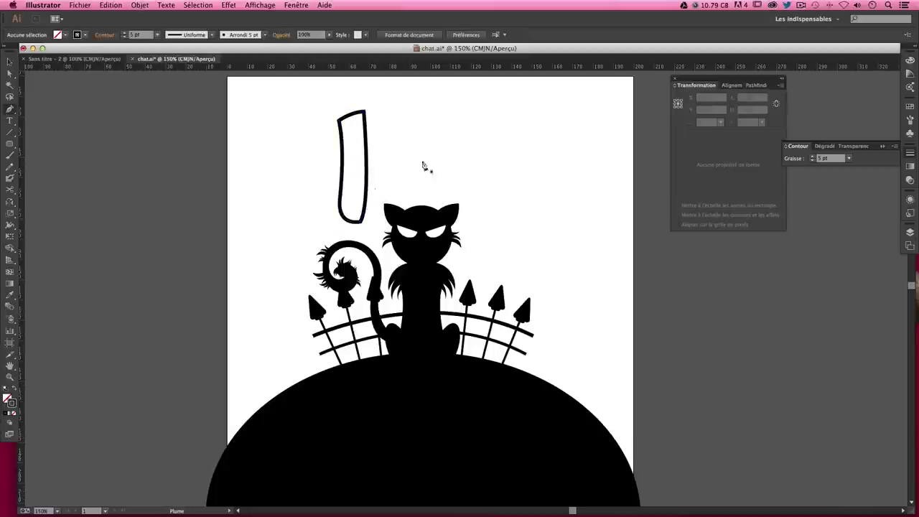
Draw a slanted, notched crossbar outline across the upright and close the path
{"action": "left_click", "coordinate": [306, 147]}
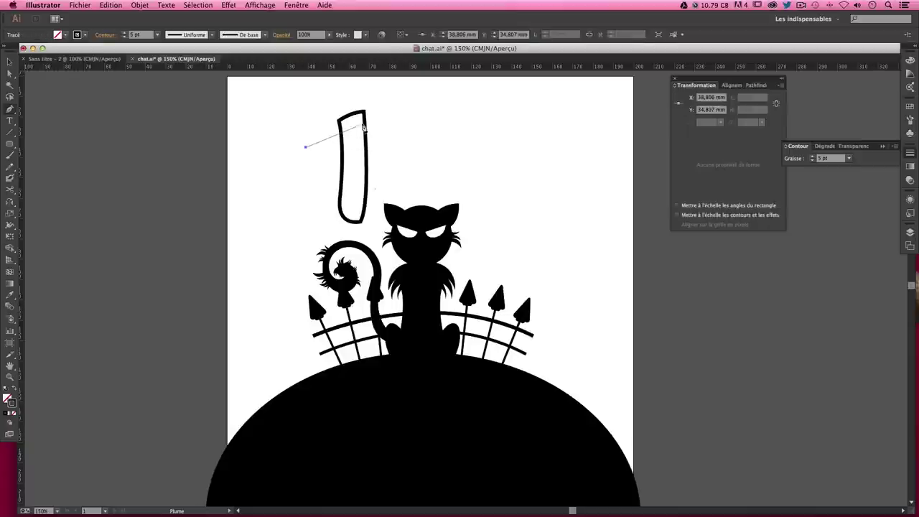
{"action": "left_click", "coordinate": [412, 129]}
{"action": "key", "text": "ctrl+z"}
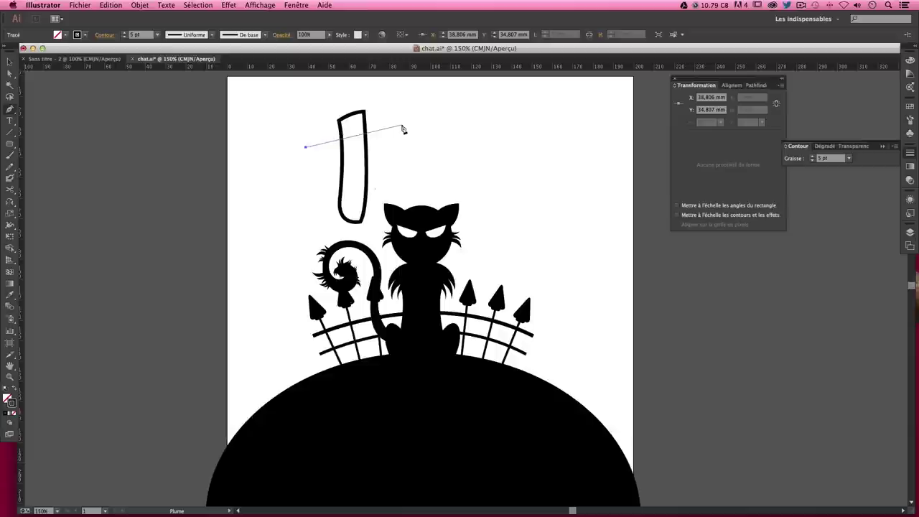
{"action": "left_click", "coordinate": [402, 127]}
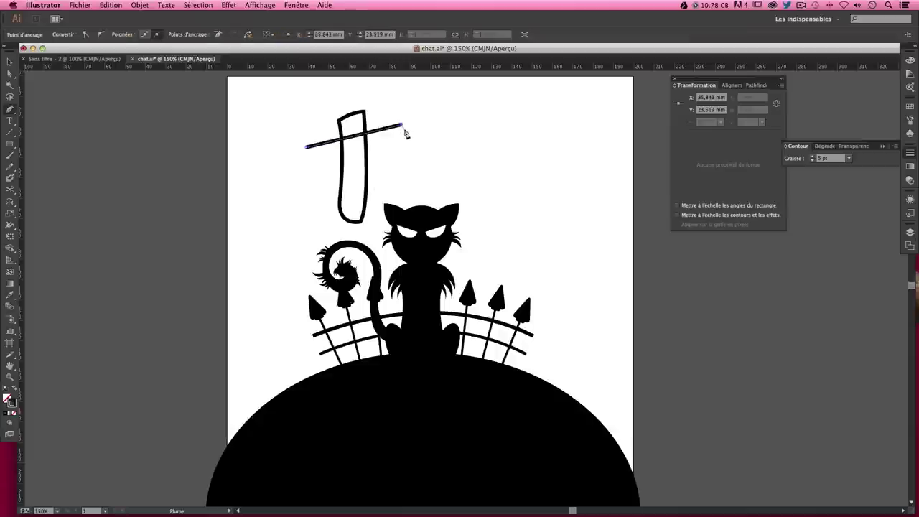
{"action": "left_click", "coordinate": [396, 133]}
{"action": "left_click", "coordinate": [408, 139]}
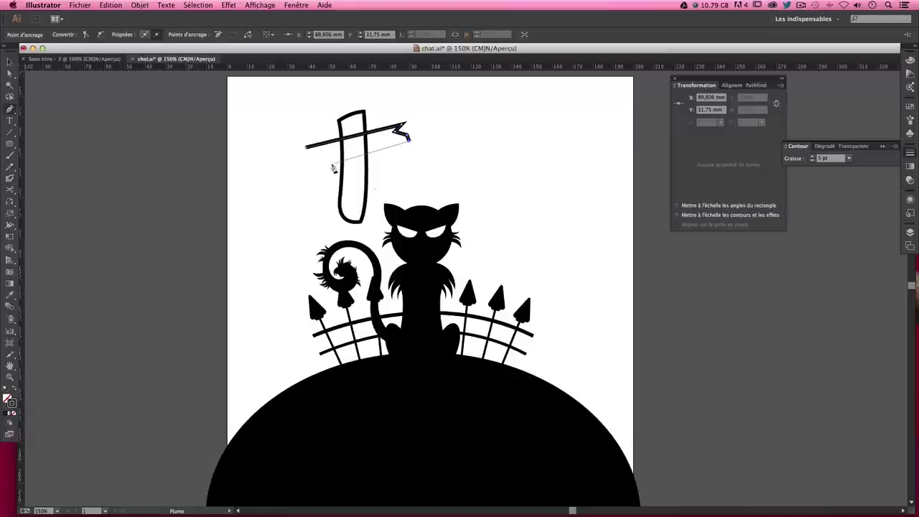
{"action": "left_click", "coordinate": [294, 168]}
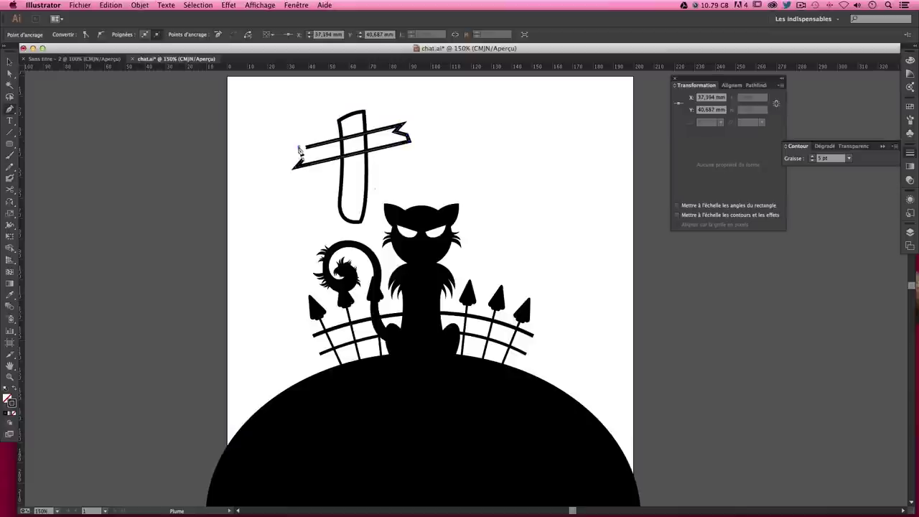
{"action": "left_click", "coordinate": [298, 148]}
{"action": "key", "text": "v"}
{"action": "left_click", "coordinate": [458, 112]}
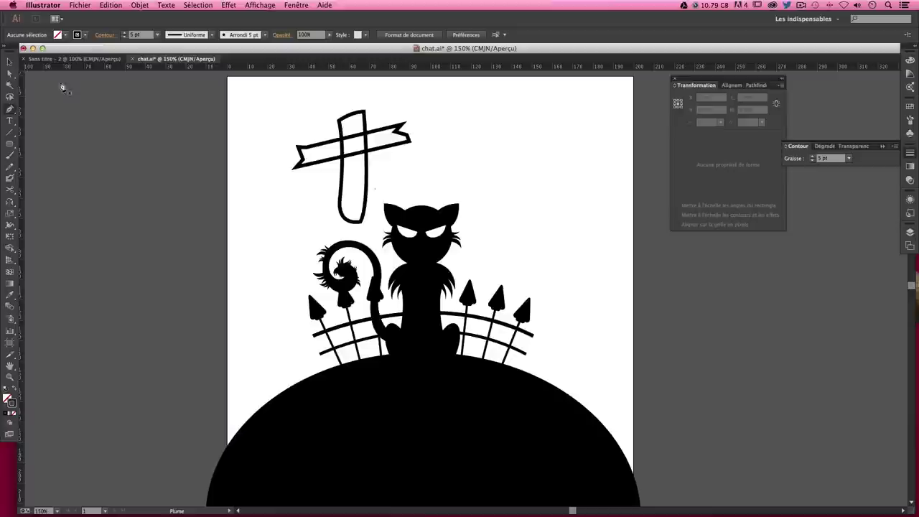
Select all parts of the cross and swap fill and stroke so it is solid black
{"action": "left_click", "coordinate": [10, 62]}
{"action": "left_click_drag", "start_coordinate": [266, 116], "coordinate": [411, 164]}
{"action": "left_click", "coordinate": [443, 139]}
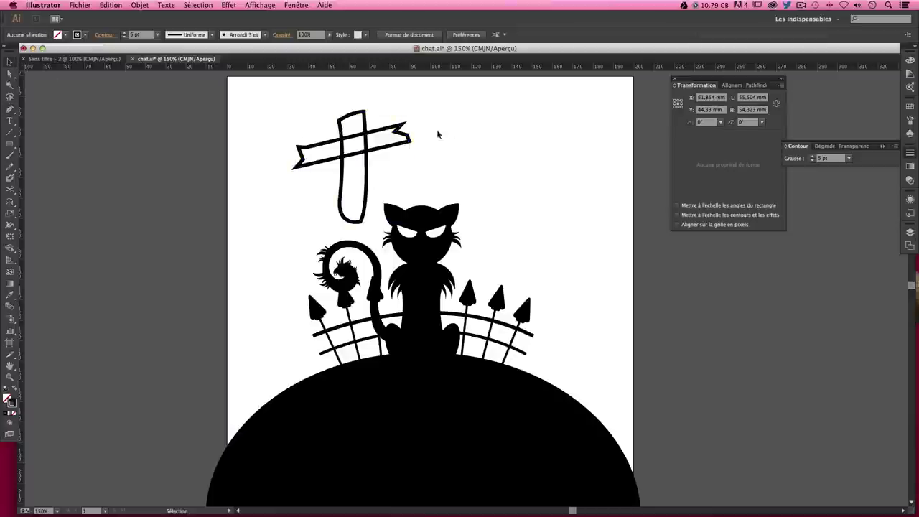
{"action": "mouse_move", "coordinate": [293, 115]}
{"action": "left_mouse_down"}
{"action": "mouse_move", "coordinate": [357, 131]}
{"action": "mouse_move", "coordinate": [368, 223]}
{"action": "left_mouse_up"}
{"action": "left_click", "coordinate": [196, 145]}
{"action": "left_click_drag", "start_coordinate": [270, 115], "coordinate": [369, 153]}
{"action": "left_click", "coordinate": [13, 390]}
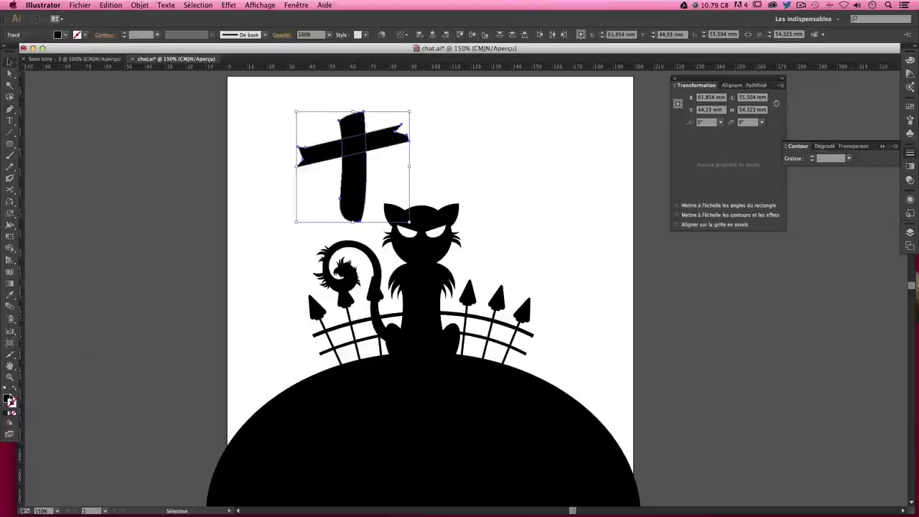
{"action": "left_click", "coordinate": [202, 219]}
Scale the cross down to about 26.451 × 39.591 mm and drag it toward the hill
{"action": "left_click", "coordinate": [375, 149]}
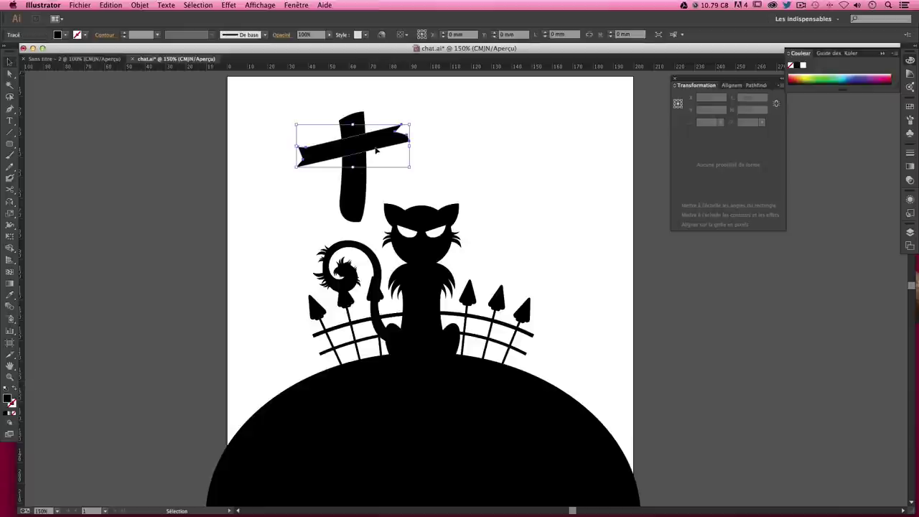
{"action": "left_click", "coordinate": [432, 141]}
{"action": "left_click", "coordinate": [390, 147]}
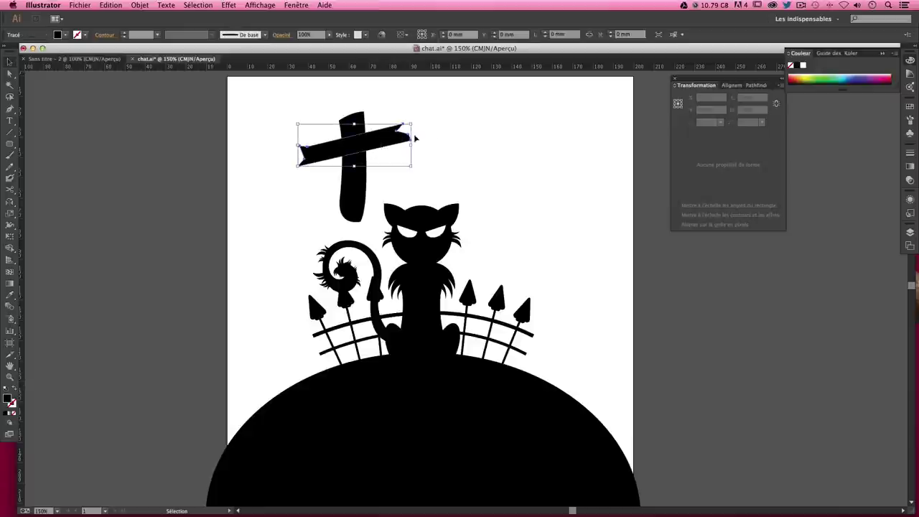
{"action": "left_click", "coordinate": [294, 145]}
{"action": "mouse_move", "coordinate": [272, 128]}
{"action": "left_mouse_down"}
{"action": "mouse_move", "coordinate": [410, 210]}
{"action": "mouse_move", "coordinate": [365, 206]}
{"action": "left_mouse_up"}
{"action": "left_click", "coordinate": [369, 154]}
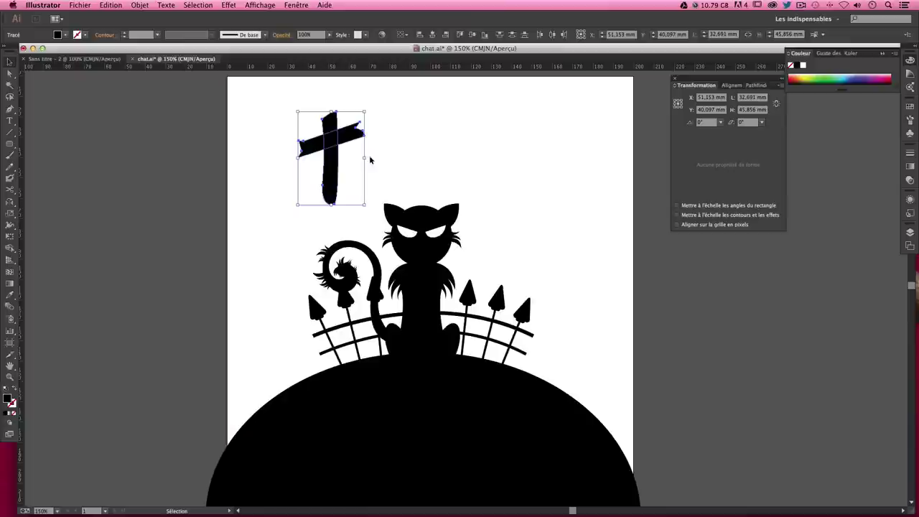
{"action": "left_click", "coordinate": [328, 150]}
{"action": "left_click", "coordinate": [403, 144]}
{"action": "mouse_move", "coordinate": [329, 163]}
{"action": "left_mouse_down"}
{"action": "mouse_move", "coordinate": [276, 186]}
{"action": "mouse_move", "coordinate": [273, 345]}
{"action": "mouse_move", "coordinate": [257, 403]}
{"action": "mouse_move", "coordinate": [294, 412]}
{"action": "left_mouse_up"}
Plant the cross on the hill's left slope, slightly tilted, at about 25.616 × 38.589 mm
{"action": "left_click", "coordinate": [316, 391]}
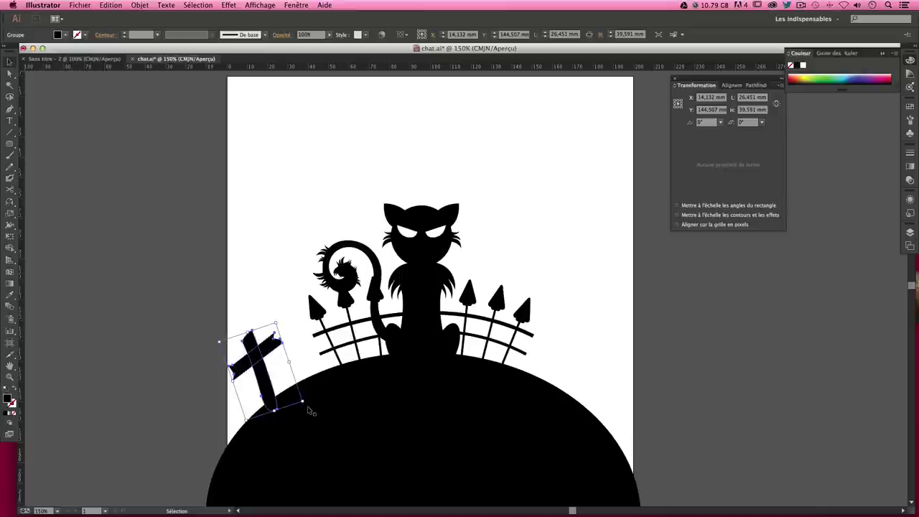
{"action": "left_click_drag", "start_coordinate": [308, 405], "coordinate": [302, 400]}
{"action": "left_click_drag", "start_coordinate": [267, 354], "coordinate": [276, 364]}
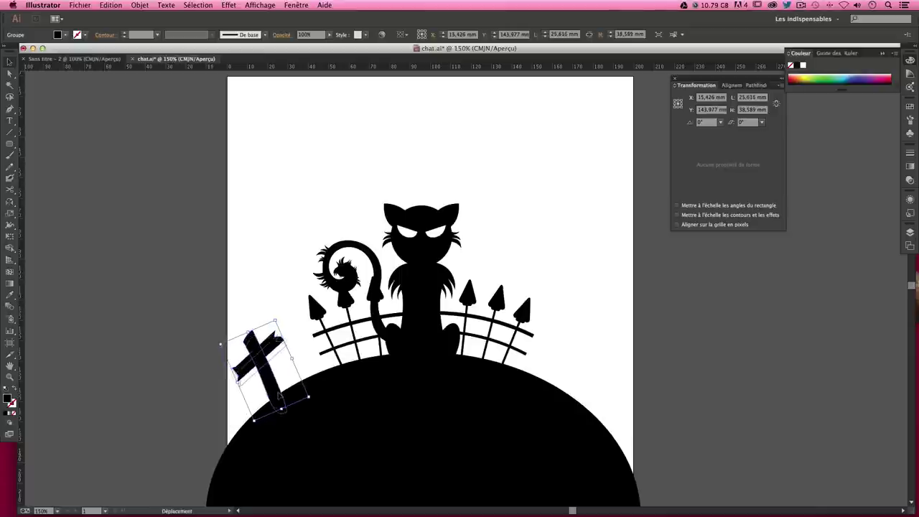
{"action": "left_click", "coordinate": [274, 370]}
{"action": "left_click", "coordinate": [272, 381]}
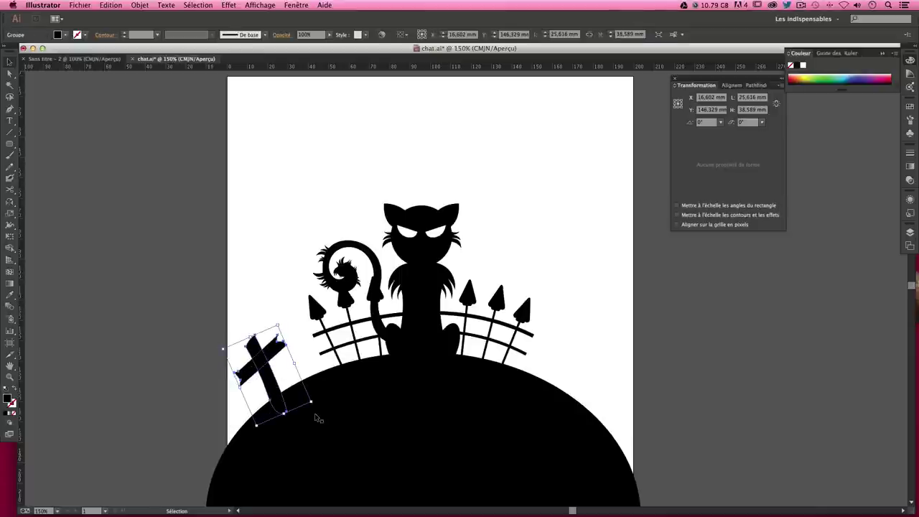
{"action": "left_click_drag", "start_coordinate": [316, 412], "coordinate": [313, 414]}
Scroll down and select the old hill shape
{"action": "left_click", "coordinate": [299, 328]}
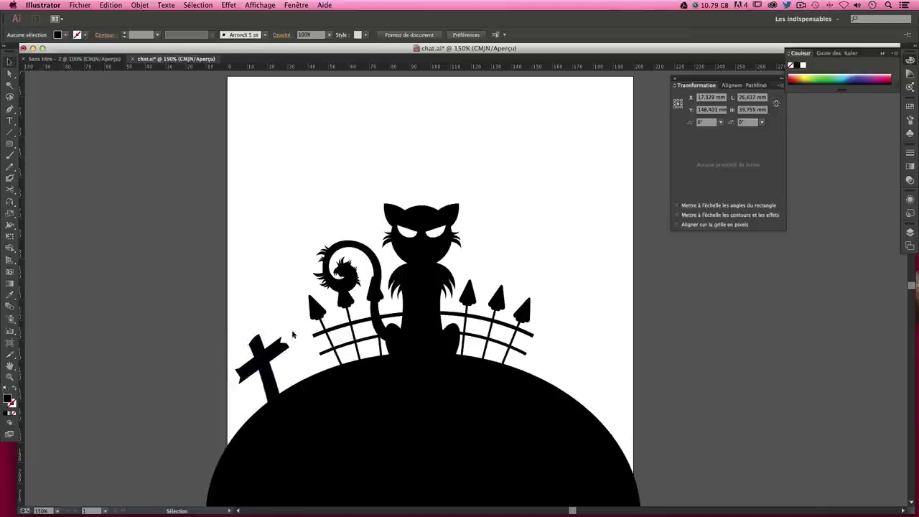
{"action": "left_click", "coordinate": [269, 372]}
{"action": "left_click", "coordinate": [434, 221]}
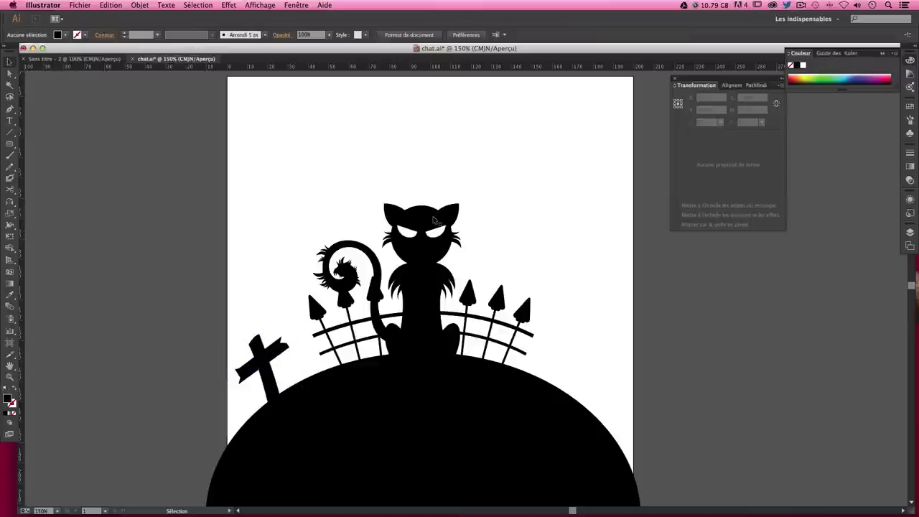
{"action": "scroll", "coordinate": [424, 287], "scroll_direction": "down", "scroll_amount": 3}
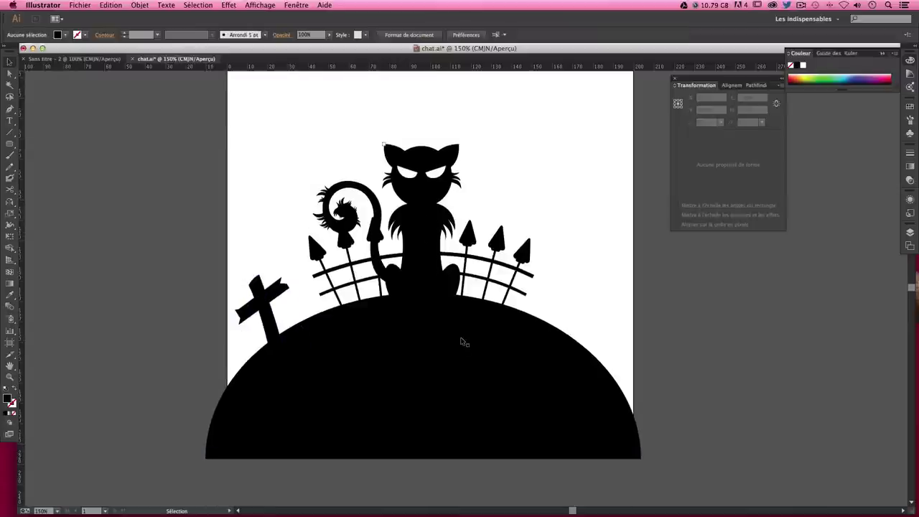
{"action": "left_click", "coordinate": [435, 373]}
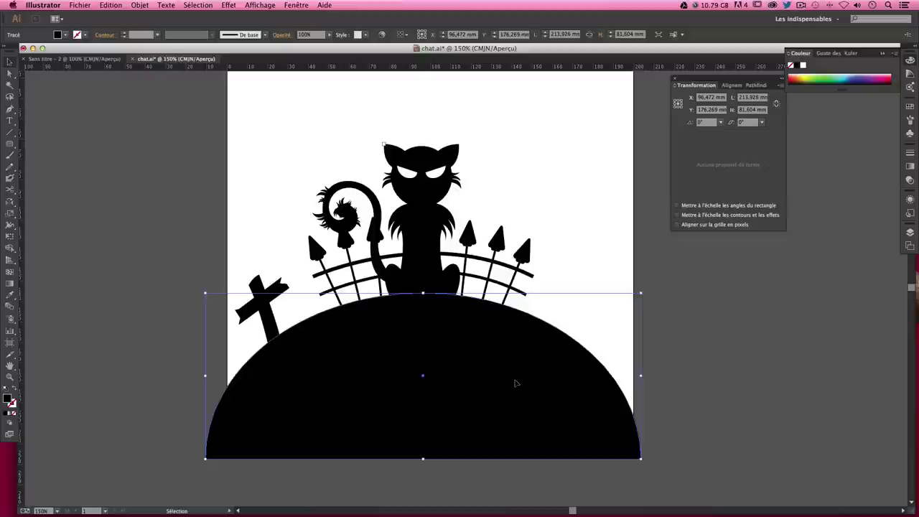
Delete the old hill and start a new Pen path from the bottom-left corner to a peak below the cat
{"action": "key", "text": "Delete"}
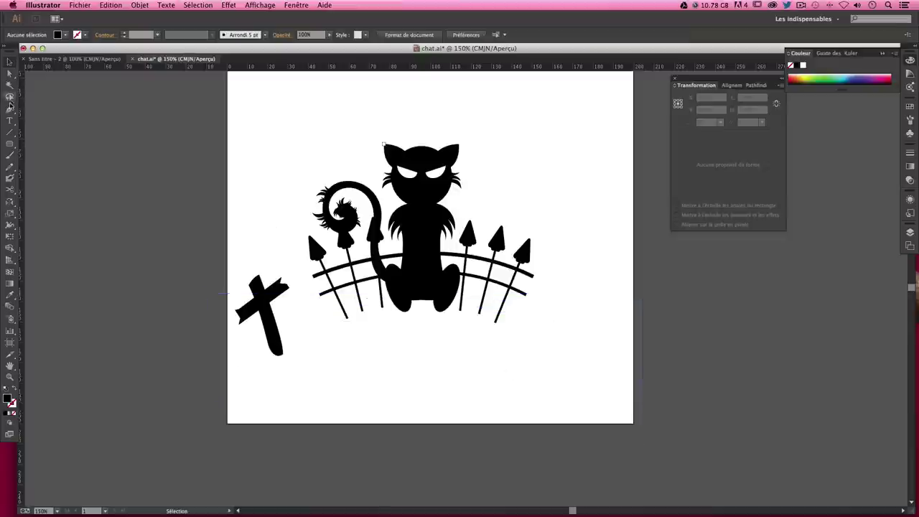
{"action": "left_click", "coordinate": [10, 108]}
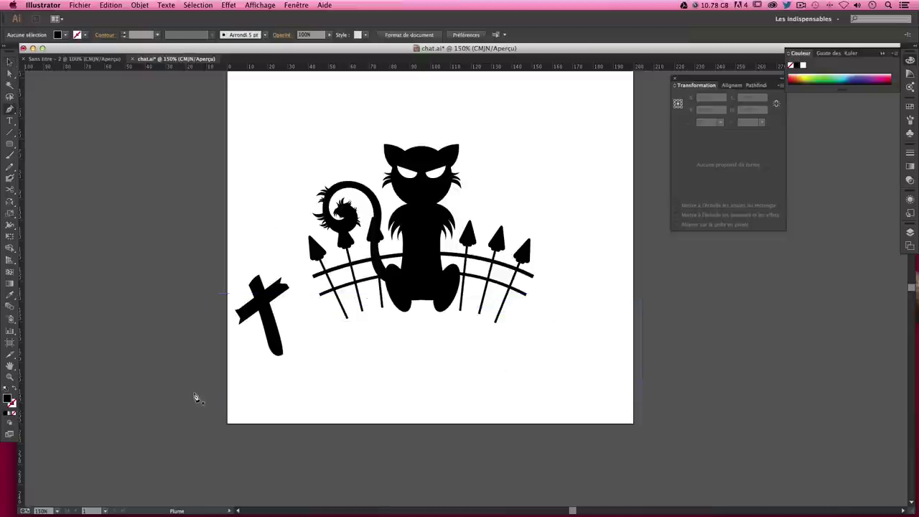
{"action": "left_click", "coordinate": [228, 424]}
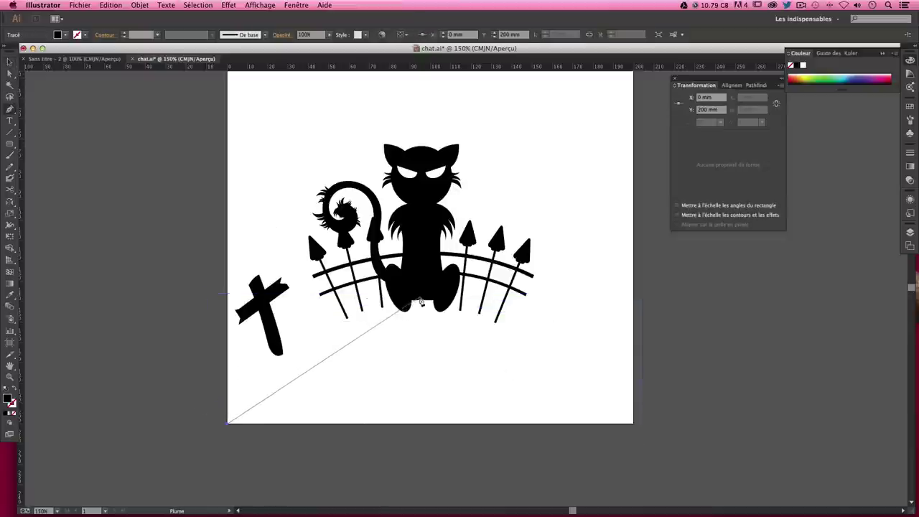
{"action": "left_click_drag", "start_coordinate": [421, 285], "coordinate": [587, 270]}
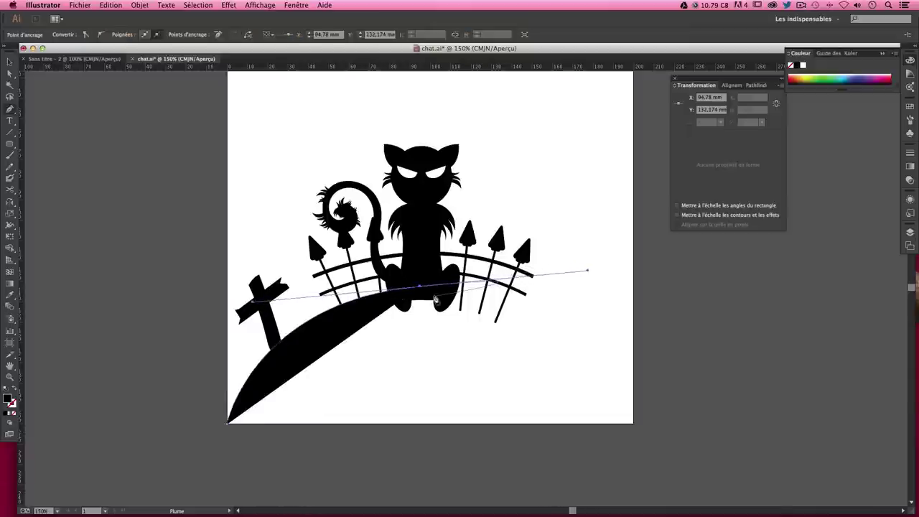
{"action": "left_click", "coordinate": [420, 287]}
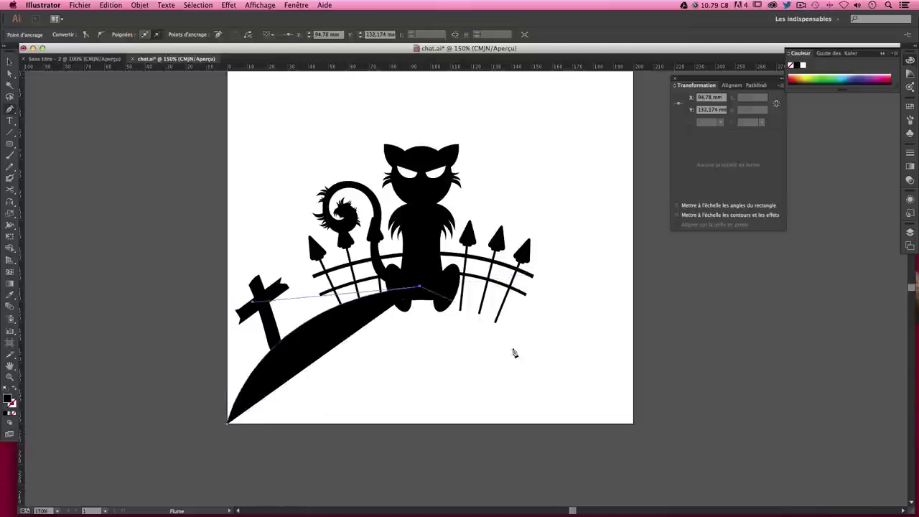
{"action": "left_click", "coordinate": [634, 425]}
{"action": "key", "text": "ctrl+minus"}
{"action": "key", "text": "ctrl+z"}
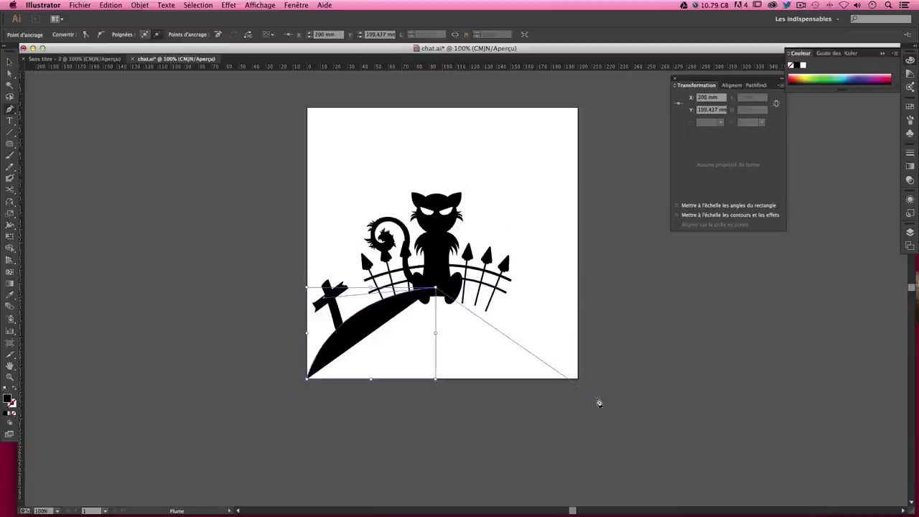
Curve the hill's right side down to a sharp bottom-right artboard corner
{"action": "left_click_drag", "start_coordinate": [580, 383], "coordinate": [622, 465]}
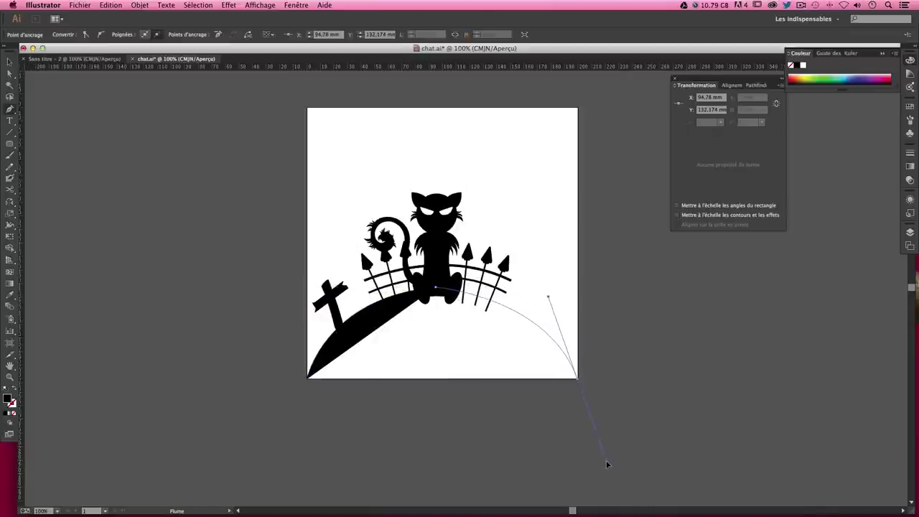
{"action": "left_click_drag", "start_coordinate": [622, 465], "coordinate": [608, 464]}
{"action": "left_click_drag", "start_coordinate": [580, 380], "coordinate": [607, 426]}
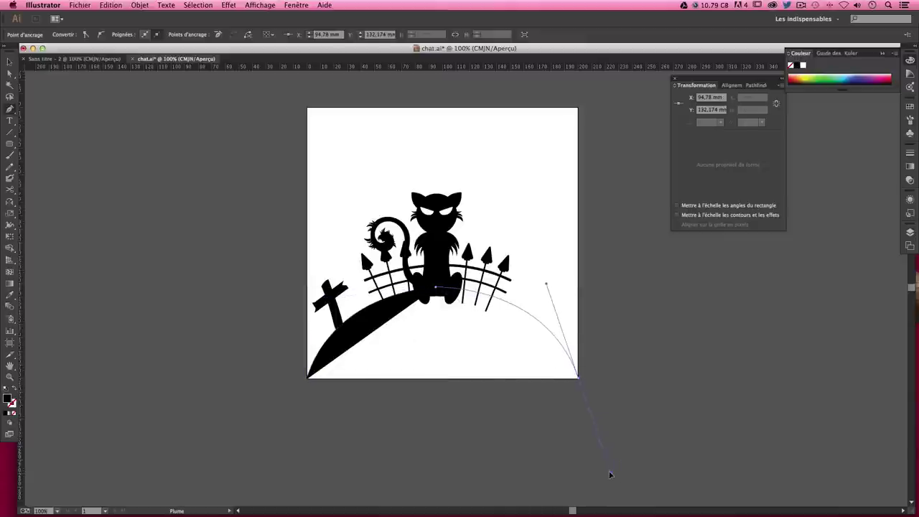
{"action": "left_click_drag", "start_coordinate": [607, 426], "coordinate": [609, 467]}
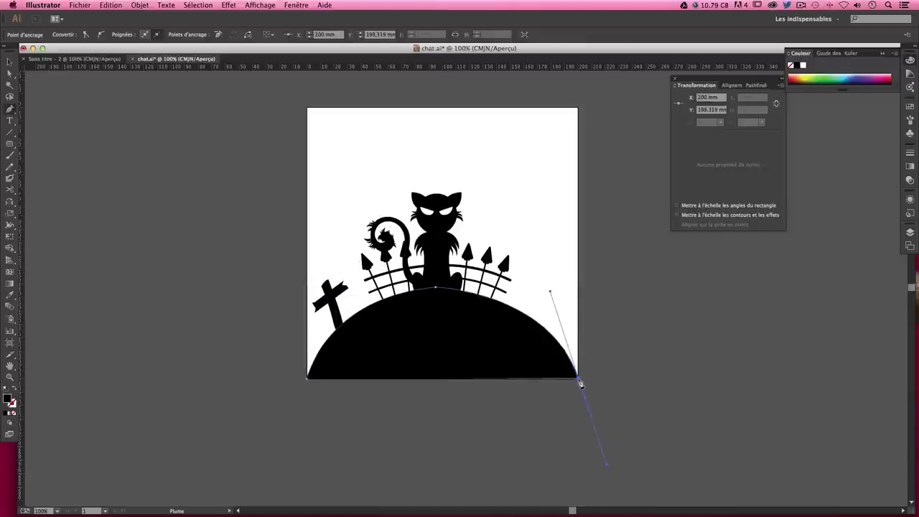
{"action": "key", "text": "ctrl+plus"}
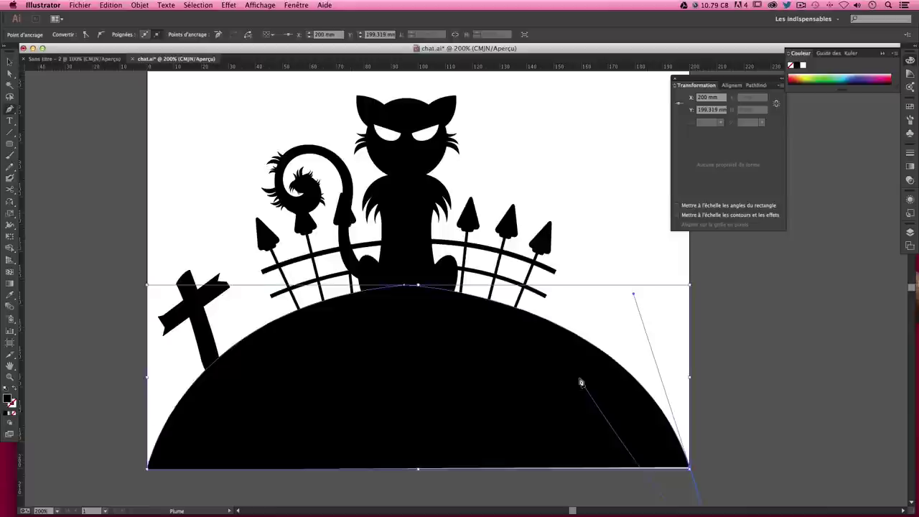
{"action": "left_click_drag", "start_coordinate": [551, 318], "coordinate": [437, 148]}
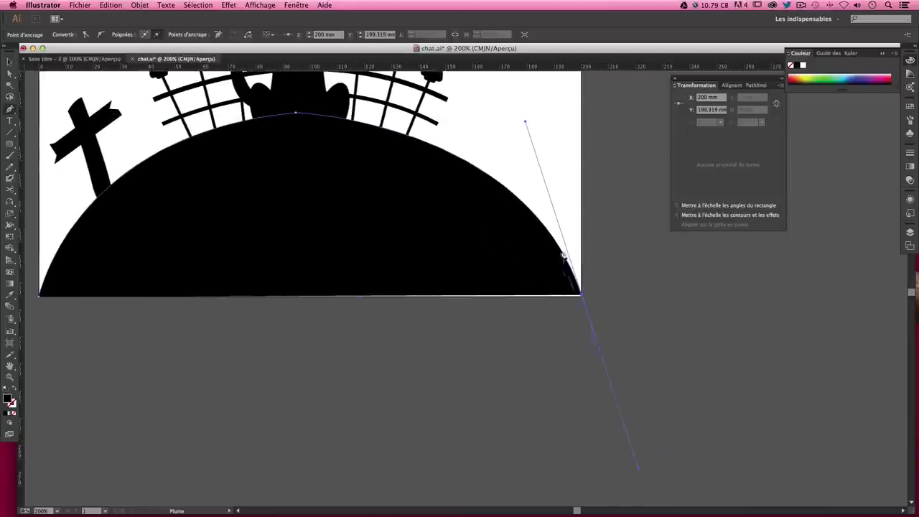
{"action": "left_click", "coordinate": [583, 297]}
{"action": "left_click", "coordinate": [583, 296]}
Close the hill path at the bottom-left corner and zoom out to see the whole scene
{"action": "scroll", "coordinate": [417, 275], "scroll_direction": "left", "scroll_amount": 5}
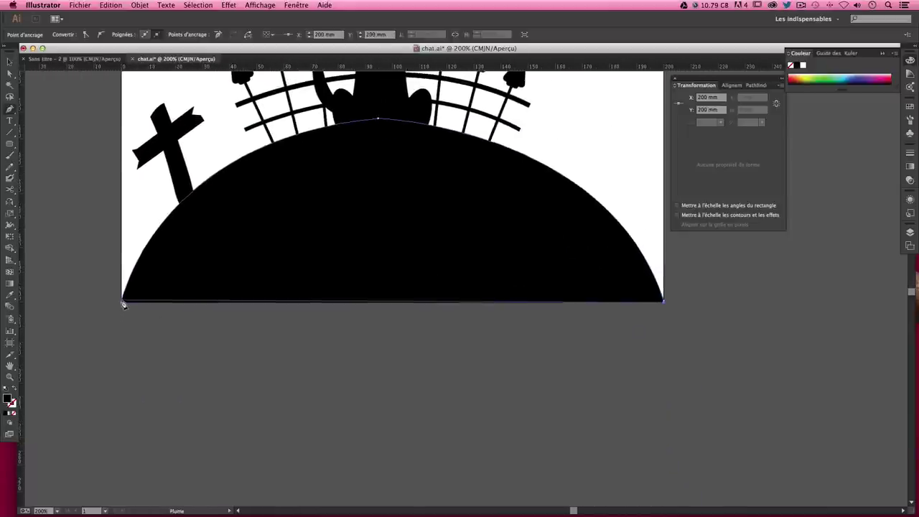
{"action": "left_click", "coordinate": [122, 302]}
{"action": "left_click_drag", "start_coordinate": [270, 218], "coordinate": [260, 272]}
{"action": "left_click", "coordinate": [751, 334]}
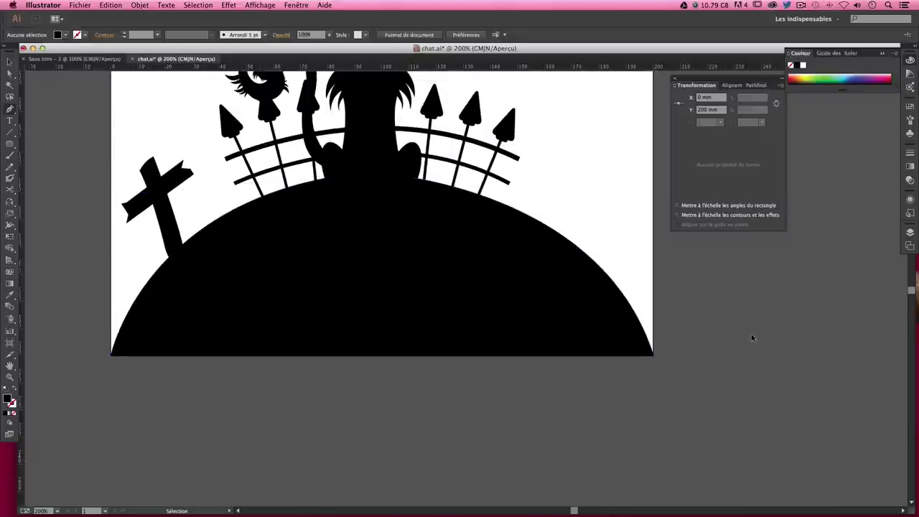
{"action": "key", "text": "ctrl+minus"}
{"action": "scroll", "coordinate": [748, 339], "scroll_direction": "up", "scroll_amount": 5}
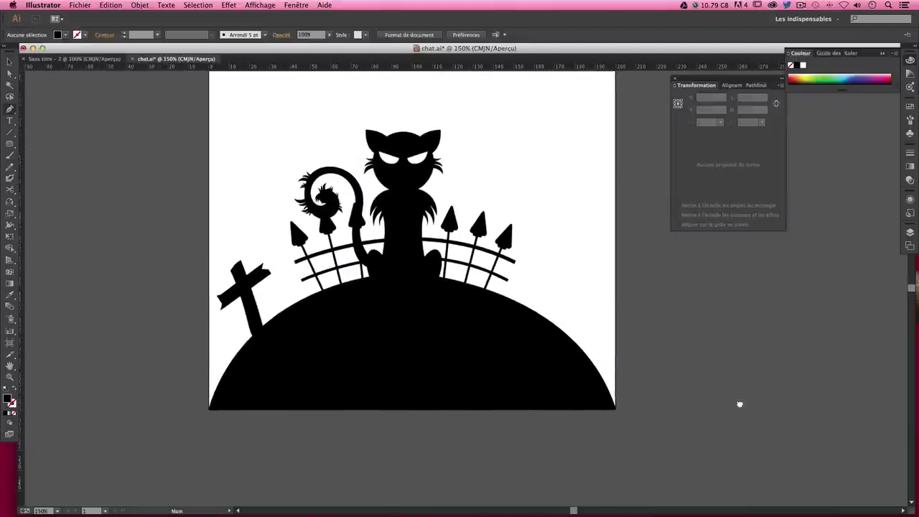
{"action": "scroll", "coordinate": [739, 403], "scroll_direction": "left", "scroll_amount": 2}
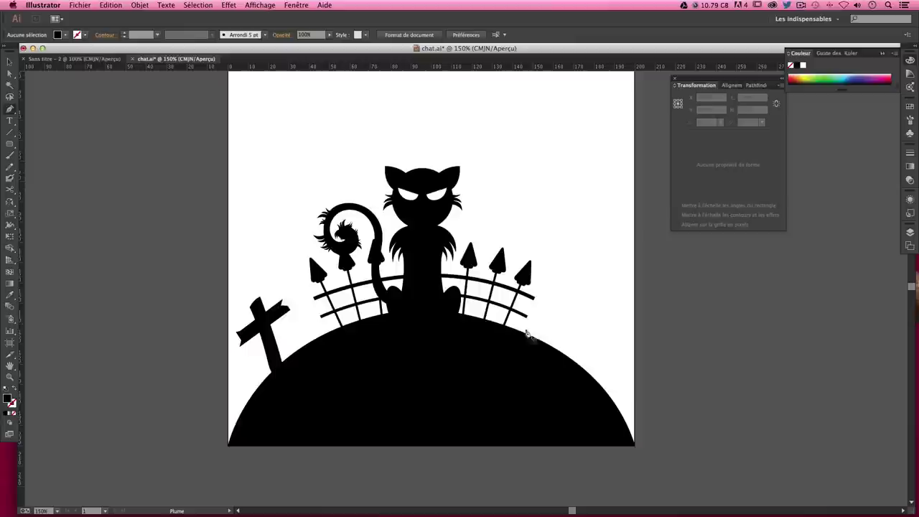
{"action": "left_click", "coordinate": [10, 63]}
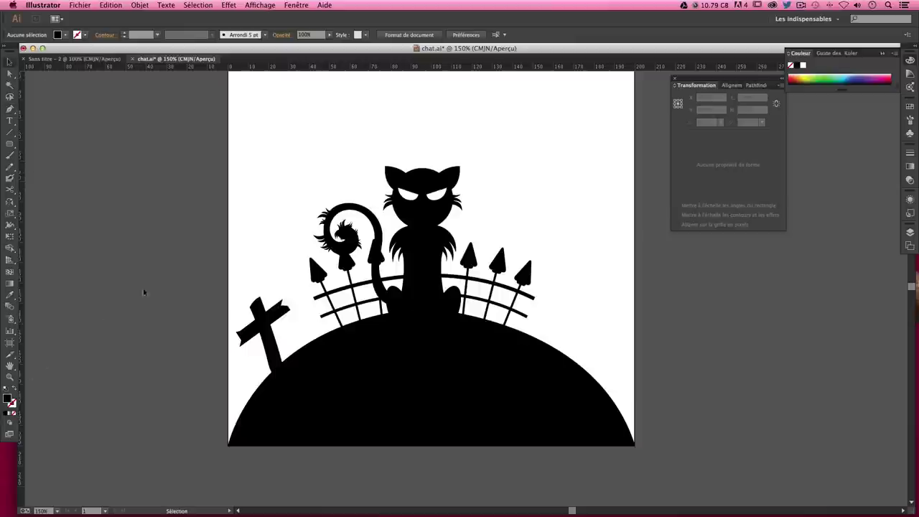
Move the small grass tuft up onto the hill's left edge
{"action": "key", "text": "super+plus"}
{"action": "scroll", "coordinate": [307, 131], "scroll_direction": "down", "scroll_amount": 5}
{"action": "scroll", "coordinate": [307, 132], "scroll_direction": "left", "scroll_amount": 2}
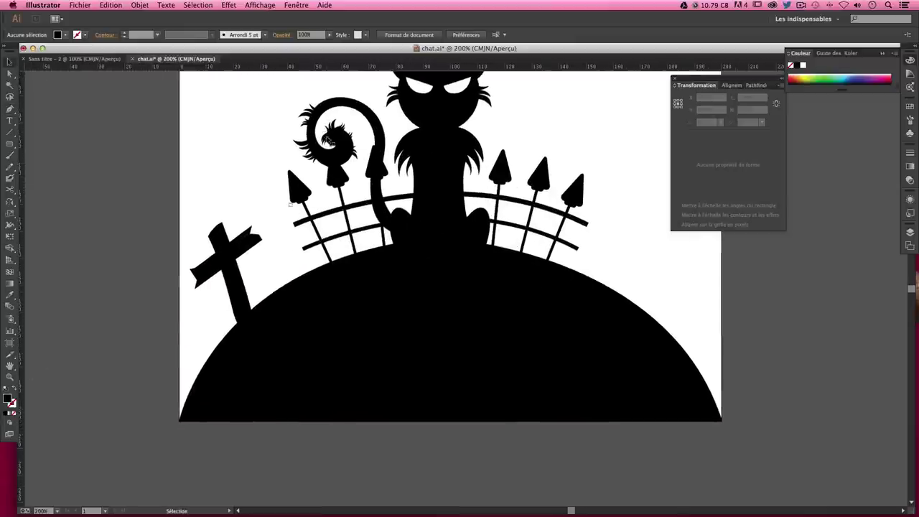
{"action": "left_click", "coordinate": [203, 361]}
{"action": "left_click", "coordinate": [203, 361], "text": "shift"}
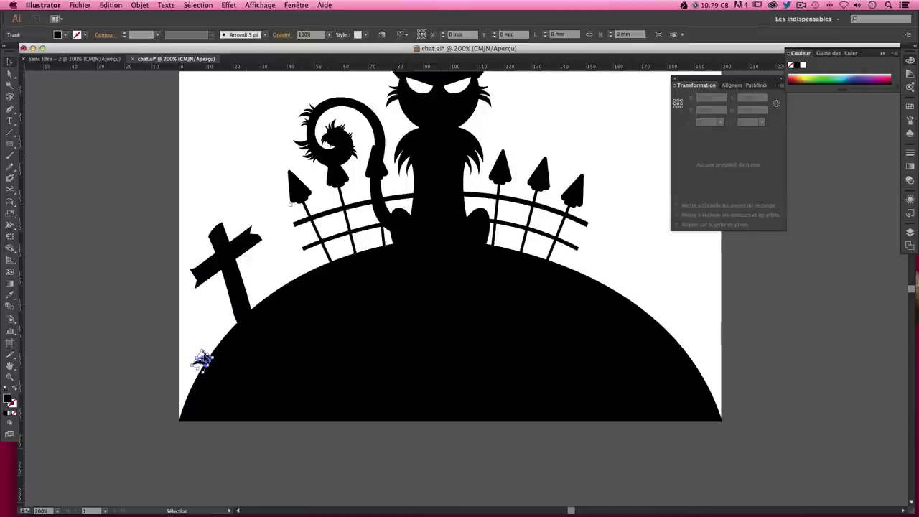
{"action": "left_click_drag", "start_coordinate": [203, 360], "coordinate": [205, 344]}
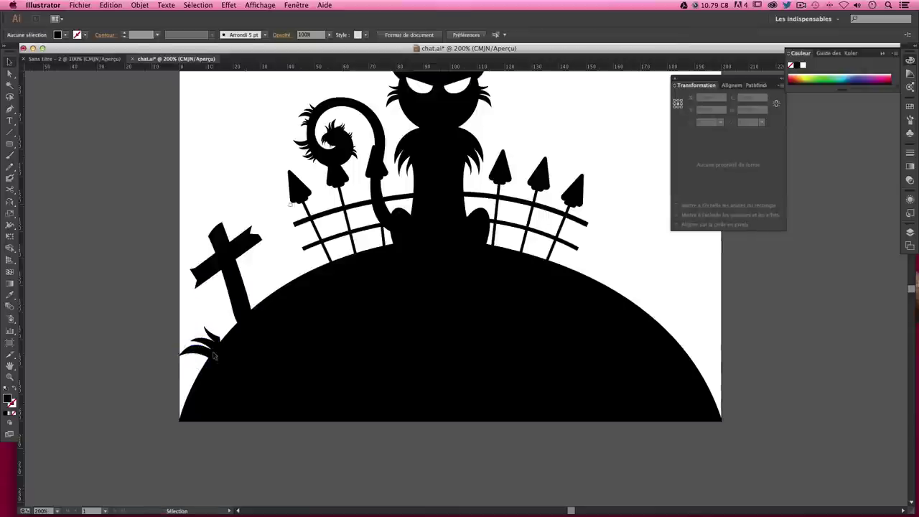
{"action": "left_click", "coordinate": [217, 360]}
{"action": "left_click", "coordinate": [203, 309]}
Rotate the grass tuft to follow the slope just below the cross
{"action": "left_click", "coordinate": [208, 343]}
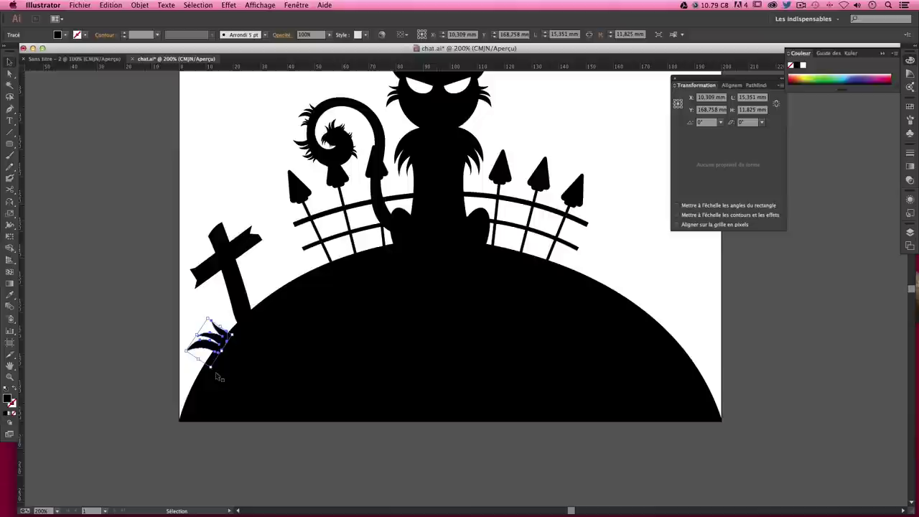
{"action": "mouse_move", "coordinate": [227, 360]}
{"action": "left_mouse_down"}
{"action": "mouse_move", "coordinate": [212, 371]}
{"action": "mouse_move", "coordinate": [209, 352]}
{"action": "left_mouse_up"}
{"action": "left_click", "coordinate": [205, 305]}
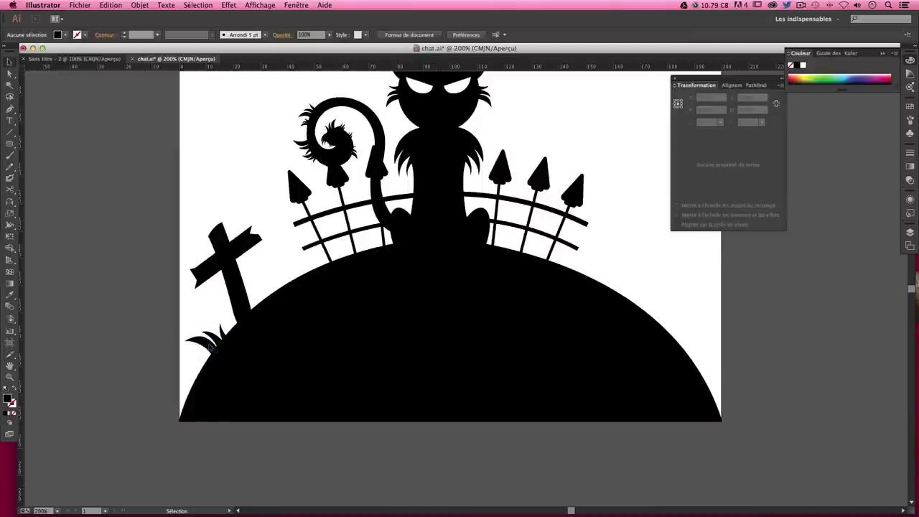
{"action": "left_click", "coordinate": [227, 345]}
{"action": "left_click", "coordinate": [246, 340]}
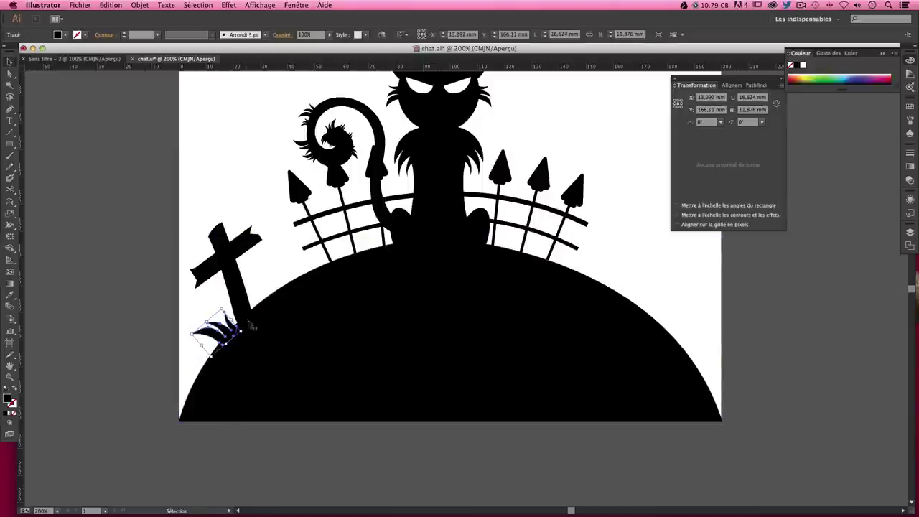
{"action": "left_click", "coordinate": [209, 295]}
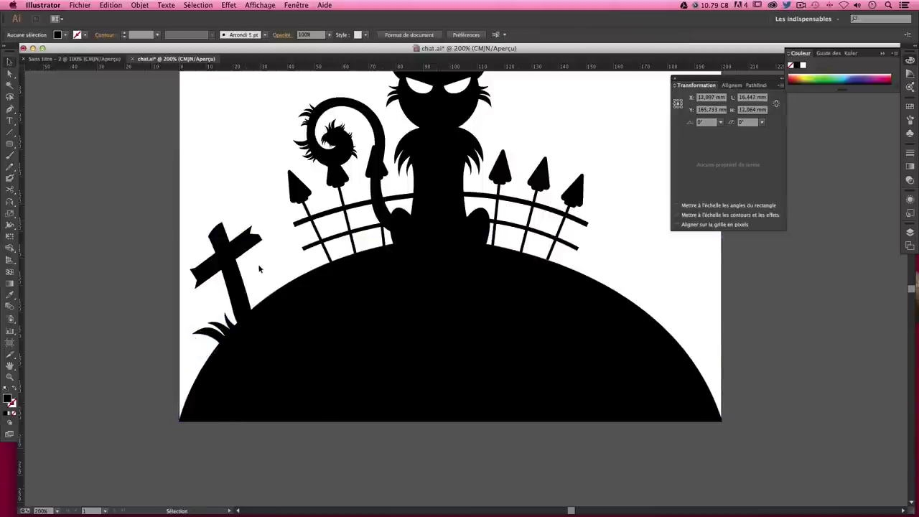
{"action": "left_click", "coordinate": [9, 155]}
Undo a test stroke and set the Paintbrush stroke weight to 0,3 pt
{"action": "left_click_drag", "start_coordinate": [602, 260], "coordinate": [620, 291]}
{"action": "key", "text": "ctrl+z"}
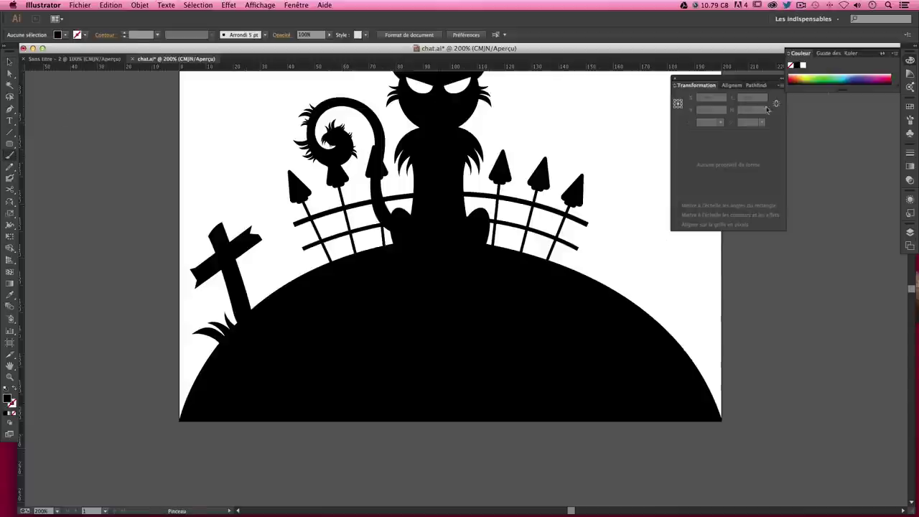
{"action": "left_click", "coordinate": [910, 156]}
{"action": "left_click", "coordinate": [828, 159]}
{"action": "type", "text": "0,3"}
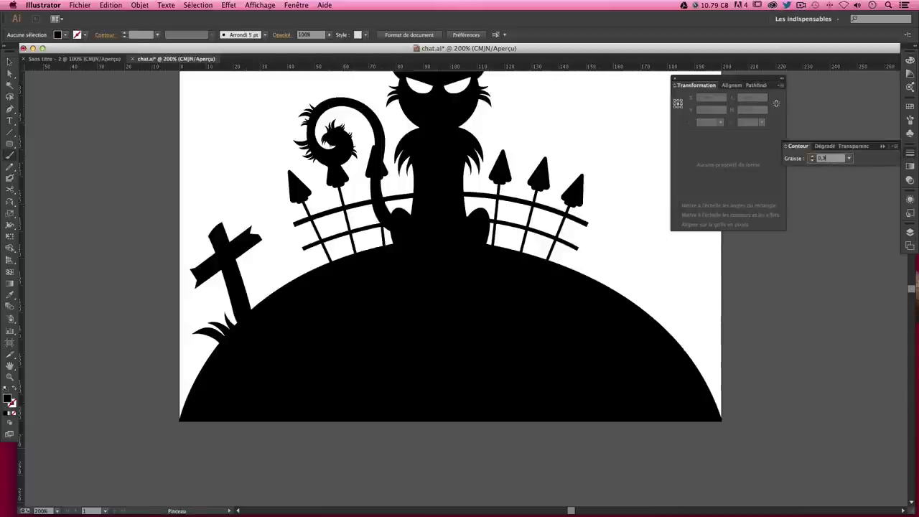
{"action": "key", "text": "Return"}
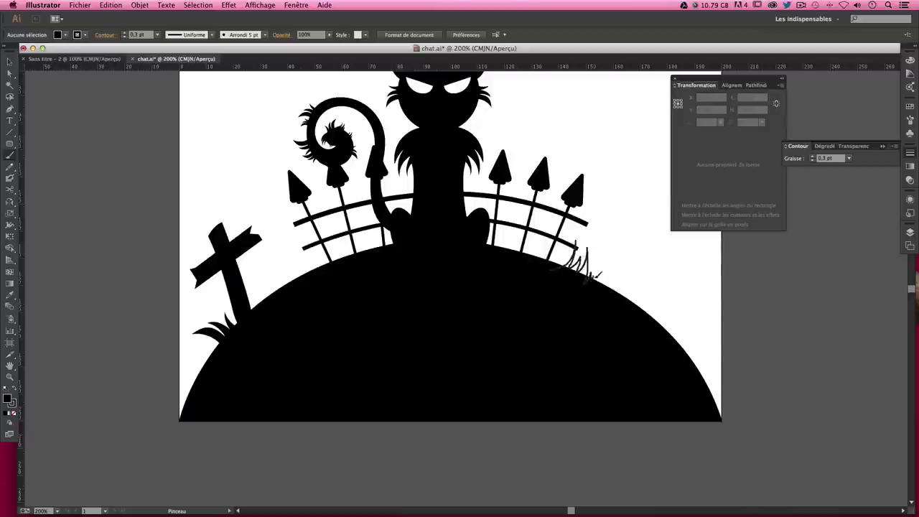
Paint a row of thin grass blades along the hill's right edge beneath the right fence
{"action": "left_click_drag", "start_coordinate": [599, 275], "coordinate": [622, 283]}
{"action": "key", "text": "ctrl+z"}
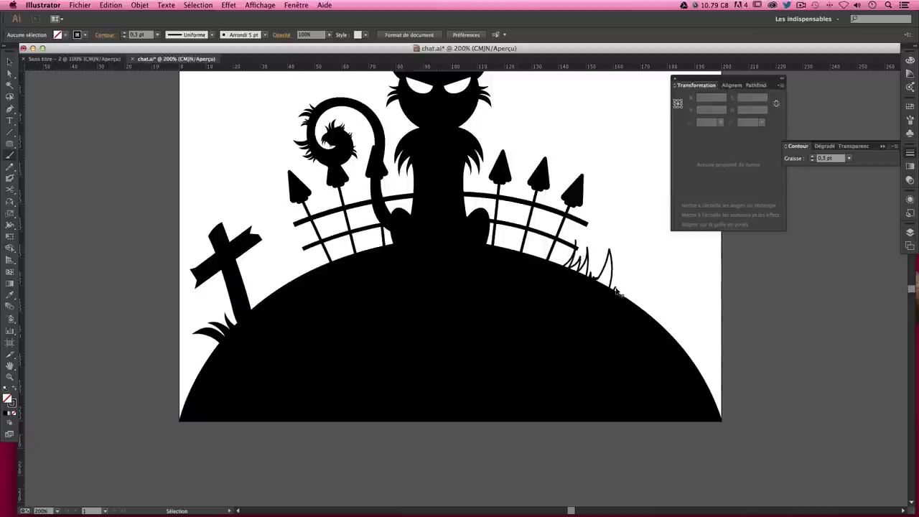
{"action": "key", "text": "ctrl+z"}
{"action": "key", "text": "ctrl+z"}
{"action": "mouse_move", "coordinate": [574, 248]}
{"action": "left_mouse_down"}
{"action": "mouse_move", "coordinate": [582, 276]}
{"action": "mouse_move", "coordinate": [599, 237]}
{"action": "mouse_move", "coordinate": [602, 285]}
{"action": "mouse_move", "coordinate": [596, 279]}
{"action": "mouse_move", "coordinate": [624, 257]}
{"action": "left_mouse_up"}
{"action": "key", "text": "ctrl+z"}
{"action": "key", "text": "ctrl+z"}
{"action": "key", "text": "ctrl+z"}
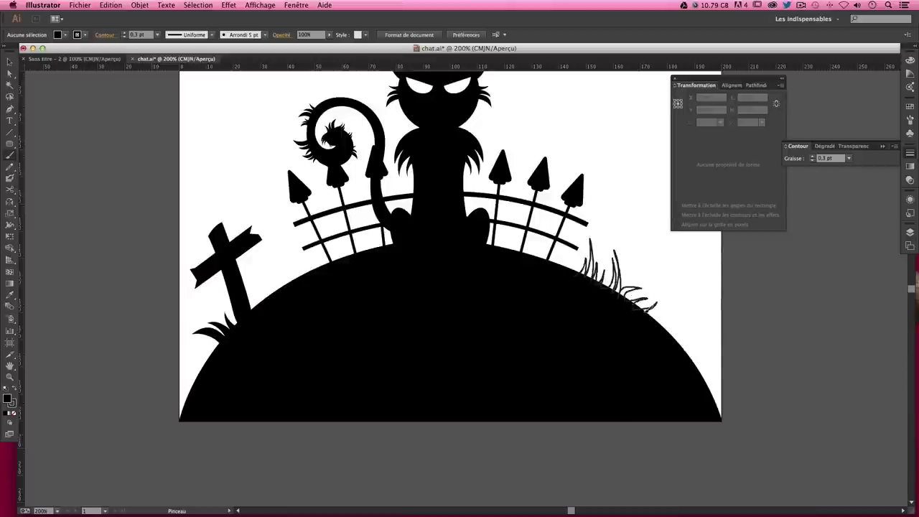
{"action": "mouse_move", "coordinate": [665, 305]}
{"action": "left_mouse_down"}
{"action": "mouse_move", "coordinate": [659, 310]}
{"action": "mouse_move", "coordinate": [679, 305]}
{"action": "left_mouse_up"}
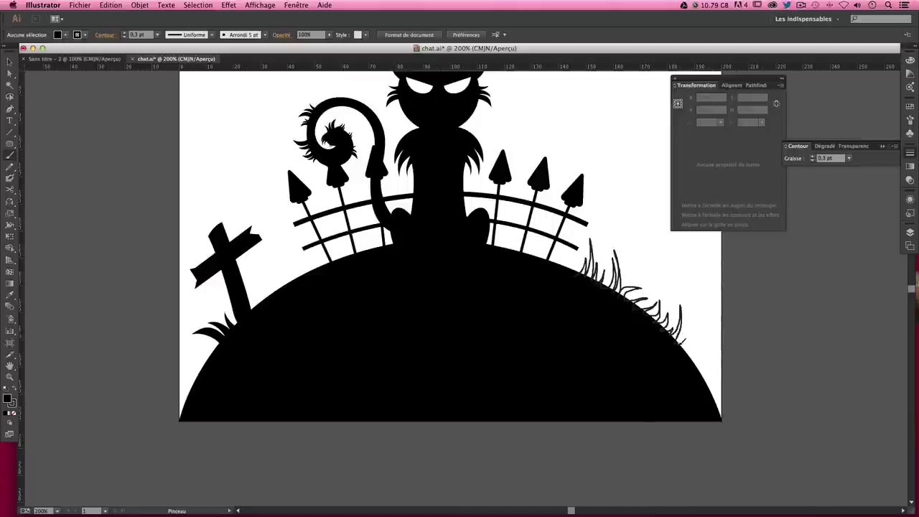
{"action": "mouse_move", "coordinate": [685, 360]}
{"action": "left_mouse_down"}
{"action": "mouse_move", "coordinate": [598, 299]}
{"action": "mouse_move", "coordinate": [588, 276]}
{"action": "left_mouse_up"}
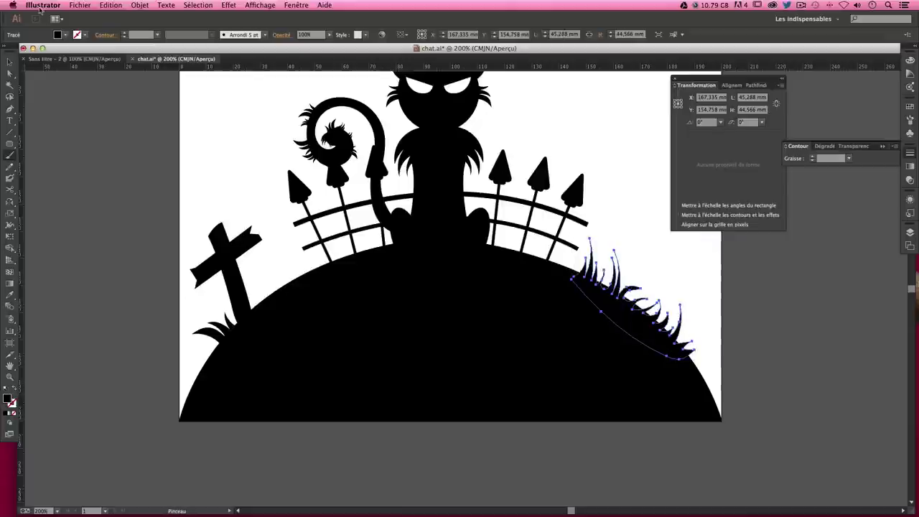
{"action": "left_click", "coordinate": [10, 62]}
{"action": "left_click", "coordinate": [82, 133]}
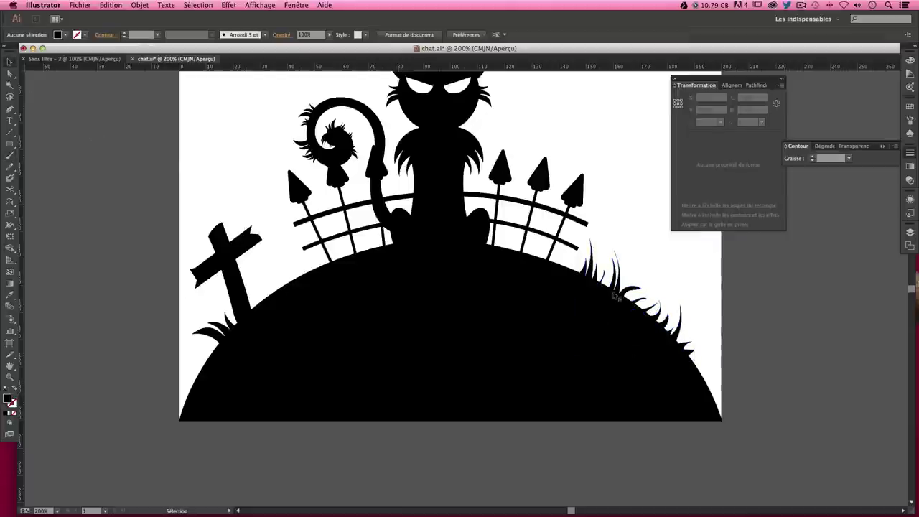
{"action": "left_click_drag", "start_coordinate": [614, 296], "coordinate": [655, 310]}
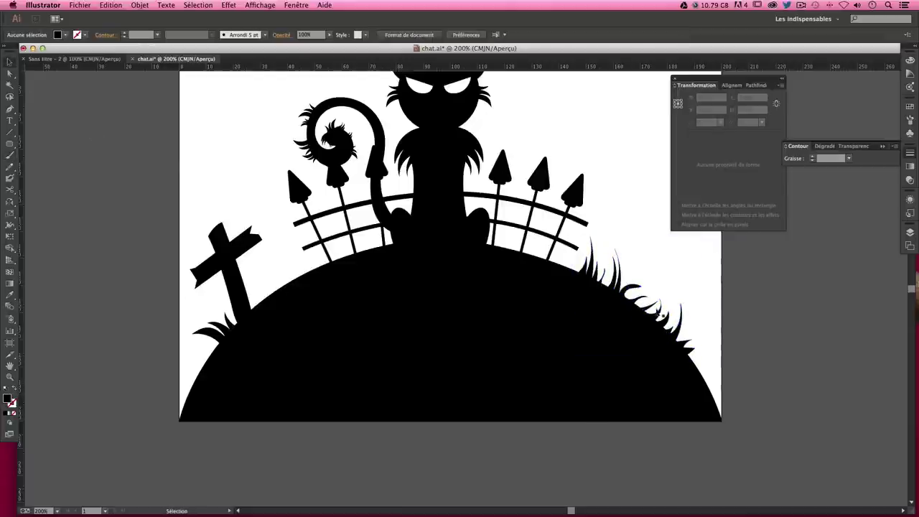
Select the right-slope grass strip and tilt it slightly
{"action": "left_click", "coordinate": [622, 285]}
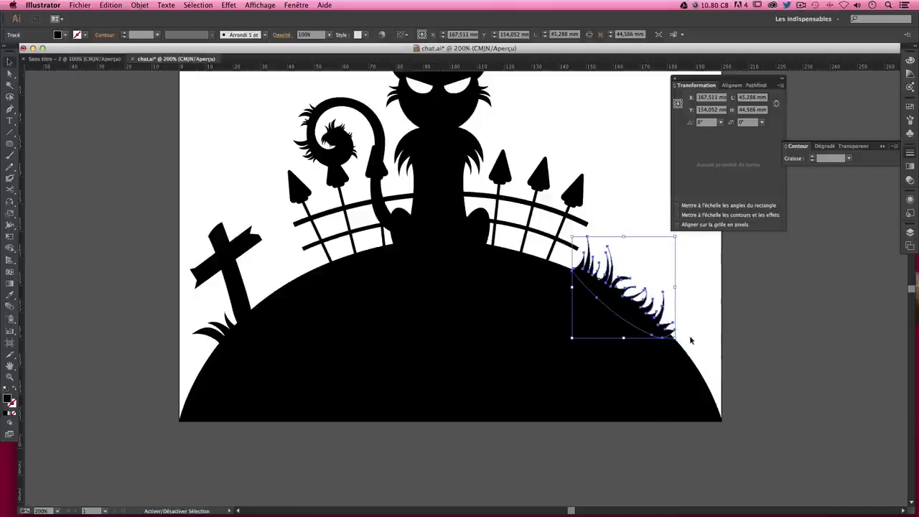
{"action": "left_click", "coordinate": [665, 309]}
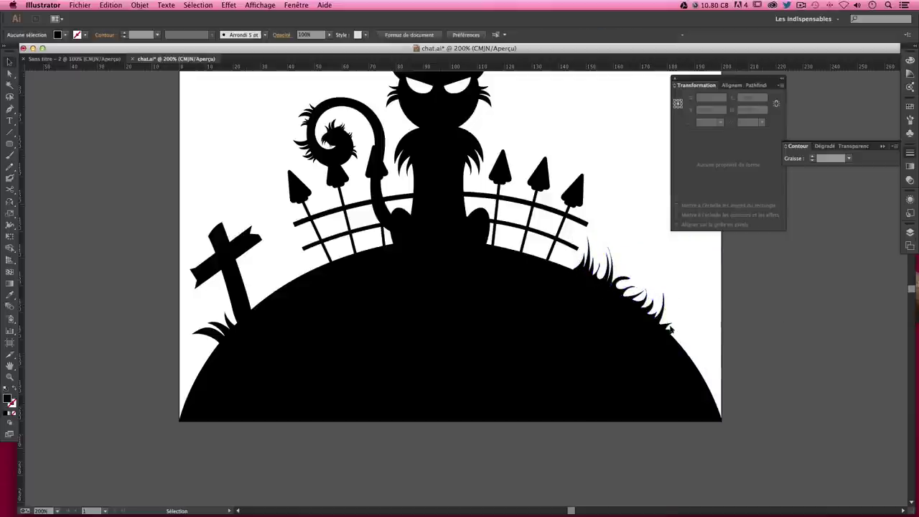
{"action": "left_click", "coordinate": [672, 329]}
{"action": "mouse_move", "coordinate": [679, 342]}
{"action": "left_mouse_down"}
{"action": "mouse_move", "coordinate": [668, 320]}
{"action": "mouse_move", "coordinate": [537, 333]}
{"action": "left_mouse_up"}
{"action": "left_click", "coordinate": [668, 319]}
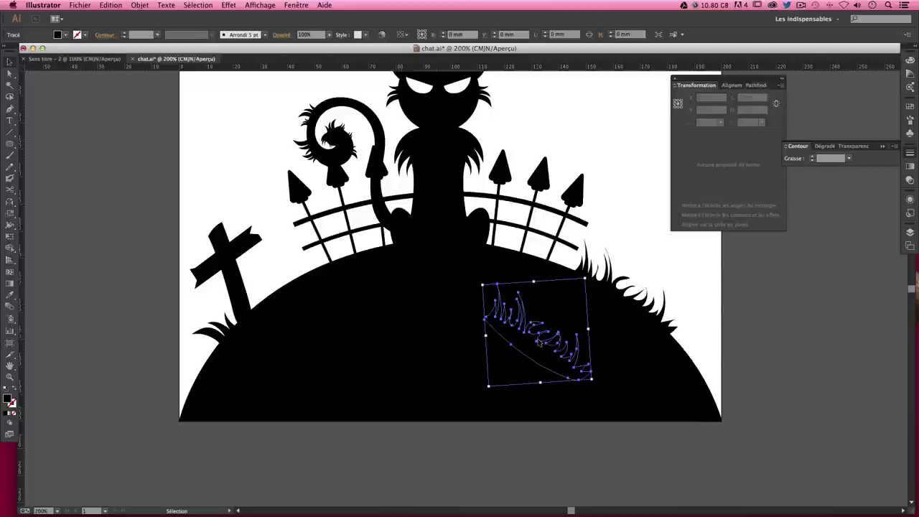
Duplicate the grass strip, rotate the copy flatter, and move it under the left fence
{"action": "mouse_move", "coordinate": [580, 370]}
{"action": "left_mouse_down"}
{"action": "mouse_move", "coordinate": [550, 344]}
{"action": "mouse_move", "coordinate": [302, 316]}
{"action": "mouse_move", "coordinate": [351, 281]}
{"action": "mouse_move", "coordinate": [292, 289]}
{"action": "mouse_move", "coordinate": [359, 260]}
{"action": "left_mouse_up"}
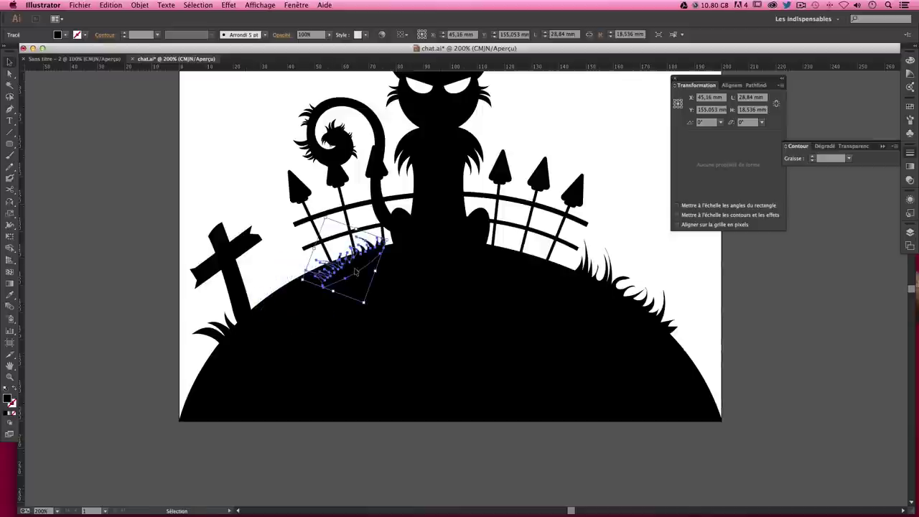
{"action": "mouse_move", "coordinate": [367, 304]}
{"action": "left_mouse_down"}
{"action": "mouse_move", "coordinate": [366, 278]}
{"action": "mouse_move", "coordinate": [354, 305]}
{"action": "left_mouse_up"}
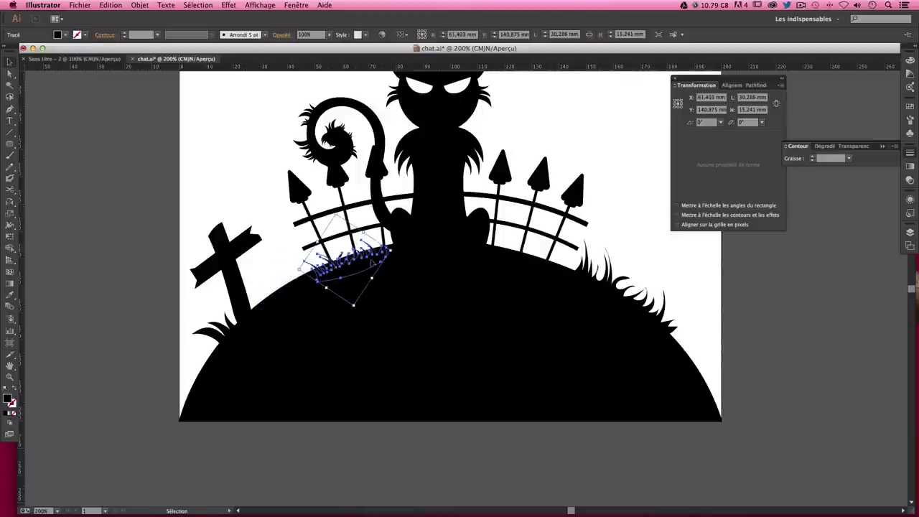
{"action": "left_click_drag", "start_coordinate": [363, 262], "coordinate": [374, 257]}
{"action": "left_click", "coordinate": [554, 160]}
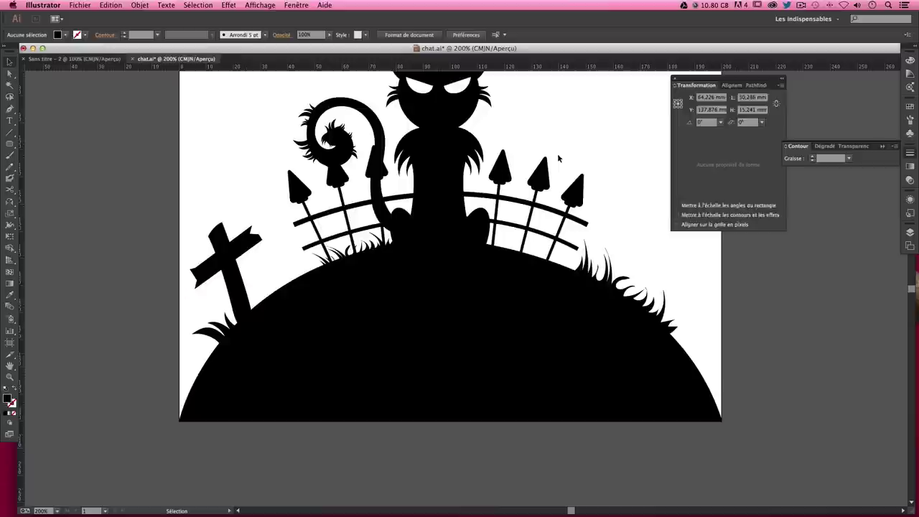
{"action": "left_click_drag", "start_coordinate": [522, 192], "coordinate": [515, 230]}
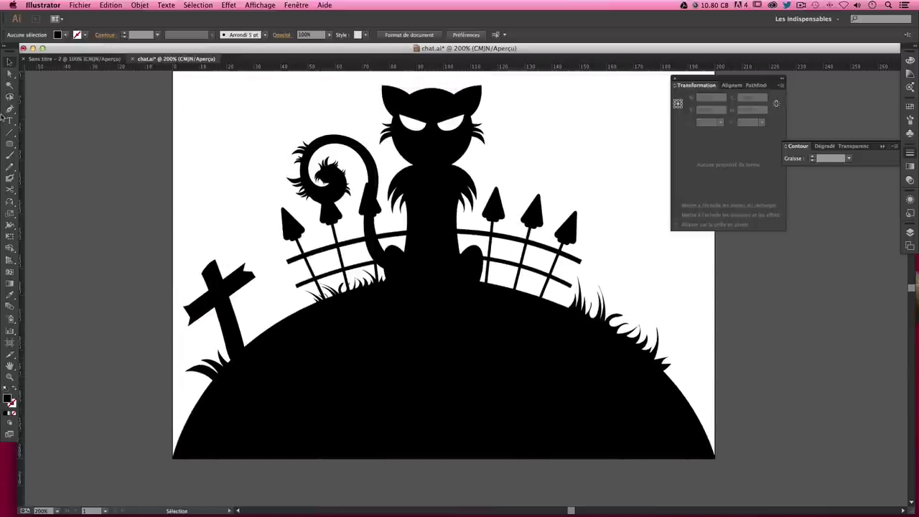
Paint 0,3 pt grass blades on the left slope beside the cross and set them to black fill
{"action": "left_click", "coordinate": [10, 155]}
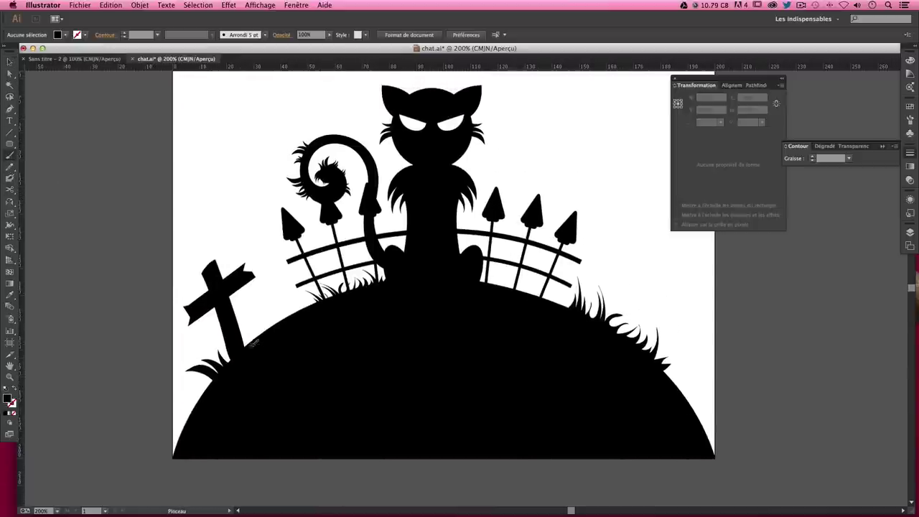
{"action": "left_click", "coordinate": [824, 160]}
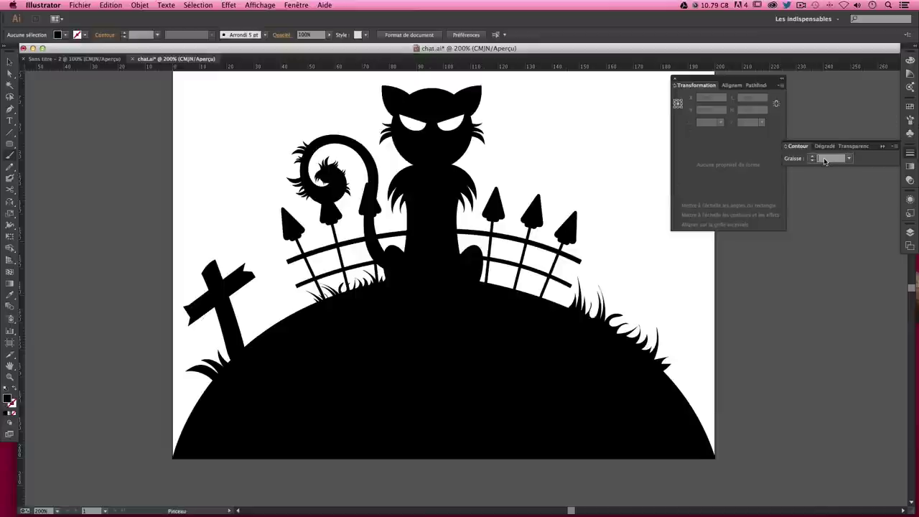
{"action": "type", "text": "0,3"}
{"action": "key", "text": "Return"}
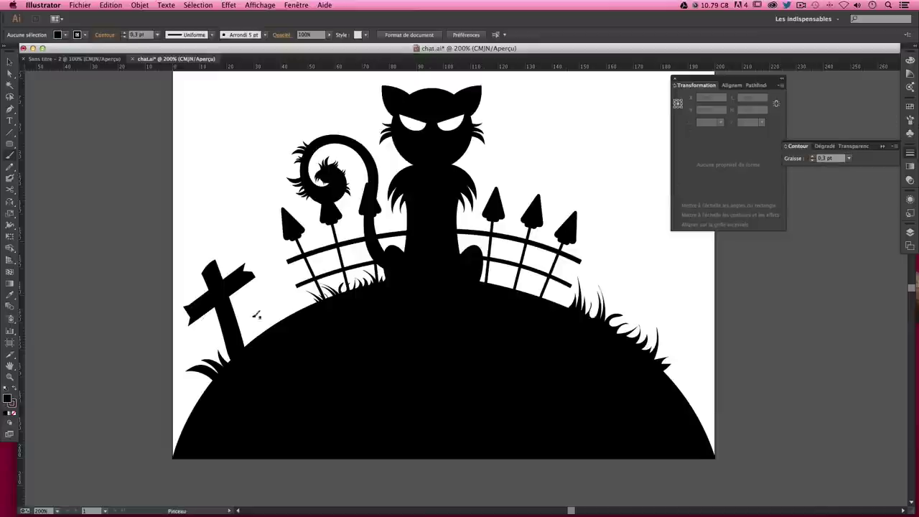
{"action": "mouse_move", "coordinate": [250, 344]}
{"action": "left_mouse_down"}
{"action": "mouse_move", "coordinate": [261, 337]}
{"action": "mouse_move", "coordinate": [258, 304]}
{"action": "mouse_move", "coordinate": [277, 314]}
{"action": "left_mouse_up"}
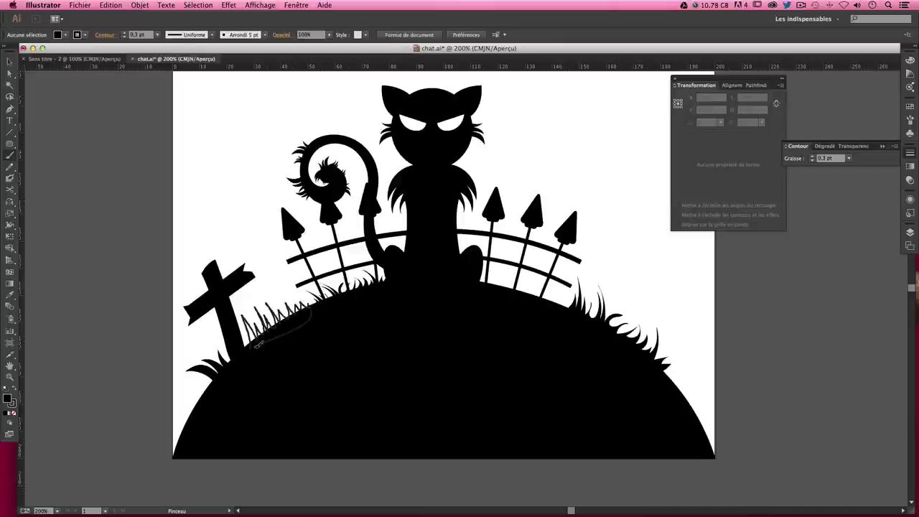
{"action": "key", "text": "v"}
{"action": "left_click", "coordinate": [16, 392]}
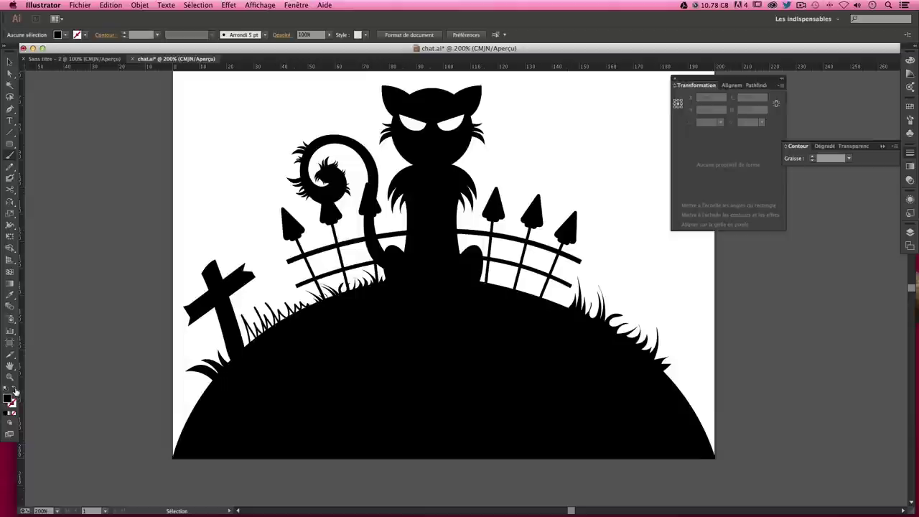
Give the grass blades beside the cross a black fill with no stroke
{"action": "left_click_drag", "start_coordinate": [248, 297], "coordinate": [286, 319]}
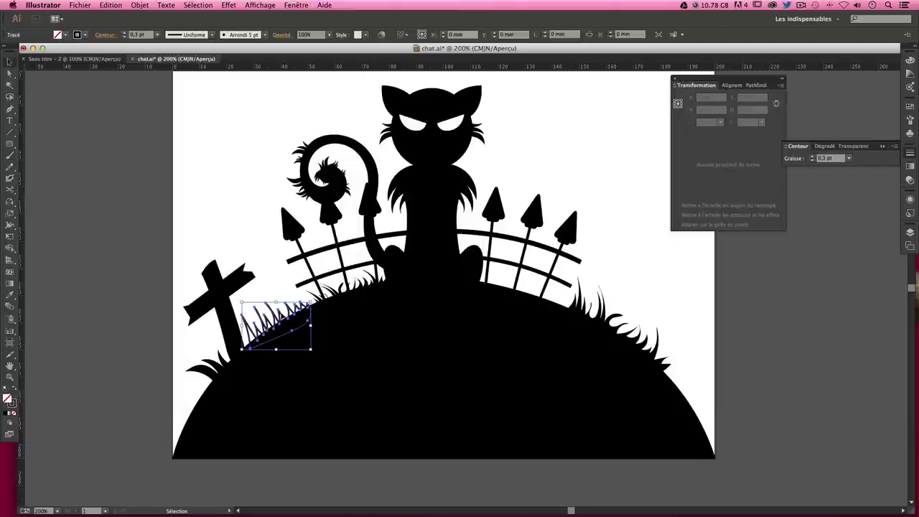
{"action": "left_click", "coordinate": [14, 392]}
{"action": "left_click", "coordinate": [81, 371]}
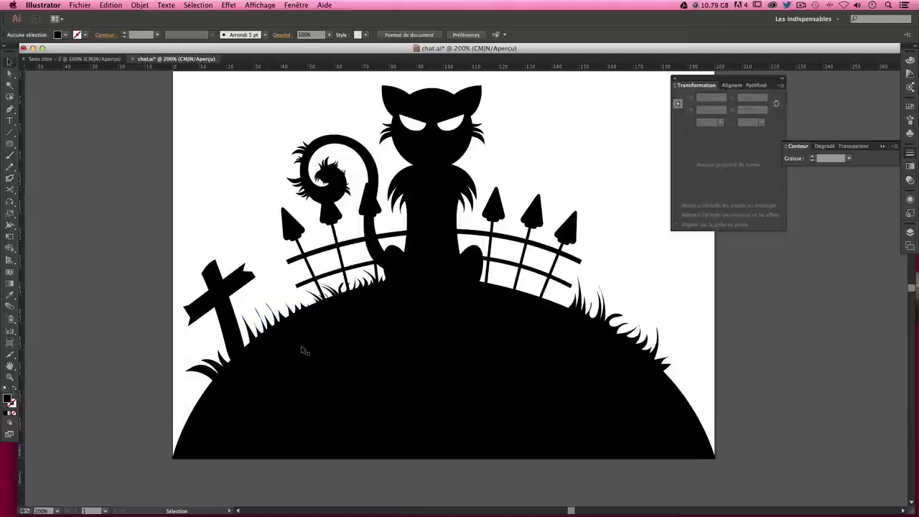
{"action": "left_click", "coordinate": [286, 323]}
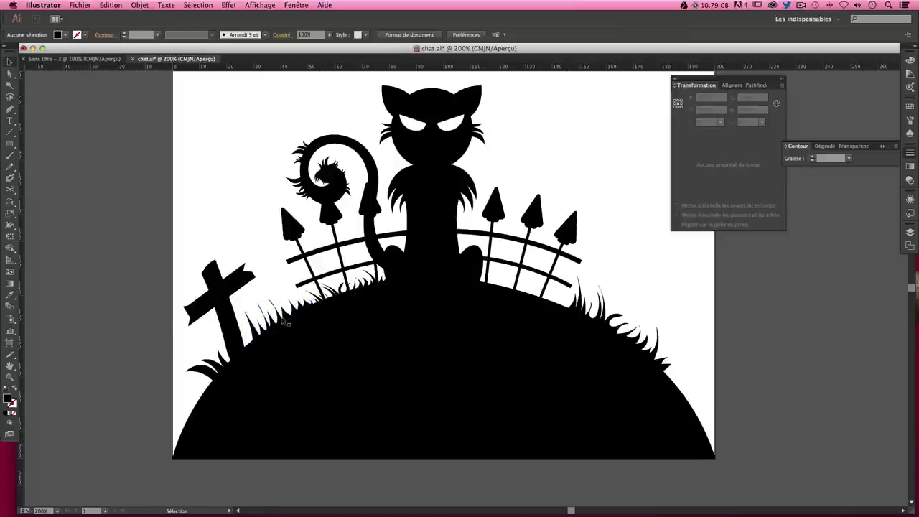
Duplicate the grass tuft, rotate the copy, and fit it along the hill's lower-left edge
{"action": "mouse_move", "coordinate": [287, 321]}
{"action": "left_mouse_down"}
{"action": "mouse_move", "coordinate": [575, 233]}
{"action": "mouse_move", "coordinate": [580, 243]}
{"action": "left_mouse_up"}
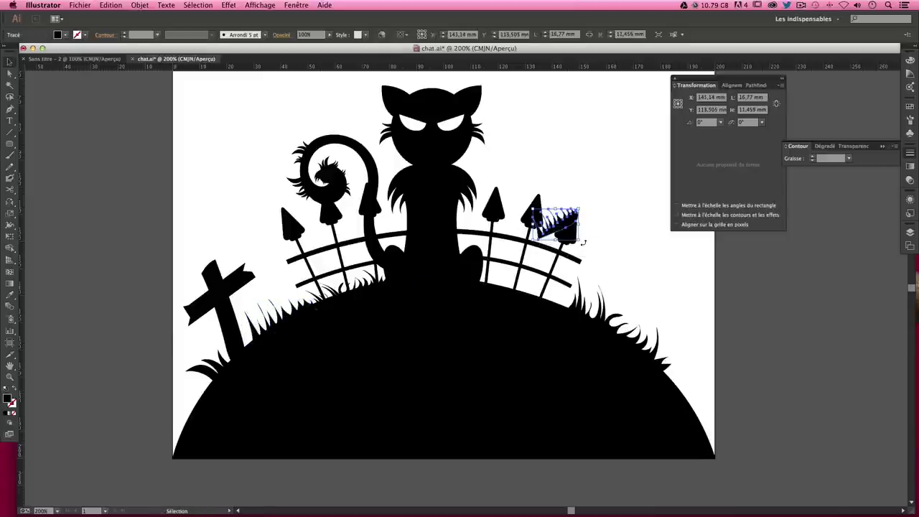
{"action": "mouse_move", "coordinate": [584, 242]}
{"action": "left_mouse_down"}
{"action": "mouse_move", "coordinate": [564, 256]}
{"action": "mouse_move", "coordinate": [546, 320]}
{"action": "mouse_move", "coordinate": [203, 413]}
{"action": "left_mouse_up"}
{"action": "left_click", "coordinate": [615, 268]}
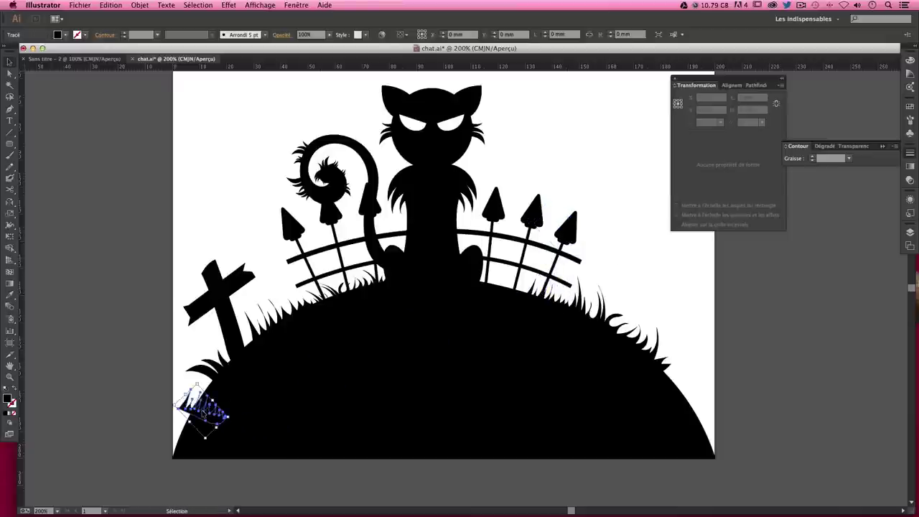
{"action": "mouse_move", "coordinate": [207, 440]}
{"action": "left_mouse_down"}
{"action": "mouse_move", "coordinate": [207, 395]}
{"action": "mouse_move", "coordinate": [198, 415]}
{"action": "left_mouse_up"}
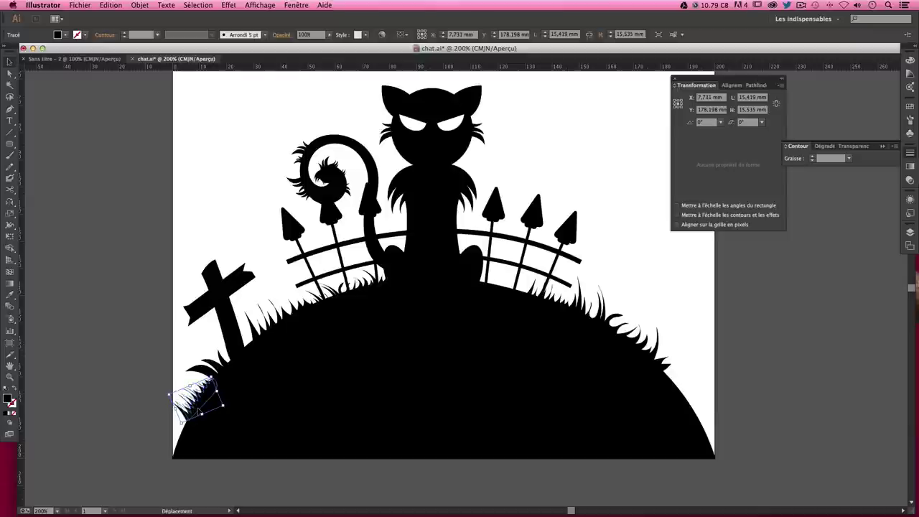
{"action": "left_click", "coordinate": [228, 400]}
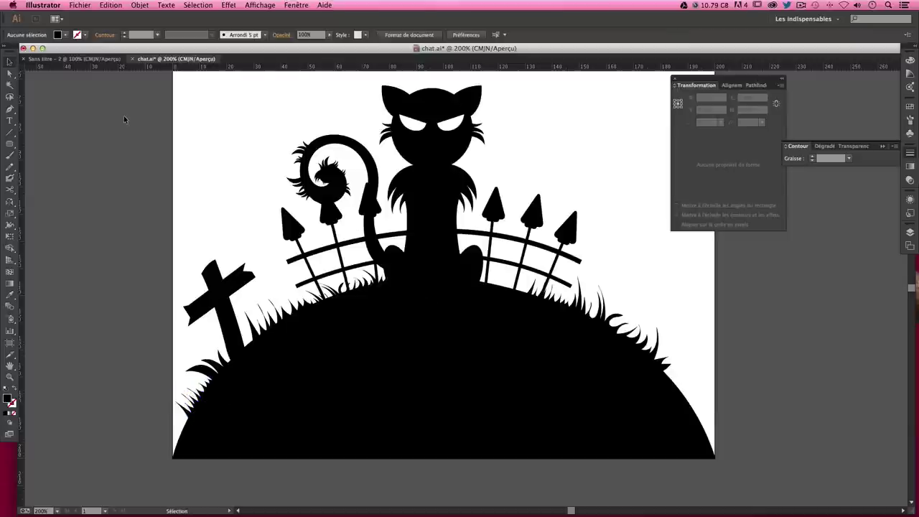
{"action": "left_click", "coordinate": [10, 154]}
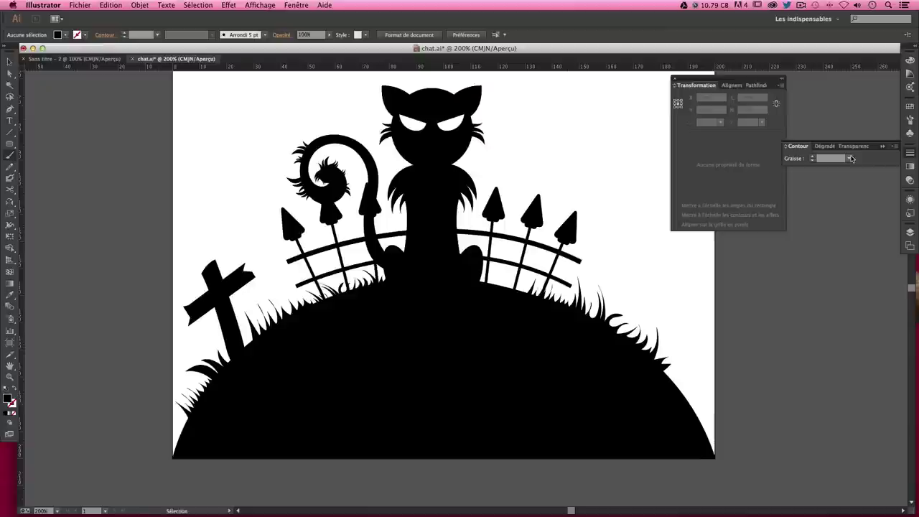
{"action": "type", "text": "0,3"}
Paint 0,3 pt black grass blades beside the cat and copy a tuft to the hill's right edge
{"action": "key", "text": "Return"}
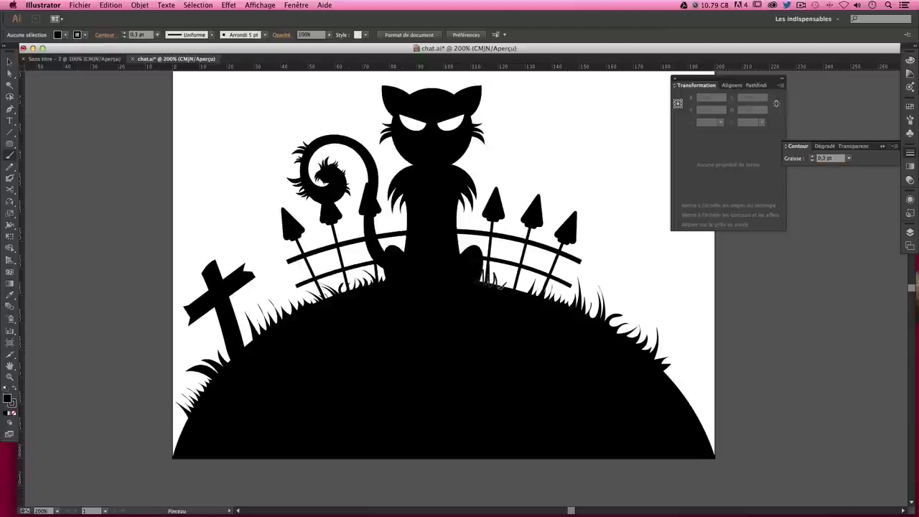
{"action": "mouse_move", "coordinate": [501, 285]}
{"action": "left_mouse_down"}
{"action": "mouse_move", "coordinate": [511, 271]}
{"action": "mouse_move", "coordinate": [529, 274]}
{"action": "mouse_move", "coordinate": [479, 286]}
{"action": "left_mouse_up"}
{"action": "left_click", "coordinate": [503, 284], "text": "super"}
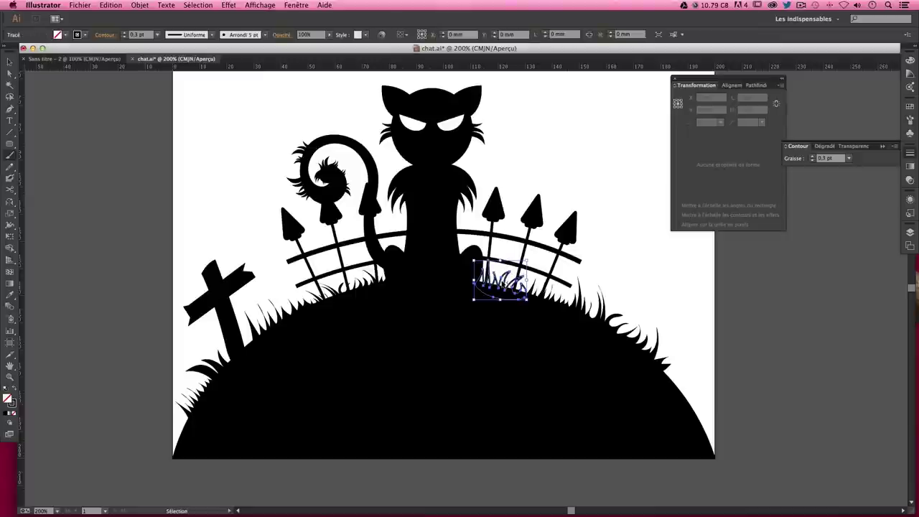
{"action": "left_click", "coordinate": [13, 388]}
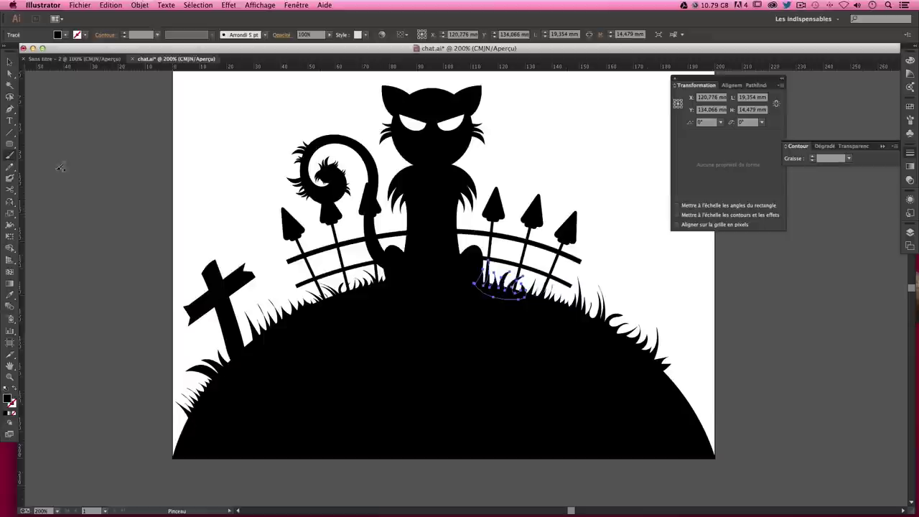
{"action": "key", "text": "super+shift+a"}
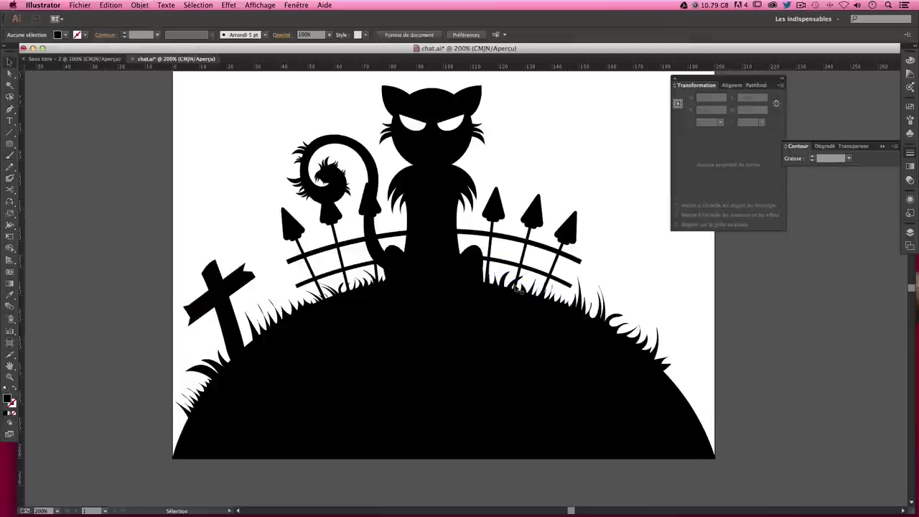
{"action": "mouse_move", "coordinate": [641, 329]}
{"action": "left_mouse_down"}
{"action": "mouse_move", "coordinate": [673, 314]}
{"action": "mouse_move", "coordinate": [649, 293]}
{"action": "mouse_move", "coordinate": [675, 379]}
{"action": "left_mouse_up"}
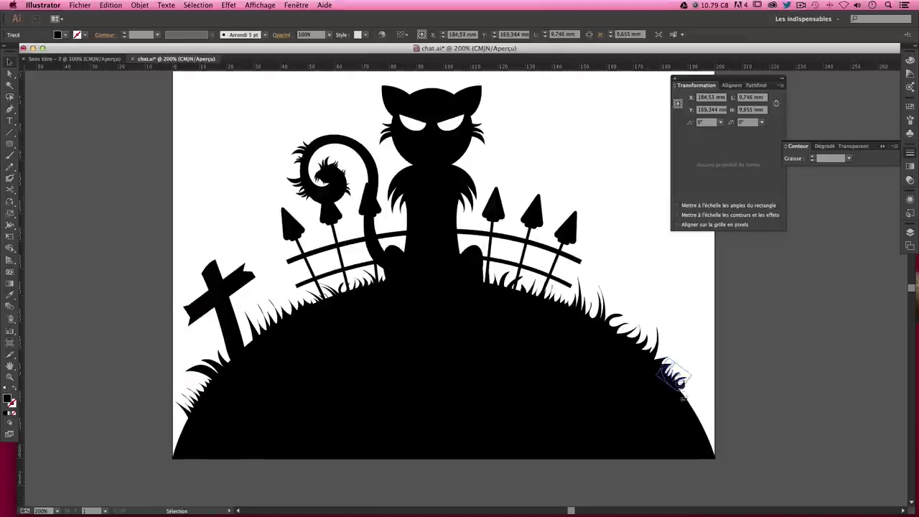
Paint solid black grass along the hill's bottom-right edge with a 0,32 pt brush
{"action": "left_click", "coordinate": [679, 385]}
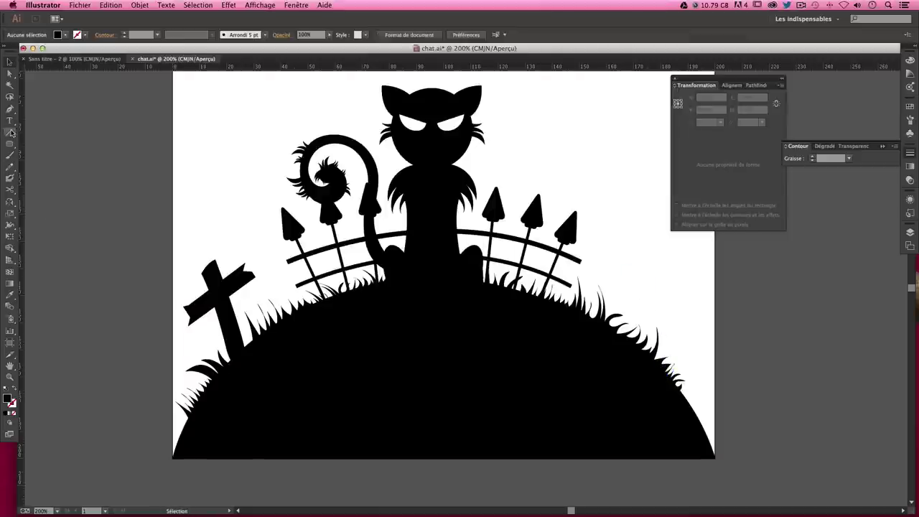
{"action": "left_click", "coordinate": [10, 155]}
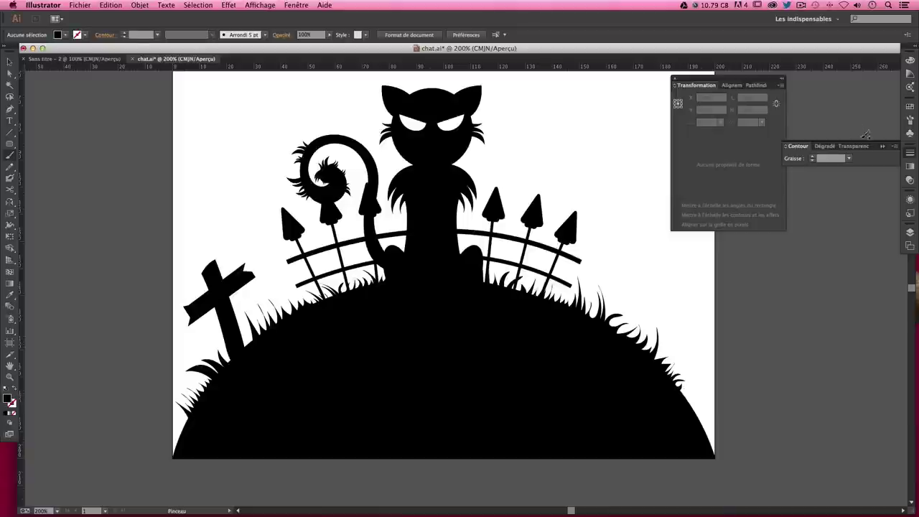
{"action": "left_click", "coordinate": [835, 159]}
{"action": "type", "text": ",32"}
{"action": "key", "text": "Return"}
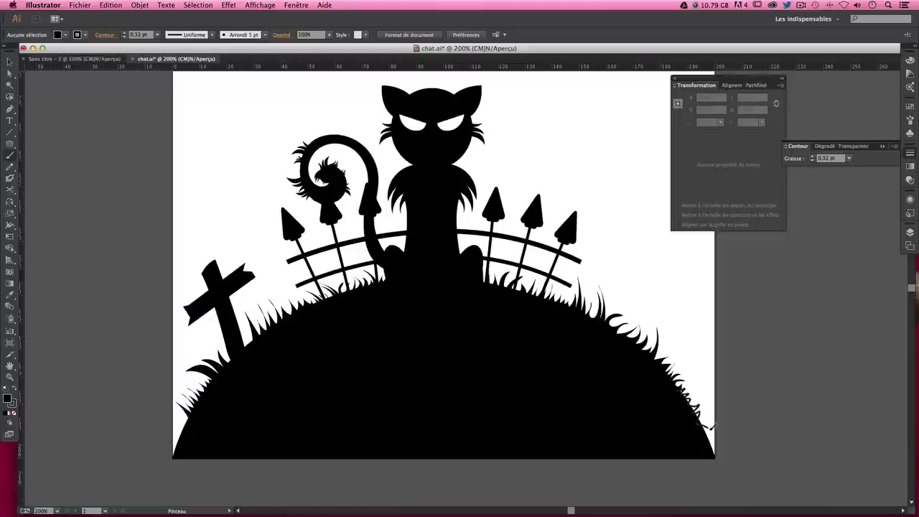
{"action": "mouse_move", "coordinate": [708, 433]}
{"action": "left_mouse_down"}
{"action": "mouse_move", "coordinate": [717, 440]}
{"action": "mouse_move", "coordinate": [676, 387]}
{"action": "left_mouse_up"}
{"action": "left_click", "coordinate": [12, 388]}
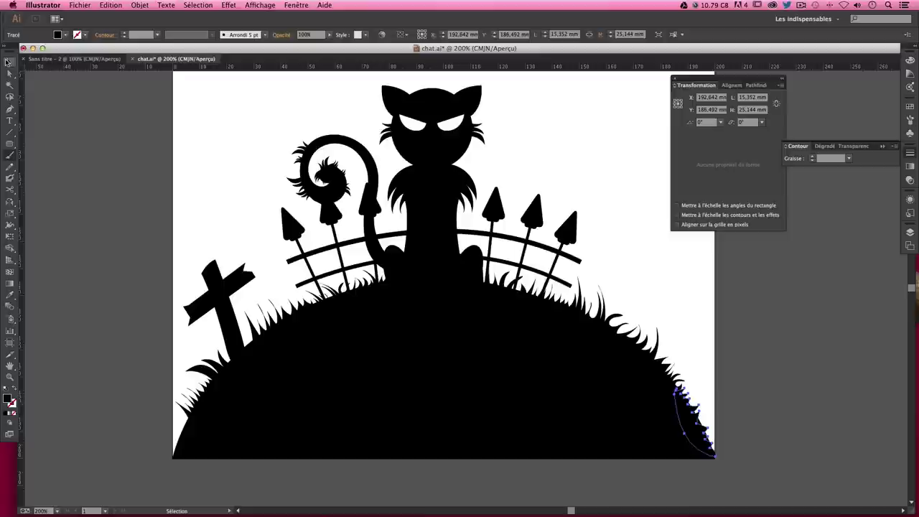
{"action": "left_click", "coordinate": [700, 397]}
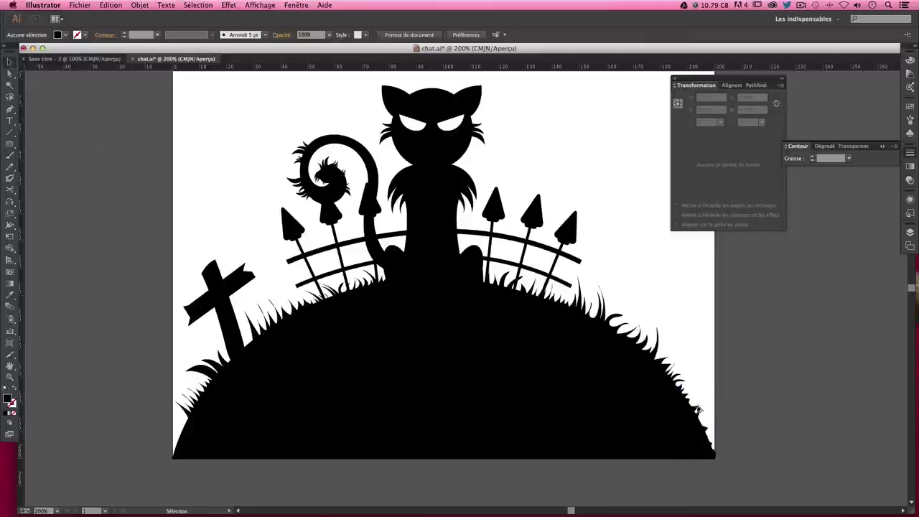
Shrink the bottom-right grass and move it lower on the hill's right
{"action": "left_click", "coordinate": [700, 402]}
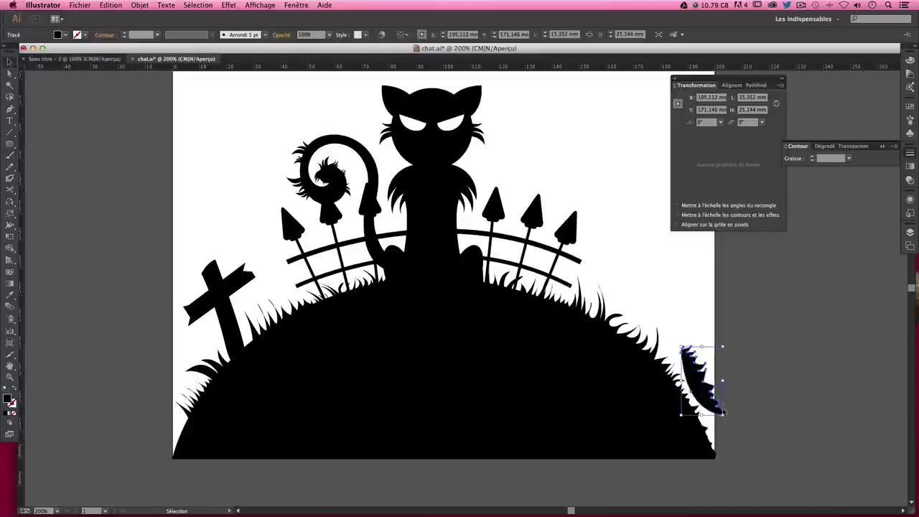
{"action": "mouse_move", "coordinate": [724, 415]}
{"action": "left_mouse_down"}
{"action": "mouse_move", "coordinate": [704, 384]}
{"action": "mouse_move", "coordinate": [700, 429]}
{"action": "left_mouse_up"}
{"action": "left_click", "coordinate": [722, 427]}
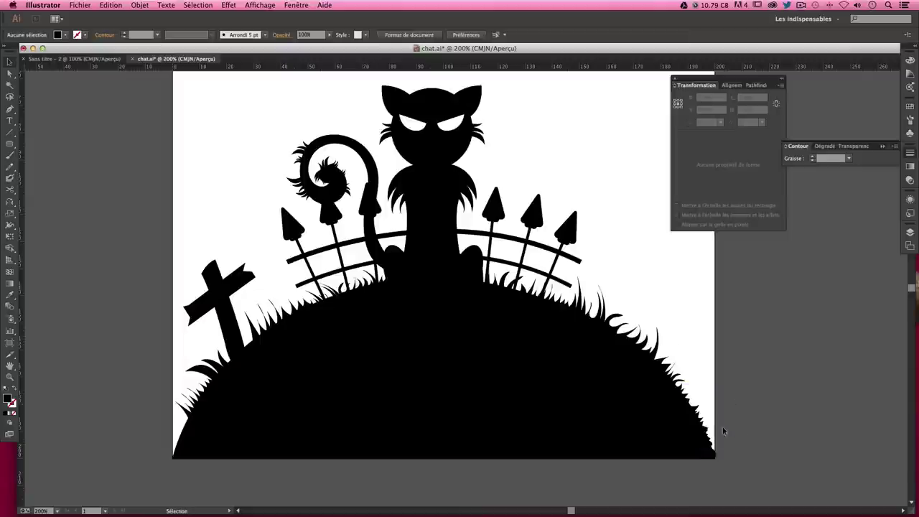
Shrink the grass tuft beside the cross and tilt it into the bottom-left corner
{"action": "left_click", "coordinate": [253, 344]}
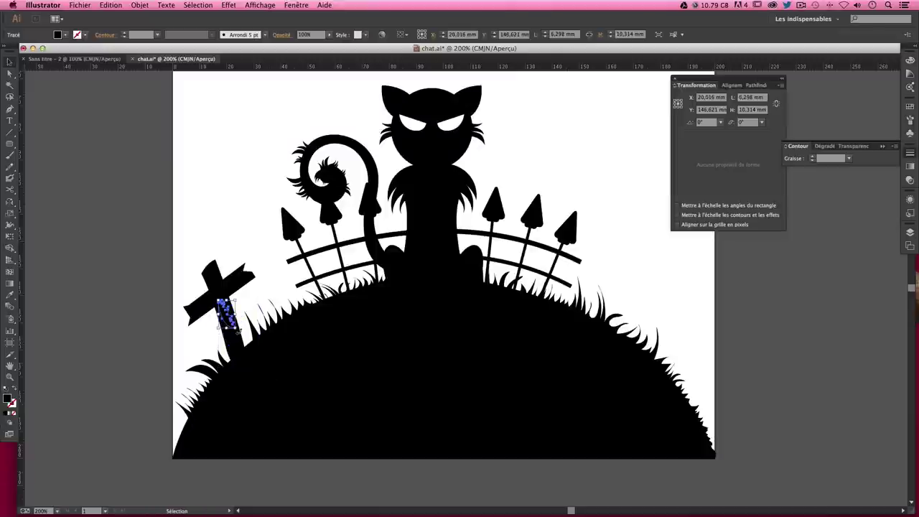
{"action": "left_click_drag", "start_coordinate": [262, 371], "coordinate": [237, 326]}
{"action": "mouse_move", "coordinate": [261, 282]}
{"action": "left_mouse_down"}
{"action": "mouse_move", "coordinate": [179, 431]}
{"action": "mouse_move", "coordinate": [179, 456]}
{"action": "left_mouse_up"}
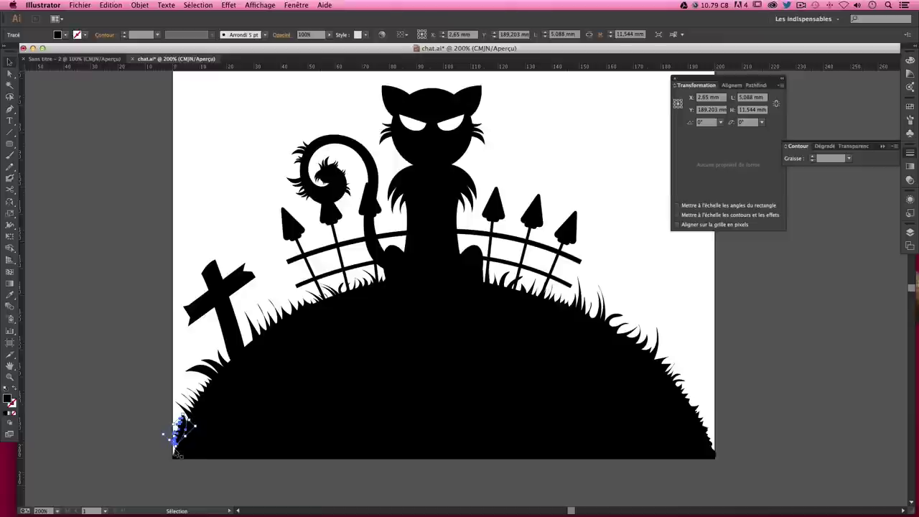
{"action": "left_click_drag", "start_coordinate": [176, 438], "coordinate": [183, 436]}
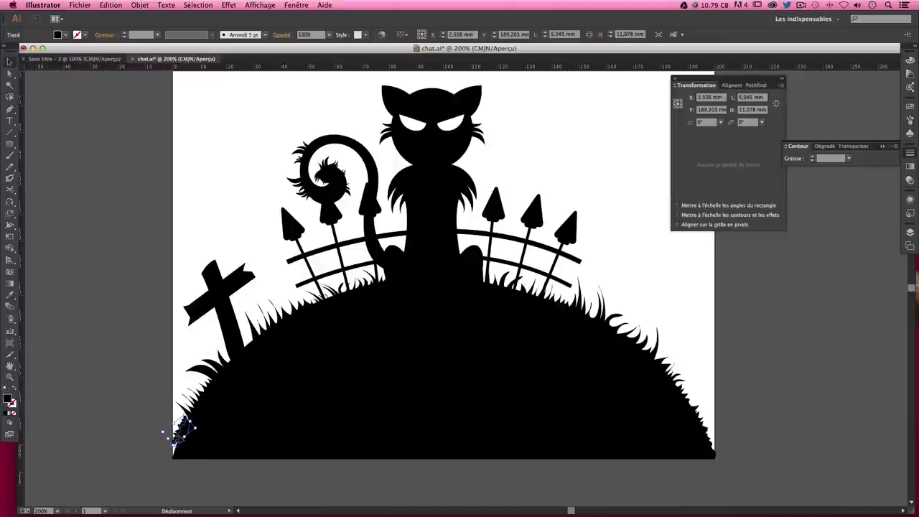
{"action": "left_click", "coordinate": [169, 441]}
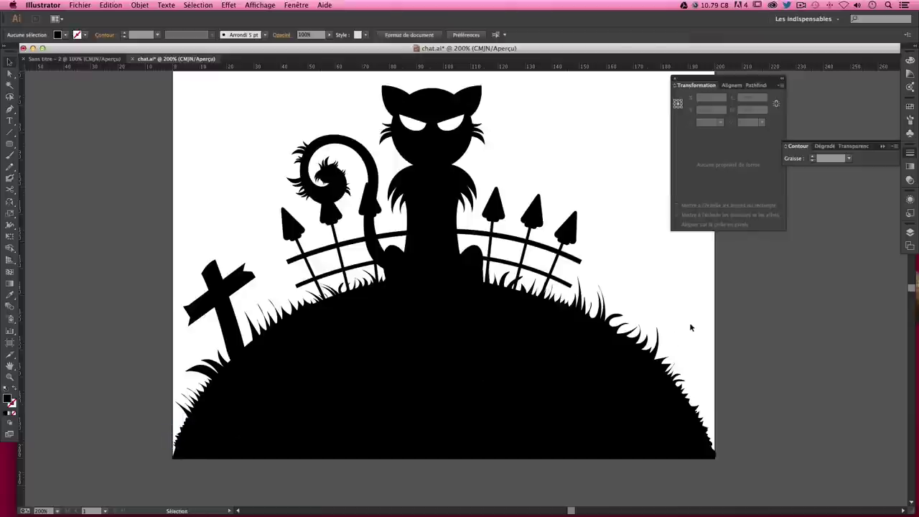
Rotate the cross on the hill's left slope so it stands more upright
{"action": "key", "text": "ctrl+minus"}
{"action": "key", "text": "ctrl+minus"}
{"action": "key", "text": "ctrl+minus"}
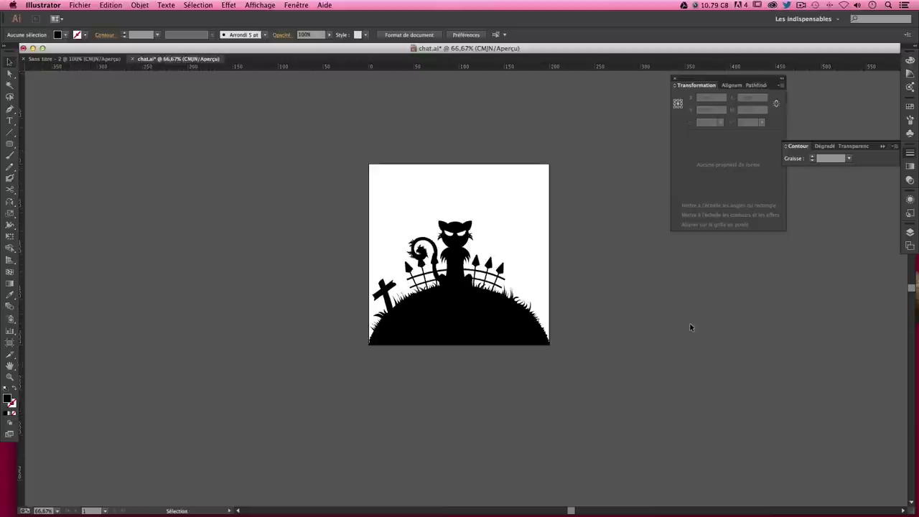
{"action": "key", "text": "ctrl+plus"}
{"action": "key", "text": "ctrl+plus"}
{"action": "key", "text": "ctrl+minus"}
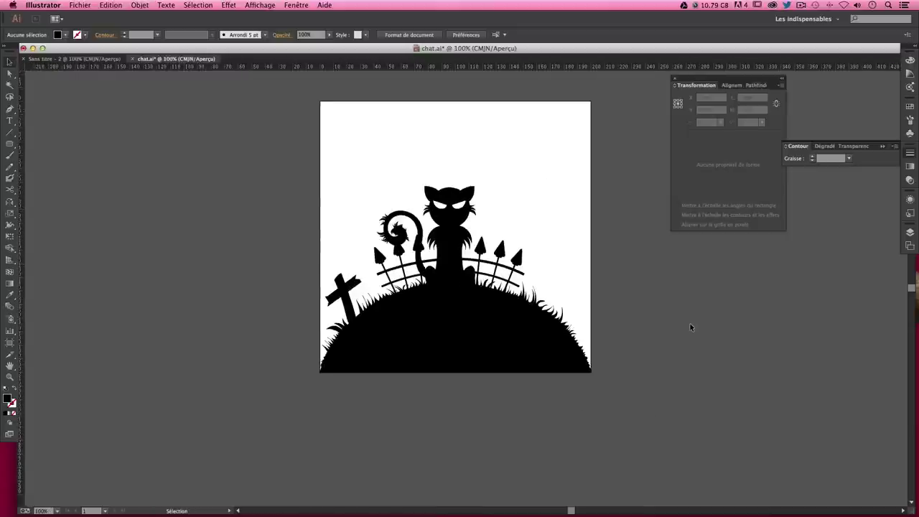
{"action": "key", "text": "ctrl+plus"}
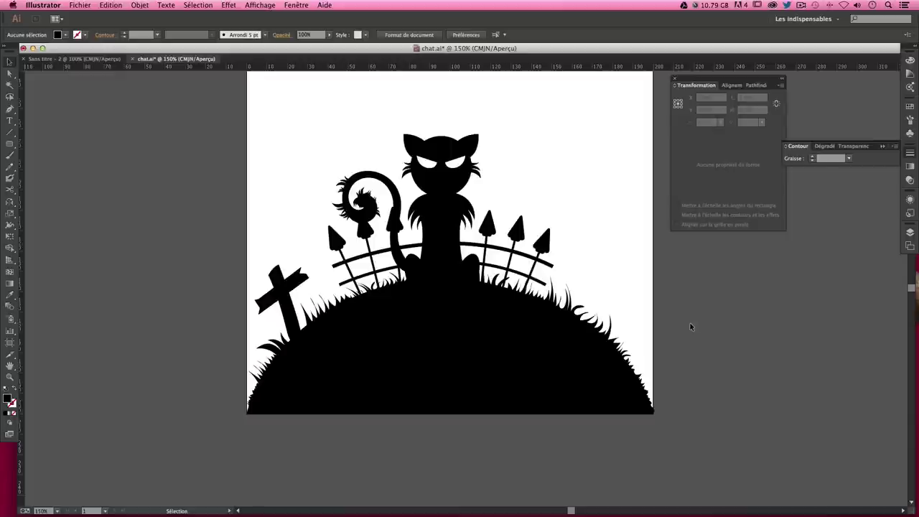
{"action": "scroll", "coordinate": [679, 338], "scroll_direction": "up", "scroll_amount": 1}
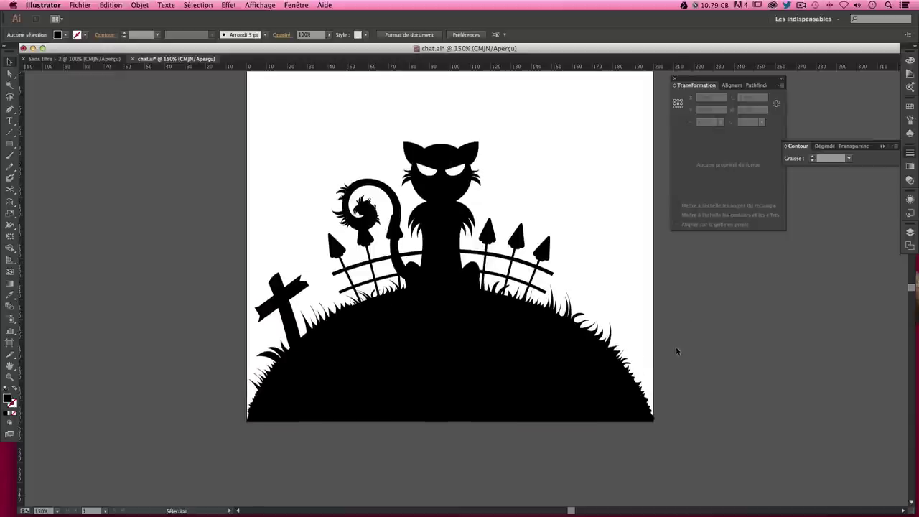
{"action": "scroll", "coordinate": [657, 338], "scroll_direction": "up", "scroll_amount": 1}
{"action": "scroll", "coordinate": [648, 334], "scroll_direction": "up", "scroll_amount": 2}
{"action": "scroll", "coordinate": [651, 334], "scroll_direction": "right", "scroll_amount": 2}
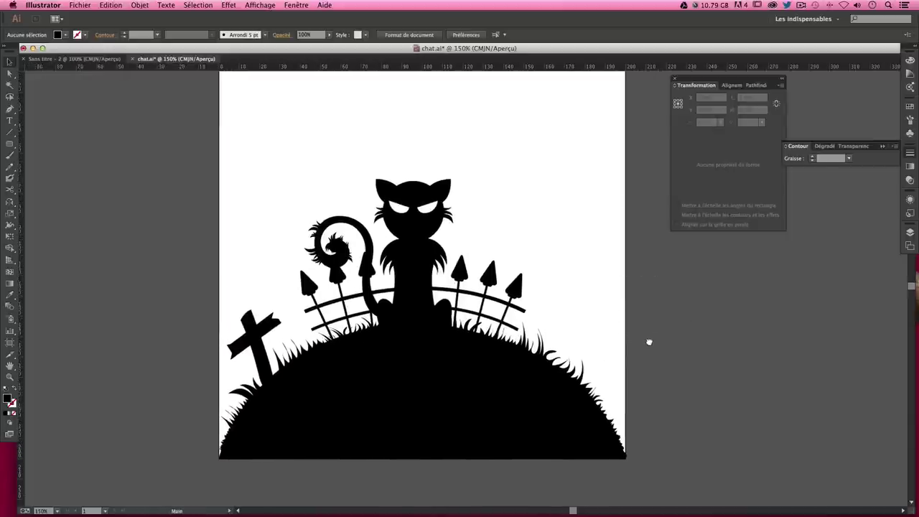
{"action": "scroll", "coordinate": [496, 208], "scroll_direction": "up", "scroll_amount": 1}
{"action": "scroll", "coordinate": [462, 237], "scroll_direction": "up", "scroll_amount": 2}
{"action": "left_click_drag", "start_coordinate": [464, 234], "coordinate": [466, 236]}
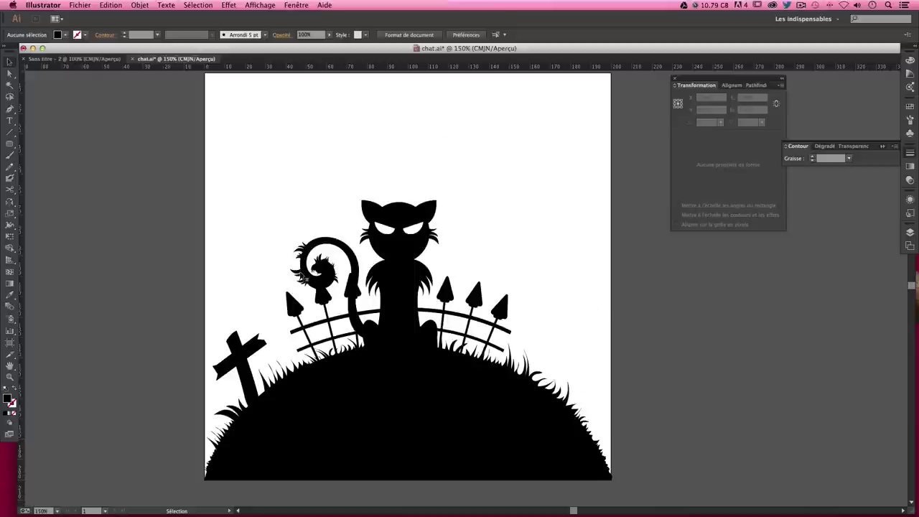
{"action": "left_click", "coordinate": [248, 367]}
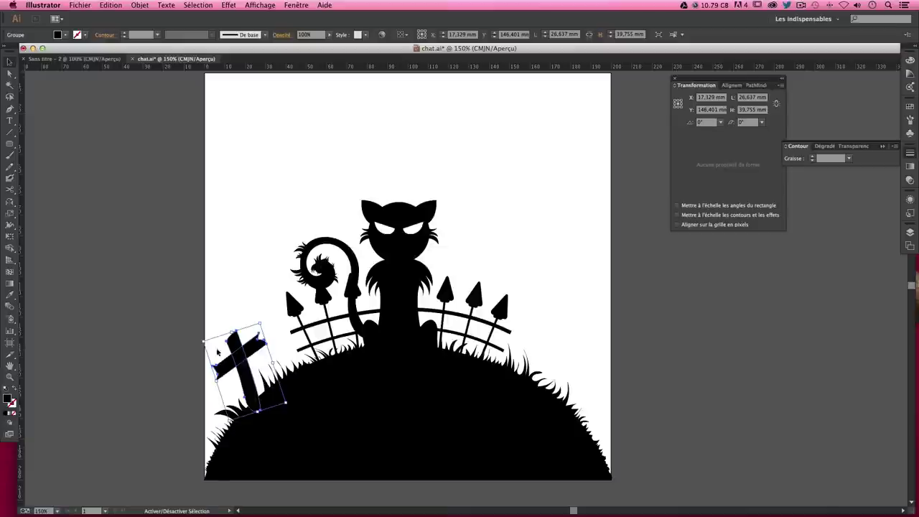
{"action": "left_click_drag", "start_coordinate": [202, 344], "coordinate": [212, 336]}
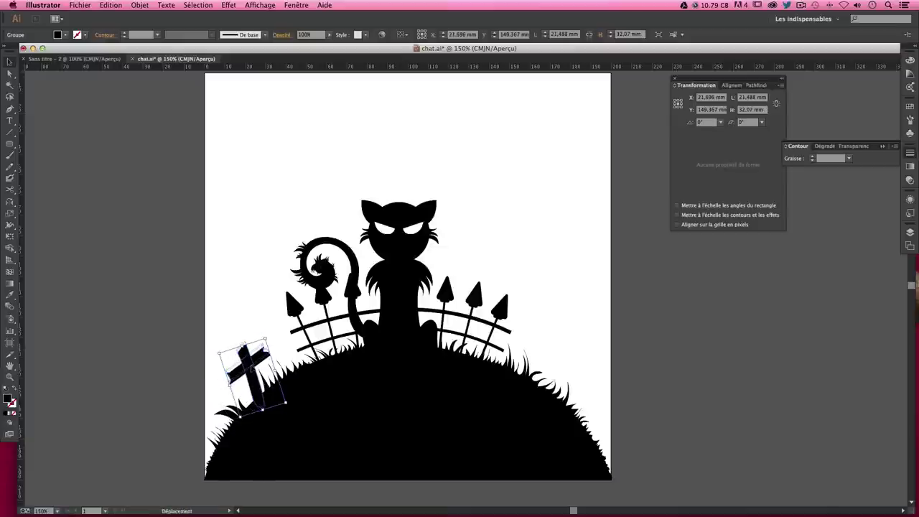
{"action": "left_click", "coordinate": [277, 344]}
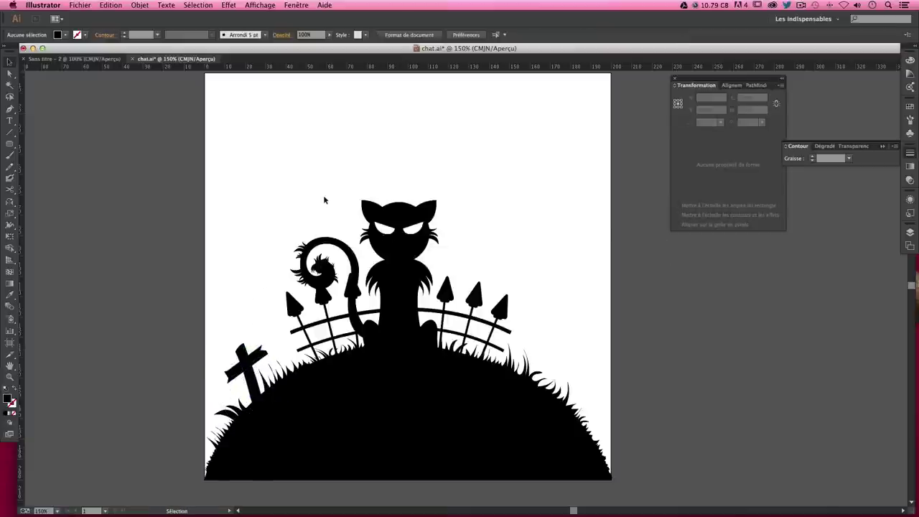
Select the cat and fence together and scale them down slightly
{"action": "left_click_drag", "start_coordinate": [254, 173], "coordinate": [551, 315]}
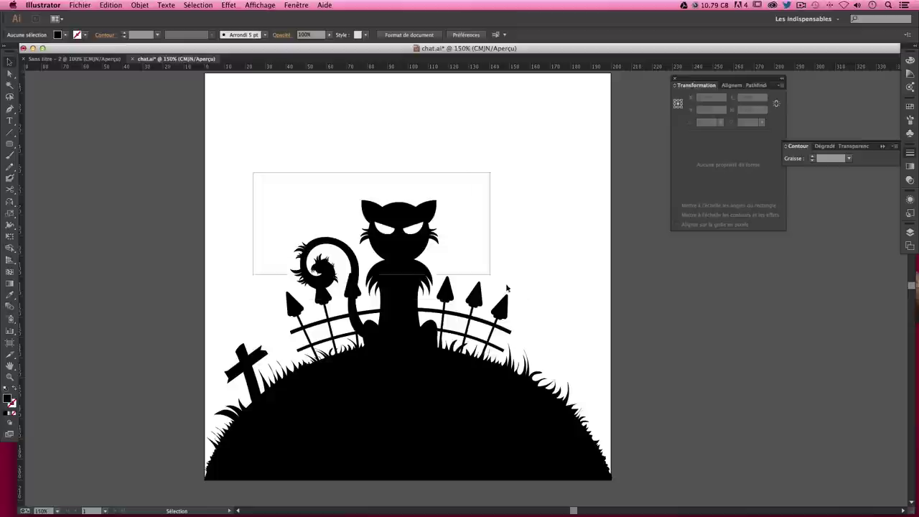
{"action": "left_click", "coordinate": [536, 332]}
{"action": "left_click_drag", "start_coordinate": [536, 350], "coordinate": [508, 263]}
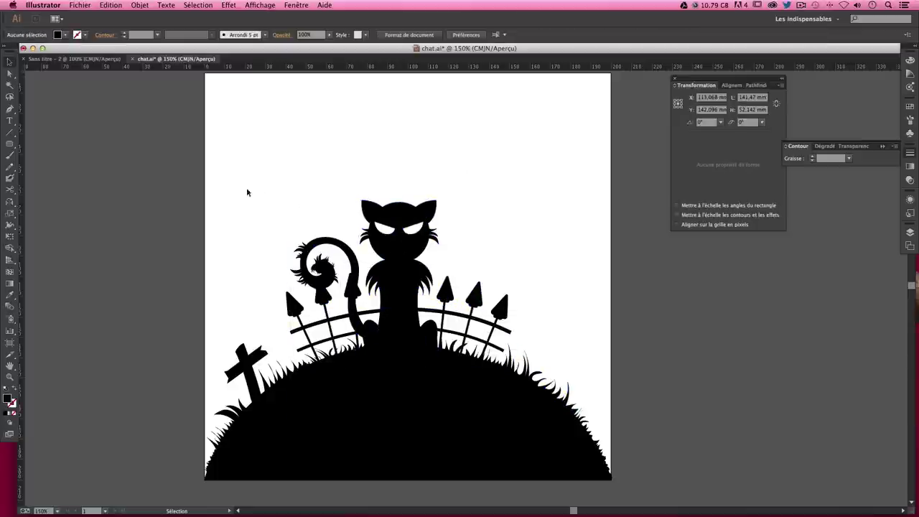
{"action": "left_click_drag", "start_coordinate": [247, 191], "coordinate": [551, 322]}
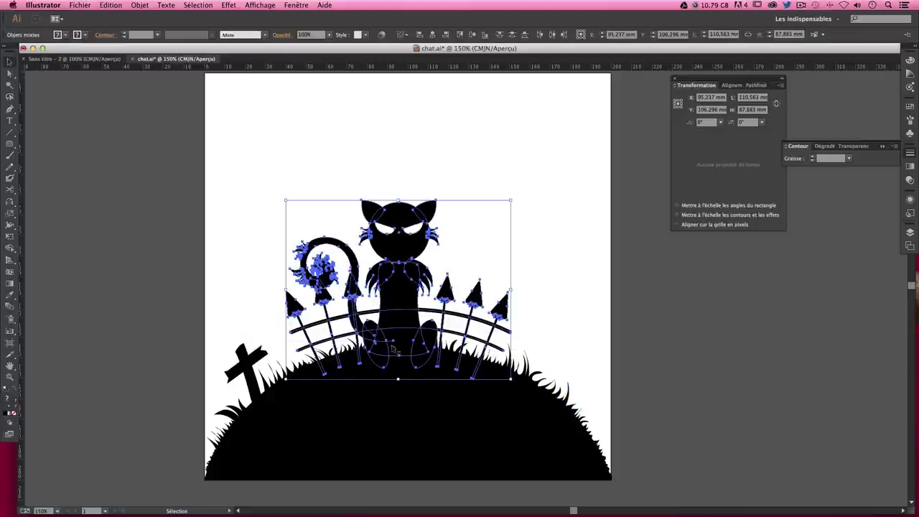
{"action": "left_click_drag", "start_coordinate": [419, 253], "coordinate": [572, 144]}
{"action": "key", "text": "ctrl+z"}
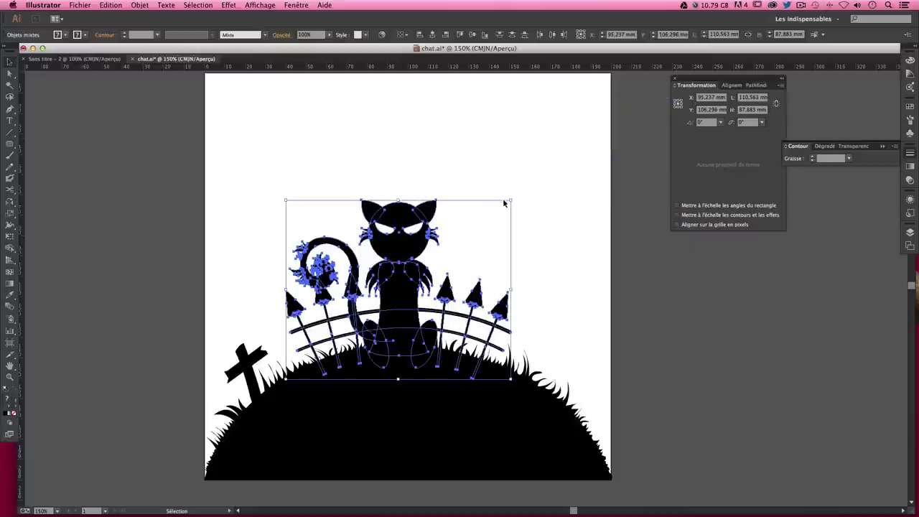
{"action": "left_click_drag", "start_coordinate": [285, 201], "coordinate": [305, 216]}
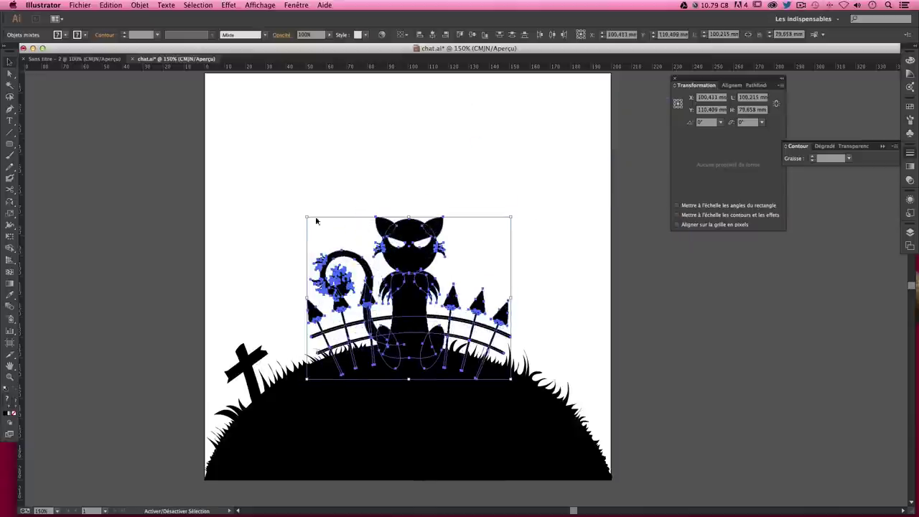
Using temporary guides, nudge the cat and fence up and left to centre them on the hilltop
{"action": "key", "text": "ctrl+semicolon"}
{"action": "key", "text": "ctrl+shift+b"}
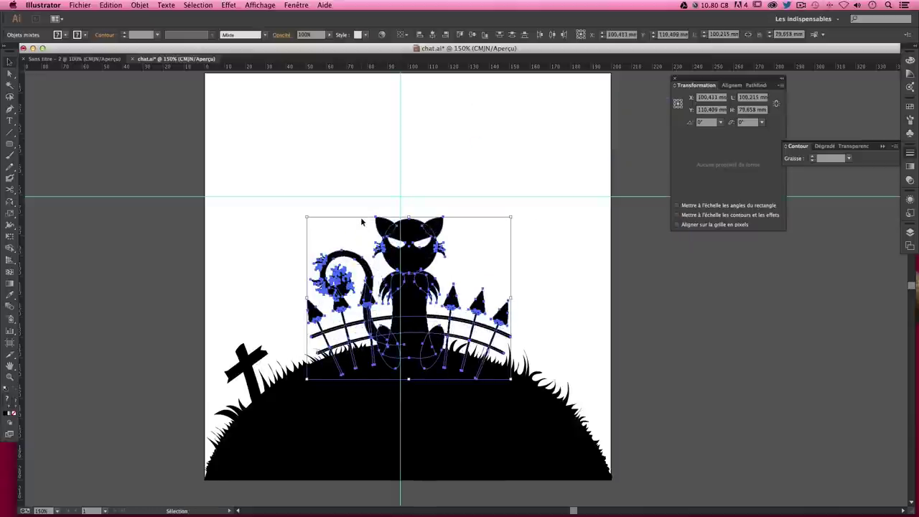
{"action": "key", "text": "Up"}
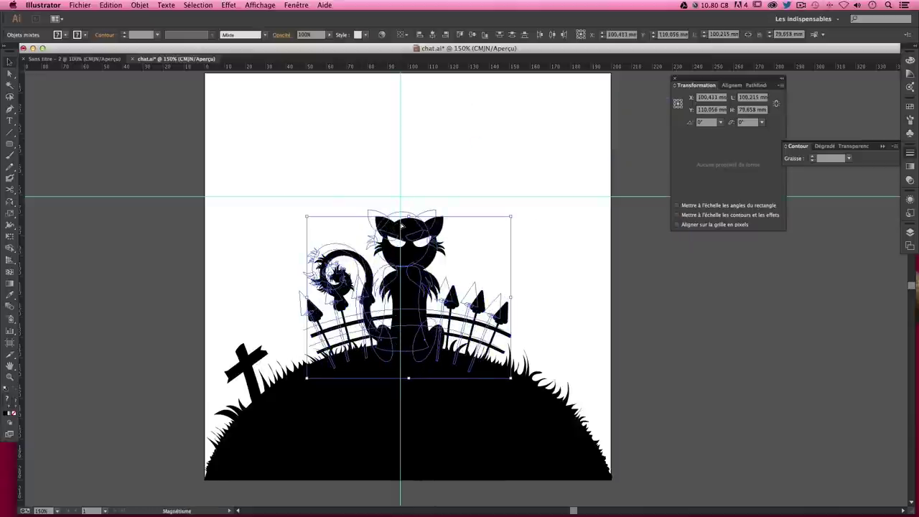
{"action": "mouse_move", "coordinate": [408, 232]}
{"action": "left_mouse_down"}
{"action": "mouse_move", "coordinate": [399, 224]}
{"action": "mouse_move", "coordinate": [432, 237]}
{"action": "left_mouse_up"}
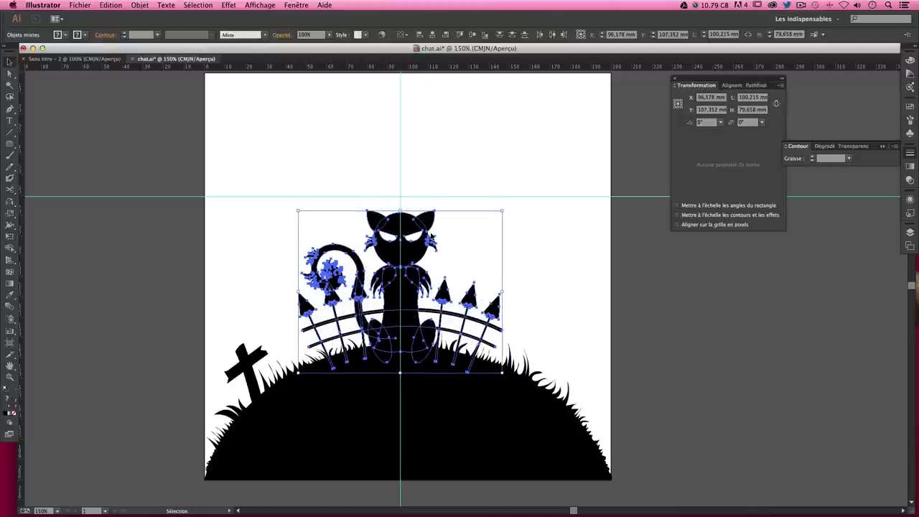
{"action": "left_click", "coordinate": [637, 298]}
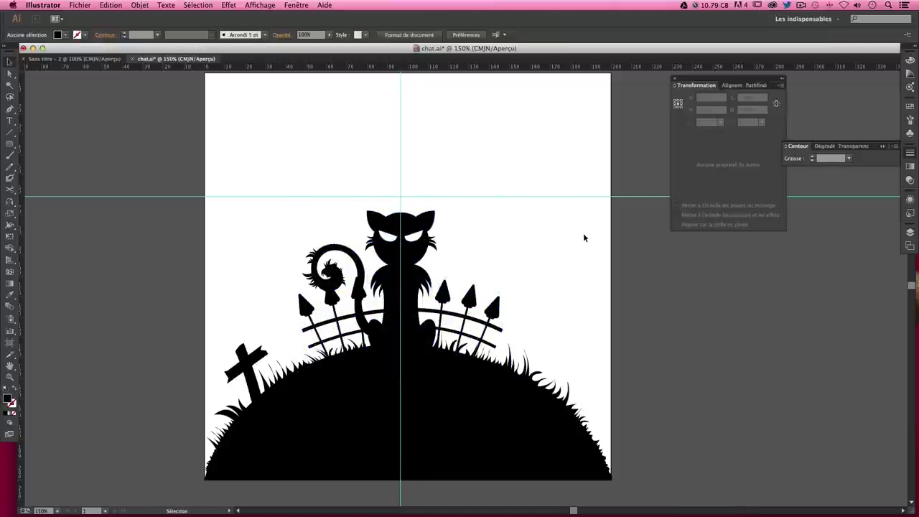
{"action": "key", "text": "ctrl+semicolon"}
Shrink the lower-left grass tuft to about 22.6 × 18.2 mm and tilt it beside the cross
{"action": "key", "text": "space"}
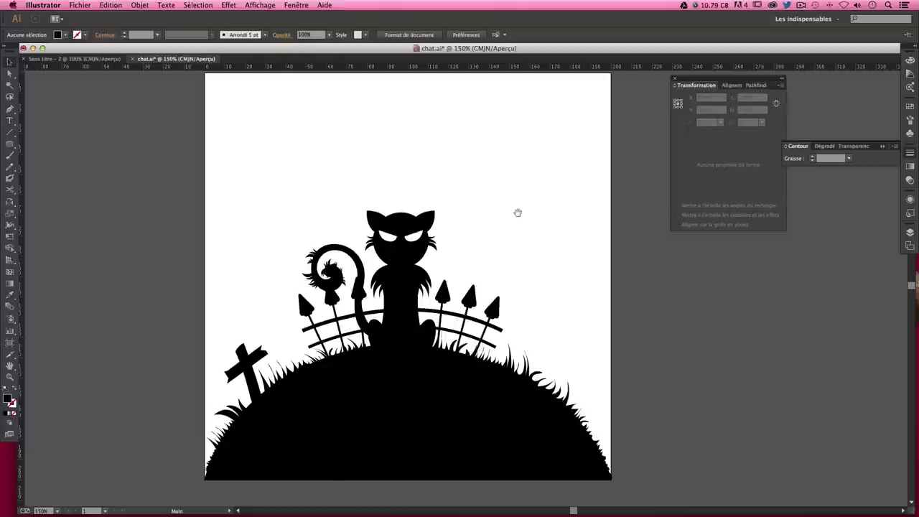
{"action": "scroll", "coordinate": [526, 233], "scroll_direction": "up", "scroll_amount": 2}
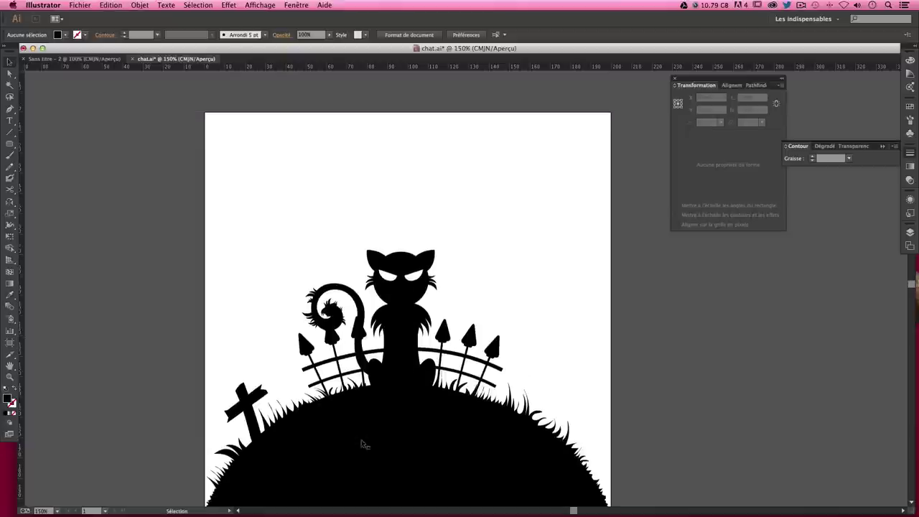
{"action": "scroll", "coordinate": [355, 424], "scroll_direction": "down", "scroll_amount": 5}
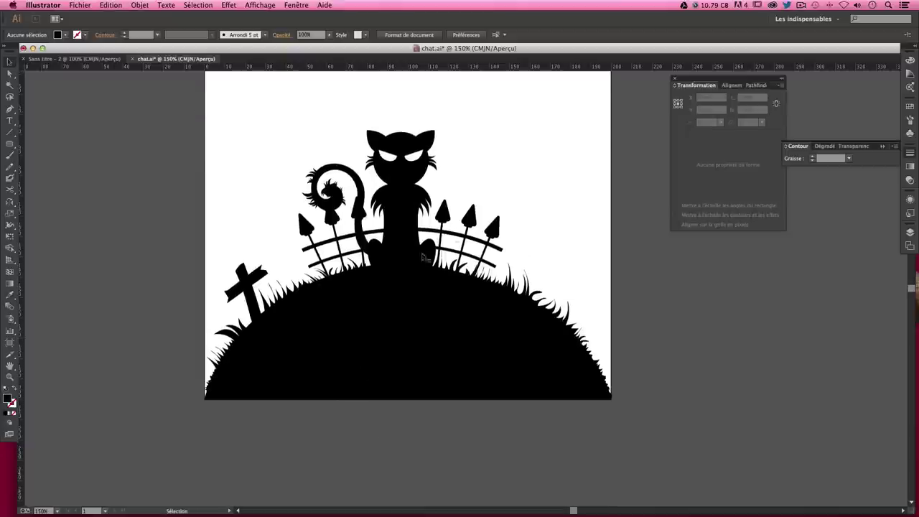
{"action": "scroll", "coordinate": [426, 258], "scroll_direction": "up", "scroll_amount": 3}
{"action": "left_click", "coordinate": [239, 385]}
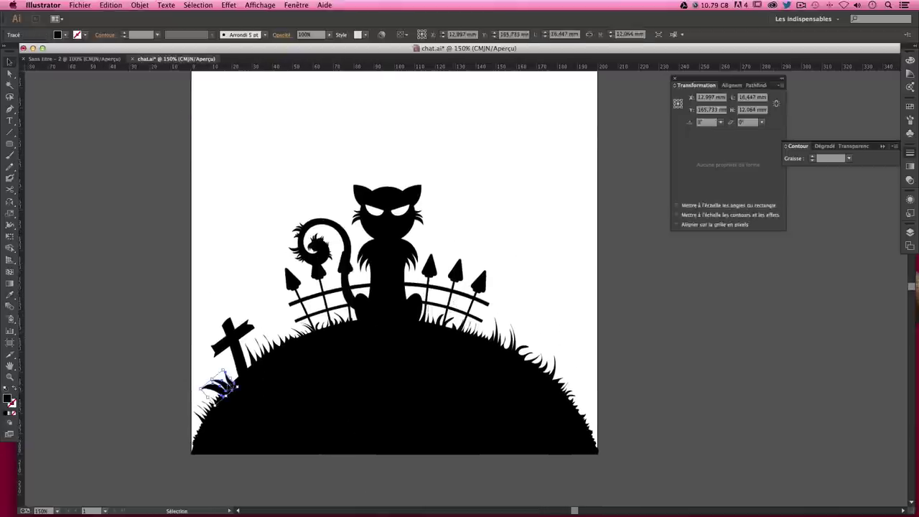
{"action": "left_click", "coordinate": [244, 380]}
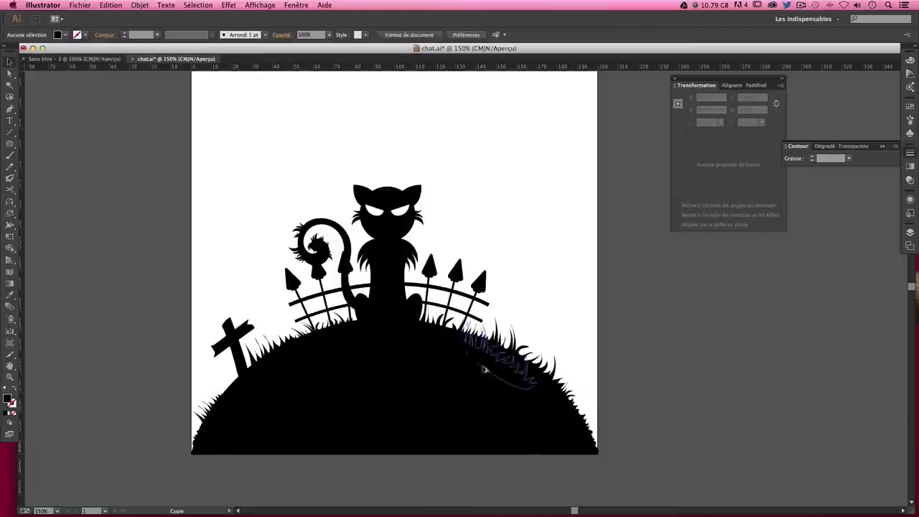
{"action": "left_click", "coordinate": [226, 363]}
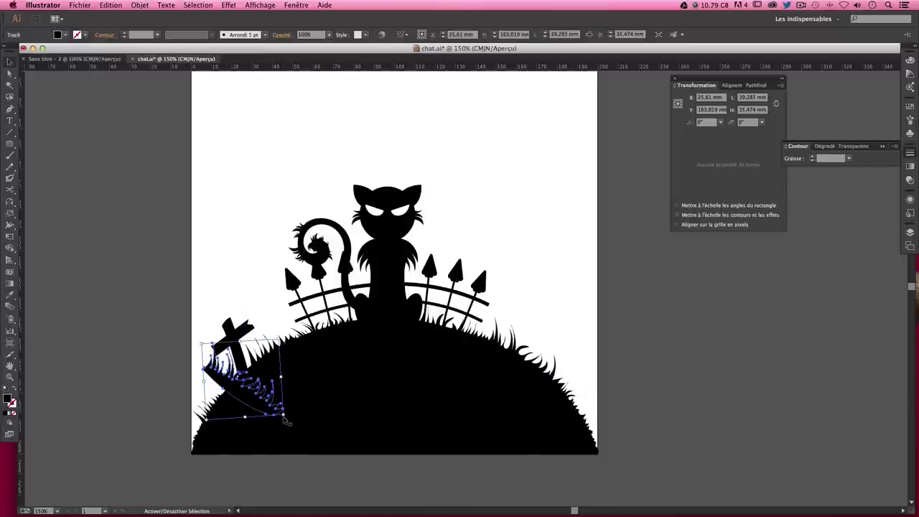
{"action": "left_click_drag", "start_coordinate": [285, 416], "coordinate": [255, 392]}
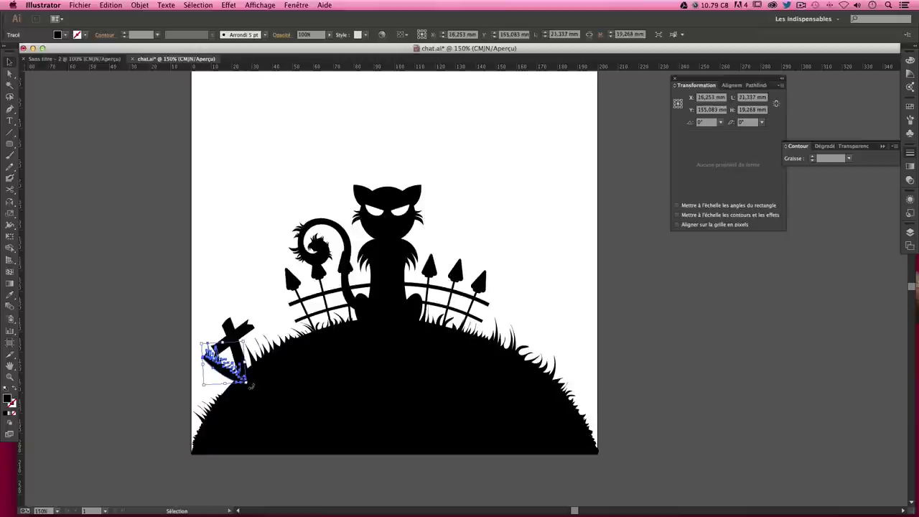
{"action": "left_click_drag", "start_coordinate": [251, 386], "coordinate": [242, 383]}
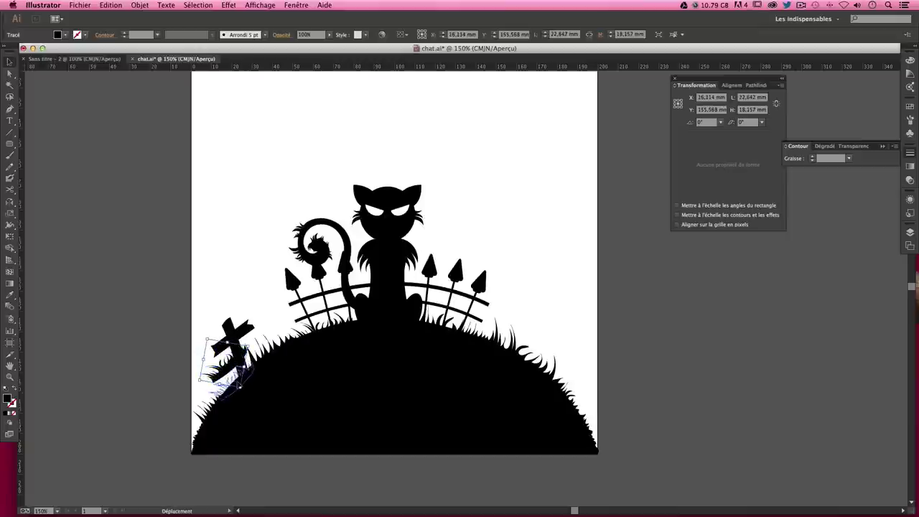
{"action": "left_click", "coordinate": [503, 304]}
{"action": "scroll", "coordinate": [554, 307], "scroll_direction": "up", "scroll_amount": 3}
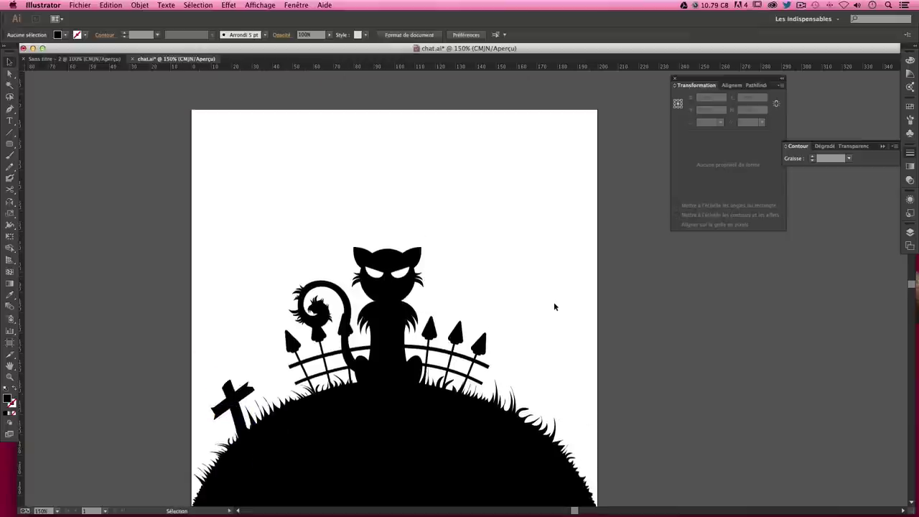
{"action": "scroll", "coordinate": [554, 306], "scroll_direction": "down", "scroll_amount": 1}
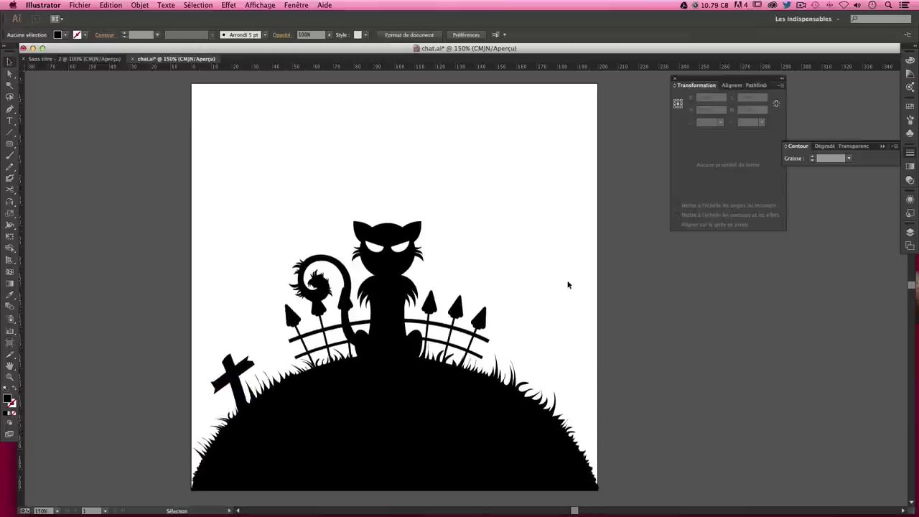
{"action": "key", "text": "b"}
{"action": "scroll", "coordinate": [646, 405], "scroll_direction": "down", "scroll_amount": 1}
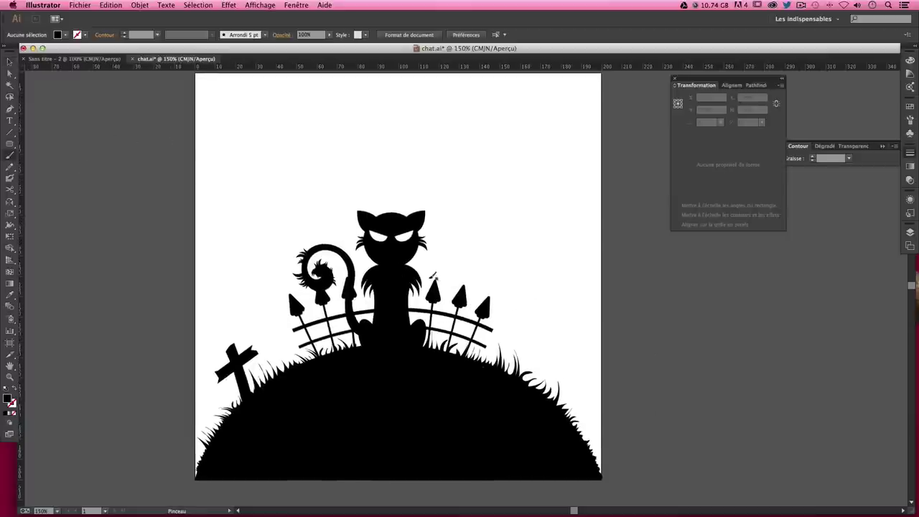
With a 0.3 pt brush, draw a tall tree trunk with curling left branches along the right edge
{"action": "left_click", "coordinate": [827, 158]}
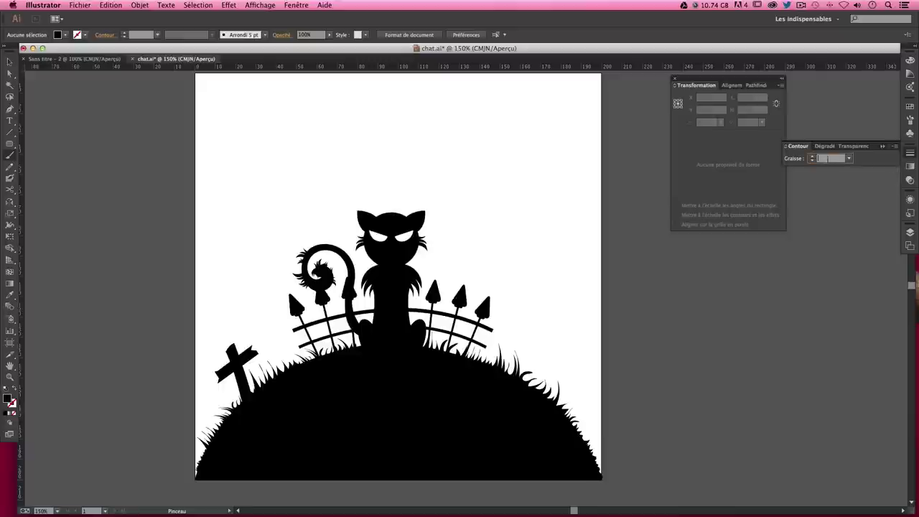
{"action": "type", "text": "0.3"}
{"action": "key", "text": "Return"}
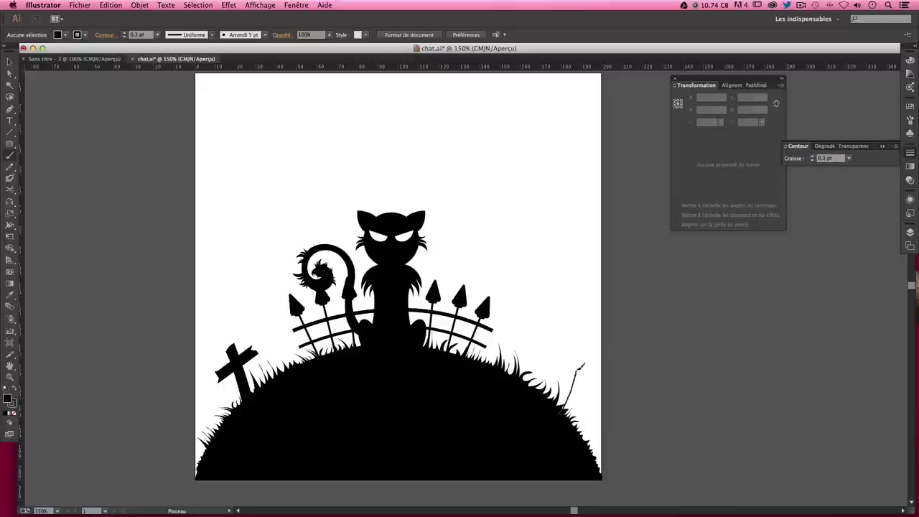
{"action": "left_click_drag", "start_coordinate": [583, 365], "coordinate": [573, 270]}
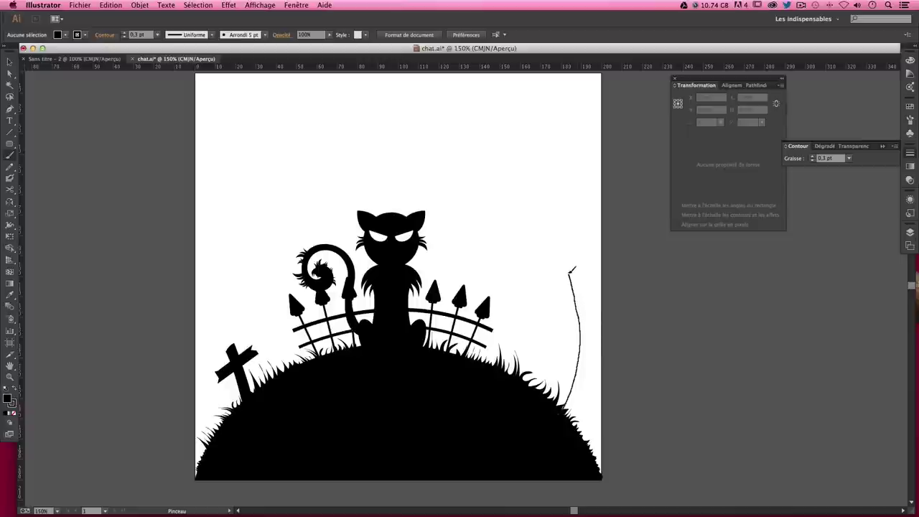
{"action": "mouse_move", "coordinate": [554, 241]}
{"action": "left_mouse_down"}
{"action": "mouse_move", "coordinate": [529, 231]}
{"action": "mouse_move", "coordinate": [466, 237]}
{"action": "left_mouse_up"}
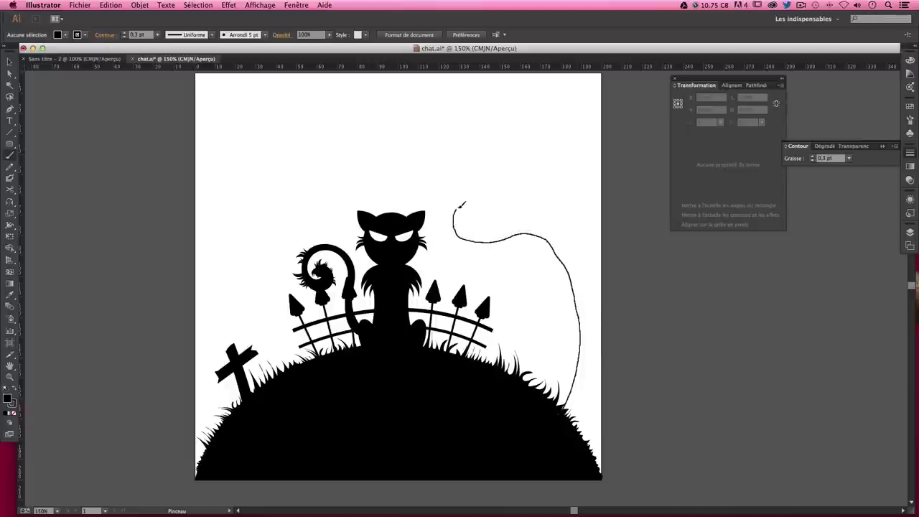
{"action": "left_click_drag", "start_coordinate": [477, 207], "coordinate": [464, 222]}
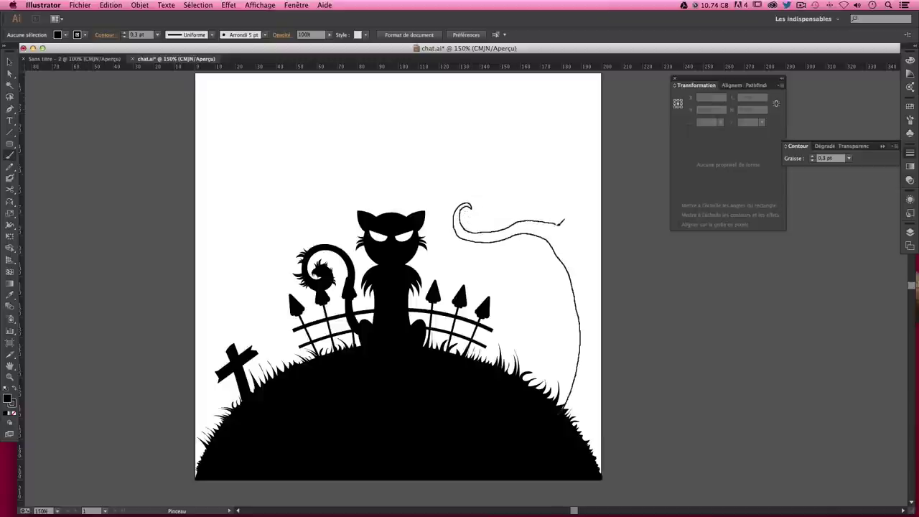
{"action": "left_click_drag", "start_coordinate": [576, 209], "coordinate": [584, 185]}
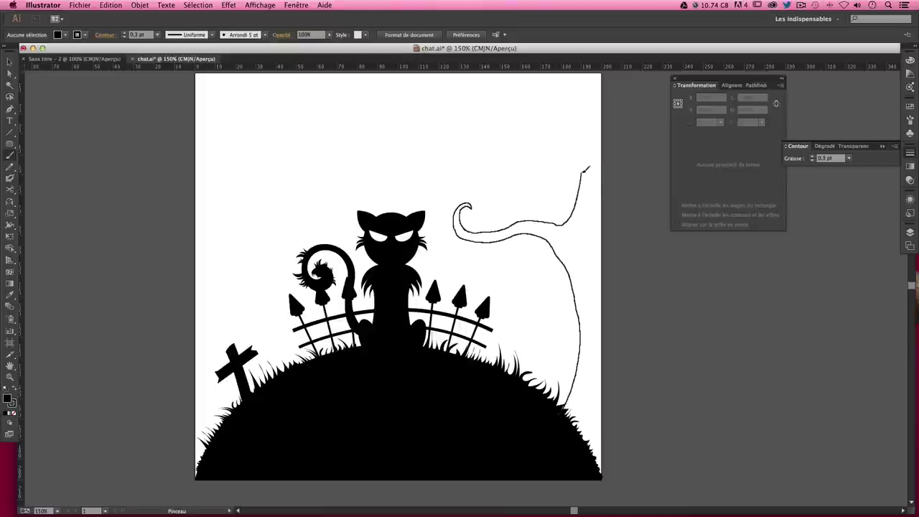
{"action": "mouse_move", "coordinate": [573, 135]}
{"action": "left_mouse_down"}
{"action": "mouse_move", "coordinate": [560, 111]}
{"action": "mouse_move", "coordinate": [533, 108]}
{"action": "mouse_move", "coordinate": [506, 147]}
{"action": "mouse_move", "coordinate": [488, 142]}
{"action": "mouse_move", "coordinate": [478, 160]}
{"action": "mouse_move", "coordinate": [464, 139]}
{"action": "left_mouse_up"}
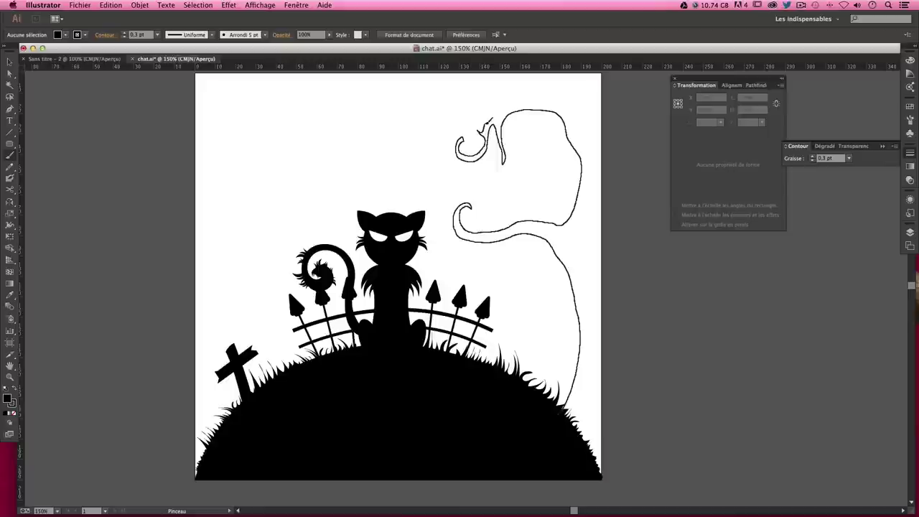
{"action": "left_click_drag", "start_coordinate": [506, 95], "coordinate": [575, 101]}
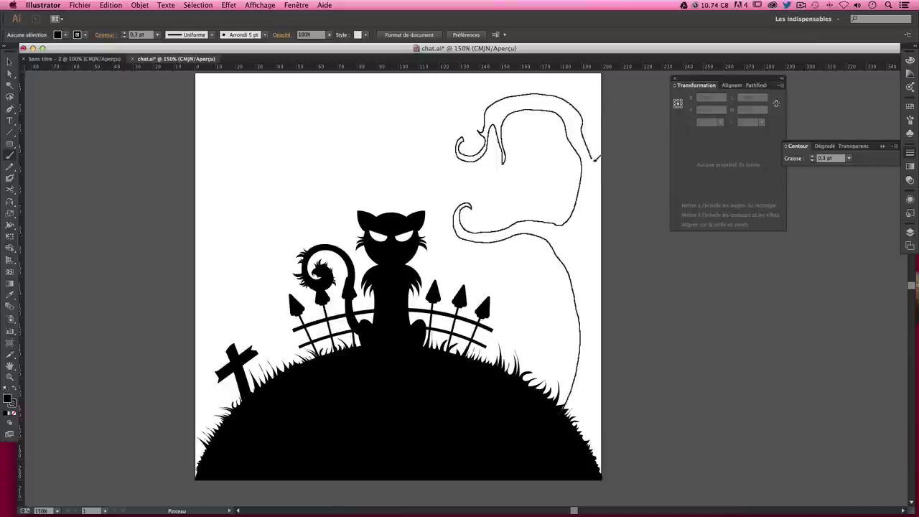
{"action": "mouse_move", "coordinate": [604, 187]}
{"action": "left_mouse_down"}
{"action": "mouse_move", "coordinate": [602, 474]}
{"action": "mouse_move", "coordinate": [565, 433]}
{"action": "mouse_move", "coordinate": [561, 415]}
{"action": "left_mouse_up"}
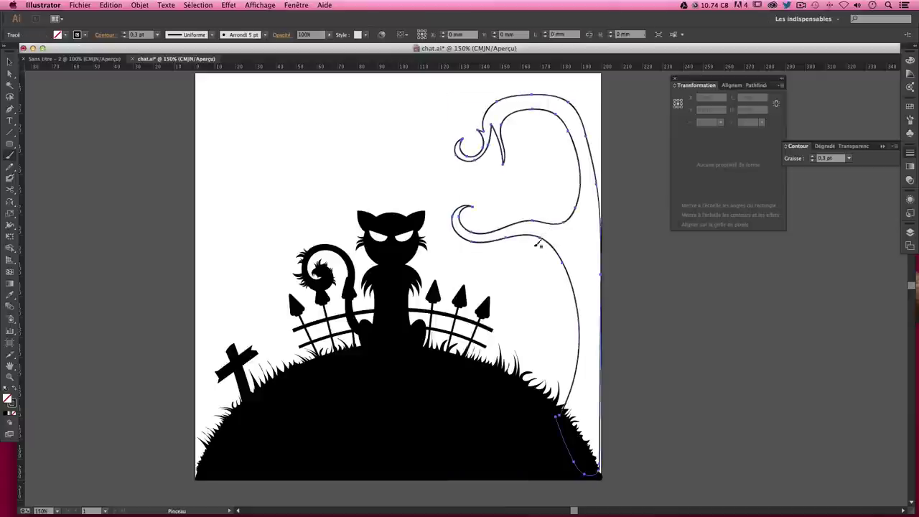
Try extending the tree outline's upper curl, then undo the change
{"action": "left_click", "coordinate": [546, 237], "text": "ctrl"}
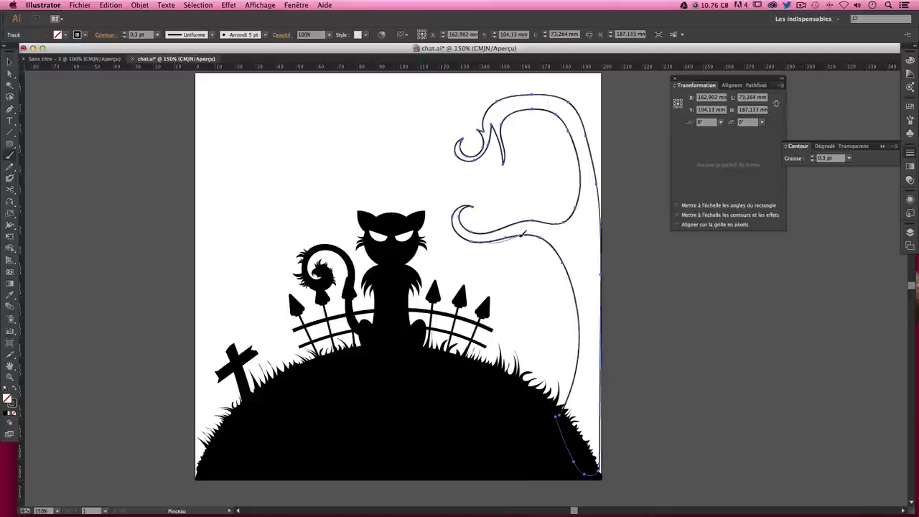
{"action": "left_click", "coordinate": [544, 213], "text": "ctrl"}
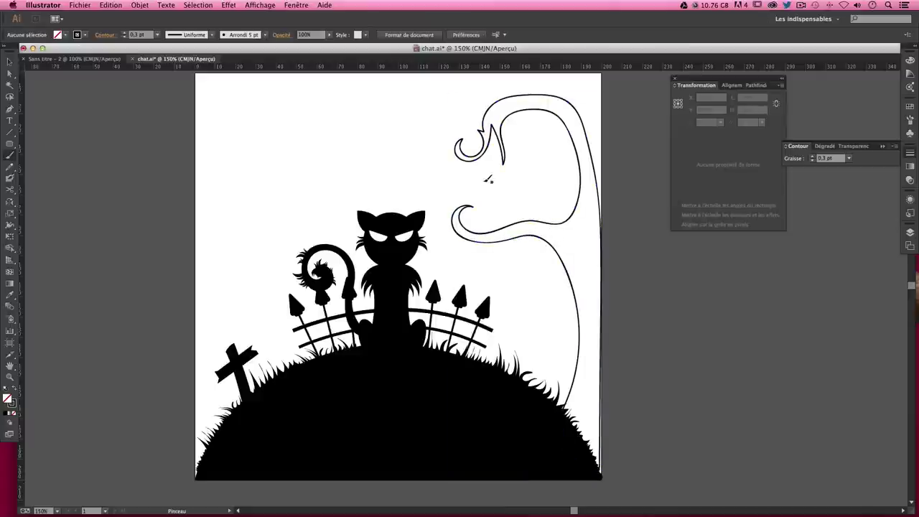
{"action": "left_click_drag", "start_coordinate": [465, 125], "coordinate": [462, 141]}
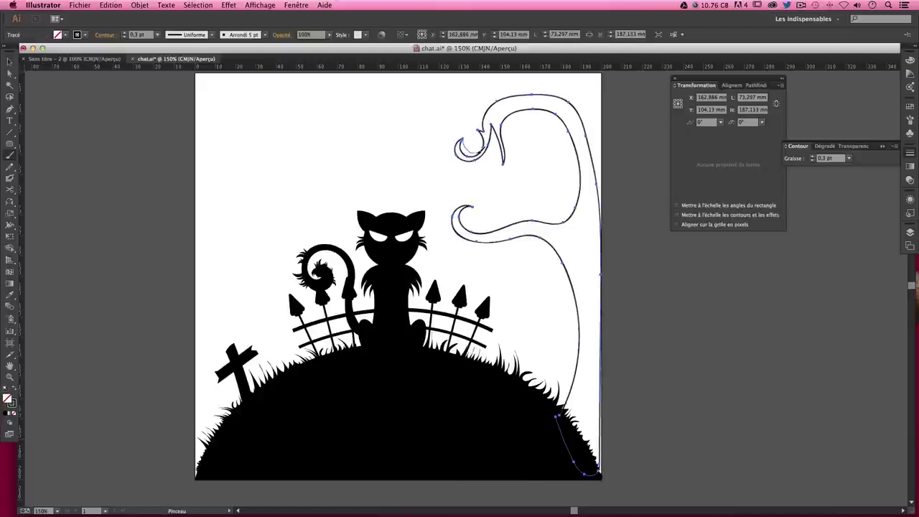
{"action": "key", "text": "ctrl+z"}
{"action": "left_click", "coordinate": [435, 134], "text": "ctrl"}
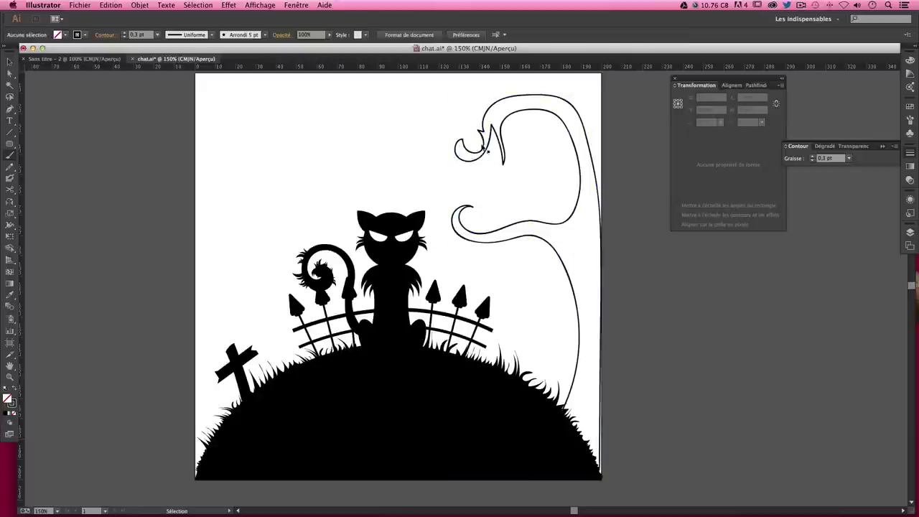
{"action": "left_click", "coordinate": [487, 148], "text": "ctrl"}
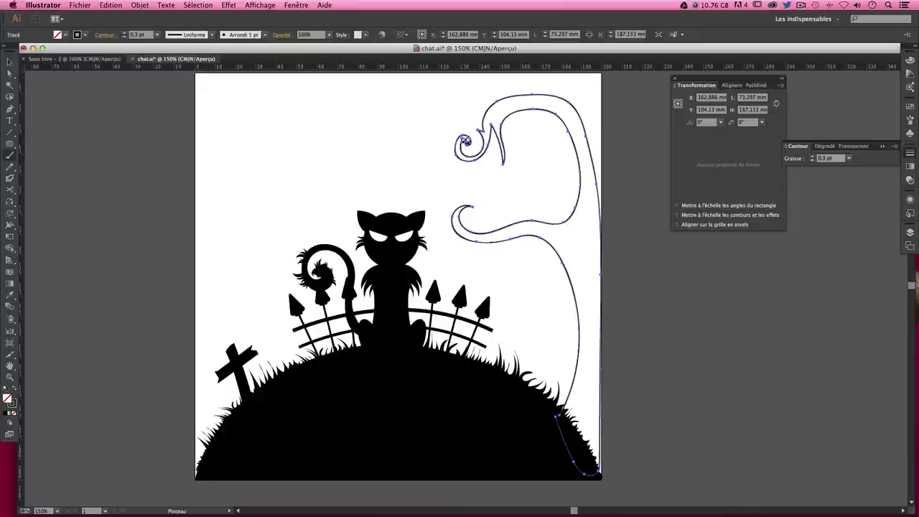
{"action": "left_click", "coordinate": [408, 150], "text": "ctrl"}
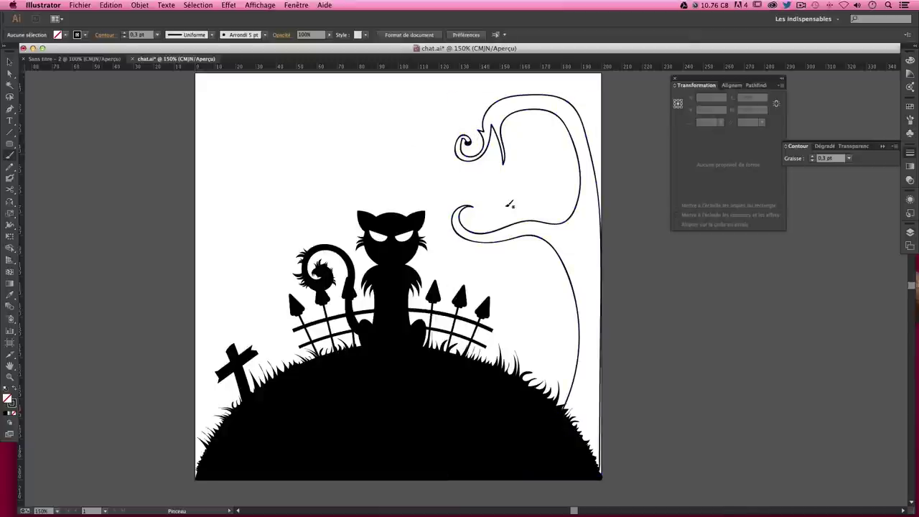
{"action": "left_click", "coordinate": [464, 207], "text": "ctrl"}
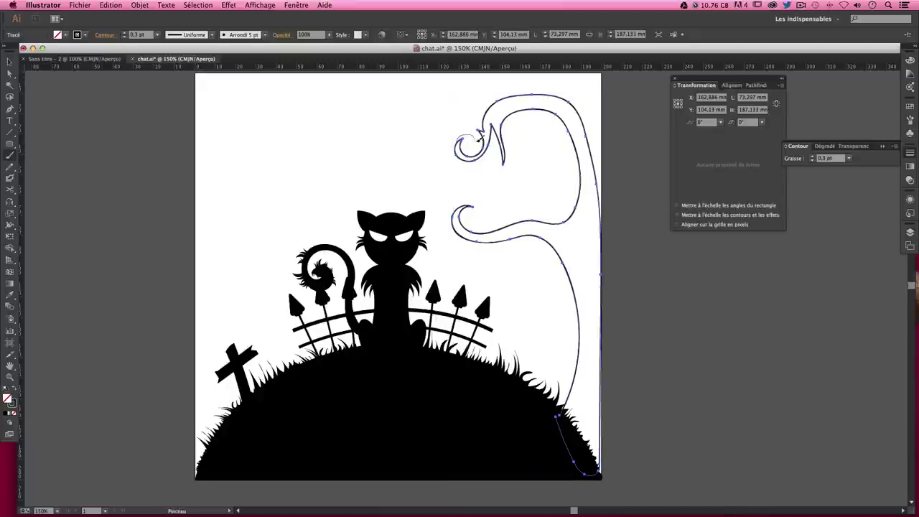
{"action": "left_click", "coordinate": [410, 148], "text": "ctrl"}
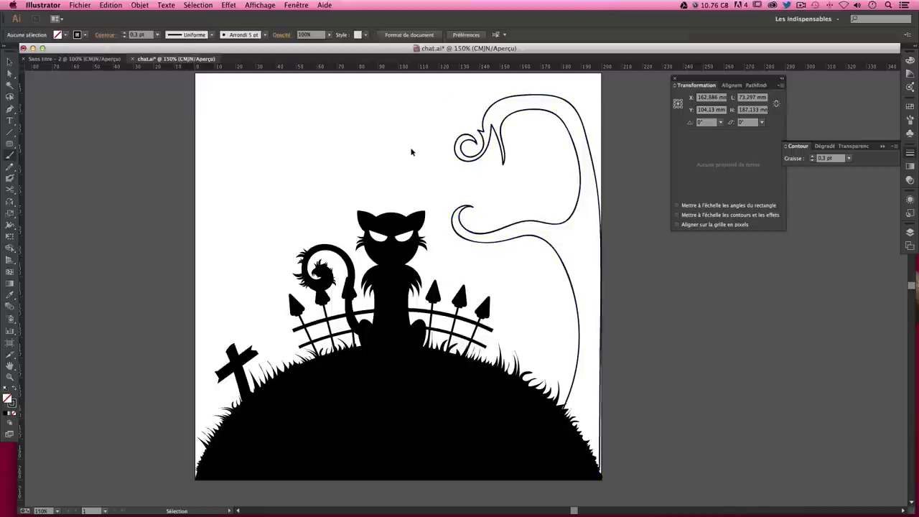
Swap the tree path's stroke and fill so it becomes a solid black silhouette
{"action": "key", "text": "v"}
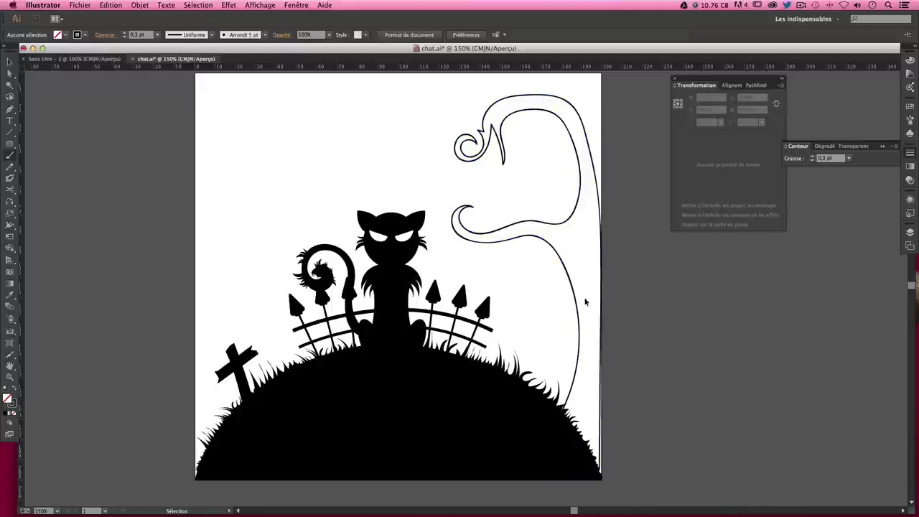
{"action": "left_click", "coordinate": [565, 266]}
{"action": "key", "text": "b"}
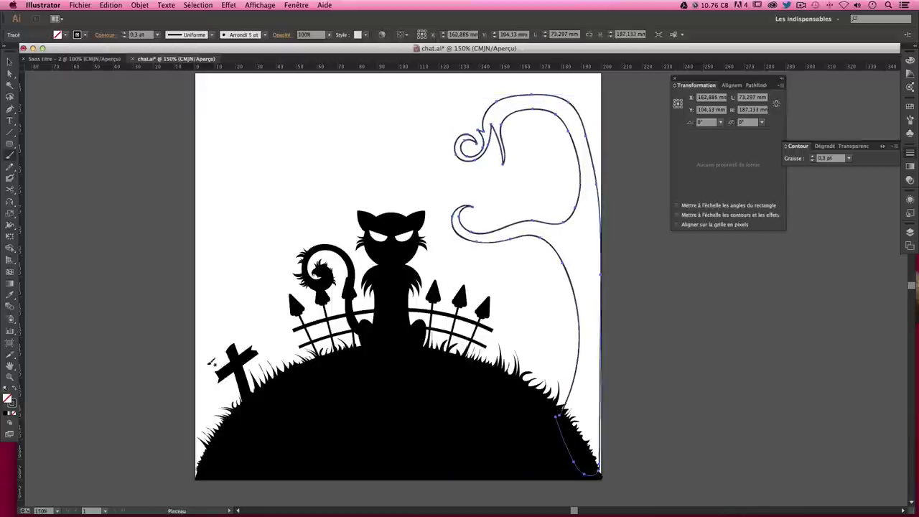
{"action": "left_click", "coordinate": [15, 388]}
{"action": "key", "text": "v"}
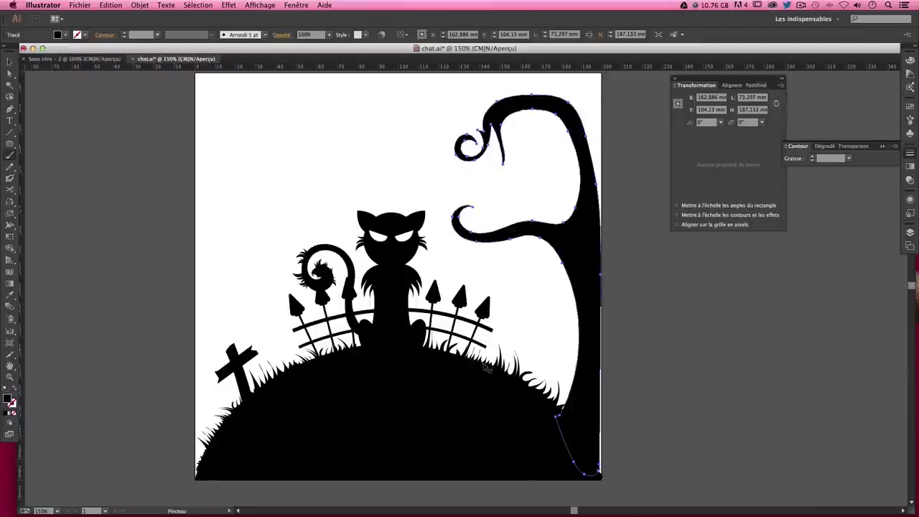
{"action": "left_click", "coordinate": [688, 316]}
{"action": "key", "text": "space"}
{"action": "left_click_drag", "start_coordinate": [604, 229], "coordinate": [590, 254]}
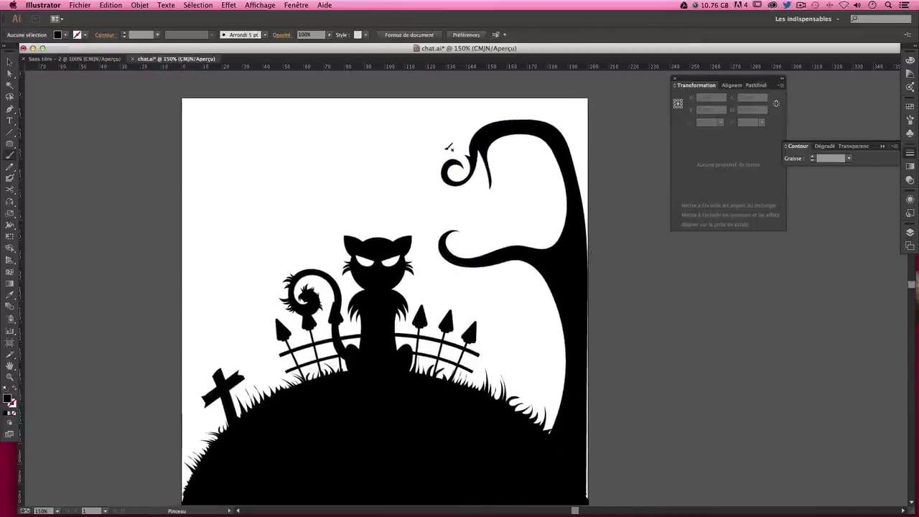
At 200% zoom, paint thin 0,3 pt twig strokes curling left from the tree top
{"action": "left_click_drag", "start_coordinate": [483, 135], "coordinate": [444, 143]}
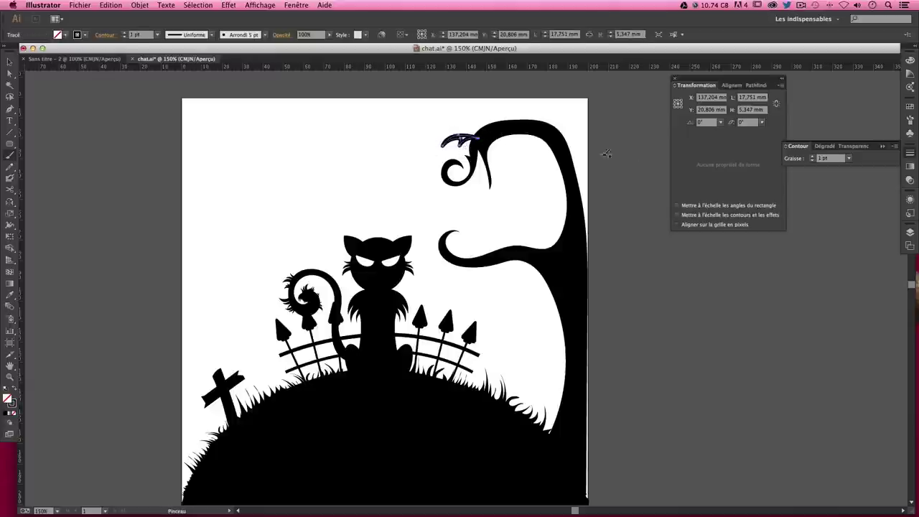
{"action": "key", "text": "super+shift+a"}
{"action": "type", "text": "0,3"}
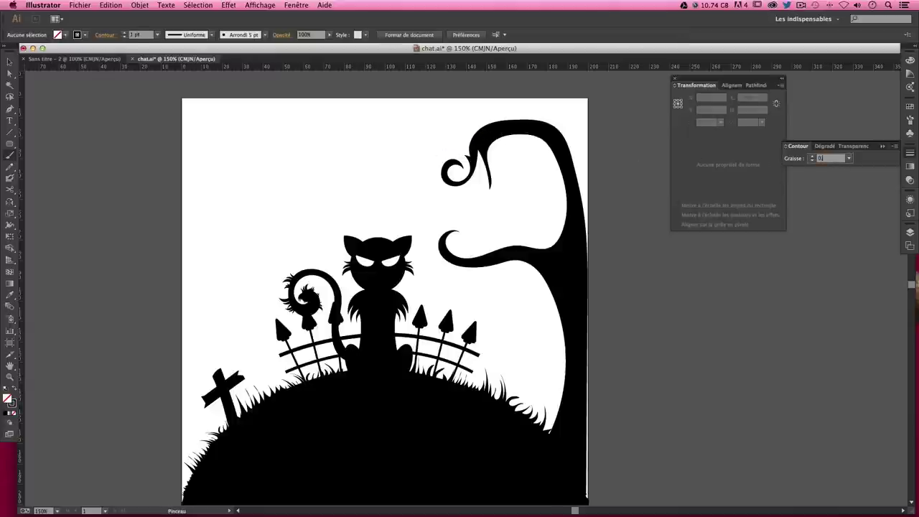
{"action": "key", "text": "Return"}
{"action": "key", "text": "super+plus"}
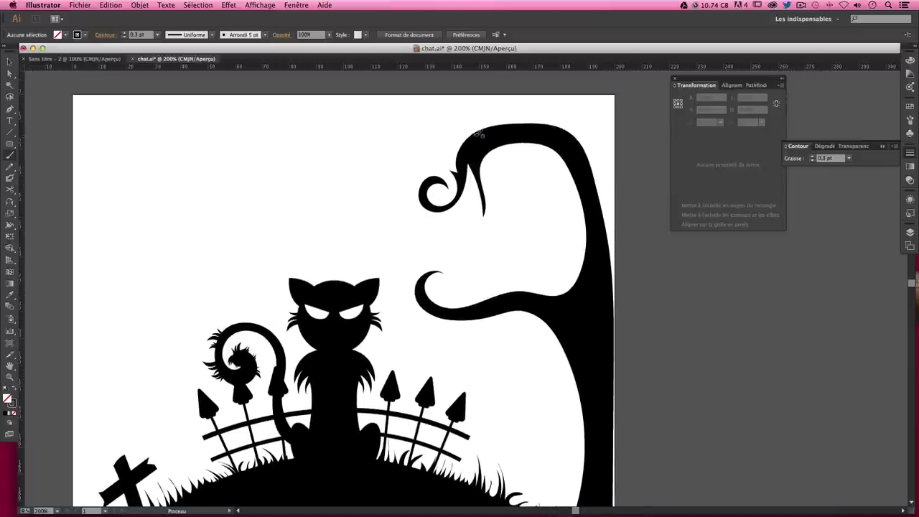
{"action": "mouse_move", "coordinate": [474, 135]}
{"action": "left_mouse_down"}
{"action": "mouse_move", "coordinate": [440, 138]}
{"action": "mouse_move", "coordinate": [429, 154]}
{"action": "left_mouse_up"}
{"action": "mouse_move", "coordinate": [444, 146]}
{"action": "left_mouse_down"}
{"action": "mouse_move", "coordinate": [452, 138]}
{"action": "mouse_move", "coordinate": [429, 153]}
{"action": "left_mouse_up"}
Delete the stray tree-top stroke, then try a new twig and undo it
{"action": "key", "text": "v"}
{"action": "left_click", "coordinate": [94, 328]}
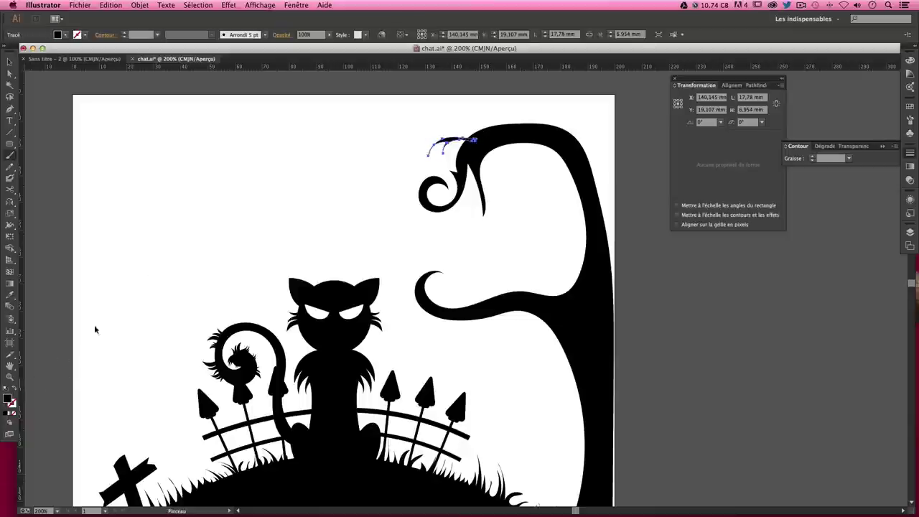
{"action": "left_click", "coordinate": [446, 150]}
{"action": "key", "text": "b"}
{"action": "key", "text": "Delete"}
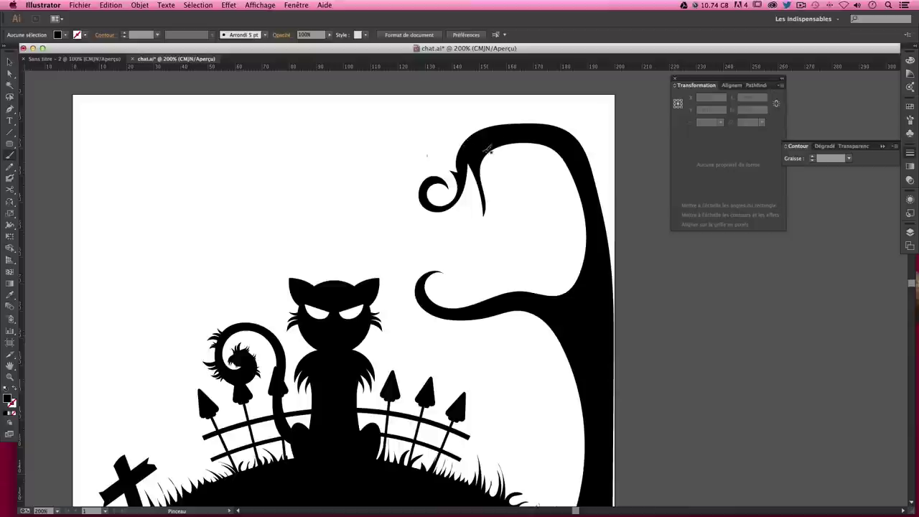
{"action": "left_click_drag", "start_coordinate": [489, 149], "coordinate": [408, 138]}
{"action": "key", "text": "v"}
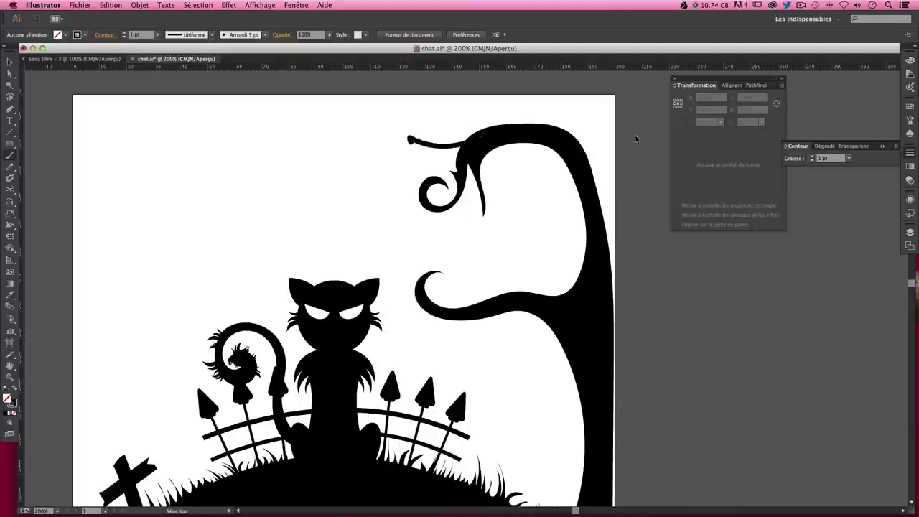
{"action": "key", "text": "ctrl+z"}
{"action": "key", "text": "b"}
Paint a 0,3 pt twig above the curl, fill it black, and move it onto the tree tip
{"action": "left_click", "coordinate": [820, 158]}
{"action": "type", "text": "0"}
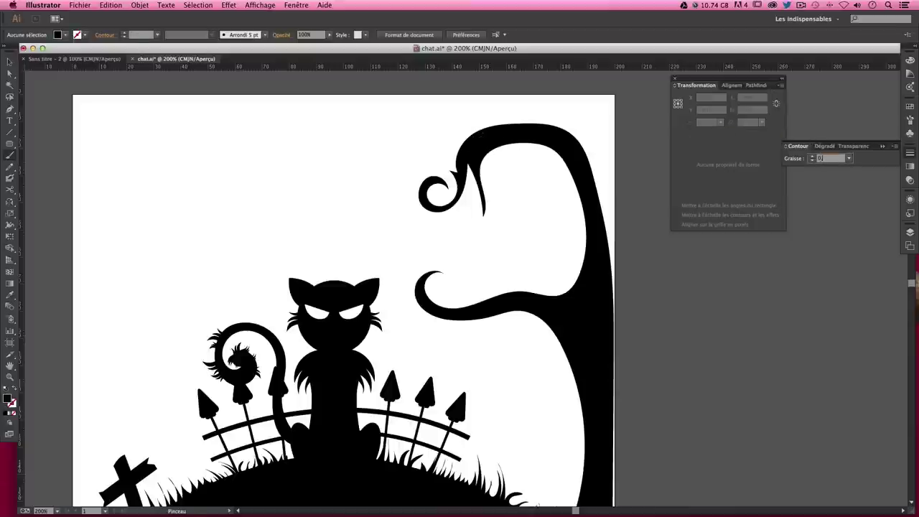
{"action": "key", "text": "Return"}
{"action": "type", "text": "0"}
{"action": "key", "text": "Return"}
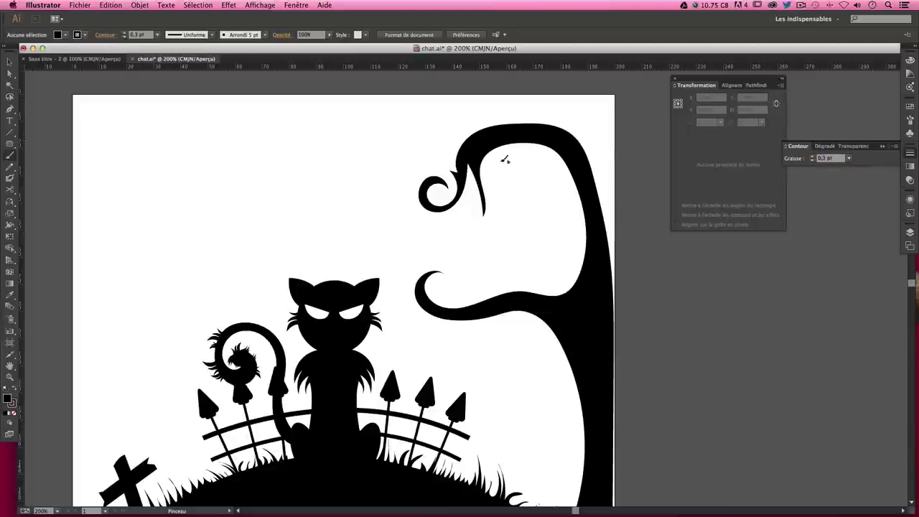
{"action": "mouse_move", "coordinate": [478, 133]}
{"action": "left_mouse_down"}
{"action": "mouse_move", "coordinate": [412, 152]}
{"action": "mouse_move", "coordinate": [469, 138]}
{"action": "left_mouse_up"}
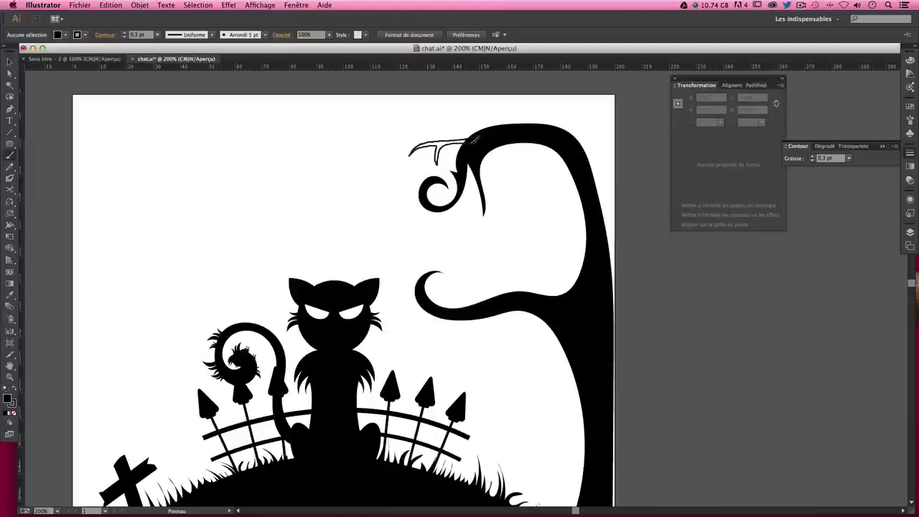
{"action": "key", "text": "v"}
{"action": "left_click", "coordinate": [421, 144]}
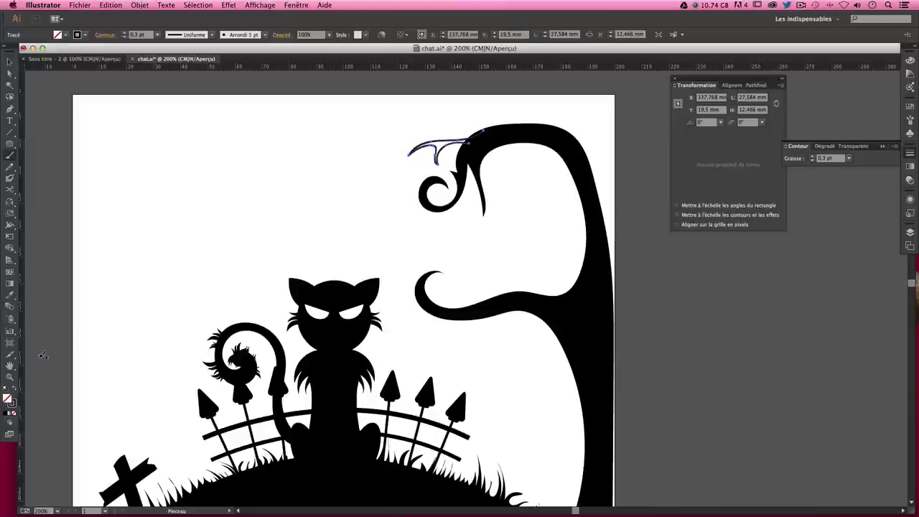
{"action": "left_click", "coordinate": [14, 390]}
{"action": "left_click", "coordinate": [195, 256]}
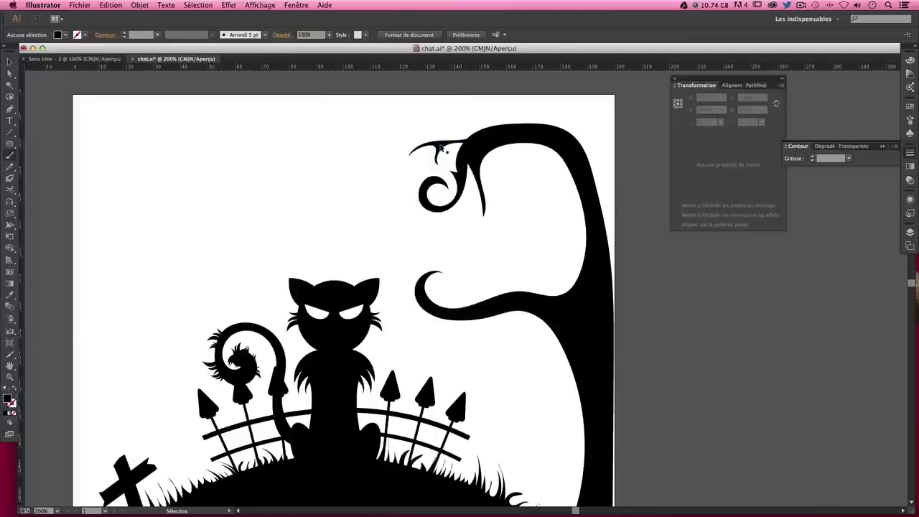
{"action": "left_click_drag", "start_coordinate": [439, 147], "coordinate": [448, 152]}
{"action": "left_click", "coordinate": [390, 107]}
Paint a 0.3 pt black strand hanging beneath the tree crown
{"action": "key", "text": "b"}
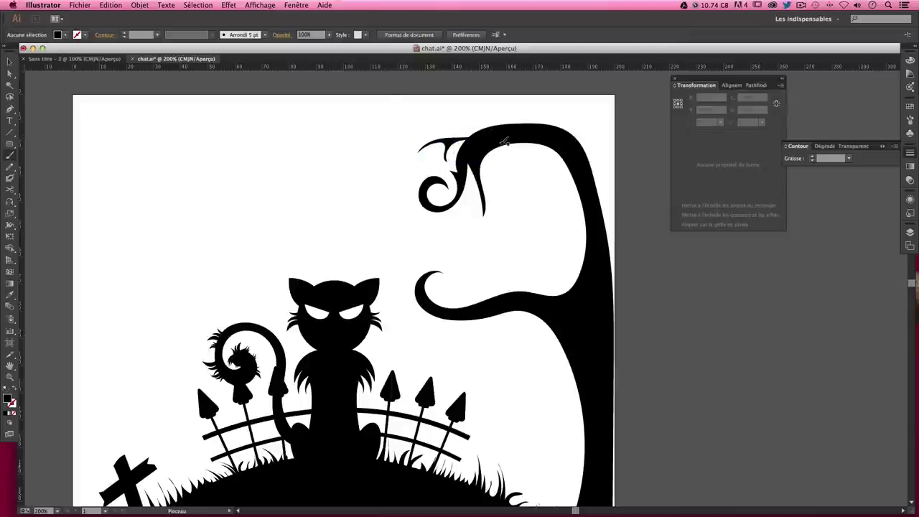
{"action": "left_click", "coordinate": [813, 156]}
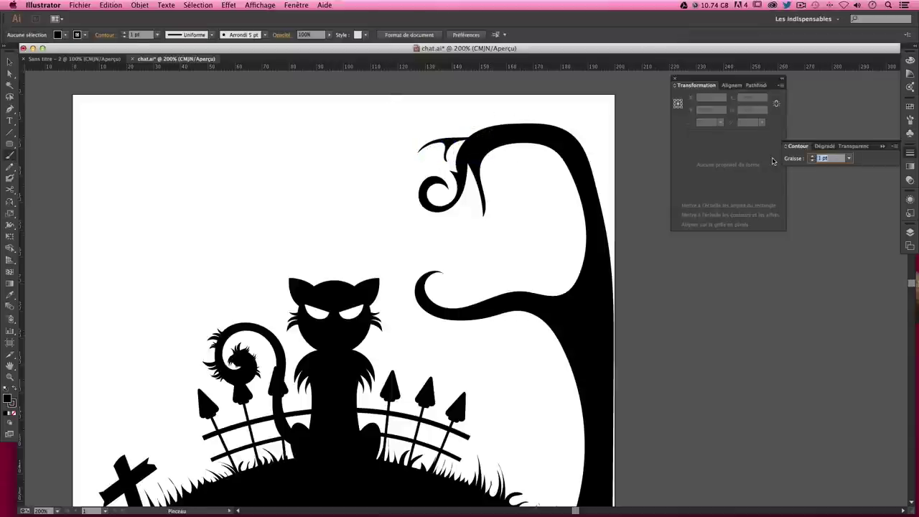
{"action": "type", "text": "0.3"}
{"action": "key", "text": "Return"}
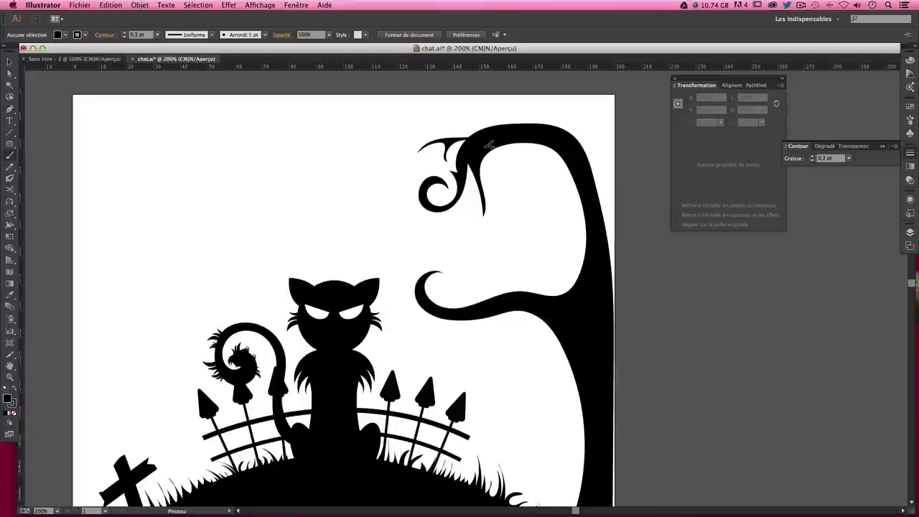
{"action": "mouse_move", "coordinate": [497, 144]}
{"action": "left_mouse_down"}
{"action": "mouse_move", "coordinate": [532, 140]}
{"action": "mouse_move", "coordinate": [544, 150]}
{"action": "left_mouse_up"}
{"action": "key", "text": "ctrl+shift+a"}
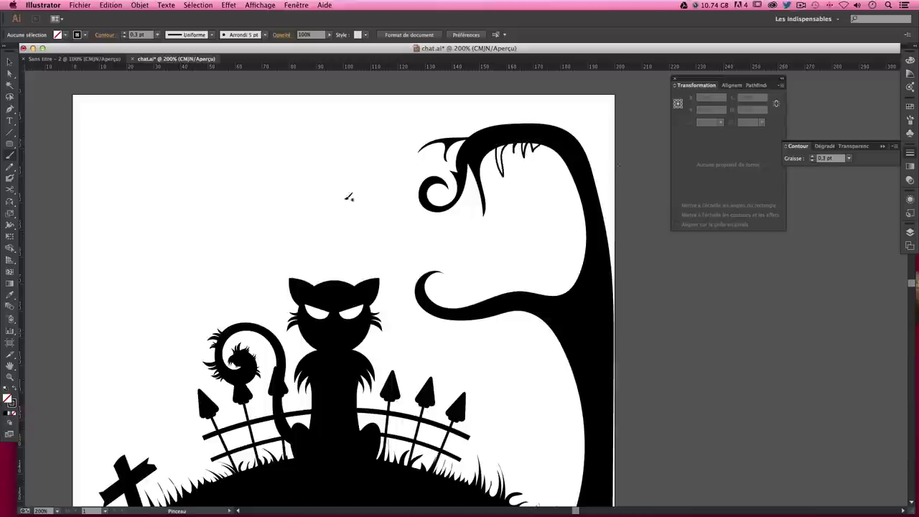
{"action": "key", "text": "v"}
{"action": "key", "text": "ctrl+z"}
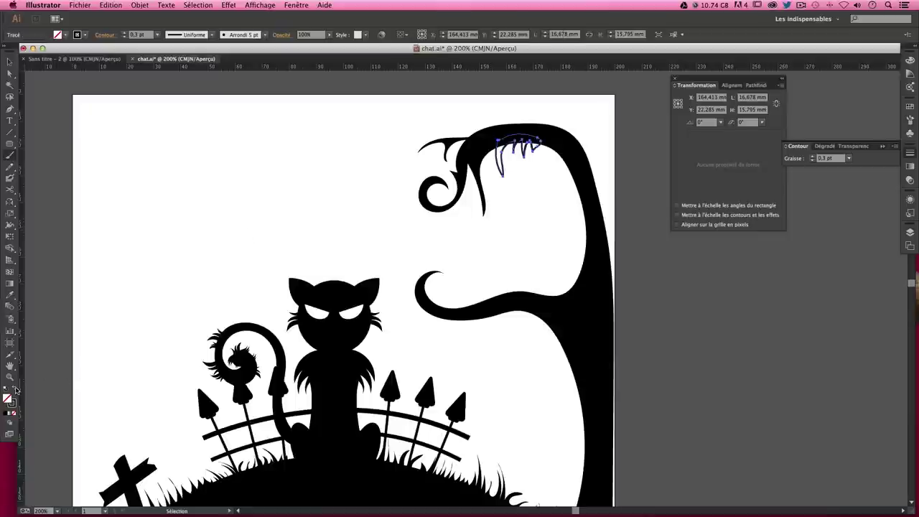
{"action": "left_click", "coordinate": [352, 220]}
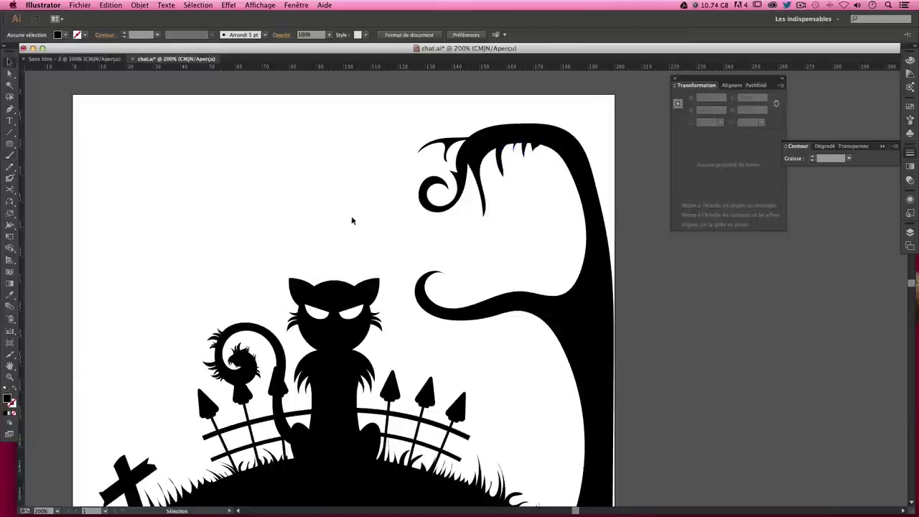
{"action": "scroll", "coordinate": [341, 202], "scroll_direction": "down", "scroll_amount": 2}
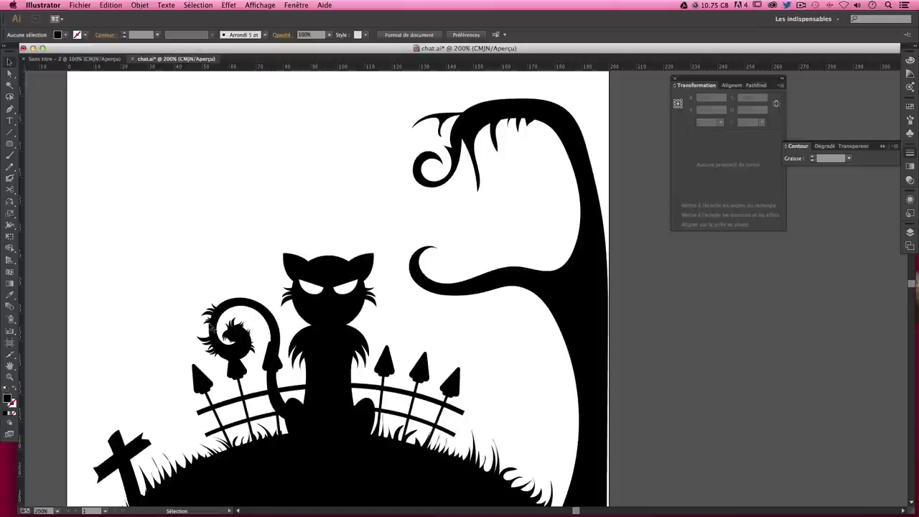
Duplicate and enlarge a small fur tuft, place it at the tree top, and set a 0.3 pt brush
{"action": "left_click_drag", "start_coordinate": [229, 344], "coordinate": [229, 342]}
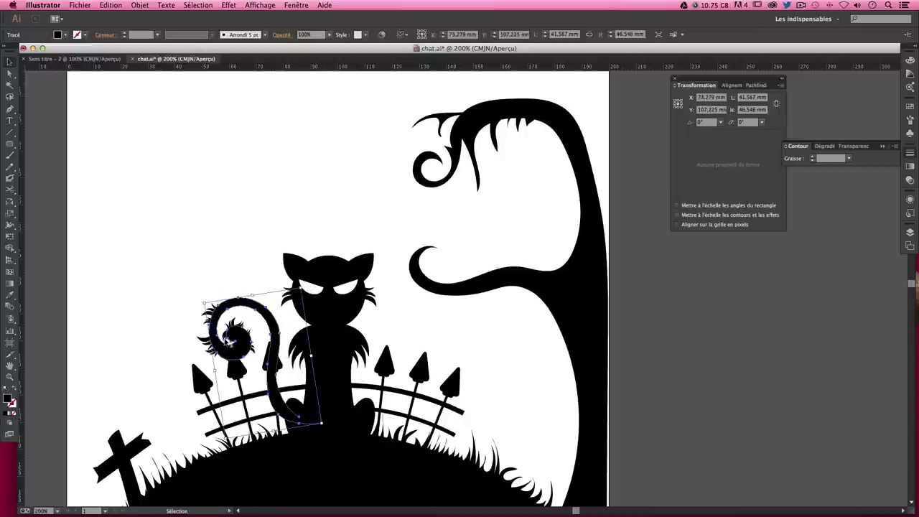
{"action": "left_click", "coordinate": [198, 323]}
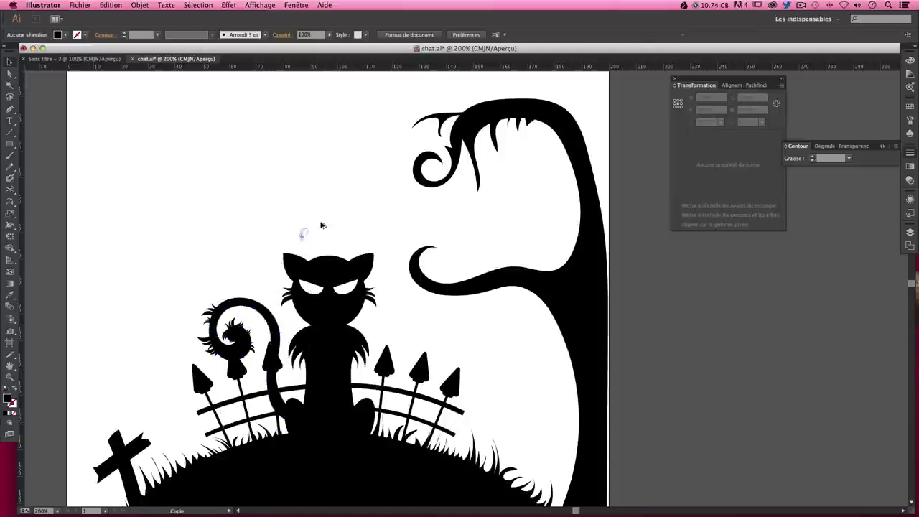
{"action": "left_click", "coordinate": [343, 219]}
{"action": "left_click_drag", "start_coordinate": [345, 223], "coordinate": [352, 230]}
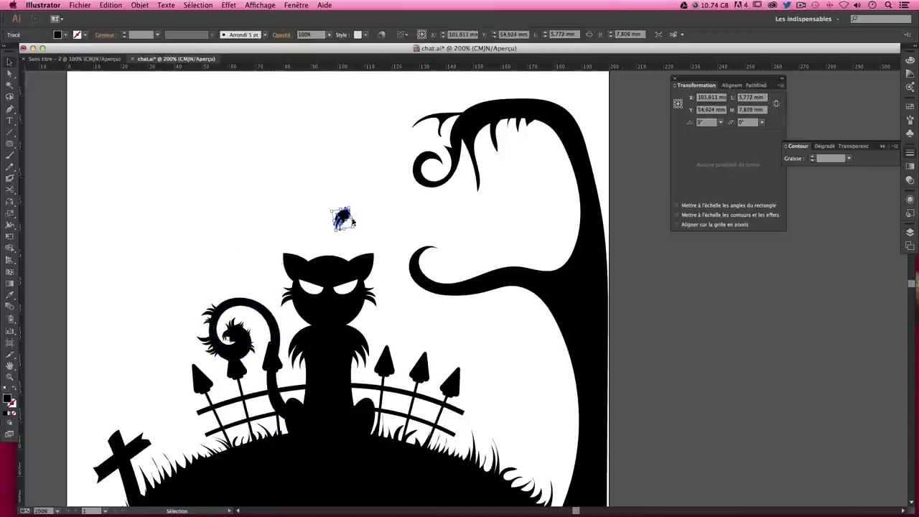
{"action": "left_click", "coordinate": [353, 222]}
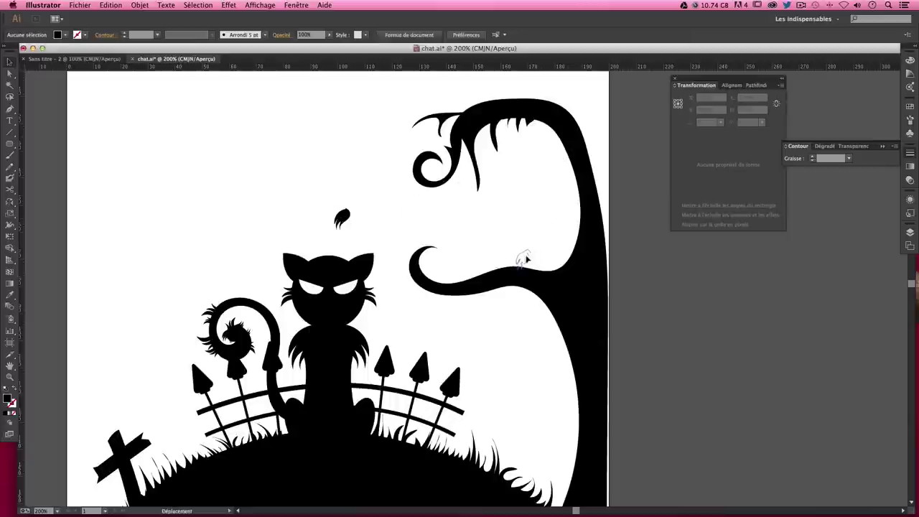
{"action": "left_click_drag", "start_coordinate": [588, 133], "coordinate": [536, 121]}
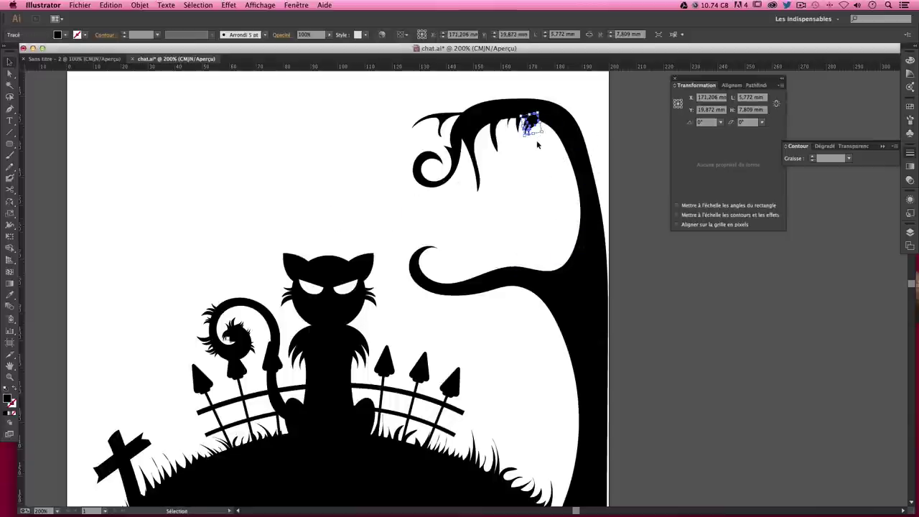
{"action": "left_click", "coordinate": [533, 139]}
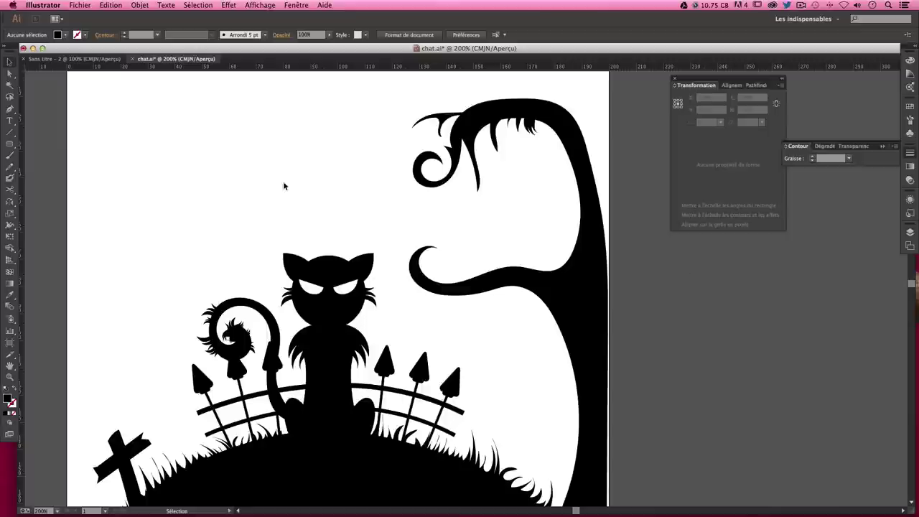
{"action": "left_click", "coordinate": [9, 155]}
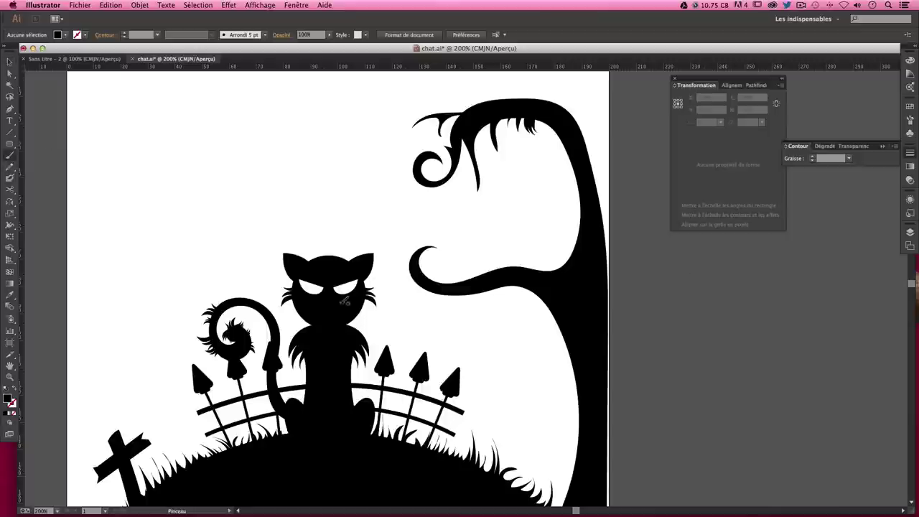
{"action": "left_click", "coordinate": [827, 161]}
Paint a 0.3 pt branch swirling left from the trunk and make it solid black
{"action": "key", "text": "Return"}
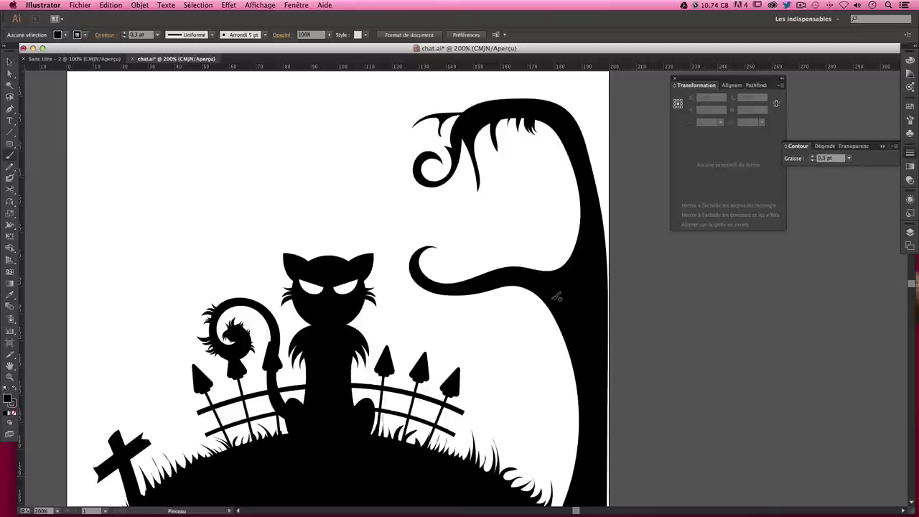
{"action": "left_click_drag", "start_coordinate": [541, 268], "coordinate": [515, 227]}
{"action": "mouse_move", "coordinate": [469, 195]}
{"action": "left_mouse_down"}
{"action": "mouse_move", "coordinate": [428, 212]}
{"action": "mouse_move", "coordinate": [397, 204]}
{"action": "mouse_move", "coordinate": [477, 257]}
{"action": "mouse_move", "coordinate": [488, 238]}
{"action": "mouse_move", "coordinate": [452, 234]}
{"action": "left_mouse_up"}
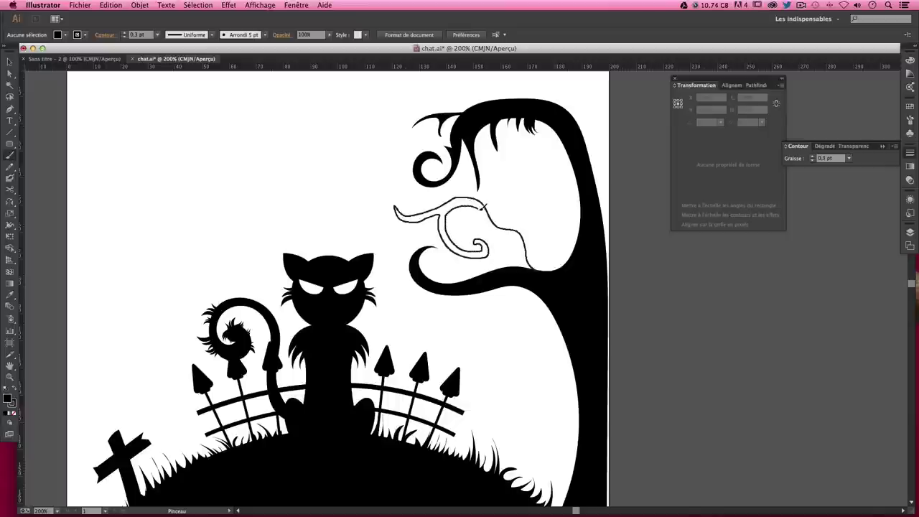
{"action": "left_click_drag", "start_coordinate": [484, 207], "coordinate": [536, 268]}
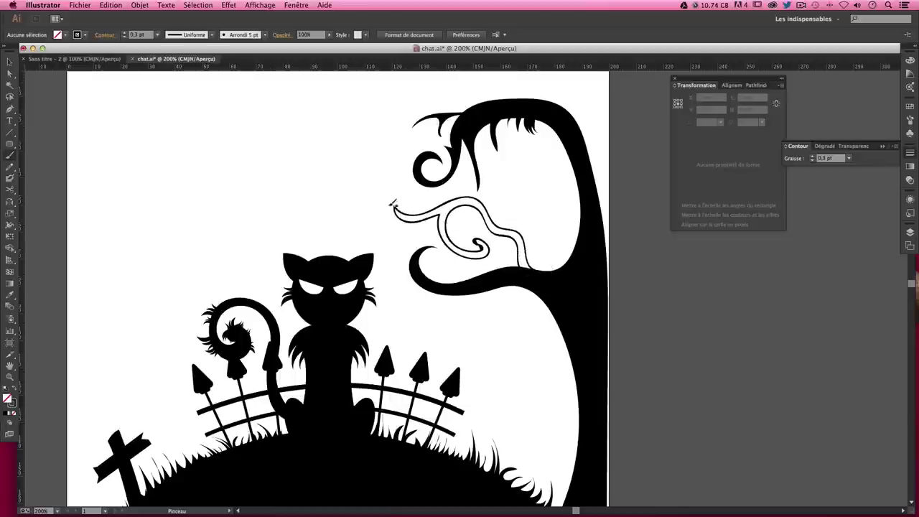
{"action": "key", "text": "v"}
{"action": "left_click", "coordinate": [433, 211]}
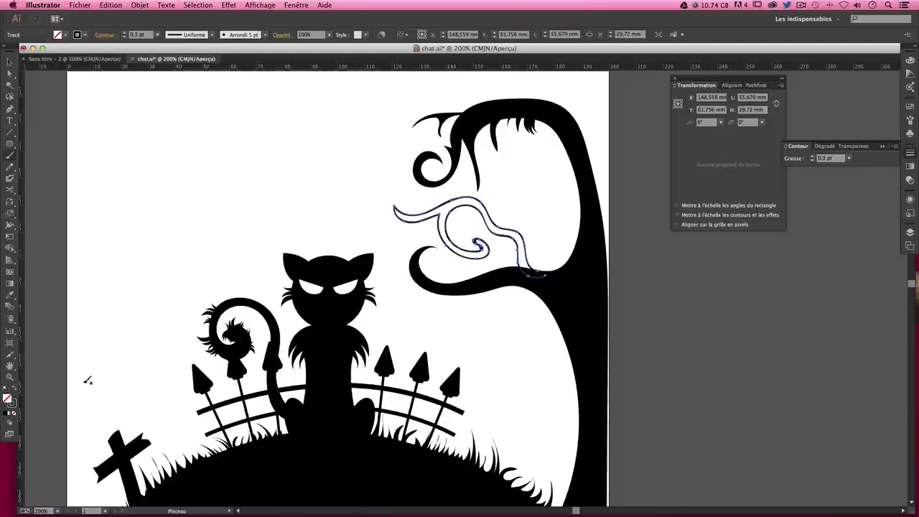
{"action": "left_click", "coordinate": [13, 390]}
{"action": "left_click", "coordinate": [654, 338]}
Paint a 0.3 pt curling swirl on the upper trunk and make it solid black
{"action": "key", "text": "b"}
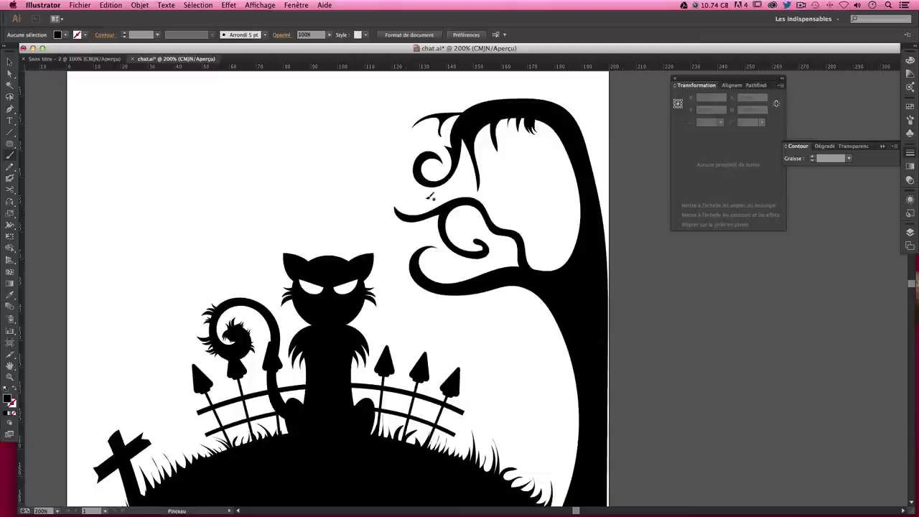
{"action": "left_click", "coordinate": [825, 160]}
{"action": "type", "text": "0,3"}
{"action": "key", "text": "Return"}
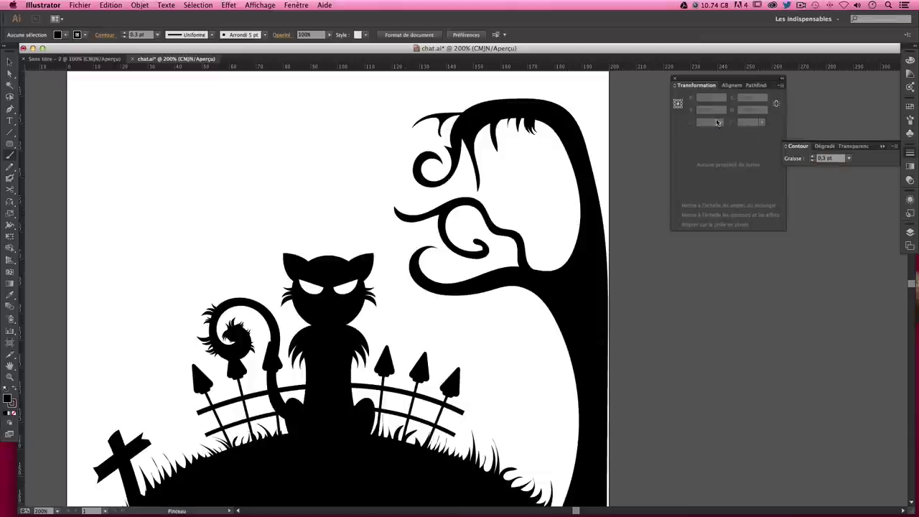
{"action": "mouse_move", "coordinate": [582, 175]}
{"action": "left_mouse_down"}
{"action": "mouse_move", "coordinate": [543, 162]}
{"action": "mouse_move", "coordinate": [522, 167]}
{"action": "left_mouse_up"}
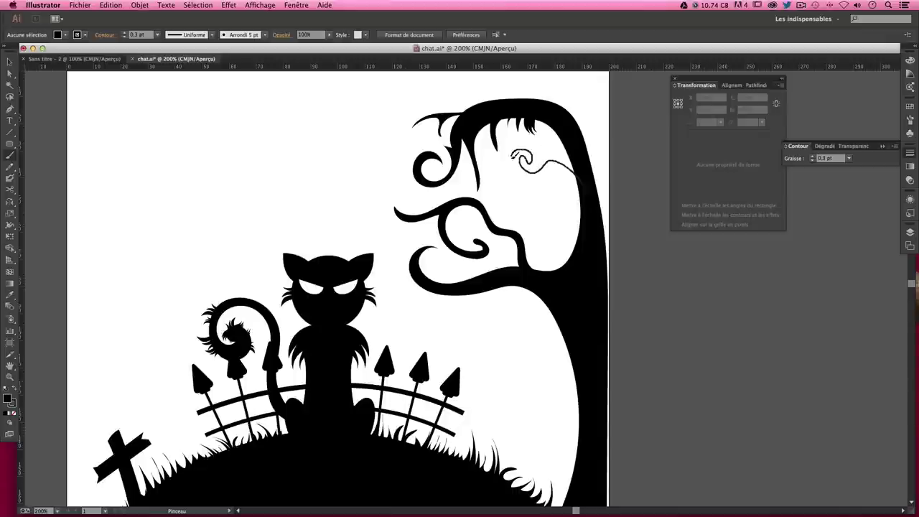
{"action": "left_click_drag", "start_coordinate": [518, 174], "coordinate": [518, 200]}
{"action": "mouse_move", "coordinate": [574, 176]}
{"action": "left_mouse_down"}
{"action": "mouse_move", "coordinate": [595, 204]}
{"action": "mouse_move", "coordinate": [590, 191]}
{"action": "left_mouse_up"}
{"action": "key", "text": "v"}
{"action": "left_click", "coordinate": [516, 154]}
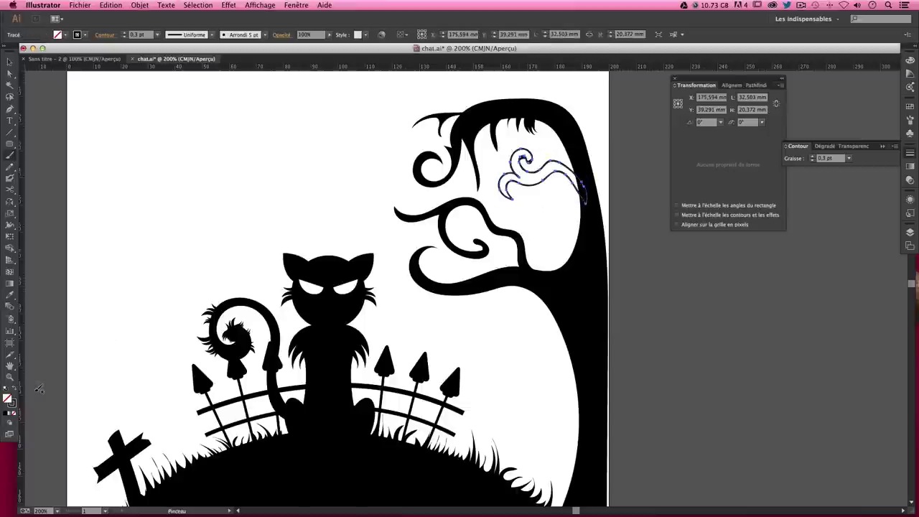
{"action": "left_click", "coordinate": [17, 392]}
{"action": "key", "text": "b"}
{"action": "key", "text": "ctrl+shift+a"}
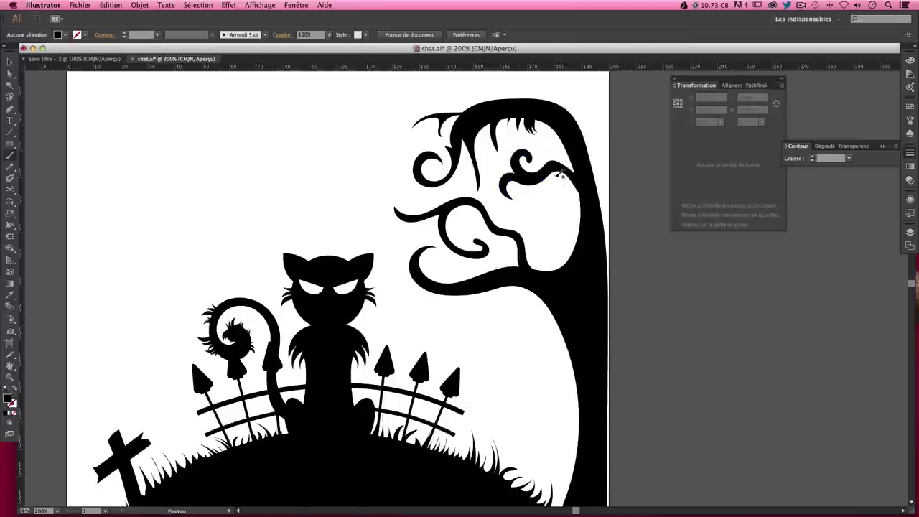
Pan up to the tree and inspect the tuft and tree shape by selecting them
{"action": "left_click_drag", "start_coordinate": [558, 253], "coordinate": [558, 216]}
{"action": "key", "text": "v"}
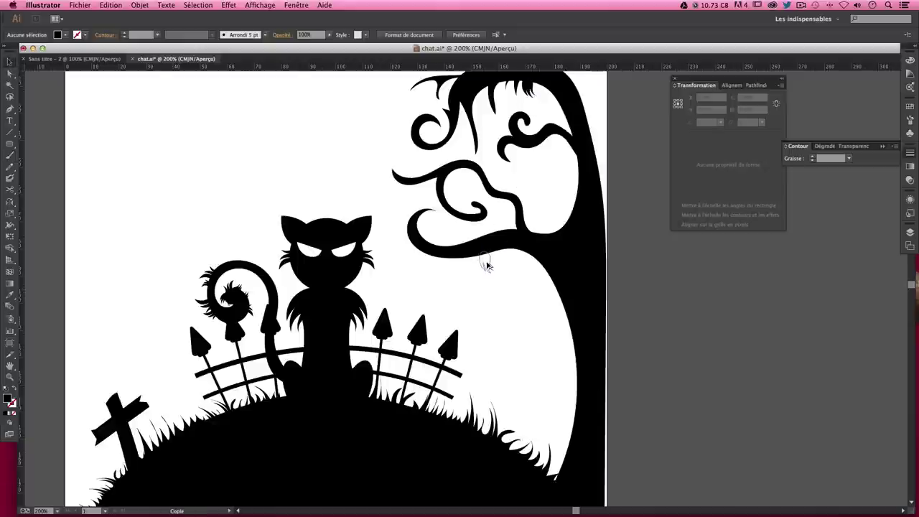
{"action": "left_click", "coordinate": [486, 262]}
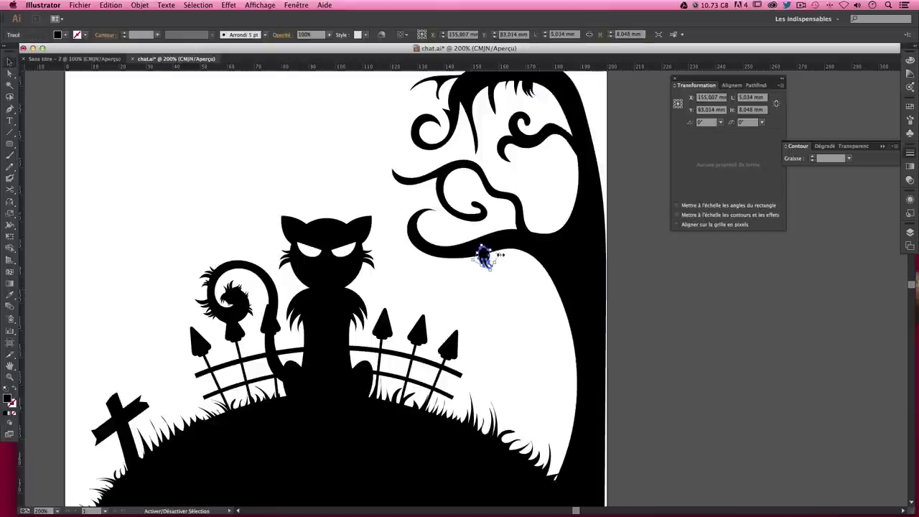
{"action": "left_click", "coordinate": [498, 251], "text": "shift"}
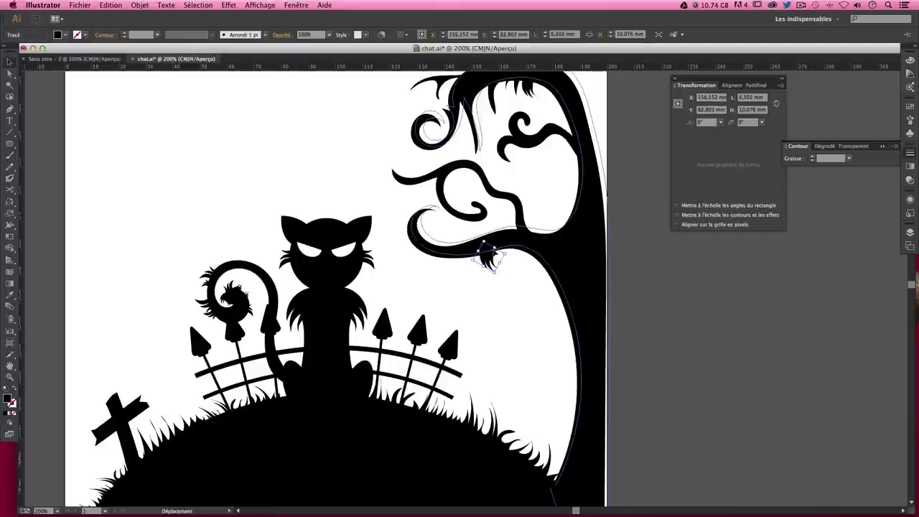
{"action": "key", "text": "v"}
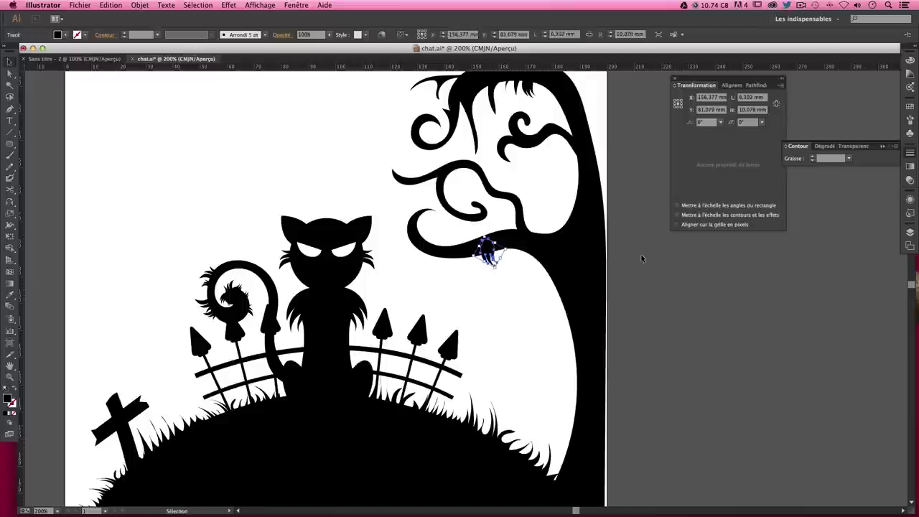
{"action": "left_click", "coordinate": [172, 206]}
Paint a 0.3 pt branch hanging down toward the fence and make it solid black
{"action": "left_click", "coordinate": [10, 154]}
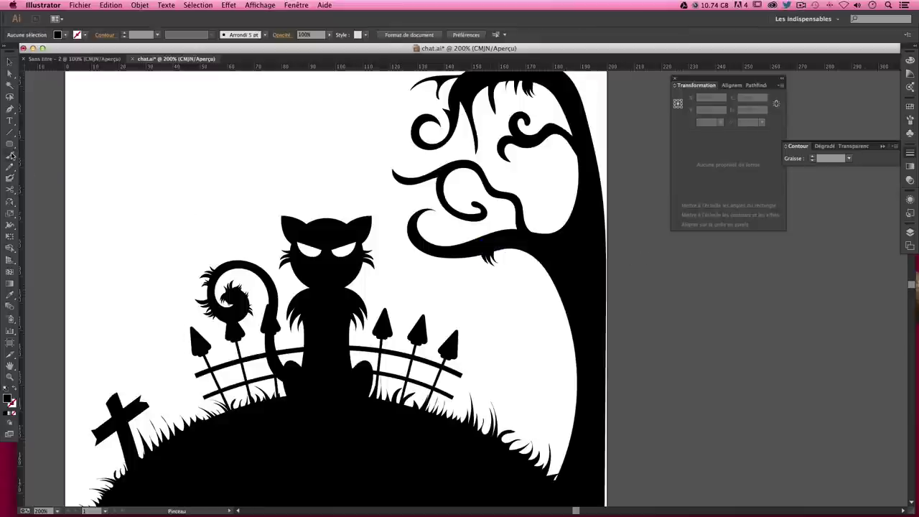
{"action": "left_click", "coordinate": [834, 158]}
{"action": "key", "text": "Return"}
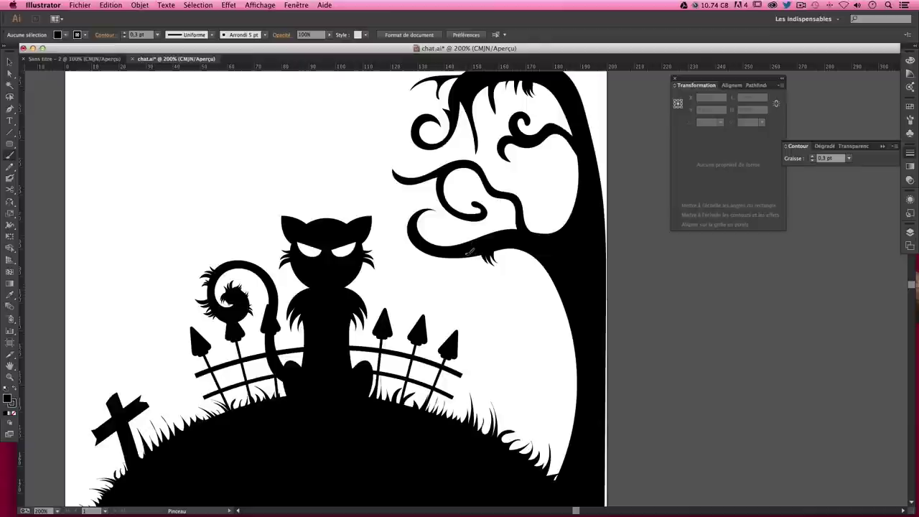
{"action": "mouse_move", "coordinate": [456, 270]}
{"action": "left_mouse_down"}
{"action": "mouse_move", "coordinate": [453, 292]}
{"action": "mouse_move", "coordinate": [483, 358]}
{"action": "left_mouse_up"}
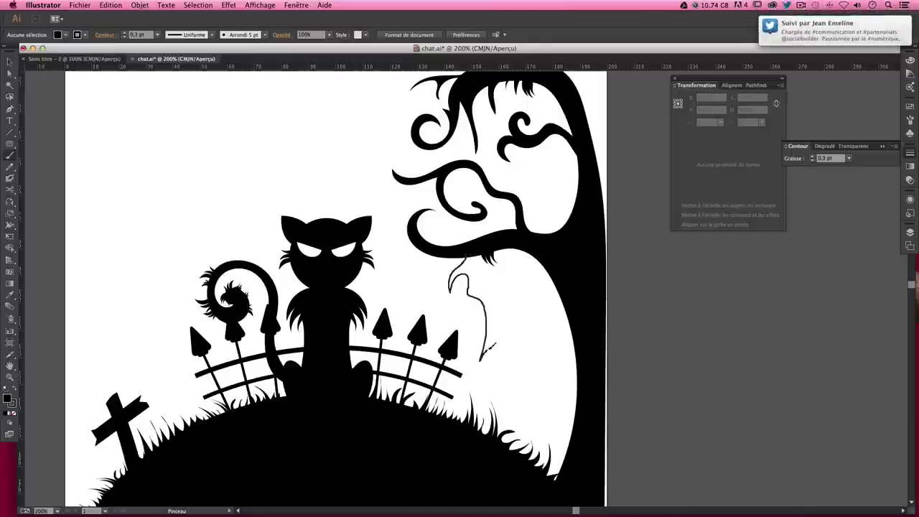
{"action": "mouse_move", "coordinate": [492, 306]}
{"action": "left_mouse_down"}
{"action": "mouse_move", "coordinate": [481, 289]}
{"action": "mouse_move", "coordinate": [520, 305]}
{"action": "mouse_move", "coordinate": [543, 270]}
{"action": "mouse_move", "coordinate": [518, 266]}
{"action": "mouse_move", "coordinate": [543, 290]}
{"action": "mouse_move", "coordinate": [503, 276]}
{"action": "left_mouse_up"}
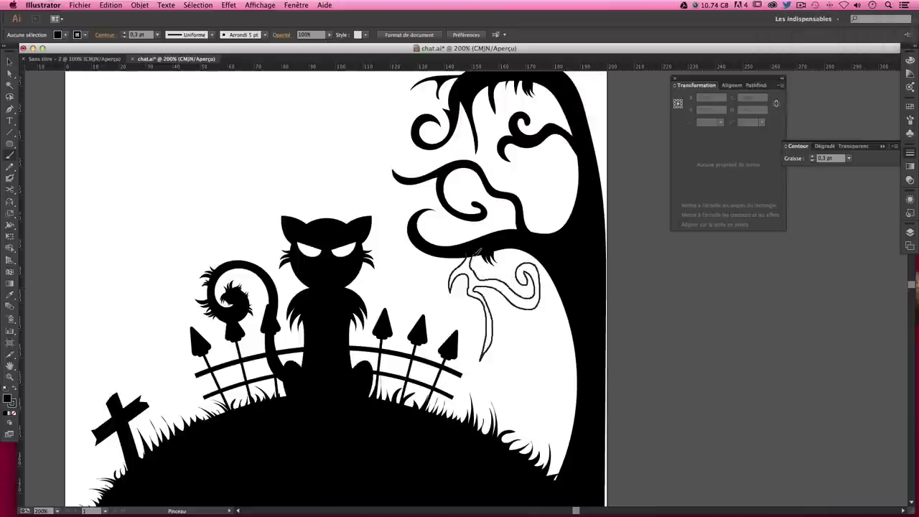
{"action": "key", "text": "v"}
{"action": "left_click_drag", "start_coordinate": [513, 333], "coordinate": [443, 316]}
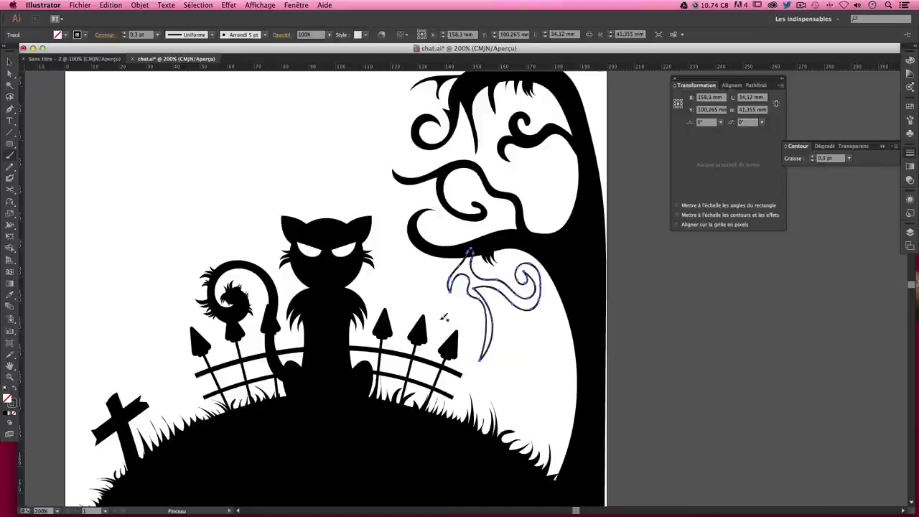
{"action": "left_click", "coordinate": [14, 388]}
{"action": "left_click", "coordinate": [523, 370]}
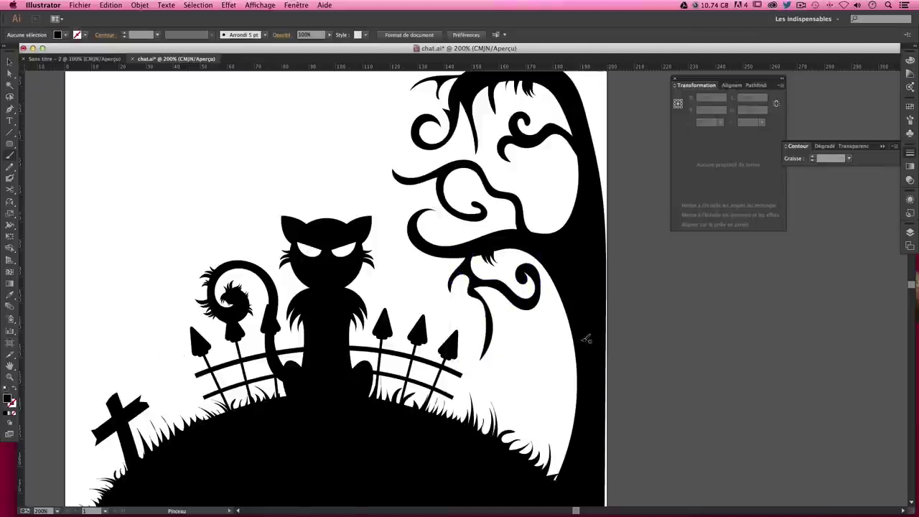
{"action": "key", "text": "b"}
Zoom out to view the whole illustration at 150%
{"action": "key", "text": "super+minus"}
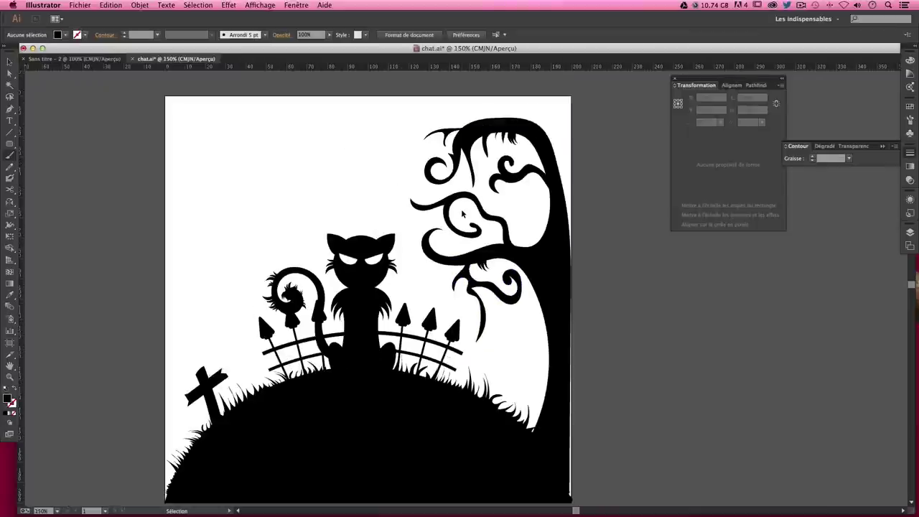
{"action": "key", "text": "super+minus"}
{"action": "key", "text": "super+equal"}
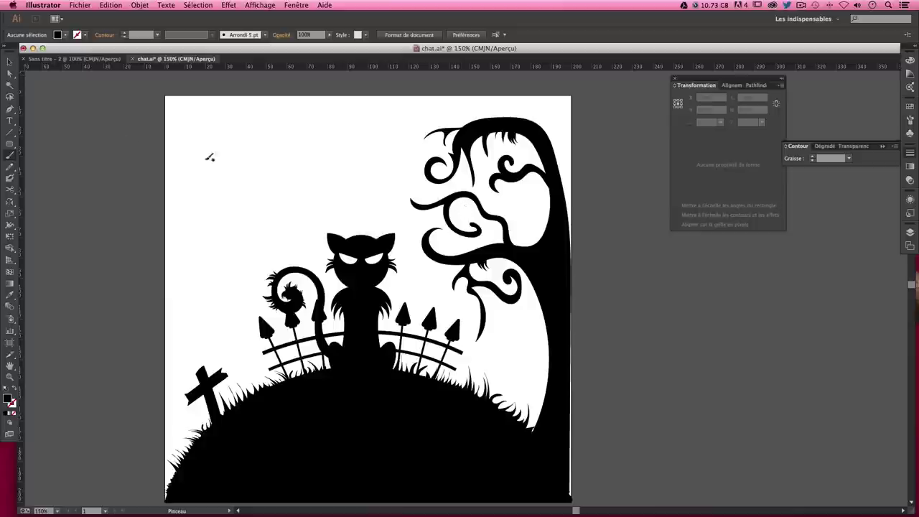
{"action": "left_click", "coordinate": [9, 61]}
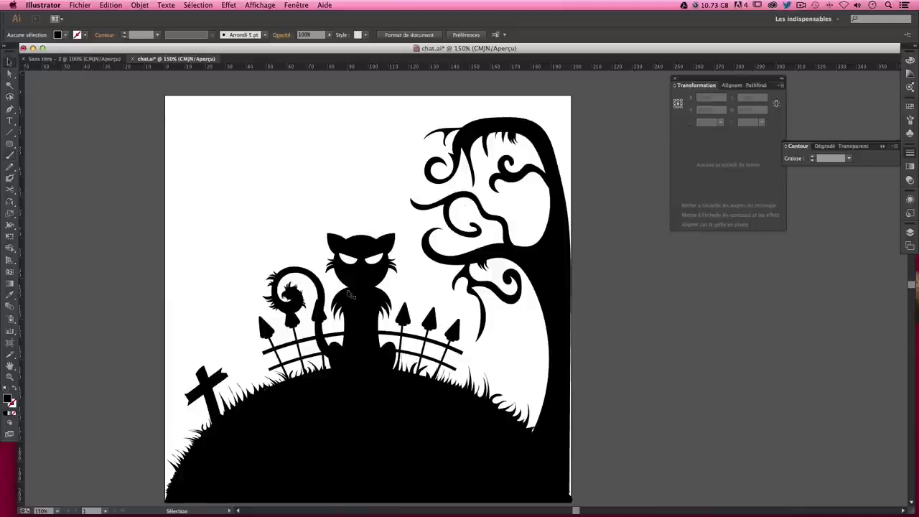
Delete the stray speck beside the tree branches
{"action": "left_click", "coordinate": [436, 242]}
{"action": "left_click", "coordinate": [361, 213]}
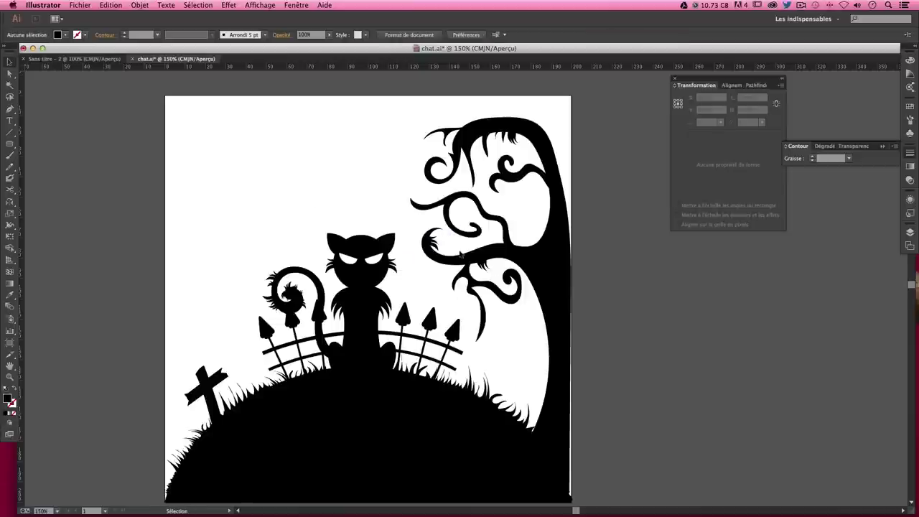
{"action": "left_click", "coordinate": [431, 264]}
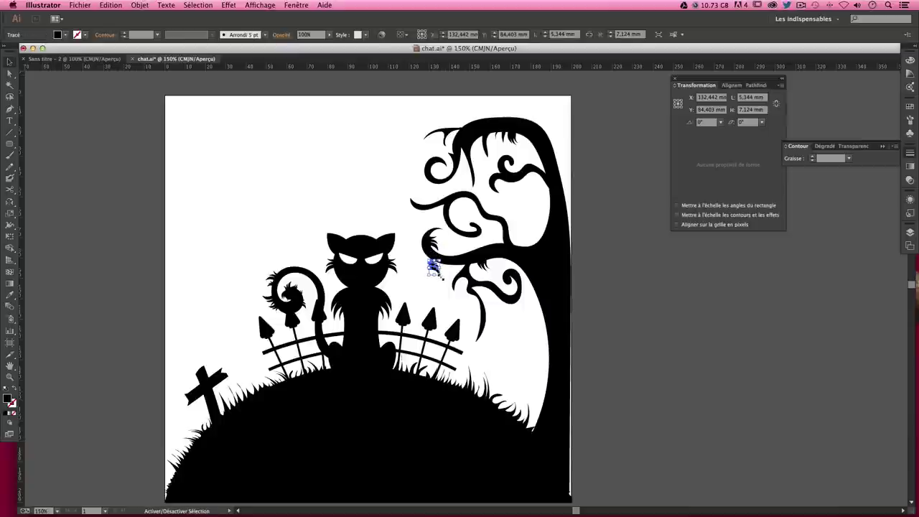
{"action": "key", "text": "Delete"}
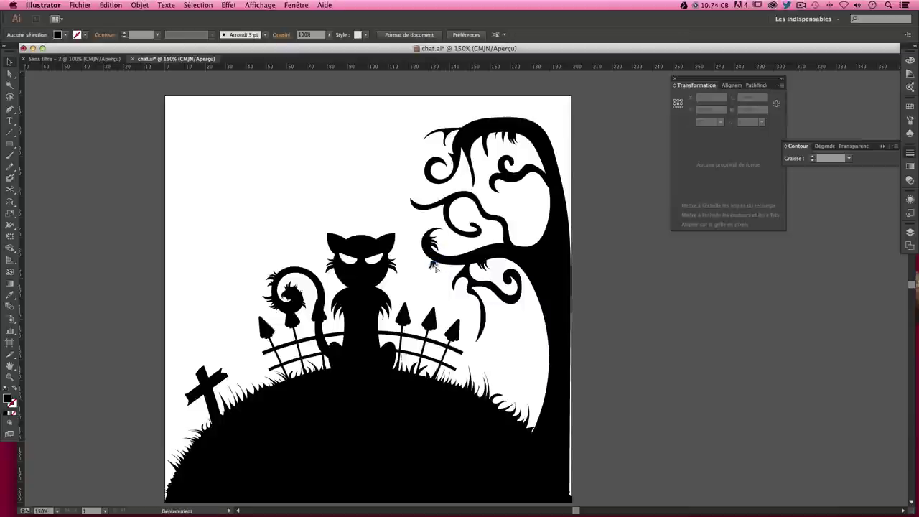
{"action": "left_click", "coordinate": [420, 279]}
Move and rotate the small curl so it sits on the tree top
{"action": "left_click", "coordinate": [446, 135]}
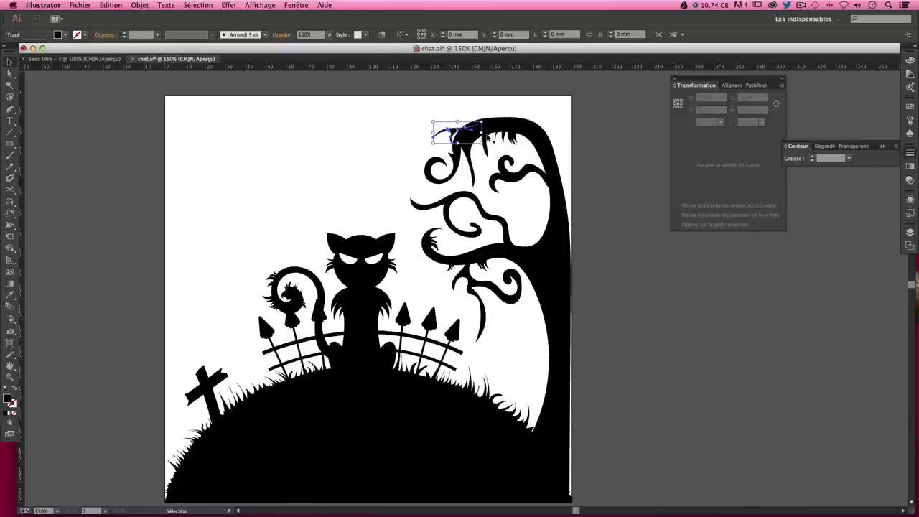
{"action": "left_click_drag", "start_coordinate": [444, 133], "coordinate": [454, 135]}
{"action": "key", "text": "ctrl+z"}
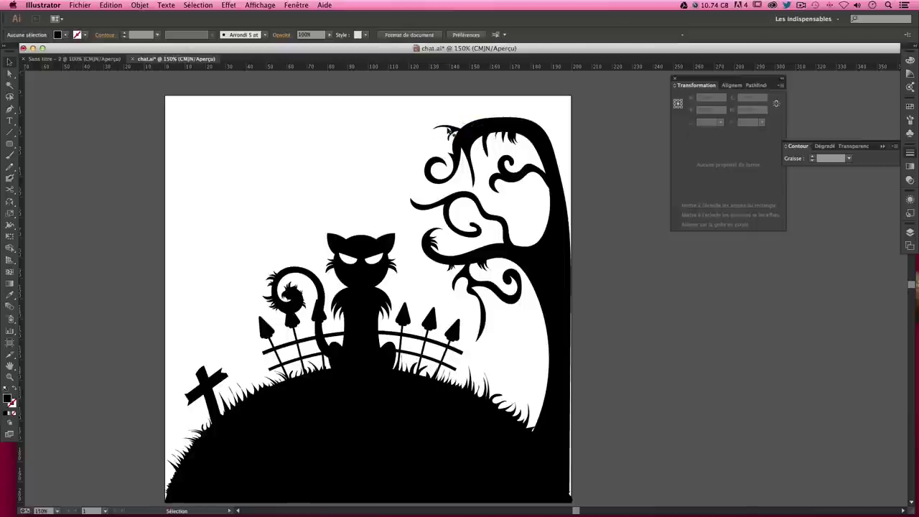
{"action": "left_click", "coordinate": [589, 145]}
{"action": "left_click_drag", "start_coordinate": [479, 151], "coordinate": [483, 151]}
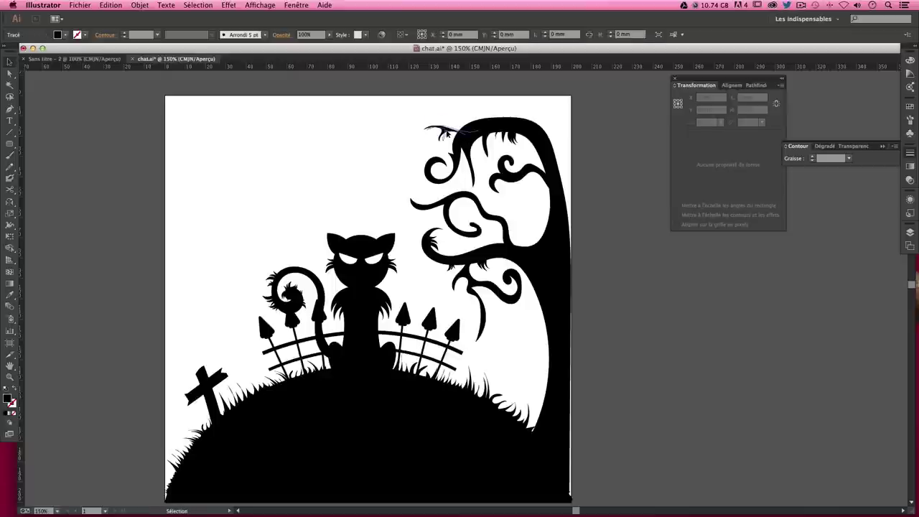
{"action": "key", "text": "ctrl+z"}
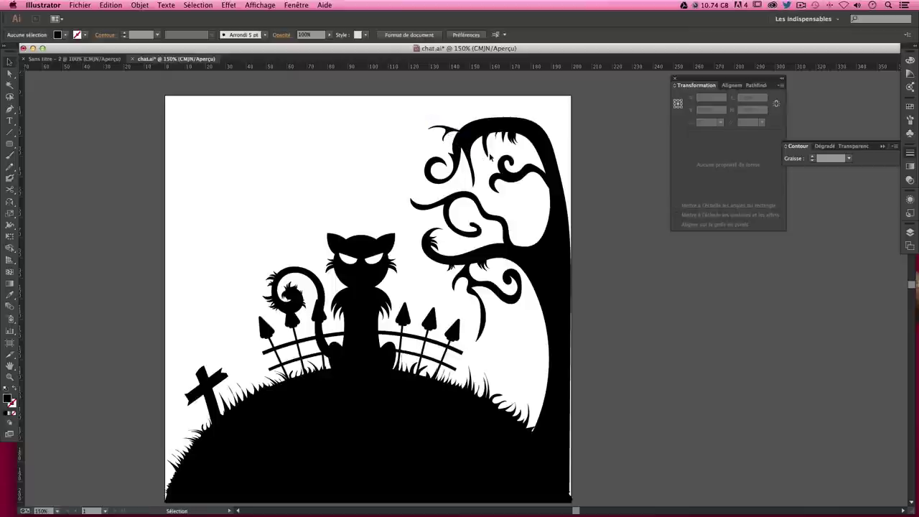
{"action": "key", "text": "ctrl+shift+z"}
{"action": "left_click_drag", "start_coordinate": [474, 153], "coordinate": [471, 144]}
{"action": "left_click", "coordinate": [480, 94]}
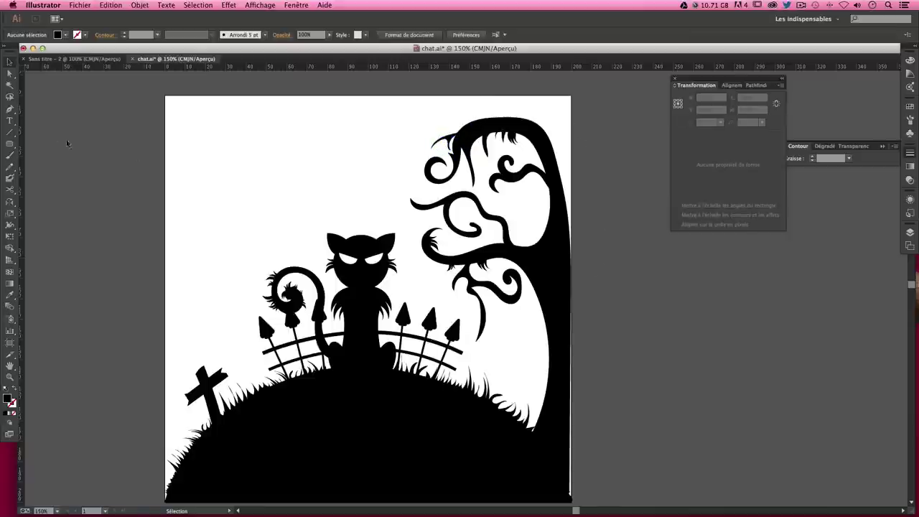
{"action": "left_click", "coordinate": [10, 109]}
Draw the first web strand from the branch curl to the trunk, no fill, 2 pt stroke
{"action": "left_click", "coordinate": [16, 389]}
{"action": "left_click", "coordinate": [515, 179]}
{"action": "left_click", "coordinate": [544, 247]}
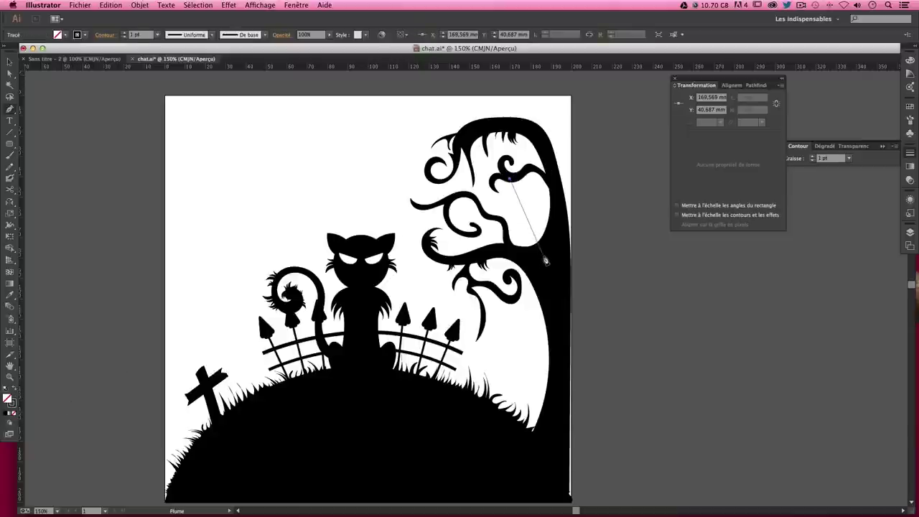
{"action": "left_click", "coordinate": [528, 214], "text": "ctrl"}
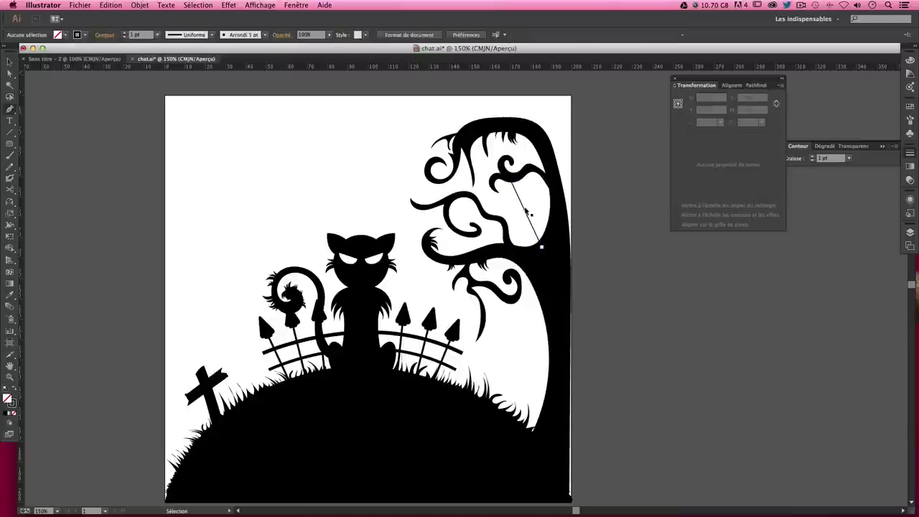
{"action": "left_click", "coordinate": [528, 214], "text": "ctrl"}
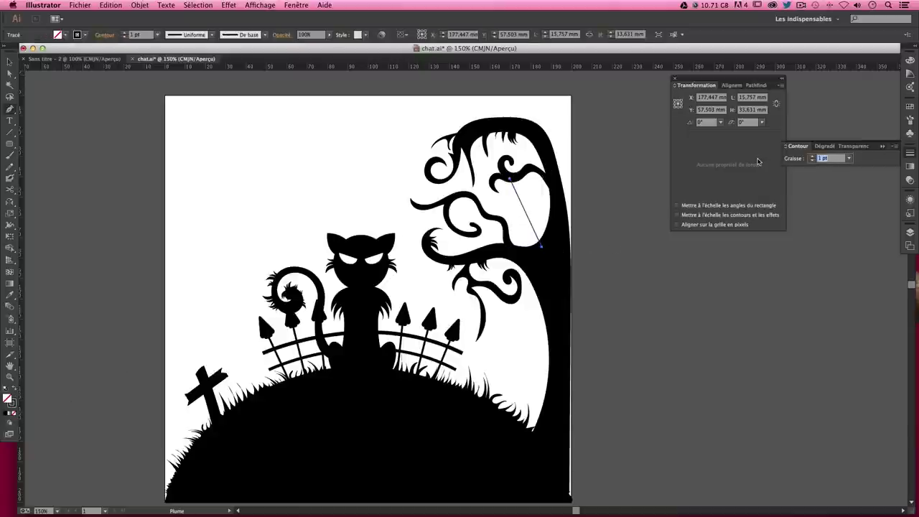
{"action": "type", "text": "2"}
{"action": "key", "text": "Return"}
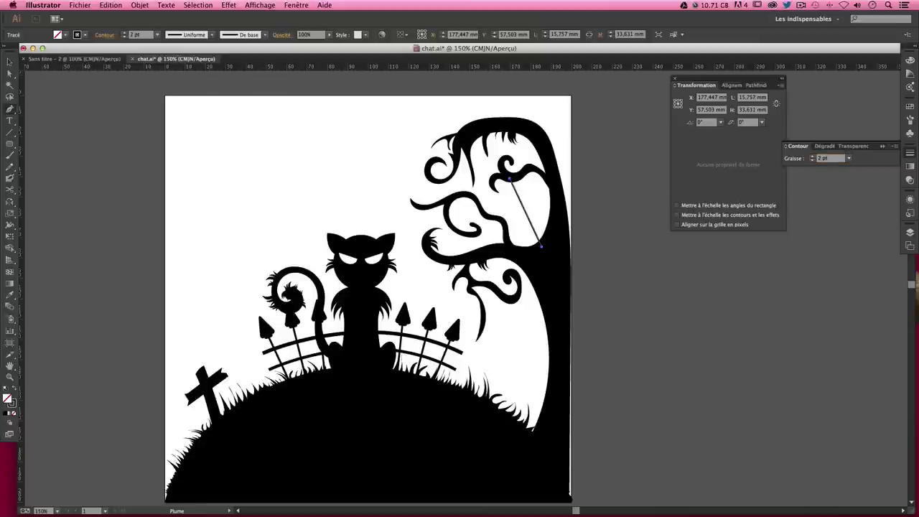
{"action": "left_click", "coordinate": [668, 282], "text": "ctrl"}
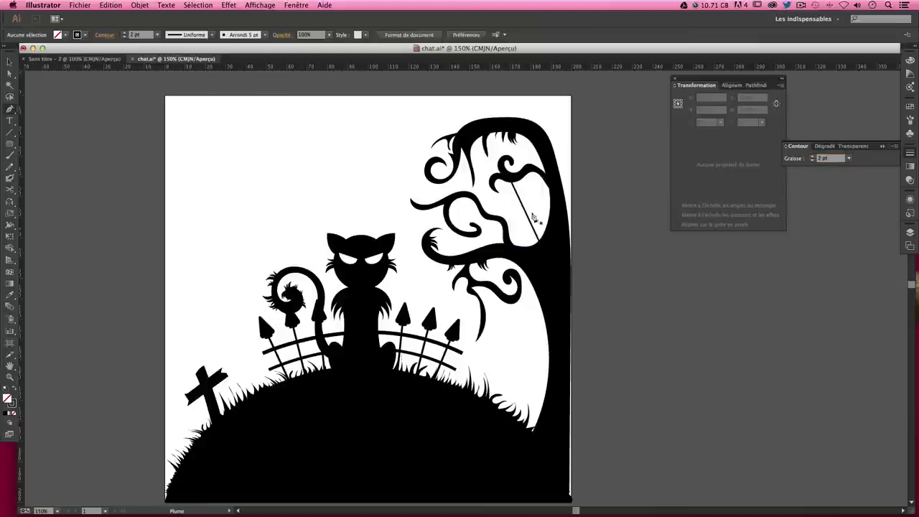
Add crossing, diagonal and horizontal spokes between the branch and trunk
{"action": "left_click", "coordinate": [554, 192]}
{"action": "left_click", "coordinate": [506, 227]}
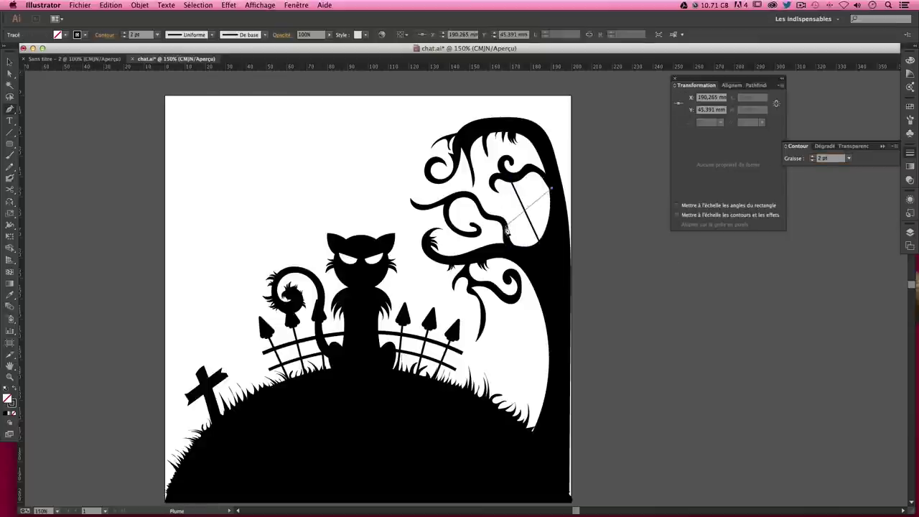
{"action": "left_click", "coordinate": [506, 188]}
{"action": "left_click", "coordinate": [652, 252], "text": "ctrl"}
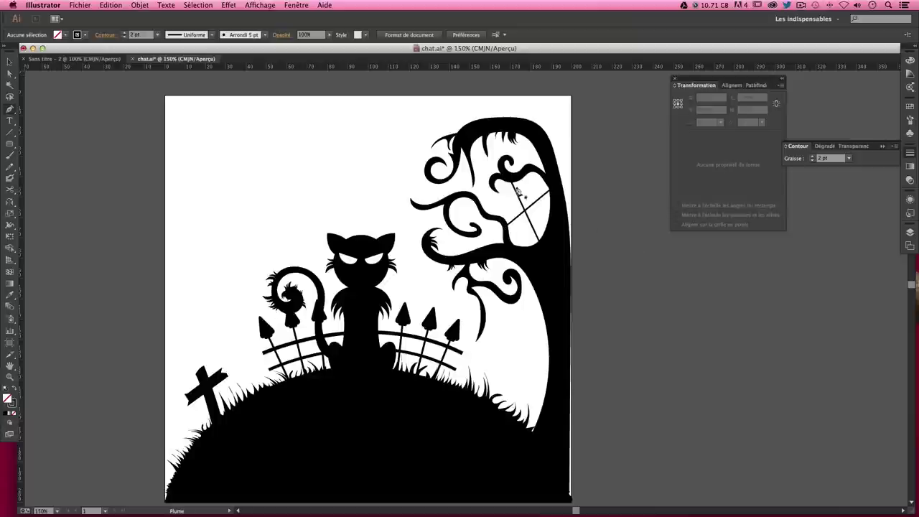
{"action": "left_click", "coordinate": [530, 170]}
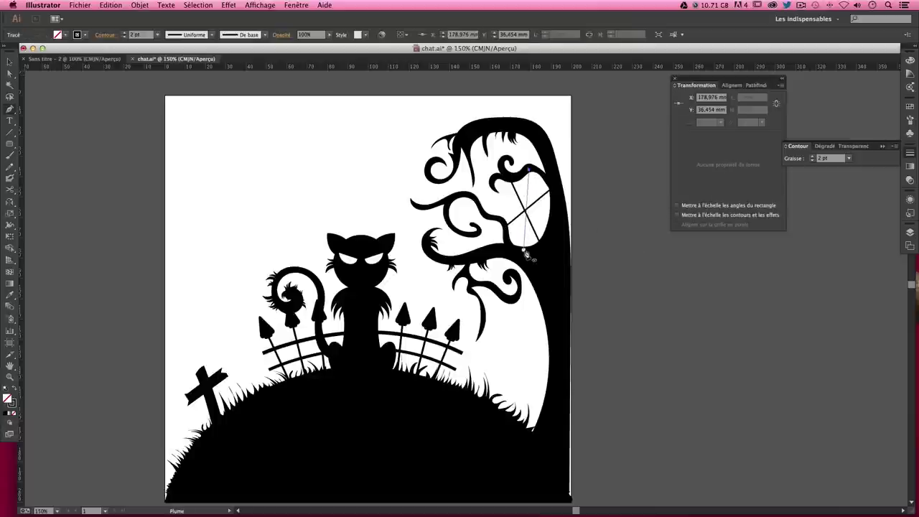
{"action": "left_click", "coordinate": [523, 253]}
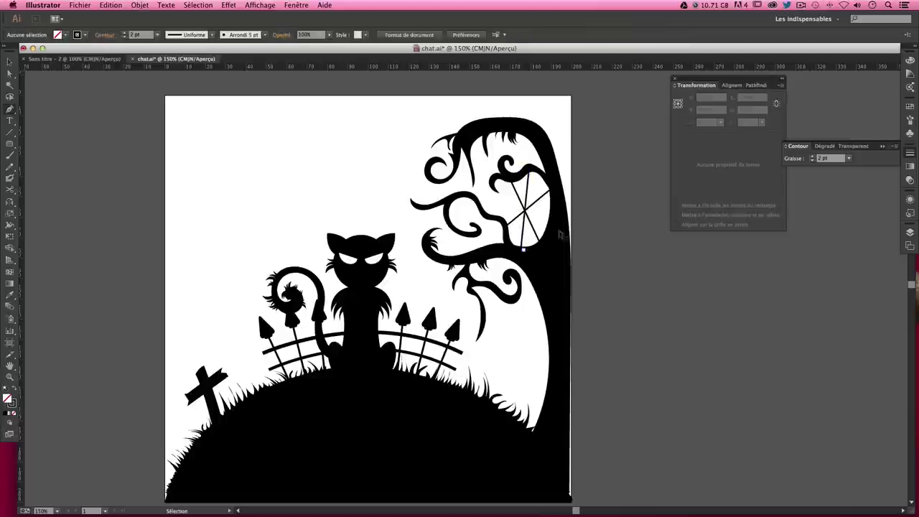
{"action": "left_click", "coordinate": [480, 207]}
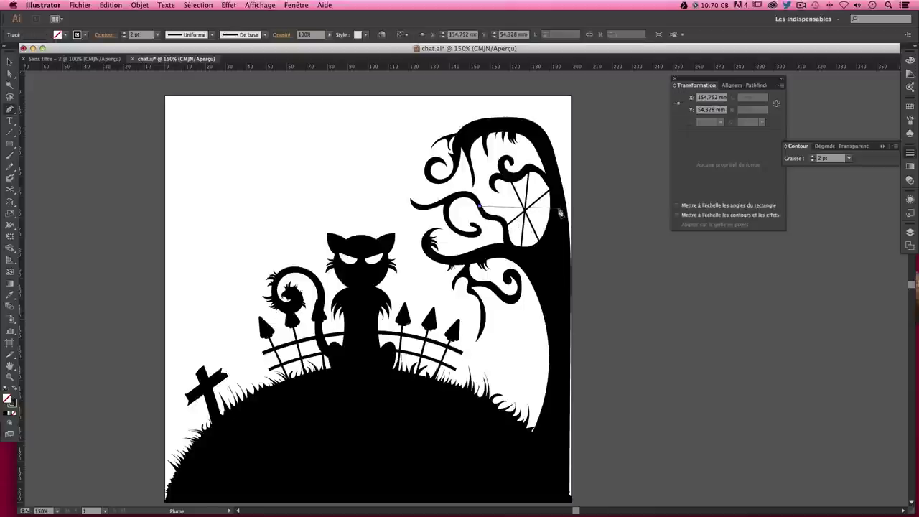
{"action": "left_click", "coordinate": [558, 215]}
{"action": "left_click", "coordinate": [614, 234], "text": "ctrl"}
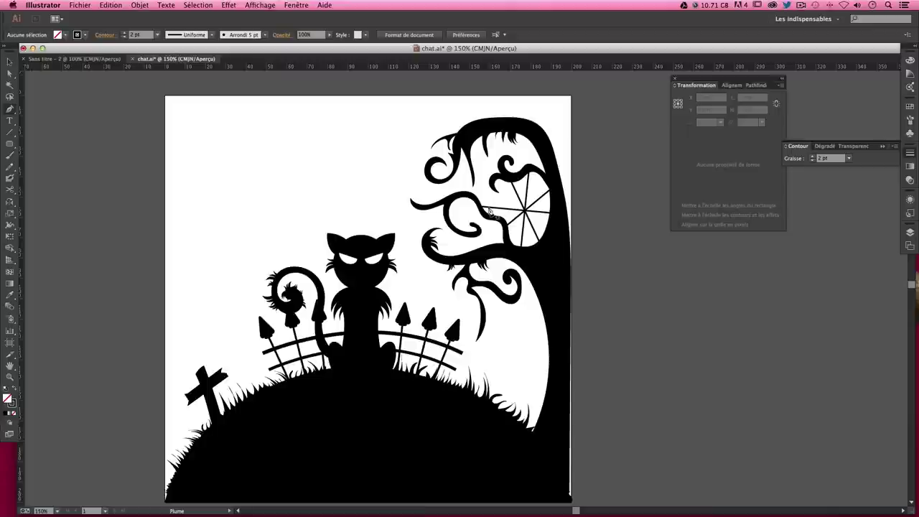
Draw a curved thread sagging between the spokes around the web
{"action": "left_click", "coordinate": [493, 210]}
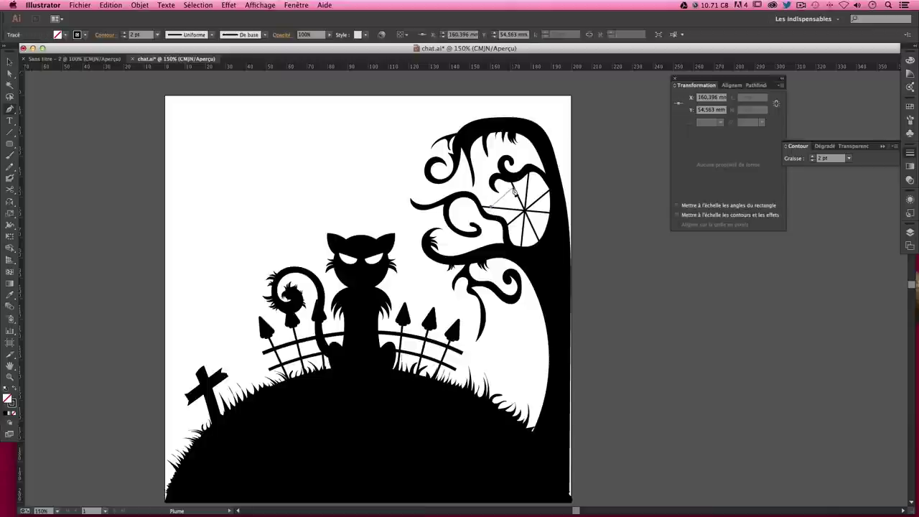
{"action": "mouse_move", "coordinate": [514, 186]}
{"action": "left_mouse_down"}
{"action": "mouse_move", "coordinate": [511, 169]}
{"action": "mouse_move", "coordinate": [515, 189]}
{"action": "left_mouse_up"}
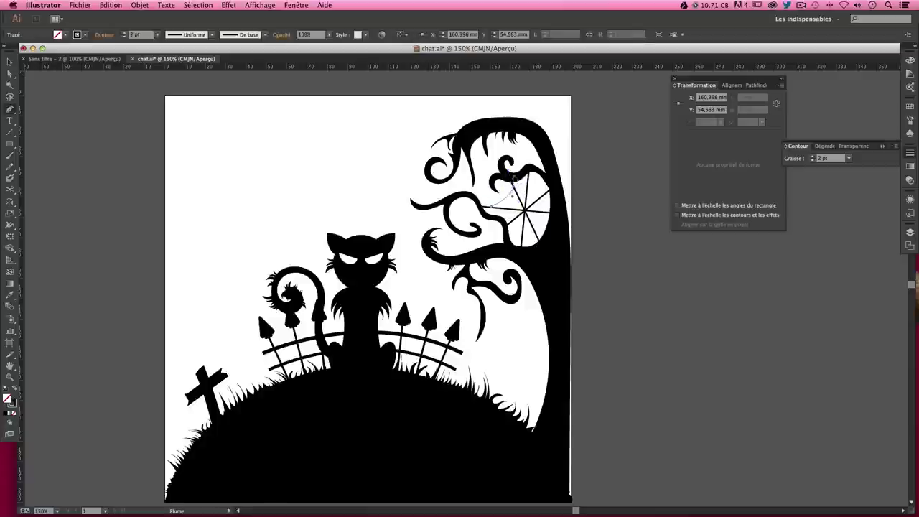
{"action": "mouse_move", "coordinate": [513, 180]}
{"action": "left_mouse_down"}
{"action": "mouse_move", "coordinate": [512, 170]}
{"action": "mouse_move", "coordinate": [517, 190]}
{"action": "left_mouse_up"}
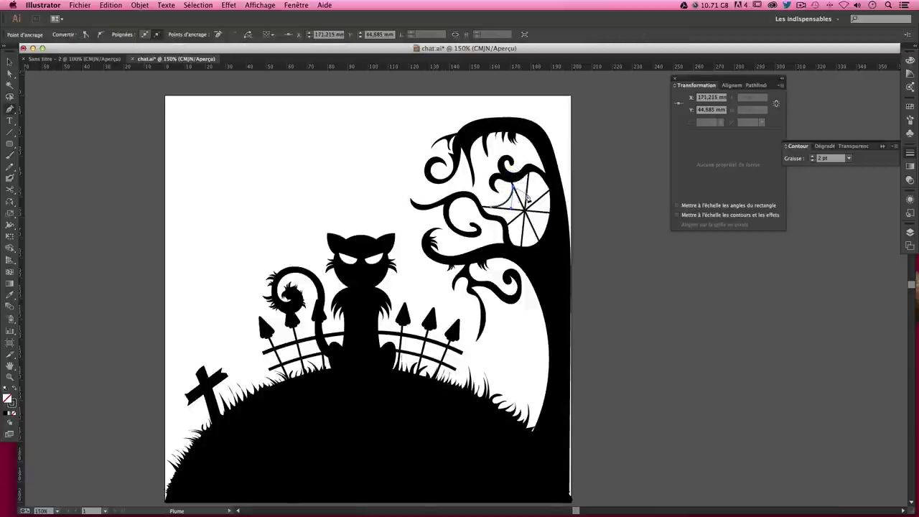
{"action": "left_click", "coordinate": [531, 181]}
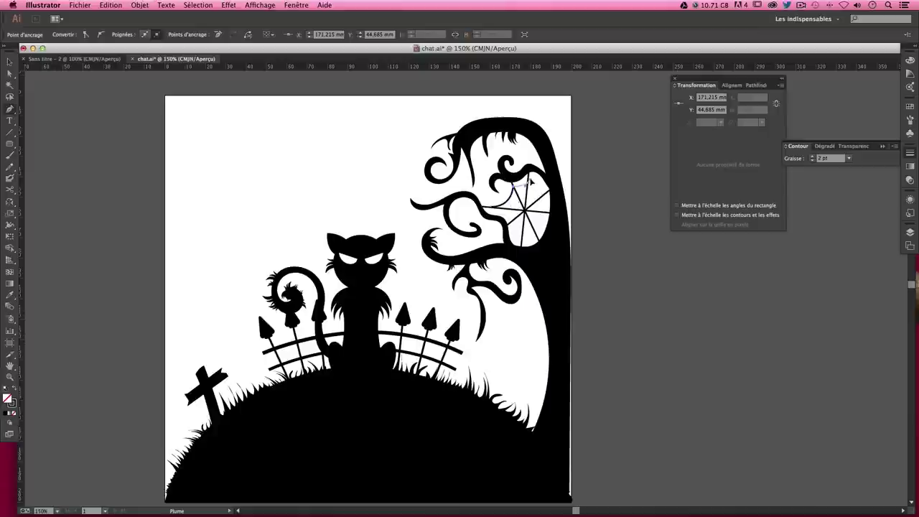
{"action": "left_click_drag", "start_coordinate": [534, 176], "coordinate": [541, 203]}
{"action": "left_click", "coordinate": [545, 201]}
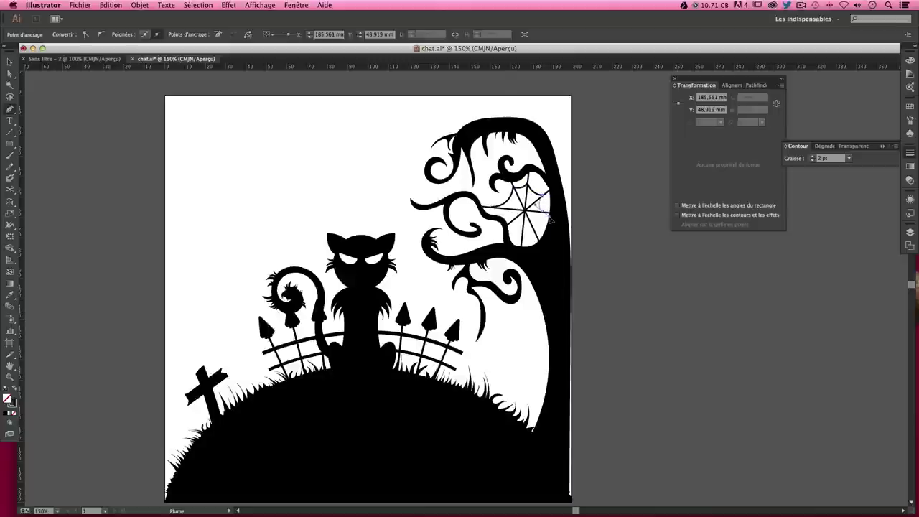
{"action": "left_click", "coordinate": [546, 216]}
{"action": "left_click", "coordinate": [538, 237]}
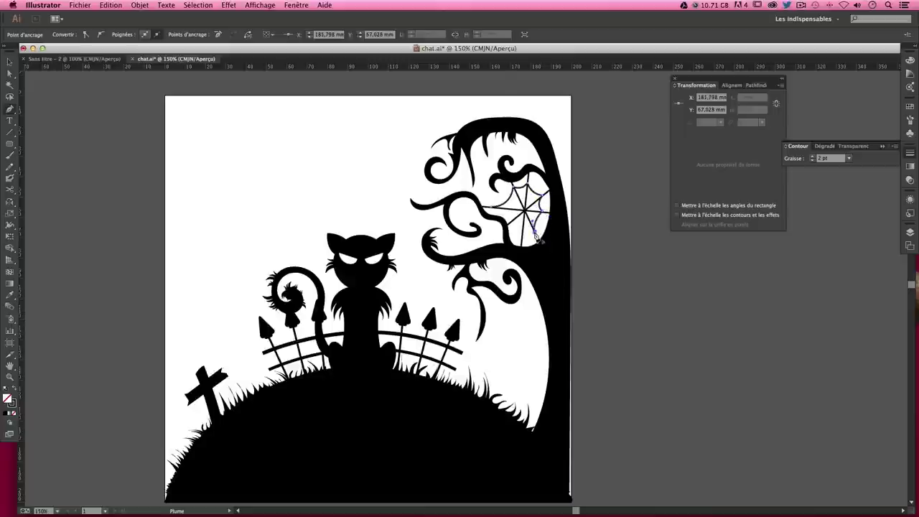
{"action": "left_click", "coordinate": [526, 233], "text": "ctrl"}
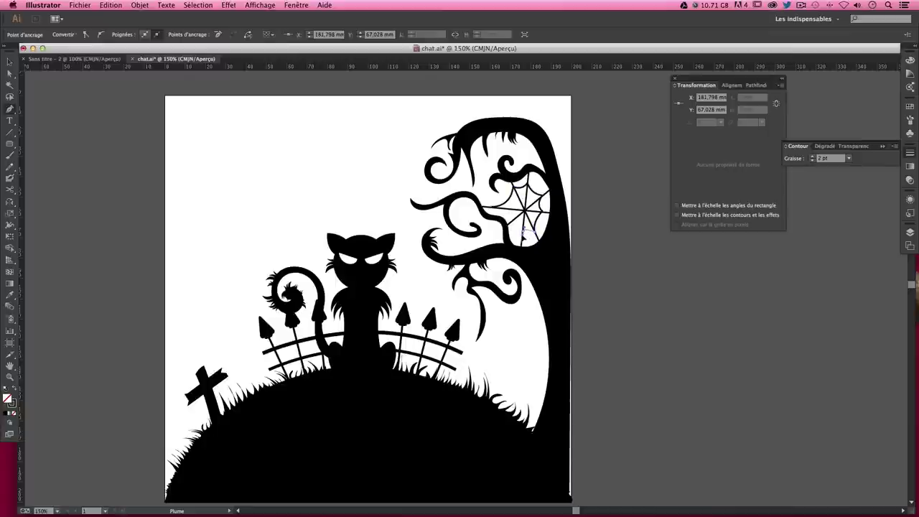
Add a second thread along the web's edge and select the whole web
{"action": "left_click", "coordinate": [527, 236]}
{"action": "left_click", "coordinate": [514, 224]}
{"action": "left_click", "coordinate": [634, 227], "text": "ctrl"}
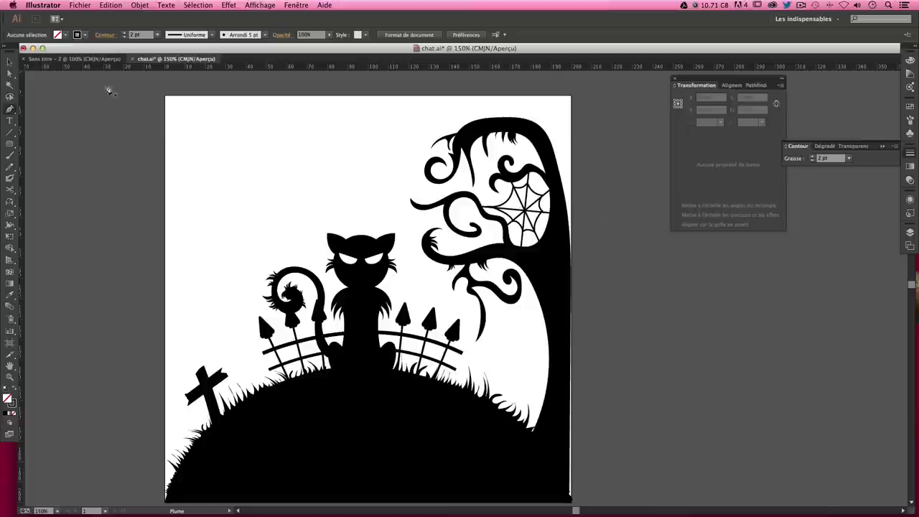
{"action": "left_click", "coordinate": [10, 63]}
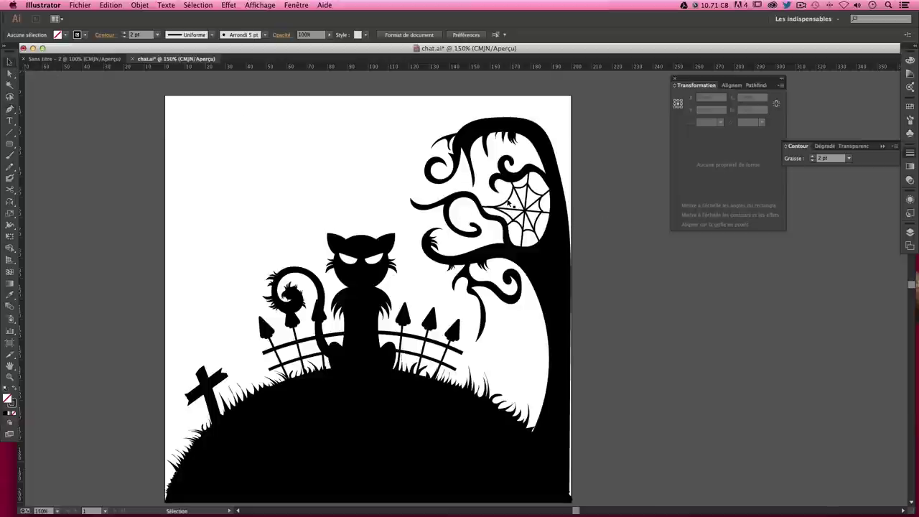
{"action": "left_click", "coordinate": [508, 203]}
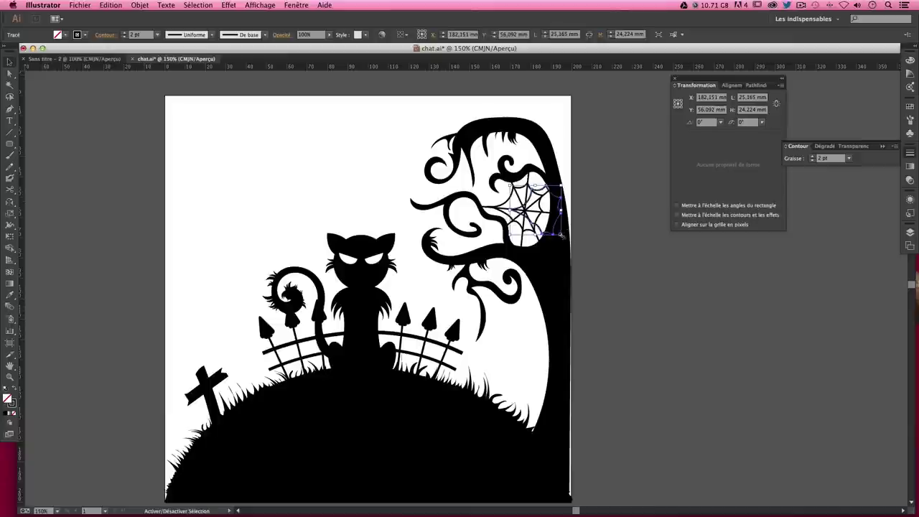
Zoom in and draw a curved spiral strand winding around the web's centre
{"action": "mouse_move", "coordinate": [561, 235]}
{"action": "left_mouse_down"}
{"action": "mouse_move", "coordinate": [535, 206]}
{"action": "mouse_move", "coordinate": [531, 212]}
{"action": "left_mouse_up"}
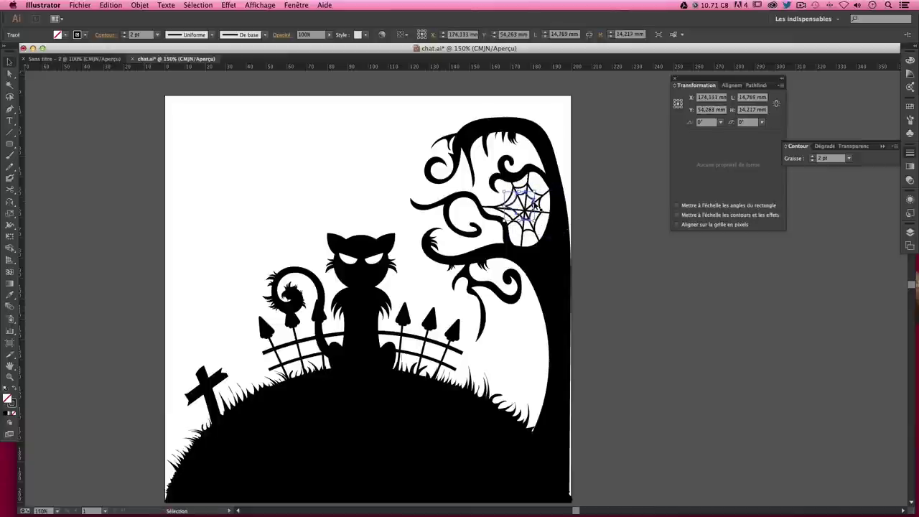
{"action": "key", "text": "super+shift+a"}
{"action": "key", "text": "super+plus"}
{"action": "key", "text": "super+plus"}
{"action": "key", "text": "super+plus"}
{"action": "left_click_drag", "start_coordinate": [485, 249], "coordinate": [313, 357]}
{"action": "key", "text": "p"}
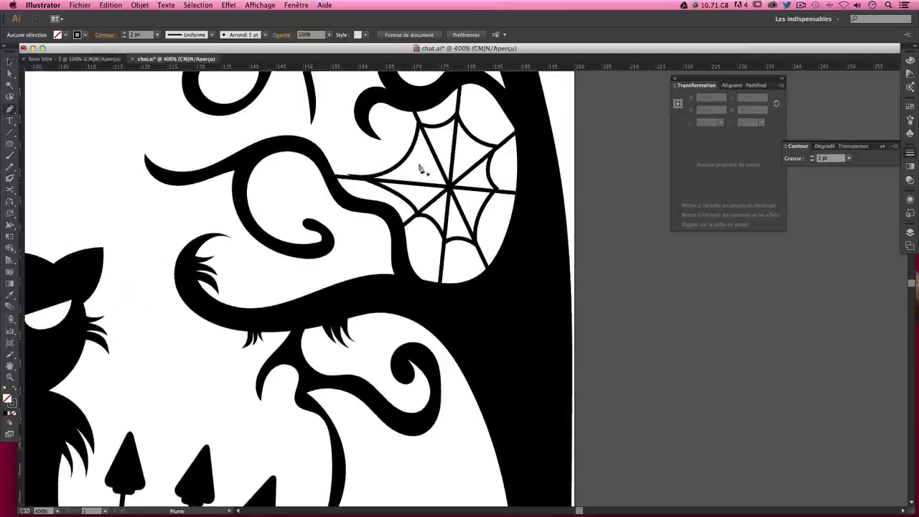
{"action": "scroll", "coordinate": [421, 169], "scroll_direction": "up", "scroll_amount": 2}
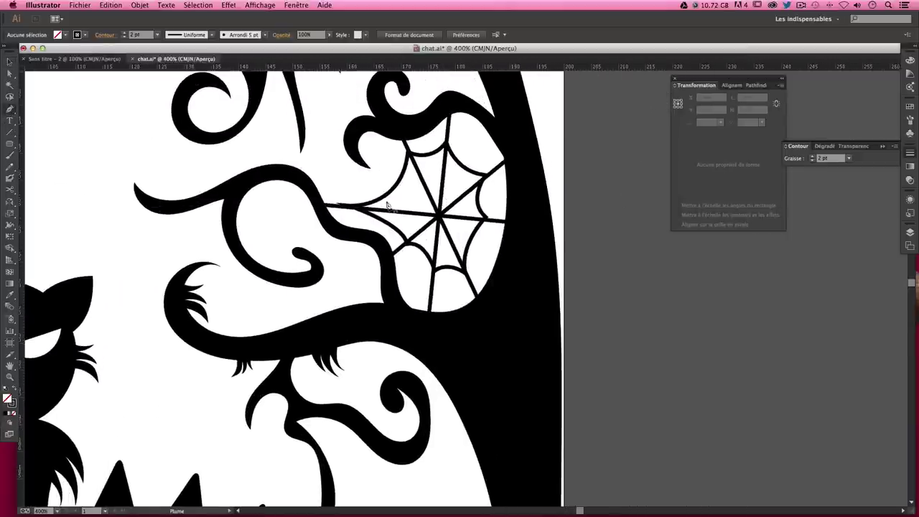
{"action": "left_click", "coordinate": [421, 176]}
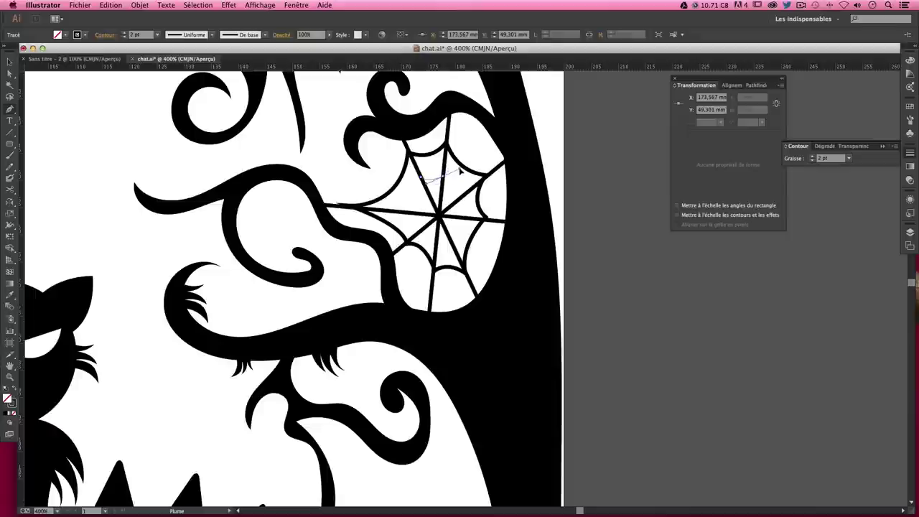
{"action": "mouse_move", "coordinate": [449, 177]}
{"action": "left_mouse_down"}
{"action": "mouse_move", "coordinate": [464, 262]}
{"action": "mouse_move", "coordinate": [458, 245]}
{"action": "left_mouse_up"}
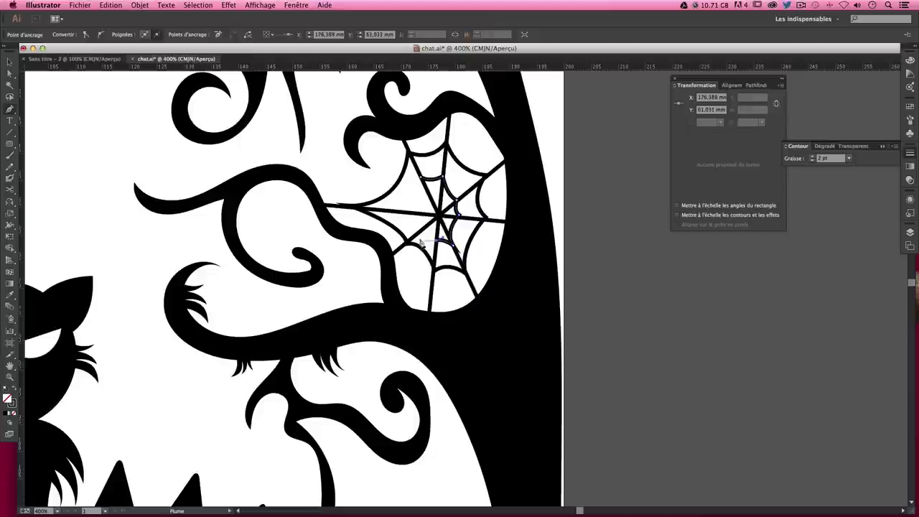
{"action": "left_click_drag", "start_coordinate": [419, 237], "coordinate": [401, 210]}
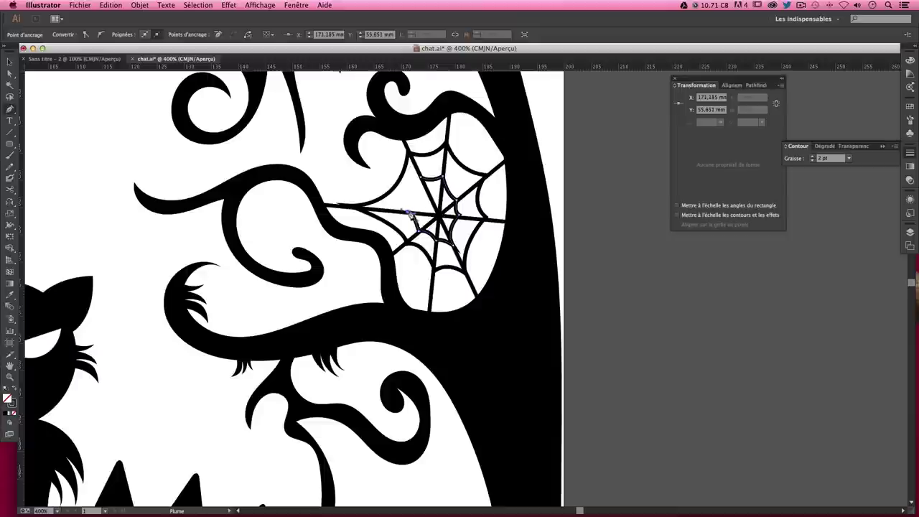
{"action": "left_click_drag", "start_coordinate": [421, 177], "coordinate": [428, 181]}
{"action": "key", "text": "v"}
{"action": "left_click", "coordinate": [545, 221]}
Duplicate the left cross beside the tree as a test, then delete the copy
{"action": "key", "text": "ctrl+minus"}
{"action": "key", "text": "ctrl+minus"}
{"action": "key", "text": "ctrl+minus"}
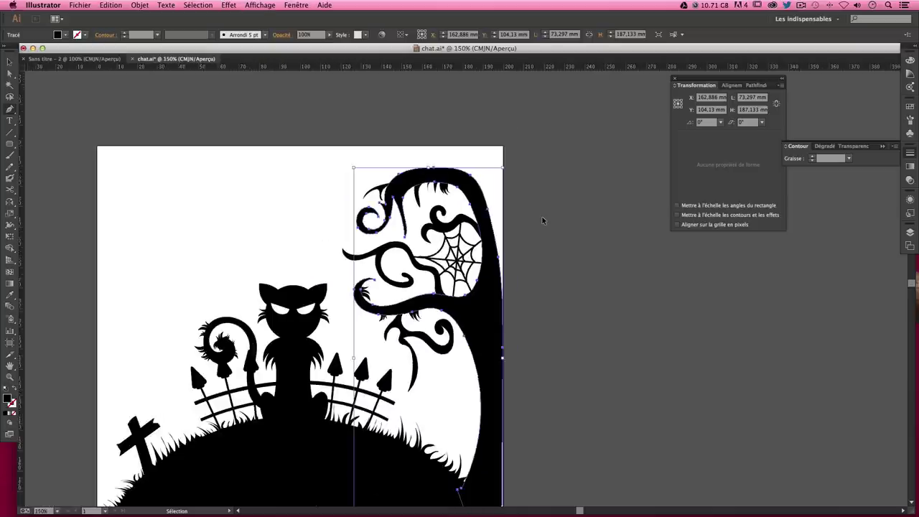
{"action": "left_click", "coordinate": [546, 222]}
{"action": "scroll", "coordinate": [564, 302], "scroll_direction": "down", "scroll_amount": 3}
{"action": "scroll", "coordinate": [564, 302], "scroll_direction": "left", "scroll_amount": 2}
{"action": "key", "text": "p"}
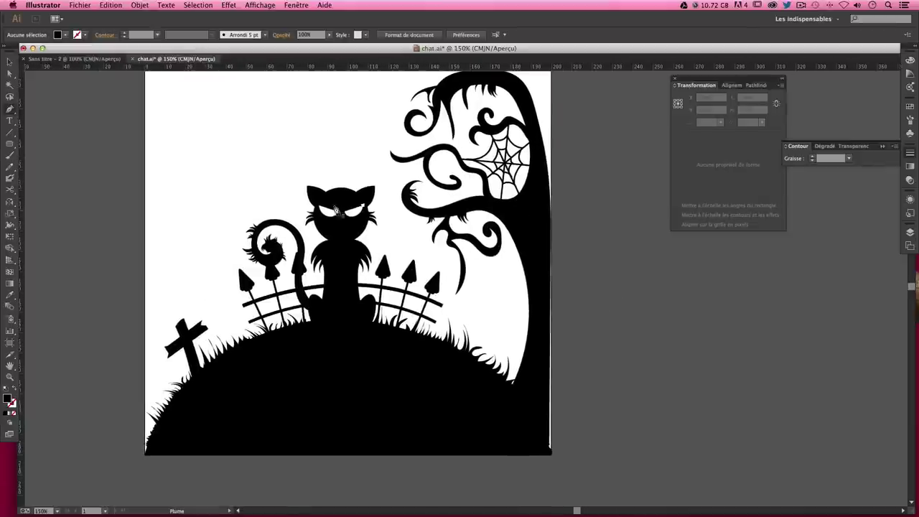
{"action": "left_click", "coordinate": [10, 62]}
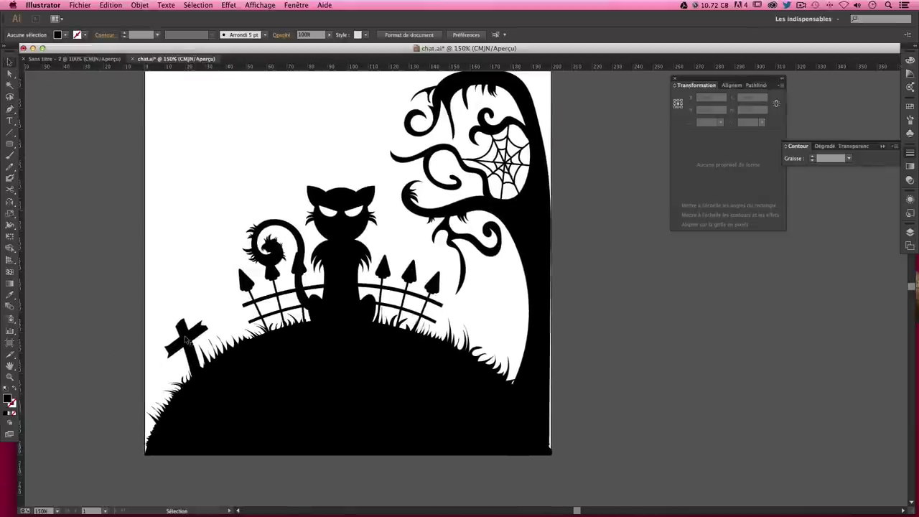
{"action": "left_click_drag", "start_coordinate": [186, 339], "coordinate": [517, 325]}
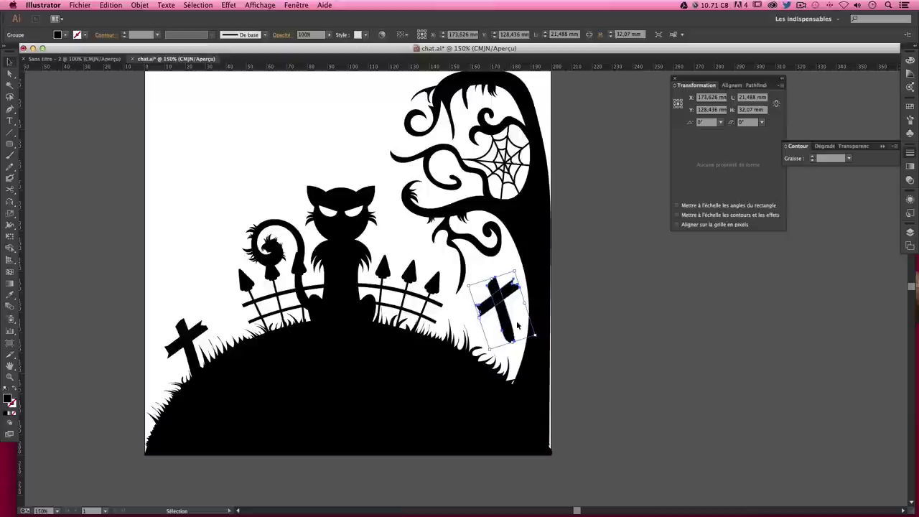
{"action": "left_click_drag", "start_coordinate": [537, 338], "coordinate": [530, 340]}
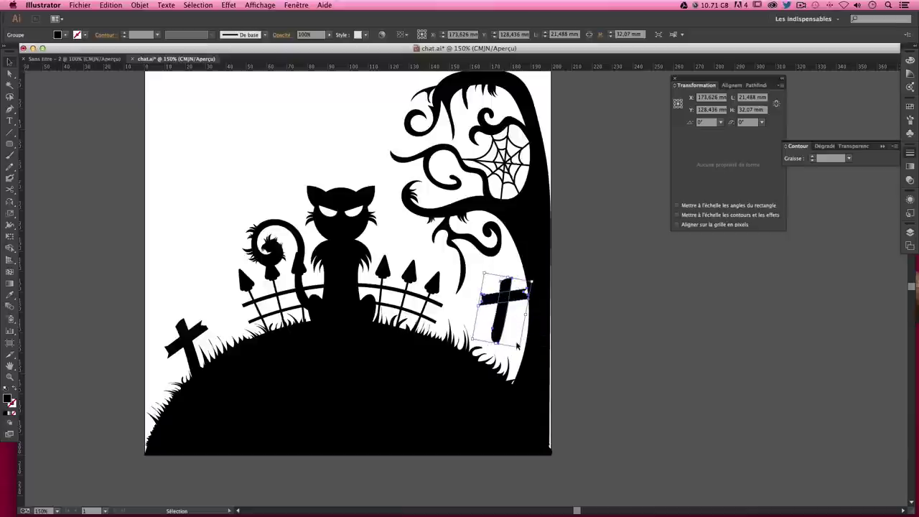
{"action": "key", "text": "Delete"}
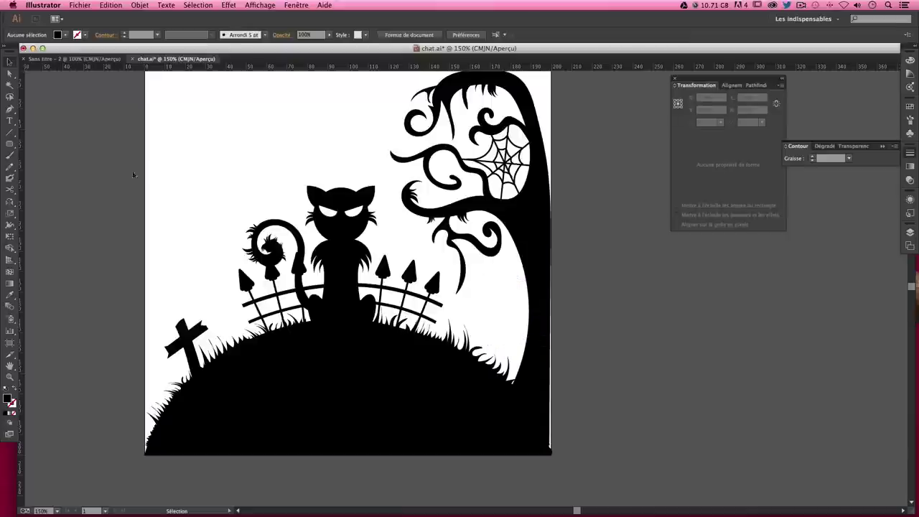
Draw the new cross's vertical post in the upper-left sky
{"action": "key", "text": "p"}
{"action": "mouse_move", "coordinate": [216, 213]}
{"action": "left_mouse_down"}
{"action": "mouse_move", "coordinate": [214, 164]}
{"action": "mouse_move", "coordinate": [227, 156]}
{"action": "left_mouse_up"}
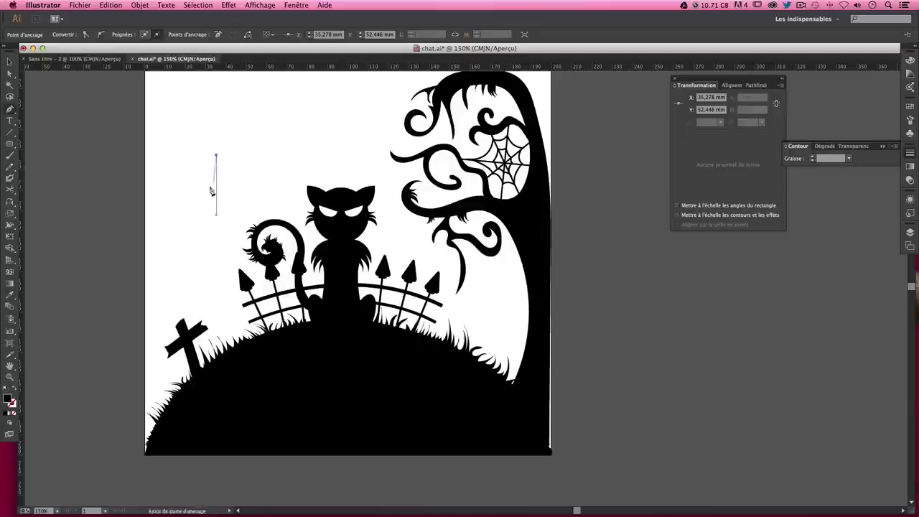
{"action": "left_click", "coordinate": [228, 152]}
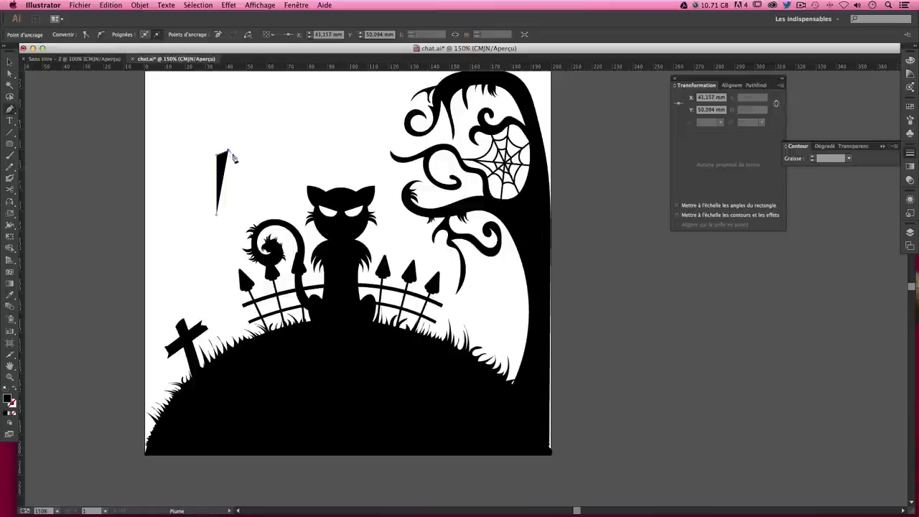
{"action": "left_click", "coordinate": [229, 220]}
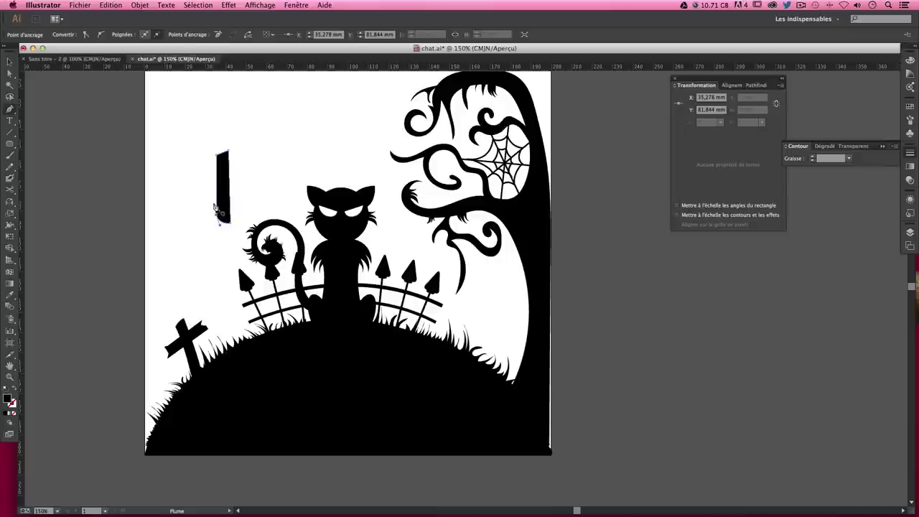
{"action": "left_click", "coordinate": [217, 221]}
{"action": "left_click", "coordinate": [208, 179], "text": "super"}
Draw a crossbar with a pointed right tip across the post
{"action": "left_click", "coordinate": [190, 166]}
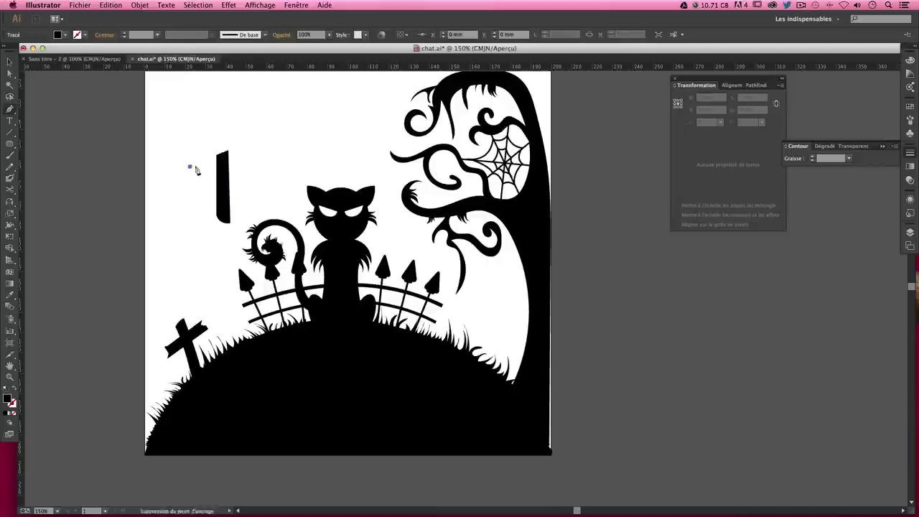
{"action": "left_click_drag", "start_coordinate": [253, 155], "coordinate": [252, 161]}
{"action": "left_click", "coordinate": [263, 159]}
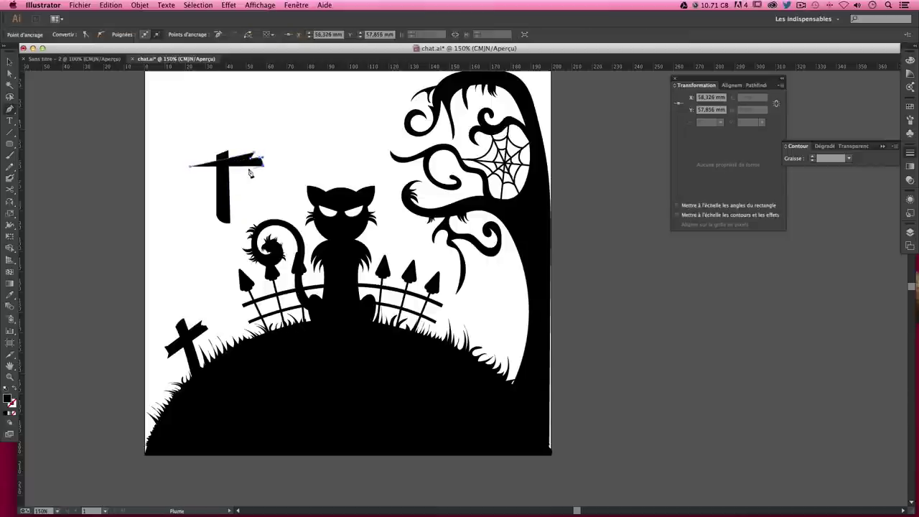
{"action": "left_click", "coordinate": [186, 180]}
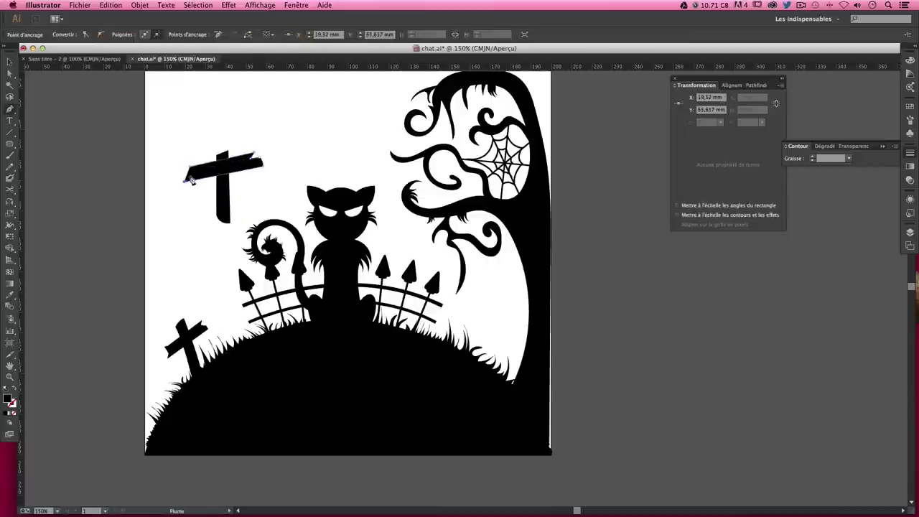
{"action": "left_click", "coordinate": [191, 170]}
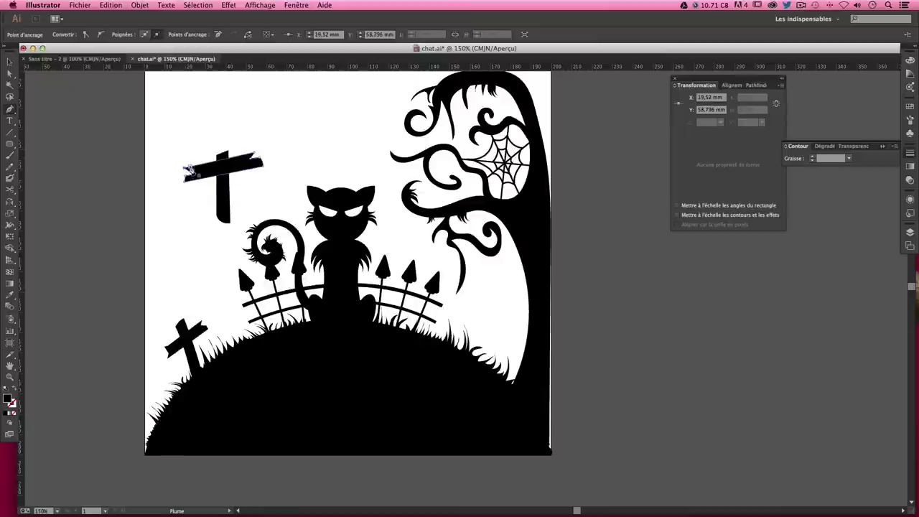
{"action": "key", "text": "super+shift+a"}
{"action": "left_click", "coordinate": [13, 65]}
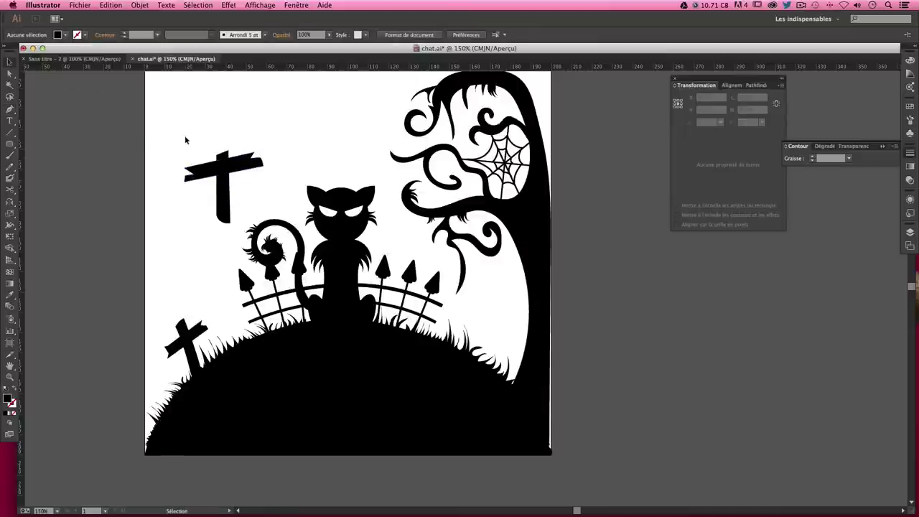
Tilt the crossbar slightly and scale the whole cross down
{"action": "left_click_drag", "start_coordinate": [185, 140], "coordinate": [267, 215]}
{"action": "left_click", "coordinate": [273, 155]}
{"action": "left_click_drag", "start_coordinate": [236, 168], "coordinate": [238, 174]}
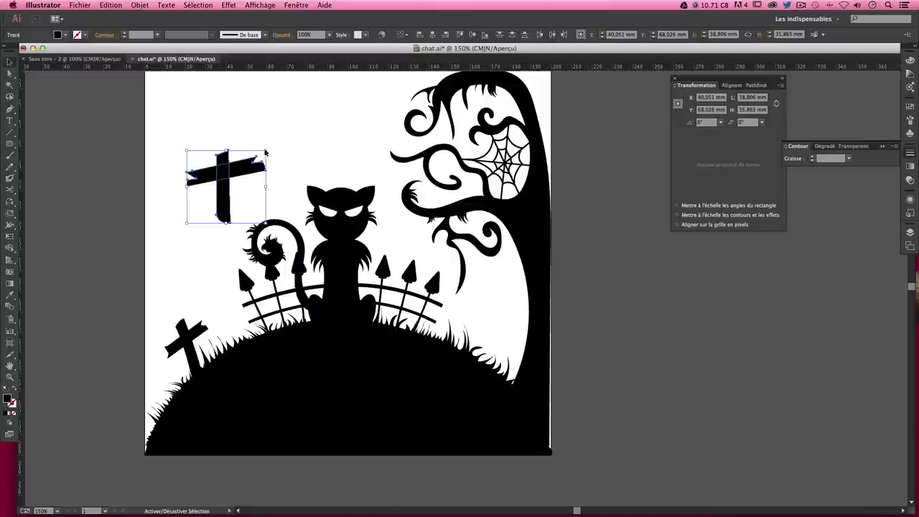
{"action": "left_click", "coordinate": [266, 169]}
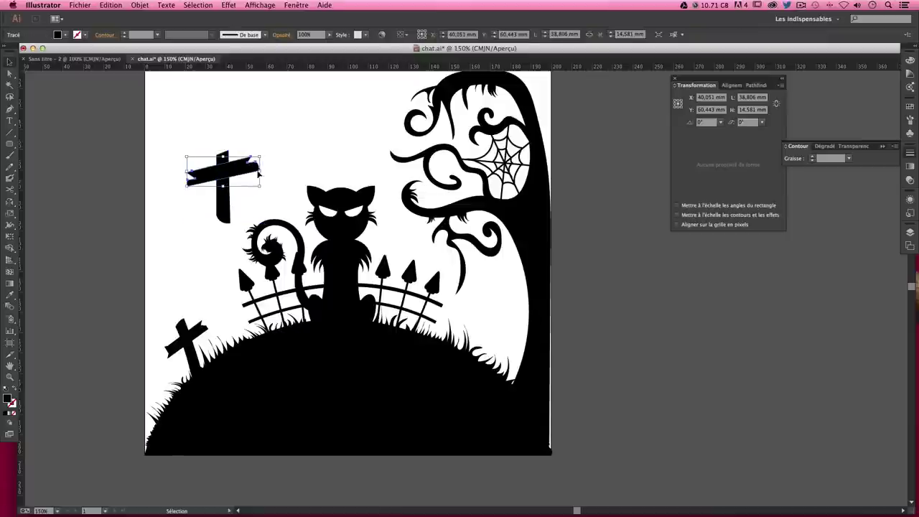
{"action": "left_click_drag", "start_coordinate": [266, 170], "coordinate": [266, 175]}
{"action": "left_click", "coordinate": [269, 176]}
{"action": "left_click", "coordinate": [237, 175]}
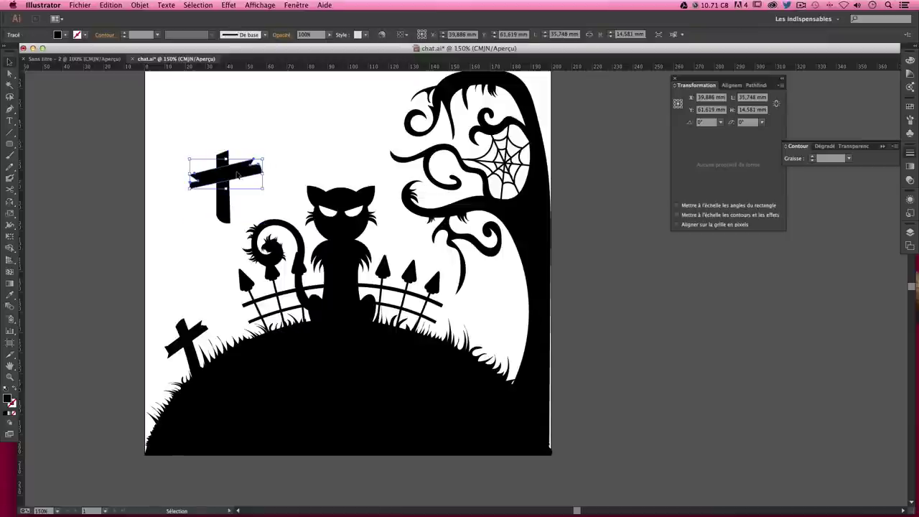
{"action": "left_click", "coordinate": [245, 204]}
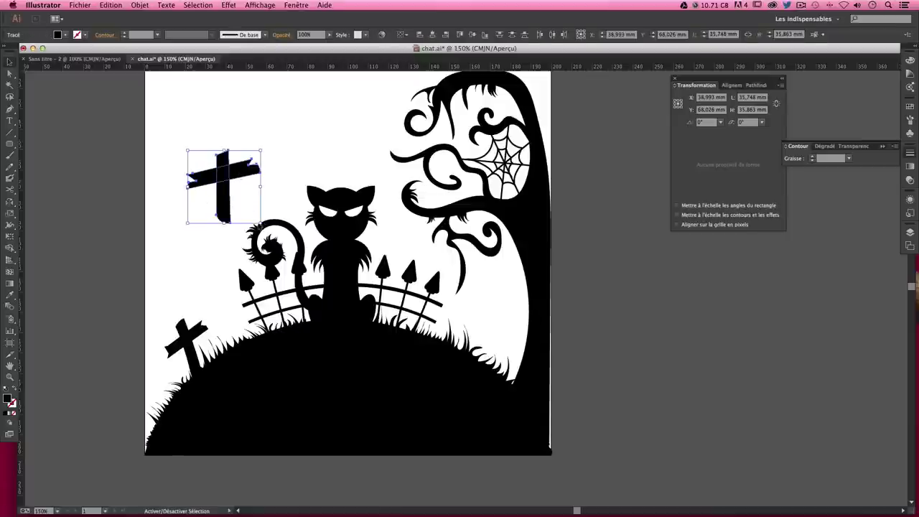
{"action": "mouse_move", "coordinate": [260, 222]}
{"action": "left_mouse_down"}
{"action": "mouse_move", "coordinate": [238, 198]}
{"action": "mouse_move", "coordinate": [246, 184]}
{"action": "left_mouse_up"}
Move the cross onto the hill's right side and rotate it to a slight tilt
{"action": "left_click", "coordinate": [344, 237]}
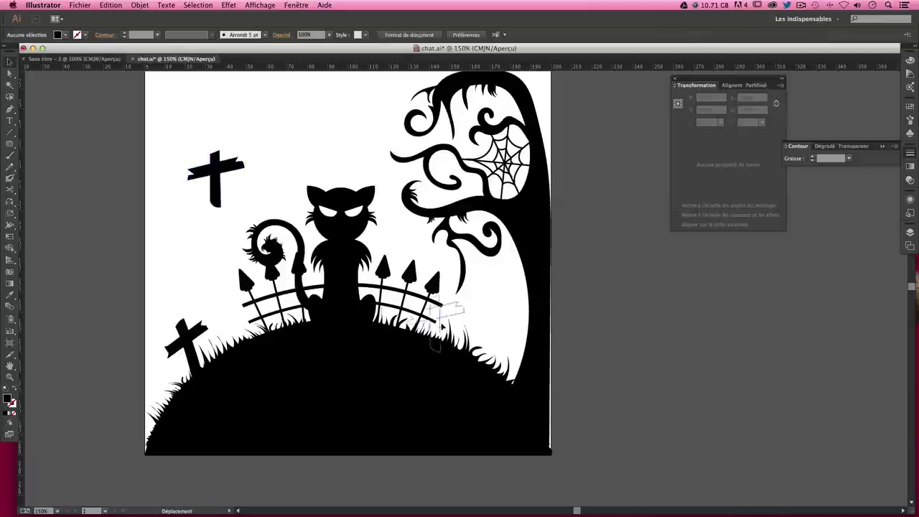
{"action": "left_click_drag", "start_coordinate": [441, 327], "coordinate": [479, 327]}
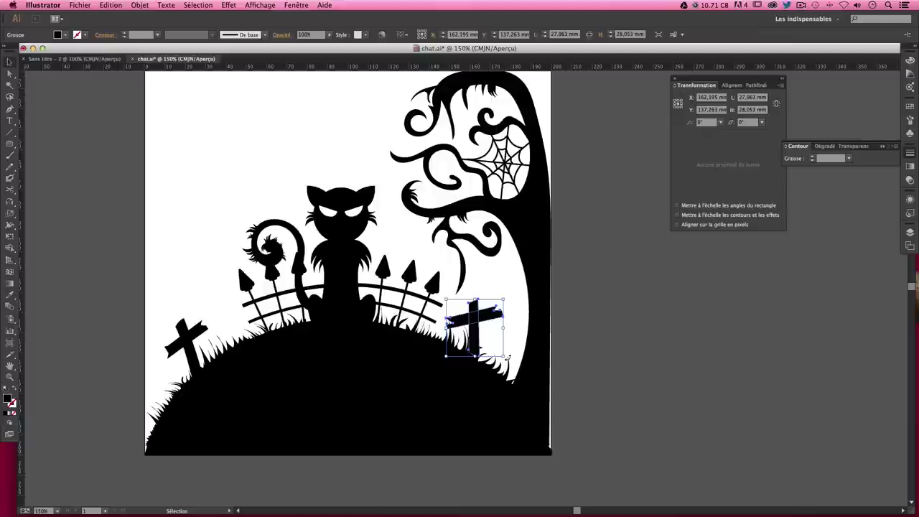
{"action": "left_click_drag", "start_coordinate": [507, 356], "coordinate": [518, 331]}
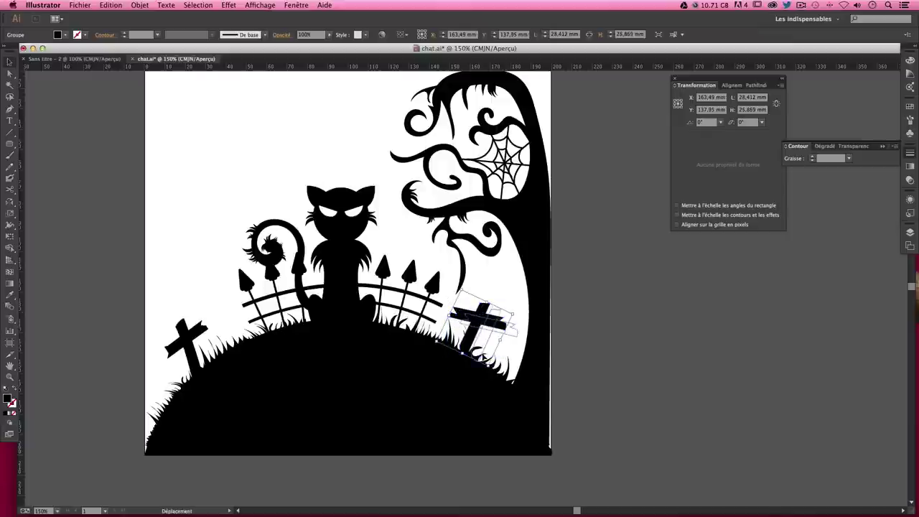
{"action": "left_click_drag", "start_coordinate": [532, 329], "coordinate": [494, 324]}
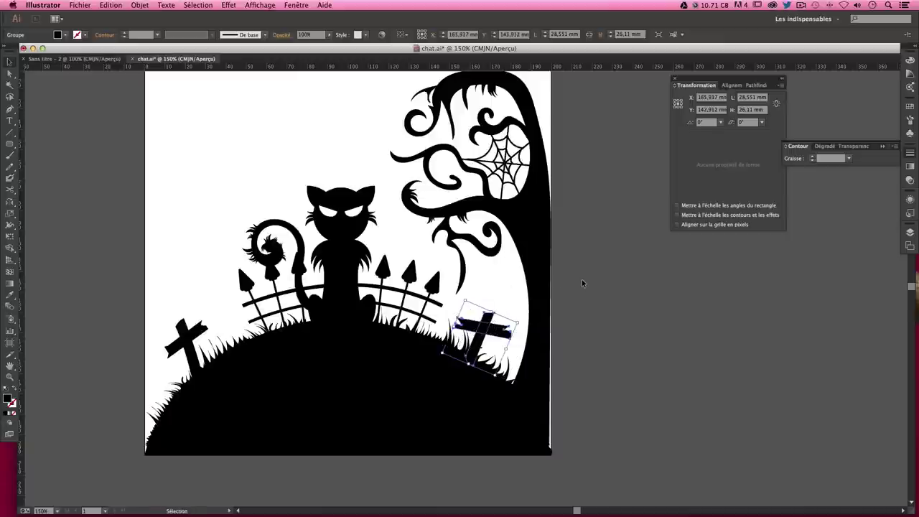
{"action": "left_click", "coordinate": [582, 279]}
{"action": "left_click", "coordinate": [502, 337]}
{"action": "left_click_drag", "start_coordinate": [518, 327], "coordinate": [521, 337]}
{"action": "left_click", "coordinate": [570, 316]}
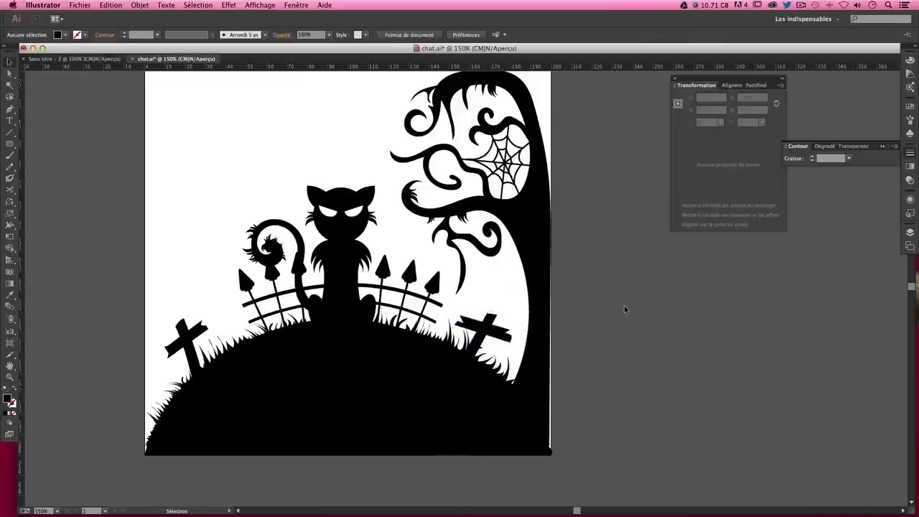
Zoom and pan the view to centre the cat and crosses
{"action": "scroll", "coordinate": [579, 316], "scroll_direction": "up", "scroll_amount": 5}
{"action": "scroll", "coordinate": [579, 329], "scroll_direction": "down", "scroll_amount": 4}
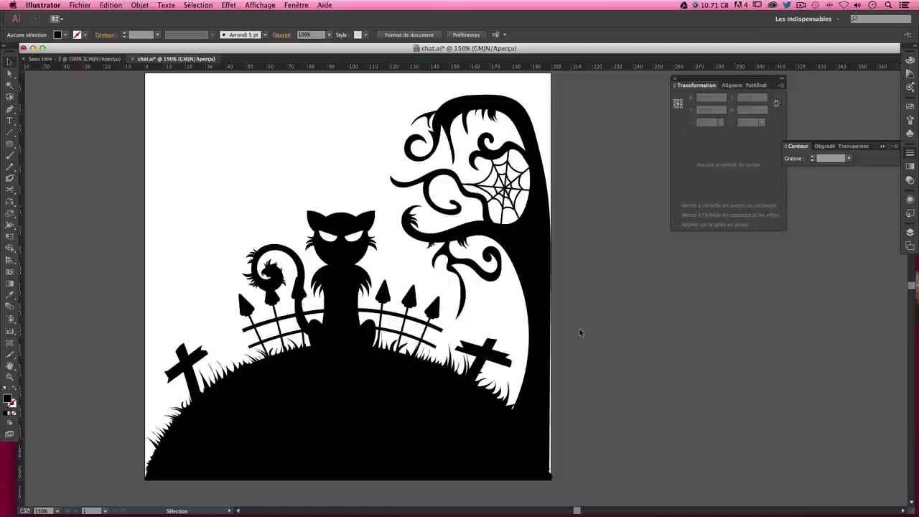
{"action": "scroll", "coordinate": [580, 330], "scroll_direction": "up", "scroll_amount": 2}
{"action": "scroll", "coordinate": [580, 330], "scroll_direction": "up", "scroll_amount": 1}
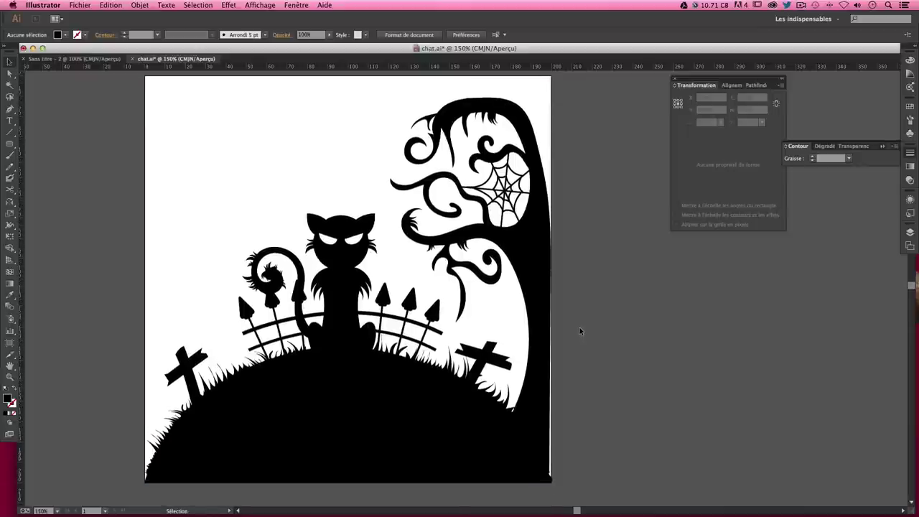
{"action": "scroll", "coordinate": [579, 330], "scroll_direction": "down", "scroll_amount": 2}
{"action": "key", "text": "super+plus"}
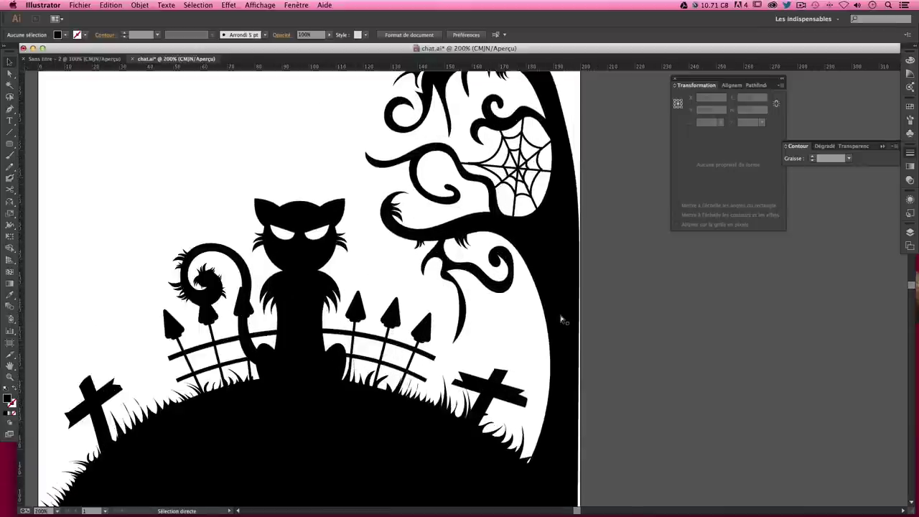
{"action": "key", "text": "super+plus"}
{"action": "key", "text": "super+minus"}
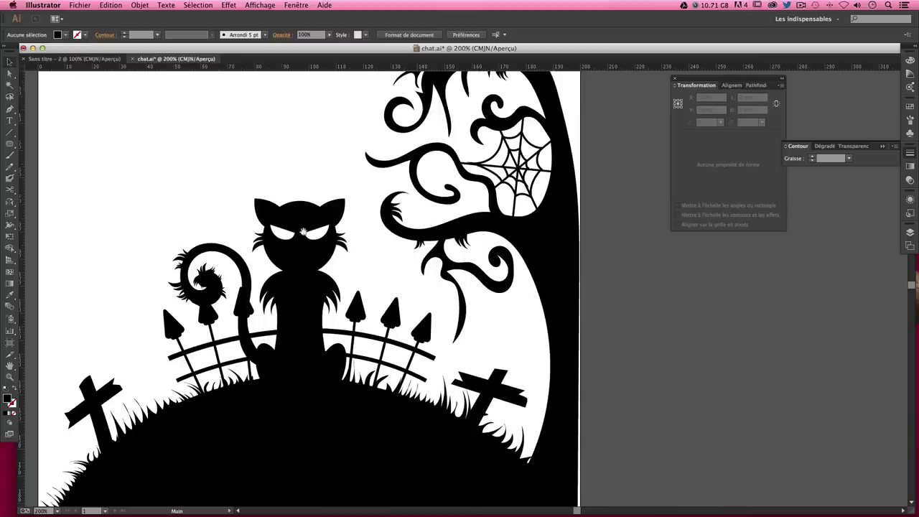
{"action": "left_click_drag", "start_coordinate": [280, 243], "coordinate": [387, 228]}
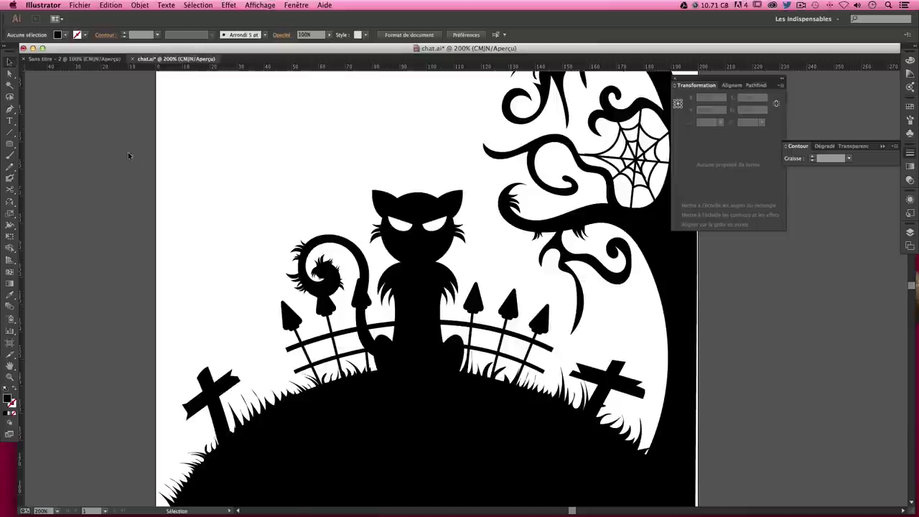
{"action": "scroll", "coordinate": [231, 169], "scroll_direction": "up", "scroll_amount": 1}
Draw a small black circle for the bat's head with the Ellipse tool
{"action": "left_click", "coordinate": [10, 144]}
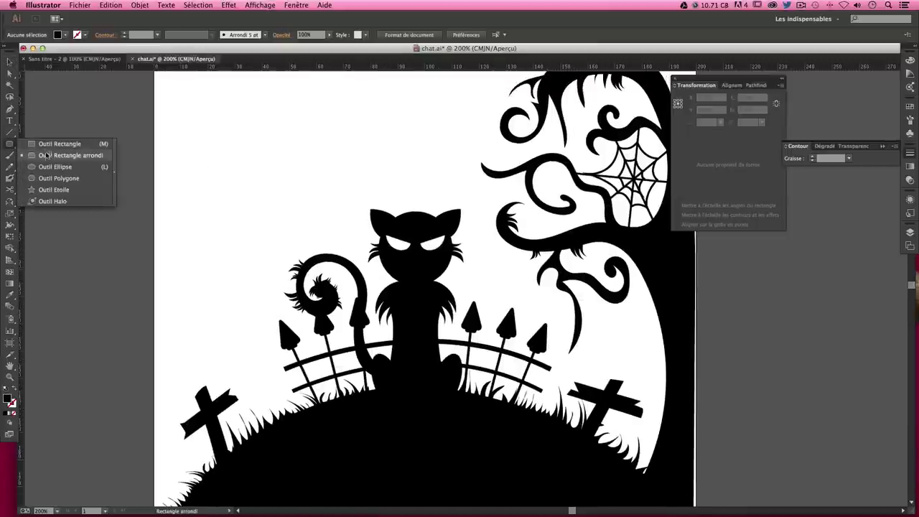
{"action": "left_click_drag", "start_coordinate": [13, 148], "coordinate": [54, 167]}
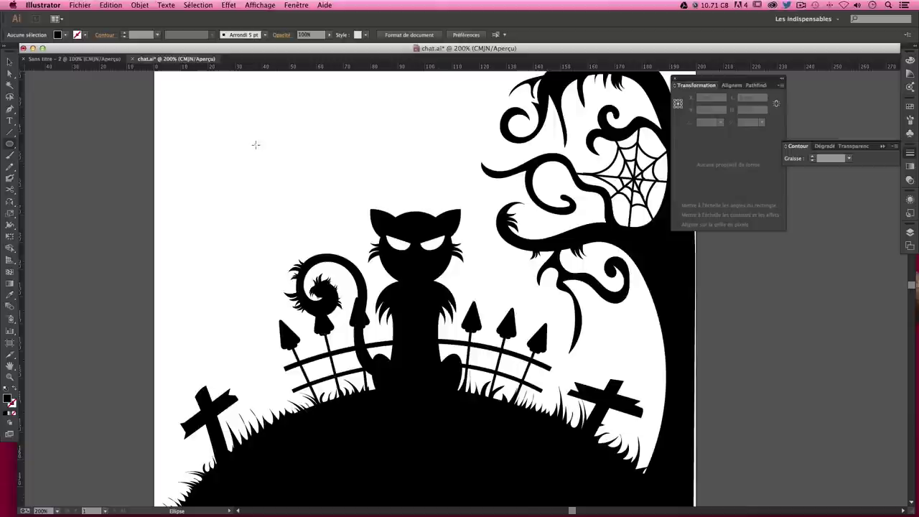
{"action": "left_click_drag", "start_coordinate": [255, 145], "coordinate": [274, 164]}
{"action": "left_click", "coordinate": [9, 61]}
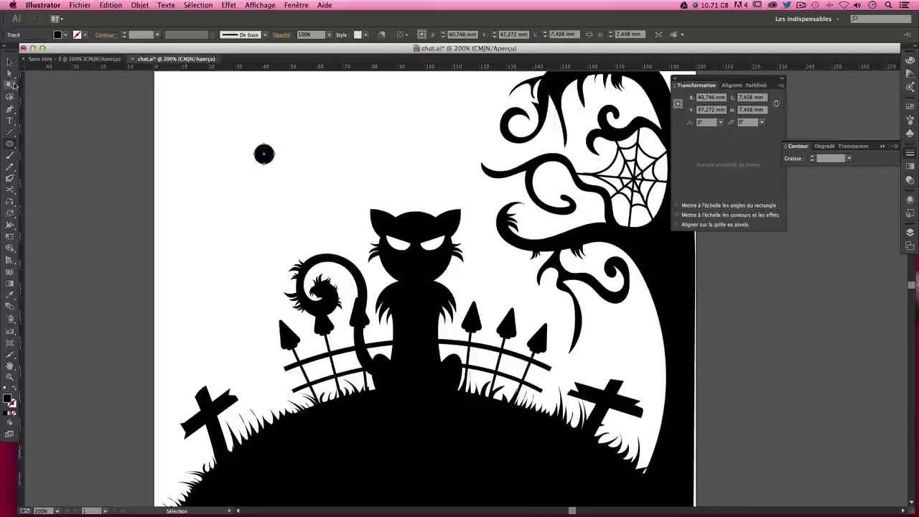
Draw a pointed ear on the circle's upper-right edge
{"action": "left_click", "coordinate": [245, 158]}
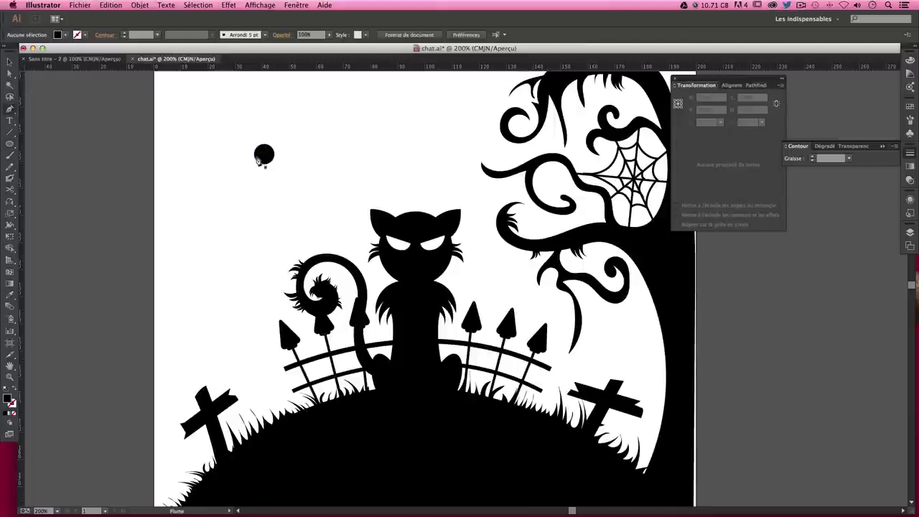
{"action": "left_click", "coordinate": [269, 148]}
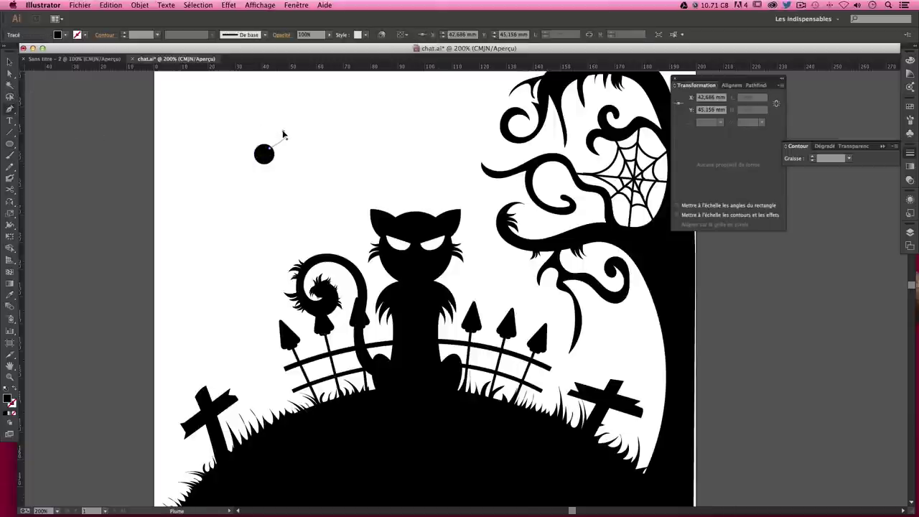
{"action": "left_click", "coordinate": [285, 135]}
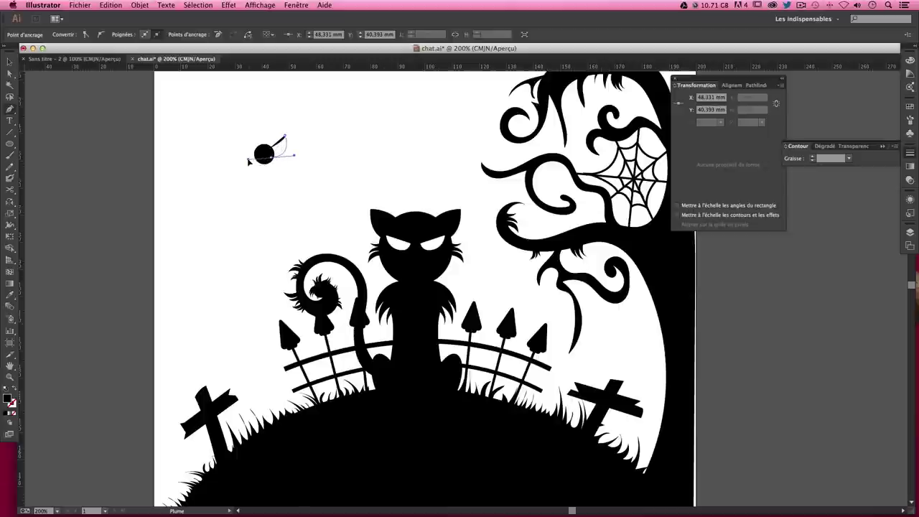
{"action": "key", "text": "ctrl+z"}
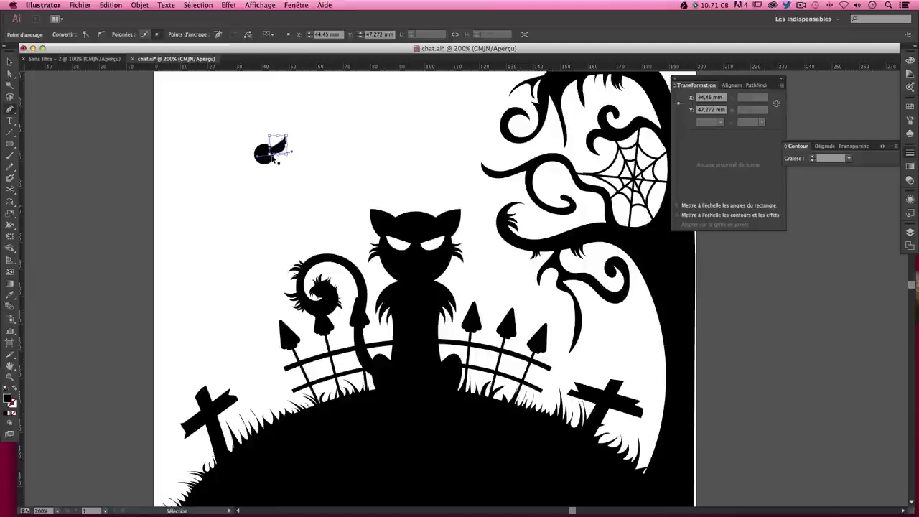
{"action": "key", "text": "ctrl+z"}
{"action": "key", "text": "ctrl+z"}
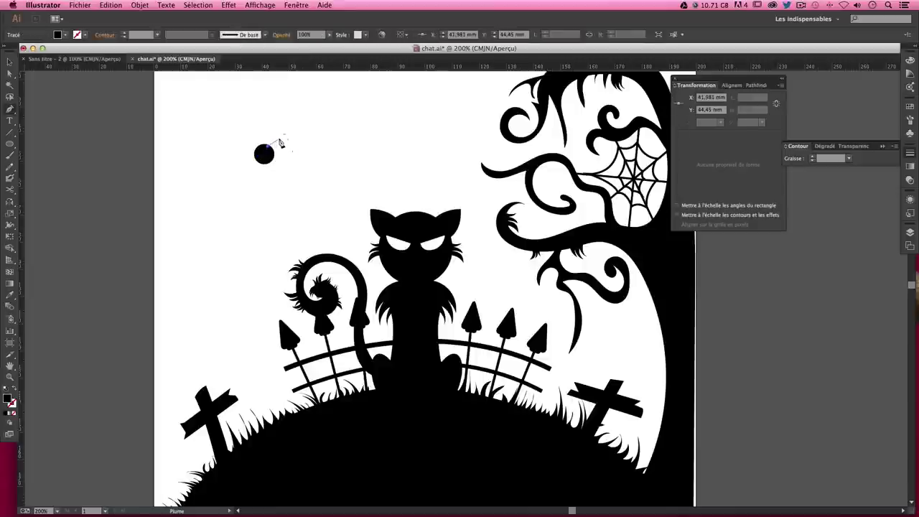
{"action": "left_click", "coordinate": [277, 135]}
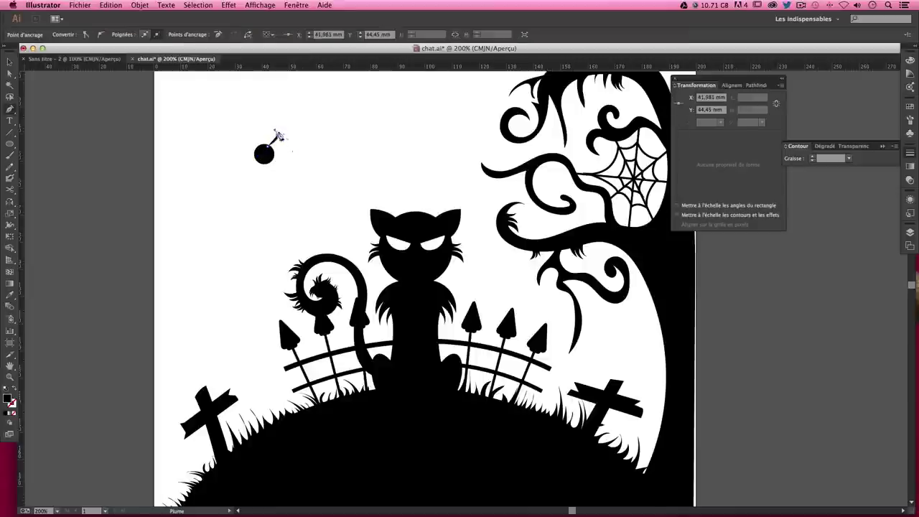
{"action": "left_click", "coordinate": [282, 137]}
{"action": "left_click_drag", "start_coordinate": [269, 158], "coordinate": [273, 166]}
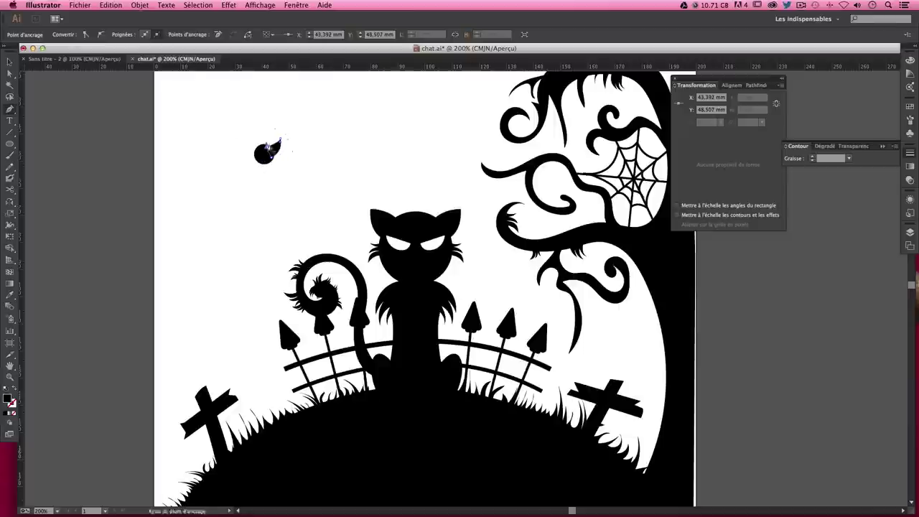
{"action": "left_click", "coordinate": [9, 62]}
{"action": "left_click", "coordinate": [60, 107]}
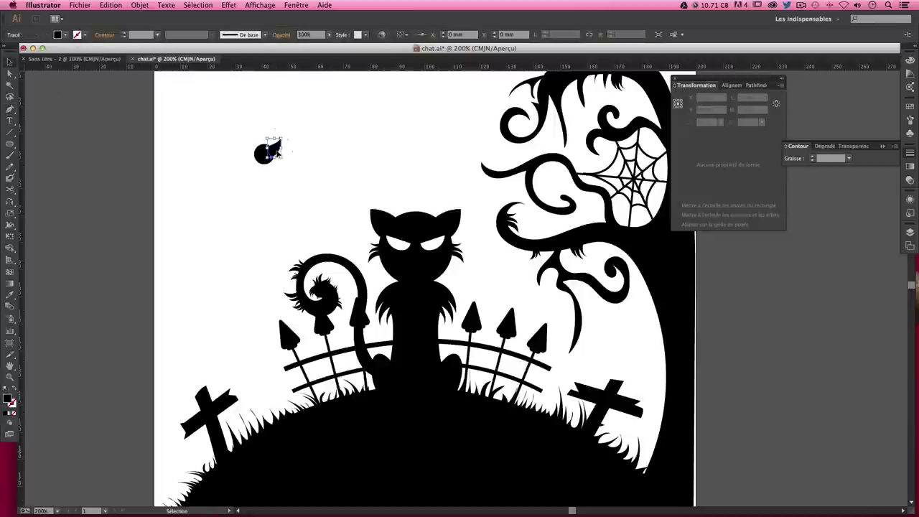
Copy and reflect the ear into a matching left ear, nudged into place
{"action": "key", "text": "a"}
{"action": "key", "text": "super+plus"}
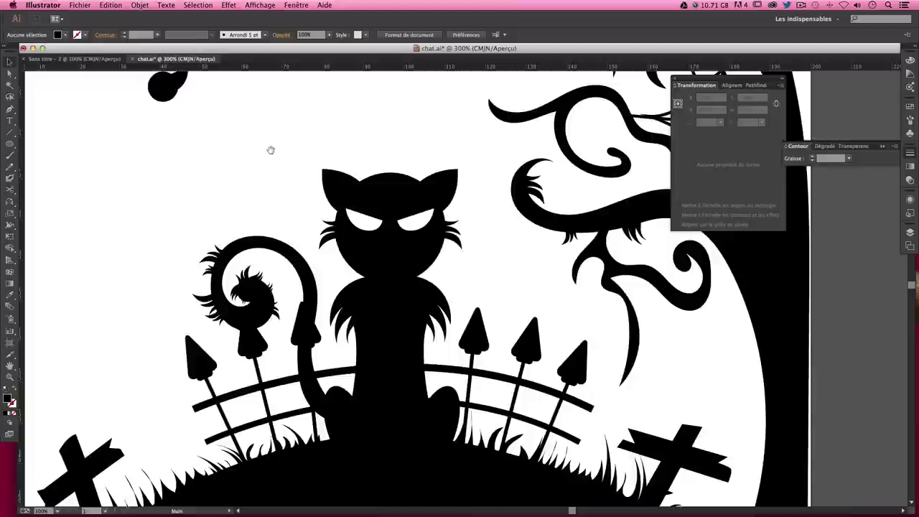
{"action": "left_click_drag", "start_coordinate": [308, 186], "coordinate": [262, 184]}
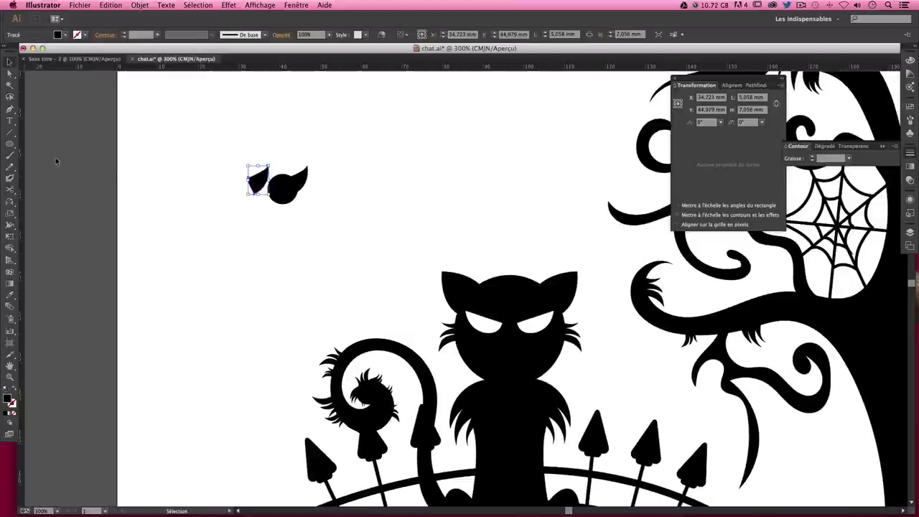
{"action": "key", "text": "r"}
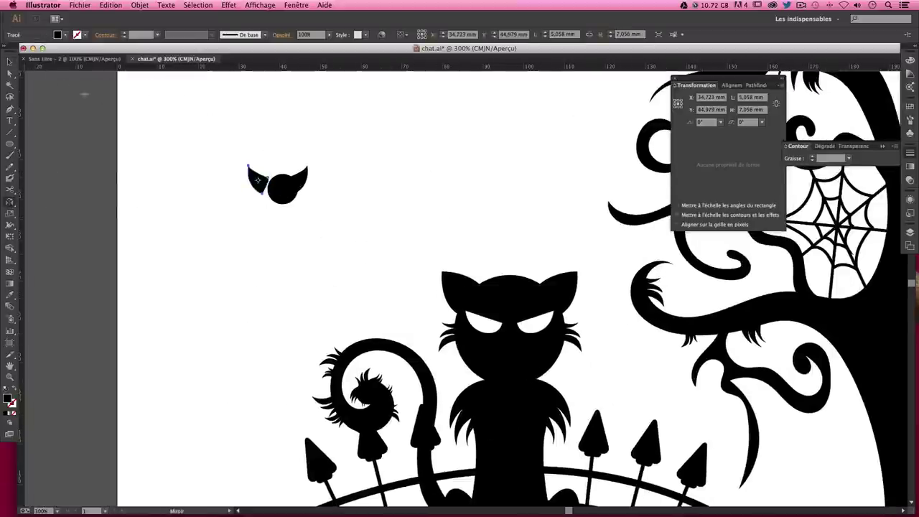
{"action": "key", "text": "v"}
{"action": "key", "text": "Right"}
{"action": "key", "text": "Right"}
{"action": "key", "text": "Right"}
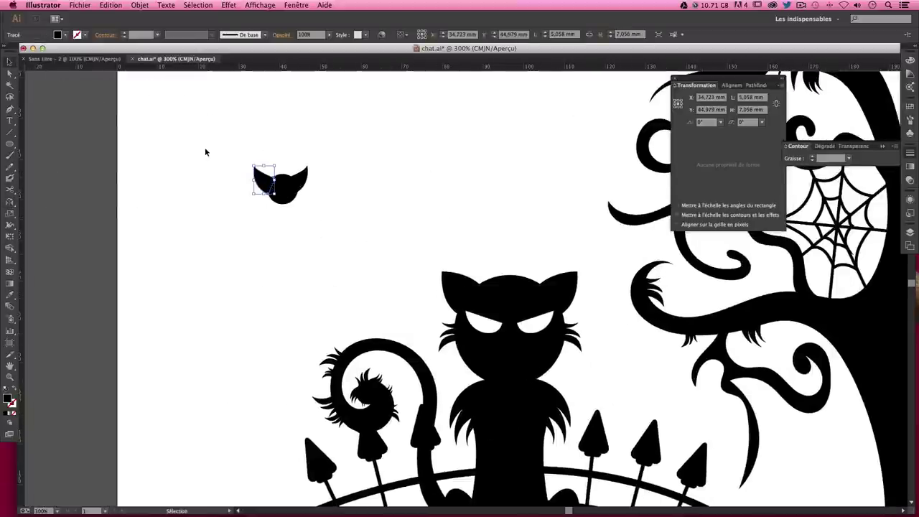
{"action": "key", "text": "Right"}
{"action": "key", "text": "Right"}
{"action": "left_click", "coordinate": [205, 148]}
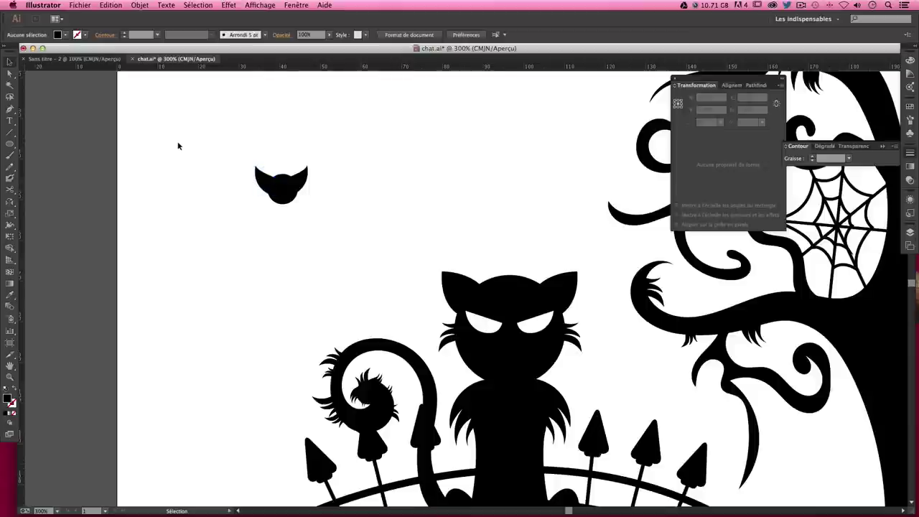
{"action": "left_click", "coordinate": [11, 108]}
{"action": "scroll", "coordinate": [289, 222], "scroll_direction": "down", "scroll_amount": 1}
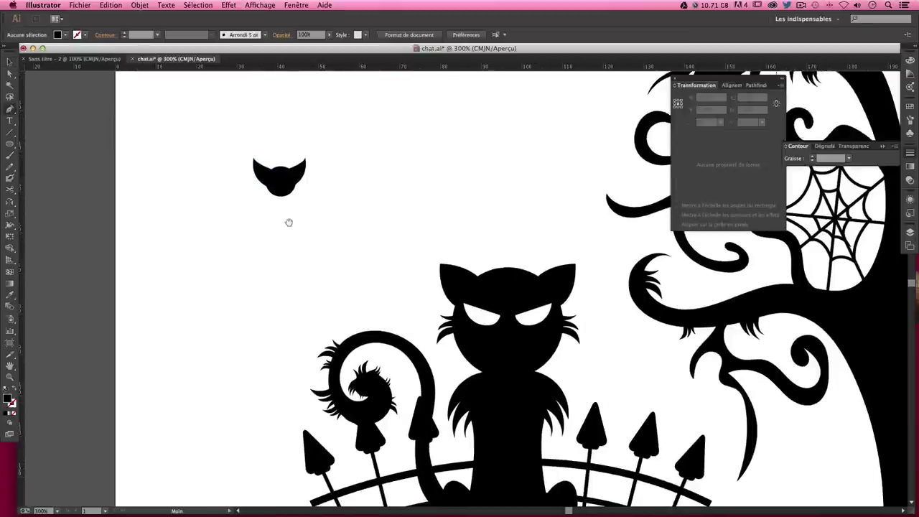
Set the Paintbrush stroke weight to 0.1 pt after undoing a trial wing stroke
{"action": "left_click", "coordinate": [9, 156]}
{"action": "left_click", "coordinate": [831, 158]}
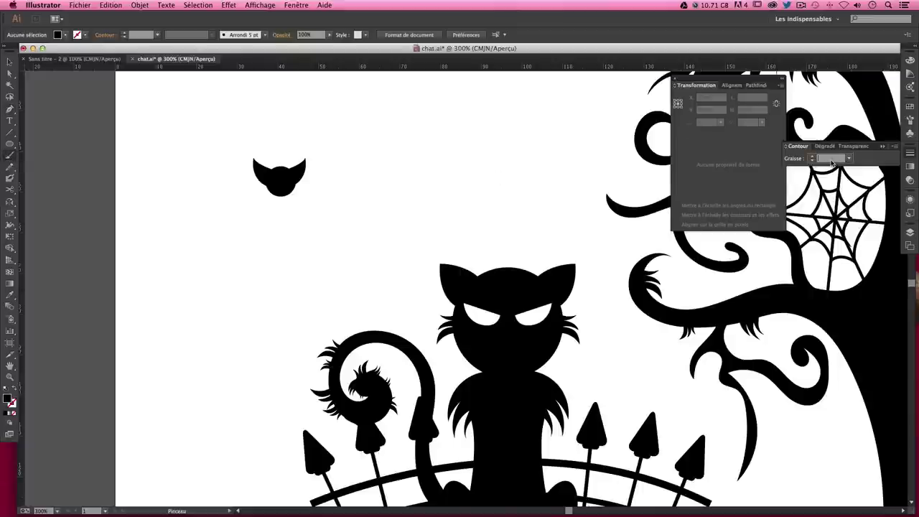
{"action": "type", "text": "0.3"}
{"action": "key", "text": "Return"}
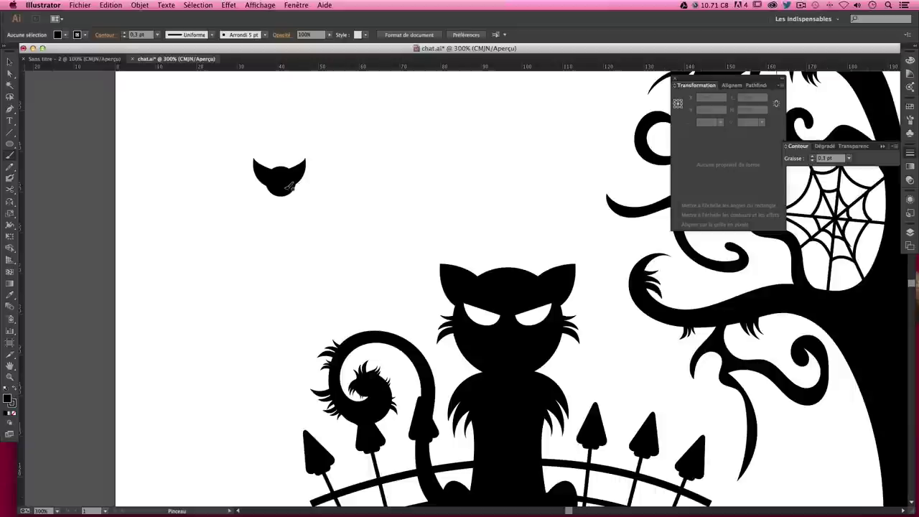
{"action": "left_click_drag", "start_coordinate": [298, 185], "coordinate": [335, 176]}
{"action": "key", "text": "ctrl+z"}
{"action": "left_click", "coordinate": [830, 158]}
{"action": "type", "text": "0,25"}
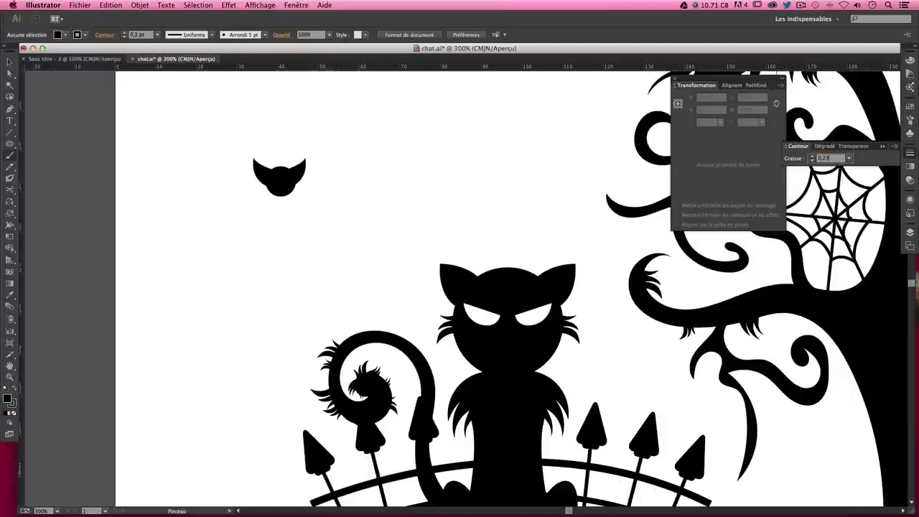
{"action": "key", "text": "Return"}
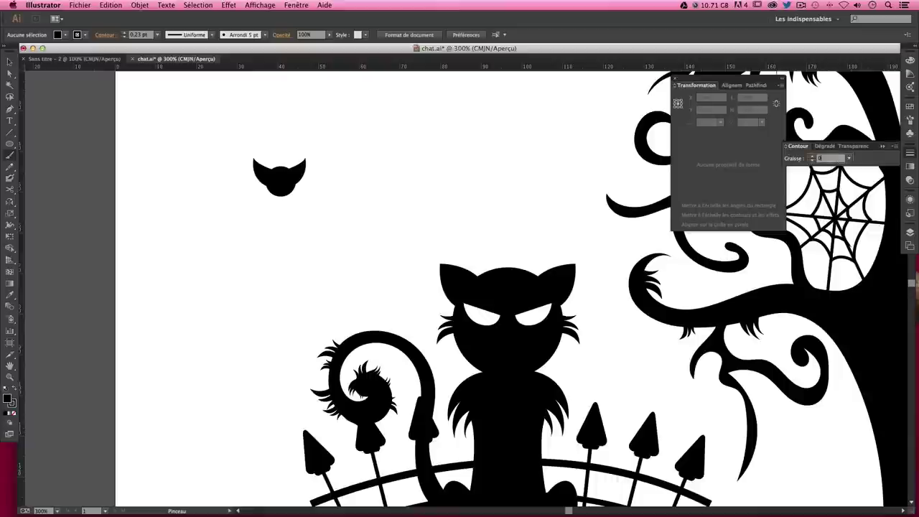
{"action": "type", "text": ",1"}
{"action": "key", "text": "Return"}
Draw the scalloped right wing outline and swap fill and stroke to make it solid black
{"action": "left_click_drag", "start_coordinate": [290, 188], "coordinate": [347, 169]}
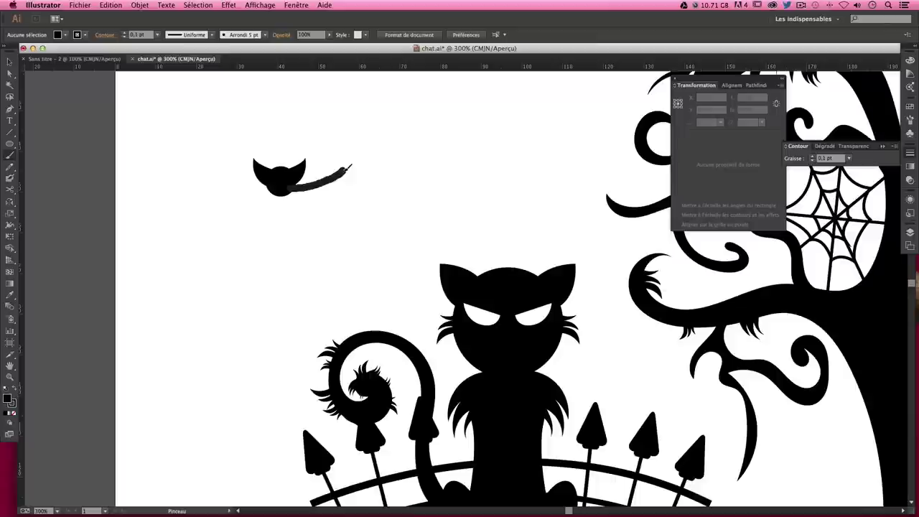
{"action": "mouse_move", "coordinate": [349, 166]}
{"action": "left_mouse_down"}
{"action": "mouse_move", "coordinate": [416, 191]}
{"action": "mouse_move", "coordinate": [396, 198]}
{"action": "mouse_move", "coordinate": [381, 220]}
{"action": "mouse_move", "coordinate": [357, 214]}
{"action": "mouse_move", "coordinate": [350, 233]}
{"action": "mouse_move", "coordinate": [324, 207]}
{"action": "mouse_move", "coordinate": [297, 204]}
{"action": "mouse_move", "coordinate": [294, 187]}
{"action": "left_mouse_up"}
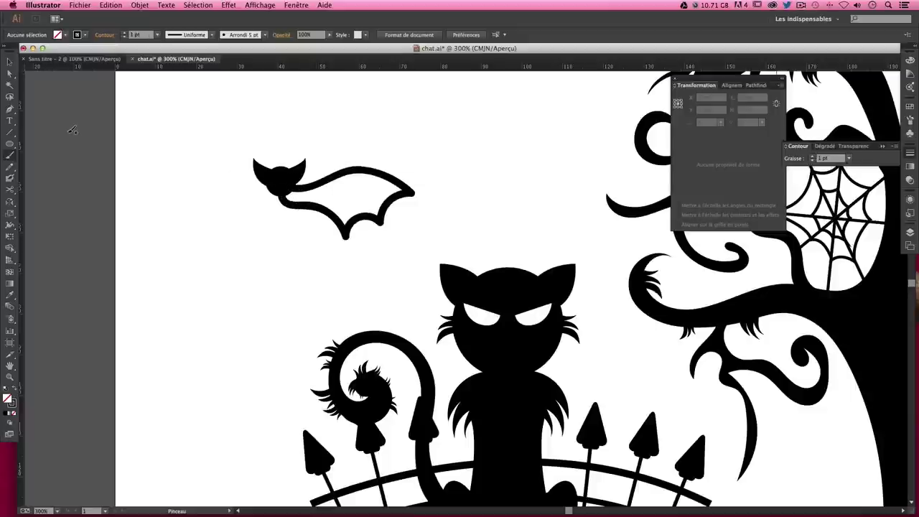
{"action": "key", "text": "v"}
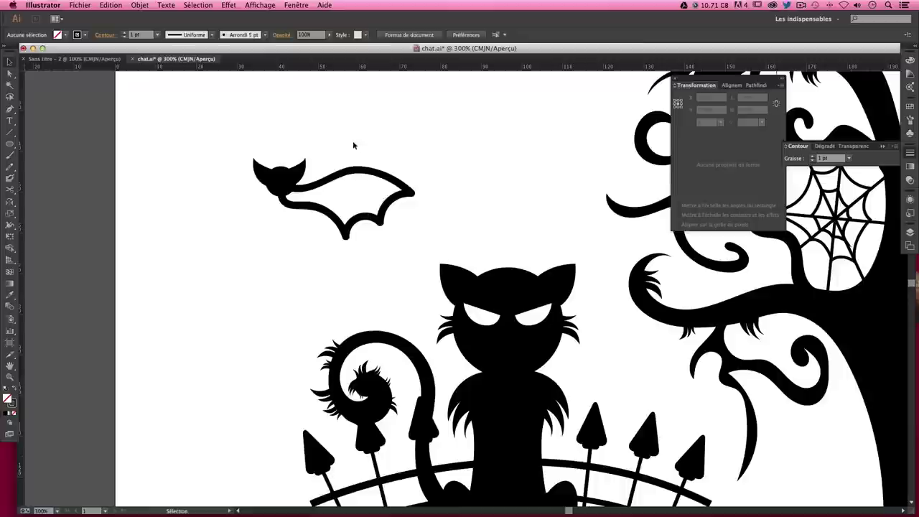
{"action": "left_click", "coordinate": [352, 170]}
{"action": "left_click", "coordinate": [14, 390]}
{"action": "left_click", "coordinate": [330, 247]}
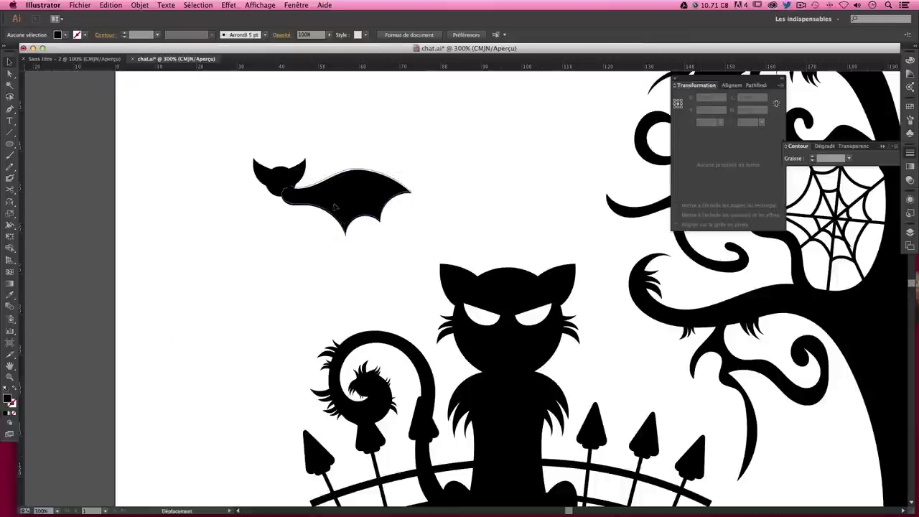
Alt-drag a copy of the wing to the left of the head and reflect it horizontally
{"action": "left_click", "coordinate": [400, 189]}
{"action": "key", "text": "o"}
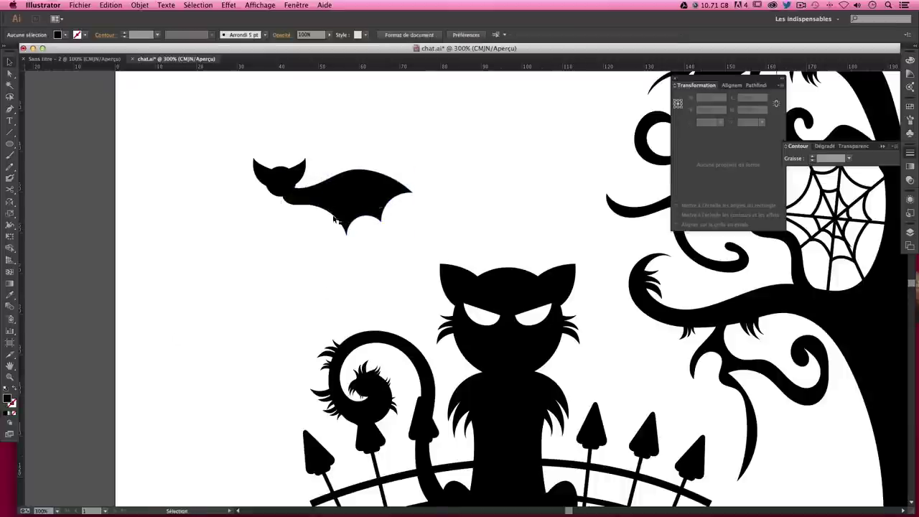
{"action": "left_click_drag", "start_coordinate": [283, 188], "coordinate": [158, 189]}
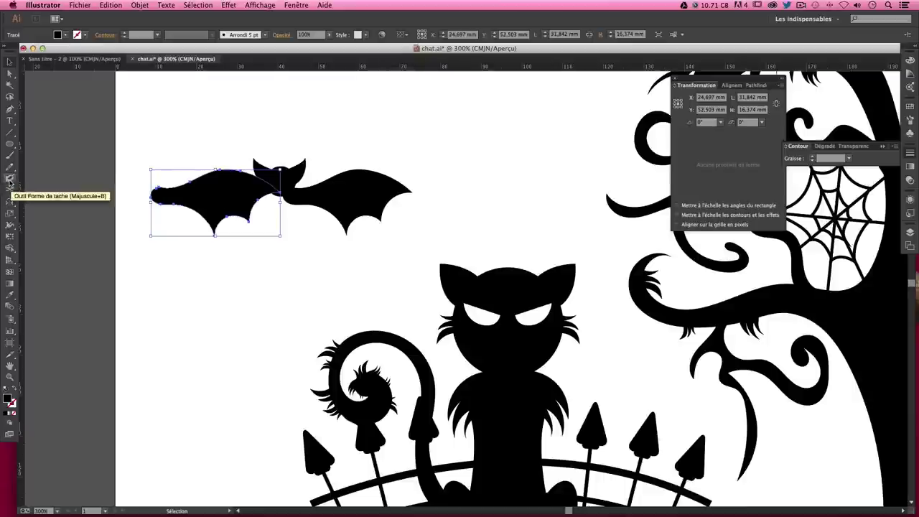
{"action": "left_click", "coordinate": [9, 201]}
{"action": "key", "text": "v"}
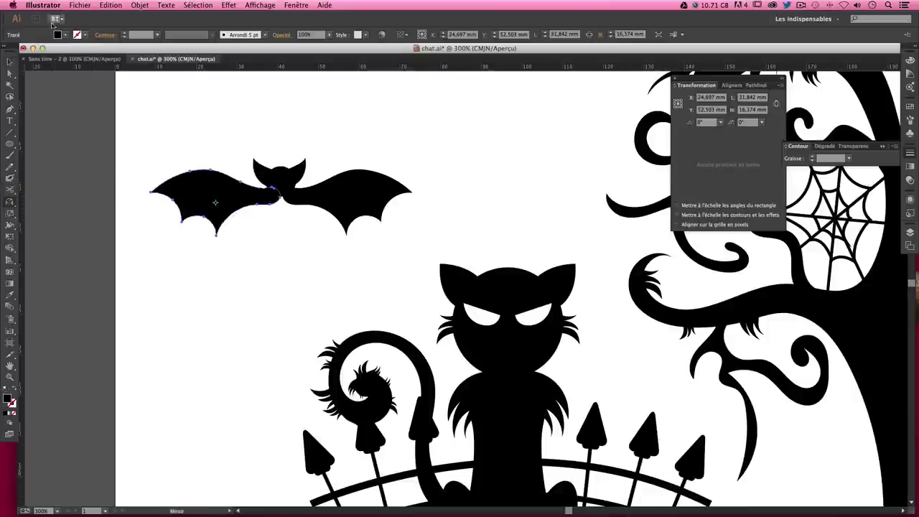
{"action": "key", "text": "super+shift+a"}
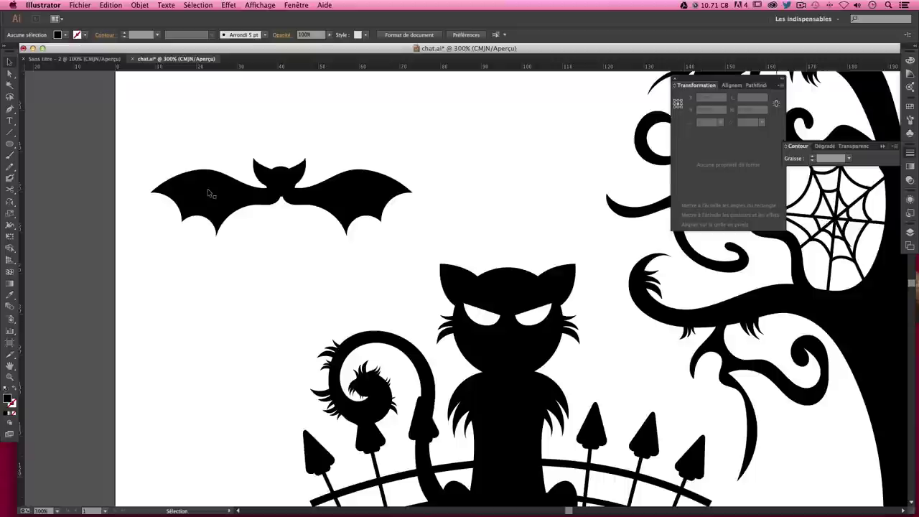
{"action": "left_click", "coordinate": [10, 155]}
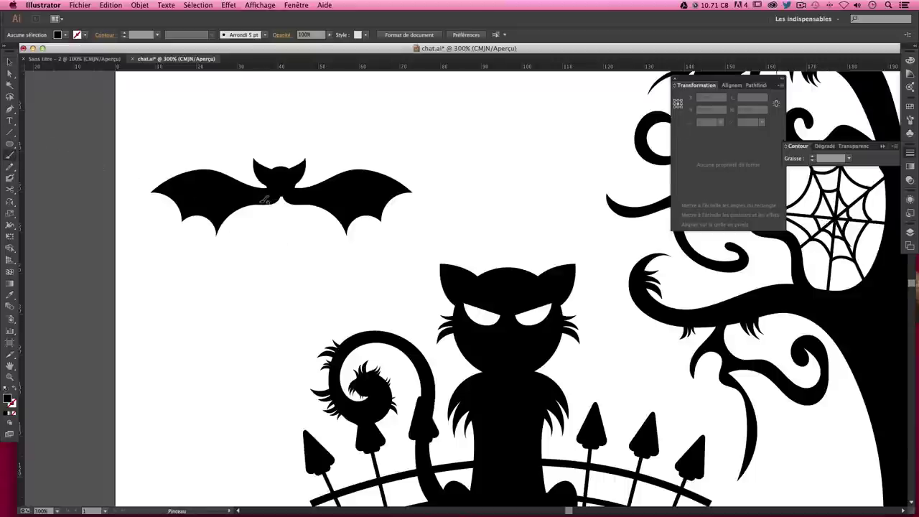
Draw a W-shaped brush stroke beneath the bat's head for the body
{"action": "left_click_drag", "start_coordinate": [263, 201], "coordinate": [285, 253]}
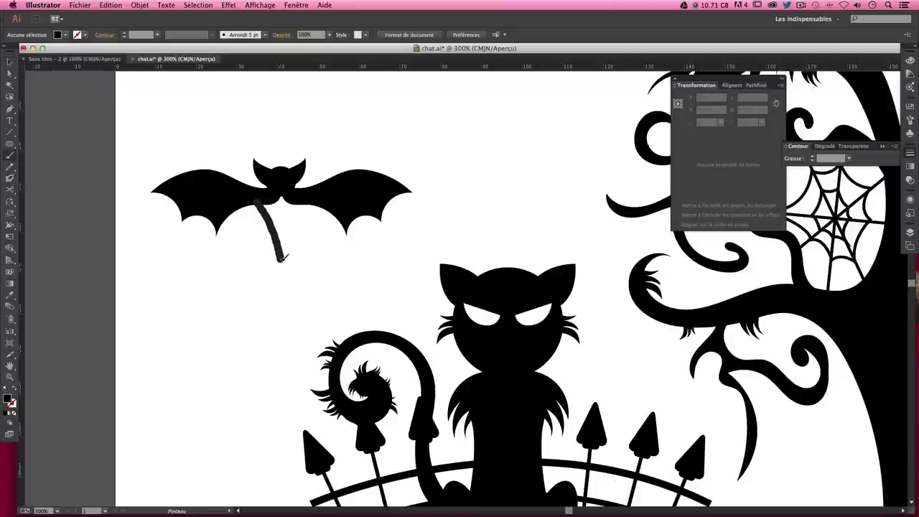
{"action": "key", "text": "super+z"}
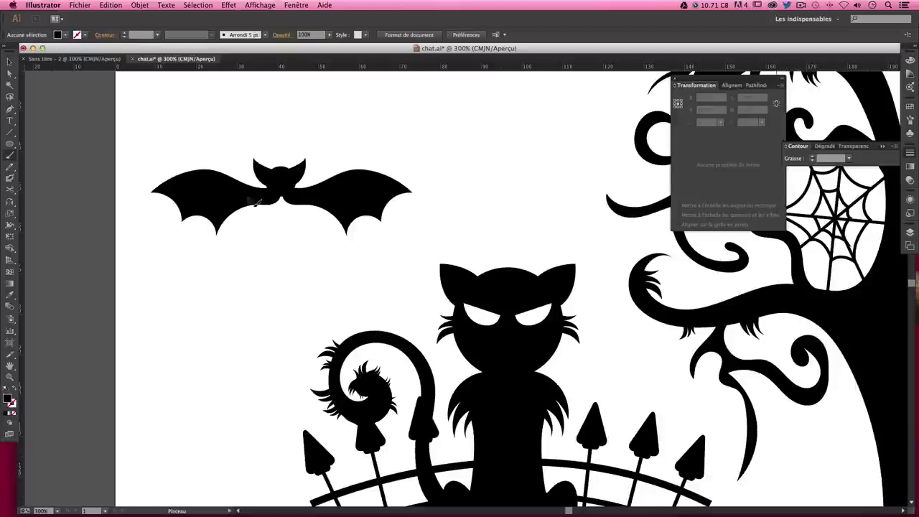
{"action": "mouse_move", "coordinate": [248, 200]}
{"action": "left_mouse_down"}
{"action": "mouse_move", "coordinate": [273, 266]}
{"action": "mouse_move", "coordinate": [309, 198]}
{"action": "left_mouse_up"}
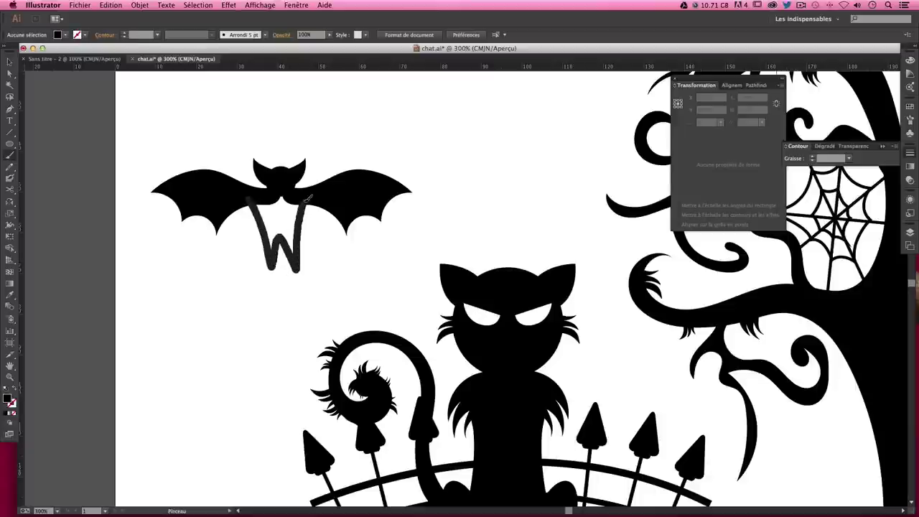
{"action": "left_click_drag", "start_coordinate": [298, 189], "coordinate": [251, 196]}
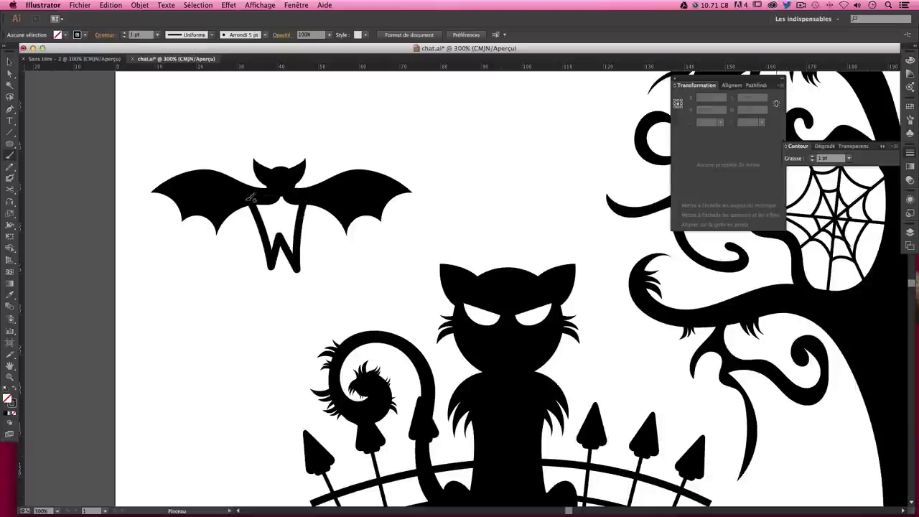
Swap fill and stroke so the W body becomes a solid black shape
{"action": "left_click", "coordinate": [10, 61]}
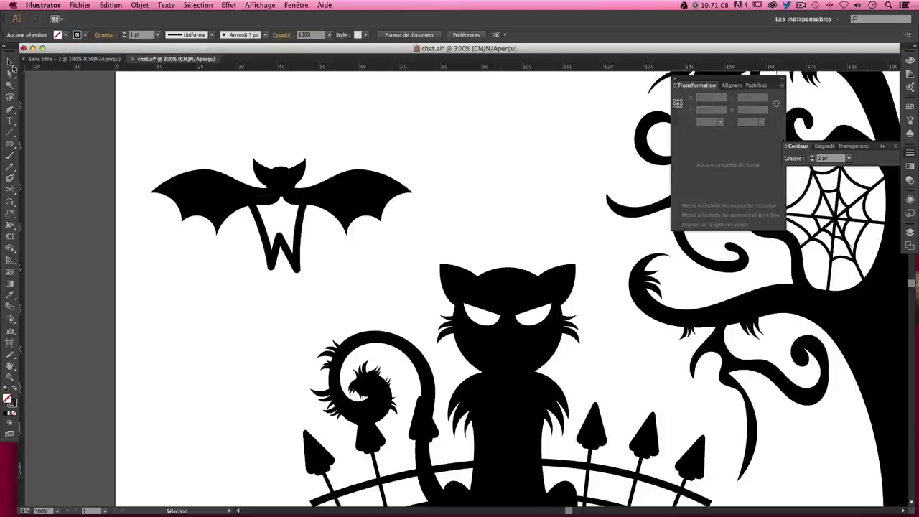
{"action": "left_click", "coordinate": [296, 268]}
{"action": "left_click", "coordinate": [15, 389]}
{"action": "left_click", "coordinate": [187, 365]}
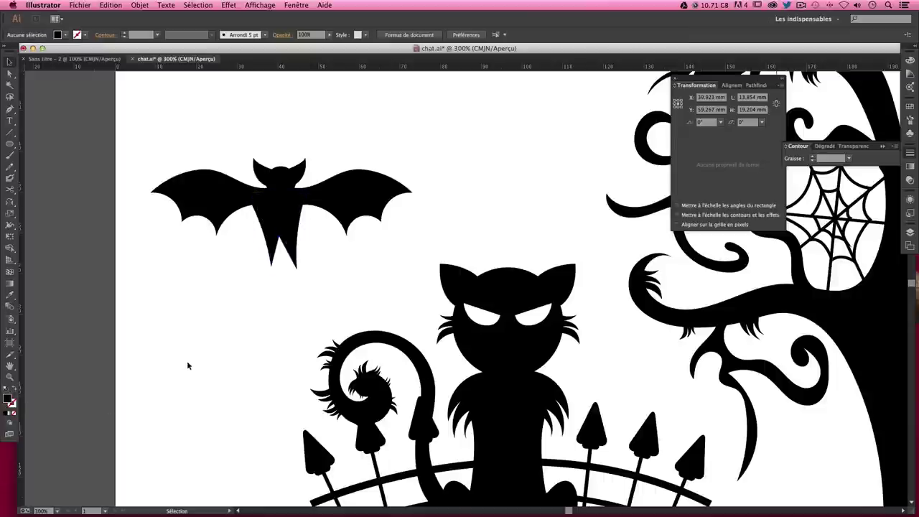
{"action": "left_click", "coordinate": [277, 240]}
{"action": "left_click", "coordinate": [365, 243]}
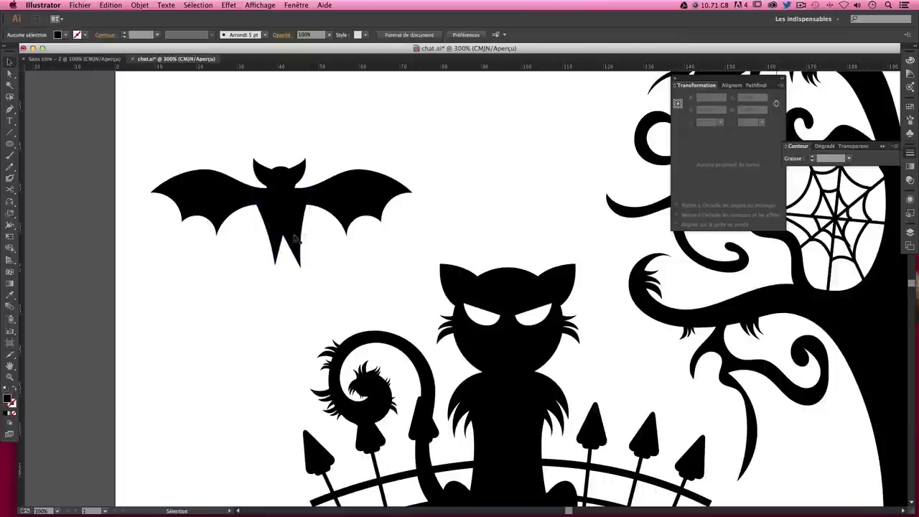
{"action": "left_click", "coordinate": [282, 246]}
Rotate the body slightly, shorten it, and narrow it under the wings
{"action": "left_click_drag", "start_coordinate": [313, 269], "coordinate": [286, 268]}
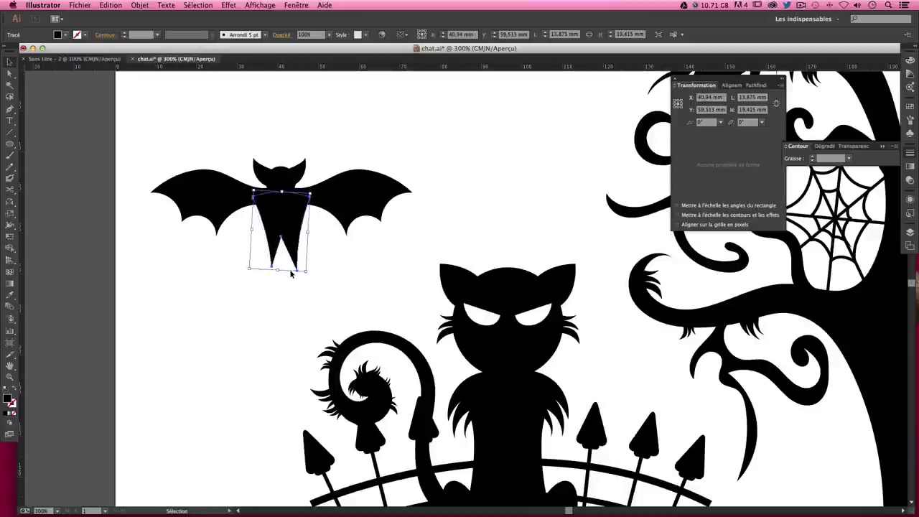
{"action": "left_click", "coordinate": [336, 265]}
{"action": "left_click", "coordinate": [286, 269]}
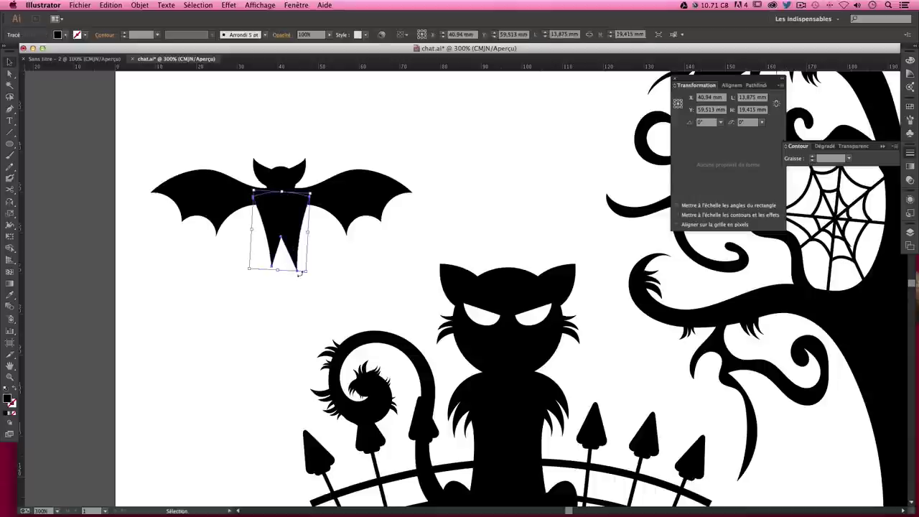
{"action": "left_click_drag", "start_coordinate": [278, 271], "coordinate": [283, 248]}
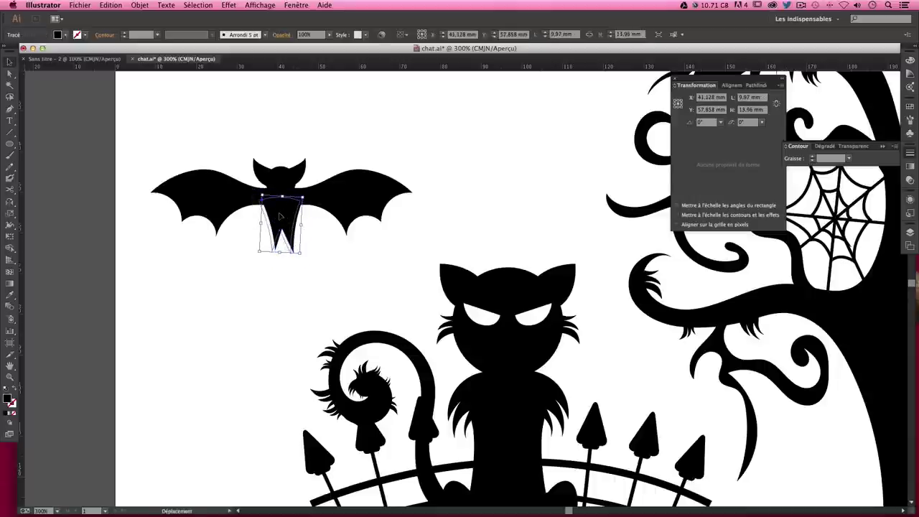
{"action": "left_click_drag", "start_coordinate": [296, 220], "coordinate": [329, 212]}
{"action": "left_click", "coordinate": [364, 224]}
{"action": "left_click", "coordinate": [286, 219]}
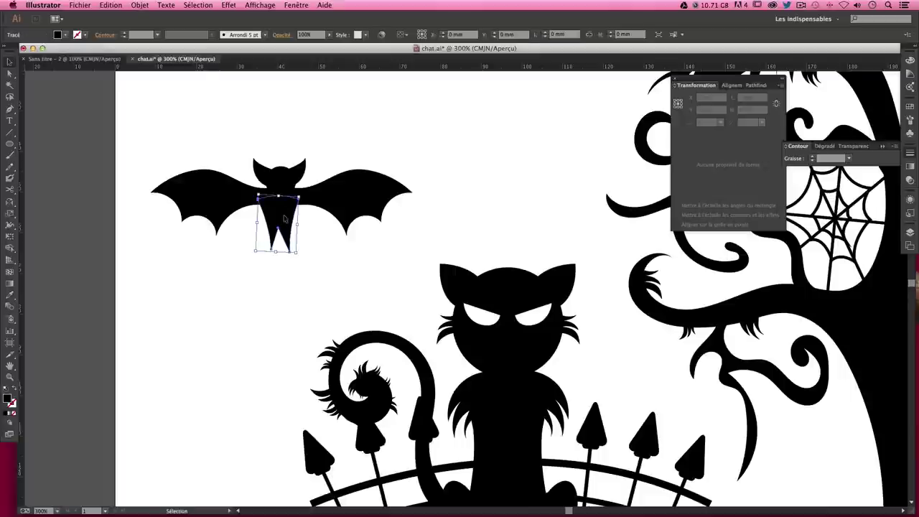
{"action": "left_click", "coordinate": [362, 158]}
{"action": "left_click", "coordinate": [282, 215]}
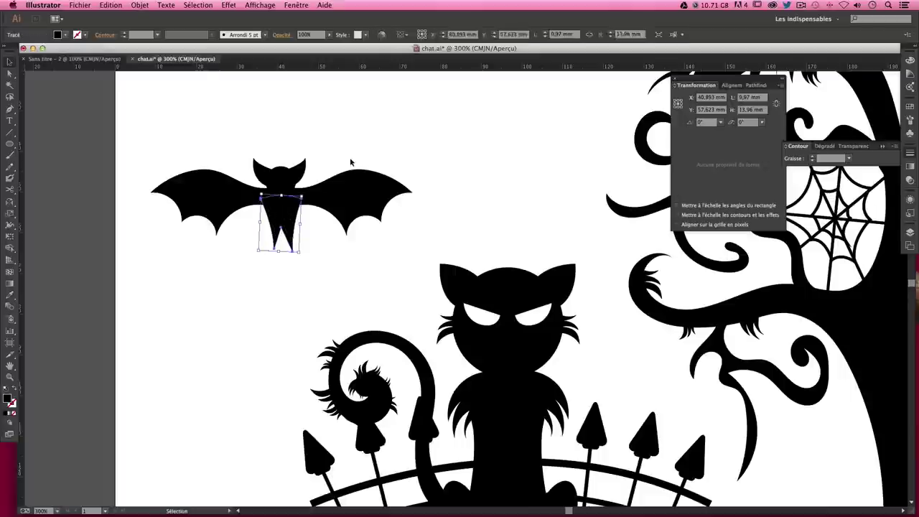
{"action": "left_click", "coordinate": [365, 165]}
Shorten the body a little more, then marquee-select every part of the bat
{"action": "key", "text": "super+minus"}
{"action": "key", "text": "super+minus"}
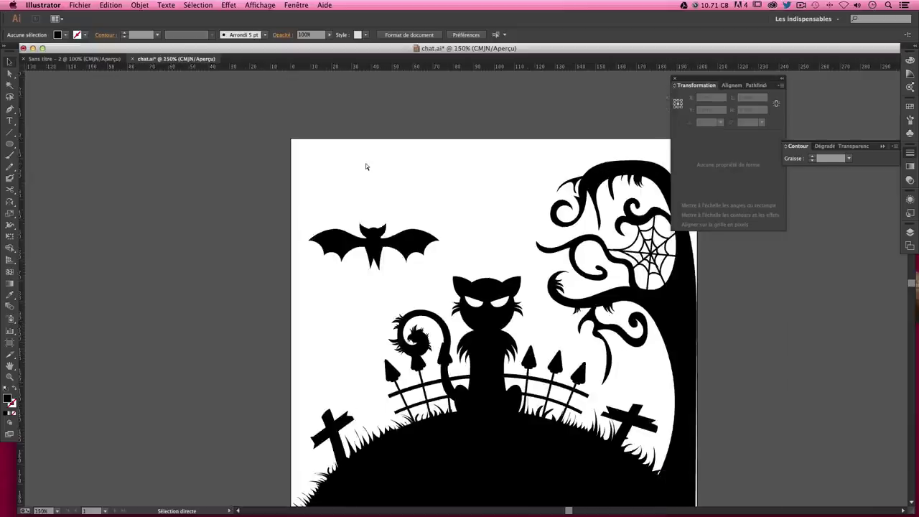
{"action": "key", "text": "super+plus"}
{"action": "key", "text": "super+plus"}
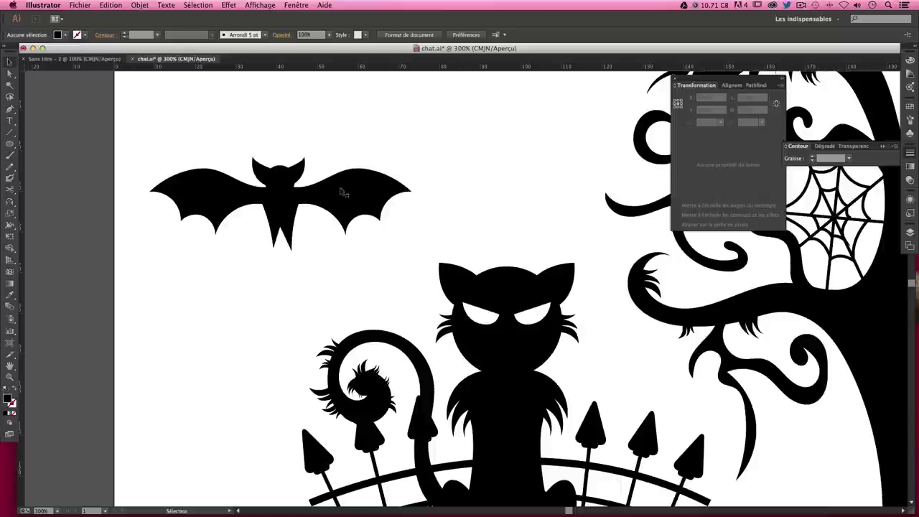
{"action": "left_click", "coordinate": [285, 217]}
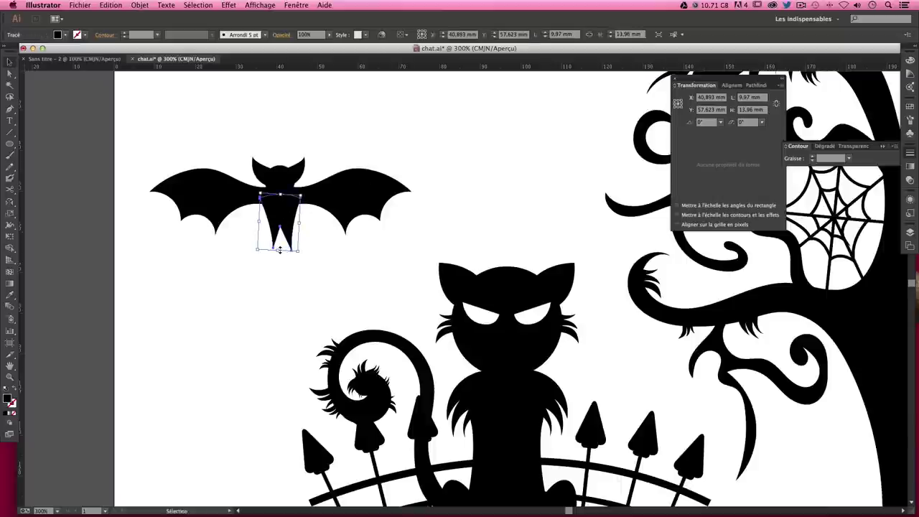
{"action": "left_click_drag", "start_coordinate": [280, 249], "coordinate": [297, 219]}
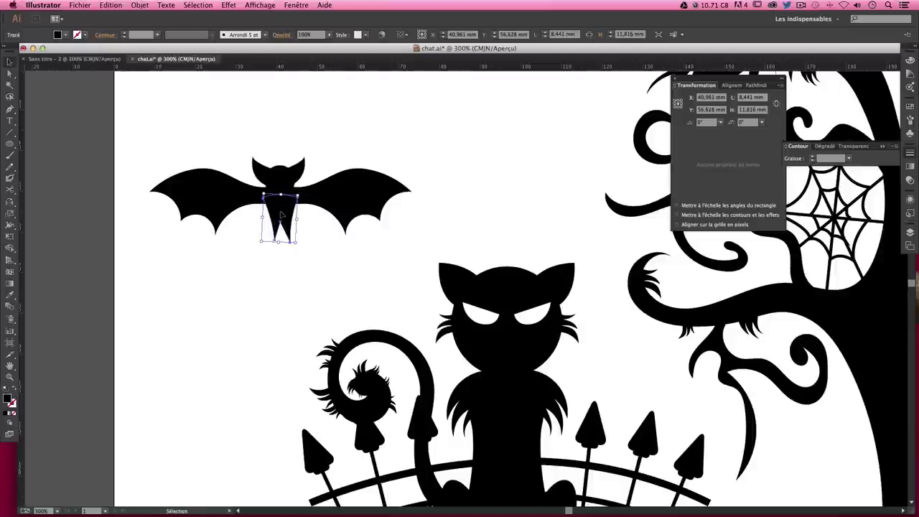
{"action": "left_click", "coordinate": [348, 158]}
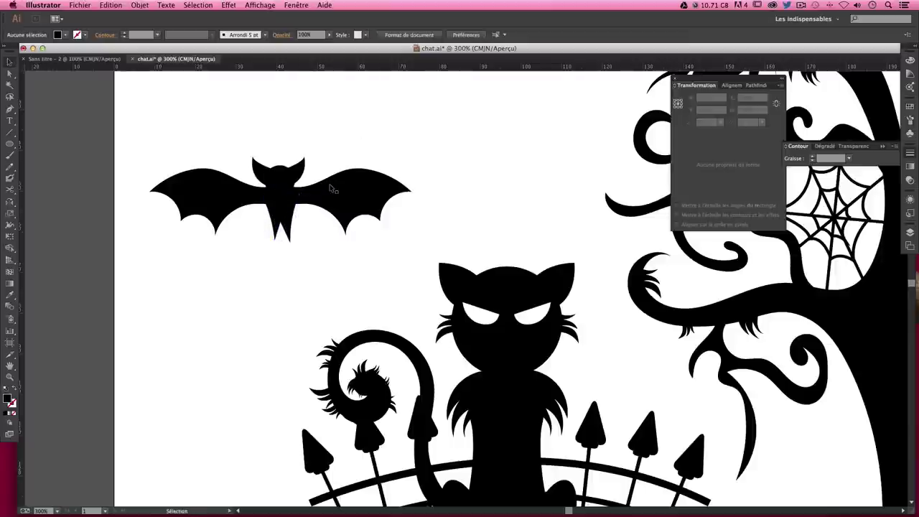
{"action": "left_click", "coordinate": [283, 211]}
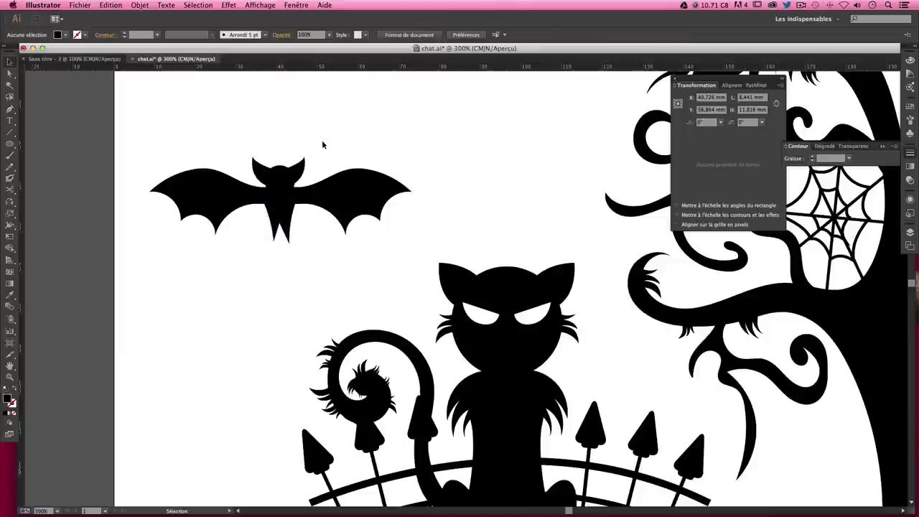
{"action": "left_click_drag", "start_coordinate": [194, 137], "coordinate": [345, 249]}
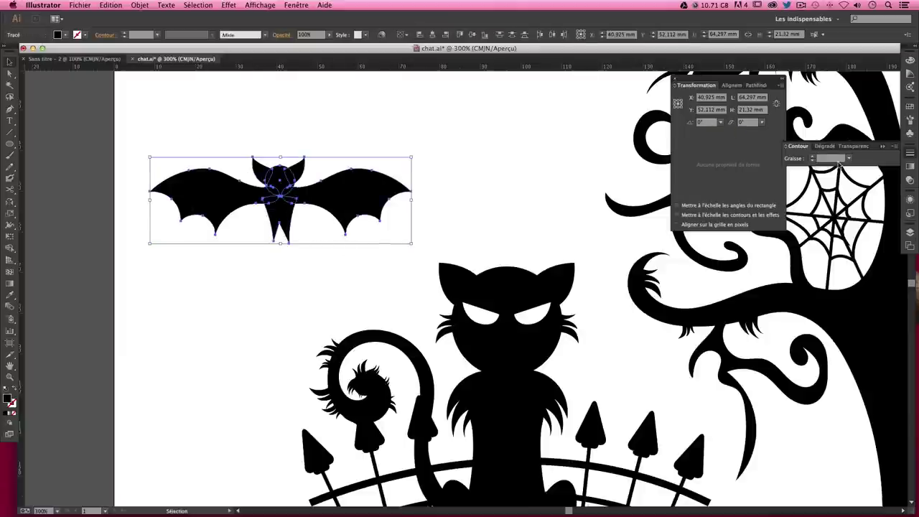
Apply Pathfinder Unite to fuse the bat's head, wings and body, then check it zoomed out
{"action": "left_click", "coordinate": [889, 148]}
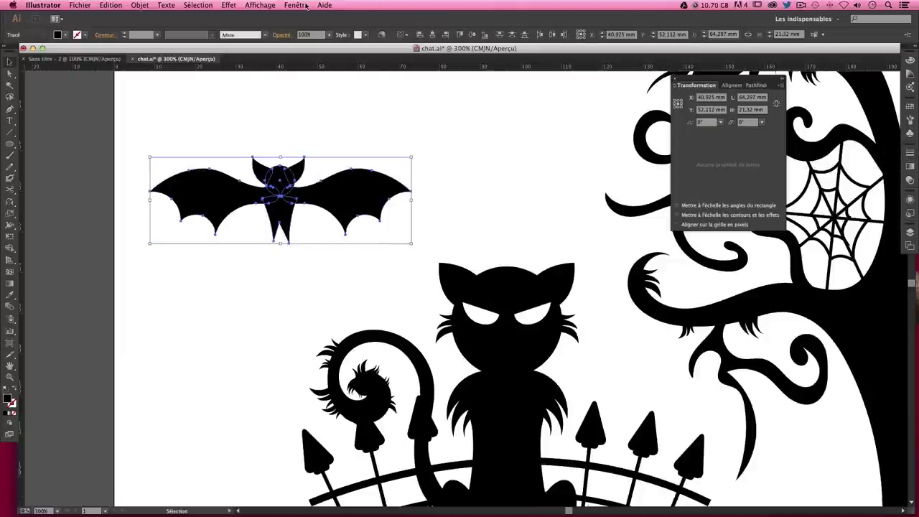
{"action": "left_click", "coordinate": [757, 85]}
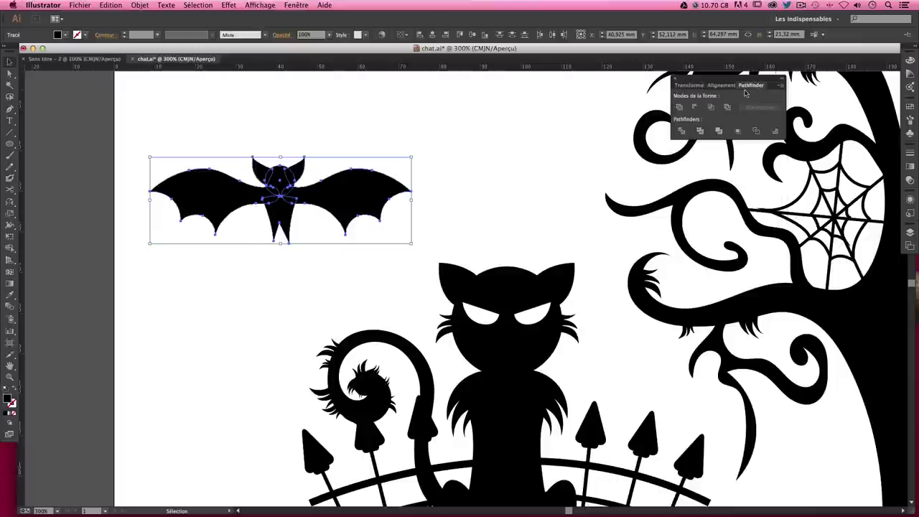
{"action": "left_click", "coordinate": [679, 108]}
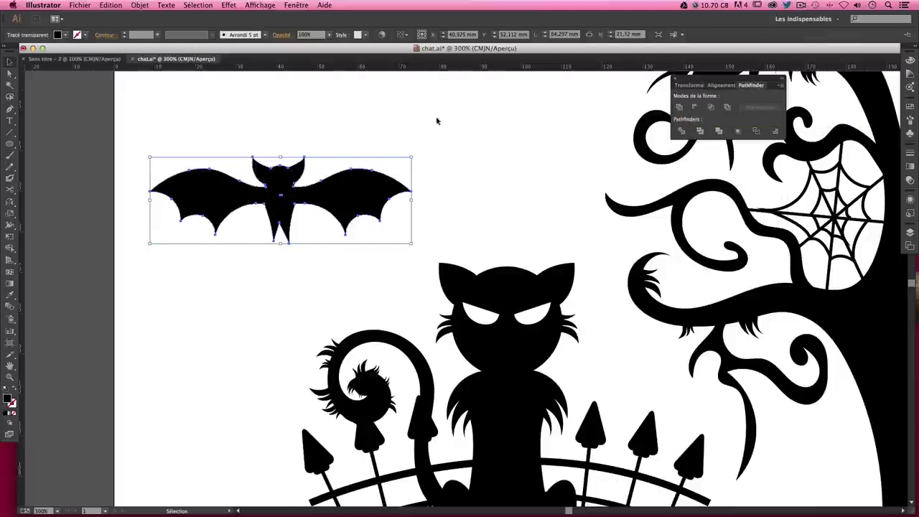
{"action": "left_click", "coordinate": [395, 125]}
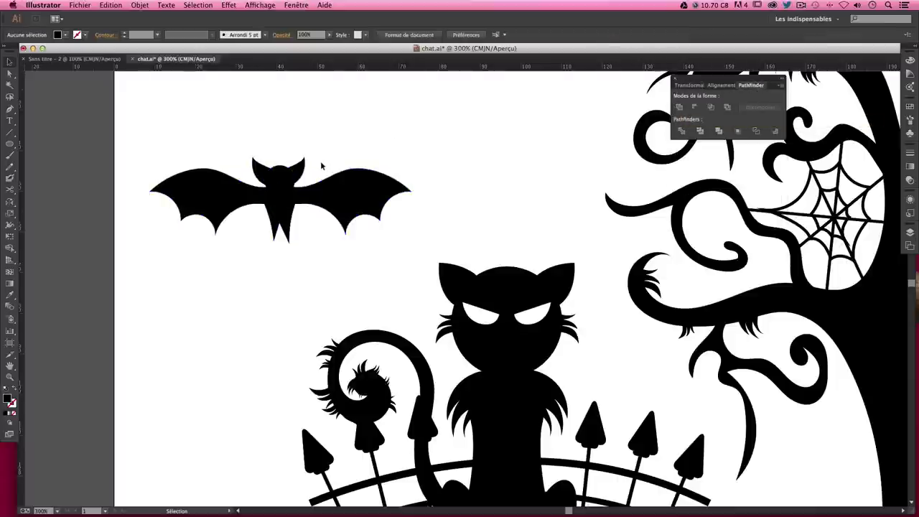
{"action": "key", "text": "super+minus"}
{"action": "key", "text": "super+minus"}
{"action": "left_click", "coordinate": [388, 246]}
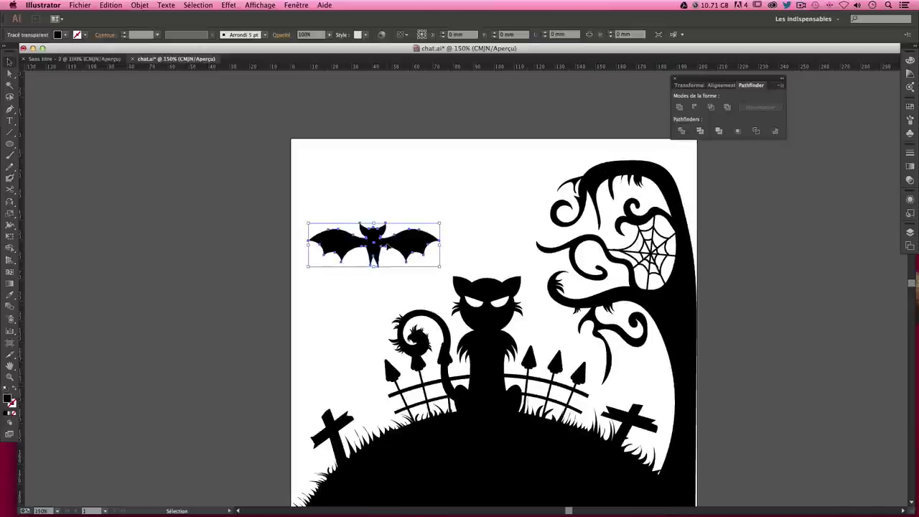
{"action": "left_click", "coordinate": [394, 189]}
{"action": "key", "text": "super+plus"}
{"action": "key", "text": "super+plus"}
{"action": "key", "text": "super+plus"}
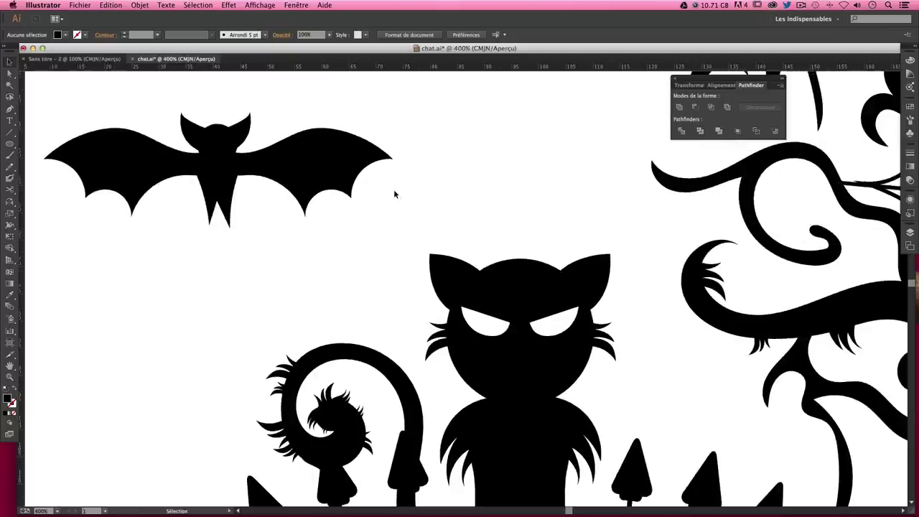
Copy the cat's white eye onto the bat's head, bring it to front, and shrink it
{"action": "scroll", "coordinate": [302, 216], "scroll_direction": "up", "scroll_amount": 2}
{"action": "scroll", "coordinate": [301, 216], "scroll_direction": "left", "scroll_amount": 3}
{"action": "left_click", "coordinate": [535, 356]}
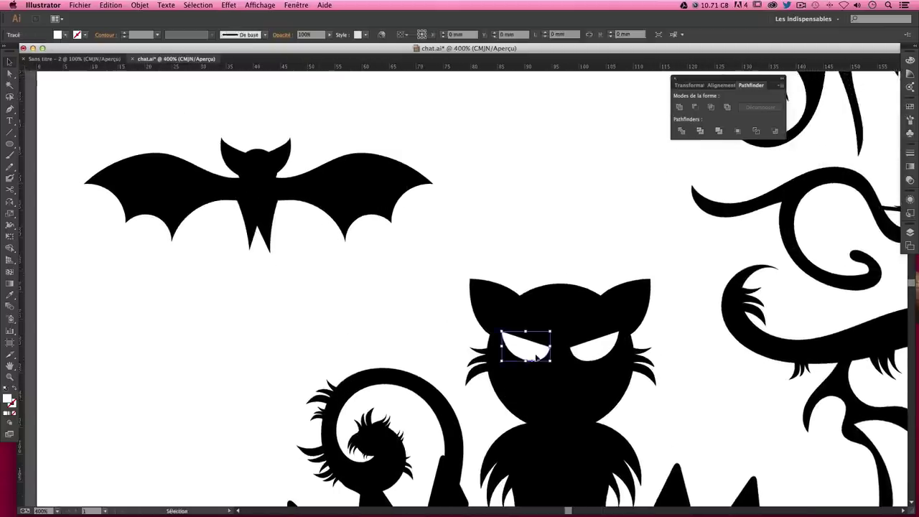
{"action": "left_click_drag", "start_coordinate": [537, 357], "coordinate": [277, 190]}
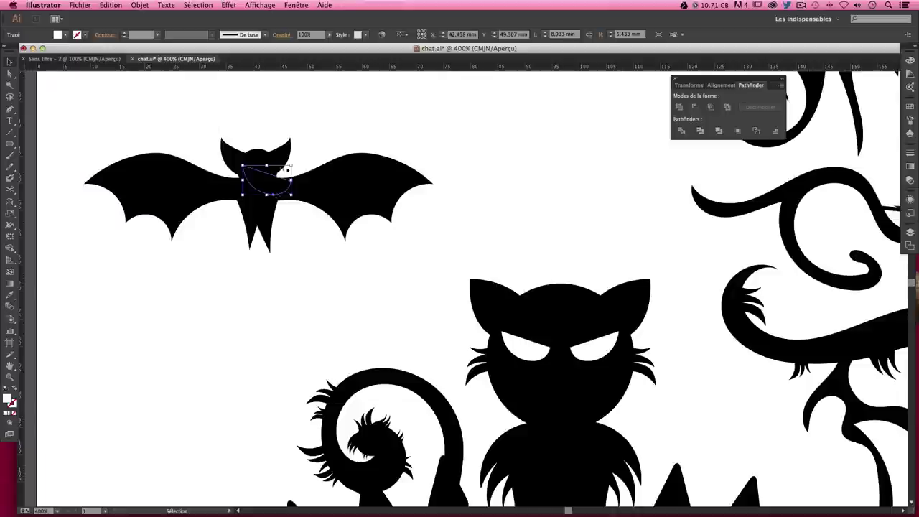
{"action": "key", "text": "super+z"}
{"action": "left_click_drag", "start_coordinate": [525, 342], "coordinate": [255, 181]}
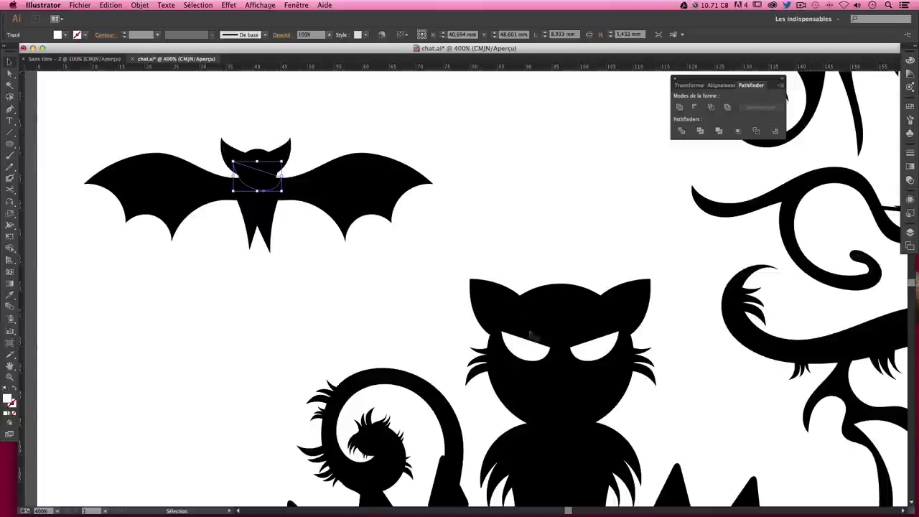
{"action": "left_click", "coordinate": [139, 7]}
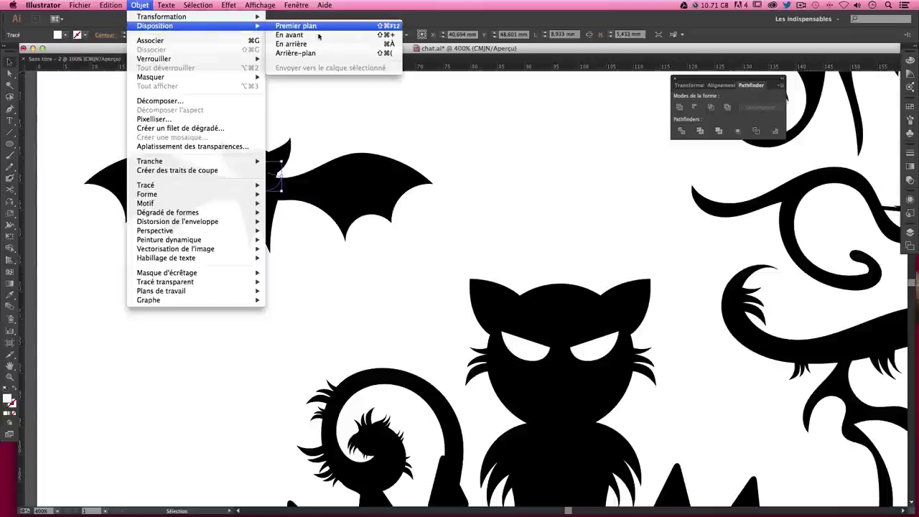
{"action": "left_click", "coordinate": [315, 26]}
{"action": "left_click_drag", "start_coordinate": [286, 193], "coordinate": [270, 174]}
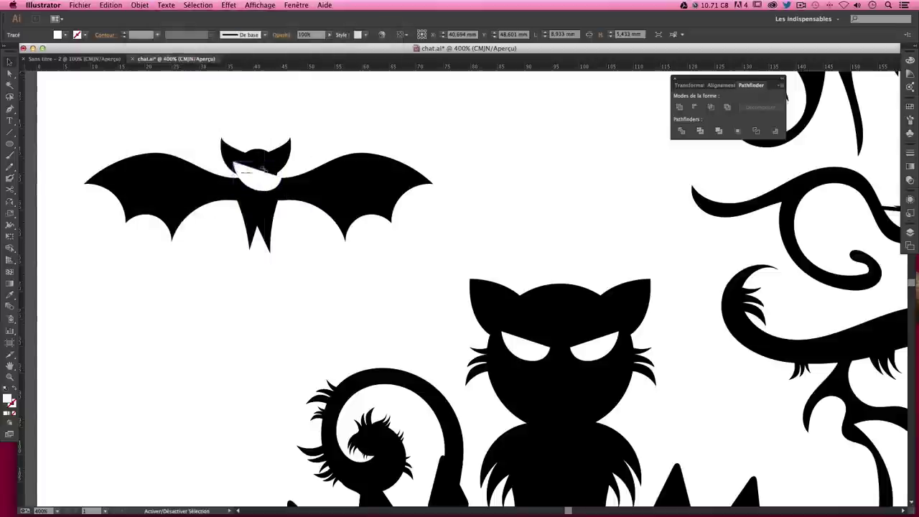
Duplicate the eye beside the first and reflect it into a mirrored pair
{"action": "left_click", "coordinate": [339, 155]}
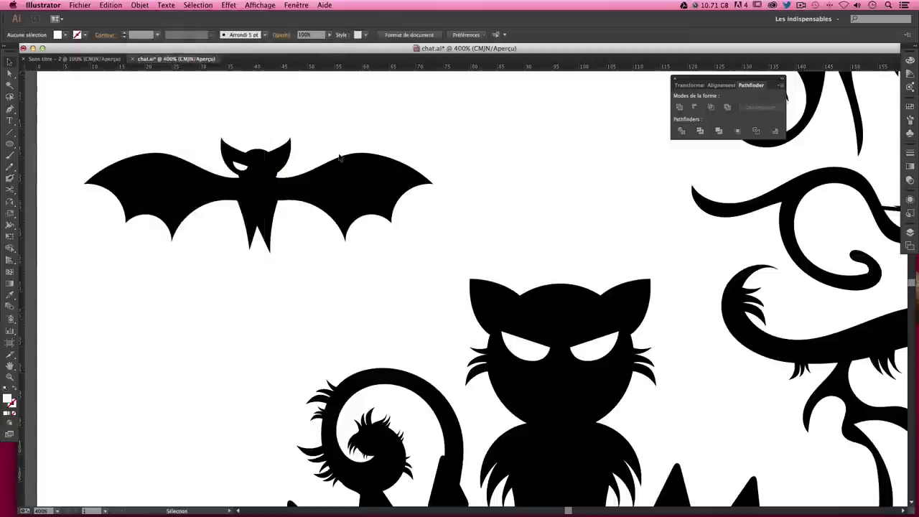
{"action": "left_click", "coordinate": [243, 168]}
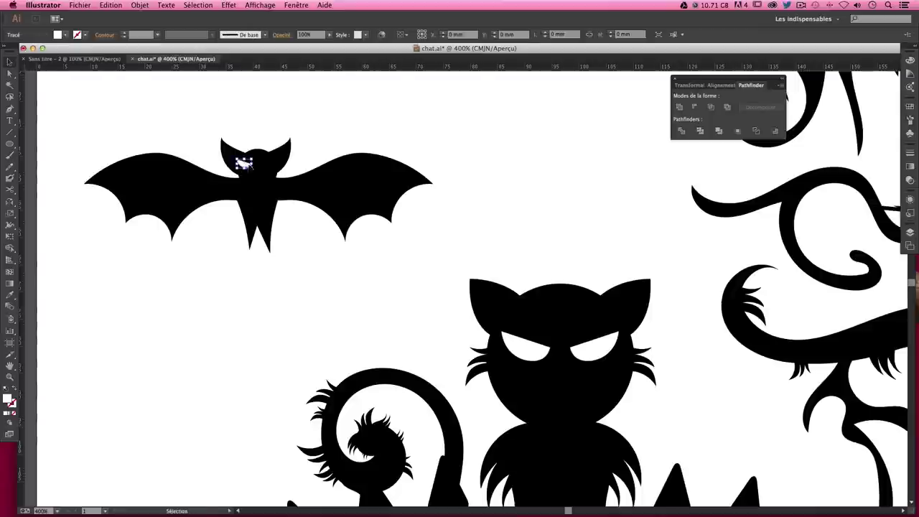
{"action": "left_click", "coordinate": [262, 136]}
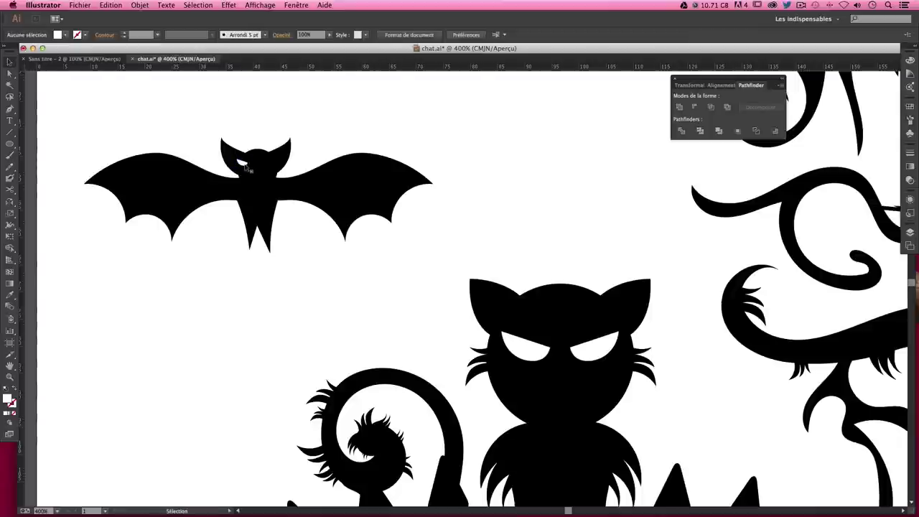
{"action": "left_click", "coordinate": [248, 163]}
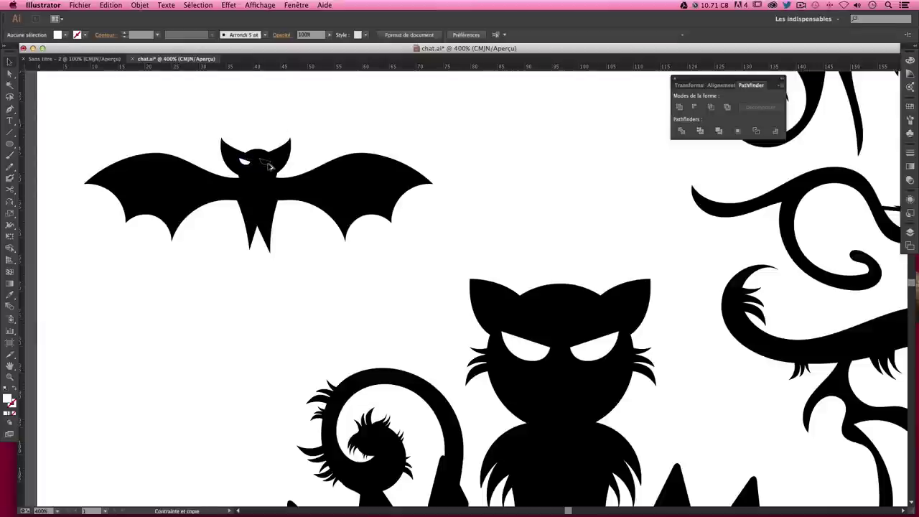
{"action": "left_click_drag", "start_coordinate": [251, 165], "coordinate": [268, 165]}
{"action": "key", "text": "o"}
{"action": "left_click_drag", "start_coordinate": [261, 199], "coordinate": [299, 187]}
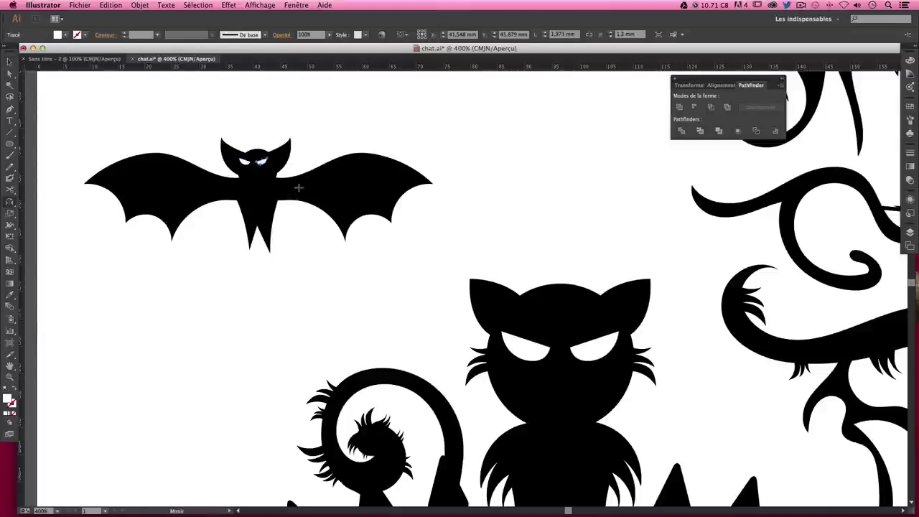
{"action": "left_click", "coordinate": [199, 159]}
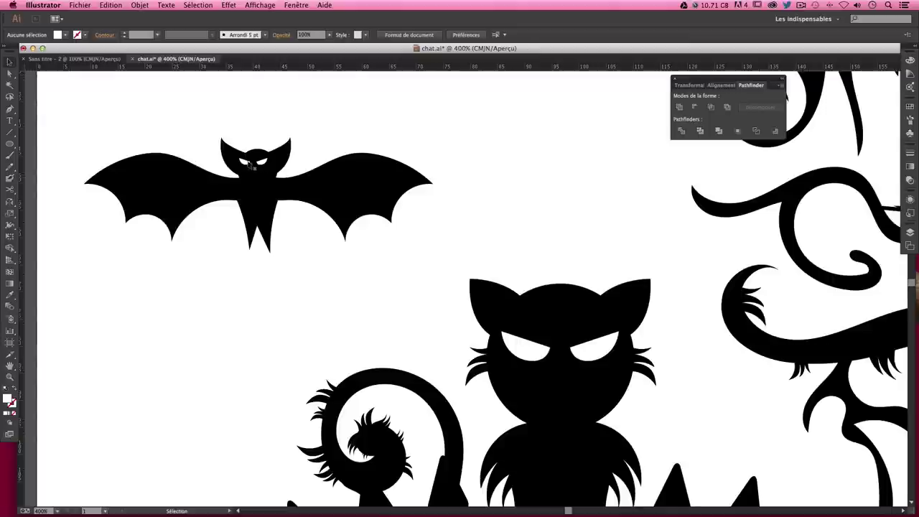
Marquee-select the bat silhouette with both eyes and group them with Ctrl+G
{"action": "left_click", "coordinate": [250, 164]}
{"action": "left_click", "coordinate": [305, 158]}
{"action": "left_click", "coordinate": [263, 165]}
{"action": "left_click", "coordinate": [316, 147]}
{"action": "left_click", "coordinate": [260, 170]}
{"action": "left_click", "coordinate": [322, 136]}
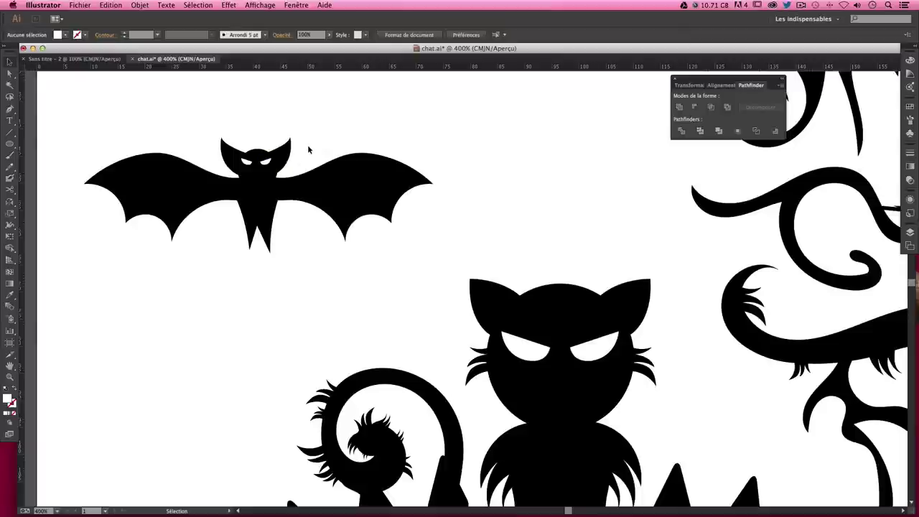
{"action": "left_click", "coordinate": [250, 162]}
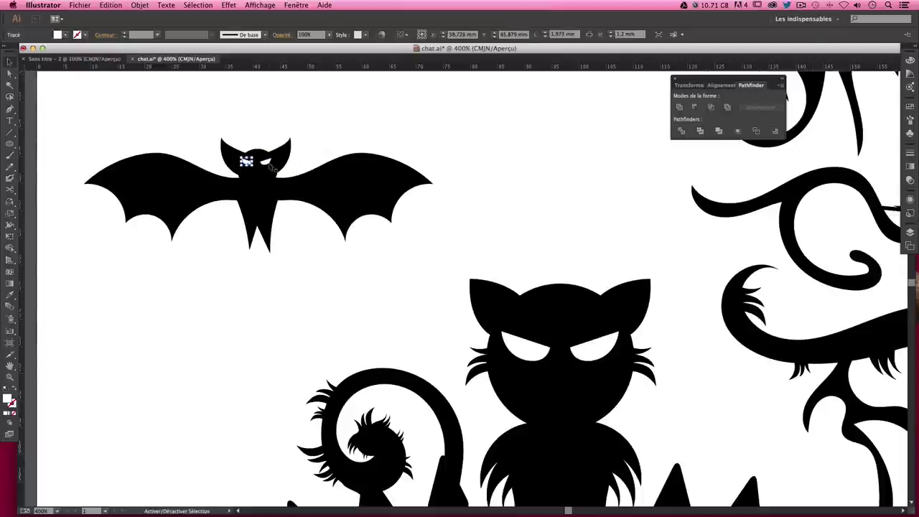
{"action": "left_click", "coordinate": [305, 150]}
{"action": "key", "text": "ctrl+minus"}
{"action": "key", "text": "ctrl+minus"}
{"action": "left_click_drag", "start_coordinate": [266, 153], "coordinate": [400, 261]}
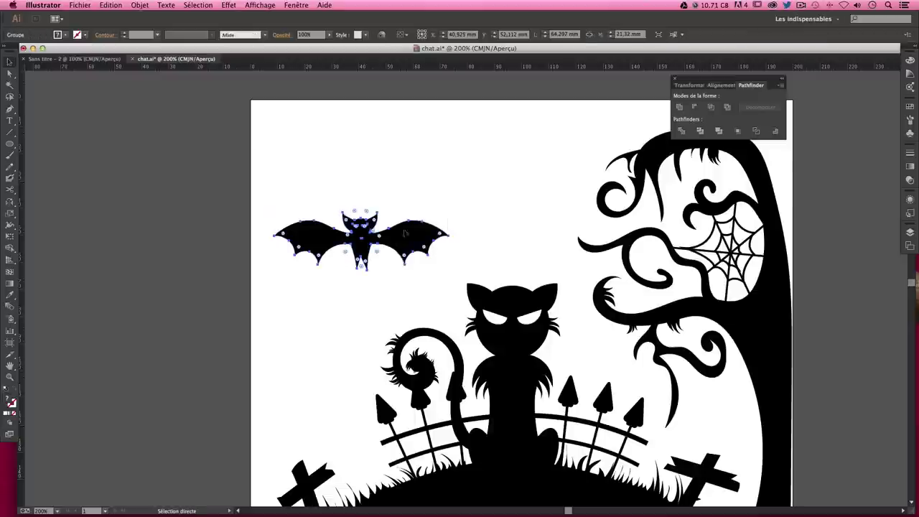
{"action": "left_click", "coordinate": [428, 199]}
{"action": "left_click", "coordinate": [418, 256]}
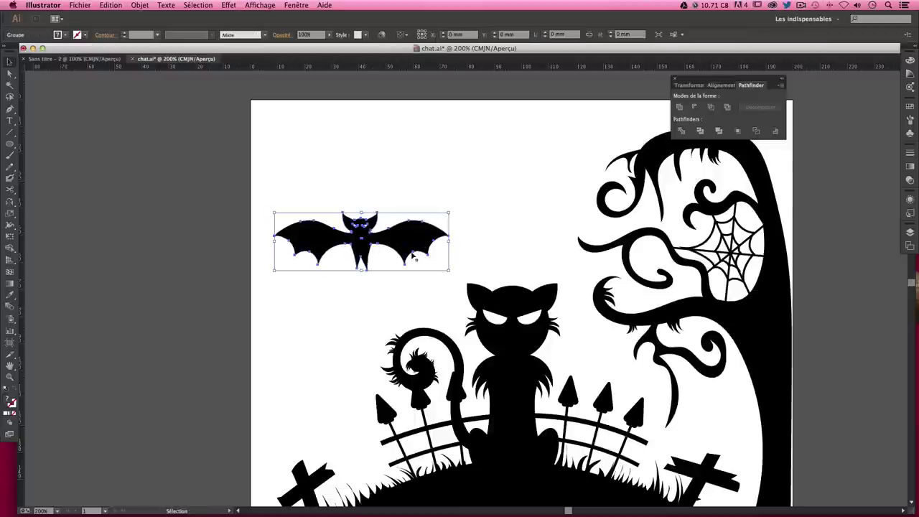
{"action": "key", "text": "ctrl+g"}
{"action": "key", "text": "ctrl+minus"}
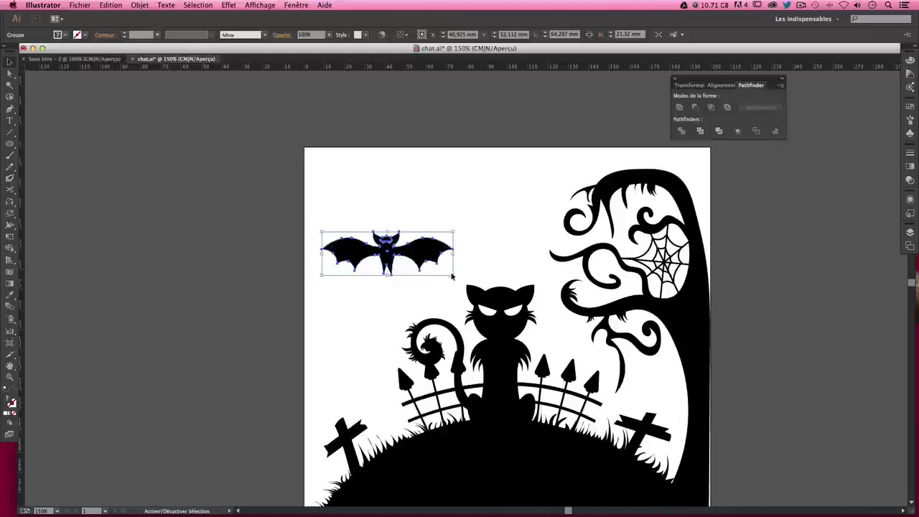
Shrink the bat group, tilt it diagonally, and move it to the sky left of the cat's head
{"action": "left_click_drag", "start_coordinate": [452, 275], "coordinate": [408, 260]}
{"action": "left_click", "coordinate": [441, 259]}
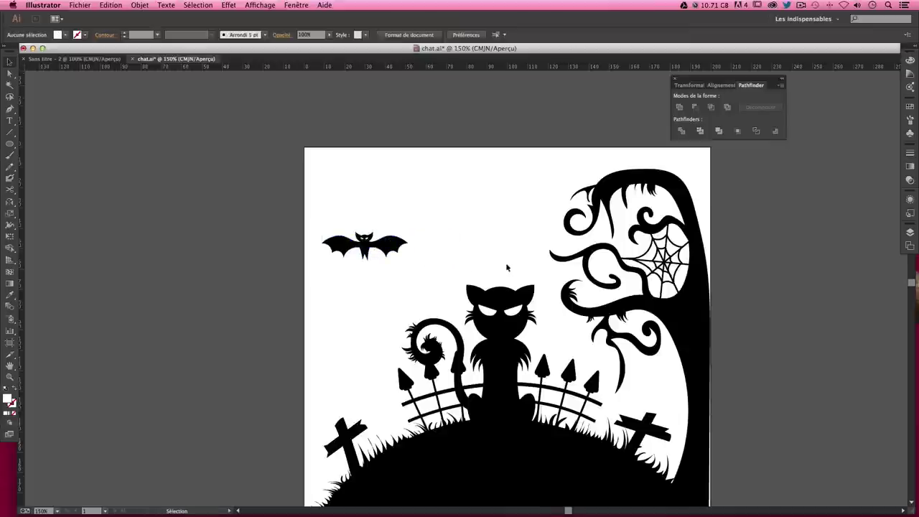
{"action": "scroll", "coordinate": [506, 267], "scroll_direction": "down", "scroll_amount": 5}
{"action": "scroll", "coordinate": [506, 268], "scroll_direction": "right", "scroll_amount": 8}
{"action": "mouse_move", "coordinate": [194, 122]}
{"action": "left_mouse_down"}
{"action": "mouse_move", "coordinate": [280, 201]}
{"action": "mouse_move", "coordinate": [299, 159]}
{"action": "left_mouse_up"}
{"action": "mouse_move", "coordinate": [234, 164]}
{"action": "left_mouse_down"}
{"action": "mouse_move", "coordinate": [248, 169]}
{"action": "mouse_move", "coordinate": [267, 205]}
{"action": "left_mouse_up"}
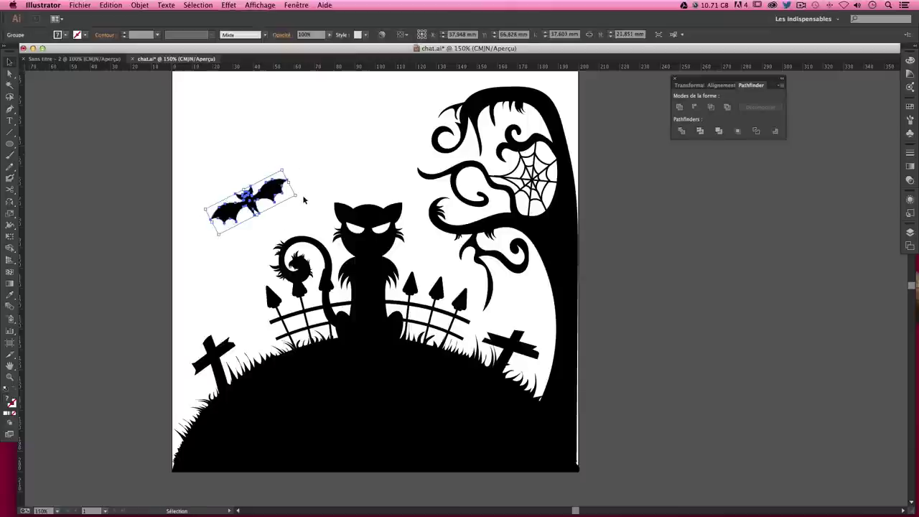
{"action": "scroll", "coordinate": [301, 201], "scroll_direction": "up", "scroll_amount": 3}
{"action": "left_click", "coordinate": [298, 207]}
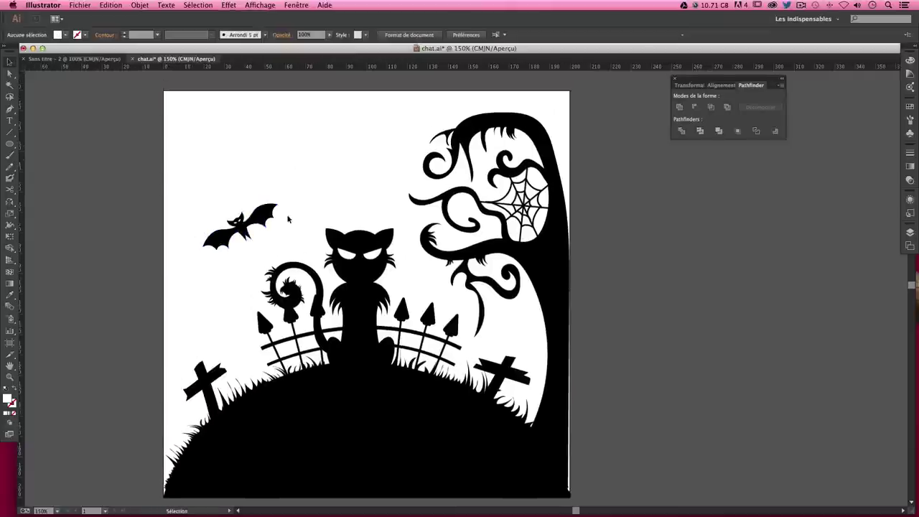
{"action": "left_click", "coordinate": [243, 225]}
{"action": "scroll", "coordinate": [402, 251], "scroll_direction": "down", "scroll_amount": 2}
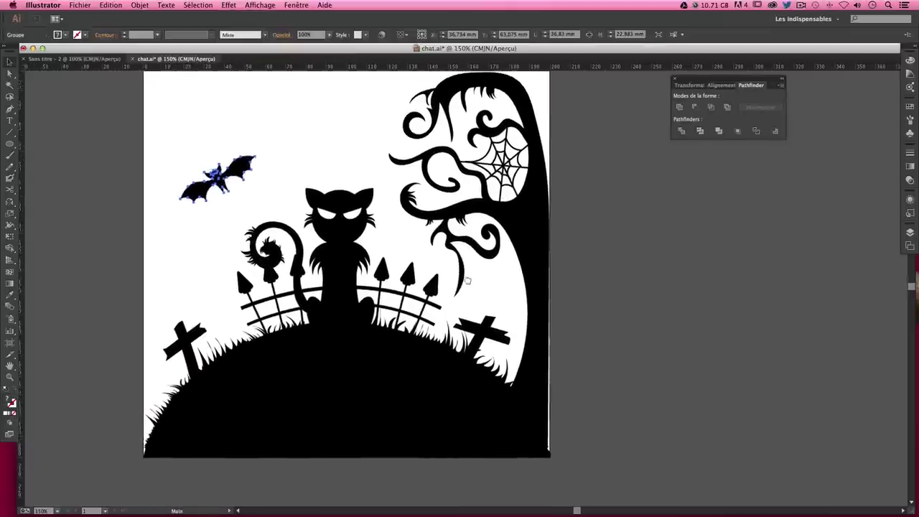
{"action": "left_click", "coordinate": [572, 280]}
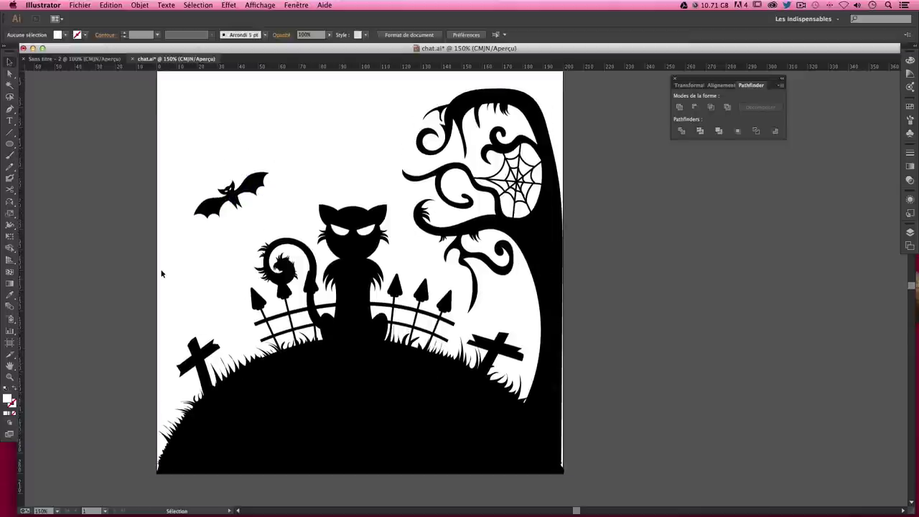
Create a 20×20 mm circle with the Ellipse tool and give it a thin outline
{"action": "left_click_drag", "start_coordinate": [10, 144], "coordinate": [43, 168]}
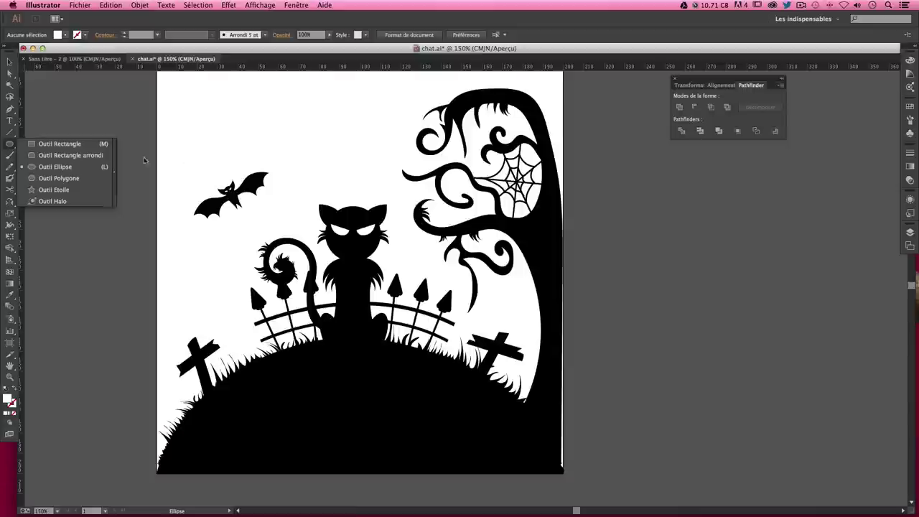
{"action": "left_click", "coordinate": [324, 169]}
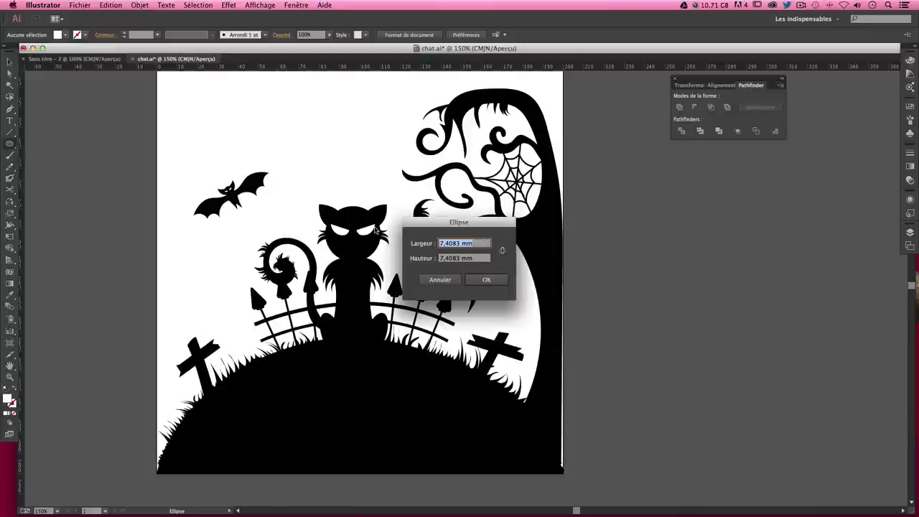
{"action": "type", "text": "20"}
{"action": "key", "text": "Tab"}
{"action": "type", "text": "20"}
{"action": "key", "text": "Return"}
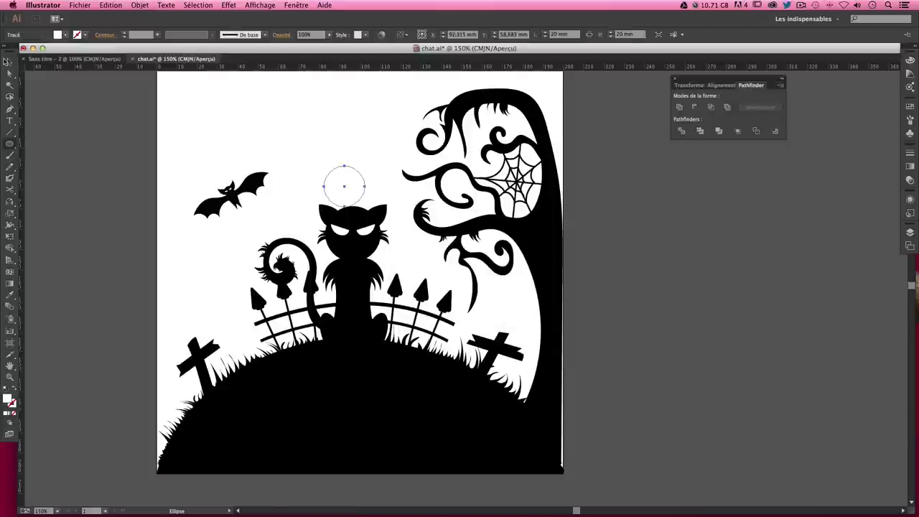
{"action": "left_click", "coordinate": [9, 62]}
{"action": "left_click", "coordinate": [11, 404]}
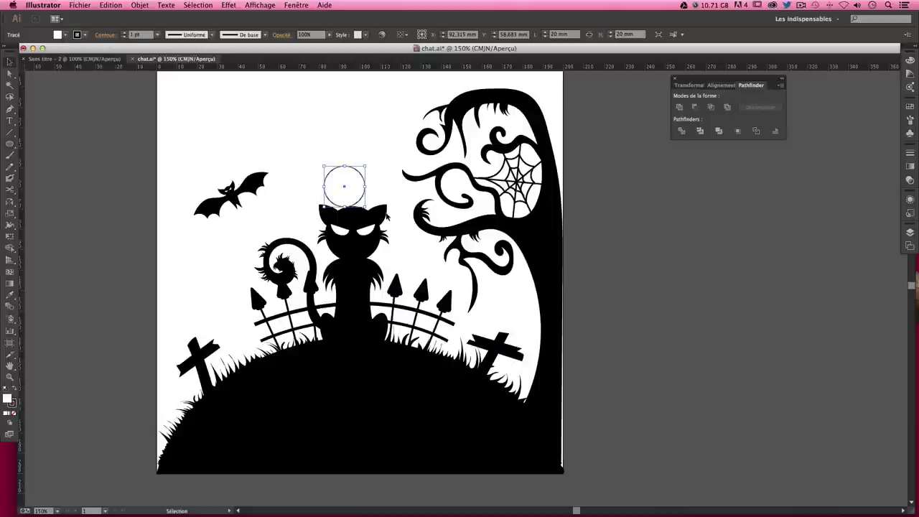
Scale the circle to about 91.7 mm and centre it on the page over the cat
{"action": "left_click_drag", "start_coordinate": [365, 207], "coordinate": [525, 366]}
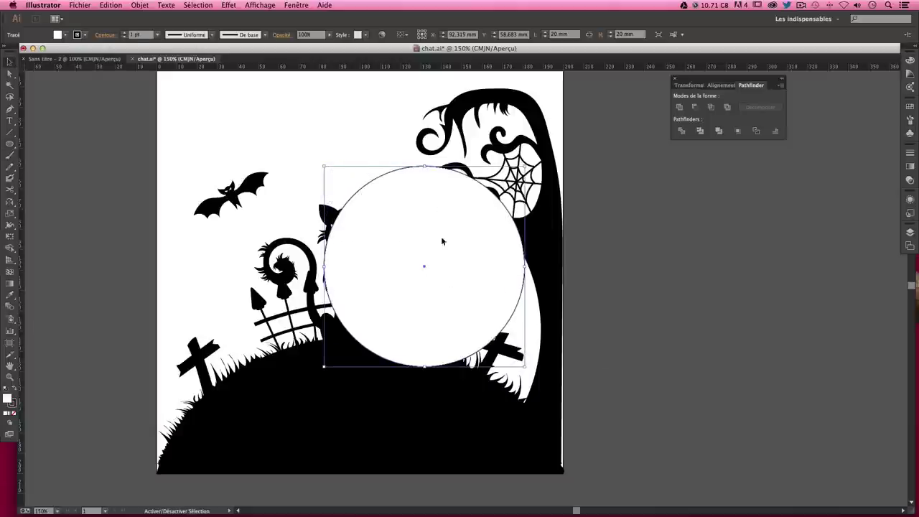
{"action": "mouse_move", "coordinate": [423, 261]}
{"action": "left_mouse_down"}
{"action": "mouse_move", "coordinate": [357, 265]}
{"action": "mouse_move", "coordinate": [380, 240]}
{"action": "left_mouse_up"}
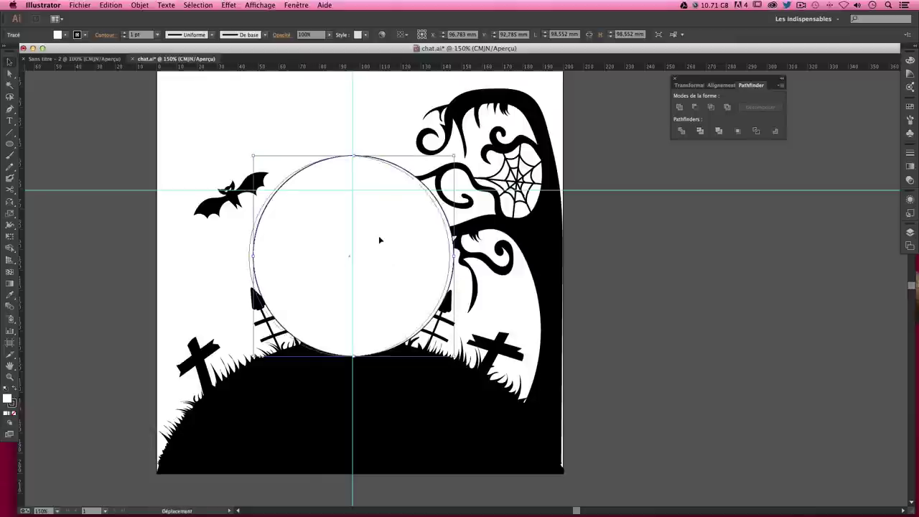
{"action": "mouse_move", "coordinate": [380, 240]}
{"action": "left_mouse_down"}
{"action": "mouse_move", "coordinate": [378, 220]}
{"action": "mouse_move", "coordinate": [374, 237]}
{"action": "left_mouse_up"}
{"action": "scroll", "coordinate": [375, 240], "scroll_direction": "up", "scroll_amount": 2}
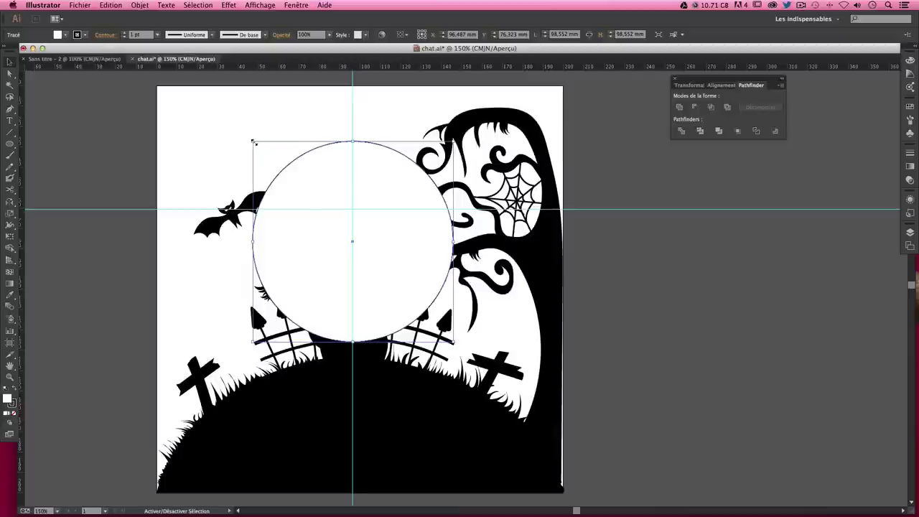
{"action": "left_click_drag", "start_coordinate": [254, 141], "coordinate": [260, 155]}
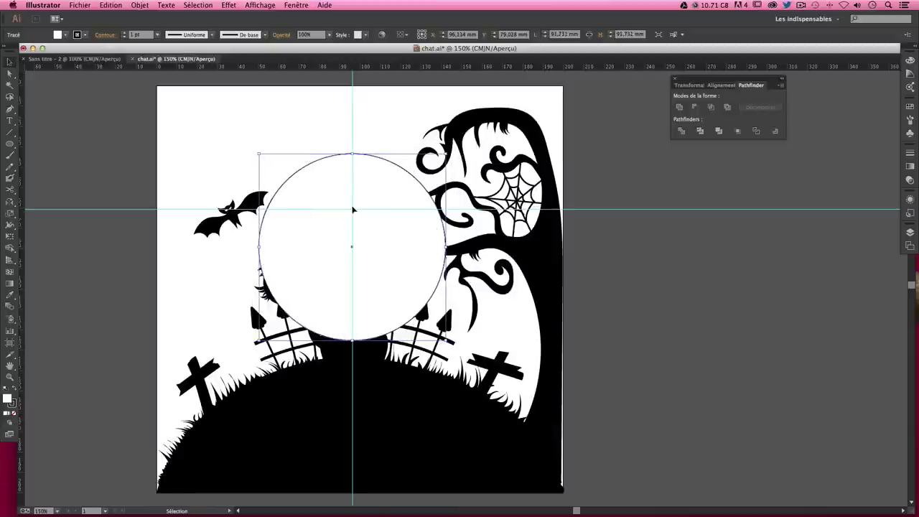
{"action": "left_click_drag", "start_coordinate": [365, 192], "coordinate": [365, 188]}
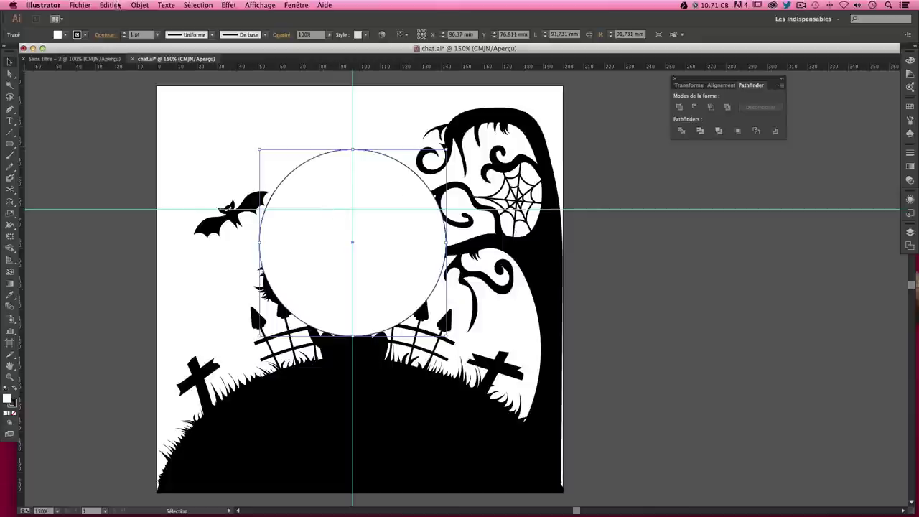
{"action": "left_click", "coordinate": [35, 394]}
Fill the circle magenta and set its stroke to none
{"action": "key", "text": "ctrl+a"}
{"action": "double_click", "coordinate": [8, 400]}
{"action": "left_click", "coordinate": [503, 232]}
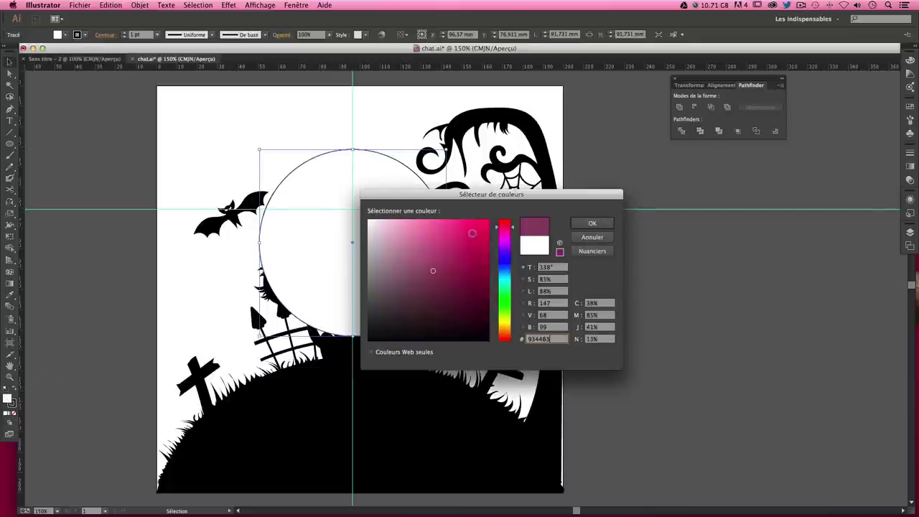
{"action": "key", "text": "Return"}
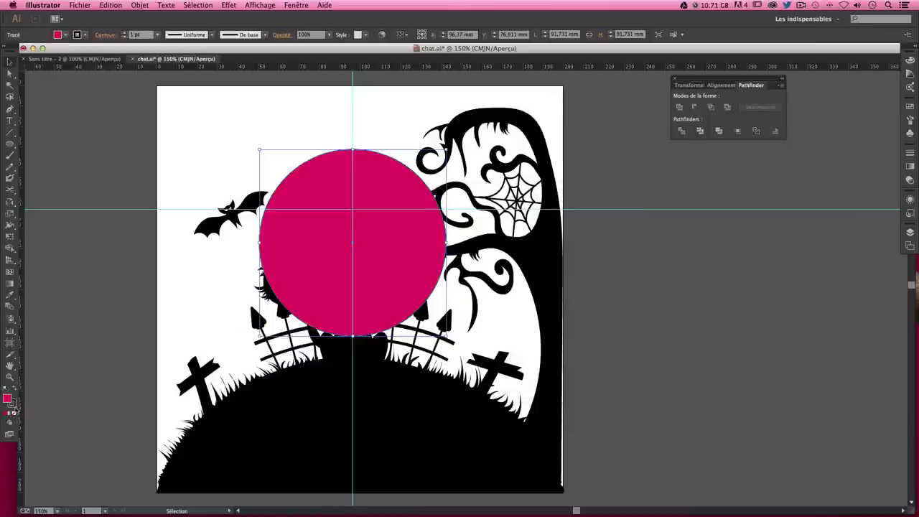
{"action": "left_click", "coordinate": [12, 403]}
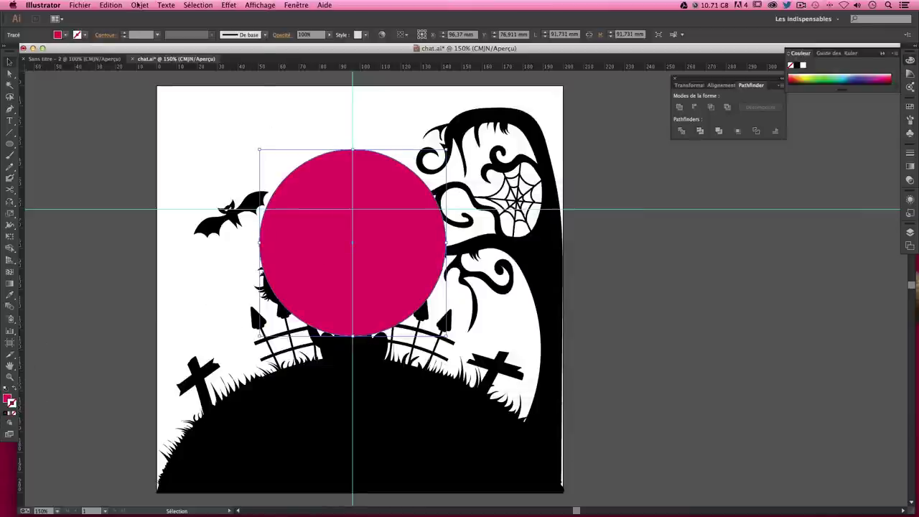
Send the magenta circle to the back via Objet > Disposition > Arrière-plan
{"action": "left_click", "coordinate": [139, 5]}
{"action": "left_click", "coordinate": [333, 61]}
{"action": "left_click", "coordinate": [140, 5]}
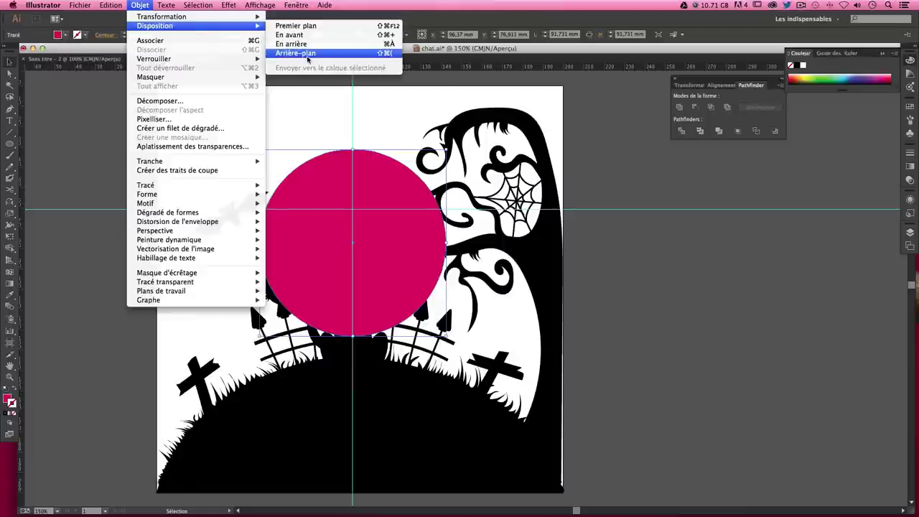
{"action": "left_click", "coordinate": [316, 57]}
{"action": "left_click", "coordinate": [742, 310]}
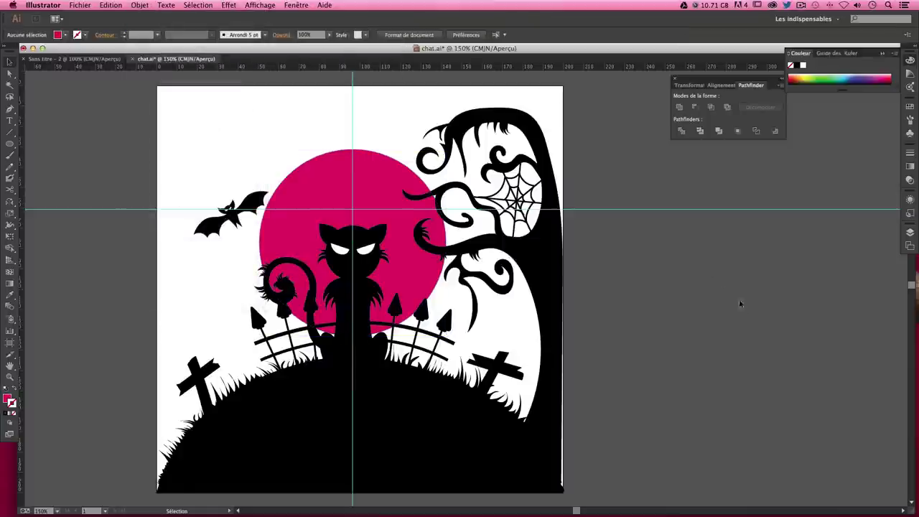
Nudge the moon upward with the arrow keys and shrink it to about 83 mm
{"action": "left_click", "coordinate": [371, 176]}
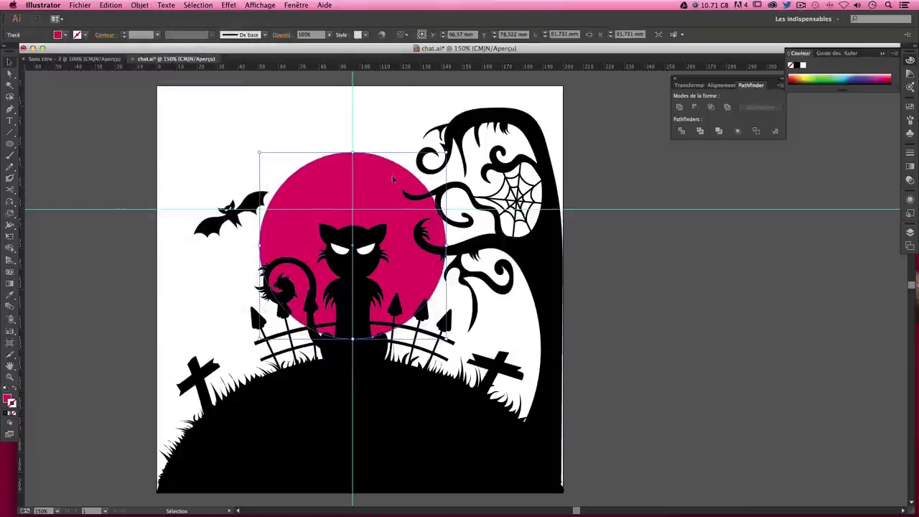
{"action": "left_click", "coordinate": [690, 335]}
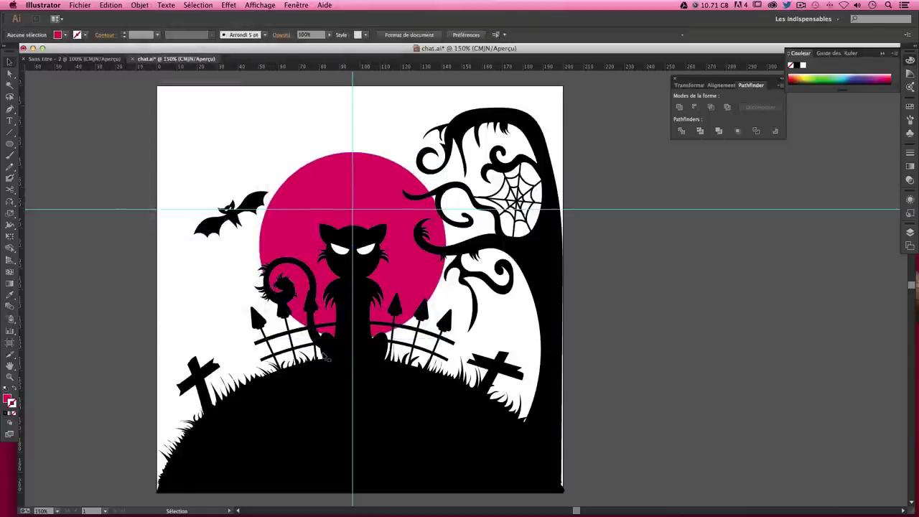
{"action": "left_click", "coordinate": [375, 194]}
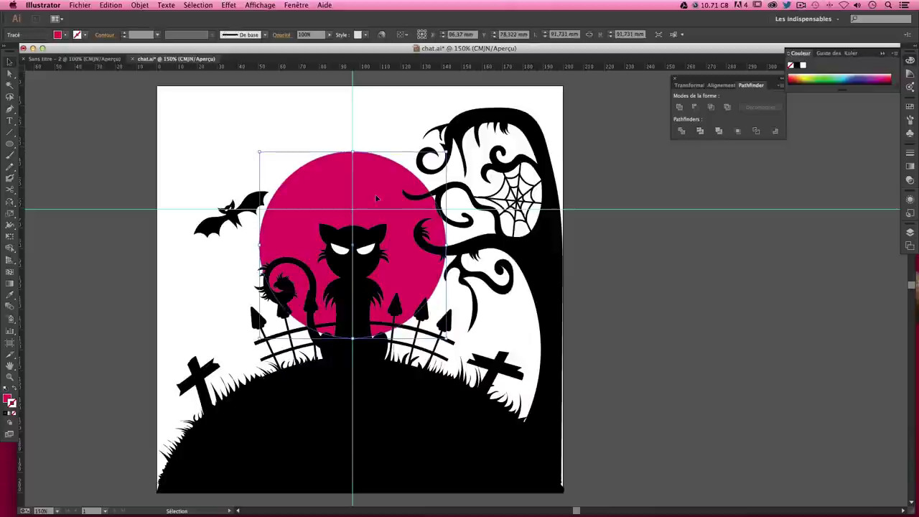
{"action": "key", "text": "Up"}
{"action": "key", "text": "Up"}
{"action": "key", "text": "Up"}
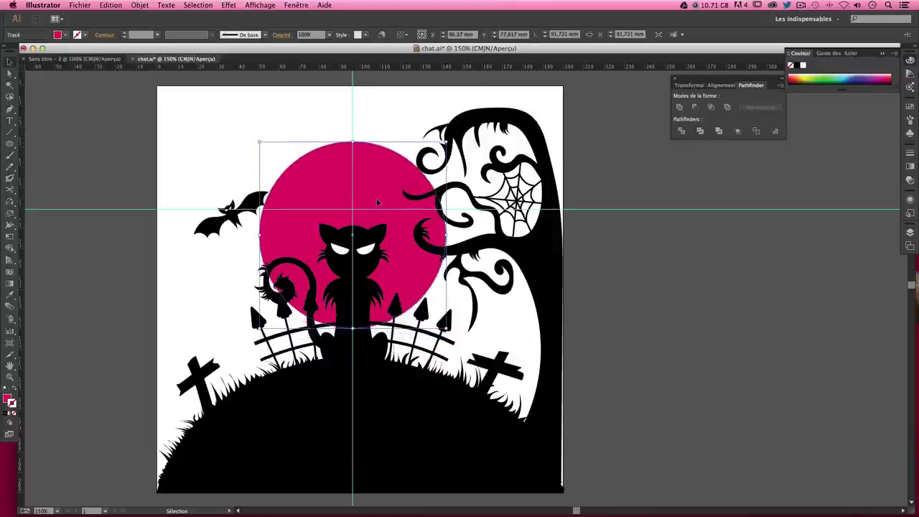
{"action": "key", "text": "Up"}
{"action": "key", "text": "Up"}
{"action": "key", "text": "Up"}
{"action": "key", "text": "Up"}
{"action": "key", "text": "Up"}
{"action": "key", "text": "Up"}
{"action": "key", "text": "Up"}
{"action": "key", "text": "Up"}
{"action": "key", "text": "Up"}
{"action": "key", "text": "Down"}
{"action": "key", "text": "Down"}
{"action": "key", "text": "Down"}
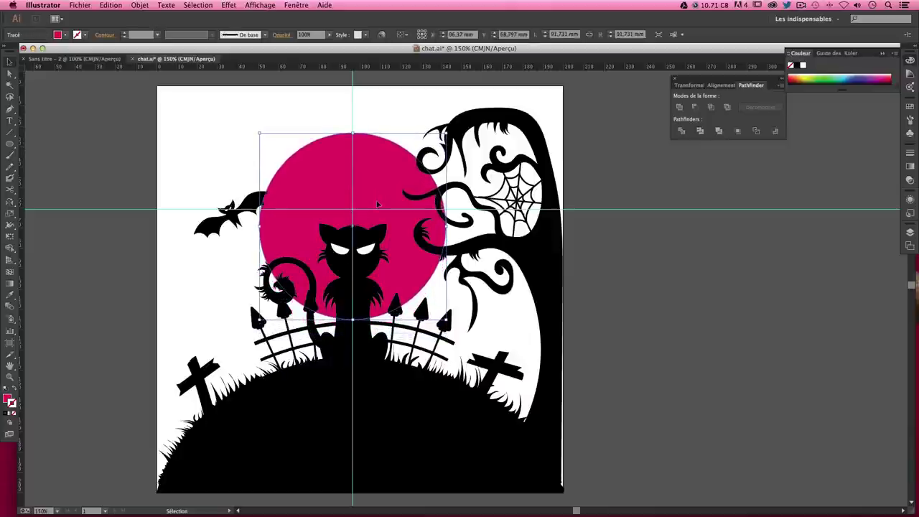
{"action": "key", "text": "Up"}
{"action": "key", "text": "Up"}
{"action": "key", "text": "Up"}
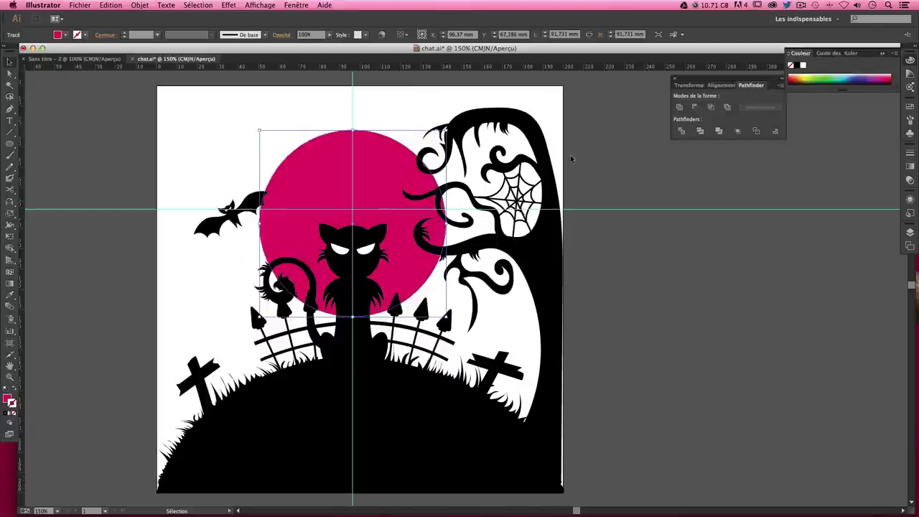
{"action": "key", "text": "Up"}
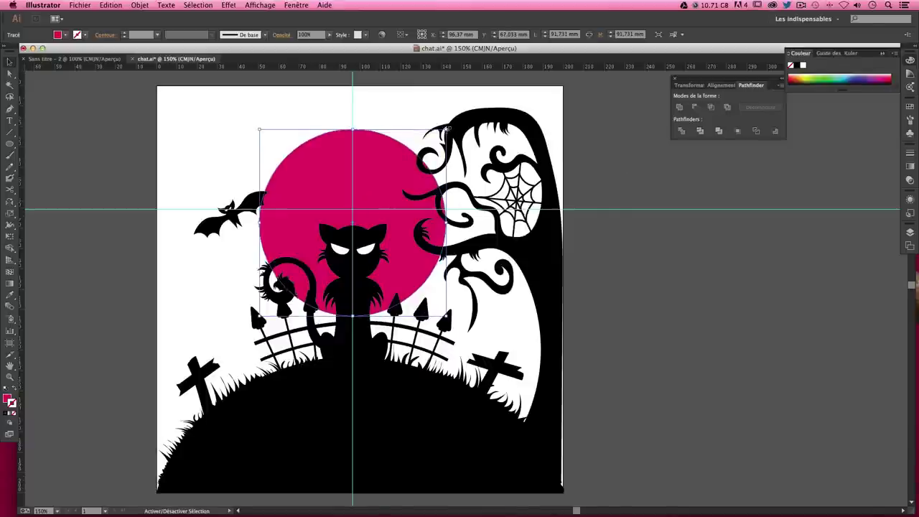
{"action": "left_click_drag", "start_coordinate": [443, 133], "coordinate": [437, 145]}
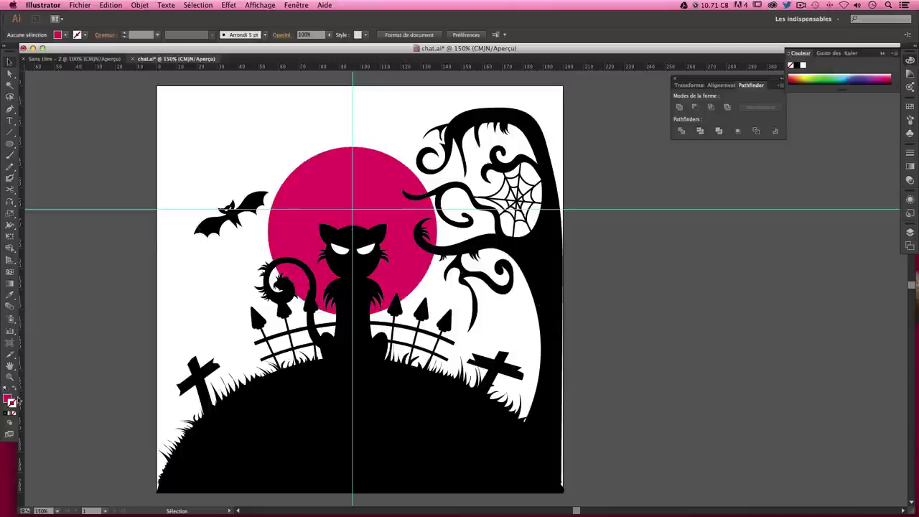
Reset to default colours, set fill to None and try a first Paintbrush stroke
{"action": "left_click", "coordinate": [6, 389]}
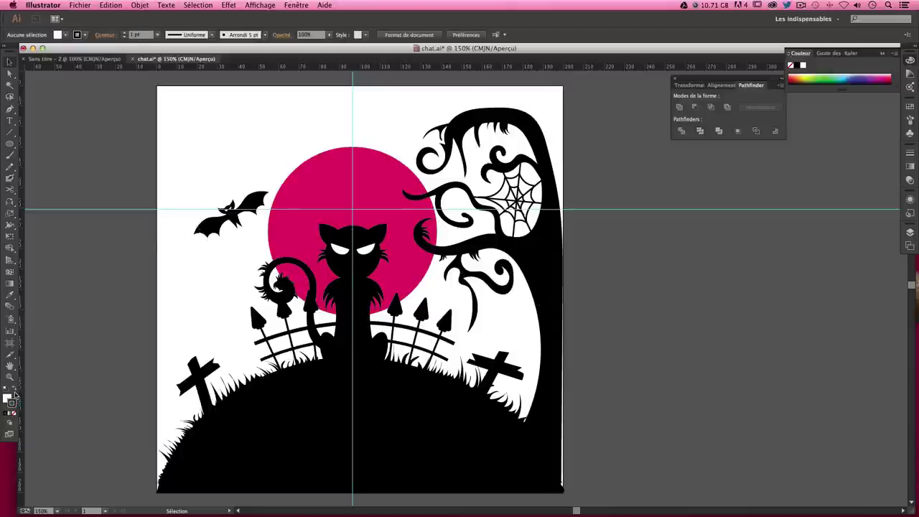
{"action": "left_click", "coordinate": [14, 393]}
{"action": "left_click", "coordinate": [8, 156]}
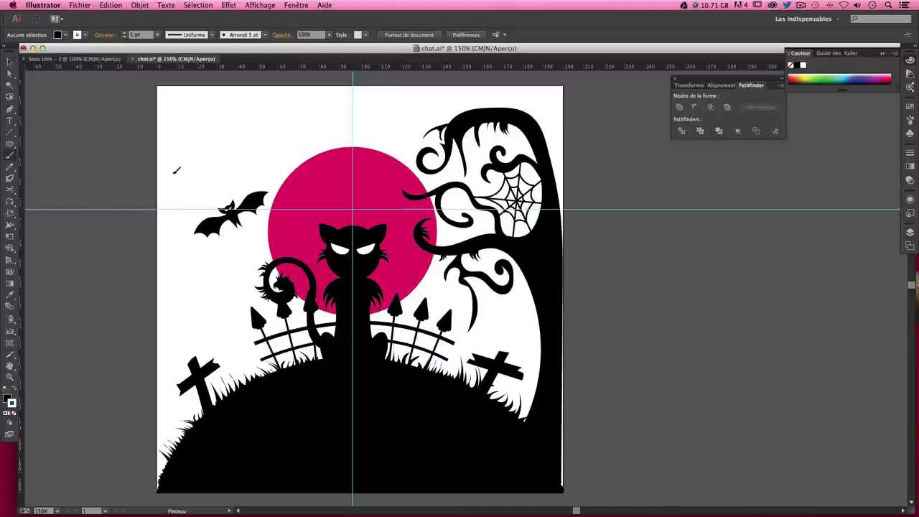
{"action": "key", "text": "slash"}
{"action": "left_click_drag", "start_coordinate": [203, 126], "coordinate": [188, 190]}
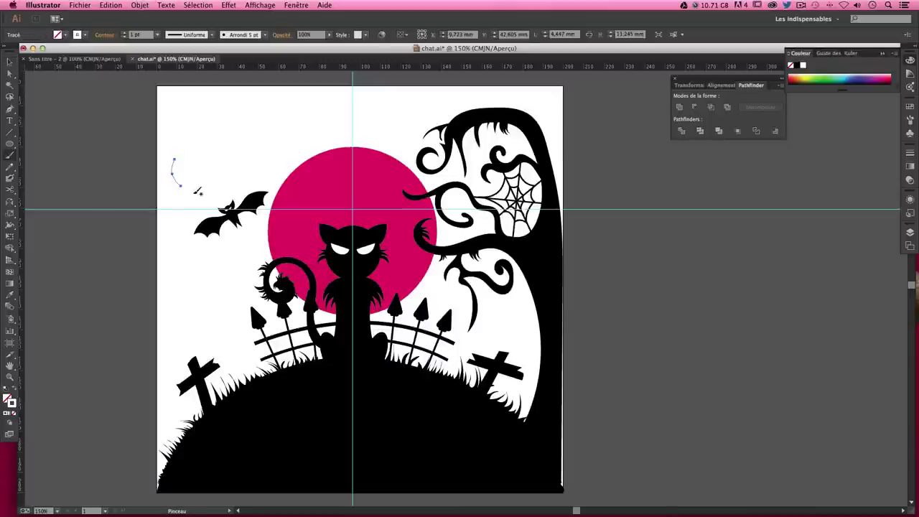
Draw a black freehand cloud outline above the bat, looping across the moon
{"action": "left_click", "coordinate": [5, 388]}
{"action": "mouse_move", "coordinate": [181, 145]}
{"action": "left_mouse_down"}
{"action": "mouse_move", "coordinate": [203, 161]}
{"action": "mouse_move", "coordinate": [191, 152]}
{"action": "left_mouse_up"}
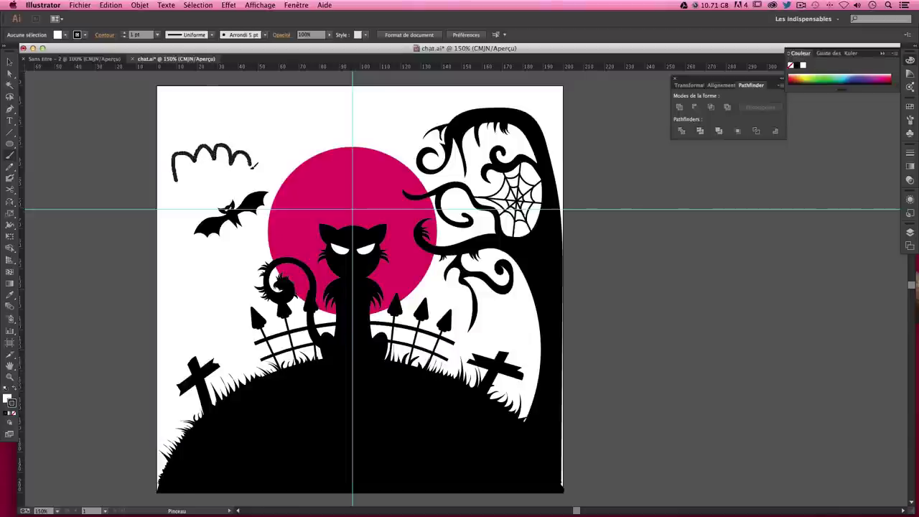
{"action": "mouse_move", "coordinate": [263, 167]}
{"action": "left_mouse_down"}
{"action": "mouse_move", "coordinate": [363, 176]}
{"action": "mouse_move", "coordinate": [357, 199]}
{"action": "mouse_move", "coordinate": [224, 194]}
{"action": "left_mouse_up"}
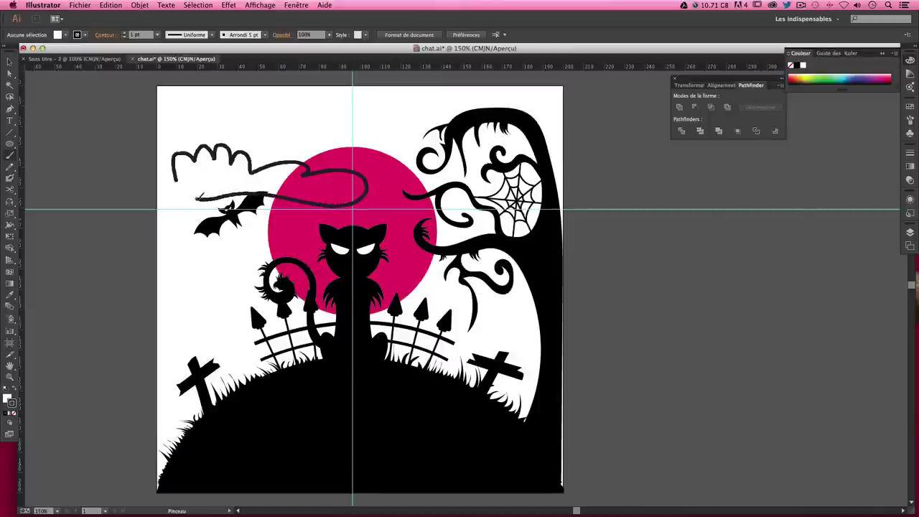
{"action": "left_click_drag", "start_coordinate": [179, 174], "coordinate": [181, 173]}
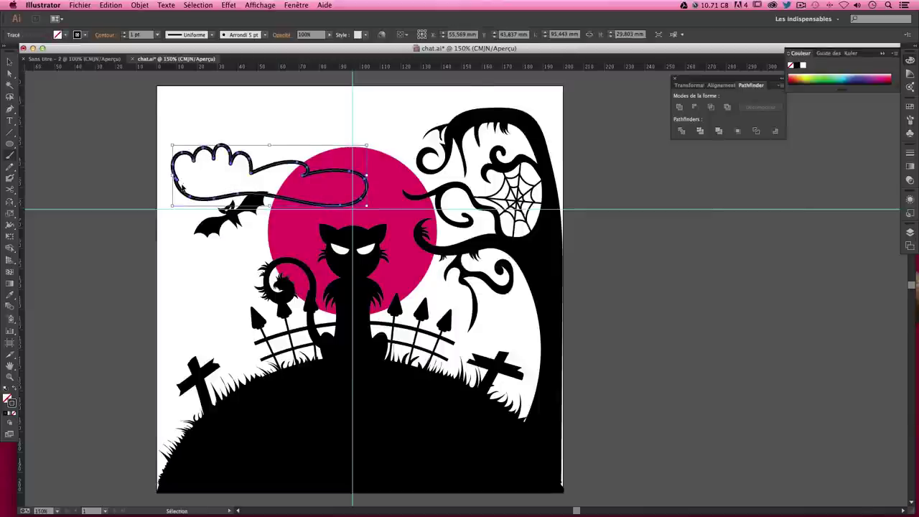
{"action": "key", "text": "ctrl+plus"}
{"action": "key", "text": "ctrl+plus"}
{"action": "left_click_drag", "start_coordinate": [190, 191], "coordinate": [448, 315]}
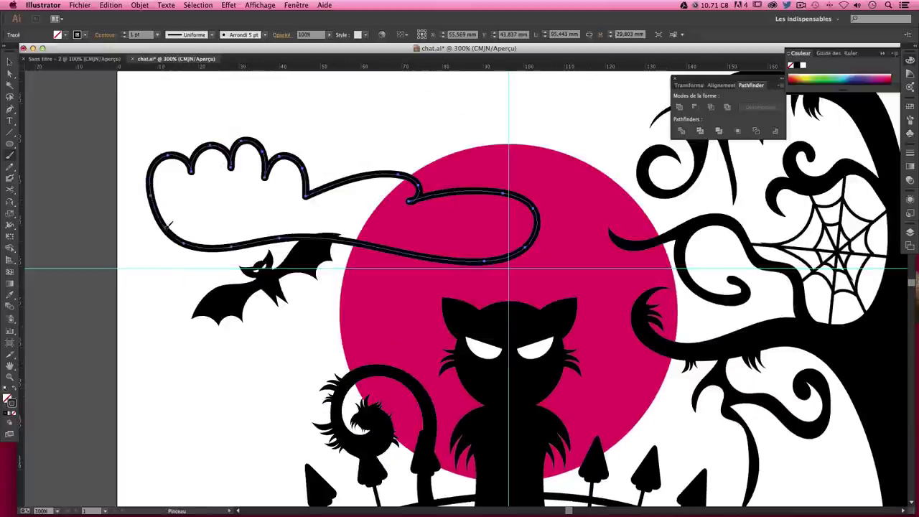
Select the cloud outline and undo its long stray right tail
{"action": "key", "text": "v"}
{"action": "left_click", "coordinate": [367, 136]}
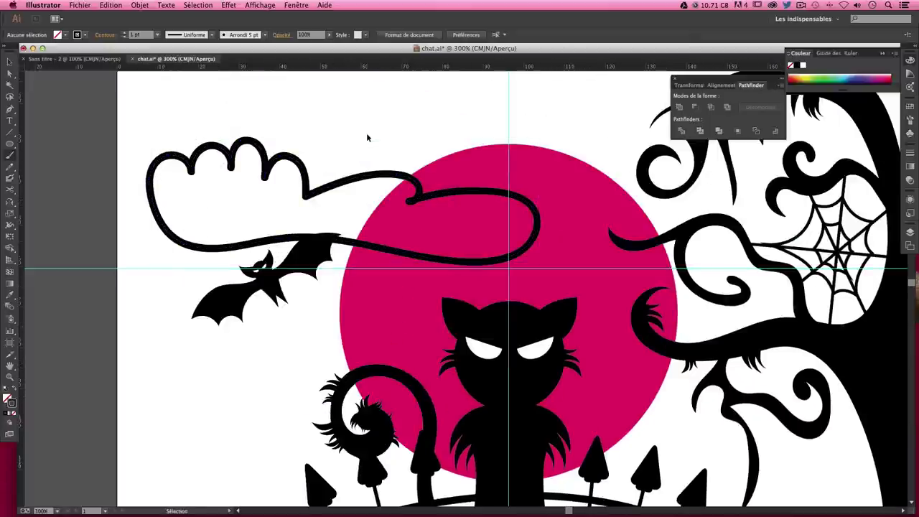
{"action": "key", "text": "ctrl+minus"}
{"action": "key", "text": "ctrl+minus"}
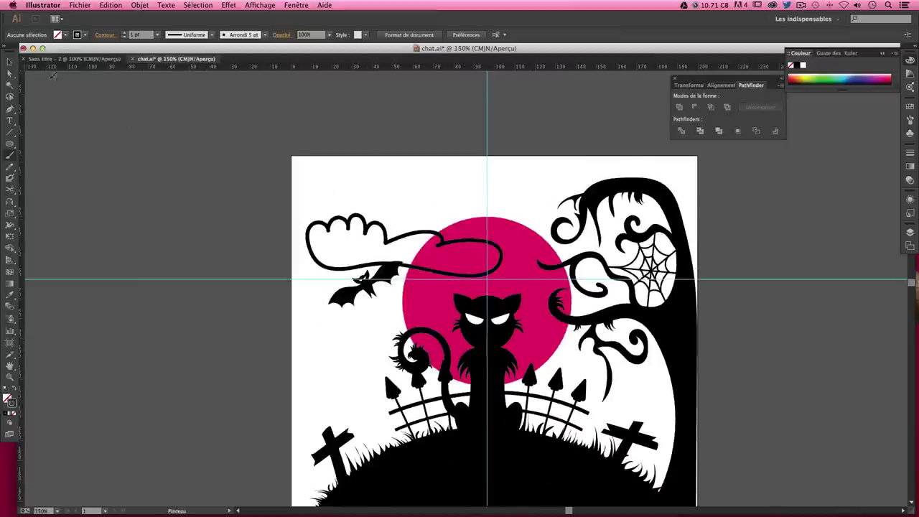
{"action": "key", "text": "v"}
{"action": "left_click", "coordinate": [451, 248]}
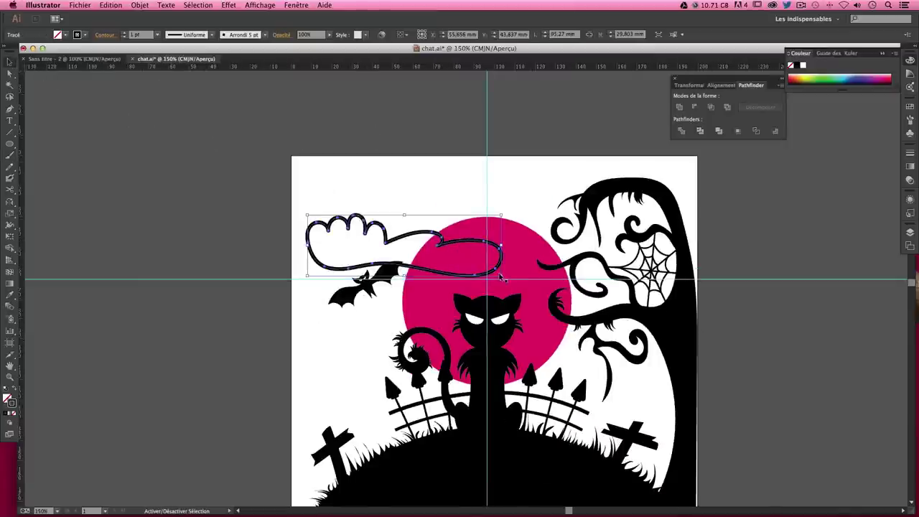
{"action": "key", "text": "ctrl+z"}
{"action": "key", "text": "ctrl+z"}
{"action": "scroll", "coordinate": [431, 215], "scroll_direction": "right", "scroll_amount": 3}
{"action": "scroll", "coordinate": [431, 215], "scroll_direction": "down", "scroll_amount": 1}
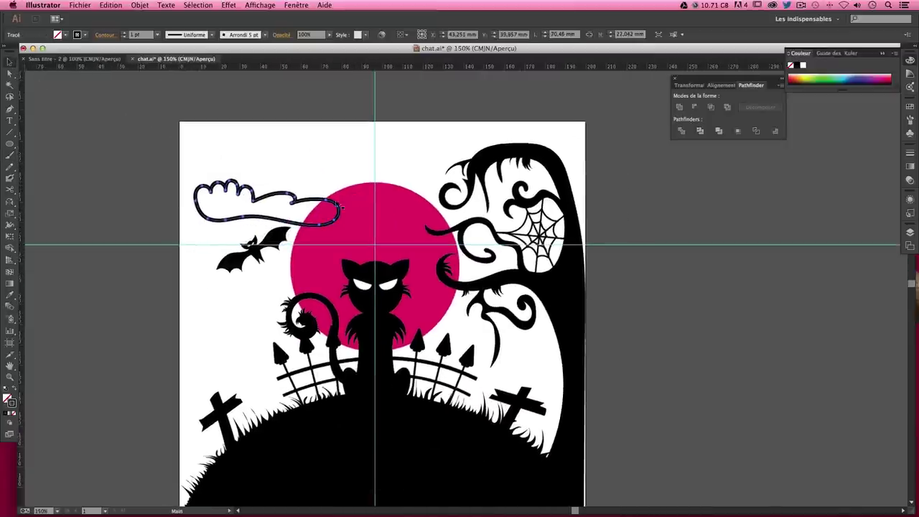
Move the bat down-left and stretch the first cloud wider and flatter
{"action": "left_click_drag", "start_coordinate": [252, 253], "coordinate": [240, 290]}
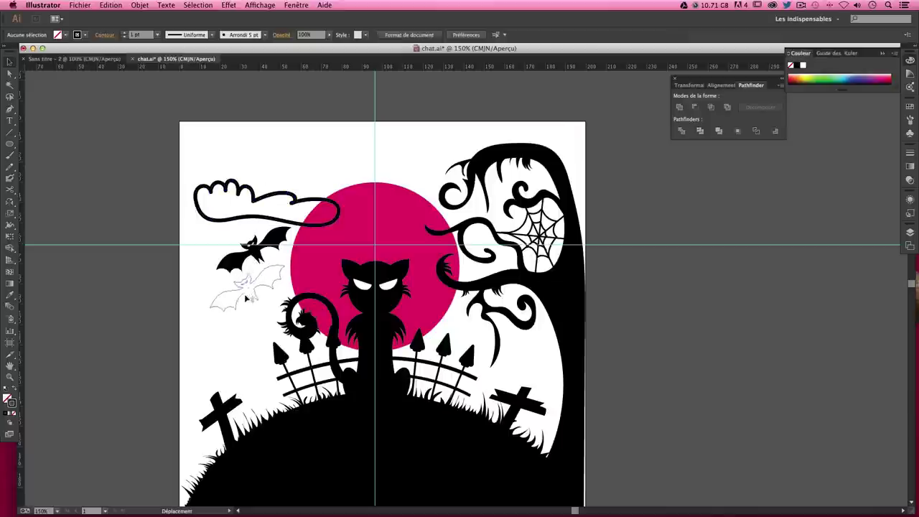
{"action": "left_click_drag", "start_coordinate": [242, 190], "coordinate": [252, 205]}
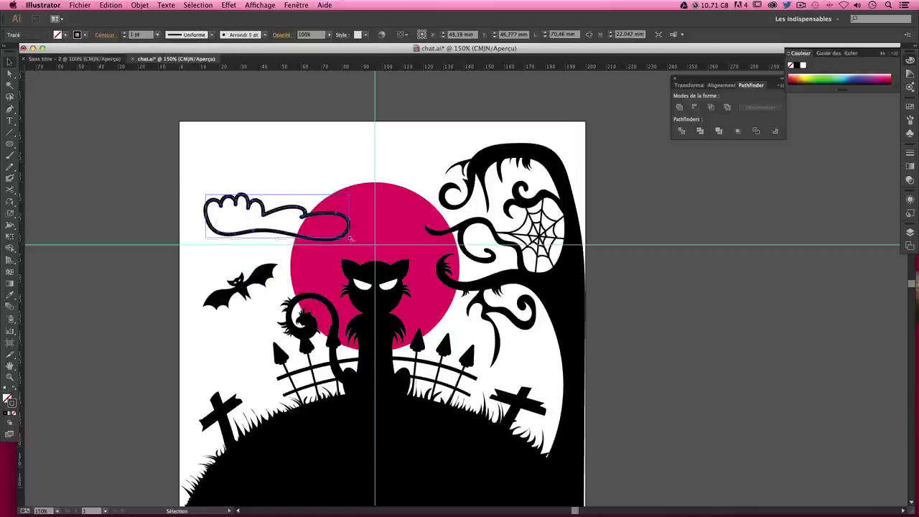
{"action": "left_click_drag", "start_coordinate": [350, 240], "coordinate": [371, 229]}
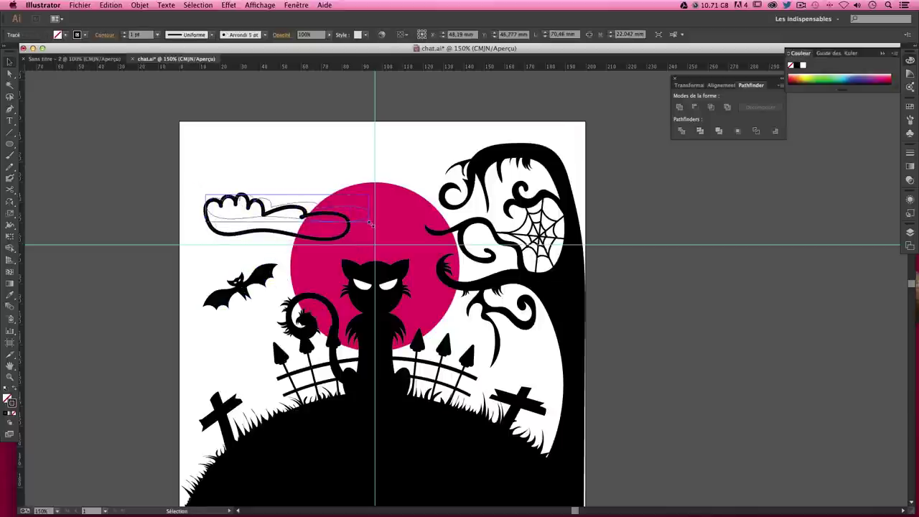
{"action": "left_click_drag", "start_coordinate": [279, 200], "coordinate": [271, 206]}
{"action": "left_click", "coordinate": [279, 212]}
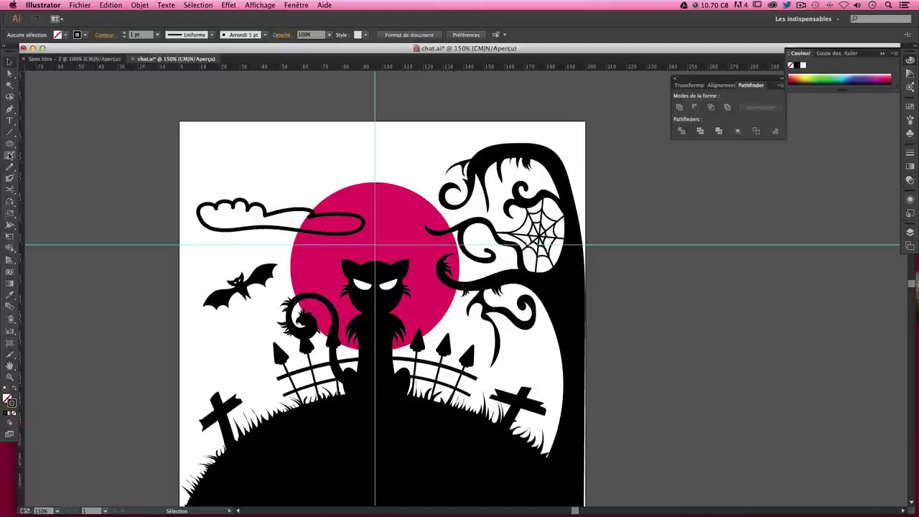
Paint a second wavy cloud outline along the top of the moon
{"action": "left_click", "coordinate": [10, 155]}
{"action": "mouse_move", "coordinate": [458, 152]}
{"action": "left_mouse_down"}
{"action": "mouse_move", "coordinate": [335, 148]}
{"action": "mouse_move", "coordinate": [440, 196]}
{"action": "mouse_move", "coordinate": [470, 164]}
{"action": "mouse_move", "coordinate": [447, 147]}
{"action": "left_mouse_up"}
{"action": "left_click", "coordinate": [462, 150], "text": "ctrl"}
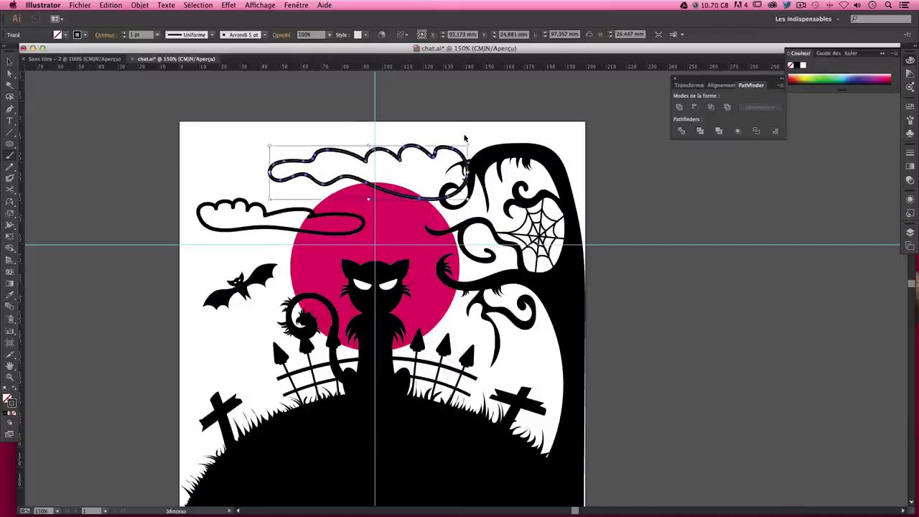
{"action": "left_click", "coordinate": [69, 124], "text": "ctrl"}
Narrow the second cloud and move it right into the tree's branches
{"action": "left_click", "coordinate": [10, 62]}
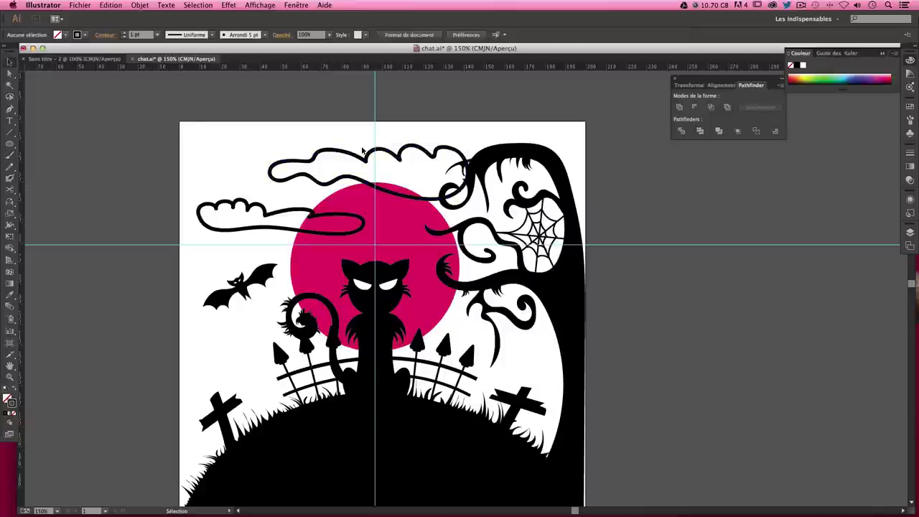
{"action": "mouse_move", "coordinate": [287, 178]}
{"action": "left_mouse_down"}
{"action": "mouse_move", "coordinate": [315, 179]}
{"action": "mouse_move", "coordinate": [263, 188]}
{"action": "left_mouse_up"}
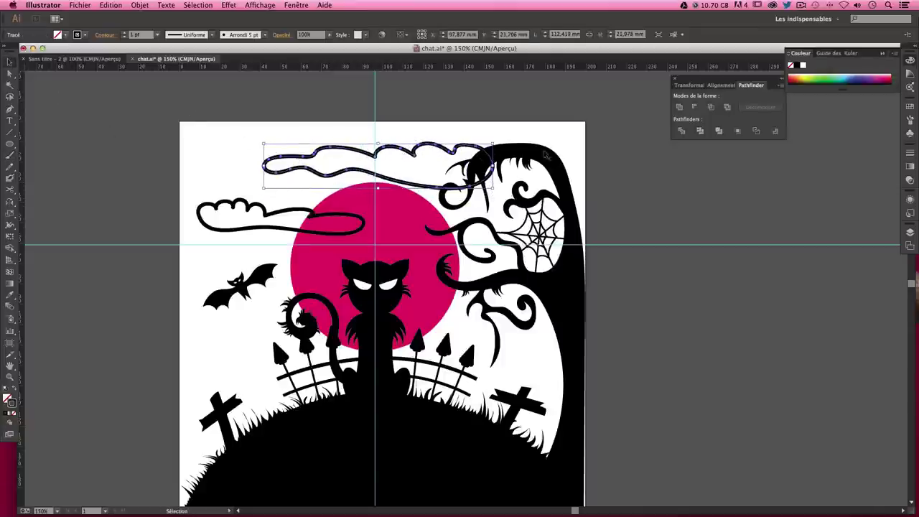
{"action": "left_click_drag", "start_coordinate": [493, 146], "coordinate": [474, 147]}
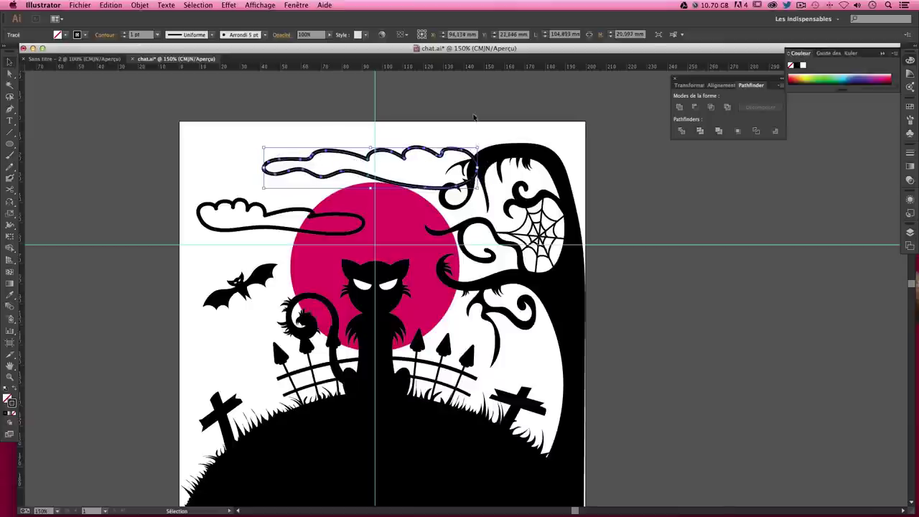
{"action": "left_click", "coordinate": [451, 149]}
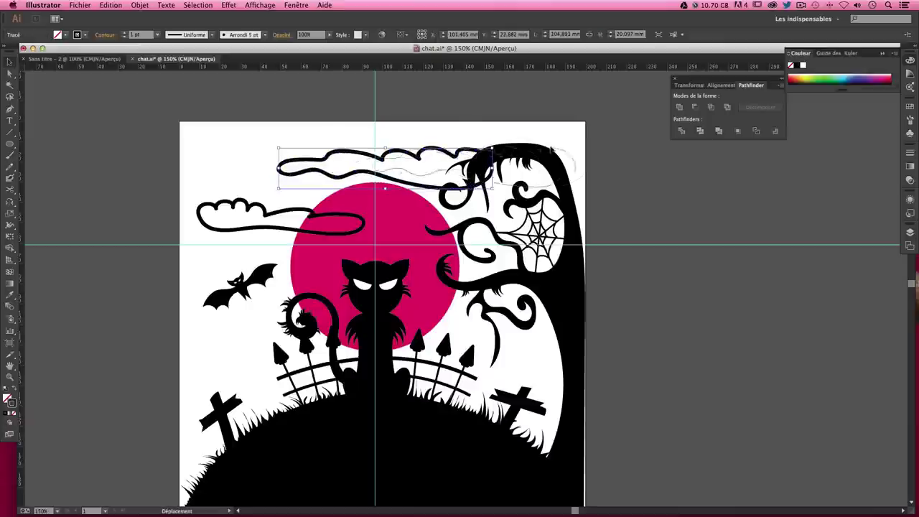
{"action": "mouse_move", "coordinate": [451, 149]}
{"action": "left_mouse_down"}
{"action": "mouse_move", "coordinate": [577, 161]}
{"action": "mouse_move", "coordinate": [553, 159]}
{"action": "mouse_move", "coordinate": [554, 185]}
{"action": "left_mouse_up"}
{"action": "left_click", "coordinate": [292, 197]}
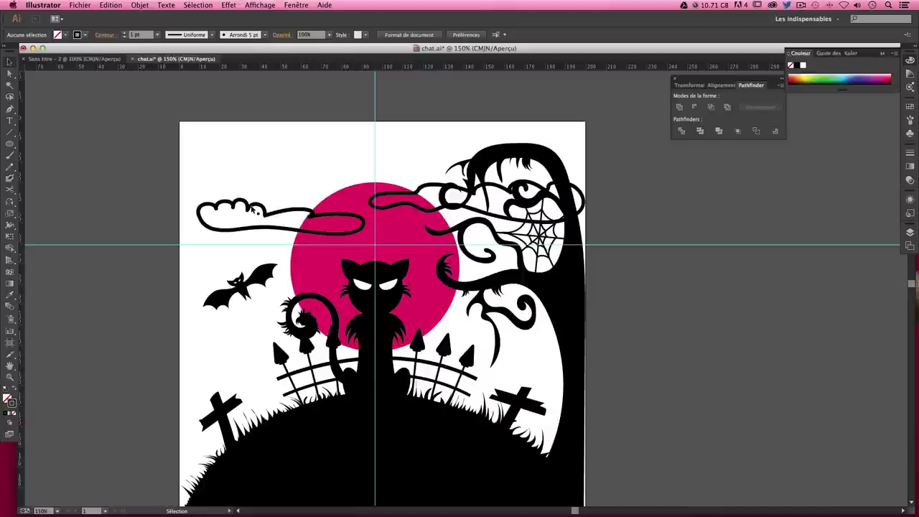
Shift the left cloud and the bat lower on the page
{"action": "left_click_drag", "start_coordinate": [253, 210], "coordinate": [243, 230]}
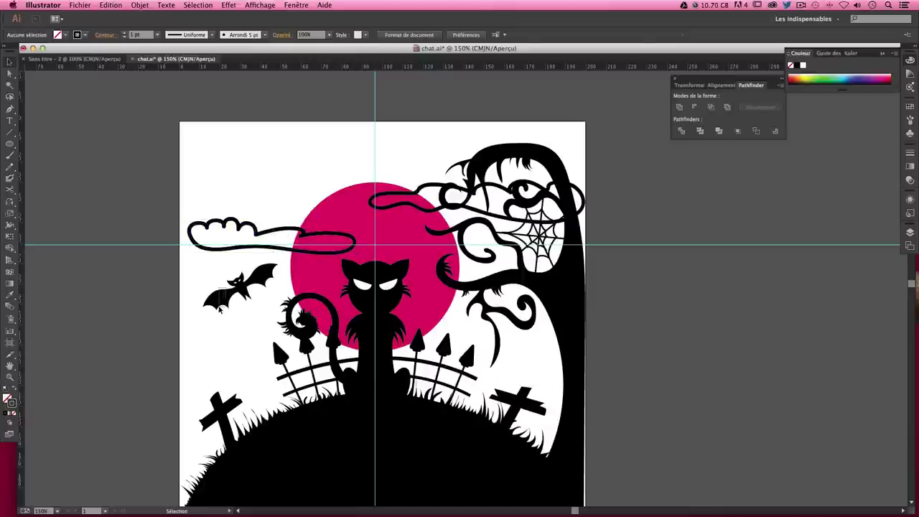
{"action": "left_click_drag", "start_coordinate": [220, 309], "coordinate": [217, 331]}
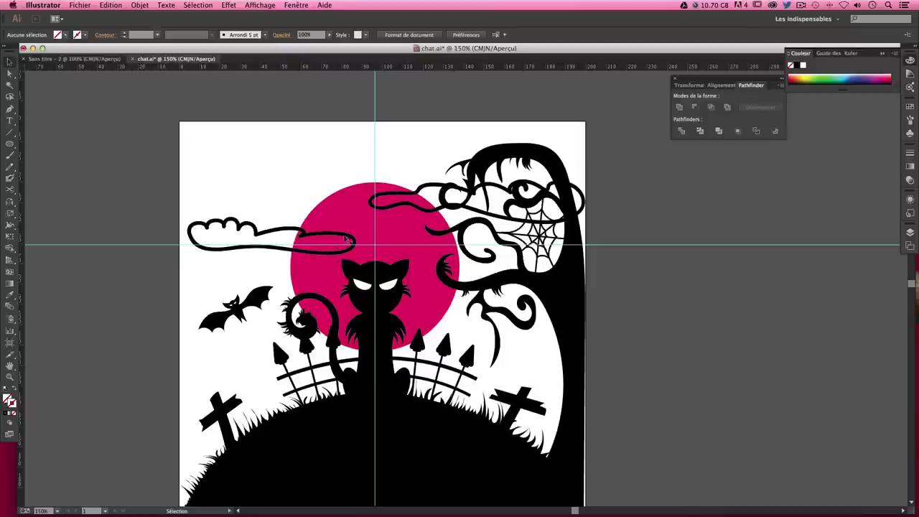
{"action": "left_click", "coordinate": [415, 204]}
{"action": "left_click", "coordinate": [632, 189]}
{"action": "left_click_drag", "start_coordinate": [596, 263], "coordinate": [589, 220]}
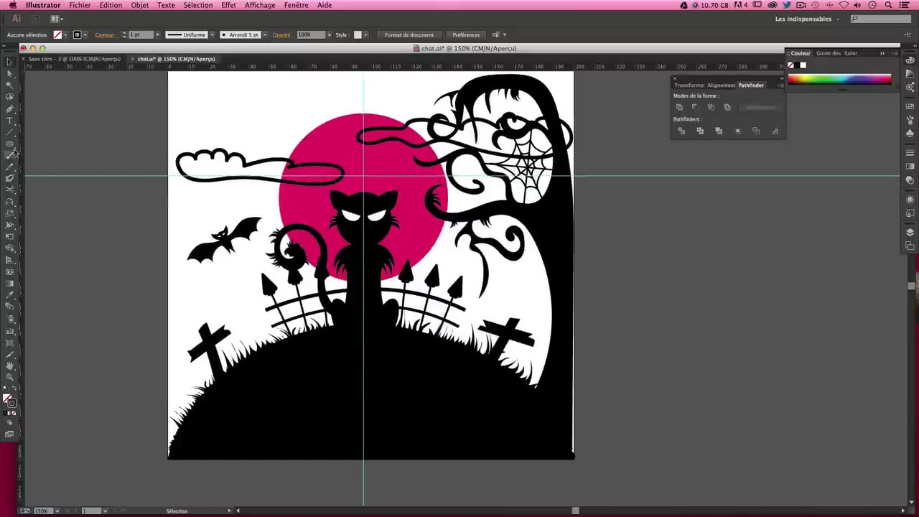
Draw a closed Pen shape from the left edge over the hill to the bottom-left corner
{"action": "left_click", "coordinate": [11, 110]}
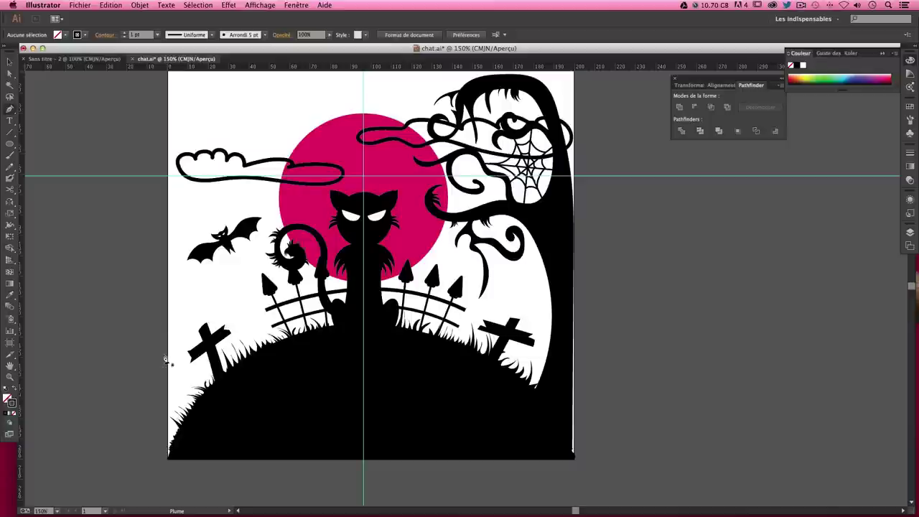
{"action": "left_click", "coordinate": [168, 366]}
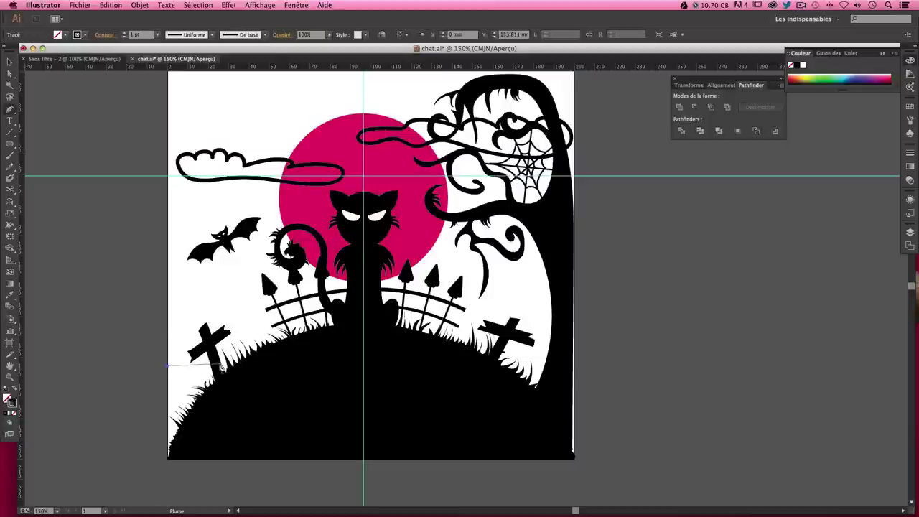
{"action": "left_click_drag", "start_coordinate": [309, 367], "coordinate": [415, 440]}
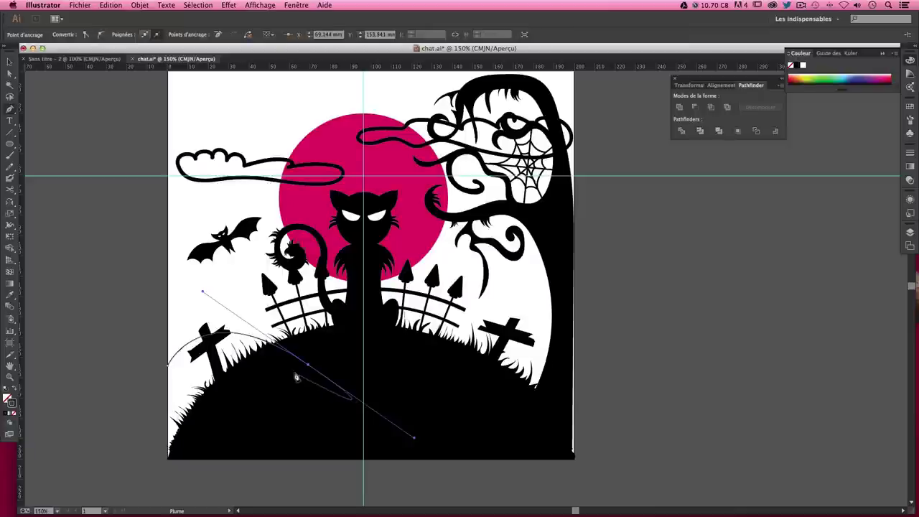
{"action": "left_click_drag", "start_coordinate": [309, 366], "coordinate": [219, 466]}
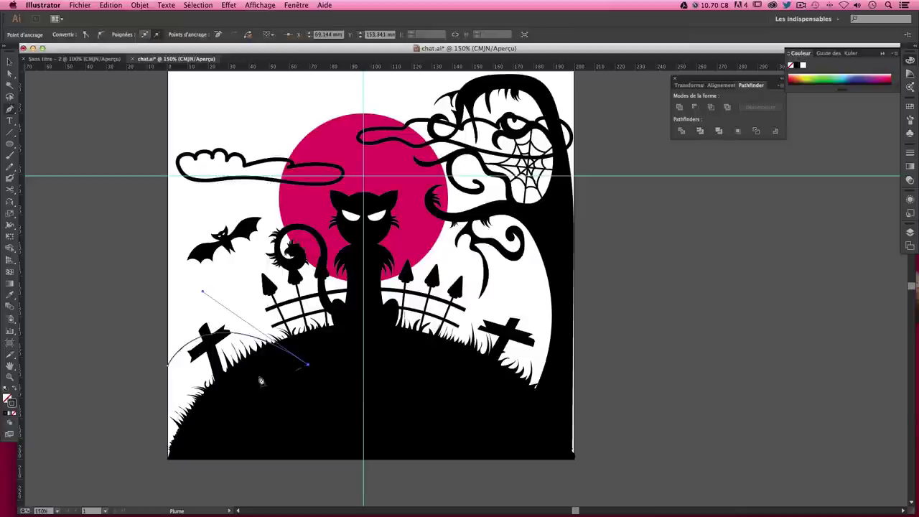
{"action": "left_click", "coordinate": [241, 459]}
{"action": "left_click", "coordinate": [167, 460]}
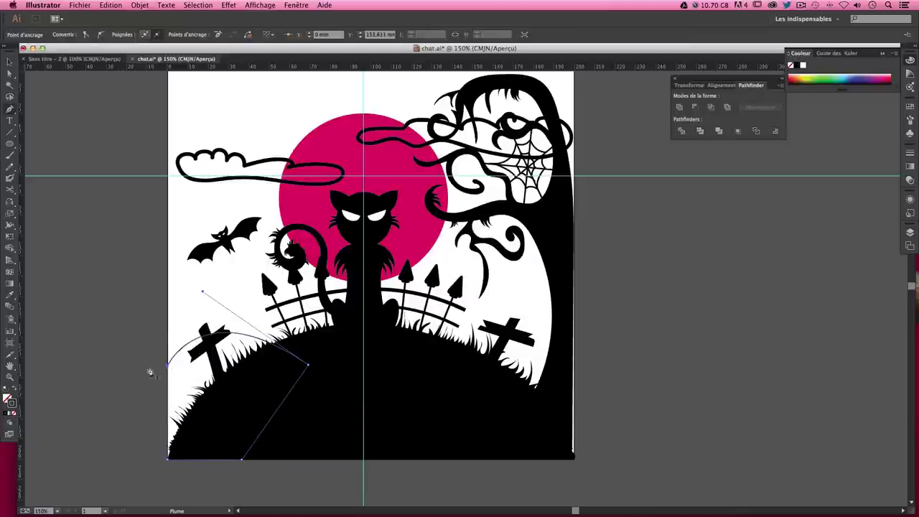
{"action": "left_click", "coordinate": [168, 368]}
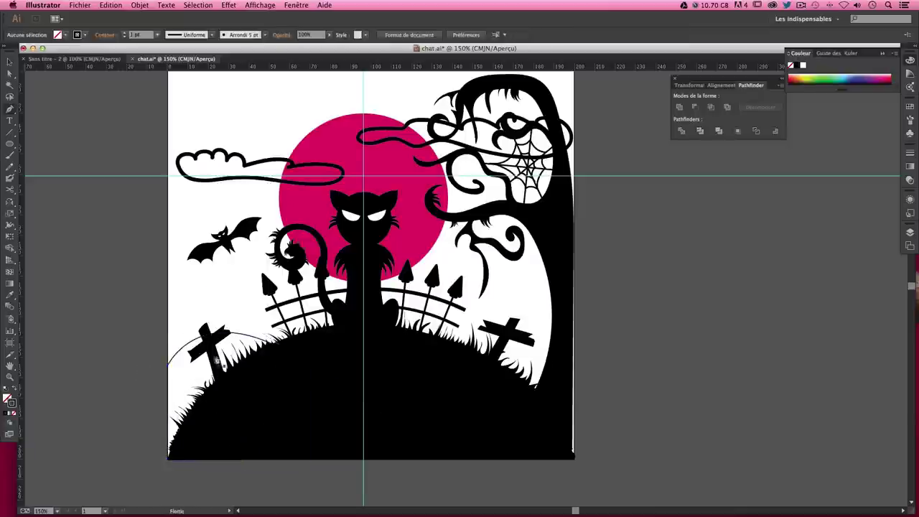
Dismiss the add-anchor-point warning and deselect the path
{"action": "left_click", "coordinate": [170, 352]}
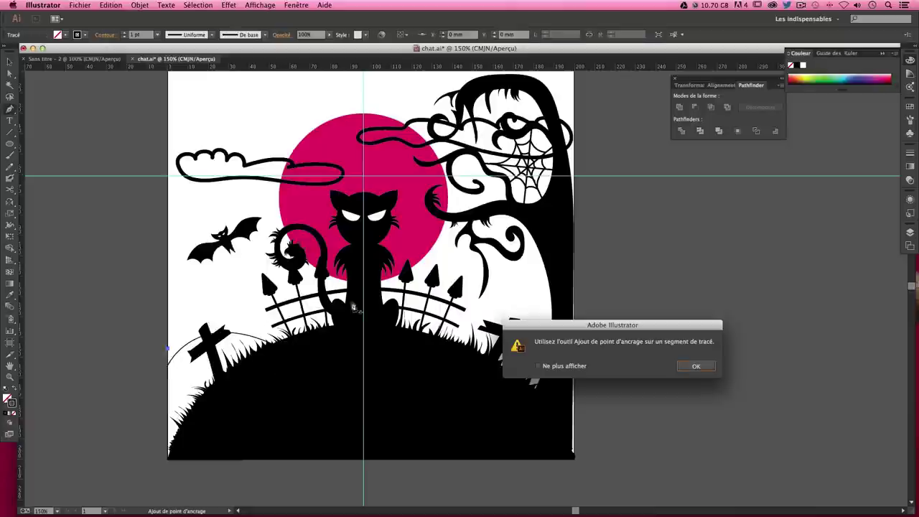
{"action": "left_click", "coordinate": [696, 366]}
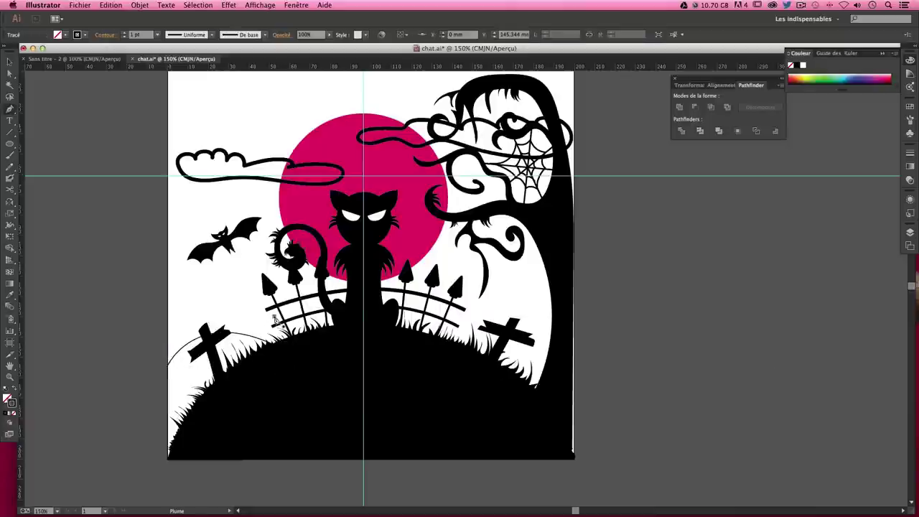
{"action": "left_click", "coordinate": [172, 352], "text": "ctrl"}
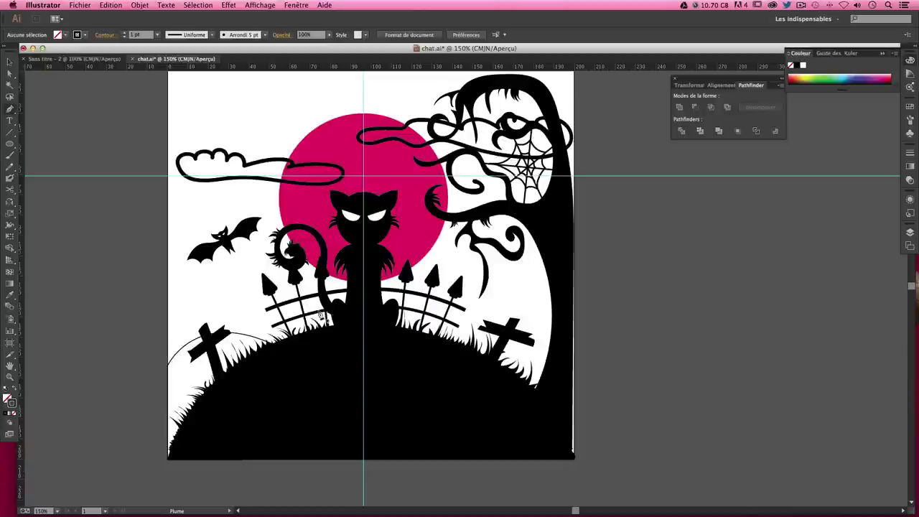
{"action": "key", "text": "v"}
Draw a closed thin hill line arcing over the fence and down the right slope
{"action": "left_click", "coordinate": [170, 347]}
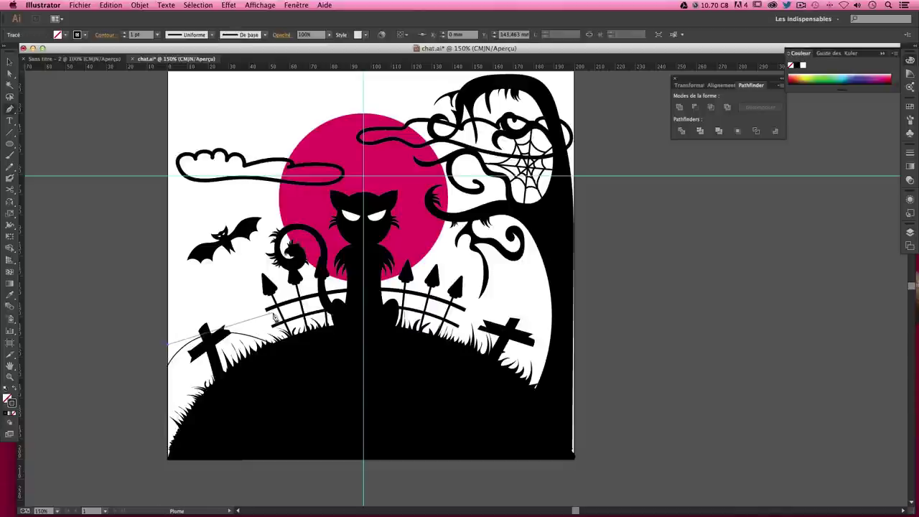
{"action": "left_click_drag", "start_coordinate": [285, 294], "coordinate": [350, 294]}
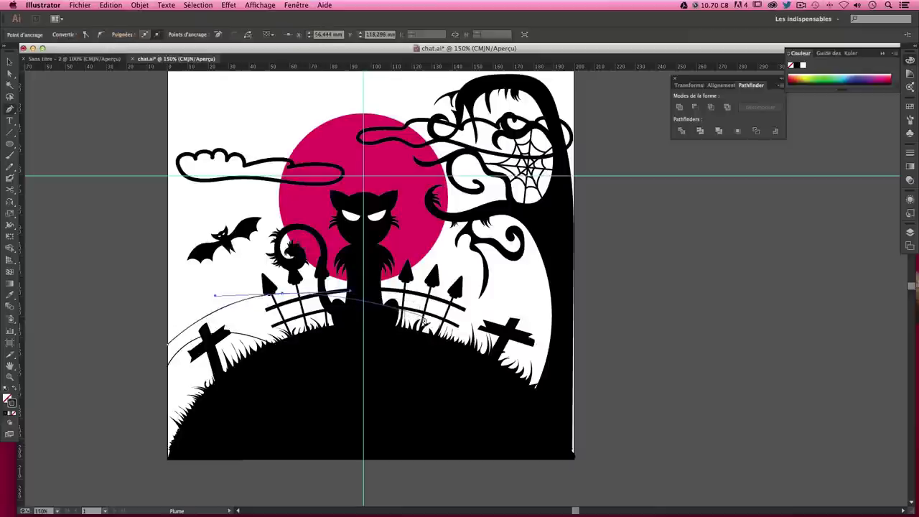
{"action": "left_click", "coordinate": [425, 307]}
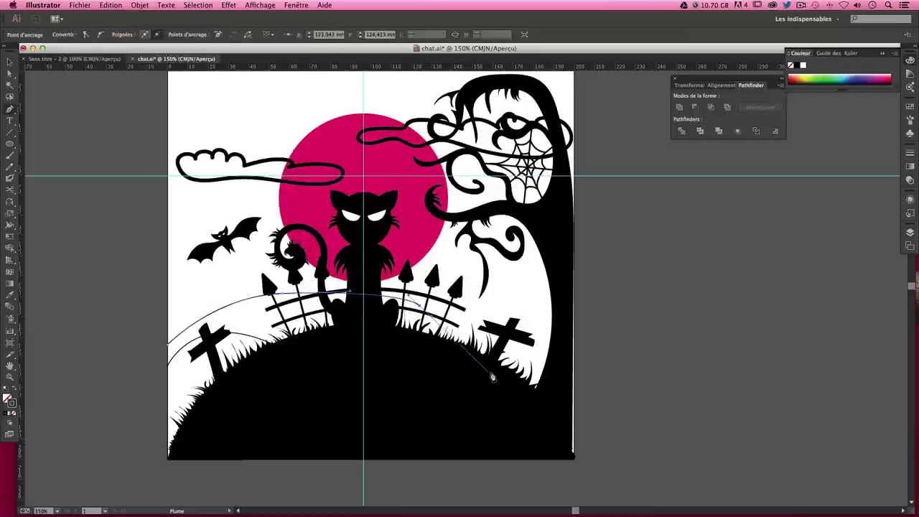
{"action": "left_click_drag", "start_coordinate": [515, 400], "coordinate": [555, 469]}
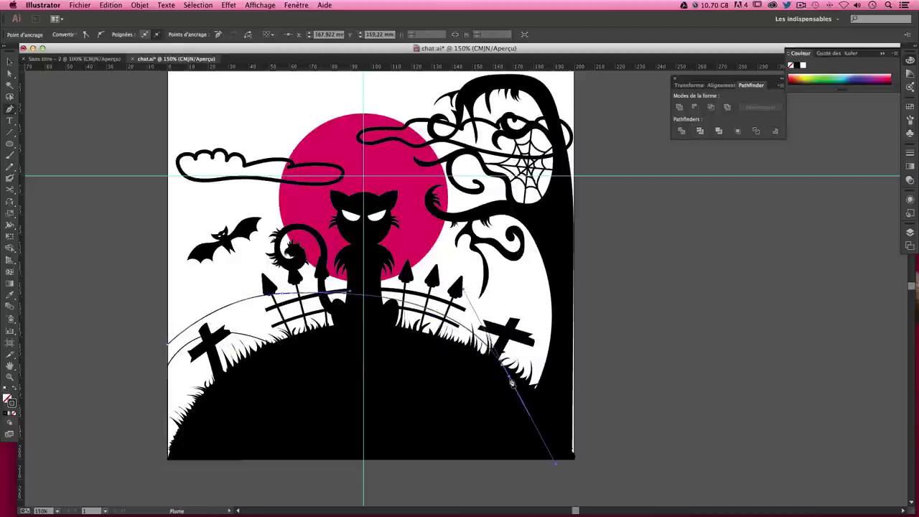
{"action": "left_click", "coordinate": [512, 382]}
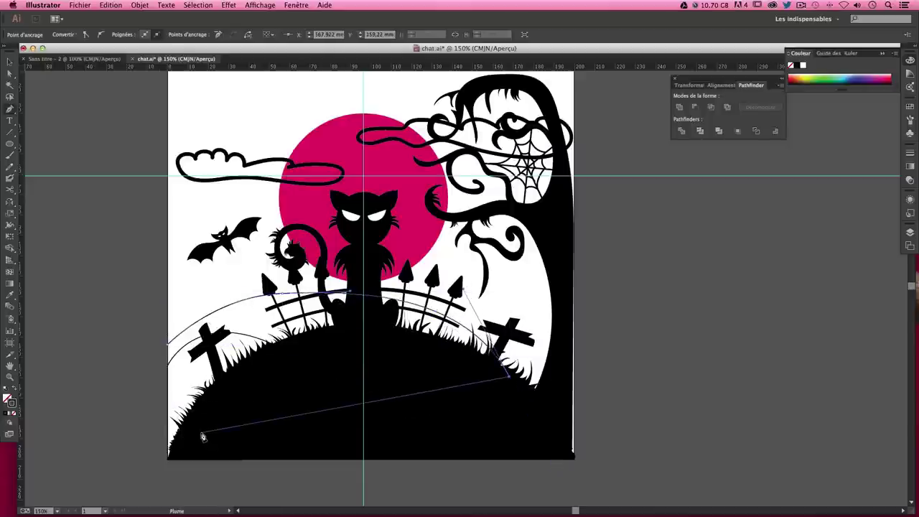
{"action": "left_click", "coordinate": [169, 458]}
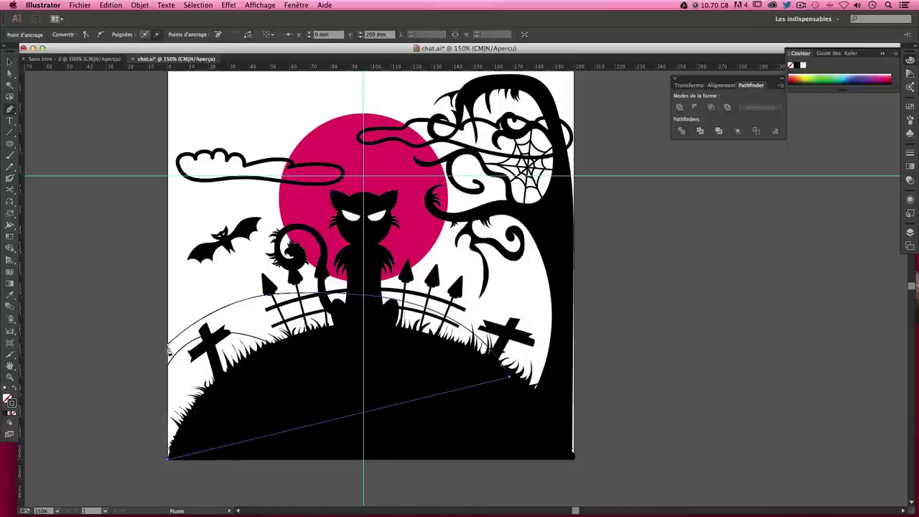
{"action": "left_click", "coordinate": [170, 350]}
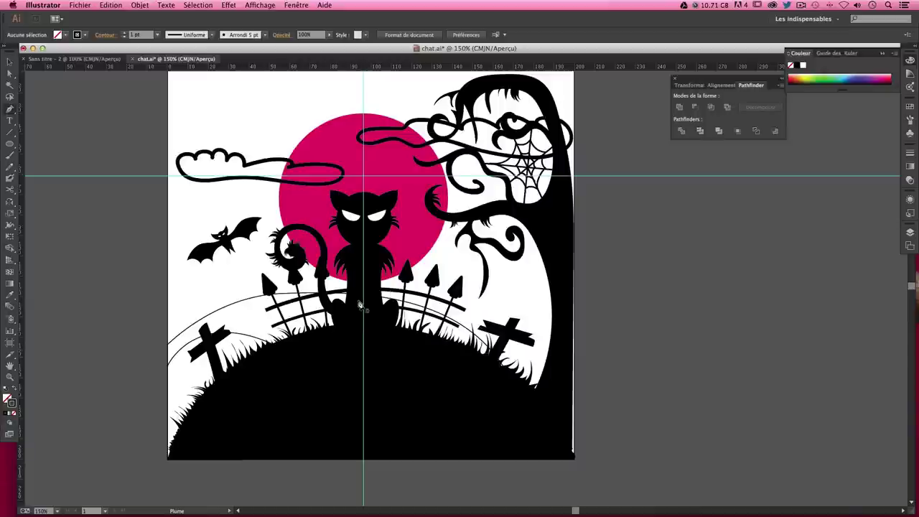
Draw a closed hill shape from the cat's base to the right edge and bottom-right corner
{"action": "mouse_move", "coordinate": [352, 314]}
{"action": "left_mouse_down"}
{"action": "mouse_move", "coordinate": [524, 309]}
{"action": "mouse_move", "coordinate": [577, 347]}
{"action": "left_mouse_up"}
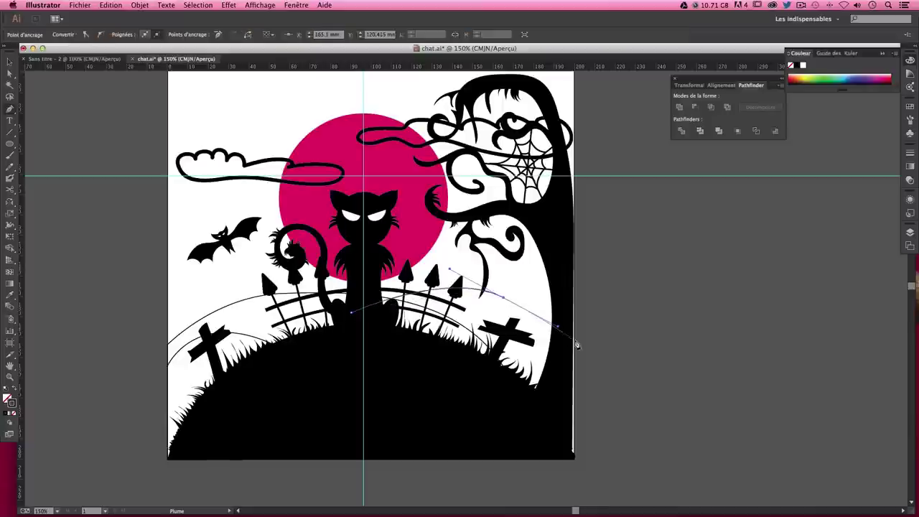
{"action": "left_click", "coordinate": [576, 345]}
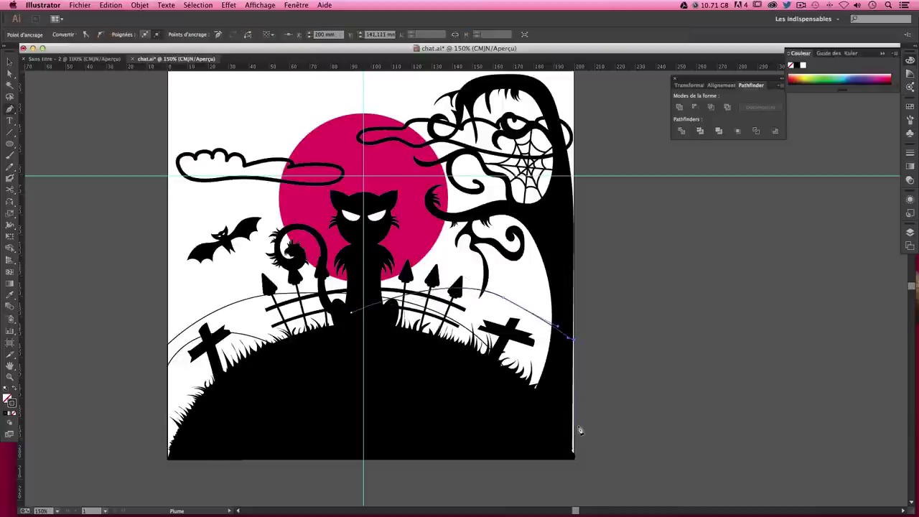
{"action": "left_click", "coordinate": [575, 458]}
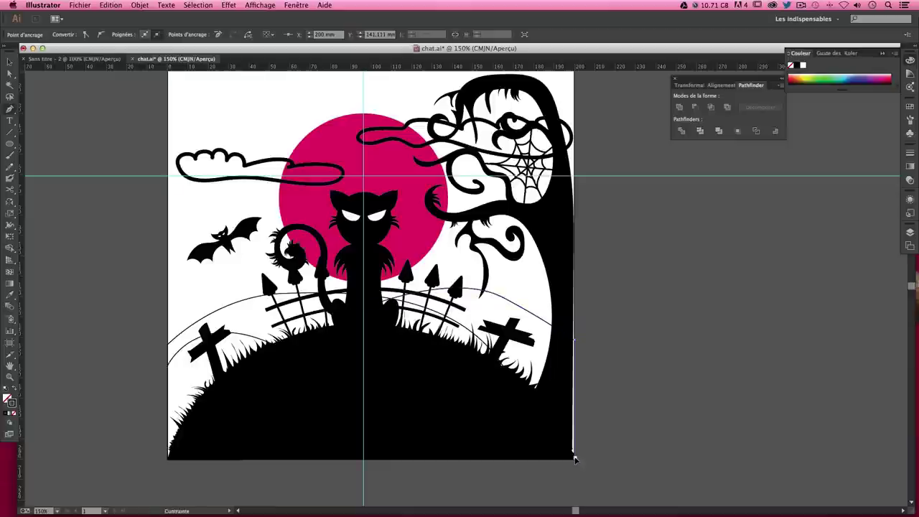
{"action": "left_click", "coordinate": [460, 457]}
{"action": "left_click", "coordinate": [352, 316]}
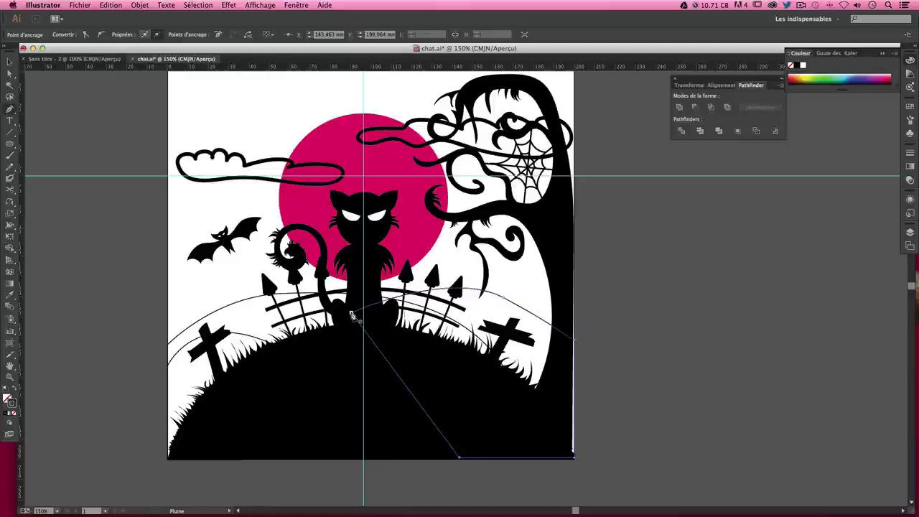
{"action": "left_click", "coordinate": [580, 287], "text": "super"}
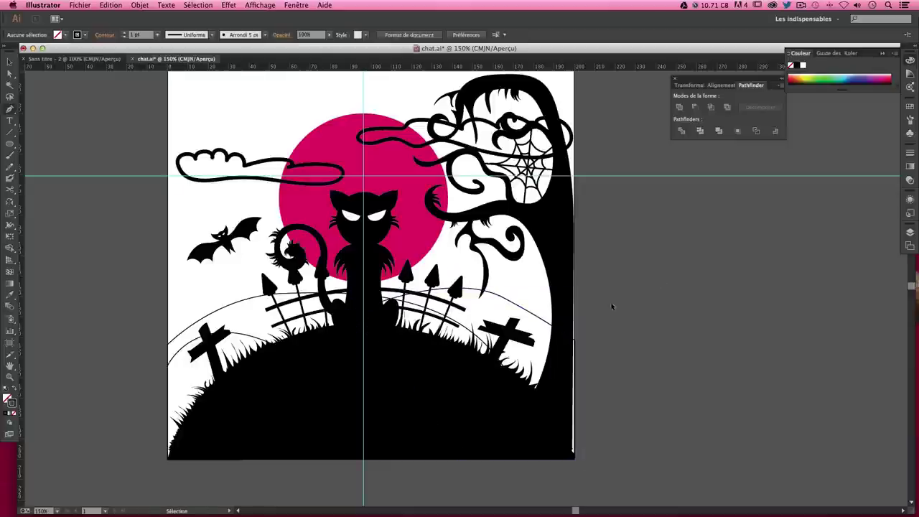
Draw a closed curved hill shape past the right cross down to the bottom-right corner
{"action": "left_click", "coordinate": [452, 348]}
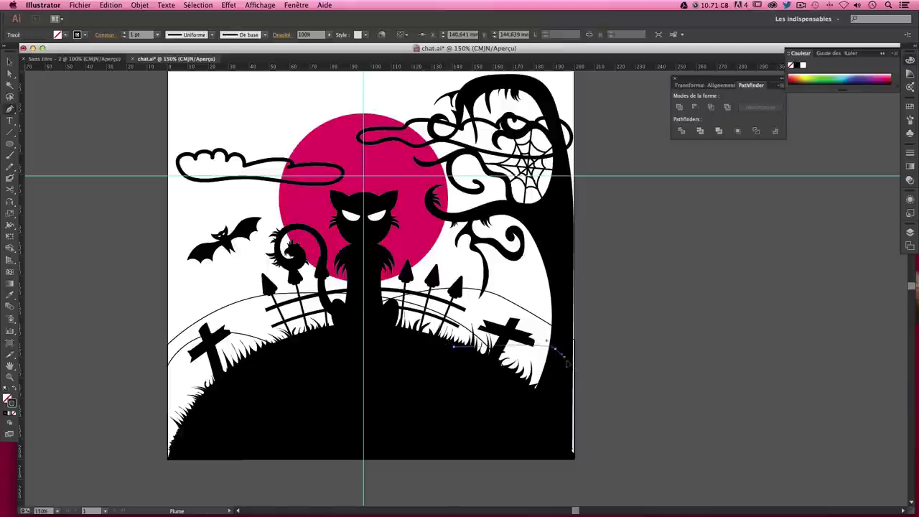
{"action": "left_click_drag", "start_coordinate": [555, 349], "coordinate": [587, 380]}
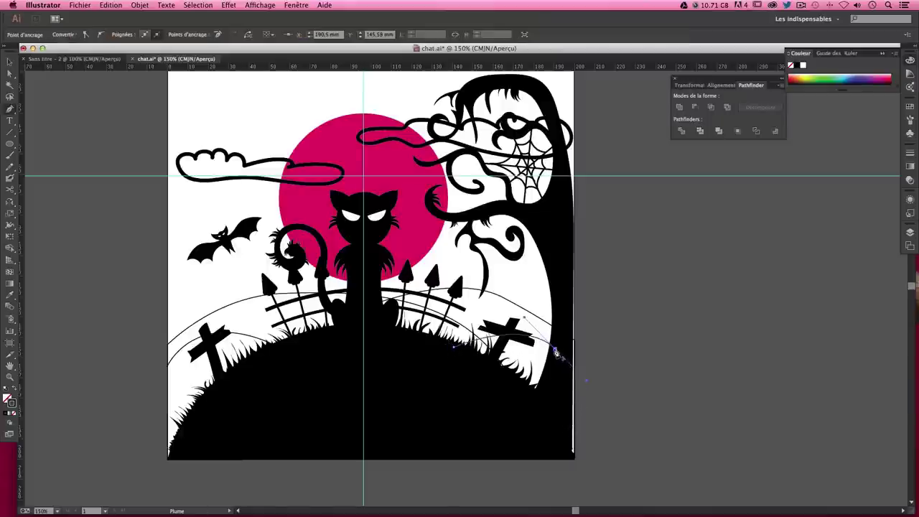
{"action": "left_click", "coordinate": [555, 350]}
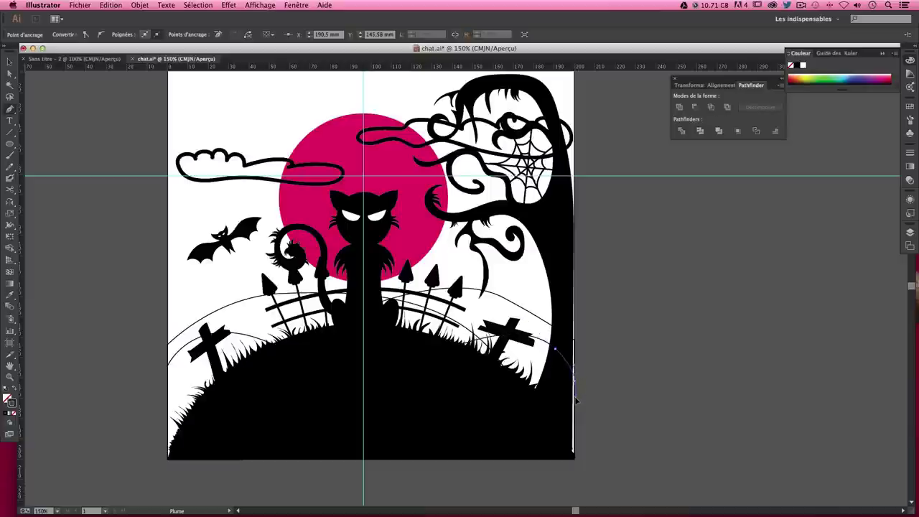
{"action": "left_click_drag", "start_coordinate": [574, 381], "coordinate": [575, 449]}
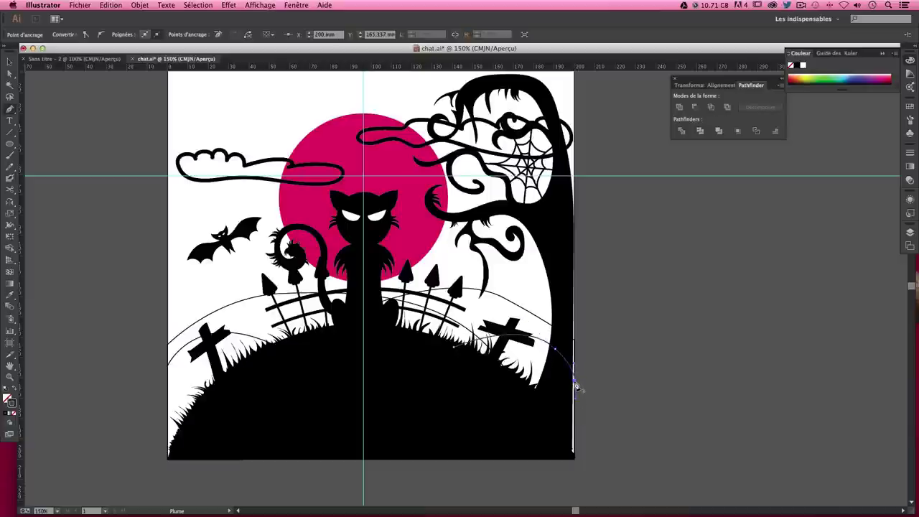
{"action": "left_click", "coordinate": [574, 458]}
{"action": "left_click", "coordinate": [486, 458]}
{"action": "left_click_drag", "start_coordinate": [452, 349], "coordinate": [467, 335]}
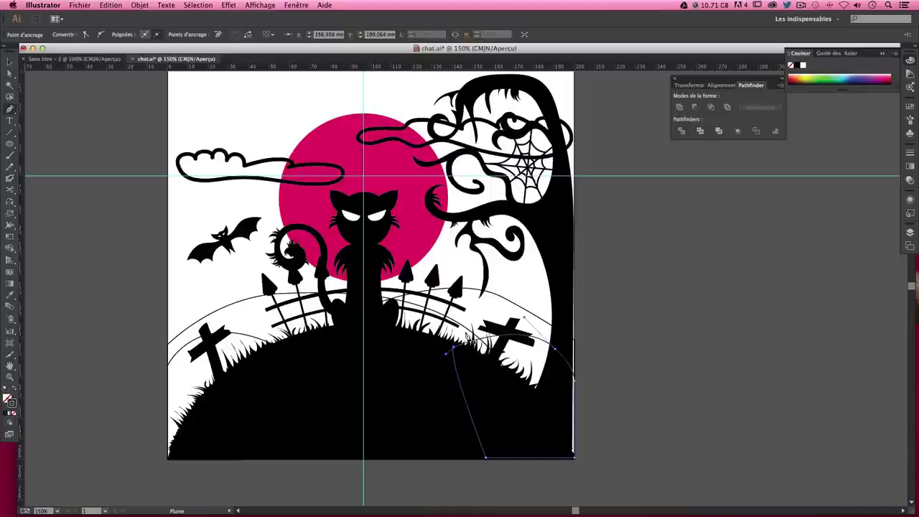
{"action": "left_click", "coordinate": [626, 290], "text": "super"}
Draw a closed strip extending the tree trunk down the artboard's right edge
{"action": "scroll", "coordinate": [625, 290], "scroll_direction": "right", "scroll_amount": 2}
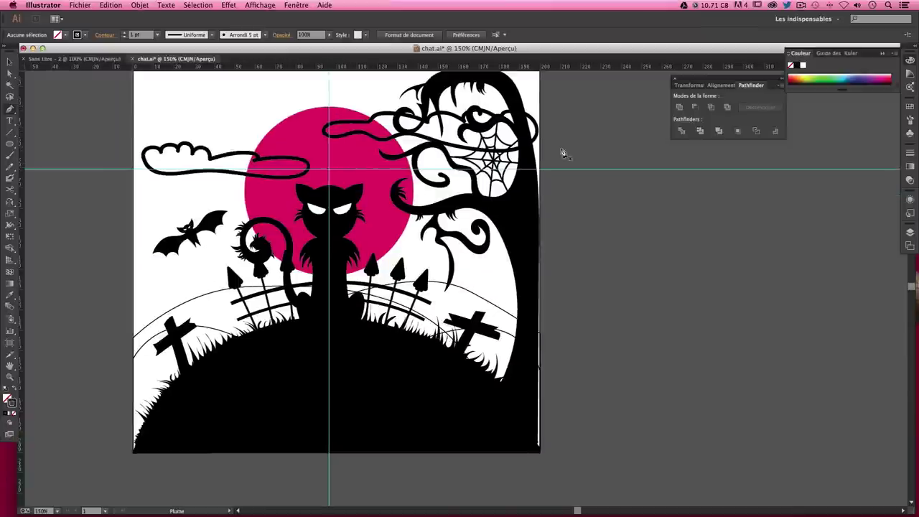
{"action": "scroll", "coordinate": [446, 175], "scroll_direction": "up", "scroll_amount": 1}
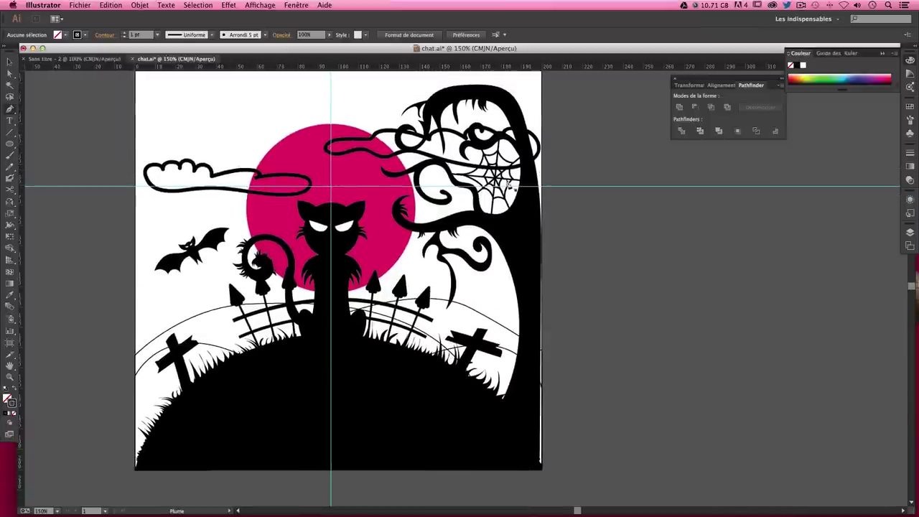
{"action": "left_click", "coordinate": [526, 128]}
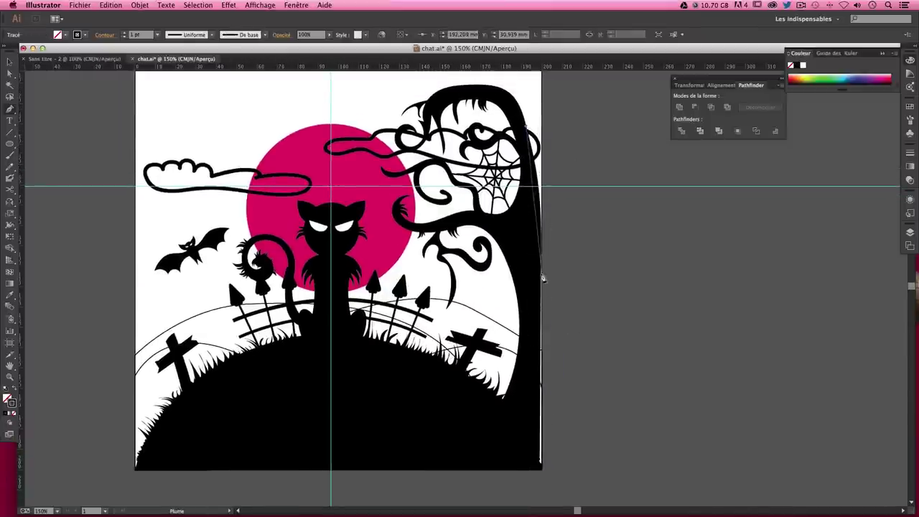
{"action": "left_click_drag", "start_coordinate": [544, 261], "coordinate": [540, 321]}
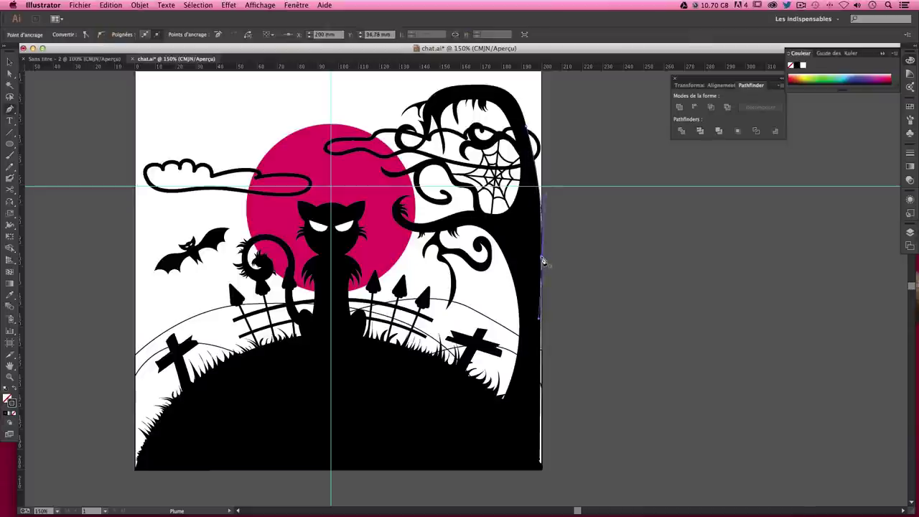
{"action": "left_click", "coordinate": [542, 468]}
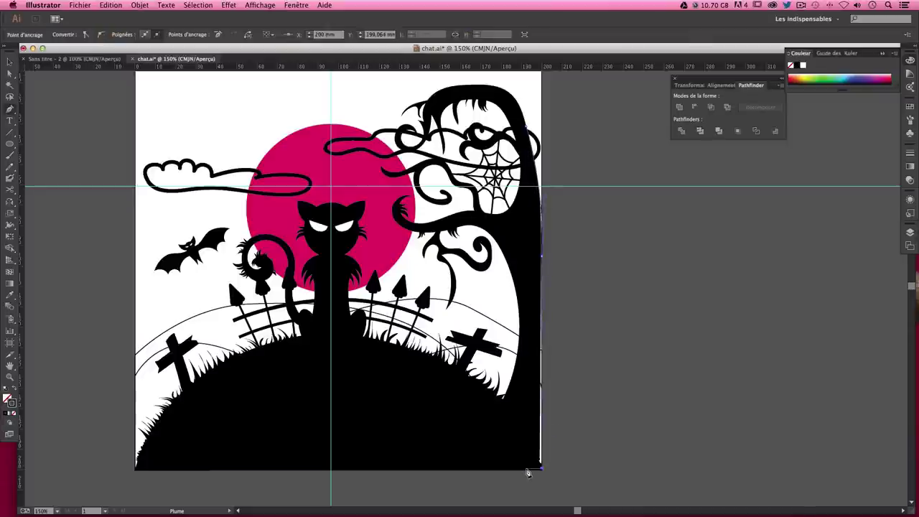
{"action": "left_click_drag", "start_coordinate": [529, 472], "coordinate": [538, 309]}
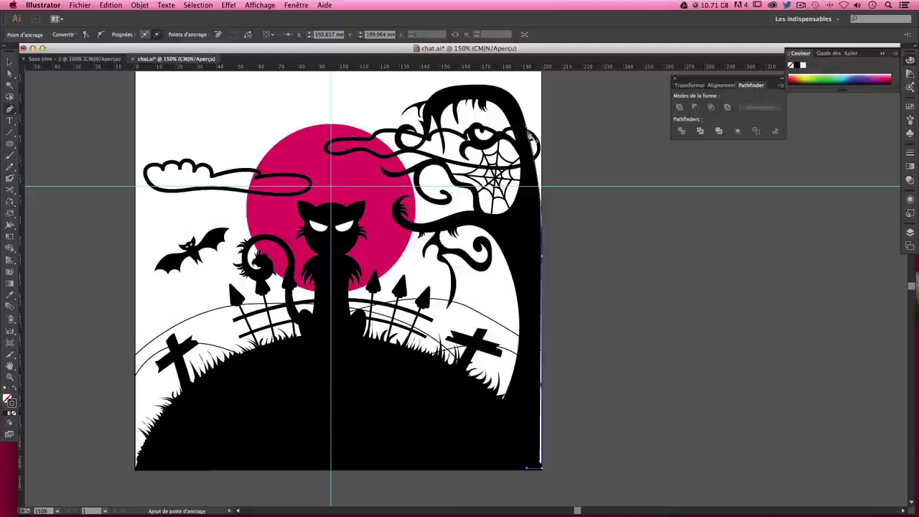
{"action": "left_click", "coordinate": [531, 133]}
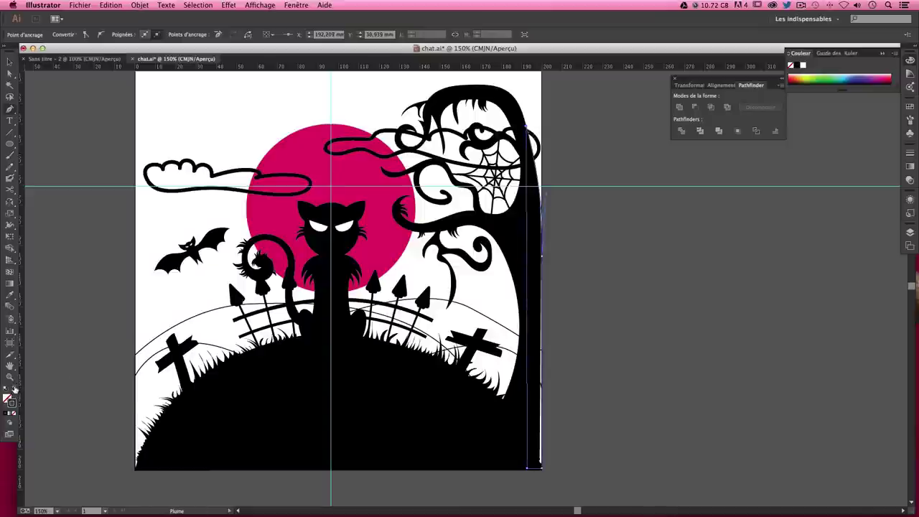
{"action": "left_click", "coordinate": [610, 314]}
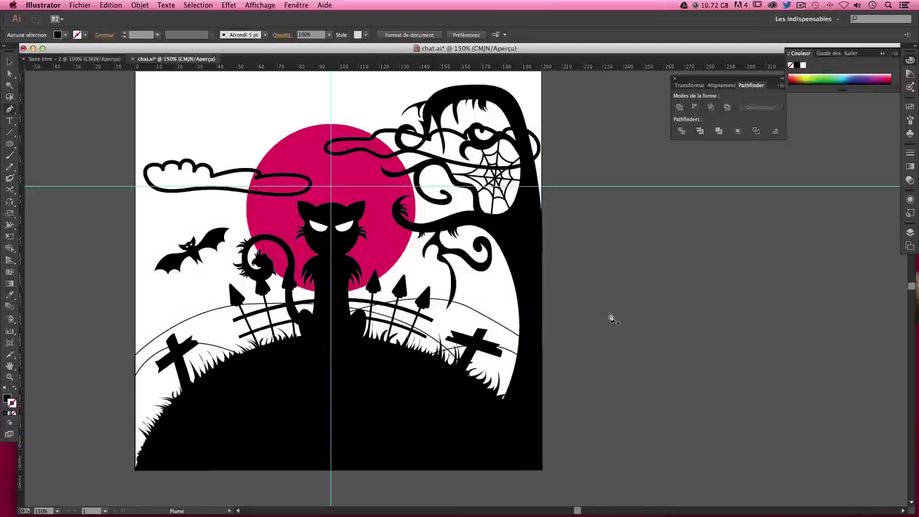
Hide the guides and pan the artboard view to the right
{"action": "left_click", "coordinate": [10, 71]}
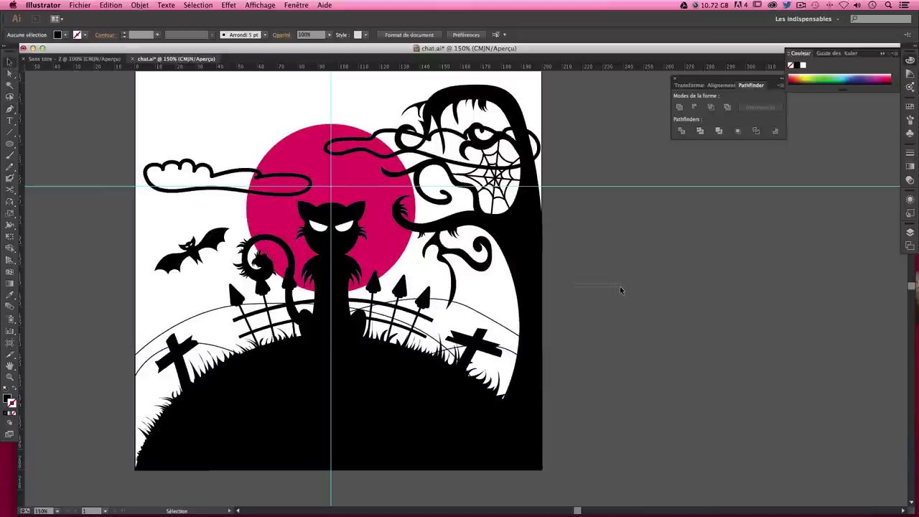
{"action": "key", "text": "a"}
{"action": "key", "text": "ctrl+semicolon"}
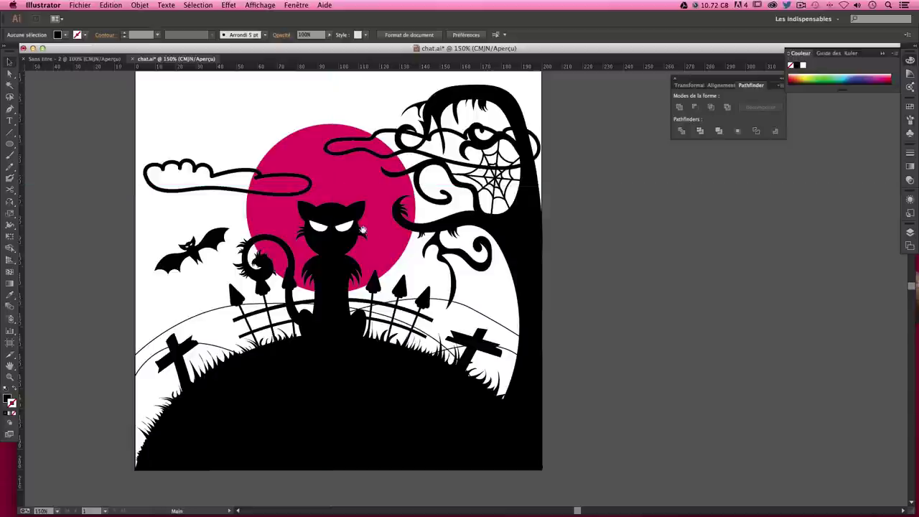
{"action": "mouse_move", "coordinate": [363, 232]}
{"action": "left_mouse_down"}
{"action": "mouse_move", "coordinate": [505, 247]}
{"action": "mouse_move", "coordinate": [410, 233]}
{"action": "left_mouse_up"}
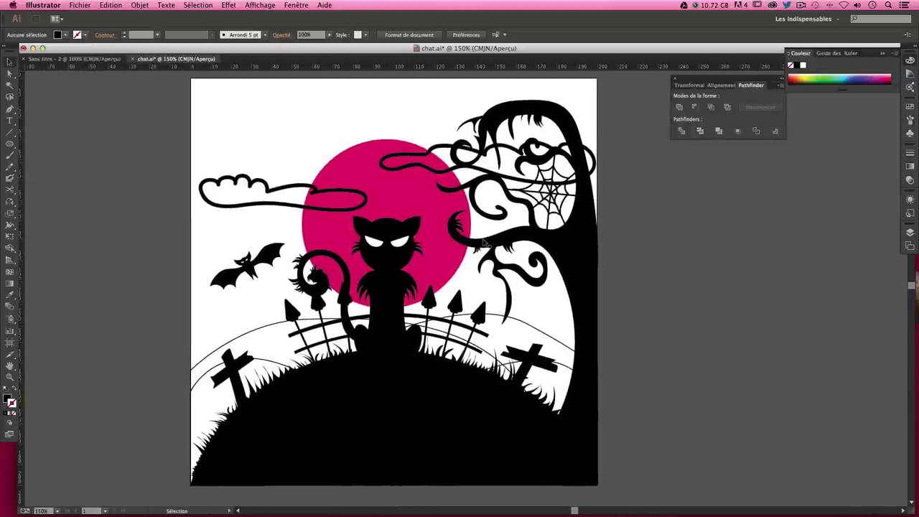
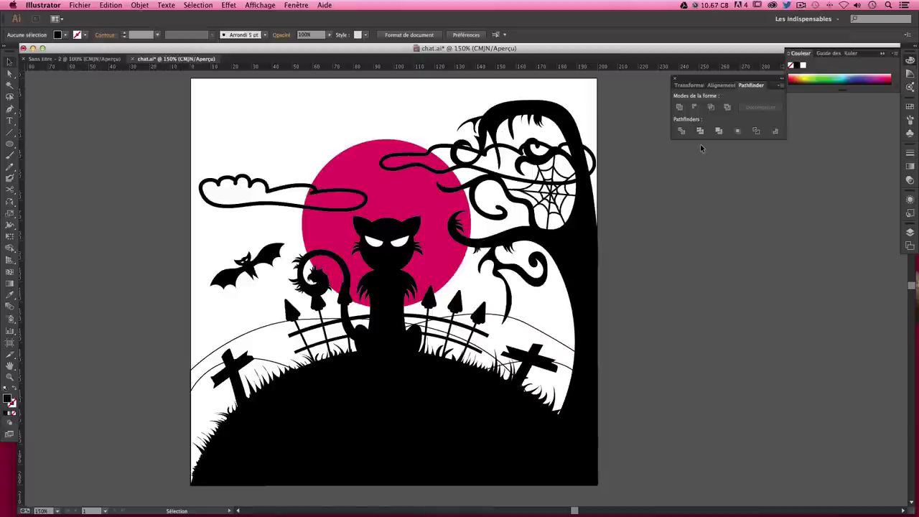
Recolour all black silhouettes to dark purple 290636 using a Magic Wand selection
{"action": "left_click", "coordinate": [12, 87]}
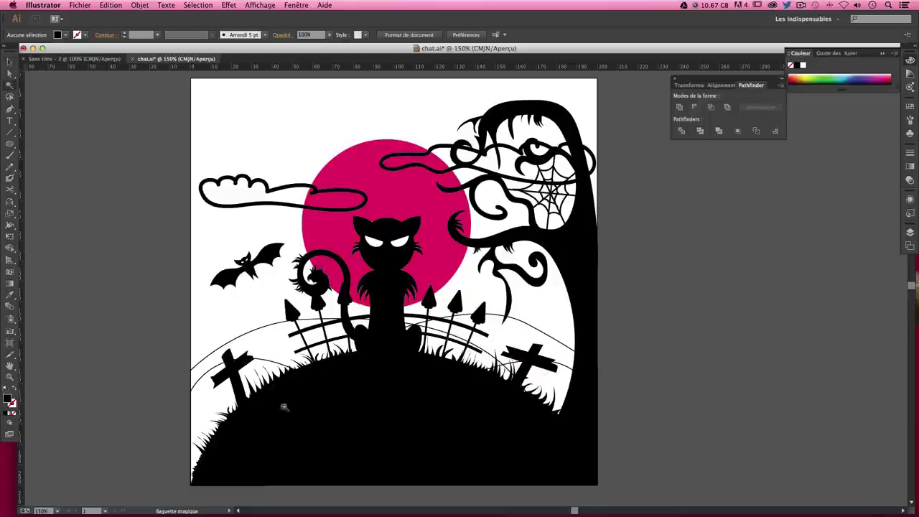
{"action": "left_click", "coordinate": [388, 419]}
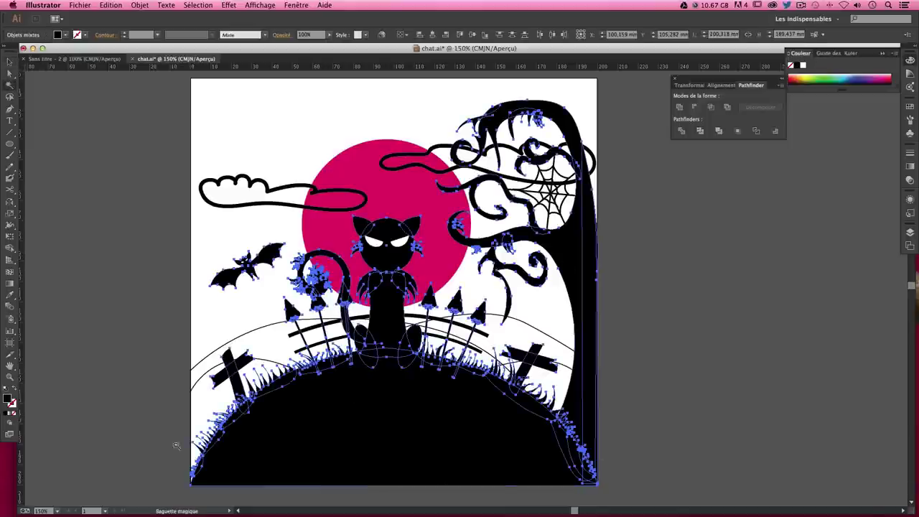
{"action": "key", "text": "v"}
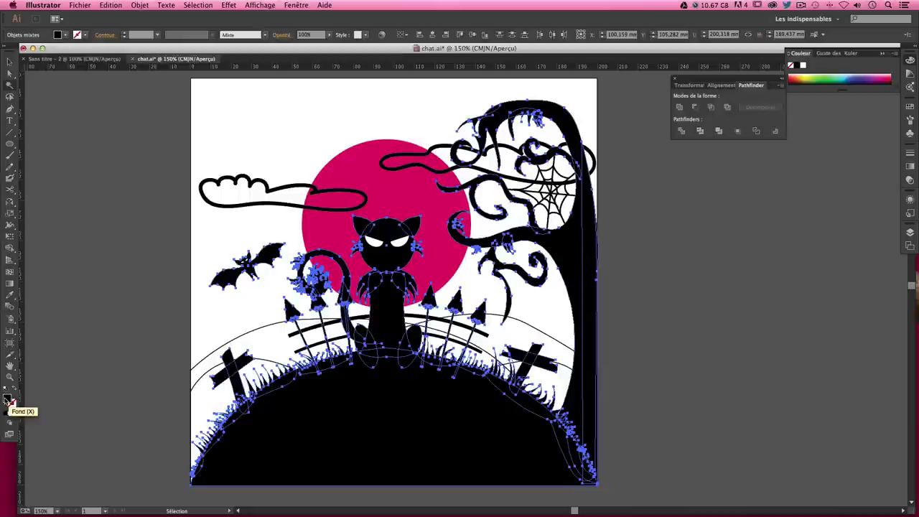
{"action": "double_click", "coordinate": [7, 401]}
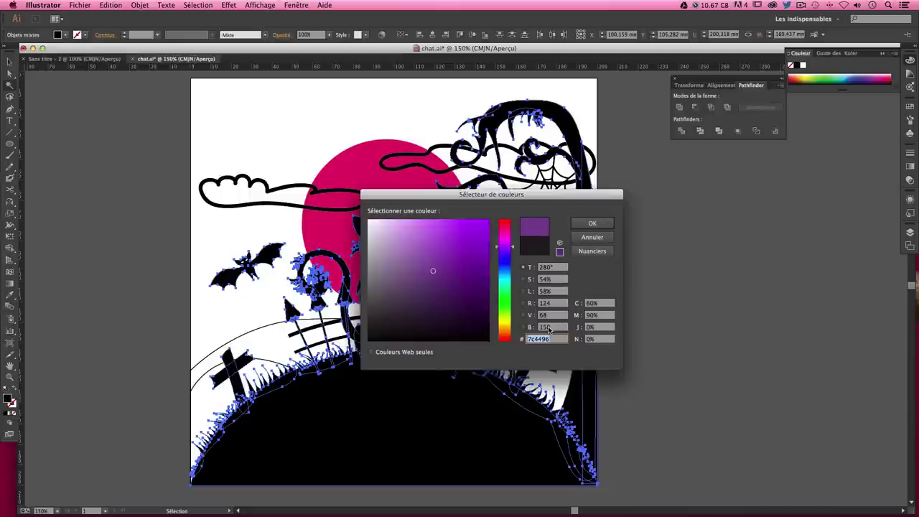
{"action": "type", "text": "2"}
{"action": "type", "text": "36"}
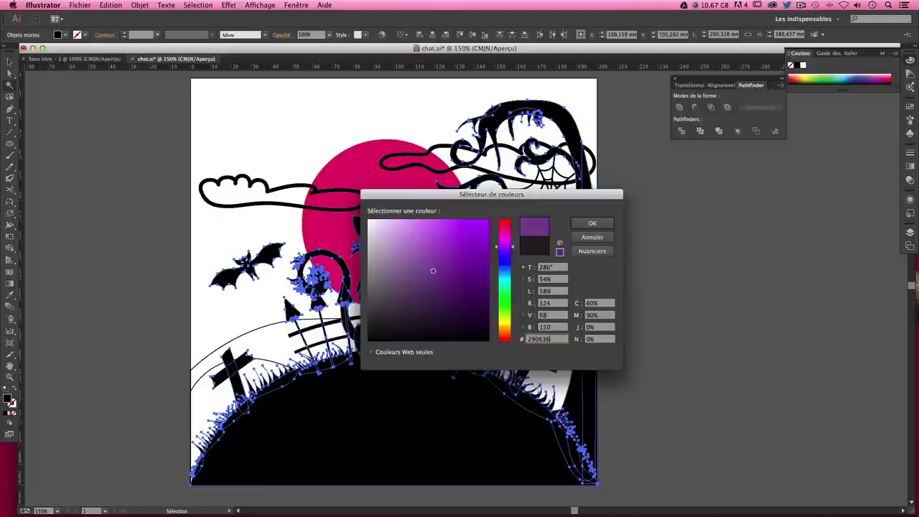
{"action": "key", "text": "Return"}
{"action": "left_click", "coordinate": [724, 267]}
{"action": "key", "text": "y"}
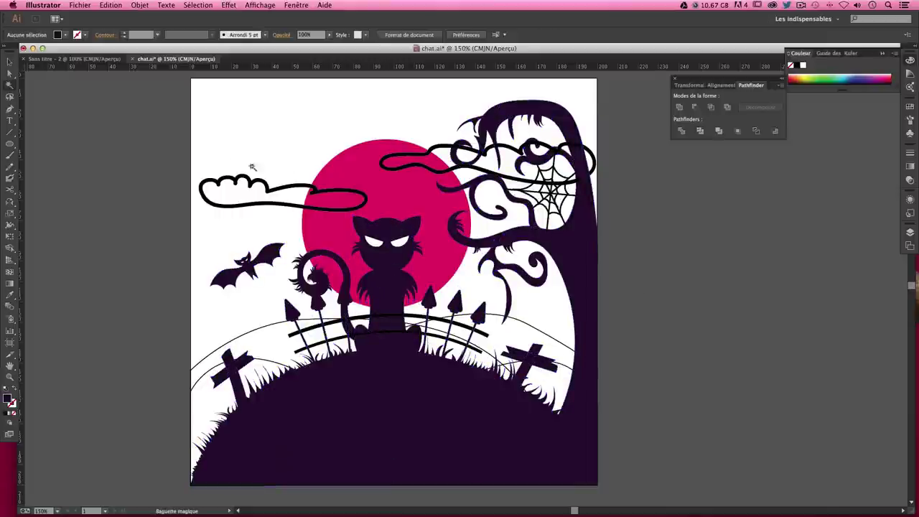
Give the two fence rails a dark purple stroke
{"action": "left_click", "coordinate": [10, 61]}
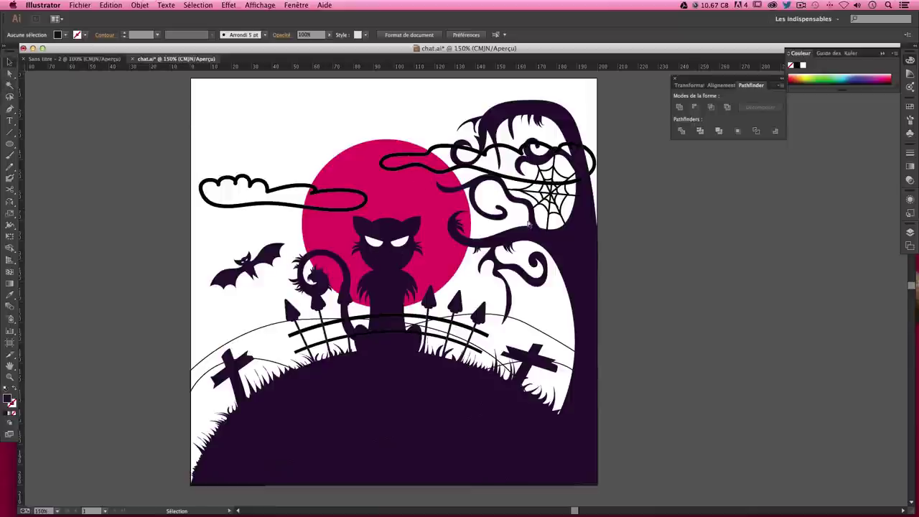
{"action": "key", "text": "super+plus"}
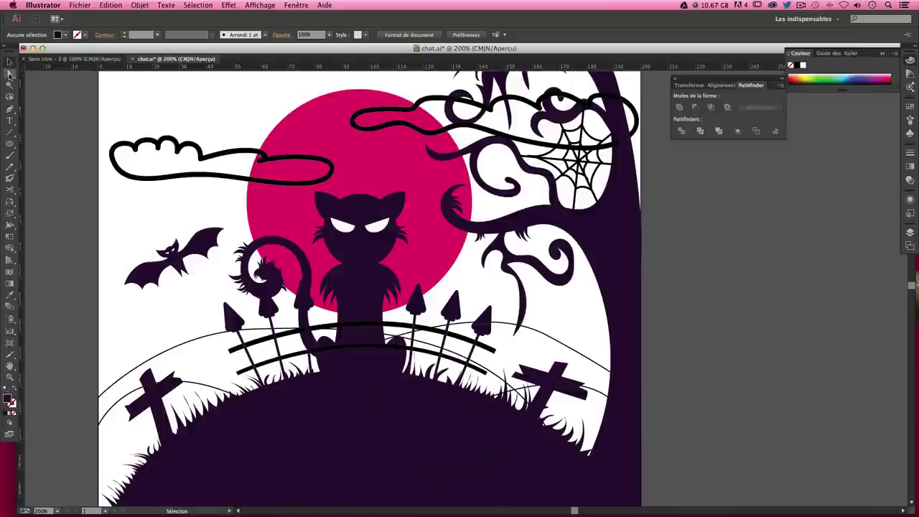
{"action": "left_click", "coordinate": [243, 343]}
{"action": "left_click", "coordinate": [11, 74]}
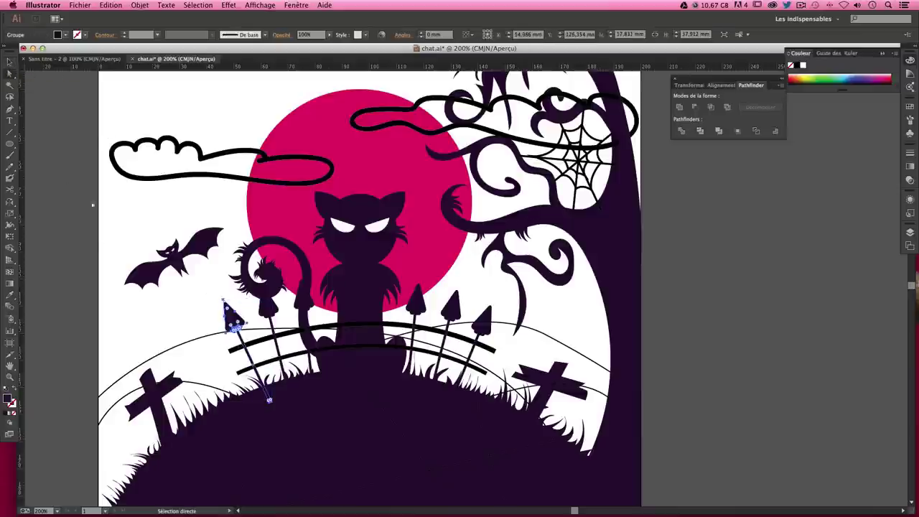
{"action": "left_click", "coordinate": [274, 343]}
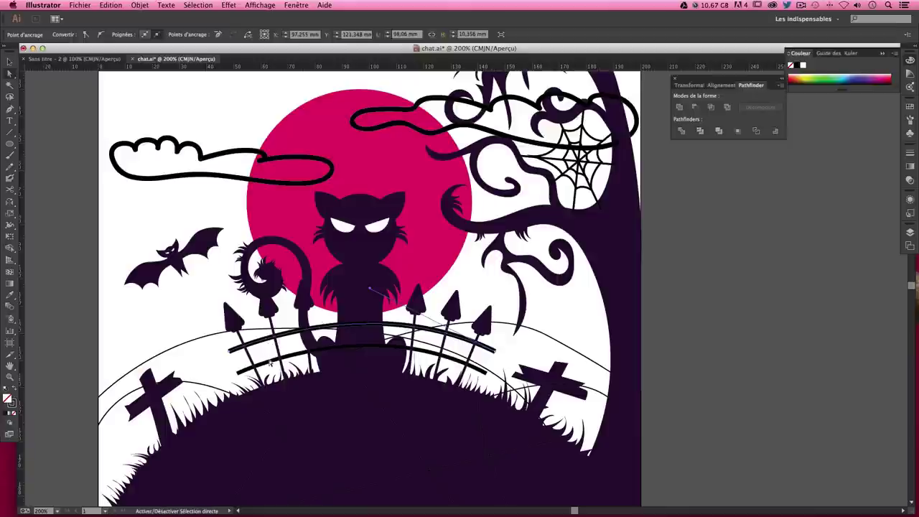
{"action": "left_click", "coordinate": [271, 366]}
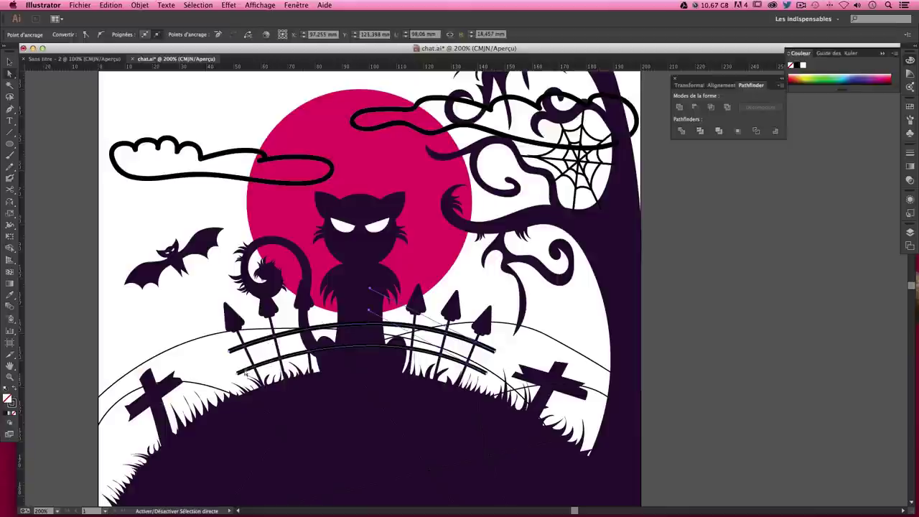
{"action": "double_click", "coordinate": [14, 405]}
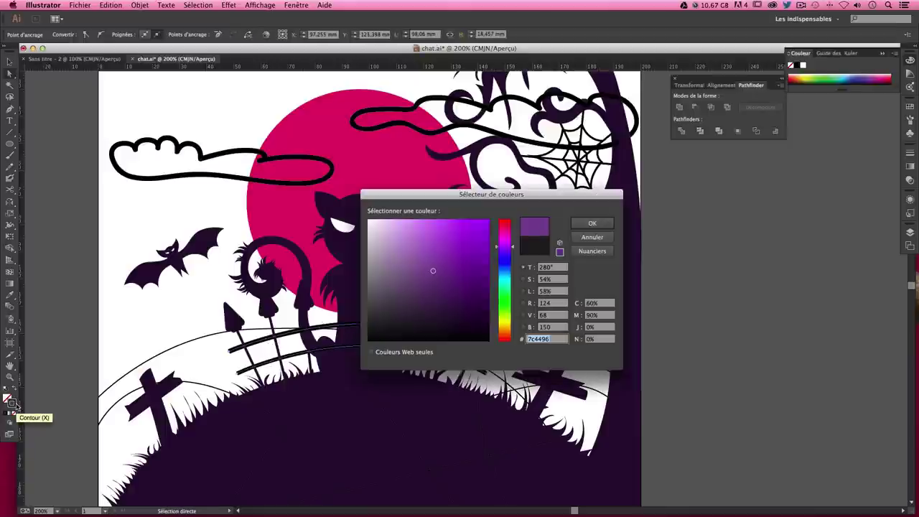
{"action": "type", "text": "2"}
{"action": "type", "text": "9063c"}
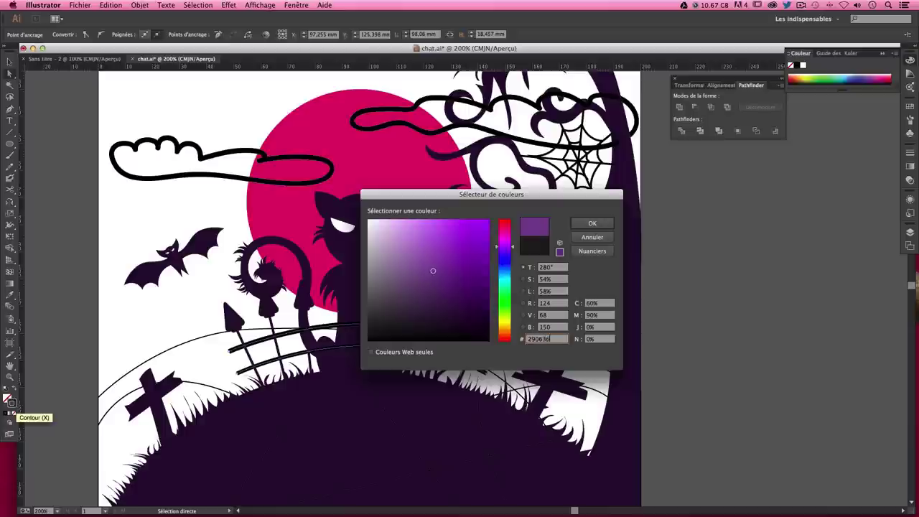
{"action": "key", "text": "Return"}
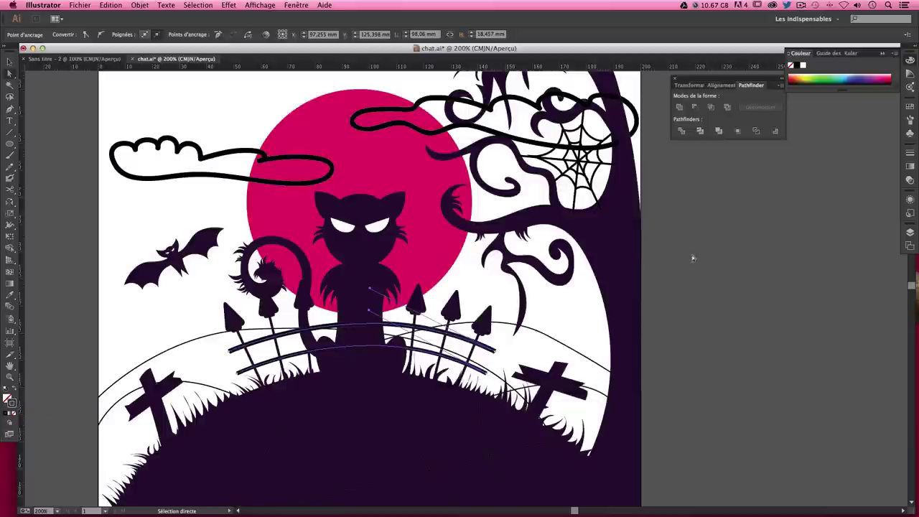
{"action": "left_click", "coordinate": [694, 257]}
Give the spiderweb threads the same dark purple stroke
{"action": "scroll", "coordinate": [701, 236], "scroll_direction": "up", "scroll_amount": 5}
{"action": "scroll", "coordinate": [503, 287], "scroll_direction": "up", "scroll_amount": 5}
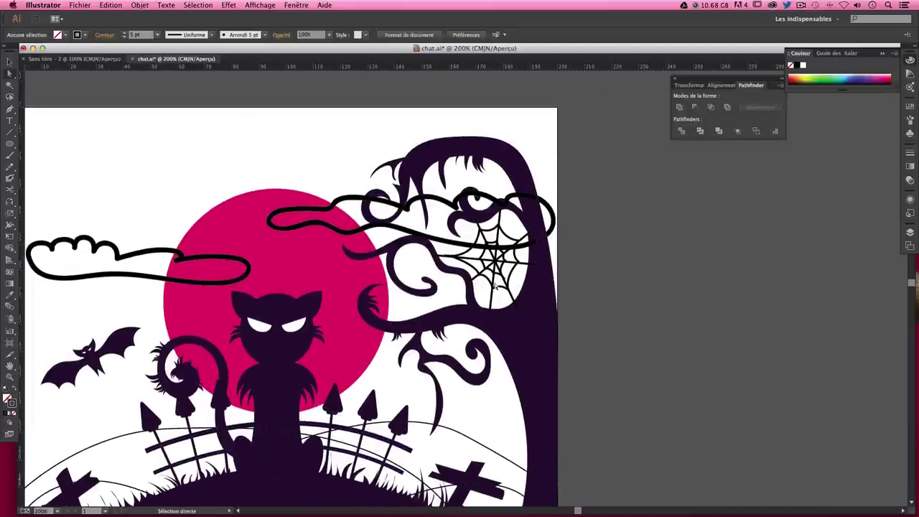
{"action": "left_click", "coordinate": [450, 260]}
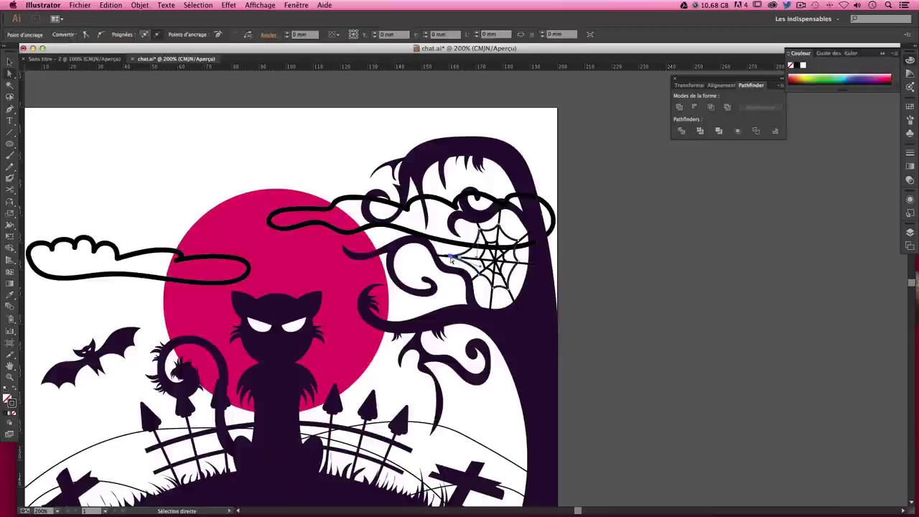
{"action": "left_click", "coordinate": [446, 259]}
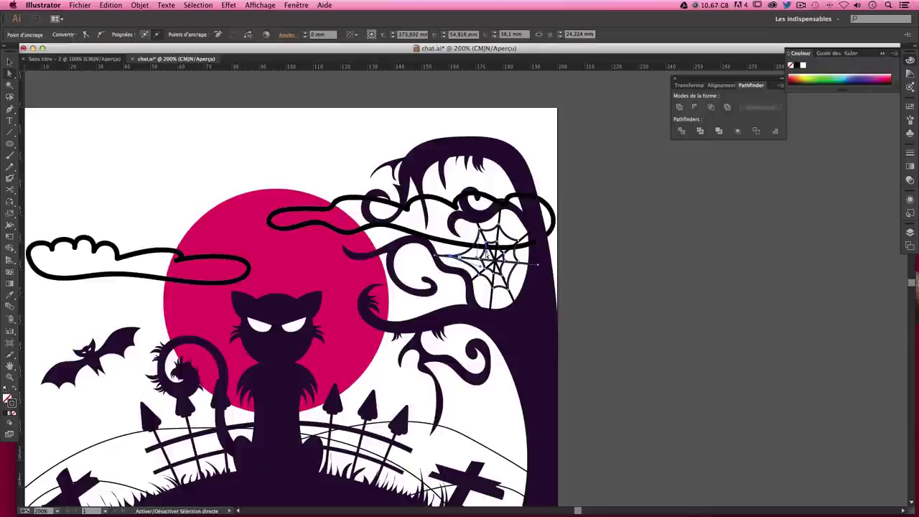
{"action": "left_click", "coordinate": [494, 240]}
{"action": "left_click", "coordinate": [502, 242]}
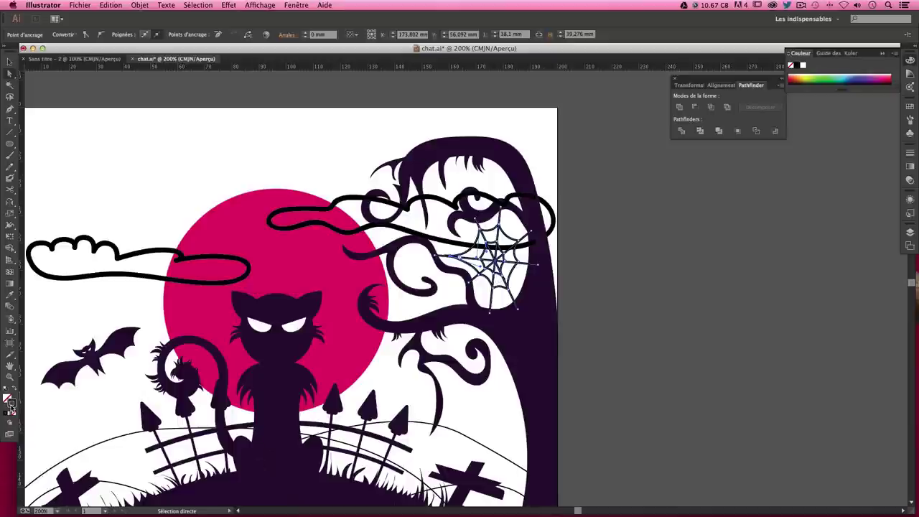
{"action": "left_click", "coordinate": [12, 295]}
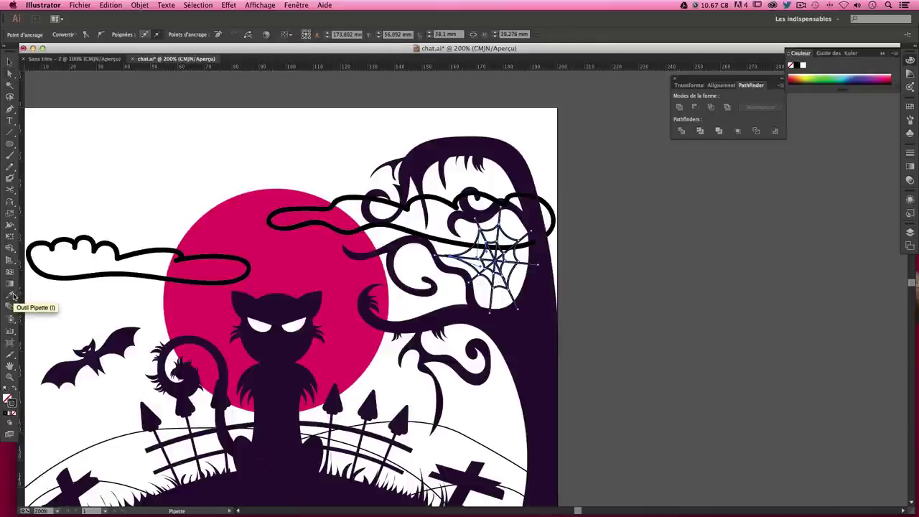
{"action": "double_click", "coordinate": [8, 399]}
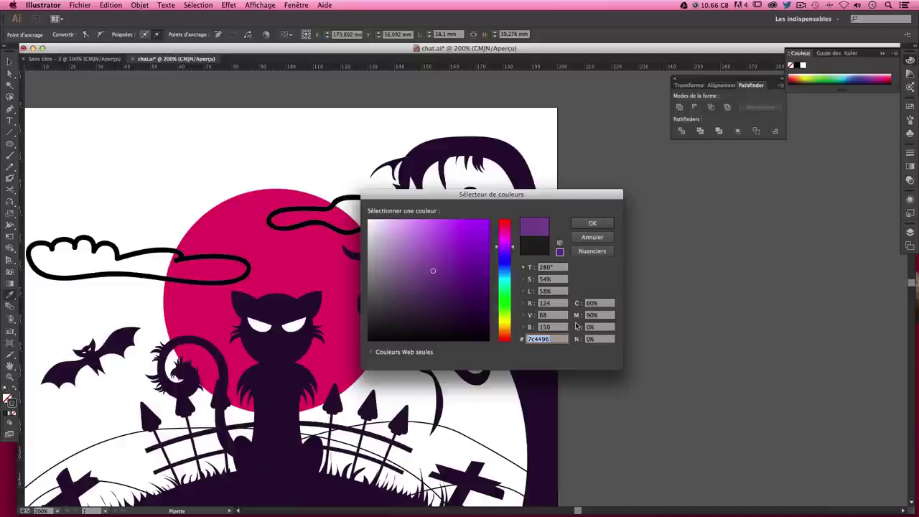
{"action": "type", "text": "2"}
{"action": "type", "text": "3"}
{"action": "key", "text": "Return"}
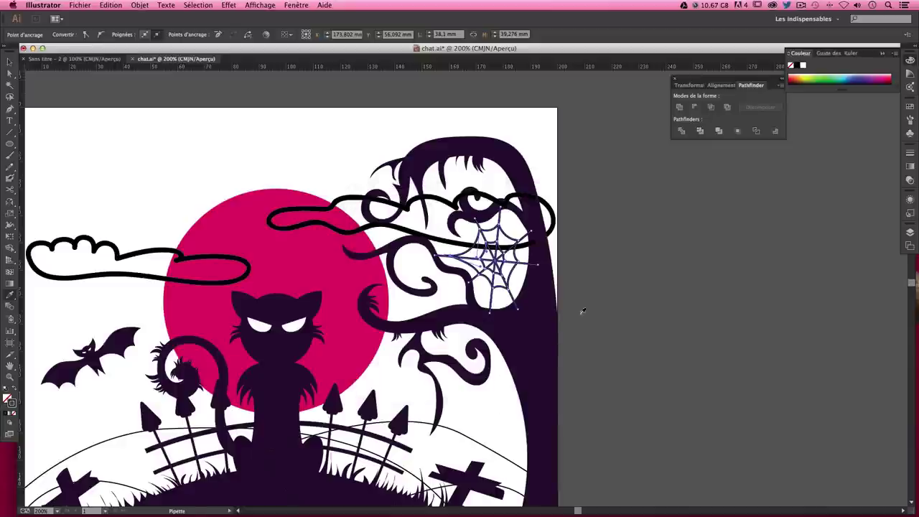
{"action": "key", "text": "super+shift+a"}
{"action": "scroll", "coordinate": [547, 243], "scroll_direction": "down", "scroll_amount": 3}
{"action": "scroll", "coordinate": [548, 243], "scroll_direction": "left", "scroll_amount": 3}
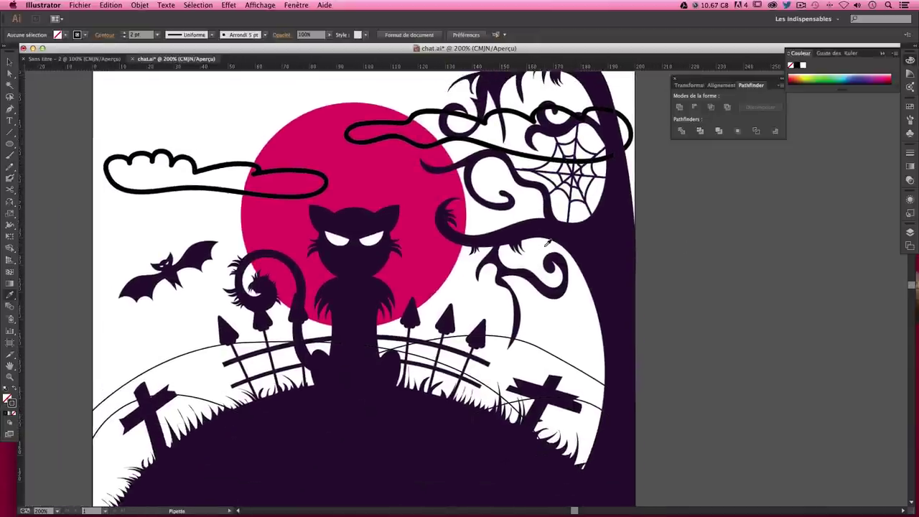
Draw a 200 by 200 mm rectangle
{"action": "key", "text": "super+minus"}
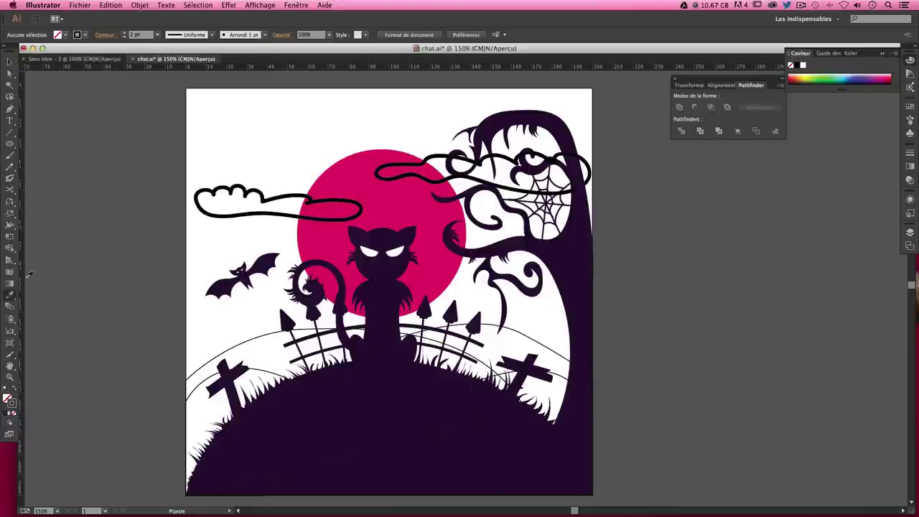
{"action": "left_click_drag", "start_coordinate": [9, 144], "coordinate": [54, 143]}
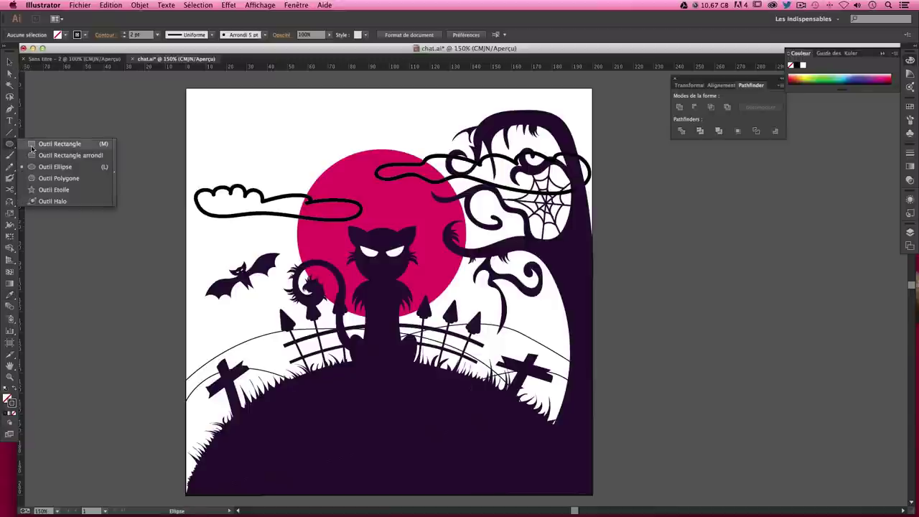
{"action": "left_click", "coordinate": [253, 126]}
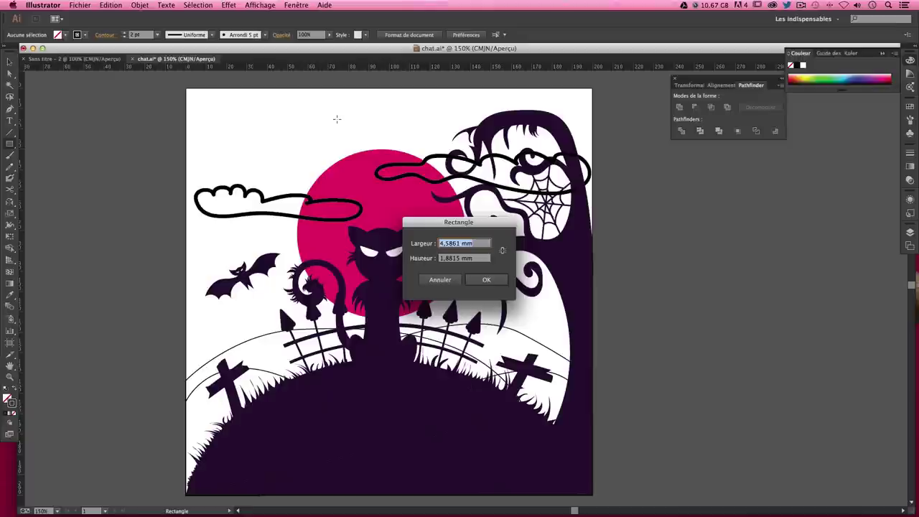
{"action": "type", "text": "200"}
{"action": "key", "text": "Tab"}
{"action": "type", "text": "2"}
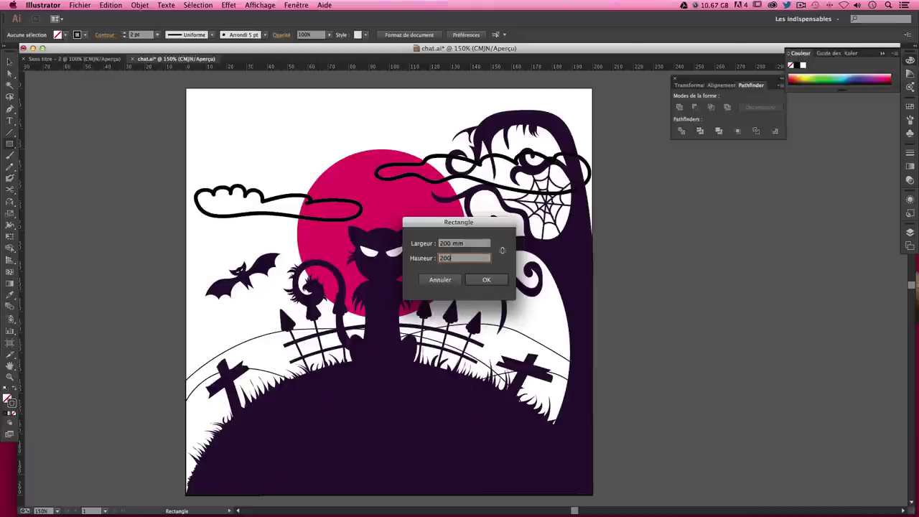
{"action": "key", "text": "Return"}
{"action": "key", "text": "v"}
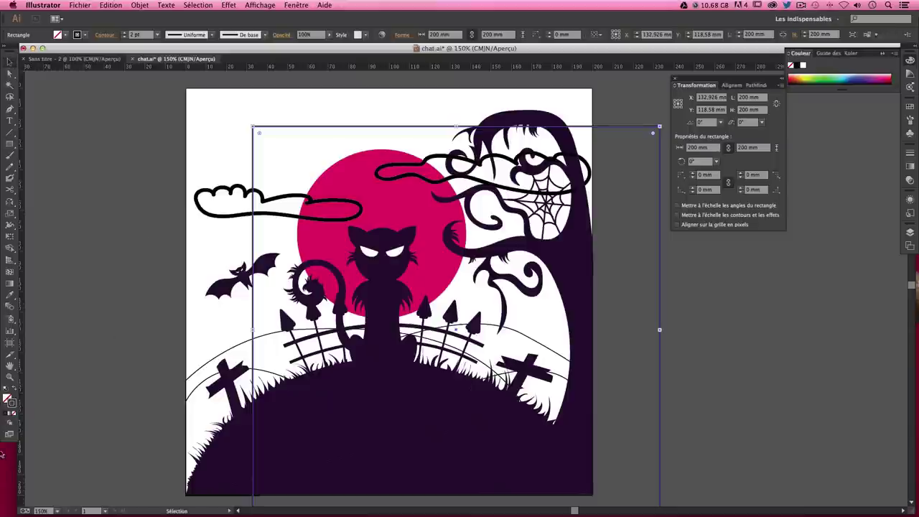
Fill the rectangle teal 2a5a62, send it to the back and align it with the artboard
{"action": "left_click", "coordinate": [9, 395]}
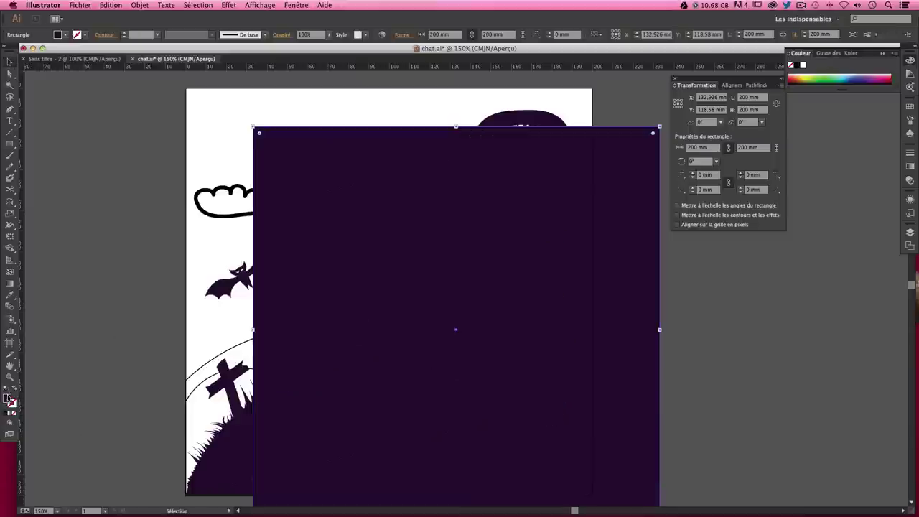
{"action": "double_click", "coordinate": [8, 400]}
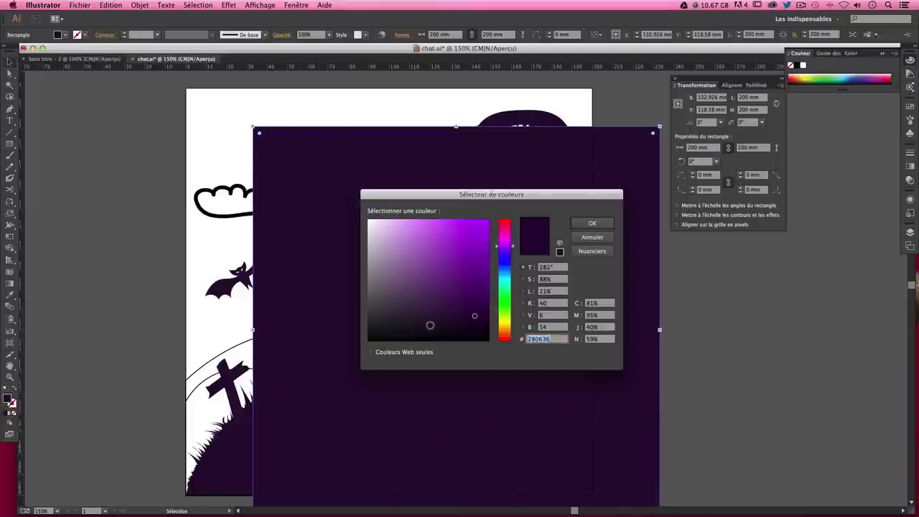
{"action": "type", "text": "2a5a62"}
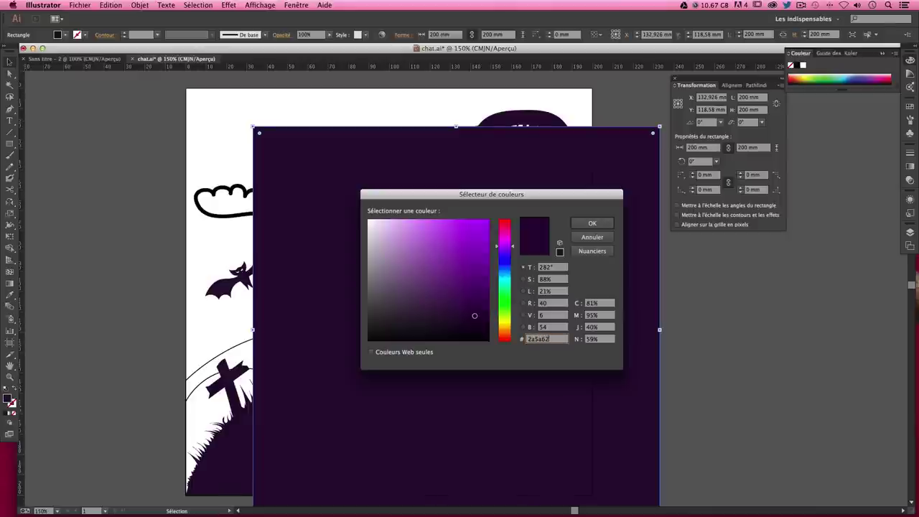
{"action": "key", "text": "Return"}
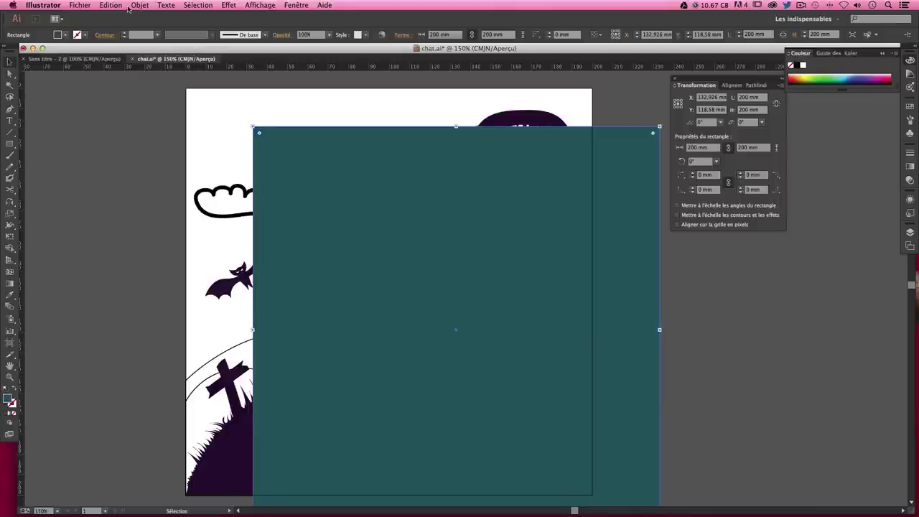
{"action": "left_click", "coordinate": [135, 6]}
{"action": "left_click", "coordinate": [321, 54]}
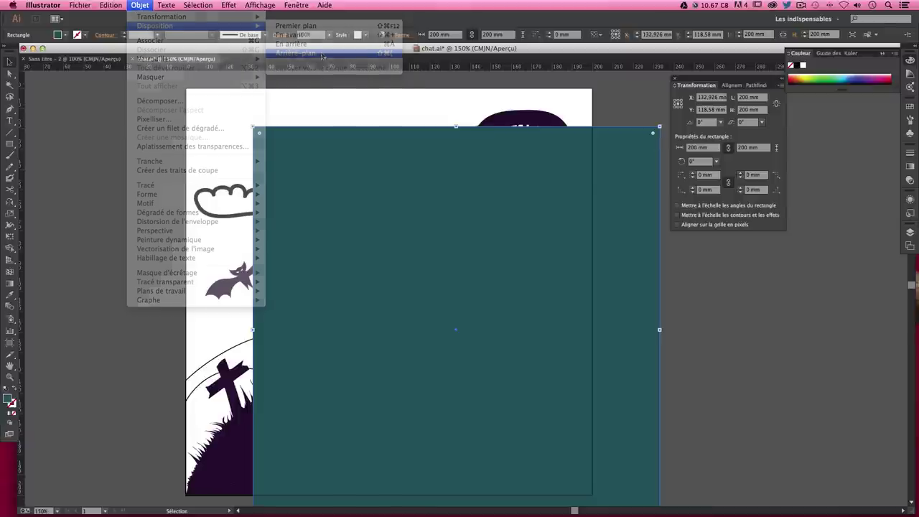
{"action": "left_click_drag", "start_coordinate": [256, 130], "coordinate": [214, 107]}
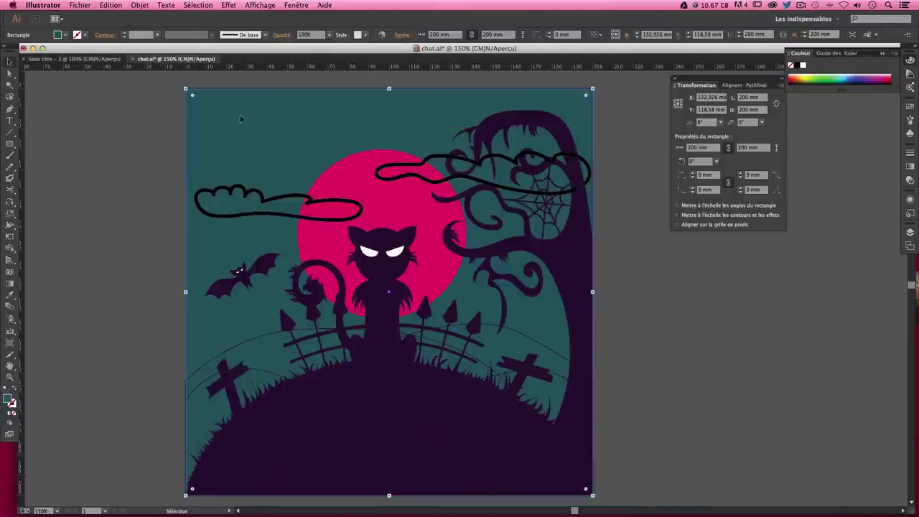
{"action": "left_click", "coordinate": [615, 272]}
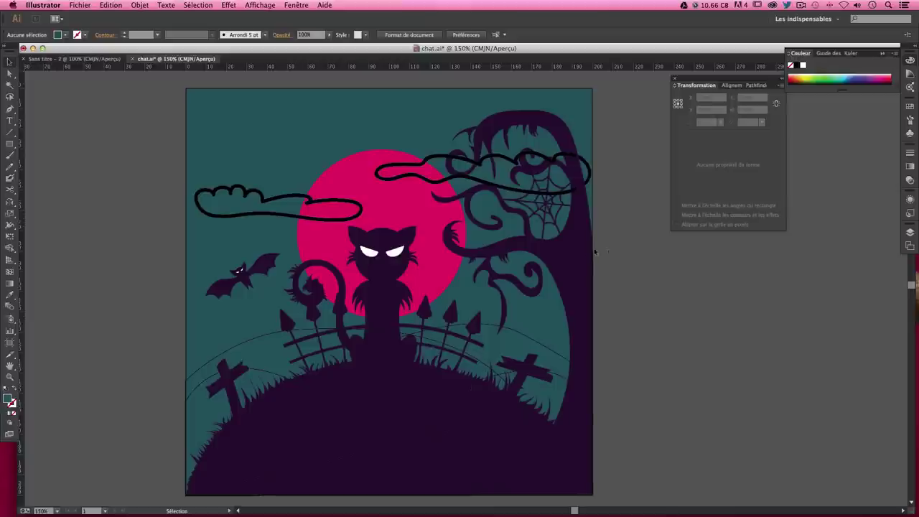
Change the moon circle's fill from hot pink to a pale peach hex value
{"action": "left_click", "coordinate": [393, 219]}
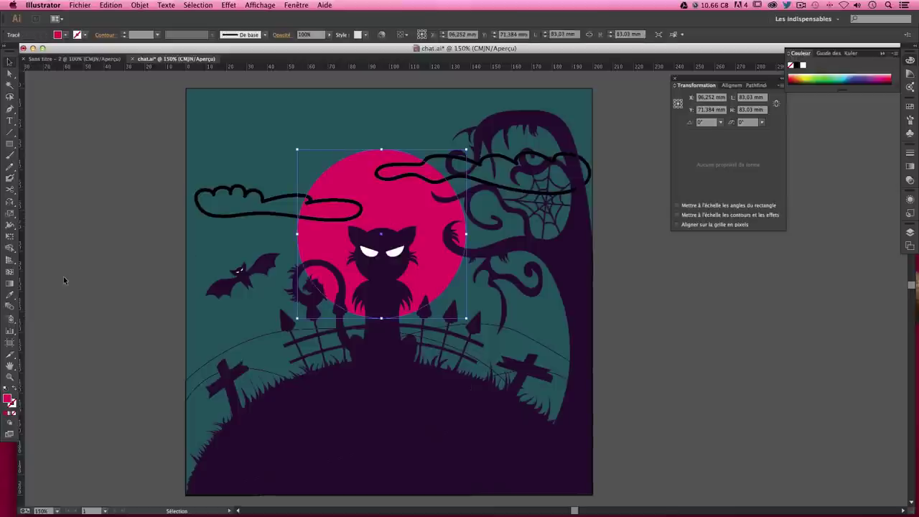
{"action": "double_click", "coordinate": [8, 400]}
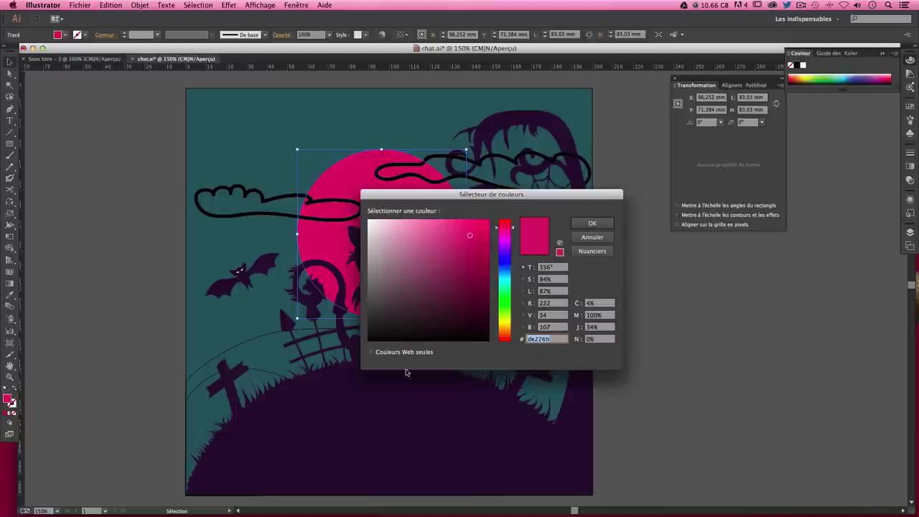
{"action": "type", "text": "e"}
{"action": "type", "text": "9"}
{"action": "key", "text": "Return"}
{"action": "left_click", "coordinate": [743, 291]}
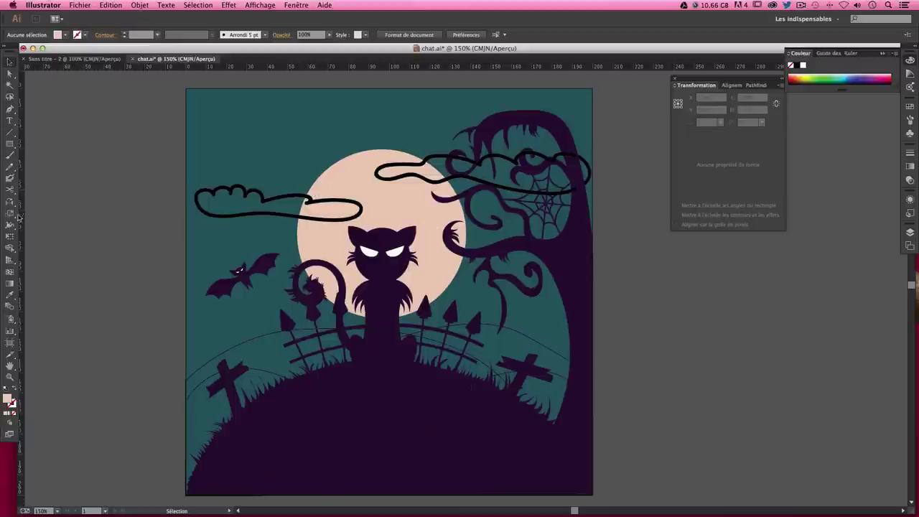
{"action": "left_click", "coordinate": [10, 165]}
Pick tan b79786 and brush a filled tan patch on the moon's upper left
{"action": "key", "text": "ctrl+plus"}
{"action": "left_click_drag", "start_coordinate": [313, 204], "coordinate": [322, 232]}
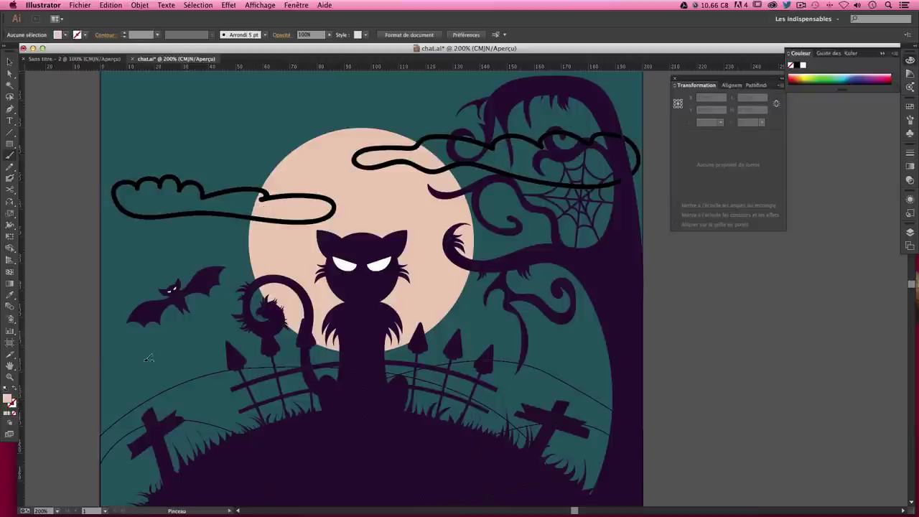
{"action": "key", "text": "v"}
{"action": "double_click", "coordinate": [9, 399]}
{"action": "left_click", "coordinate": [401, 253]}
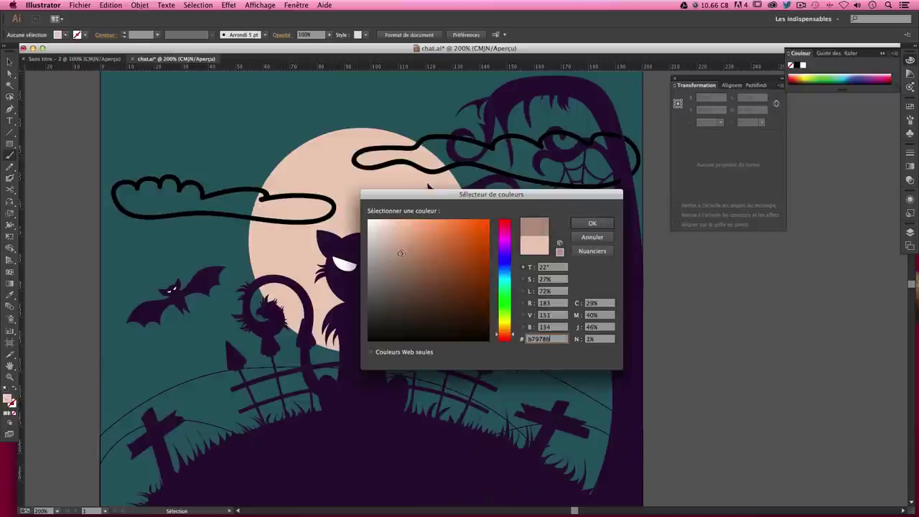
{"action": "key", "text": "Return"}
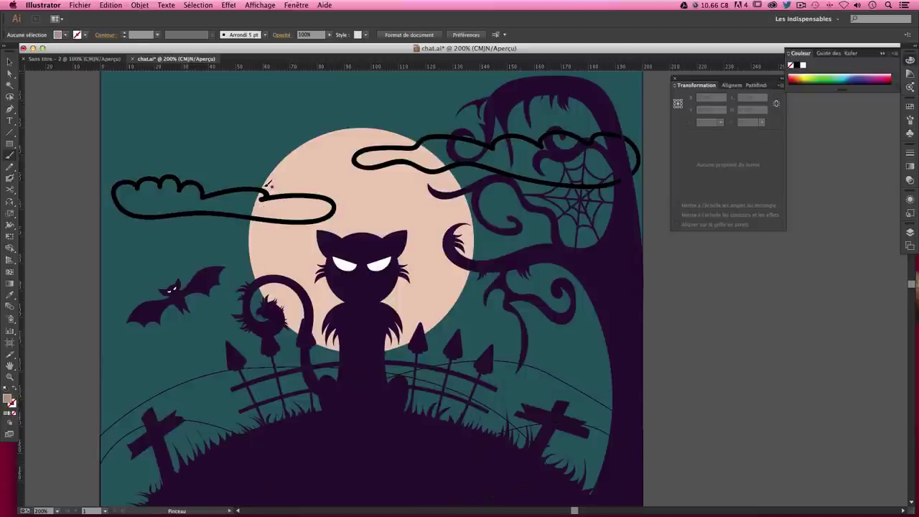
{"action": "key", "text": "b"}
{"action": "mouse_move", "coordinate": [263, 189]}
{"action": "left_mouse_down"}
{"action": "mouse_move", "coordinate": [273, 214]}
{"action": "mouse_move", "coordinate": [309, 210]}
{"action": "mouse_move", "coordinate": [370, 150]}
{"action": "mouse_move", "coordinate": [359, 127]}
{"action": "mouse_move", "coordinate": [306, 142]}
{"action": "mouse_move", "coordinate": [264, 192]}
{"action": "left_mouse_up"}
{"action": "left_click", "coordinate": [15, 389]}
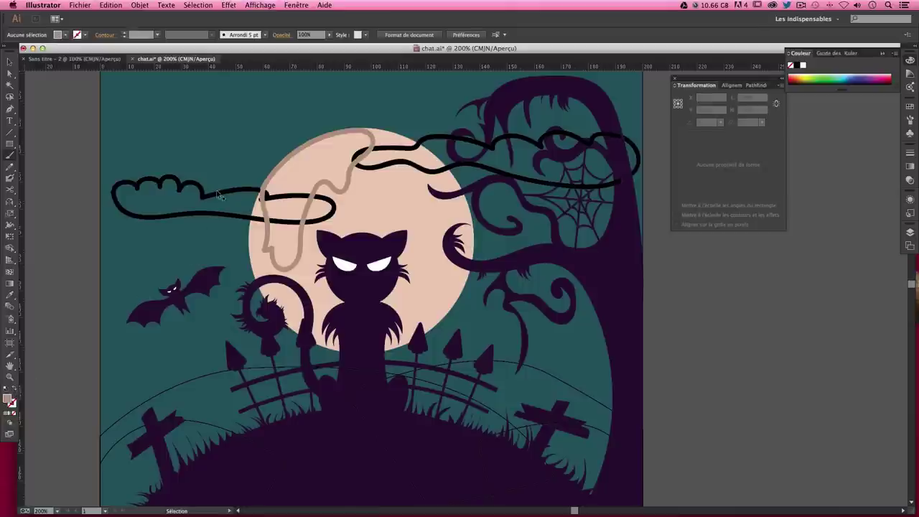
{"action": "left_click", "coordinate": [273, 180], "text": "ctrl"}
{"action": "left_click", "coordinate": [14, 389]}
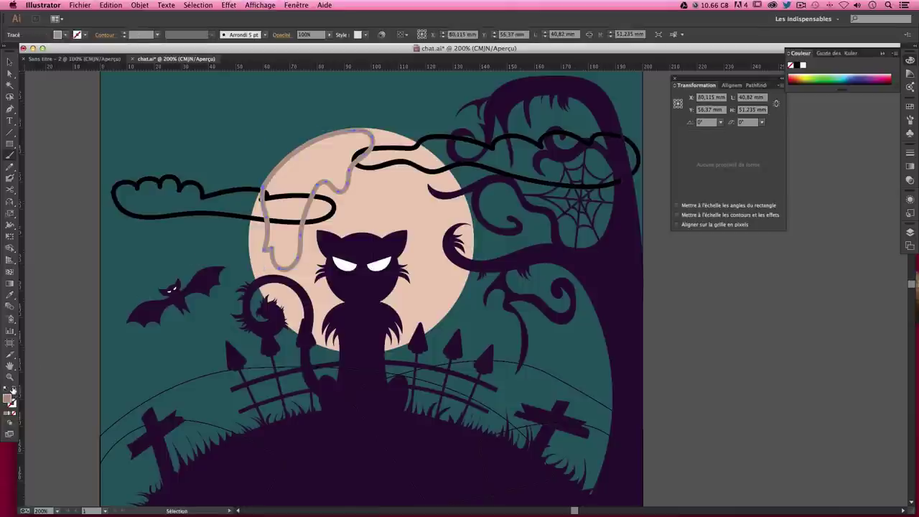
{"action": "left_click", "coordinate": [390, 172], "text": "ctrl"}
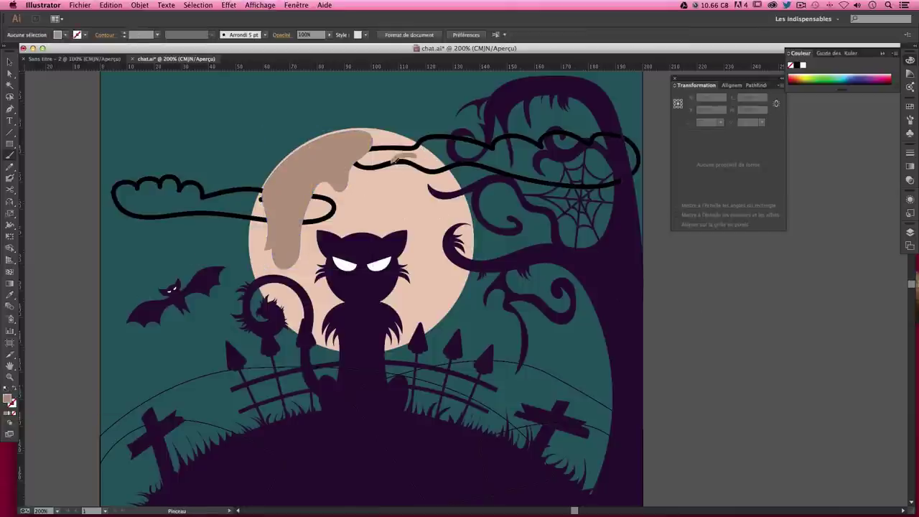
Brush filled tan patches on the moon's upper right and a small curl near its centre
{"action": "mouse_move", "coordinate": [417, 153]}
{"action": "left_mouse_down"}
{"action": "mouse_move", "coordinate": [413, 178]}
{"action": "mouse_move", "coordinate": [448, 164]}
{"action": "left_mouse_up"}
{"action": "key", "text": "shift+x"}
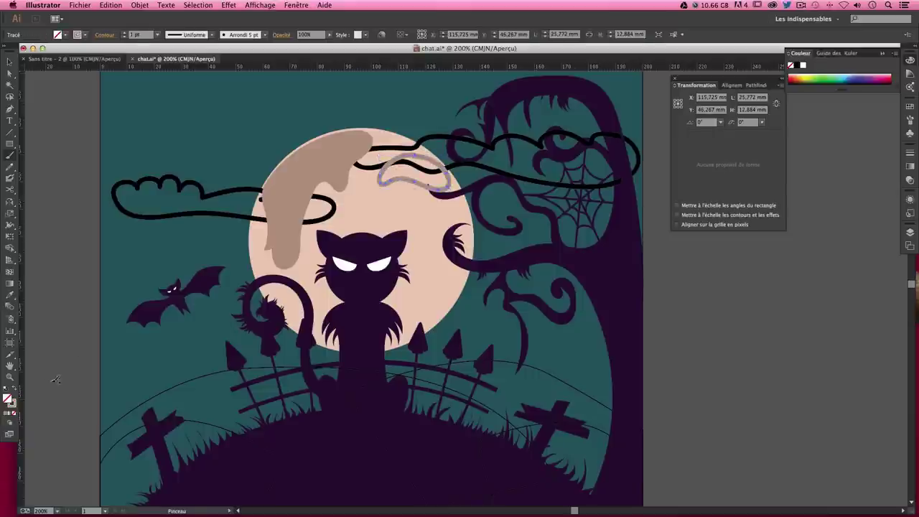
{"action": "key", "text": "shift+x"}
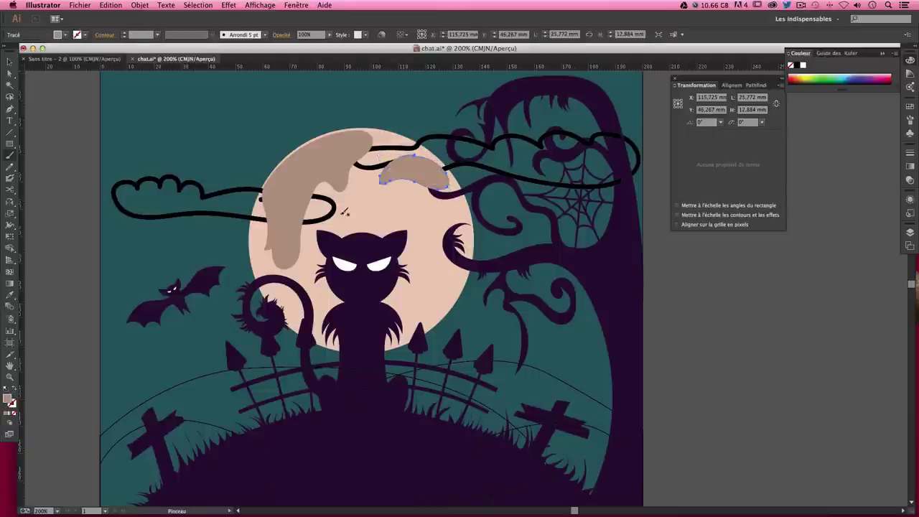
{"action": "mouse_move", "coordinate": [349, 212]}
{"action": "left_mouse_down"}
{"action": "mouse_move", "coordinate": [353, 196]}
{"action": "mouse_move", "coordinate": [354, 215]}
{"action": "left_mouse_up"}
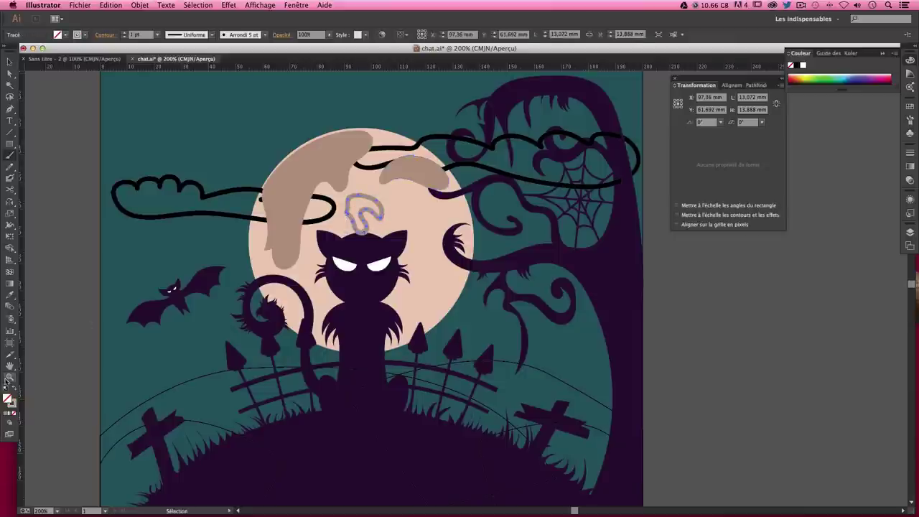
{"action": "left_click", "coordinate": [14, 390]}
{"action": "key", "text": "ctrl+shift+a"}
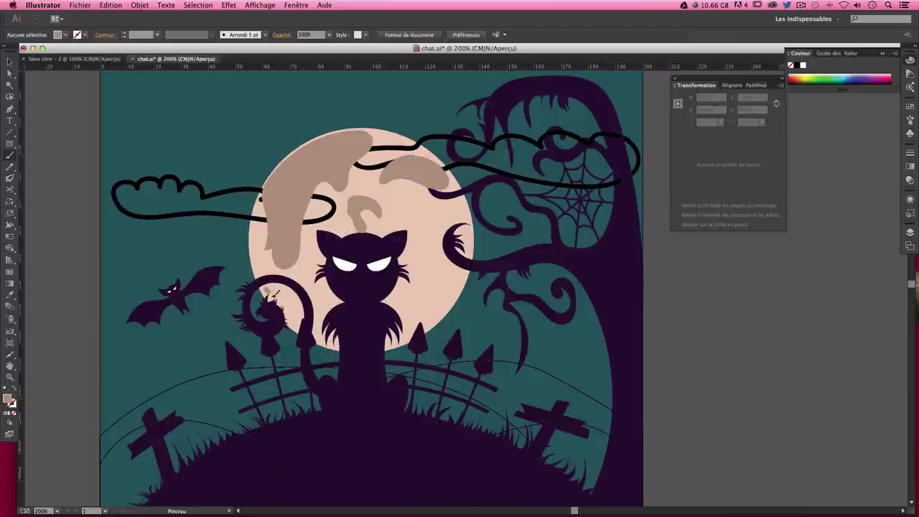
Brush a filled tan shape beside the cat, then shrink and rotate it slightly
{"action": "mouse_move", "coordinate": [264, 287]}
{"action": "left_mouse_down"}
{"action": "mouse_move", "coordinate": [363, 349]}
{"action": "mouse_move", "coordinate": [267, 285]}
{"action": "left_mouse_up"}
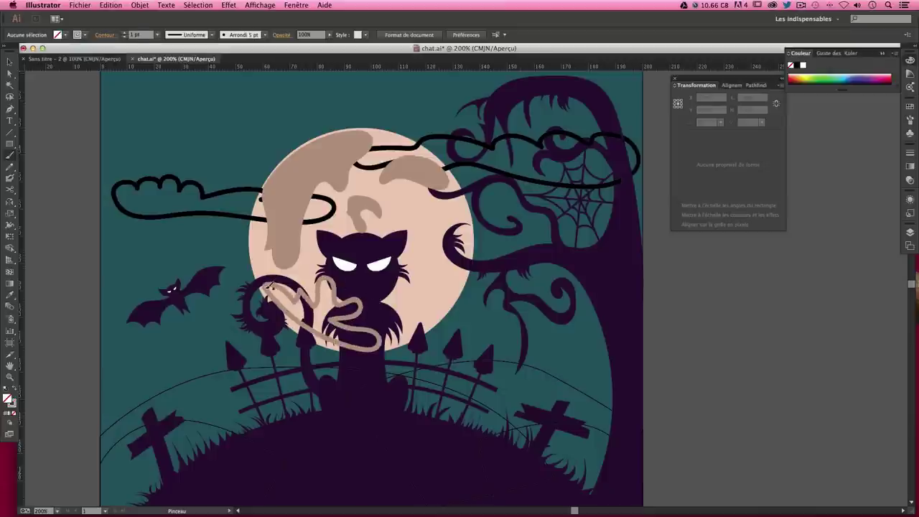
{"action": "key", "text": "v"}
{"action": "left_click", "coordinate": [13, 392]}
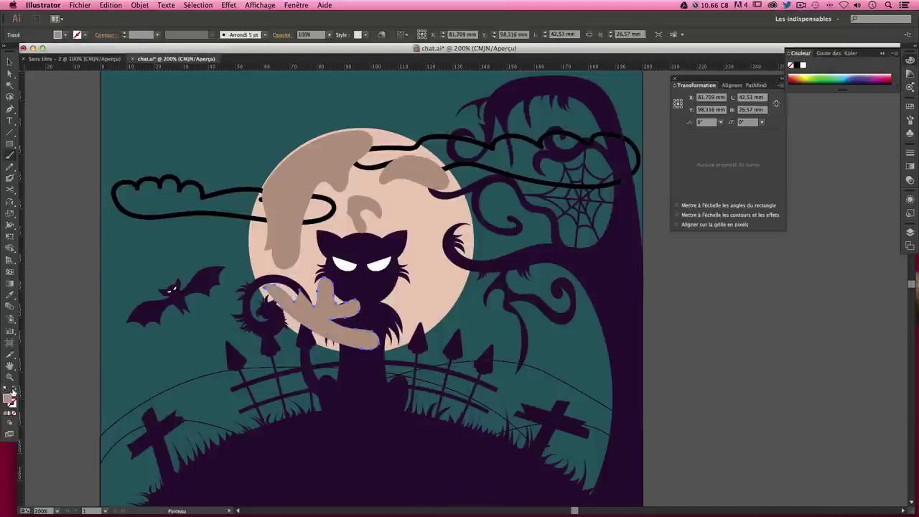
{"action": "left_click", "coordinate": [9, 61]}
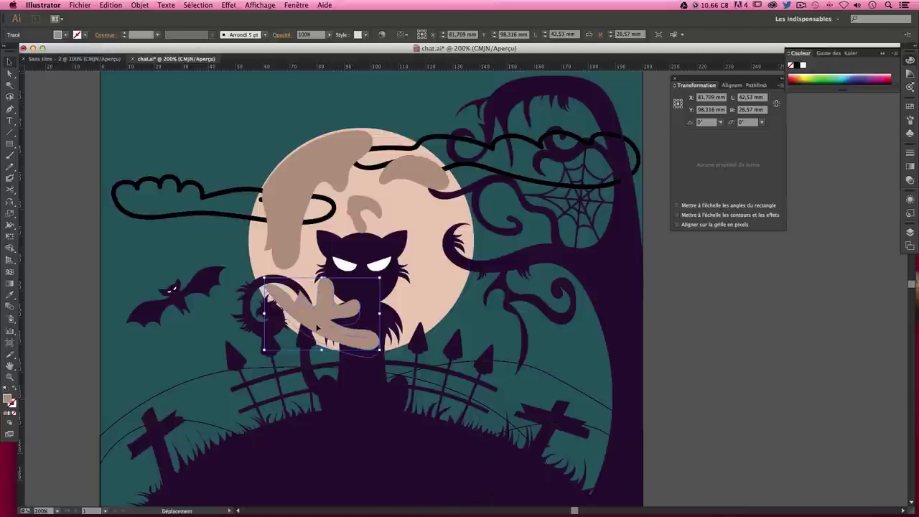
{"action": "left_click_drag", "start_coordinate": [314, 327], "coordinate": [311, 329]}
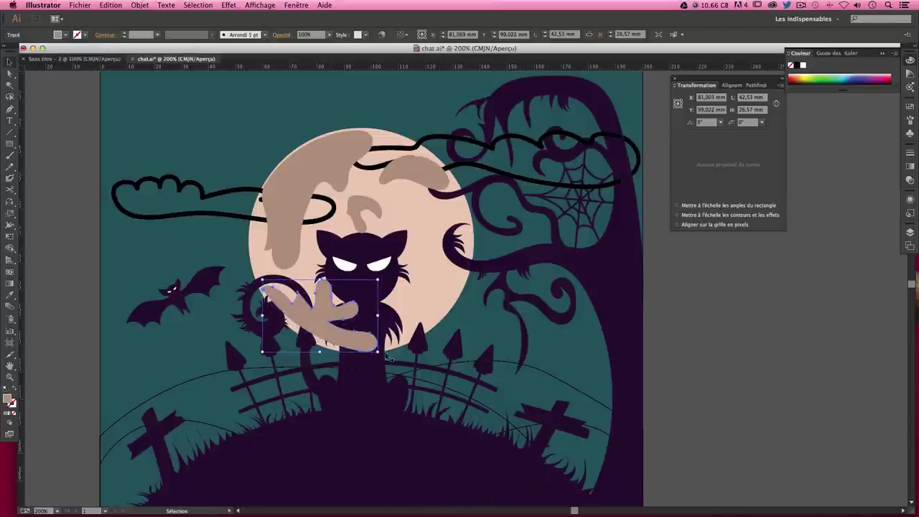
{"action": "left_click_drag", "start_coordinate": [378, 352], "coordinate": [362, 341]}
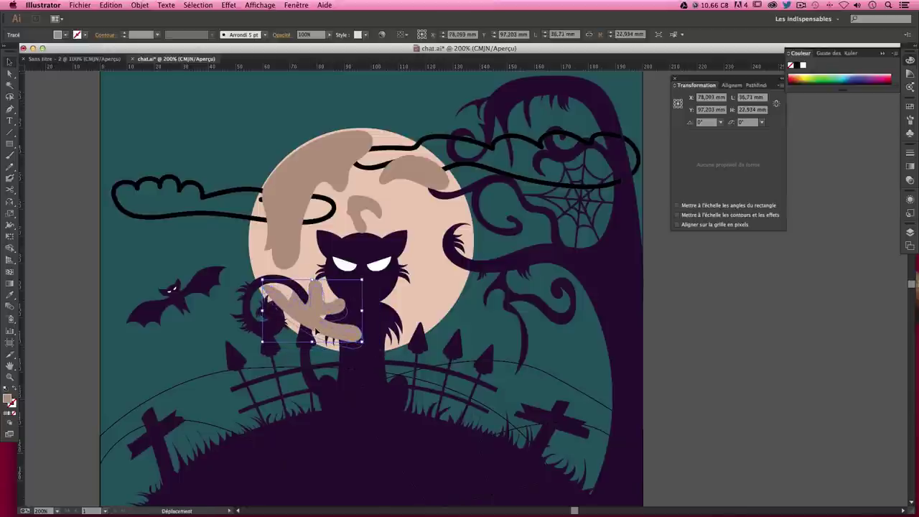
{"action": "left_click_drag", "start_coordinate": [366, 346], "coordinate": [342, 347]}
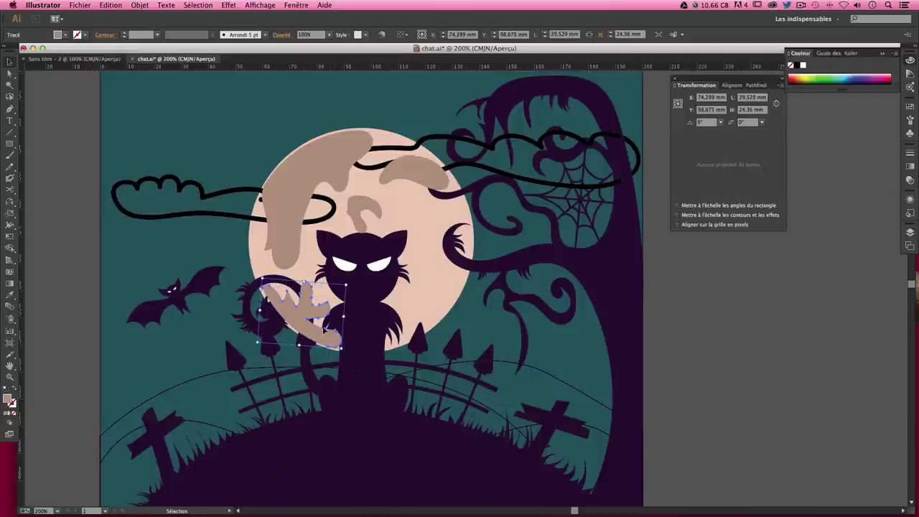
{"action": "left_click", "coordinate": [694, 351]}
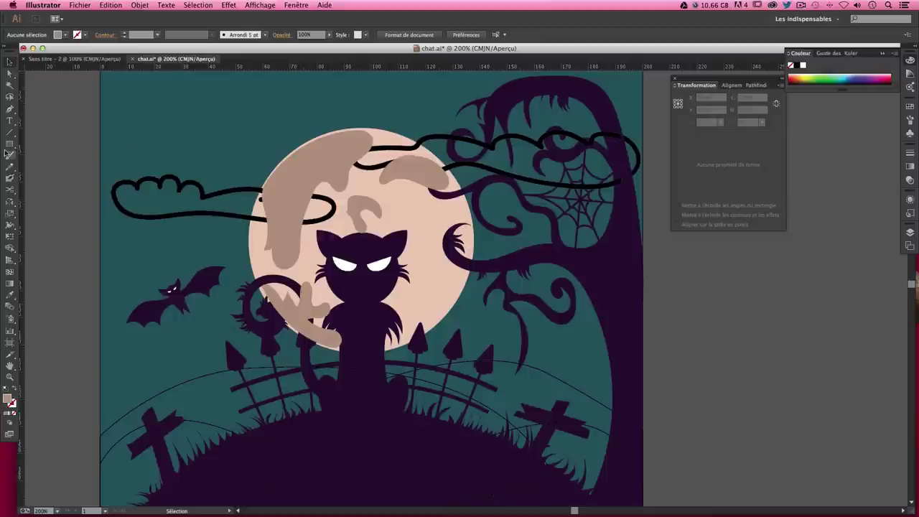
Brush a tan squiggle beside the moon's crescent, then move and shrink it
{"action": "left_click", "coordinate": [10, 155]}
{"action": "mouse_move", "coordinate": [470, 241]}
{"action": "left_mouse_down"}
{"action": "mouse_move", "coordinate": [437, 274]}
{"action": "mouse_move", "coordinate": [462, 281]}
{"action": "mouse_move", "coordinate": [471, 244]}
{"action": "left_mouse_up"}
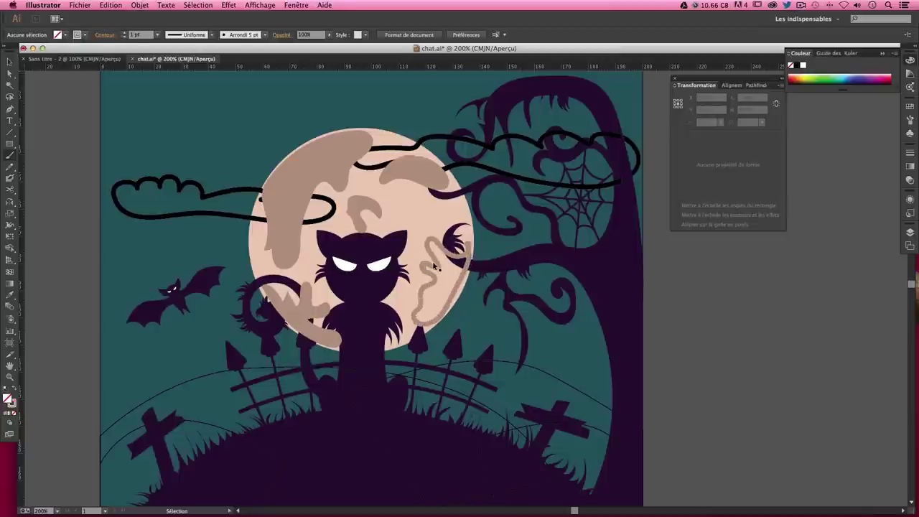
{"action": "key", "text": "ctrl+shift+a"}
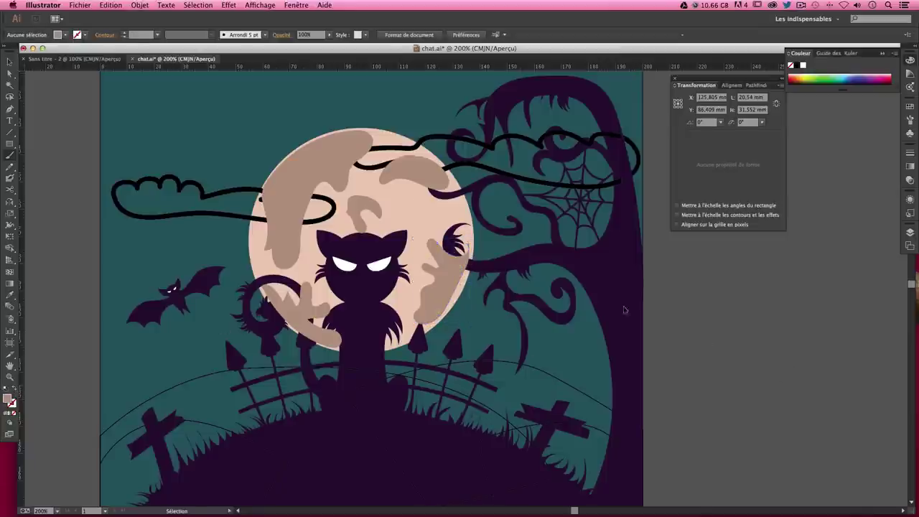
{"action": "left_click", "coordinate": [9, 62]}
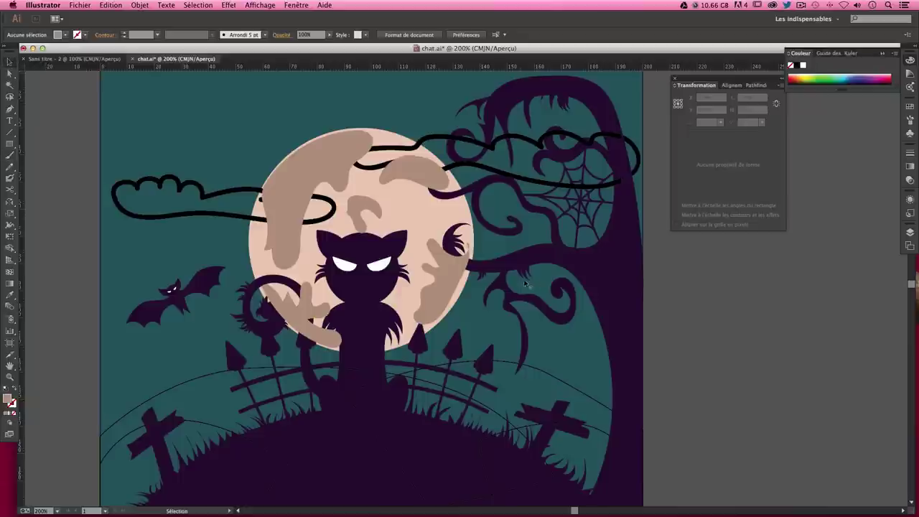
{"action": "left_click", "coordinate": [464, 266]}
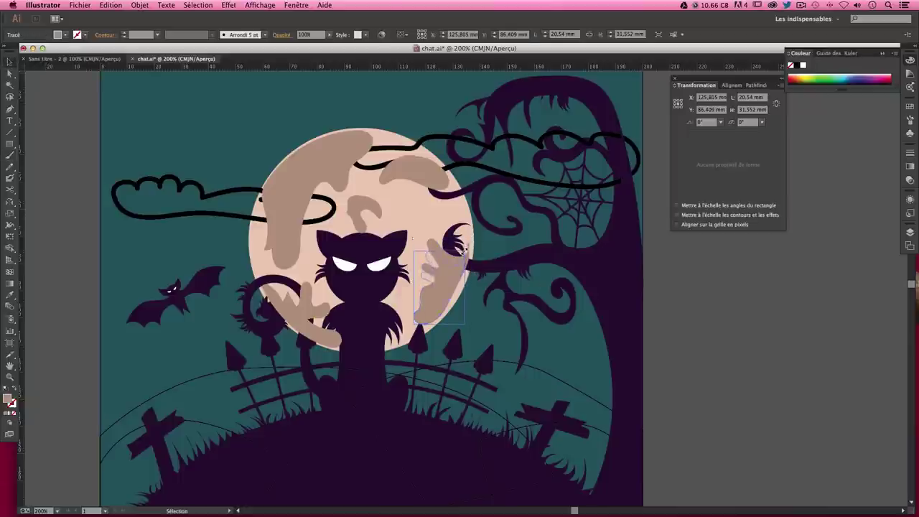
{"action": "left_click_drag", "start_coordinate": [452, 289], "coordinate": [439, 242]}
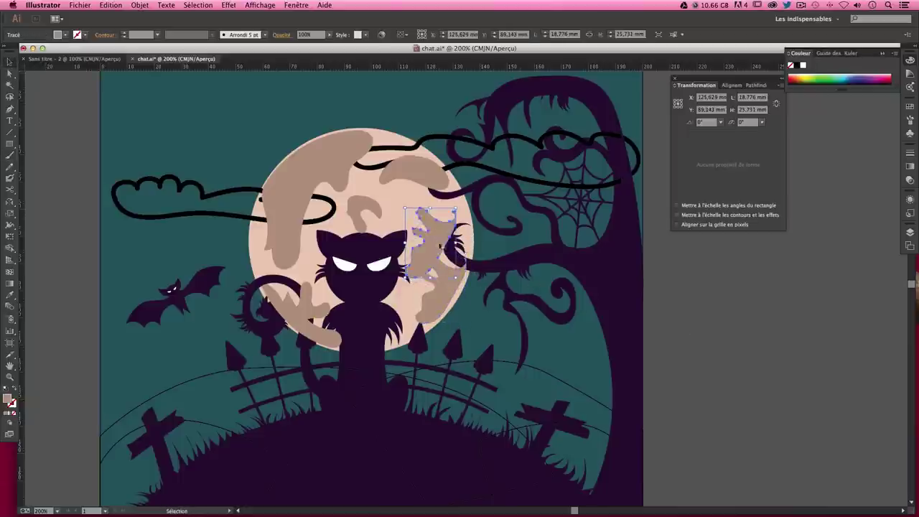
{"action": "mouse_move", "coordinate": [454, 278]}
{"action": "left_mouse_down"}
{"action": "mouse_move", "coordinate": [425, 244]}
{"action": "mouse_move", "coordinate": [421, 253]}
{"action": "mouse_move", "coordinate": [449, 210]}
{"action": "left_mouse_up"}
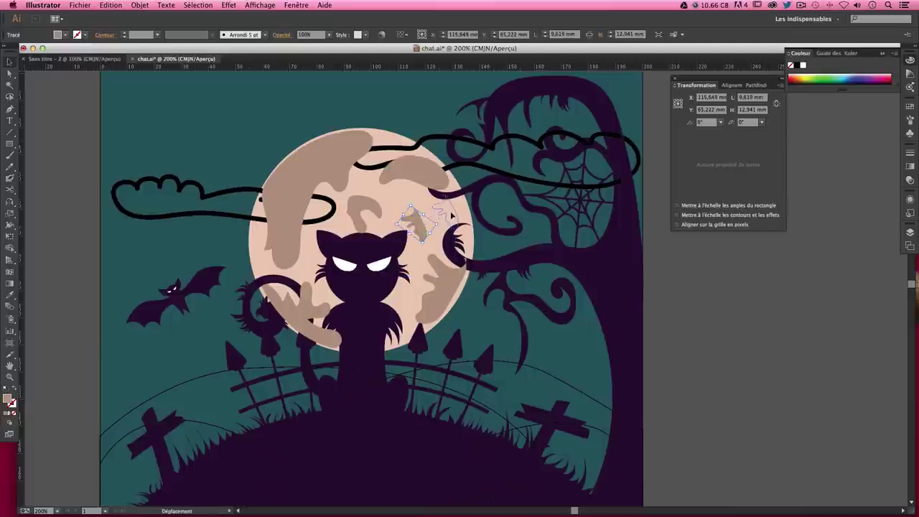
{"action": "left_click", "coordinate": [713, 287]}
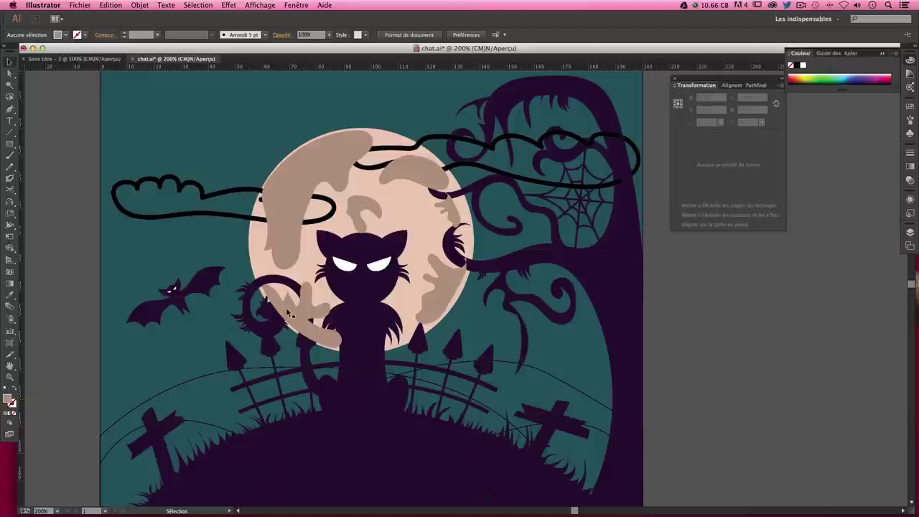
Send the moon spots, moon circle and teal background to the back of the stack
{"action": "key", "text": "ctrl+a"}
{"action": "key", "text": "a"}
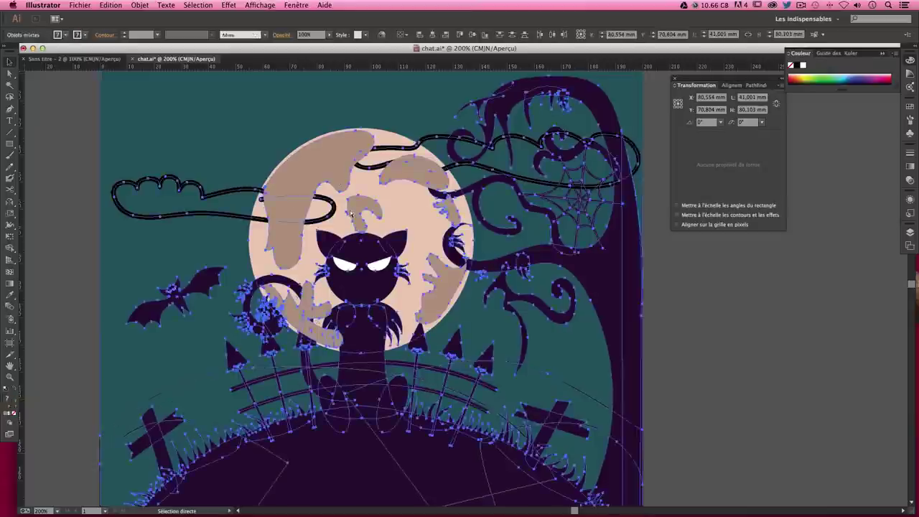
{"action": "key", "text": "ctrl+shift+a"}
{"action": "key", "text": "v"}
{"action": "left_click", "coordinate": [300, 313]}
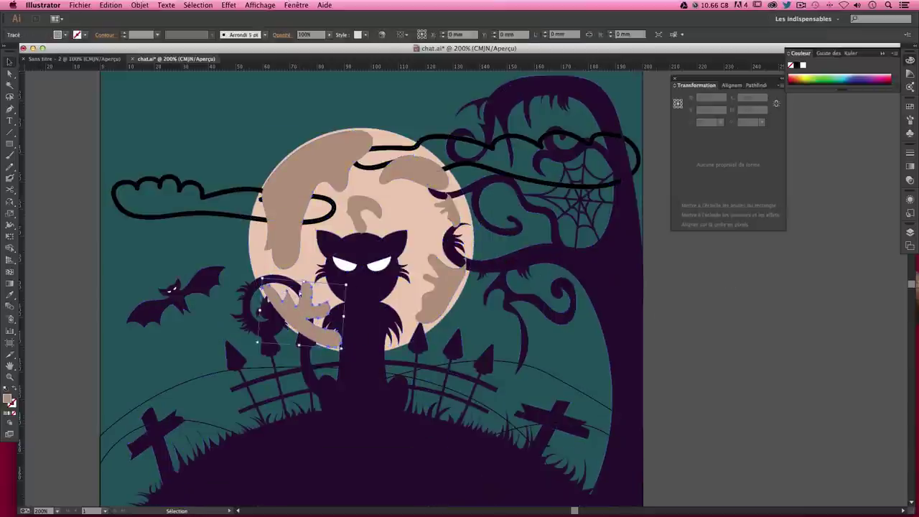
{"action": "key", "text": "a"}
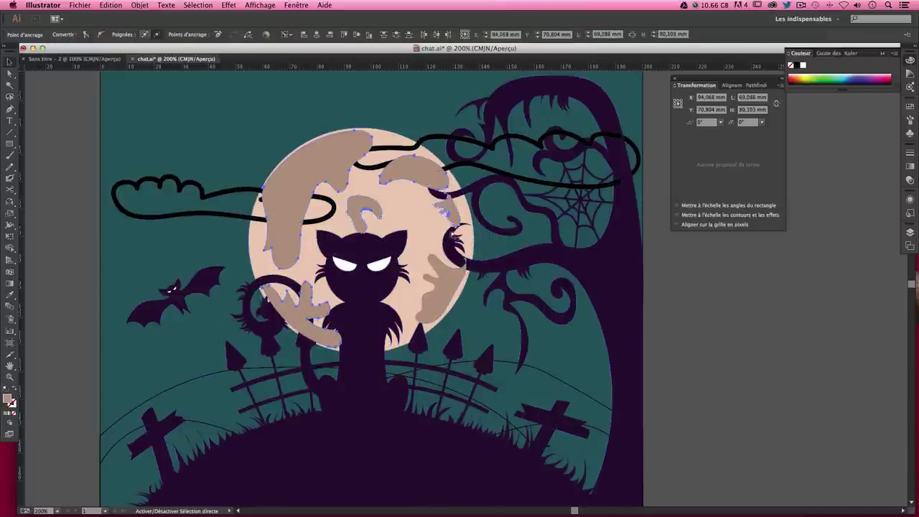
{"action": "left_click", "coordinate": [417, 222], "text": "shift"}
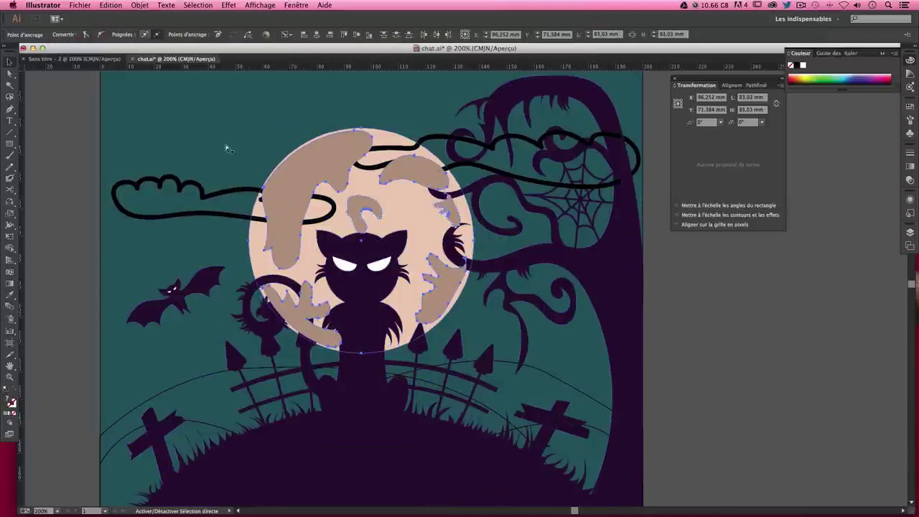
{"action": "left_click", "coordinate": [227, 146], "text": "shift"}
{"action": "key", "text": "v"}
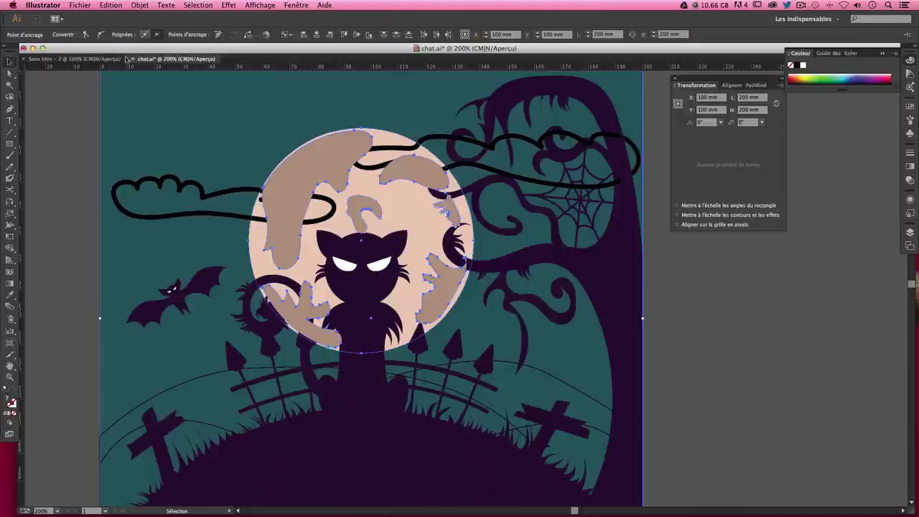
{"action": "left_click", "coordinate": [140, 5]}
{"action": "mouse_move", "coordinate": [155, 26]}
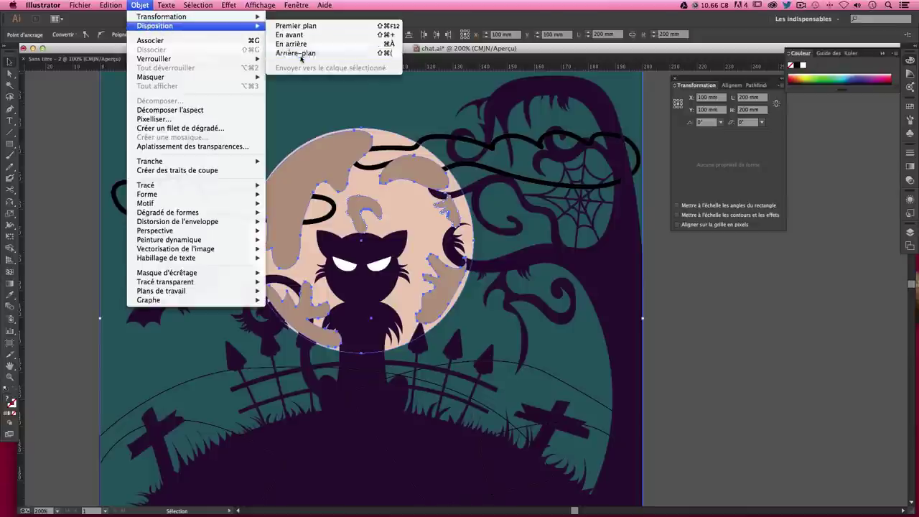
{"action": "left_click", "coordinate": [301, 54]}
{"action": "left_click", "coordinate": [785, 309]}
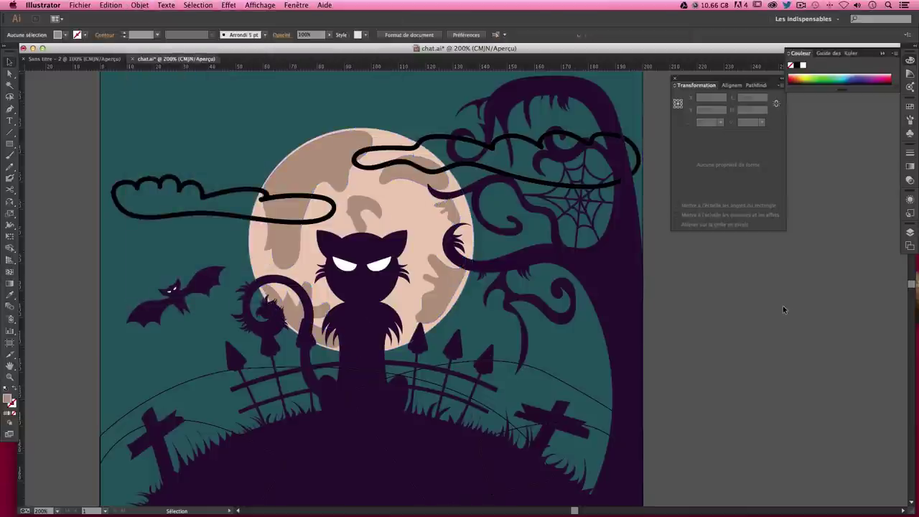
{"action": "key", "text": "super+minus"}
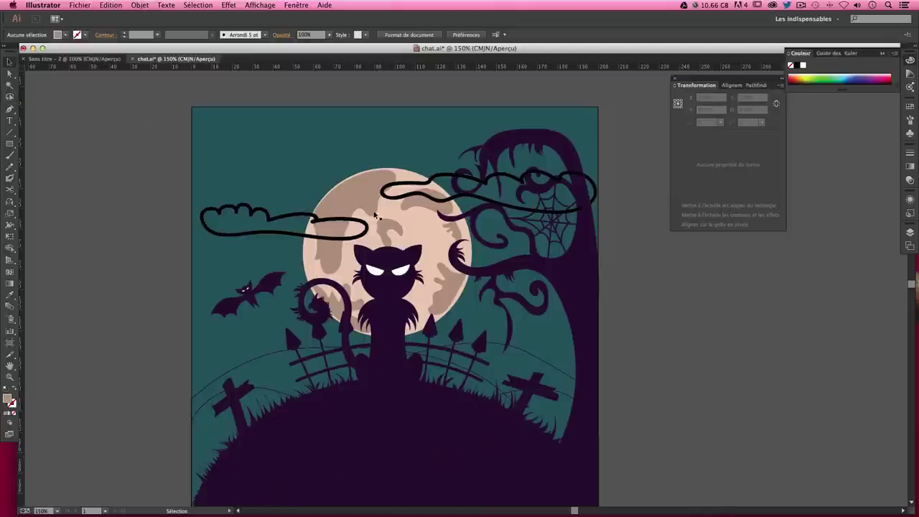
Recolour all tan moon spots to a lighter peach hex value
{"action": "key", "text": "y"}
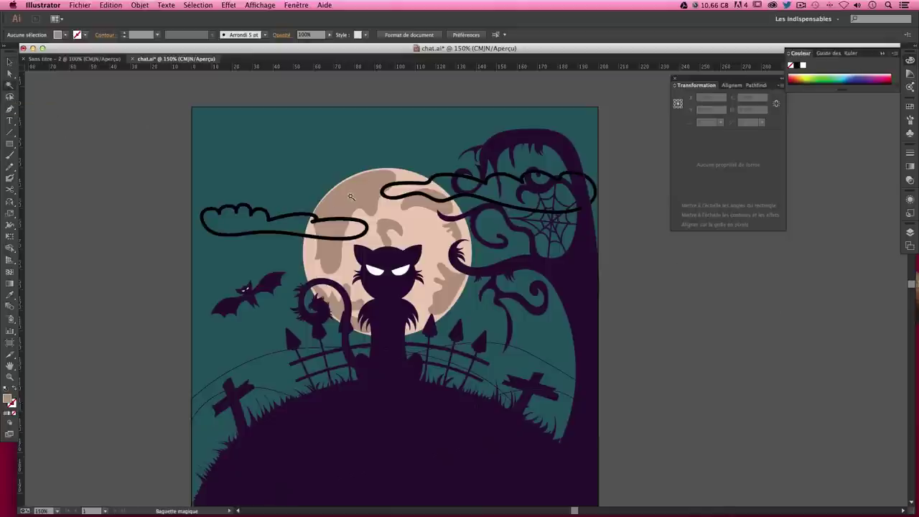
{"action": "left_click", "coordinate": [363, 195]}
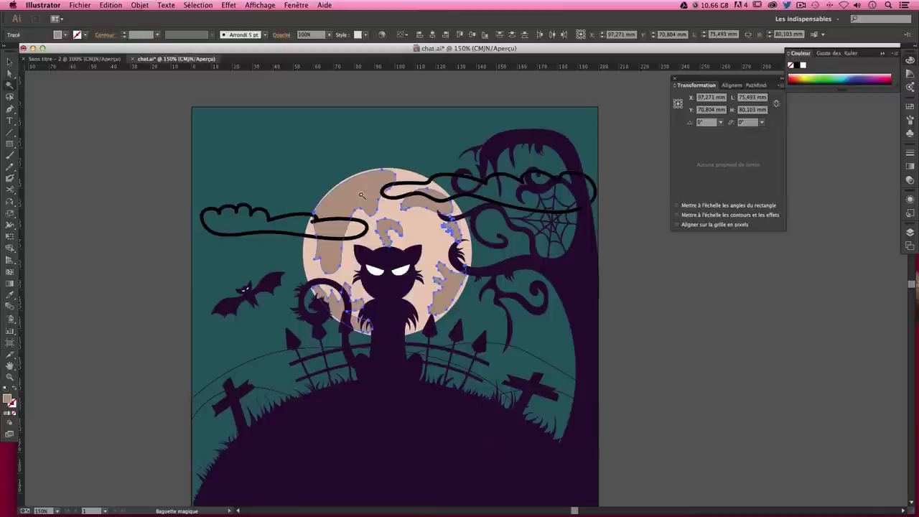
{"action": "key", "text": "v"}
{"action": "double_click", "coordinate": [10, 401]}
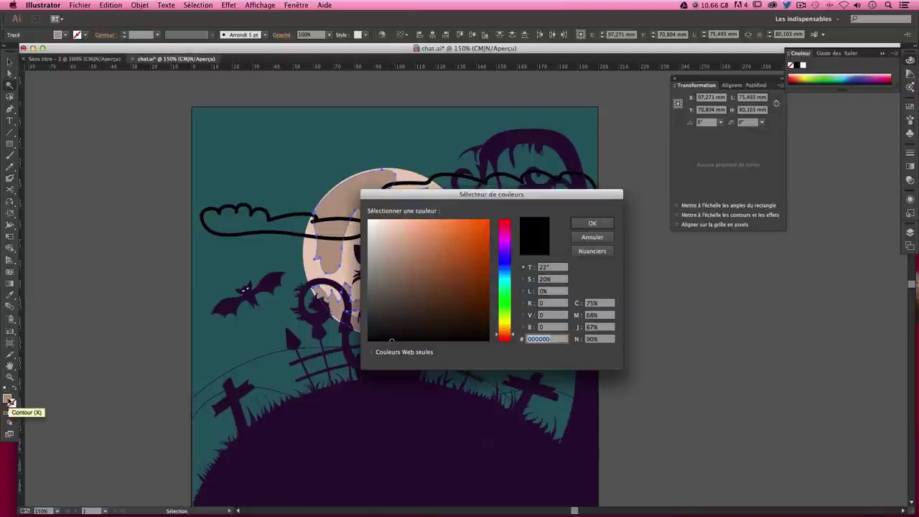
{"action": "key", "text": "Escape"}
{"action": "double_click", "coordinate": [9, 398]}
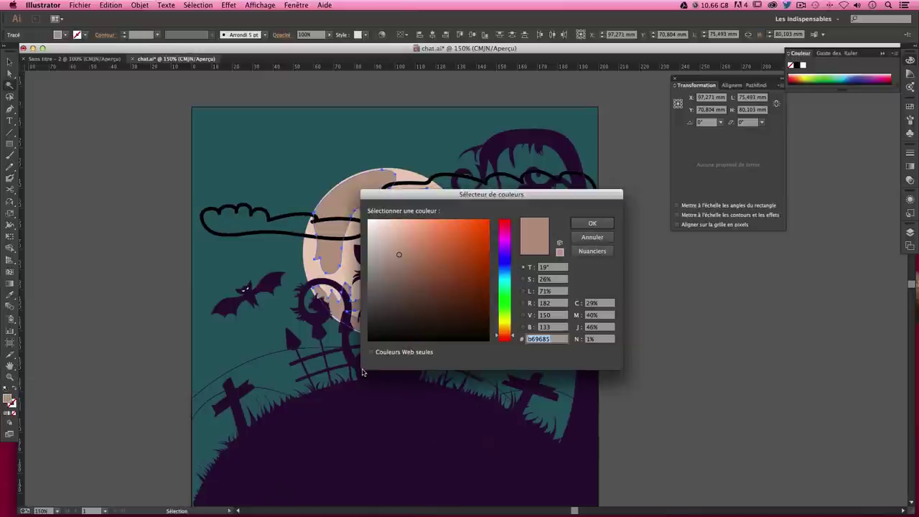
{"action": "type", "text": "e5bb"}
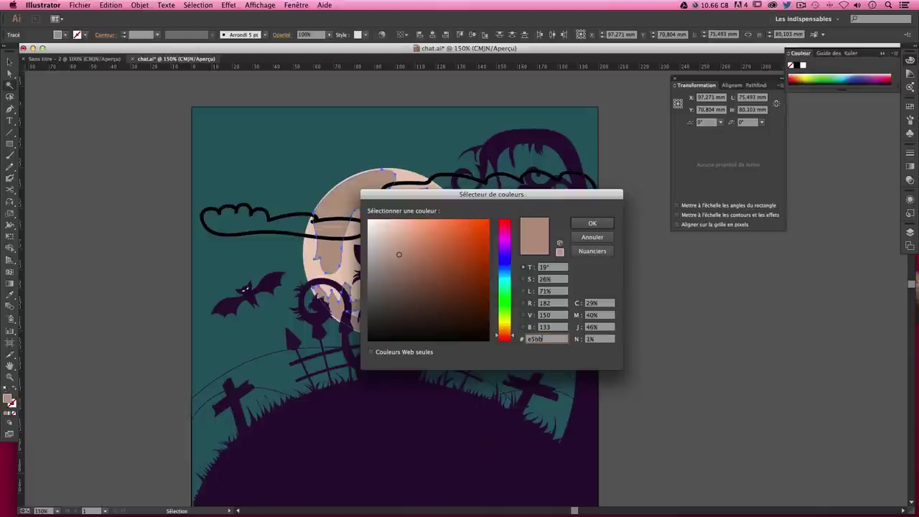
{"action": "type", "text": "a"}
{"action": "key", "text": "Return"}
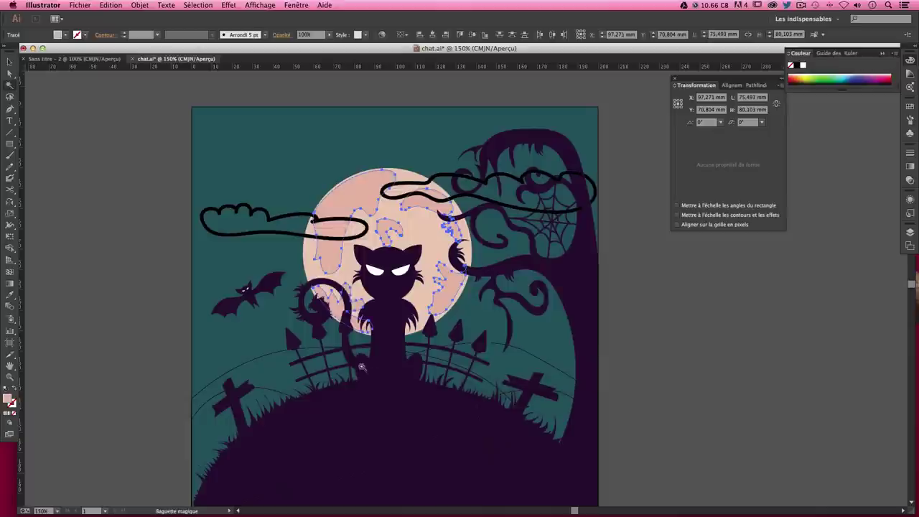
{"action": "key", "text": "y"}
{"action": "key", "text": "ctrl+shift+a"}
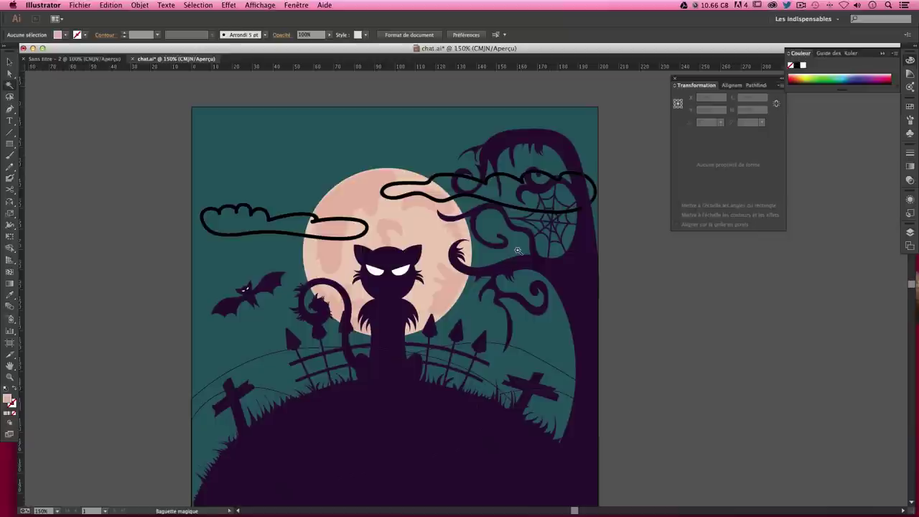
Fill the left cloud with the ground's dark purple by sampling it with the Eyedropper
{"action": "left_click", "coordinate": [9, 62]}
{"action": "left_click", "coordinate": [238, 210]}
{"action": "left_click", "coordinate": [9, 294]}
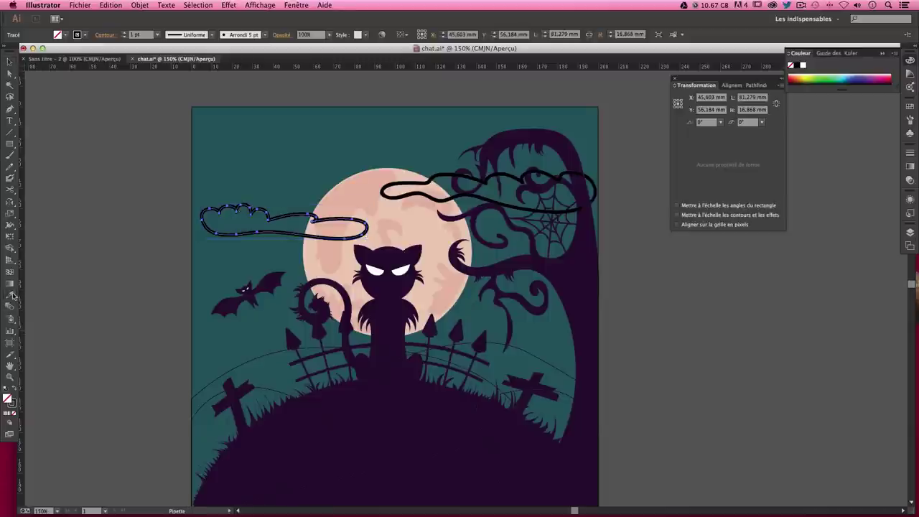
{"action": "left_click", "coordinate": [406, 433]}
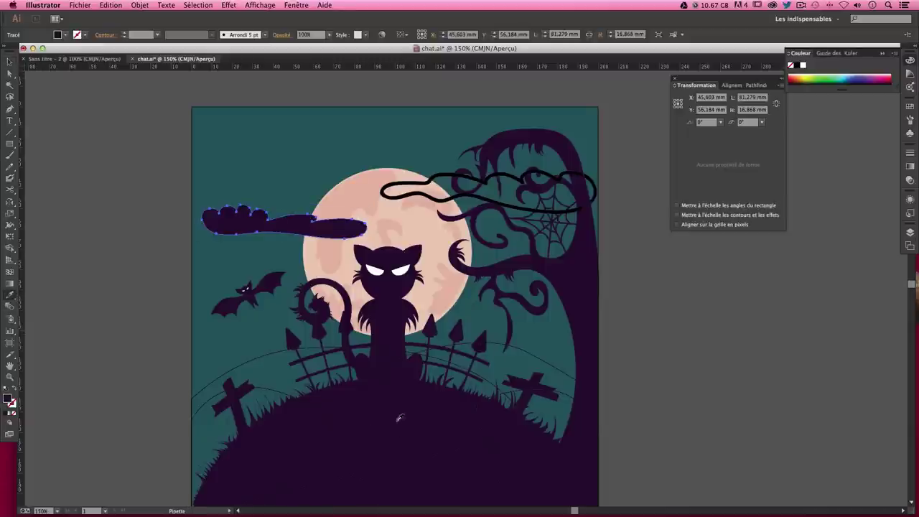
{"action": "left_click", "coordinate": [148, 201]}
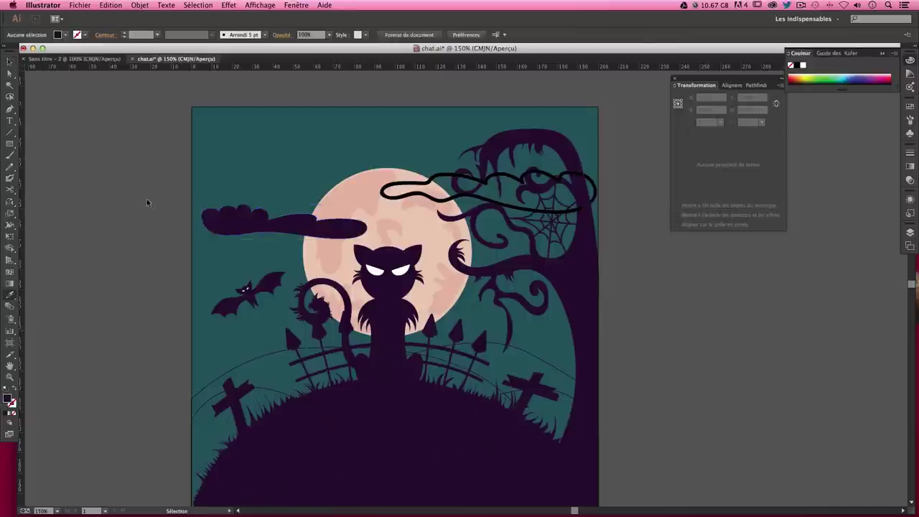
{"action": "key", "text": "ctrl+z"}
{"action": "left_click", "coordinate": [162, 199]}
{"action": "left_click", "coordinate": [264, 214]}
{"action": "key", "text": "i"}
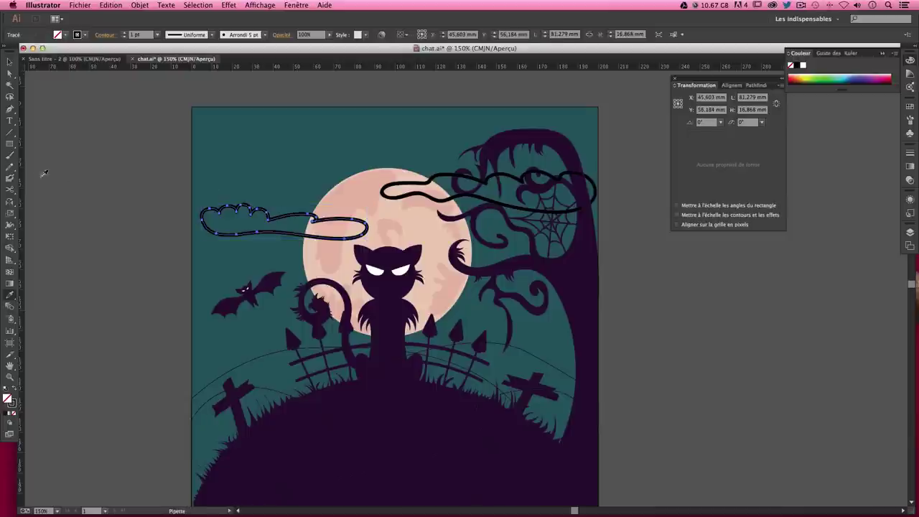
{"action": "left_click", "coordinate": [391, 429]}
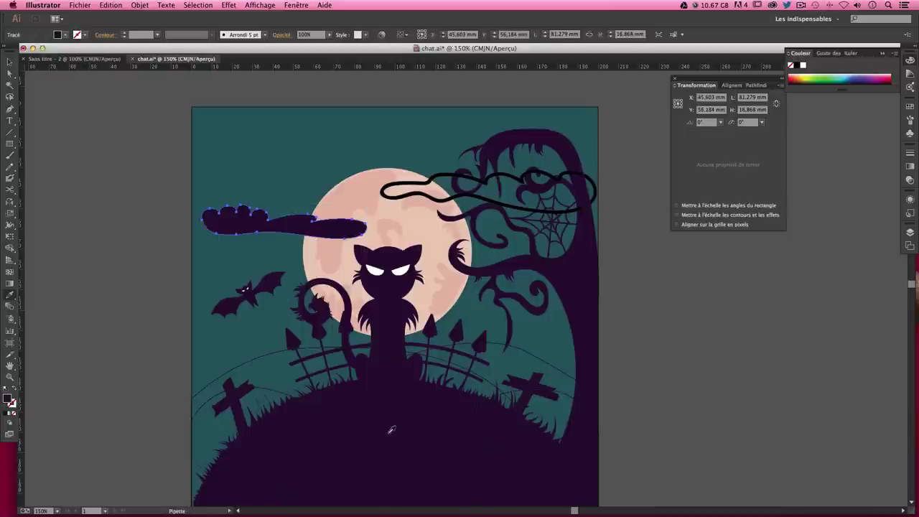
{"action": "key", "text": "v"}
{"action": "left_click", "coordinate": [683, 316]}
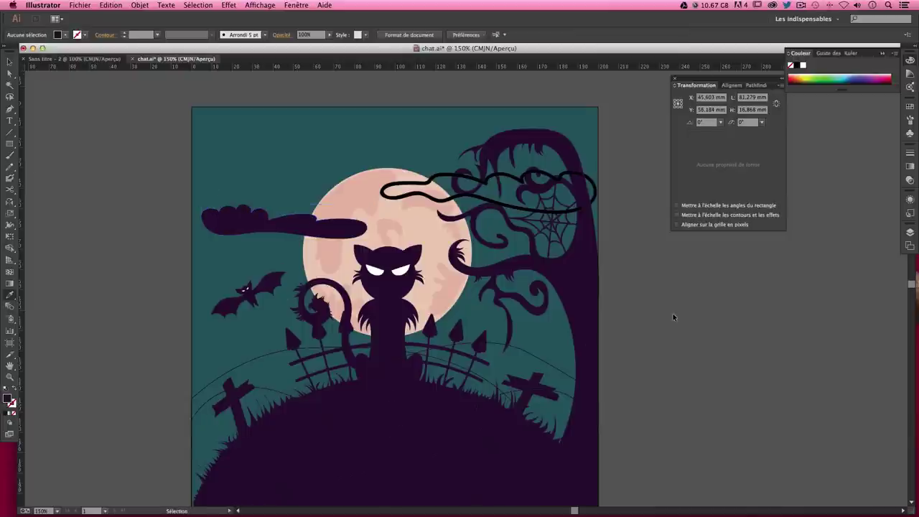
Set the dark purple left cloud's opacity to 25%
{"action": "left_click", "coordinate": [264, 218]}
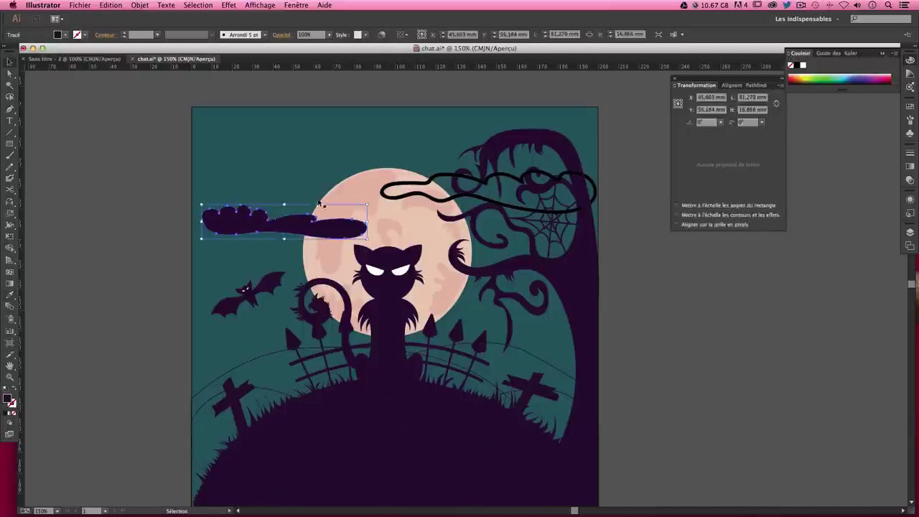
{"action": "left_click", "coordinate": [913, 74]}
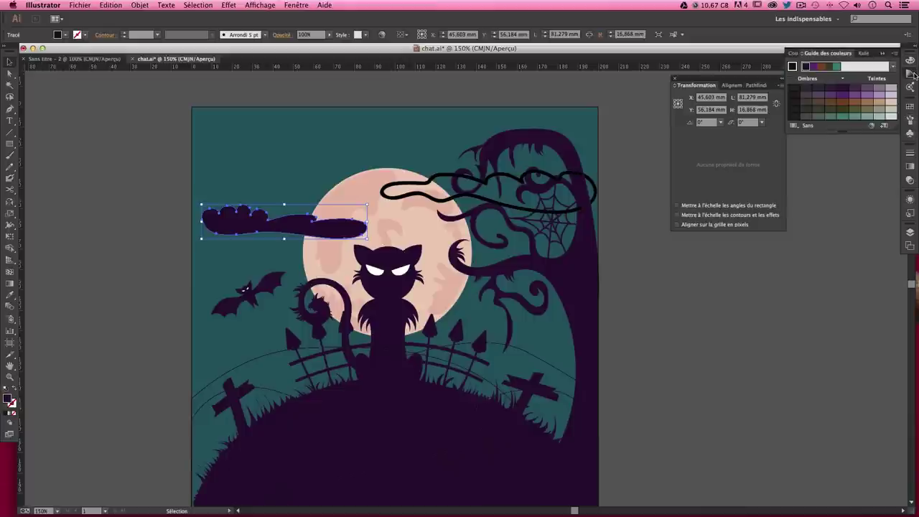
{"action": "left_click", "coordinate": [912, 167]}
{"action": "left_click", "coordinate": [912, 155]}
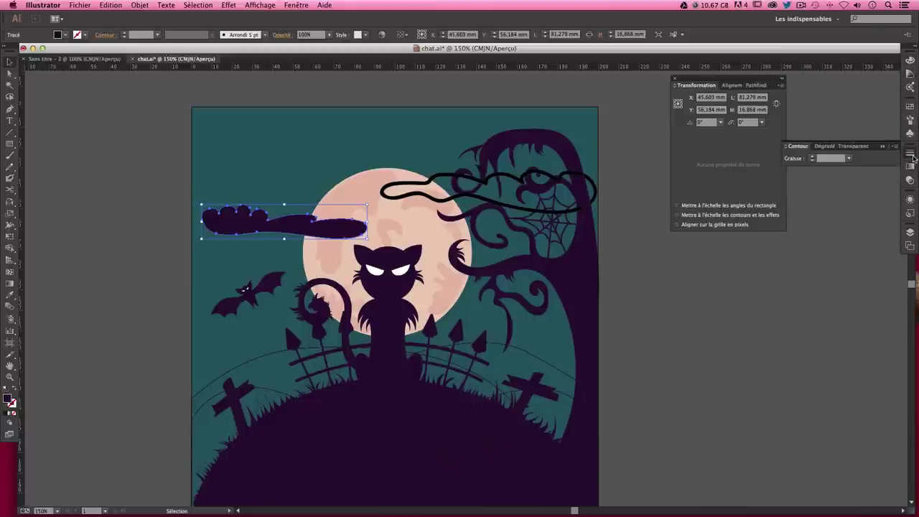
{"action": "left_click", "coordinate": [851, 147]}
{"action": "type", "text": "20"}
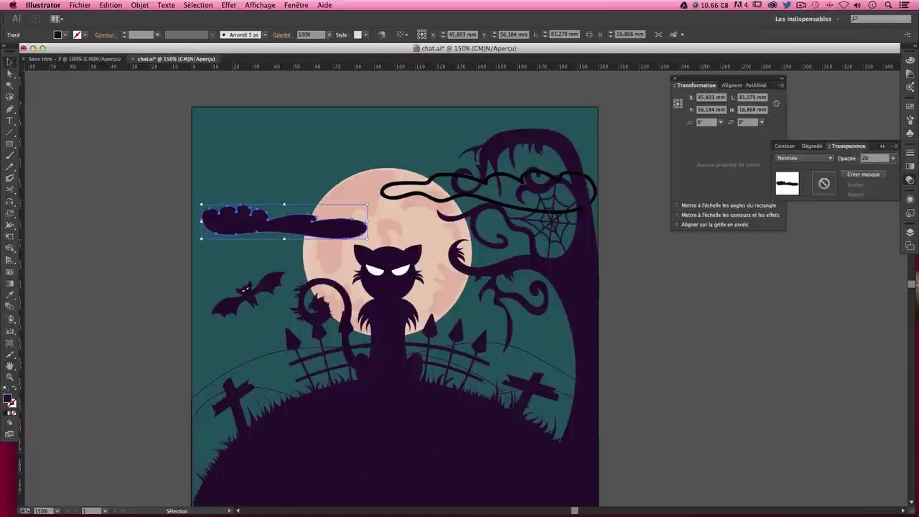
{"action": "key", "text": "Return"}
{"action": "left_click", "coordinate": [632, 237]}
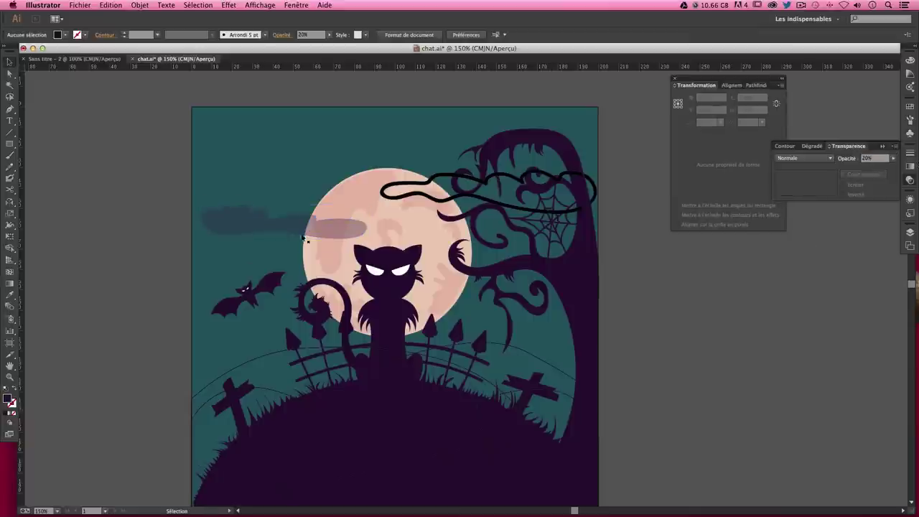
{"action": "key", "text": "a"}
{"action": "left_click", "coordinate": [236, 221]}
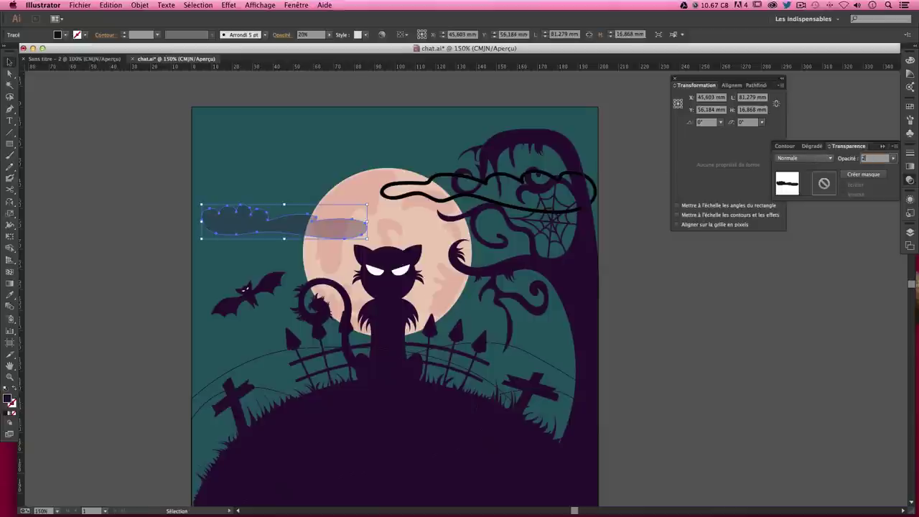
{"action": "type", "text": "5"}
{"action": "left_click", "coordinate": [708, 259]}
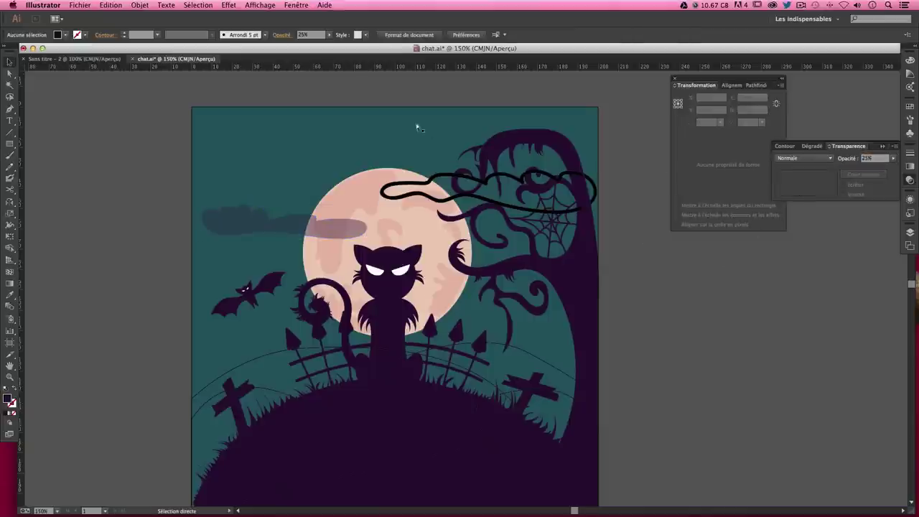
Eyedrop the left cloud's style onto the wavy line above the moon
{"action": "left_click", "coordinate": [496, 157]}
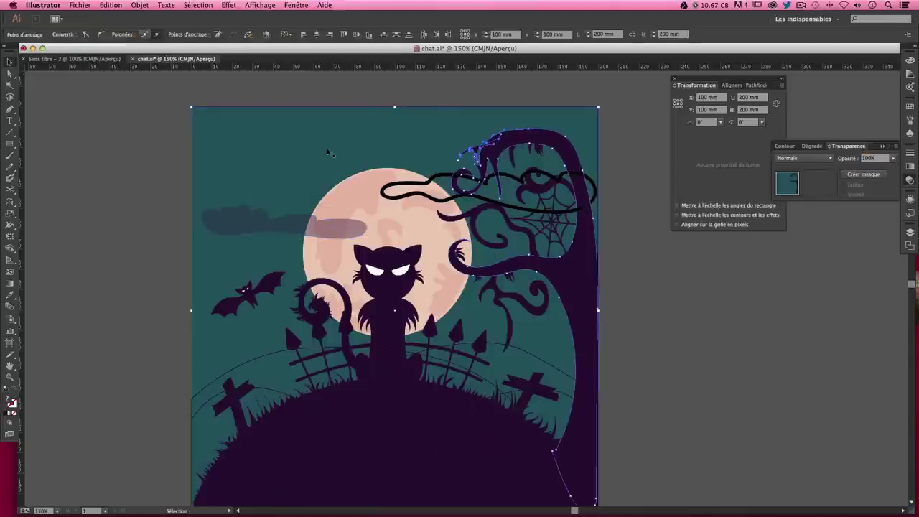
{"action": "left_click", "coordinate": [402, 180]}
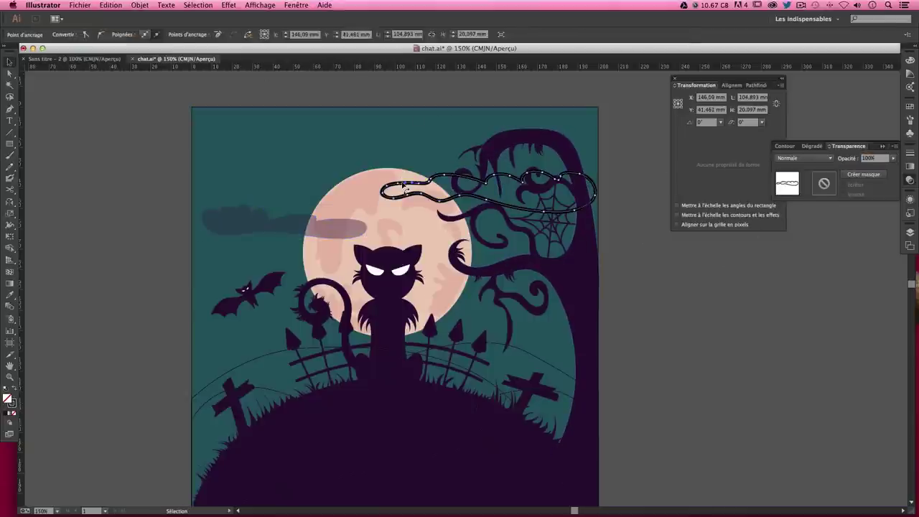
{"action": "left_click", "coordinate": [10, 294]}
{"action": "left_click", "coordinate": [280, 228]}
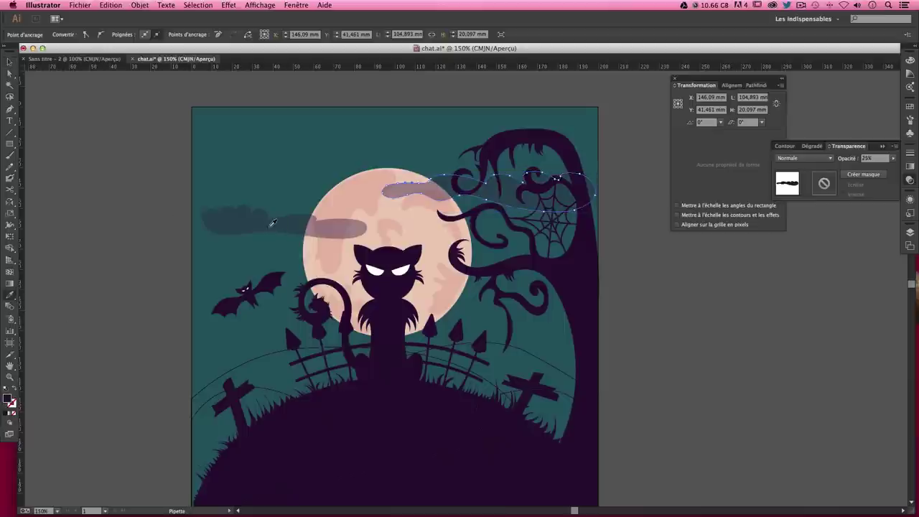
{"action": "left_click", "coordinate": [744, 307]}
Set the new wavy cloud's opacity to 35%
{"action": "key", "text": "i"}
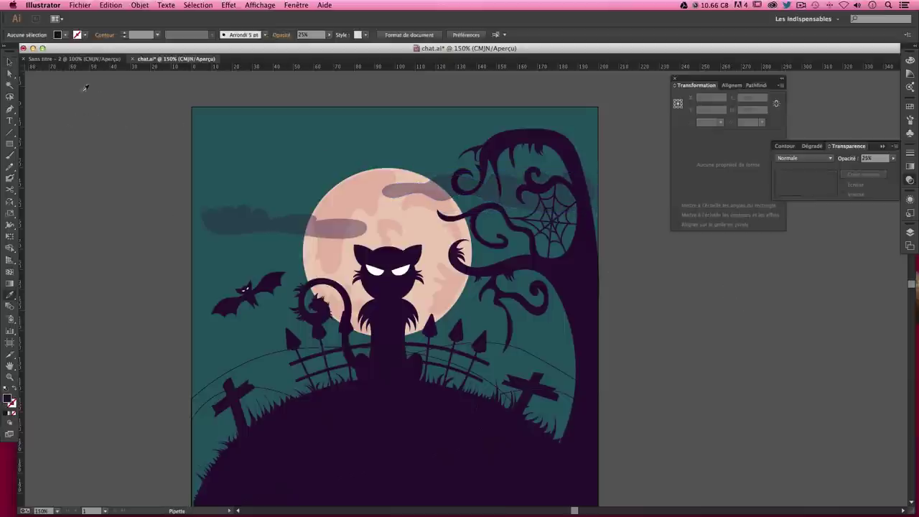
{"action": "left_click", "coordinate": [9, 62]}
{"action": "left_click", "coordinate": [418, 188]}
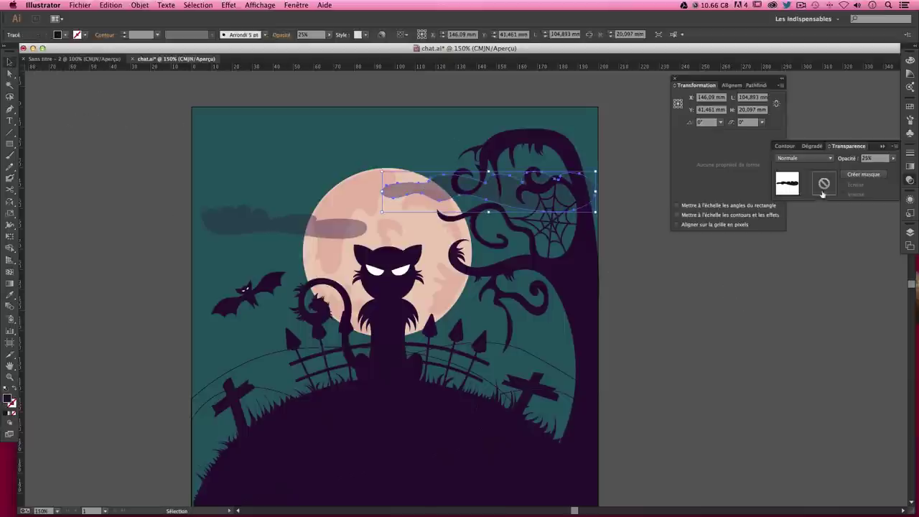
{"action": "type", "text": "35"}
{"action": "key", "text": "Return"}
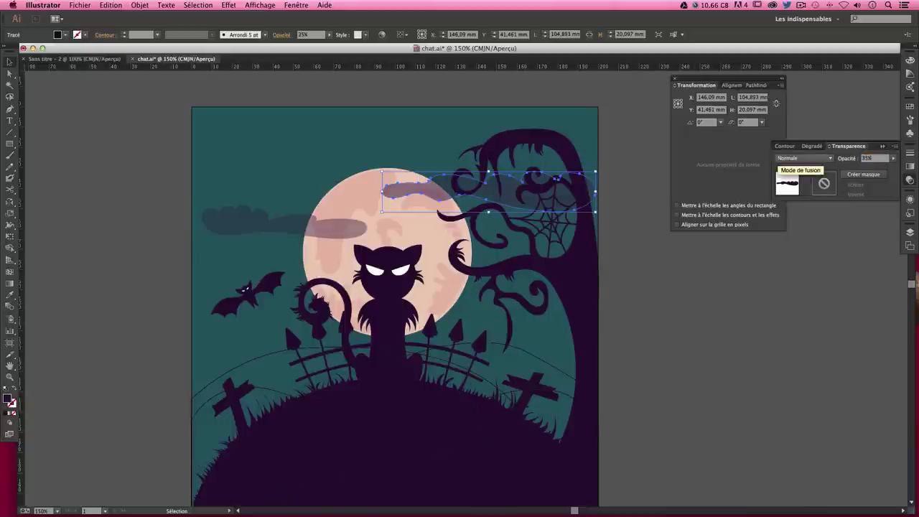
{"action": "left_click", "coordinate": [729, 261]}
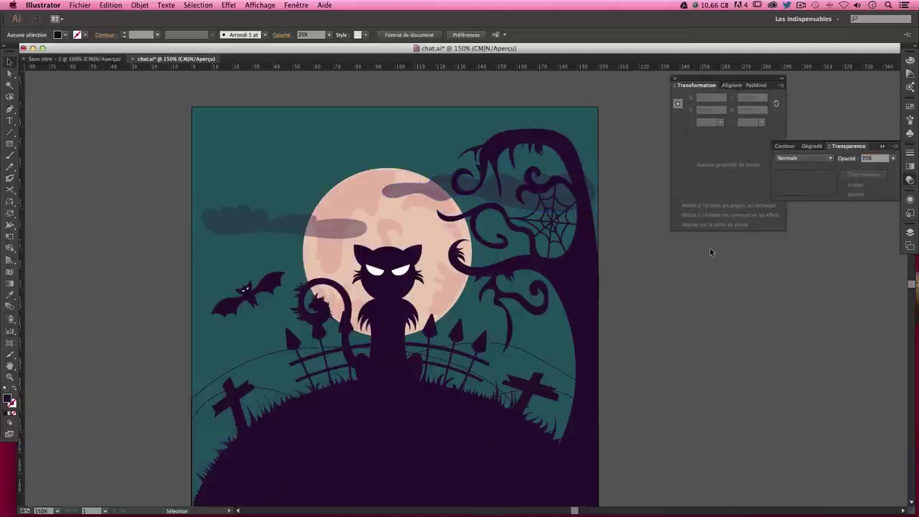
{"action": "left_click", "coordinate": [409, 131]}
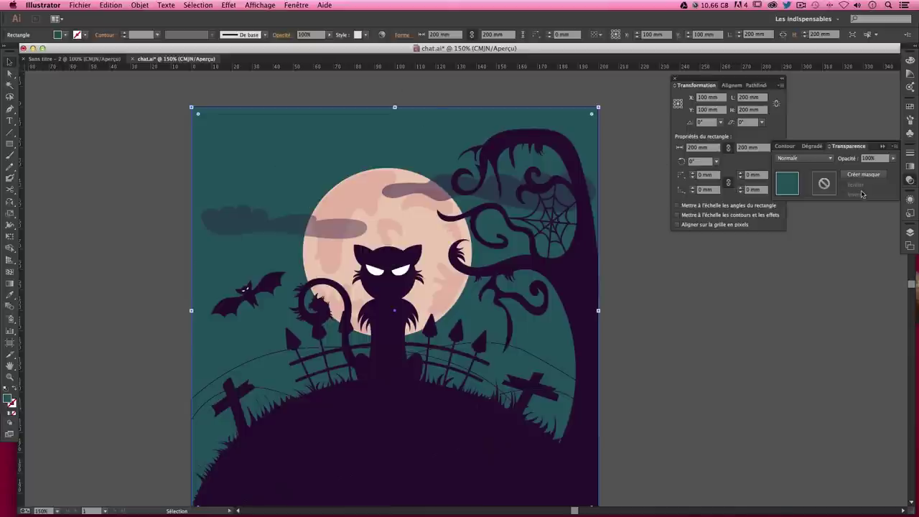
Give the background rectangle a radial gradient
{"action": "left_click", "coordinate": [814, 147]}
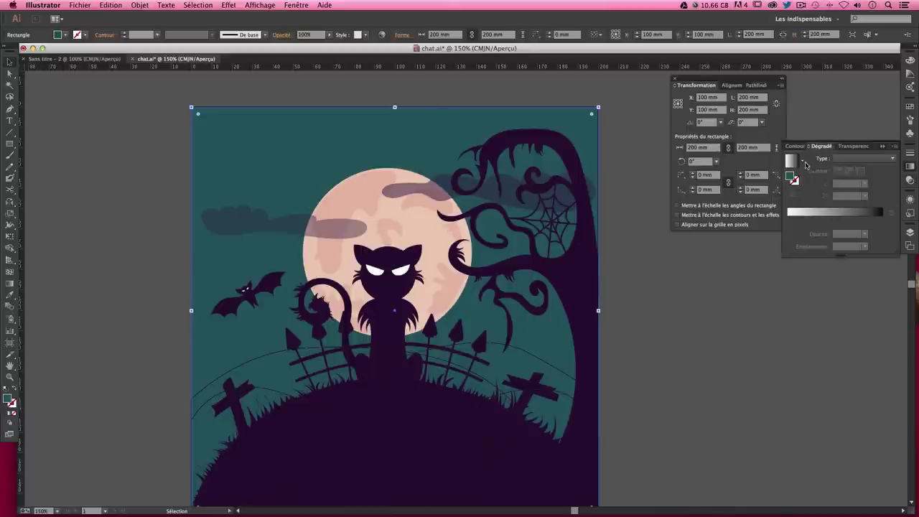
{"action": "left_click", "coordinate": [878, 158]}
{"action": "left_click", "coordinate": [870, 180]}
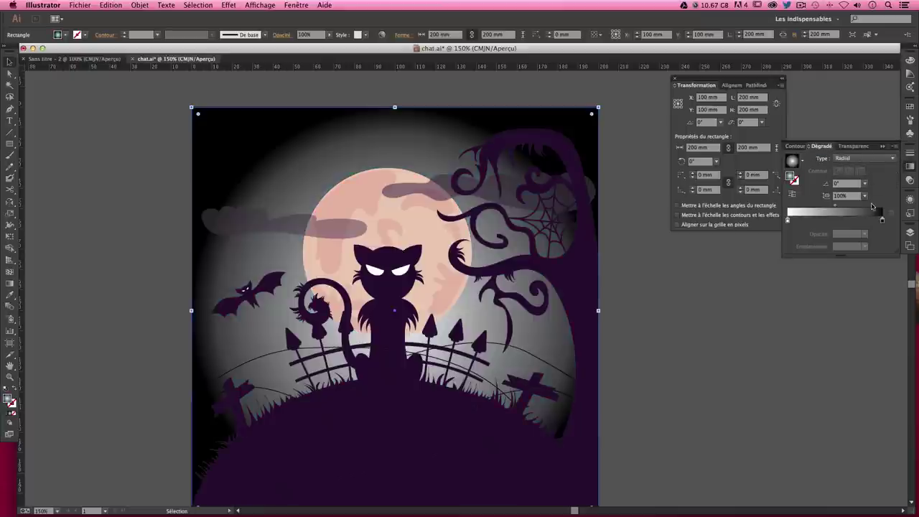
Set the gradient's centre stop to teal using its RGB hex value
{"action": "double_click", "coordinate": [788, 221]}
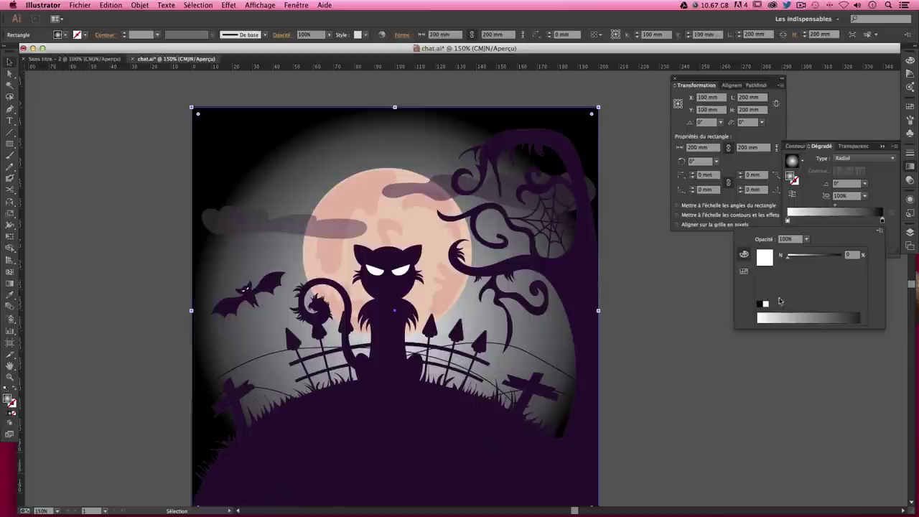
{"action": "double_click", "coordinate": [788, 222]}
{"action": "left_click", "coordinate": [875, 234]}
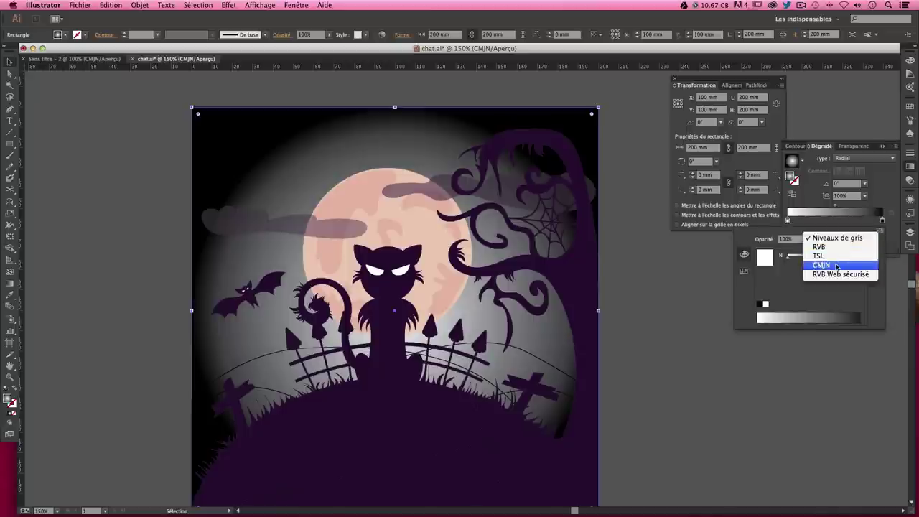
{"action": "left_click", "coordinate": [843, 265]}
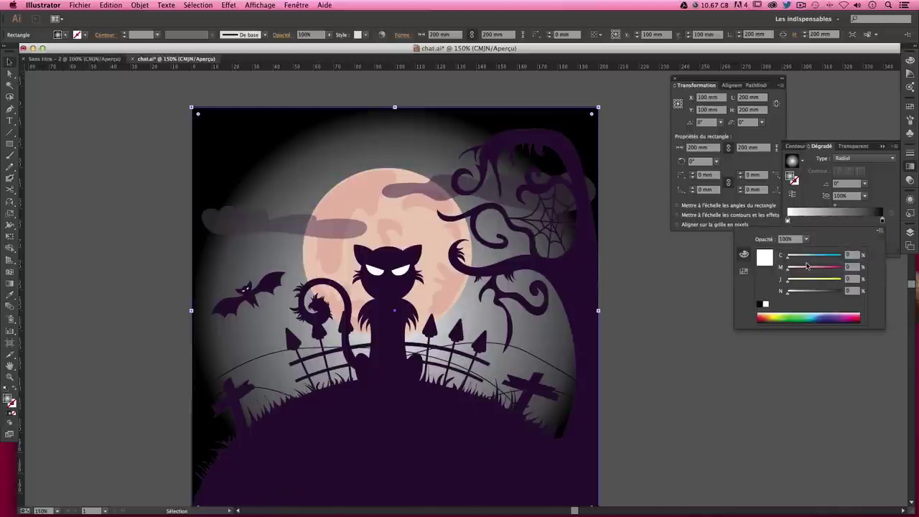
{"action": "left_click", "coordinate": [882, 236]}
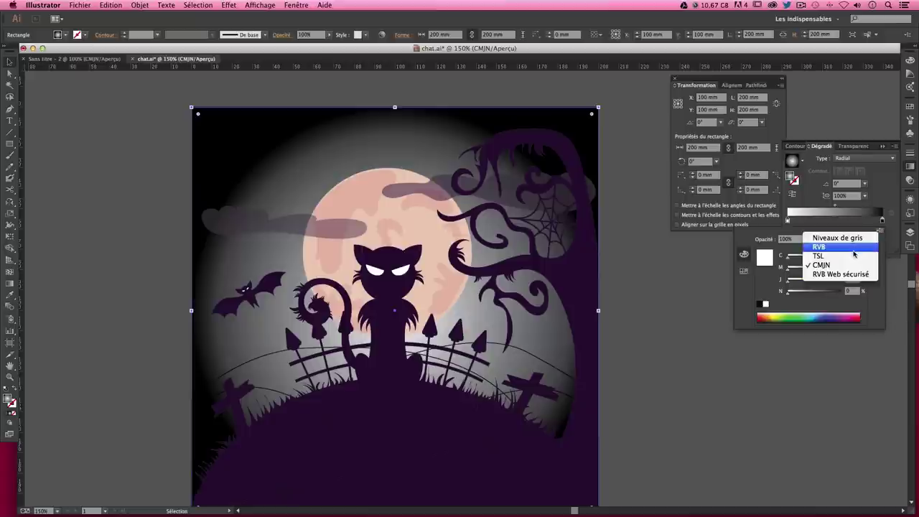
{"action": "left_click", "coordinate": [841, 276]}
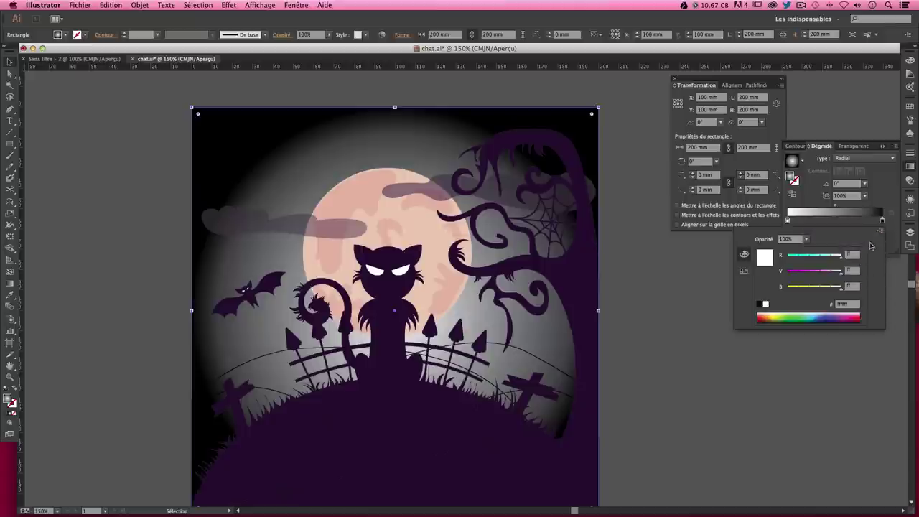
{"action": "left_click", "coordinate": [844, 305]}
{"action": "type", "text": "31646b"}
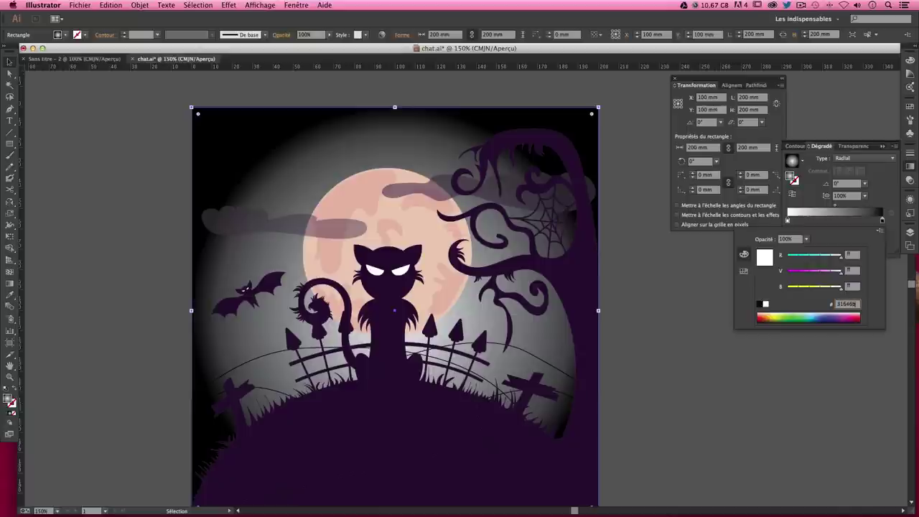
{"action": "key", "text": "Return"}
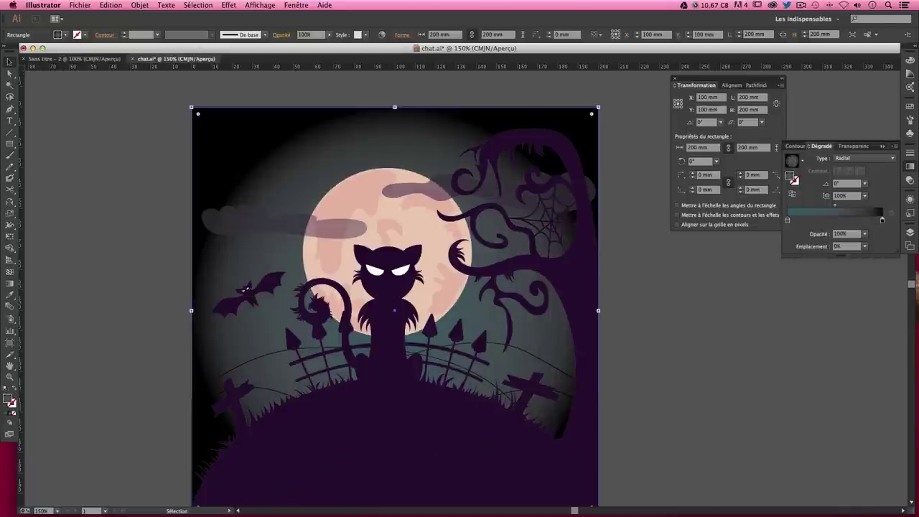
Switch the outer gradient stop to RGB and start entering a new hex value
{"action": "double_click", "coordinate": [884, 221]}
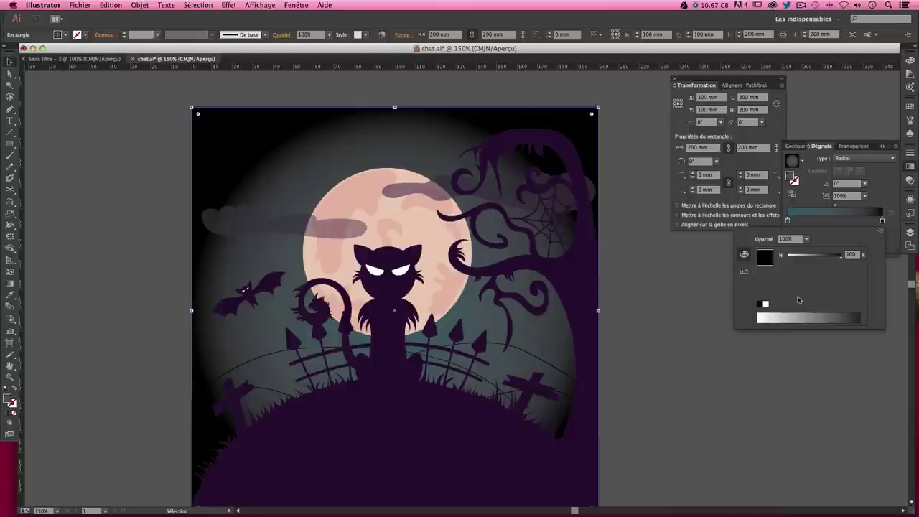
{"action": "left_click", "coordinate": [880, 231]}
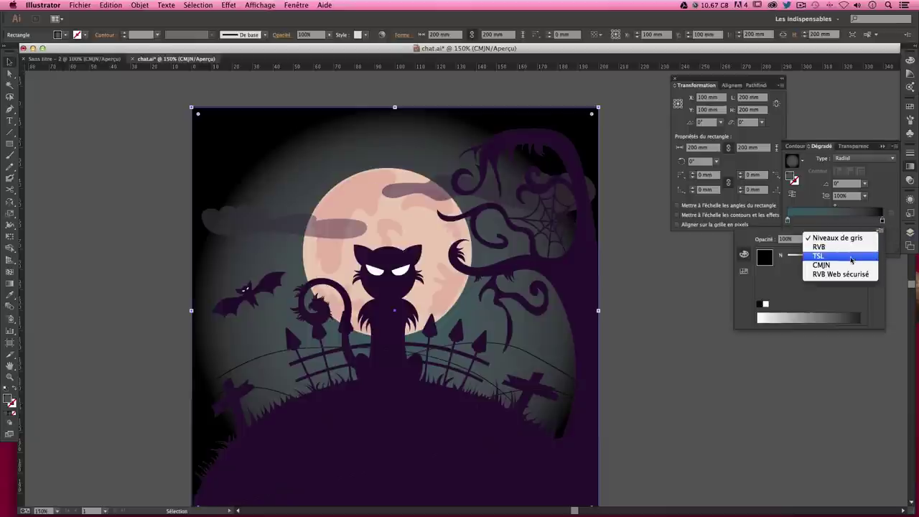
{"action": "left_click", "coordinate": [831, 302]}
{"action": "left_click", "coordinate": [846, 305]}
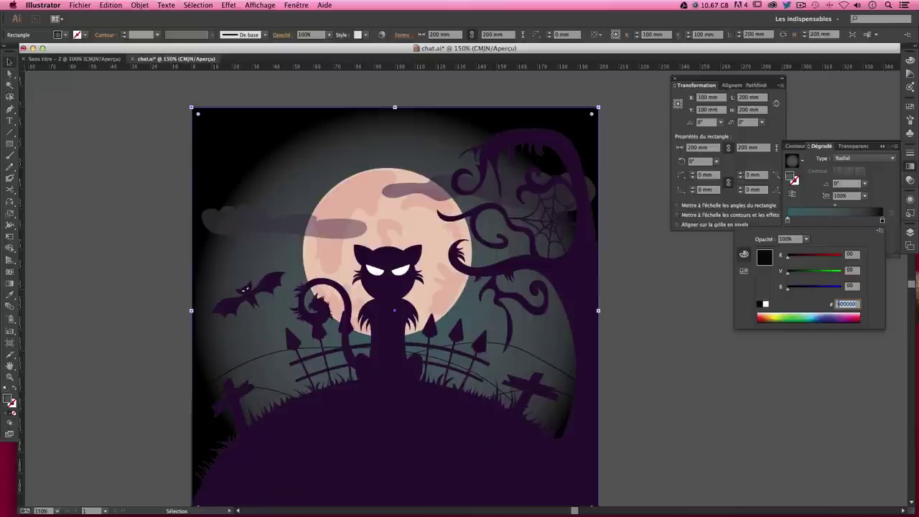
{"action": "type", "text": "8ca9b2"}
Make the outer stop light teal and adjust the stop and midpoint positions for the glow
{"action": "key", "text": "Return"}
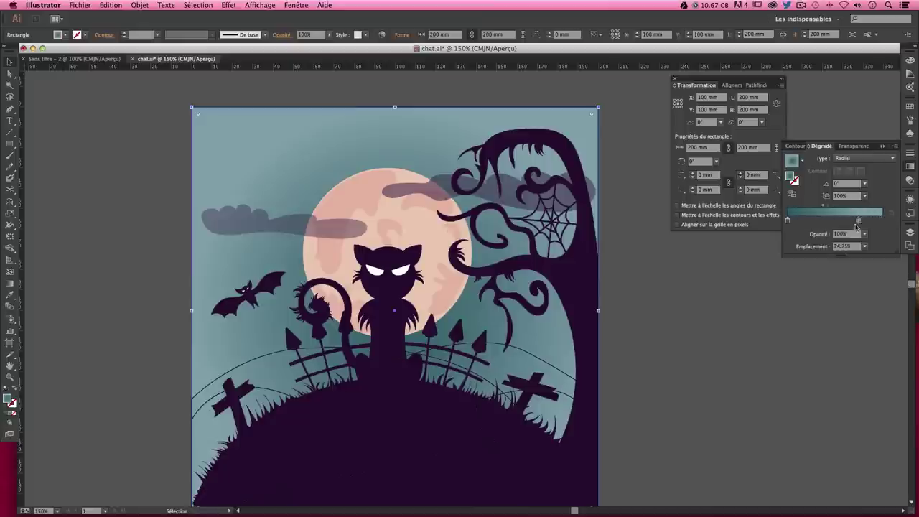
{"action": "mouse_move", "coordinate": [883, 219]}
{"action": "left_mouse_down"}
{"action": "mouse_move", "coordinate": [828, 219]}
{"action": "mouse_move", "coordinate": [882, 220]}
{"action": "left_mouse_up"}
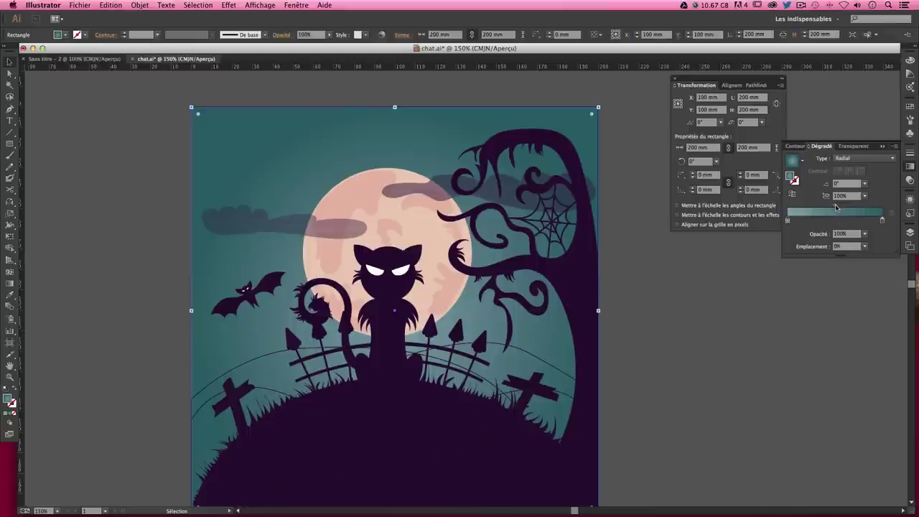
{"action": "left_click_drag", "start_coordinate": [836, 207], "coordinate": [862, 208]}
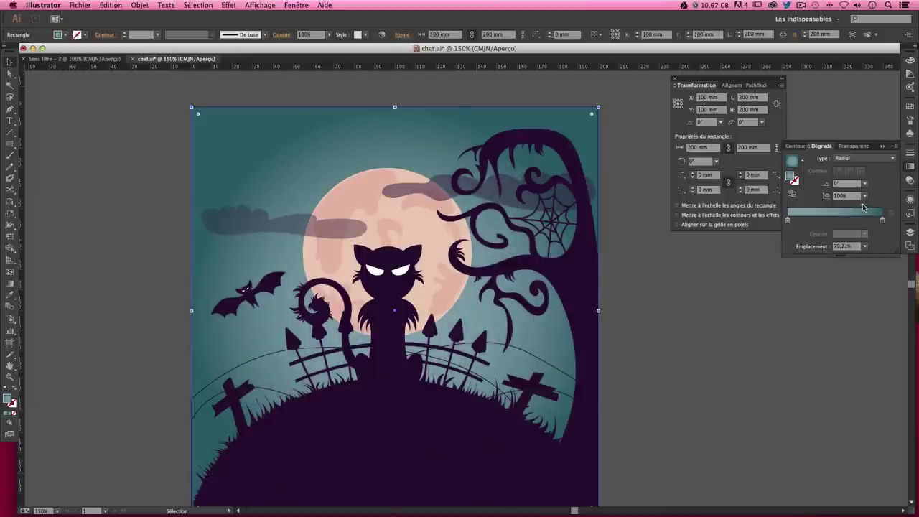
{"action": "left_click", "coordinate": [708, 381]}
{"action": "mouse_move", "coordinate": [708, 388]}
{"action": "left_mouse_down"}
{"action": "mouse_move", "coordinate": [697, 291]}
{"action": "mouse_move", "coordinate": [706, 376]}
{"action": "left_mouse_up"}
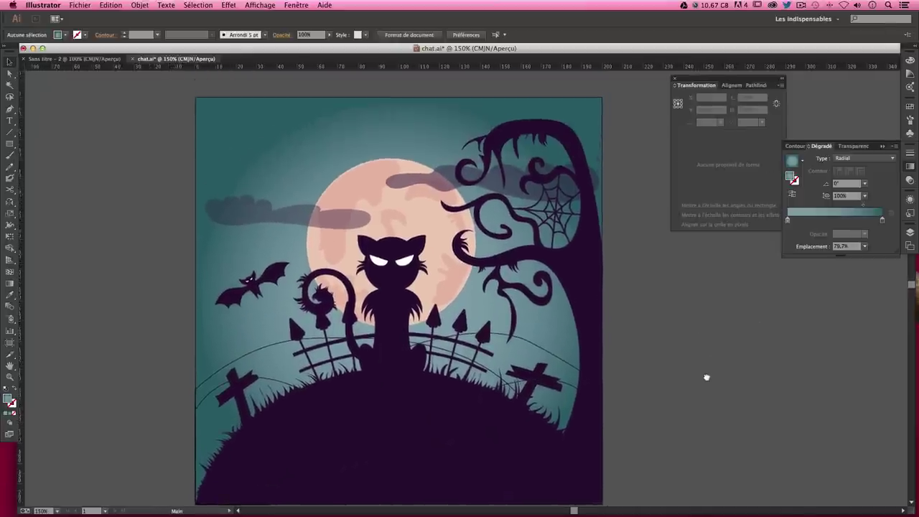
{"action": "left_click", "coordinate": [381, 151]}
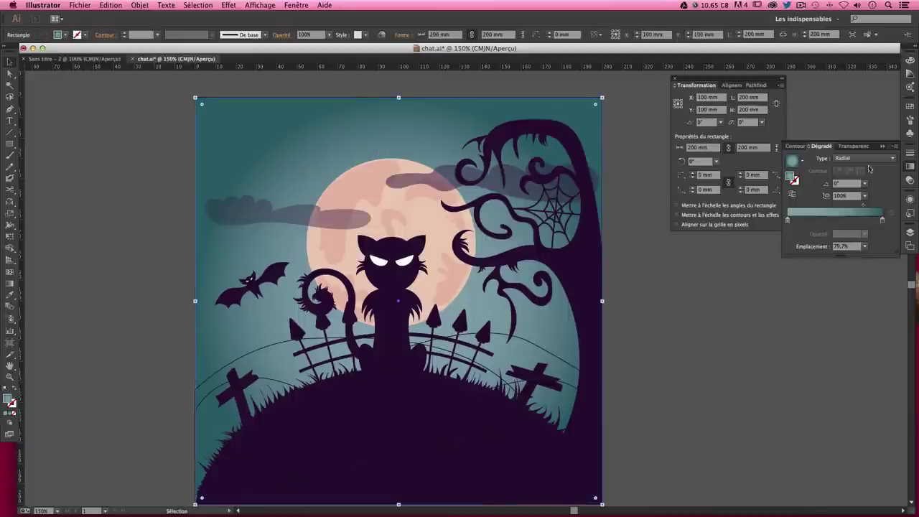
{"action": "left_click_drag", "start_coordinate": [864, 208], "coordinate": [862, 206]}
{"action": "left_click", "coordinate": [865, 196]}
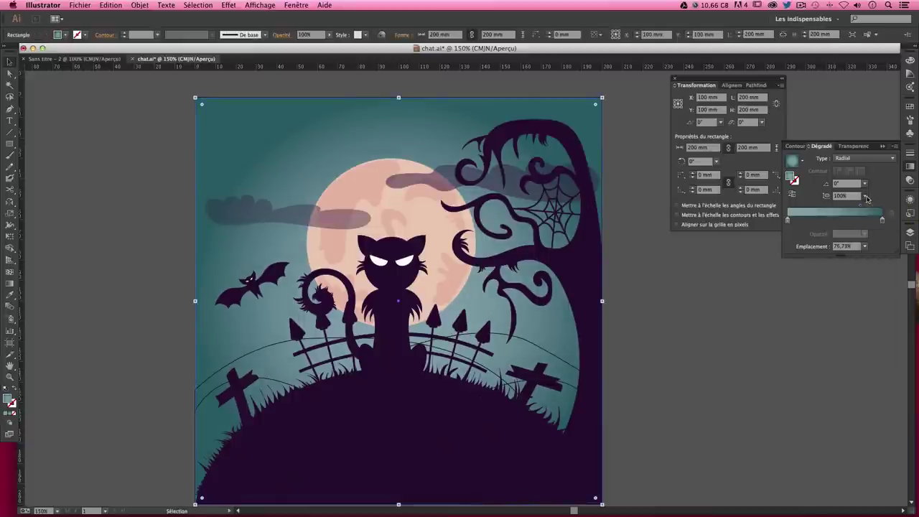
{"action": "left_click", "coordinate": [868, 298]}
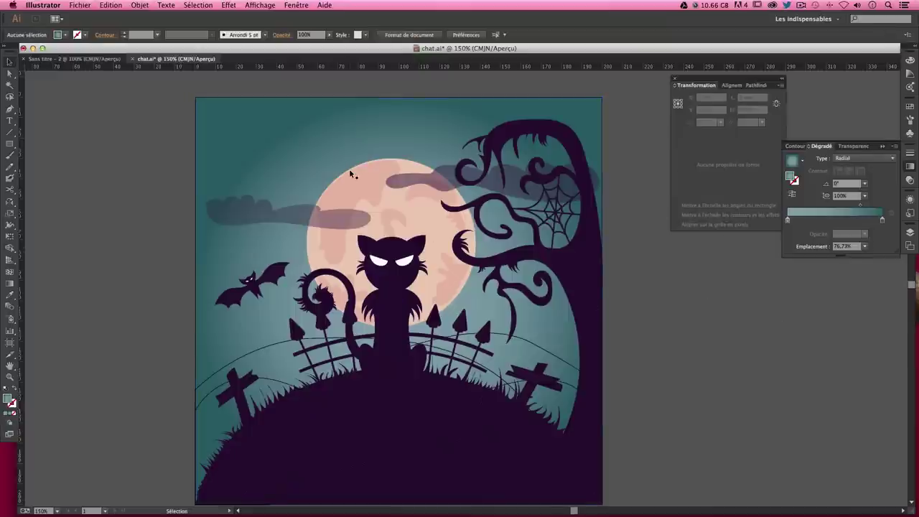
Fill the cat's eyes with orange fc8b29 using the Magic Wand and Color Picker
{"action": "left_click", "coordinate": [9, 84]}
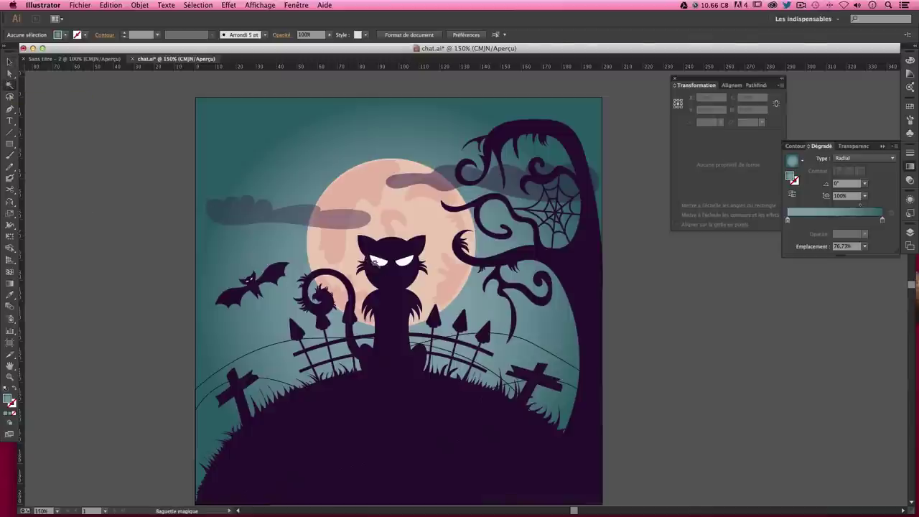
{"action": "left_click", "coordinate": [372, 262]}
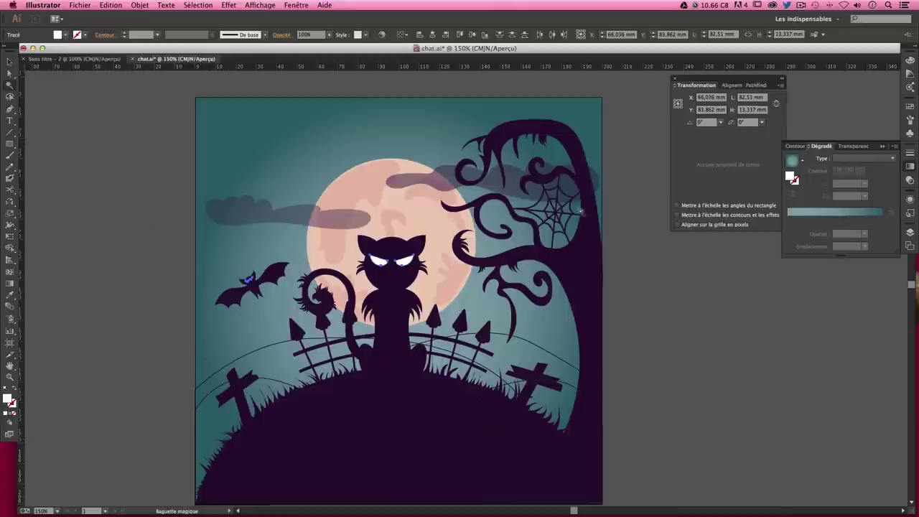
{"action": "double_click", "coordinate": [8, 400]}
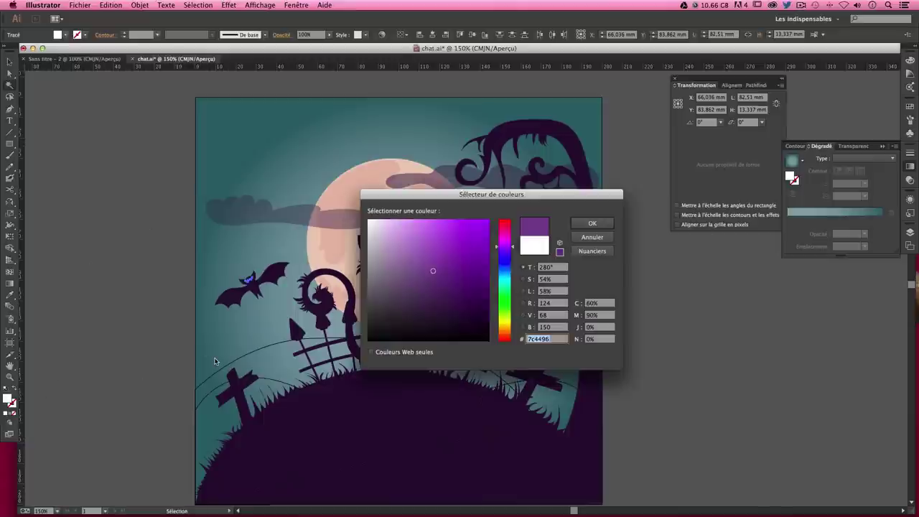
{"action": "type", "text": "fc8b29"}
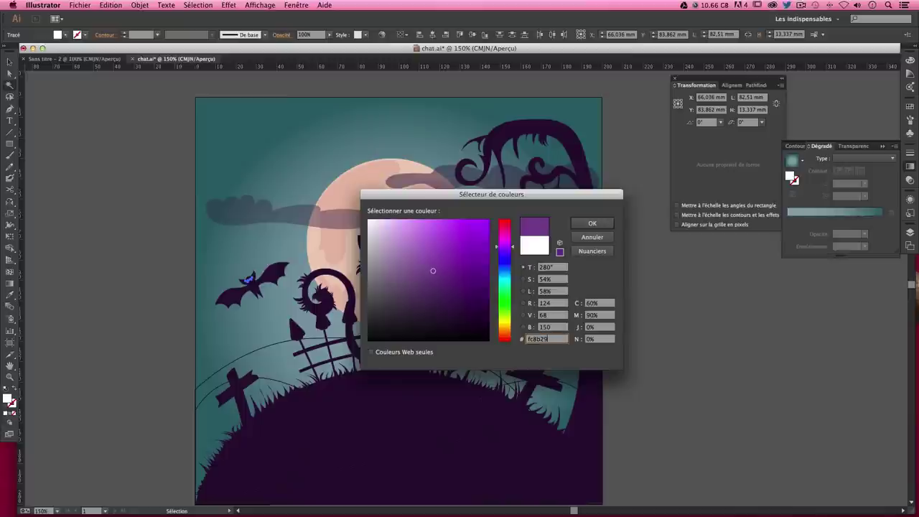
{"action": "key", "text": "Return"}
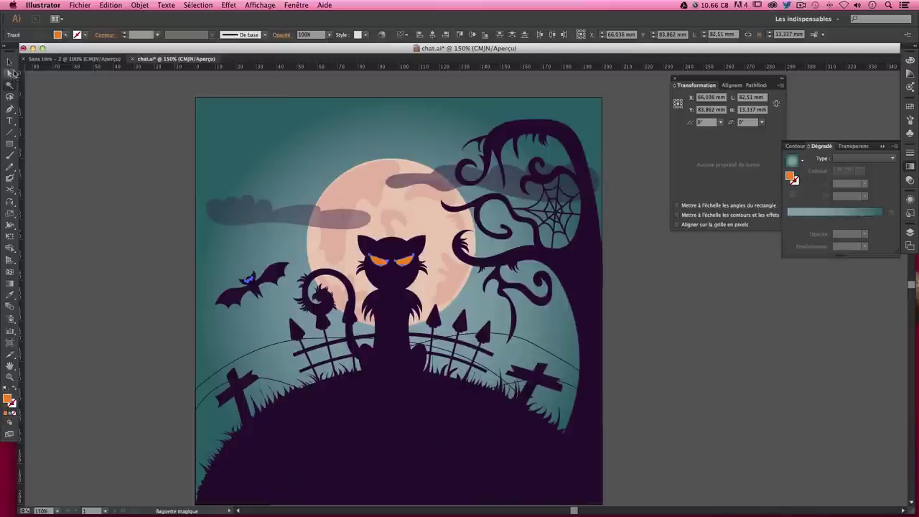
Check the cat body's fill colour in the Color Picker, closing it unchanged
{"action": "key", "text": "v"}
{"action": "left_click", "coordinate": [121, 158]}
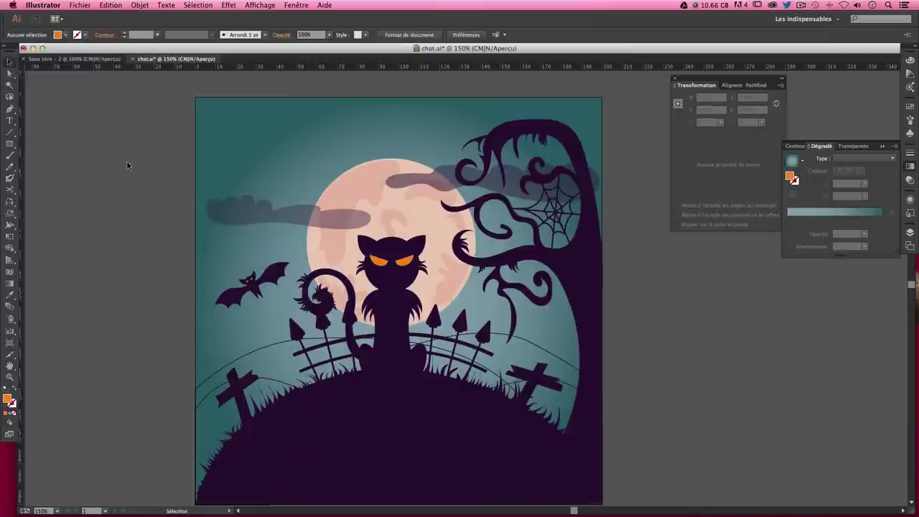
{"action": "left_click_drag", "start_coordinate": [475, 271], "coordinate": [466, 200]}
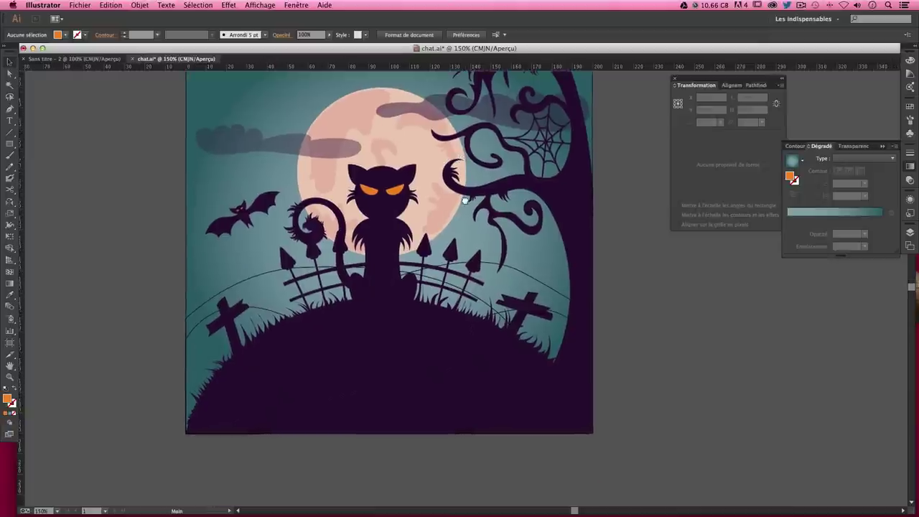
{"action": "left_click", "coordinate": [386, 247]}
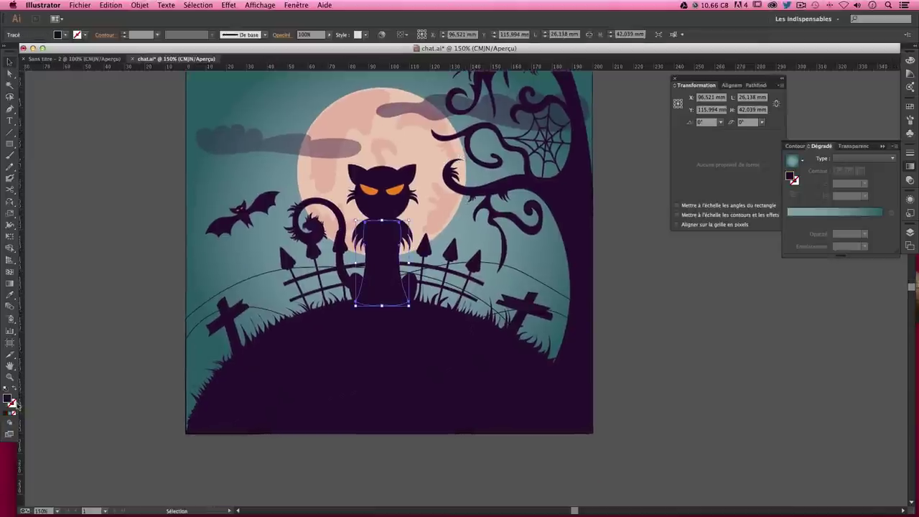
{"action": "double_click", "coordinate": [8, 400]}
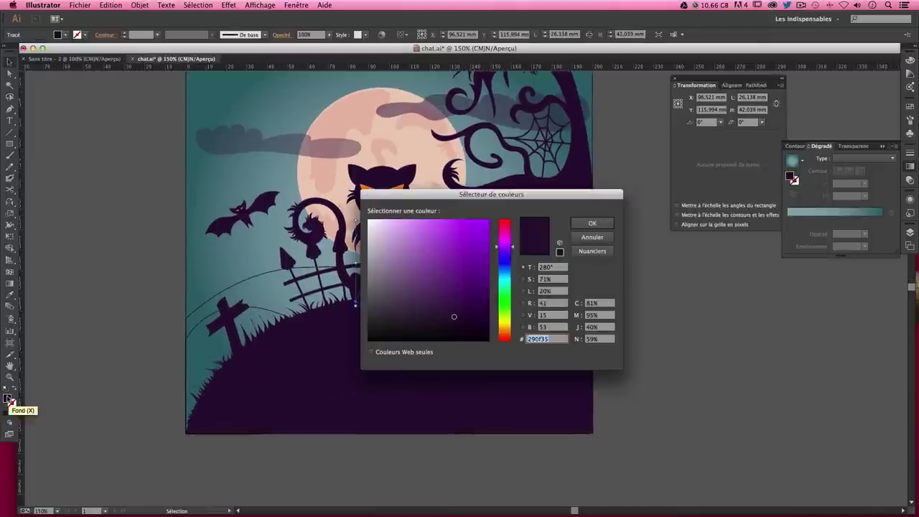
{"action": "key", "text": "Return"}
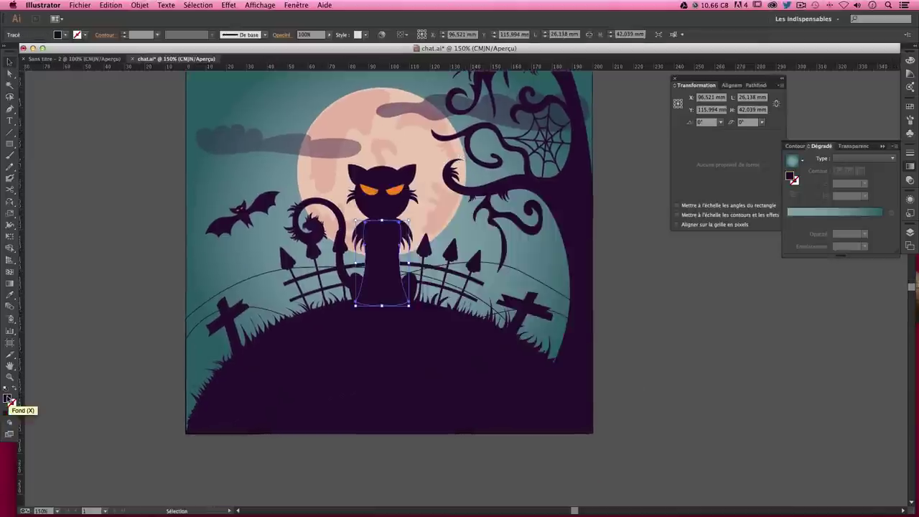
{"action": "left_click", "coordinate": [656, 388]}
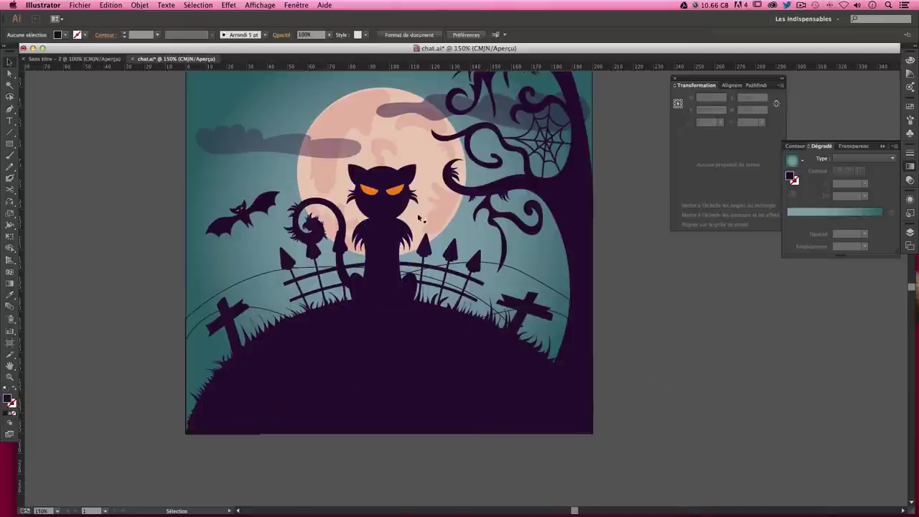
{"action": "scroll", "coordinate": [420, 319], "scroll_direction": "up", "scroll_amount": 3}
{"action": "scroll", "coordinate": [414, 357], "scroll_direction": "down", "scroll_amount": 1}
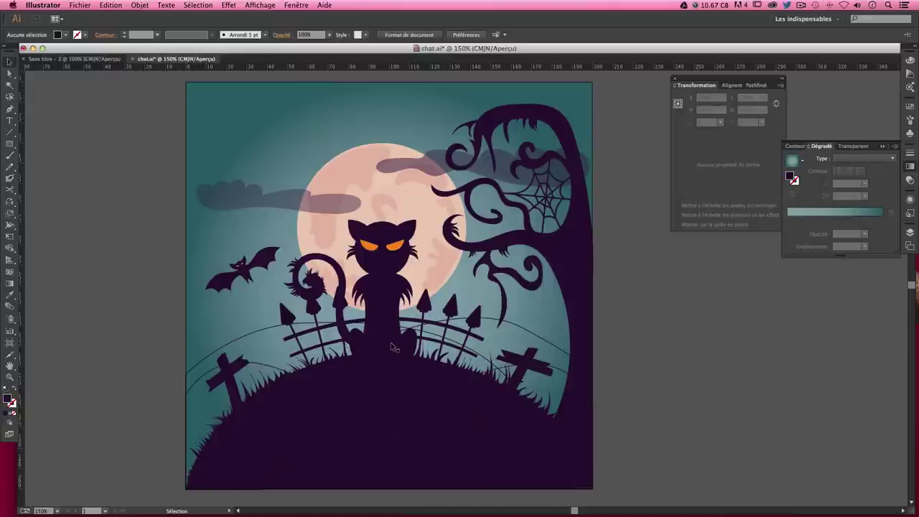
Fill the curved hill path with dark green and remove its stroke
{"action": "left_click", "coordinate": [261, 334]}
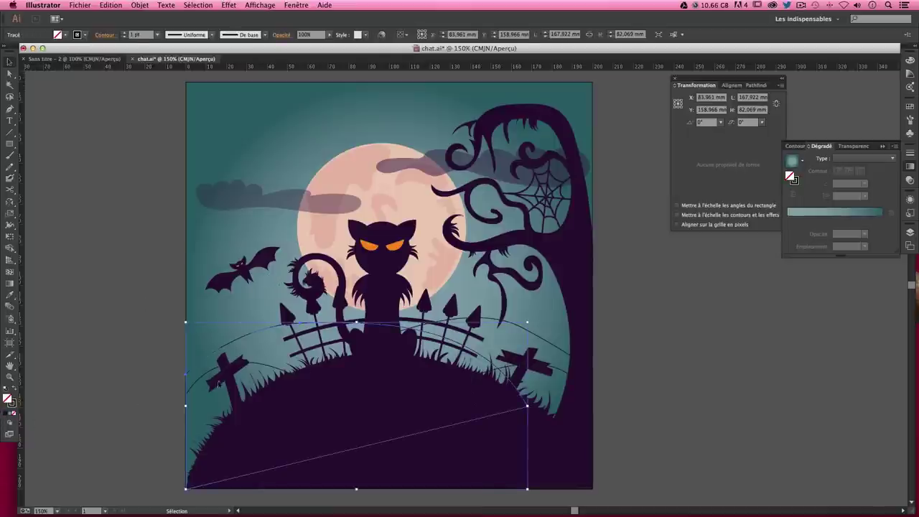
{"action": "double_click", "coordinate": [10, 402]}
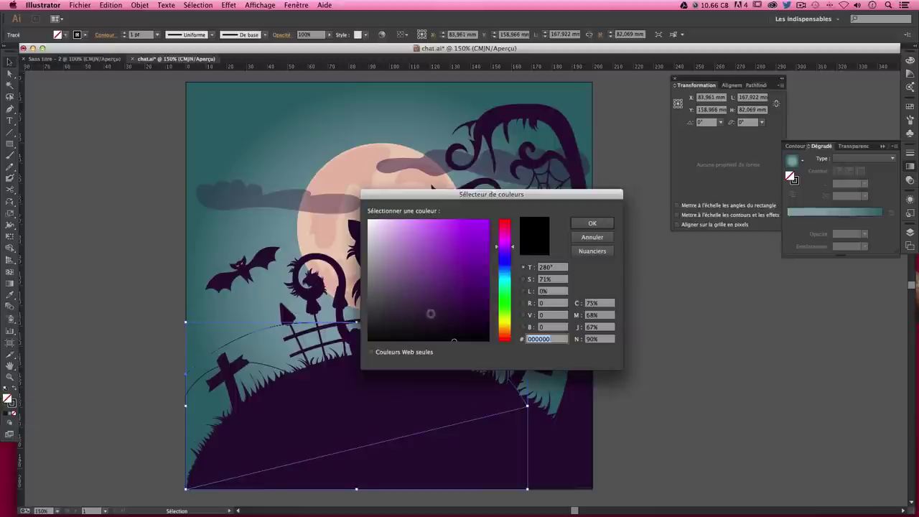
{"action": "mouse_move", "coordinate": [503, 286]}
{"action": "left_mouse_down"}
{"action": "mouse_move", "coordinate": [505, 299]}
{"action": "mouse_move", "coordinate": [426, 314]}
{"action": "left_mouse_up"}
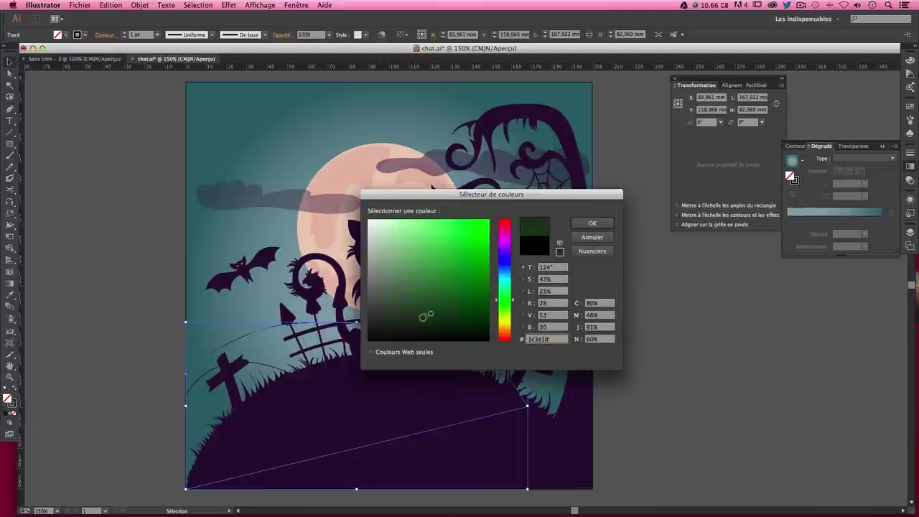
{"action": "left_click", "coordinate": [593, 223]}
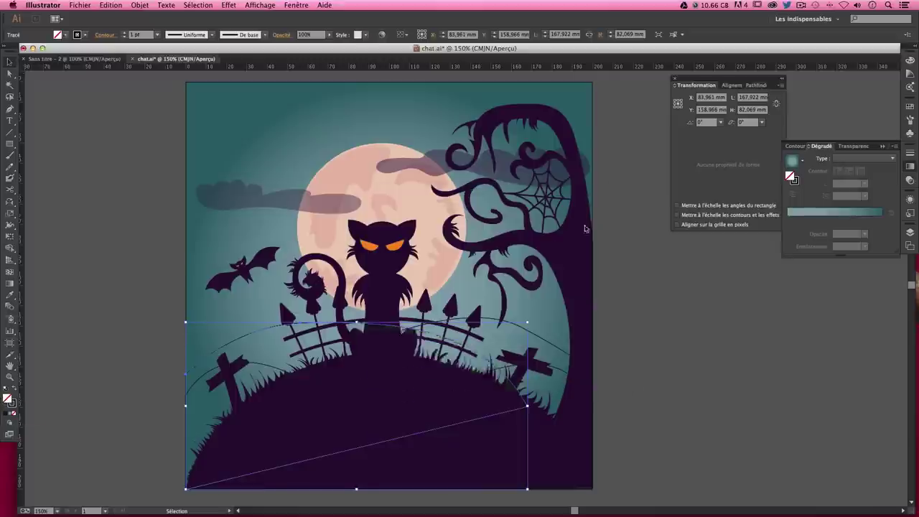
{"action": "left_click", "coordinate": [12, 403]}
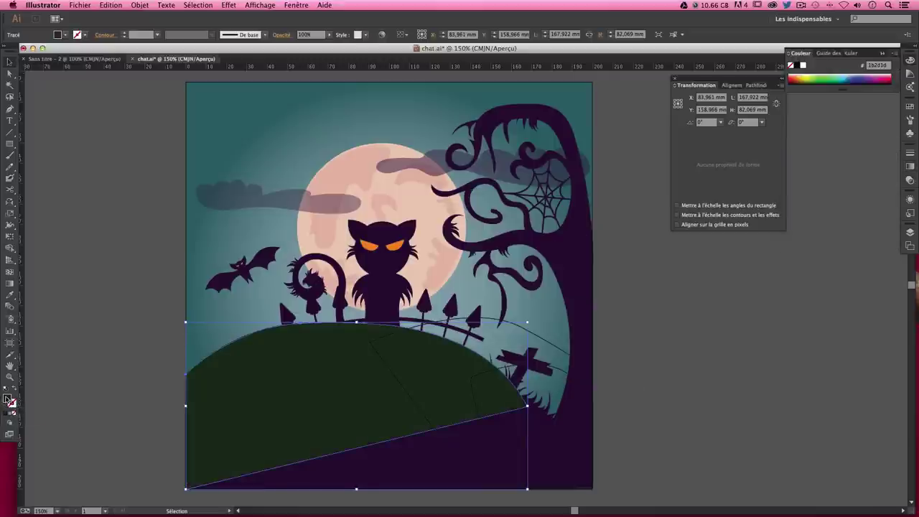
Send the hill and then the background rectangle to the back
{"action": "left_click", "coordinate": [139, 5]}
{"action": "mouse_move", "coordinate": [155, 26]}
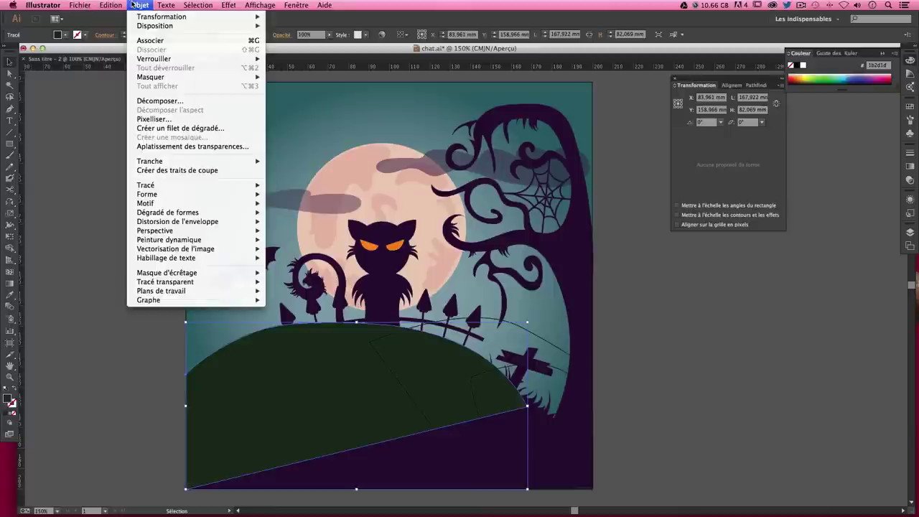
{"action": "left_click", "coordinate": [314, 53]}
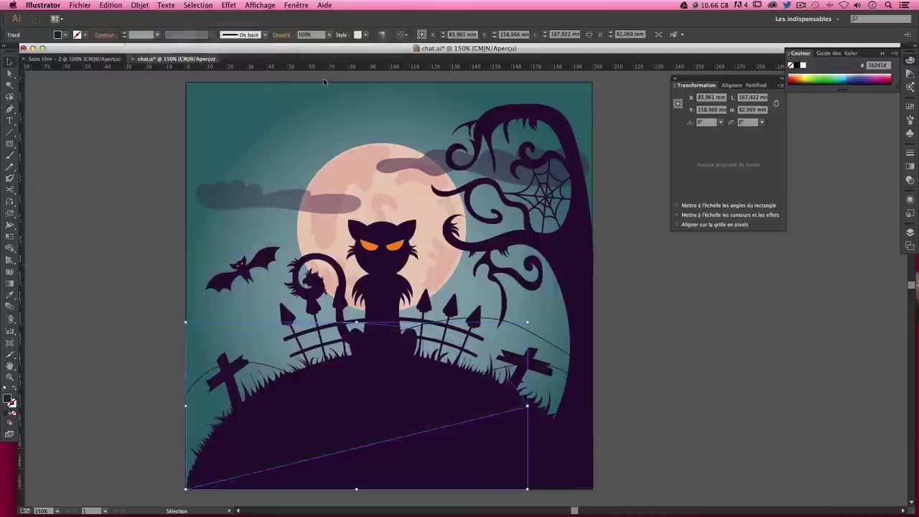
{"action": "left_click", "coordinate": [320, 95]}
{"action": "left_click", "coordinate": [139, 5]}
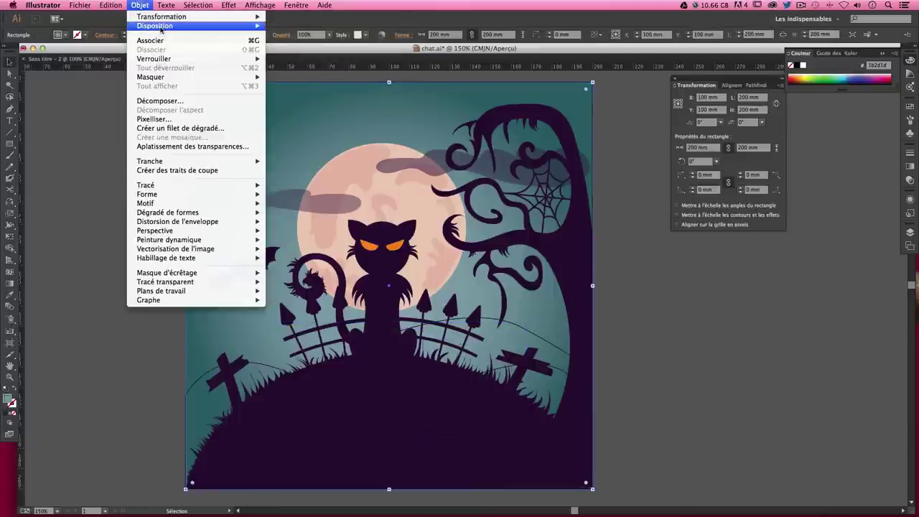
{"action": "left_click", "coordinate": [287, 53]}
{"action": "key", "text": "ctrl+shift+a"}
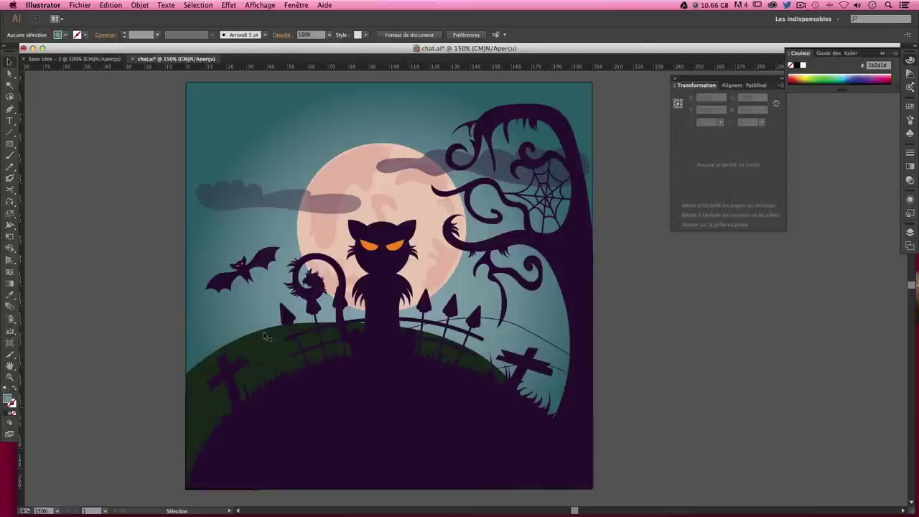
Set the hill's opacity to 20% in the Transparency panel
{"action": "left_click", "coordinate": [286, 334]}
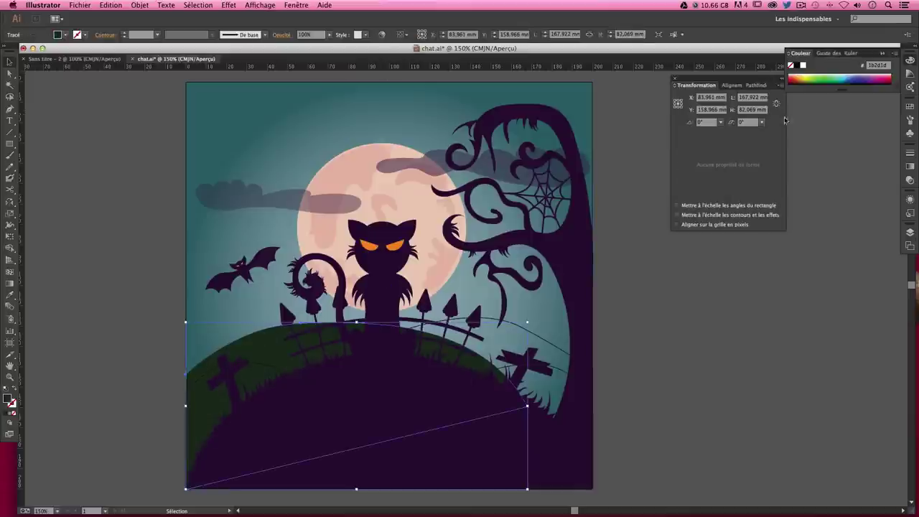
{"action": "left_click", "coordinate": [910, 153]}
{"action": "left_click", "coordinate": [851, 146]}
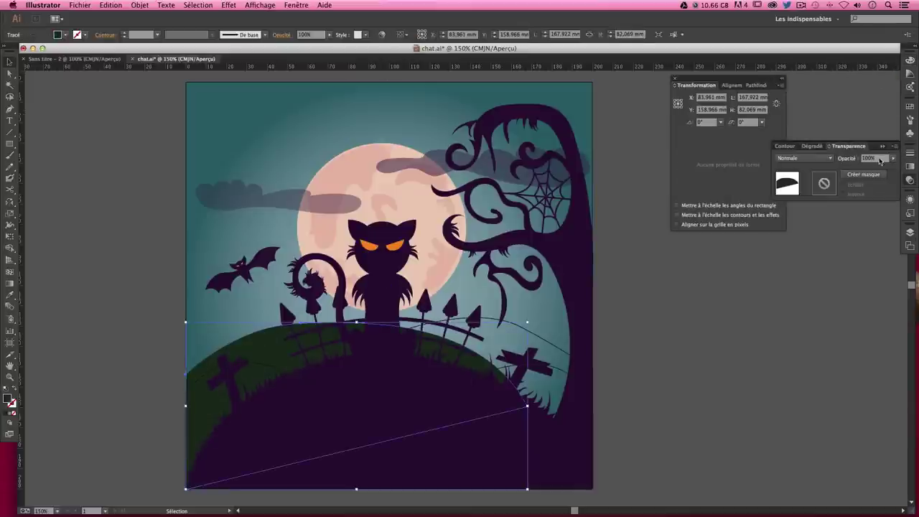
{"action": "double_click", "coordinate": [881, 161]}
{"action": "type", "text": "20"}
{"action": "key", "text": "Return"}
Undo the hill's opacity and colour changes
{"action": "key", "text": "a"}
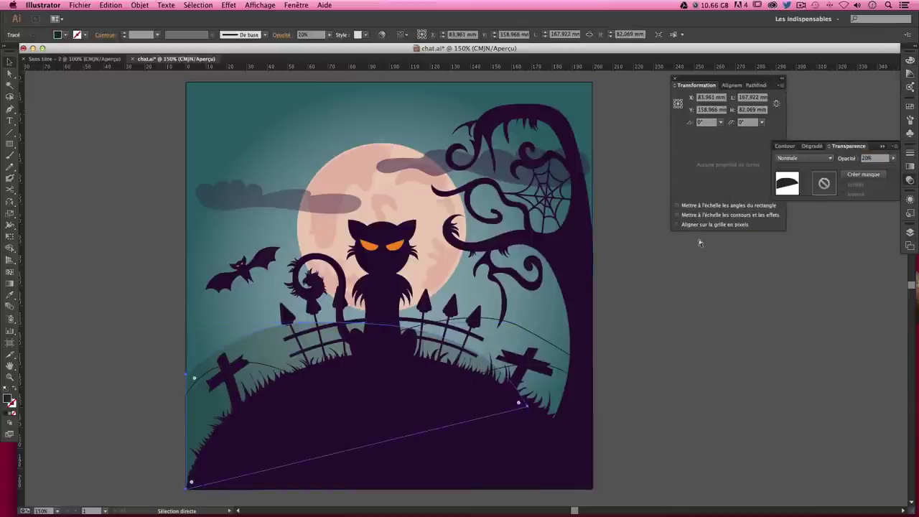
{"action": "key", "text": "v"}
{"action": "left_click", "coordinate": [701, 258]}
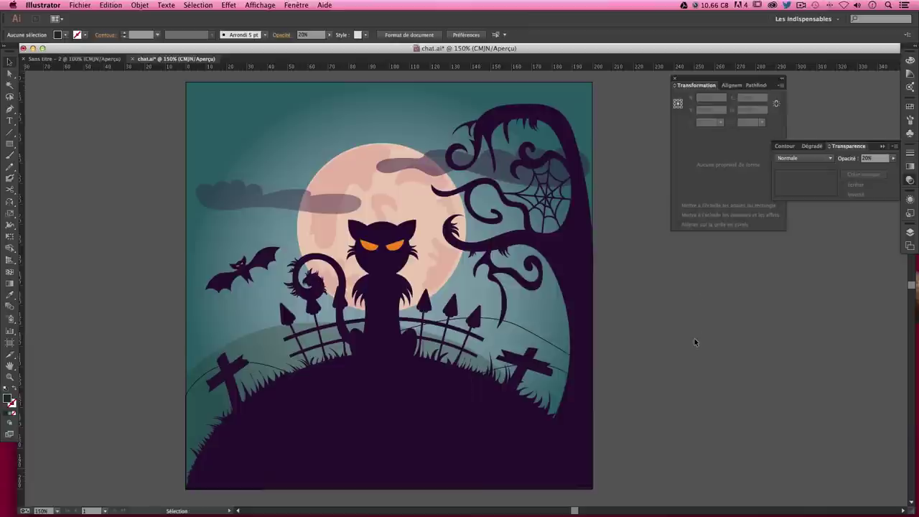
{"action": "key", "text": "a"}
{"action": "key", "text": "ctrl+z"}
{"action": "key", "text": "ctrl+z"}
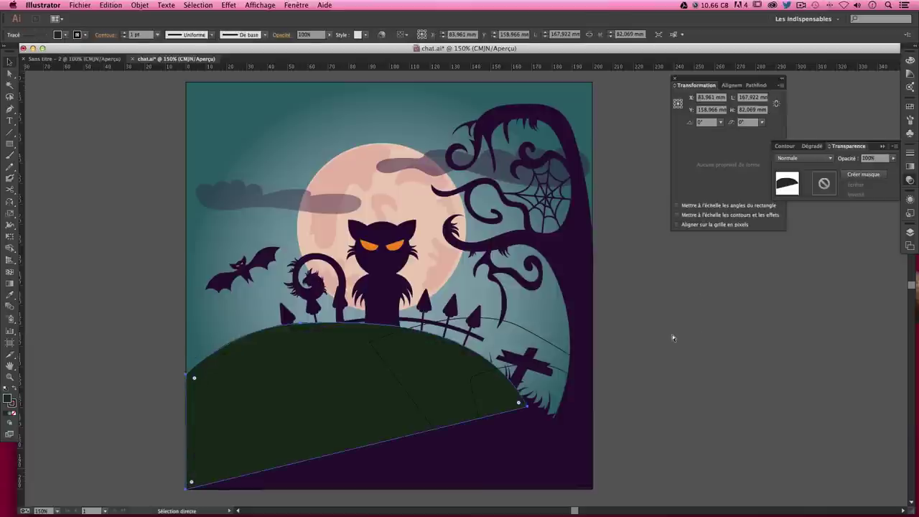
{"action": "key", "text": "ctrl+z"}
{"action": "left_click", "coordinate": [689, 331]}
Refill the thin curved hill path with a saturated dark green
{"action": "key", "text": "v"}
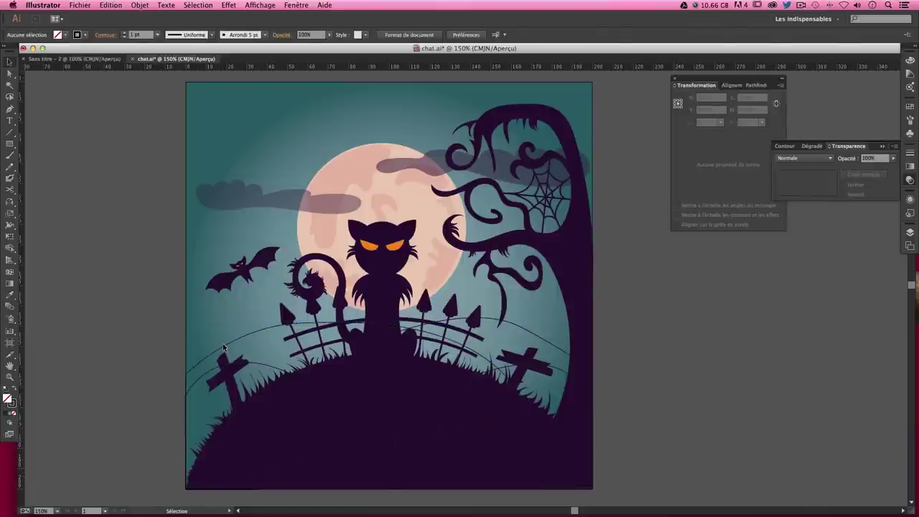
{"action": "left_click", "coordinate": [223, 348]}
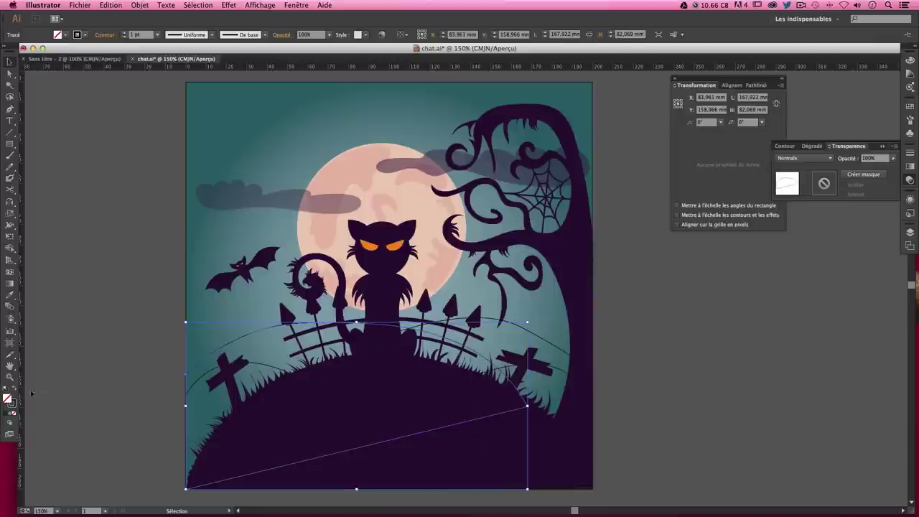
{"action": "double_click", "coordinate": [11, 400]}
{"action": "left_click_drag", "start_coordinate": [507, 338], "coordinate": [507, 308]}
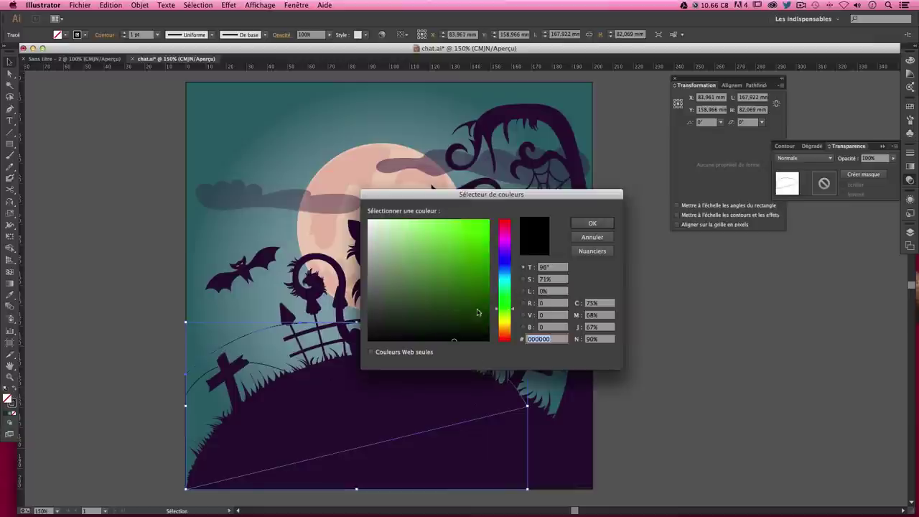
{"action": "left_click", "coordinate": [451, 304]}
{"action": "left_click_drag", "start_coordinate": [451, 304], "coordinate": [465, 305]}
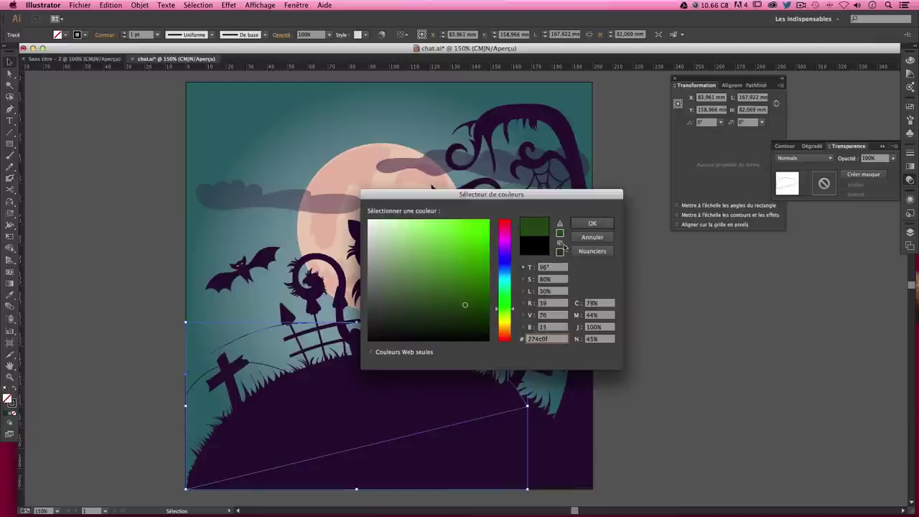
{"action": "left_click", "coordinate": [593, 225]}
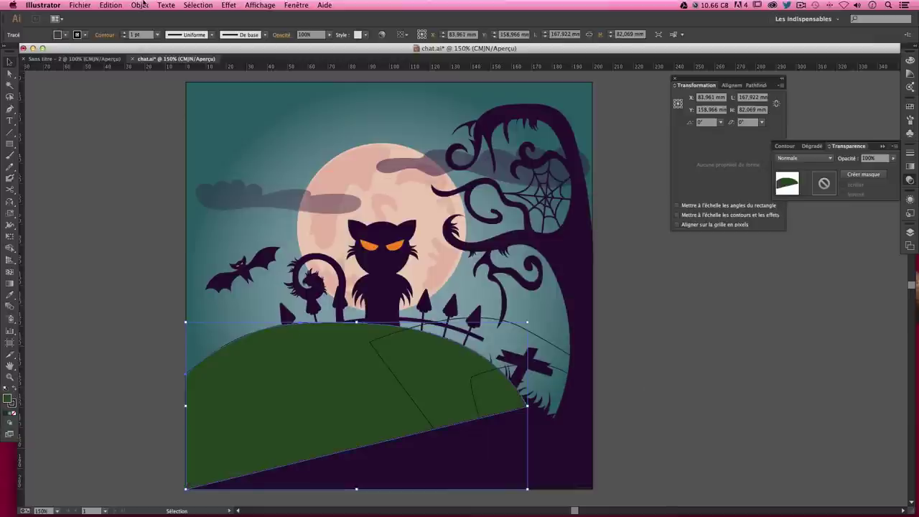
Send the green hill behind the artwork and remove its outline
{"action": "left_click", "coordinate": [251, 119]}
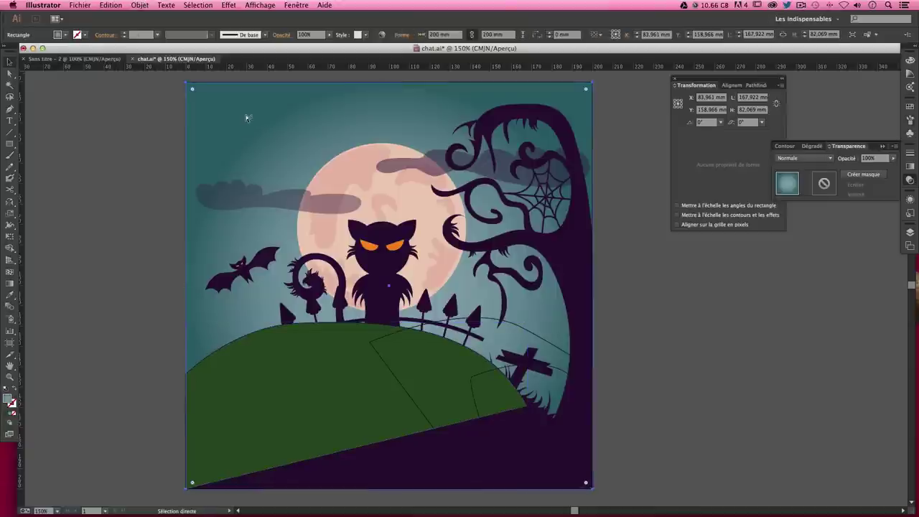
{"action": "left_click", "coordinate": [140, 5]}
{"action": "left_click", "coordinate": [302, 54]}
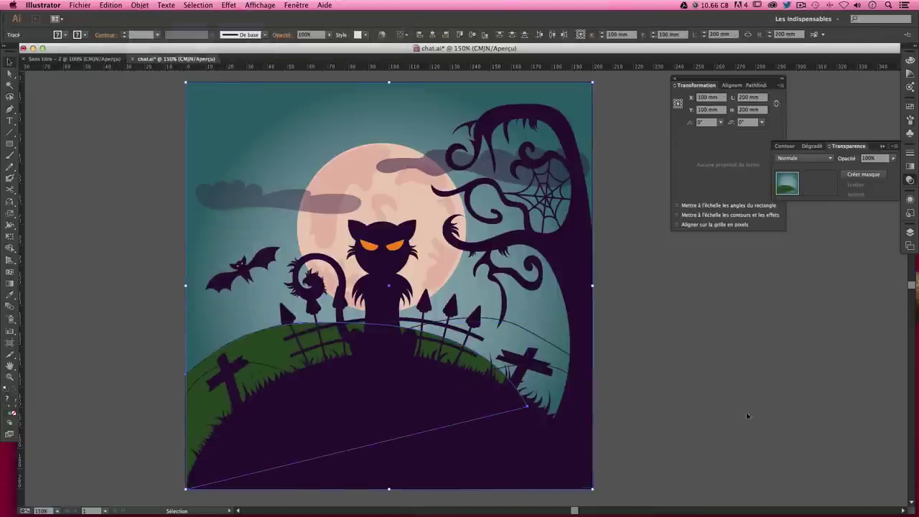
{"action": "left_click", "coordinate": [747, 416]}
{"action": "left_click", "coordinate": [260, 342]}
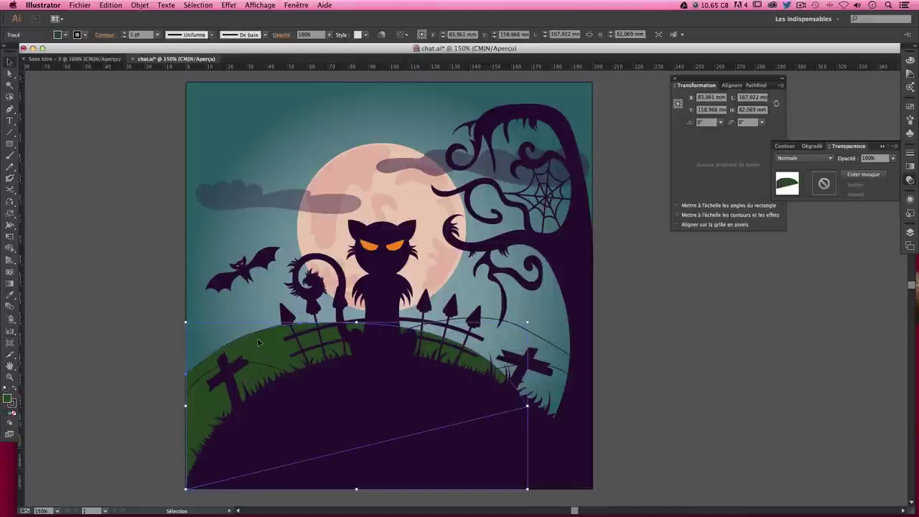
{"action": "left_click", "coordinate": [11, 405]}
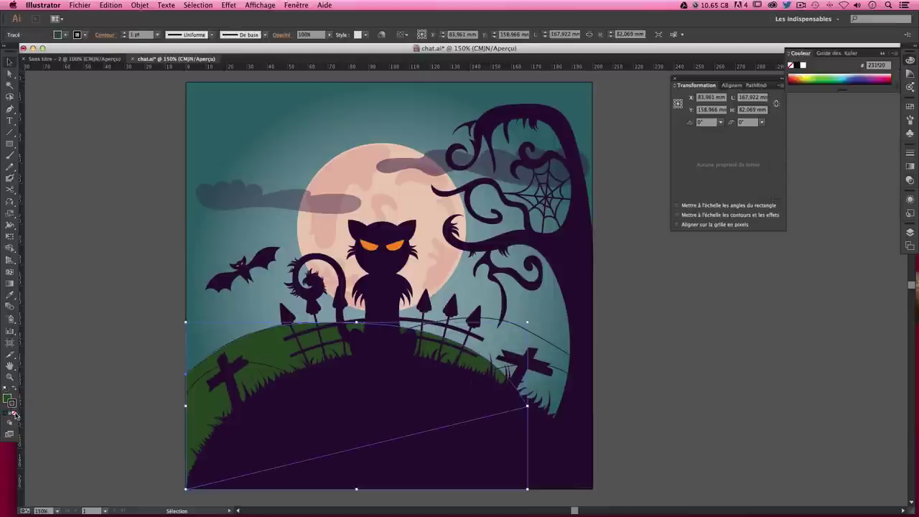
{"action": "left_click", "coordinate": [15, 415]}
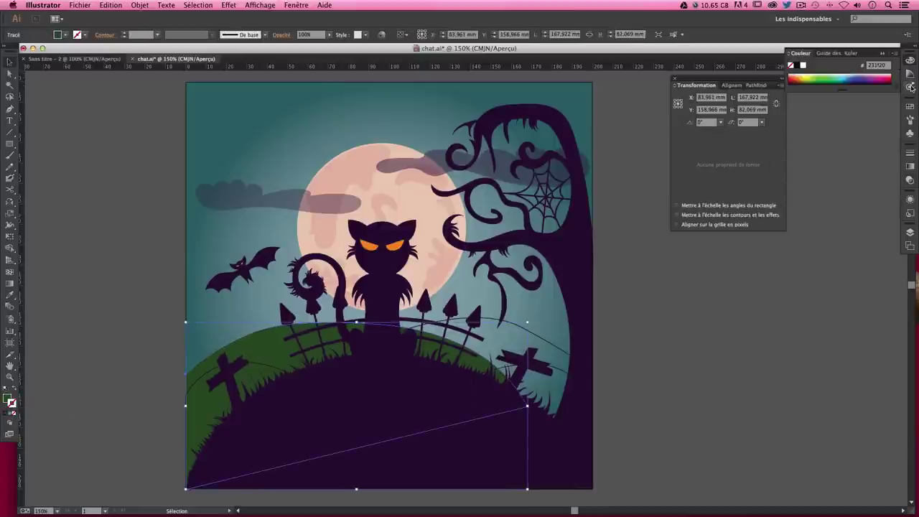
Set the green grass hill's opacity to 20%
{"action": "left_click", "coordinate": [910, 133]}
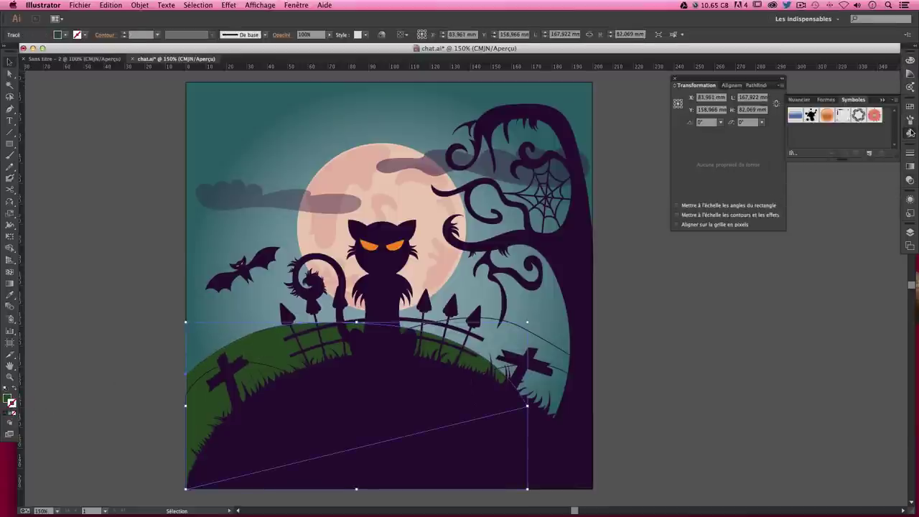
{"action": "left_click", "coordinate": [910, 108]}
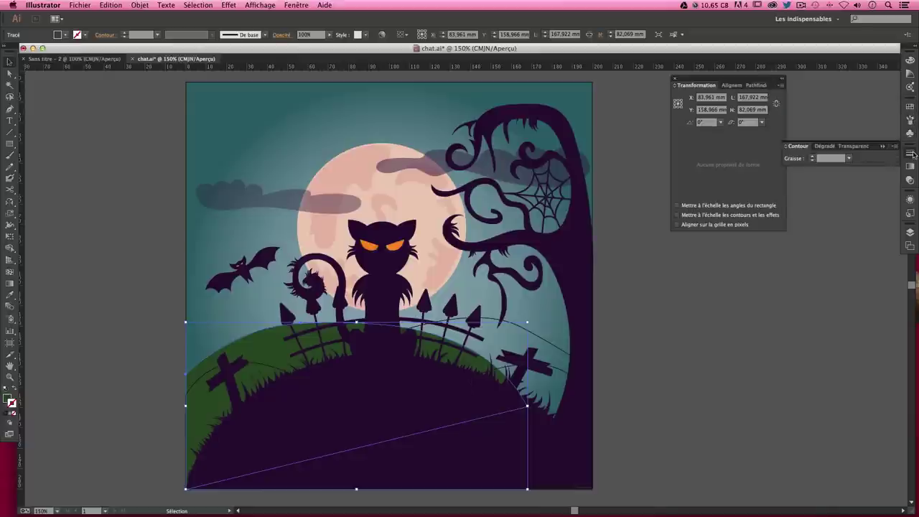
{"action": "left_click", "coordinate": [910, 180]}
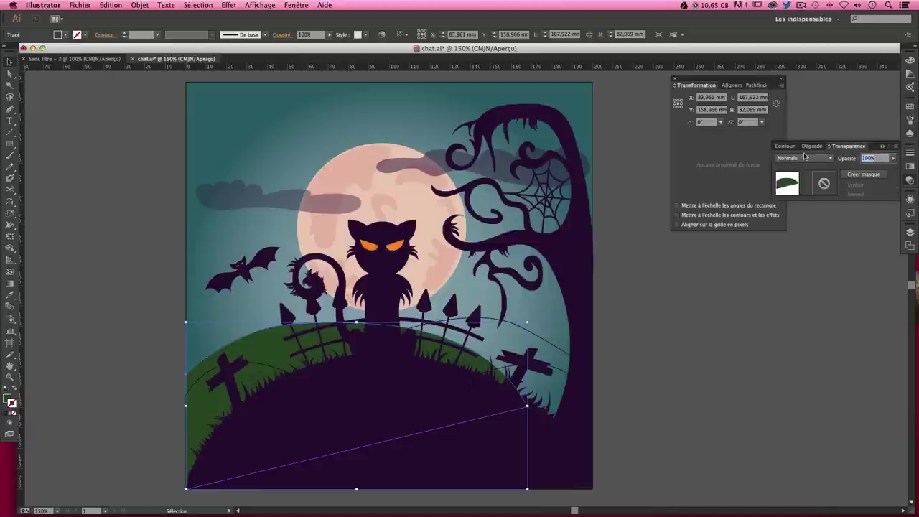
{"action": "type", "text": "20"}
{"action": "key", "text": "Return"}
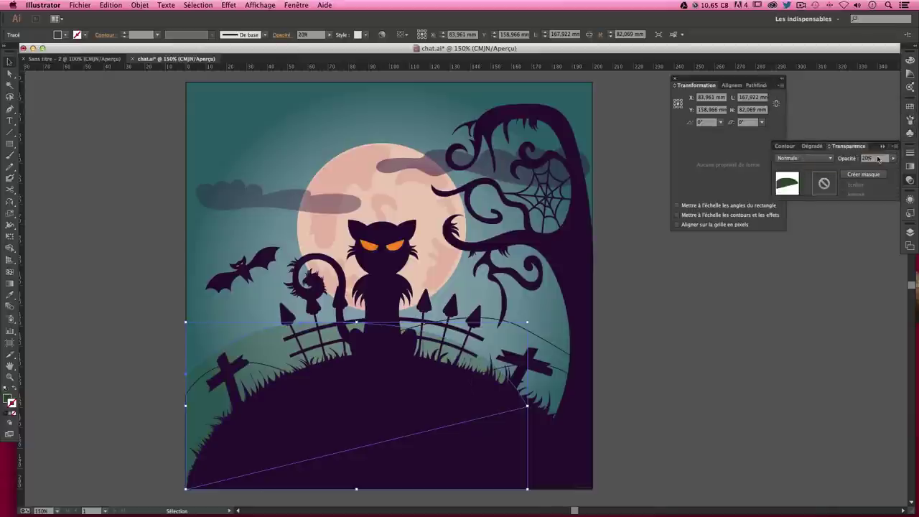
{"action": "left_click", "coordinate": [575, 327]}
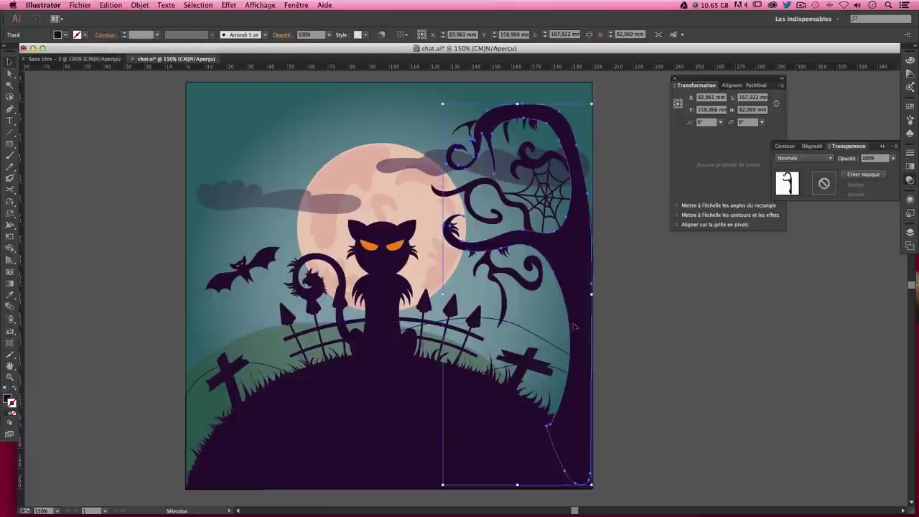
{"action": "left_click", "coordinate": [667, 372]}
{"action": "scroll", "coordinate": [666, 372], "scroll_direction": "down", "scroll_amount": 3}
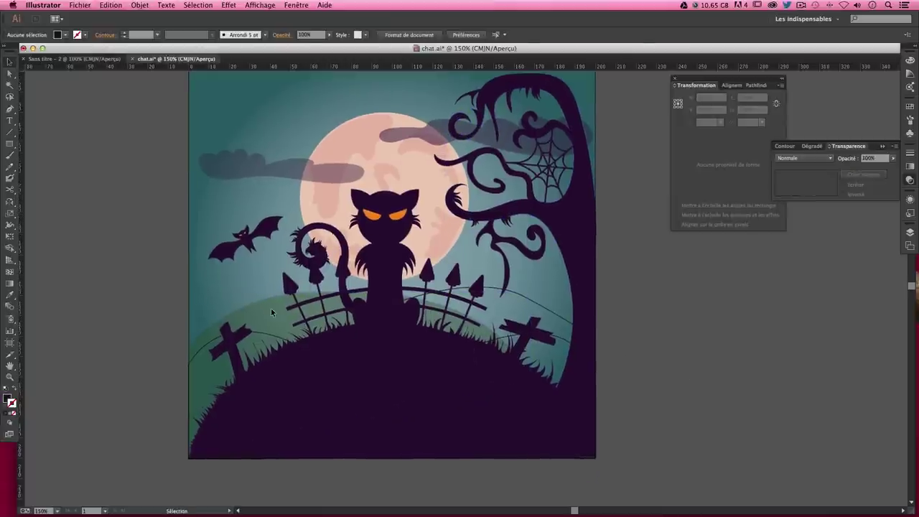
Give the grass hill a darker green fill
{"action": "left_click", "coordinate": [271, 308]}
{"action": "double_click", "coordinate": [9, 401]}
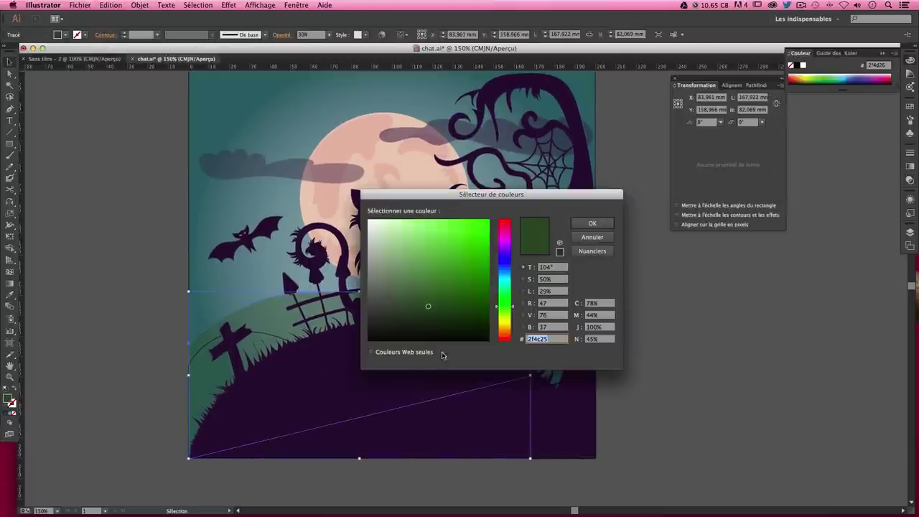
{"action": "left_click", "coordinate": [438, 312]}
{"action": "left_click", "coordinate": [591, 224]}
{"action": "left_click", "coordinate": [693, 304]}
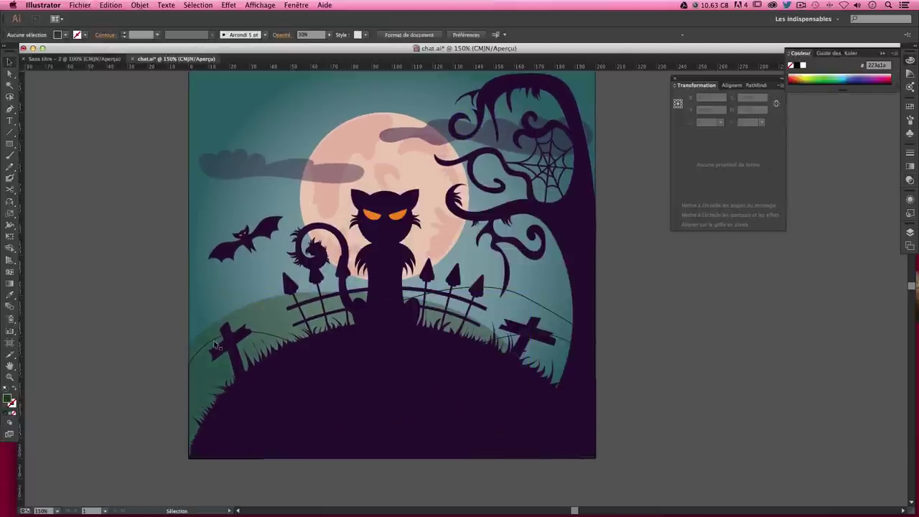
Copy the grass hill's green onto the hill shape behind the left gravestone
{"action": "left_click", "coordinate": [219, 343]}
{"action": "left_click", "coordinate": [9, 295]}
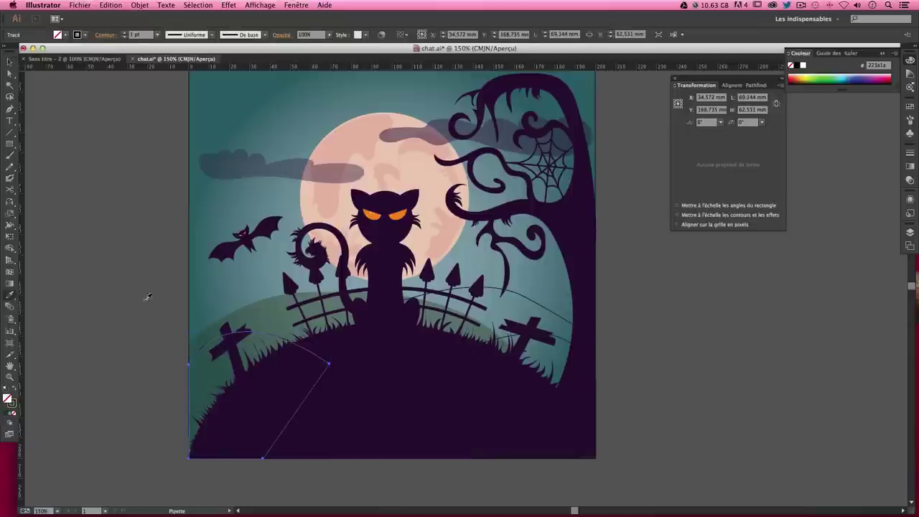
{"action": "left_click", "coordinate": [278, 315]}
{"action": "key", "text": "ctrl+shift+a"}
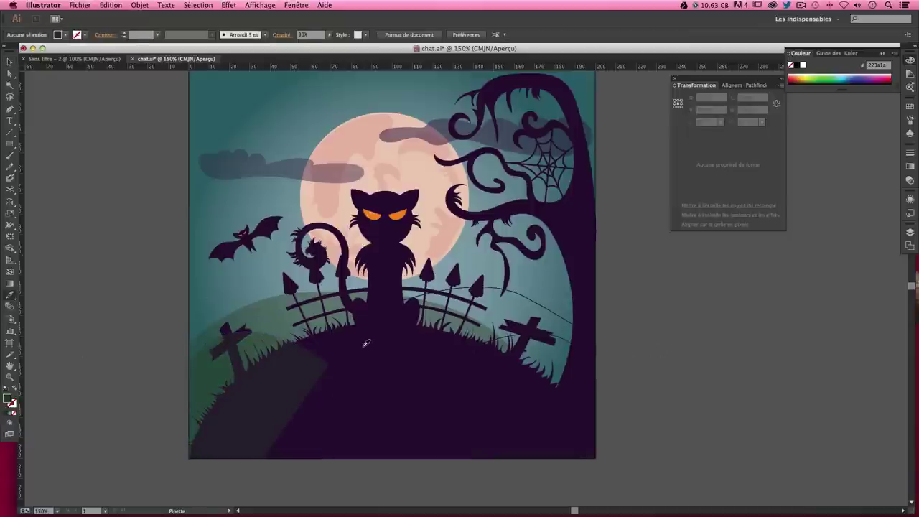
{"action": "key", "text": "v"}
Give the translucent lower-left hill shape a darker green fill
{"action": "left_click", "coordinate": [257, 352]}
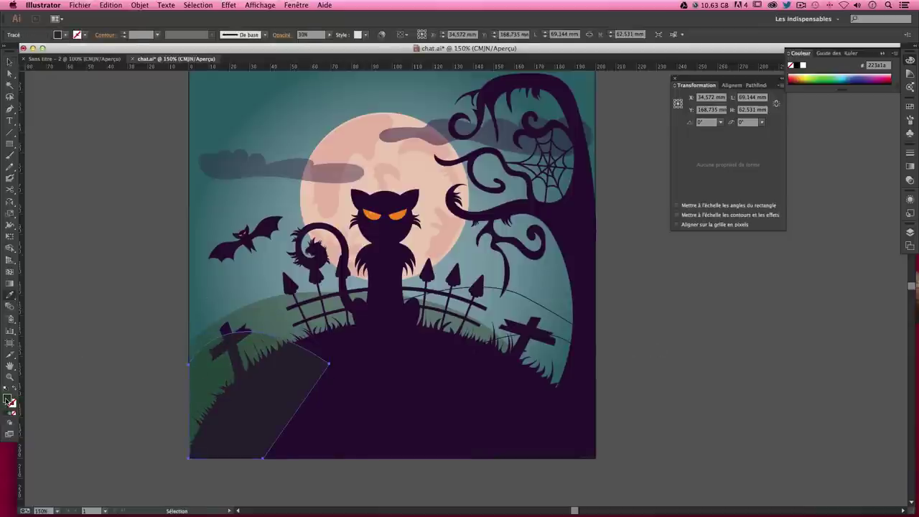
{"action": "double_click", "coordinate": [8, 399]}
{"action": "left_click", "coordinate": [429, 324]}
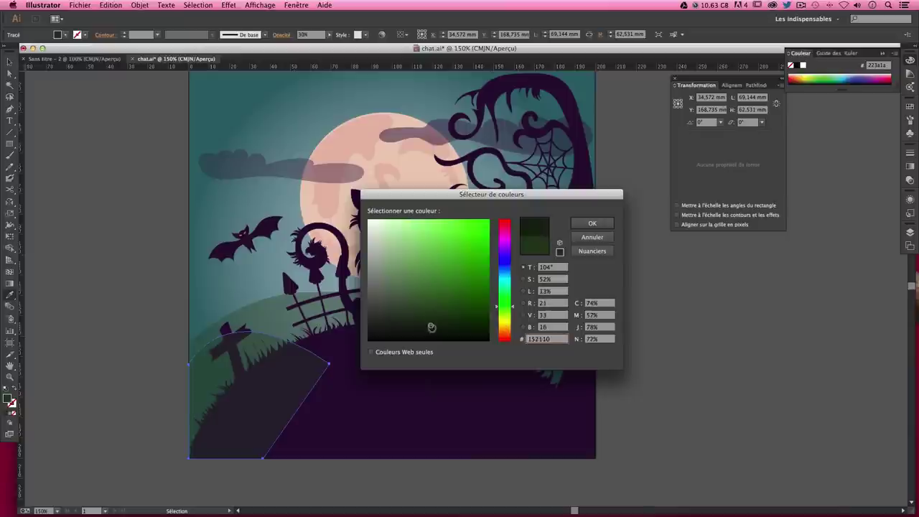
{"action": "left_click", "coordinate": [593, 224]}
{"action": "left_click", "coordinate": [690, 309]}
Sample the green hill colour onto the curved hill path over the fence
{"action": "left_click", "coordinate": [530, 304]}
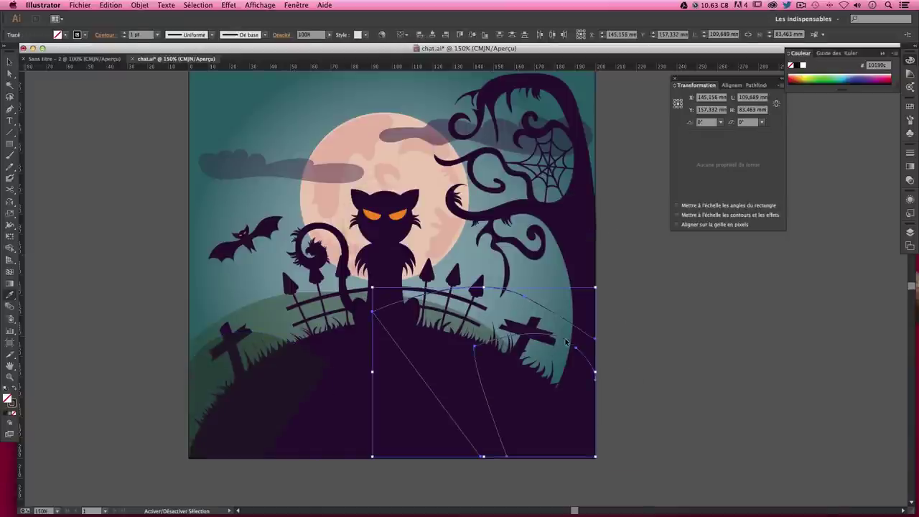
{"action": "key", "text": "i"}
{"action": "left_click", "coordinate": [211, 362]}
{"action": "key", "text": "v"}
{"action": "left_click", "coordinate": [661, 324]}
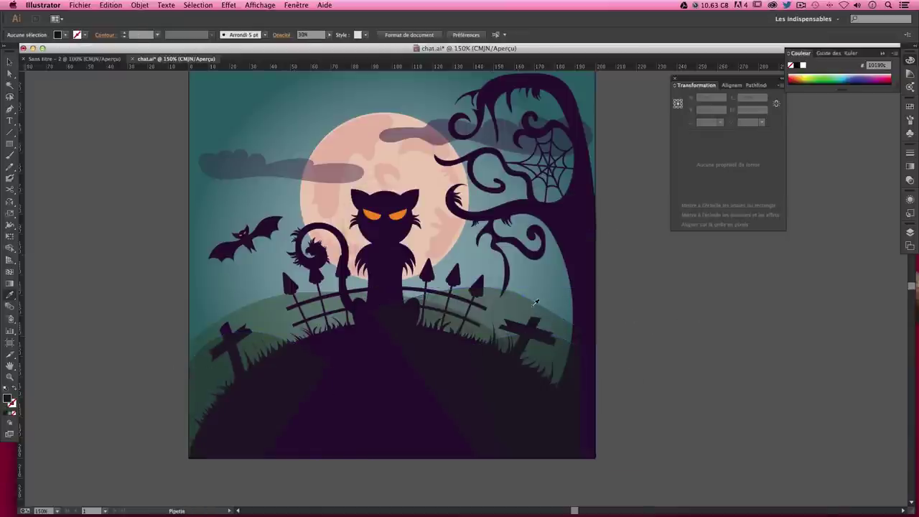
{"action": "key", "text": "v"}
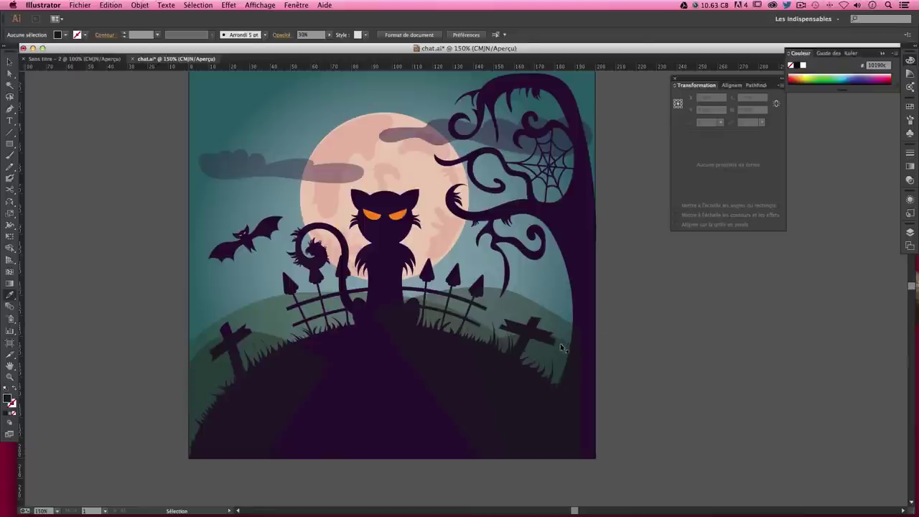
Give the bottom-right hill path a dark fill colour
{"action": "left_click", "coordinate": [564, 349]}
{"action": "double_click", "coordinate": [6, 399]}
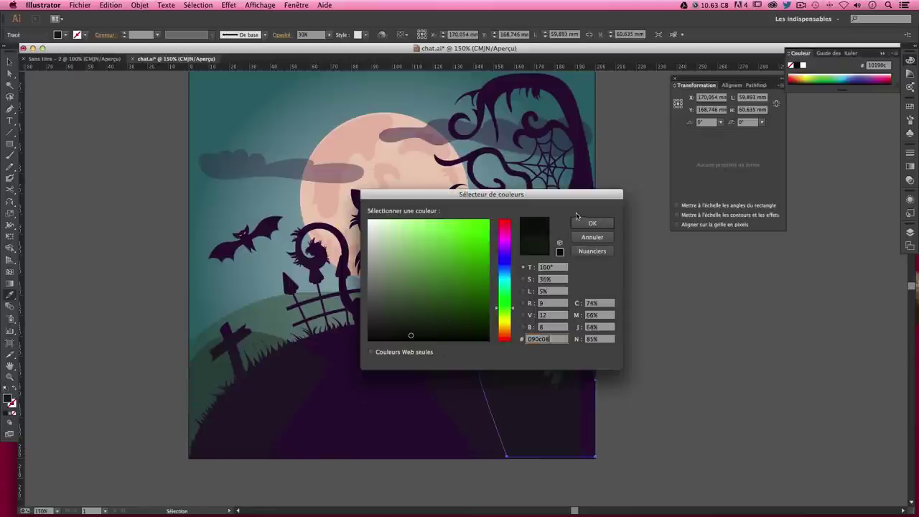
{"action": "left_click", "coordinate": [592, 223]}
{"action": "key", "text": "i"}
{"action": "key", "text": "ctrl+shift+a"}
{"action": "left_click", "coordinate": [10, 62]}
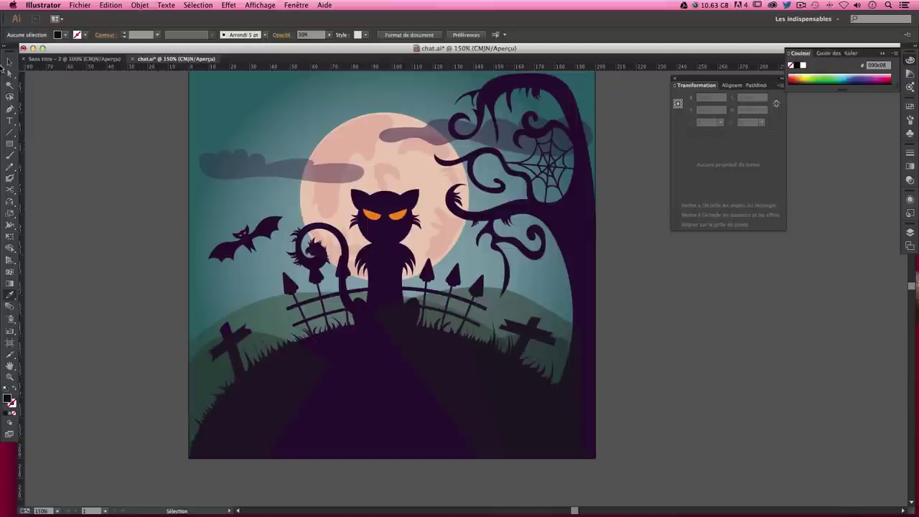
Select all four hill paths and send them to the back with Arrange > Send to Back
{"action": "left_click", "coordinate": [205, 375]}
{"action": "left_click", "coordinate": [521, 313], "text": "shift"}
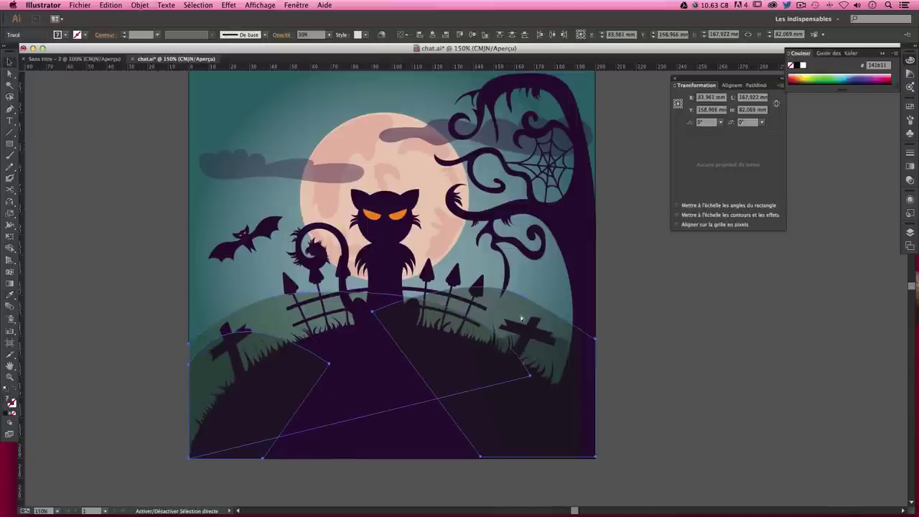
{"action": "left_click", "coordinate": [558, 357], "text": "shift"}
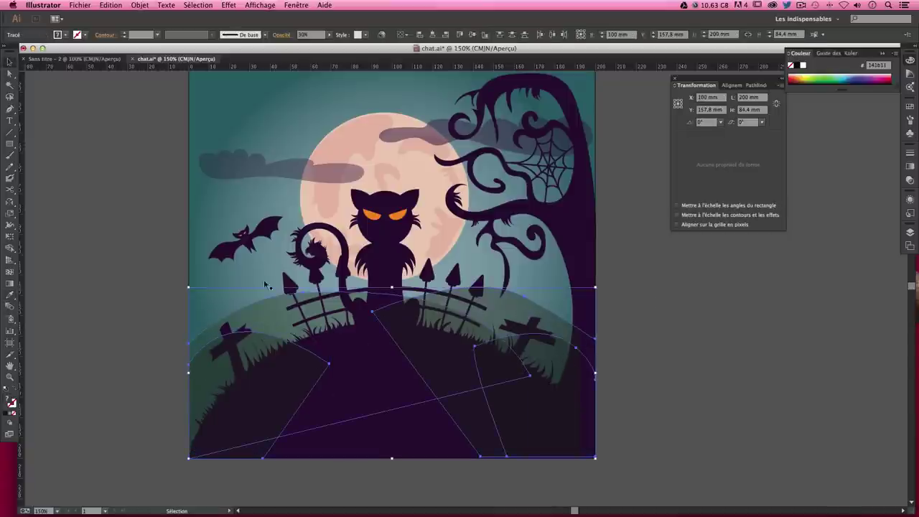
{"action": "left_click", "coordinate": [211, 271], "text": "shift"}
{"action": "left_click", "coordinate": [139, 5]}
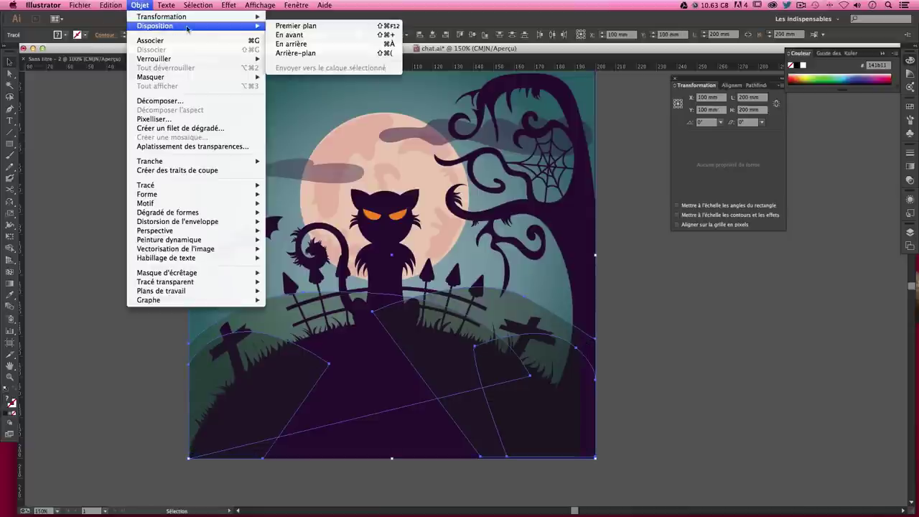
{"action": "left_click", "coordinate": [336, 53]}
{"action": "left_click", "coordinate": [701, 329]}
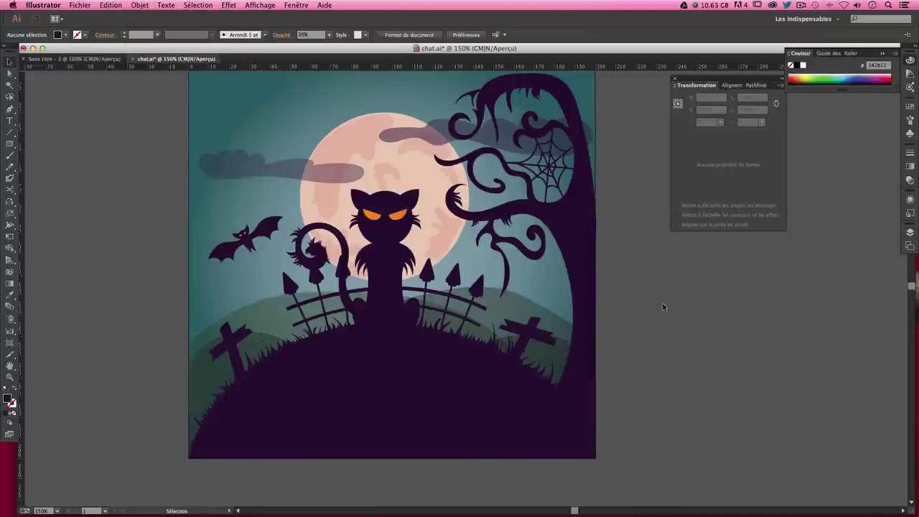
{"action": "scroll", "coordinate": [649, 357], "scroll_direction": "up", "scroll_amount": 3}
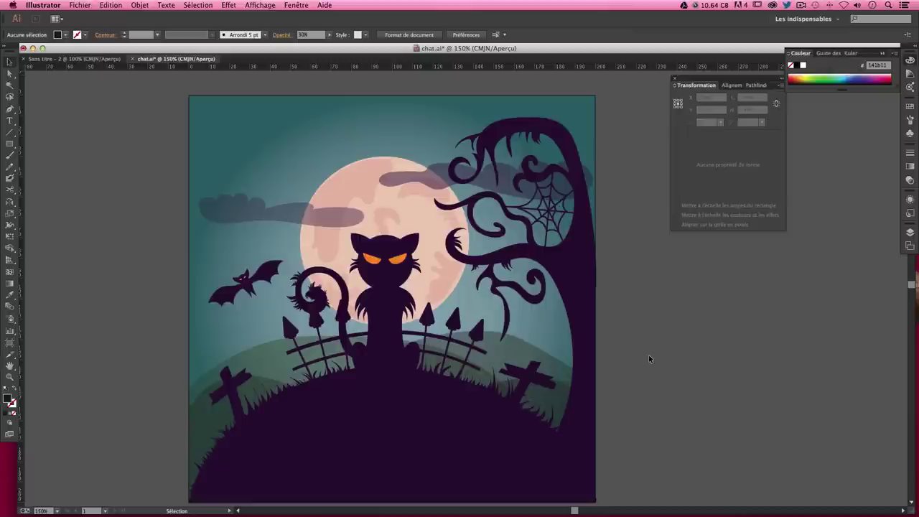
Save chat.ai and launch Firefox from the Dock
{"action": "key", "text": "a"}
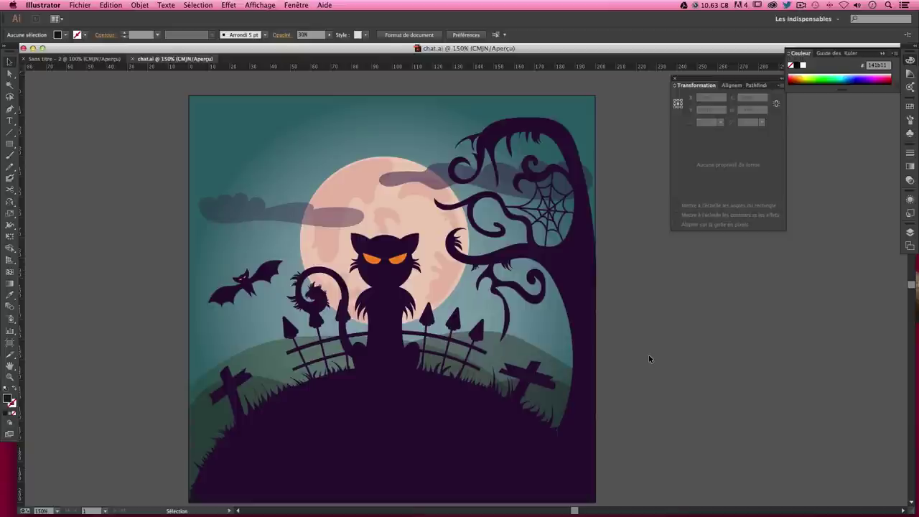
{"action": "scroll", "coordinate": [644, 349], "scroll_direction": "down", "scroll_amount": 1}
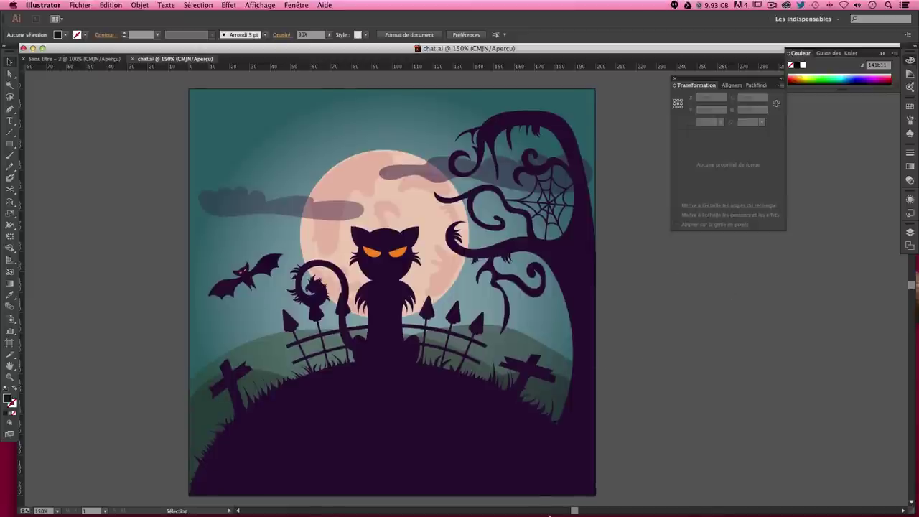
{"action": "left_click", "coordinate": [563, 478]}
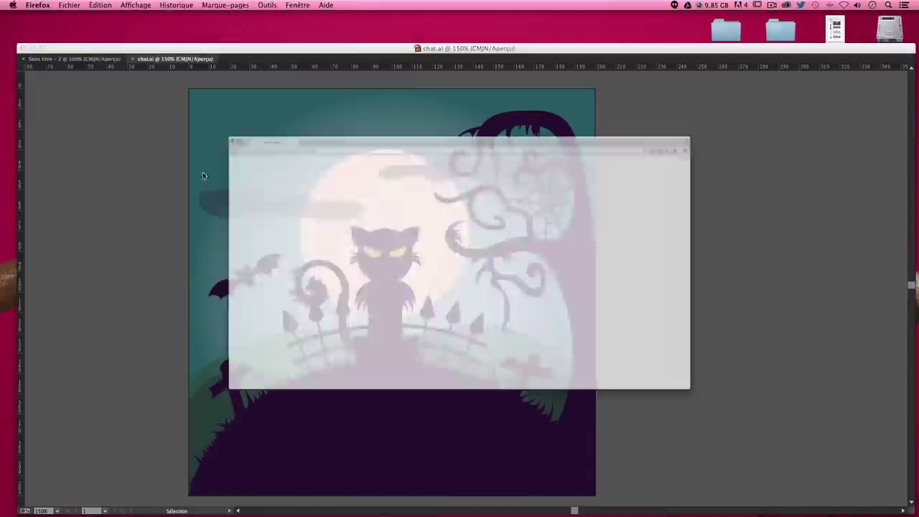
Quit Firefox and bring up the Team8Tuto YouTube channel home page in Chrome
{"action": "key", "text": "super+q"}
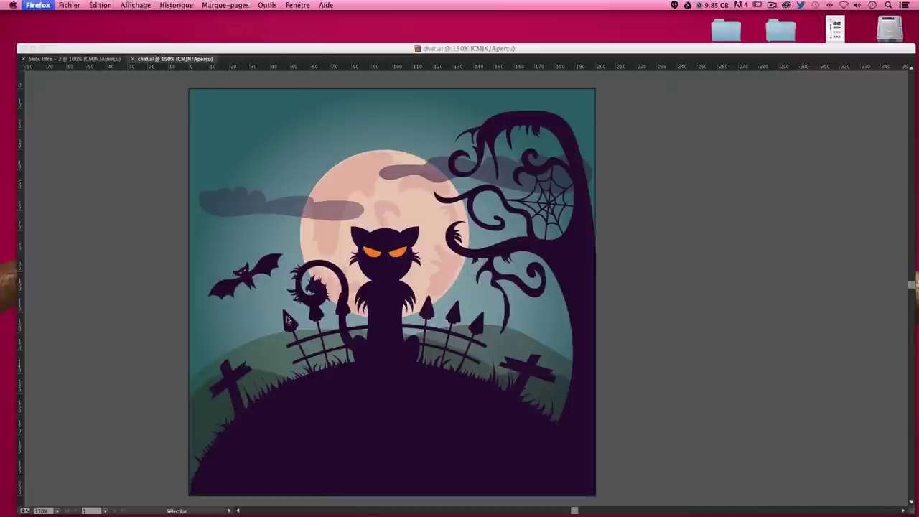
{"action": "left_click", "coordinate": [301, 494]}
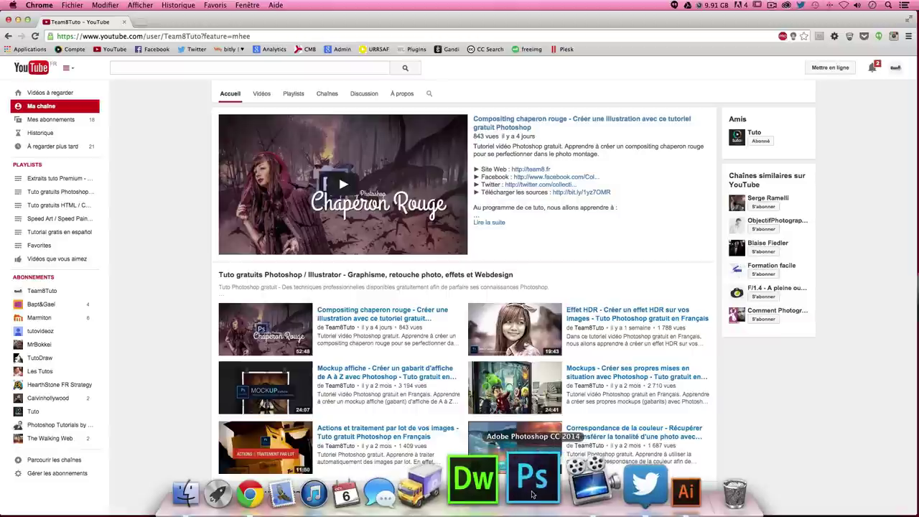
Create a 20 × 20 cm, 150 ppi Photoshop document, then select all the Illustrator cat artwork
{"action": "left_click", "coordinate": [531, 494]}
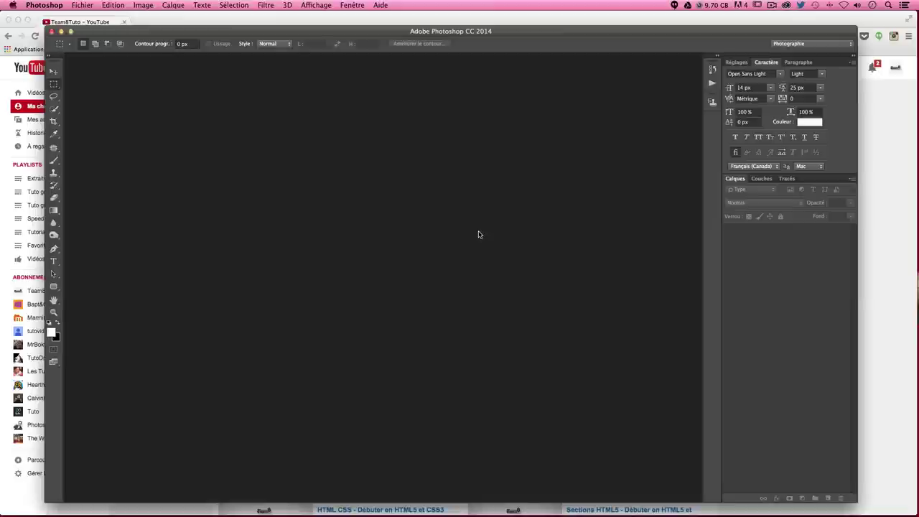
{"action": "key", "text": "super+n"}
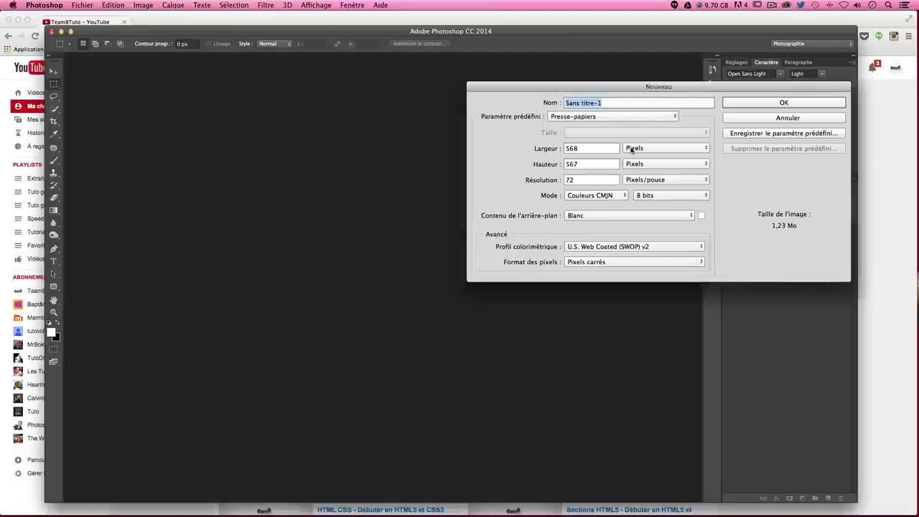
{"action": "left_click", "coordinate": [632, 149]}
{"action": "left_click", "coordinate": [634, 166]}
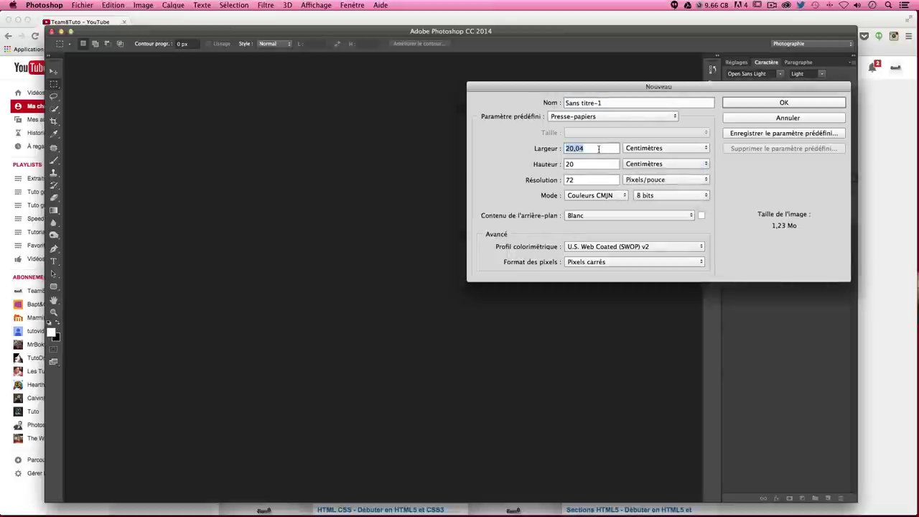
{"action": "type", "text": "20"}
{"action": "key", "text": "Tab"}
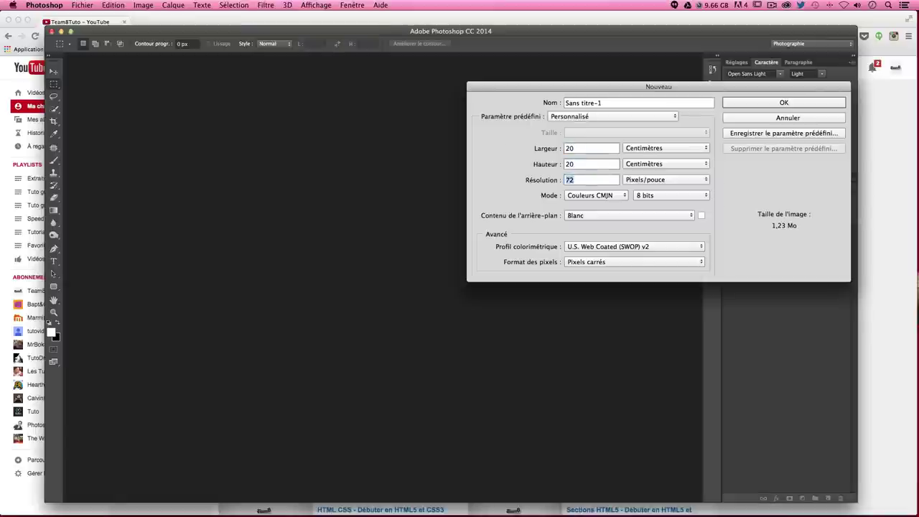
{"action": "type", "text": "1500"}
{"action": "key", "text": "BackSpace"}
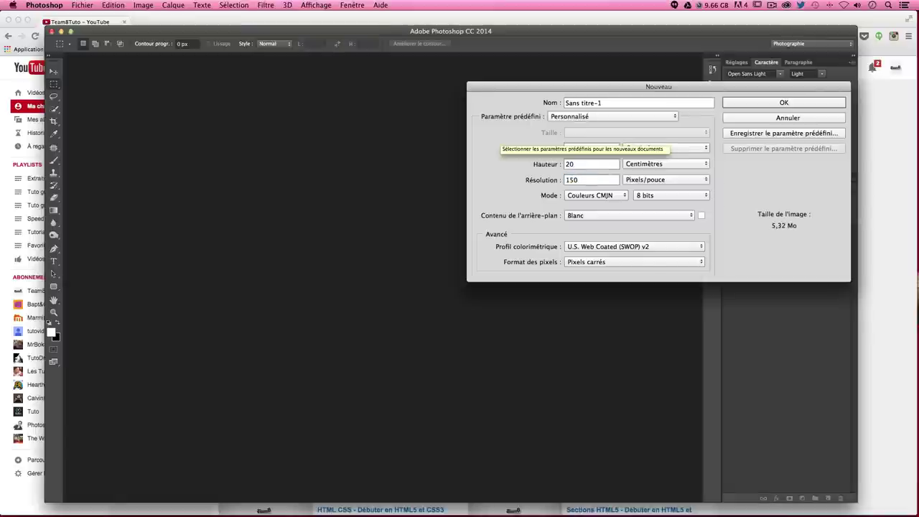
{"action": "left_click", "coordinate": [747, 104]}
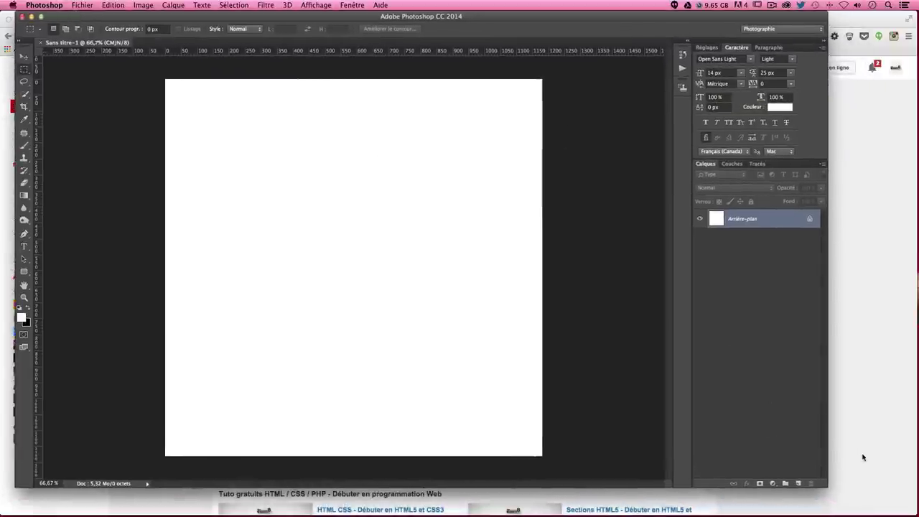
{"action": "left_click", "coordinate": [657, 476]}
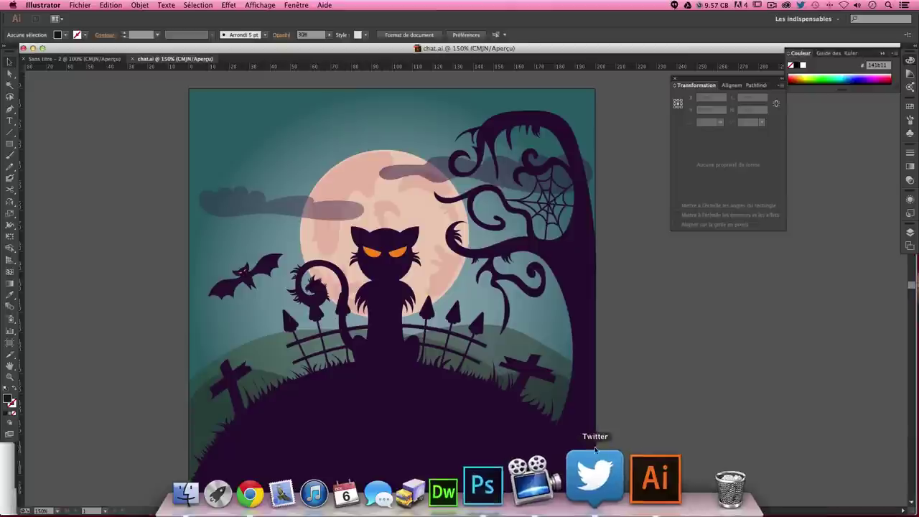
{"action": "key", "text": "ctrl+a"}
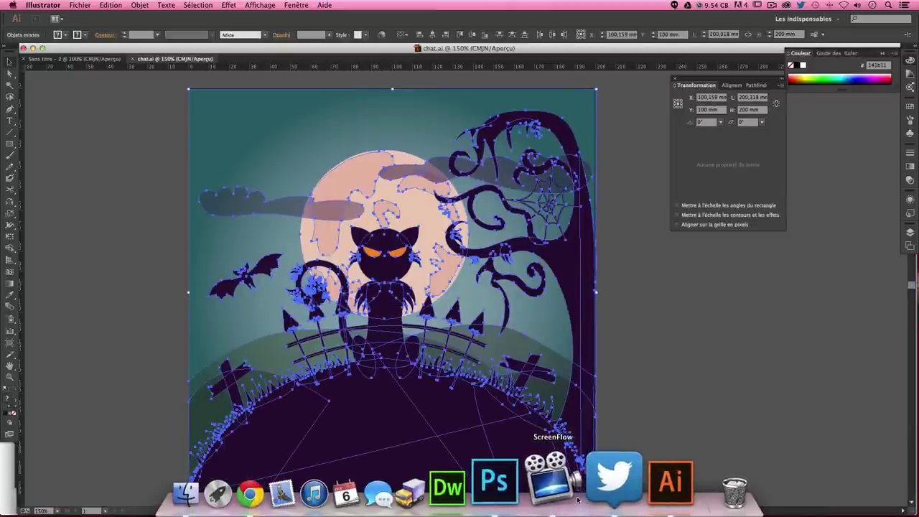
Paste the cat artwork as a smart object, scaled slightly to fill the square canvas
{"action": "left_click", "coordinate": [527, 492]}
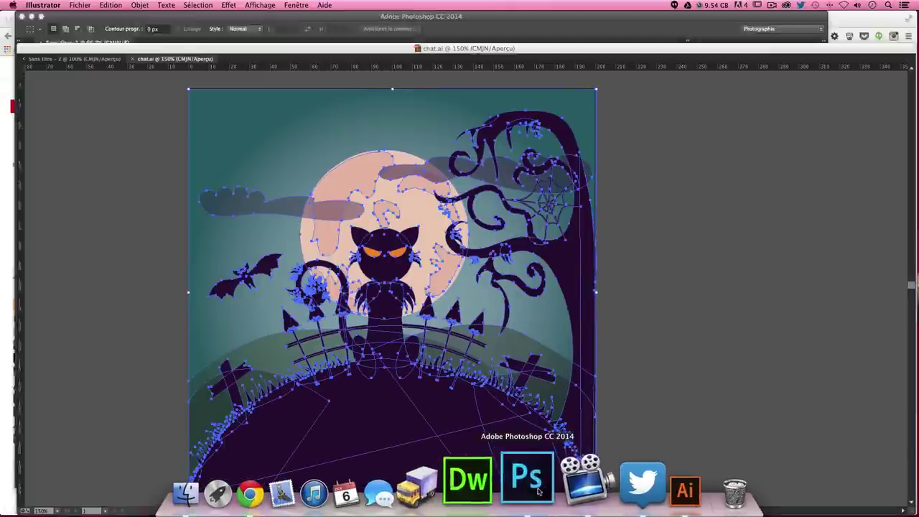
{"action": "key", "text": "ctrl+v"}
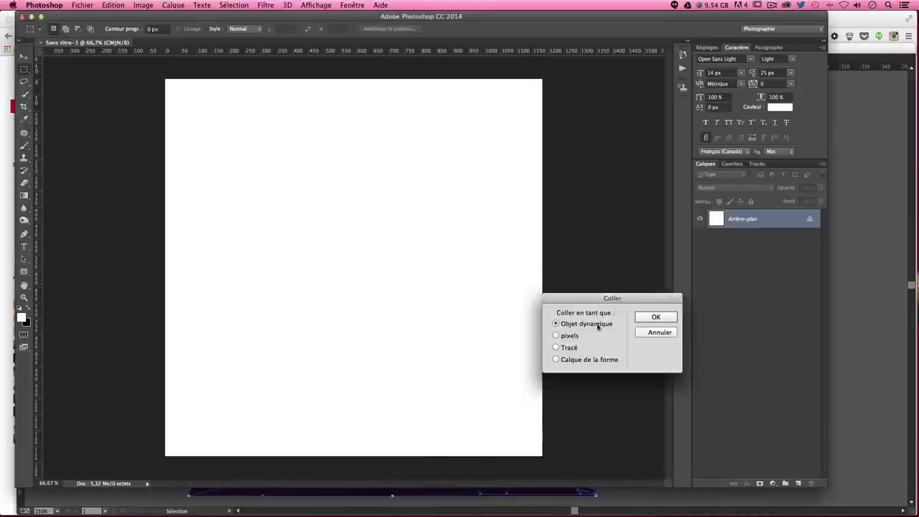
{"action": "left_click", "coordinate": [656, 319]}
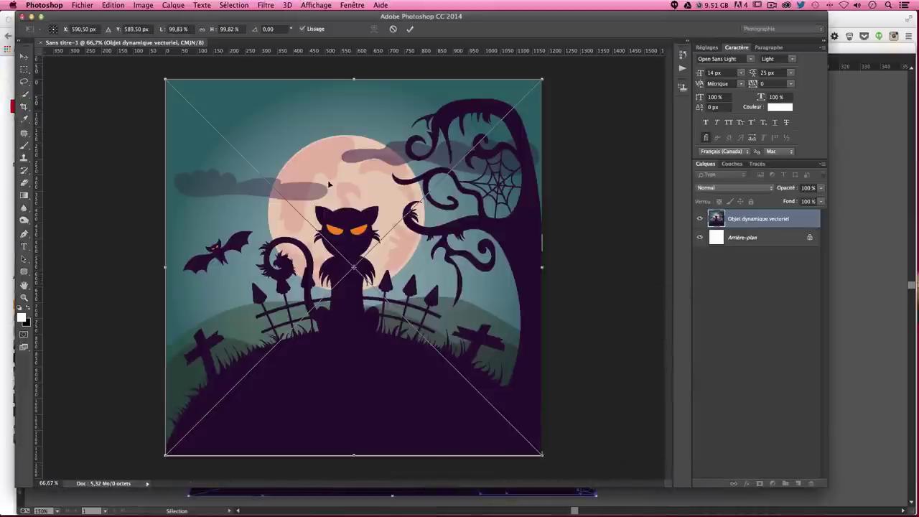
{"action": "left_click_drag", "start_coordinate": [543, 454], "coordinate": [547, 457]}
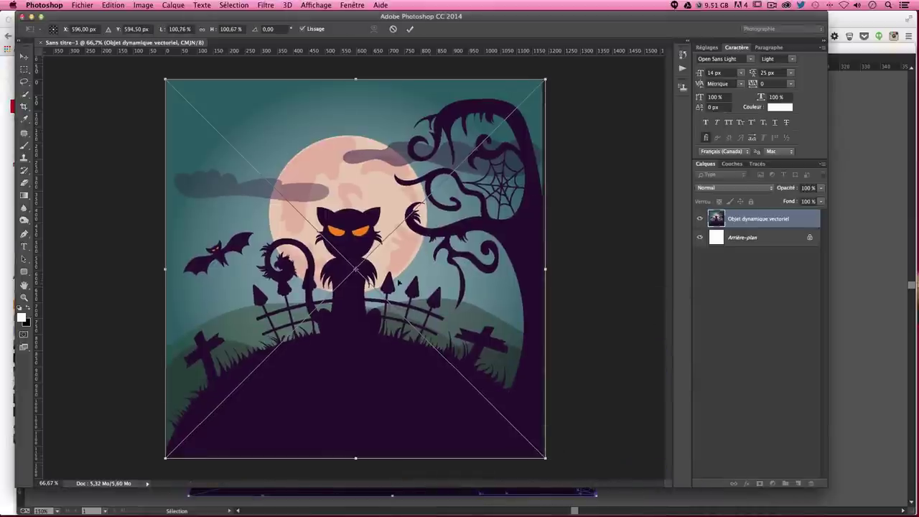
{"action": "key", "text": "Left"}
{"action": "key", "text": "Left"}
{"action": "key", "text": "Left"}
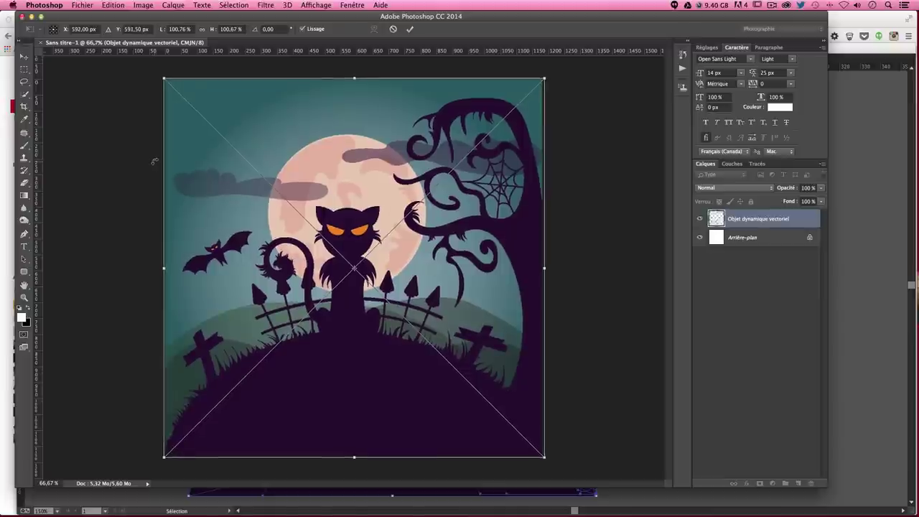
{"action": "key", "text": "Up"}
{"action": "key", "text": "Up"}
{"action": "key", "text": "Up"}
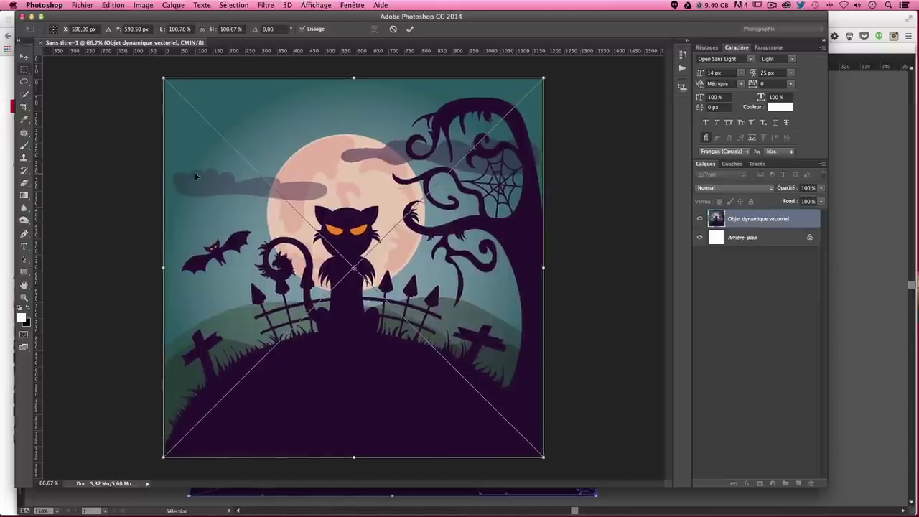
{"action": "key", "text": "Return"}
{"action": "left_click", "coordinate": [24, 57]}
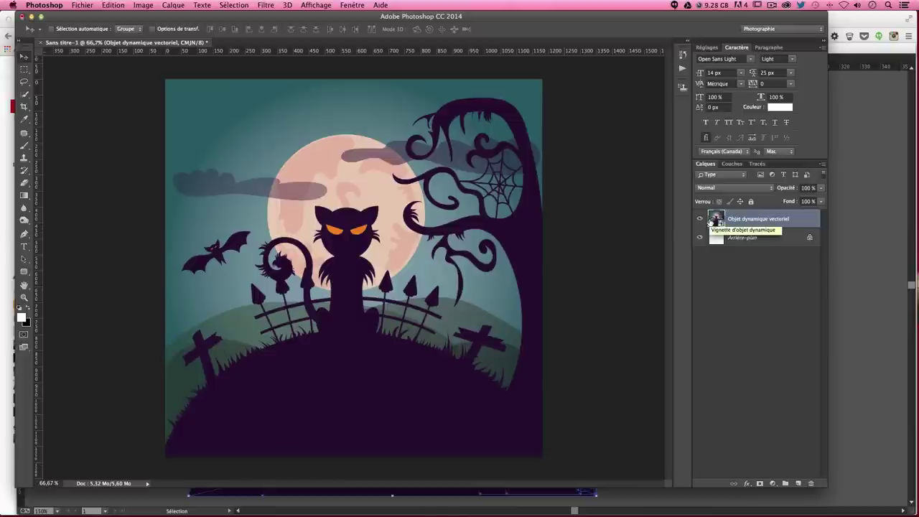
Check the artwork layer's options and browse the menus for the Lens Correction filter
{"action": "right_click", "coordinate": [775, 227]}
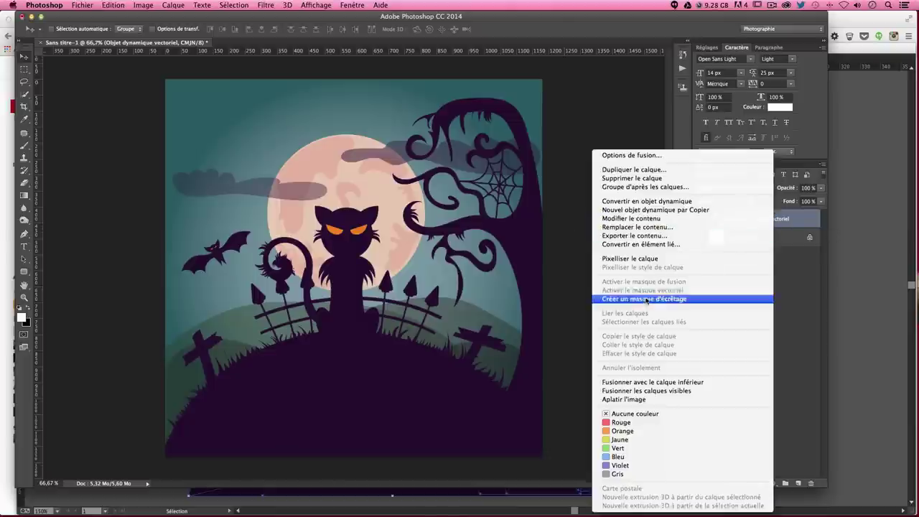
{"action": "left_click", "coordinate": [629, 260]}
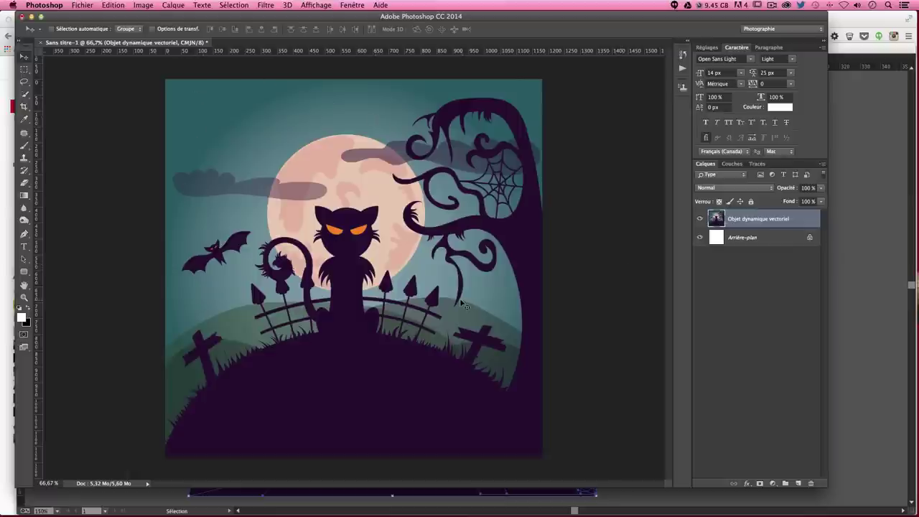
{"action": "left_click", "coordinate": [245, 6]}
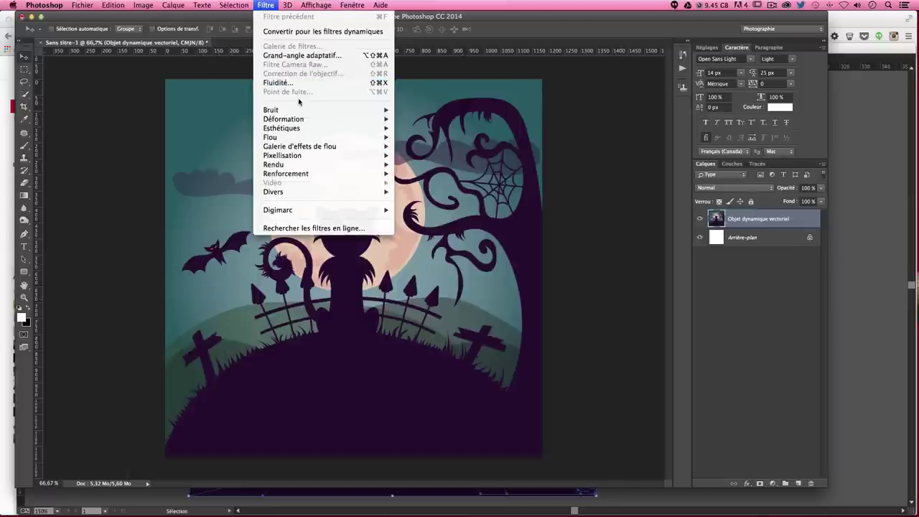
{"action": "mouse_move", "coordinate": [288, 5]}
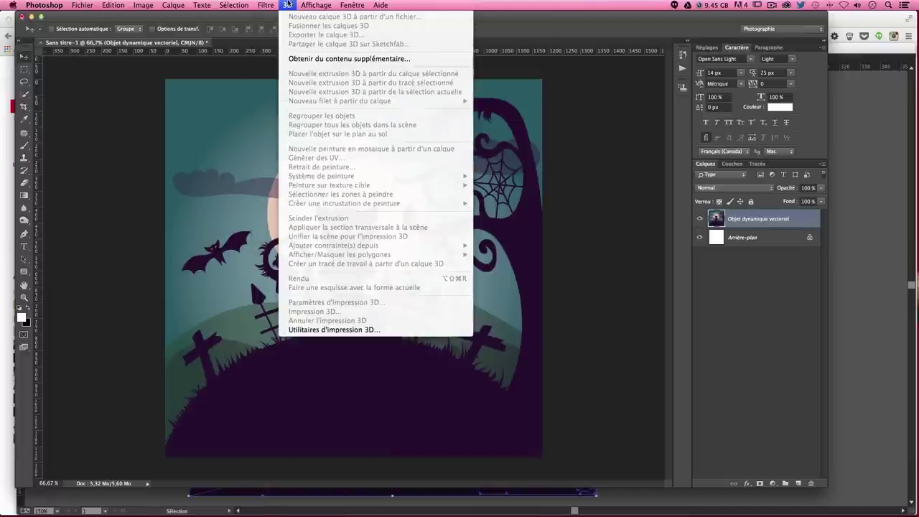
{"action": "left_click", "coordinate": [288, 6]}
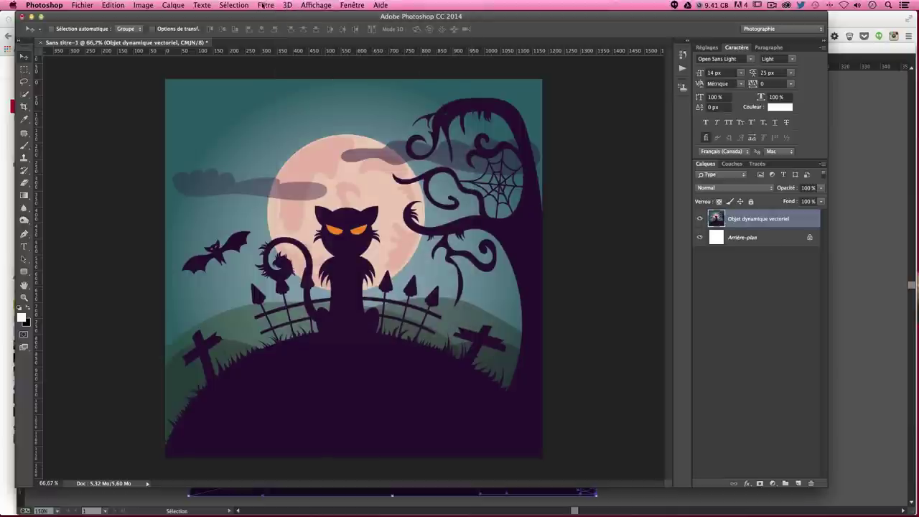
{"action": "left_click", "coordinate": [263, 6]}
{"action": "left_click", "coordinate": [316, 5]}
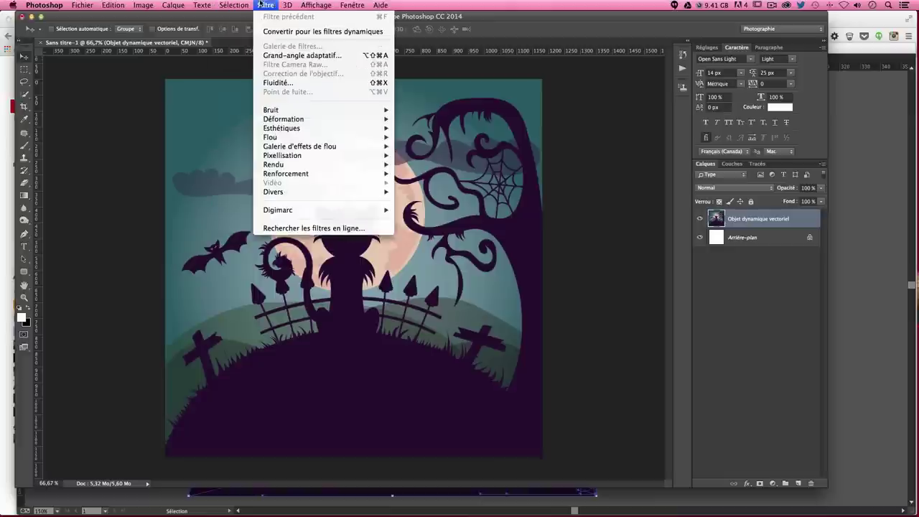
{"action": "left_click", "coordinate": [224, 5]}
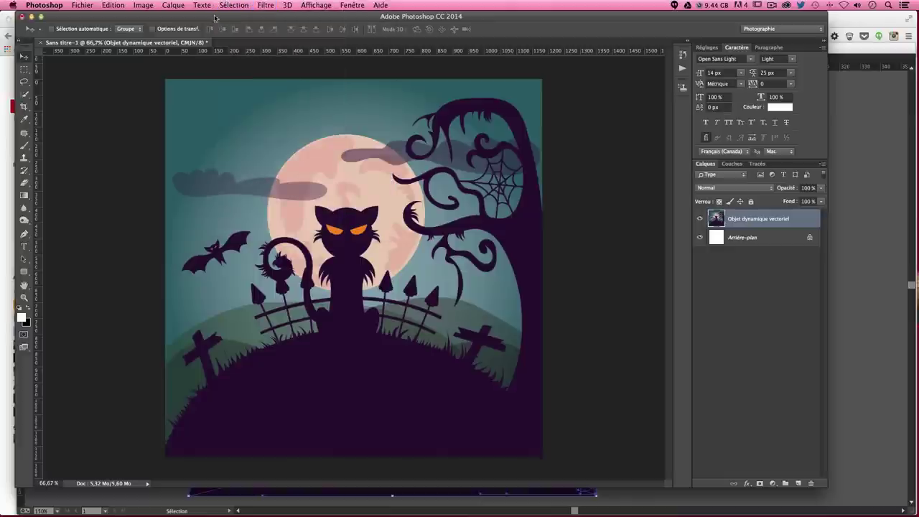
Convert the document from CMYK to RGB colour without flattening the layers
{"action": "left_click", "coordinate": [141, 6]}
{"action": "mouse_move", "coordinate": [149, 17]}
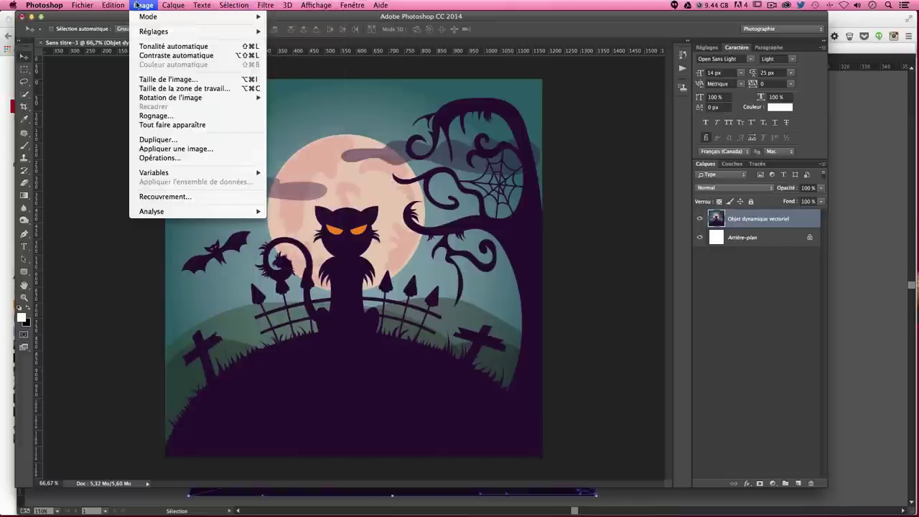
{"action": "left_click", "coordinate": [298, 55]}
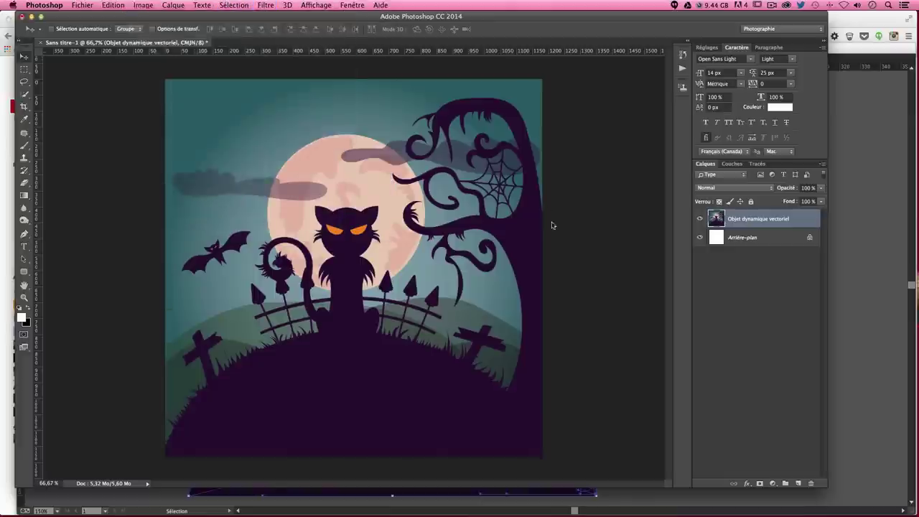
{"action": "left_click", "coordinate": [421, 180]}
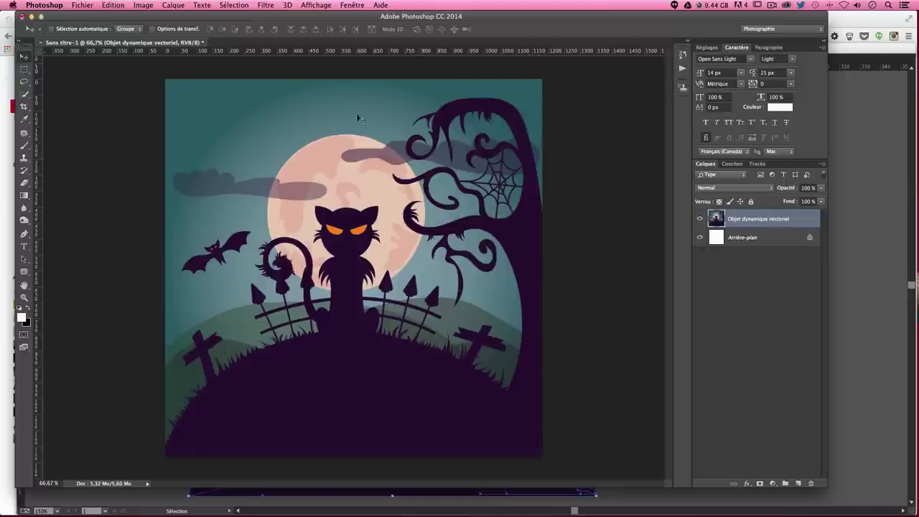
{"action": "left_click", "coordinate": [275, 5]}
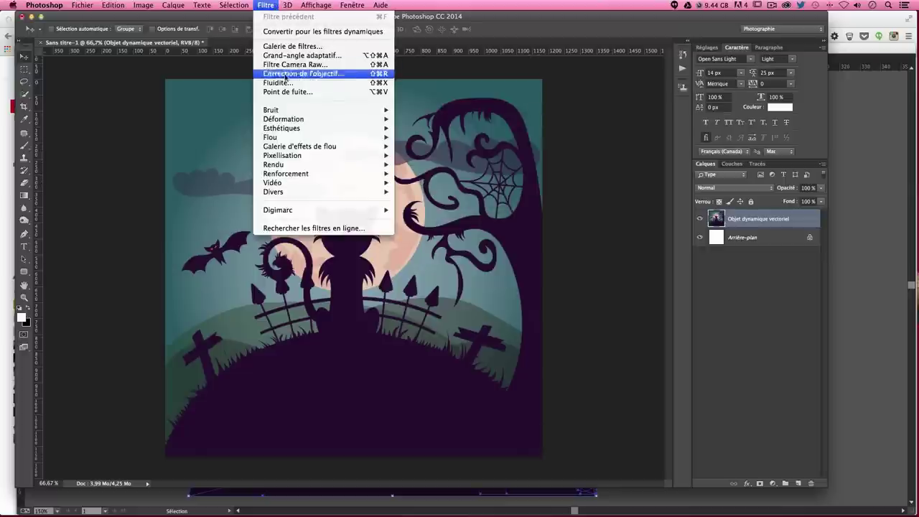
{"action": "left_click", "coordinate": [286, 73]}
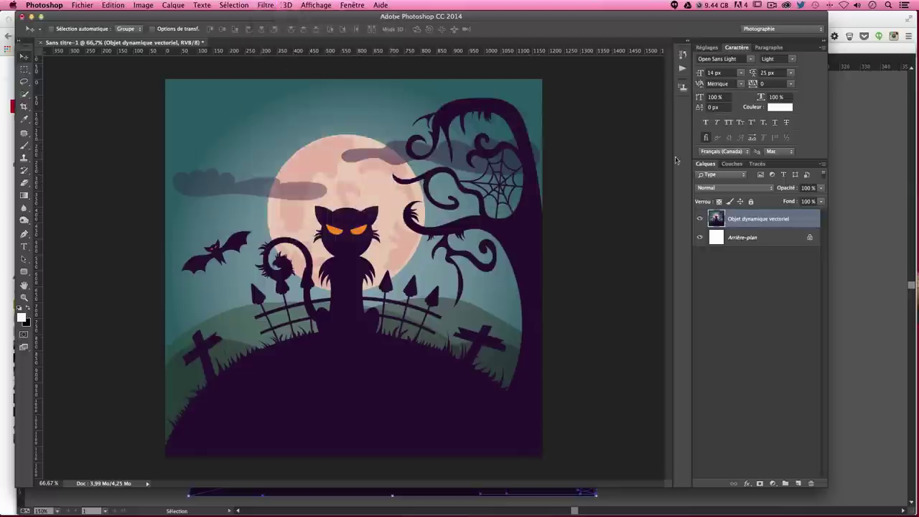
Apply a Lens Correction vignette with amount -40 and midpoint +31
{"action": "left_click", "coordinate": [834, 63]}
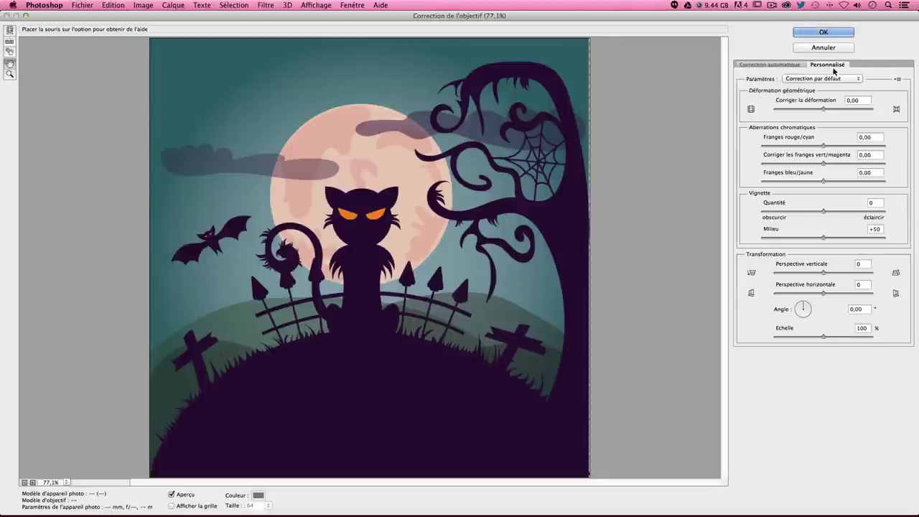
{"action": "left_click", "coordinate": [810, 212]}
{"action": "mouse_move", "coordinate": [810, 213]}
{"action": "left_mouse_down"}
{"action": "mouse_move", "coordinate": [780, 215]}
{"action": "mouse_move", "coordinate": [807, 213]}
{"action": "mouse_move", "coordinate": [799, 238]}
{"action": "left_mouse_up"}
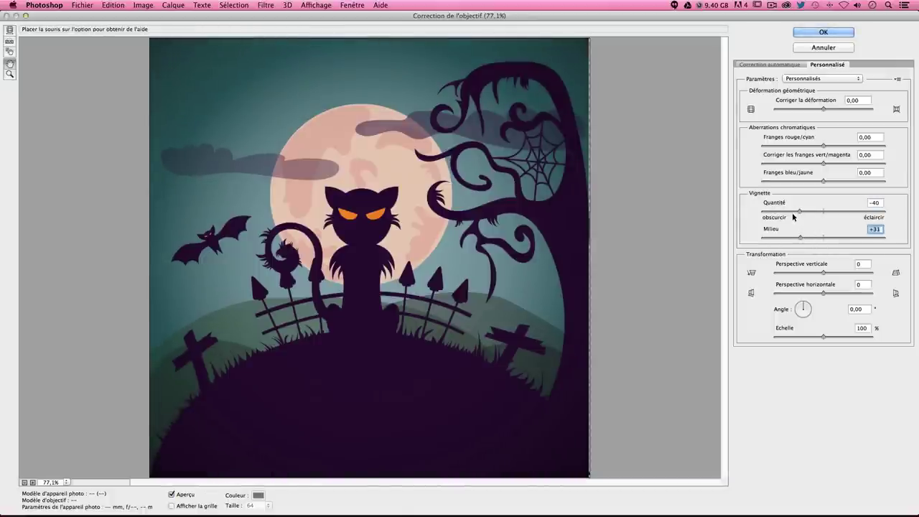
{"action": "left_click", "coordinate": [793, 213]}
{"action": "left_click", "coordinate": [823, 32]}
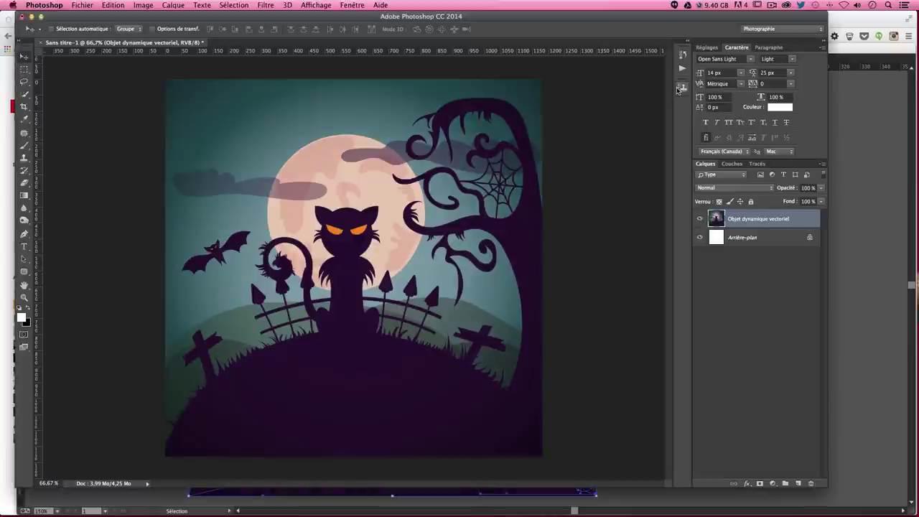
Set the Brush tool to the 1288 speckle preset at 1000 px
{"action": "key", "text": "super+z"}
{"action": "key", "text": "super+z"}
{"action": "key", "text": "super+z"}
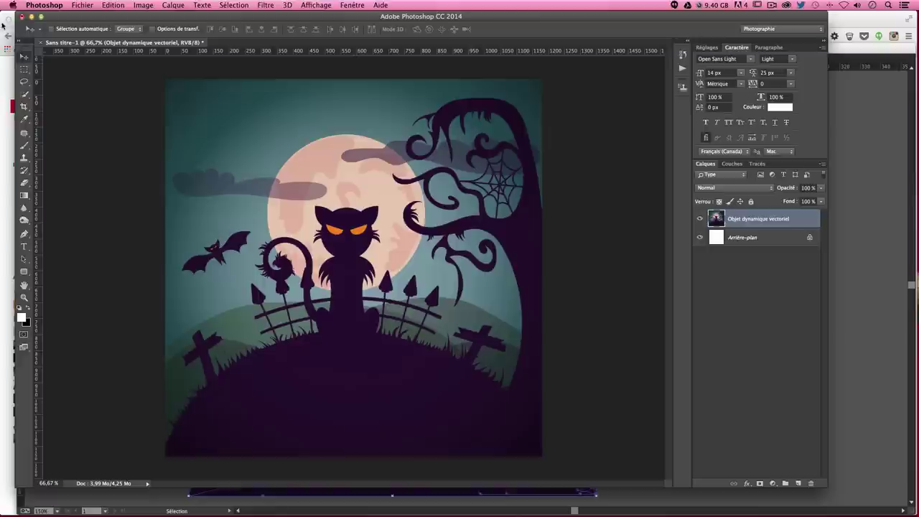
{"action": "left_click", "coordinate": [23, 146]}
{"action": "left_click", "coordinate": [61, 30]}
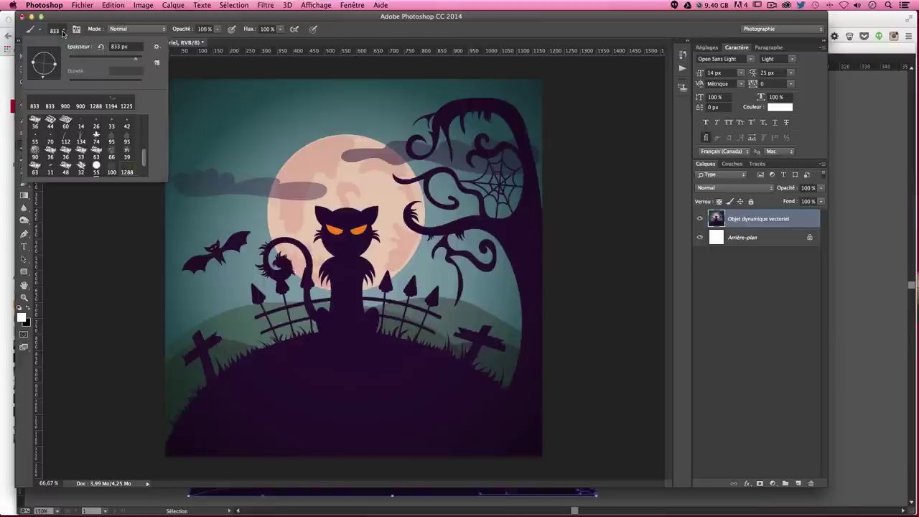
{"action": "left_click", "coordinate": [153, 46]}
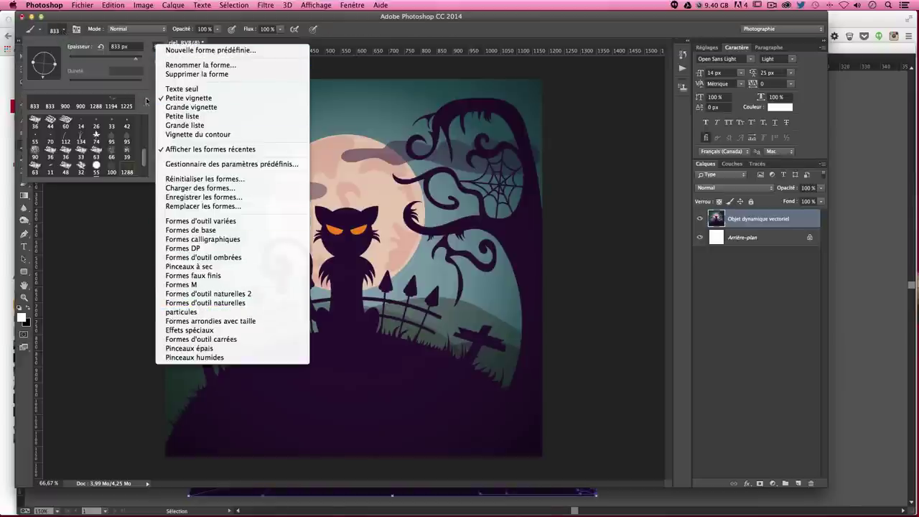
{"action": "left_click", "coordinate": [156, 46]}
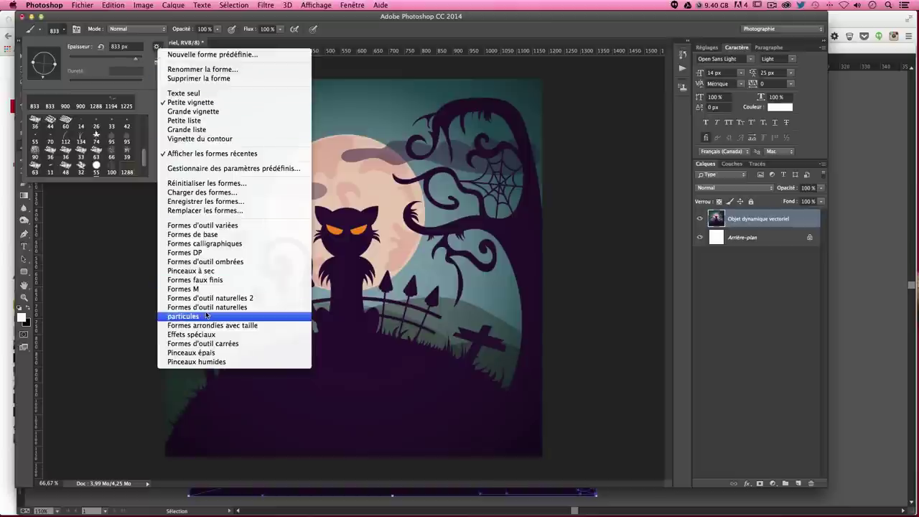
{"action": "left_click", "coordinate": [156, 46]}
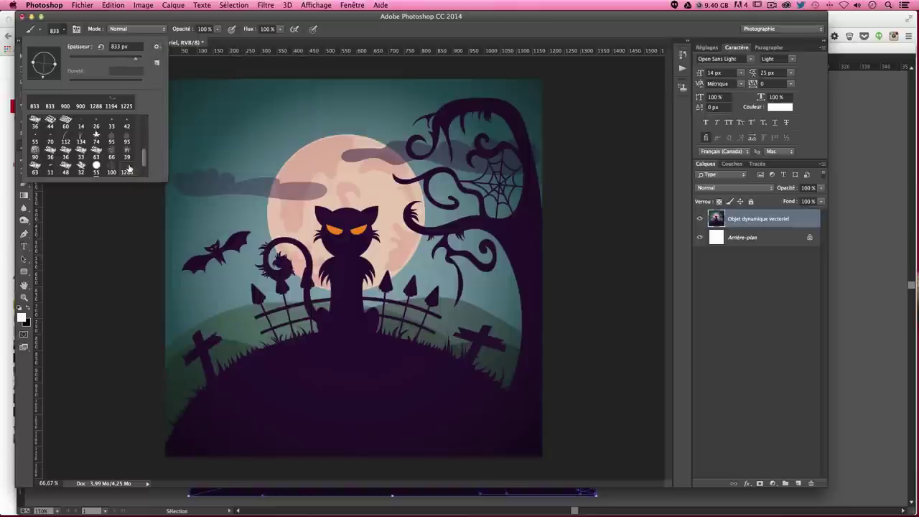
{"action": "scroll", "coordinate": [128, 167], "scroll_direction": "down", "scroll_amount": 2}
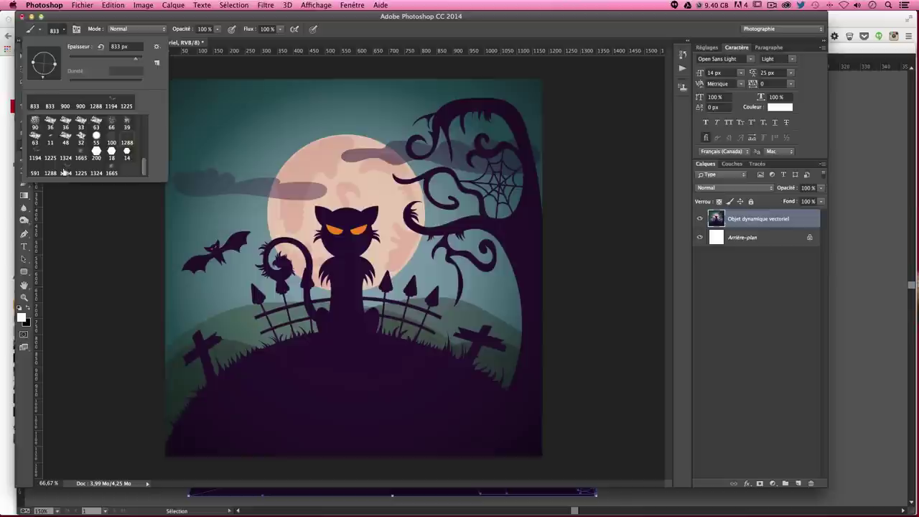
{"action": "left_click", "coordinate": [52, 174]}
{"action": "left_click", "coordinate": [130, 47]}
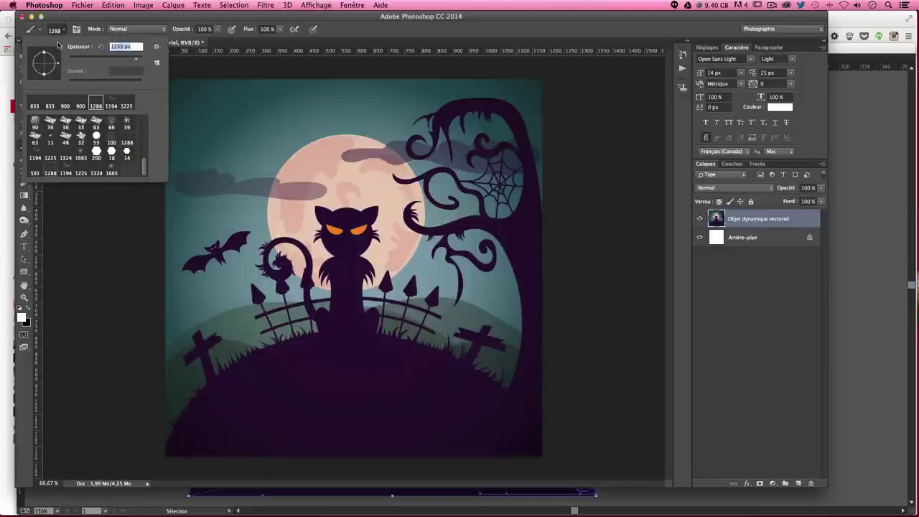
{"action": "type", "text": "1000"}
{"action": "key", "text": "Return"}
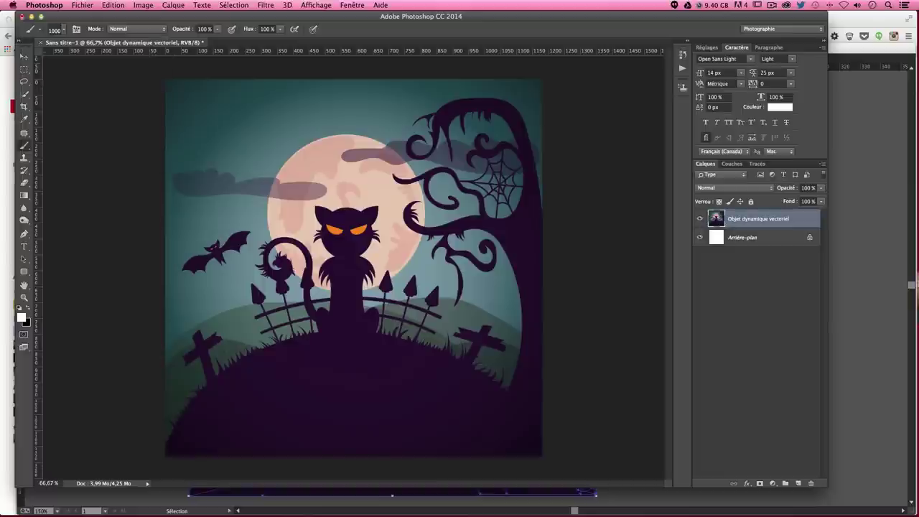
Scatter white speckles across the sky and moon, undoing the stray strokes
{"action": "left_click_drag", "start_coordinate": [215, 151], "coordinate": [337, 154]}
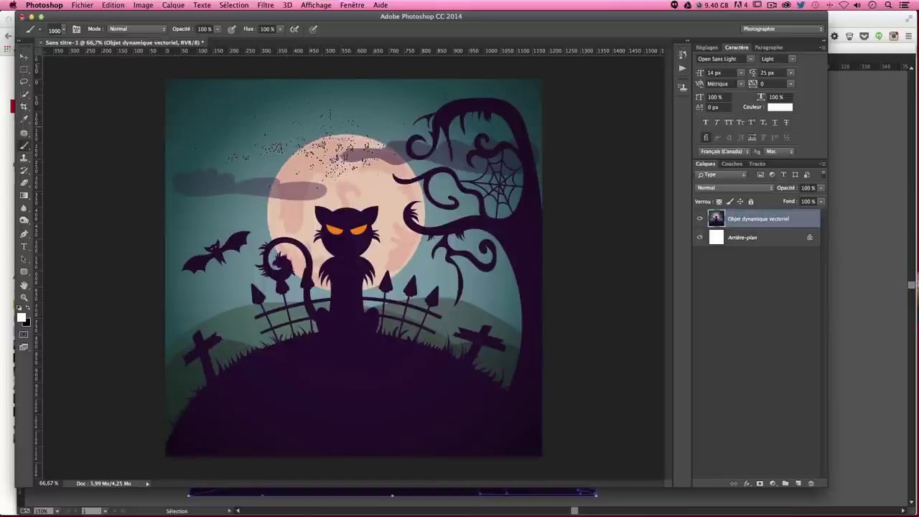
{"action": "left_click_drag", "start_coordinate": [362, 360], "coordinate": [438, 345]}
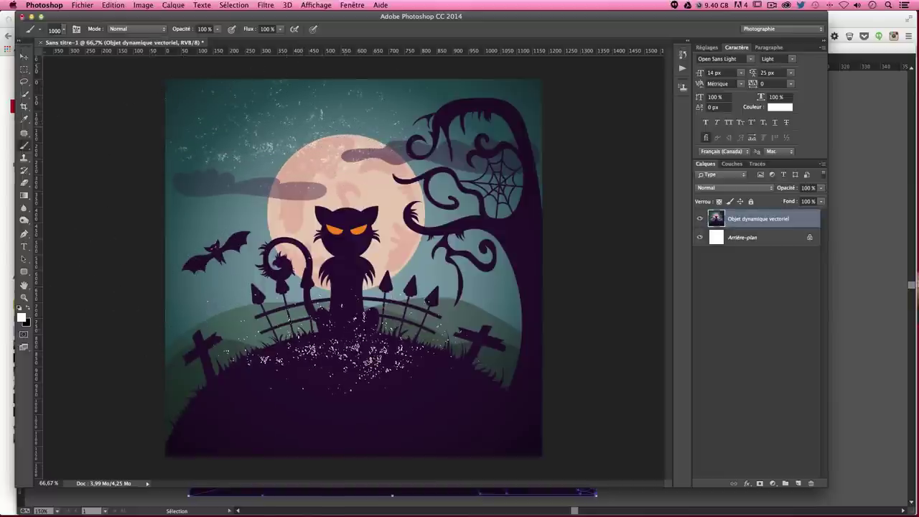
{"action": "key", "text": "ctrl+z"}
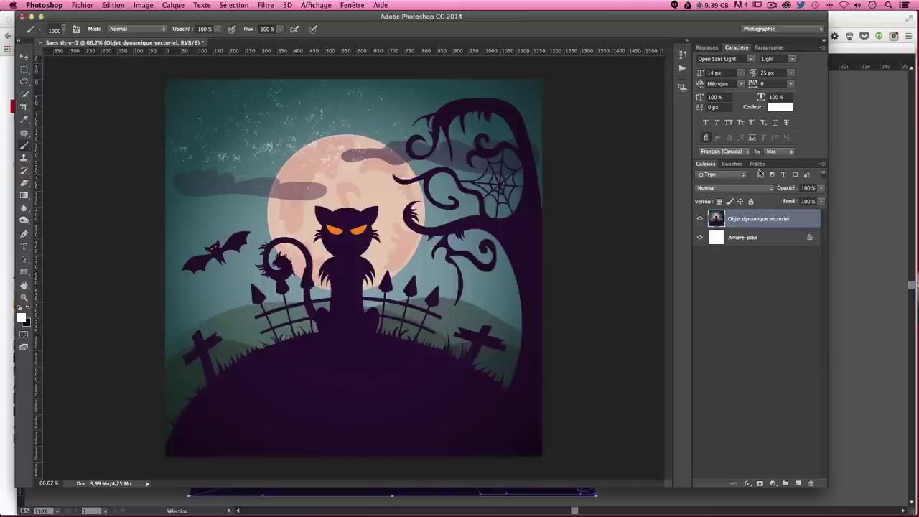
{"action": "left_click_drag", "start_coordinate": [535, 196], "coordinate": [614, 199]}
{"action": "key", "text": "ctrl+z"}
{"action": "left_click_drag", "start_coordinate": [388, 188], "coordinate": [287, 173]}
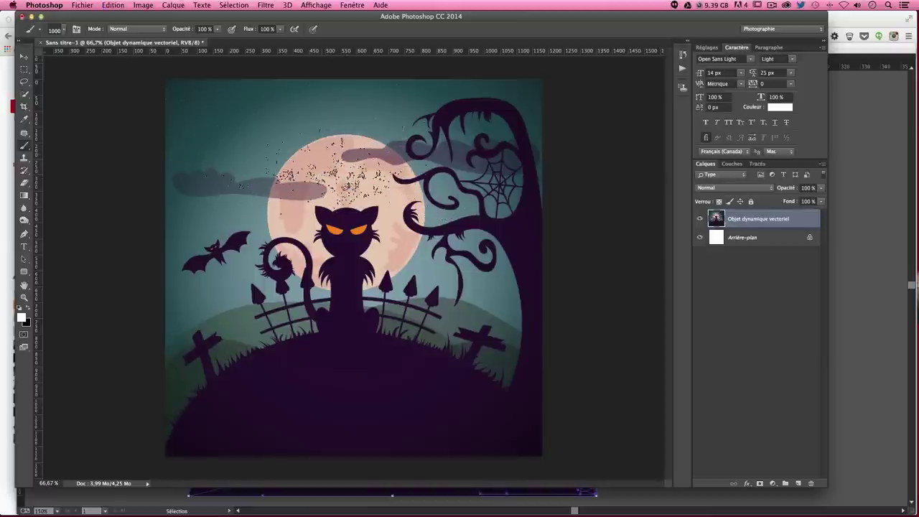
{"action": "key", "text": "ctrl+z"}
{"action": "left_click_drag", "start_coordinate": [388, 187], "coordinate": [287, 176]}
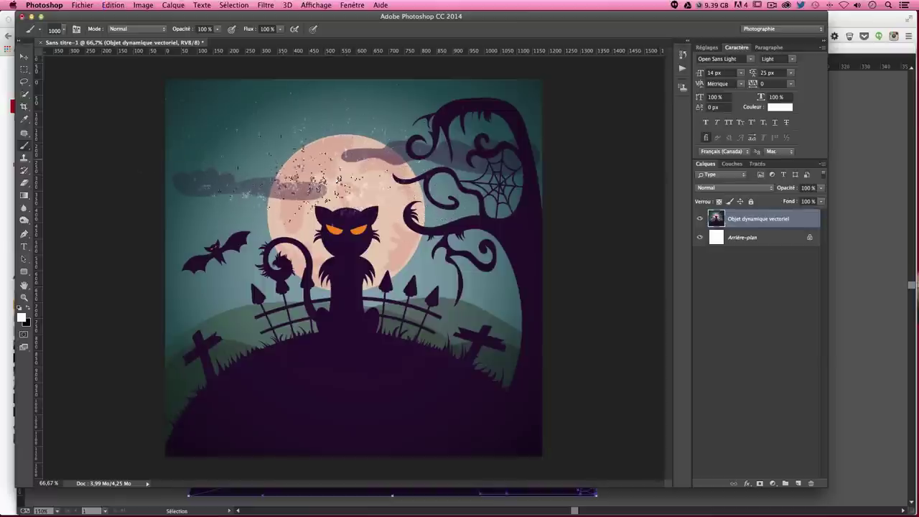
{"action": "left_click", "coordinate": [25, 57]}
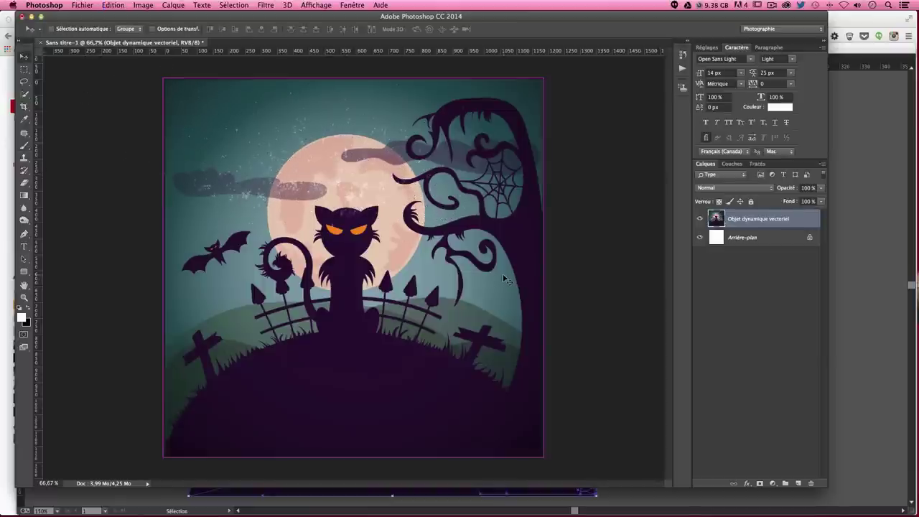
Paint white speckles over the moon and clouds on a new layer, Calque 1
{"action": "key", "text": "ctrl+z"}
{"action": "left_click", "coordinate": [798, 484]}
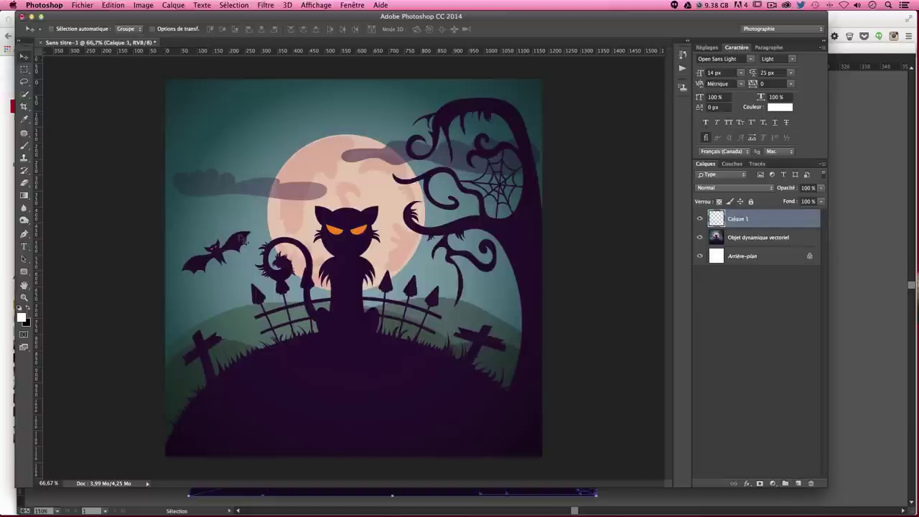
{"action": "key", "text": "b"}
{"action": "left_click_drag", "start_coordinate": [216, 165], "coordinate": [316, 183]}
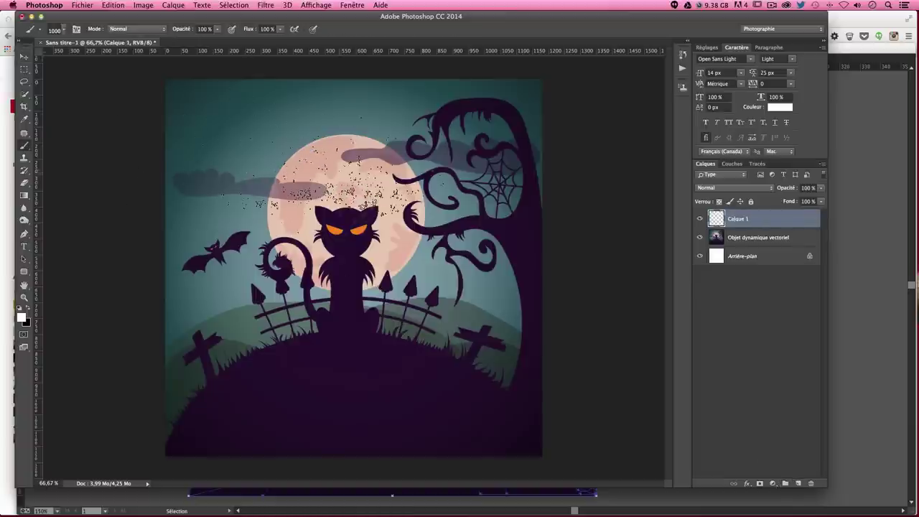
Shrink the speckles to about 62% and move them into the upper-left sky
{"action": "key", "text": "v"}
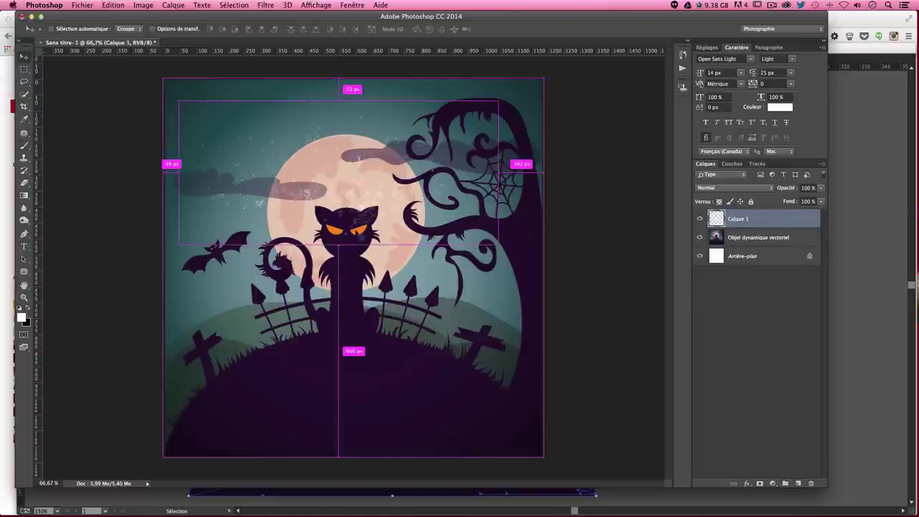
{"action": "key", "text": "ctrl+t"}
{"action": "left_click_drag", "start_coordinate": [499, 244], "coordinate": [374, 197]}
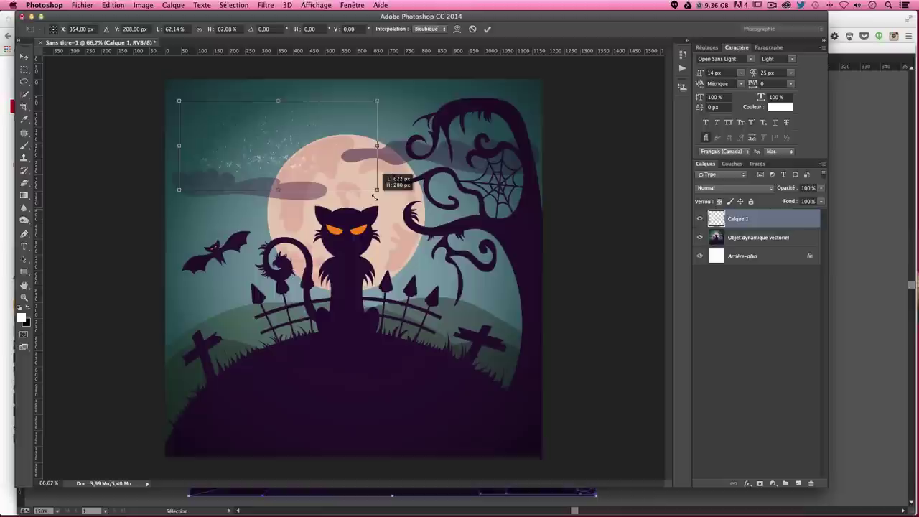
{"action": "key", "text": "Return"}
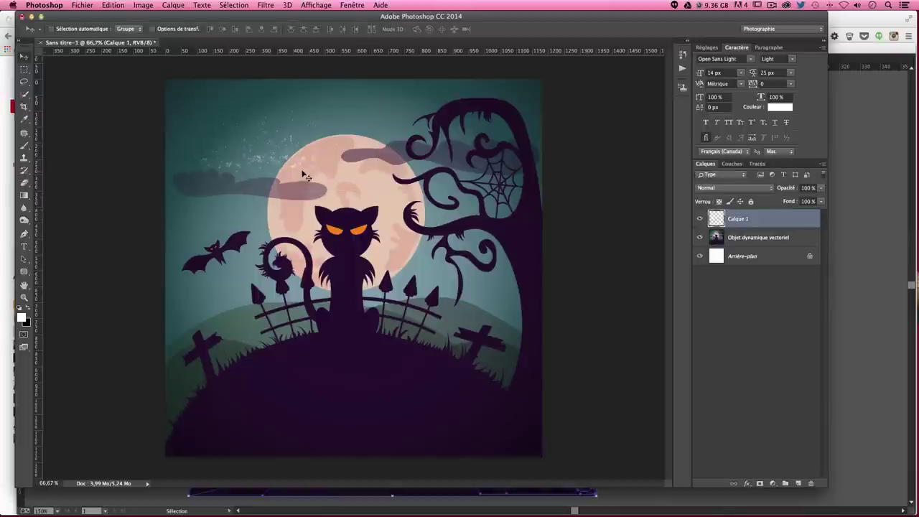
{"action": "left_click_drag", "start_coordinate": [310, 181], "coordinate": [288, 160]}
Add a layer mask to Calque 1 and ready a small black soft round brush
{"action": "left_click", "coordinate": [761, 482]}
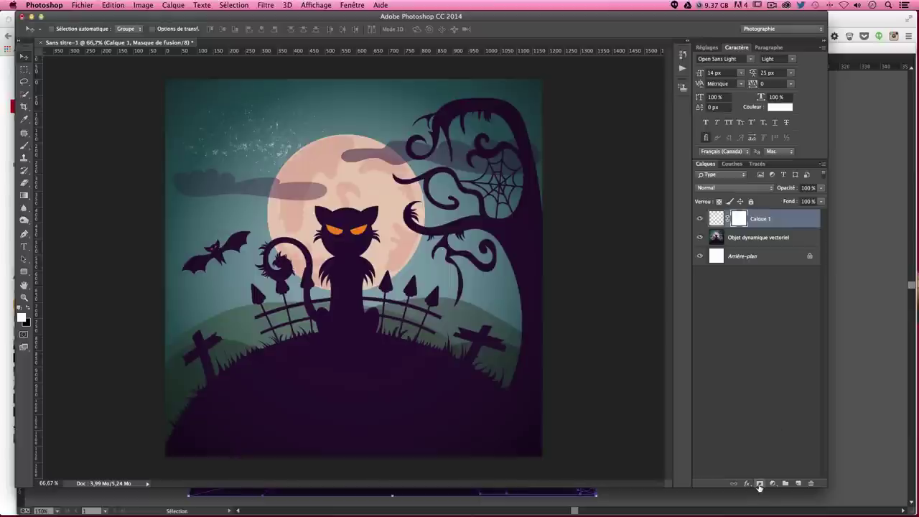
{"action": "left_click", "coordinate": [24, 146]}
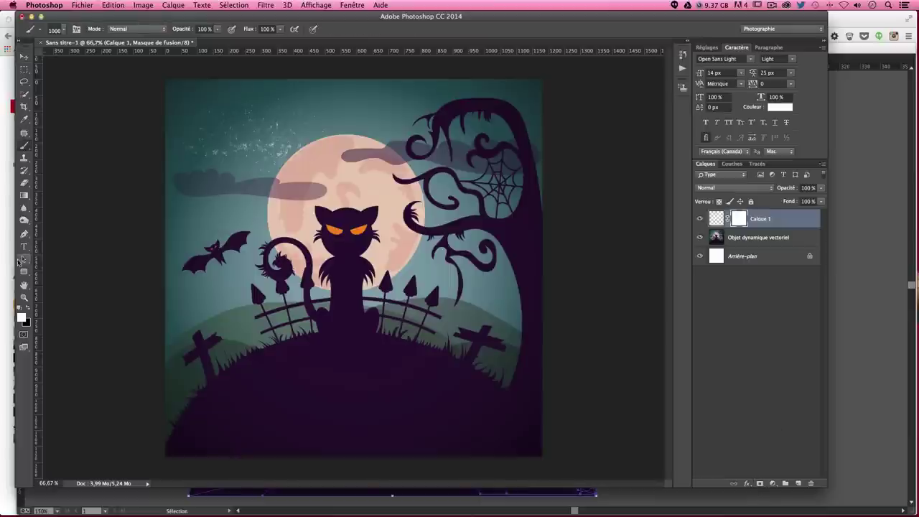
{"action": "left_click", "coordinate": [29, 309]}
{"action": "left_click", "coordinate": [59, 31]}
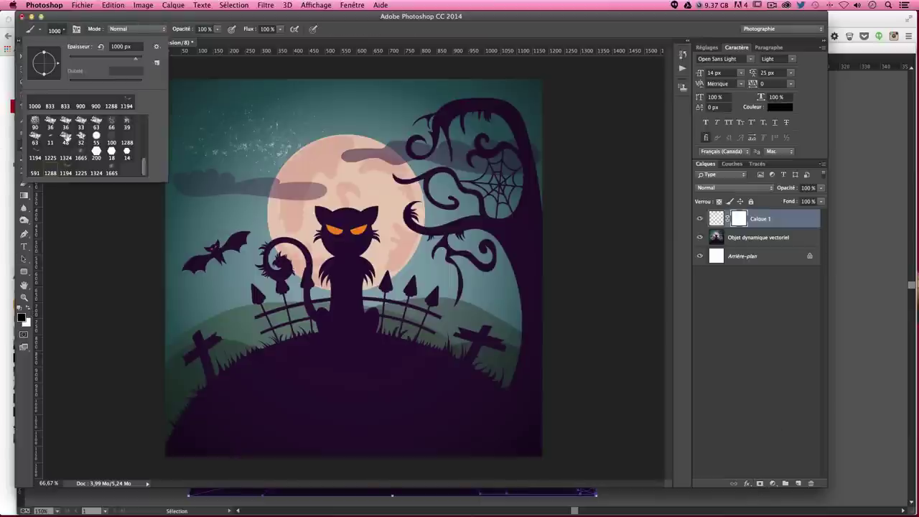
{"action": "scroll", "coordinate": [68, 144], "scroll_direction": "up", "scroll_amount": 5}
{"action": "left_click", "coordinate": [35, 122]}
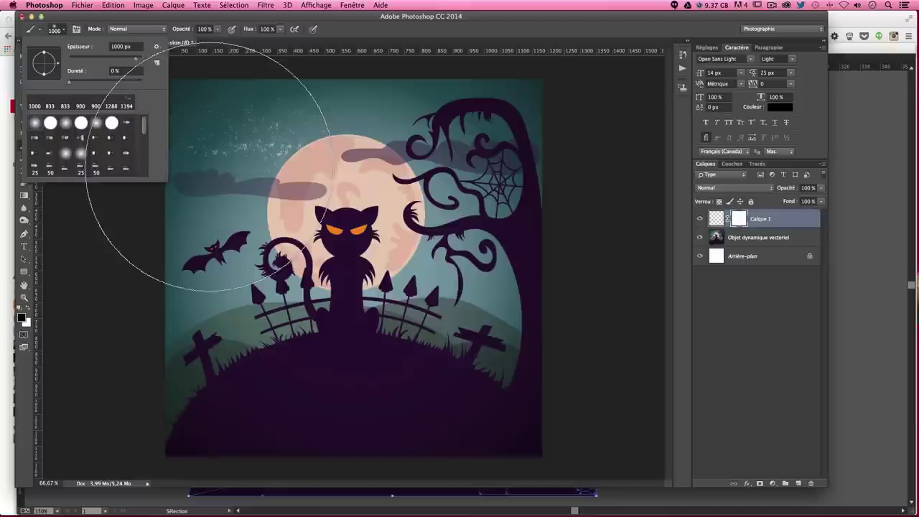
{"action": "left_click_drag", "start_coordinate": [237, 164], "coordinate": [112, 168]}
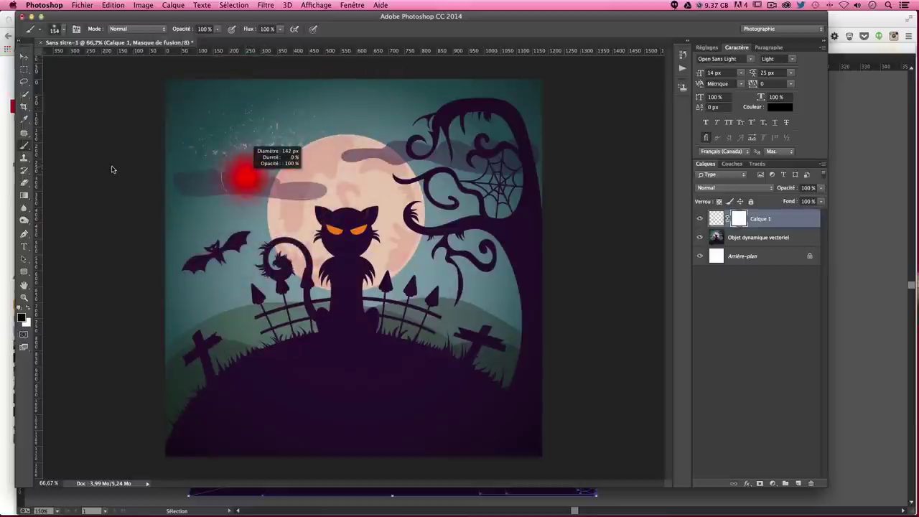
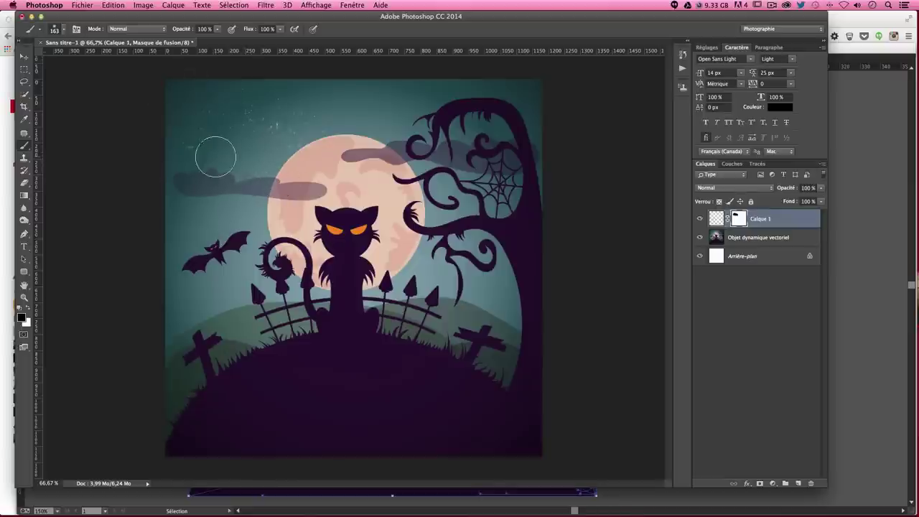
Add a new layer and paint white speckles with the 1324 px scatter brush
{"action": "left_click", "coordinate": [800, 486]}
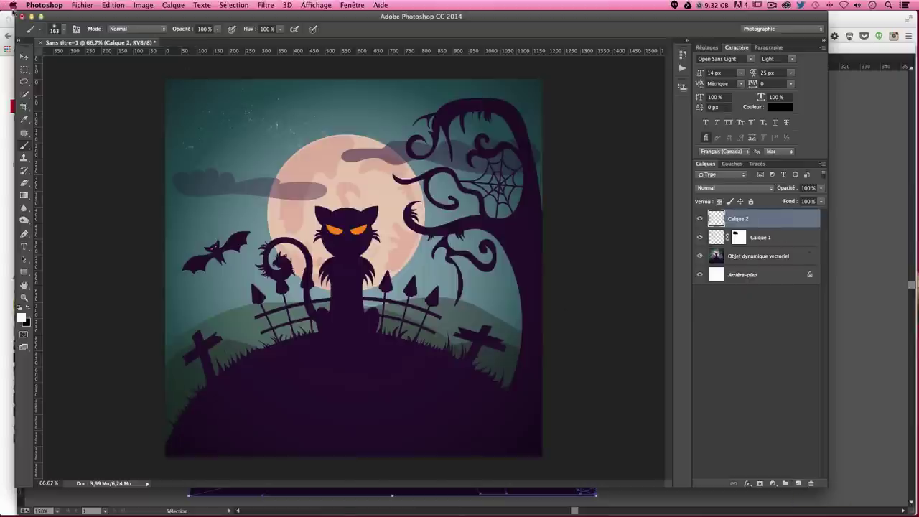
{"action": "left_click", "coordinate": [54, 29]}
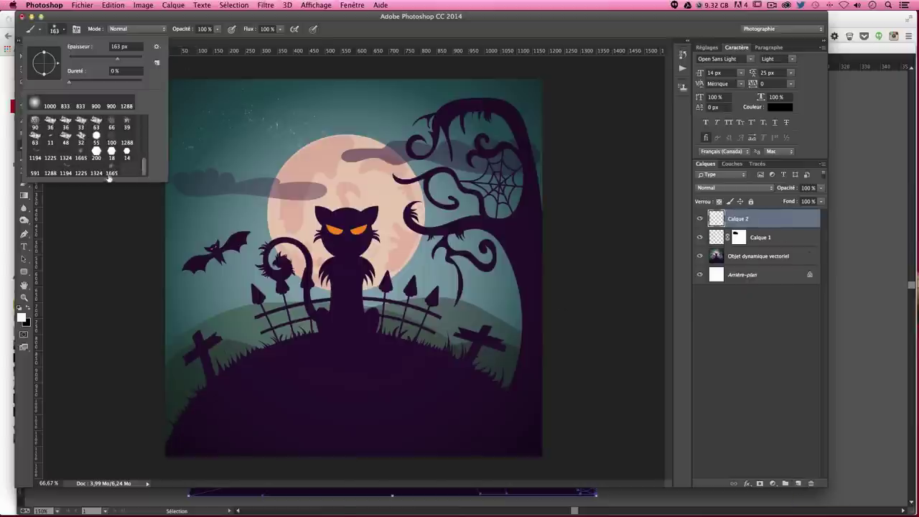
{"action": "left_click", "coordinate": [95, 173]}
{"action": "left_click_drag", "start_coordinate": [265, 204], "coordinate": [337, 215]}
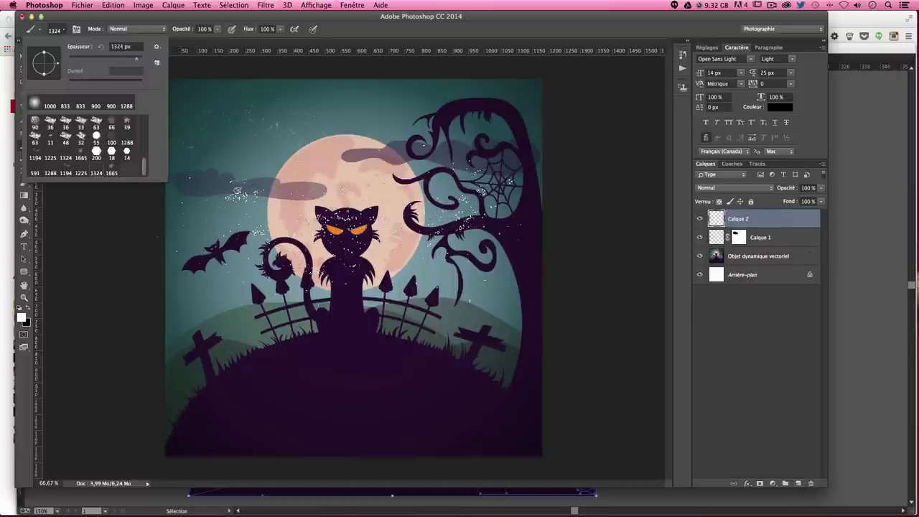
Scale the speckle layer down and move it into the upper sky near the moon
{"action": "key", "text": "Escape"}
{"action": "left_click", "coordinate": [25, 56]}
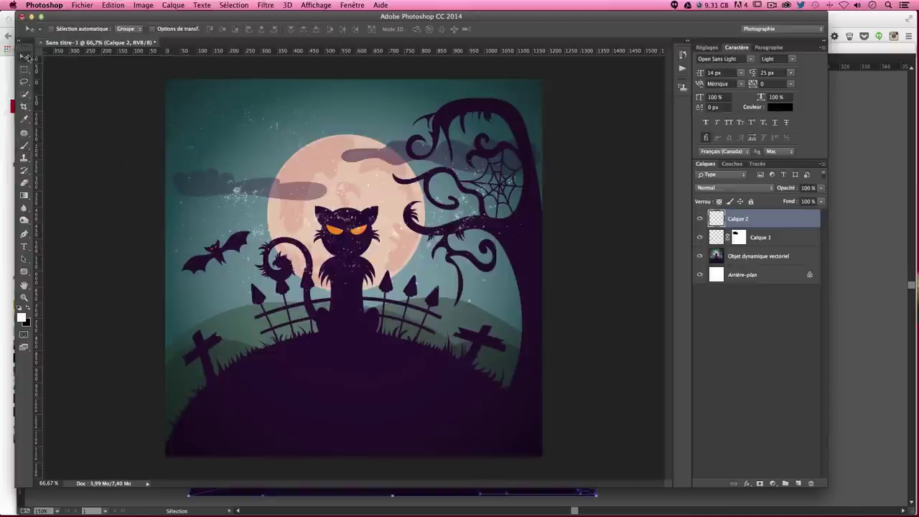
{"action": "key", "text": "ctrl+t"}
{"action": "left_click_drag", "start_coordinate": [532, 332], "coordinate": [334, 226]}
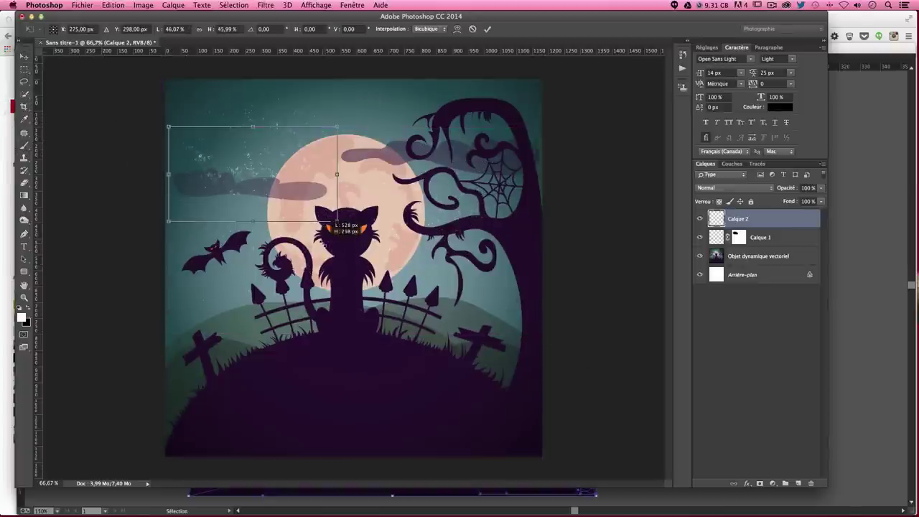
{"action": "key", "text": "Return"}
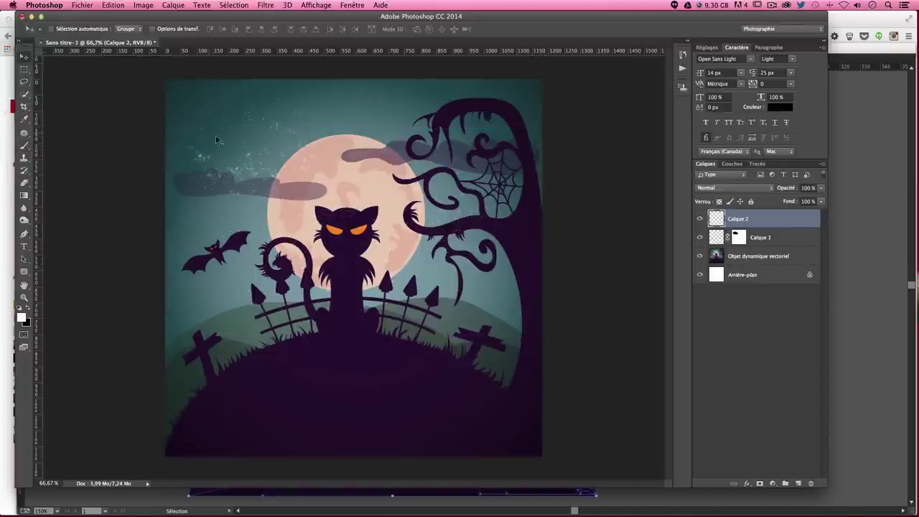
{"action": "mouse_move", "coordinate": [216, 141]}
{"action": "left_mouse_down"}
{"action": "mouse_move", "coordinate": [429, 119]}
{"action": "mouse_move", "coordinate": [297, 169]}
{"action": "left_mouse_up"}
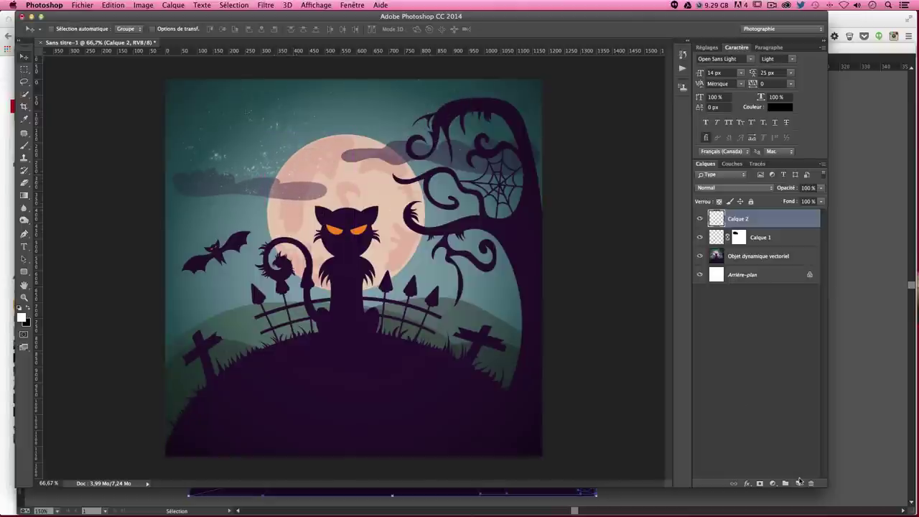
Add a layer mask to Calque 2 and set a round brush to 195 px
{"action": "left_click", "coordinate": [760, 484]}
{"action": "left_click", "coordinate": [22, 146]}
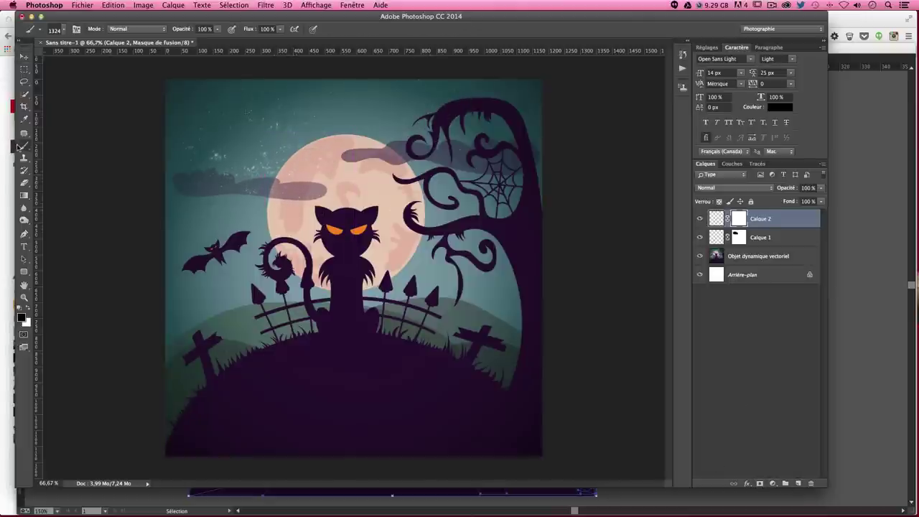
{"action": "left_click", "coordinate": [64, 30]}
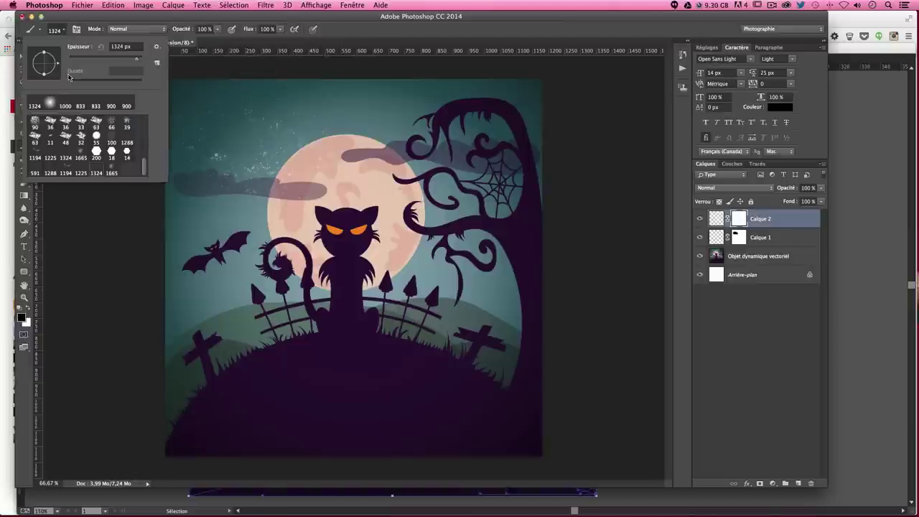
{"action": "scroll", "coordinate": [69, 135], "scroll_direction": "up", "scroll_amount": 10}
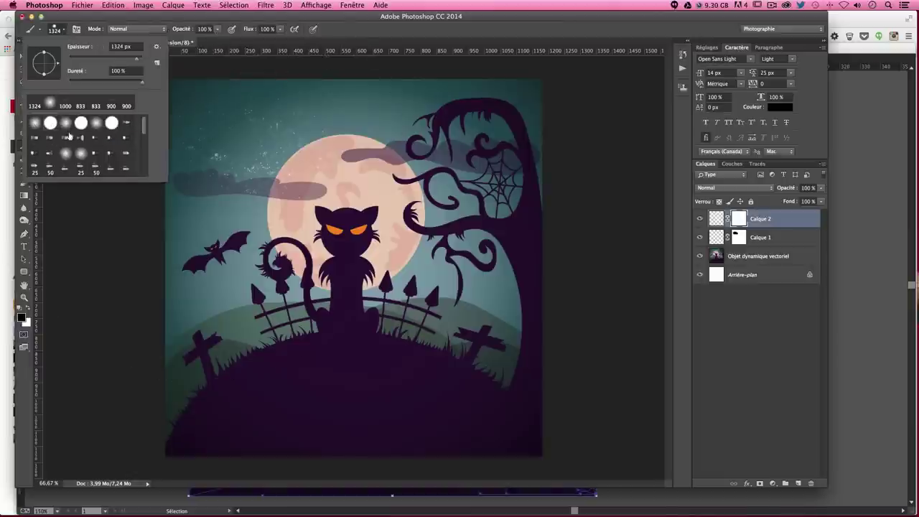
{"action": "mouse_move", "coordinate": [229, 181]}
{"action": "left_mouse_down"}
{"action": "mouse_move", "coordinate": [179, 181]}
{"action": "mouse_move", "coordinate": [196, 188]}
{"action": "left_mouse_up"}
{"action": "left_click_drag", "start_coordinate": [242, 168], "coordinate": [199, 172]}
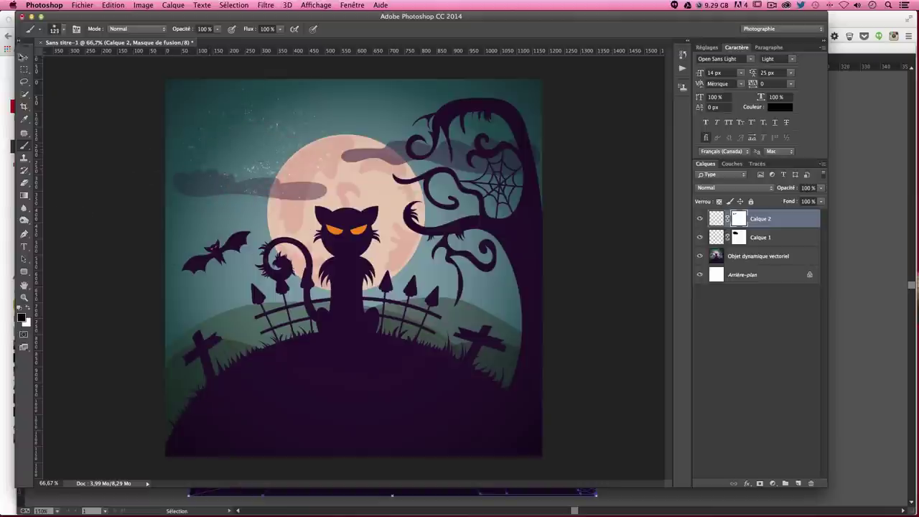
Duplicate Calque 1 as Calque 1 copie and scale the copy down in the sky
{"action": "key", "text": "v"}
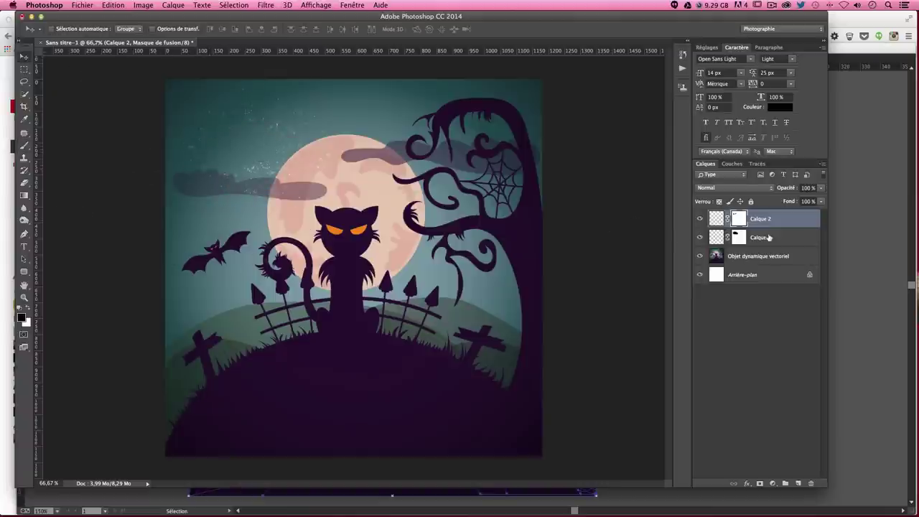
{"action": "left_click", "coordinate": [768, 237]}
{"action": "mouse_move", "coordinate": [264, 175]}
{"action": "left_mouse_down"}
{"action": "mouse_move", "coordinate": [385, 207]}
{"action": "mouse_move", "coordinate": [259, 146]}
{"action": "mouse_move", "coordinate": [318, 184]}
{"action": "left_mouse_up"}
{"action": "key", "text": "ctrl+t"}
{"action": "key", "text": "Return"}
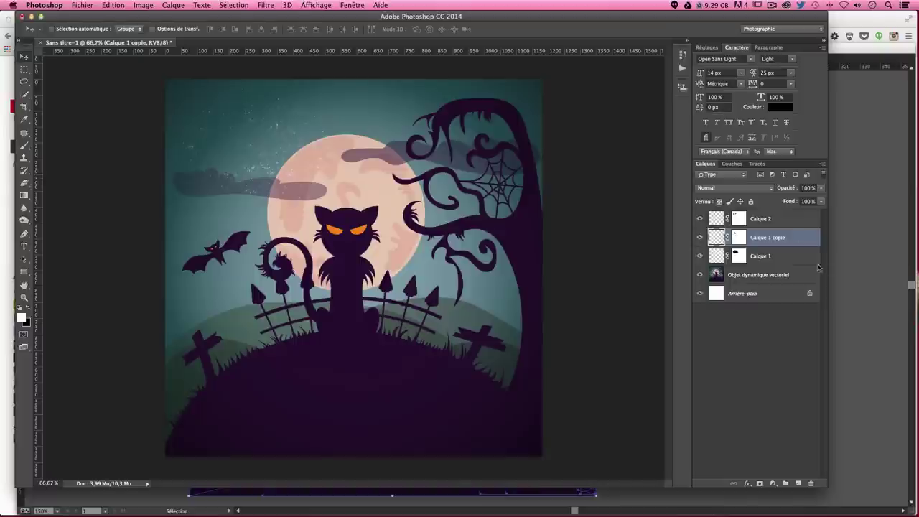
Merge Calque 1 copie and Calque 2 into a single Calque 2 layer
{"action": "left_click", "coordinate": [770, 221], "text": "shift"}
{"action": "right_click", "coordinate": [750, 236]}
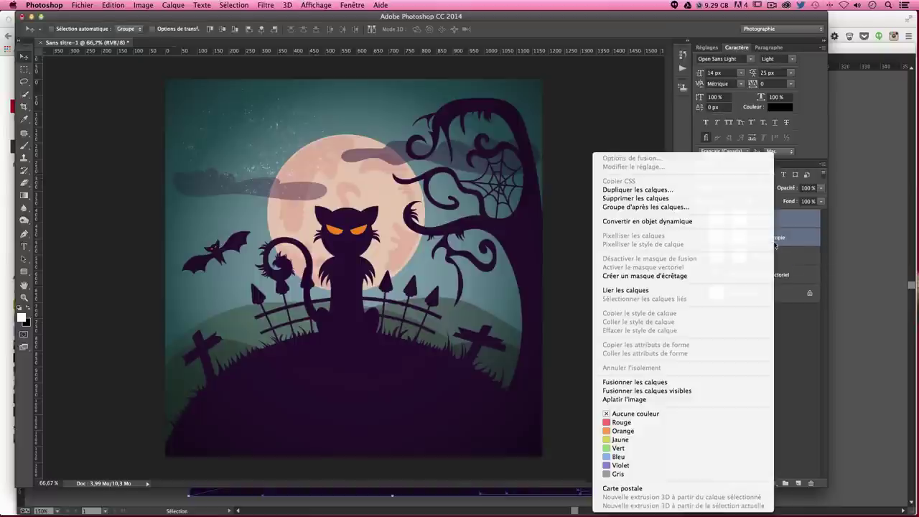
{"action": "left_click", "coordinate": [769, 381]}
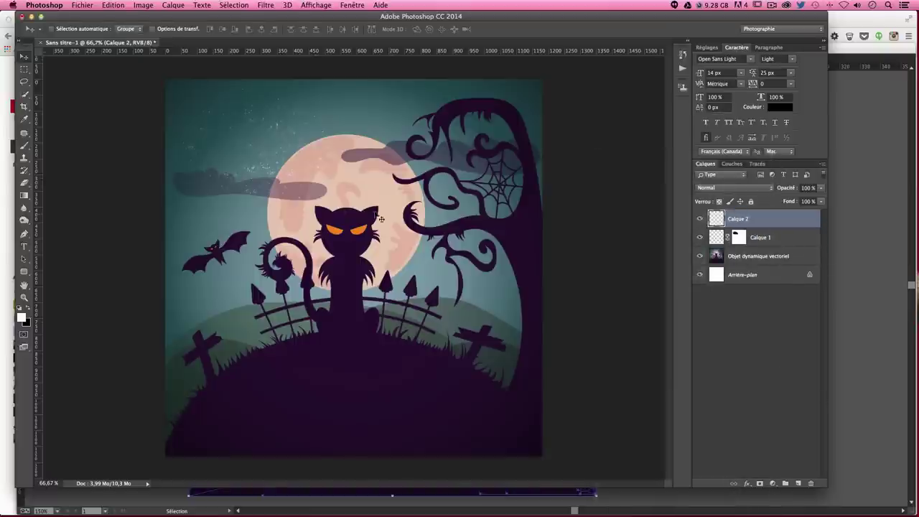
Place a copy of the speckles, Calque 2 copie, over the tree and give it a layer mask
{"action": "left_click_drag", "start_coordinate": [350, 168], "coordinate": [522, 121]}
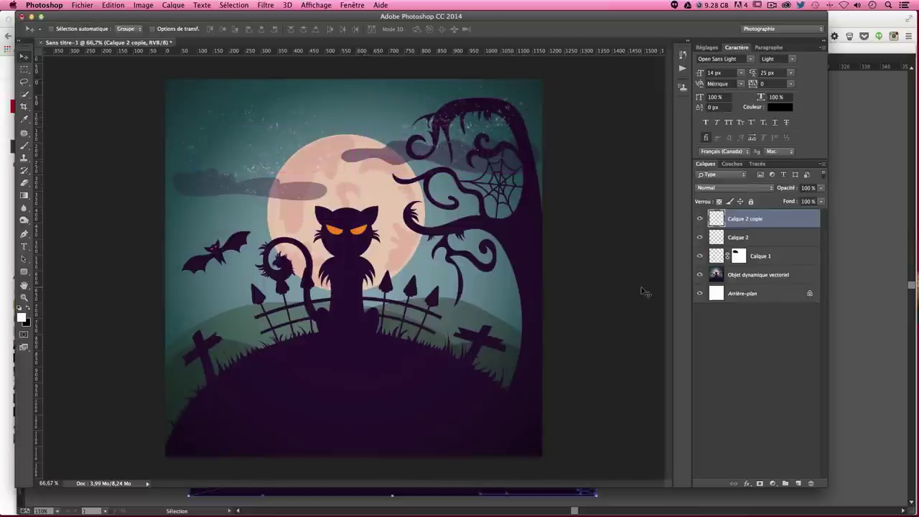
{"action": "left_click_drag", "start_coordinate": [513, 168], "coordinate": [540, 144]}
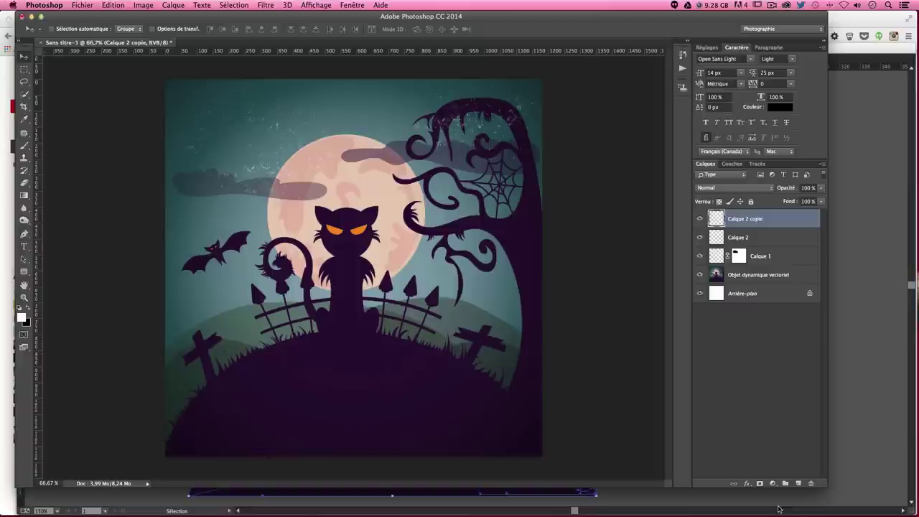
{"action": "left_click", "coordinate": [760, 484]}
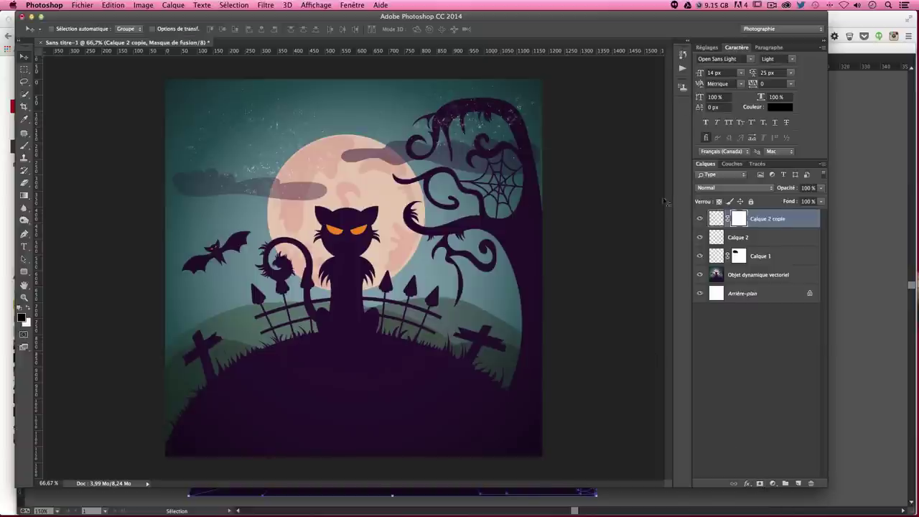
{"action": "left_click", "coordinate": [738, 277]}
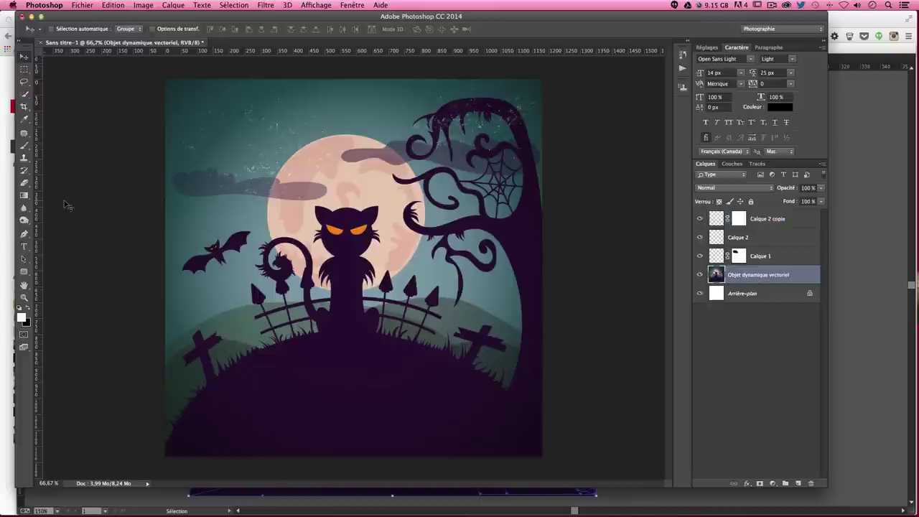
Select the dark tree, hill and silhouettes with the Magic Wand
{"action": "left_click", "coordinate": [26, 95]}
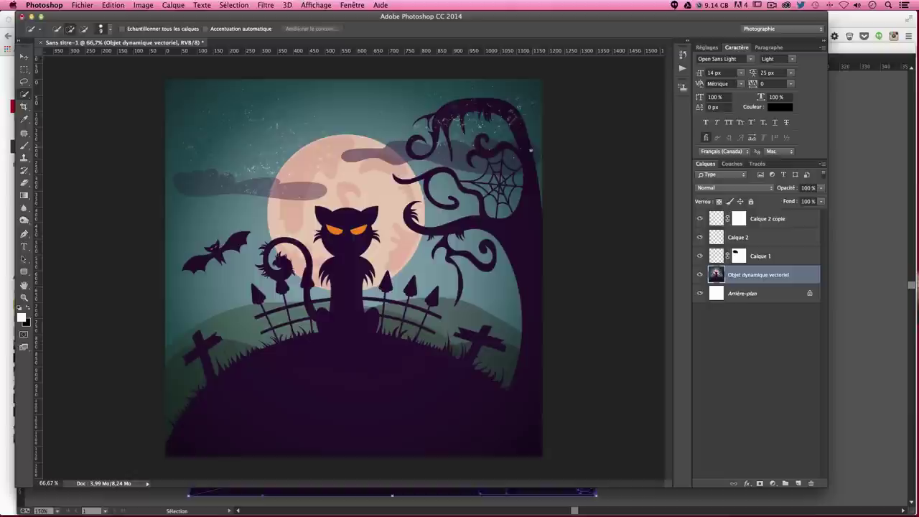
{"action": "left_click_drag", "start_coordinate": [534, 222], "coordinate": [542, 279]}
{"action": "left_click_drag", "start_coordinate": [532, 165], "coordinate": [488, 119]}
{"action": "key", "text": "ctrl+z"}
{"action": "left_click", "coordinate": [30, 97]}
{"action": "left_click", "coordinate": [72, 106]}
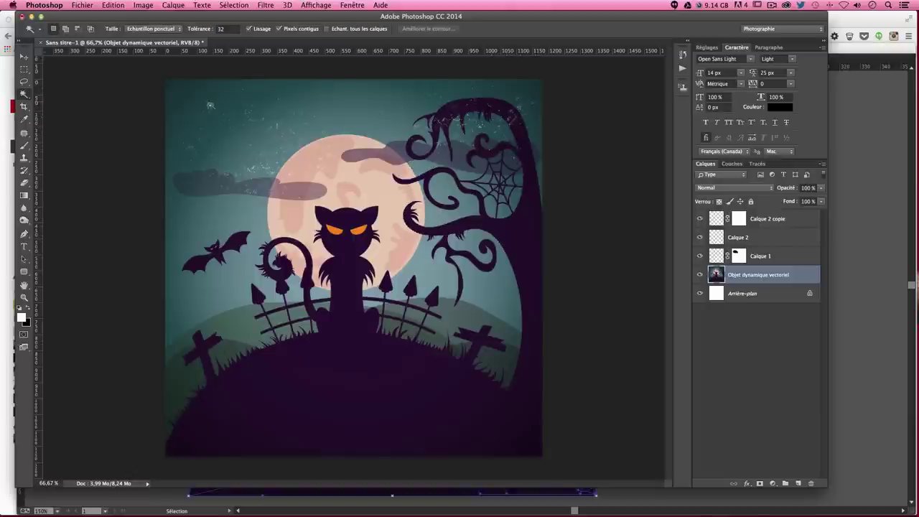
{"action": "left_click", "coordinate": [529, 140]}
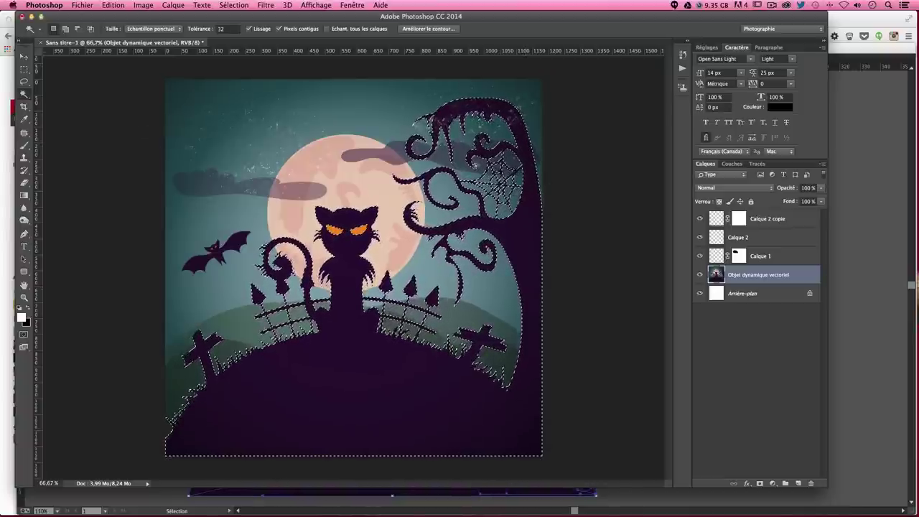
Fill Calque 2 copie's mask black over the selection, then deselect
{"action": "left_click", "coordinate": [702, 218]}
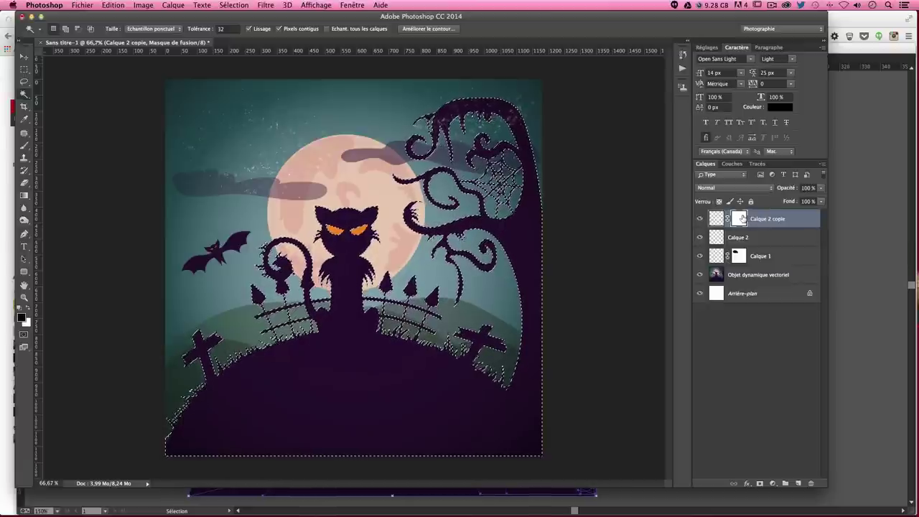
{"action": "key", "text": "shift+BackSpace"}
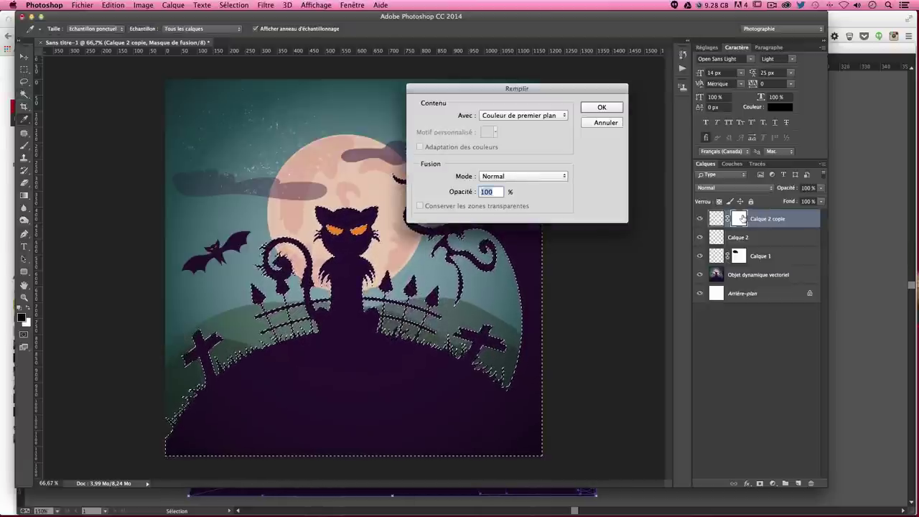
{"action": "key", "text": "Return"}
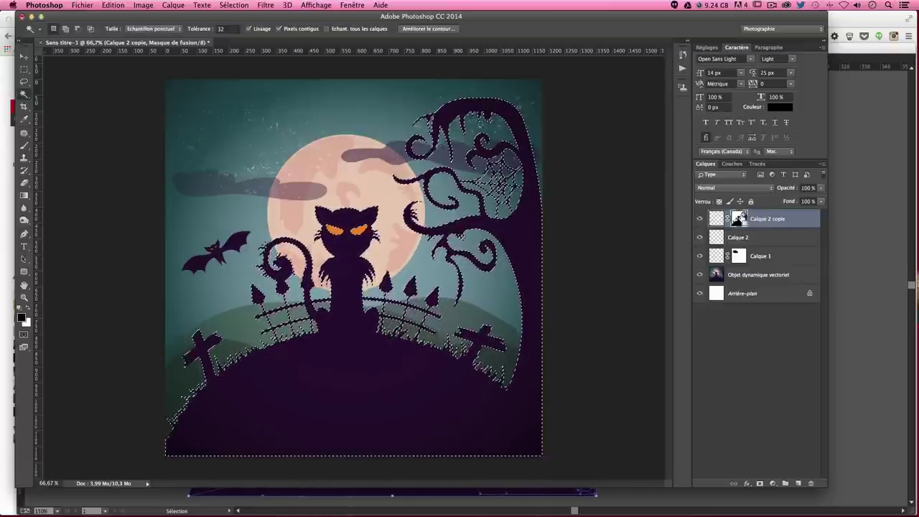
{"action": "key", "text": "ctrl+s"}
{"action": "key", "text": "Escape"}
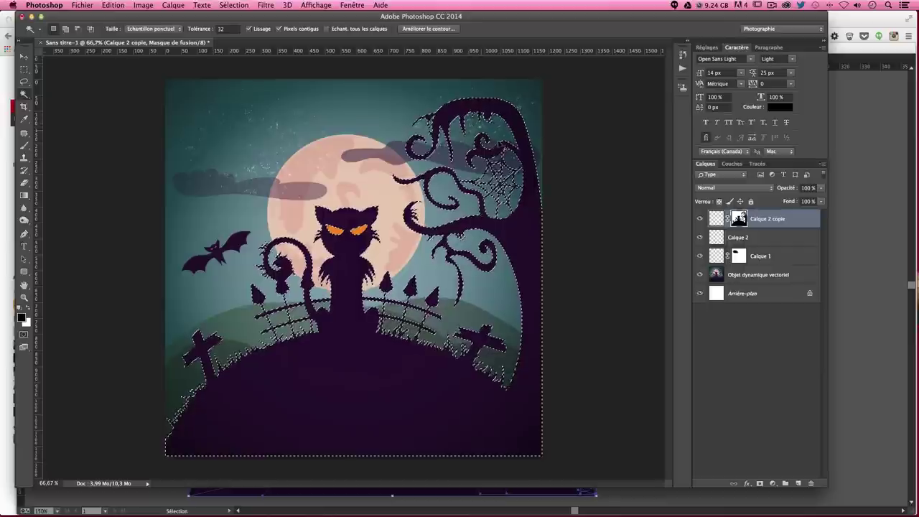
{"action": "key", "text": "ctrl+d"}
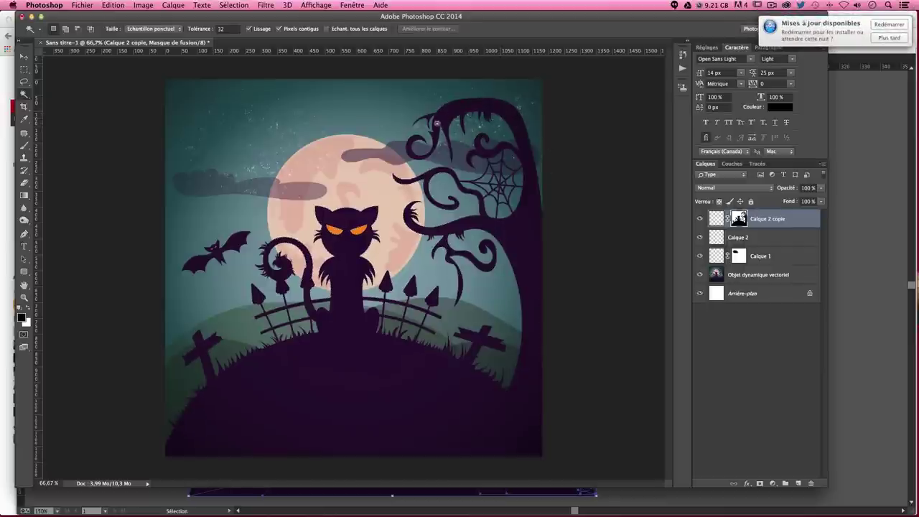
Duplicate Calque 2 as copie 2 scaled to about 66%, then add a further copie 3
{"action": "left_click", "coordinate": [717, 218]}
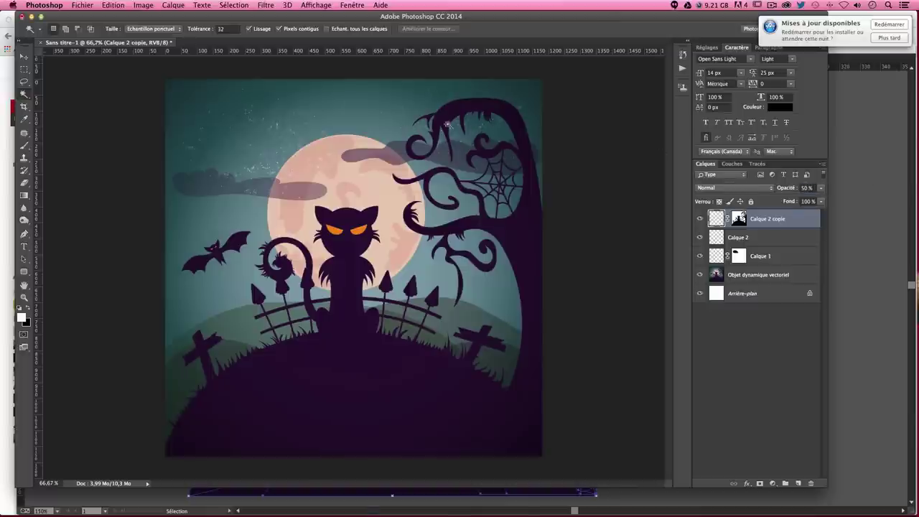
{"action": "key", "text": "v"}
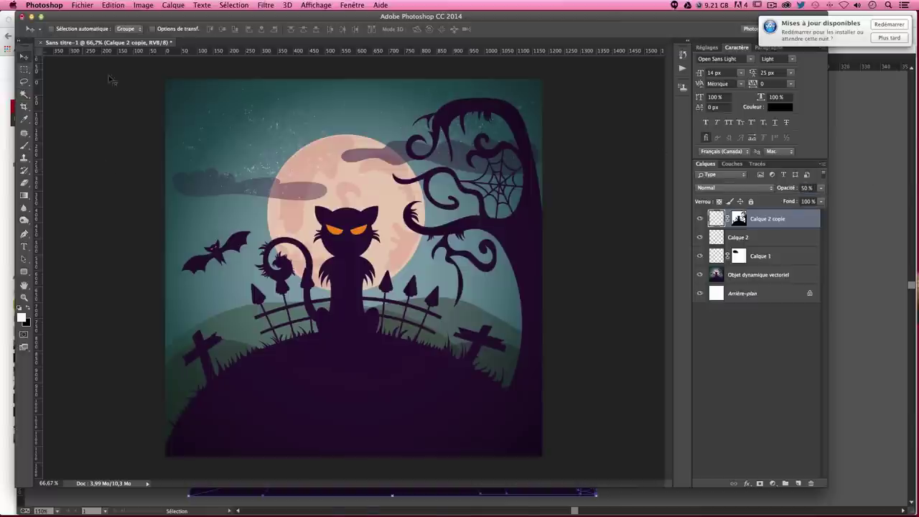
{"action": "left_click", "coordinate": [748, 244]}
{"action": "left_click_drag", "start_coordinate": [318, 188], "coordinate": [300, 289]}
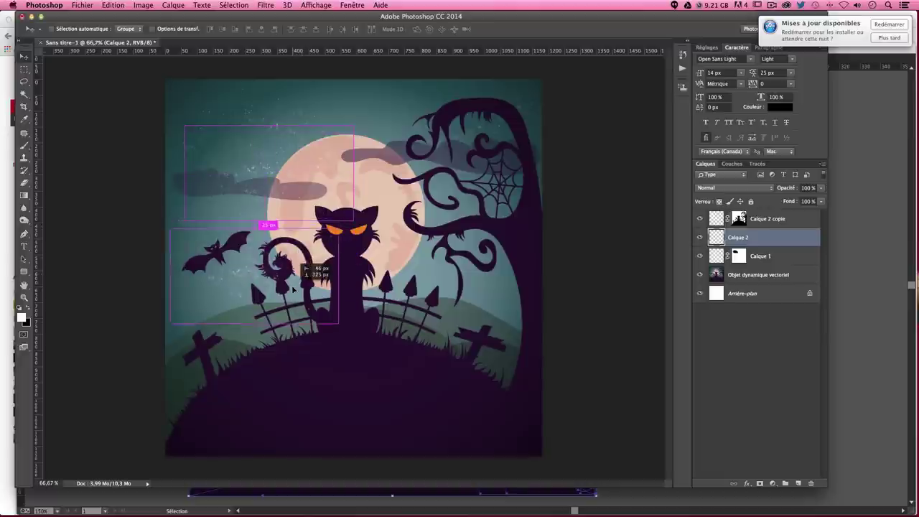
{"action": "key", "text": "ctrl+t"}
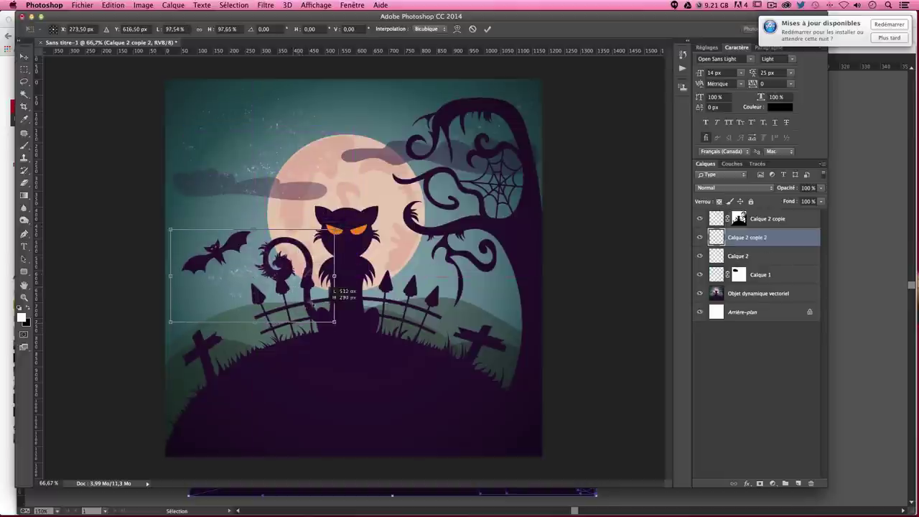
{"action": "mouse_move", "coordinate": [328, 331]}
{"action": "left_mouse_down"}
{"action": "mouse_move", "coordinate": [282, 292]}
{"action": "mouse_move", "coordinate": [281, 264]}
{"action": "left_mouse_up"}
{"action": "key", "text": "Return"}
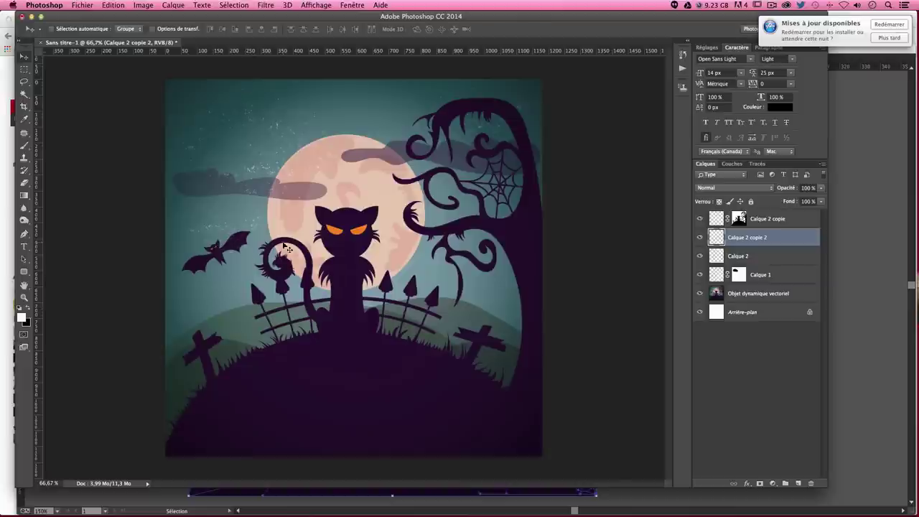
{"action": "left_click_drag", "start_coordinate": [251, 275], "coordinate": [252, 317]}
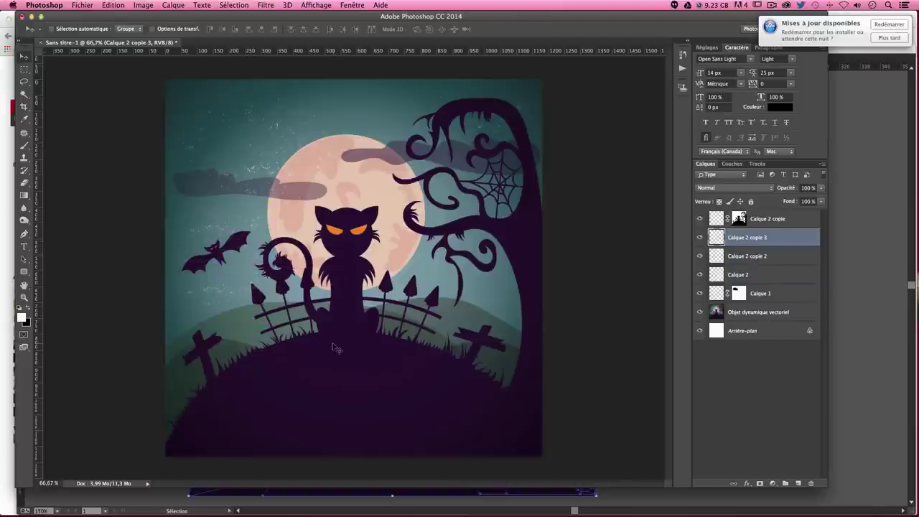
{"action": "left_click_drag", "start_coordinate": [334, 349], "coordinate": [348, 368]}
Add a layer mask to Calque 2 copie 3 and paint parts of it out
{"action": "left_click", "coordinate": [759, 484]}
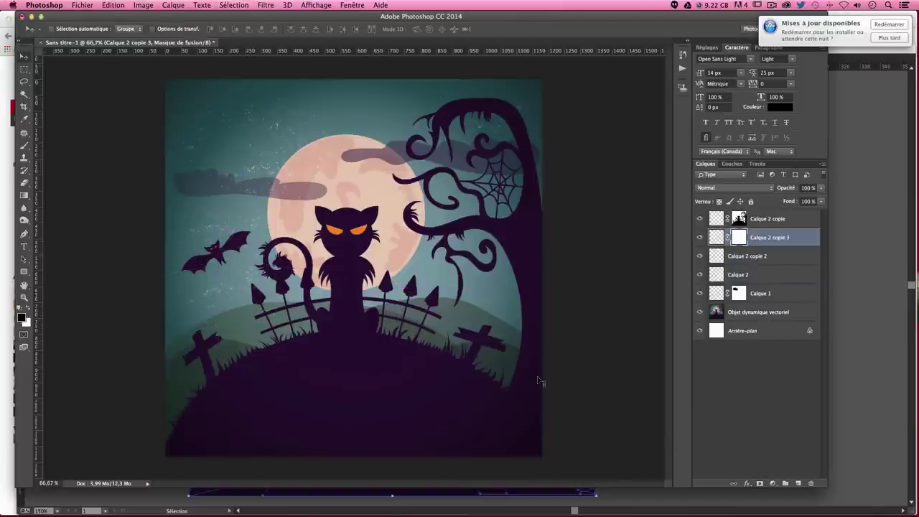
{"action": "left_click", "coordinate": [24, 146]}
{"action": "left_click_drag", "start_coordinate": [243, 229], "coordinate": [247, 232]}
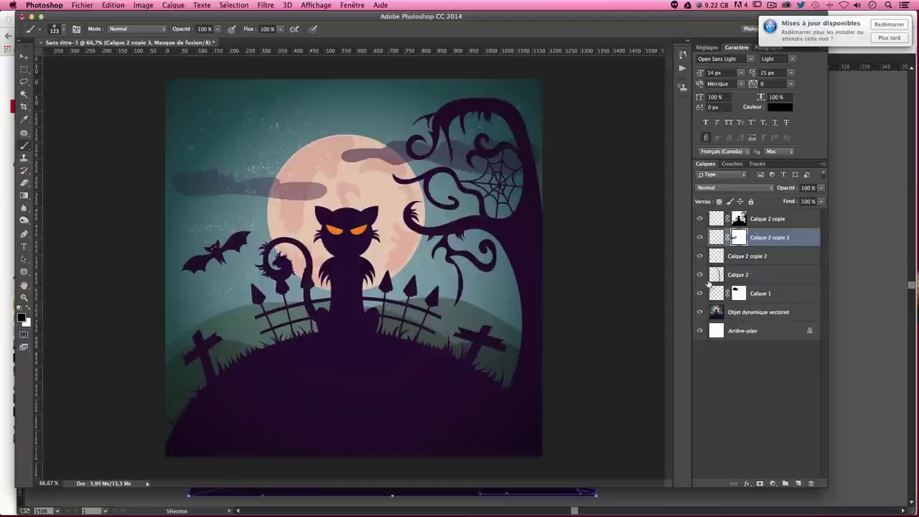
Mask Calque 2 and brush scattered texture near the moon with the 1665 px textured brush
{"action": "left_click", "coordinate": [718, 278]}
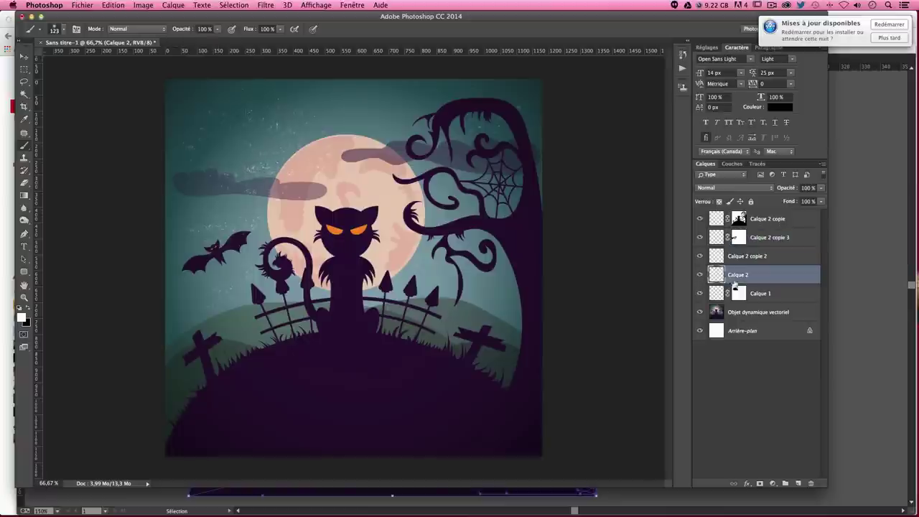
{"action": "left_click", "coordinate": [760, 484]}
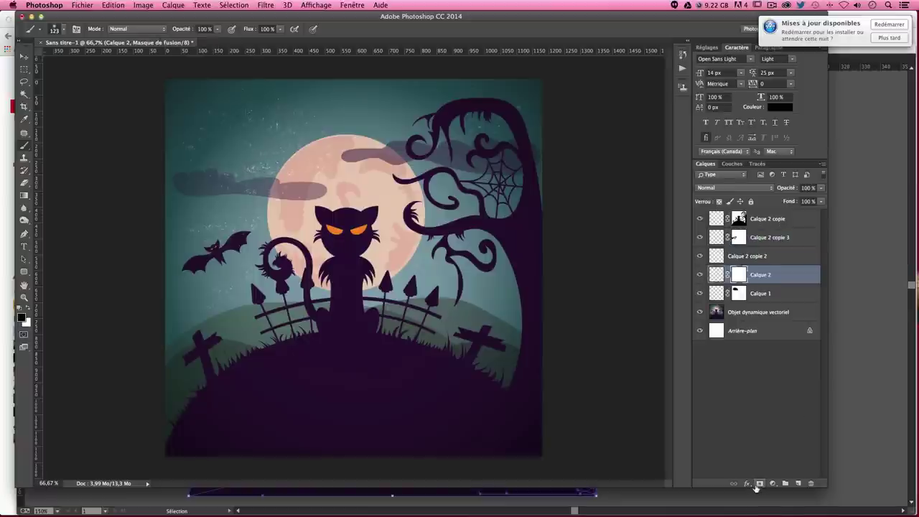
{"action": "left_click", "coordinate": [64, 29]}
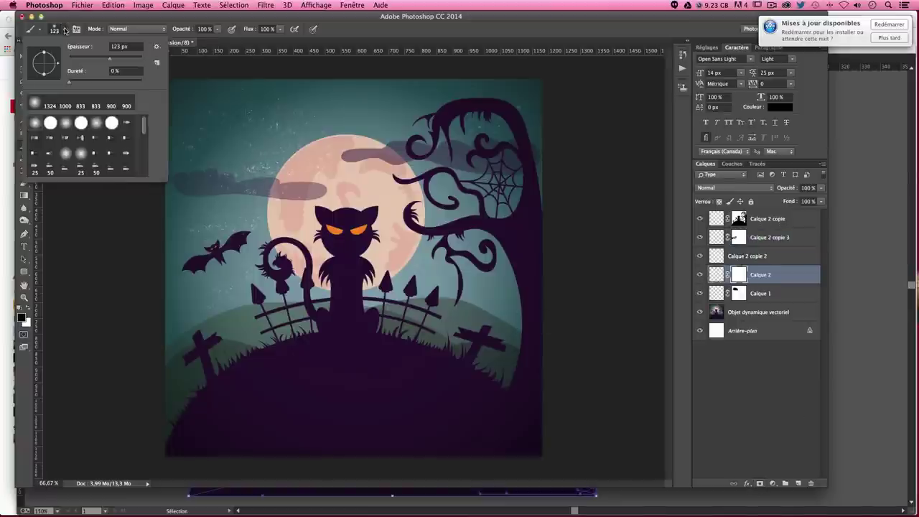
{"action": "scroll", "coordinate": [96, 158], "scroll_direction": "down", "scroll_amount": 1}
{"action": "left_click", "coordinate": [111, 173]}
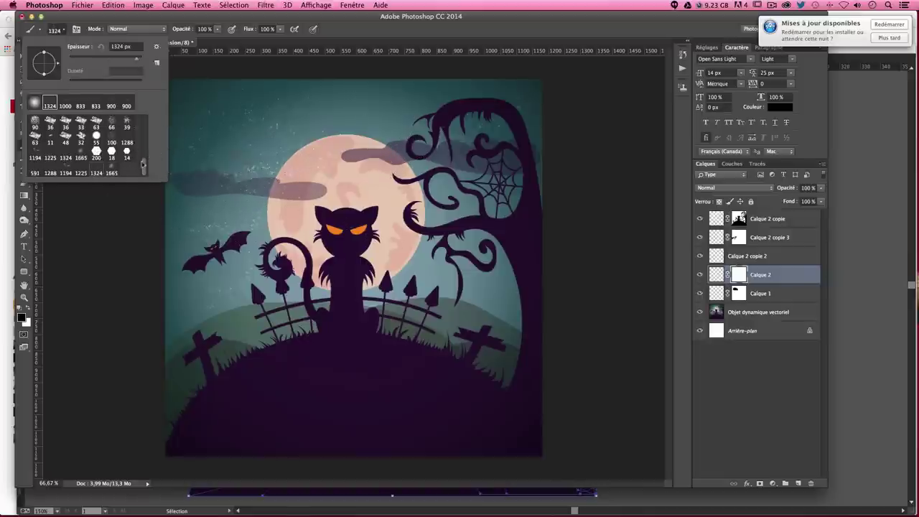
{"action": "mouse_move", "coordinate": [258, 165]}
{"action": "left_mouse_down"}
{"action": "mouse_move", "coordinate": [316, 187]}
{"action": "mouse_move", "coordinate": [265, 153]}
{"action": "mouse_move", "coordinate": [290, 176]}
{"action": "left_mouse_up"}
{"action": "key", "text": "ctrl+z"}
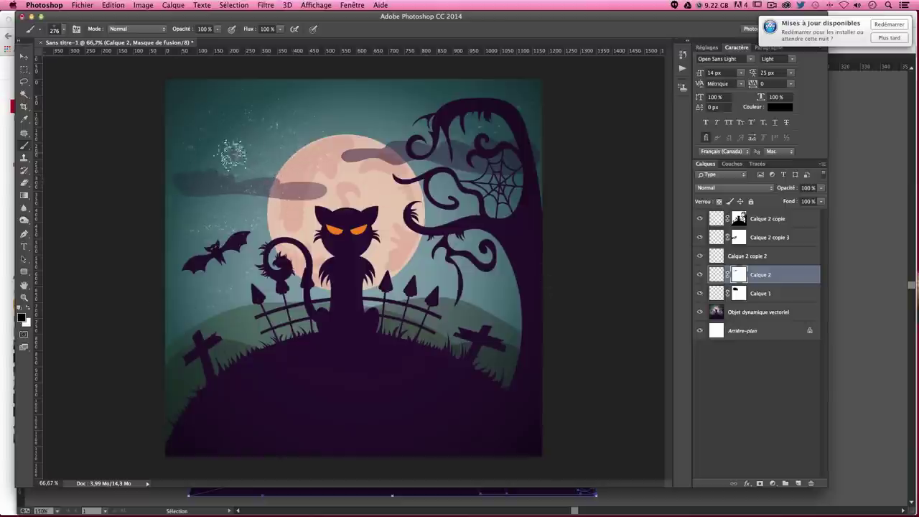
Hide Calque 2 copie 3, mask Calque 2 copie 2, reset colours, and postpone the update notice
{"action": "left_click", "coordinate": [701, 237]}
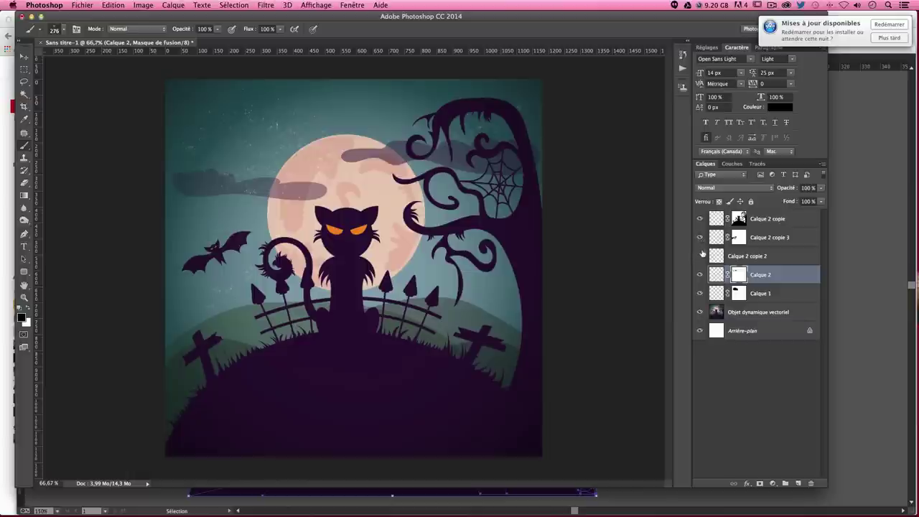
{"action": "left_click", "coordinate": [726, 259]}
{"action": "left_click", "coordinate": [760, 486]}
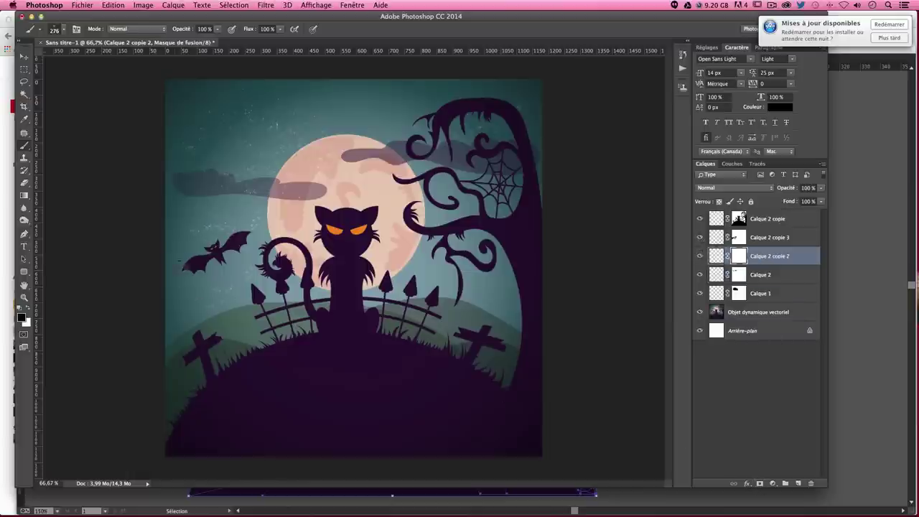
{"action": "key", "text": "x"}
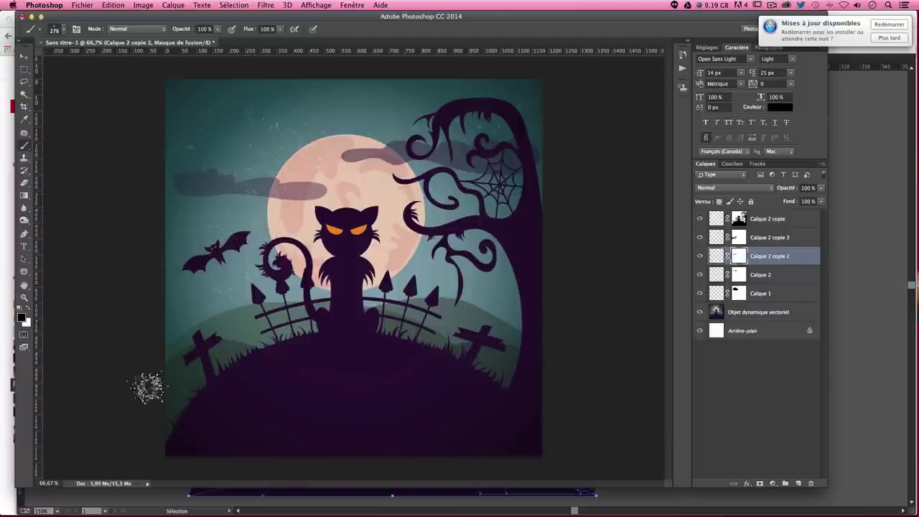
{"action": "left_click", "coordinate": [24, 57]}
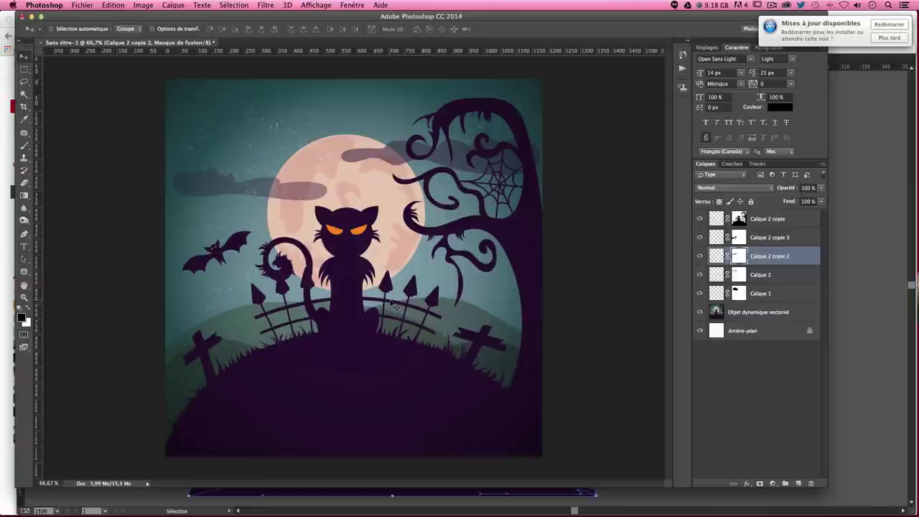
{"action": "left_click", "coordinate": [887, 39]}
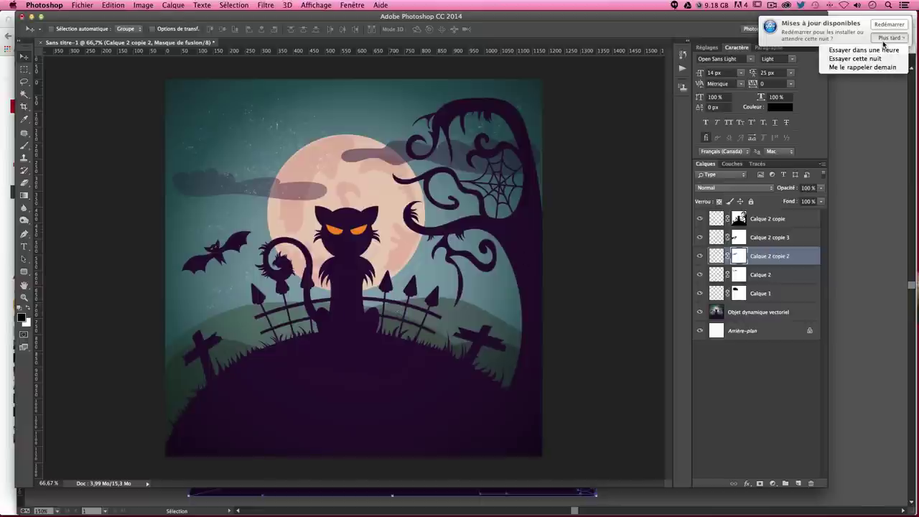
{"action": "left_click", "coordinate": [876, 76]}
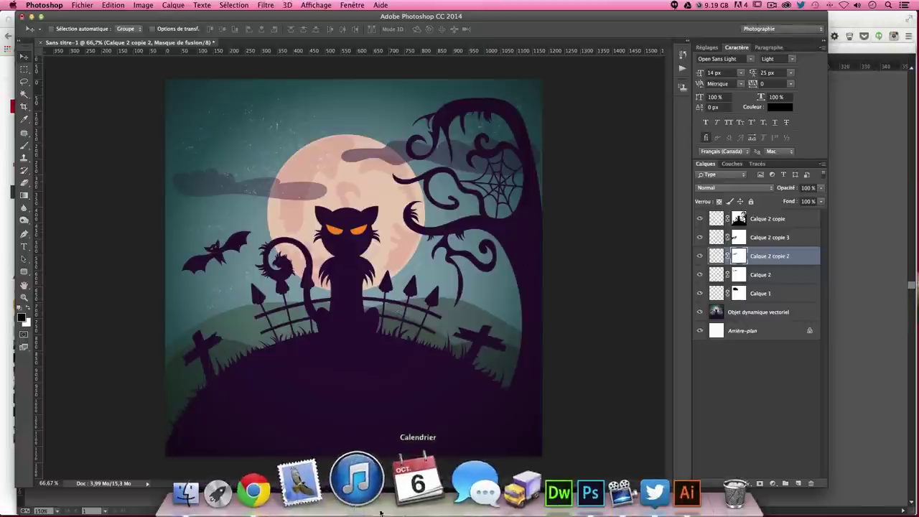
Search Chrome images for 'texture paper'
{"action": "left_click", "coordinate": [304, 482]}
{"action": "key", "text": "super+t"}
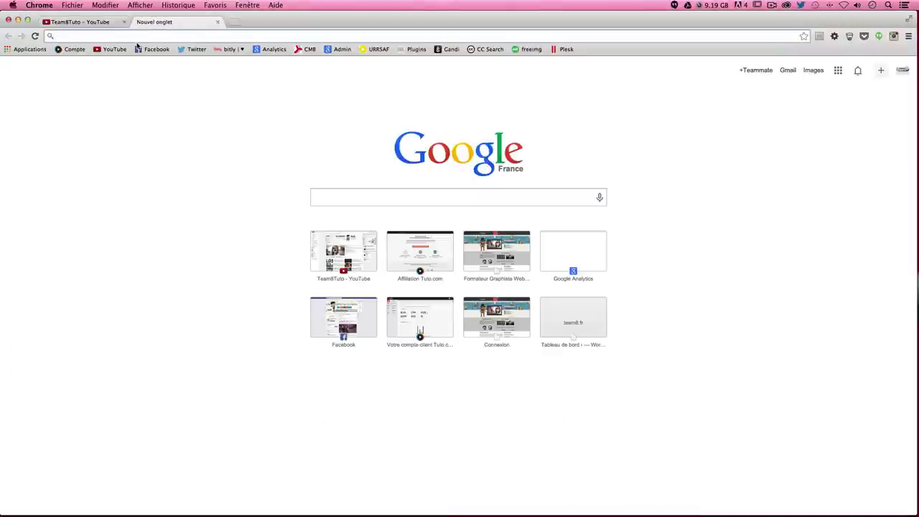
{"action": "type", "text": "textu"}
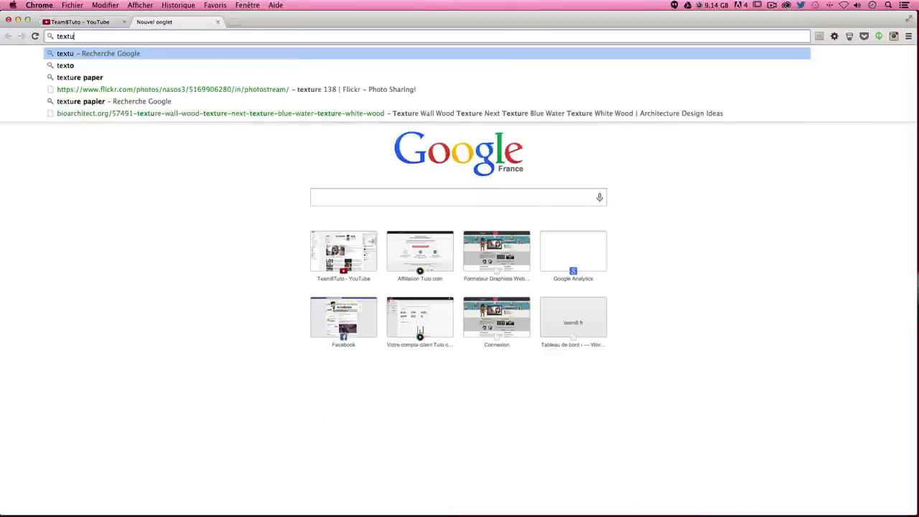
{"action": "type", "text": "re pap"}
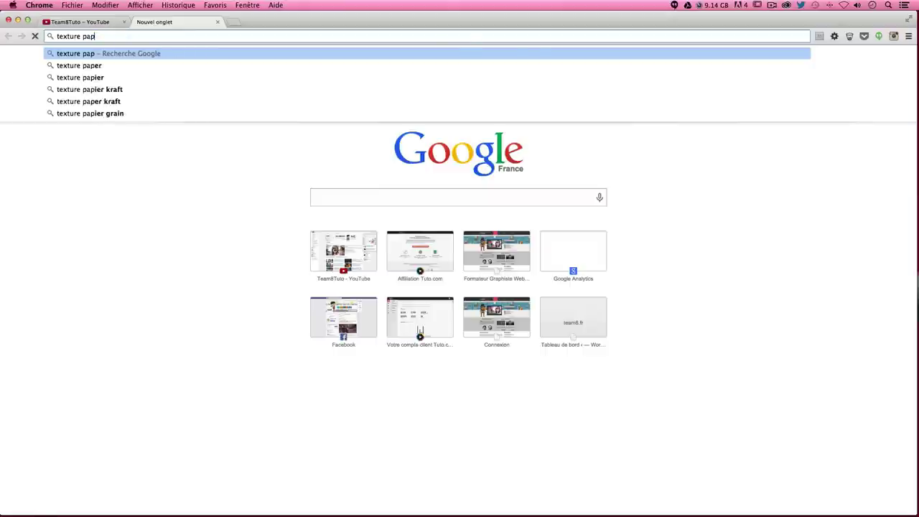
{"action": "type", "text": "er"}
{"action": "key", "text": "Return"}
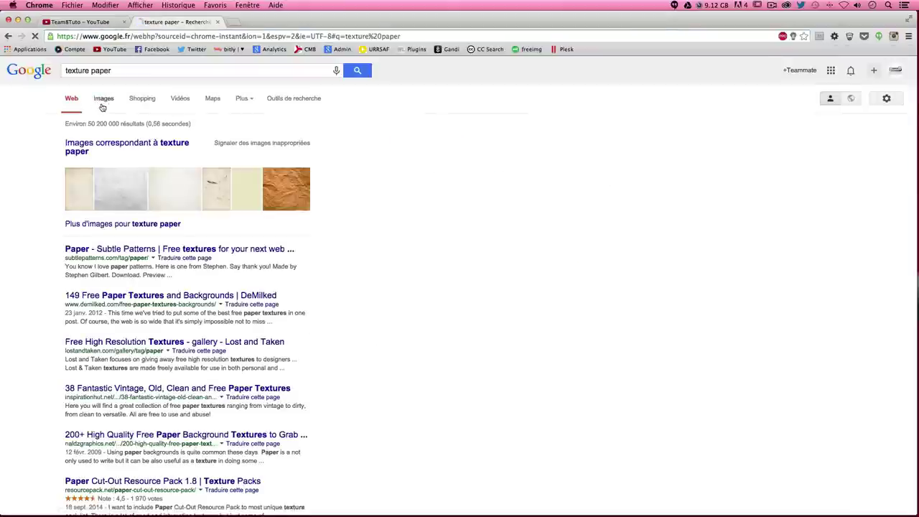
{"action": "left_click", "coordinate": [102, 100]}
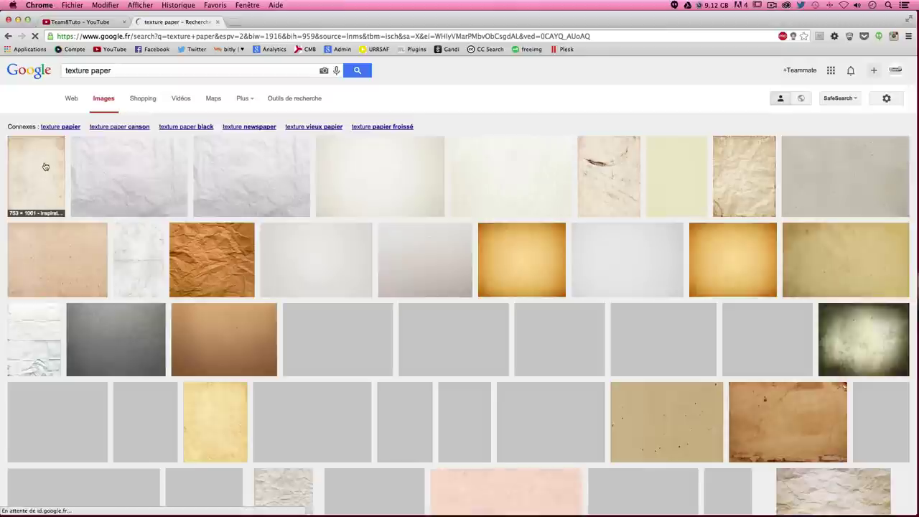
Open a beige paper texture result in a new tab and browse its page
{"action": "left_click", "coordinate": [75, 268], "text": "super"}
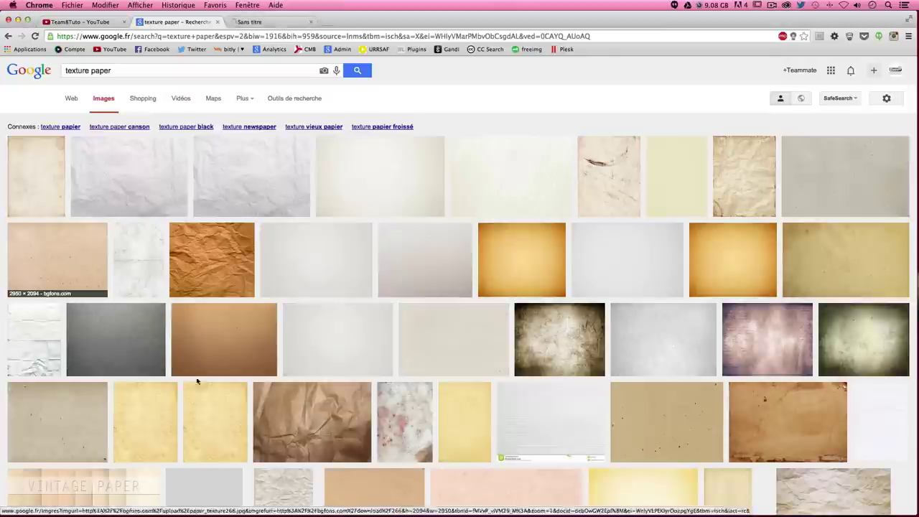
{"action": "scroll", "coordinate": [99, 434], "scroll_direction": "down", "scroll_amount": 10}
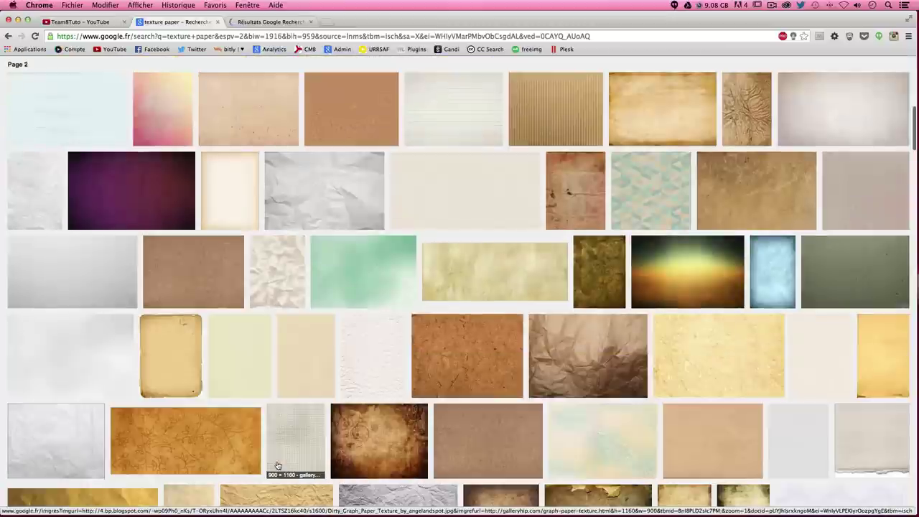
{"action": "scroll", "coordinate": [466, 471], "scroll_direction": "down", "scroll_amount": 10}
{"action": "scroll", "coordinate": [474, 474], "scroll_direction": "up", "scroll_amount": 10}
{"action": "scroll", "coordinate": [503, 381], "scroll_direction": "down", "scroll_amount": 6}
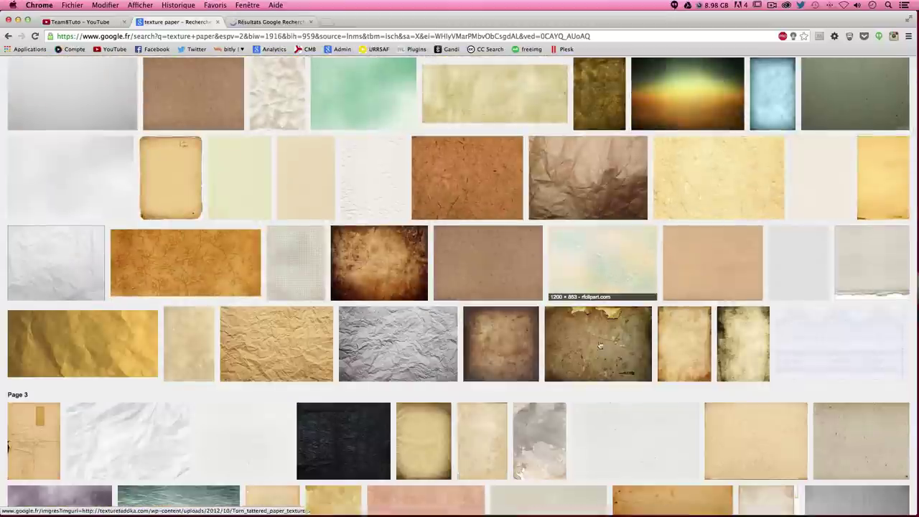
{"action": "scroll", "coordinate": [300, 390], "scroll_direction": "down", "scroll_amount": 1}
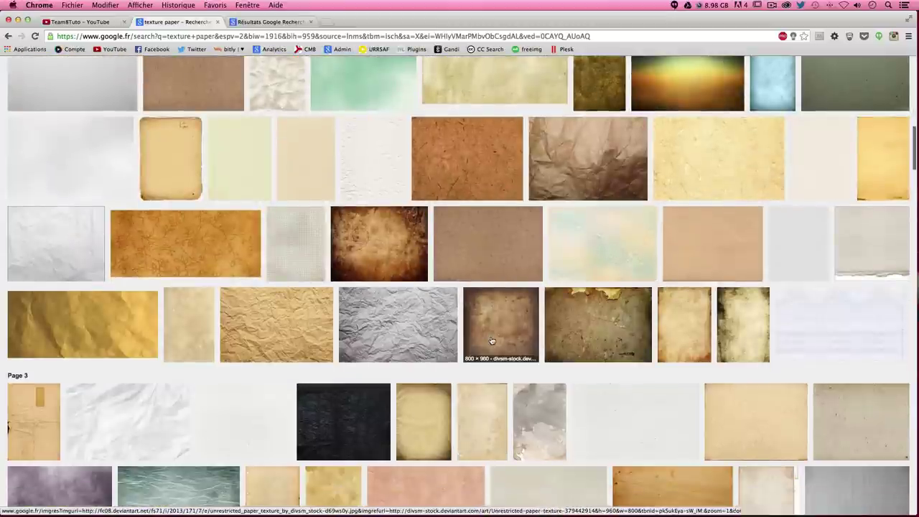
{"action": "scroll", "coordinate": [502, 373], "scroll_direction": "up", "scroll_amount": 15}
{"action": "scroll", "coordinate": [727, 365], "scroll_direction": "down", "scroll_amount": 10}
{"action": "scroll", "coordinate": [727, 365], "scroll_direction": "down", "scroll_amount": 3}
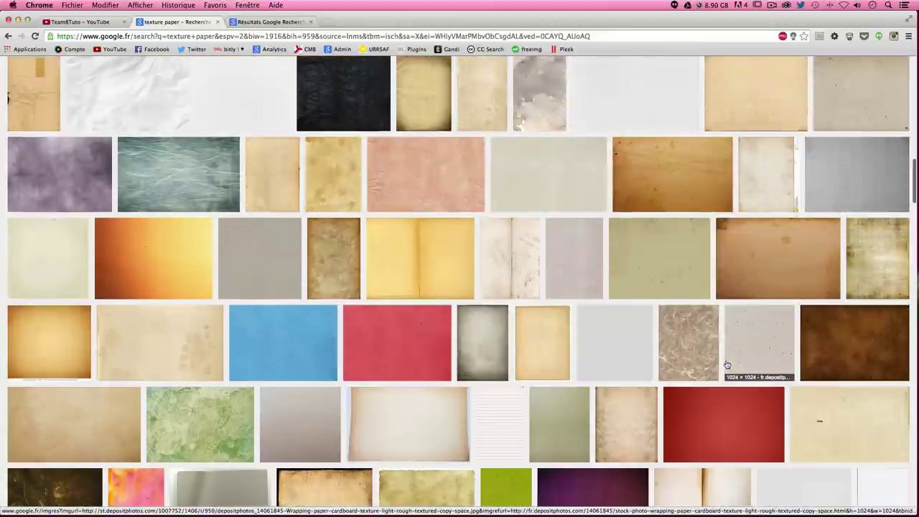
{"action": "scroll", "coordinate": [727, 370], "scroll_direction": "down", "scroll_amount": 3}
{"action": "scroll", "coordinate": [678, 424], "scroll_direction": "down", "scroll_amount": 3}
{"action": "scroll", "coordinate": [431, 354], "scroll_direction": "down", "scroll_amount": 5}
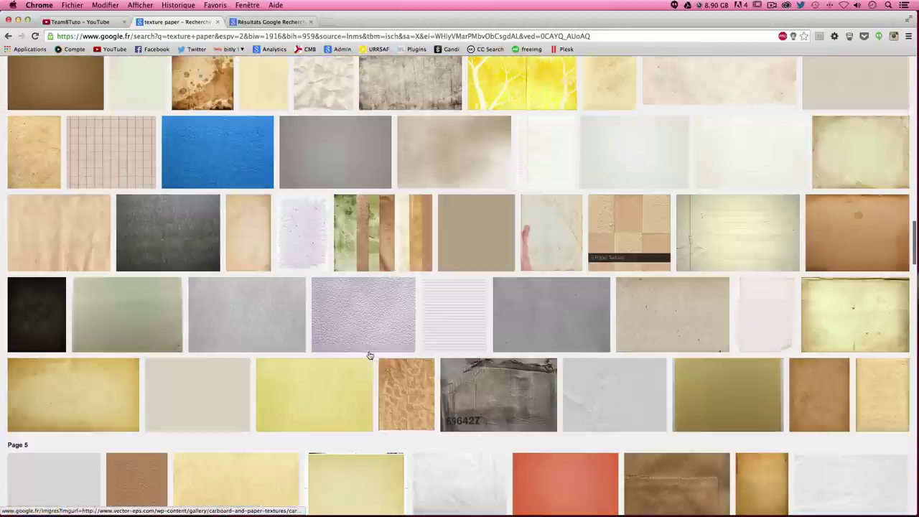
{"action": "scroll", "coordinate": [369, 353], "scroll_direction": "up", "scroll_amount": 10}
Copy the paper texture image with Copier l'image and return to Photoshop
{"action": "left_click", "coordinate": [290, 23]}
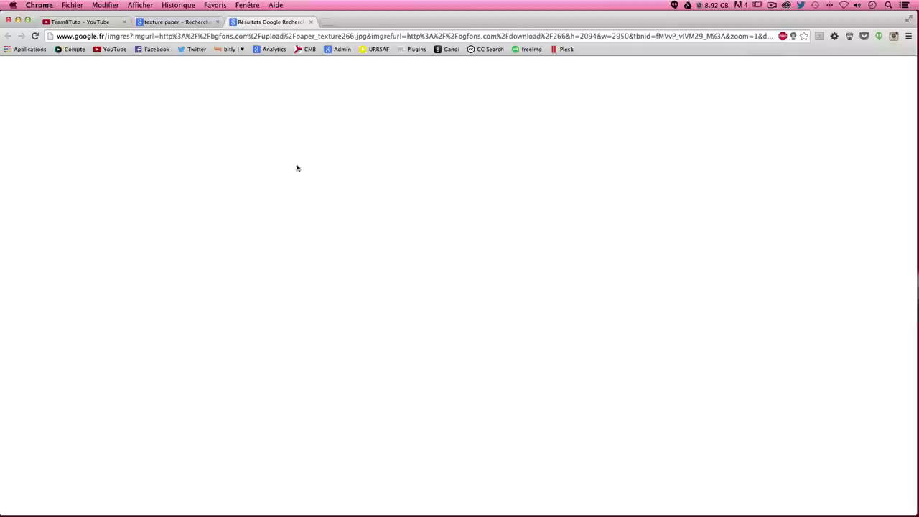
{"action": "right_click", "coordinate": [407, 272]}
{"action": "left_click", "coordinate": [433, 296]}
{"action": "mouse_move", "coordinate": [460, 512]}
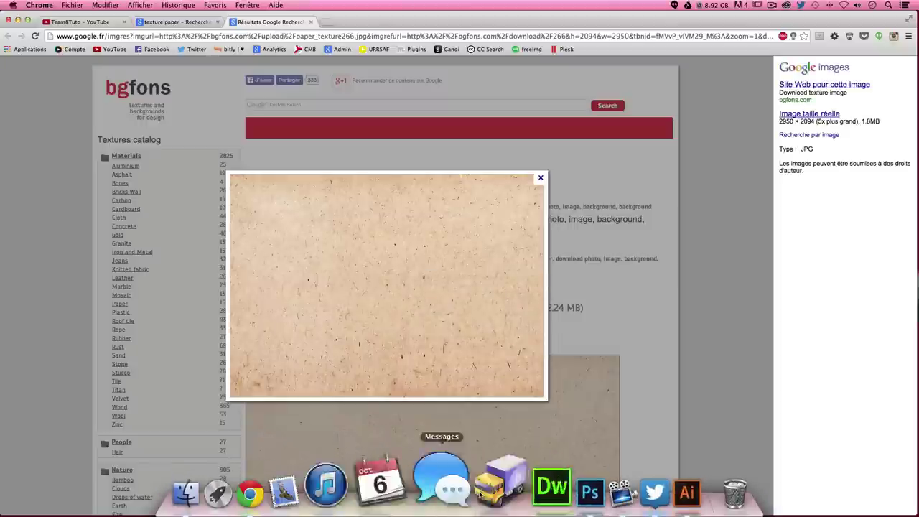
{"action": "left_click", "coordinate": [534, 478]}
Paste the paper texture above Calque 2 copie as Calque 3 and stretch it over the whole canvas
{"action": "left_click", "coordinate": [791, 223]}
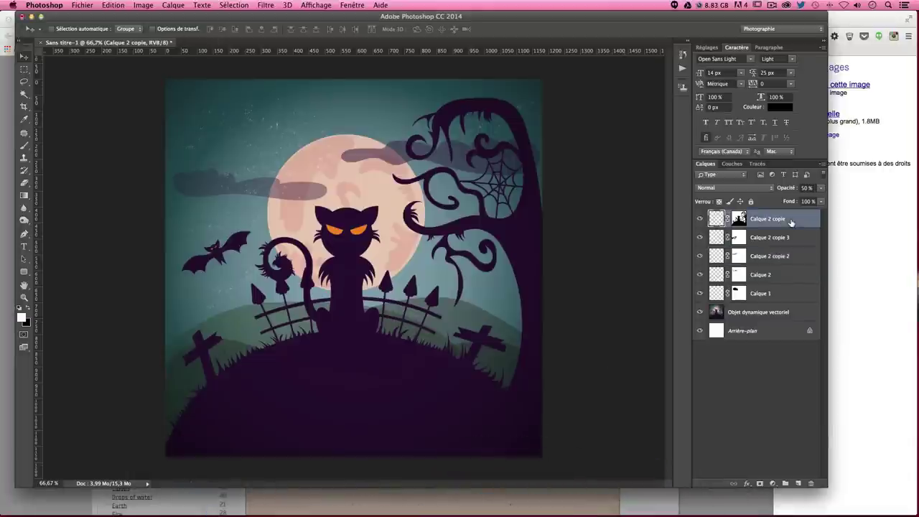
{"action": "key", "text": "super+v"}
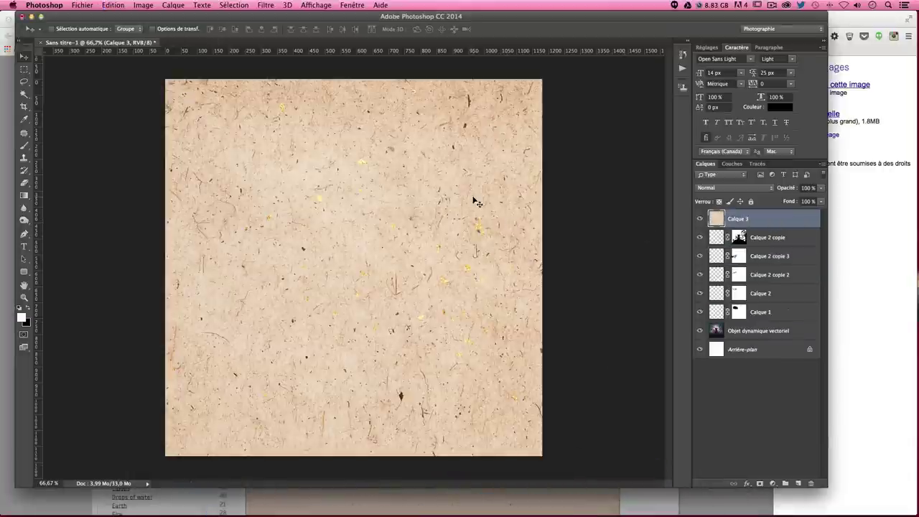
{"action": "key", "text": "super+t"}
{"action": "mouse_move", "coordinate": [165, 79]}
{"action": "left_mouse_down"}
{"action": "mouse_move", "coordinate": [206, 160]}
{"action": "mouse_move", "coordinate": [522, 395]}
{"action": "mouse_move", "coordinate": [206, 166]}
{"action": "left_mouse_up"}
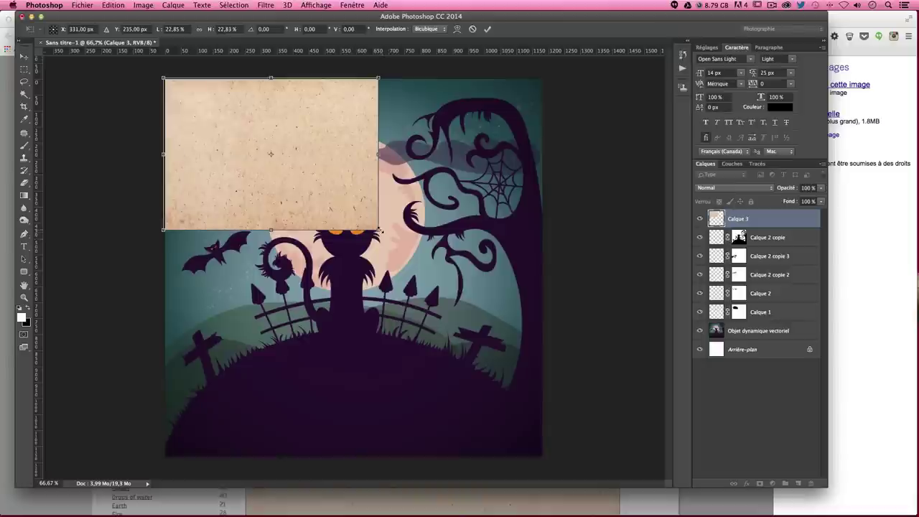
{"action": "left_click_drag", "start_coordinate": [381, 230], "coordinate": [541, 346]}
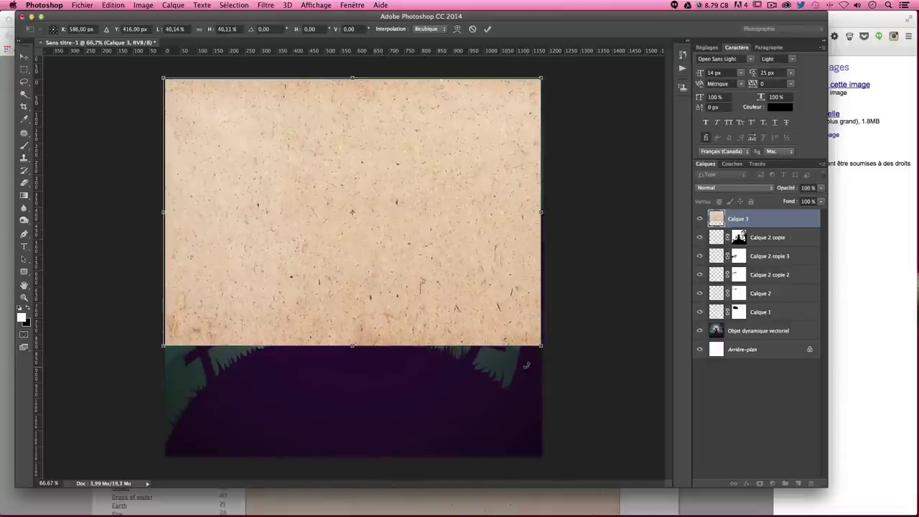
{"action": "left_click_drag", "start_coordinate": [541, 346], "coordinate": [683, 485]}
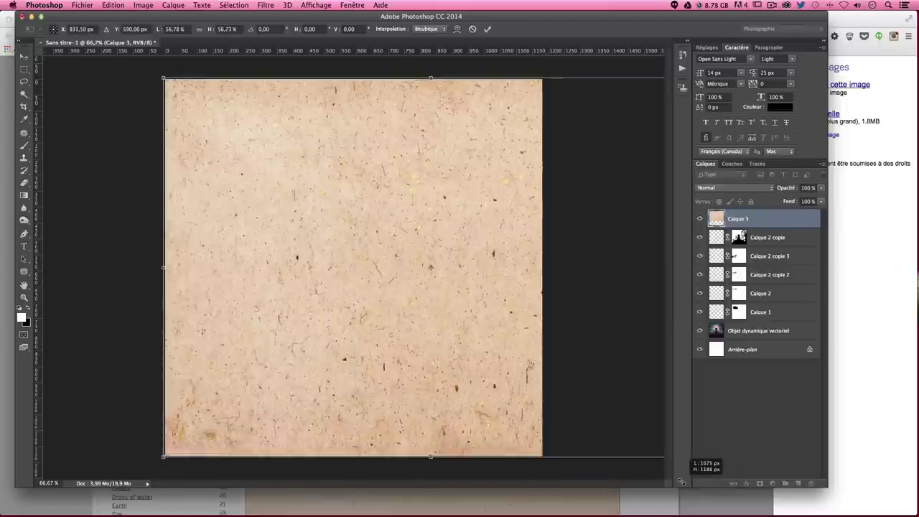
{"action": "key", "text": "Return"}
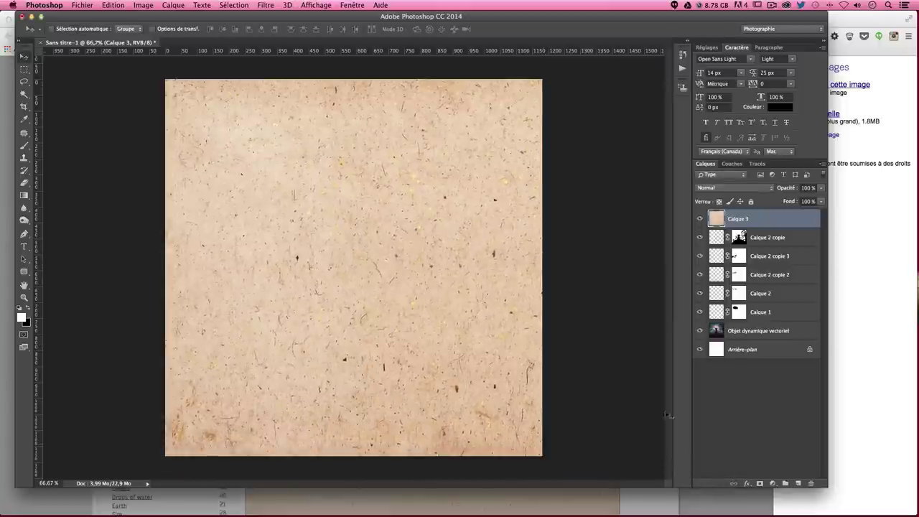
Try Calque 3 in Produit and Incrustation blend modes at various opacities
{"action": "left_click", "coordinate": [727, 187]}
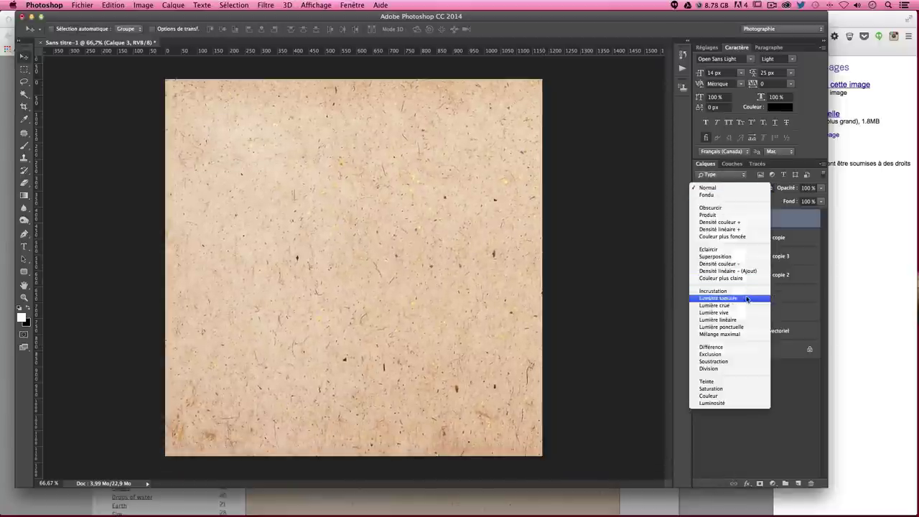
{"action": "left_click", "coordinate": [731, 215]}
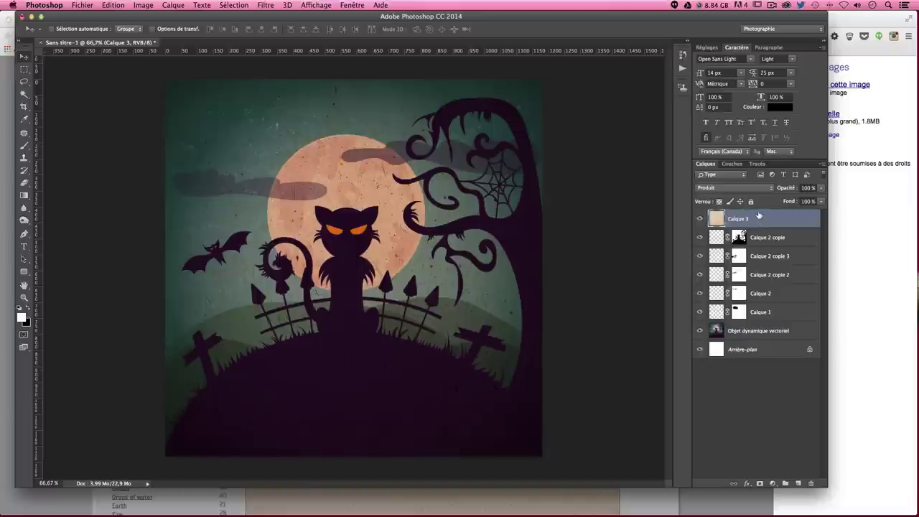
{"action": "left_click", "coordinate": [821, 188]}
{"action": "mouse_move", "coordinate": [823, 199]}
{"action": "left_mouse_down"}
{"action": "mouse_move", "coordinate": [791, 200]}
{"action": "mouse_move", "coordinate": [802, 200]}
{"action": "left_mouse_up"}
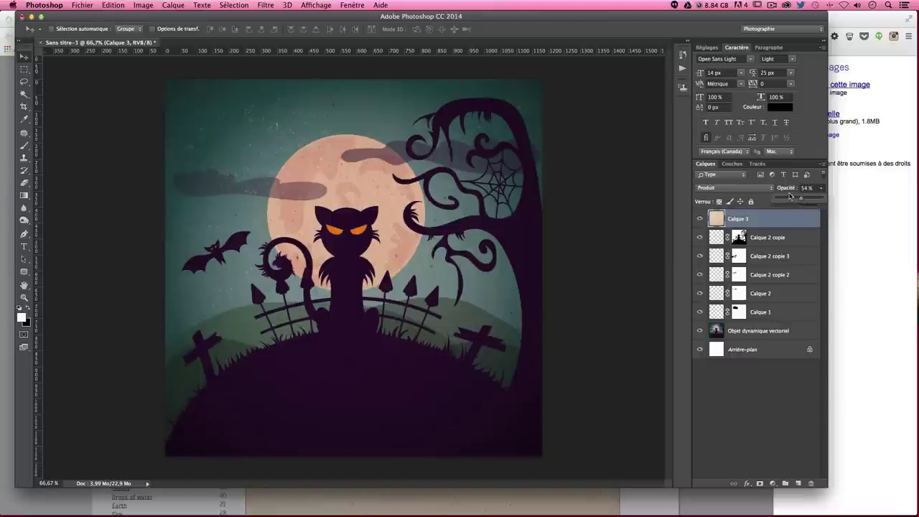
{"action": "left_click_drag", "start_coordinate": [806, 199], "coordinate": [824, 199]}
{"action": "left_click", "coordinate": [726, 187]}
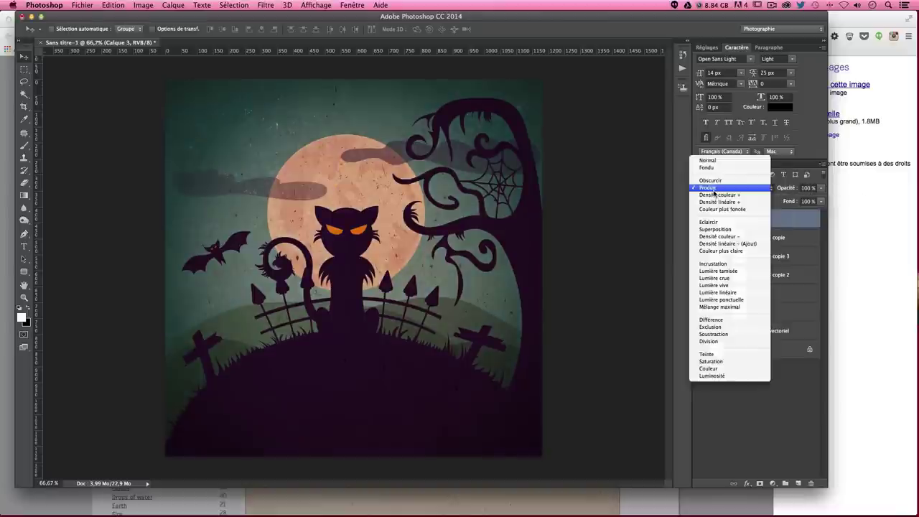
{"action": "left_click", "coordinate": [734, 264]}
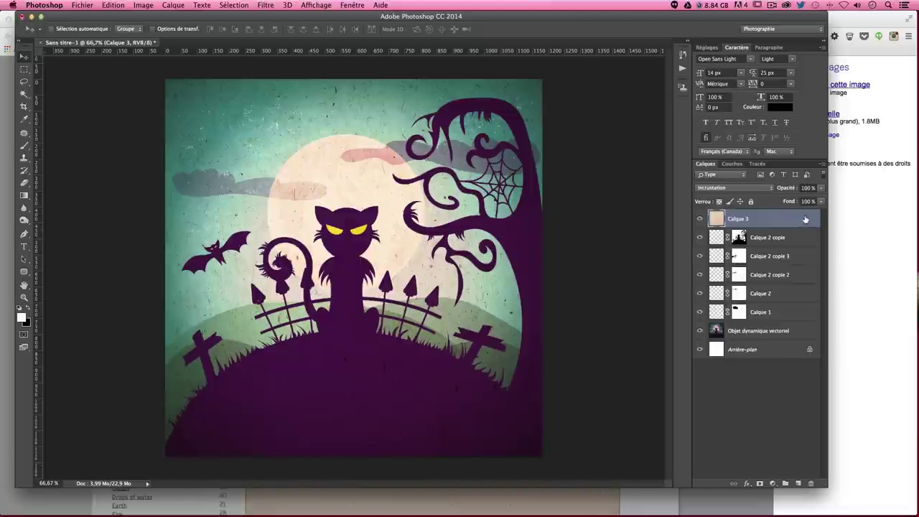
{"action": "left_click", "coordinate": [818, 191]}
{"action": "mouse_move", "coordinate": [821, 200]}
{"action": "left_mouse_down"}
{"action": "mouse_move", "coordinate": [797, 201]}
{"action": "mouse_move", "coordinate": [825, 200]}
{"action": "left_mouse_up"}
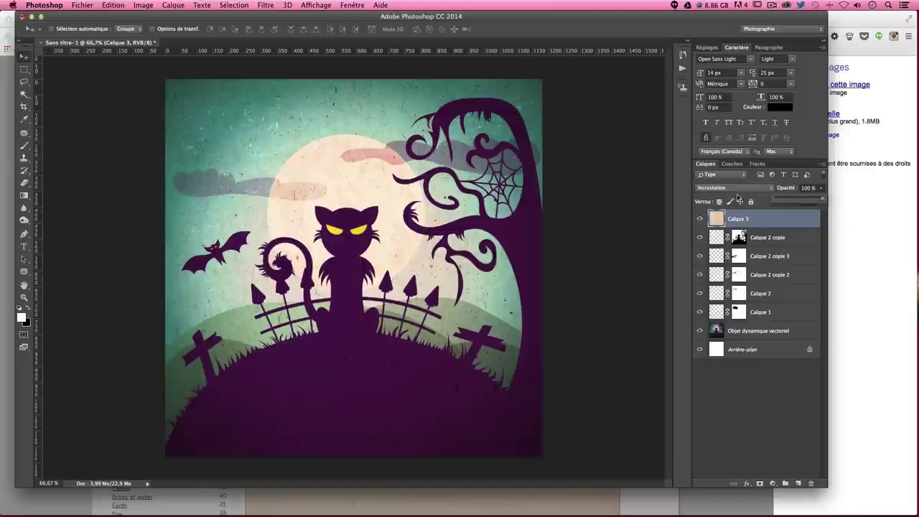
Test Lumière tamisée and Obscurcir, then settle on Produit at 70% opacity
{"action": "left_click", "coordinate": [733, 188]}
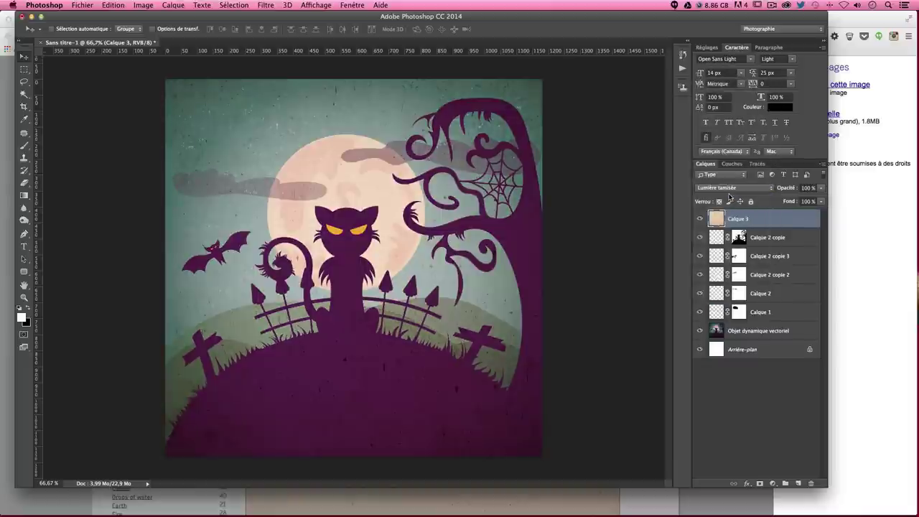
{"action": "left_click", "coordinate": [733, 187]}
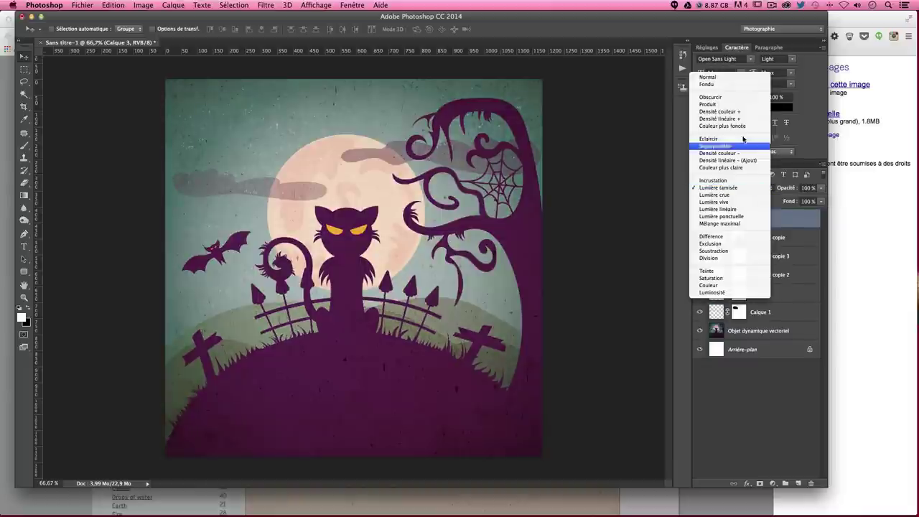
{"action": "left_click", "coordinate": [720, 94]}
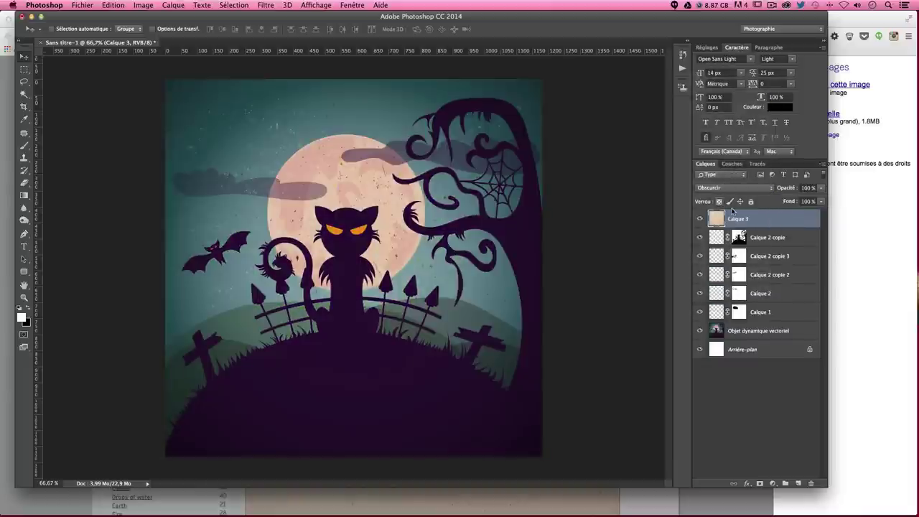
{"action": "left_click", "coordinate": [709, 189]}
{"action": "left_click", "coordinate": [709, 195]}
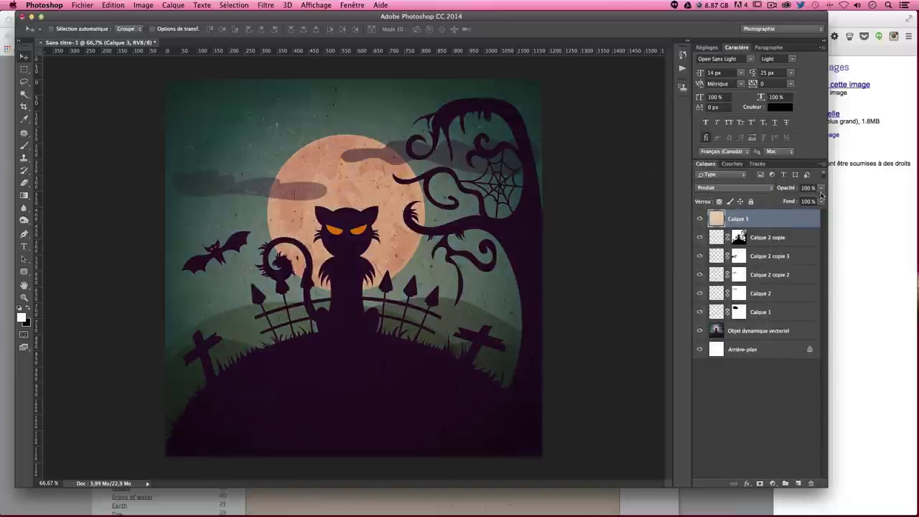
{"action": "left_click", "coordinate": [822, 188]}
{"action": "left_click_drag", "start_coordinate": [821, 201], "coordinate": [810, 203]}
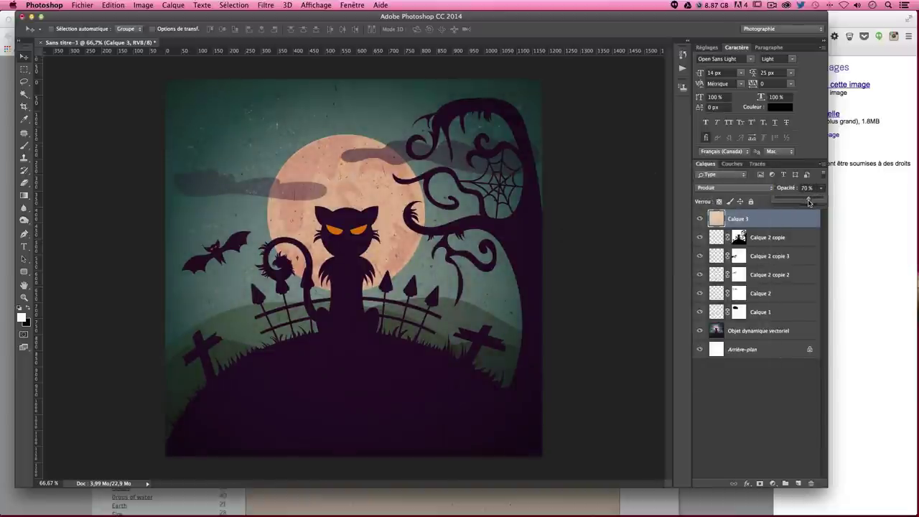
{"action": "left_click", "coordinate": [760, 407]}
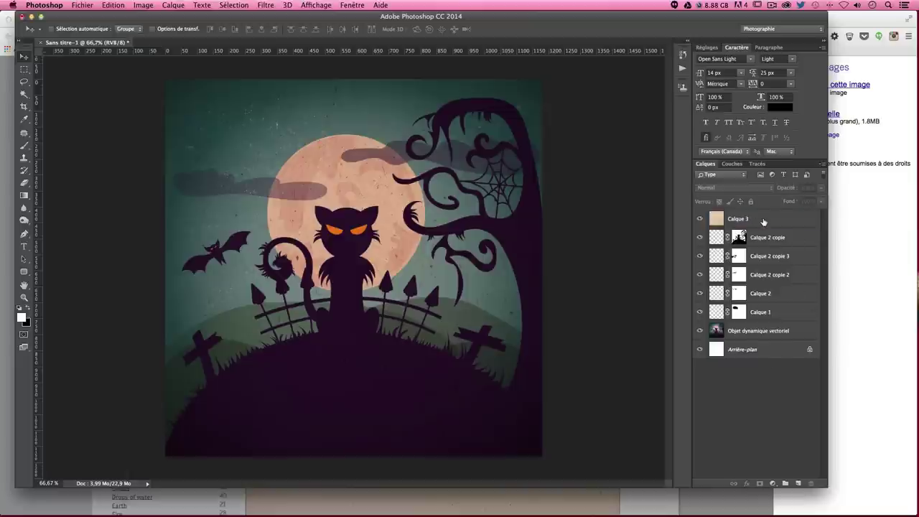
{"action": "left_click", "coordinate": [710, 219]}
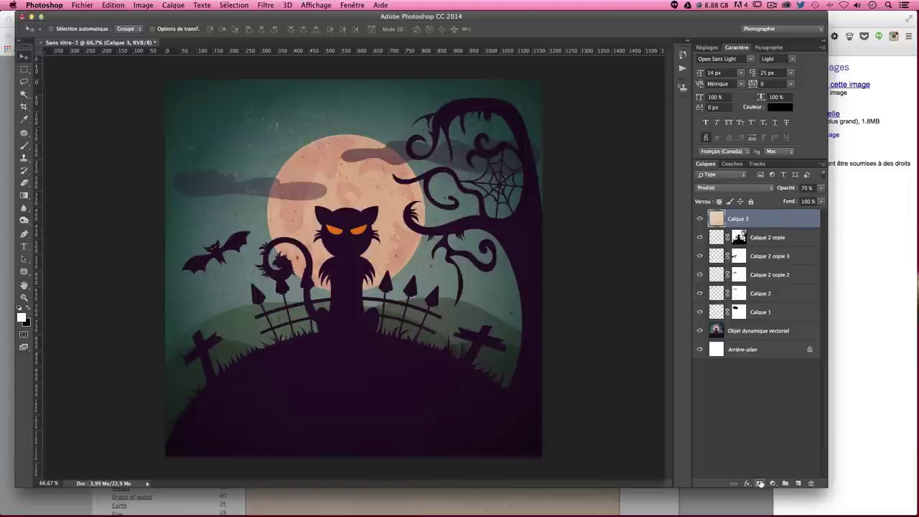
Mask Calque 3 and paint black speckles on it with a roughly 414 px scatter brush
{"action": "left_click", "coordinate": [760, 484]}
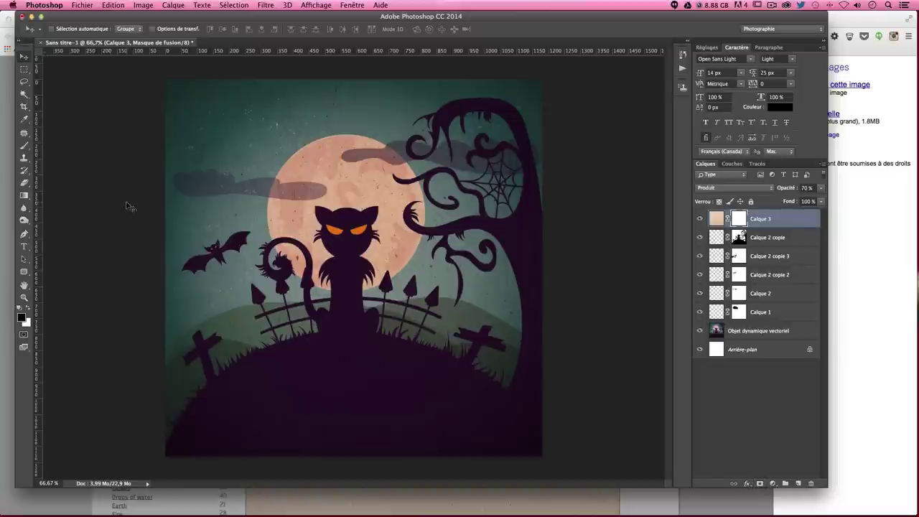
{"action": "left_click", "coordinate": [23, 145]}
{"action": "left_click_drag", "start_coordinate": [246, 175], "coordinate": [337, 153]}
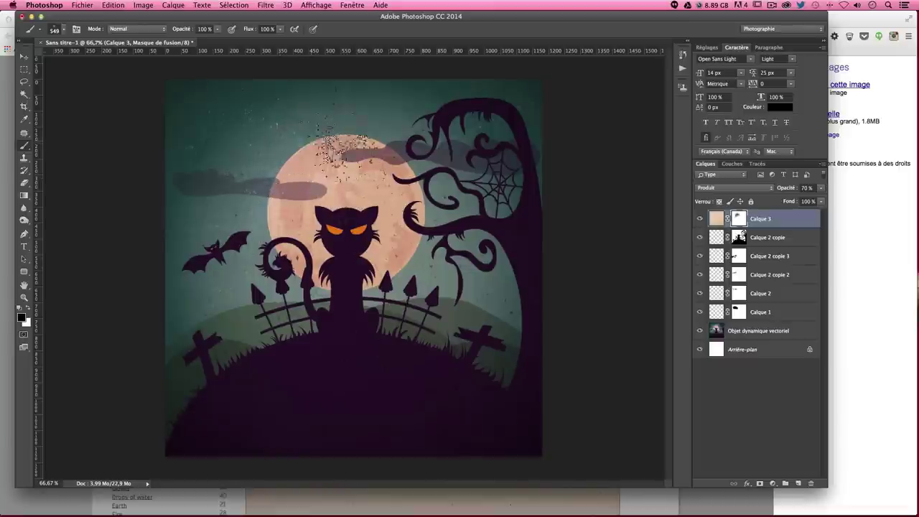
{"action": "left_click_drag", "start_coordinate": [338, 151], "coordinate": [470, 373]}
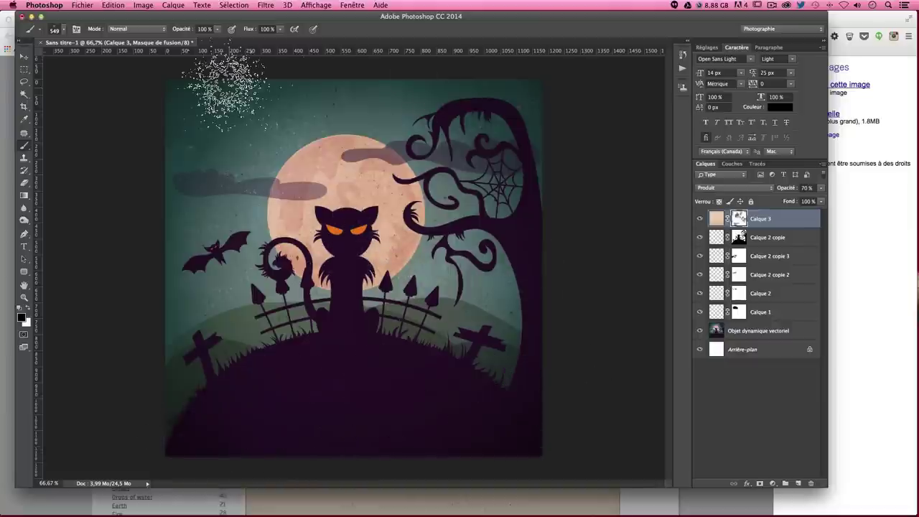
{"action": "key", "text": "v"}
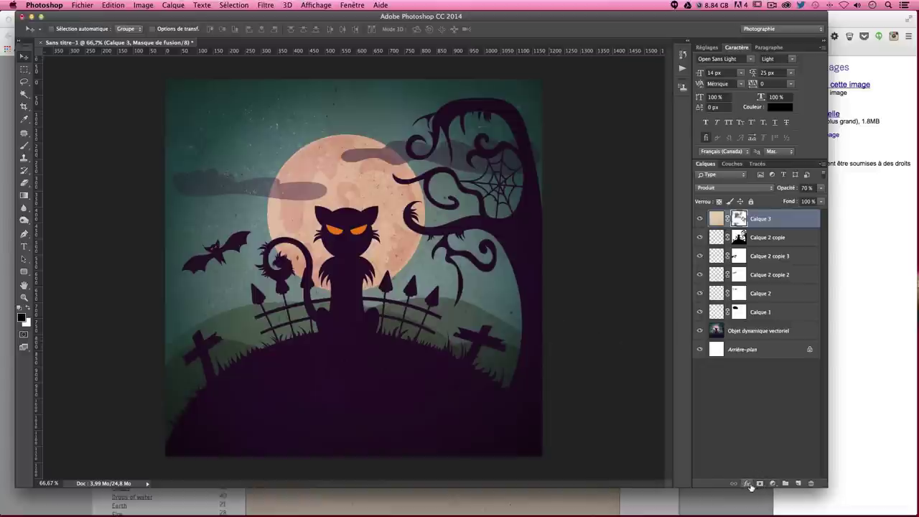
Add a gradient fill layer and set the gradient's left stop to purple
{"action": "left_click", "coordinate": [774, 484]}
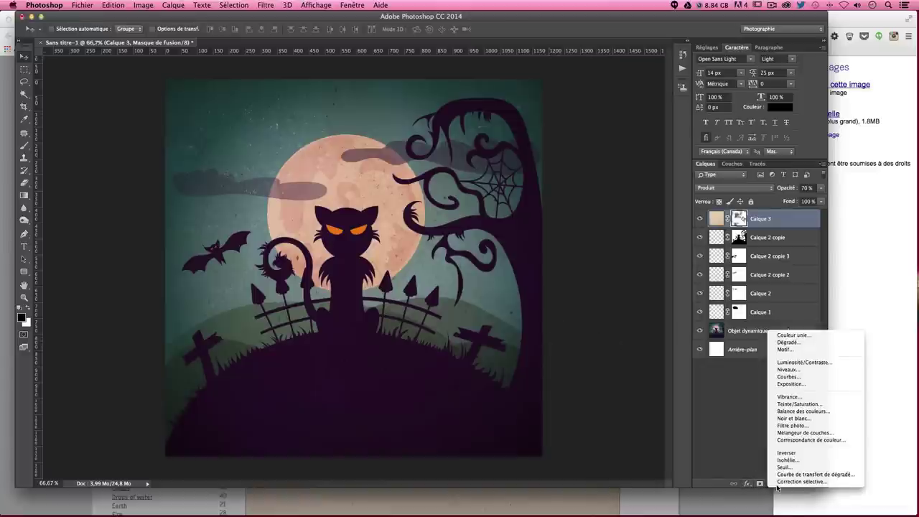
{"action": "left_click", "coordinate": [806, 343]}
{"action": "left_click", "coordinate": [415, 152]}
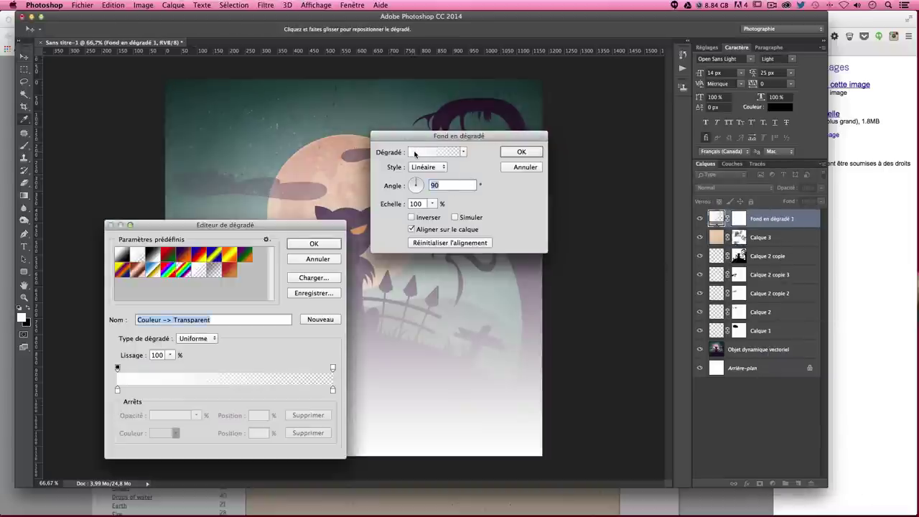
{"action": "double_click", "coordinate": [117, 392]}
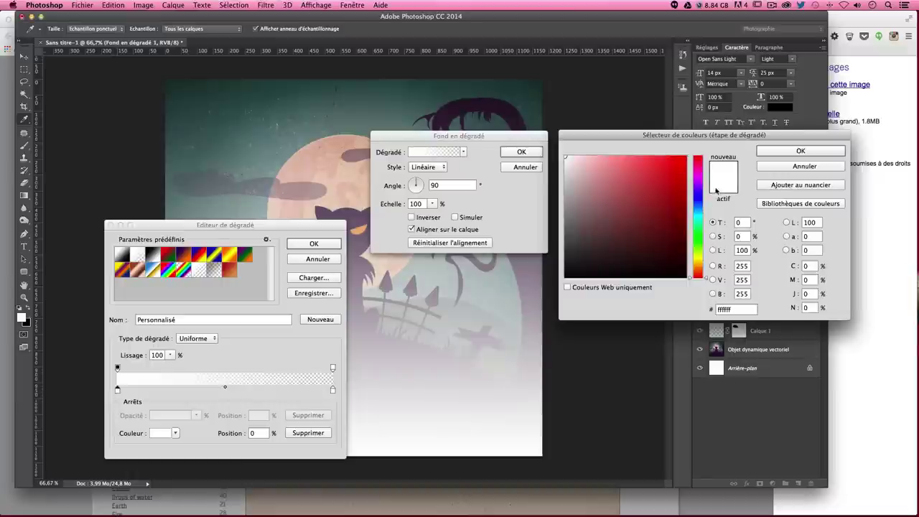
{"action": "left_click_drag", "start_coordinate": [700, 205], "coordinate": [701, 185]}
{"action": "left_click", "coordinate": [662, 191]}
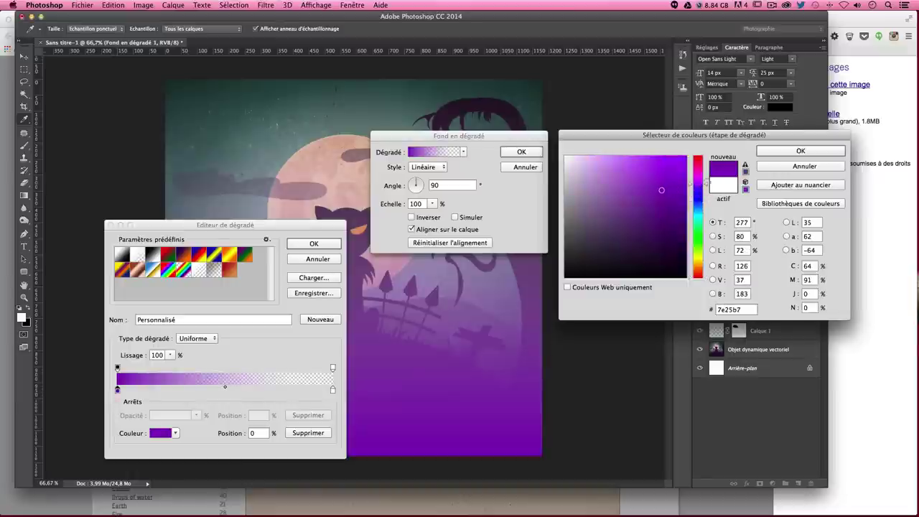
{"action": "left_click", "coordinate": [800, 151]}
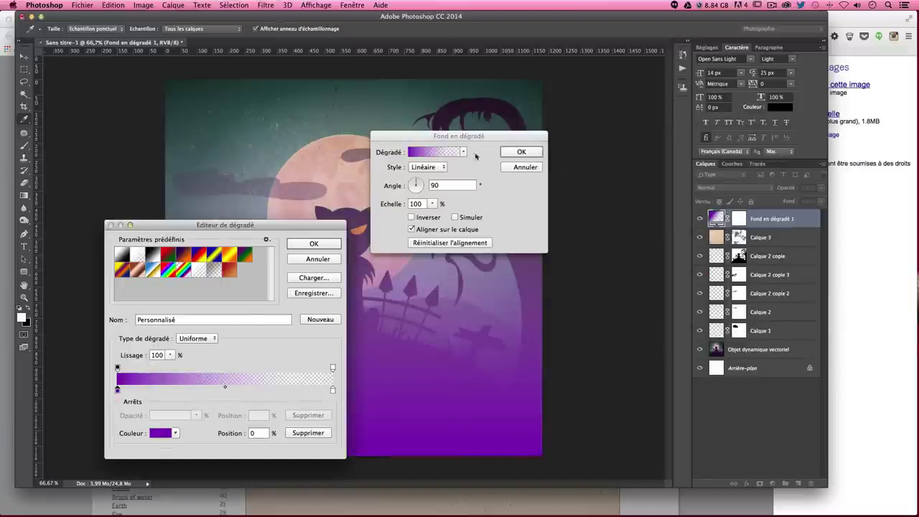
Set the gradient's right stop to bright cyan and keep the gradient
{"action": "double_click", "coordinate": [332, 389]}
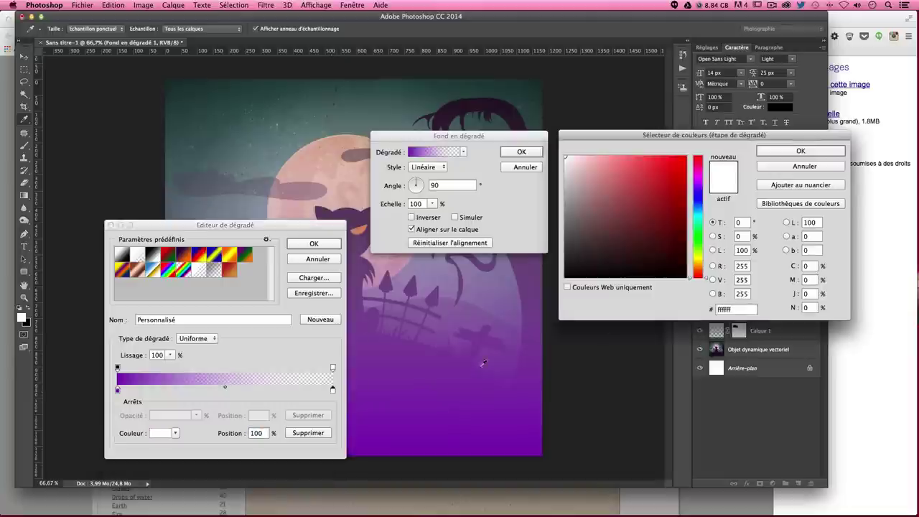
{"action": "left_click_drag", "start_coordinate": [712, 204], "coordinate": [713, 216]}
{"action": "left_click", "coordinate": [668, 203]}
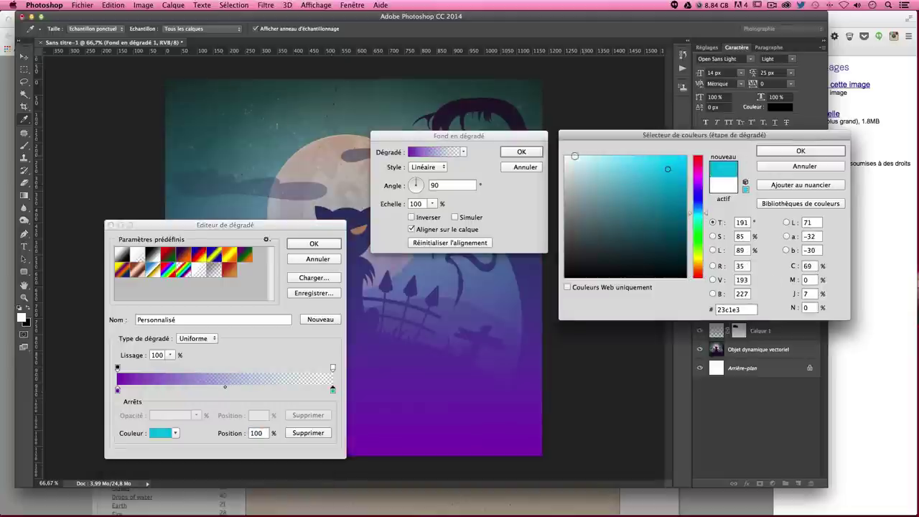
{"action": "left_click", "coordinate": [566, 185]}
{"action": "left_click", "coordinate": [697, 217]}
{"action": "left_click", "coordinate": [677, 167]}
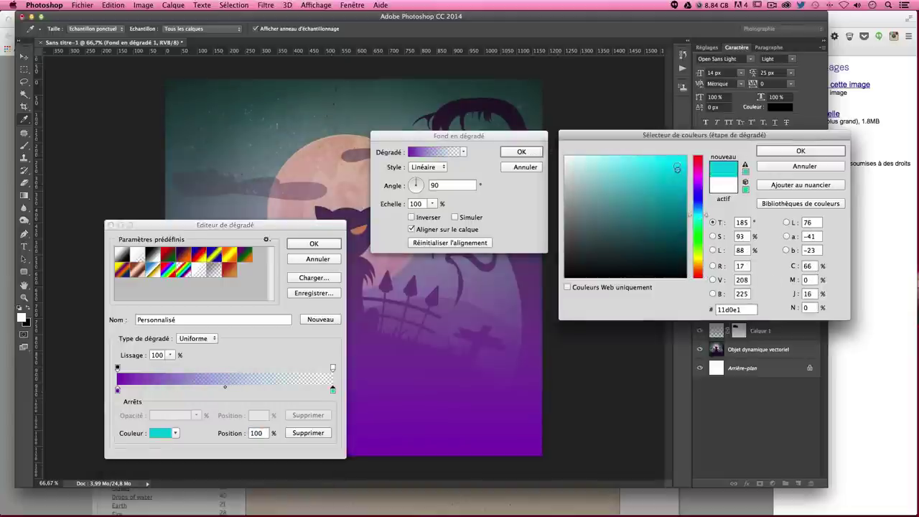
{"action": "left_click", "coordinate": [793, 152]}
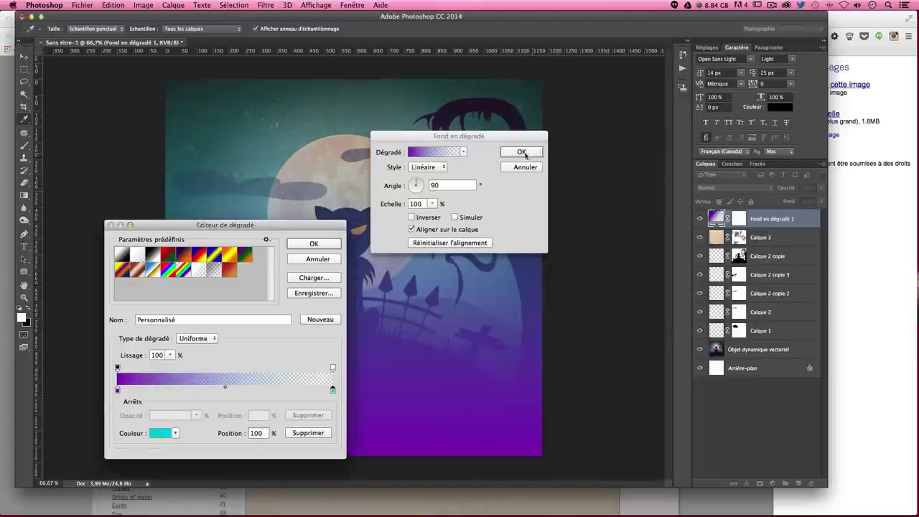
{"action": "left_click", "coordinate": [332, 244]}
Make the gradient fill radial and inverted at 135% scale, and apply it
{"action": "left_click", "coordinate": [431, 167]}
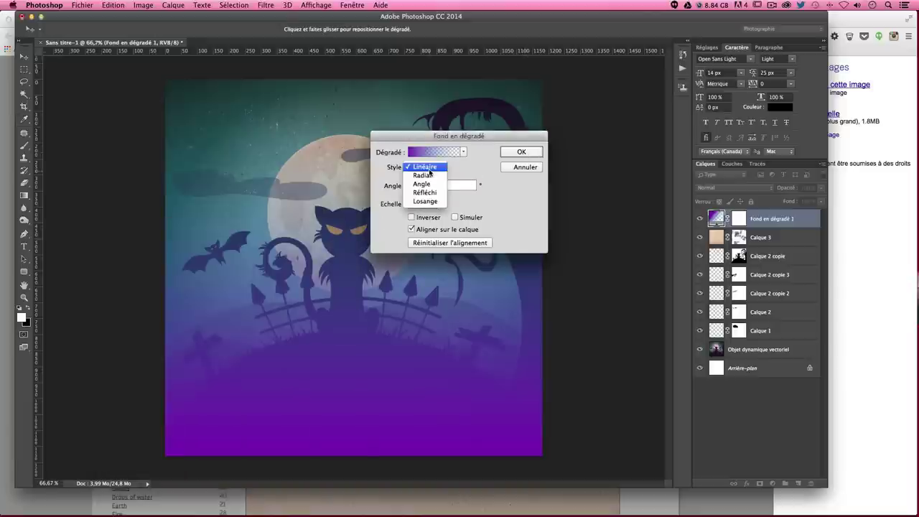
{"action": "left_click", "coordinate": [434, 177]}
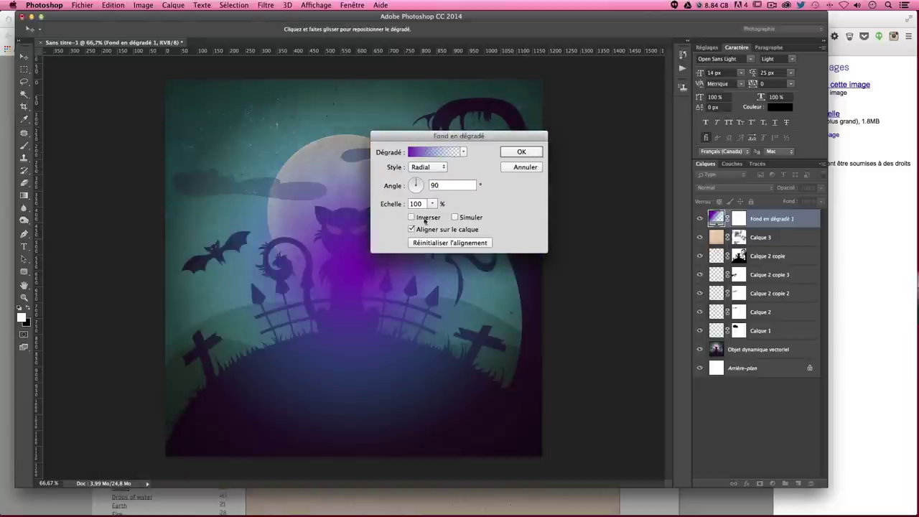
{"action": "left_click", "coordinate": [424, 219]}
{"action": "left_click_drag", "start_coordinate": [460, 134], "coordinate": [581, 86]}
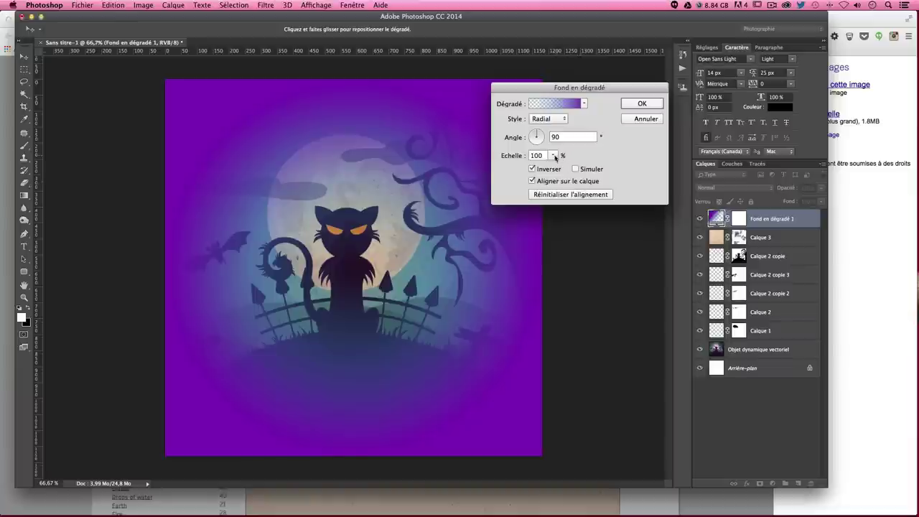
{"action": "left_click_drag", "start_coordinate": [553, 156], "coordinate": [555, 169]}
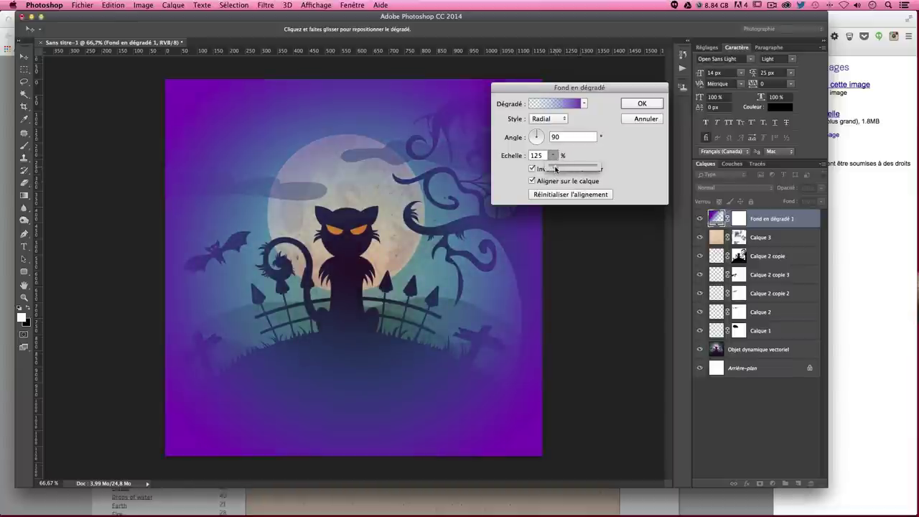
{"action": "left_click", "coordinate": [630, 104]}
Try Lumière tamisée, Incrustation, Produit, Eclaircir and Superposition blend modes on the gradient layer
{"action": "left_click", "coordinate": [709, 190]}
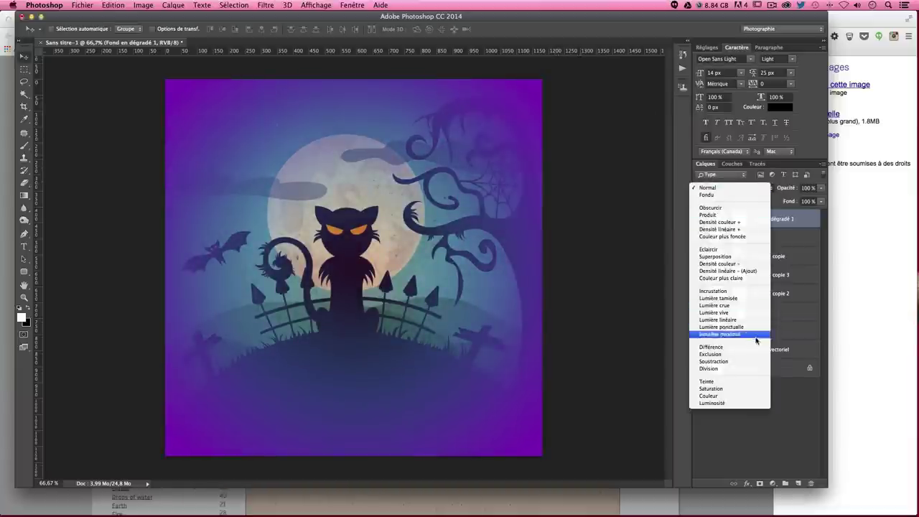
{"action": "left_click", "coordinate": [740, 298]}
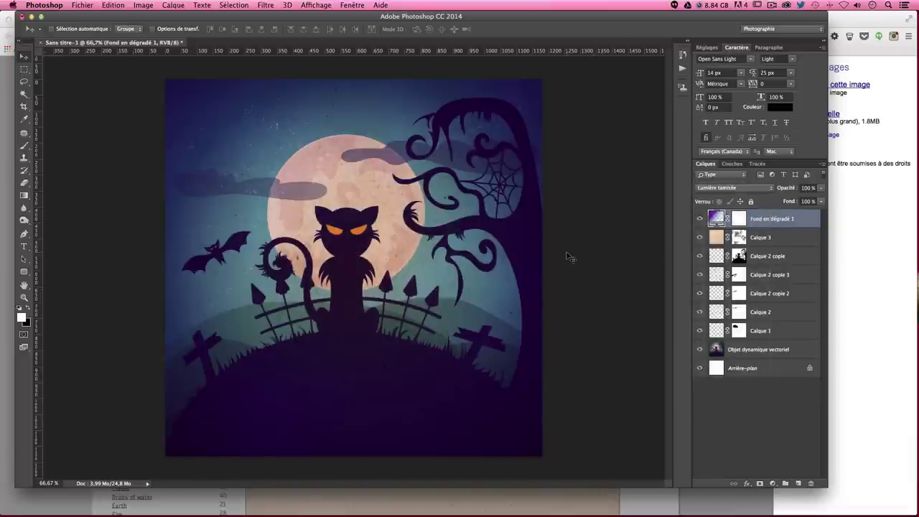
{"action": "left_click", "coordinate": [723, 188]}
{"action": "left_click", "coordinate": [726, 182]}
{"action": "left_click", "coordinate": [710, 187]}
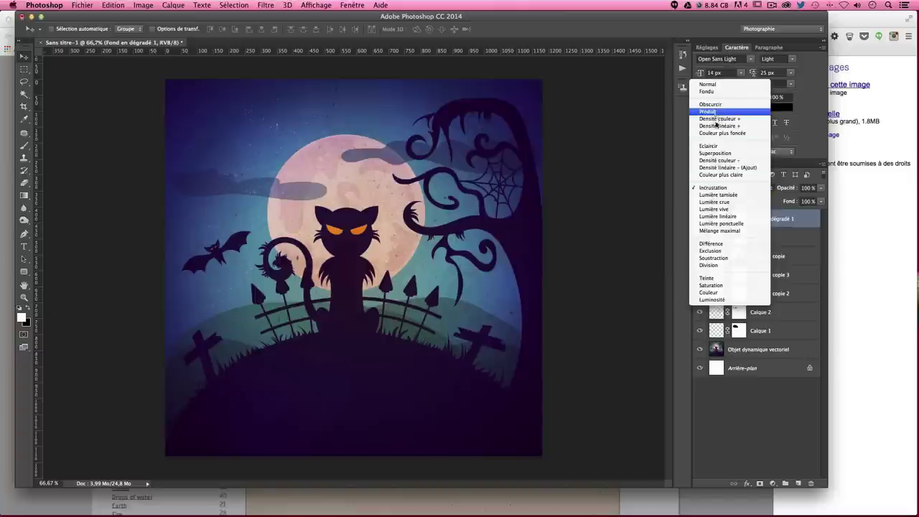
{"action": "left_click", "coordinate": [715, 115]}
{"action": "left_click", "coordinate": [715, 185]}
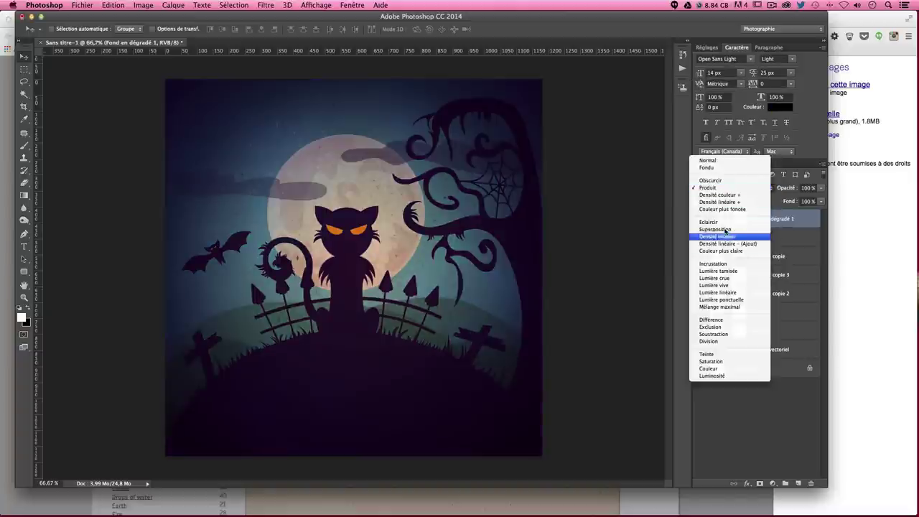
{"action": "left_click", "coordinate": [683, 231]}
{"action": "key", "text": "alt+shift+g"}
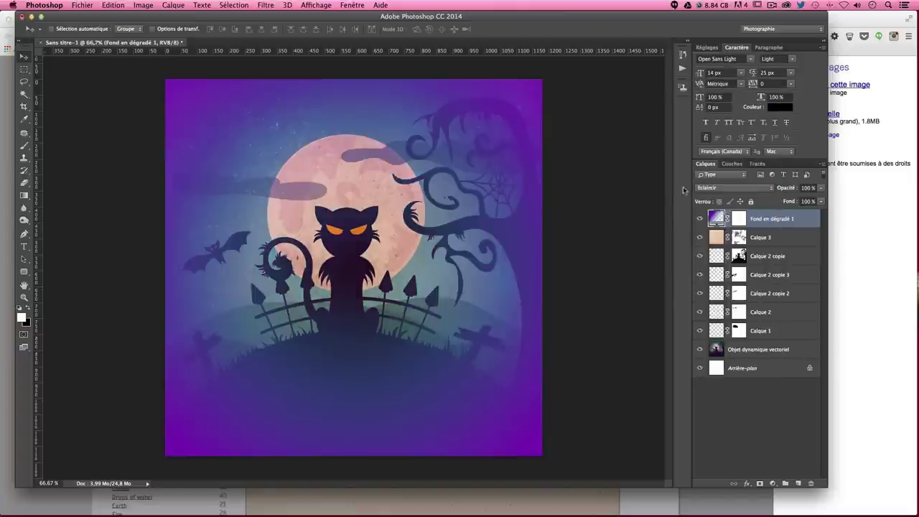
{"action": "left_click", "coordinate": [726, 187]}
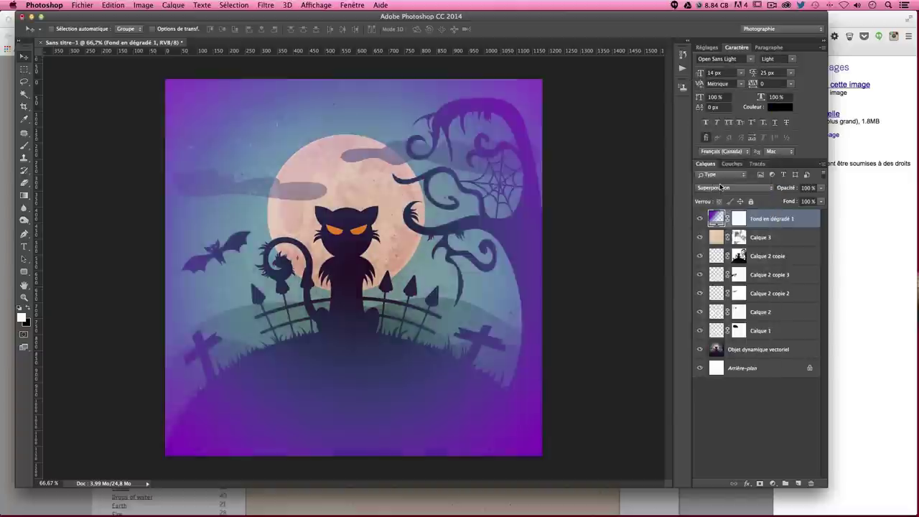
Set the gradient layer back to Lumière tamisée and lower its opacity to about 65%
{"action": "left_click", "coordinate": [712, 189]}
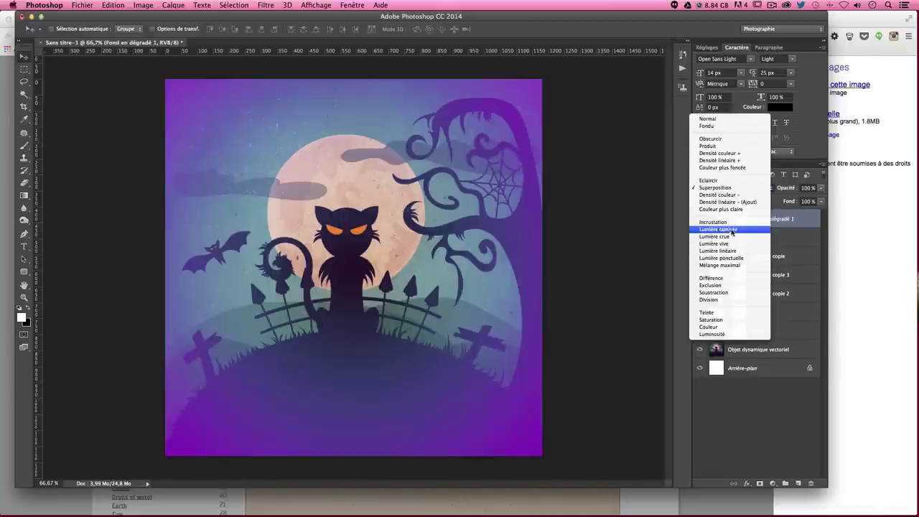
{"action": "left_click", "coordinate": [731, 230]}
{"action": "left_click", "coordinate": [821, 188]}
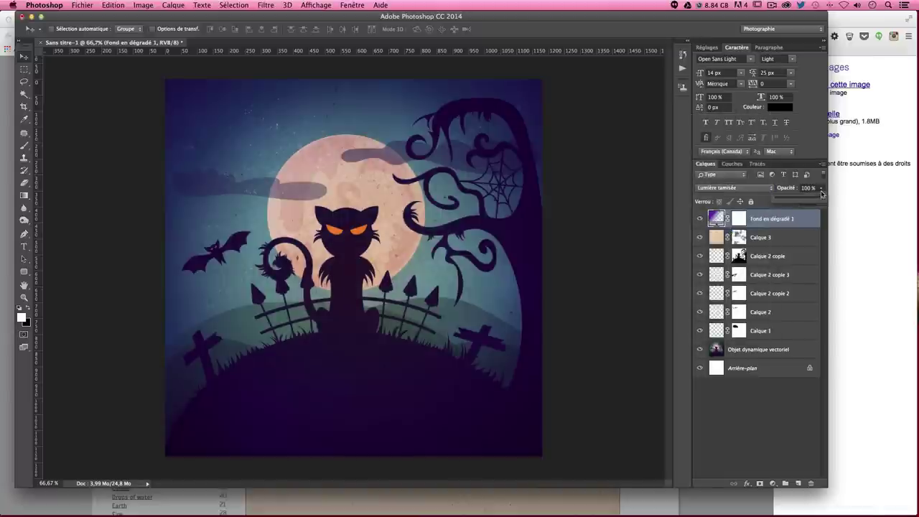
{"action": "left_click_drag", "start_coordinate": [824, 199], "coordinate": [807, 203]}
Re-check the gradient fill by toggling its inversion and comparing with undo/redo
{"action": "left_click", "coordinate": [700, 218]}
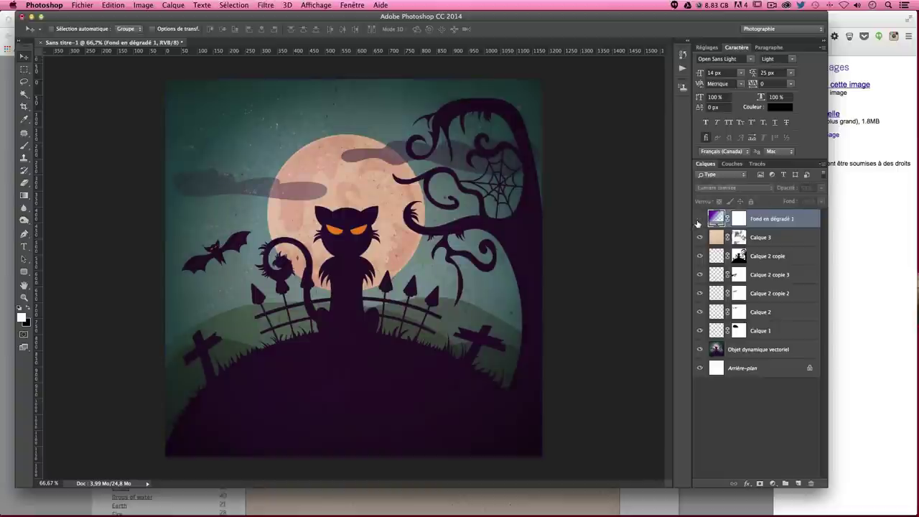
{"action": "double_click", "coordinate": [716, 218]}
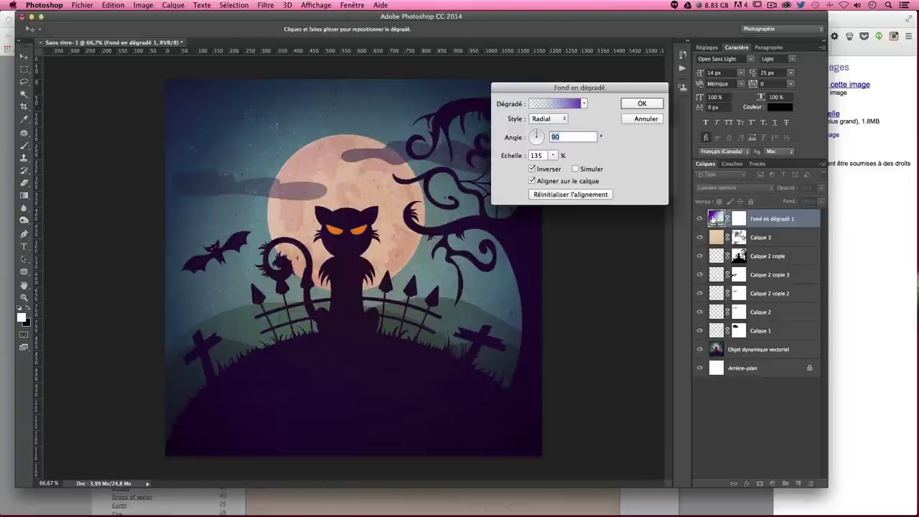
{"action": "left_click", "coordinate": [533, 169]}
{"action": "left_click", "coordinate": [532, 169]}
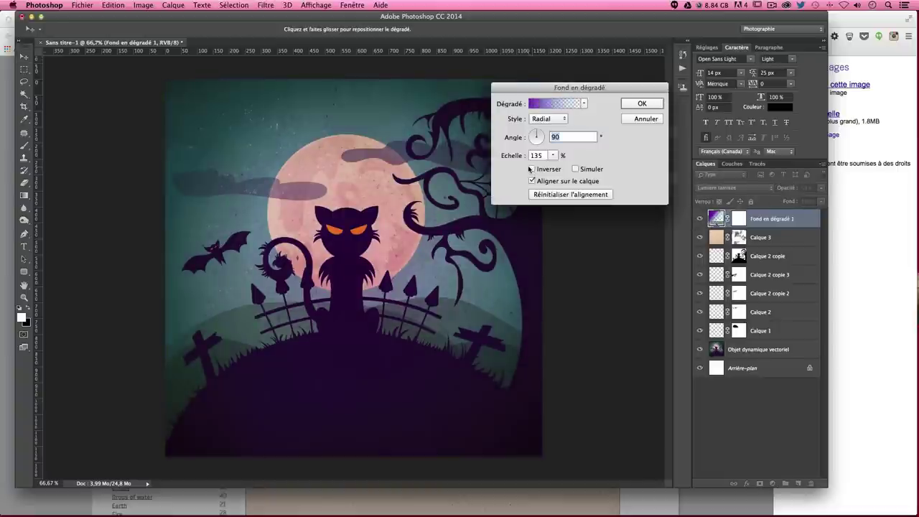
{"action": "left_click", "coordinate": [643, 103]}
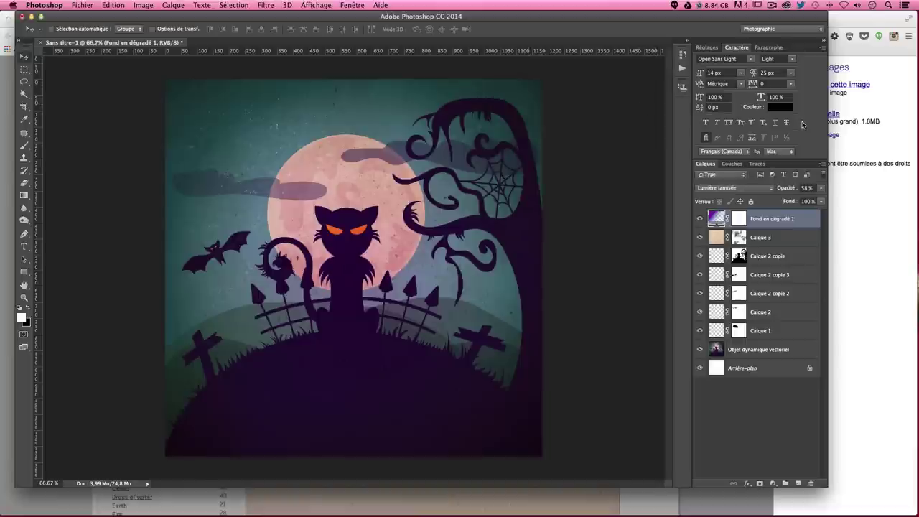
{"action": "key", "text": "ctrl+z"}
{"action": "key", "text": "ctrl+z"}
{"action": "key", "text": "ctrl+z"}
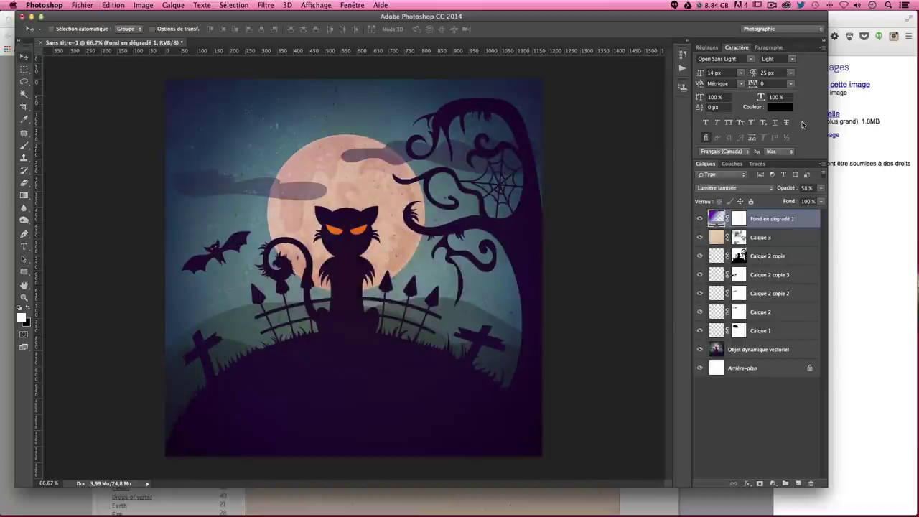
{"action": "key", "text": "ctrl+z"}
{"action": "key", "text": "ctrl+z"}
Set the gradient layer opacity to 40%, dismissing the Save As prompt unsaved
{"action": "left_click", "coordinate": [777, 186]}
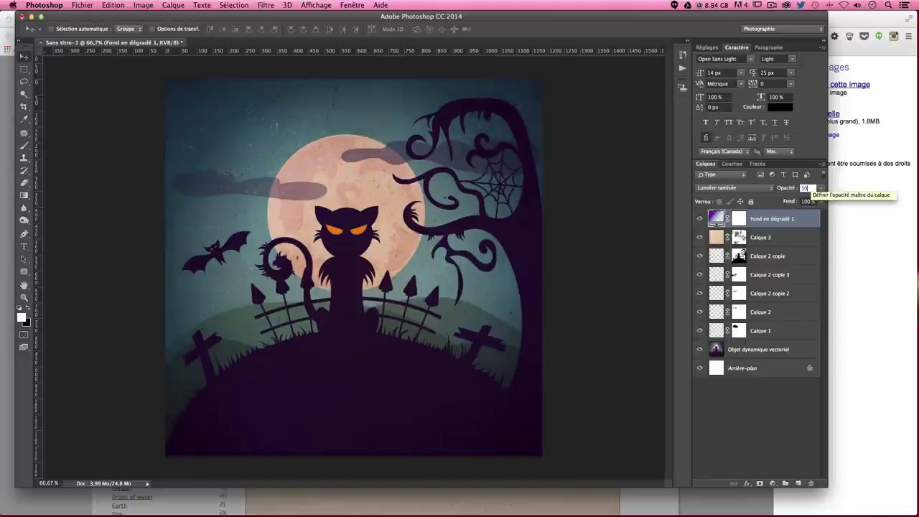
{"action": "key", "text": "super+z"}
{"action": "type", "text": "40"}
{"action": "key", "text": "Return"}
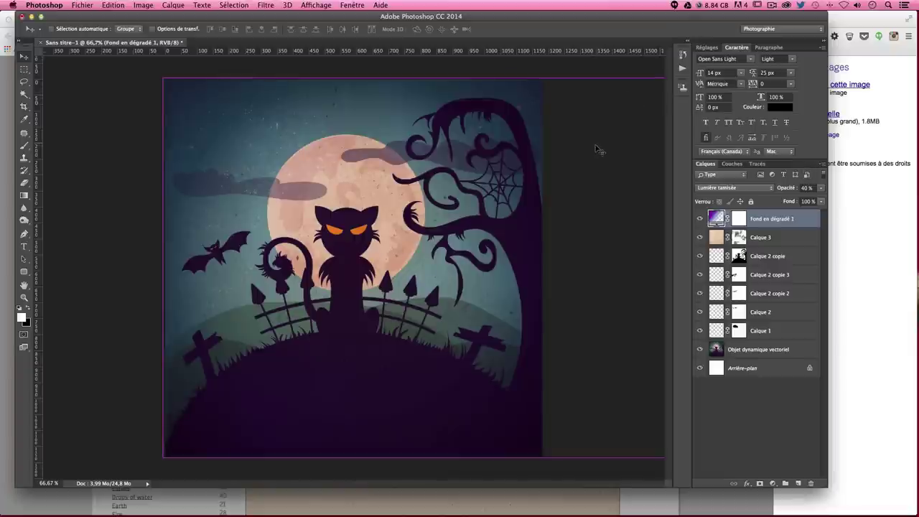
{"action": "key", "text": "super+s"}
{"action": "key", "text": "Escape"}
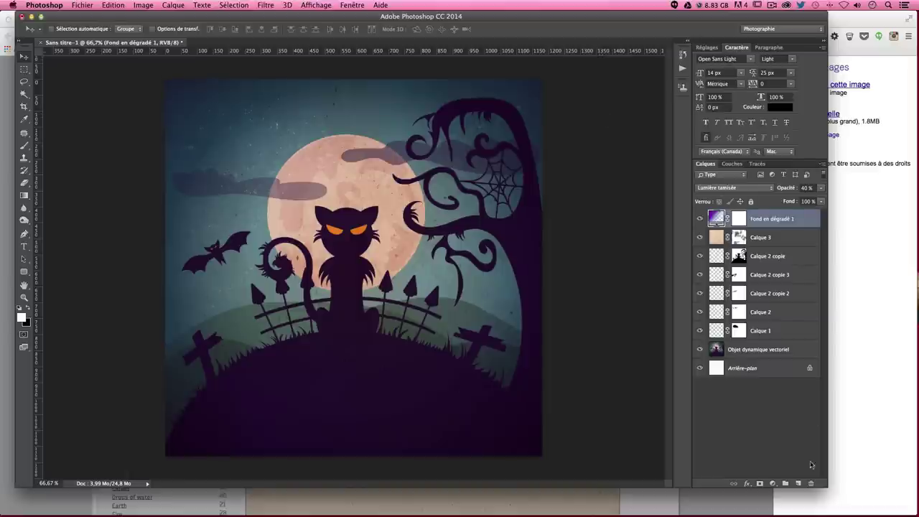
Add a new layer and set the Elliptical Marquee to a 50 px feather
{"action": "left_click", "coordinate": [799, 486]}
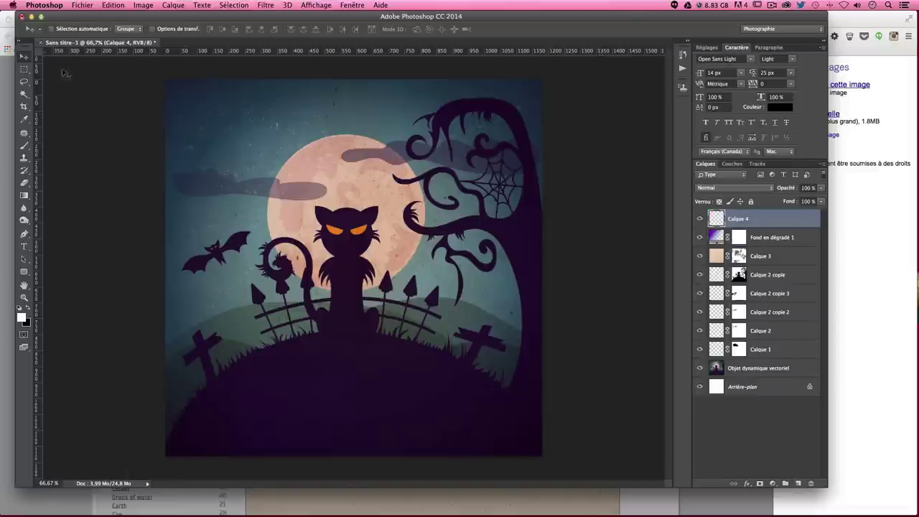
{"action": "left_click", "coordinate": [24, 69]}
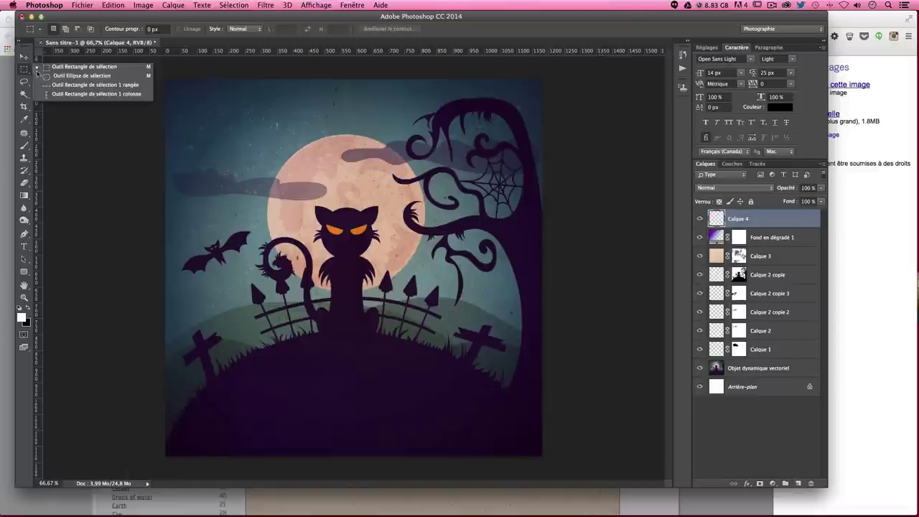
{"action": "left_click", "coordinate": [79, 78]}
{"action": "left_click", "coordinate": [165, 30]}
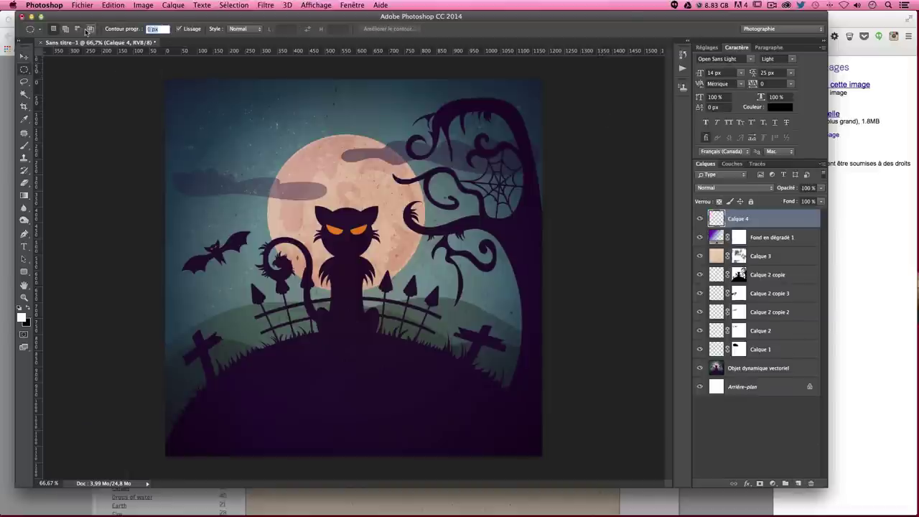
{"action": "type", "text": "50"}
{"action": "key", "text": "Return"}
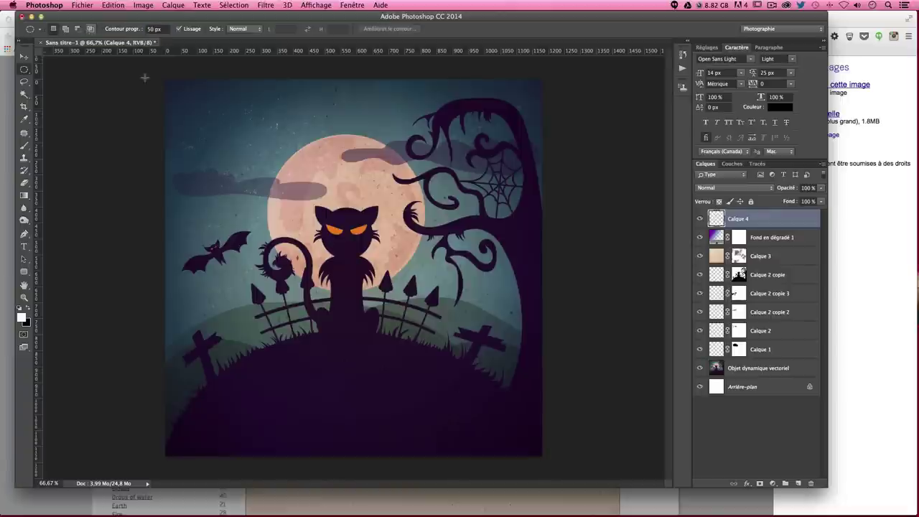
{"action": "mouse_move", "coordinate": [317, 163]}
{"action": "left_mouse_down"}
{"action": "mouse_move", "coordinate": [447, 293]}
{"action": "mouse_move", "coordinate": [439, 290]}
{"action": "left_mouse_up"}
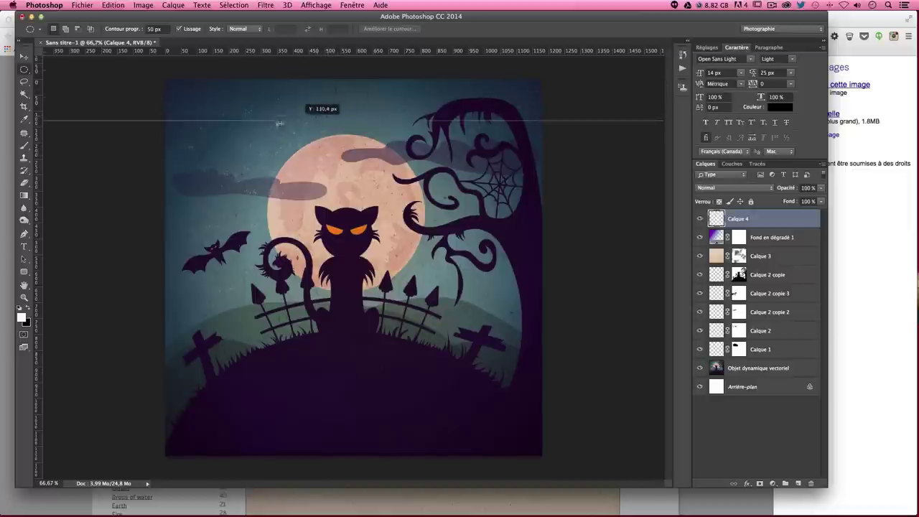
Place guides at the moon's top and left edges and select a circle around the moon
{"action": "left_click_drag", "start_coordinate": [328, 76], "coordinate": [268, 134]}
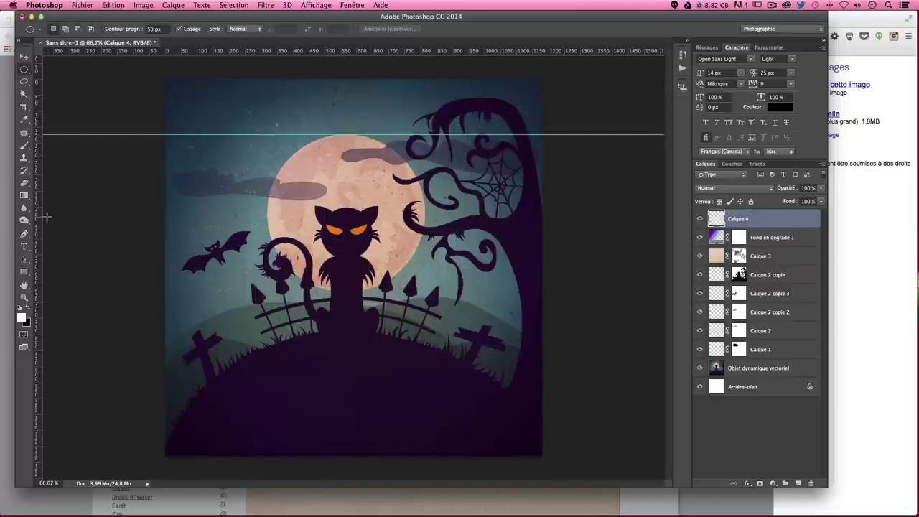
{"action": "left_click_drag", "start_coordinate": [38, 223], "coordinate": [267, 223]}
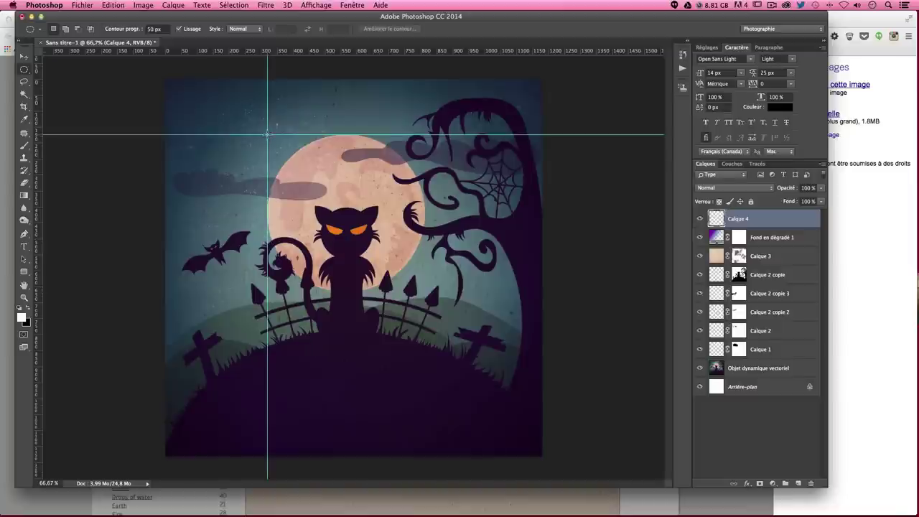
{"action": "left_click_drag", "start_coordinate": [267, 134], "coordinate": [482, 291]}
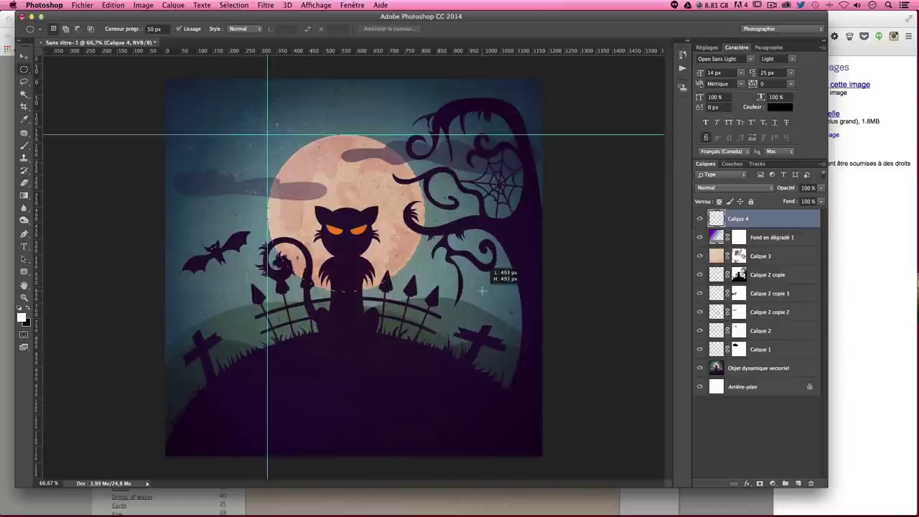
{"action": "left_click_drag", "start_coordinate": [482, 291], "coordinate": [483, 292]}
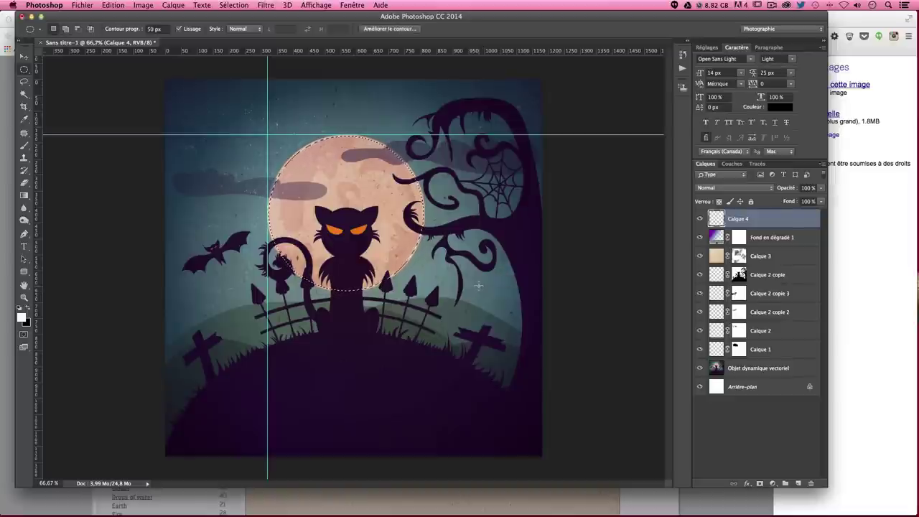
Fill the feathered circle with white, deselect it, and blend Calque 4 in Lumière tamisée
{"action": "key", "text": "shift+F5"}
{"action": "key", "text": "Return"}
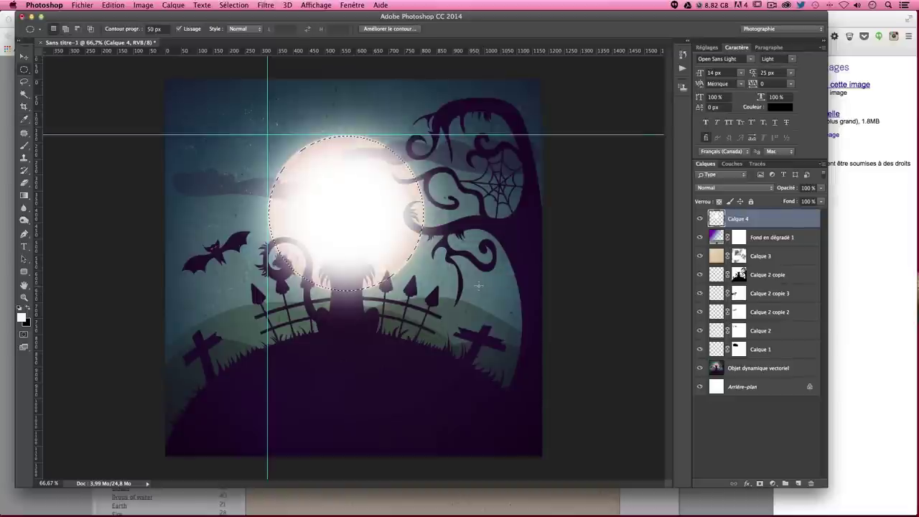
{"action": "key", "text": "ctrl+d"}
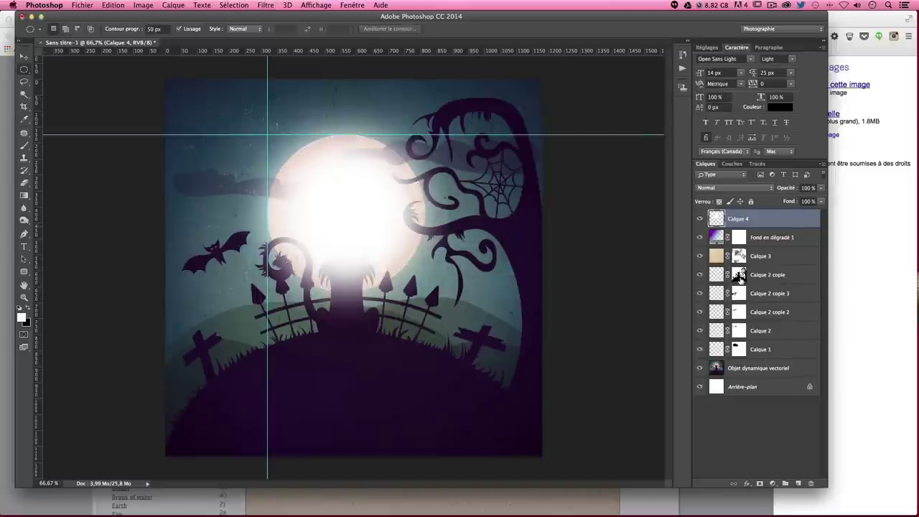
{"action": "left_click", "coordinate": [733, 188]}
{"action": "left_click", "coordinate": [733, 294]}
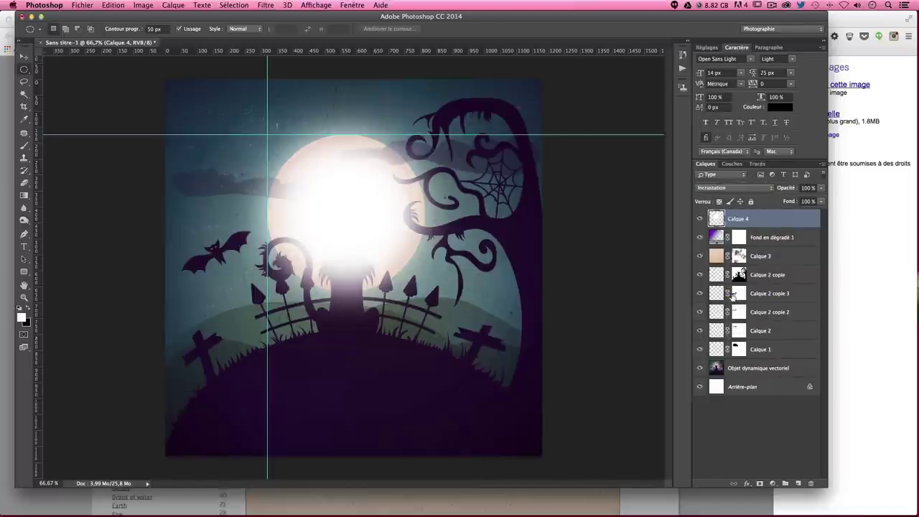
{"action": "left_click", "coordinate": [721, 188]}
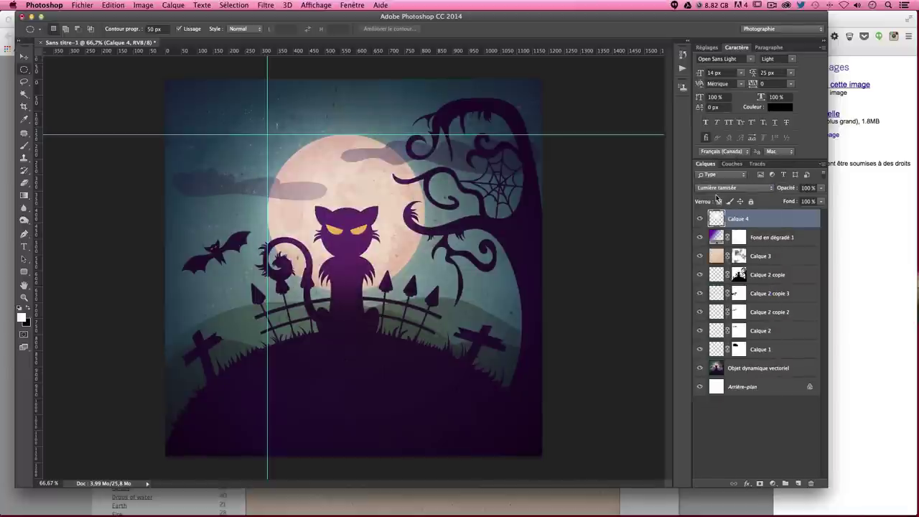
Clear the guides, set Calque 4's opacity to 60%, and add a layer mask
{"action": "key", "text": "ctrl+semicolon"}
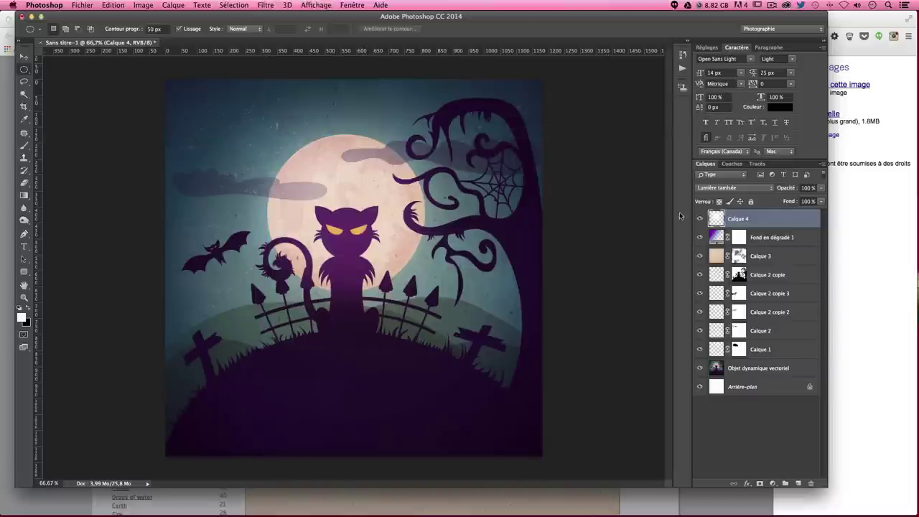
{"action": "left_click", "coordinate": [808, 188]}
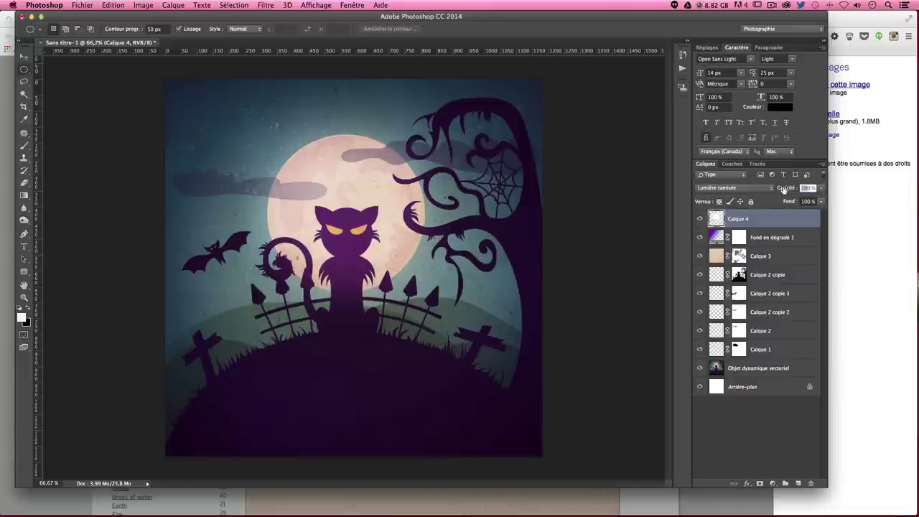
{"action": "type", "text": "80"}
{"action": "key", "text": "Return"}
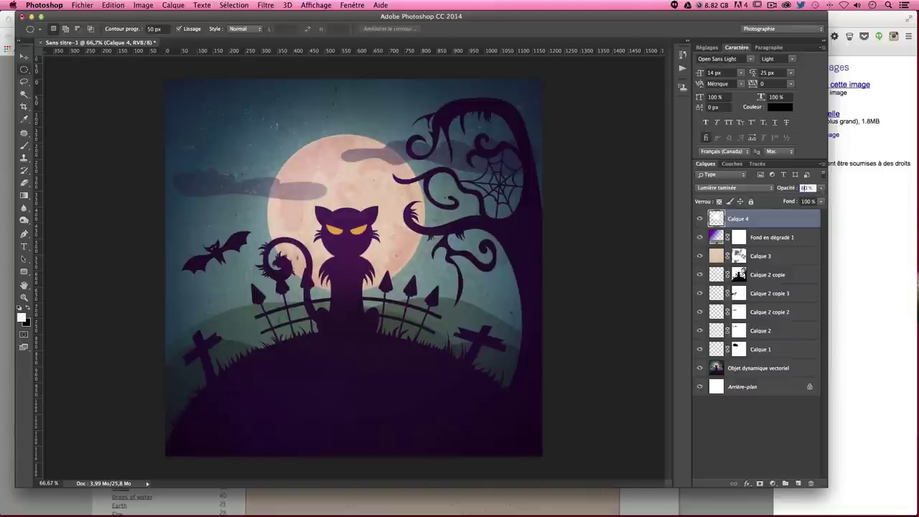
{"action": "type", "text": "60"}
{"action": "key", "text": "Return"}
{"action": "left_click", "coordinate": [760, 484]}
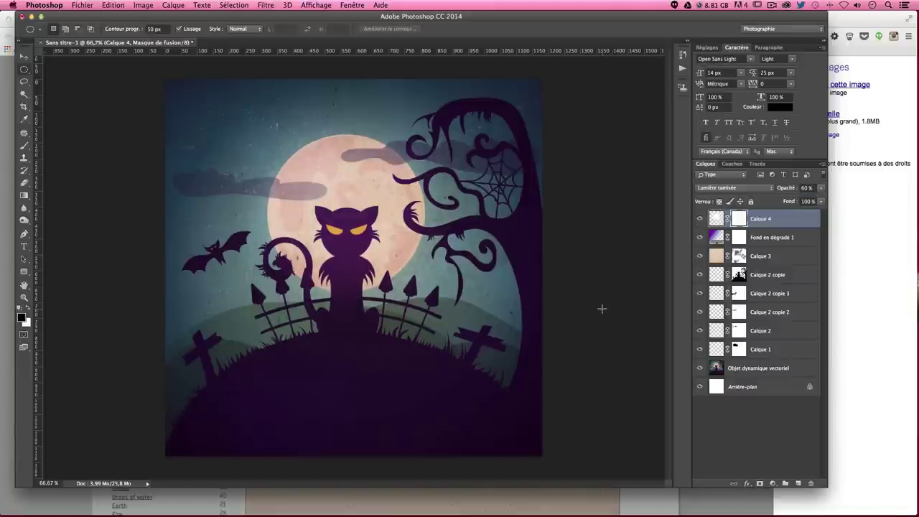
At 100% zoom, mask the glow off the cat with a 217 px brush, then select Nemo Nightmares.ttf in Finder
{"action": "key", "text": "ctrl+1"}
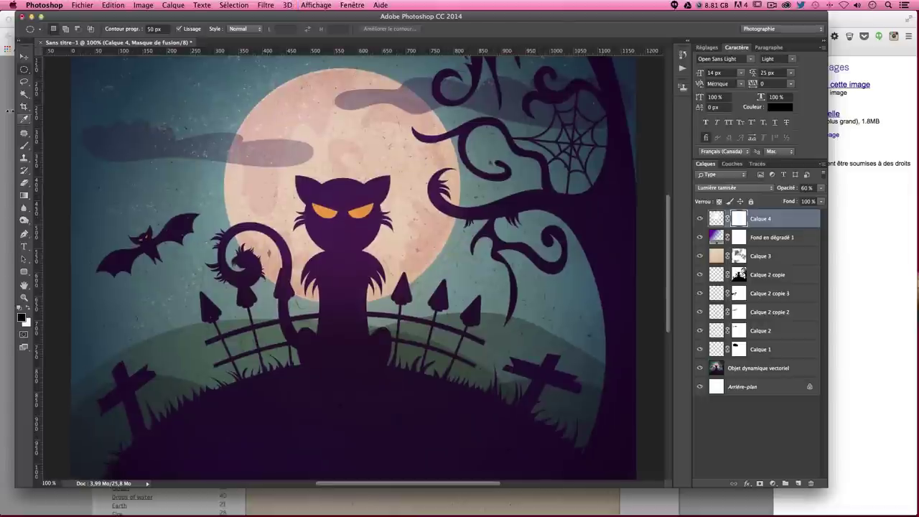
{"action": "left_click", "coordinate": [23, 145]}
{"action": "left_click", "coordinate": [317, 179]}
{"action": "left_click_drag", "start_coordinate": [323, 180], "coordinate": [251, 180]}
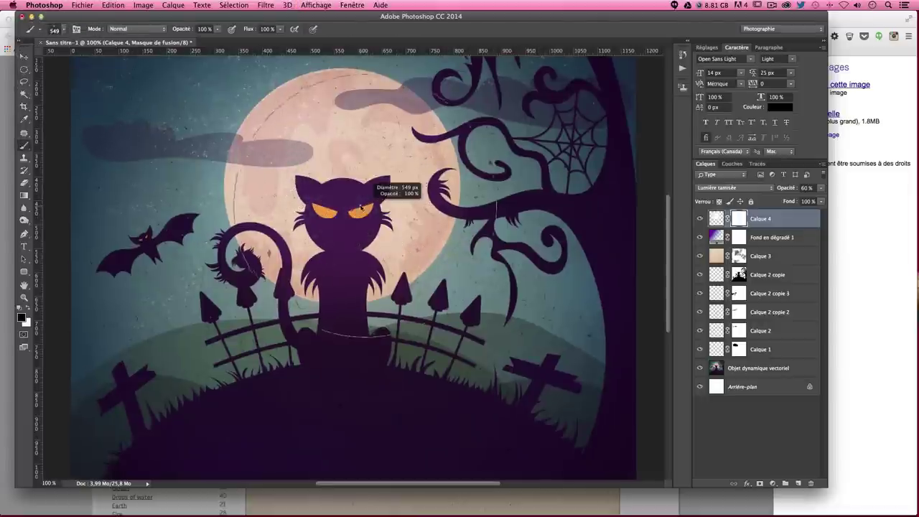
{"action": "left_click_drag", "start_coordinate": [346, 232], "coordinate": [298, 232]}
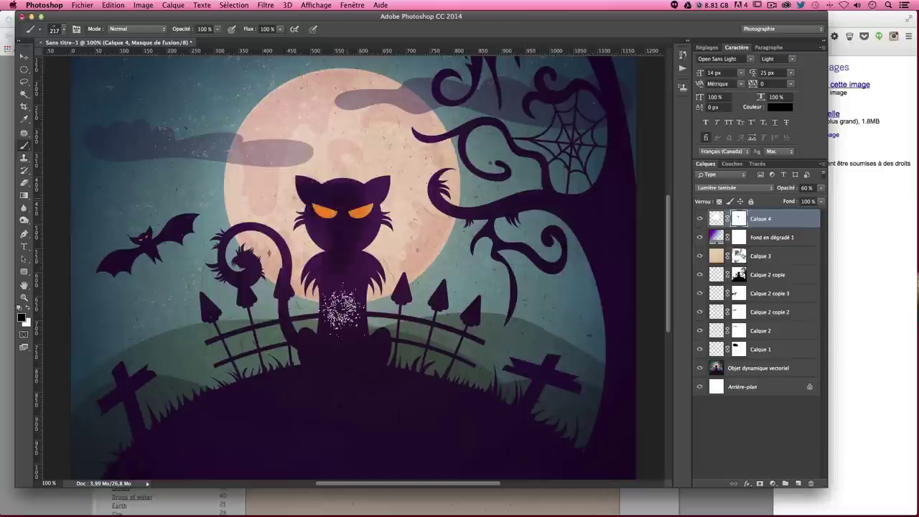
{"action": "left_click_drag", "start_coordinate": [373, 191], "coordinate": [269, 241]}
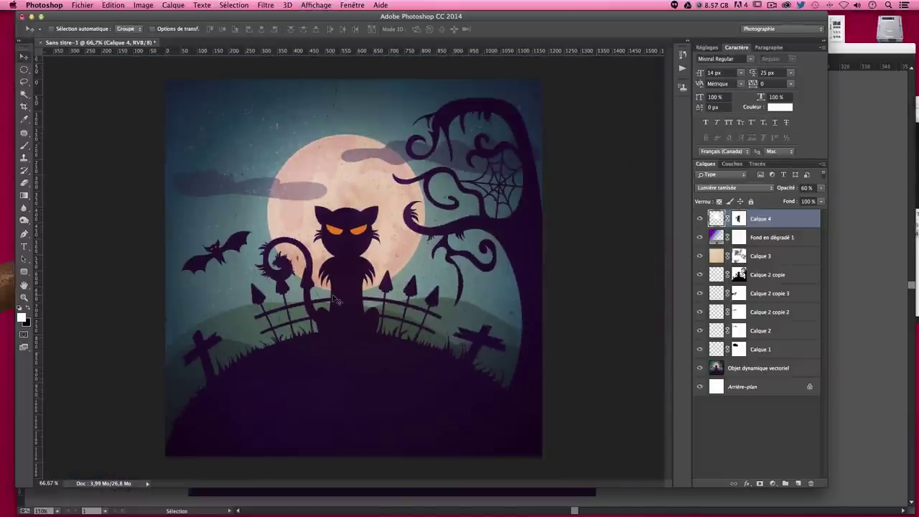
{"action": "left_click", "coordinate": [916, 229]}
{"action": "left_click", "coordinate": [700, 235]}
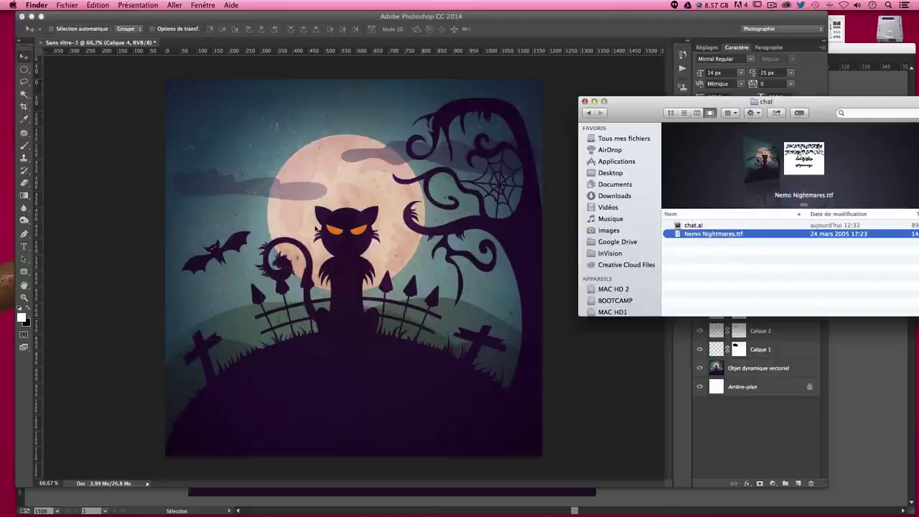
Back in Photoshop, start a 195 px text layer on the hill below the fence
{"action": "left_click", "coordinate": [106, 244]}
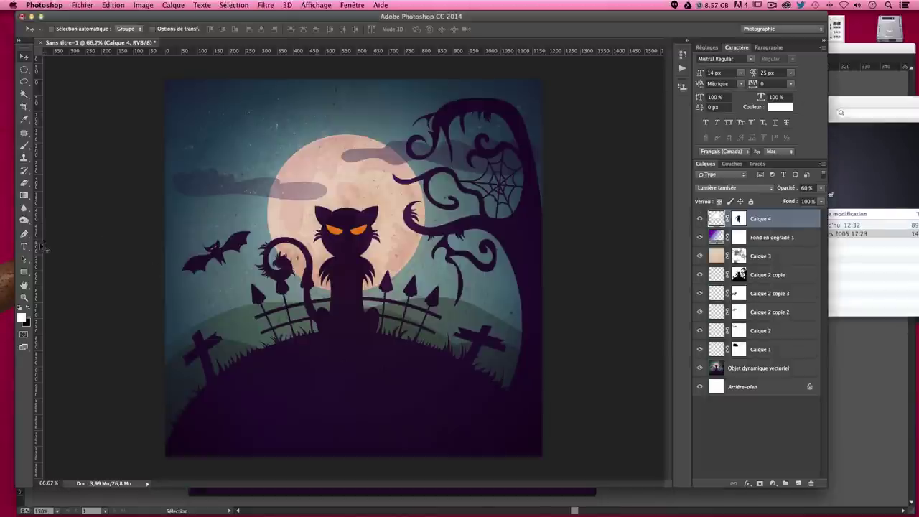
{"action": "left_click", "coordinate": [24, 247]}
{"action": "left_click", "coordinate": [284, 377]}
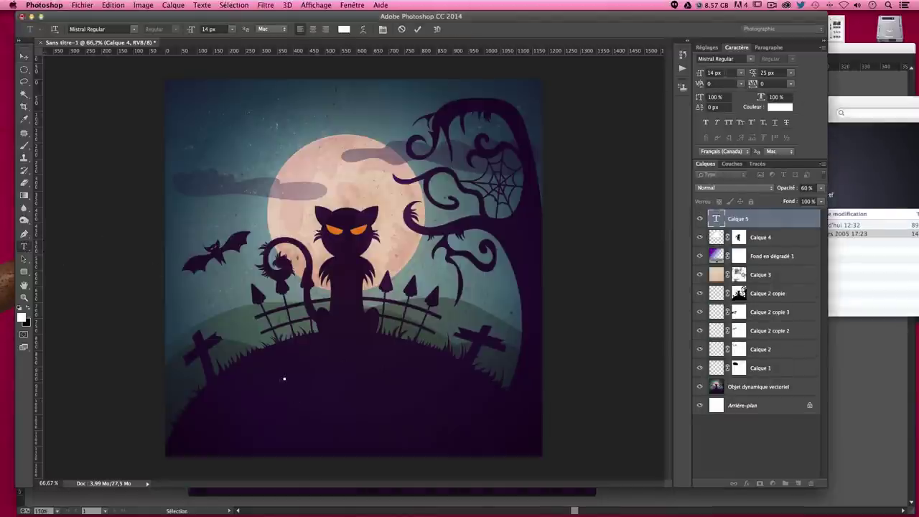
{"action": "left_click", "coordinate": [722, 73]}
{"action": "type", "text": "19"}
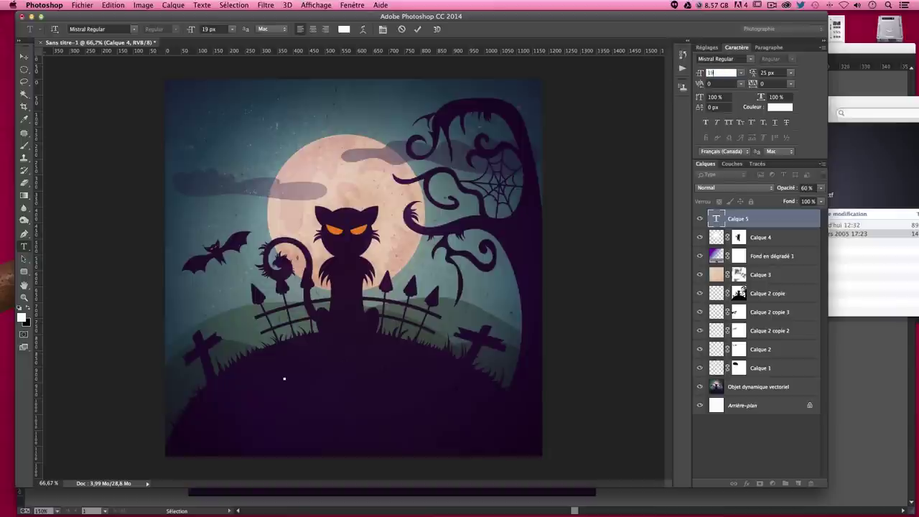
{"action": "type", "text": "5"}
{"action": "key", "text": "Return"}
Type 'happy' in Nemo Nightmares Regular and move it slightly lower on the hill
{"action": "type", "text": "h"}
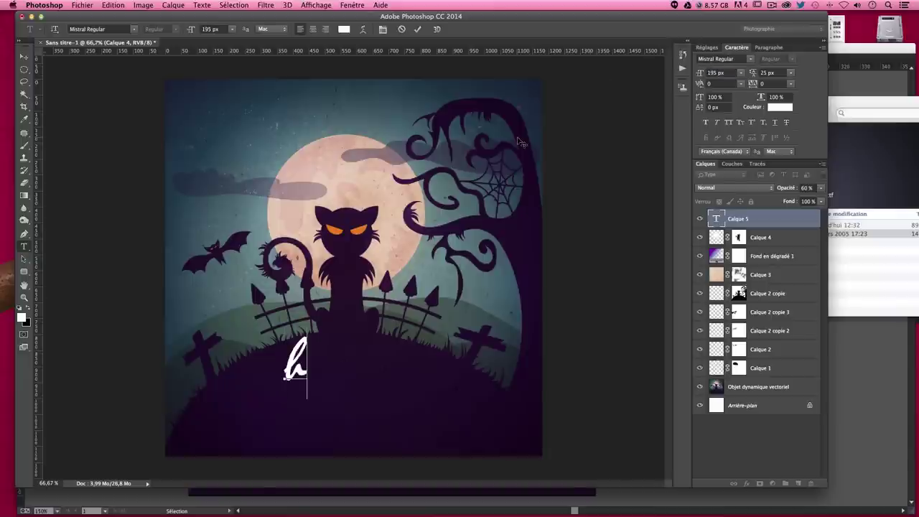
{"action": "type", "text": "app"}
{"action": "key", "text": "ctrl+a"}
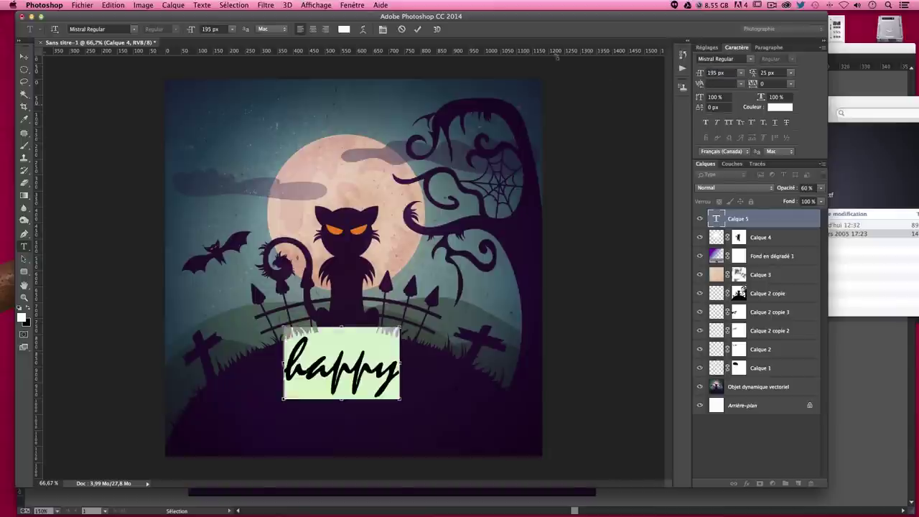
{"action": "left_click", "coordinate": [719, 58]}
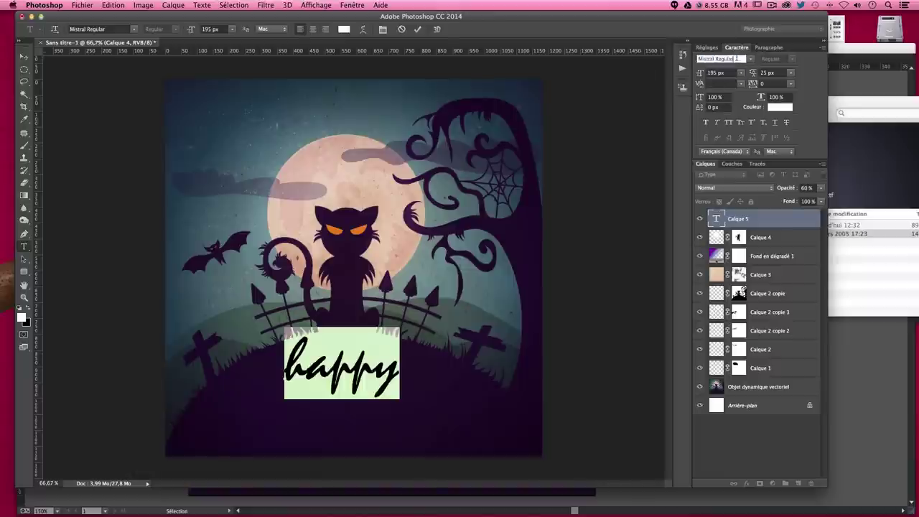
{"action": "type", "text": "nem"}
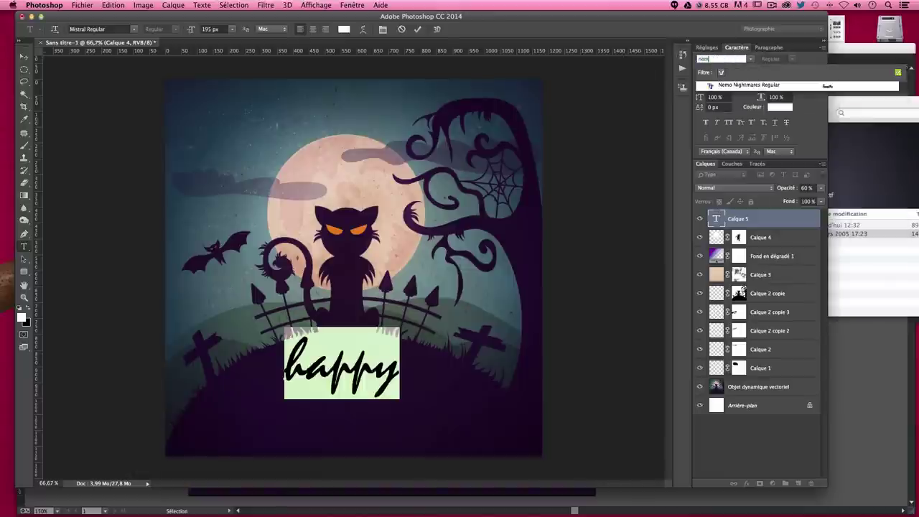
{"action": "key", "text": "Return"}
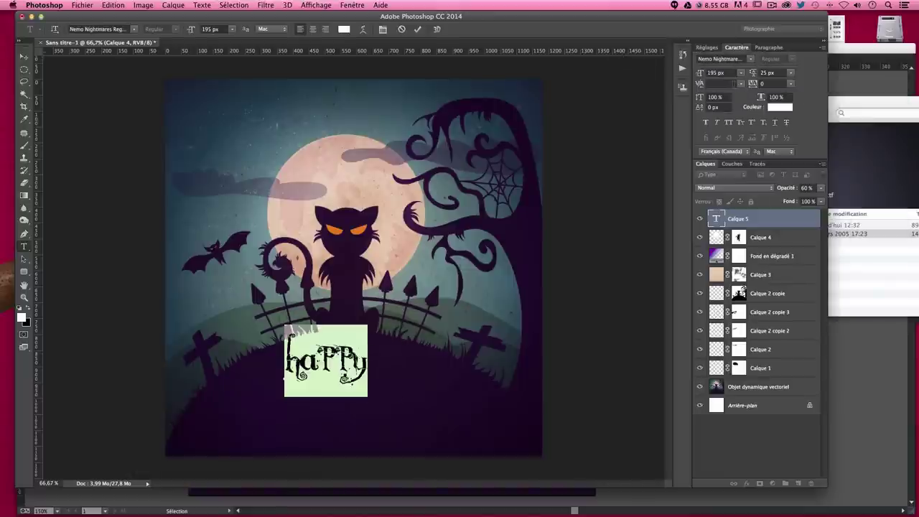
{"action": "left_click", "coordinate": [23, 56]}
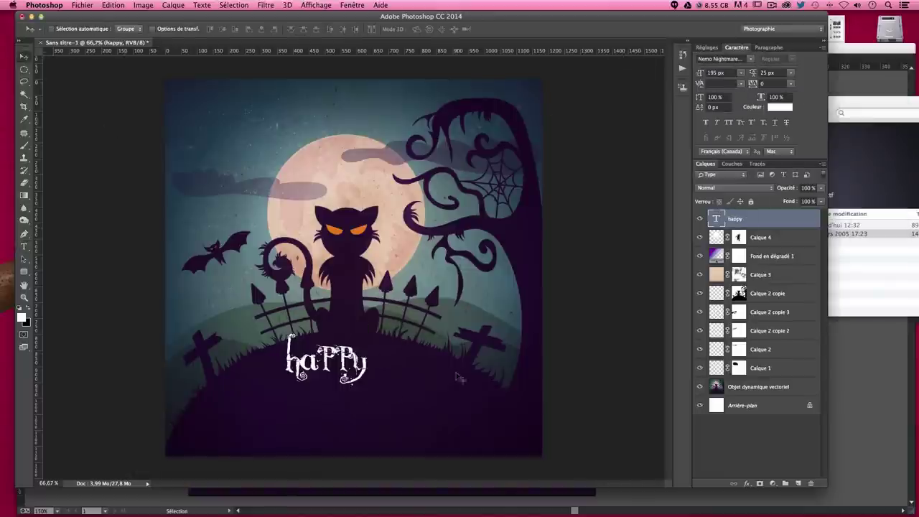
{"action": "left_click_drag", "start_coordinate": [373, 343], "coordinate": [362, 377]}
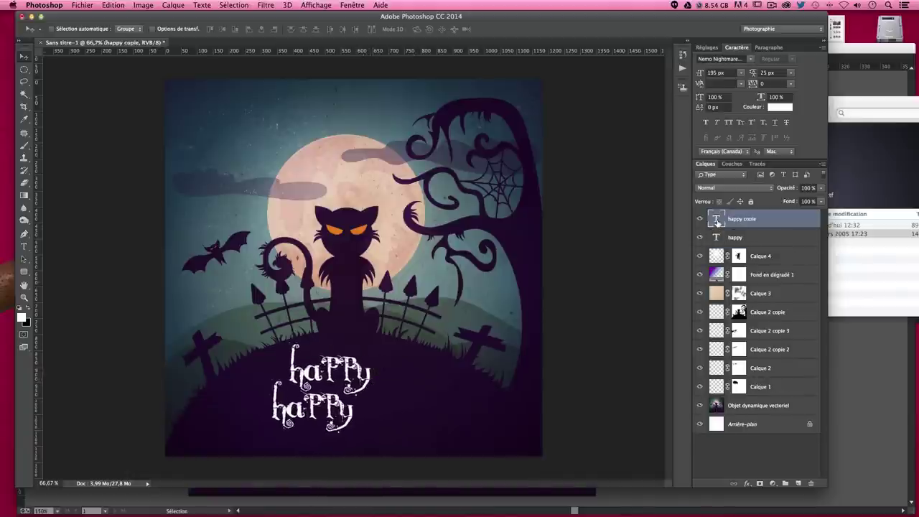
Change the duplicated text to 'Halloween' at 215 px
{"action": "double_click", "coordinate": [717, 219]}
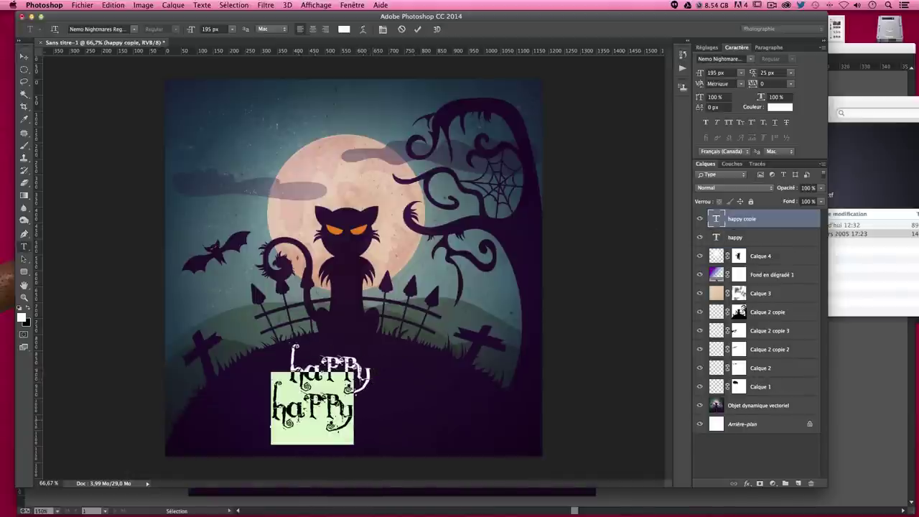
{"action": "type", "text": "Ha"}
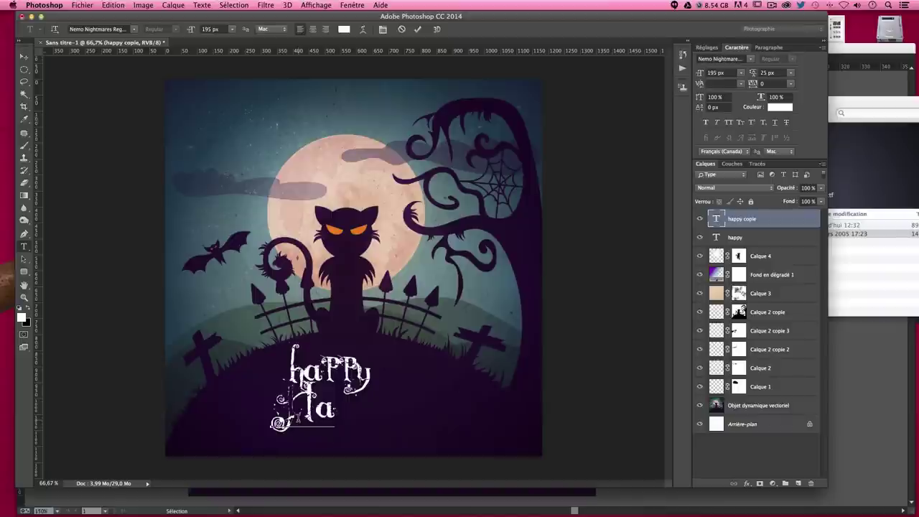
{"action": "type", "text": "lloween"}
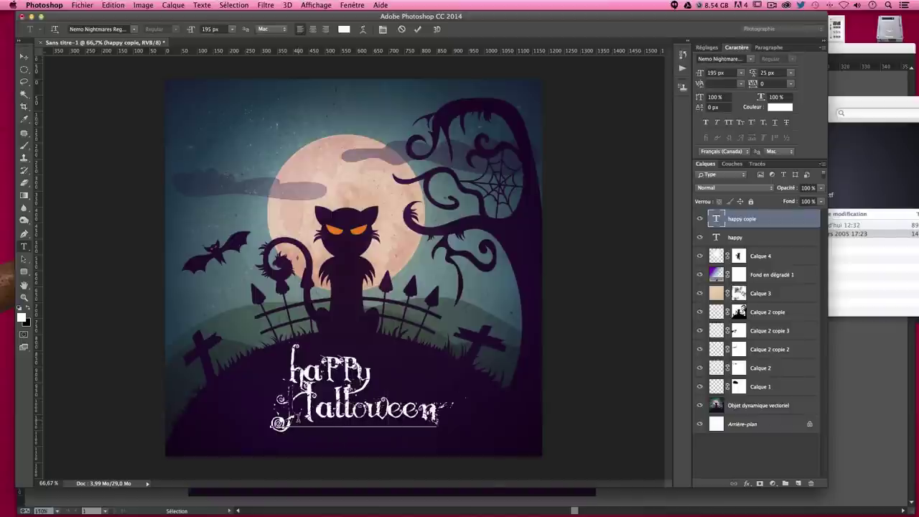
{"action": "key", "text": "ctrl+a"}
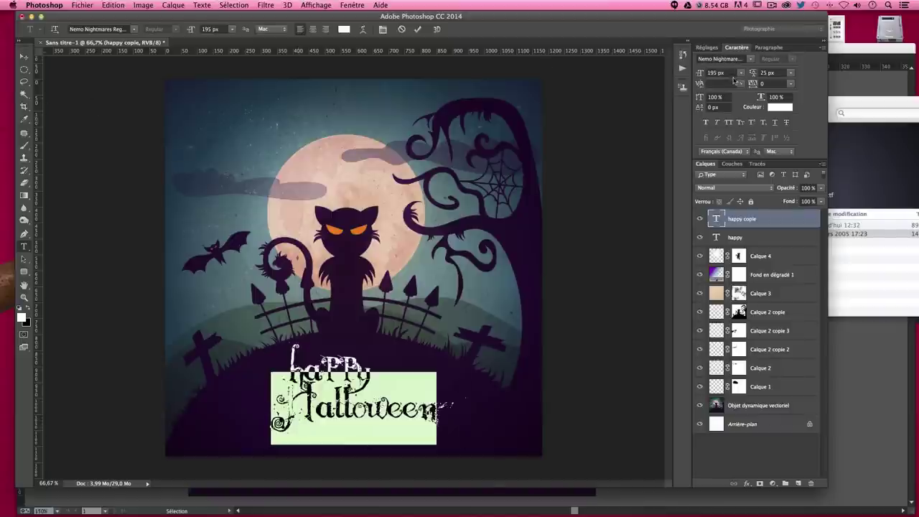
{"action": "type", "text": "215"}
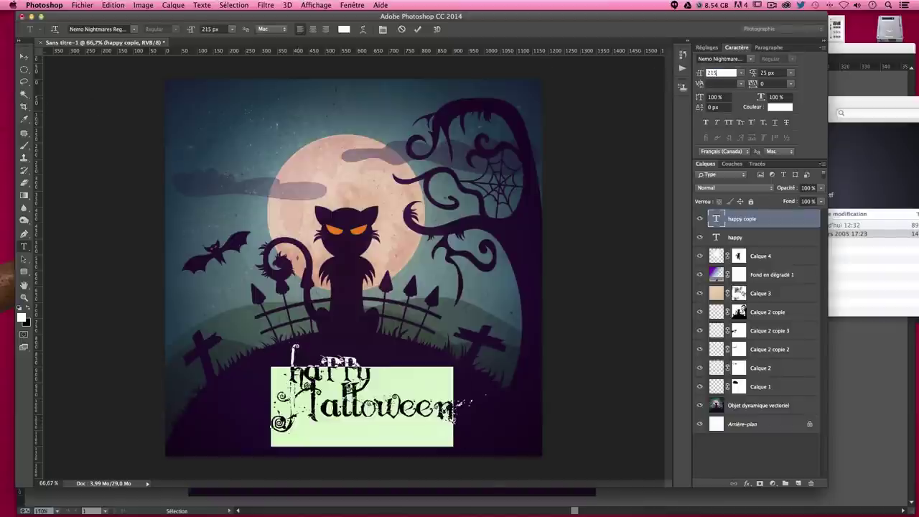
{"action": "left_click", "coordinate": [24, 57]}
Position the Halloween line just beneath 'happy', nudging it three steps right
{"action": "left_click_drag", "start_coordinate": [411, 399], "coordinate": [388, 394]}
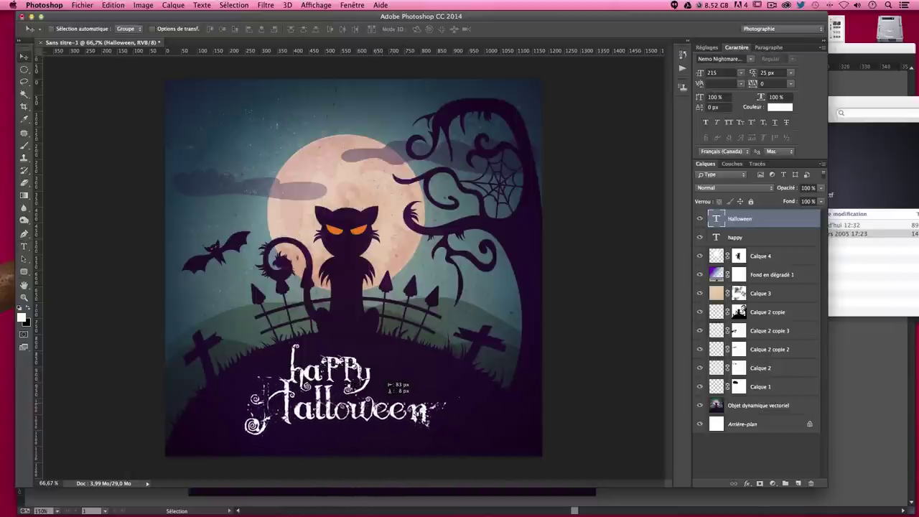
{"action": "left_click_drag", "start_coordinate": [381, 406], "coordinate": [374, 403]}
{"action": "key", "text": "Right"}
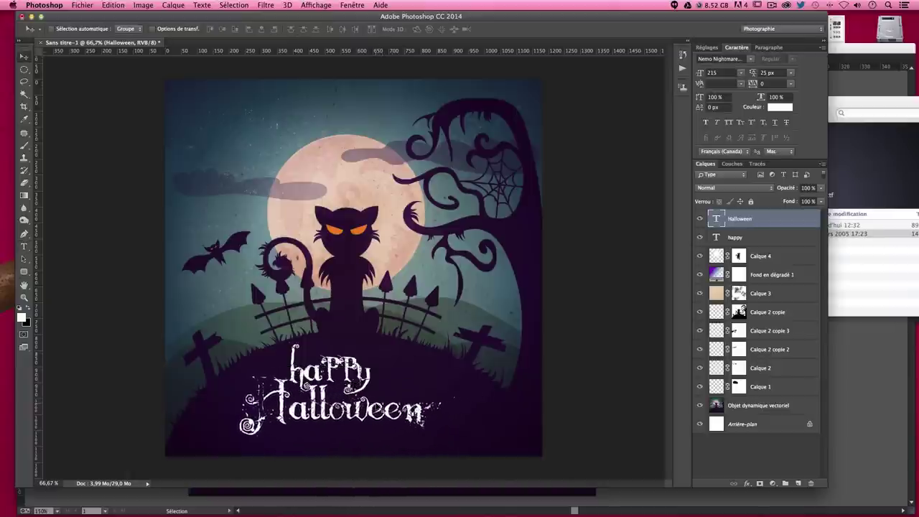
{"action": "key", "text": "Right"}
{"action": "key", "text": "Right"}
{"action": "key", "text": "Right"}
{"action": "key", "text": "Right"}
{"action": "key", "text": "Right"}
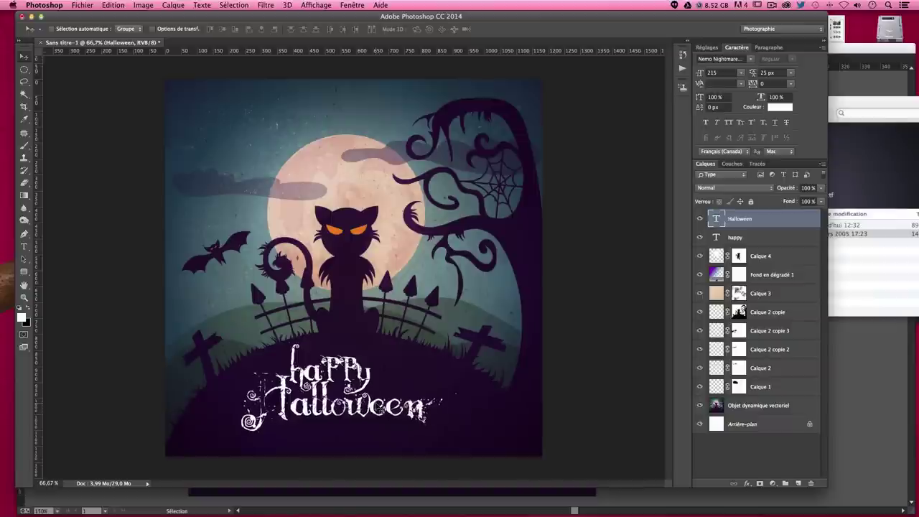
{"action": "key", "text": "Right"}
{"action": "key", "text": "Right"}
{"action": "key", "text": "Right"}
{"action": "key", "text": "Right"}
{"action": "key", "text": "Right"}
{"action": "key", "text": "Right"}
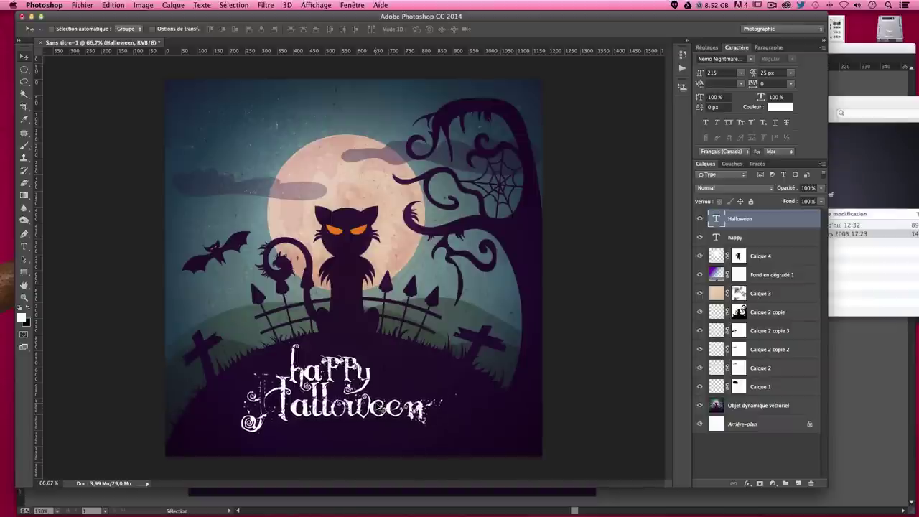
Colour both 'happy' and 'Halloween' with the cat's orange eye colour and shift them slightly right
{"action": "left_click", "coordinate": [768, 237], "text": "shift"}
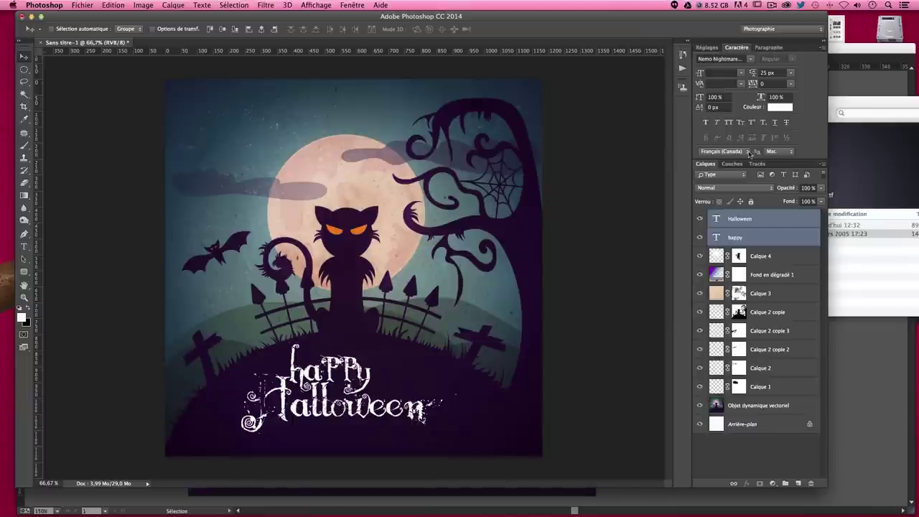
{"action": "left_click", "coordinate": [780, 108]}
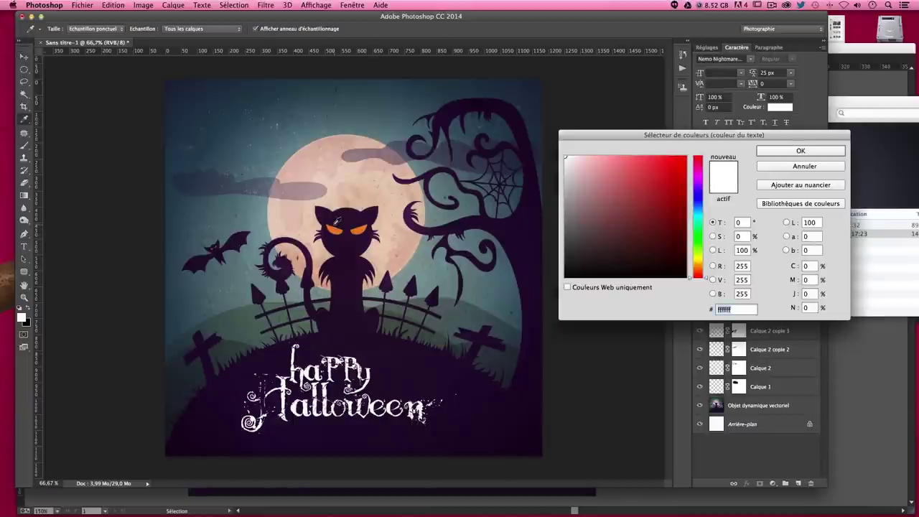
{"action": "left_click", "coordinate": [333, 226]}
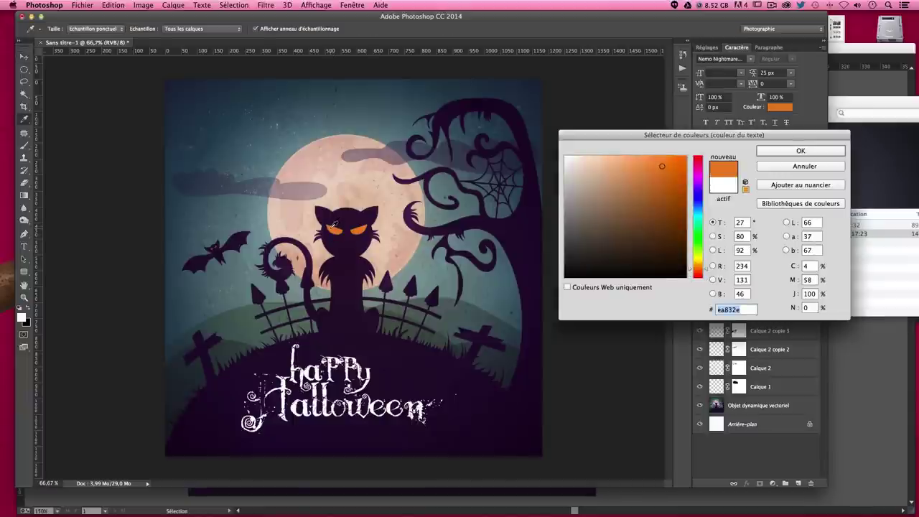
{"action": "key", "text": "Return"}
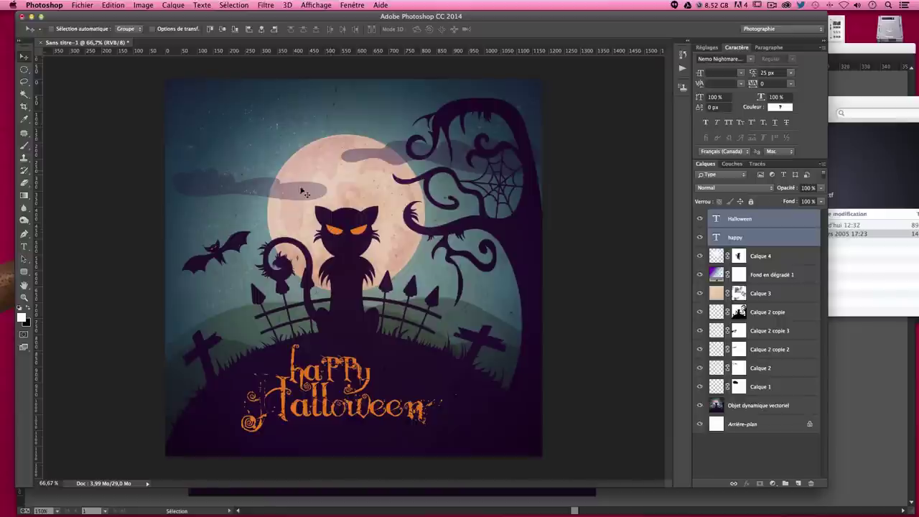
{"action": "left_click_drag", "start_coordinate": [380, 395], "coordinate": [388, 394]}
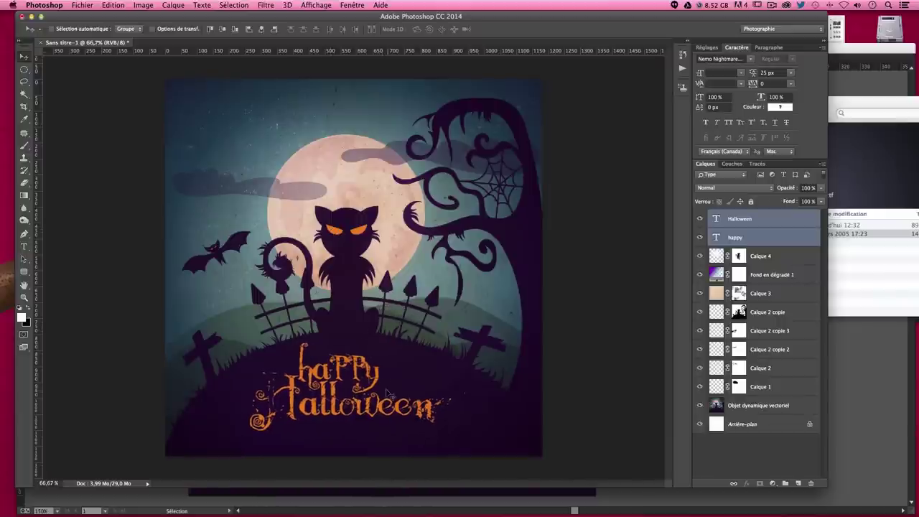
Switch to chat.ai in Illustrator and pan the artboard to free up space
{"action": "left_click", "coordinate": [613, 476]}
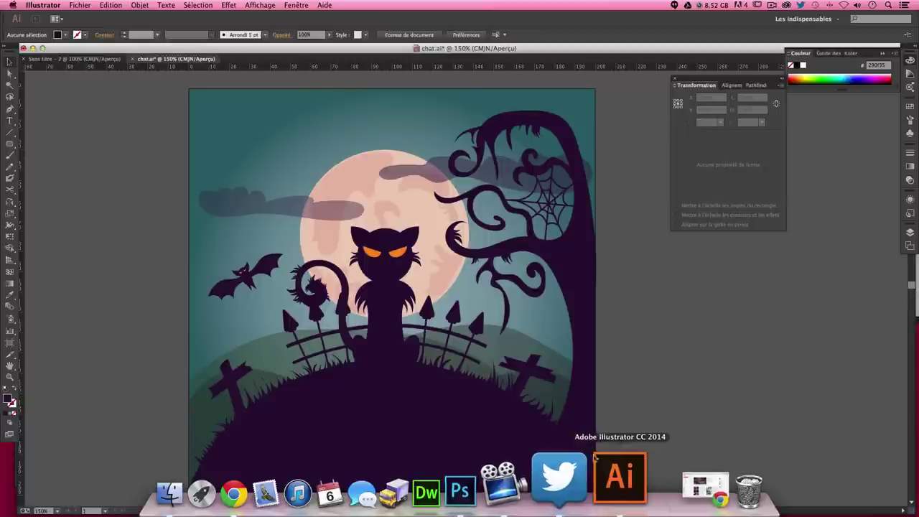
{"action": "mouse_move", "coordinate": [462, 365]}
{"action": "left_mouse_down"}
{"action": "mouse_move", "coordinate": [608, 290]}
{"action": "mouse_move", "coordinate": [532, 421]}
{"action": "mouse_move", "coordinate": [624, 335]}
{"action": "mouse_move", "coordinate": [634, 312]}
{"action": "left_mouse_up"}
{"action": "left_click_drag", "start_coordinate": [238, 235], "coordinate": [269, 270]}
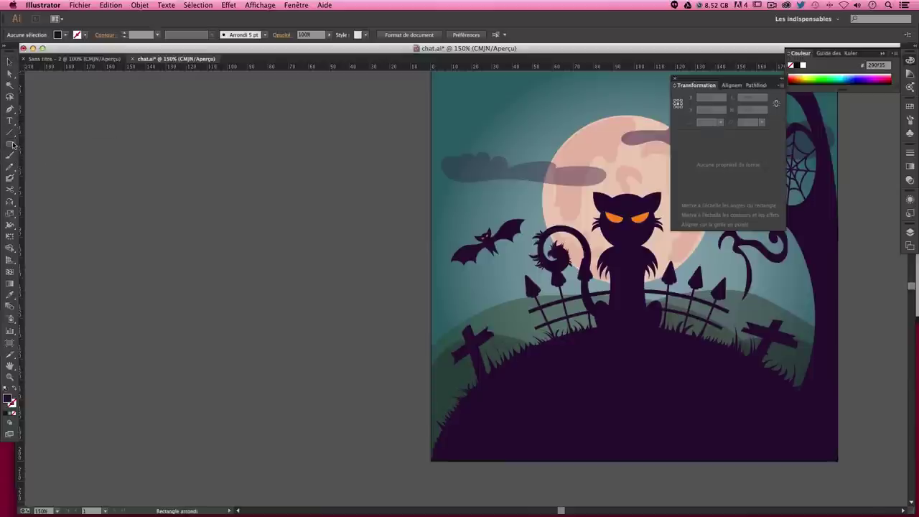
{"action": "mouse_move", "coordinate": [10, 144]}
{"action": "left_mouse_down"}
{"action": "mouse_move", "coordinate": [36, 152]}
{"action": "mouse_move", "coordinate": [43, 165]}
{"action": "left_mouse_up"}
{"action": "left_click", "coordinate": [263, 202]}
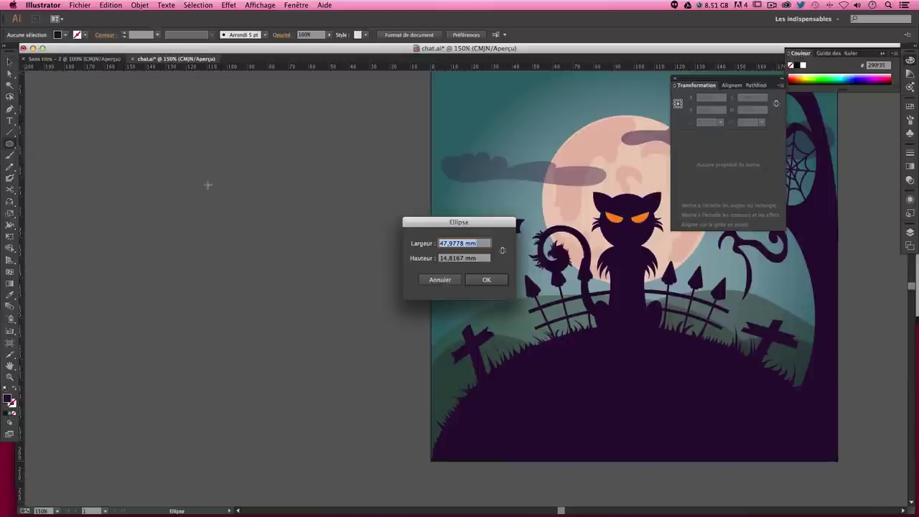
{"action": "key", "text": "Escape"}
Create a 3-point star triangle and stretch it about twice as tall
{"action": "left_click_drag", "start_coordinate": [9, 144], "coordinate": [44, 192]}
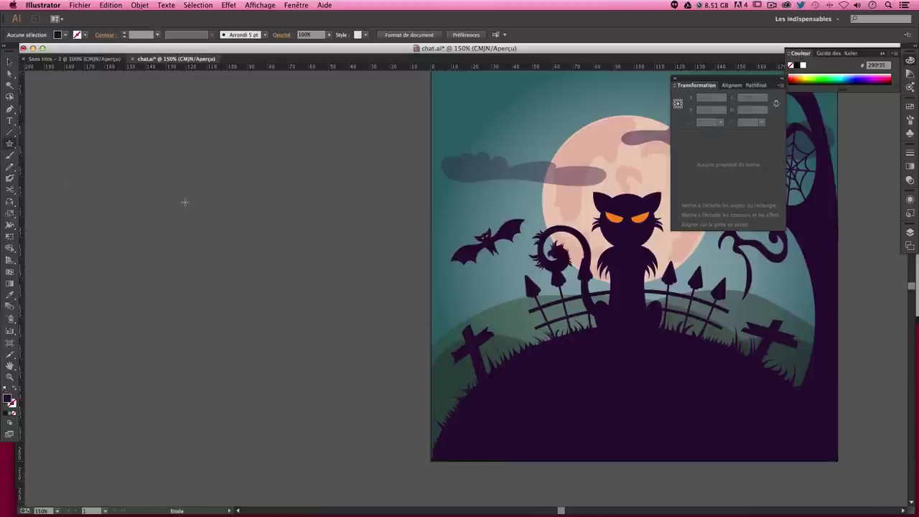
{"action": "left_click", "coordinate": [229, 207]}
{"action": "key", "text": "Return"}
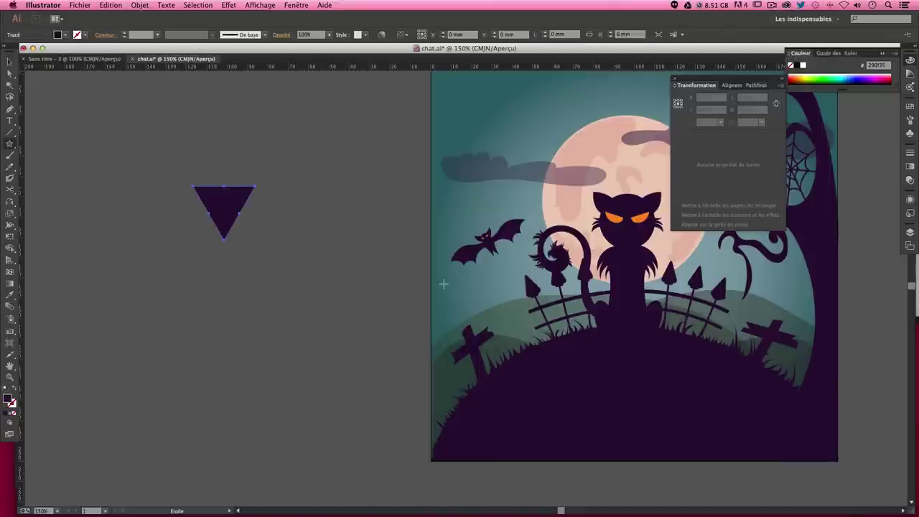
{"action": "left_click", "coordinate": [10, 63]}
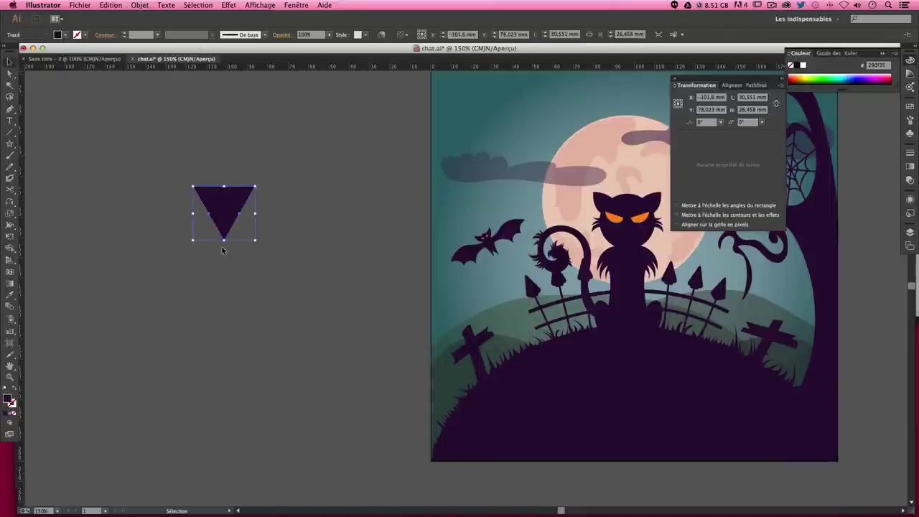
{"action": "left_click_drag", "start_coordinate": [223, 239], "coordinate": [225, 251]}
{"action": "left_click_drag", "start_coordinate": [223, 289], "coordinate": [223, 290]}
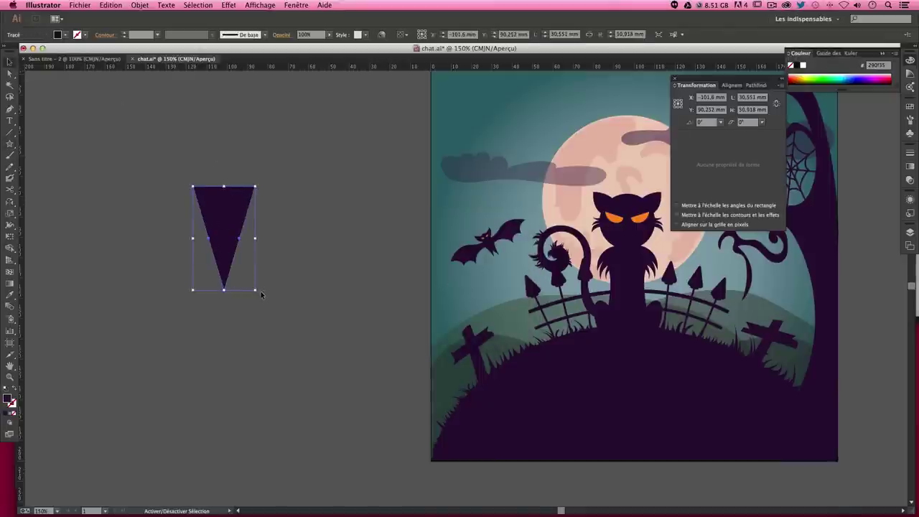
Move the triangle up and right and shorten it slightly to form the hat cone
{"action": "left_click", "coordinate": [292, 205]}
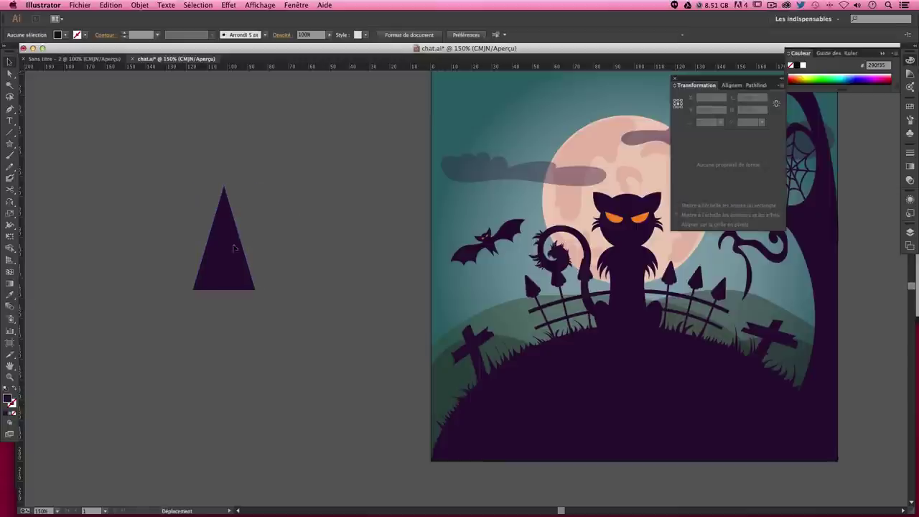
{"action": "left_click_drag", "start_coordinate": [231, 242], "coordinate": [256, 198]}
{"action": "left_click", "coordinate": [301, 209]}
{"action": "left_click", "coordinate": [257, 226]}
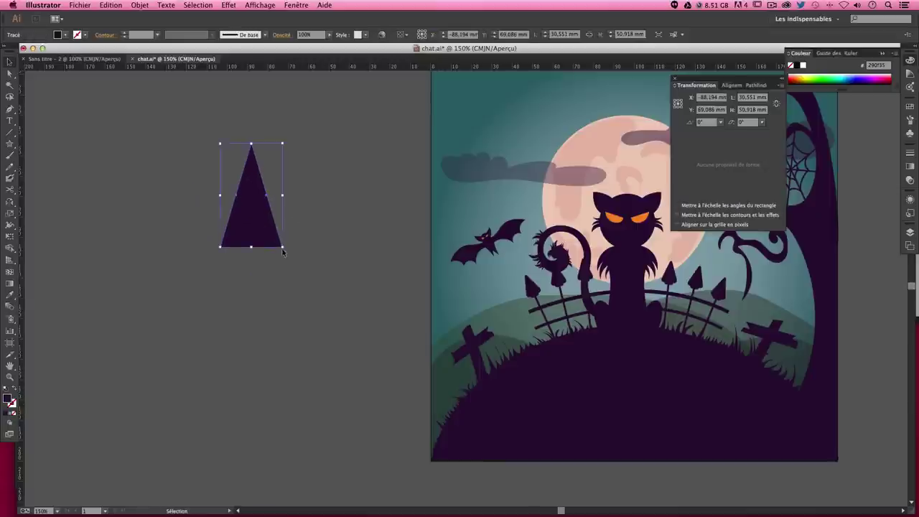
{"action": "left_click_drag", "start_coordinate": [252, 247], "coordinate": [252, 241]}
{"action": "left_click", "coordinate": [299, 227]}
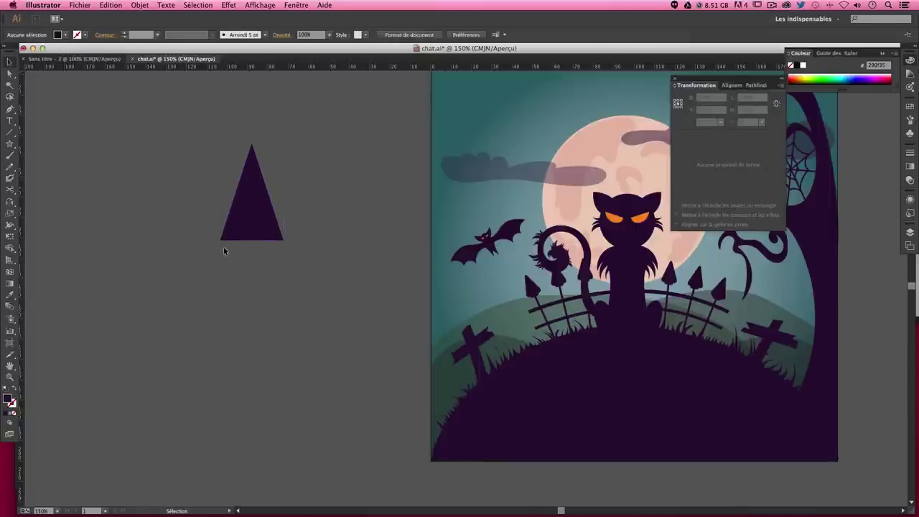
{"action": "left_click", "coordinate": [10, 145]}
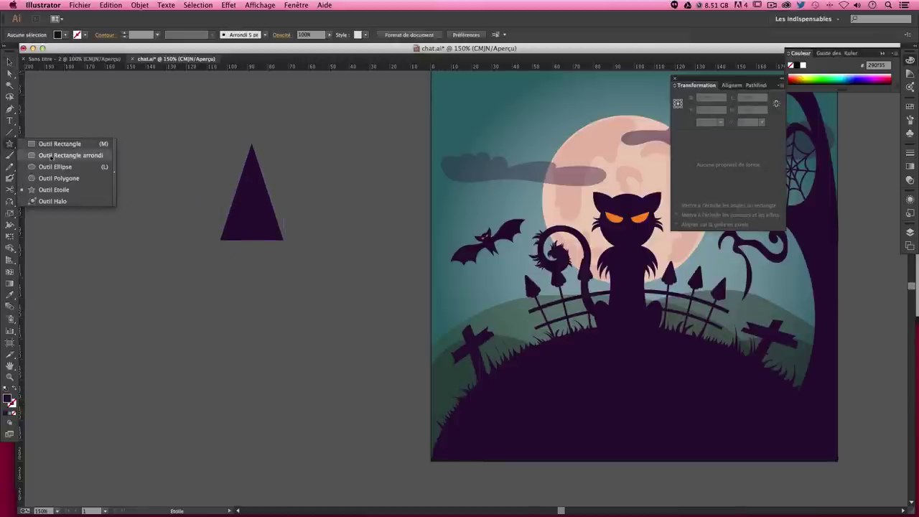
{"action": "left_click_drag", "start_coordinate": [10, 145], "coordinate": [51, 164]}
Draw a flat ellipse brim and fill both hat shapes orange, sampled from the cat's eye
{"action": "mouse_move", "coordinate": [253, 251]}
{"action": "left_mouse_down"}
{"action": "mouse_move", "coordinate": [309, 259]}
{"action": "mouse_move", "coordinate": [307, 268]}
{"action": "left_mouse_up"}
{"action": "left_click", "coordinate": [11, 64]}
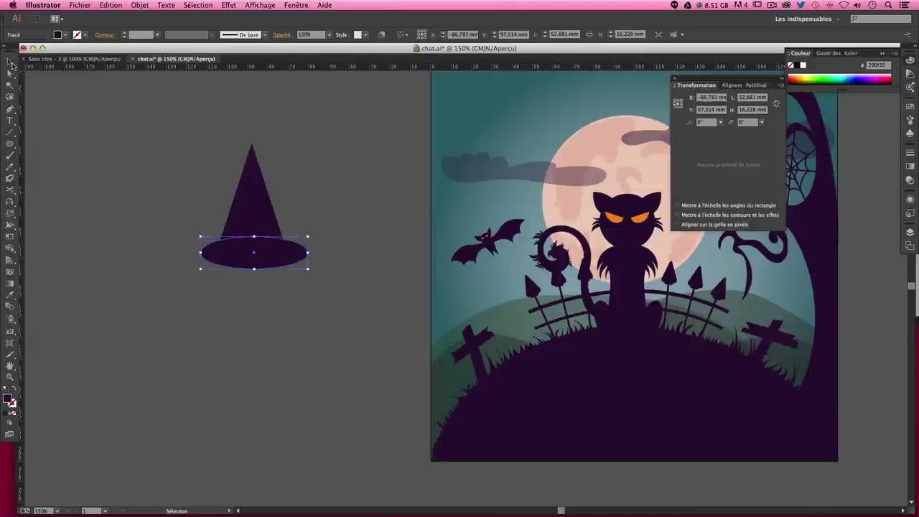
{"action": "left_click", "coordinate": [329, 198]}
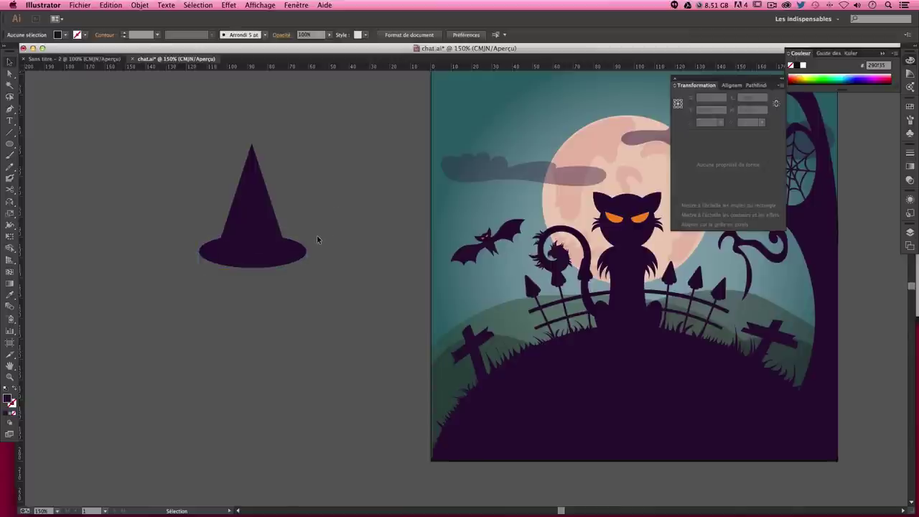
{"action": "left_click_drag", "start_coordinate": [164, 212], "coordinate": [305, 289]}
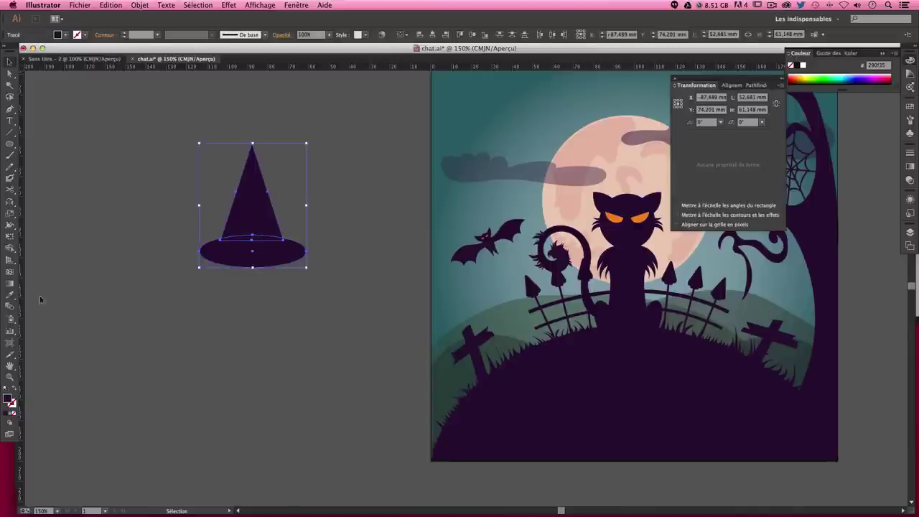
{"action": "left_click", "coordinate": [10, 294]}
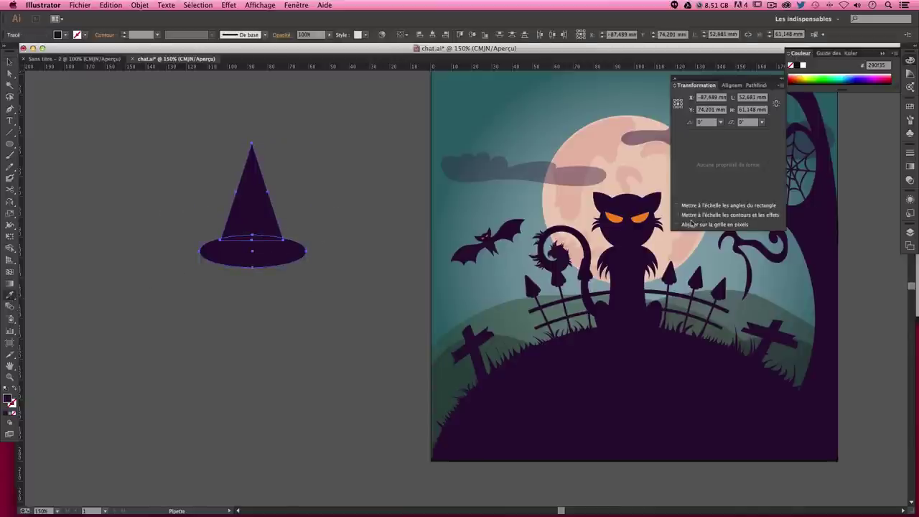
{"action": "left_click", "coordinate": [621, 215]}
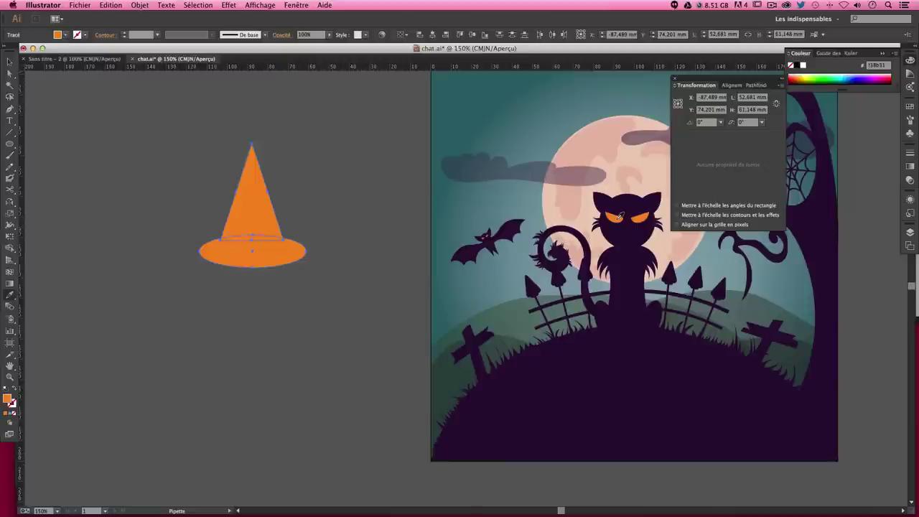
Reselect both parts of the orange hat, show the Pathfinder options, then deselect
{"action": "left_click", "coordinate": [352, 202], "text": "ctrl"}
{"action": "key", "text": "v"}
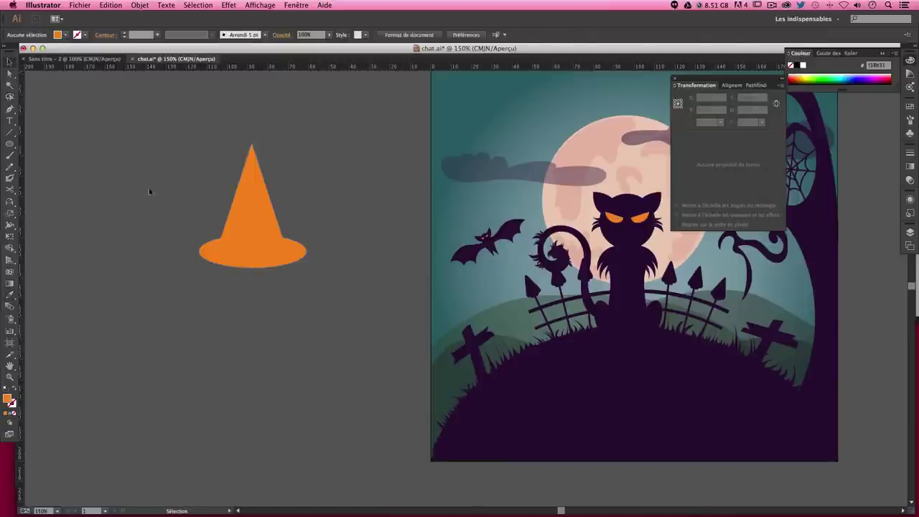
{"action": "left_click_drag", "start_coordinate": [149, 191], "coordinate": [294, 285]}
{"action": "left_click", "coordinate": [758, 84]}
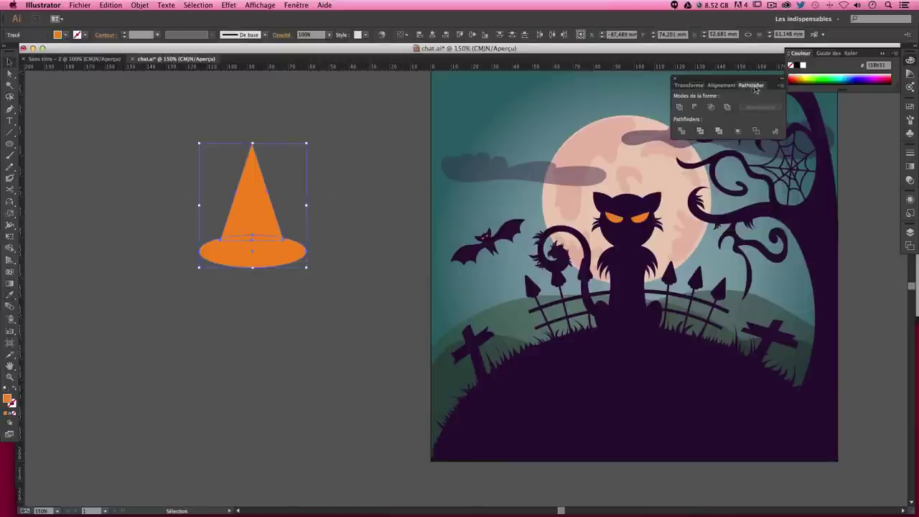
{"action": "left_click", "coordinate": [412, 148]}
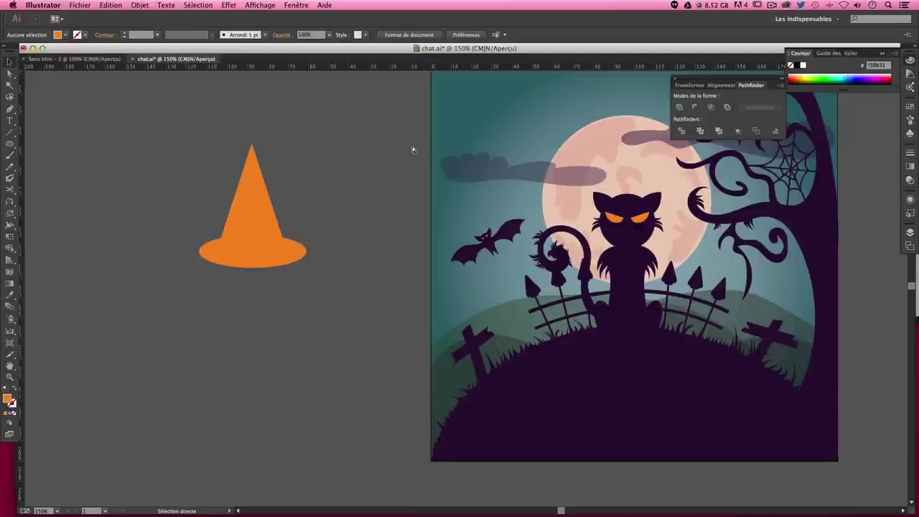
Zoom in on the hat and create a small rounded rectangle on the brim
{"action": "key", "text": "ctrl+plus"}
{"action": "scroll", "coordinate": [402, 180], "scroll_direction": "left", "scroll_amount": 5}
{"action": "left_click_drag", "start_coordinate": [356, 200], "coordinate": [334, 192]}
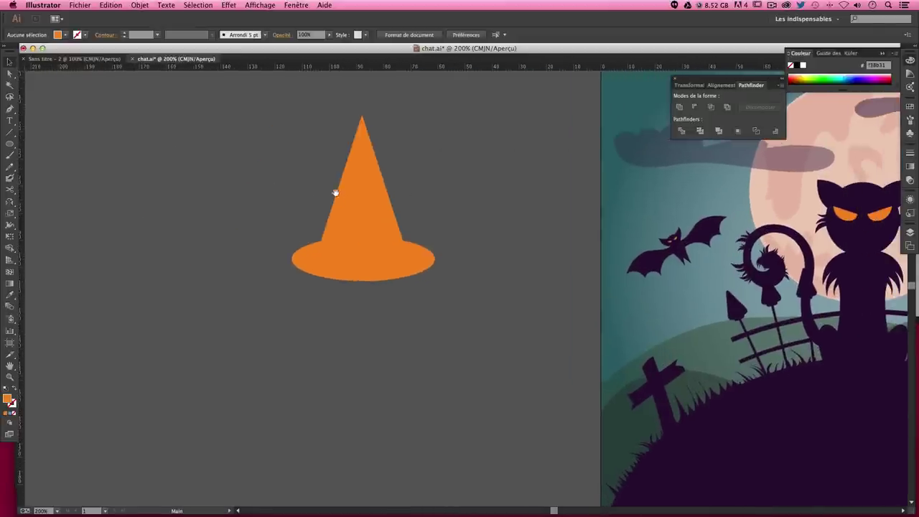
{"action": "left_click", "coordinate": [10, 145]}
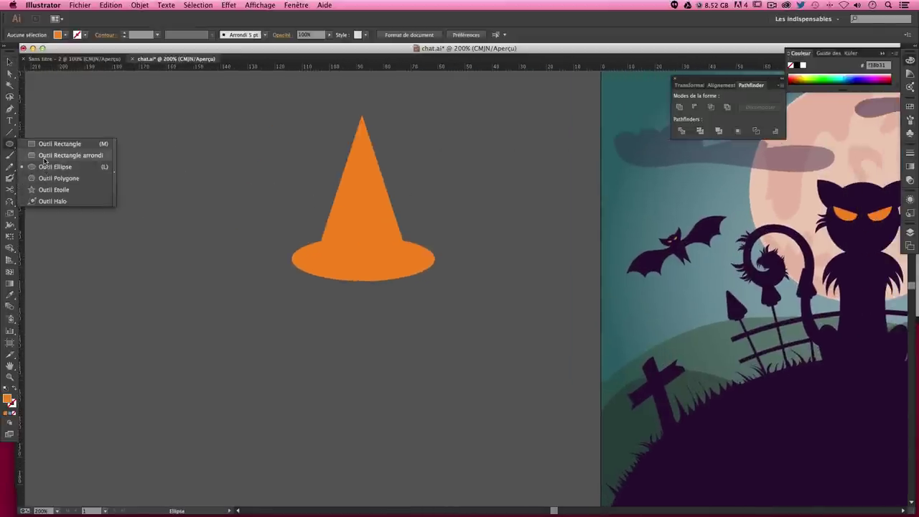
{"action": "left_click", "coordinate": [54, 156]}
{"action": "left_click", "coordinate": [375, 254]}
{"action": "key", "text": "Tab"}
{"action": "key", "text": "Tab"}
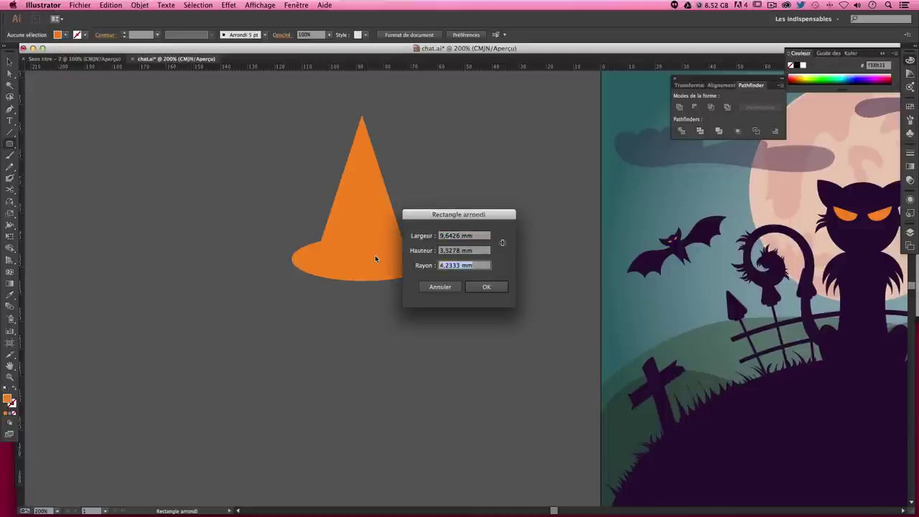
{"action": "key", "text": "Return"}
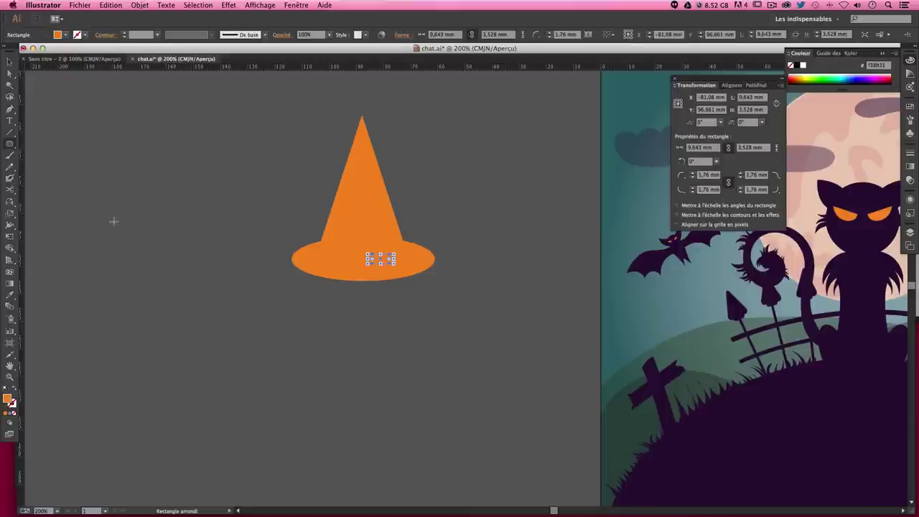
Fill the rectangle dark purple from the hillside, enlarge it to about 14.2 × 5.2 mm, and move it onto the band
{"action": "left_click", "coordinate": [13, 296]}
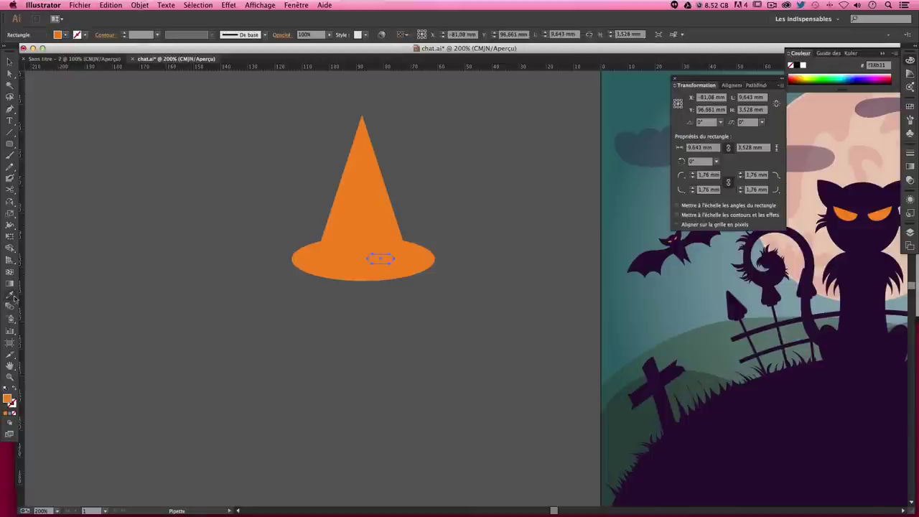
{"action": "left_click", "coordinate": [734, 438]}
{"action": "key", "text": "v"}
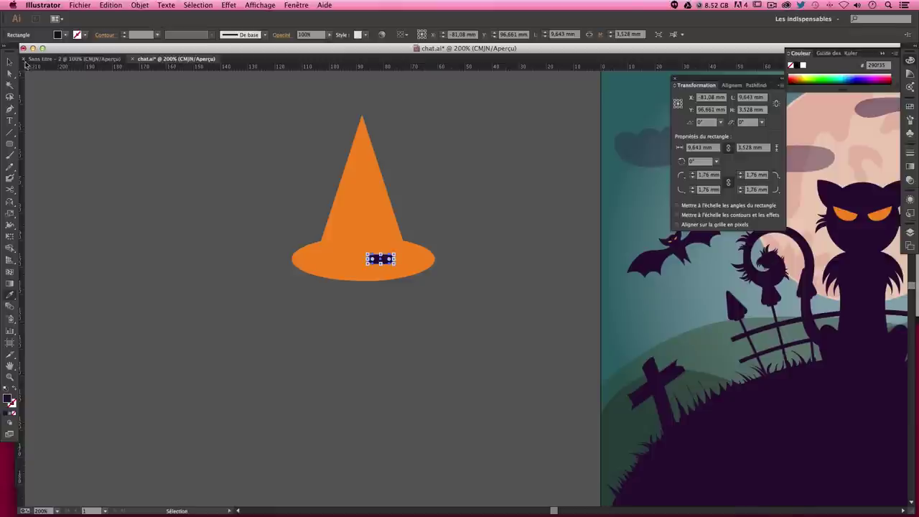
{"action": "left_click", "coordinate": [365, 267]}
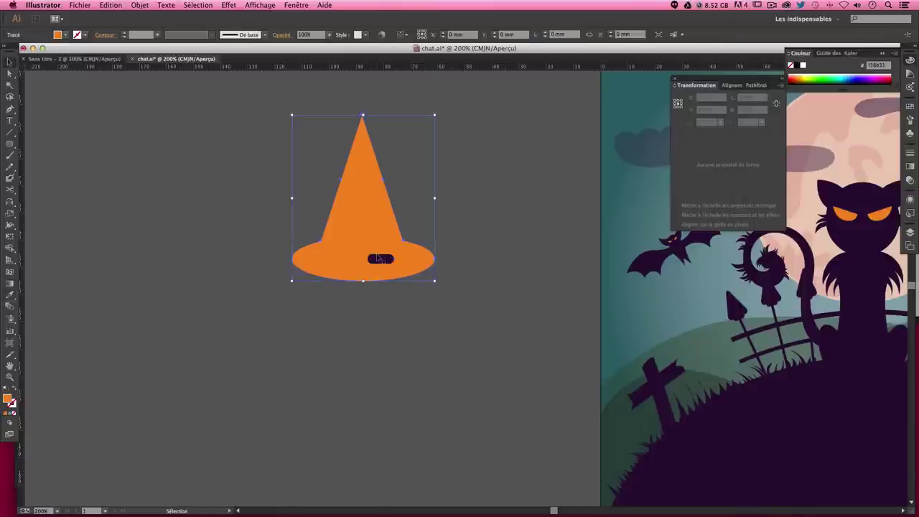
{"action": "left_click", "coordinate": [378, 258]}
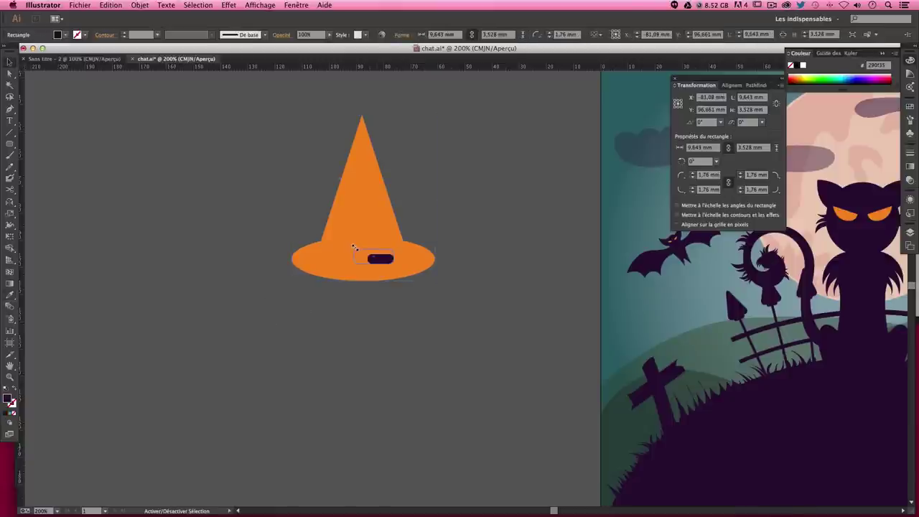
{"action": "left_click_drag", "start_coordinate": [355, 248], "coordinate": [357, 250]}
{"action": "left_click", "coordinate": [466, 232]}
{"action": "left_click", "coordinate": [362, 245]}
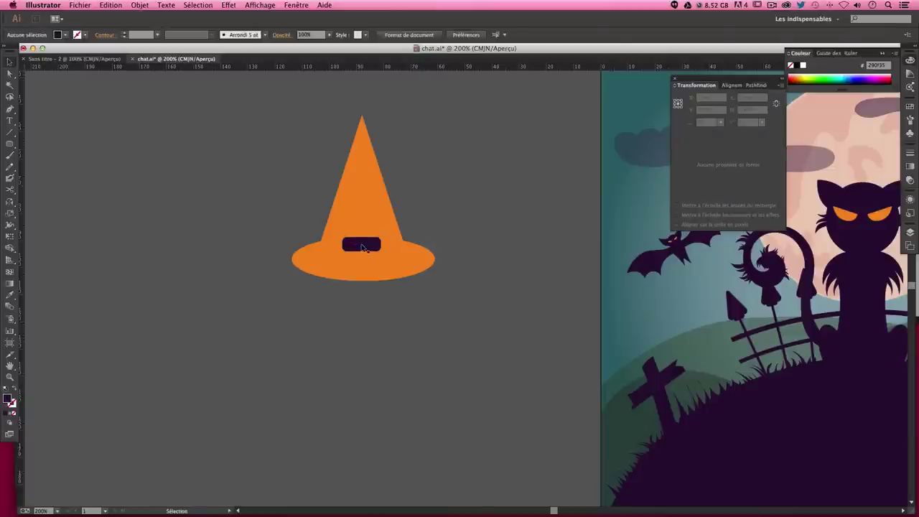
{"action": "key", "text": "p"}
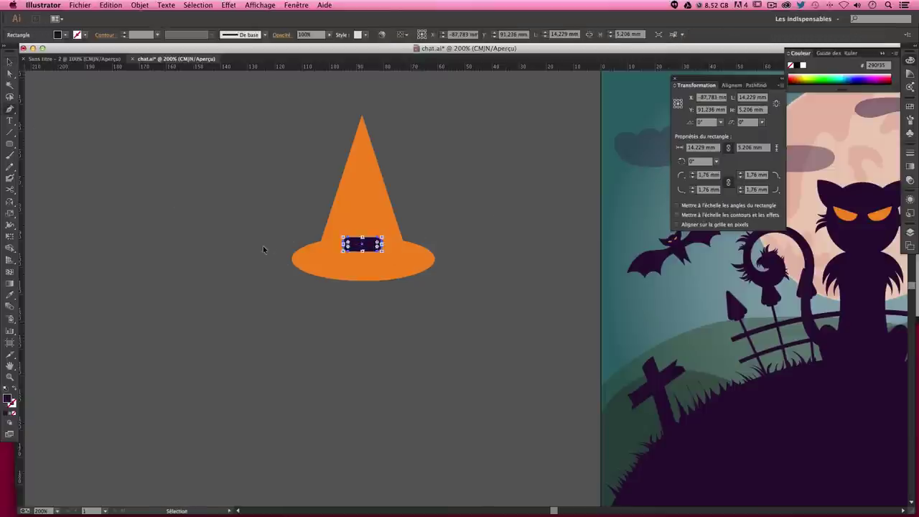
{"action": "left_click", "coordinate": [276, 248], "text": "super"}
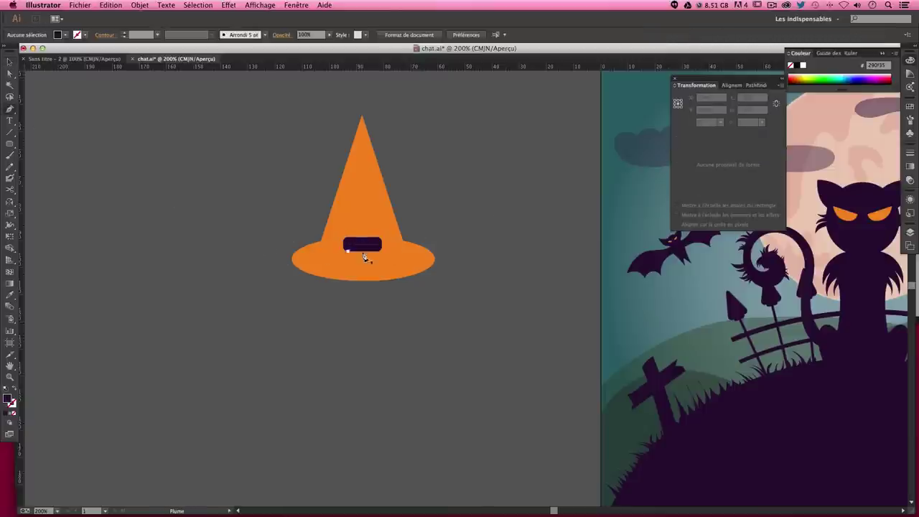
Draw dark purple band strokes from the buckle out to the left and right hat edges
{"action": "left_click", "coordinate": [321, 242]}
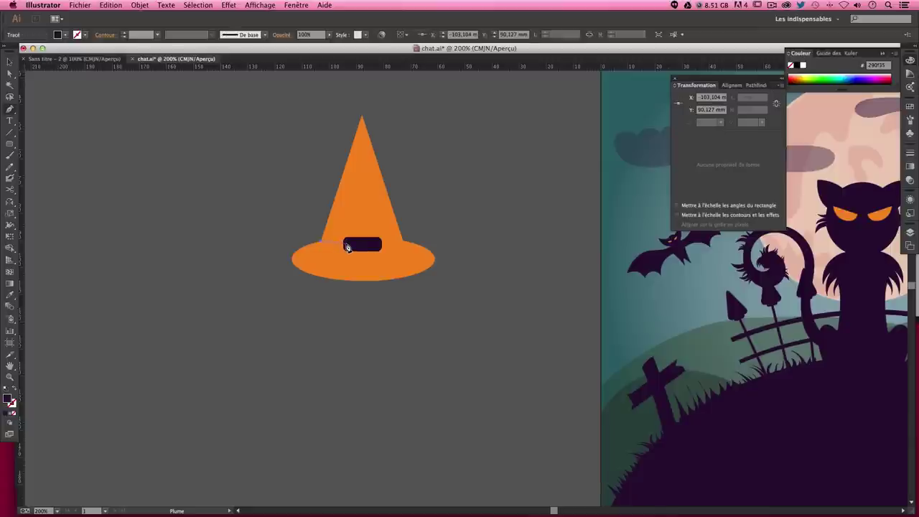
{"action": "left_click", "coordinate": [346, 245]}
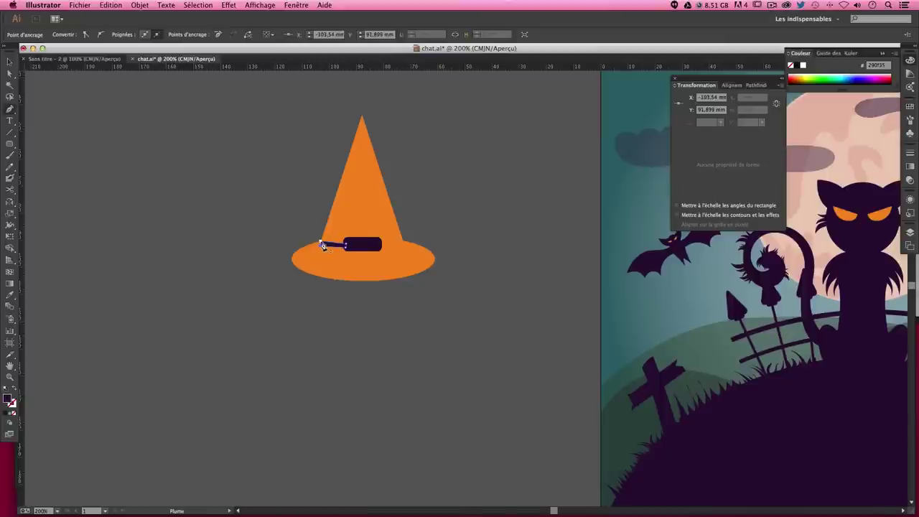
{"action": "key", "text": "ctrl+shift+a"}
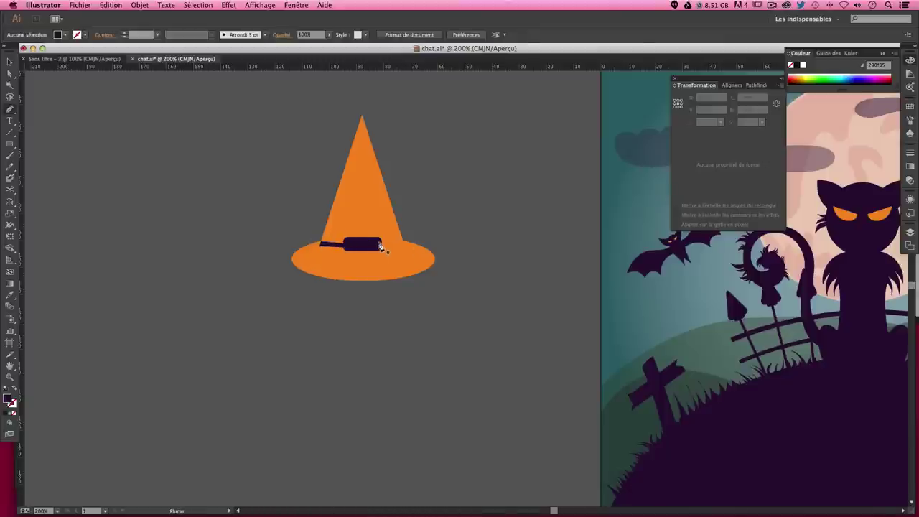
{"action": "left_click", "coordinate": [380, 244]}
{"action": "left_click", "coordinate": [404, 244]}
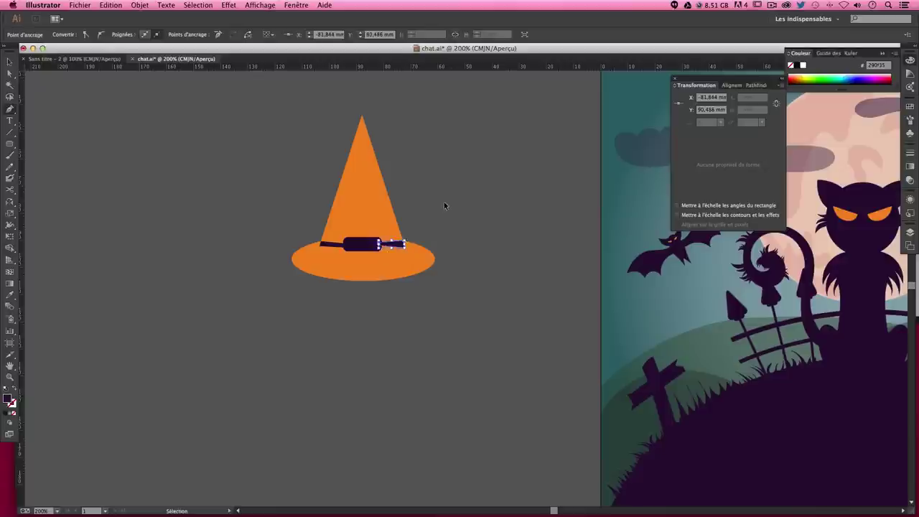
{"action": "left_click", "coordinate": [445, 203], "text": "super"}
Duplicate the buckle with an Alt-drag so a copy sits just below it
{"action": "left_click", "coordinate": [9, 61]}
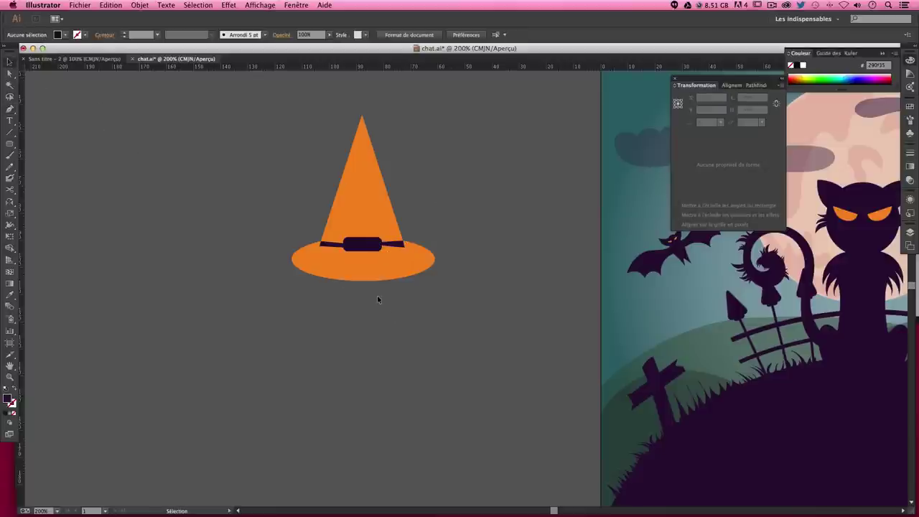
{"action": "left_click", "coordinate": [337, 248]}
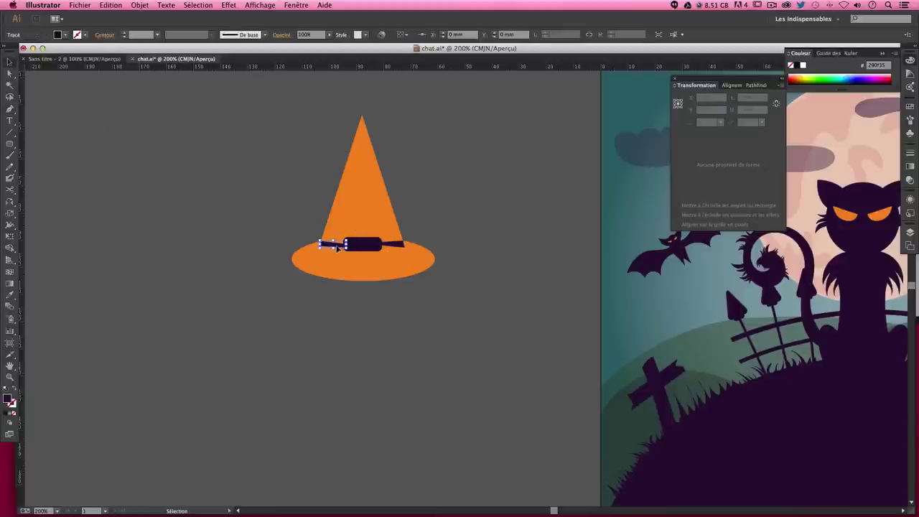
{"action": "left_click", "coordinate": [364, 311]}
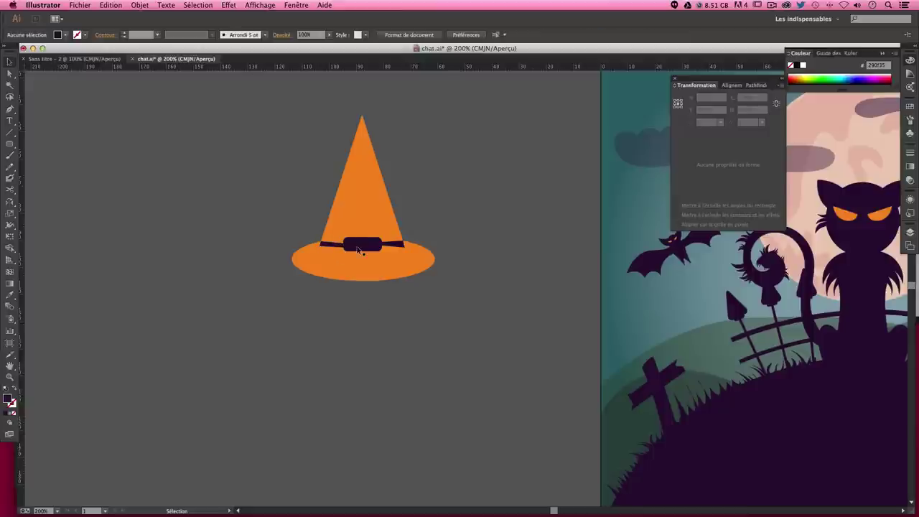
{"action": "left_click_drag", "start_coordinate": [358, 247], "coordinate": [364, 266]}
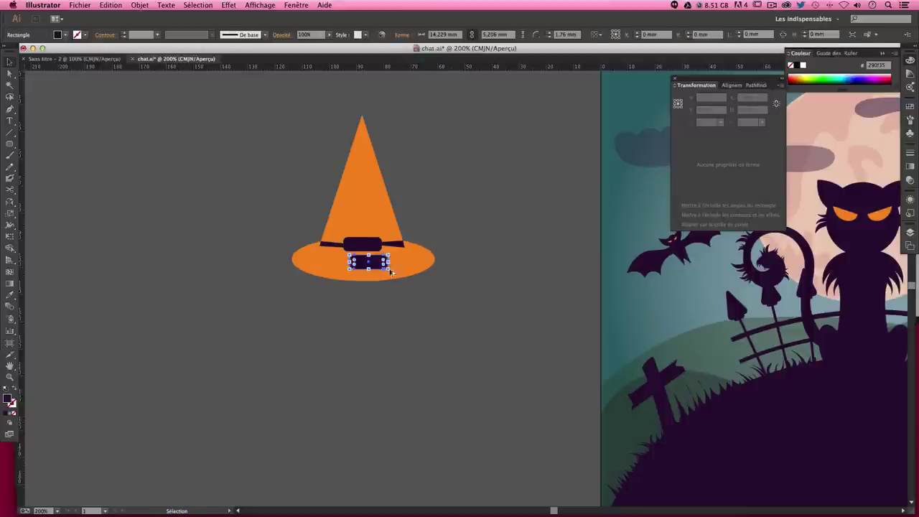
Fill the buckle copy orange and move it up onto the band inside the buckle
{"action": "left_click", "coordinate": [10, 294]}
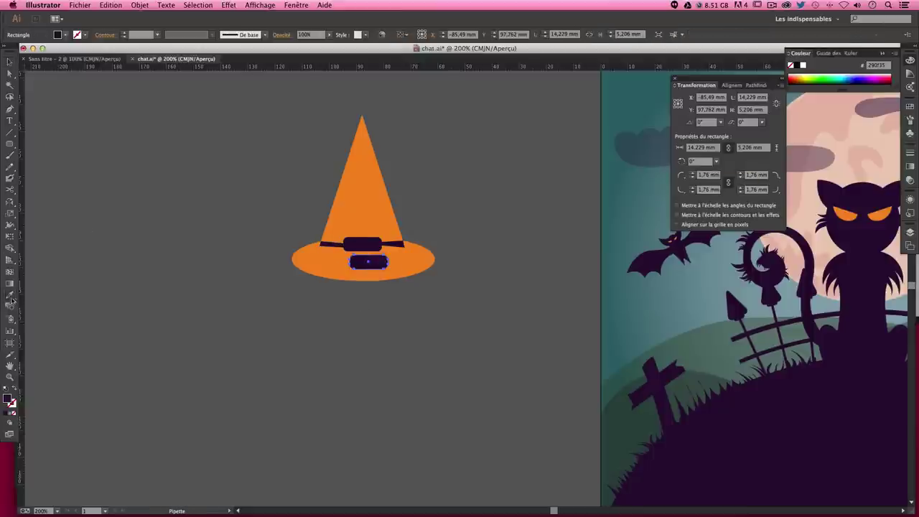
{"action": "left_click", "coordinate": [375, 217]}
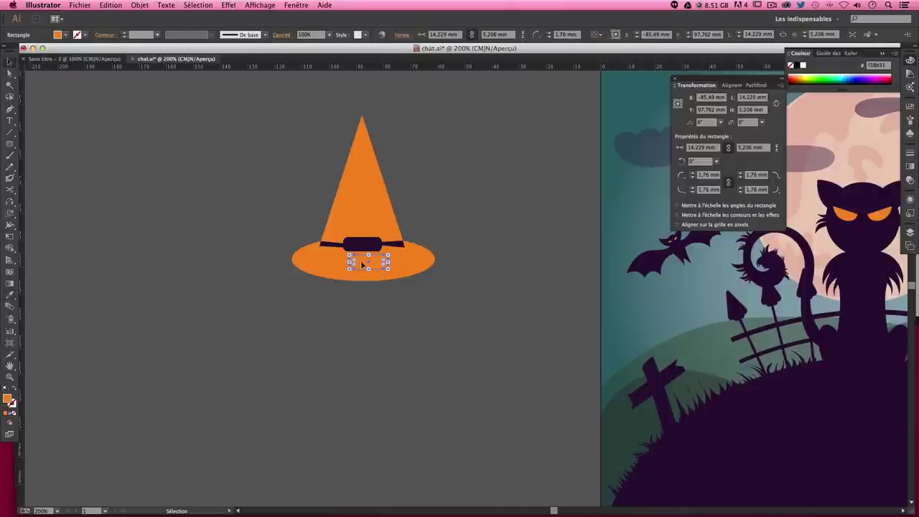
{"action": "mouse_move", "coordinate": [388, 268]}
{"action": "left_mouse_down"}
{"action": "mouse_move", "coordinate": [386, 251]}
{"action": "mouse_move", "coordinate": [368, 252]}
{"action": "left_mouse_up"}
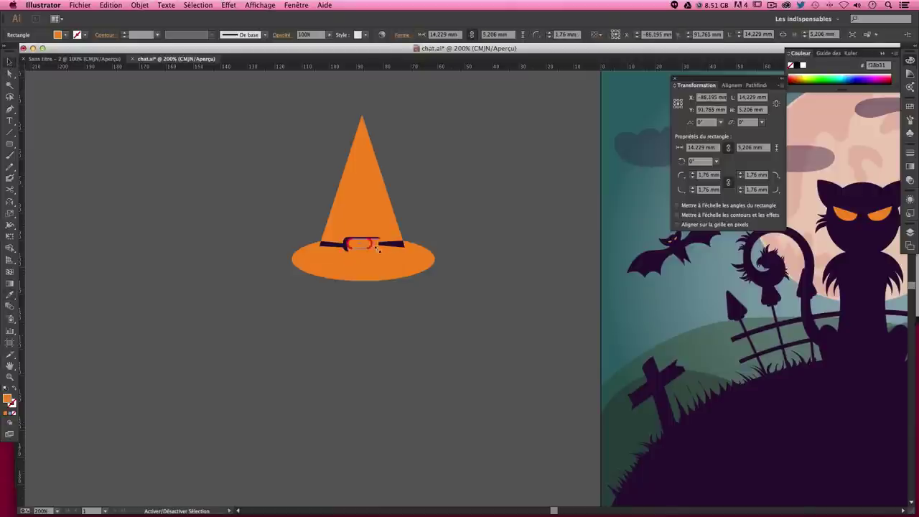
{"action": "left_click", "coordinate": [416, 287]}
{"action": "left_click", "coordinate": [367, 249]}
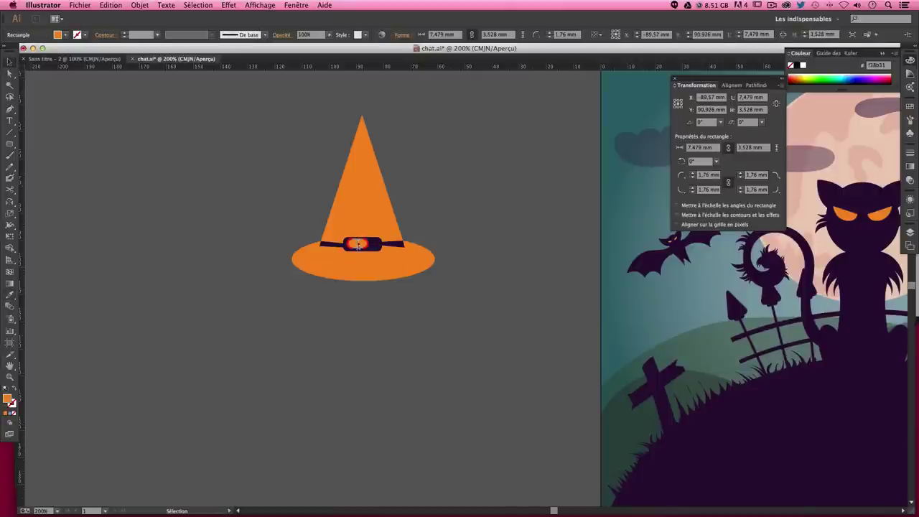
At 400% zoom, widen and position the orange inset within the buckle, then zoom back out
{"action": "key", "text": "super+plus"}
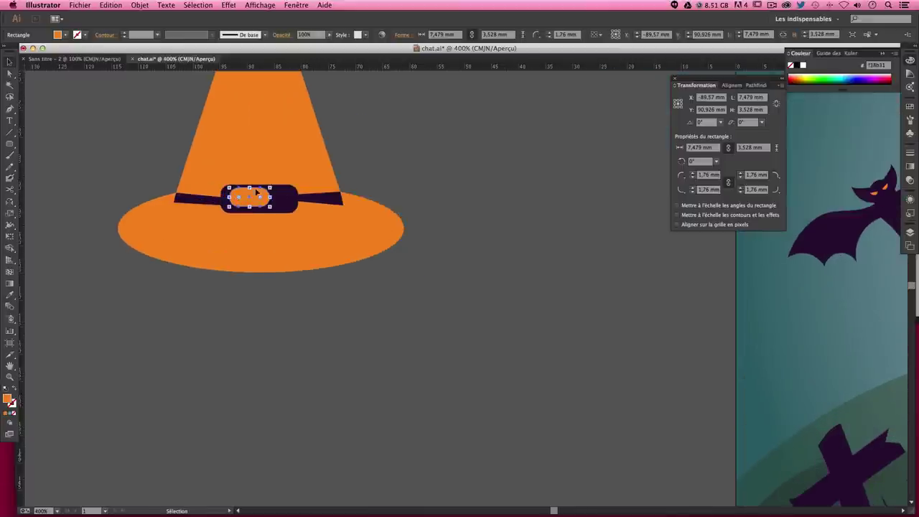
{"action": "left_click_drag", "start_coordinate": [250, 188], "coordinate": [251, 206]}
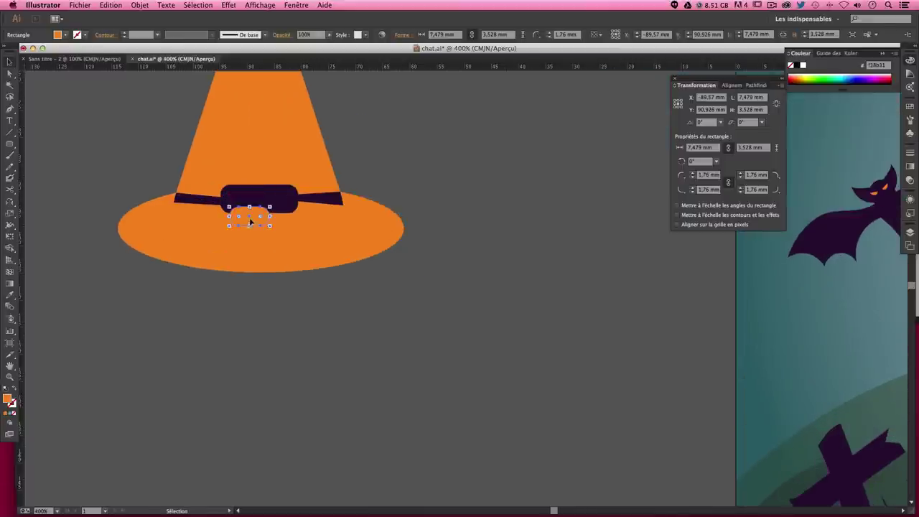
{"action": "left_click_drag", "start_coordinate": [447, 325], "coordinate": [448, 327]}
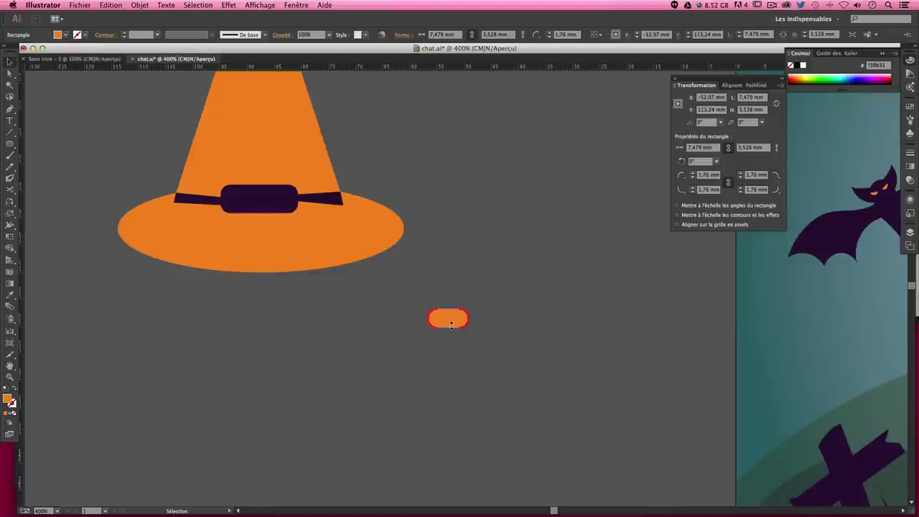
{"action": "left_click", "coordinate": [472, 330]}
{"action": "mouse_move", "coordinate": [470, 319]}
{"action": "left_mouse_down"}
{"action": "mouse_move", "coordinate": [479, 320]}
{"action": "mouse_move", "coordinate": [252, 204]}
{"action": "left_mouse_up"}
{"action": "left_click", "coordinate": [496, 213]}
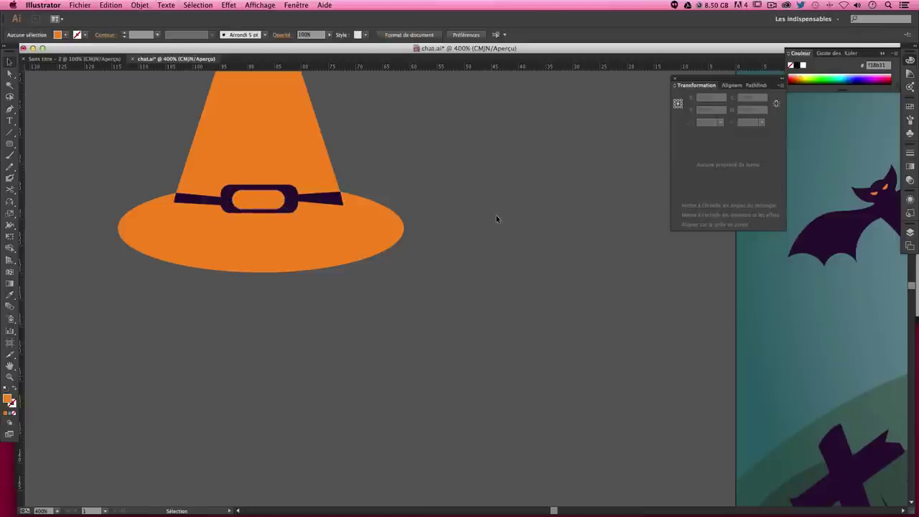
{"action": "key", "text": "a"}
{"action": "scroll", "coordinate": [496, 216], "scroll_direction": "down", "scroll_amount": 3}
Delete the orange inner buckle shape
{"action": "scroll", "coordinate": [497, 216], "scroll_direction": "down", "scroll_amount": 2}
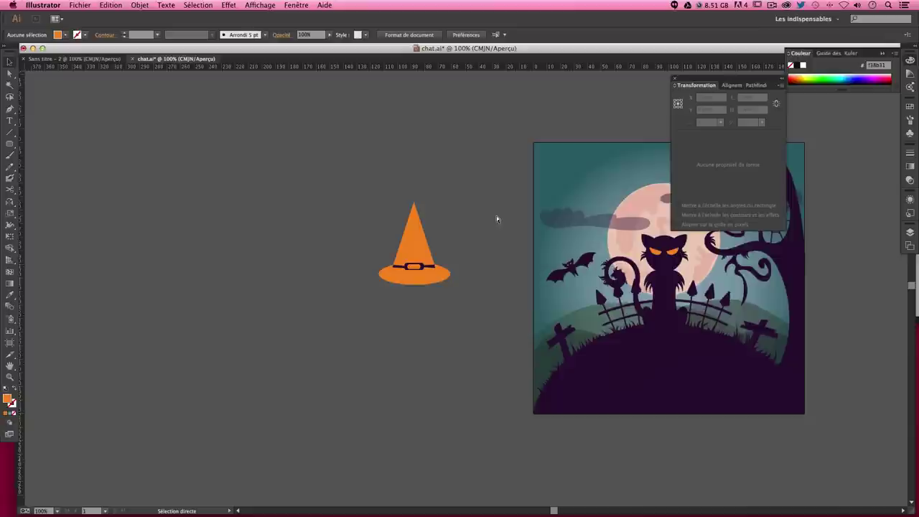
{"action": "scroll", "coordinate": [497, 216], "scroll_direction": "up", "scroll_amount": 3}
{"action": "scroll", "coordinate": [496, 216], "scroll_direction": "up", "scroll_amount": 2}
{"action": "key", "text": "v"}
{"action": "left_click", "coordinate": [294, 224]}
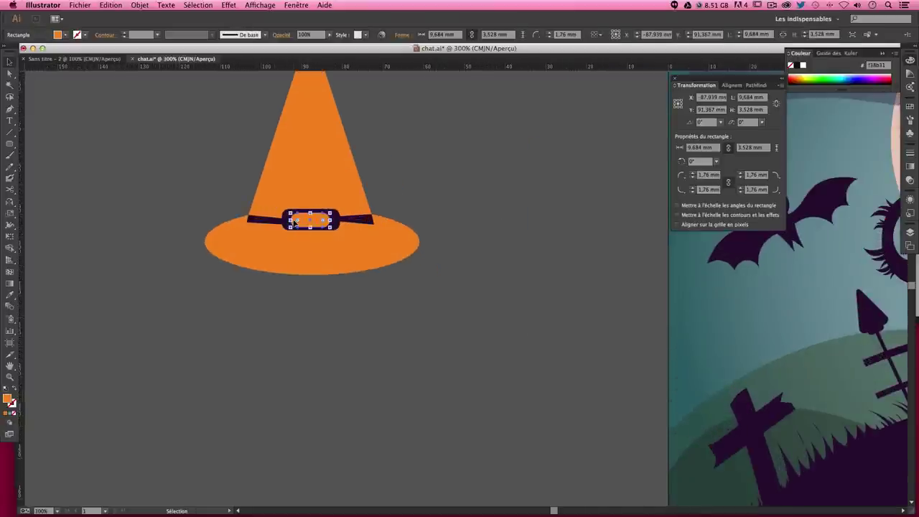
{"action": "key", "text": "Delete"}
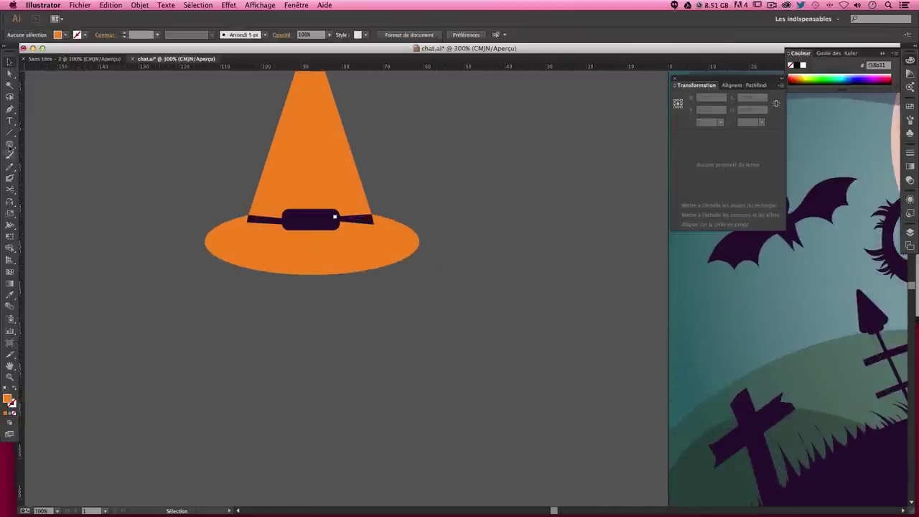
Create a rounded rectangle with 1 mm corner radius and shrink it inside the buckle
{"action": "left_click", "coordinate": [9, 143]}
{"action": "left_click", "coordinate": [401, 257]}
{"action": "triple_click", "coordinate": [469, 265]}
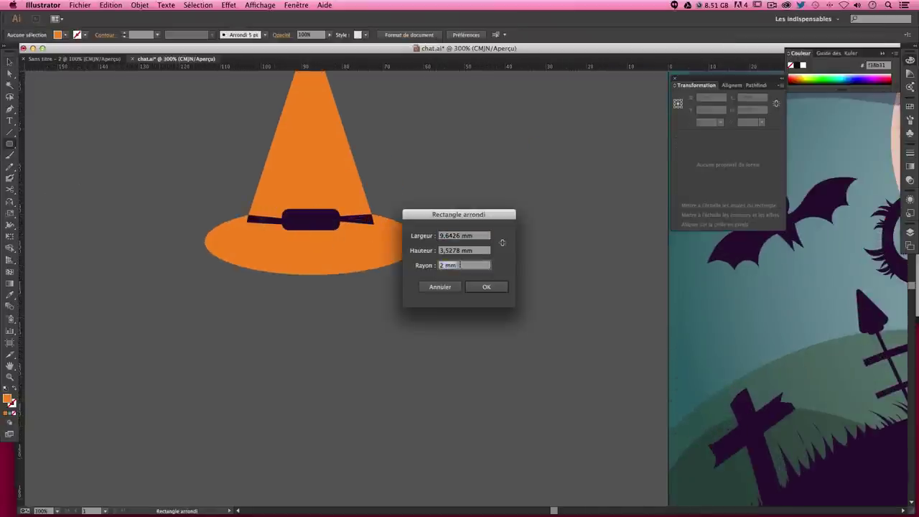
{"action": "type", "text": "1"}
{"action": "key", "text": "Return"}
{"action": "key", "text": "v"}
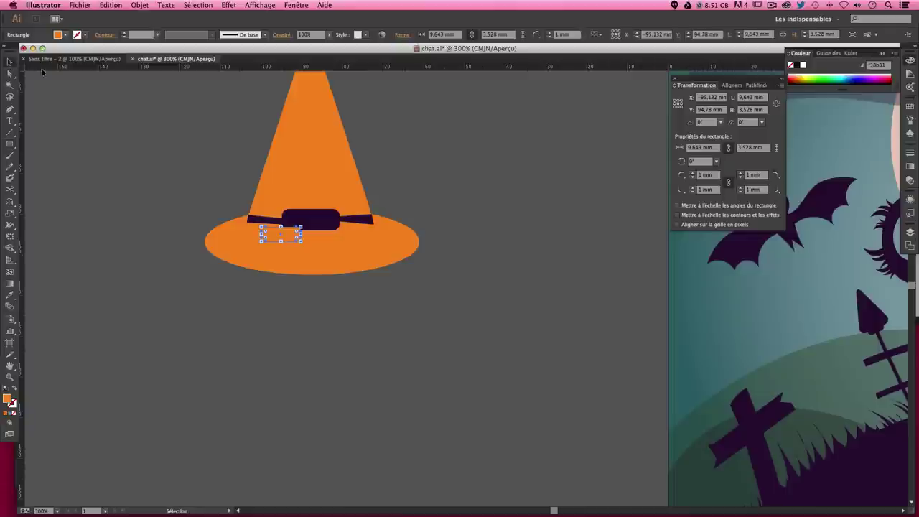
{"action": "mouse_move", "coordinate": [300, 242]}
{"action": "left_mouse_down"}
{"action": "mouse_move", "coordinate": [291, 238]}
{"action": "mouse_move", "coordinate": [322, 221]}
{"action": "left_mouse_up"}
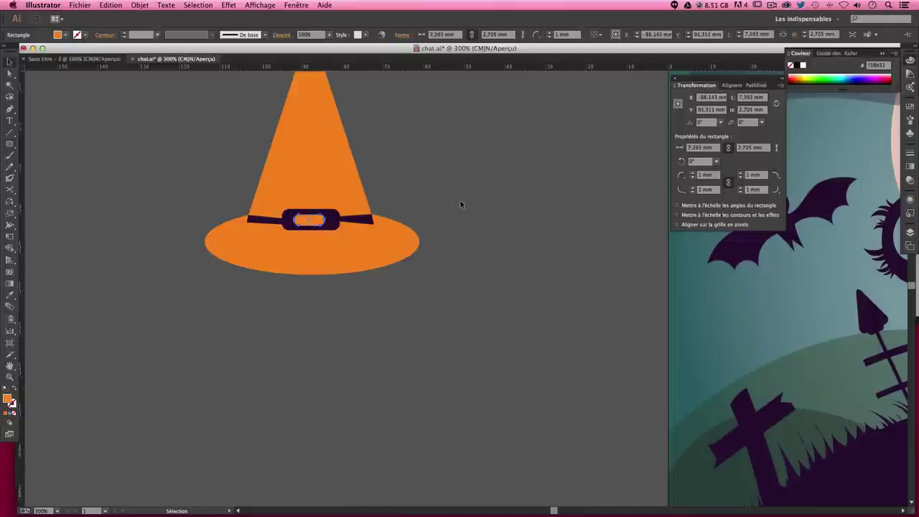
{"action": "left_click", "coordinate": [462, 203]}
Punch the inner rectangle out of the buckle with Pathfinder Minus Front
{"action": "left_click", "coordinate": [332, 222]}
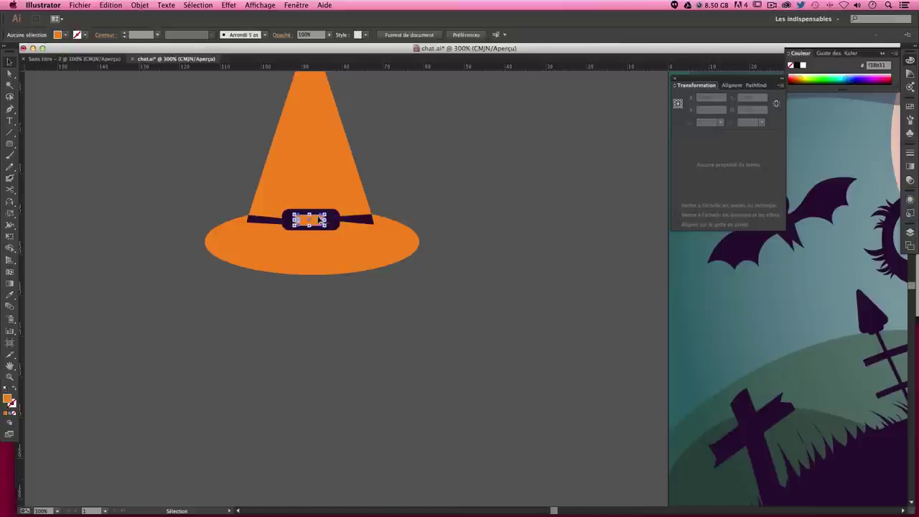
{"action": "left_click", "coordinate": [421, 199]}
{"action": "left_click", "coordinate": [323, 222]}
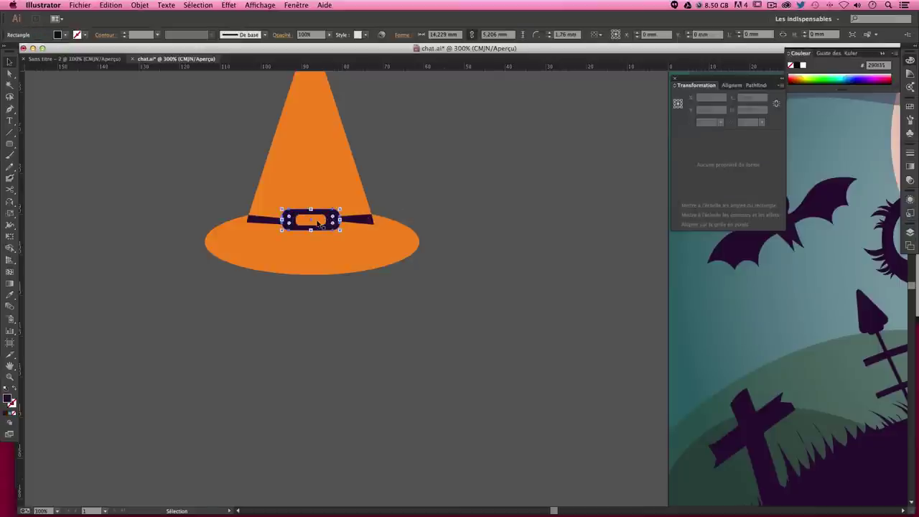
{"action": "left_click", "coordinate": [758, 85]}
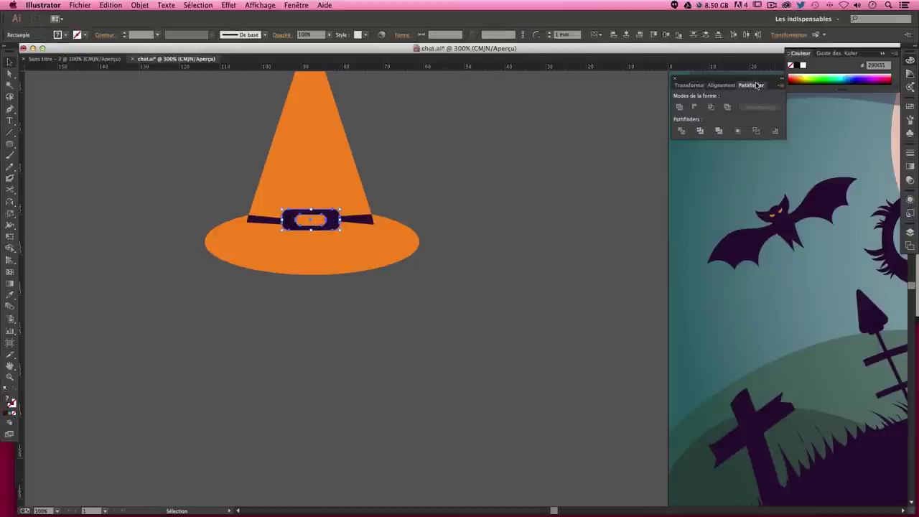
{"action": "left_click", "coordinate": [700, 111]}
{"action": "left_click", "coordinate": [430, 236]}
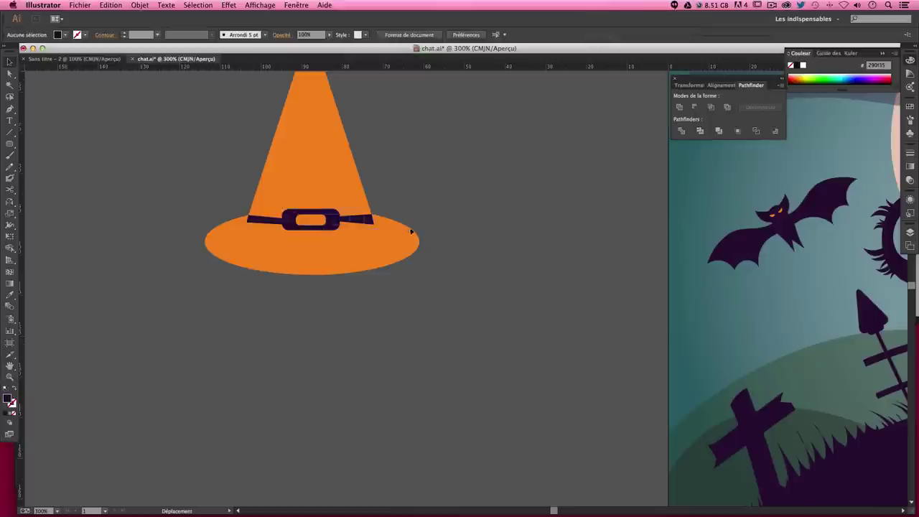
Put the hollow buckle back on the hat band, nudging it left into place
{"action": "left_click_drag", "start_coordinate": [700, 294], "coordinate": [698, 295]}
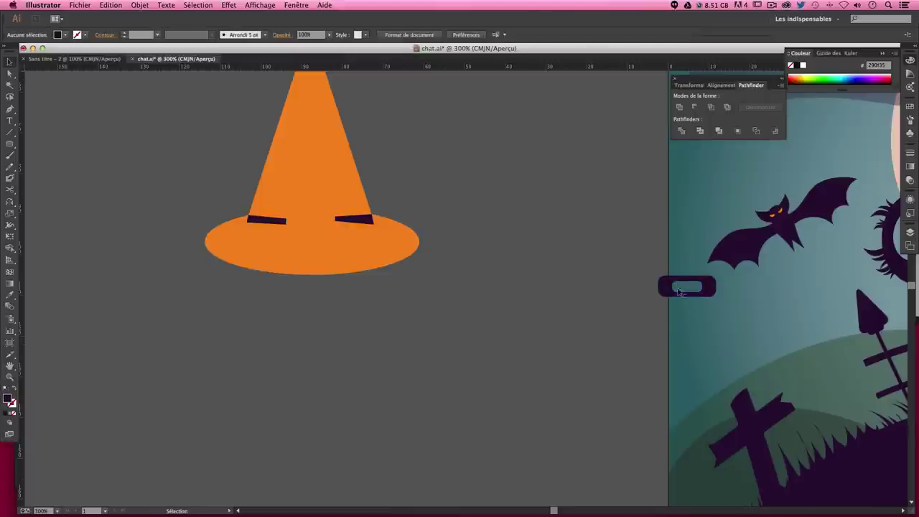
{"action": "left_click_drag", "start_coordinate": [303, 229], "coordinate": [323, 229]}
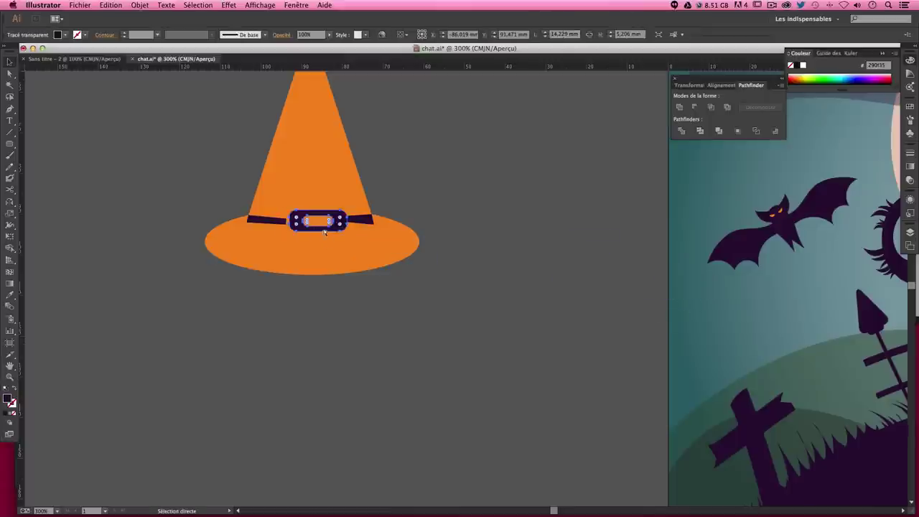
{"action": "key", "text": "Left"}
{"action": "key", "text": "Left"}
{"action": "key", "text": "Left"}
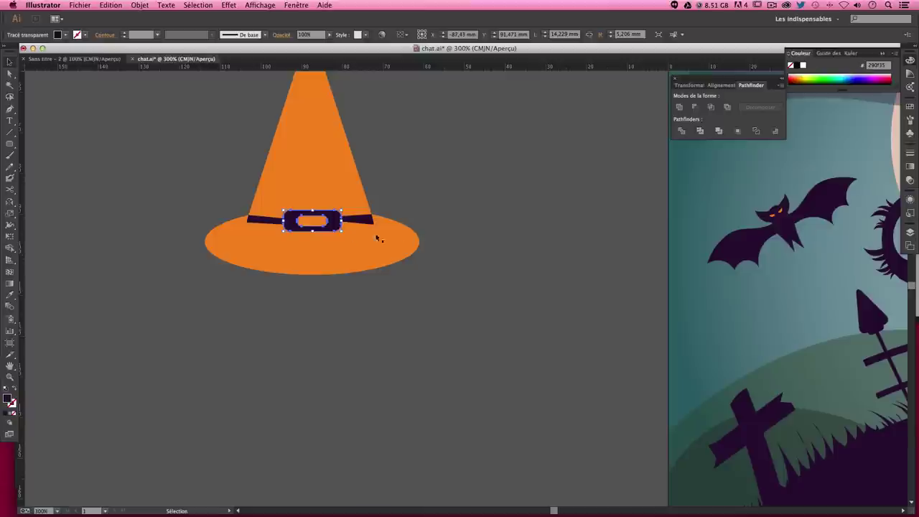
{"action": "left_click", "coordinate": [429, 230]}
{"action": "left_click", "coordinate": [338, 228]}
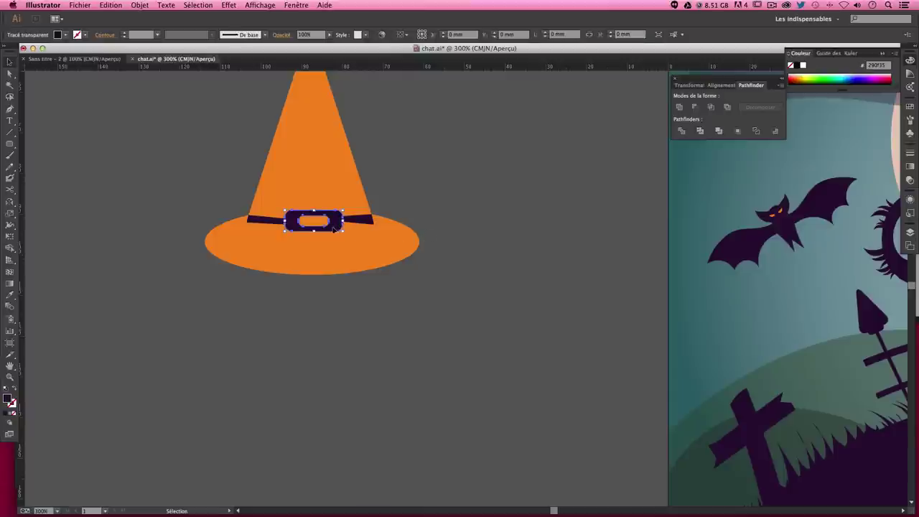
{"action": "key", "text": "Left"}
{"action": "left_click", "coordinate": [493, 232]}
{"action": "left_click", "coordinate": [346, 224]}
{"action": "key", "text": "Left"}
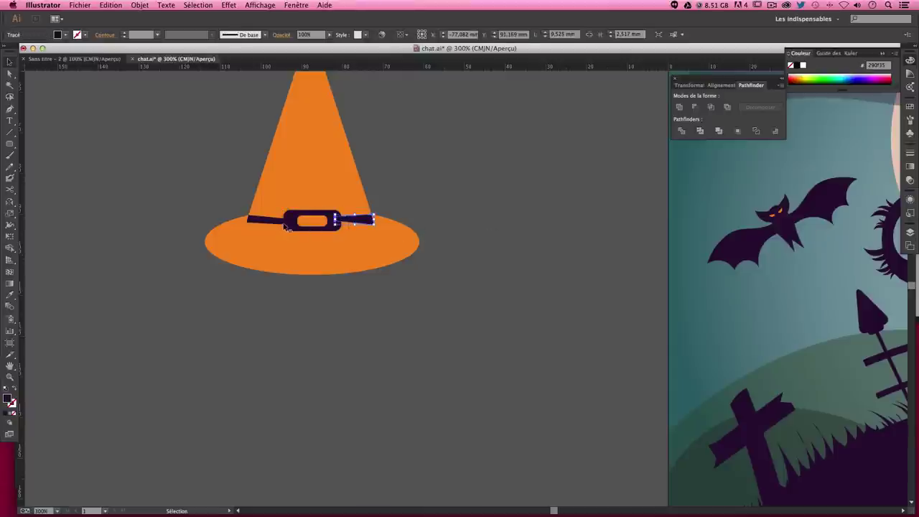
{"action": "left_click", "coordinate": [372, 225]}
{"action": "left_click", "coordinate": [330, 227]}
{"action": "left_click", "coordinate": [457, 219]}
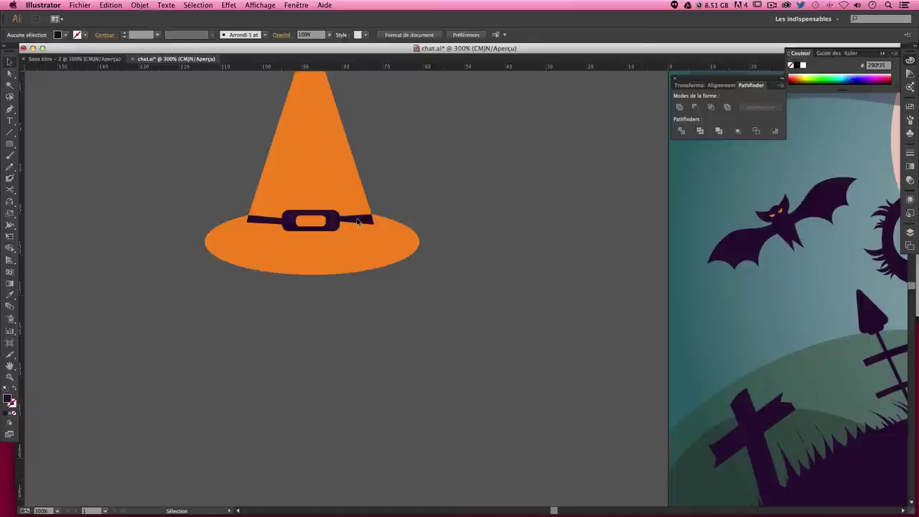
Cut the band and buckle out of the orange hat with Minus Front, then copy the hat
{"action": "left_click", "coordinate": [306, 224]}
{"action": "left_click", "coordinate": [304, 150], "text": "shift"}
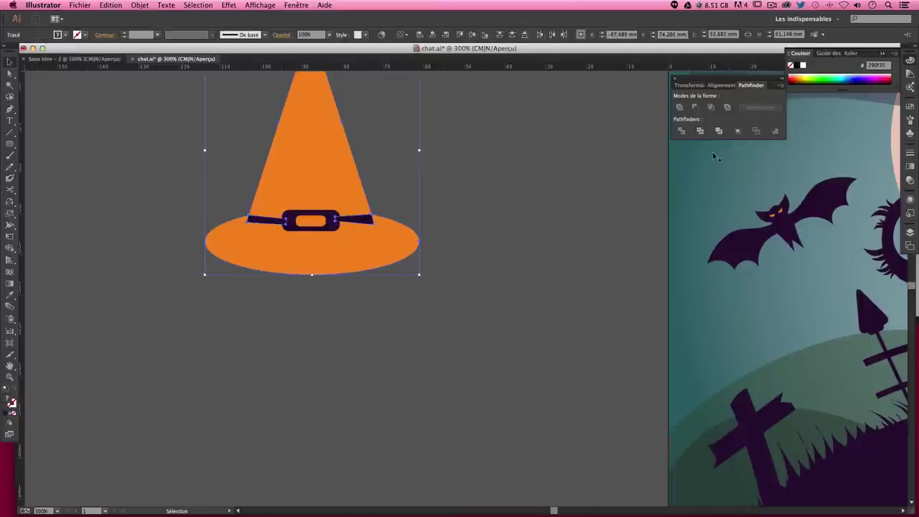
{"action": "left_click", "coordinate": [694, 107]}
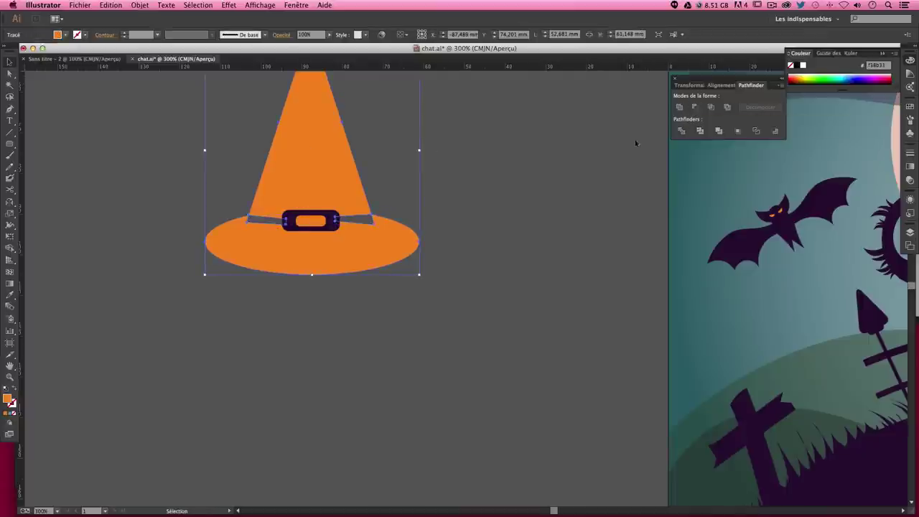
{"action": "left_click", "coordinate": [567, 189]}
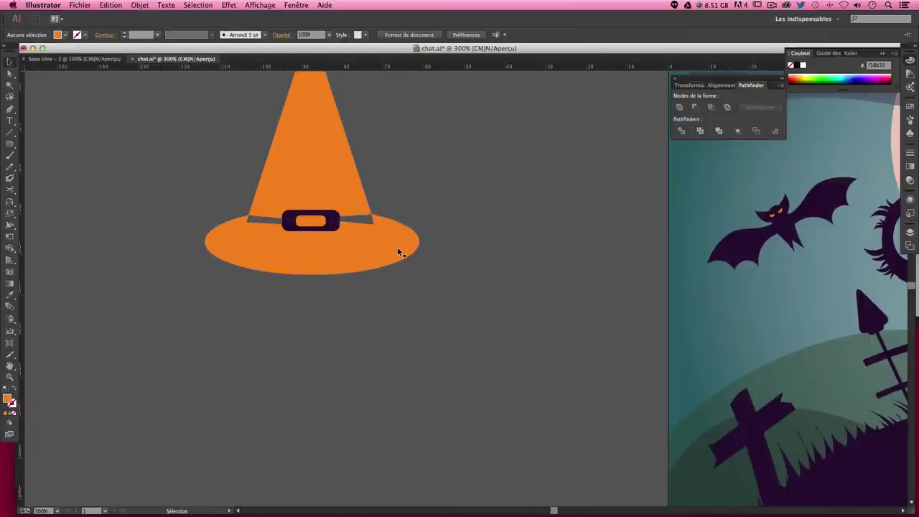
{"action": "left_click", "coordinate": [289, 227]}
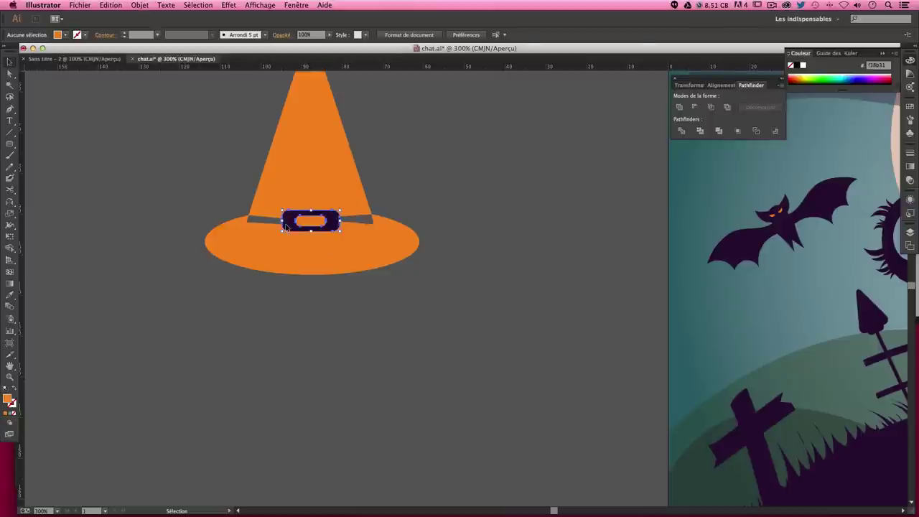
{"action": "left_click", "coordinate": [323, 178], "text": "shift"}
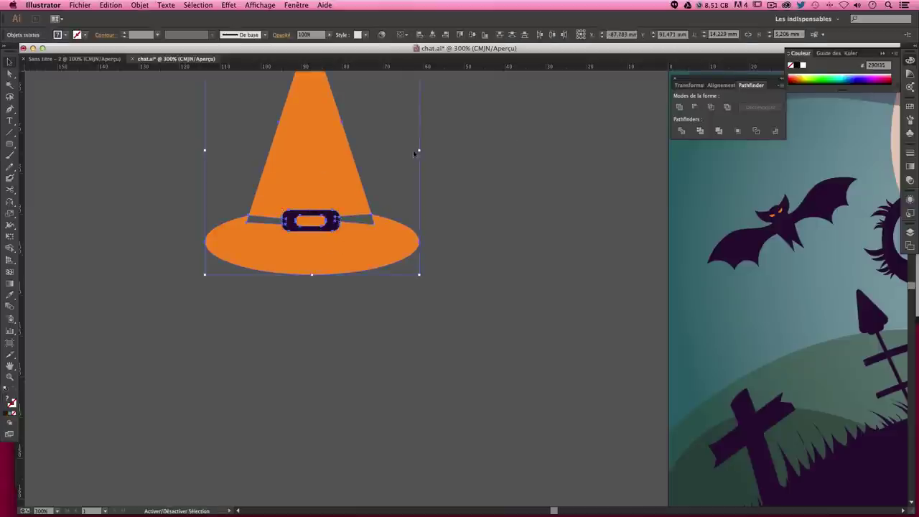
{"action": "left_click", "coordinate": [696, 108]}
{"action": "left_click", "coordinate": [597, 139]}
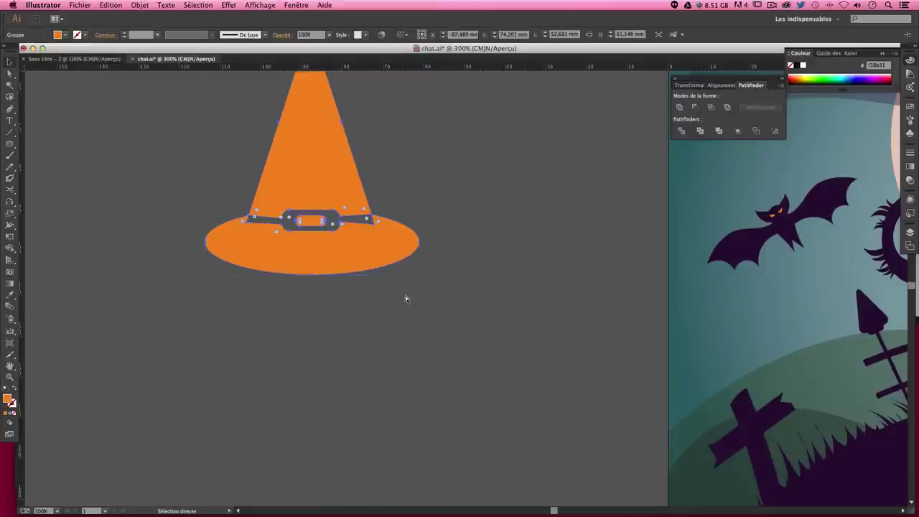
{"action": "key", "text": "super+a"}
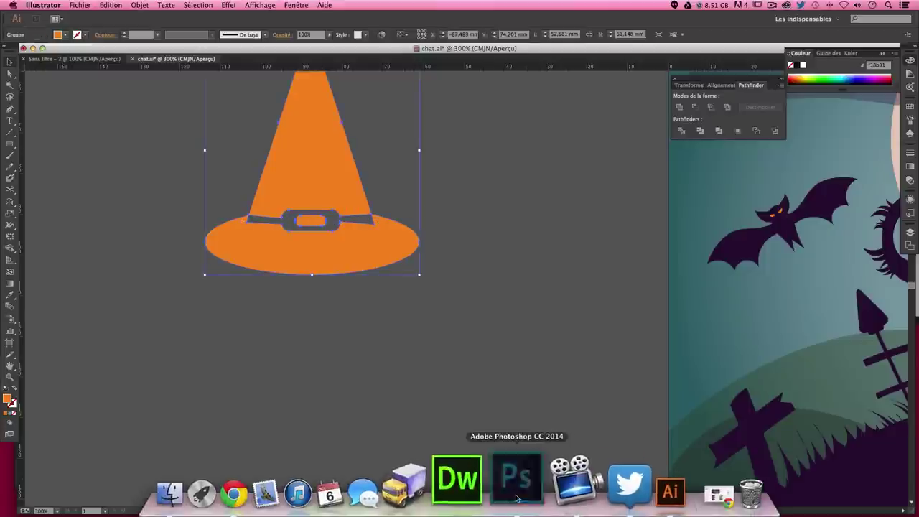
{"action": "left_click", "coordinate": [493, 480]}
Paste the hat as a smart object, scale it to about 42%, tilt it 16°, and place it beside 'happy'
{"action": "key", "text": "super+v"}
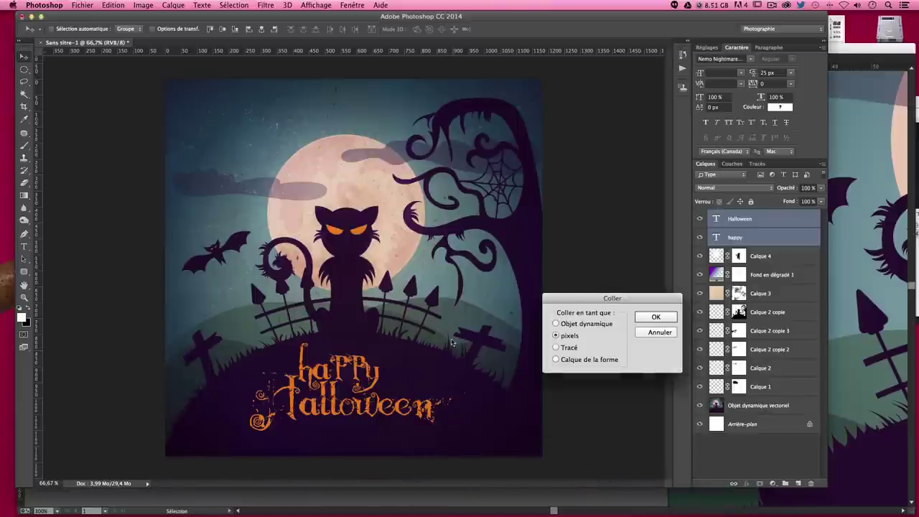
{"action": "left_click", "coordinate": [556, 323]}
{"action": "left_click", "coordinate": [654, 317]}
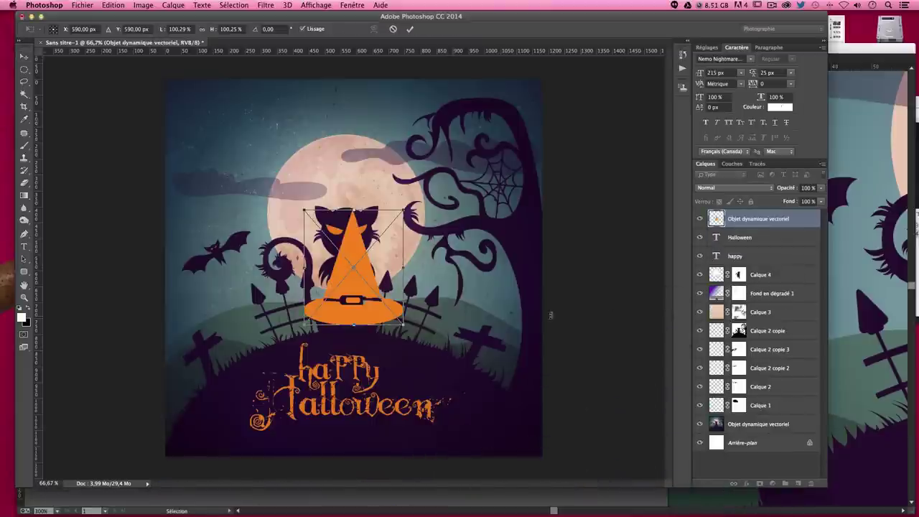
{"action": "left_click_drag", "start_coordinate": [382, 265], "coordinate": [459, 335]}
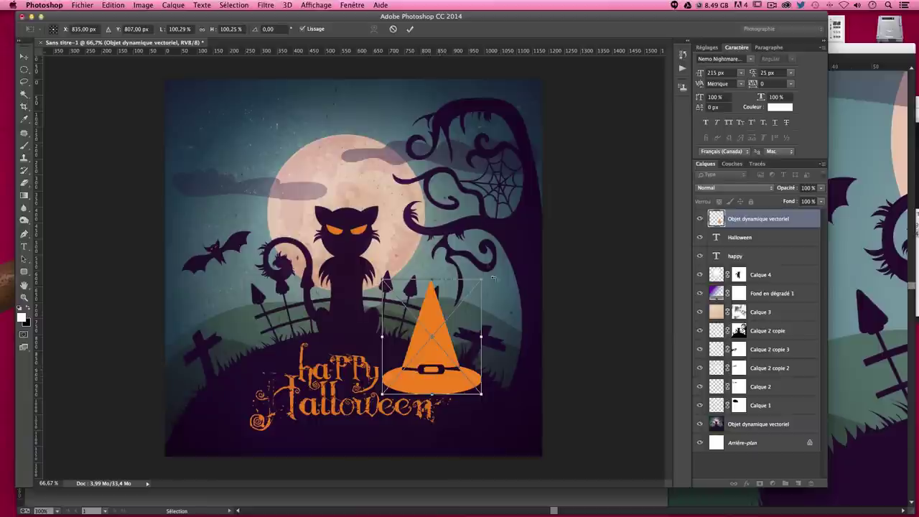
{"action": "left_click_drag", "start_coordinate": [483, 285], "coordinate": [424, 347]}
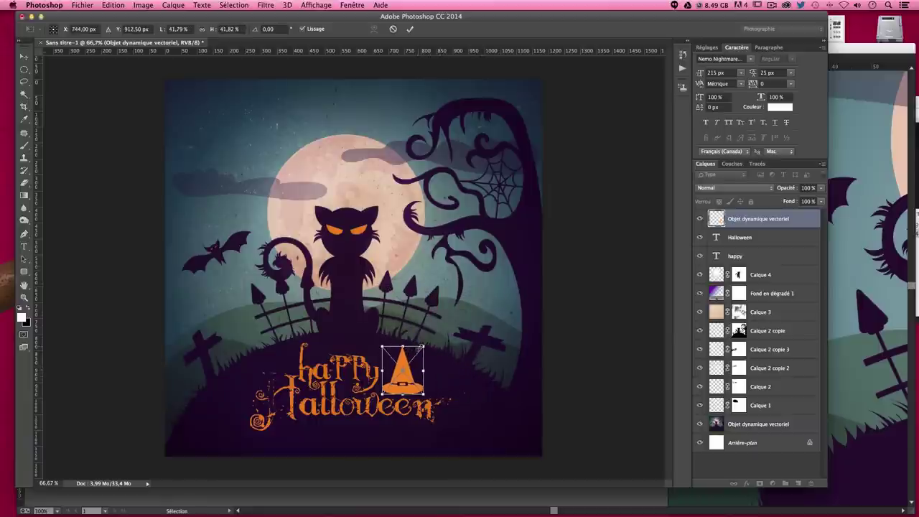
{"action": "left_click_drag", "start_coordinate": [424, 347], "coordinate": [419, 352]}
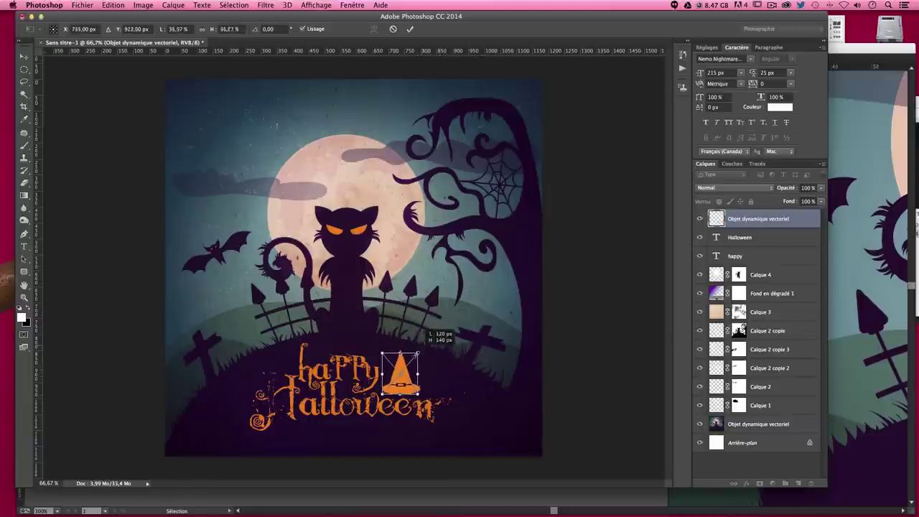
{"action": "mouse_move", "coordinate": [463, 395]}
{"action": "left_mouse_down"}
{"action": "mouse_move", "coordinate": [467, 405]}
{"action": "mouse_move", "coordinate": [453, 389]}
{"action": "left_mouse_up"}
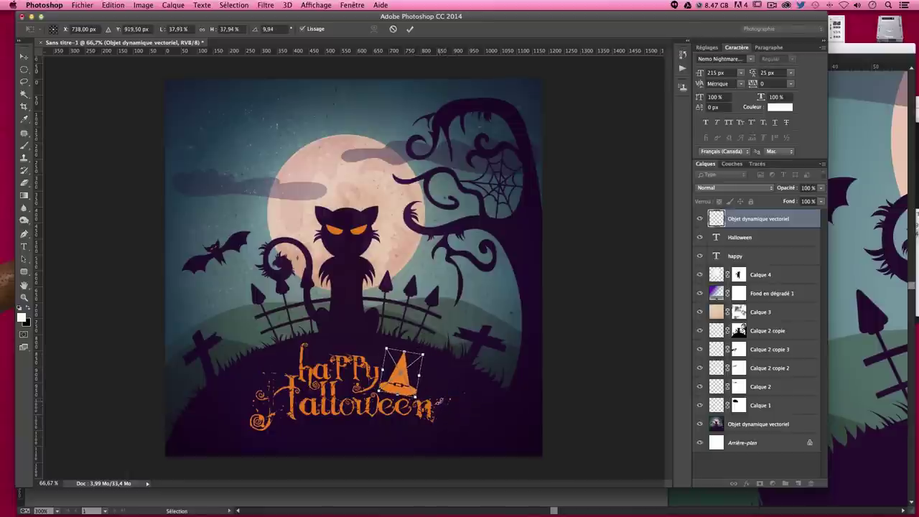
{"action": "key", "text": "Return"}
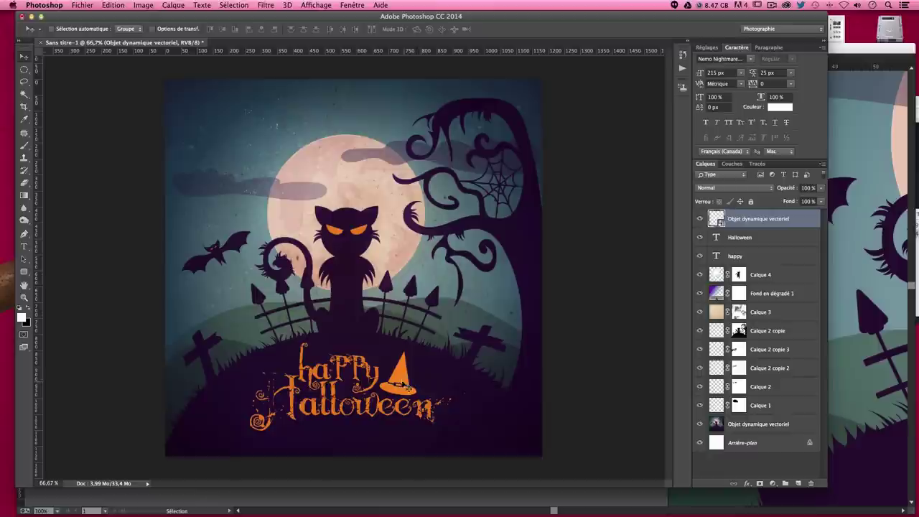
{"action": "left_click_drag", "start_coordinate": [413, 386], "coordinate": [415, 388]}
Add a layer mask to the hat and dab it with a black speckled brush at 310 px and 121 px
{"action": "left_click", "coordinate": [760, 484]}
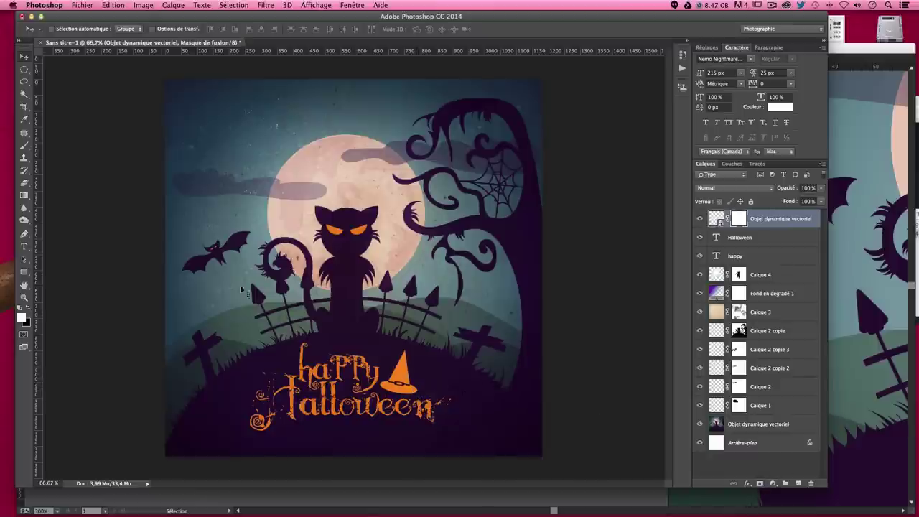
{"action": "left_click", "coordinate": [25, 144]}
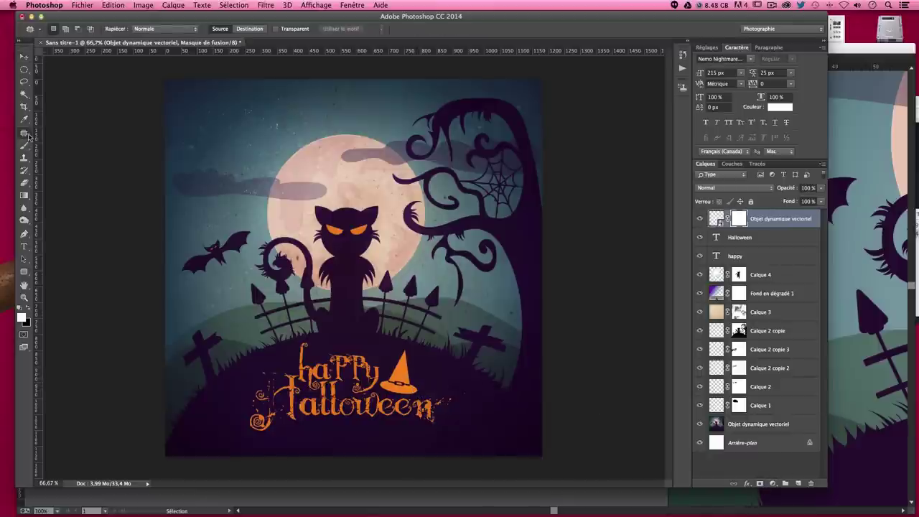
{"action": "left_click", "coordinate": [60, 35]}
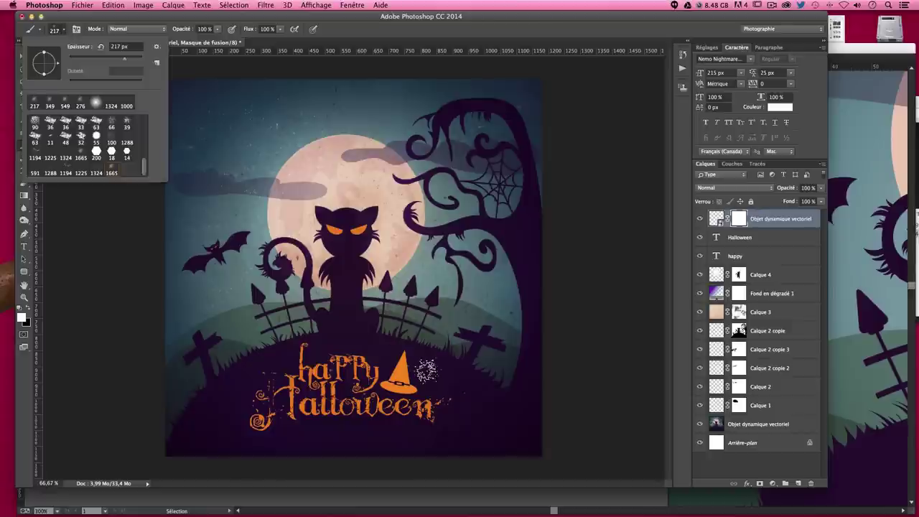
{"action": "left_click_drag", "start_coordinate": [416, 371], "coordinate": [441, 371]}
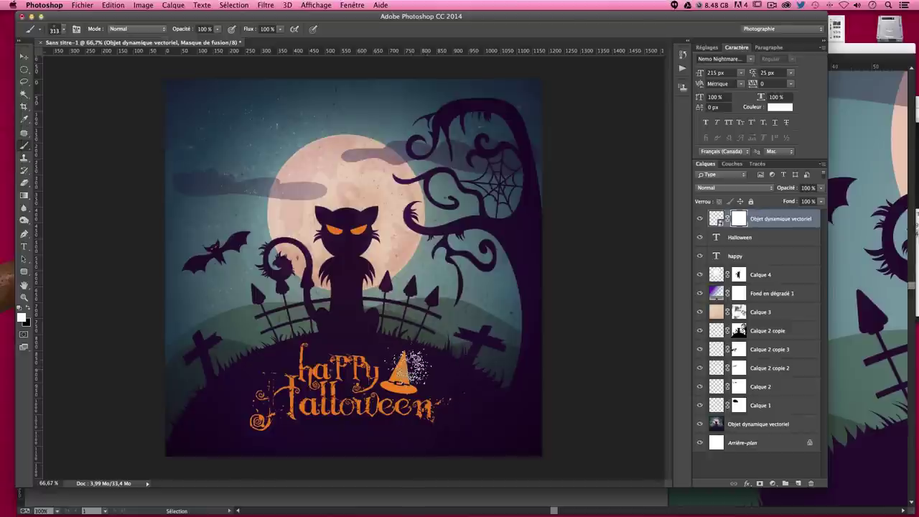
{"action": "left_click", "coordinate": [28, 309]}
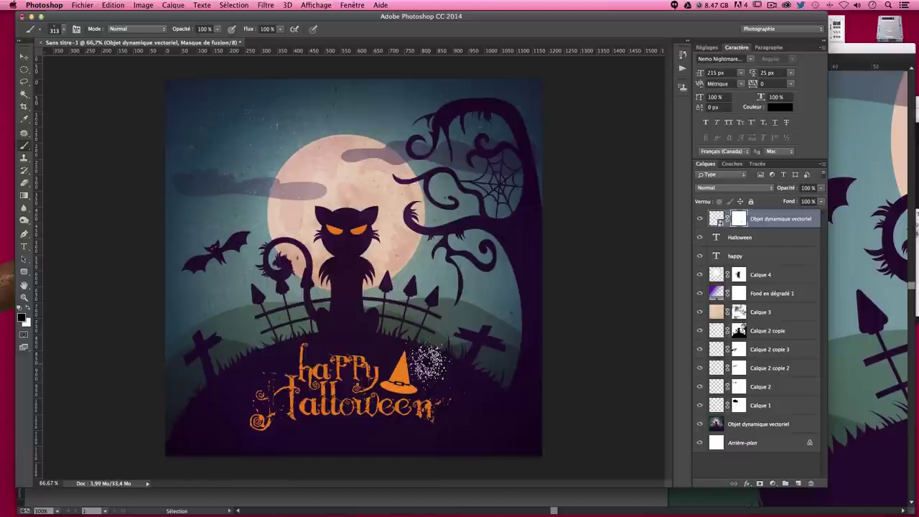
{"action": "left_click", "coordinate": [380, 417]}
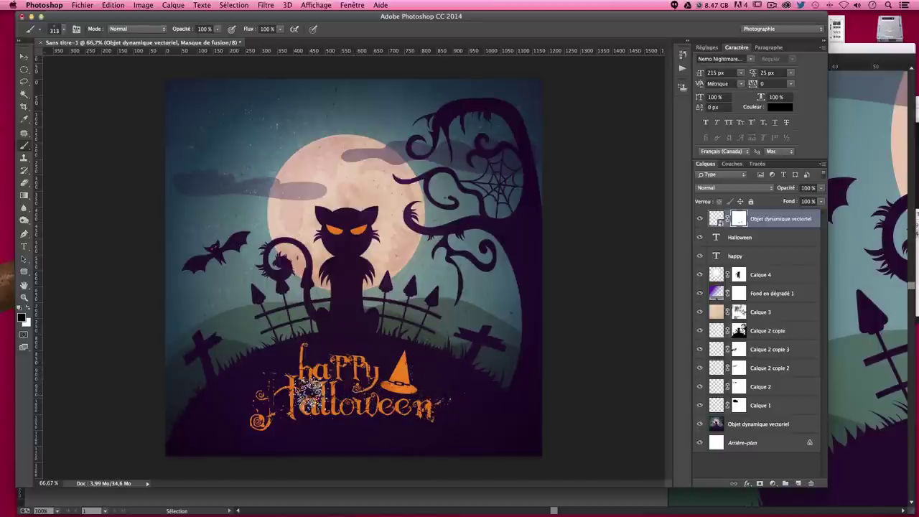
{"action": "left_click_drag", "start_coordinate": [363, 381], "coordinate": [327, 392]}
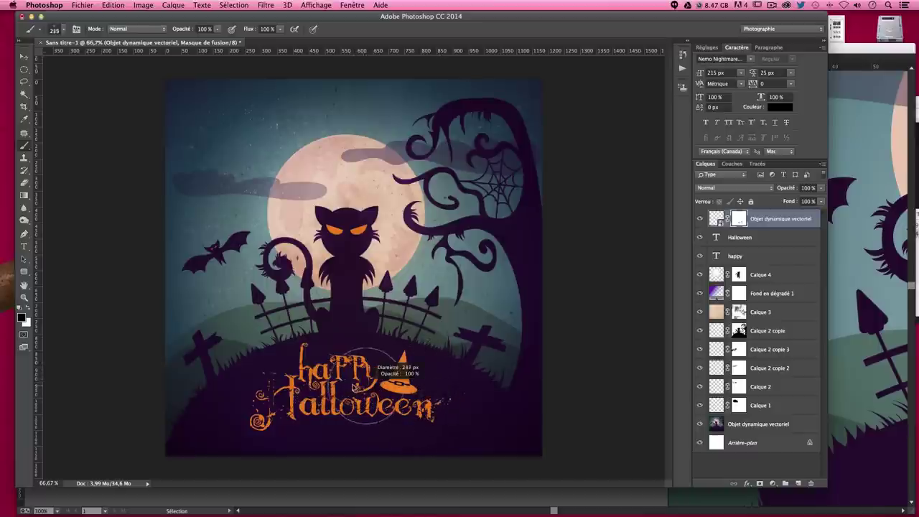
{"action": "right_click", "coordinate": [388, 370]}
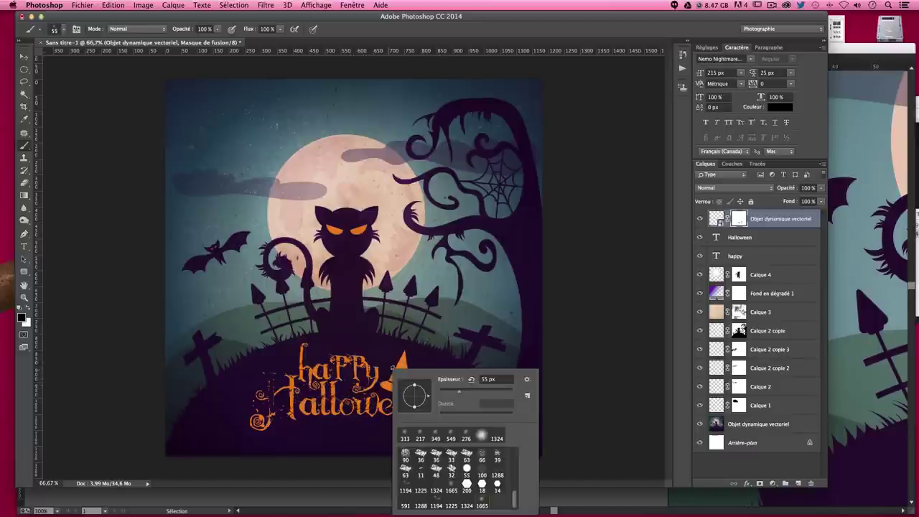
{"action": "double_click", "coordinate": [394, 425]}
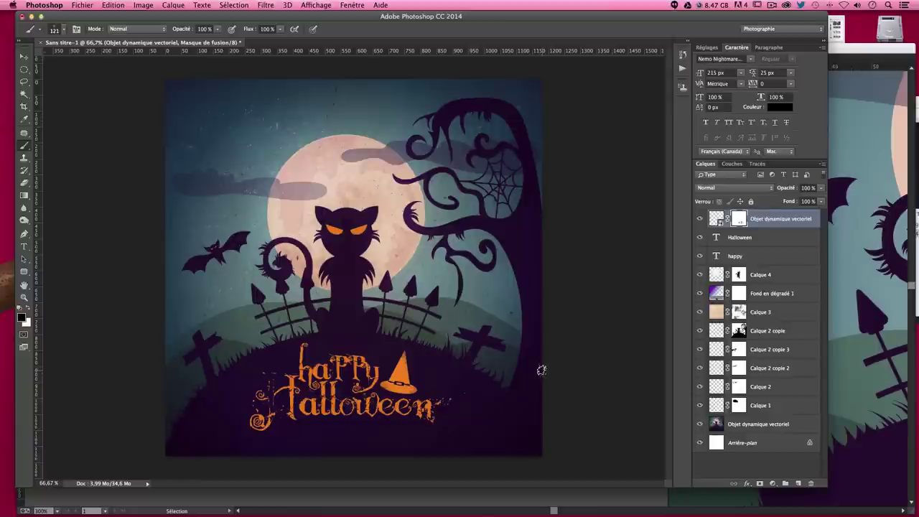
{"action": "left_click", "coordinate": [23, 57]}
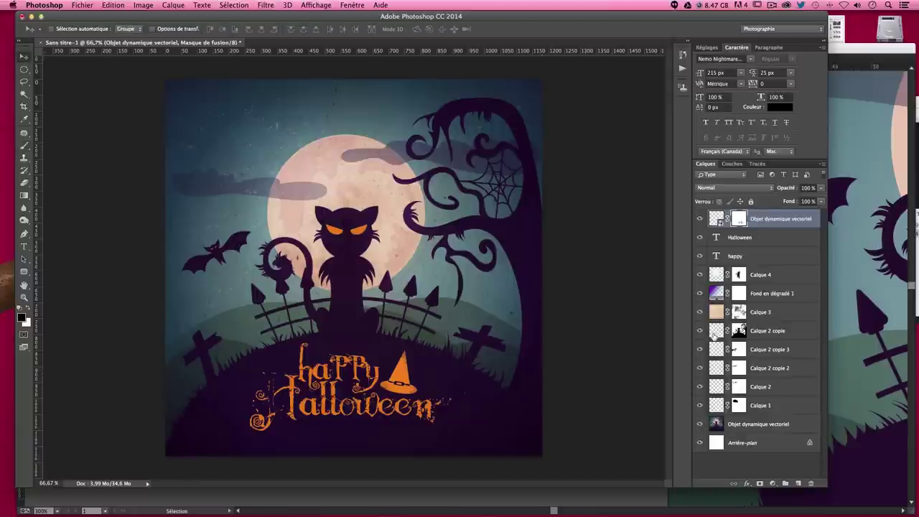
Convert Arrière-plan into the unlocked layer Calque 0 and add guides marking the page centre
{"action": "left_click", "coordinate": [750, 445]}
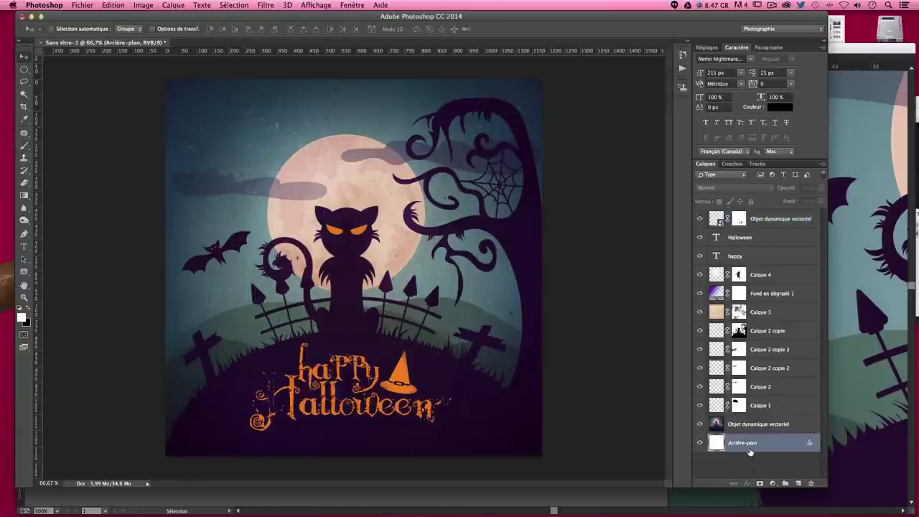
{"action": "double_click", "coordinate": [753, 445]}
{"action": "key", "text": "Return"}
{"action": "key", "text": "ctrl+t"}
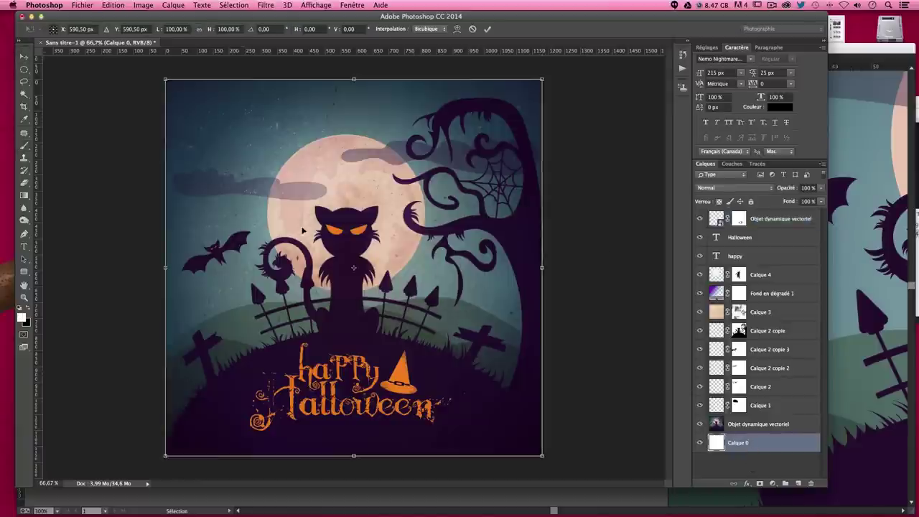
{"action": "mouse_move", "coordinate": [37, 232]}
{"action": "left_mouse_down"}
{"action": "mouse_move", "coordinate": [354, 195]}
{"action": "mouse_move", "coordinate": [314, 4]}
{"action": "left_mouse_up"}
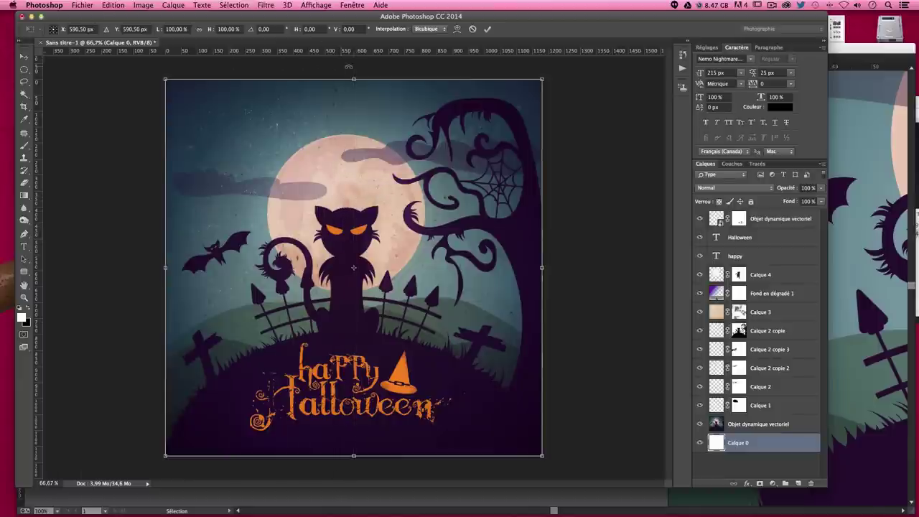
{"action": "key", "text": "Return"}
{"action": "key", "text": "ctrl+semicolon"}
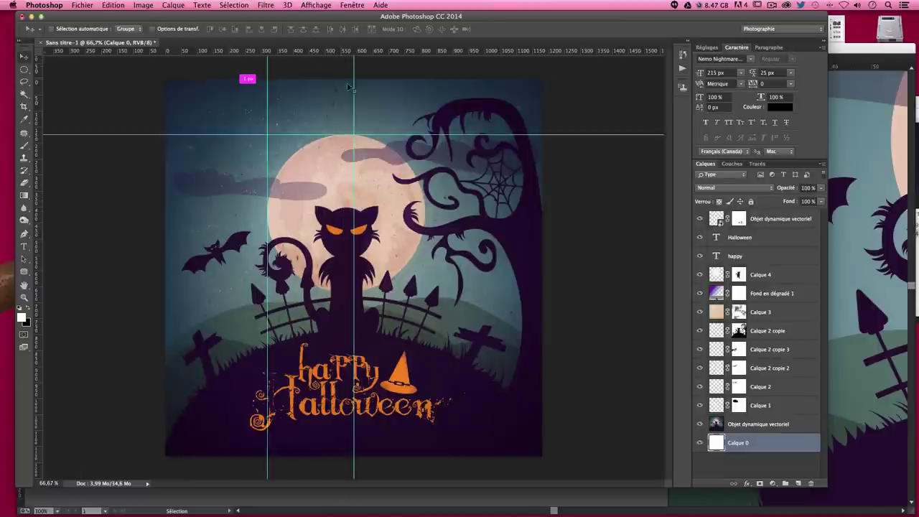
{"action": "left_click_drag", "start_coordinate": [287, 136], "coordinate": [285, 38]}
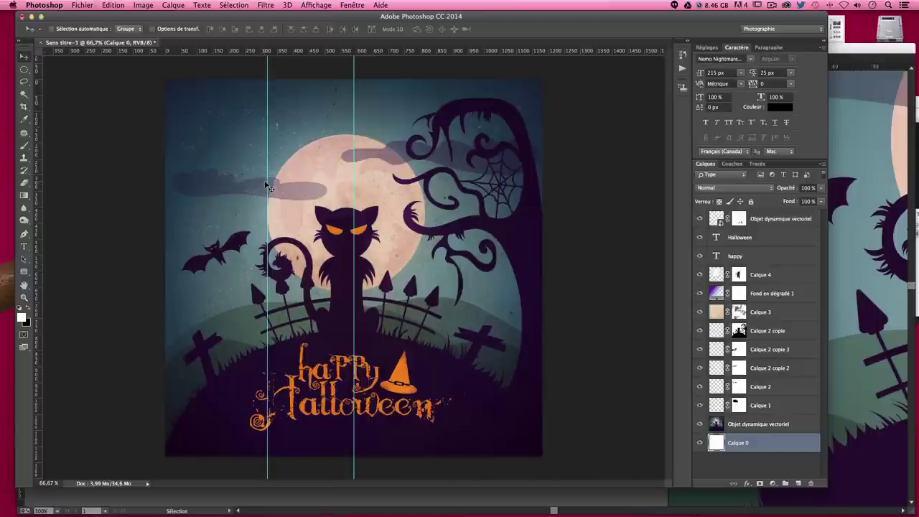
{"action": "left_click_drag", "start_coordinate": [266, 180], "coordinate": [32, 167]}
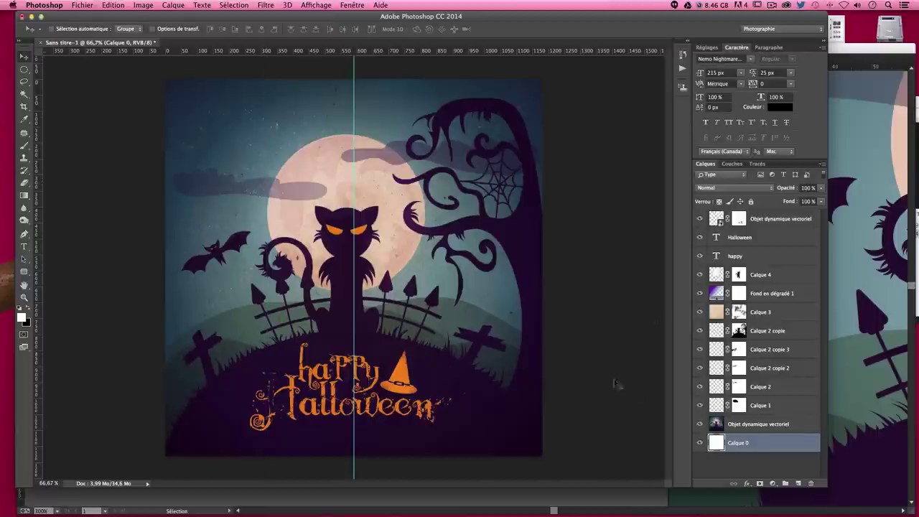
Shift the happy, Halloween and hat layers together slightly left and down, then begin Save As
{"action": "left_click", "coordinate": [783, 224]}
{"action": "left_click", "coordinate": [776, 257], "text": "shift"}
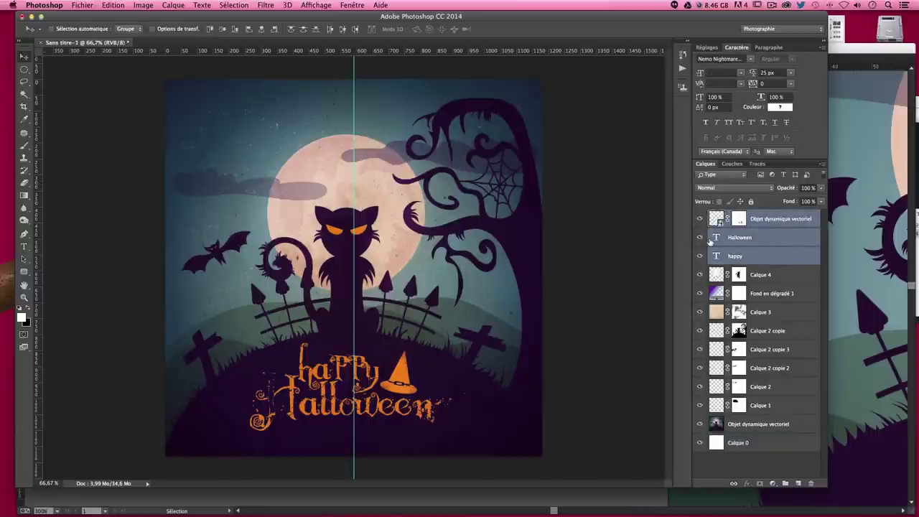
{"action": "key", "text": "ctrl+t"}
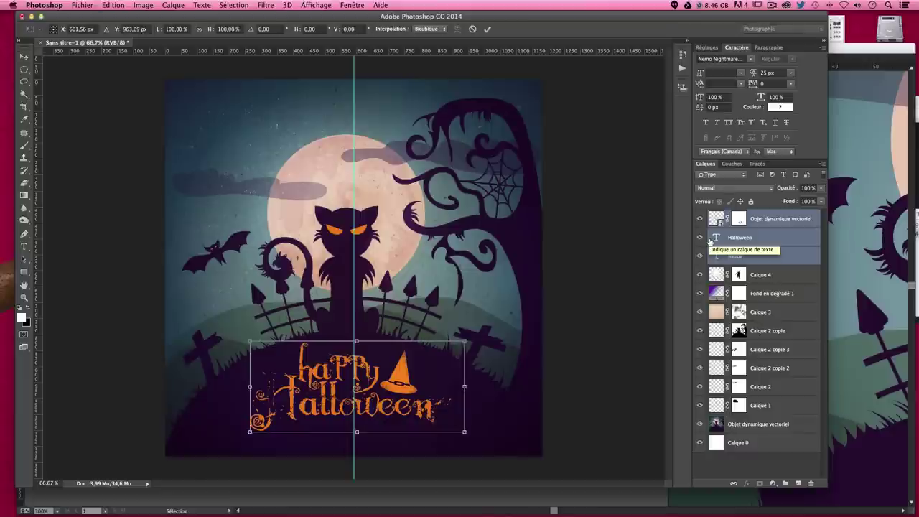
{"action": "key", "text": "shift+Left"}
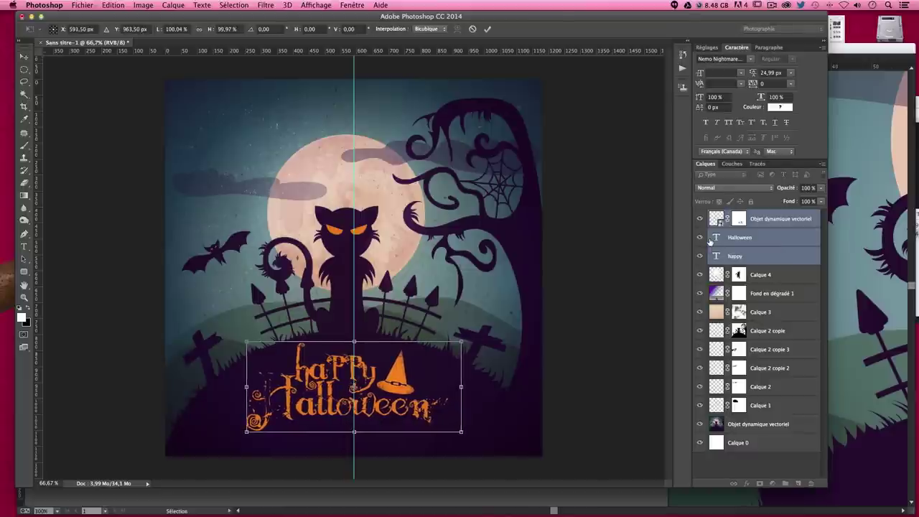
{"action": "key", "text": "Right"}
{"action": "key", "text": "shift+Down"}
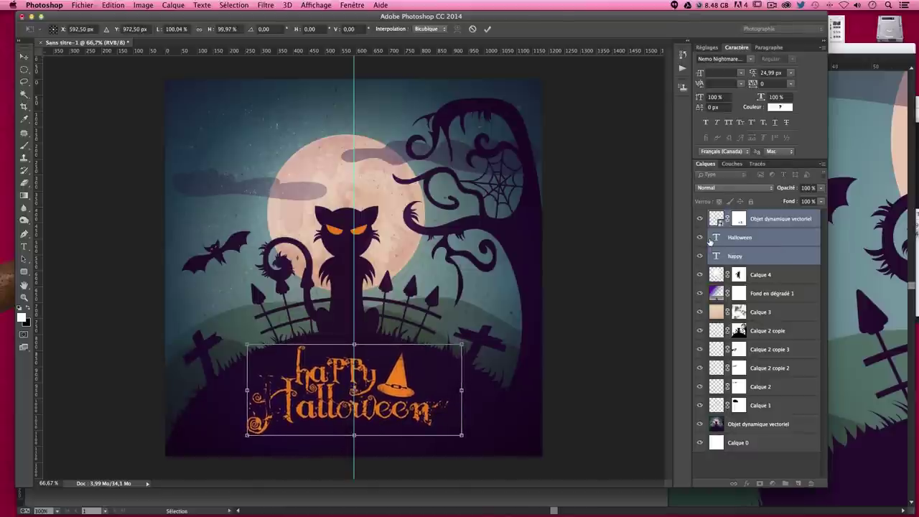
{"action": "key", "text": "Down"}
{"action": "key", "text": "Down"}
{"action": "key", "text": "Down"}
{"action": "key", "text": "shift+Down"}
{"action": "key", "text": "Down"}
{"action": "key", "text": "Down"}
{"action": "key", "text": "Down"}
{"action": "key", "text": "Return"}
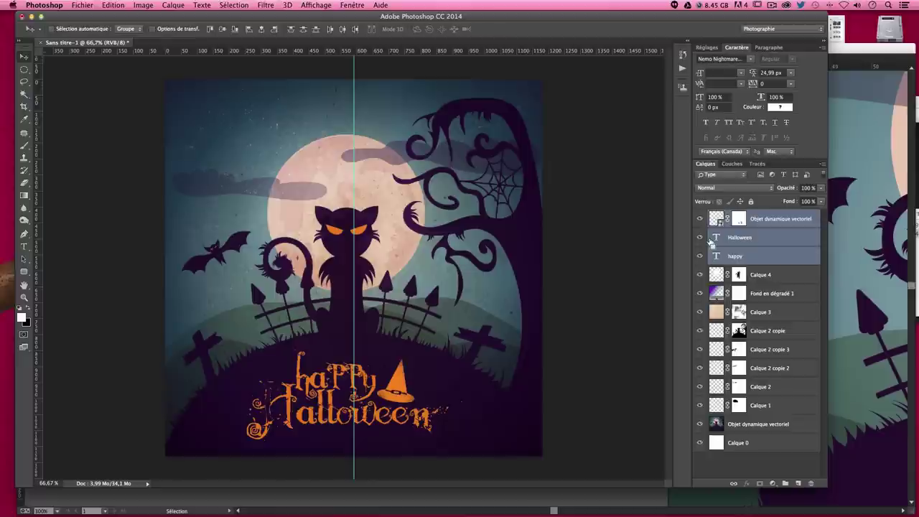
{"action": "key", "text": "ctrl+semicolon"}
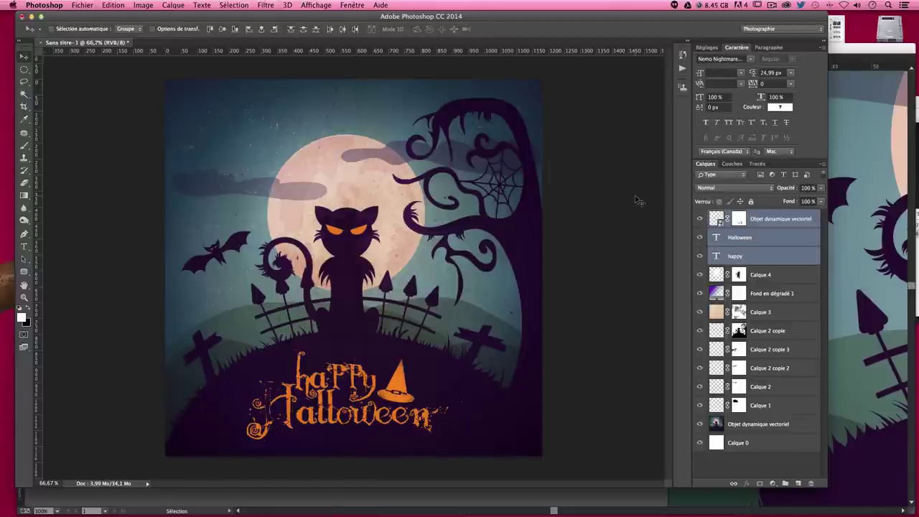
{"action": "key", "text": "ctrl+shift+s"}
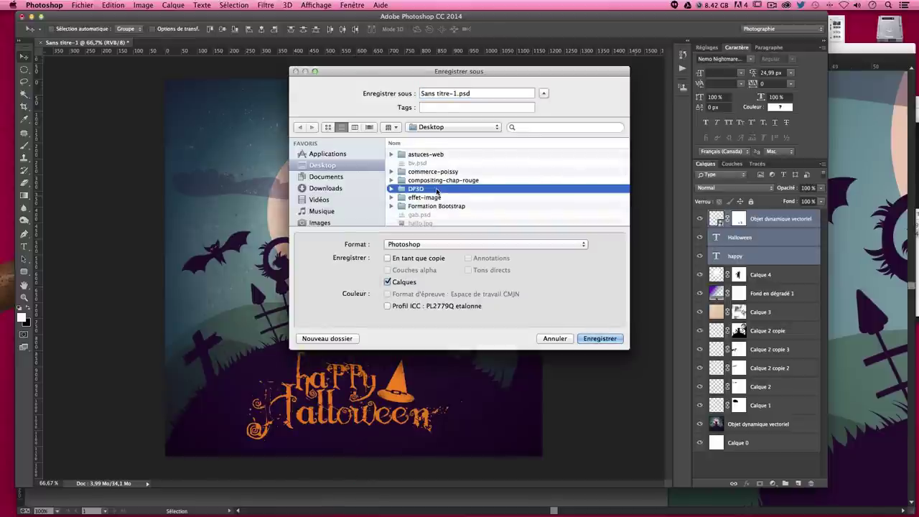
Navigate into halloween > chat and save the poster there as ps.psd
{"action": "left_click_drag", "start_coordinate": [436, 188], "coordinate": [433, 227]}
{"action": "double_click", "coordinate": [432, 223]}
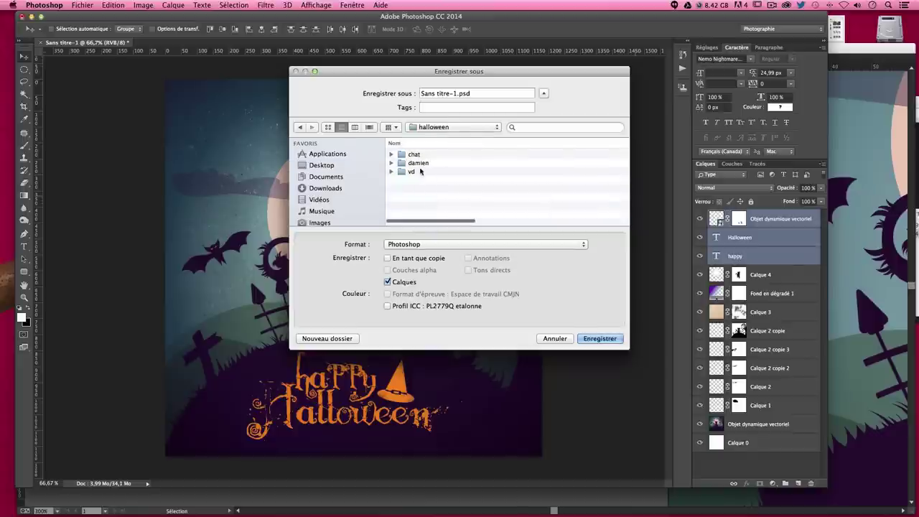
{"action": "left_click", "coordinate": [415, 155]}
{"action": "double_click", "coordinate": [417, 155]}
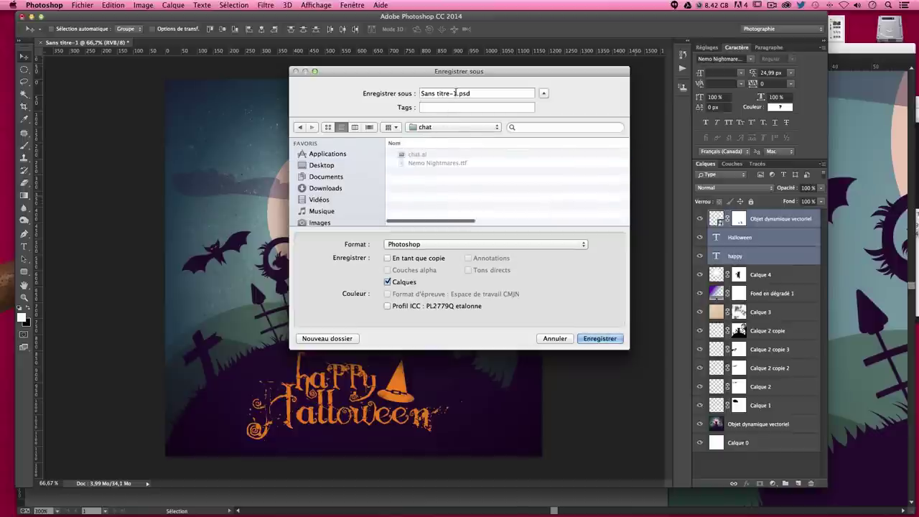
{"action": "key", "text": "Tab"}
{"action": "type", "text": "p"}
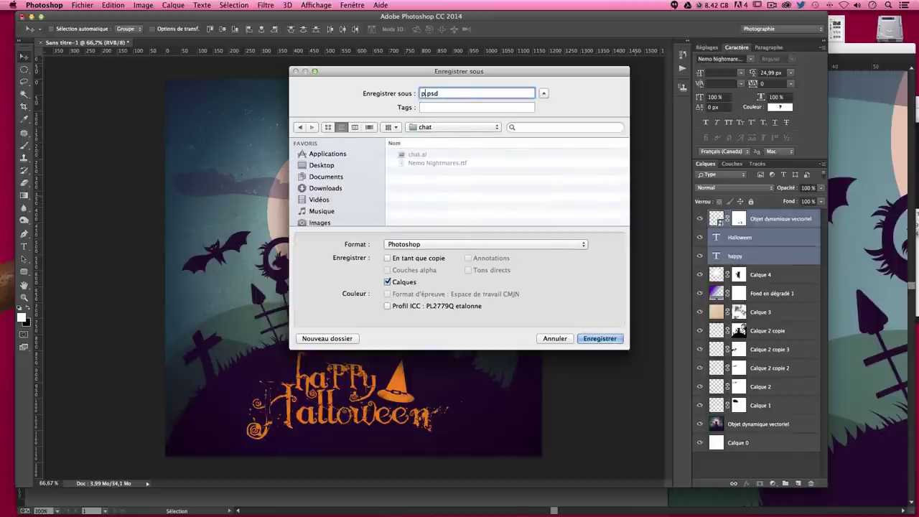
{"action": "key", "text": "Return"}
{"action": "key", "text": "Return"}
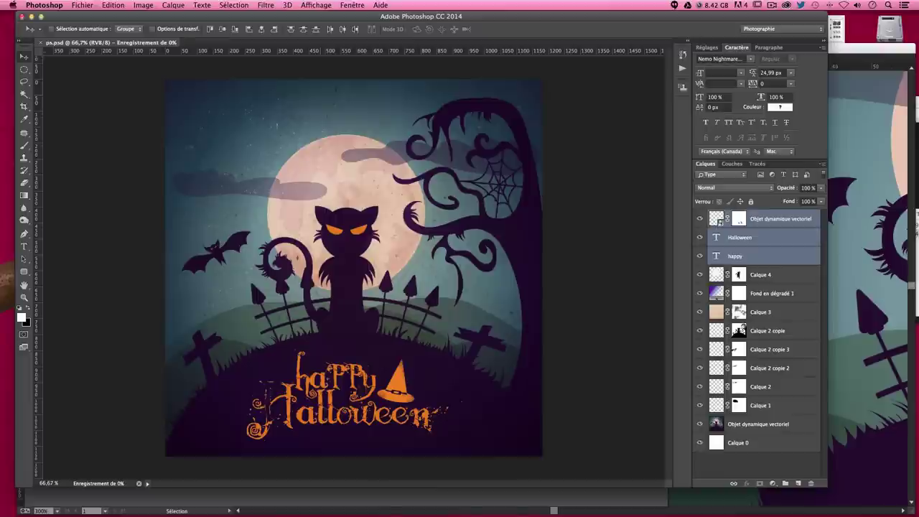